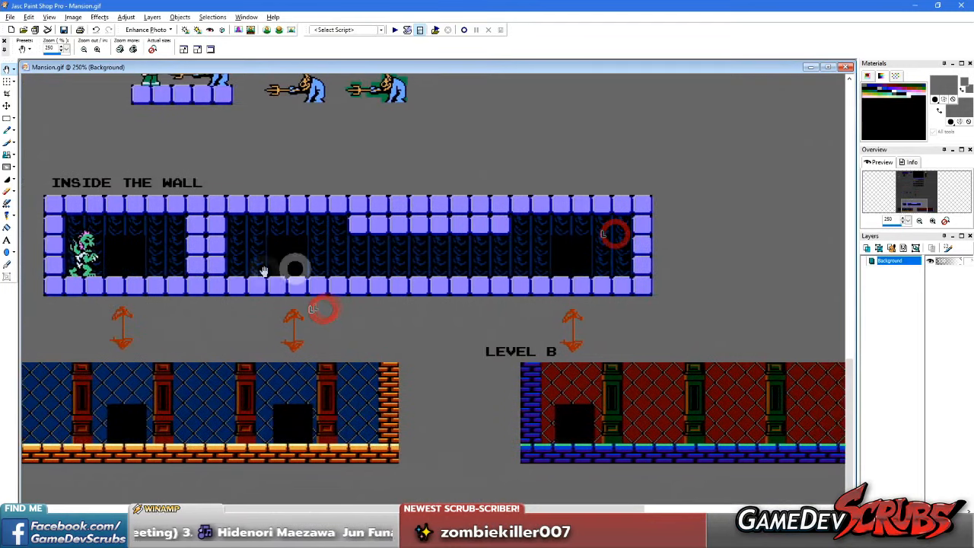
Step: Open Mansion Mock Overworld B.gif from the Raw Resources folder and reposition its image window
{"action": "scroll", "coordinate": [373, 254], "scroll_direction": "down", "scroll_amount": 2}
{"action": "scroll", "coordinate": [342, 329], "scroll_direction": "up", "scroll_amount": 1}
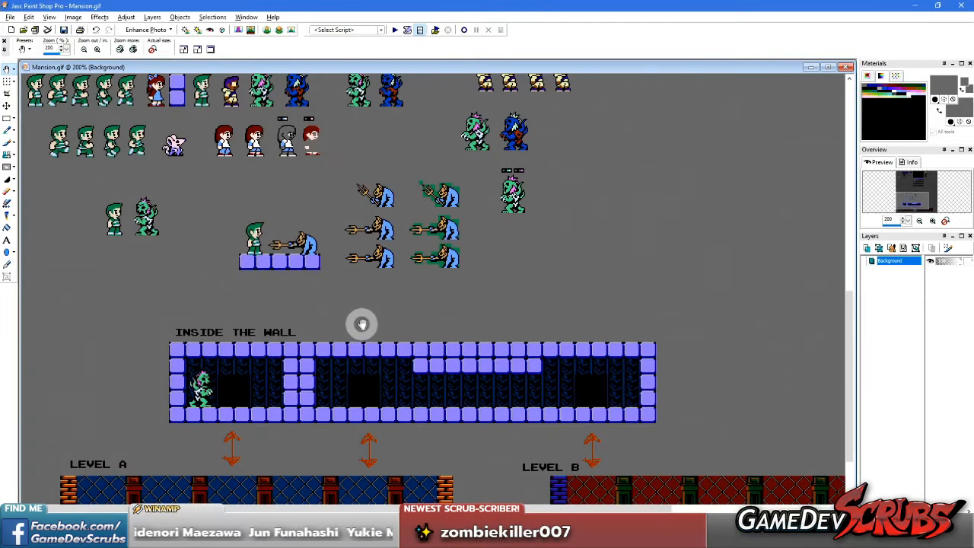
{"action": "key", "text": "s"}
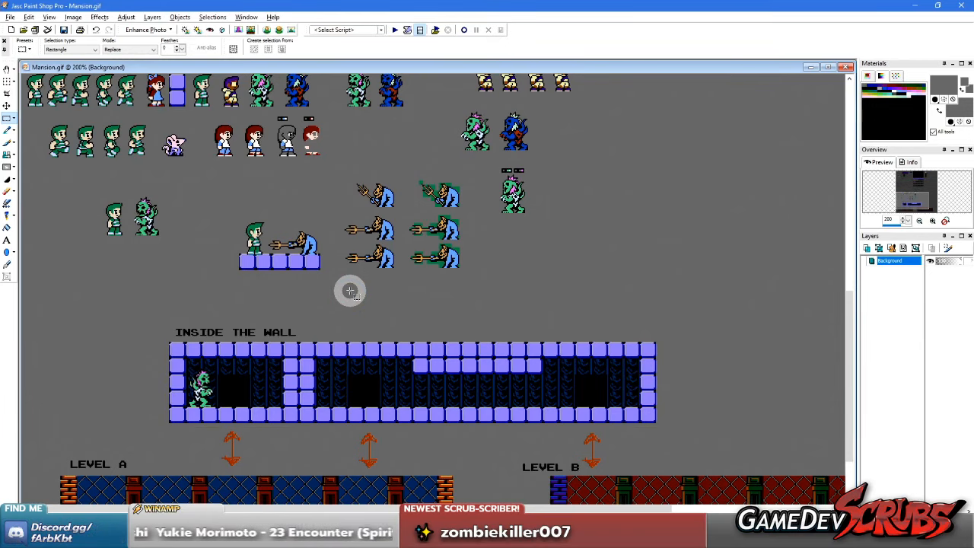
{"action": "scroll", "coordinate": [345, 290], "scroll_direction": "down", "scroll_amount": 3}
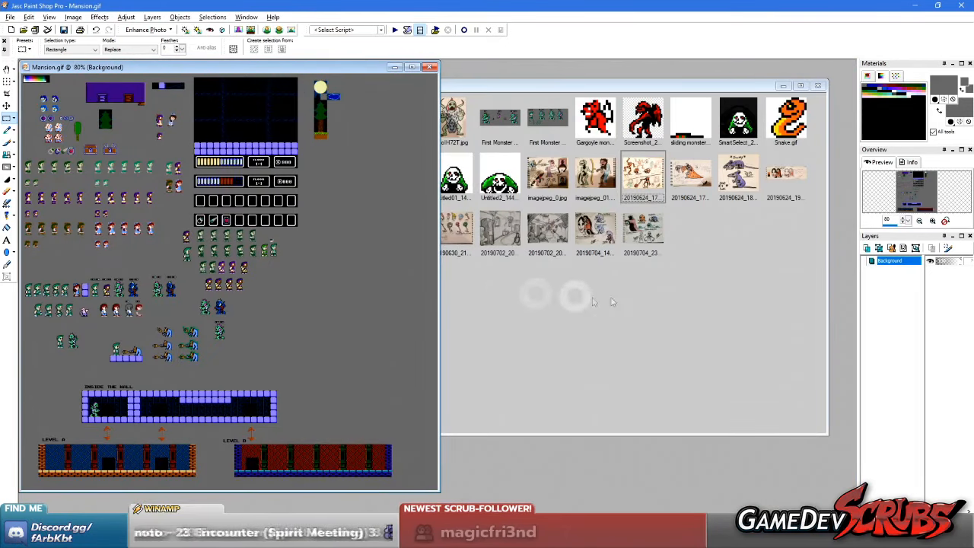
{"action": "middle_click", "coordinate": [619, 299]}
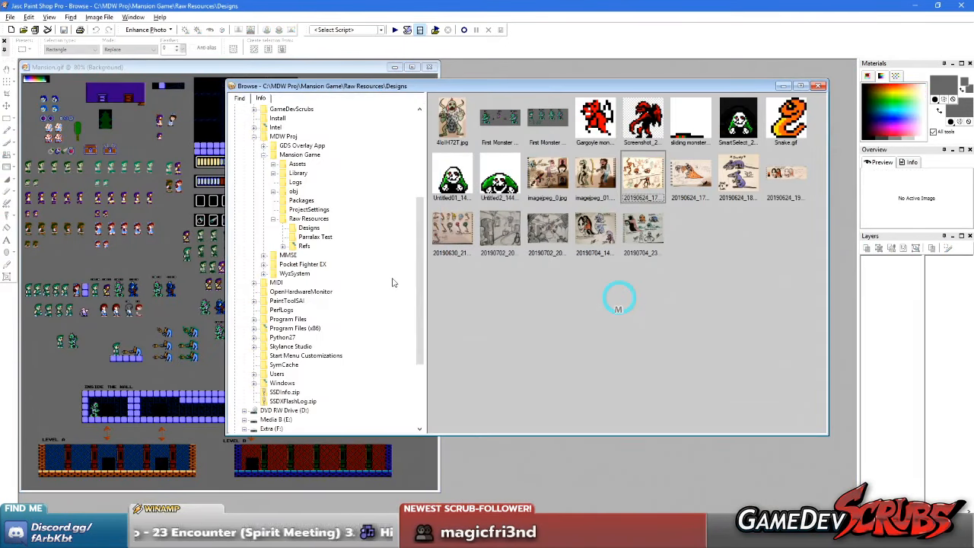
{"action": "left_click", "coordinate": [312, 219]}
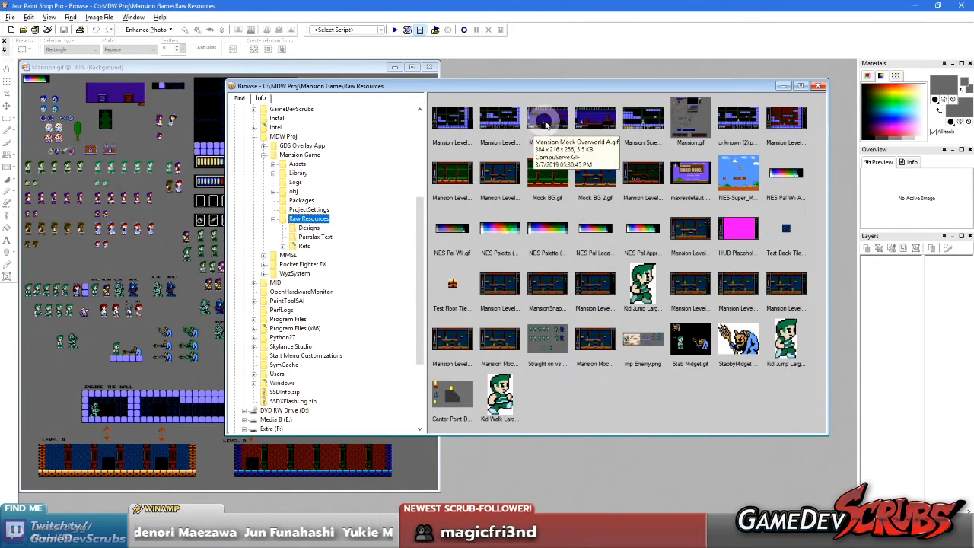
{"action": "double_click", "coordinate": [596, 118]}
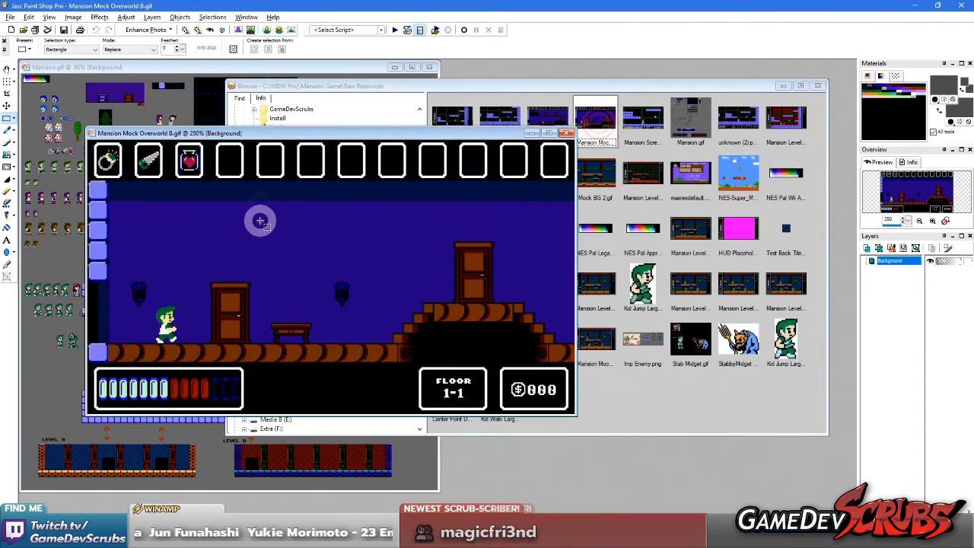
{"action": "left_click_drag", "start_coordinate": [318, 145], "coordinate": [424, 146]}
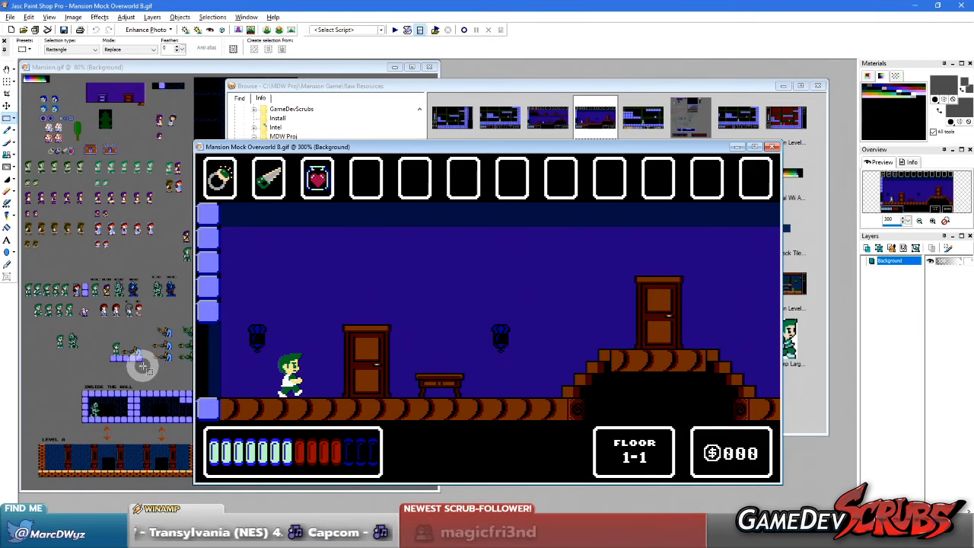
Step: Sample the purple wall colour of the overworld mockup as the foreground and background colour
{"action": "key", "text": "e"}
{"action": "left_click", "coordinate": [363, 297]}
{"action": "key", "text": "s"}
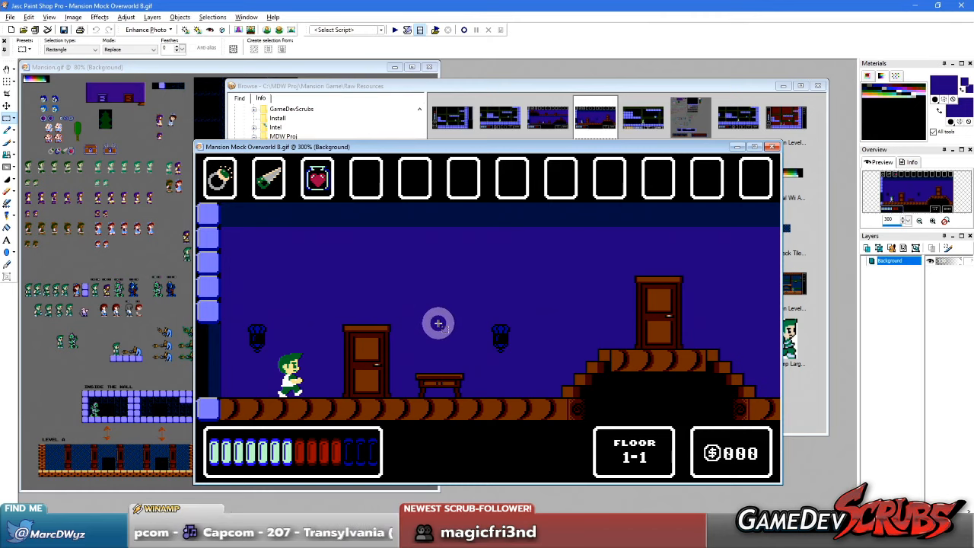
{"action": "key", "text": "a"}
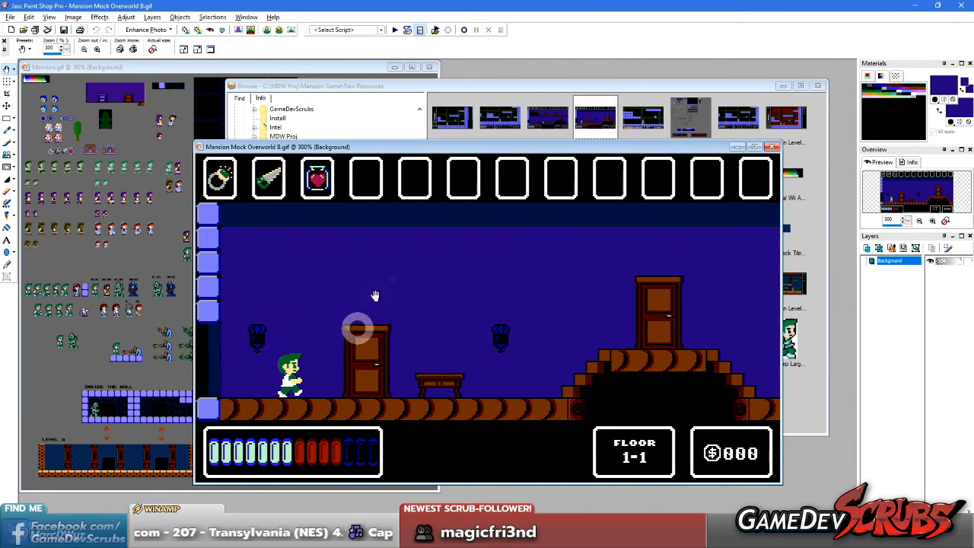
Step: View the Mansion.gif sprite sheet, and open Mansion Level Mock C-C4 Plus Monster Large.png to inspect its level art
{"action": "left_click", "coordinate": [120, 281]}
{"action": "scroll", "coordinate": [189, 429], "scroll_direction": "up", "scroll_amount": 1}
{"action": "scroll", "coordinate": [265, 301], "scroll_direction": "down", "scroll_amount": 3}
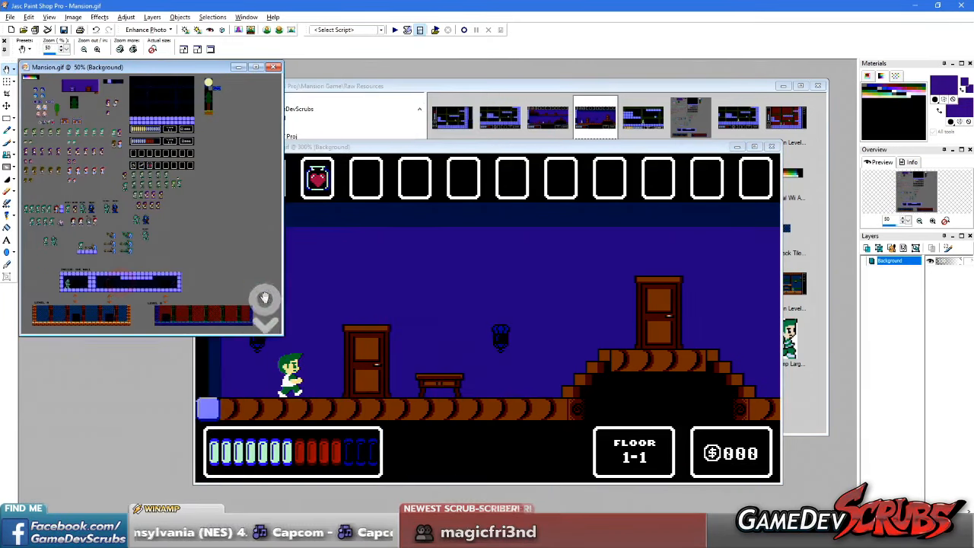
{"action": "left_click", "coordinate": [813, 314]}
{"action": "double_click", "coordinate": [813, 314]}
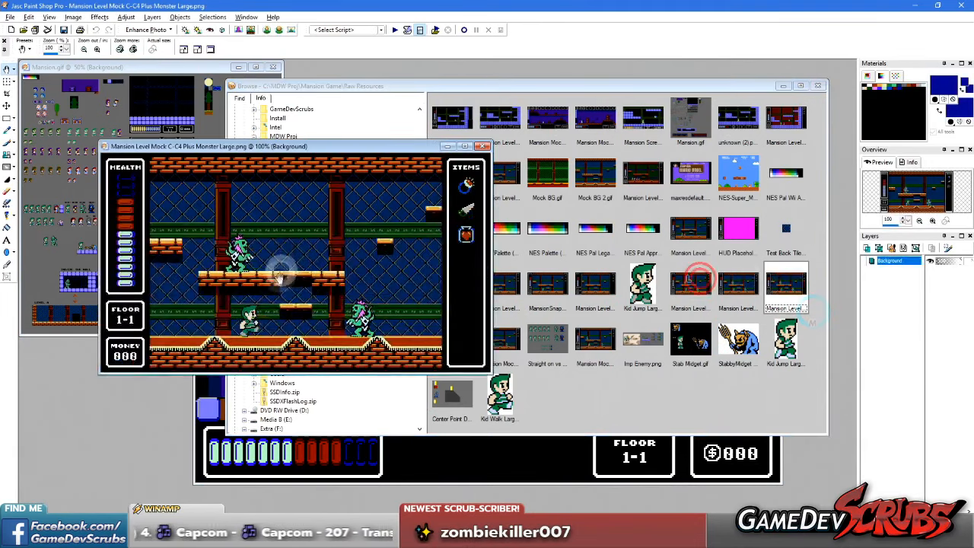
{"action": "scroll", "coordinate": [395, 242], "scroll_direction": "up", "scroll_amount": 1}
{"action": "scroll", "coordinate": [700, 330], "scroll_direction": "down", "scroll_amount": 1}
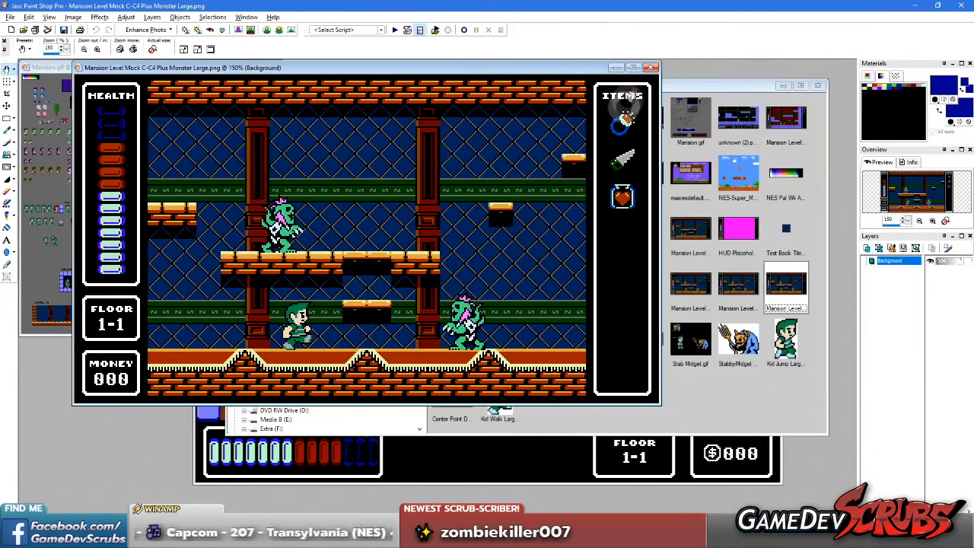
Step: Close the C-C4 level mockup, look over the sprite sheet and return to the overworld mockup
{"action": "left_click", "coordinate": [652, 67]}
{"action": "middle_click", "coordinate": [146, 224]}
{"action": "scroll", "coordinate": [146, 227], "scroll_direction": "up", "scroll_amount": 1}
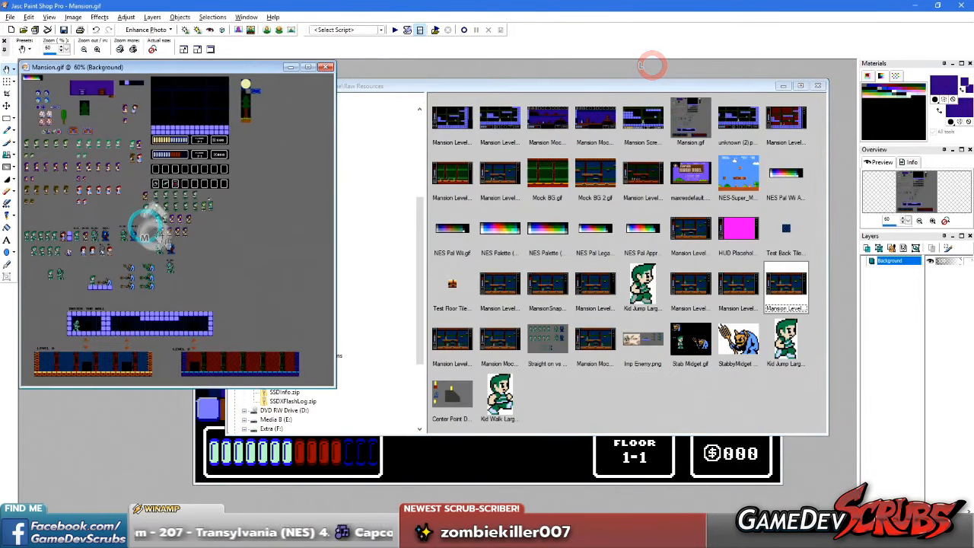
{"action": "middle_click", "coordinate": [389, 447]}
{"action": "left_click", "coordinate": [515, 283]}
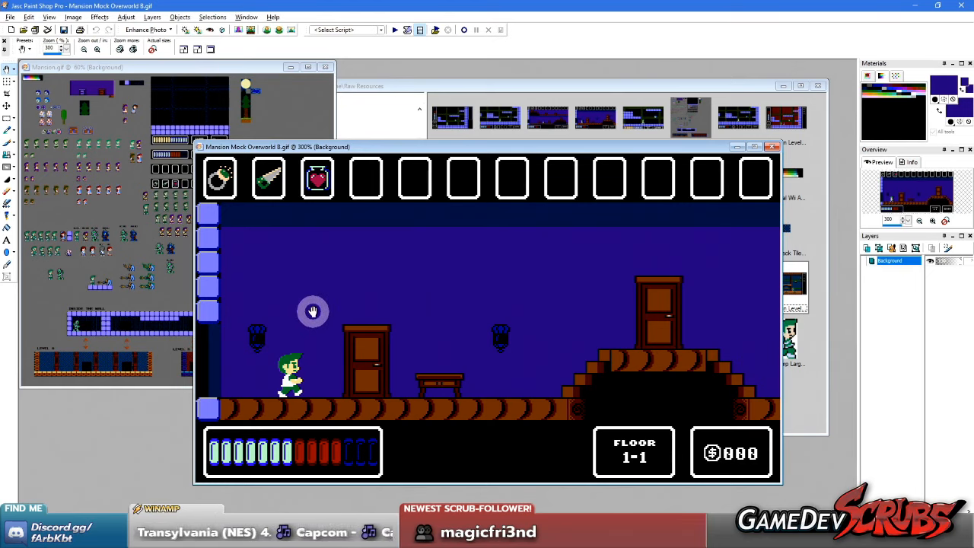
Step: Resample the overworld mockup's purple wall colour, inspect the scene enlarged and reposition its image window
{"action": "key", "text": "e"}
{"action": "right_click", "coordinate": [328, 269]}
{"action": "key", "text": "s"}
{"action": "scroll", "coordinate": [347, 348], "scroll_direction": "up", "scroll_amount": 1}
{"action": "key", "text": "a"}
{"action": "left_click", "coordinate": [228, 276]}
{"action": "left_click", "coordinate": [328, 312]}
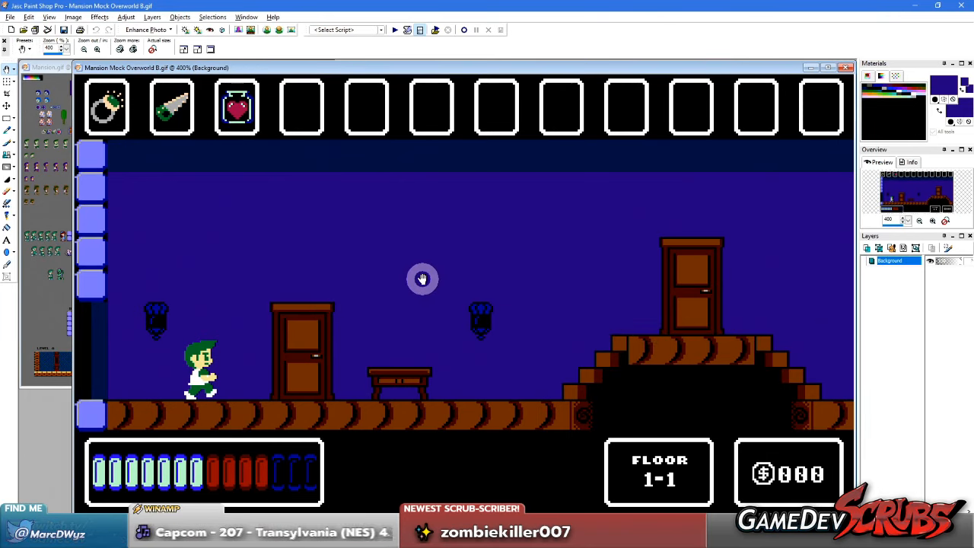
{"action": "scroll", "coordinate": [420, 280], "scroll_direction": "down", "scroll_amount": 1}
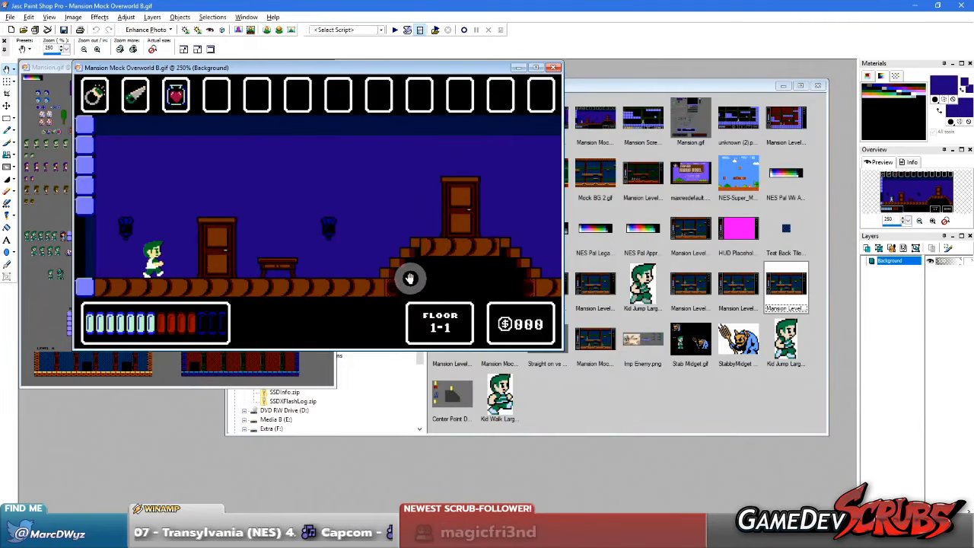
{"action": "left_click_drag", "start_coordinate": [395, 70], "coordinate": [459, 76]}
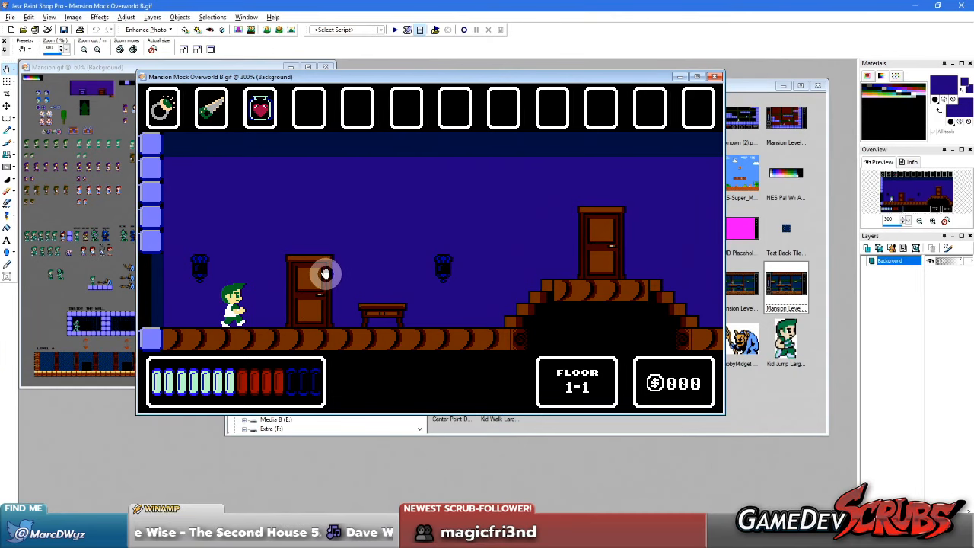
Step: Reopen Mansion Level Mock C-C4 Plus Monster Large.png for comparison, close it, and move the overworld mockup's window aside
{"action": "left_click", "coordinate": [47, 324]}
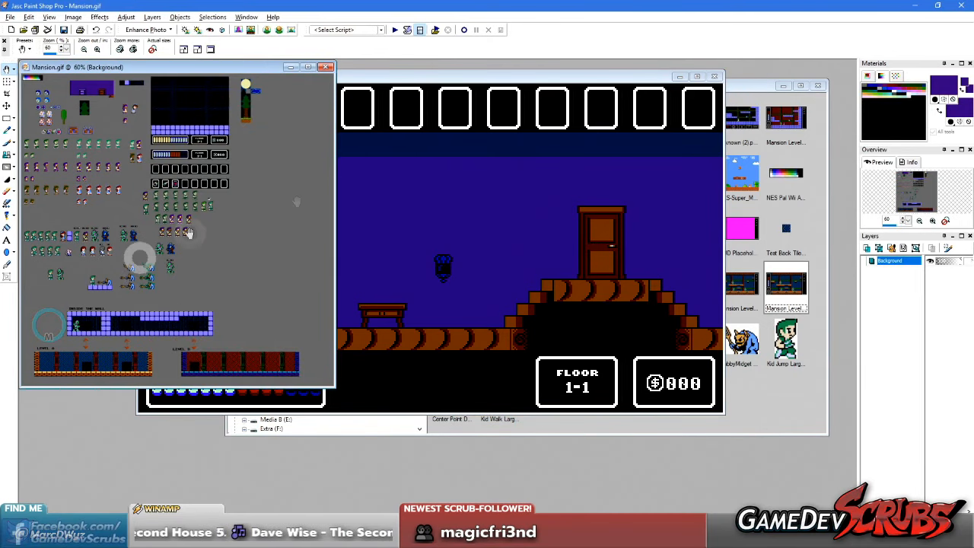
{"action": "left_click", "coordinate": [549, 226]}
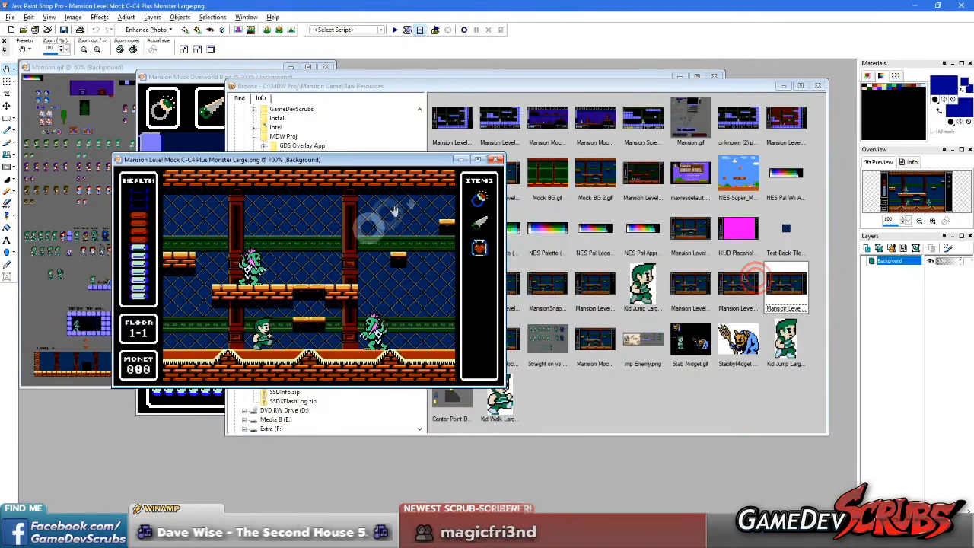
{"action": "left_click", "coordinate": [495, 159]}
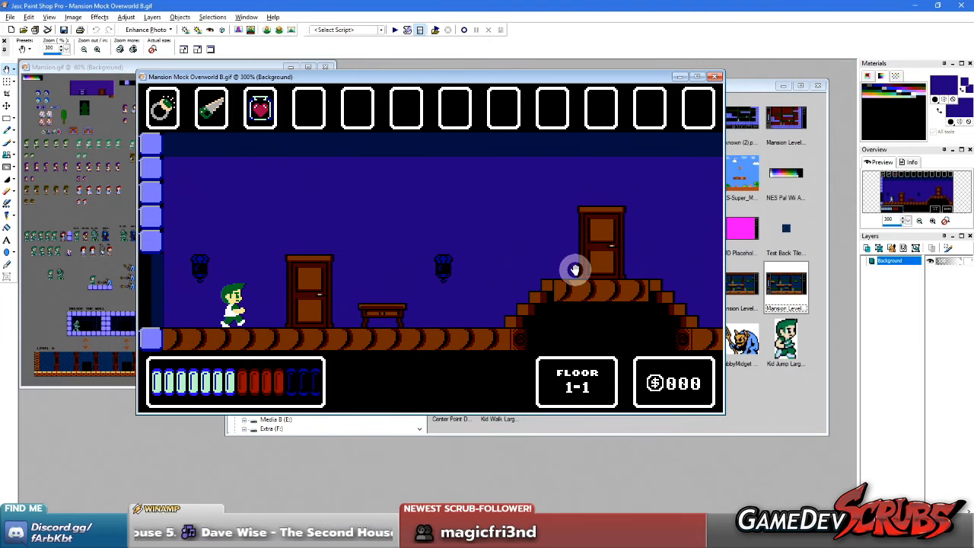
{"action": "left_click_drag", "start_coordinate": [649, 77], "coordinate": [719, 153]}
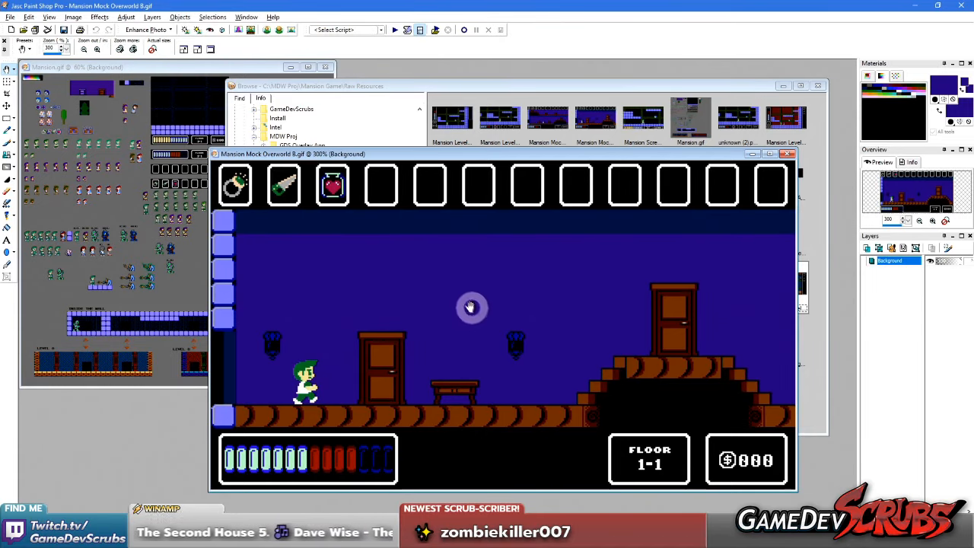
Step: Examine the Level A hallway on the Mansion.gif sprite sheet and bring the overworld mockup back to the front
{"action": "left_click", "coordinate": [126, 320]}
{"action": "scroll", "coordinate": [130, 325], "scroll_direction": "up", "scroll_amount": 8}
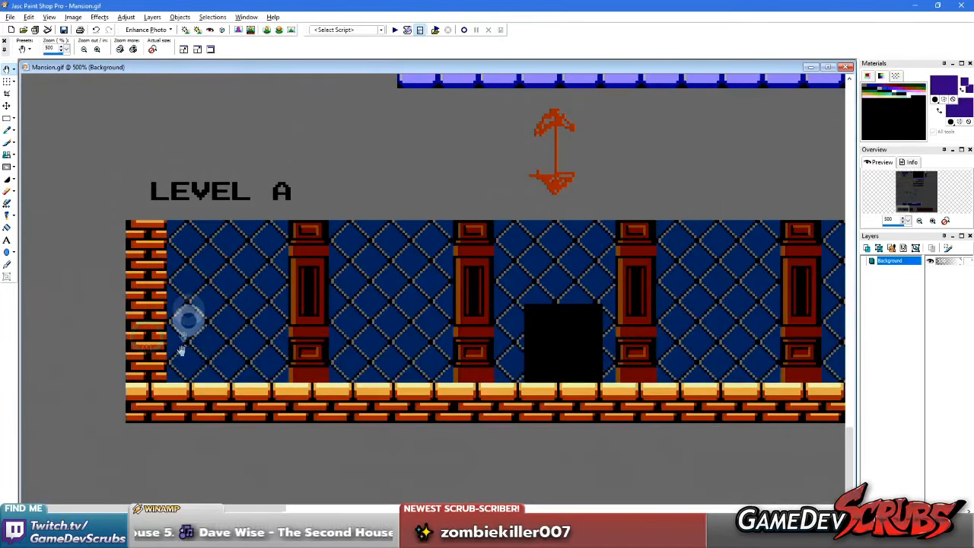
{"action": "left_click_drag", "start_coordinate": [602, 316], "coordinate": [102, 315]}
{"action": "scroll", "coordinate": [446, 270], "scroll_direction": "down", "scroll_amount": 7}
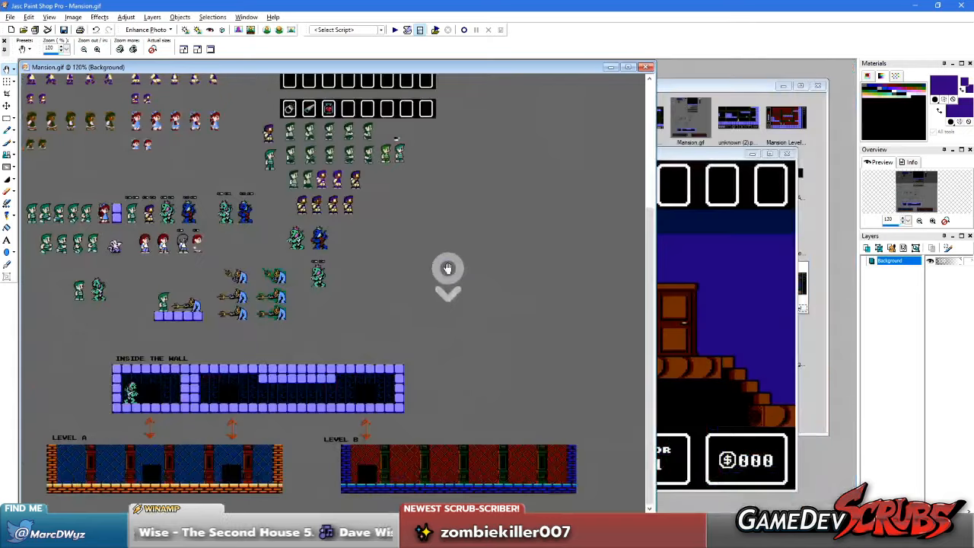
{"action": "left_click", "coordinate": [579, 274]}
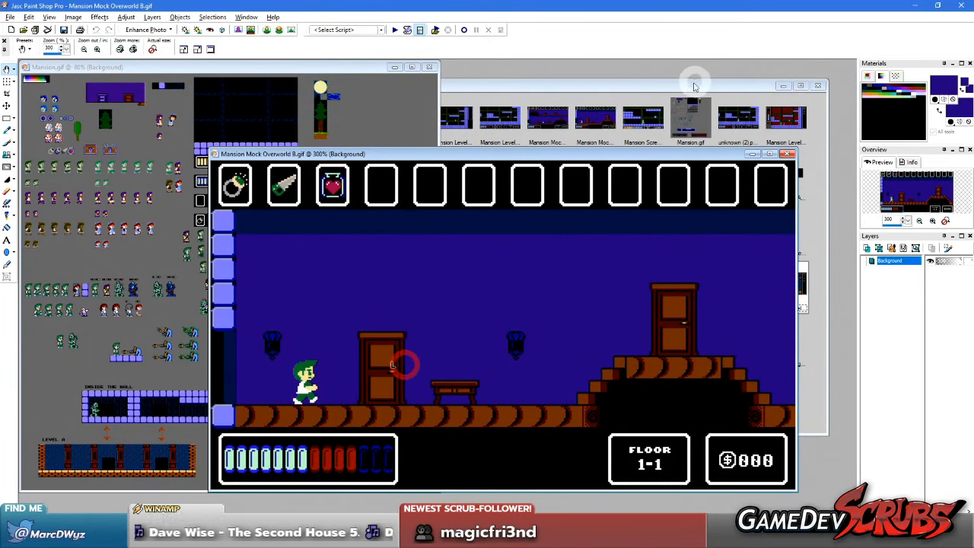
{"action": "left_click_drag", "start_coordinate": [655, 161], "coordinate": [668, 165]}
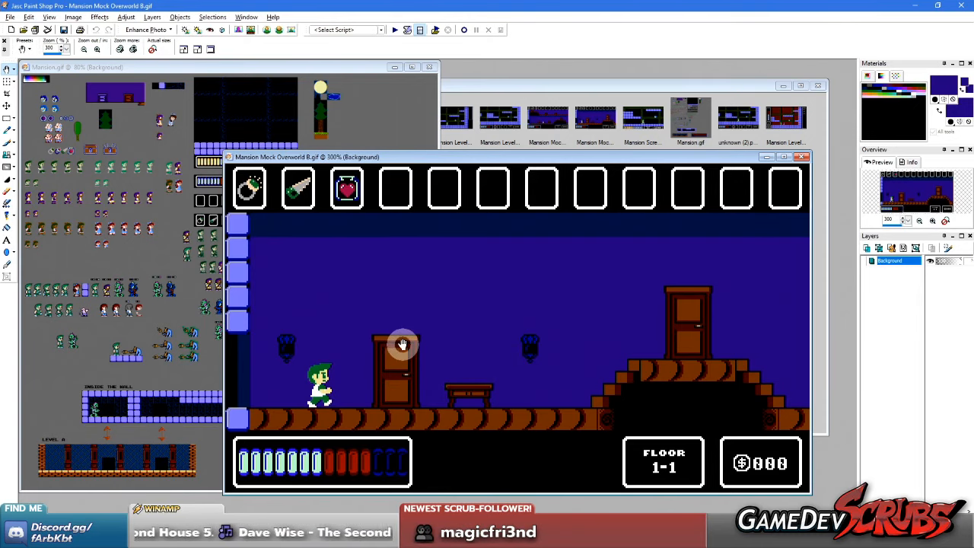
Step: Compare the Level A wallpaper, pillars and brick floor on the sprite sheet with the overworld mockup's background
{"action": "scroll", "coordinate": [137, 468], "scroll_direction": "up", "scroll_amount": 5}
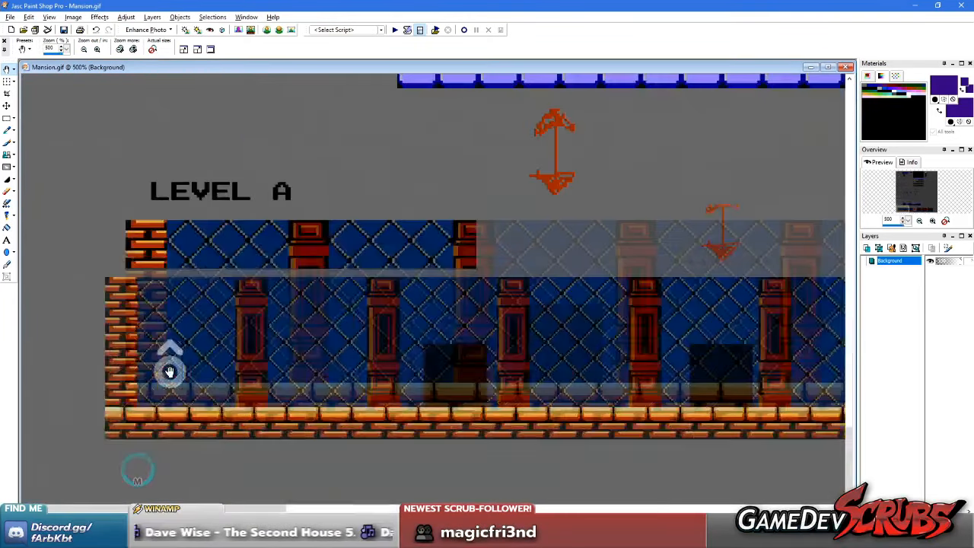
{"action": "scroll", "coordinate": [308, 290], "scroll_direction": "down", "scroll_amount": 7}
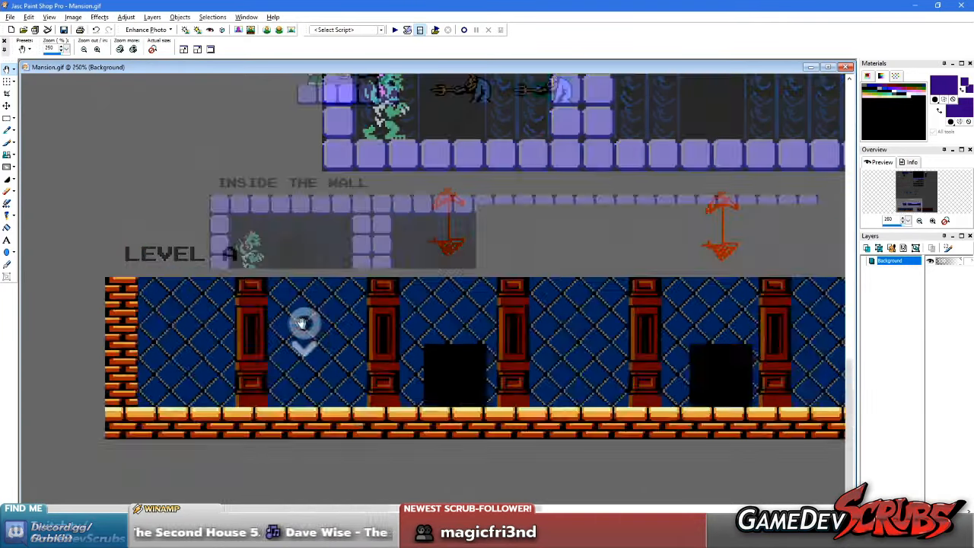
{"action": "scroll", "coordinate": [152, 319], "scroll_direction": "up", "scroll_amount": 2}
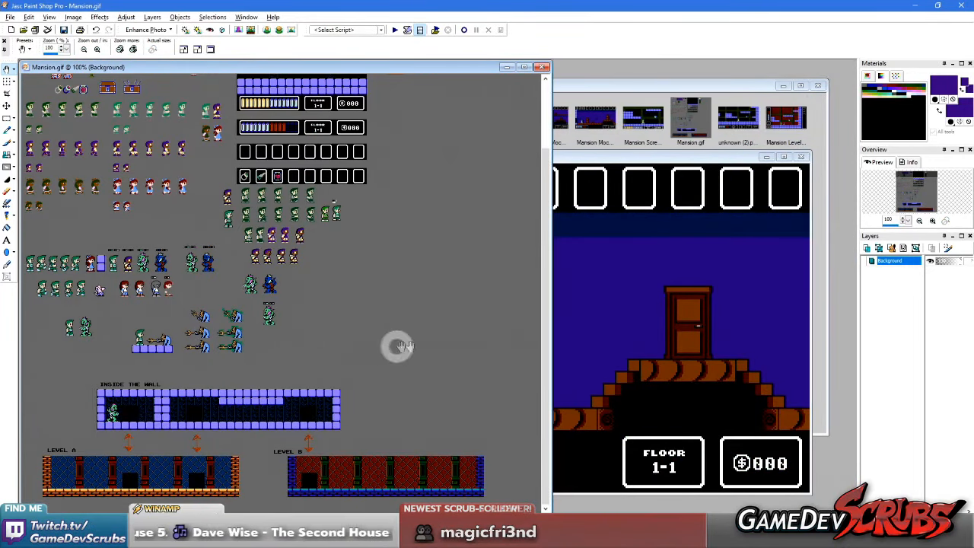
{"action": "left_click", "coordinate": [608, 345]}
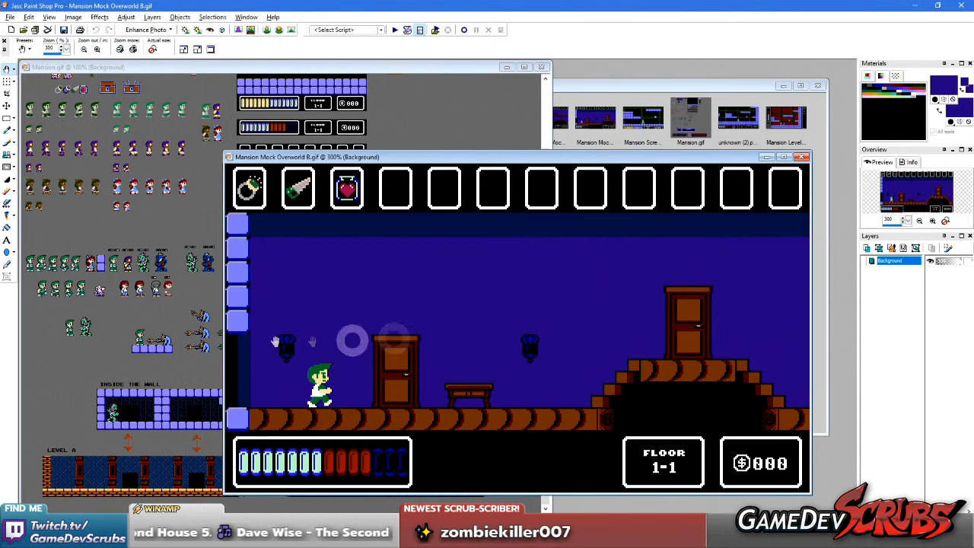
{"action": "left_click", "coordinate": [161, 428]}
{"action": "scroll", "coordinate": [162, 428], "scroll_direction": "up", "scroll_amount": 5}
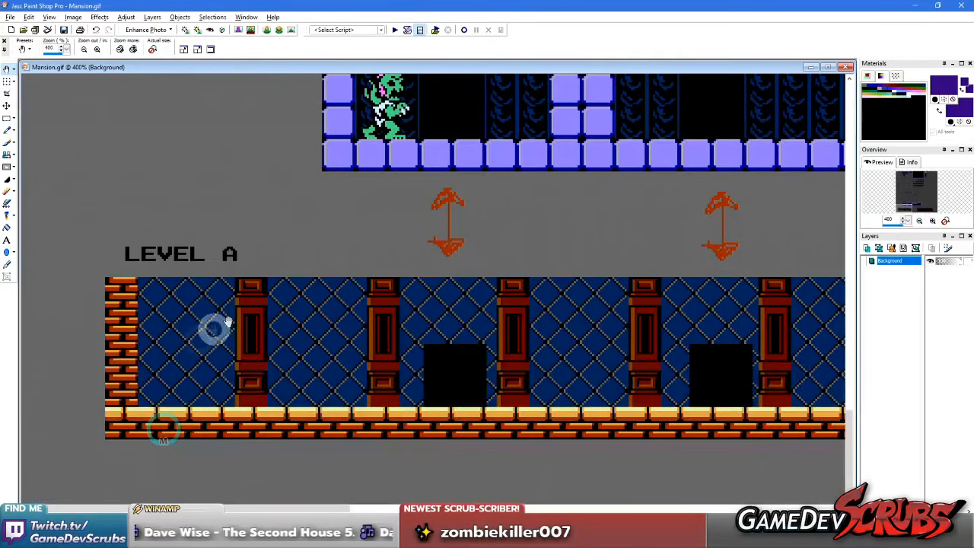
{"action": "scroll", "coordinate": [263, 315], "scroll_direction": "down", "scroll_amount": 2}
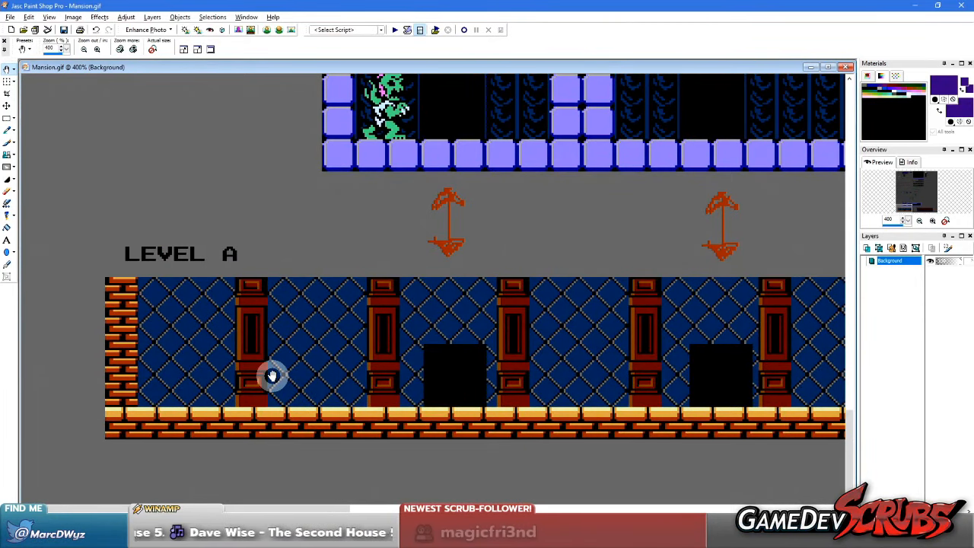
{"action": "scroll", "coordinate": [272, 367], "scroll_direction": "down", "scroll_amount": 3}
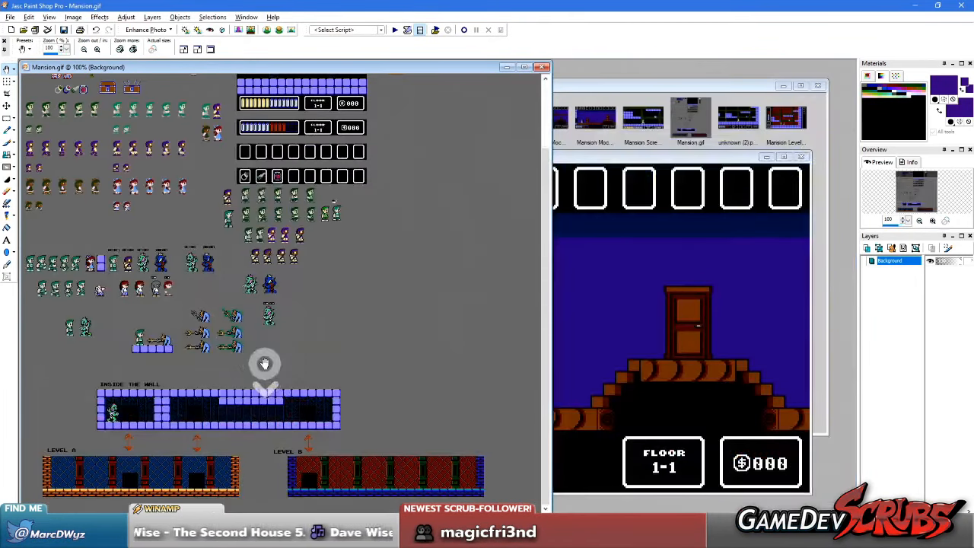
{"action": "left_click", "coordinate": [638, 370]}
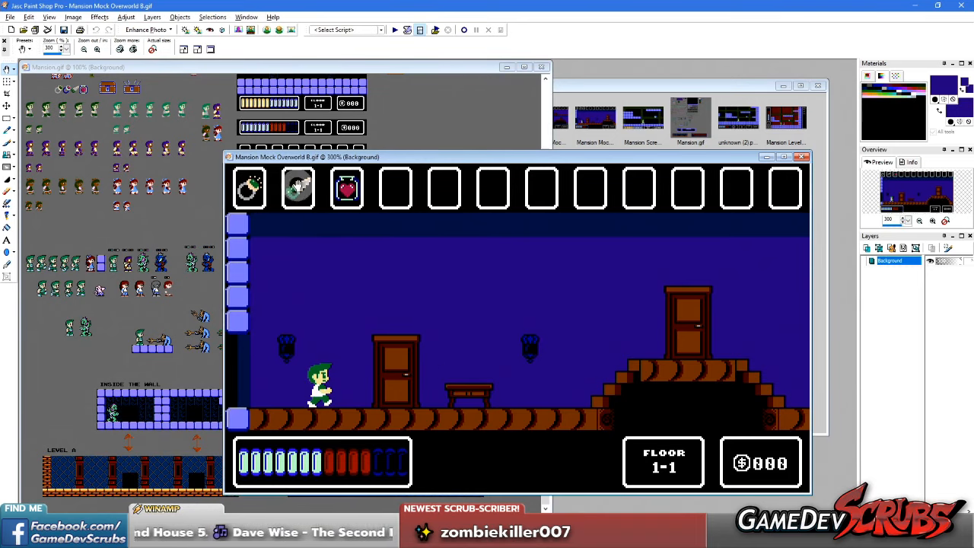
Step: Examine the ring, saw and heart-jar item icons in the overworld mockup enlarged, marking out the saw with a rectangular selection
{"action": "scroll", "coordinate": [305, 175], "scroll_direction": "up", "scroll_amount": 7}
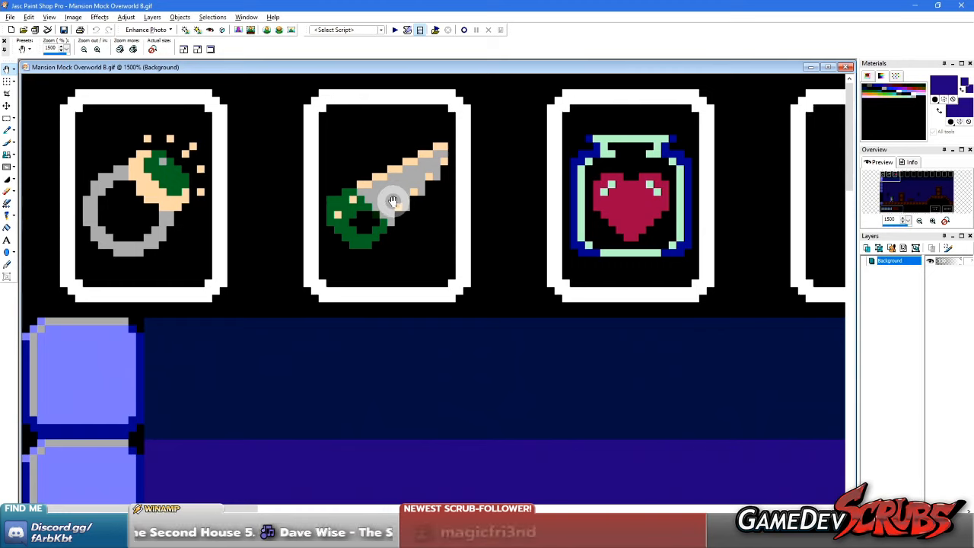
{"action": "key", "text": "s"}
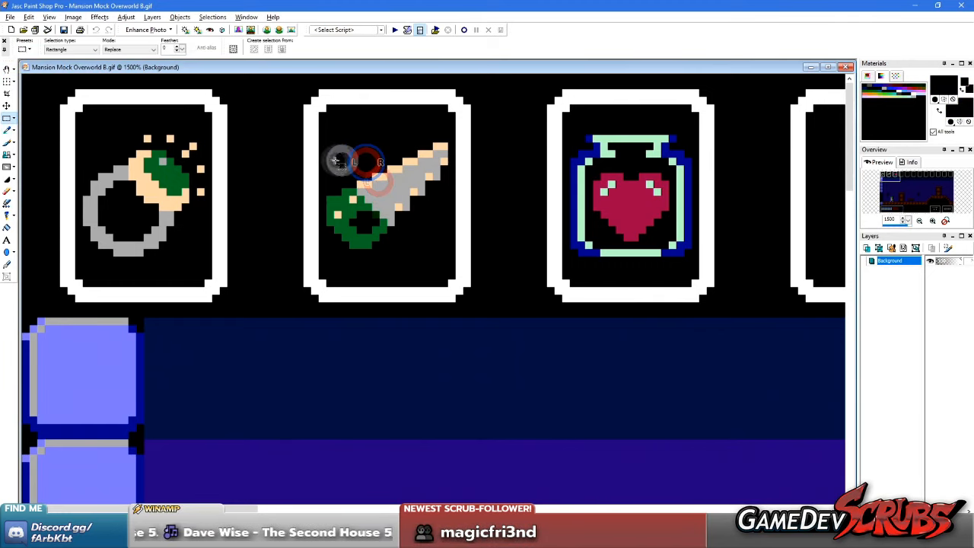
{"action": "left_click_drag", "start_coordinate": [325, 126], "coordinate": [444, 252]}
{"action": "scroll", "coordinate": [444, 252], "scroll_direction": "down", "scroll_amount": 8}
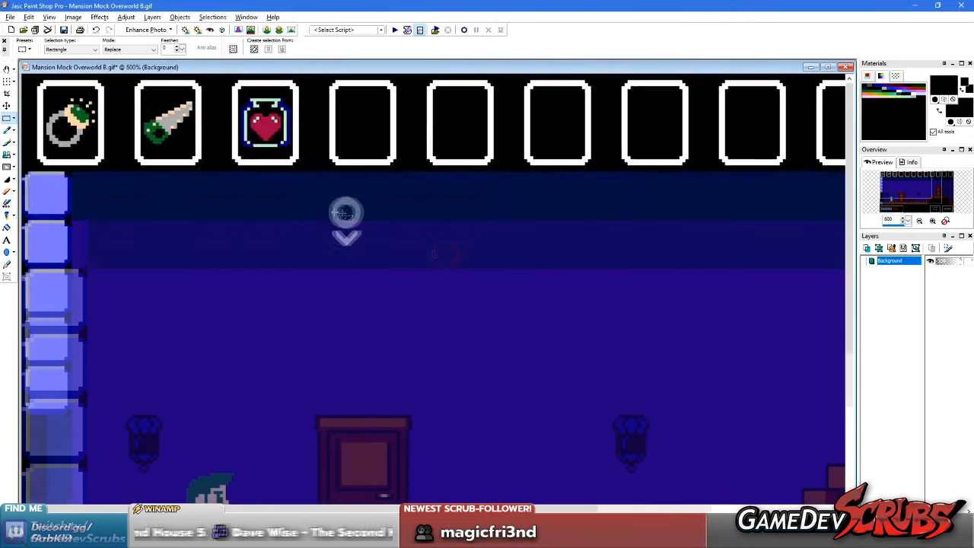
{"action": "scroll", "coordinate": [156, 134], "scroll_direction": "up", "scroll_amount": 7}
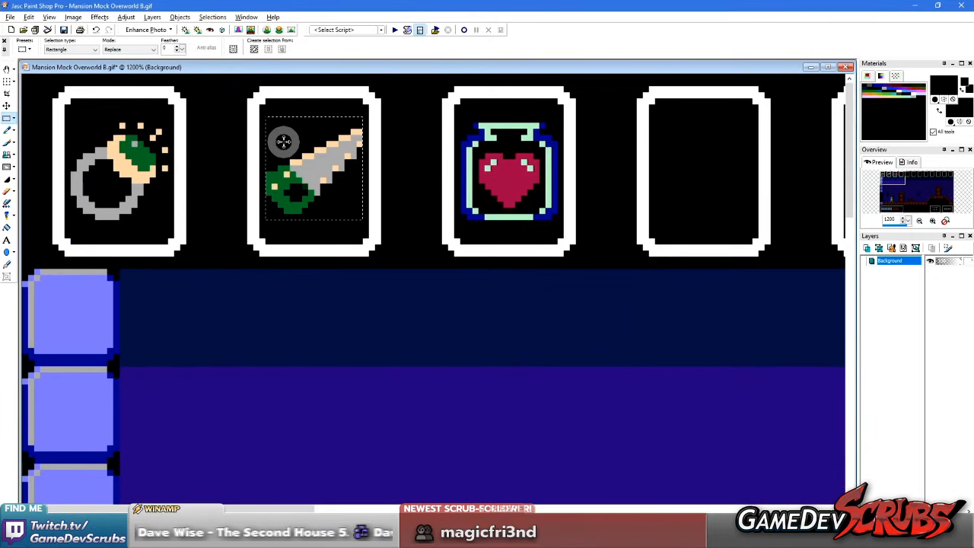
{"action": "scroll", "coordinate": [274, 148], "scroll_direction": "down", "scroll_amount": 4}
{"action": "scroll", "coordinate": [228, 174], "scroll_direction": "down", "scroll_amount": 3}
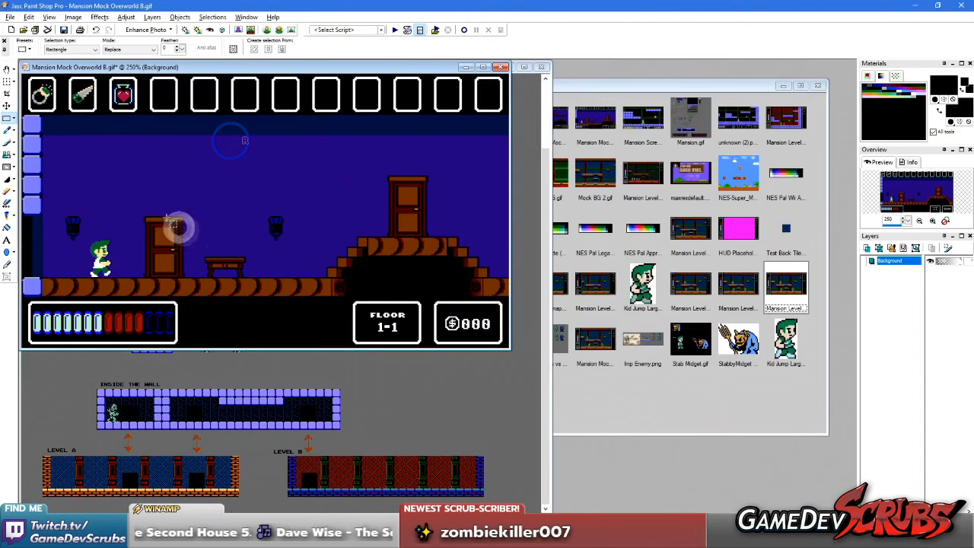
Step: Compare the overworld mockup's ground-floor door with the door above the stairs, marking out each in turn with a rectangular selection
{"action": "scroll", "coordinate": [181, 276], "scroll_direction": "up", "scroll_amount": 2}
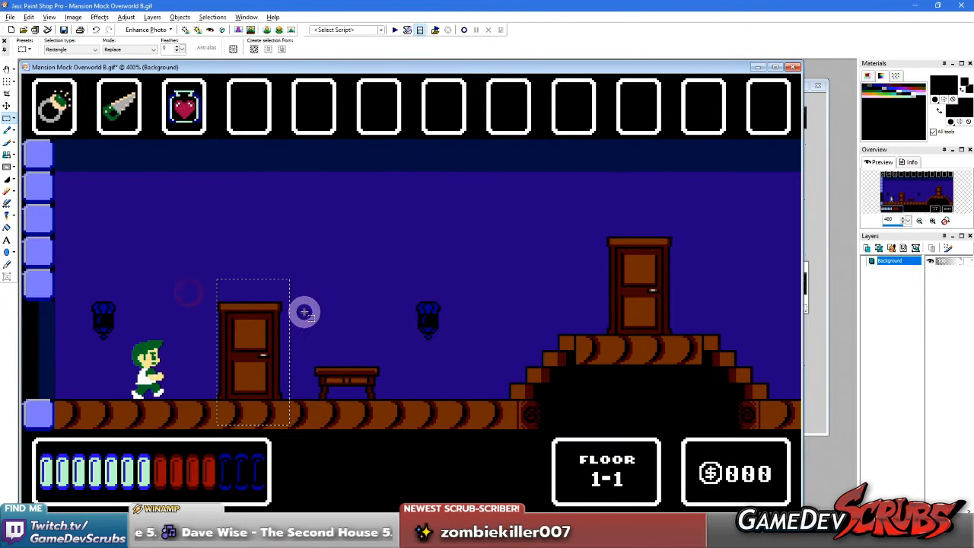
{"action": "right_click", "coordinate": [161, 149]}
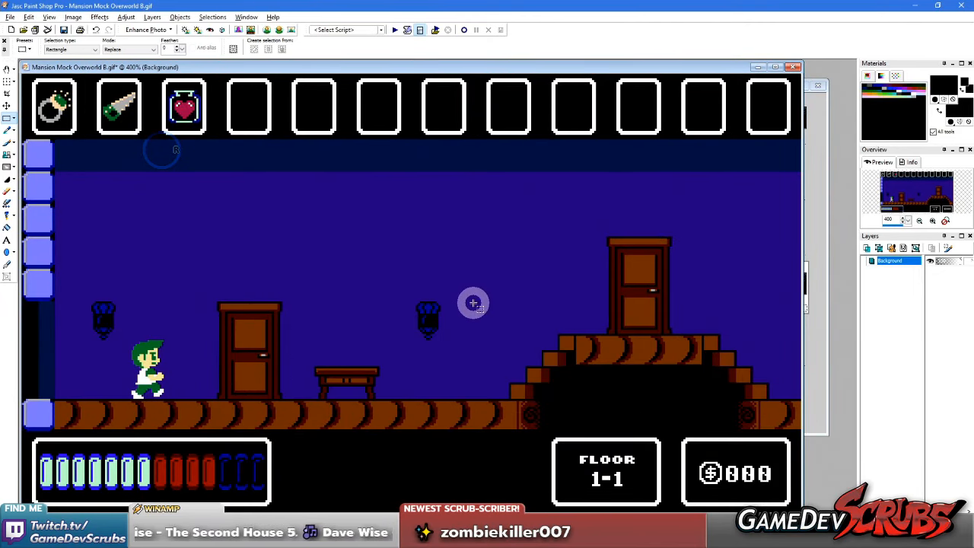
{"action": "left_click_drag", "start_coordinate": [576, 210], "coordinate": [700, 372]}
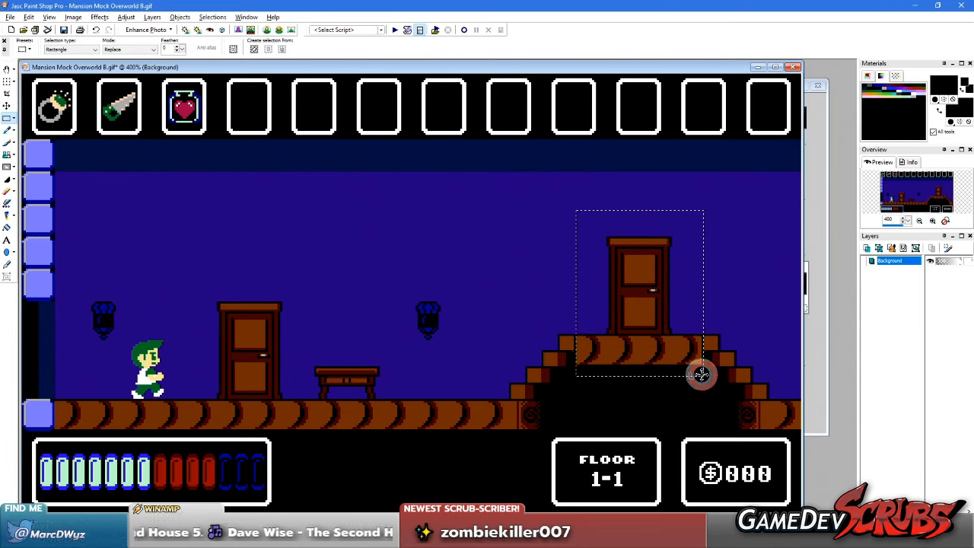
{"action": "left_click", "coordinate": [405, 296]}
{"action": "left_click_drag", "start_coordinate": [197, 278], "coordinate": [289, 426]}
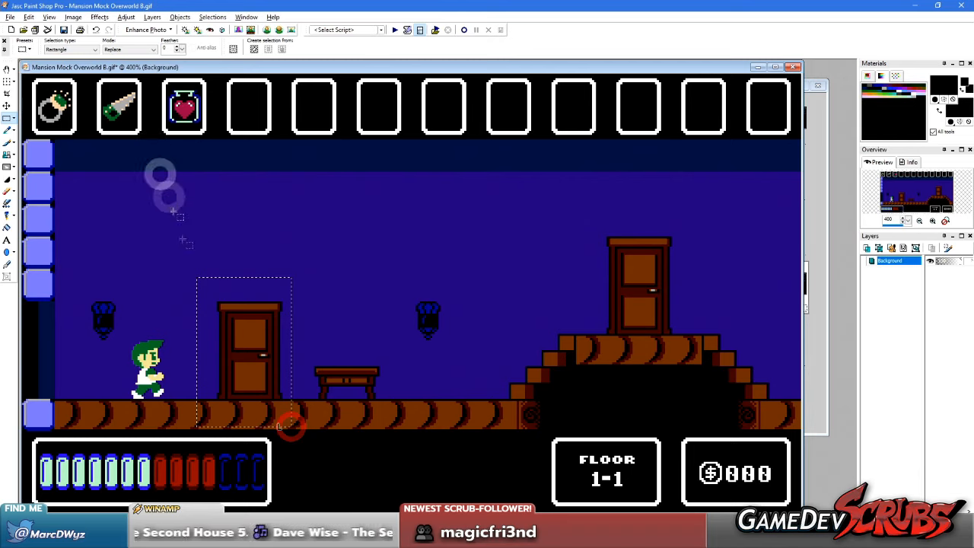
{"action": "left_click", "coordinate": [196, 232]}
{"action": "left_click_drag", "start_coordinate": [584, 219], "coordinate": [682, 376]}
{"action": "left_click", "coordinate": [413, 331]}
{"action": "left_click_drag", "start_coordinate": [190, 270], "coordinate": [278, 447]}
{"action": "left_click_drag", "start_coordinate": [568, 212], "coordinate": [689, 380]}
{"action": "right_click", "coordinate": [424, 237]}
Step: Move the overworld mockup's window aside and mark out the Level A hallway on the Mansion.gif sprite sheet for inspection
{"action": "scroll", "coordinate": [296, 226], "scroll_direction": "down", "scroll_amount": 2}
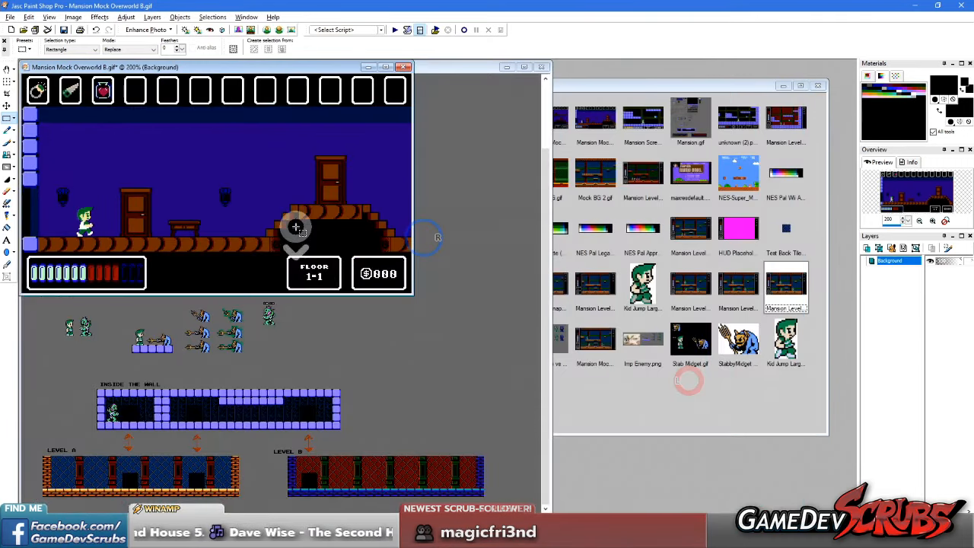
{"action": "scroll", "coordinate": [237, 71], "scroll_direction": "up", "scroll_amount": 1}
{"action": "left_click_drag", "start_coordinate": [237, 71], "coordinate": [437, 72]}
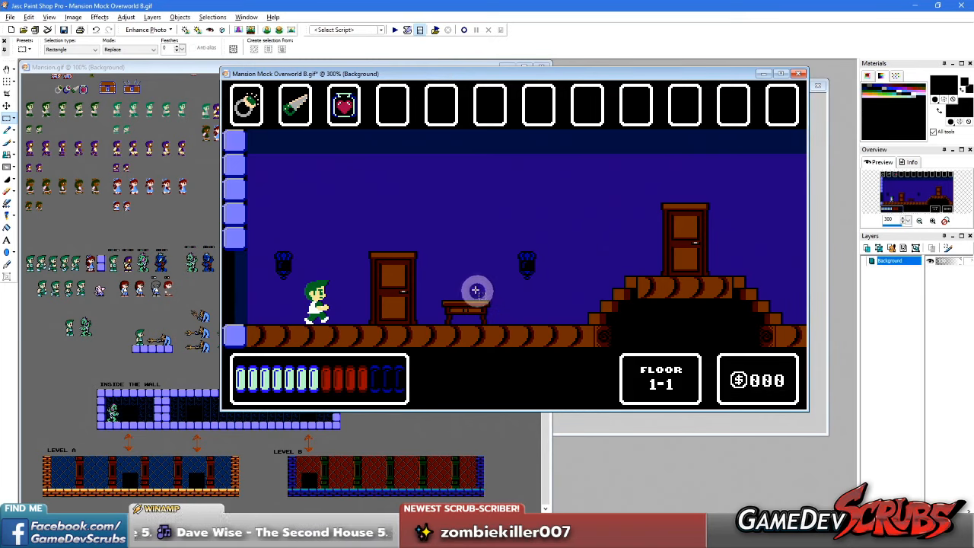
{"action": "left_click", "coordinate": [134, 318]}
{"action": "scroll", "coordinate": [176, 361], "scroll_direction": "up", "scroll_amount": 5}
{"action": "scroll", "coordinate": [110, 293], "scroll_direction": "down", "scroll_amount": 2}
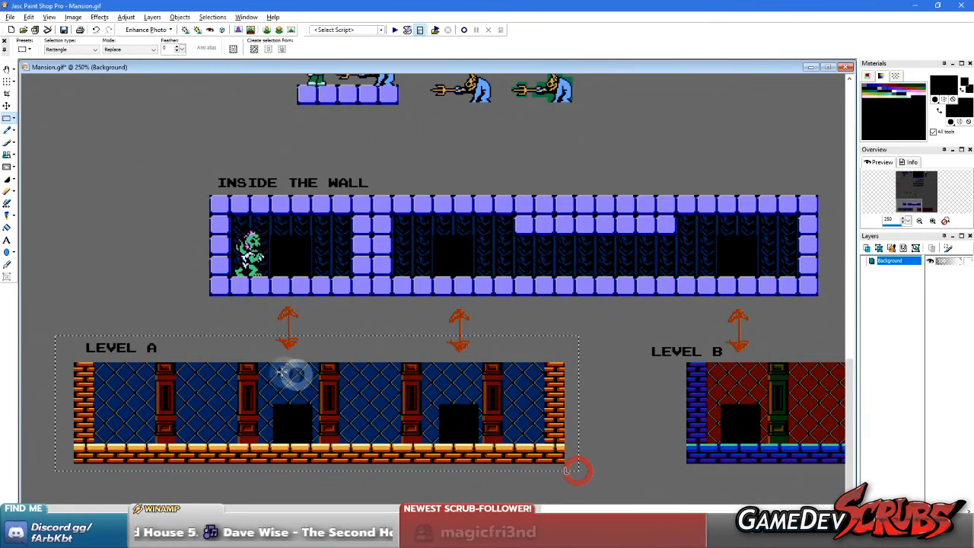
{"action": "scroll", "coordinate": [576, 466], "scroll_direction": "up", "scroll_amount": 2}
{"action": "right_click", "coordinate": [294, 187]}
{"action": "scroll", "coordinate": [257, 230], "scroll_direction": "down", "scroll_amount": 7}
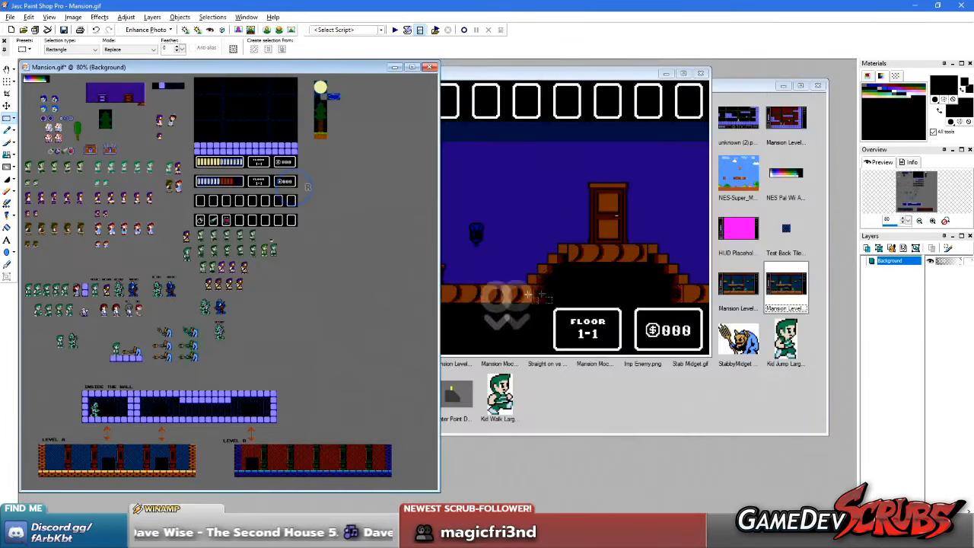
Step: Inspect the Level B hallway on the Mansion.gif sprite sheet, marking it out with a rectangular selection
{"action": "middle_click", "coordinate": [549, 292]}
{"action": "middle_click", "coordinate": [384, 430]}
{"action": "scroll", "coordinate": [388, 433], "scroll_direction": "up", "scroll_amount": 4}
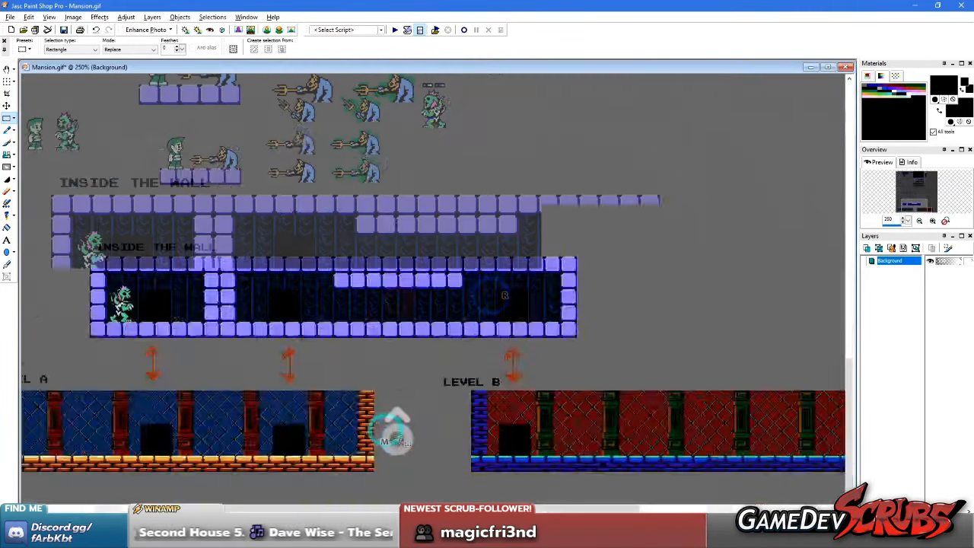
{"action": "scroll", "coordinate": [615, 389], "scroll_direction": "up", "scroll_amount": 3}
{"action": "scroll", "coordinate": [83, 332], "scroll_direction": "down", "scroll_amount": 1}
{"action": "scroll", "coordinate": [361, 369], "scroll_direction": "down", "scroll_amount": 4}
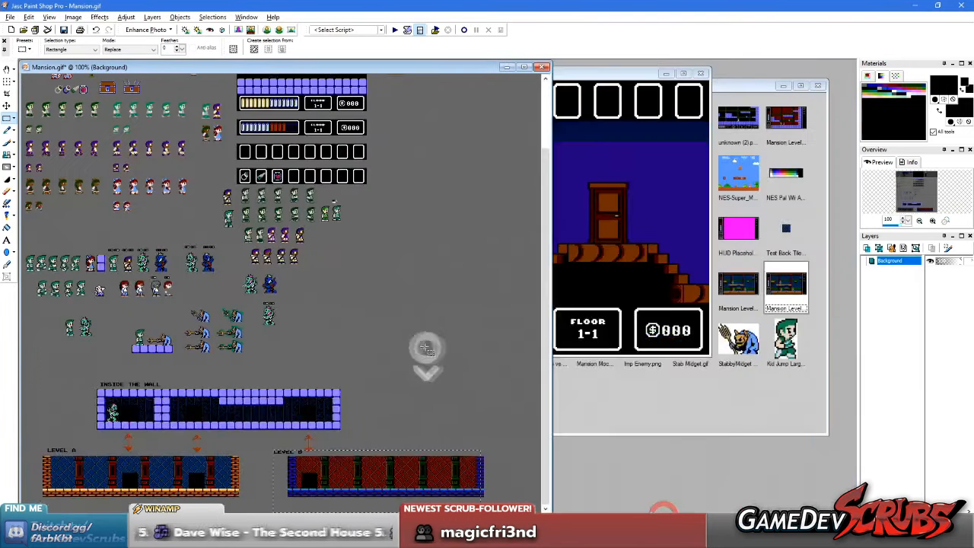
Step: Mark out the overworld mockup's door above the stairs and compare it with the Level B hallway on the sprite sheet
{"action": "middle_click", "coordinate": [653, 275]}
{"action": "left_click_drag", "start_coordinate": [576, 173], "coordinate": [636, 265]}
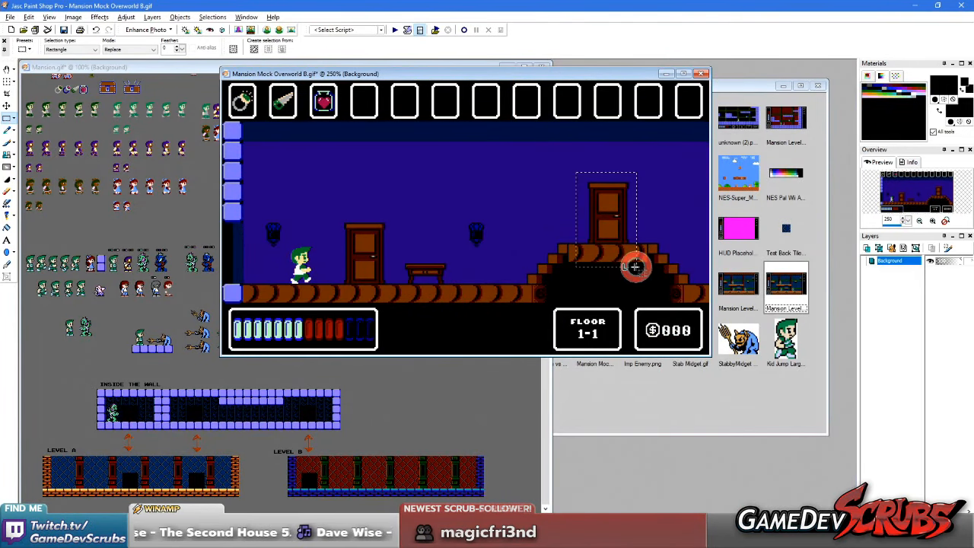
{"action": "middle_click", "coordinate": [204, 411]}
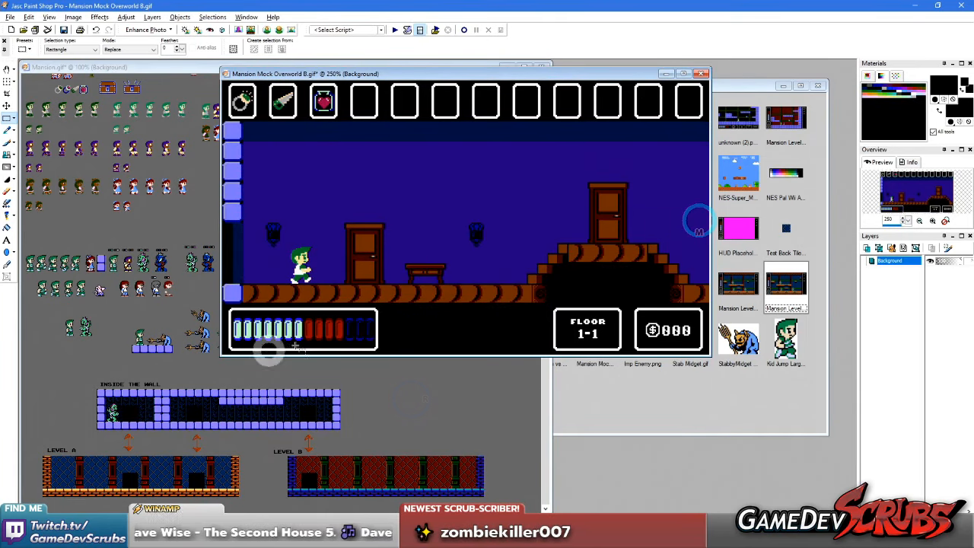
{"action": "left_click", "coordinate": [454, 434]}
{"action": "scroll", "coordinate": [518, 430], "scroll_direction": "up", "scroll_amount": 3}
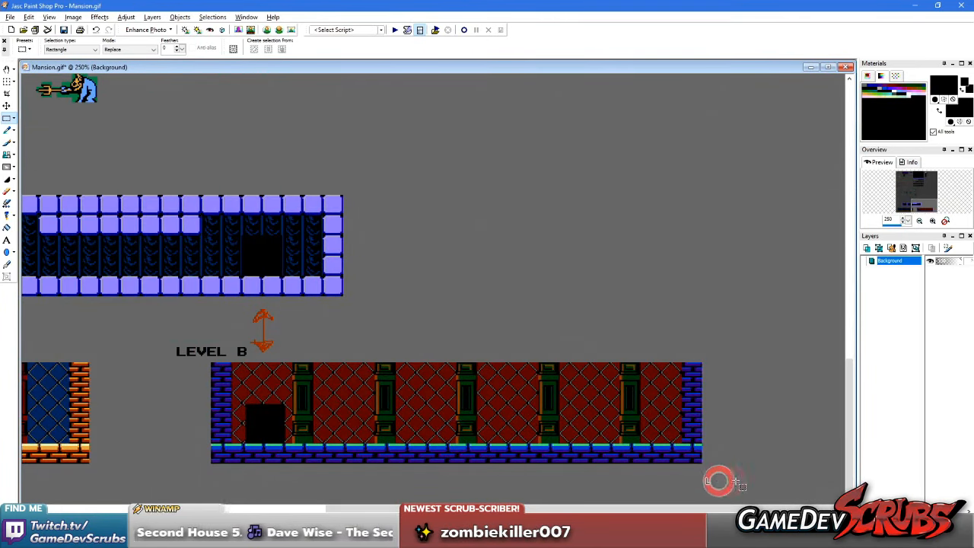
Step: Copy the blue brick column at Level B's right end and sample the sheet's grey backdrop as foreground and background colours
{"action": "scroll", "coordinate": [533, 305], "scroll_direction": "up", "scroll_amount": 3}
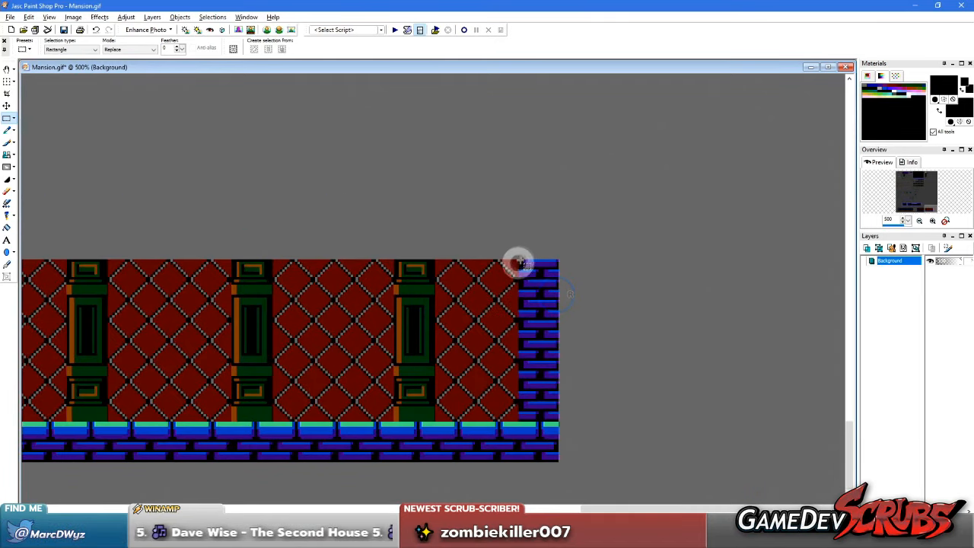
{"action": "left_click_drag", "start_coordinate": [518, 258], "coordinate": [633, 420]}
{"action": "key", "text": "ctrl"}
{"action": "key", "text": "e"}
{"action": "left_click", "coordinate": [461, 199]}
{"action": "right_click", "coordinate": [461, 199]}
{"action": "key", "text": "s"}
{"action": "key", "text": "ctrl+d"}
Step: Paste the blue brick column as a partition between Level B's second and third pillars, standing on the floor, and deselect it
{"action": "scroll", "coordinate": [231, 315], "scroll_direction": "down", "scroll_amount": 1}
{"action": "scroll", "coordinate": [396, 337], "scroll_direction": "up", "scroll_amount": 1}
{"action": "key", "text": "ctrl+e"}
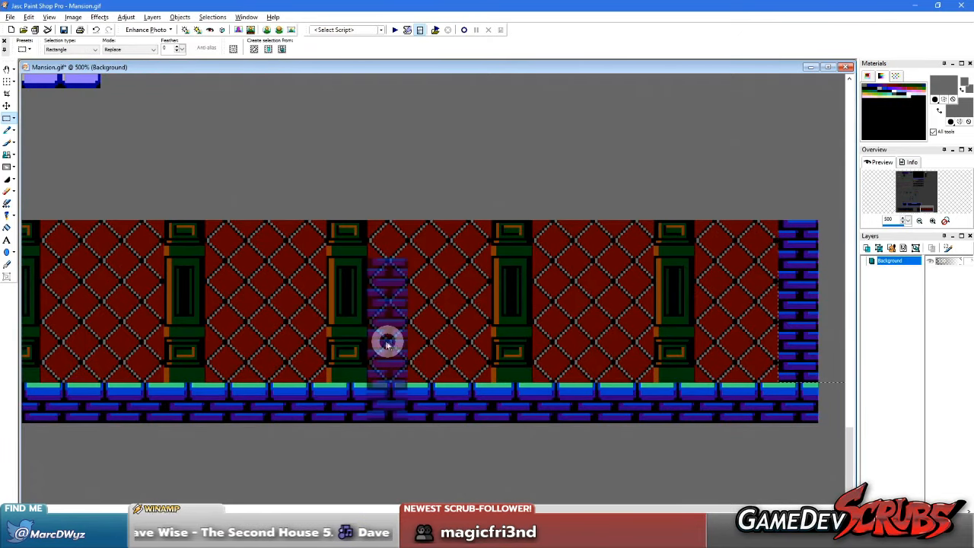
{"action": "left_click", "coordinate": [276, 302]}
{"action": "scroll", "coordinate": [222, 295], "scroll_direction": "down", "scroll_amount": 1}
{"action": "scroll", "coordinate": [222, 295], "scroll_direction": "down", "scroll_amount": 1}
{"action": "scroll", "coordinate": [296, 322], "scroll_direction": "up", "scroll_amount": 2}
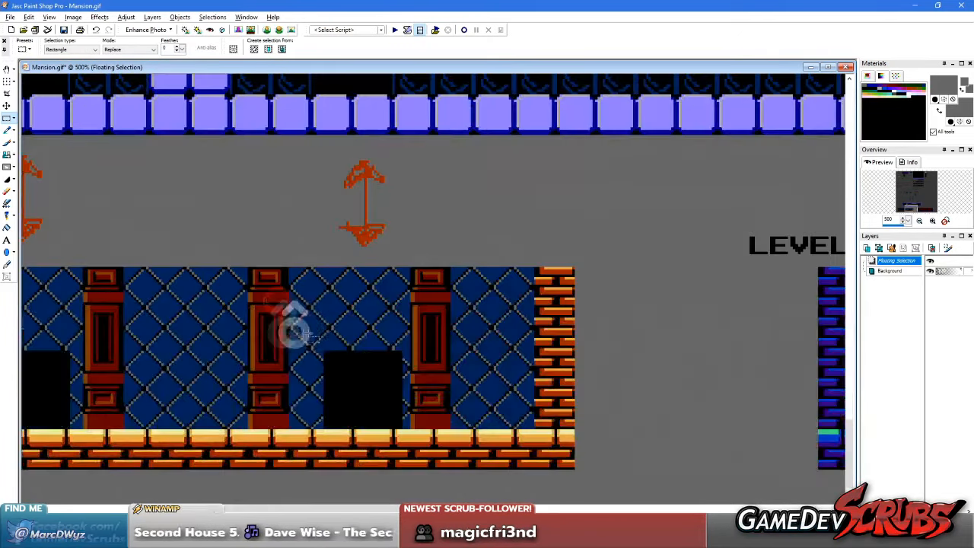
{"action": "scroll", "coordinate": [326, 324], "scroll_direction": "down", "scroll_amount": 3}
{"action": "right_click", "coordinate": [363, 348]}
{"action": "scroll", "coordinate": [339, 315], "scroll_direction": "down", "scroll_amount": 3}
Step: Select the door above the stairs in the overworld mockup, trimming the purple strips off both sides of the selection
{"action": "middle_click", "coordinate": [650, 264]}
{"action": "scroll", "coordinate": [649, 264], "scroll_direction": "up", "scroll_amount": 5}
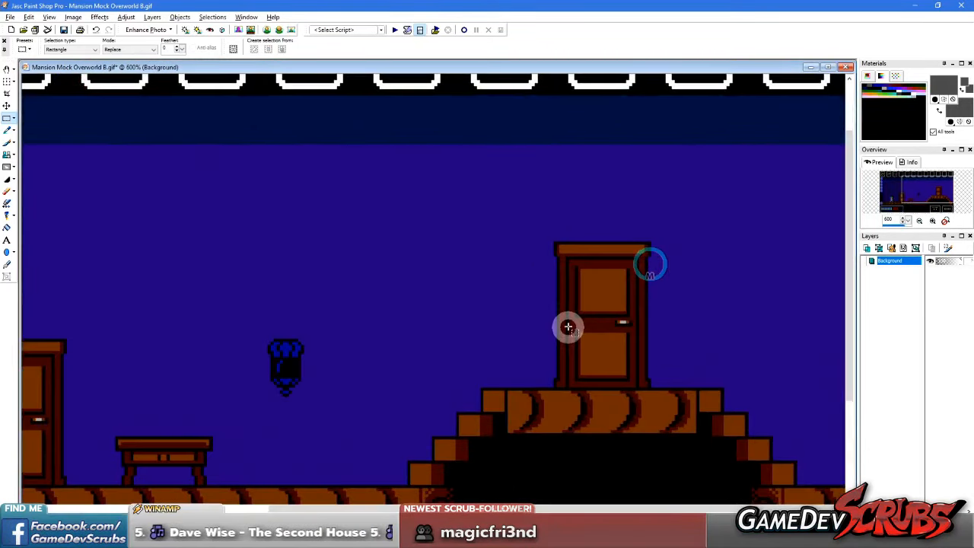
{"action": "left_click_drag", "start_coordinate": [358, 110], "coordinate": [515, 339]}
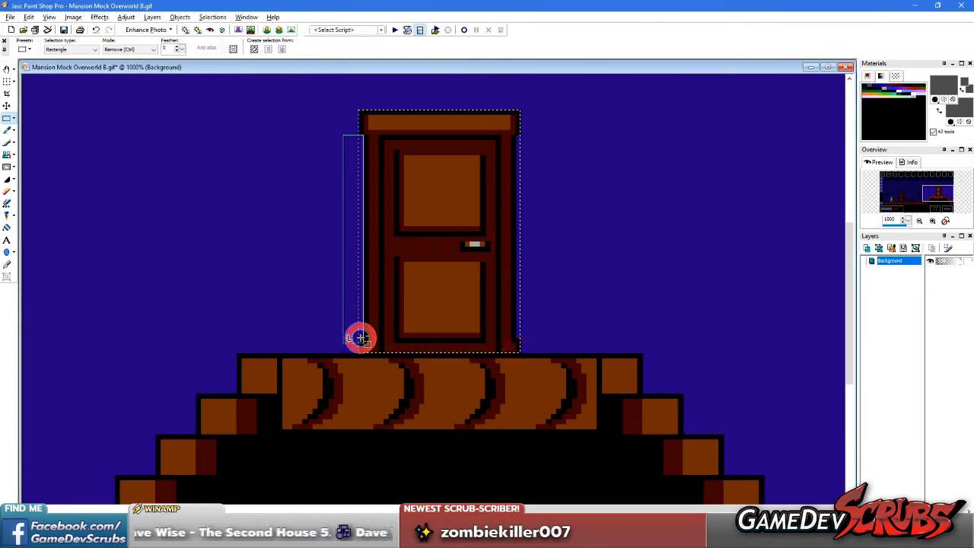
{"action": "left_click_drag", "start_coordinate": [516, 135], "coordinate": [633, 335]}
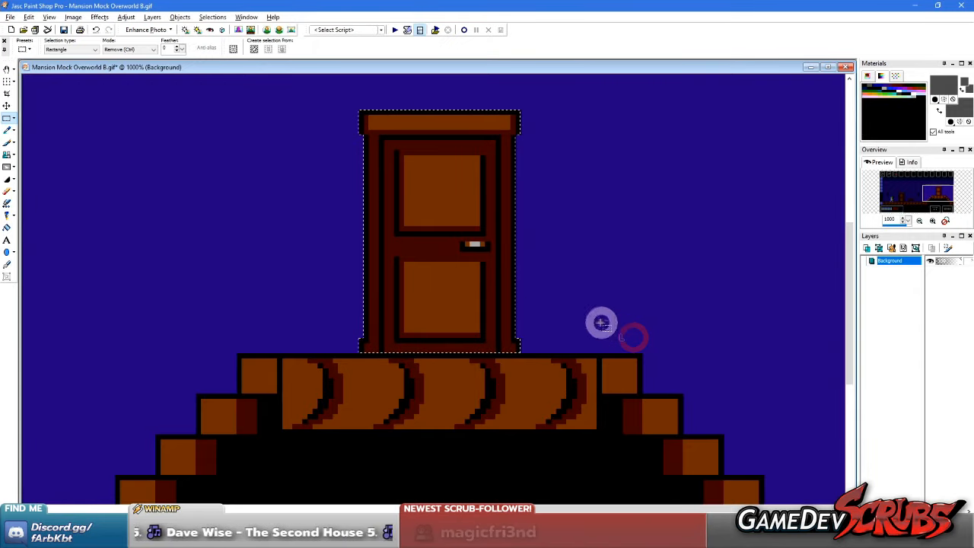
Step: Paste the copied door into the Level A hallway on the sprite sheet, between the left brick wall and the first pillar
{"action": "left_click_drag", "start_coordinate": [312, 67], "coordinate": [429, 66]}
{"action": "left_click", "coordinate": [123, 379]}
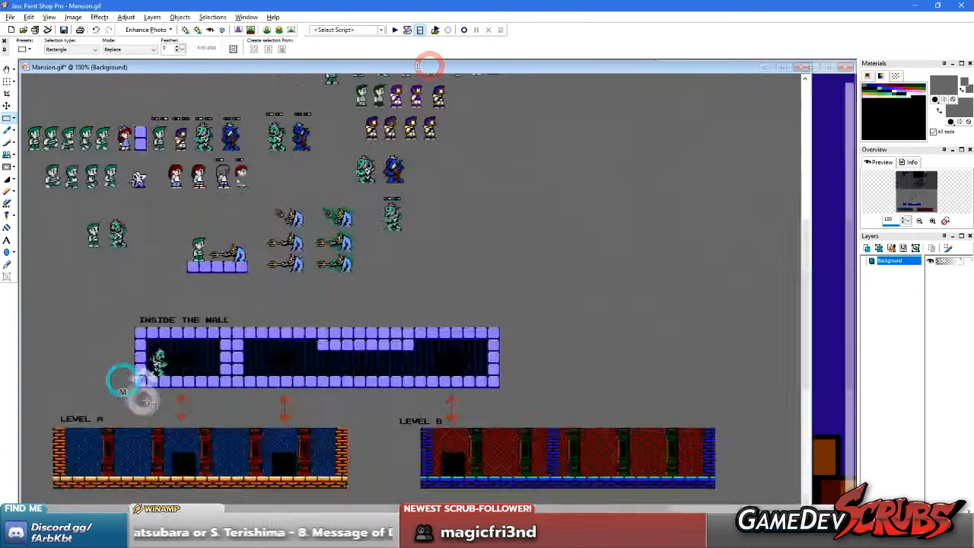
{"action": "scroll", "coordinate": [270, 383], "scroll_direction": "up", "scroll_amount": 3}
{"action": "key", "text": "ctrl+e"}
{"action": "left_click_drag", "start_coordinate": [219, 385], "coordinate": [167, 354]}
Step: Paste another copy of the door between Level B's fourth and fifth pillars, aligned with the floor, and deselect it
{"action": "scroll", "coordinate": [487, 358], "scroll_direction": "down", "scroll_amount": 1}
{"action": "scroll", "coordinate": [573, 362], "scroll_direction": "down", "scroll_amount": 1}
{"action": "scroll", "coordinate": [549, 365], "scroll_direction": "up", "scroll_amount": 2}
{"action": "key", "text": "ctrl+e"}
{"action": "left_click", "coordinate": [735, 366]}
{"action": "scroll", "coordinate": [691, 363], "scroll_direction": "down", "scroll_amount": 1}
{"action": "scroll", "coordinate": [413, 385], "scroll_direction": "down", "scroll_amount": 1}
{"action": "scroll", "coordinate": [456, 370], "scroll_direction": "up", "scroll_amount": 2}
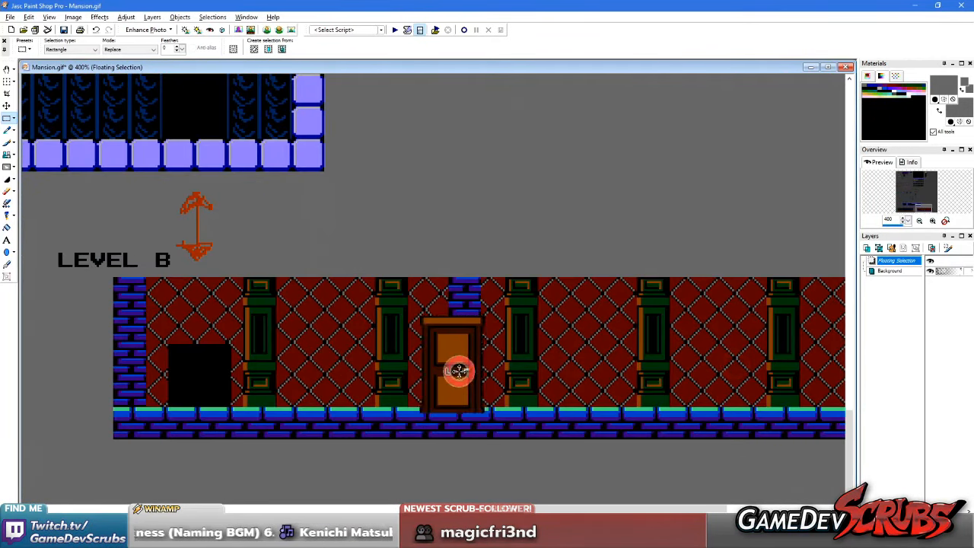
{"action": "left_click_drag", "start_coordinate": [456, 370], "coordinate": [729, 365]}
{"action": "scroll", "coordinate": [178, 311], "scroll_direction": "up", "scroll_amount": 4}
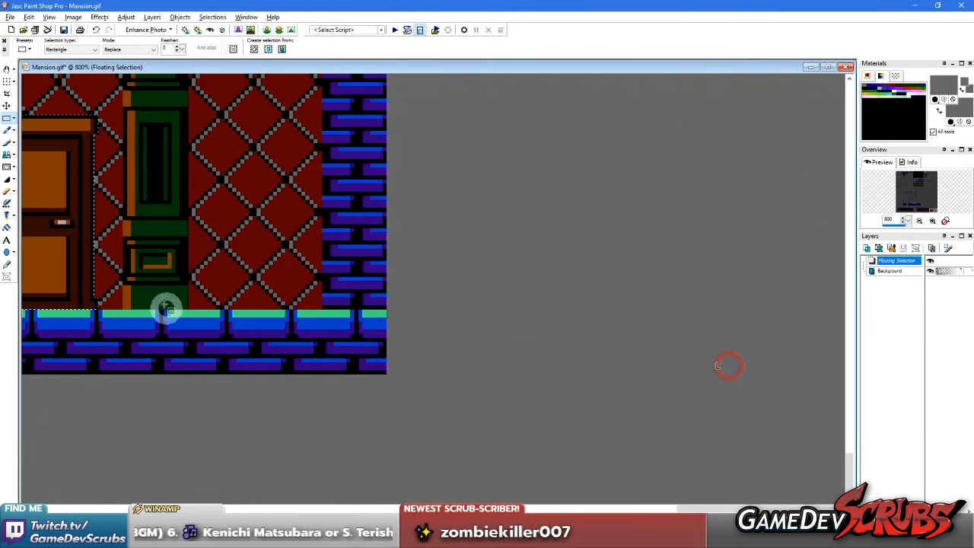
{"action": "scroll", "coordinate": [167, 276], "scroll_direction": "up", "scroll_amount": 1}
{"action": "right_click", "coordinate": [405, 280]}
{"action": "scroll", "coordinate": [397, 291], "scroll_direction": "down", "scroll_amount": 6}
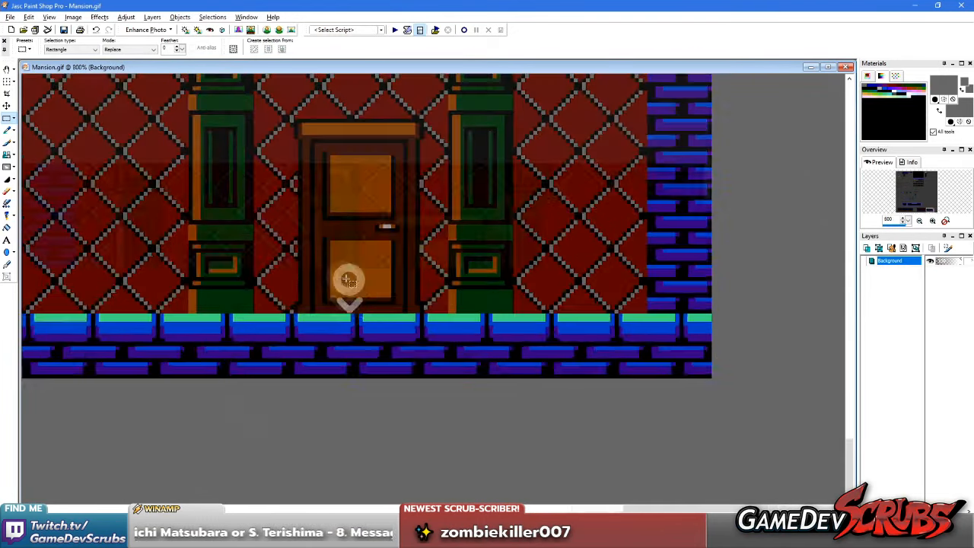
Step: Review the doors placed in Levels A and B, and mark out the ground-floor door in the overworld mockup
{"action": "scroll", "coordinate": [90, 435], "scroll_direction": "up", "scroll_amount": 1}
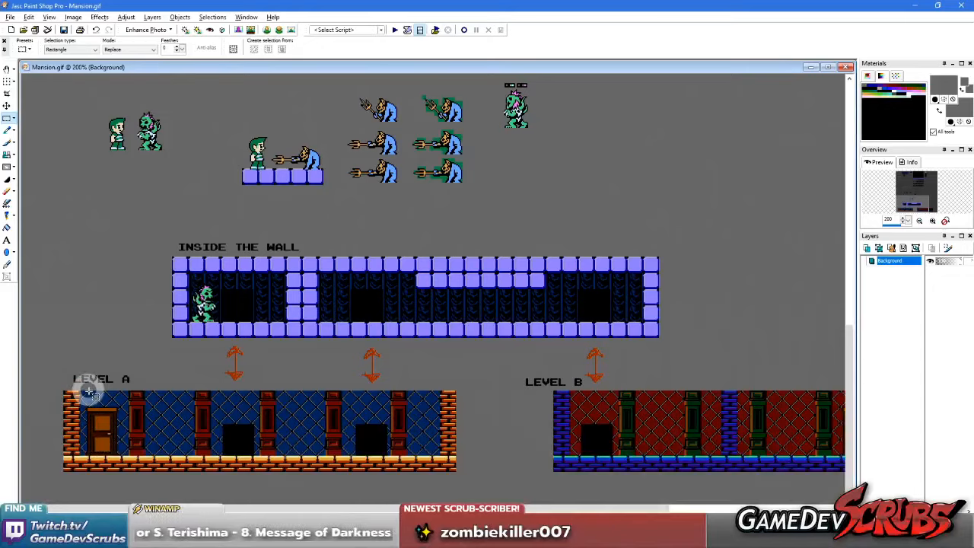
{"action": "scroll", "coordinate": [95, 400], "scroll_direction": "down", "scroll_amount": 3}
{"action": "scroll", "coordinate": [586, 447], "scroll_direction": "up", "scroll_amount": 3}
{"action": "scroll", "coordinate": [255, 402], "scroll_direction": "down", "scroll_amount": 2}
{"action": "scroll", "coordinate": [244, 402], "scroll_direction": "down", "scroll_amount": 1}
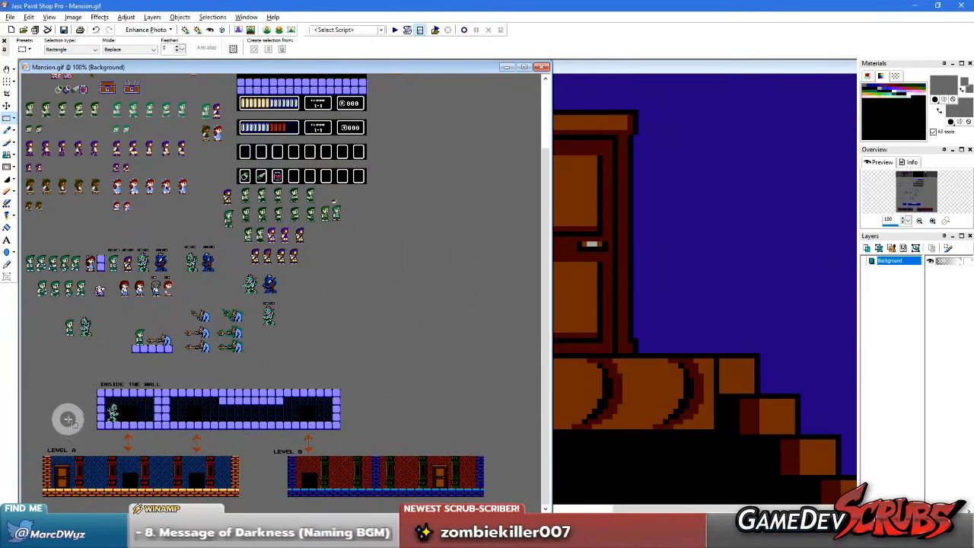
{"action": "middle_click", "coordinate": [660, 343]}
{"action": "scroll", "coordinate": [270, 306], "scroll_direction": "down", "scroll_amount": 5}
{"action": "right_click", "coordinate": [291, 285]}
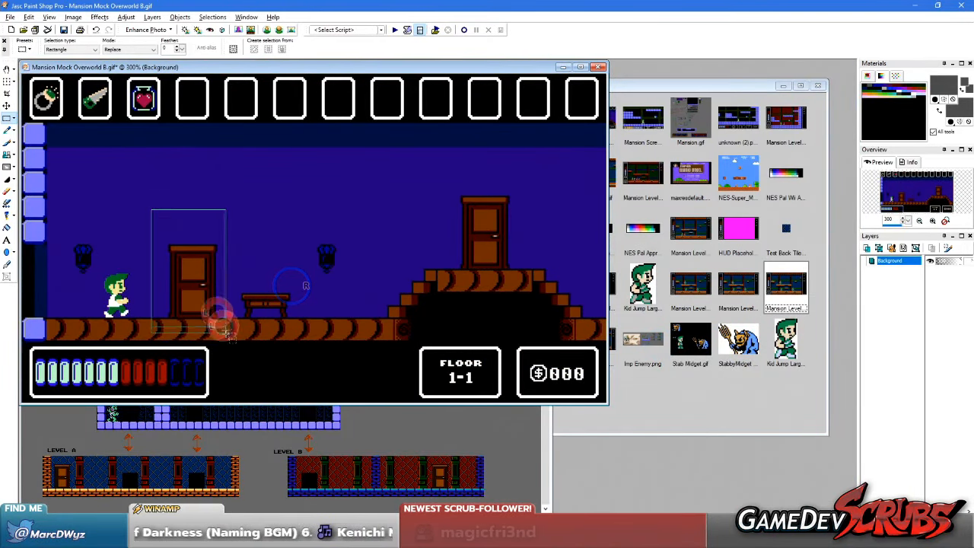
Step: Match the overworld mockup's two doors with the Level A and Level B doors on the sprite sheet, marking out each one
{"action": "middle_click", "coordinate": [168, 448]}
{"action": "scroll", "coordinate": [203, 340], "scroll_direction": "up", "scroll_amount": 5}
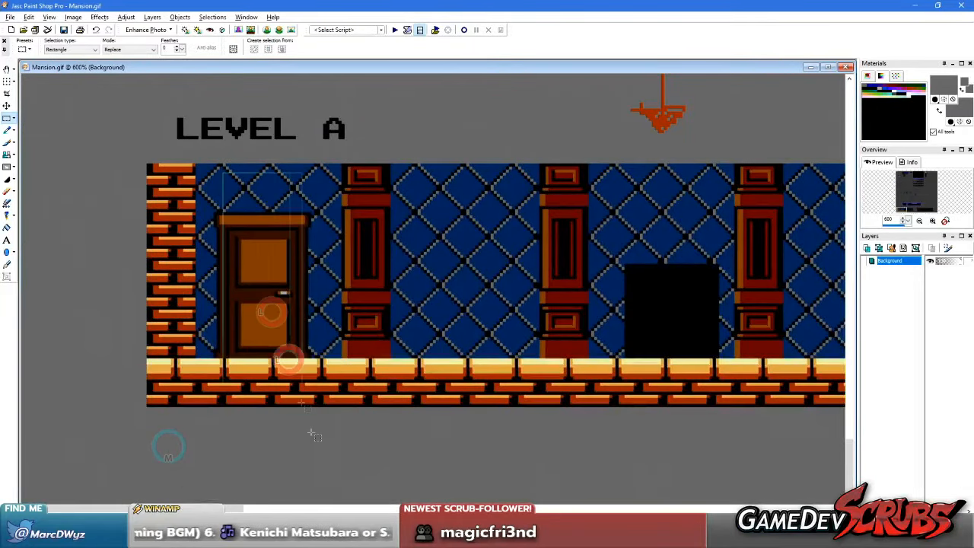
{"action": "scroll", "coordinate": [289, 411], "scroll_direction": "down", "scroll_amount": 7}
{"action": "middle_click", "coordinate": [458, 252]}
{"action": "left_click_drag", "start_coordinate": [437, 156], "coordinate": [543, 324]}
{"action": "middle_click", "coordinate": [338, 439]}
{"action": "scroll", "coordinate": [554, 396], "scroll_direction": "up", "scroll_amount": 5}
{"action": "scroll", "coordinate": [403, 186], "scroll_direction": "up", "scroll_amount": 1}
{"action": "left_click_drag", "start_coordinate": [319, 193], "coordinate": [465, 471]}
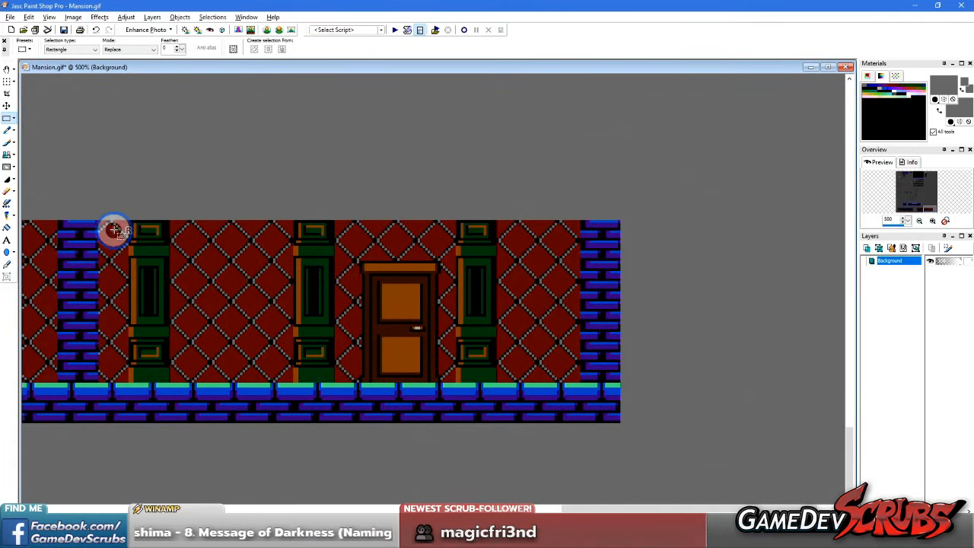
Step: Mark out the area beside Level B's brick partition and bring up the file browser at the Mansion Game Raw Resources folder
{"action": "left_click_drag", "start_coordinate": [98, 211], "coordinate": [200, 418]}
{"action": "scroll", "coordinate": [200, 418], "scroll_direction": "down", "scroll_amount": 2}
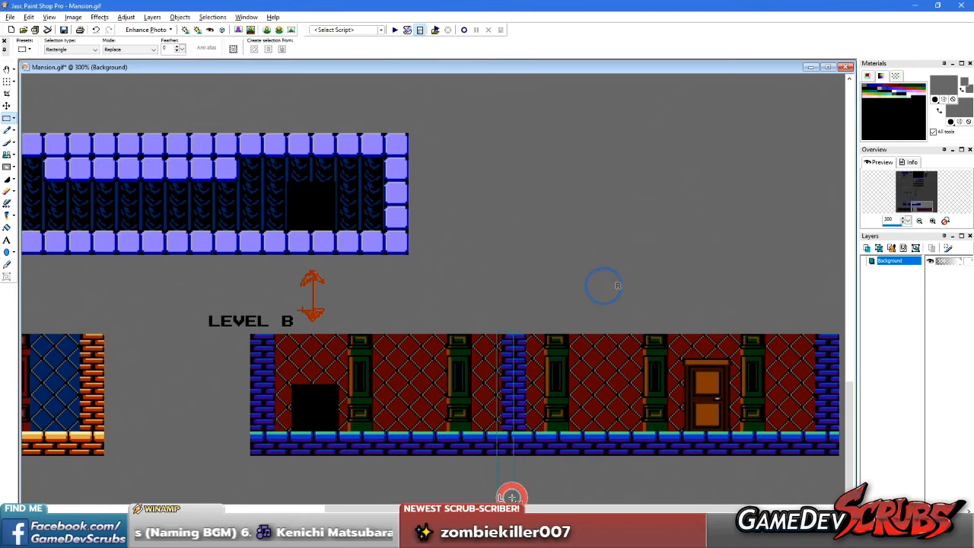
{"action": "scroll", "coordinate": [574, 443], "scroll_direction": "down", "scroll_amount": 3}
{"action": "key", "text": "ctrl+b"}
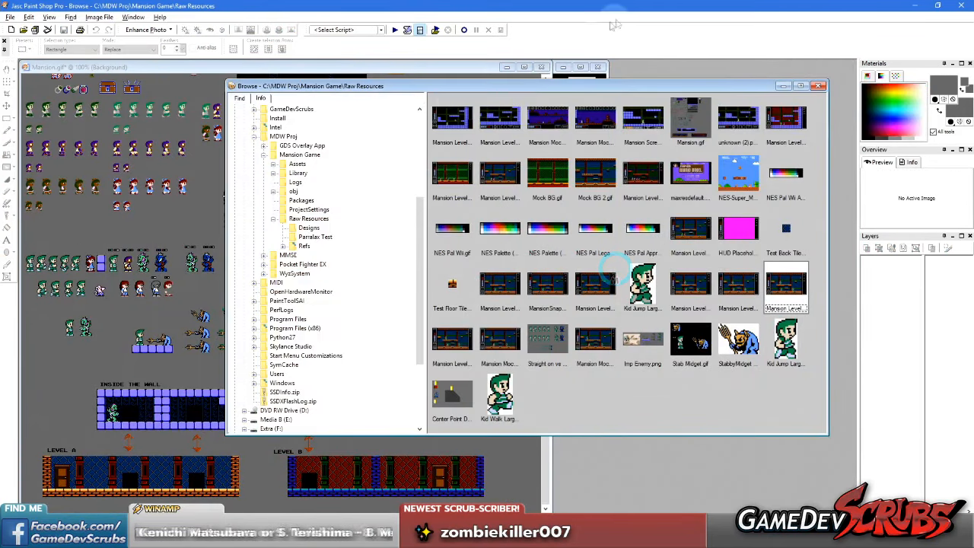
Step: Minimize the file browser, move the overworld mockup aside and bring the sprite sheet's Level A into close view
{"action": "left_click", "coordinate": [782, 85]}
{"action": "middle_click", "coordinate": [578, 140]}
{"action": "left_click_drag", "start_coordinate": [495, 73], "coordinate": [675, 75]}
{"action": "left_click", "coordinate": [397, 339]}
{"action": "middle_click", "coordinate": [72, 414]}
{"action": "scroll", "coordinate": [92, 418], "scroll_direction": "up", "scroll_amount": 2}
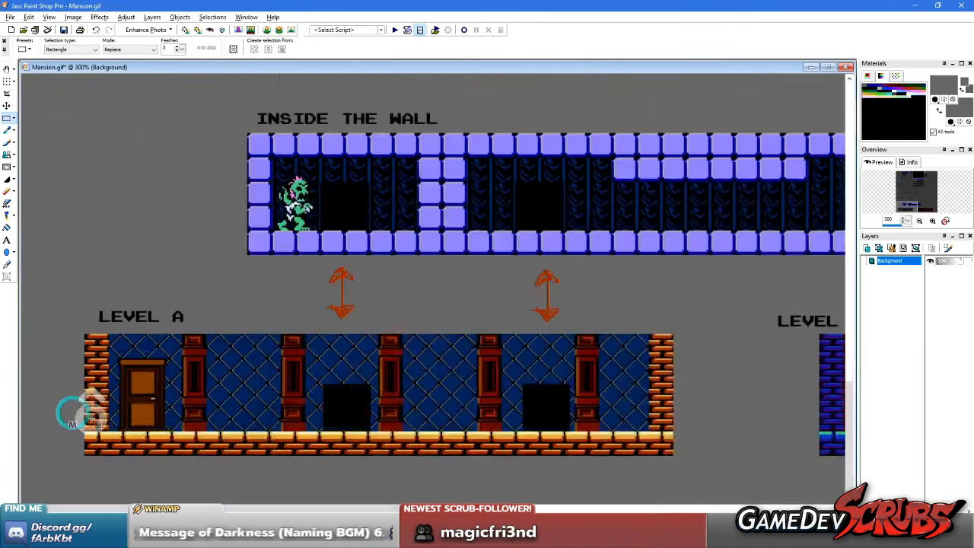
Step: Mark out Level A's door and dark wall openings, and match them with the openings in the Inside the Wall corridor
{"action": "left_click_drag", "start_coordinate": [120, 344], "coordinate": [175, 479]}
{"action": "left_click", "coordinate": [452, 373]}
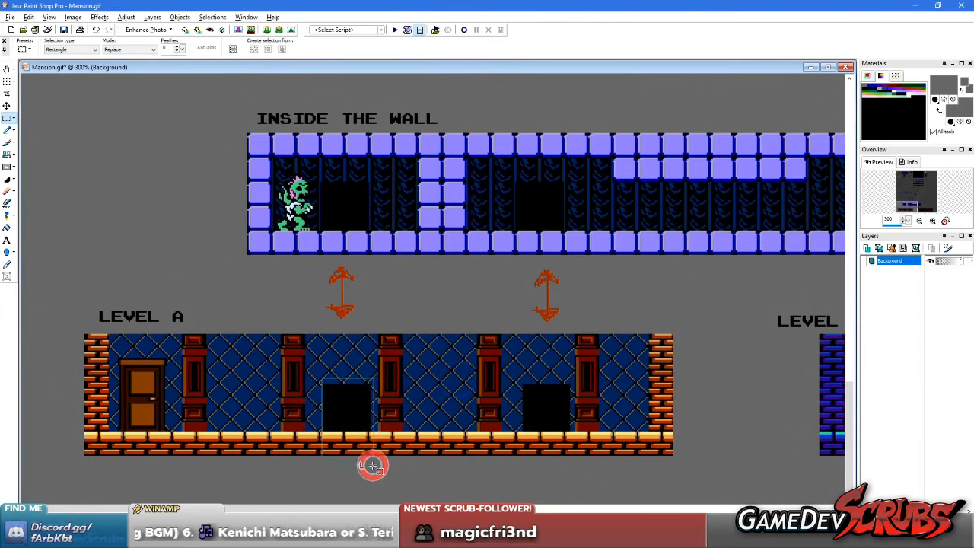
{"action": "left_click_drag", "start_coordinate": [314, 135], "coordinate": [372, 267]}
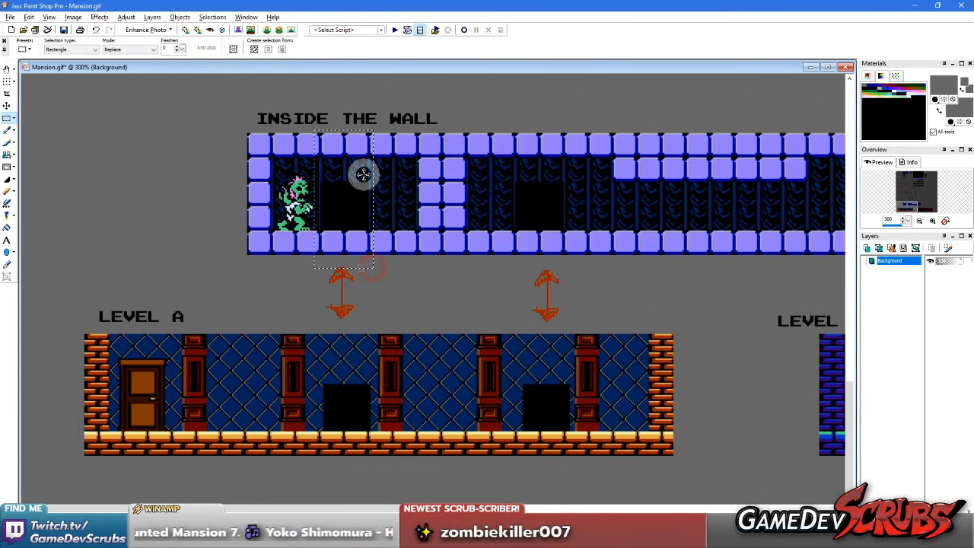
{"action": "left_click_drag", "start_coordinate": [496, 366], "coordinate": [600, 470]}
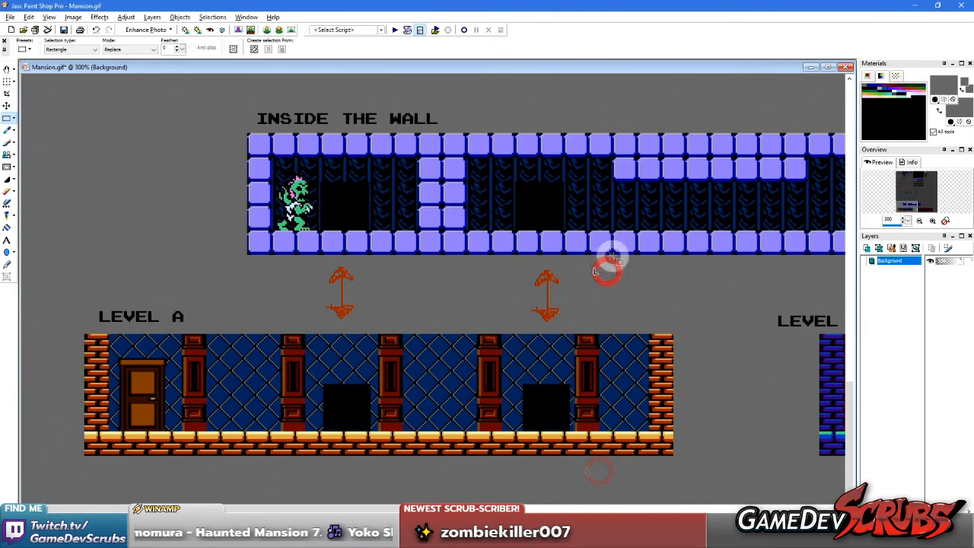
{"action": "scroll", "coordinate": [613, 257], "scroll_direction": "down", "scroll_amount": 1}
{"action": "scroll", "coordinate": [533, 300], "scroll_direction": "up", "scroll_amount": 1}
Step: Mark out the corridor's last opening, the matching opening in Level B, and Level B's brick partition
{"action": "left_click_drag", "start_coordinate": [545, 190], "coordinate": [644, 290]}
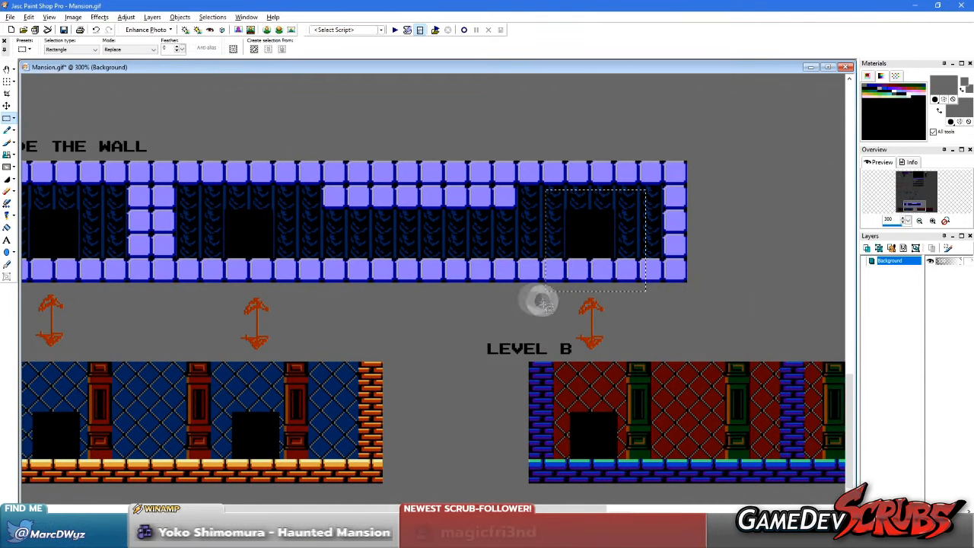
{"action": "scroll", "coordinate": [539, 300], "scroll_direction": "up", "scroll_amount": 1}
{"action": "left_click_drag", "start_coordinate": [345, 308], "coordinate": [429, 469]}
{"action": "left_click_drag", "start_coordinate": [645, 266], "coordinate": [675, 475]}
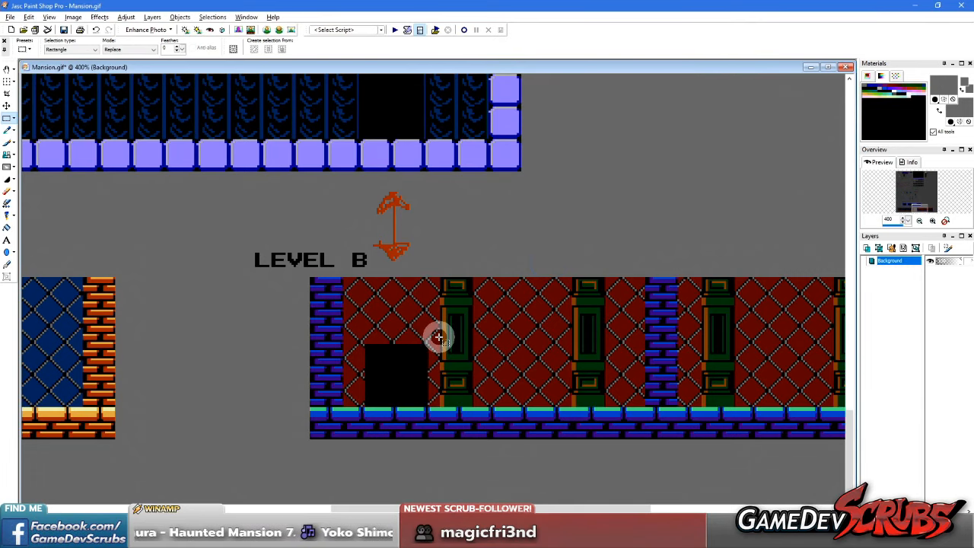
{"action": "scroll", "coordinate": [397, 299], "scroll_direction": "down", "scroll_amount": 2}
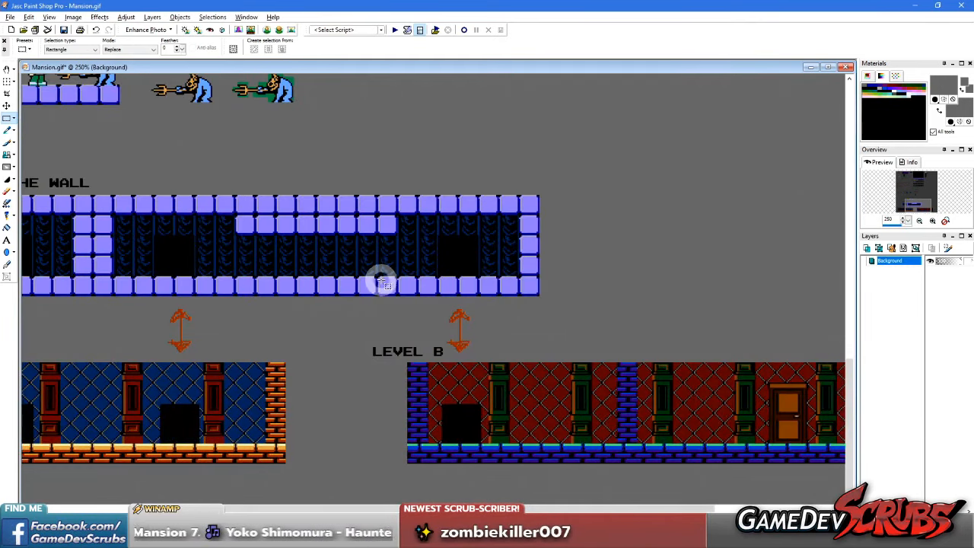
Step: Mark out the whole Inside the Wall corridor above the two level hallways
{"action": "scroll", "coordinate": [387, 298], "scroll_direction": "up", "scroll_amount": 3}
{"action": "scroll", "coordinate": [434, 297], "scroll_direction": "down", "scroll_amount": 1}
{"action": "scroll", "coordinate": [344, 366], "scroll_direction": "up", "scroll_amount": 1}
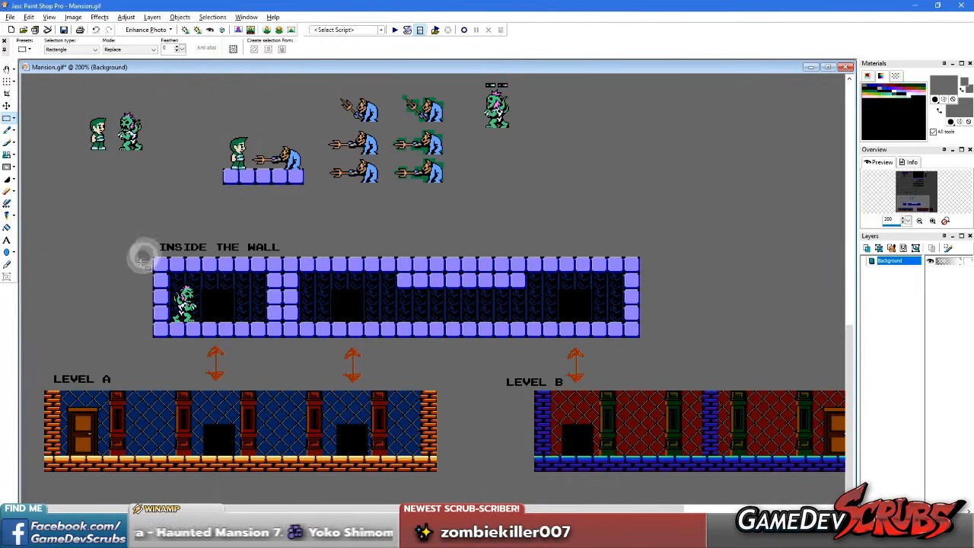
{"action": "left_click_drag", "start_coordinate": [303, 283], "coordinate": [687, 341]}
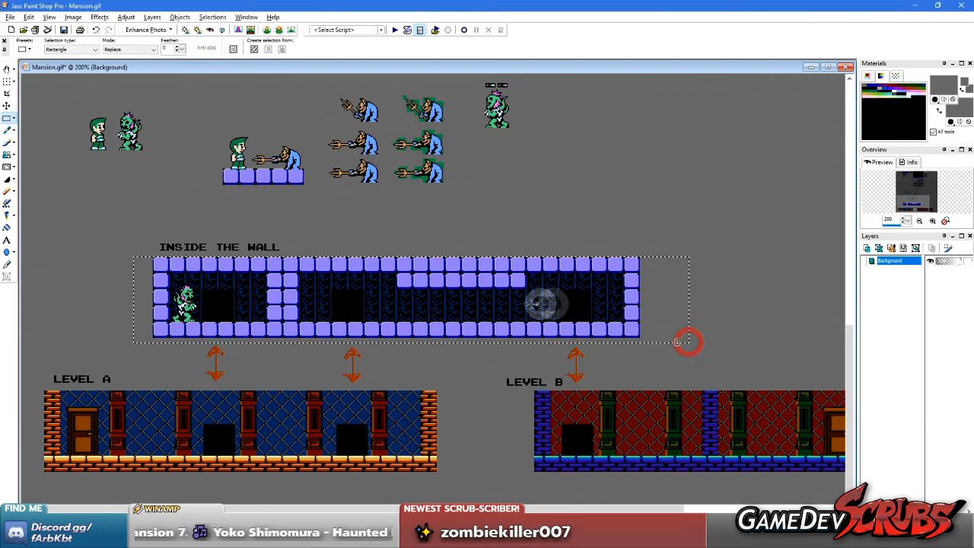
{"action": "left_click_drag", "start_coordinate": [142, 254], "coordinate": [740, 340]}
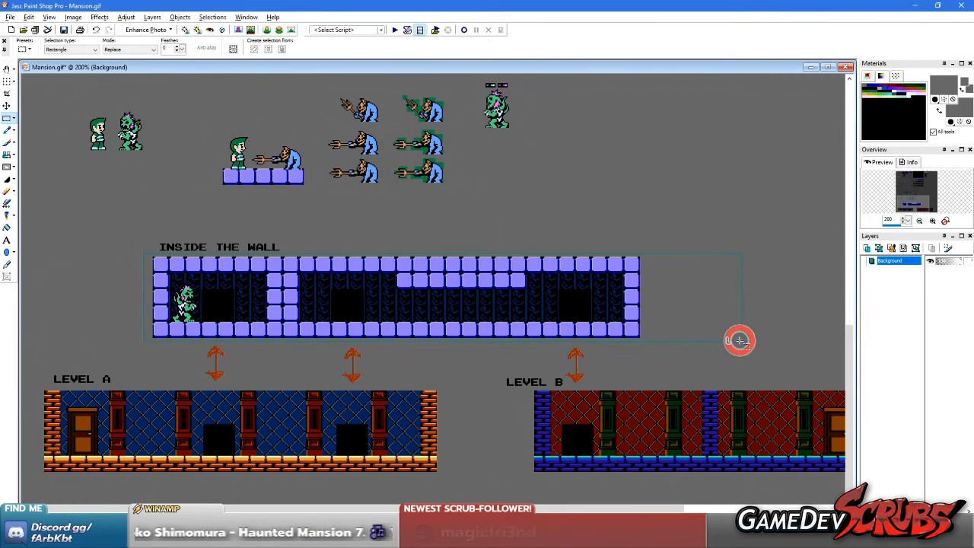
Step: Copy the sheet area holding Inside the Wall, Level A and Level B, and paste it as a new image
{"action": "scroll", "coordinate": [367, 259], "scroll_direction": "down", "scroll_amount": 2}
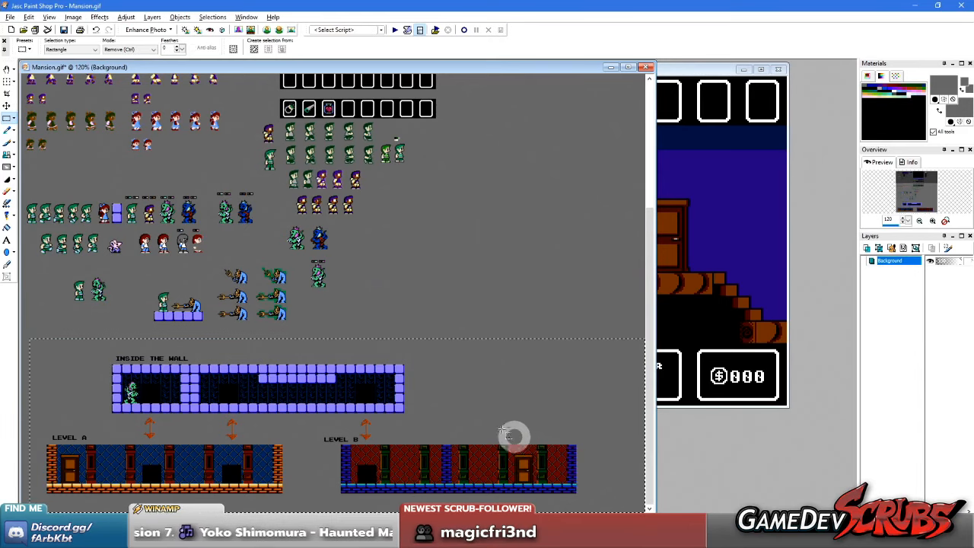
{"action": "key", "text": "ctrl+c"}
{"action": "key", "text": "ctrl+v"}
Step: Select both level hallways in the new image, move them up over the Inside the Wall corridor, and deselect them
{"action": "scroll", "coordinate": [228, 225], "scroll_direction": "up", "scroll_amount": 2}
{"action": "left_click_drag", "start_coordinate": [97, 293], "coordinate": [683, 382]}
{"action": "left_click_drag", "start_coordinate": [795, 393], "coordinate": [791, 392]}
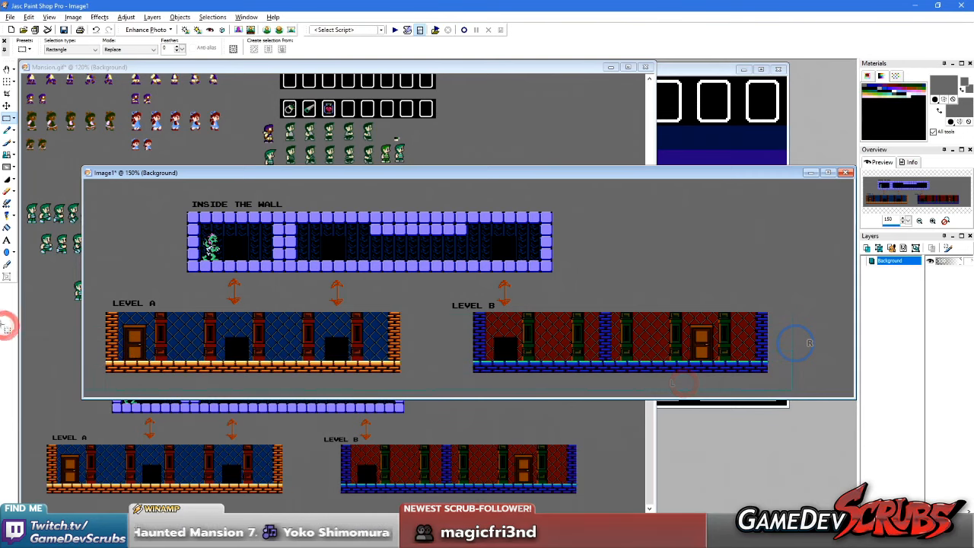
{"action": "key", "text": "ctrl"}
{"action": "left_click_drag", "start_coordinate": [437, 343], "coordinate": [463, 246]}
{"action": "scroll", "coordinate": [431, 253], "scroll_direction": "up", "scroll_amount": 1}
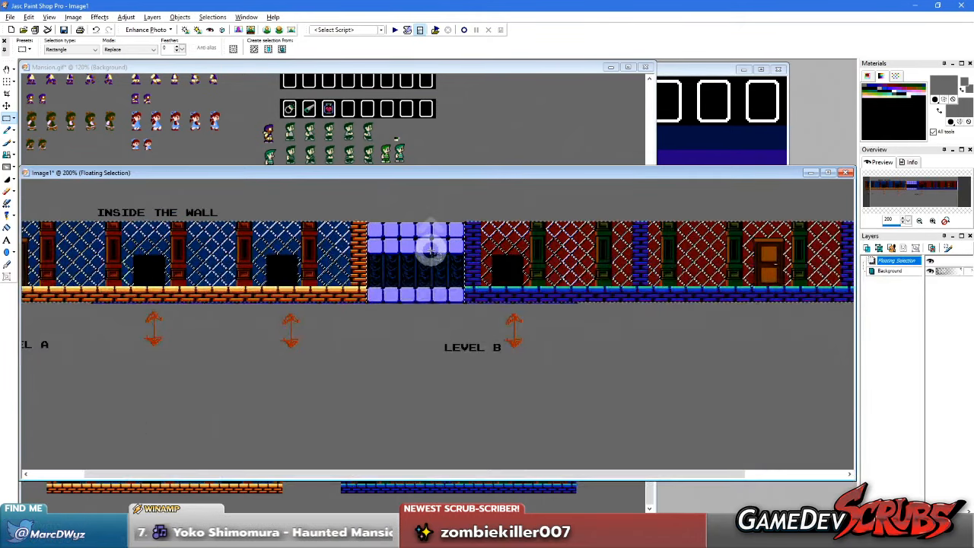
{"action": "key", "text": "ctrl+d"}
Step: Try placing a door from the overworld mockup by Level A's second opening in the new image, and undo it
{"action": "scroll", "coordinate": [404, 218], "scroll_direction": "down", "scroll_amount": 2}
{"action": "middle_click", "coordinate": [751, 254]}
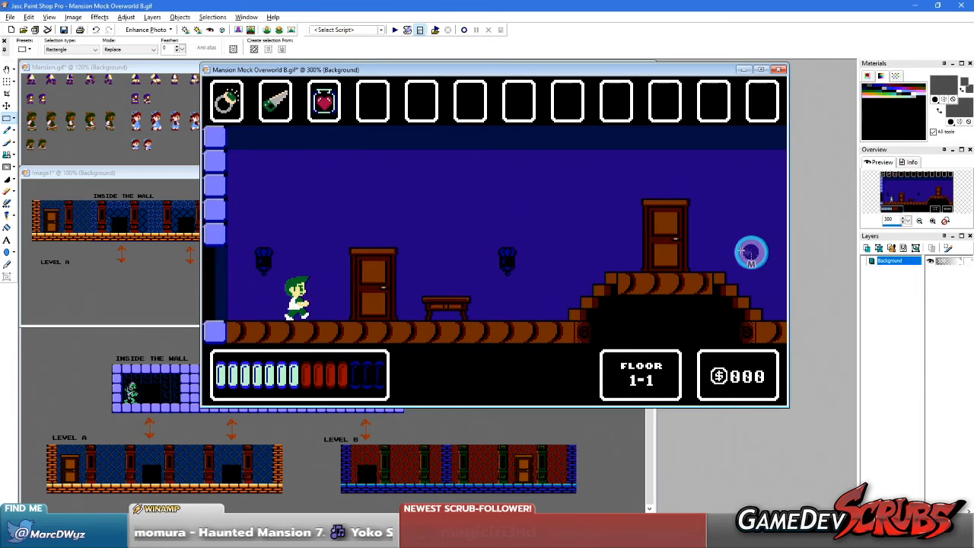
{"action": "middle_click", "coordinate": [170, 200]}
{"action": "scroll", "coordinate": [272, 284], "scroll_direction": "up", "scroll_amount": 1}
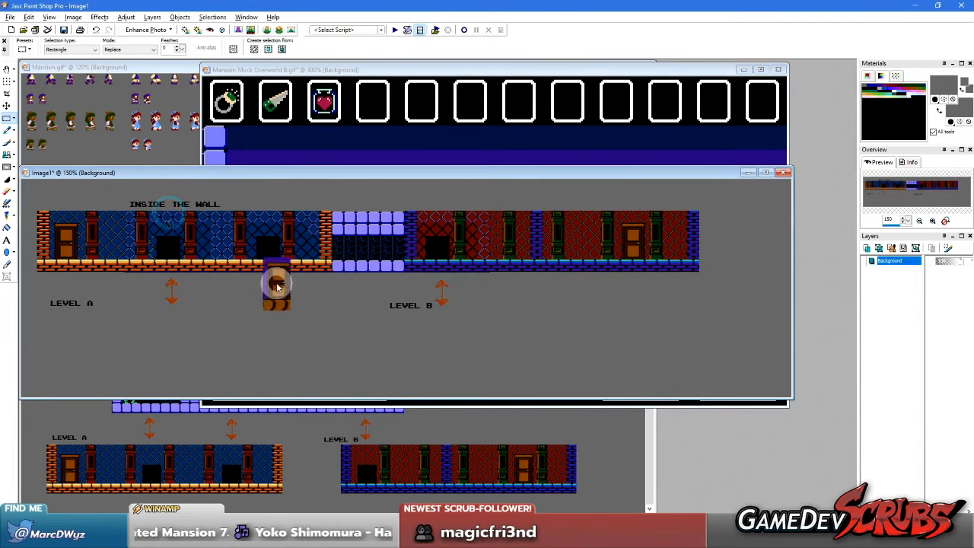
{"action": "left_click", "coordinate": [263, 252]}
{"action": "key", "text": "ctrl+z"}
Step: Try overlaying the overworld mockup's room on the combined hallways in the new image, and discard the overlay
{"action": "scroll", "coordinate": [441, 255], "scroll_direction": "down", "scroll_amount": 1}
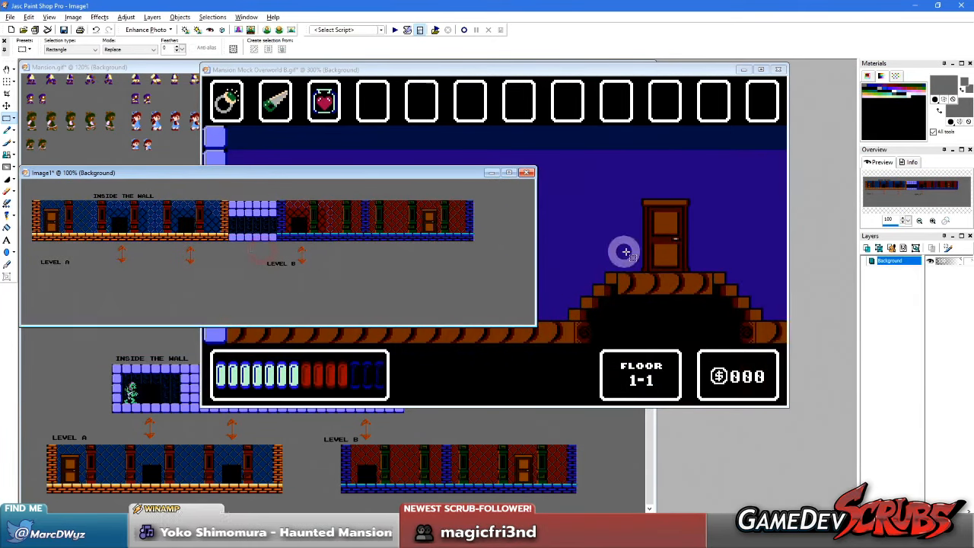
{"action": "middle_click", "coordinate": [621, 252]}
{"action": "middle_click", "coordinate": [44, 244]}
{"action": "scroll", "coordinate": [183, 282], "scroll_direction": "up", "scroll_amount": 1}
{"action": "key", "text": "ctrl+e"}
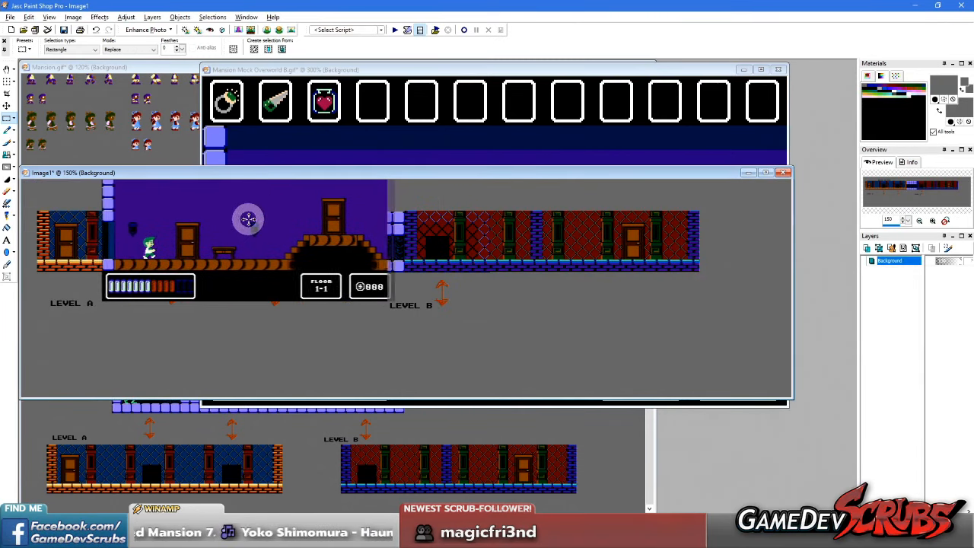
{"action": "right_click", "coordinate": [268, 257]}
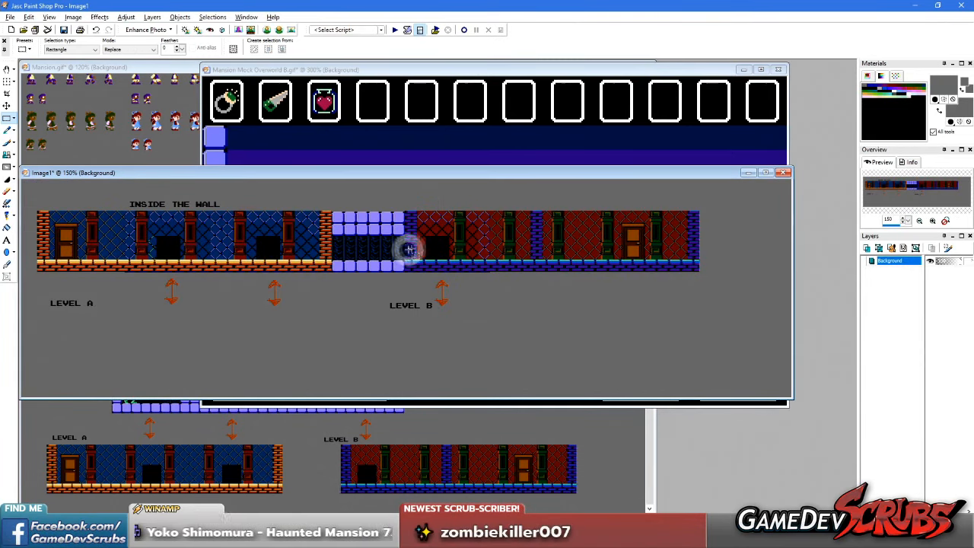
Step: Inspect the overlapped hallways, move them back down below the Inside the Wall corridor, and deselect them
{"action": "scroll", "coordinate": [127, 257], "scroll_direction": "up", "scroll_amount": 1}
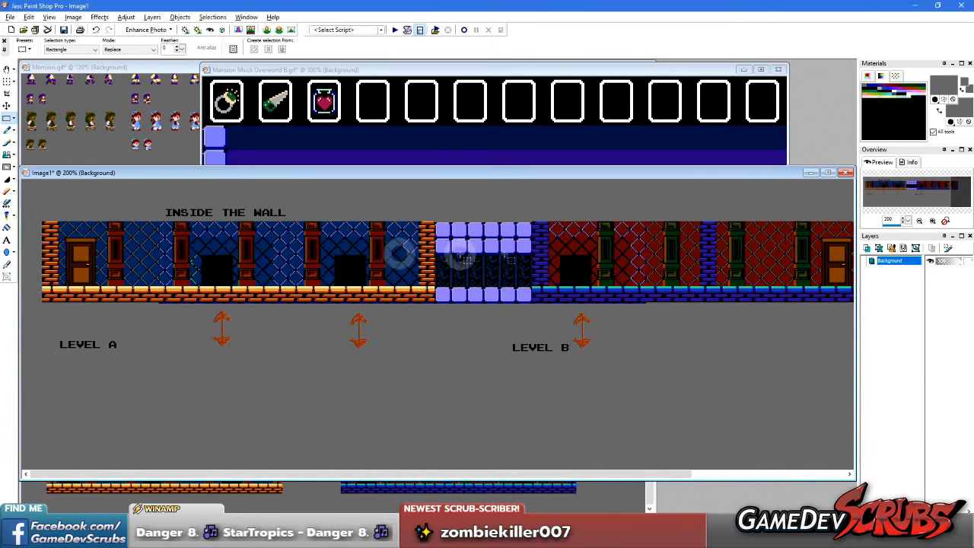
{"action": "scroll", "coordinate": [563, 251], "scroll_direction": "up", "scroll_amount": 1}
{"action": "scroll", "coordinate": [337, 239], "scroll_direction": "down", "scroll_amount": 3}
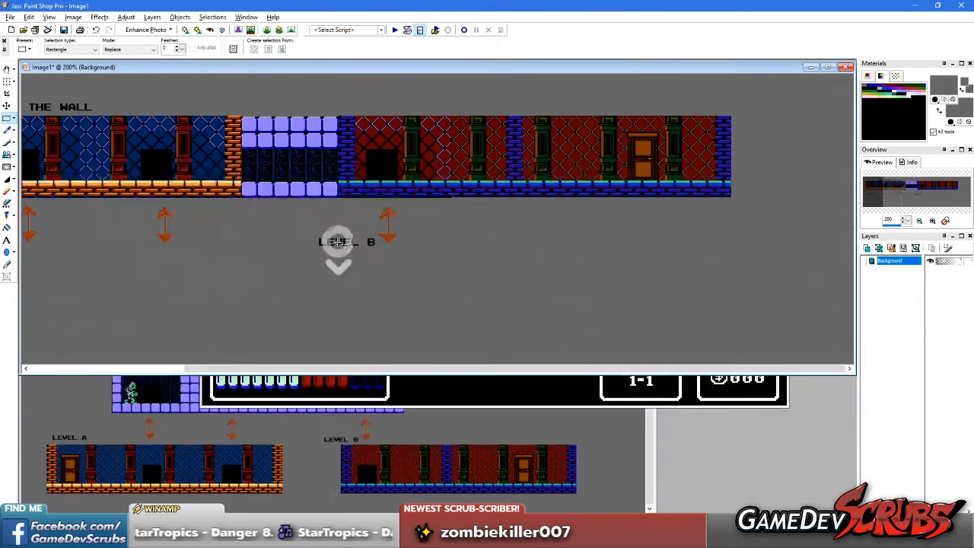
{"action": "key", "text": "ctrl+e"}
{"action": "key", "text": "ctrl+z"}
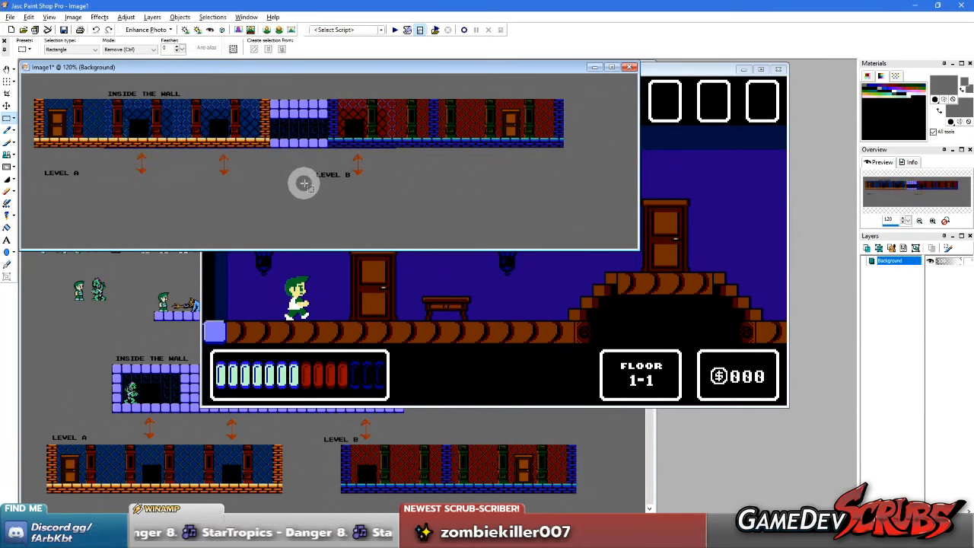
{"action": "scroll", "coordinate": [265, 180], "scroll_direction": "up", "scroll_amount": 2}
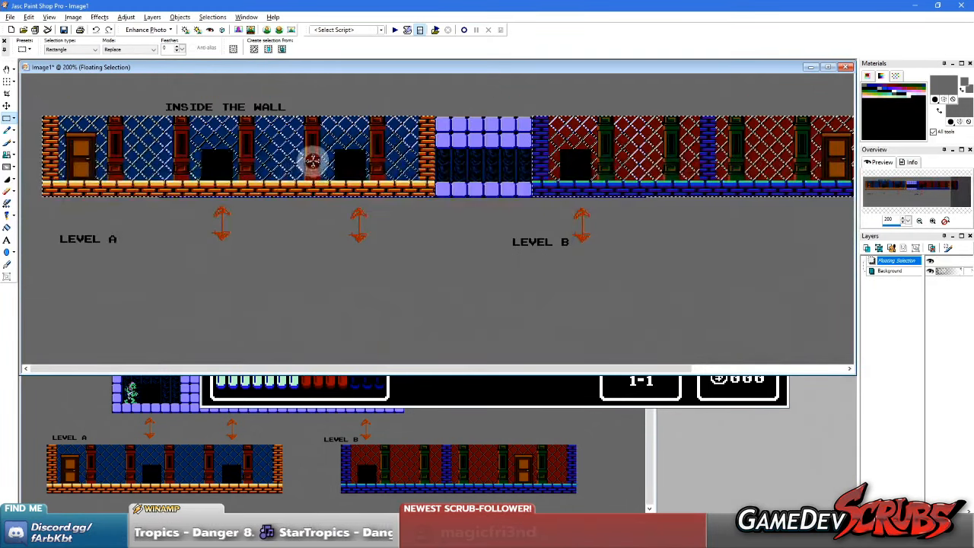
{"action": "left_click_drag", "start_coordinate": [310, 158], "coordinate": [279, 282]}
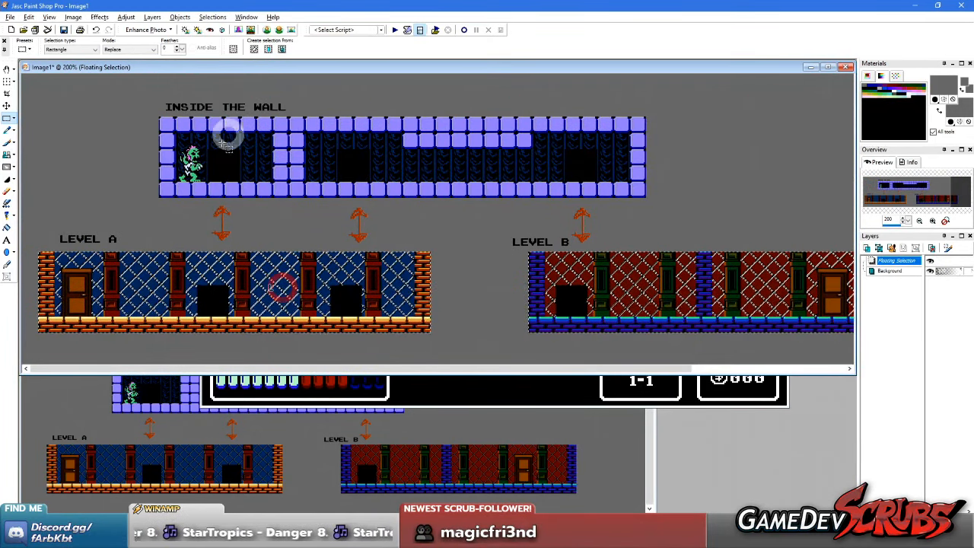
{"action": "right_click", "coordinate": [490, 156]}
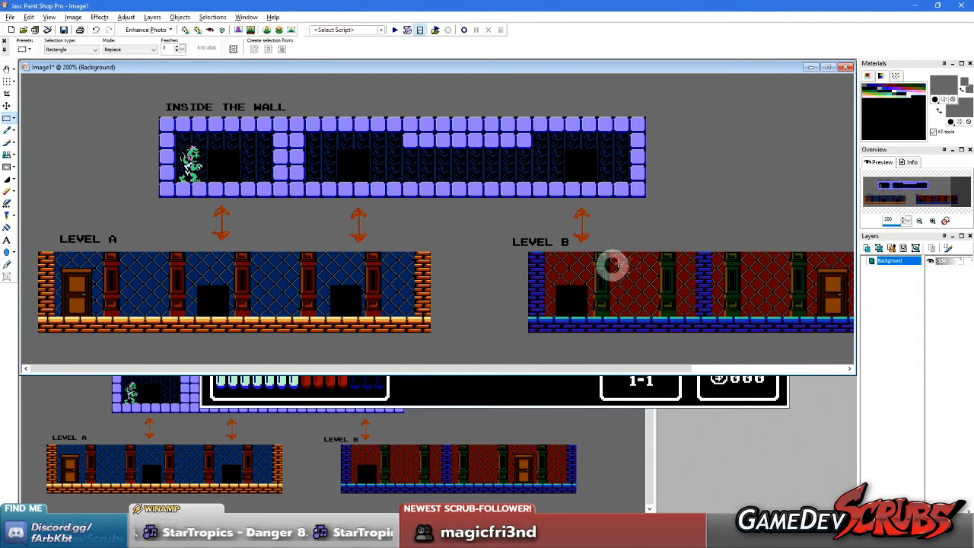
Step: Select the Level B hallway, move it flush against the brick wall at Level A's far end, and deselect it
{"action": "scroll", "coordinate": [507, 293], "scroll_direction": "up", "scroll_amount": 2}
{"action": "scroll", "coordinate": [279, 250], "scroll_direction": "down", "scroll_amount": 3}
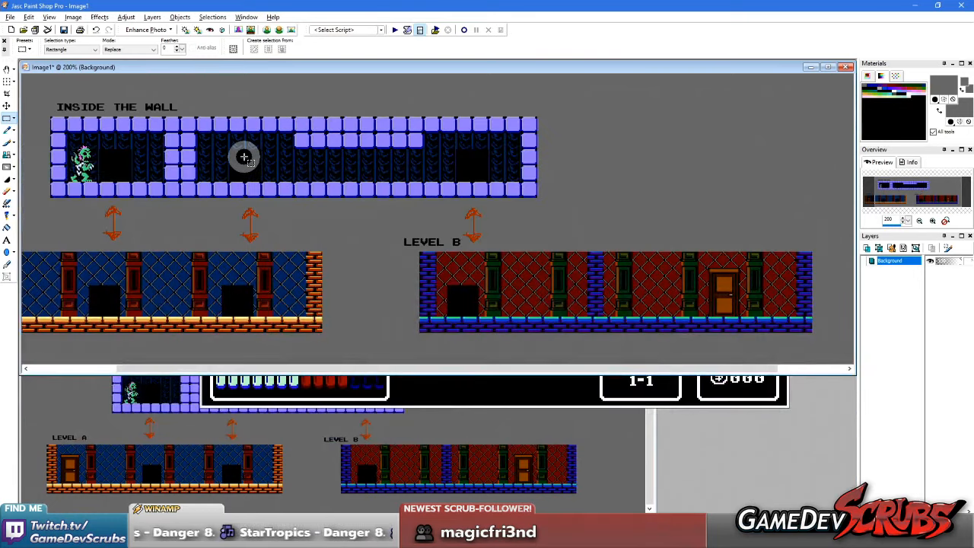
{"action": "scroll", "coordinate": [395, 170], "scroll_direction": "up", "scroll_amount": 2}
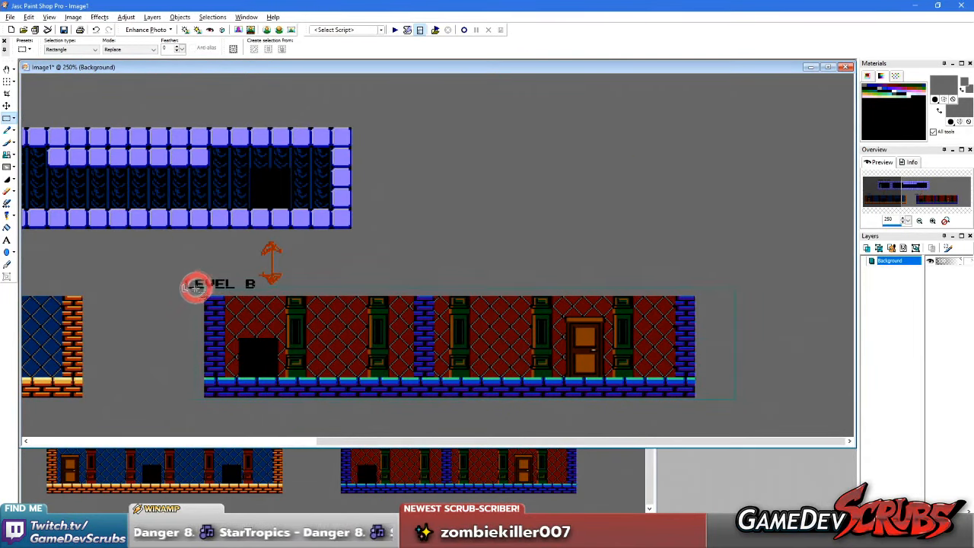
{"action": "scroll", "coordinate": [204, 292], "scroll_direction": "up", "scroll_amount": 3}
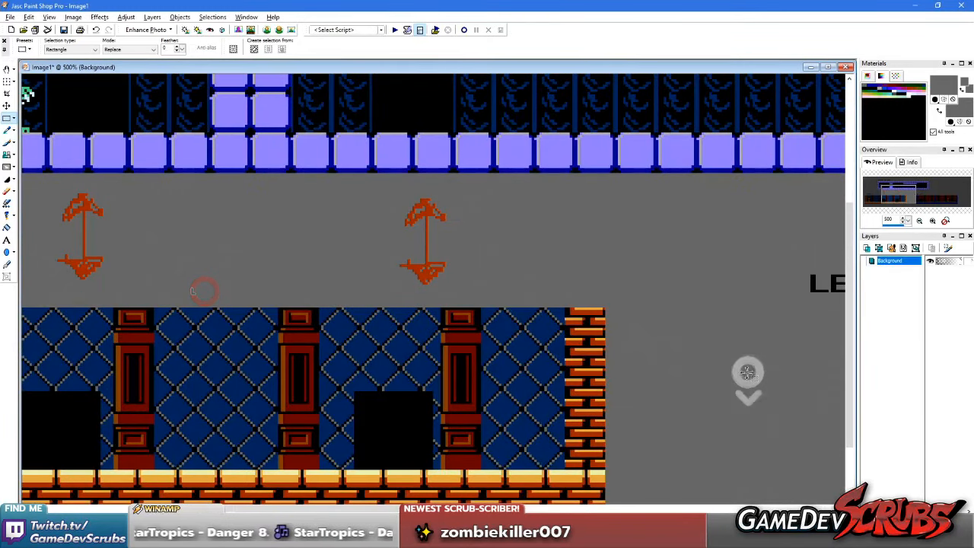
{"action": "scroll", "coordinate": [531, 348], "scroll_direction": "down", "scroll_amount": 1}
{"action": "left_click_drag", "start_coordinate": [548, 348], "coordinate": [363, 348]}
{"action": "scroll", "coordinate": [373, 335], "scroll_direction": "up", "scroll_amount": 5}
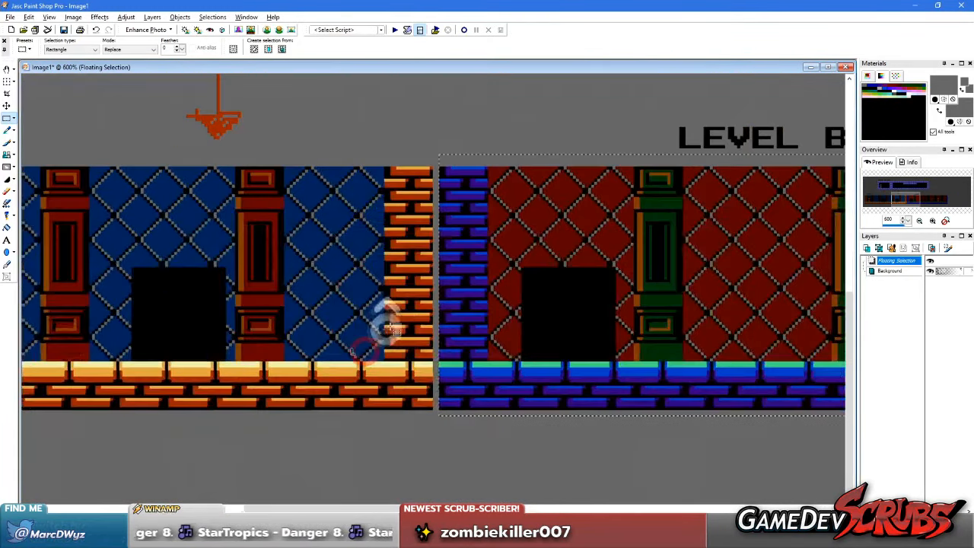
{"action": "left_click_drag", "start_coordinate": [451, 298], "coordinate": [445, 298]}
{"action": "right_click", "coordinate": [388, 296]}
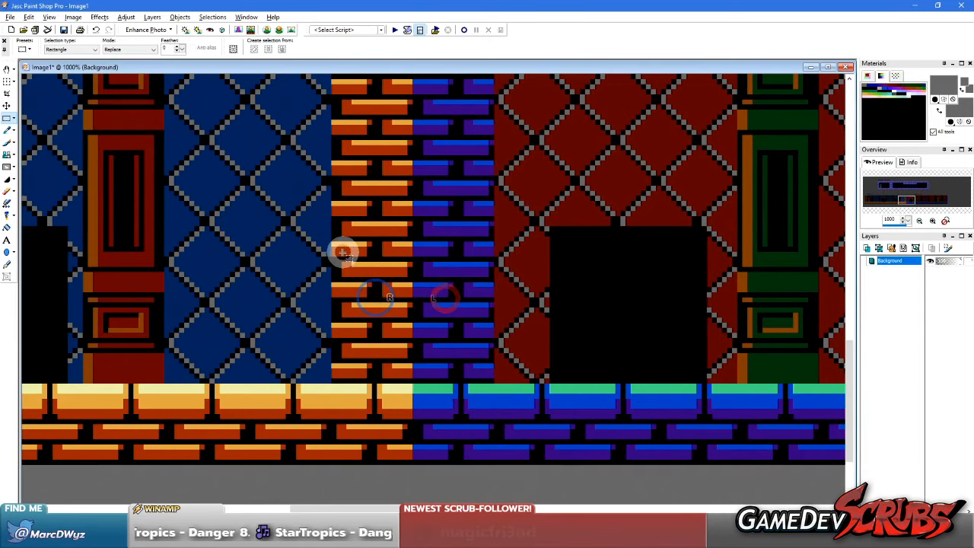
Step: Cut an opening through the lower part of the two adjoining brick walls, down to the floor
{"action": "left_click_drag", "start_coordinate": [331, 247], "coordinate": [493, 380]}
{"action": "key", "text": "Delete"}
{"action": "scroll", "coordinate": [554, 342], "scroll_direction": "down", "scroll_amount": 6}
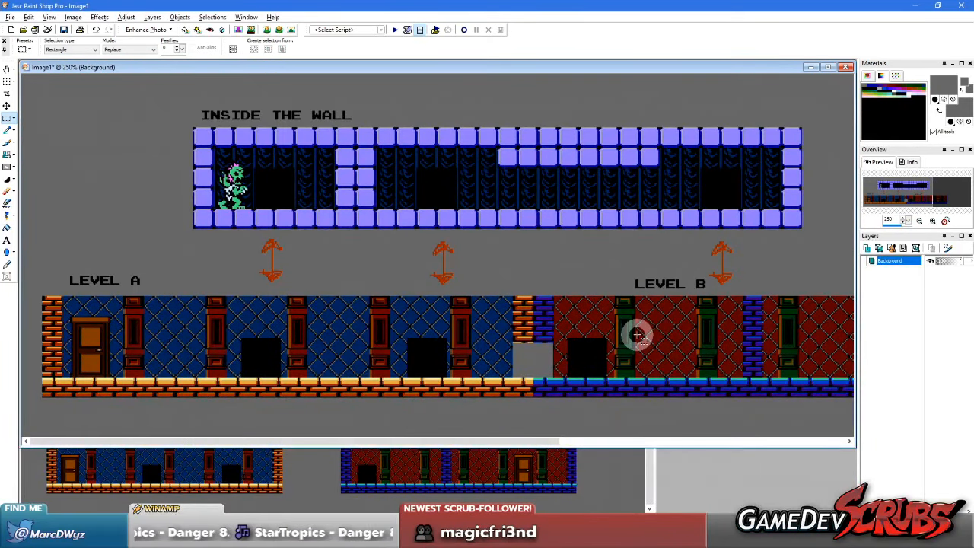
Step: Undo the wall opening and Level B's move so the two hallways are separate again
{"action": "key", "text": "ctrl+z"}
{"action": "key", "text": "ctrl+z"}
{"action": "key", "text": "ctrl+z"}
{"action": "key", "text": "ctrl+z"}
{"action": "key", "text": "ctrl+z"}
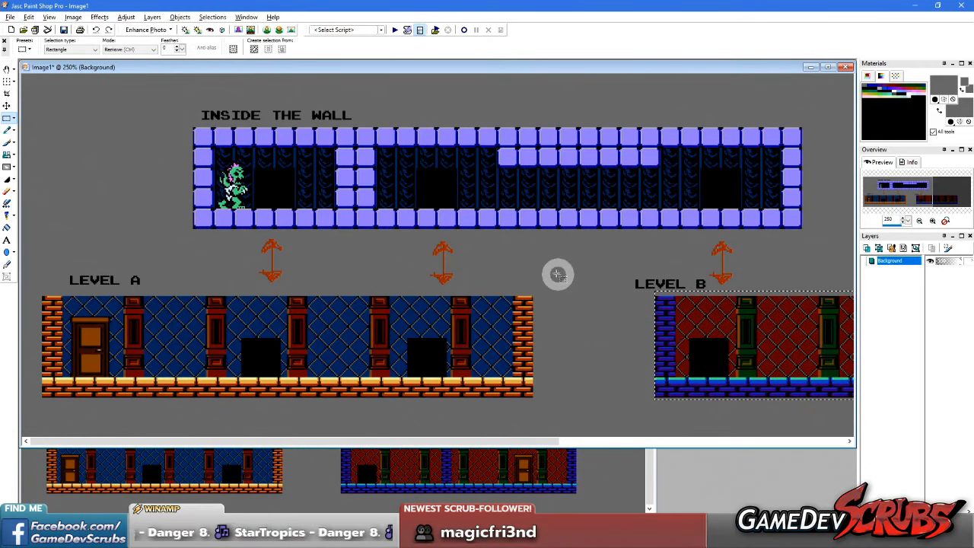
{"action": "scroll", "coordinate": [551, 274], "scroll_direction": "down", "scroll_amount": 3}
{"action": "scroll", "coordinate": [456, 232], "scroll_direction": "up", "scroll_amount": 2}
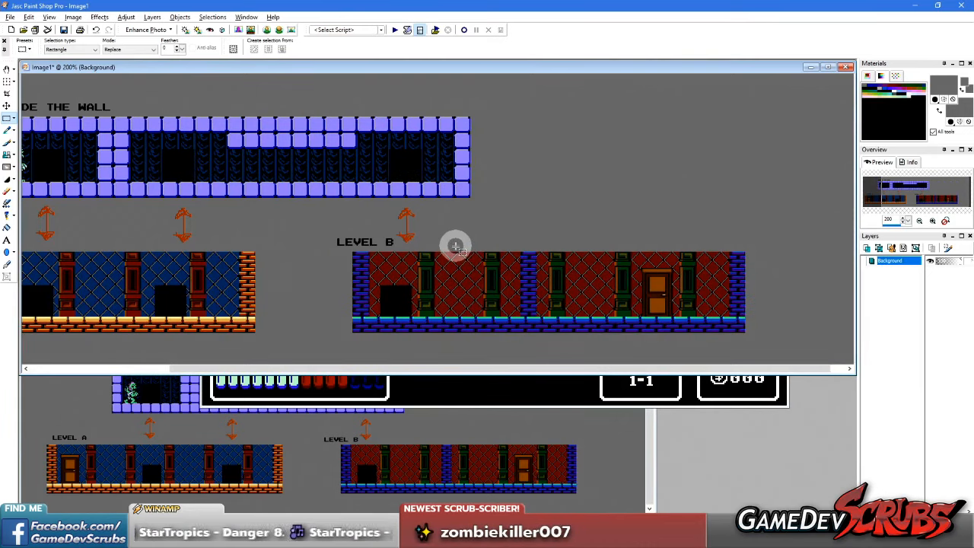
Step: Close the new image without saving and reposition the overworld mockup's window to uncover more of the sprite sheet
{"action": "left_click", "coordinate": [845, 67]}
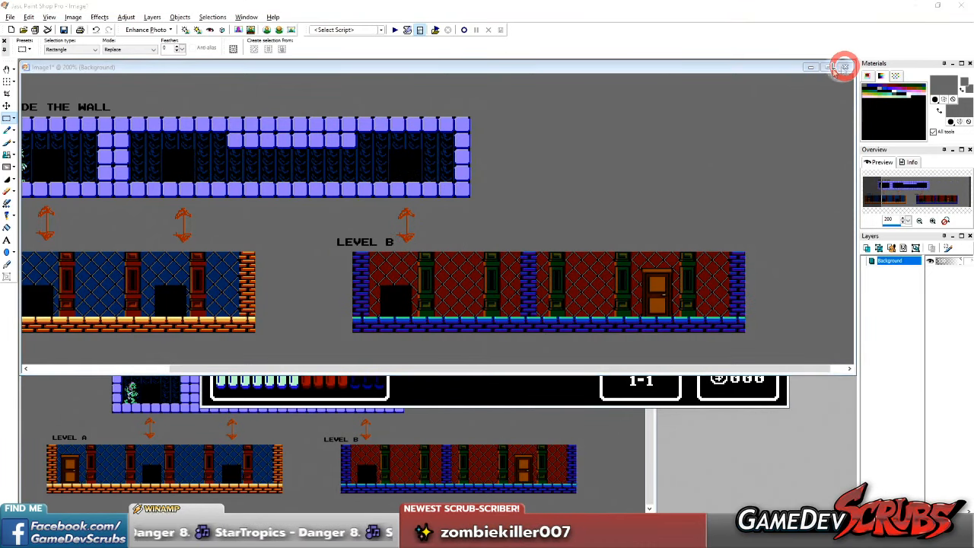
{"action": "left_click", "coordinate": [491, 290]}
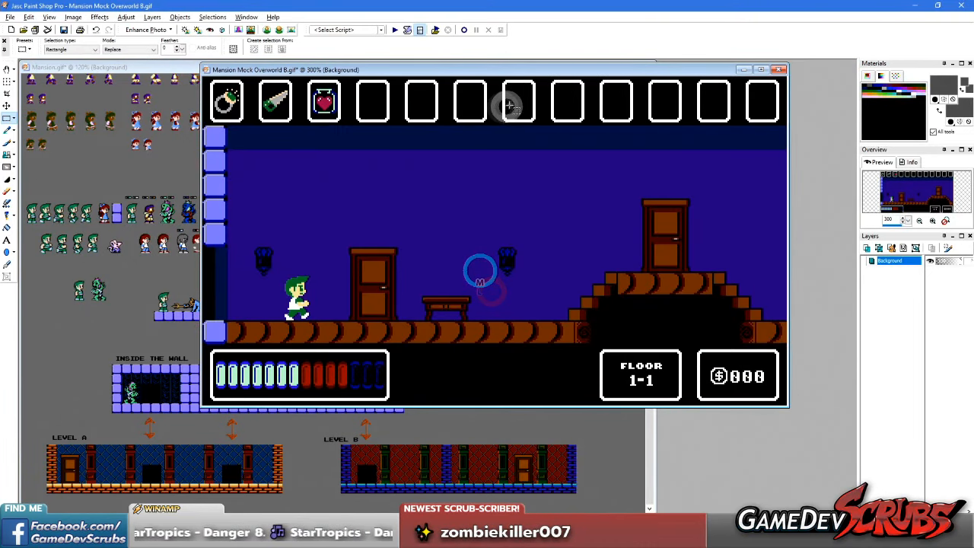
{"action": "left_click_drag", "start_coordinate": [498, 71], "coordinate": [563, 101]}
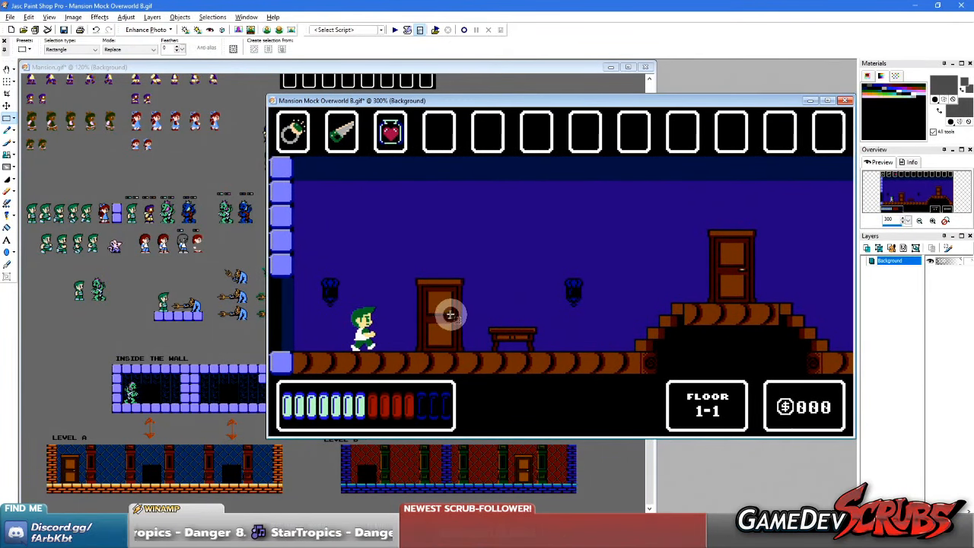
Step: Outline the lower door in the overworld mockup with a rectangular selection
{"action": "left_click_drag", "start_coordinate": [404, 263], "coordinate": [473, 358]}
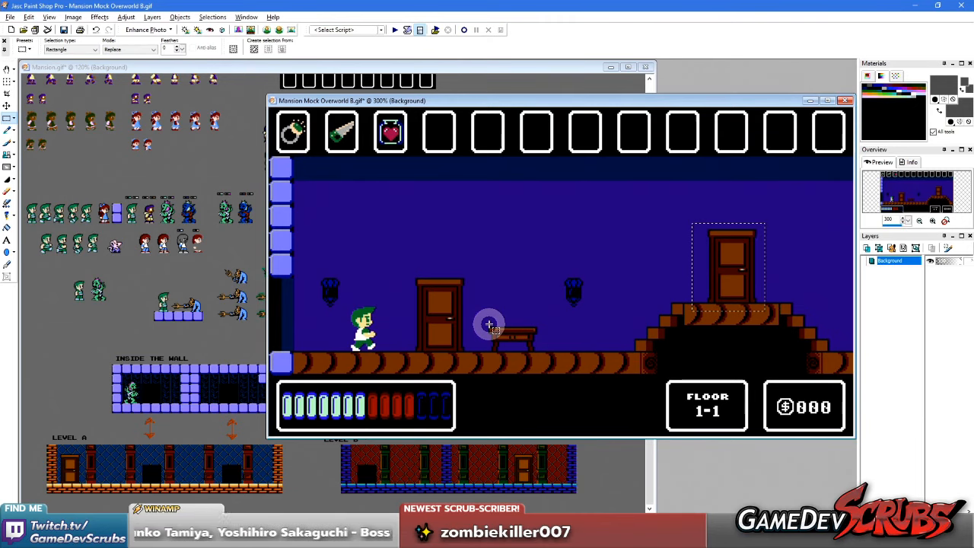
Step: Switch to the sprite sheet, try overlaying a copy of the Level A and Level B hallways on the Inside the Wall corridor, and undo it
{"action": "left_click", "coordinate": [122, 438]}
{"action": "scroll", "coordinate": [124, 437], "scroll_direction": "up", "scroll_amount": 4}
{"action": "left_click", "coordinate": [226, 432]}
{"action": "left_click", "coordinate": [28, 361]}
{"action": "left_click_drag", "start_coordinate": [251, 509], "coordinate": [542, 508]}
{"action": "scroll", "coordinate": [323, 446], "scroll_direction": "down", "scroll_amount": 2}
{"action": "key", "text": "ctrl+shift+e"}
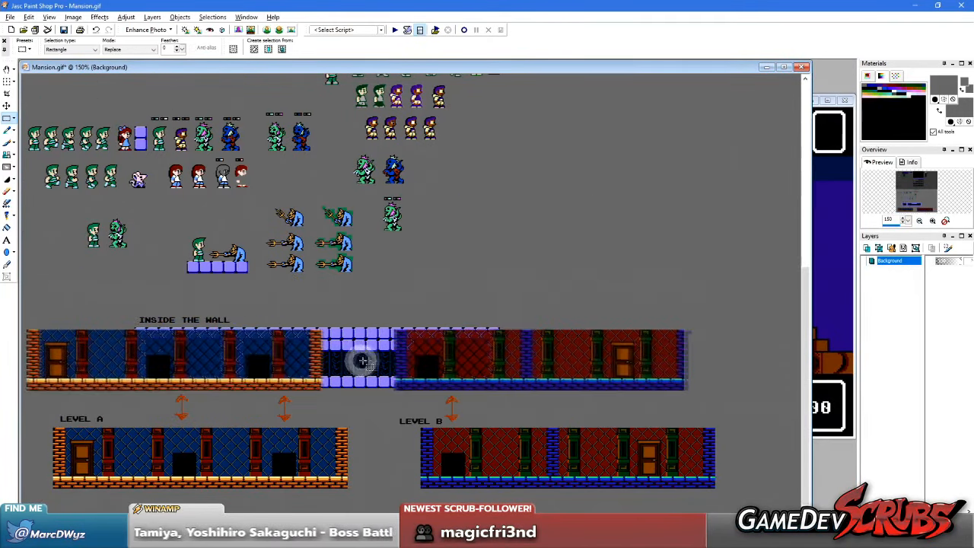
{"action": "left_click", "coordinate": [383, 358]}
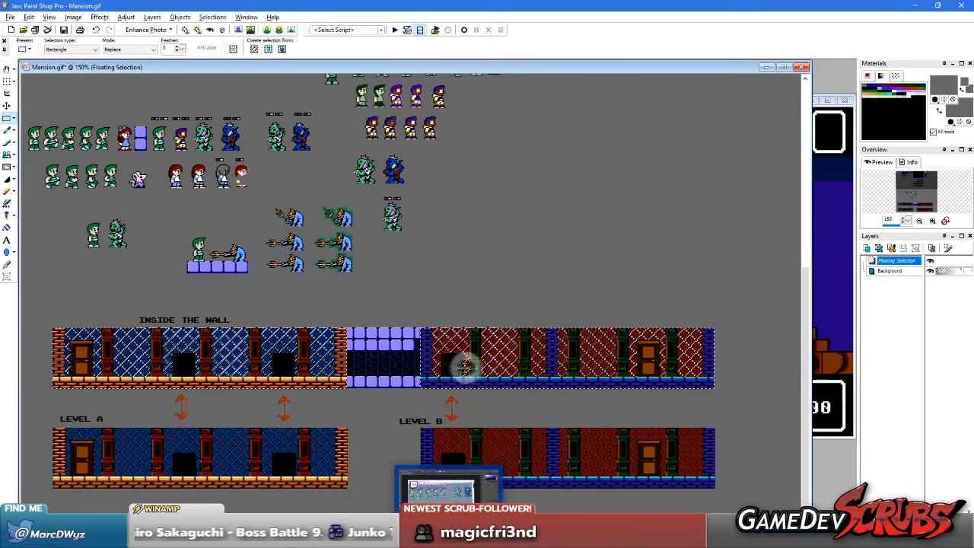
{"action": "scroll", "coordinate": [461, 363], "scroll_direction": "up", "scroll_amount": 2}
{"action": "key", "text": "ctrl+z"}
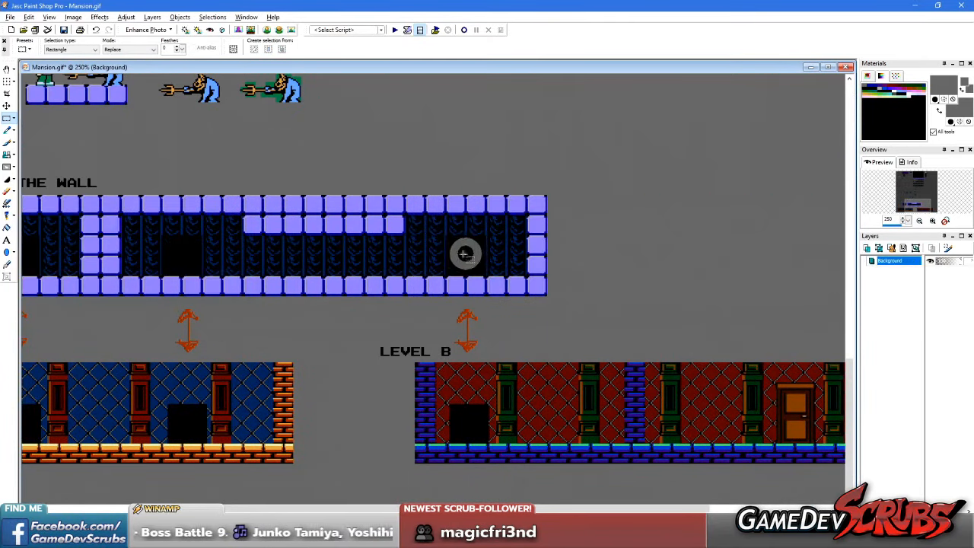
Step: Paste the two level hallways over the Inside the Wall corridor once more, drop them in place, and undo the paste
{"action": "scroll", "coordinate": [293, 293], "scroll_direction": "down", "scroll_amount": 1}
{"action": "scroll", "coordinate": [310, 346], "scroll_direction": "up", "scroll_amount": 1}
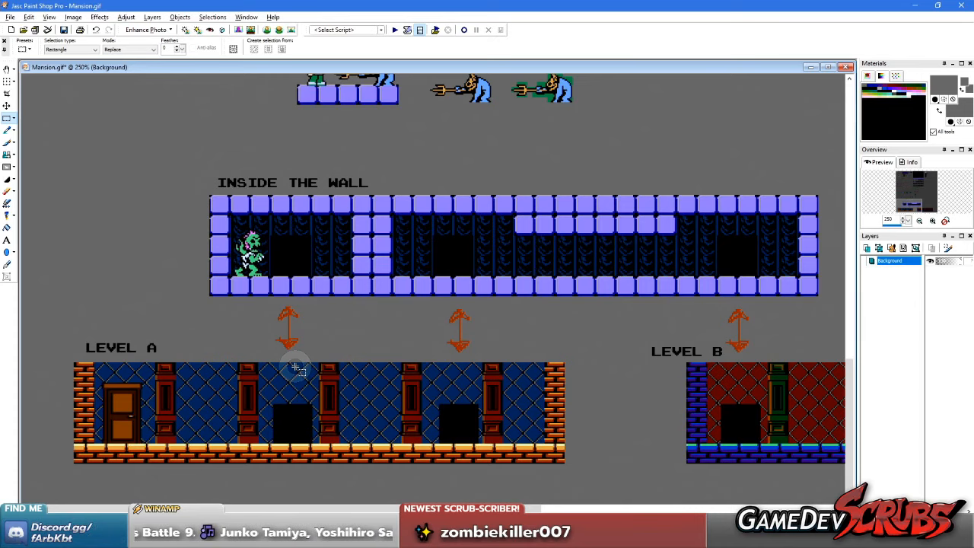
{"action": "scroll", "coordinate": [292, 368], "scroll_direction": "down", "scroll_amount": 1}
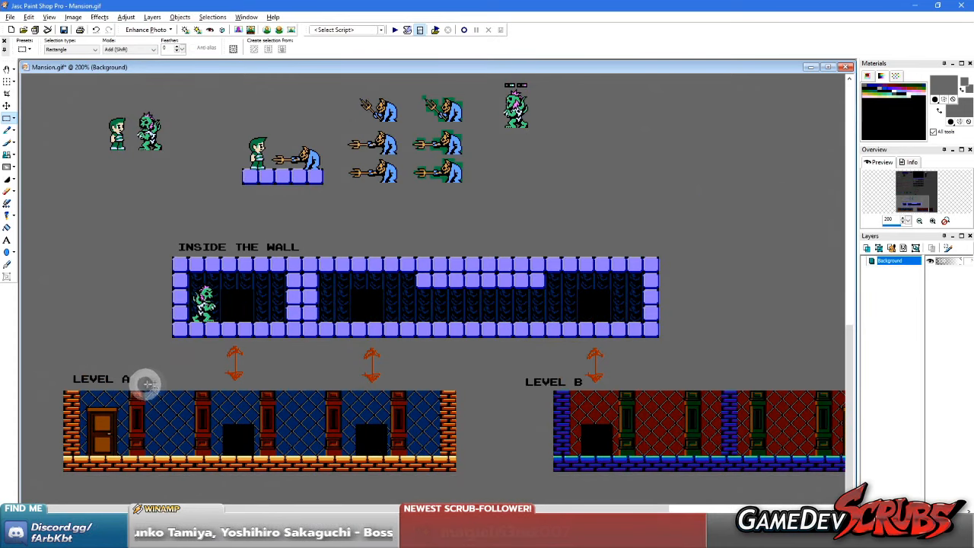
{"action": "key", "text": "ctrl+e"}
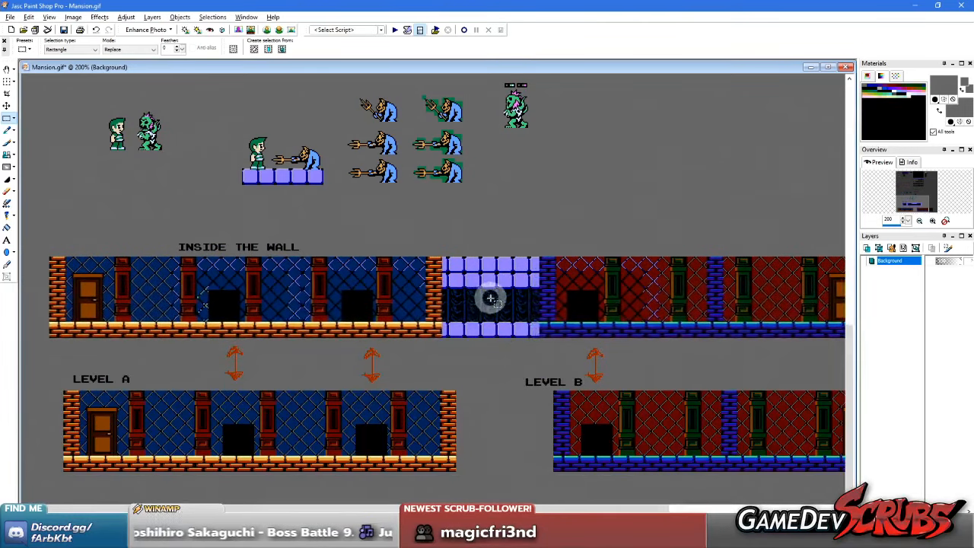
{"action": "left_click", "coordinate": [489, 298]}
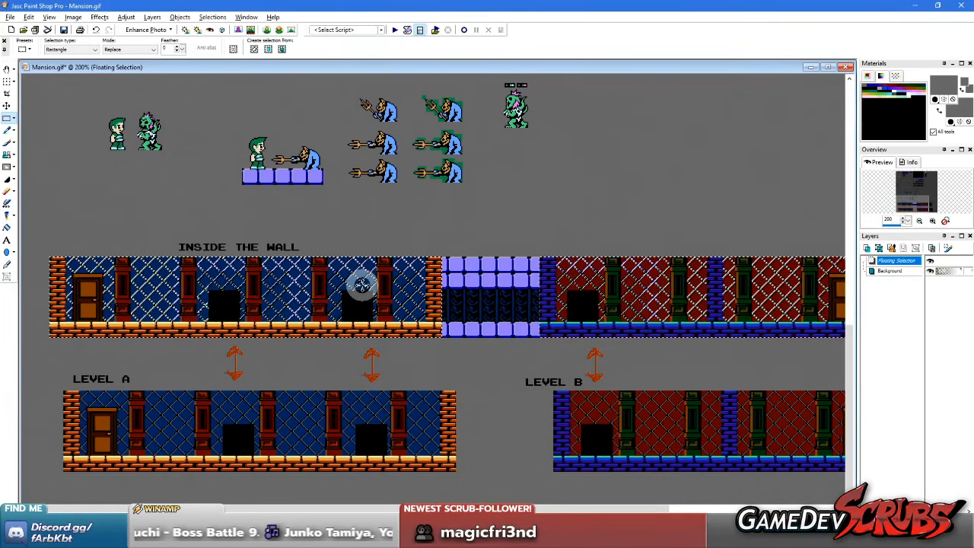
{"action": "key", "text": "ctrl+z"}
Step: Outline the Inside the Wall corridor and the Level A hallway in turn with rectangular selections, clearing each one
{"action": "left_click_drag", "start_coordinate": [145, 232], "coordinate": [735, 352]}
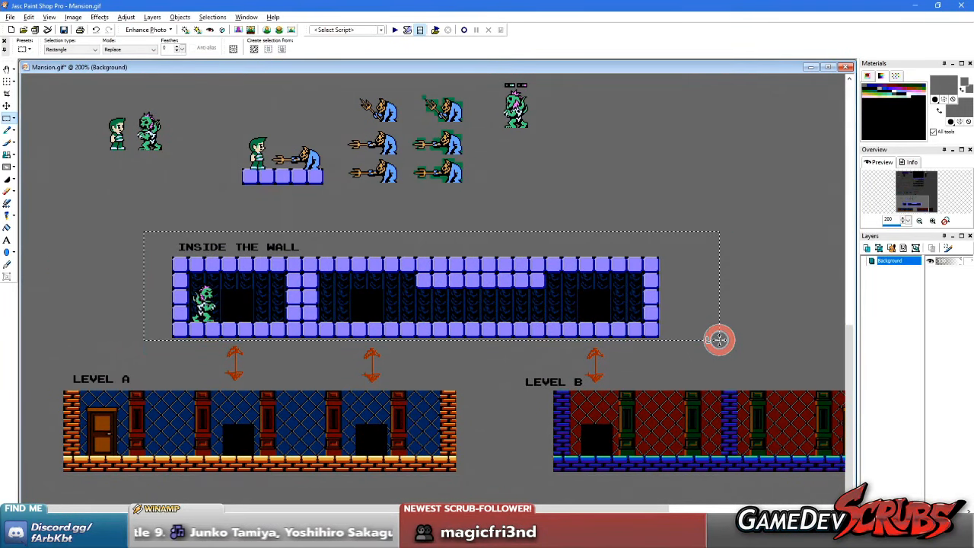
{"action": "left_click", "coordinate": [681, 369]}
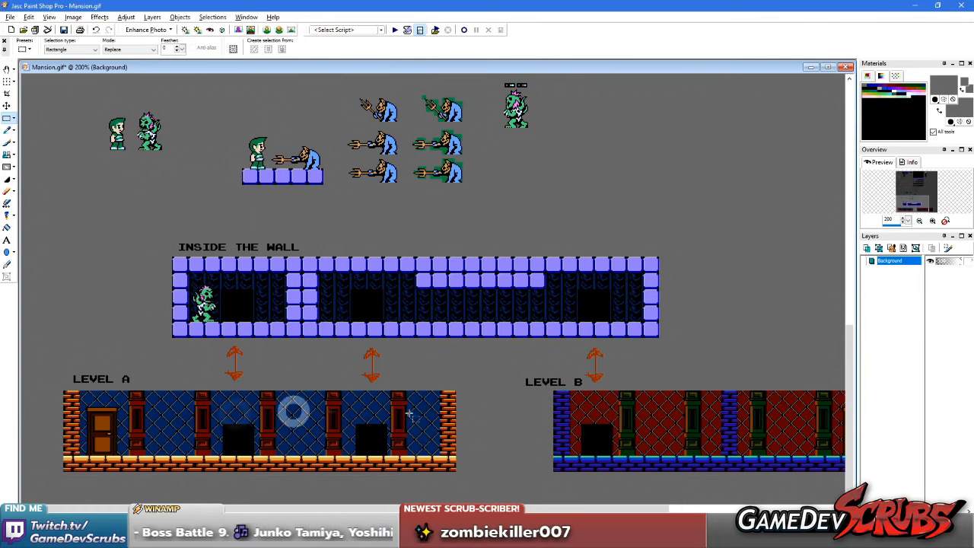
{"action": "scroll", "coordinate": [248, 415], "scroll_direction": "down", "scroll_amount": 1}
{"action": "scroll", "coordinate": [252, 417], "scroll_direction": "up", "scroll_amount": 1}
{"action": "scroll", "coordinate": [247, 417], "scroll_direction": "up", "scroll_amount": 1}
{"action": "scroll", "coordinate": [236, 407], "scroll_direction": "down", "scroll_amount": 1}
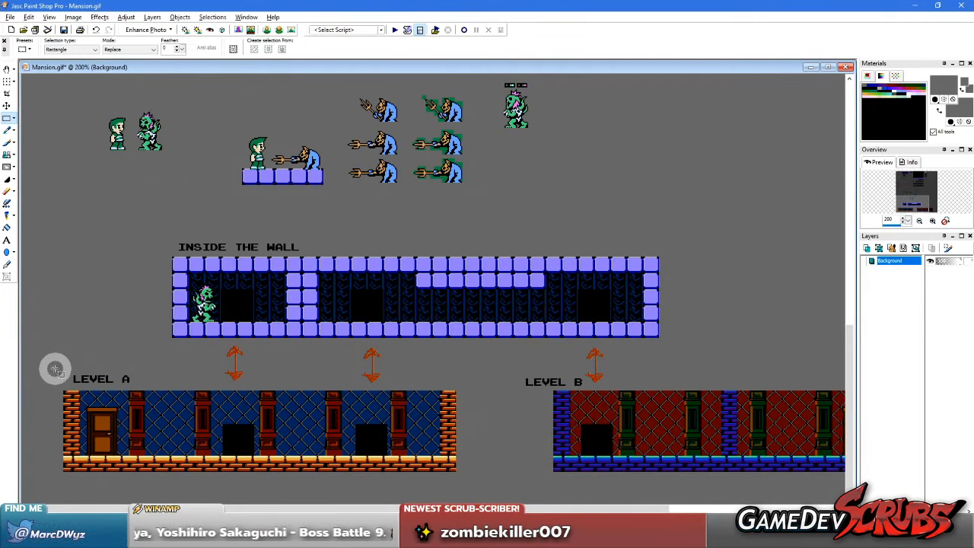
{"action": "left_click_drag", "start_coordinate": [51, 368], "coordinate": [487, 469]}
{"action": "right_click", "coordinate": [514, 466]}
Step: Switch to the overworld mockup, outline the lower door and the stair-top door in turn, and clear the selection
{"action": "scroll", "coordinate": [351, 356], "scroll_direction": "down", "scroll_amount": 2}
{"action": "middle_click", "coordinate": [644, 333]}
{"action": "left_click_drag", "start_coordinate": [411, 260], "coordinate": [467, 359]}
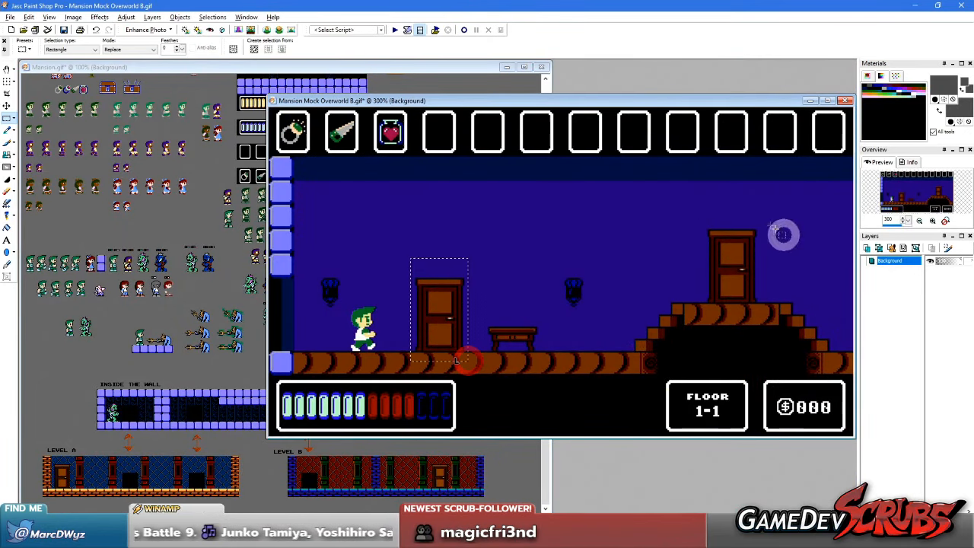
{"action": "left_click_drag", "start_coordinate": [690, 222], "coordinate": [744, 312]}
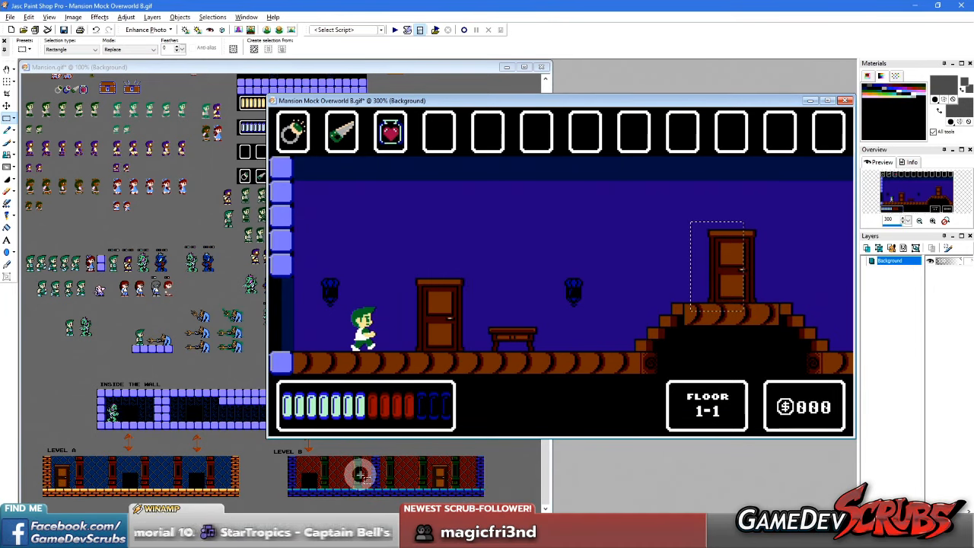
{"action": "right_click", "coordinate": [594, 276]}
{"action": "scroll", "coordinate": [579, 276], "scroll_direction": "down", "scroll_amount": 1}
{"action": "scroll", "coordinate": [546, 268], "scroll_direction": "up", "scroll_amount": 1}
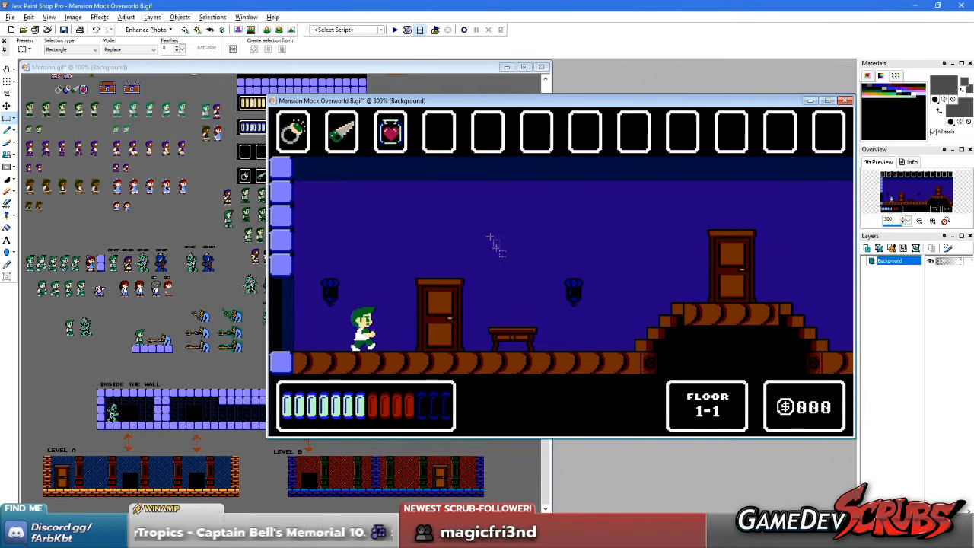
Step: Alternate a rectangular selection between the mockup's two doors, ending on the lower door
{"action": "left_click_drag", "start_coordinate": [404, 257], "coordinate": [472, 359]}
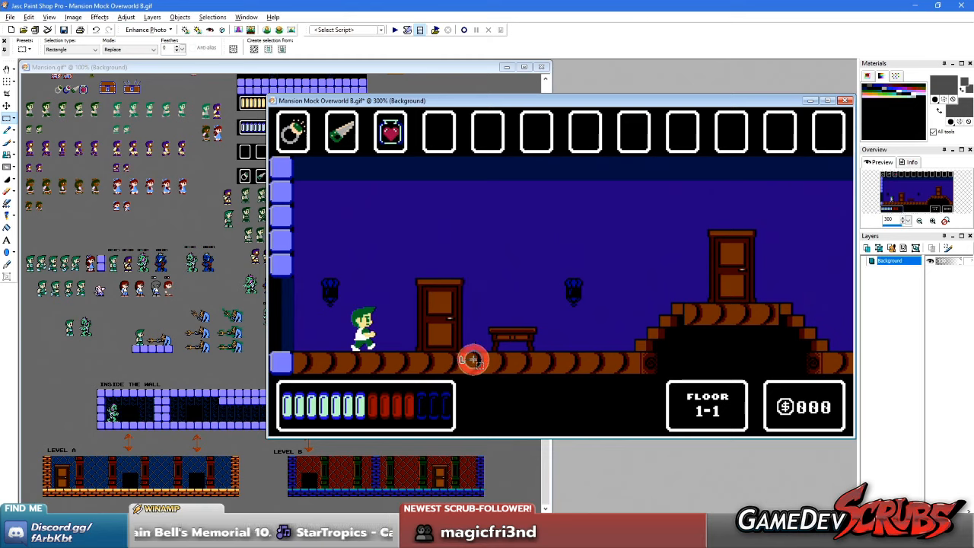
{"action": "scroll", "coordinate": [424, 290], "scroll_direction": "down", "scroll_amount": 1}
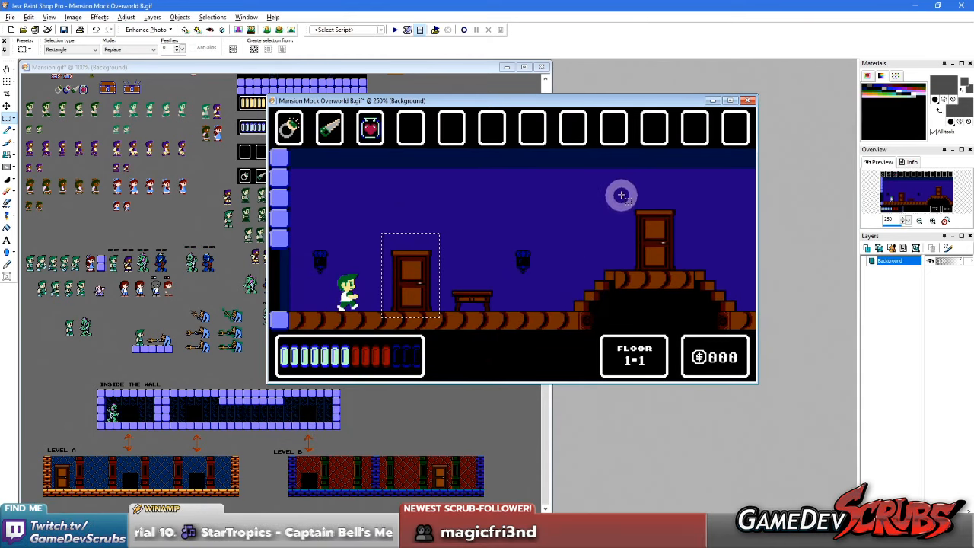
{"action": "left_click_drag", "start_coordinate": [625, 196], "coordinate": [683, 278]}
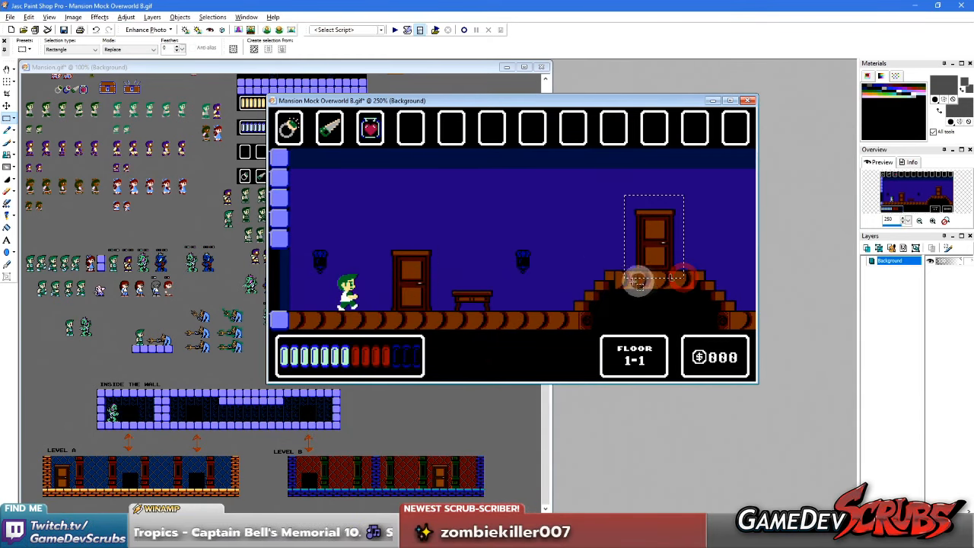
{"action": "left_click_drag", "start_coordinate": [380, 239], "coordinate": [438, 319]}
{"action": "right_click", "coordinate": [379, 280]}
{"action": "left_click", "coordinate": [617, 201]}
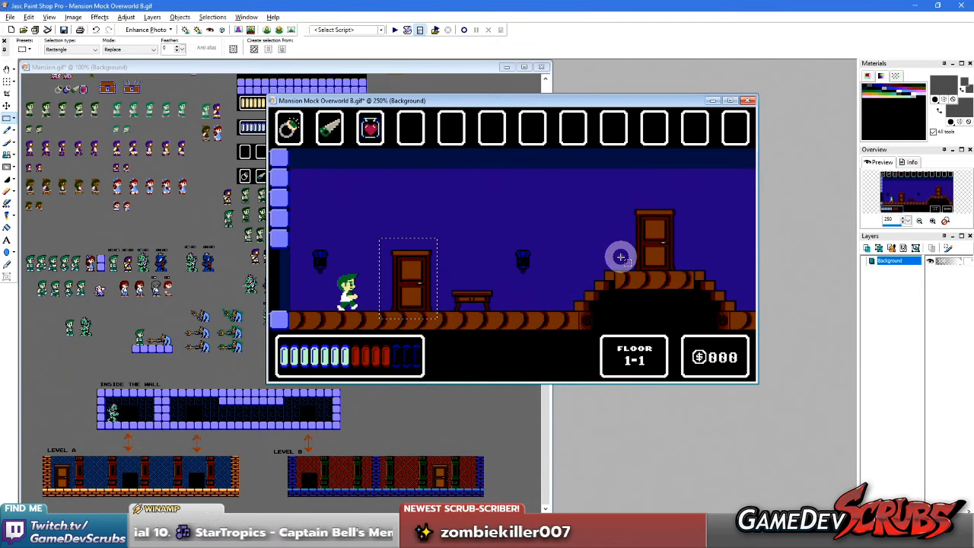
Step: Clear the mockup's selection, and on the sprite sheet mark and examine the span from Level B's door back to Level A's door
{"action": "left_click", "coordinate": [280, 449]}
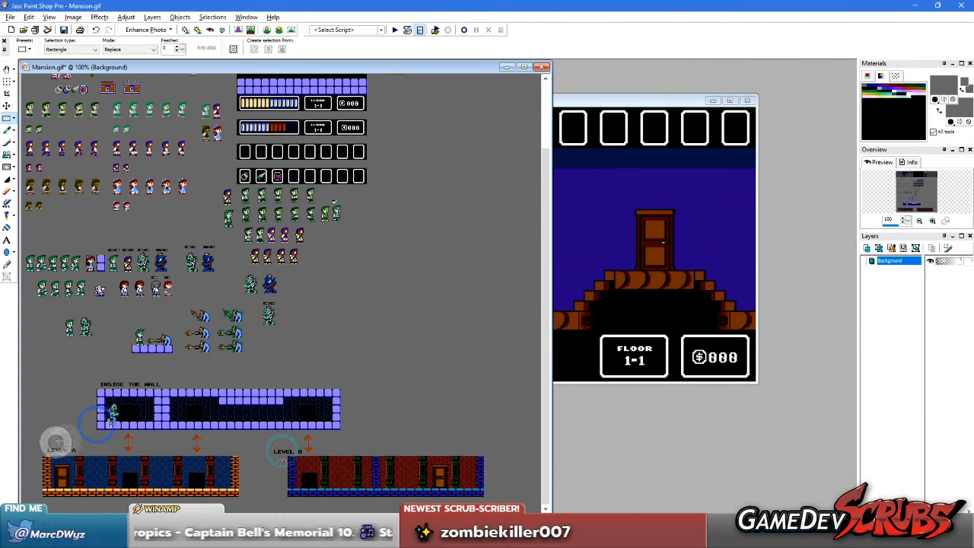
{"action": "left_click", "coordinate": [641, 253]}
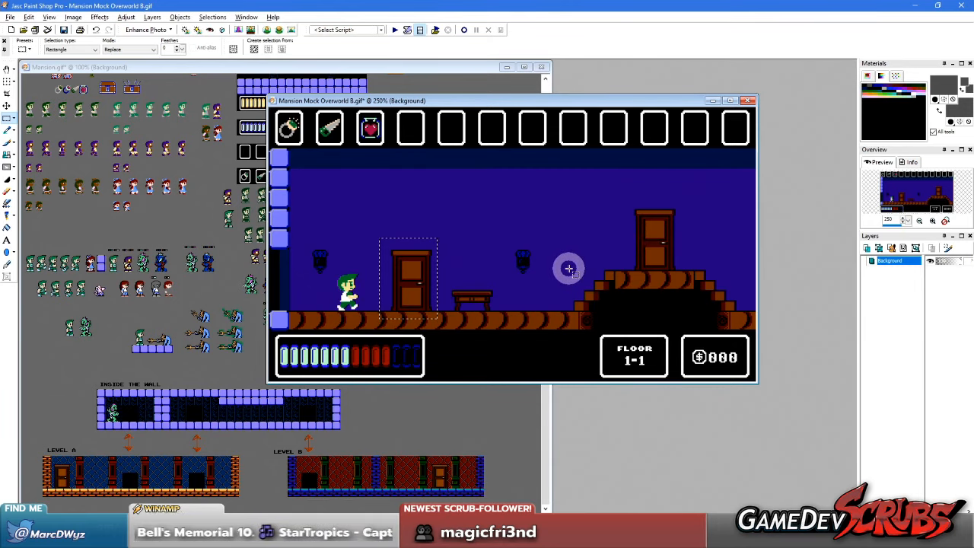
{"action": "left_click", "coordinate": [516, 318]}
{"action": "left_click", "coordinate": [280, 454]}
{"action": "scroll", "coordinate": [280, 454], "scroll_direction": "up", "scroll_amount": 1}
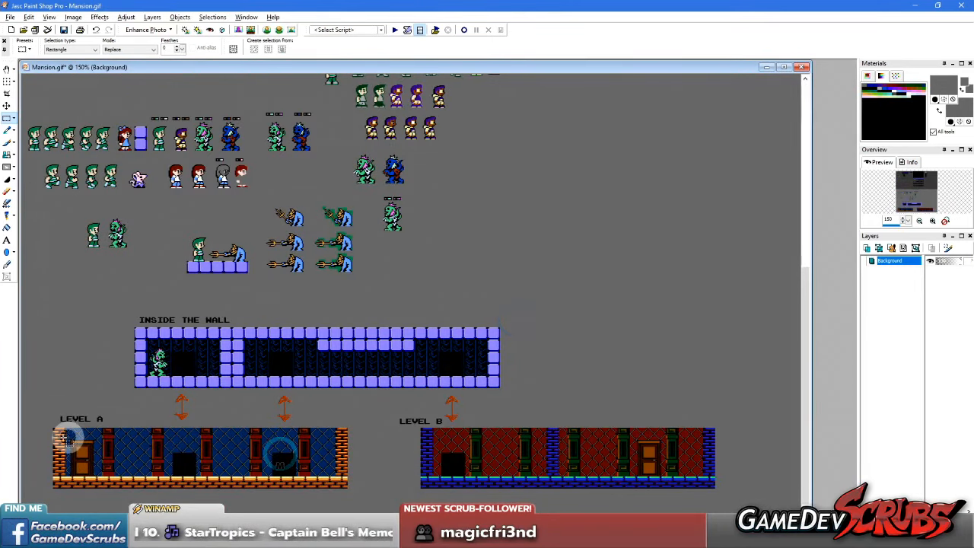
{"action": "left_click_drag", "start_coordinate": [661, 482], "coordinate": [65, 439]}
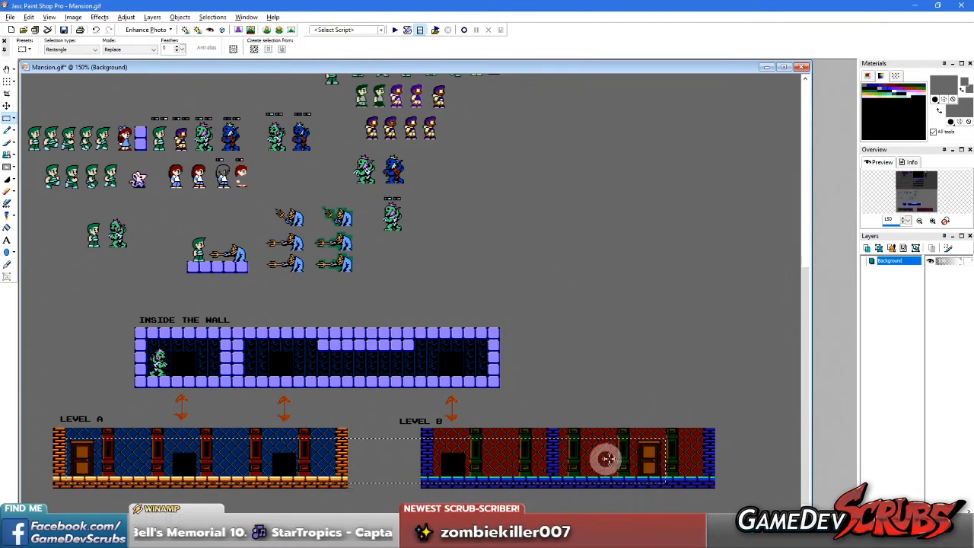
{"action": "scroll", "coordinate": [273, 446], "scroll_direction": "up", "scroll_amount": 3}
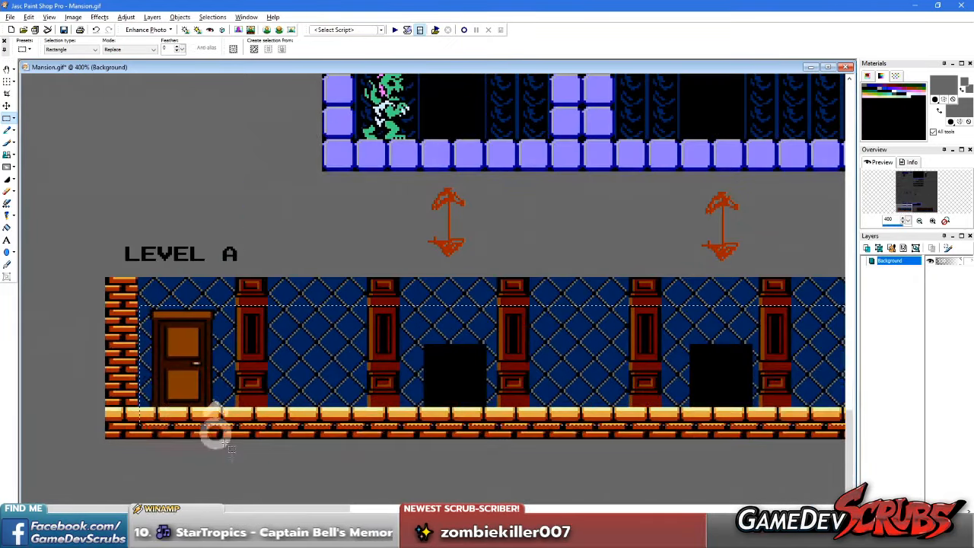
{"action": "left_click_drag", "start_coordinate": [72, 508], "coordinate": [141, 495]}
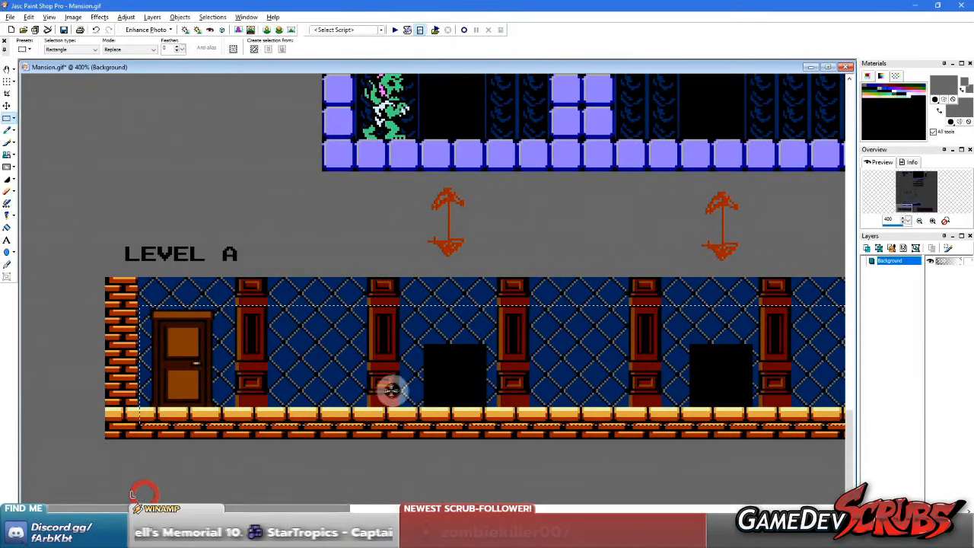
{"action": "scroll", "coordinate": [390, 389], "scroll_direction": "down", "scroll_amount": 4}
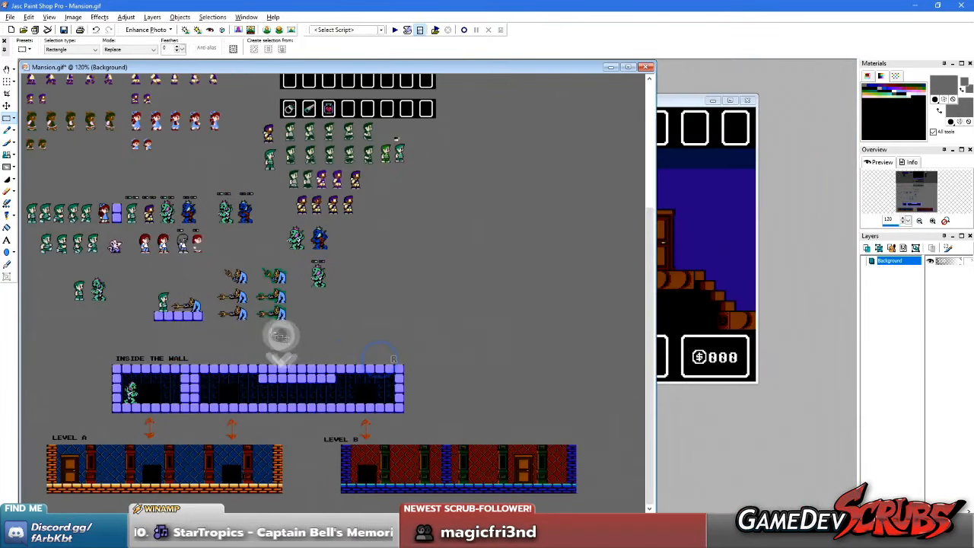
{"action": "scroll", "coordinate": [246, 322], "scroll_direction": "down", "scroll_amount": 1}
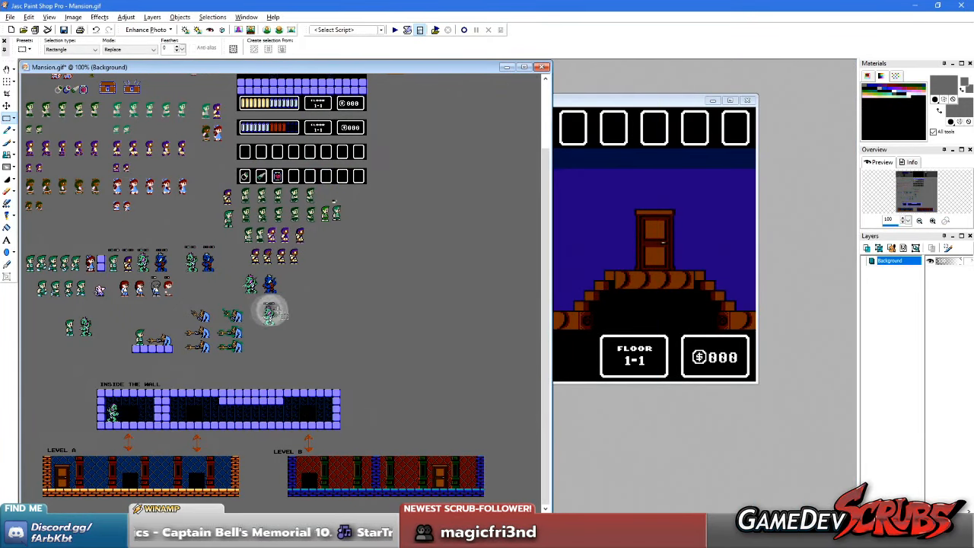
Step: Return to the overworld mockup and examine the room with its two doors and staircase
{"action": "left_click", "coordinate": [628, 283]}
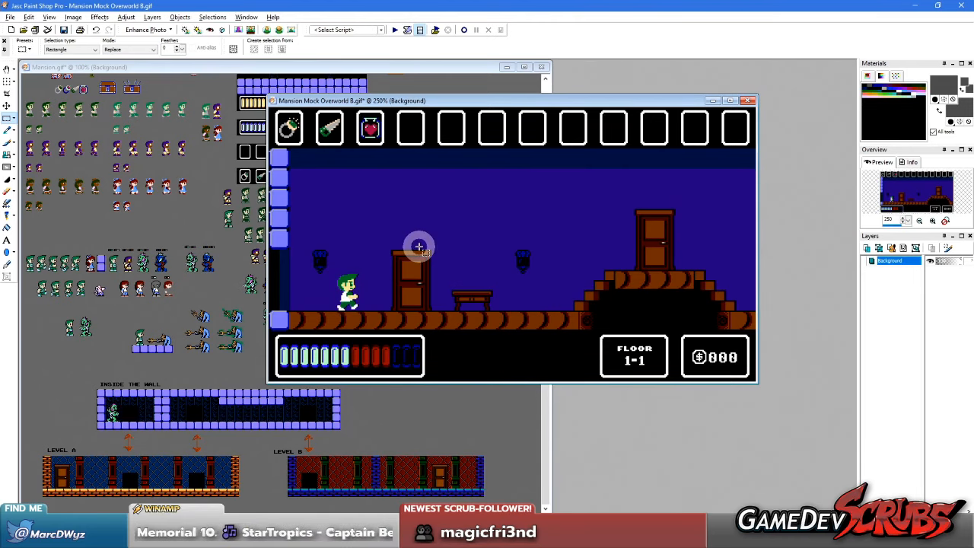
{"action": "scroll", "coordinate": [392, 246], "scroll_direction": "up", "scroll_amount": 1}
{"action": "scroll", "coordinate": [392, 246], "scroll_direction": "down", "scroll_amount": 1}
{"action": "scroll", "coordinate": [401, 244], "scroll_direction": "up", "scroll_amount": 1}
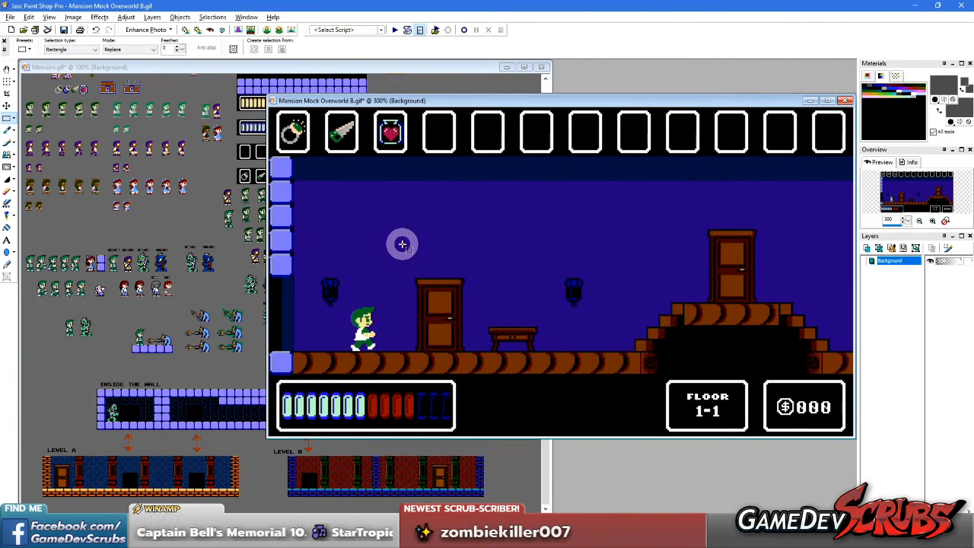
{"action": "scroll", "coordinate": [399, 242], "scroll_direction": "down", "scroll_amount": 1}
{"action": "scroll", "coordinate": [384, 234], "scroll_direction": "up", "scroll_amount": 1}
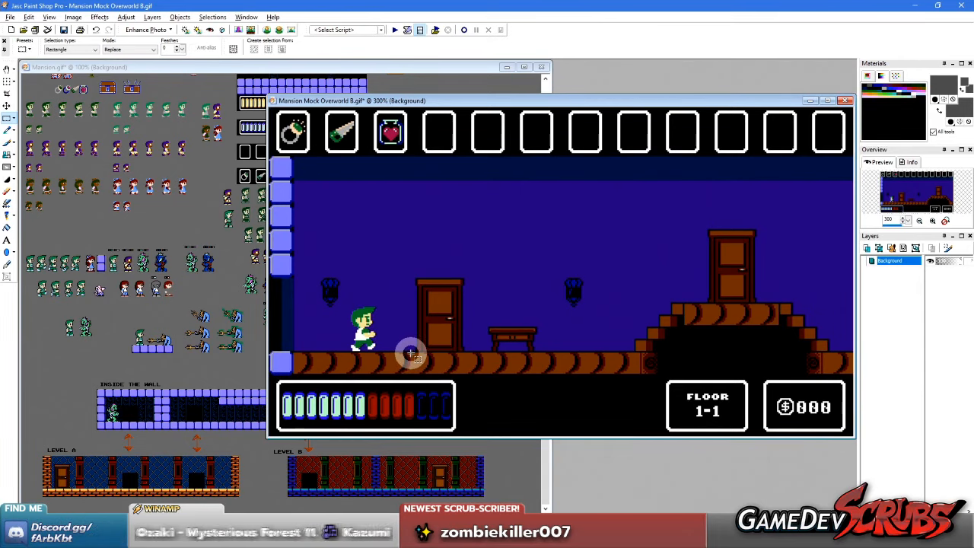
{"action": "scroll", "coordinate": [411, 353], "scroll_direction": "down", "scroll_amount": 1}
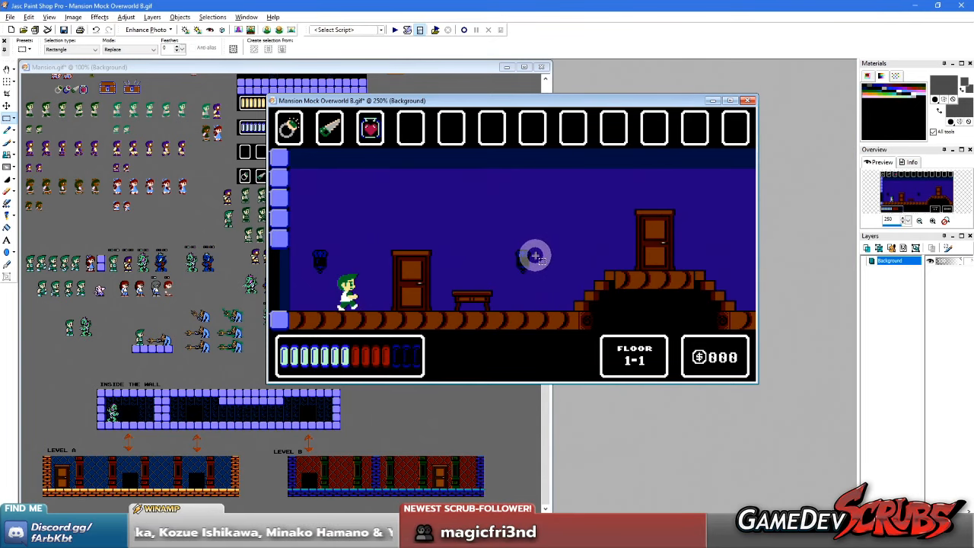
Step: Bring the sprite sheet forward and examine how the Inside the Wall corridor's openings line up with Levels A and B
{"action": "left_click", "coordinate": [205, 415]}
{"action": "scroll", "coordinate": [252, 408], "scroll_direction": "up", "scroll_amount": 2}
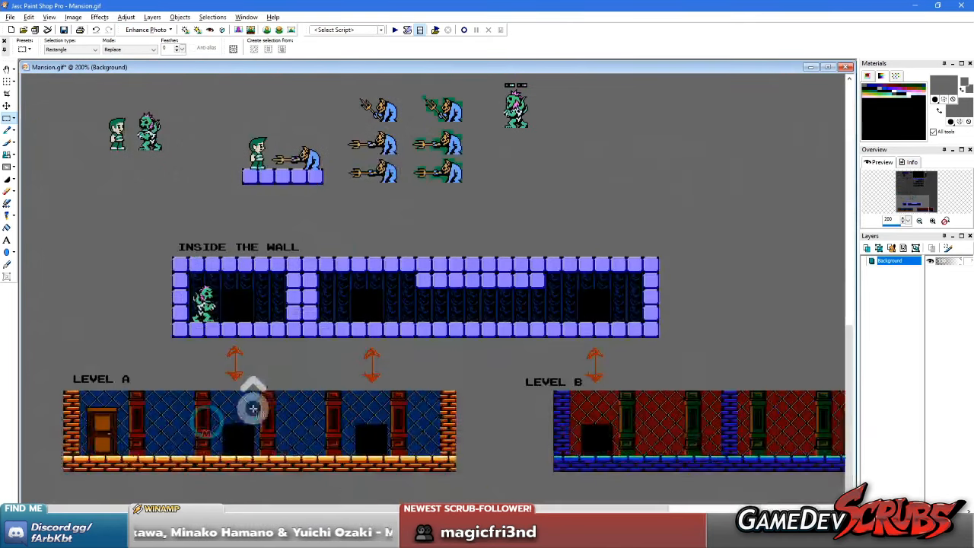
{"action": "scroll", "coordinate": [228, 373], "scroll_direction": "down", "scroll_amount": 2}
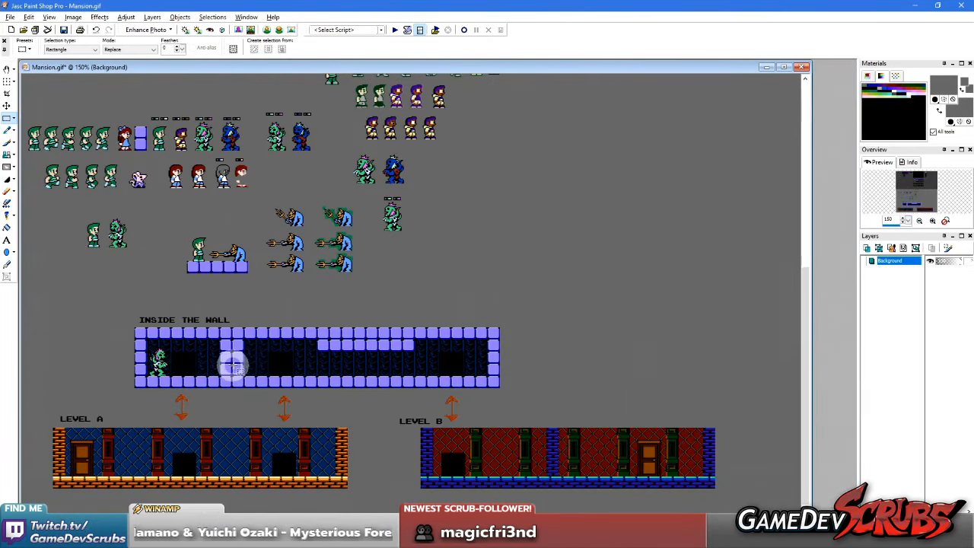
{"action": "scroll", "coordinate": [512, 295], "scroll_direction": "down", "scroll_amount": 1}
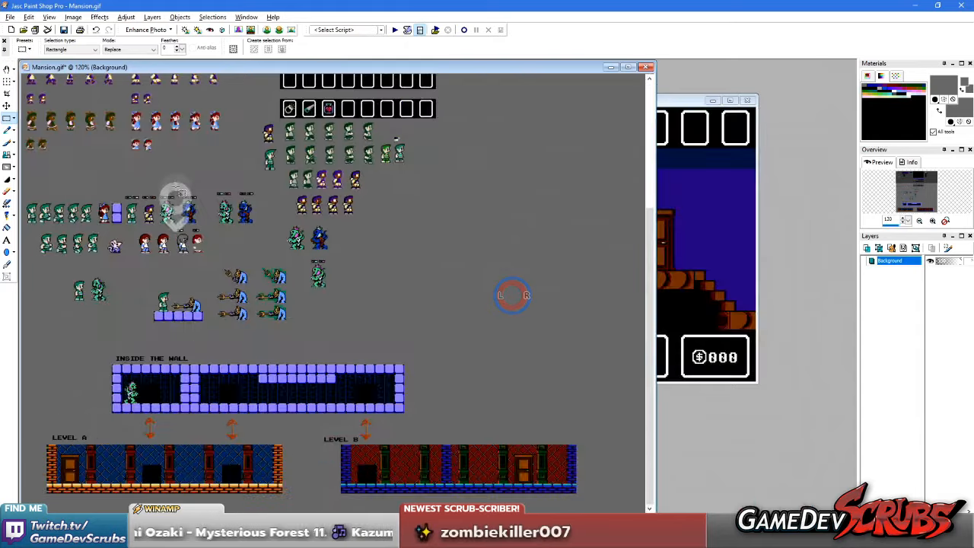
{"action": "scroll", "coordinate": [512, 295], "scroll_direction": "down", "scroll_amount": 1}
{"action": "scroll", "coordinate": [236, 304], "scroll_direction": "up", "scroll_amount": 4}
{"action": "scroll", "coordinate": [278, 397], "scroll_direction": "down", "scroll_amount": 2}
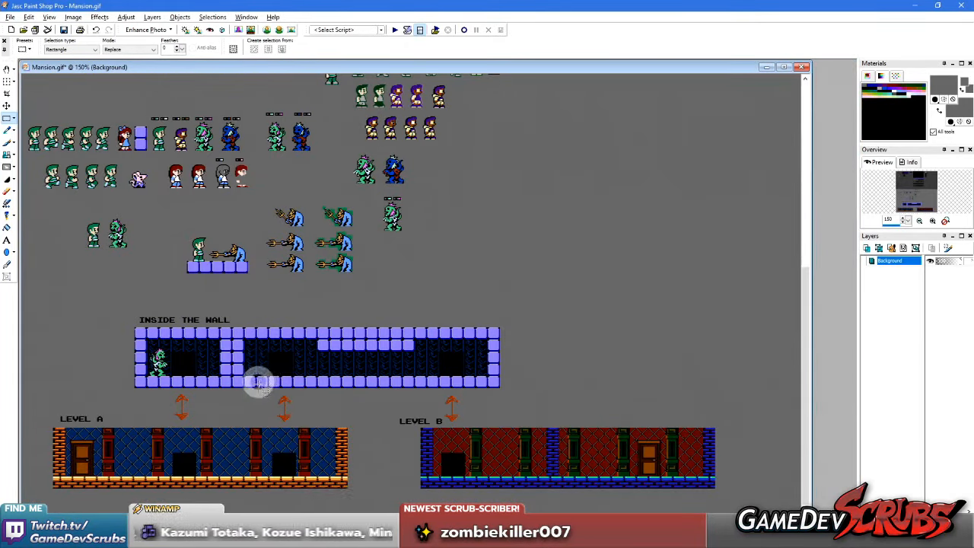
{"action": "scroll", "coordinate": [258, 385], "scroll_direction": "up", "scroll_amount": 1}
{"action": "left_click_drag", "start_coordinate": [427, 376], "coordinate": [555, 372]}
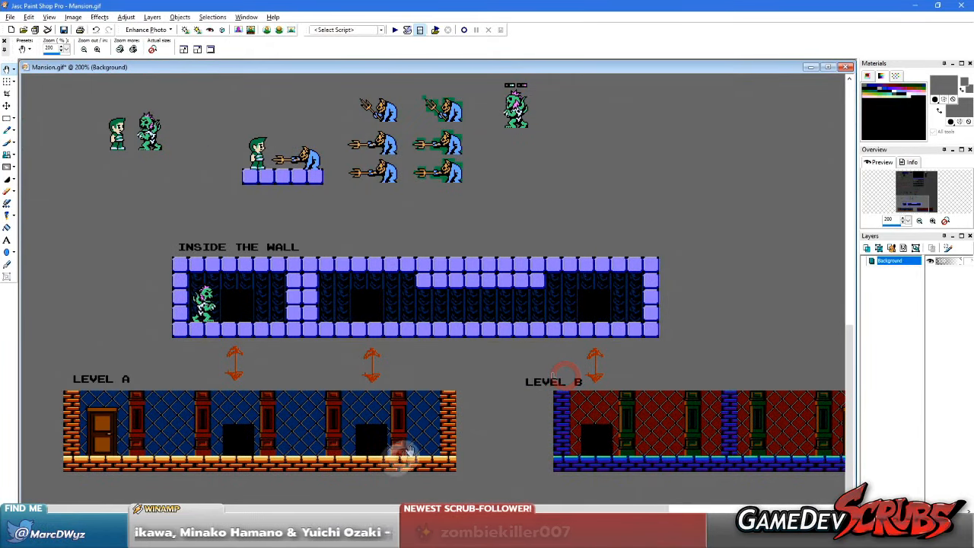
Step: Examine Level A's two black openings and the arrows that tie them to the Inside the Wall corridor
{"action": "scroll", "coordinate": [152, 404], "scroll_direction": "up", "scroll_amount": 3}
{"action": "scroll", "coordinate": [647, 352], "scroll_direction": "down", "scroll_amount": 4}
{"action": "scroll", "coordinate": [608, 372], "scroll_direction": "up", "scroll_amount": 3}
{"action": "scroll", "coordinate": [446, 352], "scroll_direction": "down", "scroll_amount": 5}
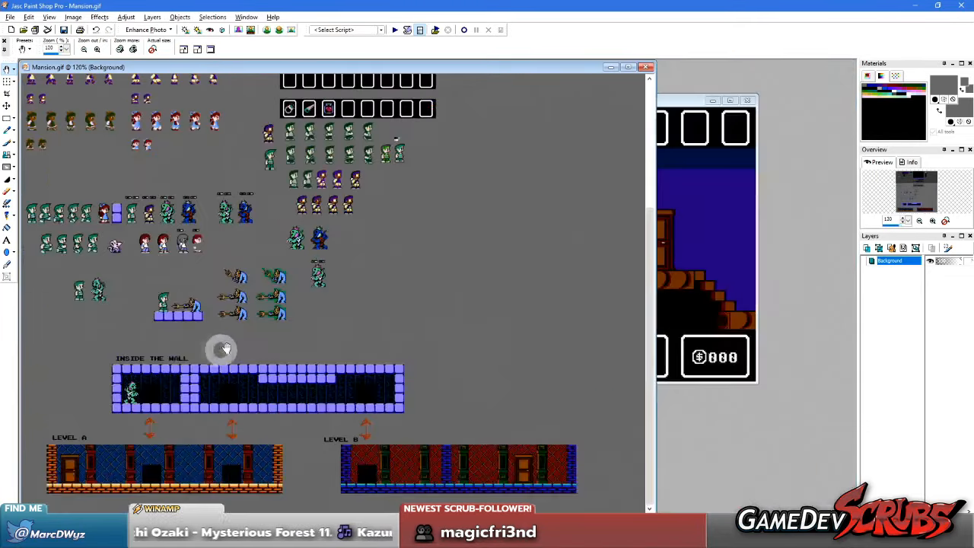
{"action": "scroll", "coordinate": [271, 431], "scroll_direction": "up", "scroll_amount": 2}
{"action": "scroll", "coordinate": [262, 420], "scroll_direction": "up", "scroll_amount": 1}
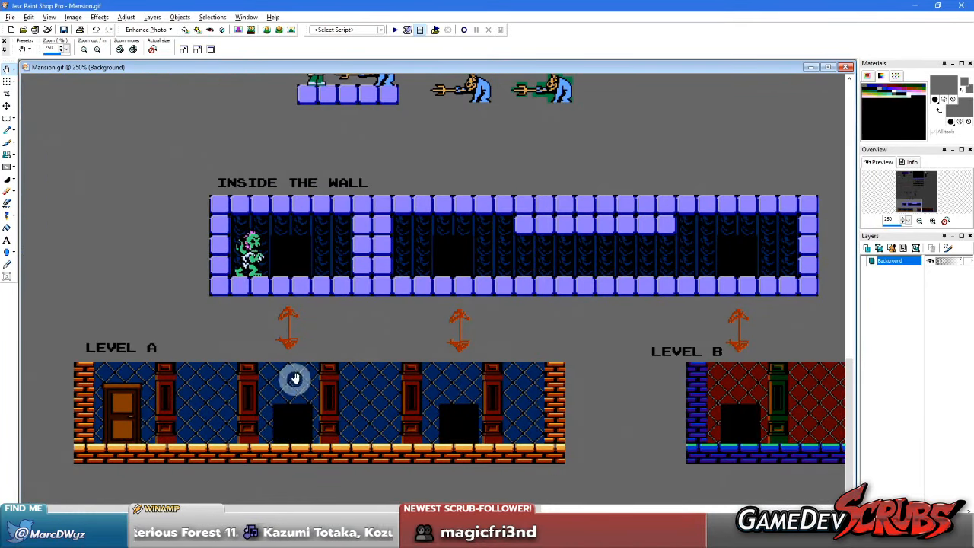
{"action": "scroll", "coordinate": [286, 373], "scroll_direction": "down", "scroll_amount": 2}
{"action": "scroll", "coordinate": [287, 370], "scroll_direction": "up", "scroll_amount": 1}
{"action": "scroll", "coordinate": [418, 343], "scroll_direction": "up", "scroll_amount": 2}
{"action": "left_click_drag", "start_coordinate": [403, 336], "coordinate": [259, 335]}
{"action": "left_click_drag", "start_coordinate": [470, 335], "coordinate": [389, 335]}
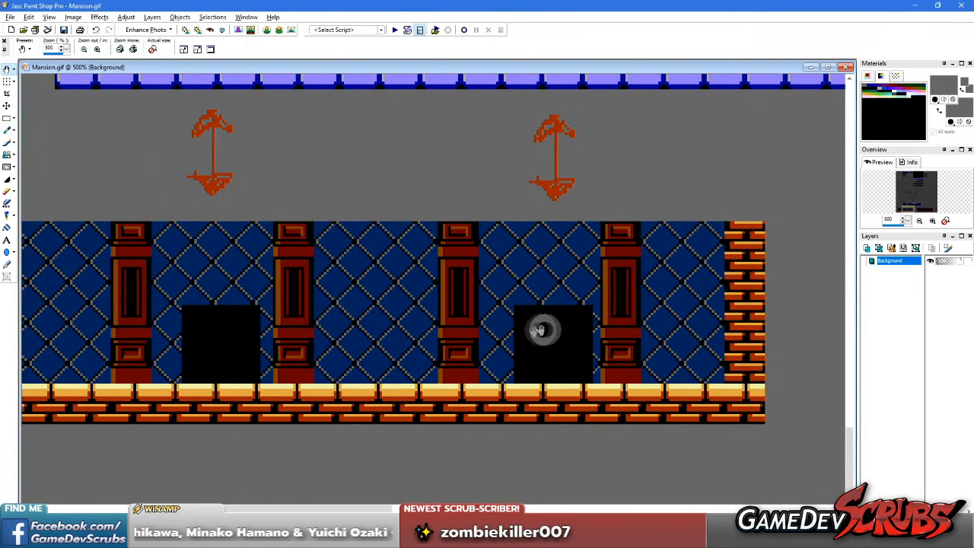
{"action": "left_click_drag", "start_coordinate": [486, 330], "coordinate": [518, 367]}
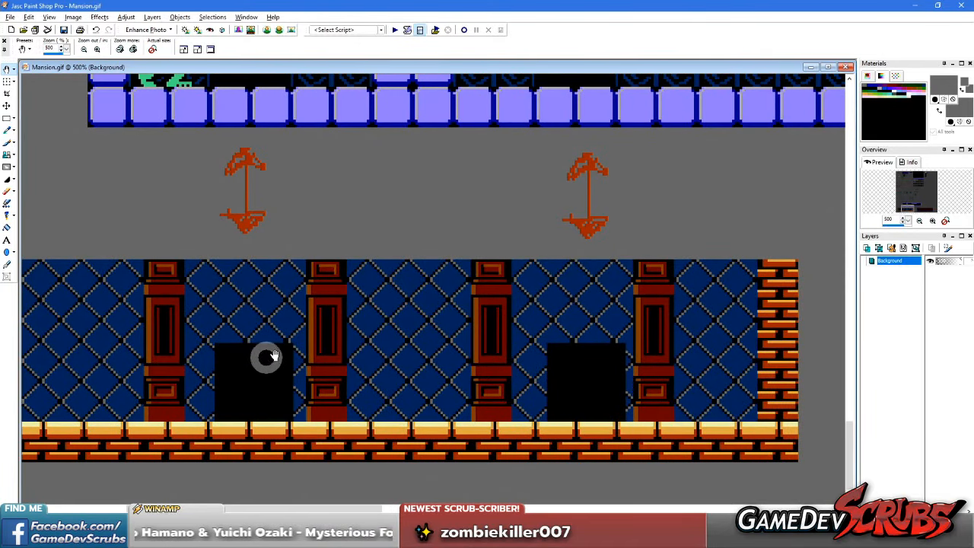
{"action": "left_click_drag", "start_coordinate": [265, 356], "coordinate": [289, 346]}
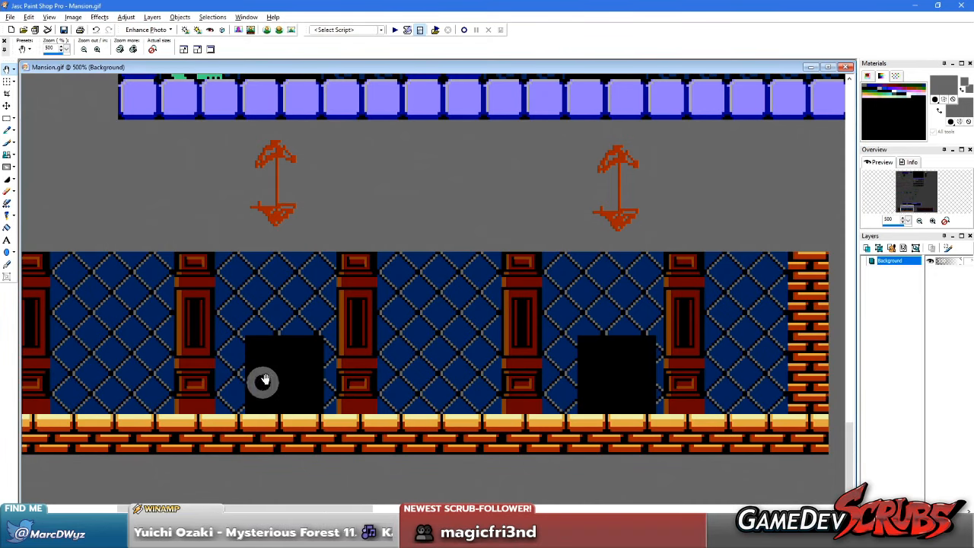
Step: Examine the Inside the Wall corridor from the monster's chamber across to the opening above Level B
{"action": "scroll", "coordinate": [315, 401], "scroll_direction": "up", "scroll_amount": 4}
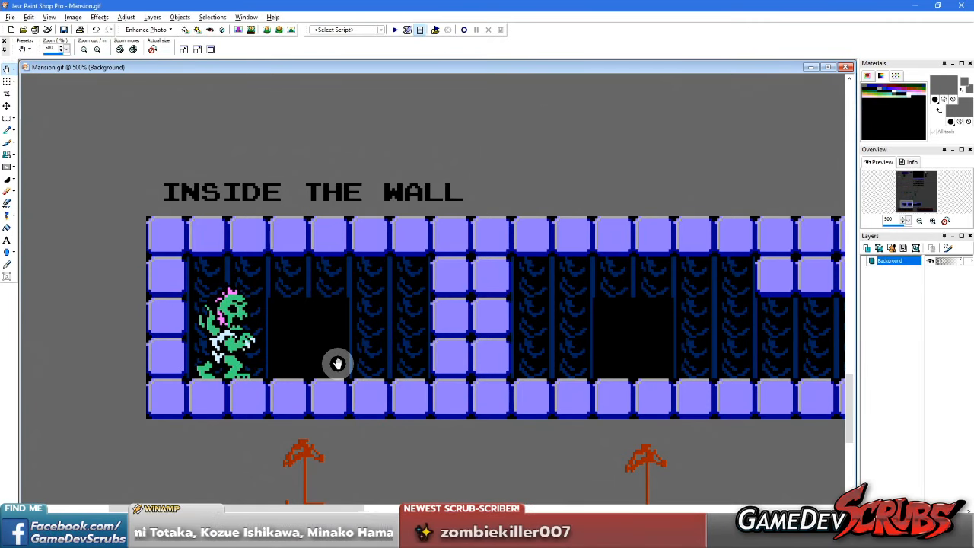
{"action": "scroll", "coordinate": [338, 362], "scroll_direction": "down", "scroll_amount": 1}
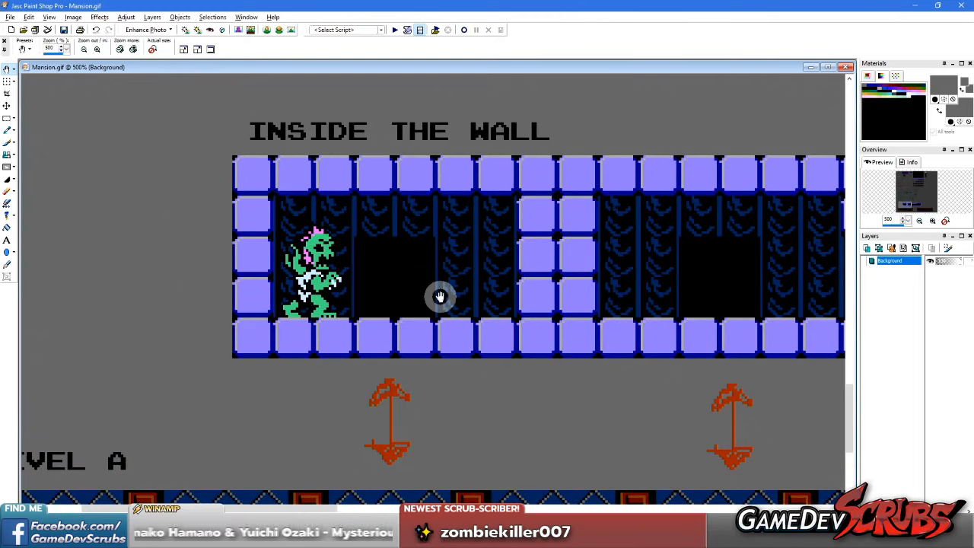
{"action": "scroll", "coordinate": [469, 291], "scroll_direction": "up", "scroll_amount": 1}
{"action": "scroll", "coordinate": [469, 292], "scroll_direction": "down", "scroll_amount": 1}
{"action": "scroll", "coordinate": [586, 297], "scroll_direction": "down", "scroll_amount": 2}
{"action": "scroll", "coordinate": [573, 298], "scroll_direction": "up", "scroll_amount": 1}
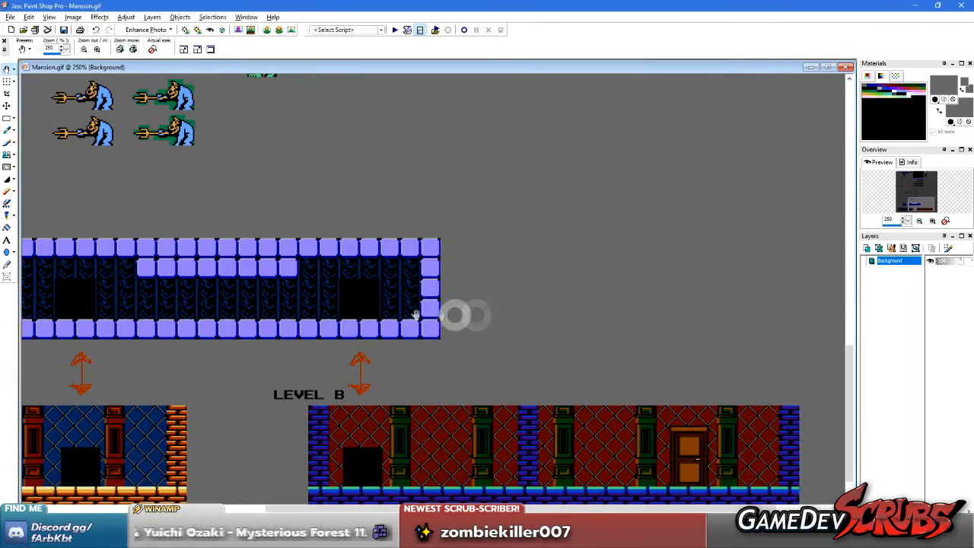
{"action": "left_click_drag", "start_coordinate": [318, 316], "coordinate": [551, 316]}
{"action": "scroll", "coordinate": [452, 308], "scroll_direction": "up", "scroll_amount": 3}
{"action": "scroll", "coordinate": [495, 370], "scroll_direction": "down", "scroll_amount": 2}
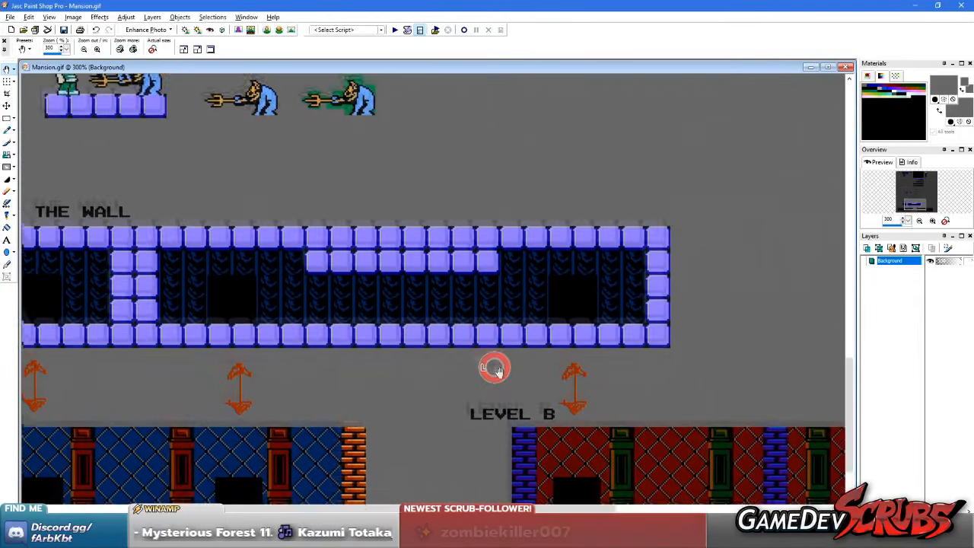
{"action": "left_click_drag", "start_coordinate": [236, 309], "coordinate": [284, 259]}
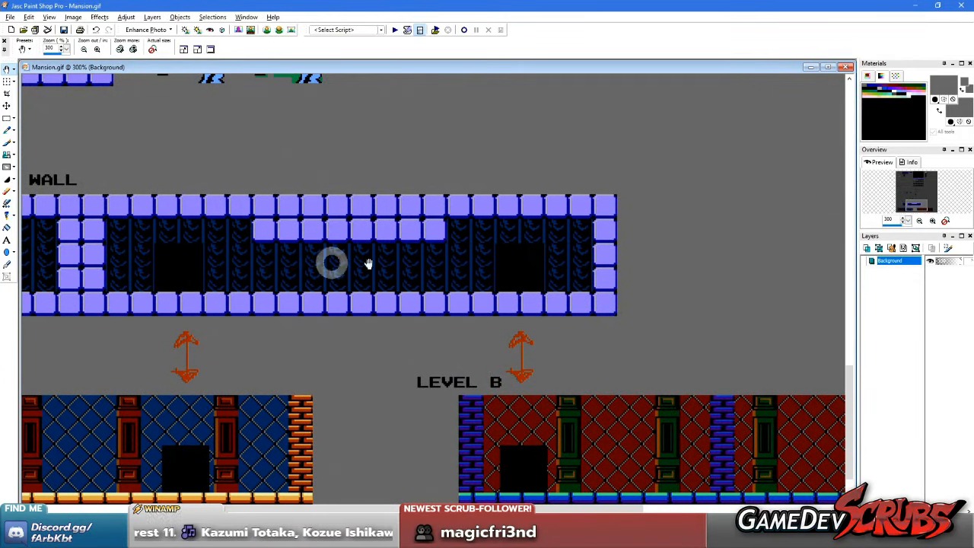
Step: Review the corridor and both levels together, focusing on Level A's second opening
{"action": "scroll", "coordinate": [260, 281], "scroll_direction": "down", "scroll_amount": 2}
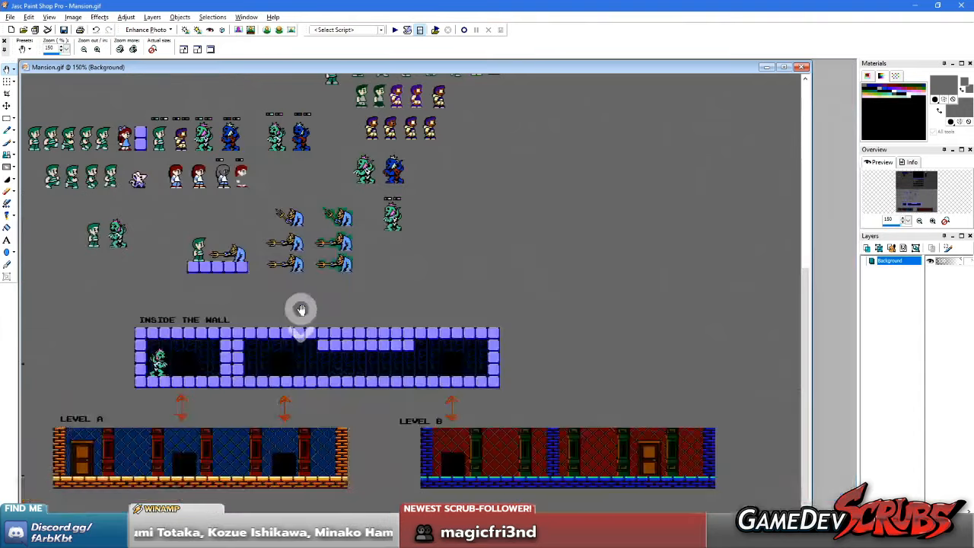
{"action": "scroll", "coordinate": [297, 305], "scroll_direction": "up", "scroll_amount": 1}
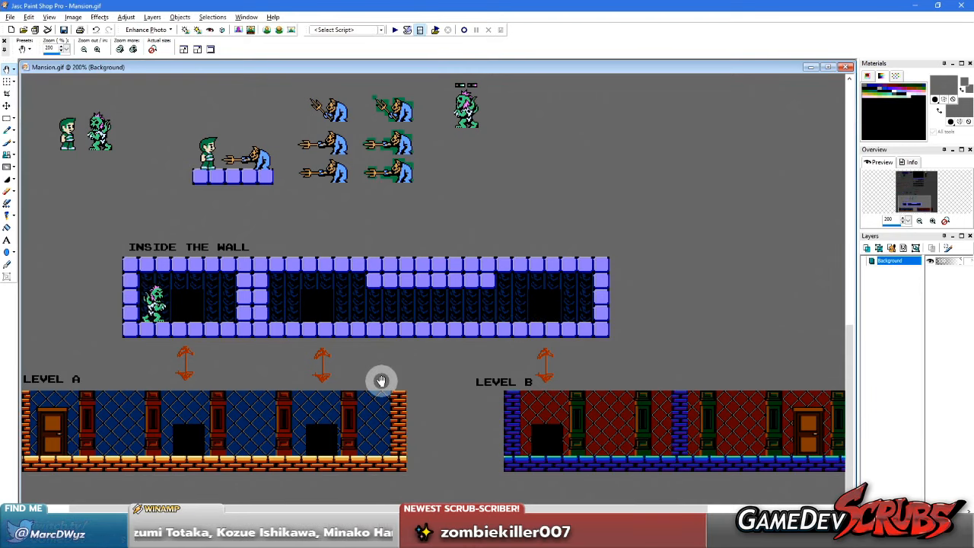
{"action": "scroll", "coordinate": [381, 381], "scroll_direction": "up", "scroll_amount": 2}
{"action": "left_click_drag", "start_coordinate": [370, 380], "coordinate": [522, 354]}
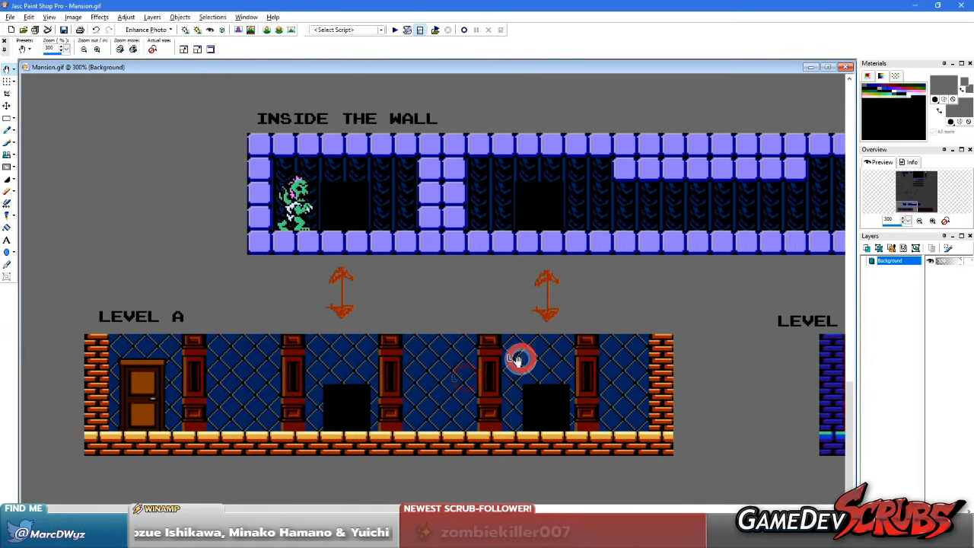
{"action": "scroll", "coordinate": [473, 366], "scroll_direction": "down", "scroll_amount": 2}
{"action": "scroll", "coordinate": [355, 327], "scroll_direction": "down", "scroll_amount": 1}
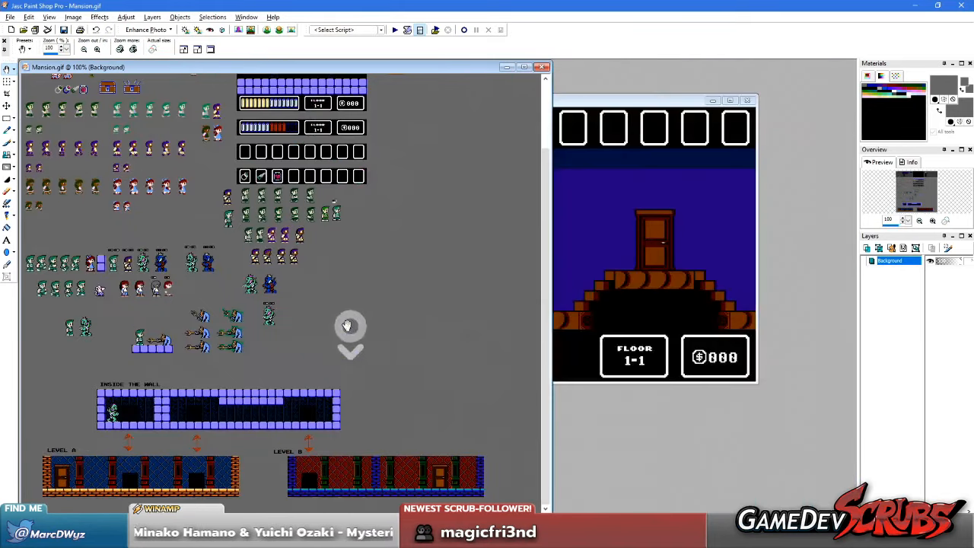
Step: Bring the overworld mockup forward, examine its two doors and move its window aside to uncover the sprite sheet
{"action": "middle_click", "coordinate": [629, 298]}
{"action": "scroll", "coordinate": [549, 299], "scroll_direction": "up", "scroll_amount": 1}
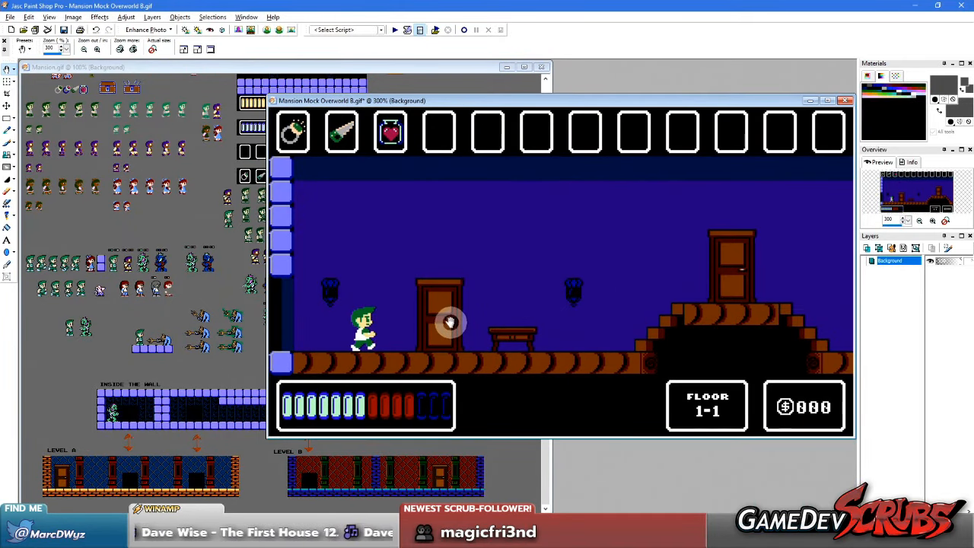
{"action": "scroll", "coordinate": [626, 292], "scroll_direction": "up", "scroll_amount": 1}
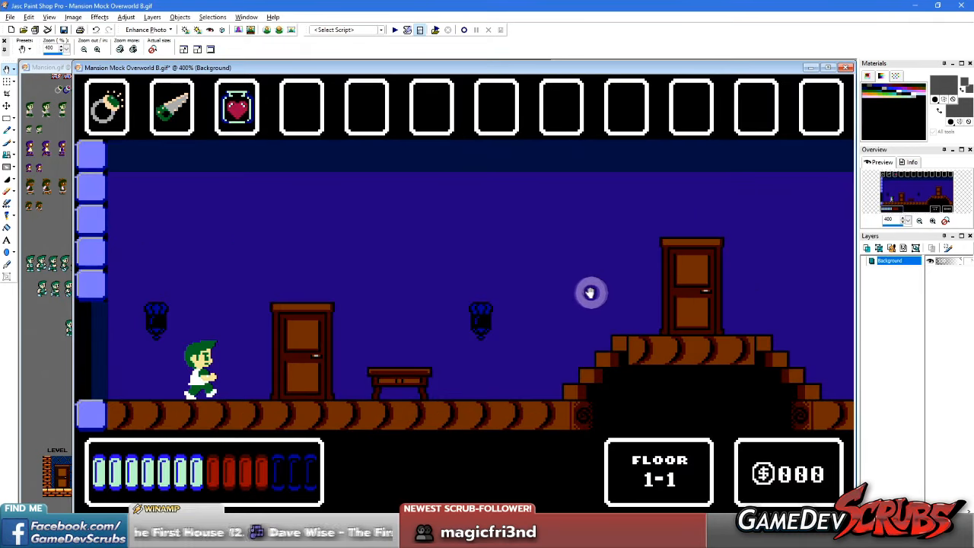
{"action": "scroll", "coordinate": [587, 291], "scroll_direction": "down", "scroll_amount": 1}
{"action": "left_click_drag", "start_coordinate": [443, 69], "coordinate": [629, 76]}
Step: Examine the doors of Level B and Level A on the sprite sheet and compare them with the mockup's lower door
{"action": "left_click", "coordinate": [143, 430]}
{"action": "scroll", "coordinate": [143, 430], "scroll_direction": "up", "scroll_amount": 4}
{"action": "scroll", "coordinate": [550, 327], "scroll_direction": "down", "scroll_amount": 3}
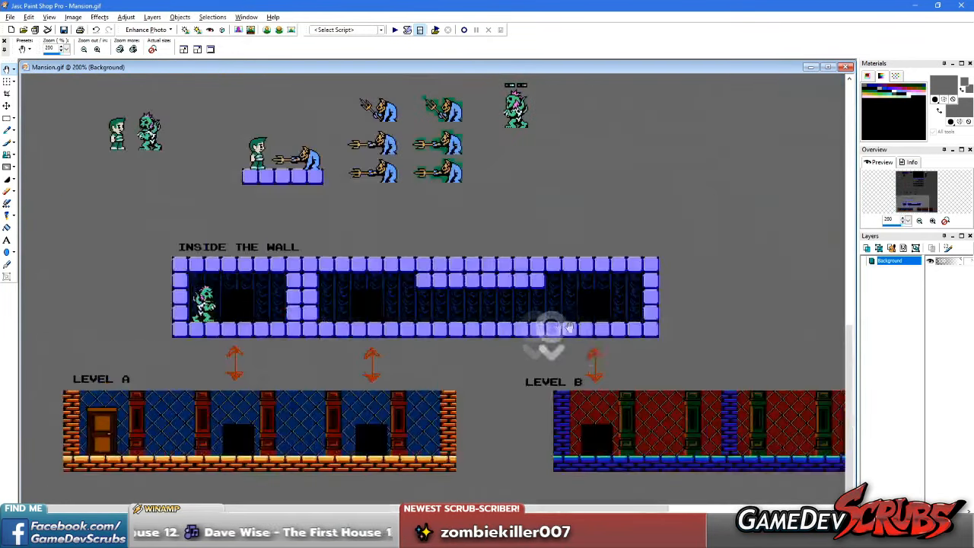
{"action": "scroll", "coordinate": [576, 365], "scroll_direction": "up", "scroll_amount": 4}
{"action": "scroll", "coordinate": [462, 325], "scroll_direction": "down", "scroll_amount": 1}
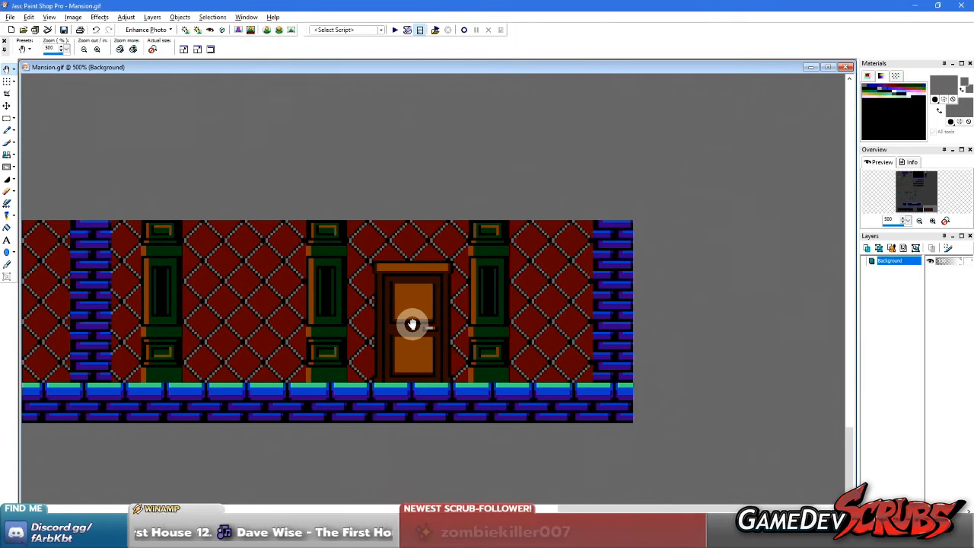
{"action": "scroll", "coordinate": [411, 308], "scroll_direction": "up", "scroll_amount": 1}
{"action": "scroll", "coordinate": [413, 307], "scroll_direction": "down", "scroll_amount": 1}
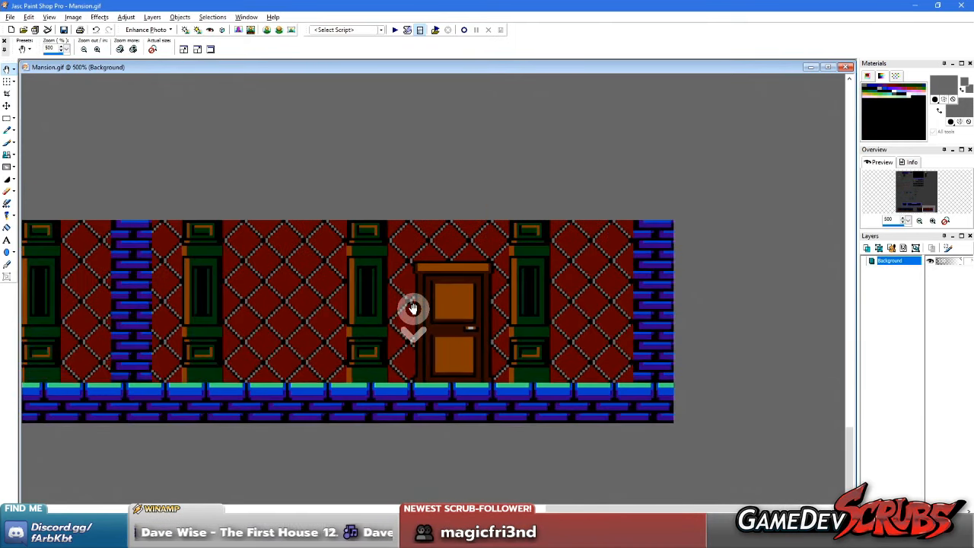
{"action": "scroll", "coordinate": [322, 315], "scroll_direction": "down", "scroll_amount": 5}
{"action": "scroll", "coordinate": [255, 392], "scroll_direction": "up", "scroll_amount": 3}
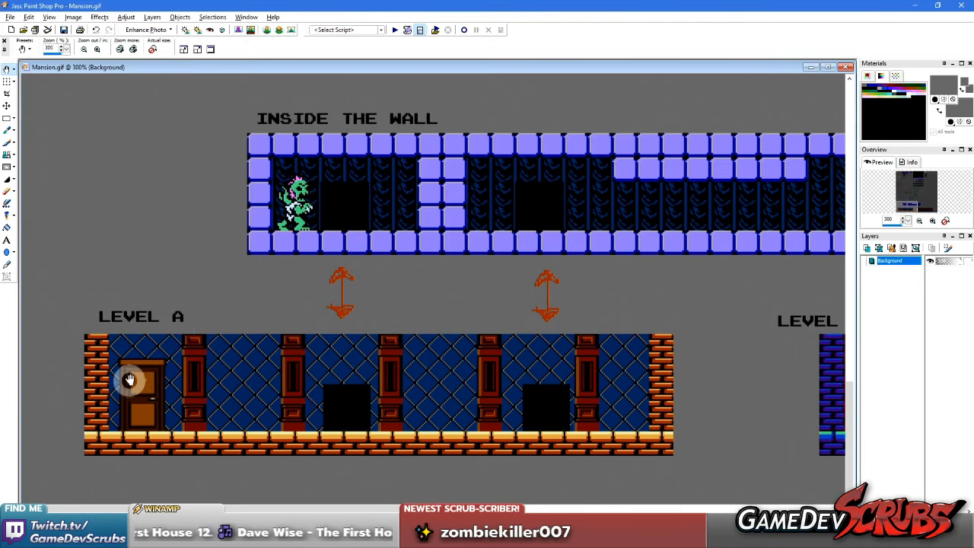
{"action": "scroll", "coordinate": [167, 365], "scroll_direction": "down", "scroll_amount": 5}
{"action": "left_click", "coordinate": [587, 287]}
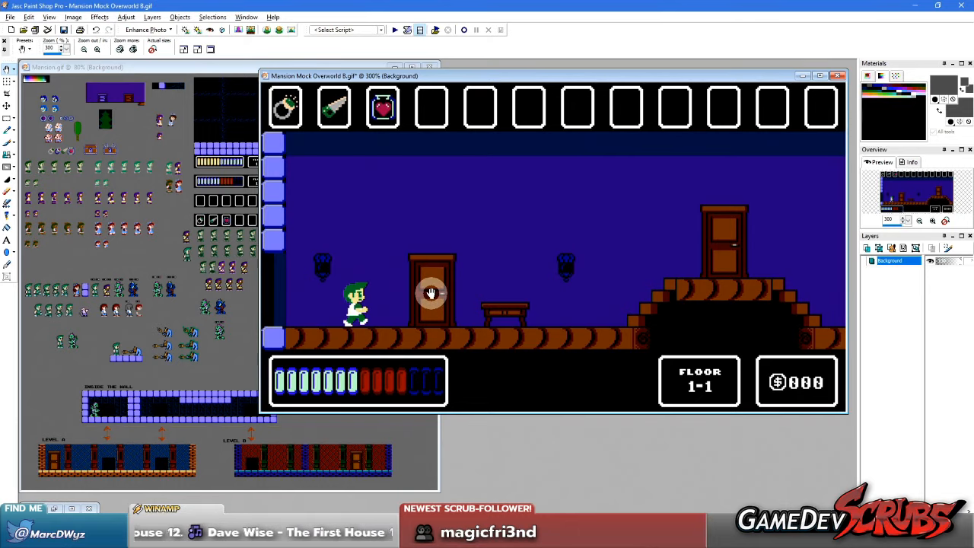
Step: Try erasing Level A's wooden door from the sprite sheet with a rectangular selection
{"action": "left_click", "coordinate": [180, 421]}
{"action": "scroll", "coordinate": [182, 425], "scroll_direction": "up", "scroll_amount": 8}
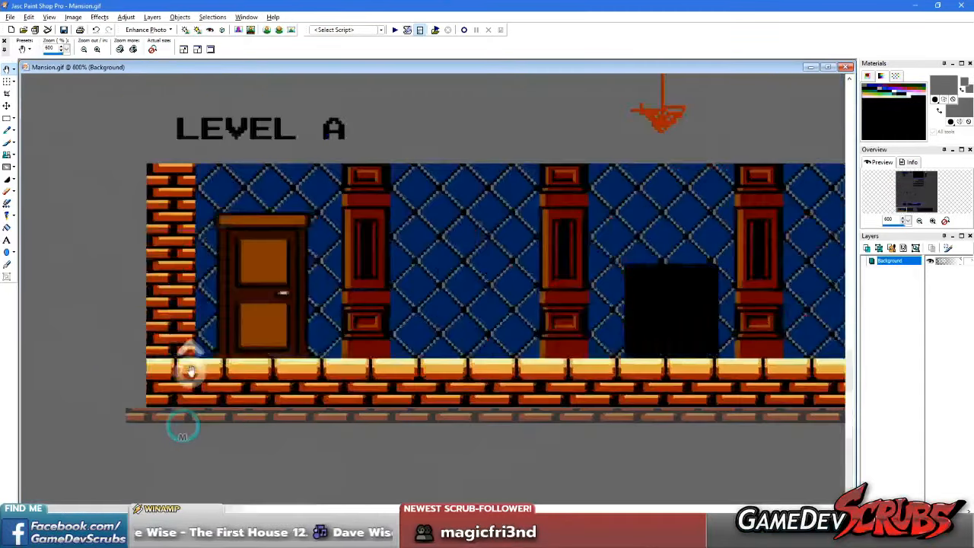
{"action": "scroll", "coordinate": [190, 371], "scroll_direction": "up", "scroll_amount": 2}
{"action": "key", "text": "s"}
{"action": "left_click_drag", "start_coordinate": [278, 141], "coordinate": [420, 345]}
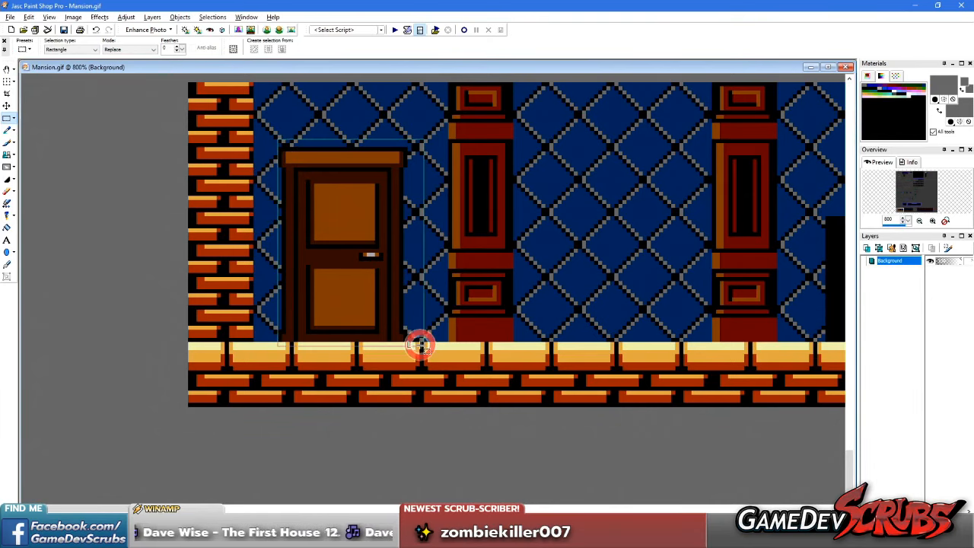
{"action": "key", "text": "Delete"}
{"action": "scroll", "coordinate": [490, 348], "scroll_direction": "down", "scroll_amount": 5}
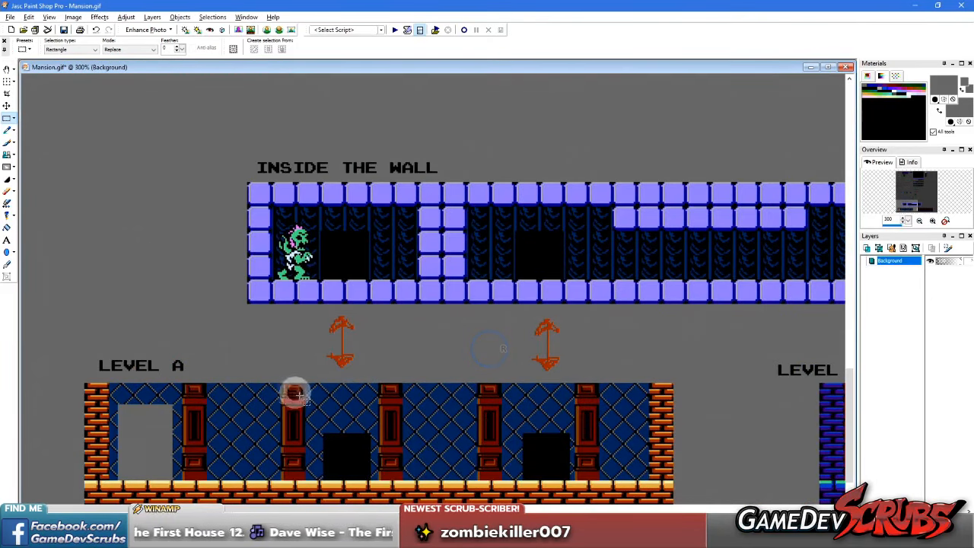
{"action": "scroll", "coordinate": [228, 406], "scroll_direction": "up", "scroll_amount": 2}
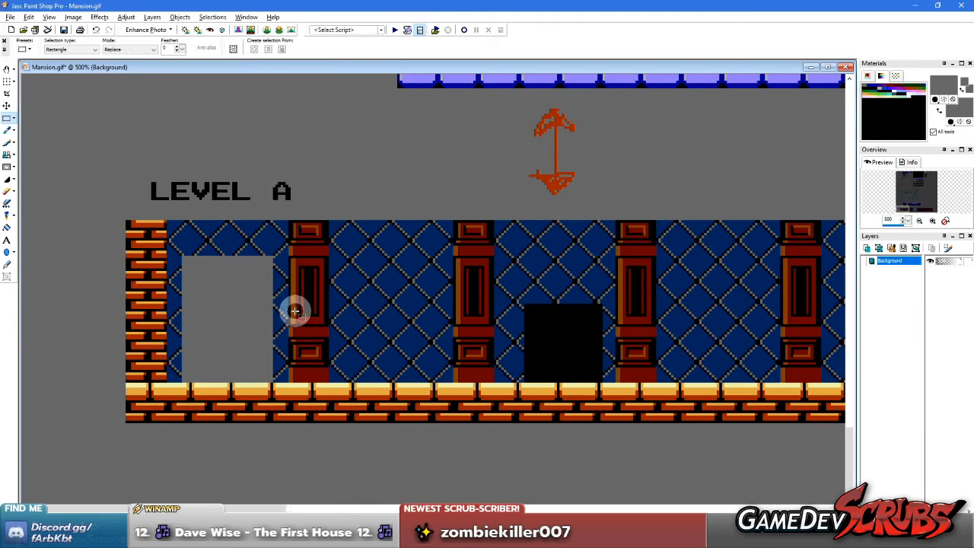
{"action": "key", "text": "ctrl+z"}
Step: Clear the selection around Level A's door and examine the level's second black opening
{"action": "scroll", "coordinate": [599, 348], "scroll_direction": "down", "scroll_amount": 2}
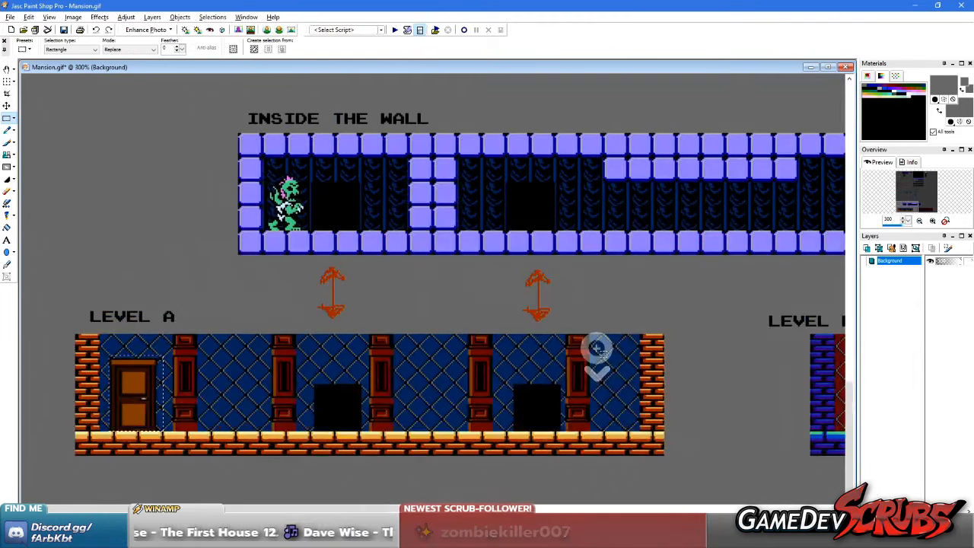
{"action": "scroll", "coordinate": [518, 364], "scroll_direction": "up", "scroll_amount": 1}
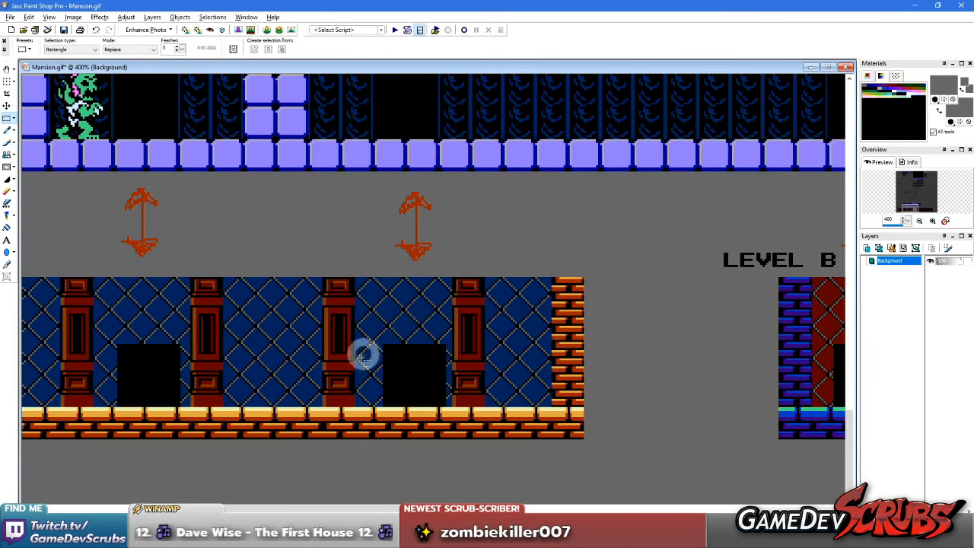
{"action": "scroll", "coordinate": [325, 387], "scroll_direction": "down", "scroll_amount": 1}
{"action": "scroll", "coordinate": [317, 389], "scroll_direction": "up", "scroll_amount": 1}
{"action": "key", "text": "e"}
{"action": "key", "text": "s"}
Step: Mark Level A's wooden door with a rectangular selection
{"action": "scroll", "coordinate": [233, 330], "scroll_direction": "up", "scroll_amount": 1}
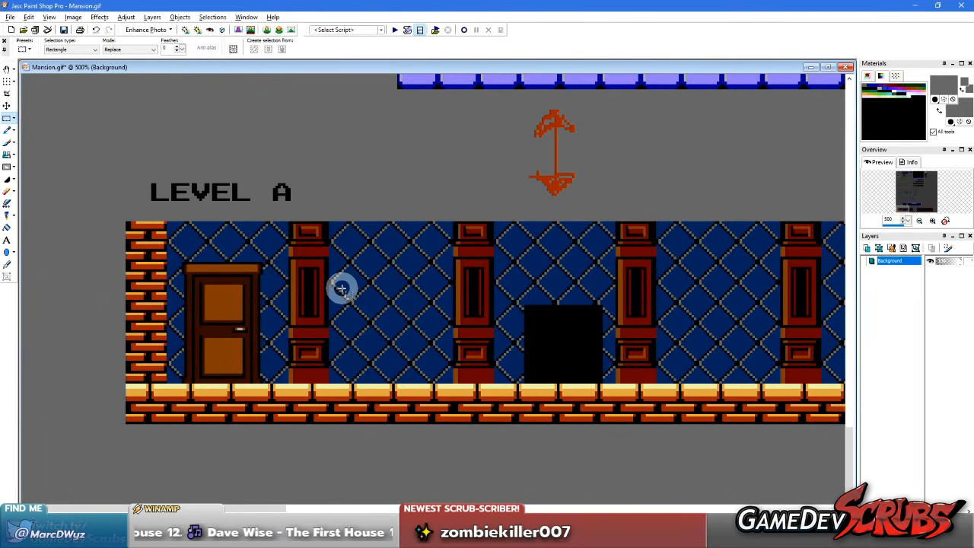
{"action": "scroll", "coordinate": [342, 289], "scroll_direction": "up", "scroll_amount": 1}
{"action": "scroll", "coordinate": [337, 282], "scroll_direction": "up", "scroll_amount": 2}
{"action": "left_click_drag", "start_coordinate": [263, 252], "coordinate": [404, 450]}
{"action": "scroll", "coordinate": [504, 294], "scroll_direction": "down", "scroll_amount": 2}
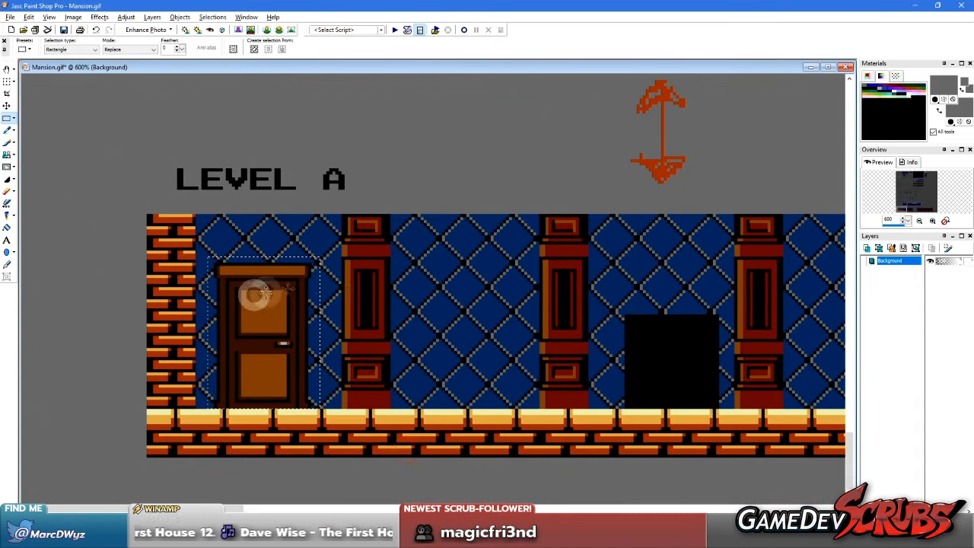
Step: Mark the lower door in the overworld mockup with a rectangular selection and clear it again
{"action": "scroll", "coordinate": [323, 319], "scroll_direction": "down", "scroll_amount": 5}
{"action": "left_click", "coordinate": [679, 283]}
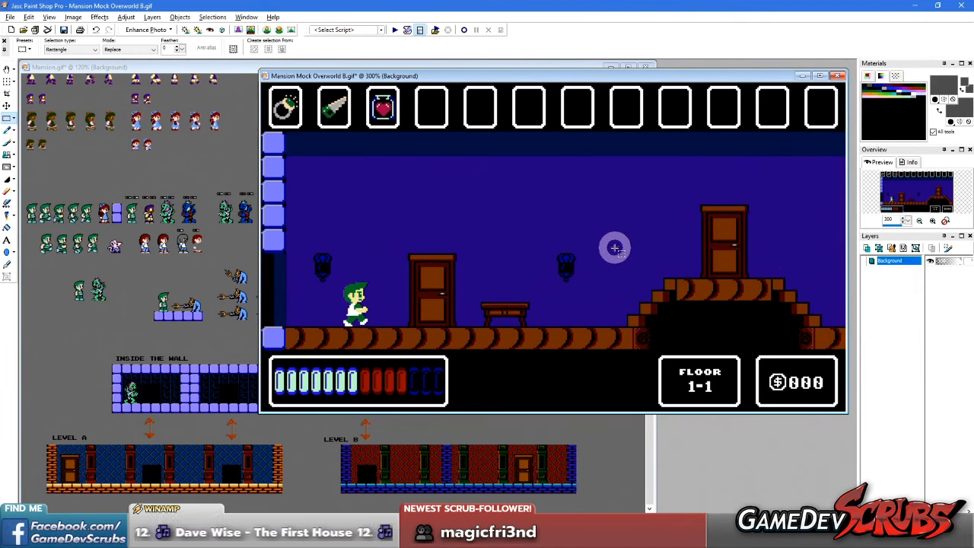
{"action": "left_click_drag", "start_coordinate": [396, 244], "coordinate": [461, 325]}
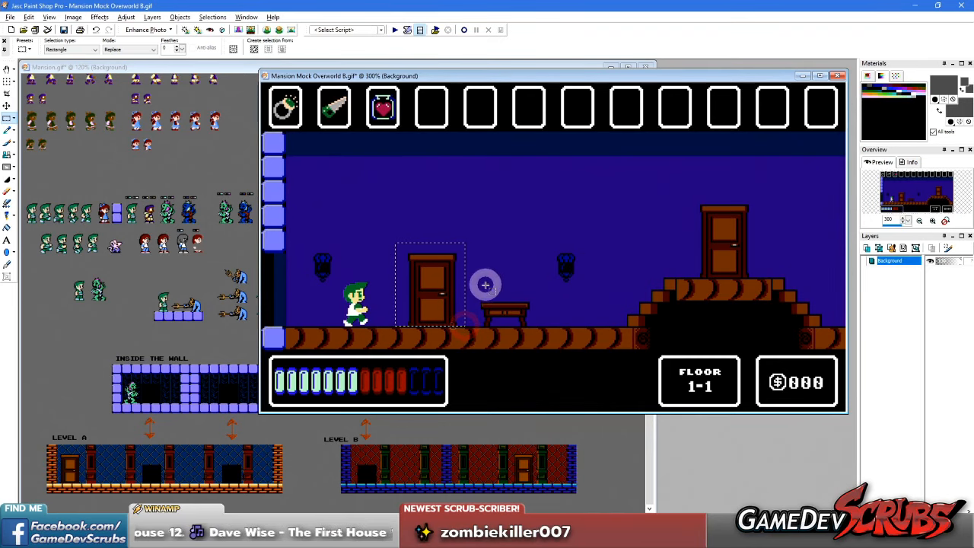
{"action": "right_click", "coordinate": [489, 285]}
Step: Return to the sprite sheet, clear the selection on Level A's door and examine the route to its second opening
{"action": "scroll", "coordinate": [61, 393], "scroll_direction": "up", "scroll_amount": 5}
{"action": "middle_click", "coordinate": [169, 362]}
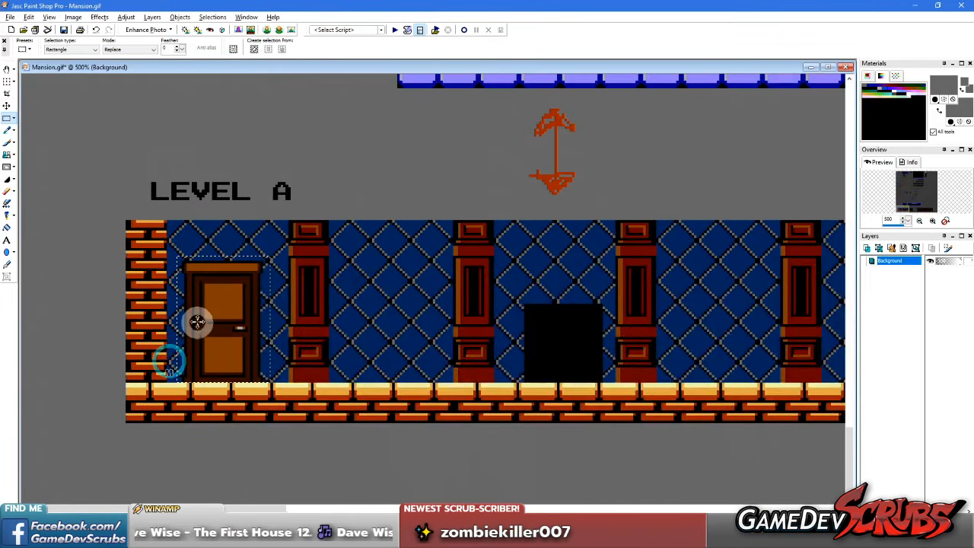
{"action": "scroll", "coordinate": [318, 339], "scroll_direction": "down", "scroll_amount": 3}
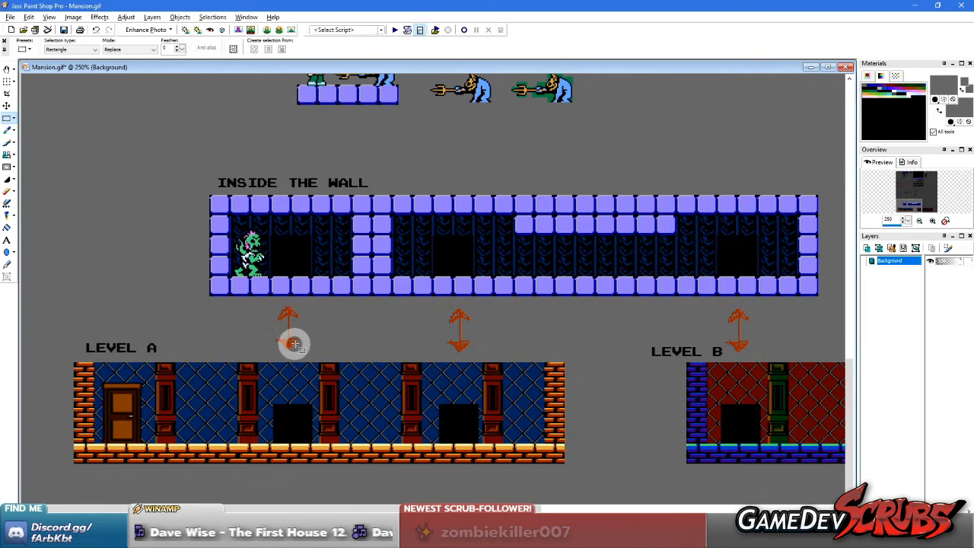
{"action": "scroll", "coordinate": [144, 380], "scroll_direction": "up", "scroll_amount": 2}
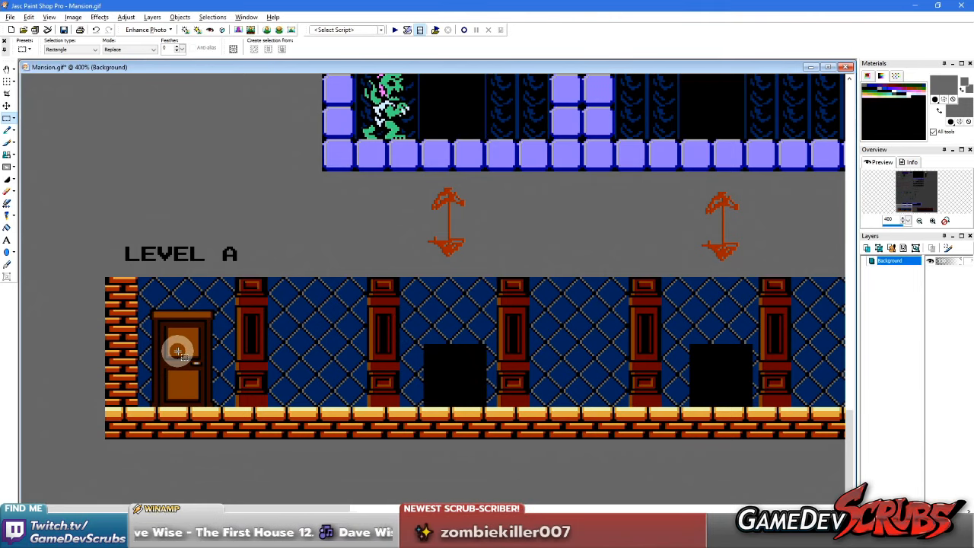
{"action": "scroll", "coordinate": [178, 350], "scroll_direction": "down", "scroll_amount": 1}
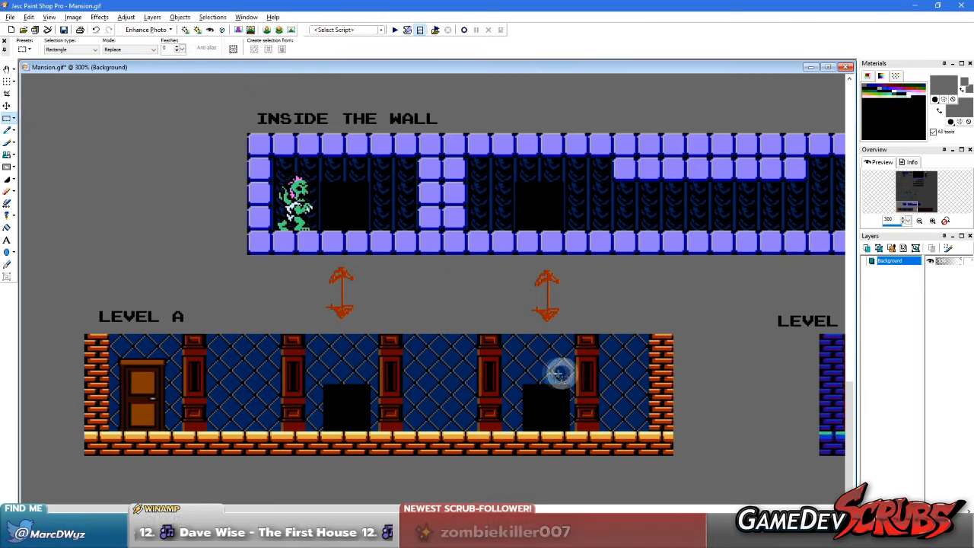
Step: Examine Level A's wooden door and its two black openings up close, switching to the Pan tool
{"action": "scroll", "coordinate": [559, 373], "scroll_direction": "up", "scroll_amount": 1}
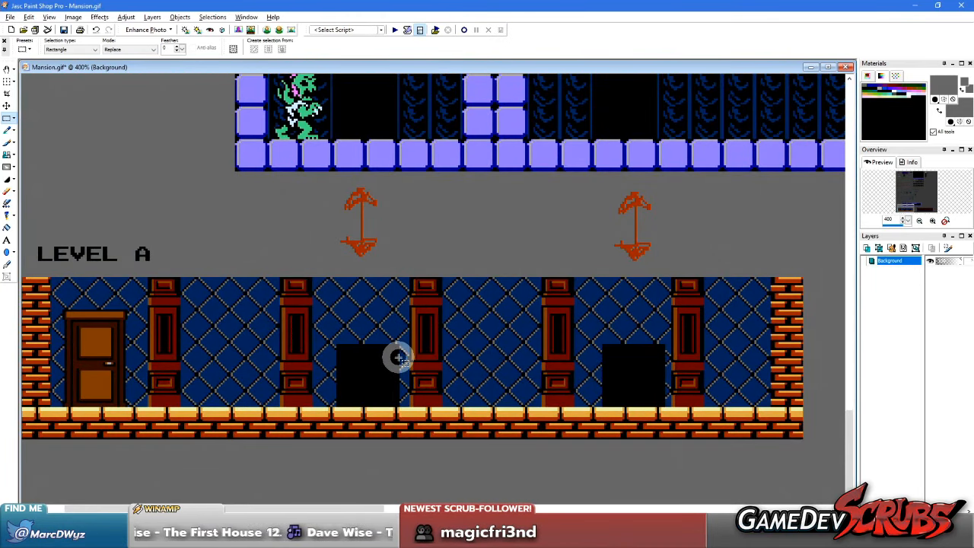
{"action": "scroll", "coordinate": [394, 350], "scroll_direction": "up", "scroll_amount": 1}
{"action": "scroll", "coordinate": [398, 370], "scroll_direction": "down", "scroll_amount": 1}
{"action": "scroll", "coordinate": [408, 379], "scroll_direction": "down", "scroll_amount": 1}
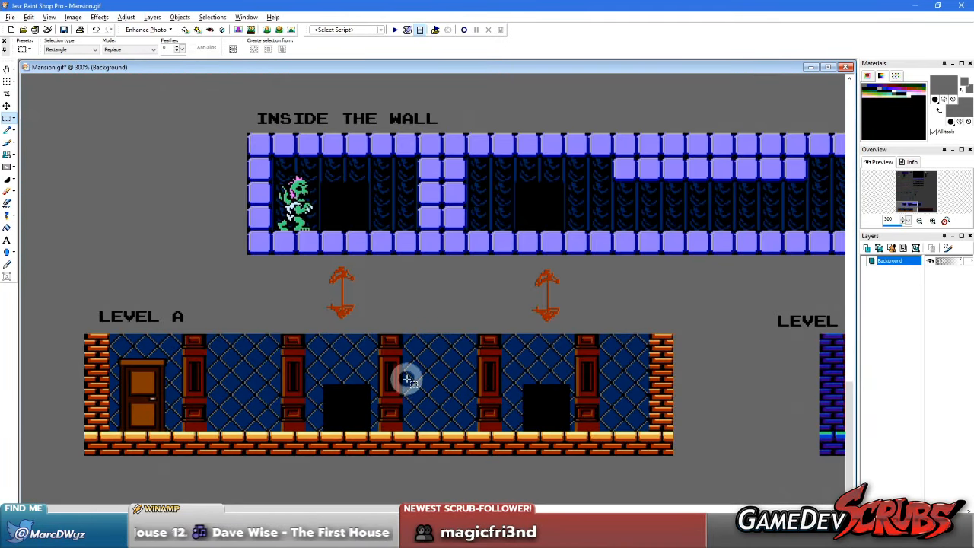
{"action": "scroll", "coordinate": [371, 391], "scroll_direction": "up", "scroll_amount": 1}
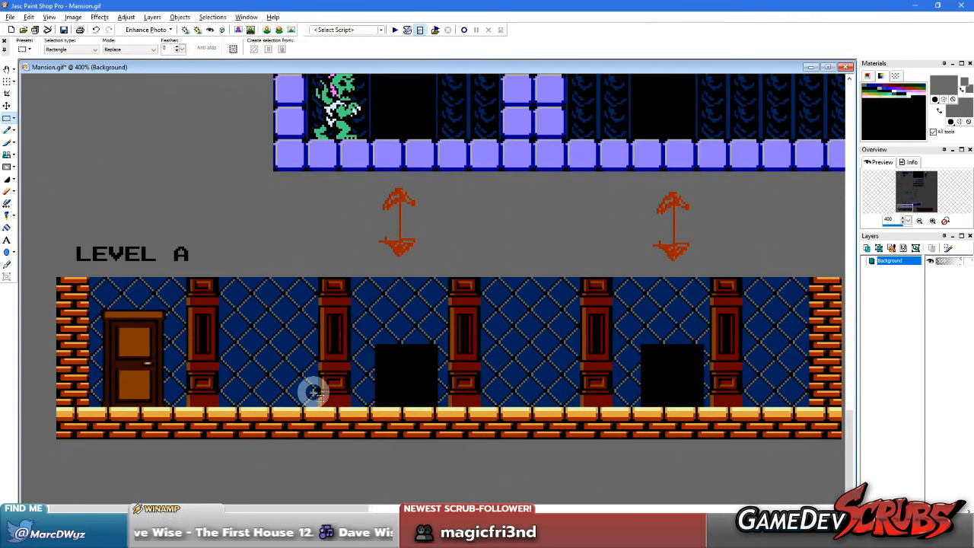
{"action": "key", "text": "space"}
{"action": "left_click_drag", "start_coordinate": [434, 392], "coordinate": [418, 393]}
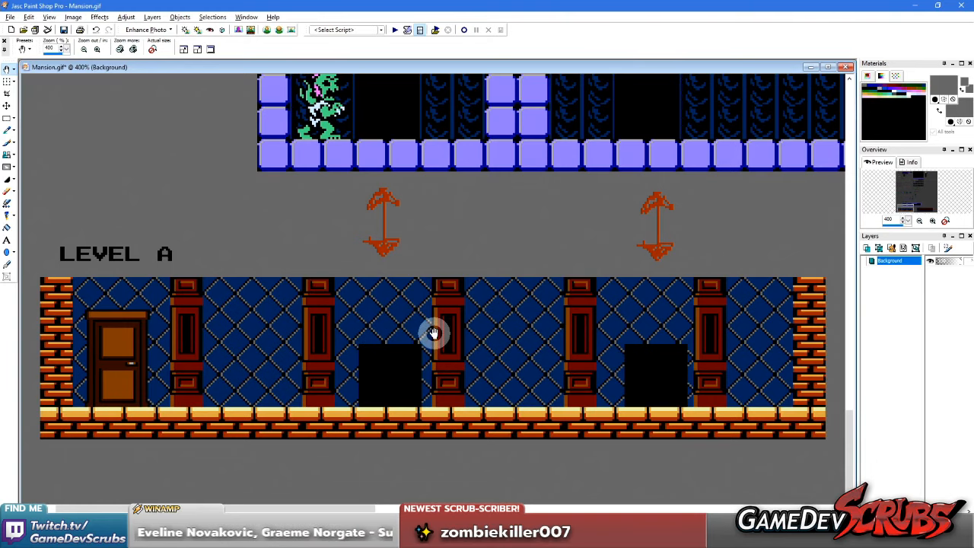
Step: Follow the Inside the Wall corridor across to Level B's black opening and return to the two openings of Level A
{"action": "scroll", "coordinate": [418, 332], "scroll_direction": "down", "scroll_amount": 1}
{"action": "left_click_drag", "start_coordinate": [550, 378], "coordinate": [407, 378]}
{"action": "left_click_drag", "start_coordinate": [513, 395], "coordinate": [350, 254]}
{"action": "left_click_drag", "start_coordinate": [484, 289], "coordinate": [570, 224]}
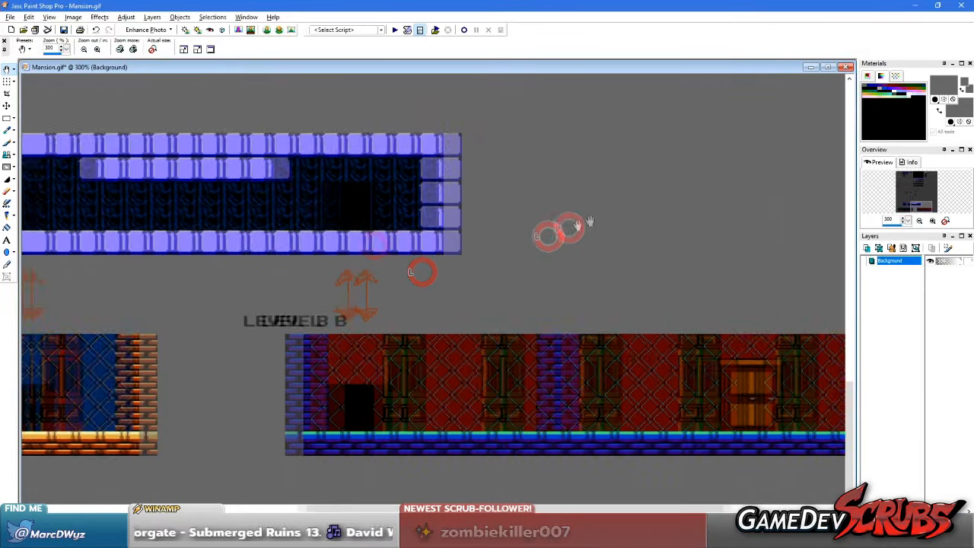
{"action": "left_click_drag", "start_coordinate": [487, 251], "coordinate": [613, 190]}
{"action": "left_click_drag", "start_coordinate": [381, 251], "coordinate": [596, 213]}
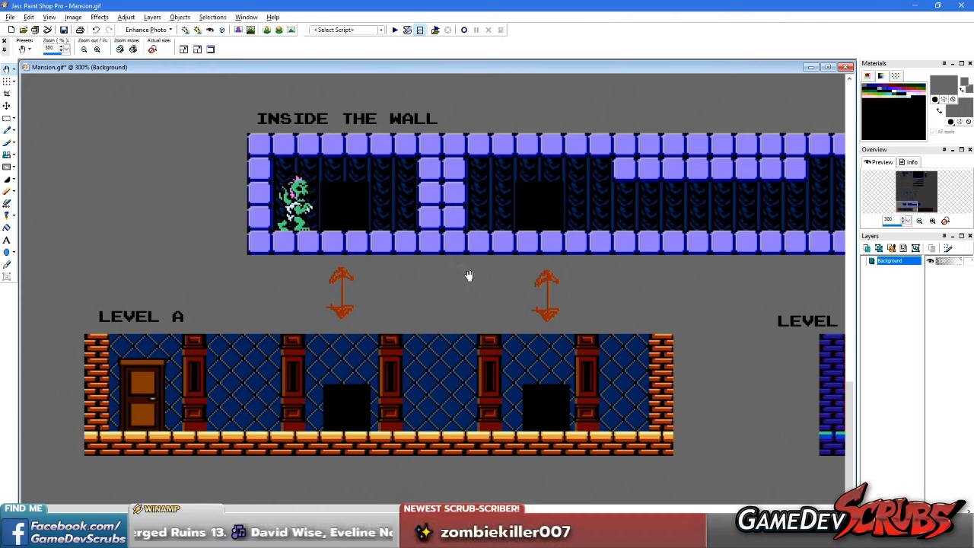
{"action": "left_click", "coordinate": [468, 302]}
{"action": "left_click", "coordinate": [420, 342]}
{"action": "left_click", "coordinate": [442, 302]}
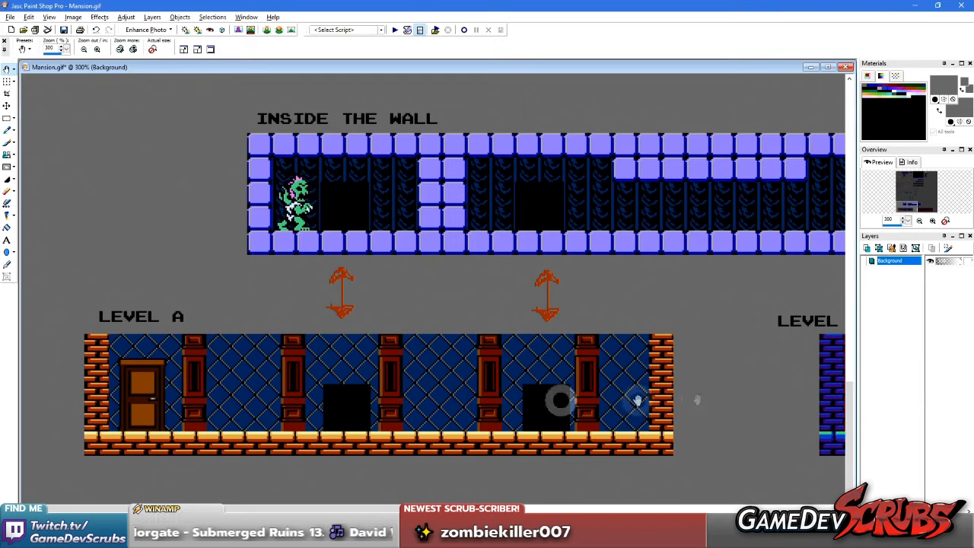
Step: Examine the whole Inside the Wall layout and bring the overworld mockup to the front to check its two doors
{"action": "scroll", "coordinate": [495, 387], "scroll_direction": "down", "scroll_amount": 1}
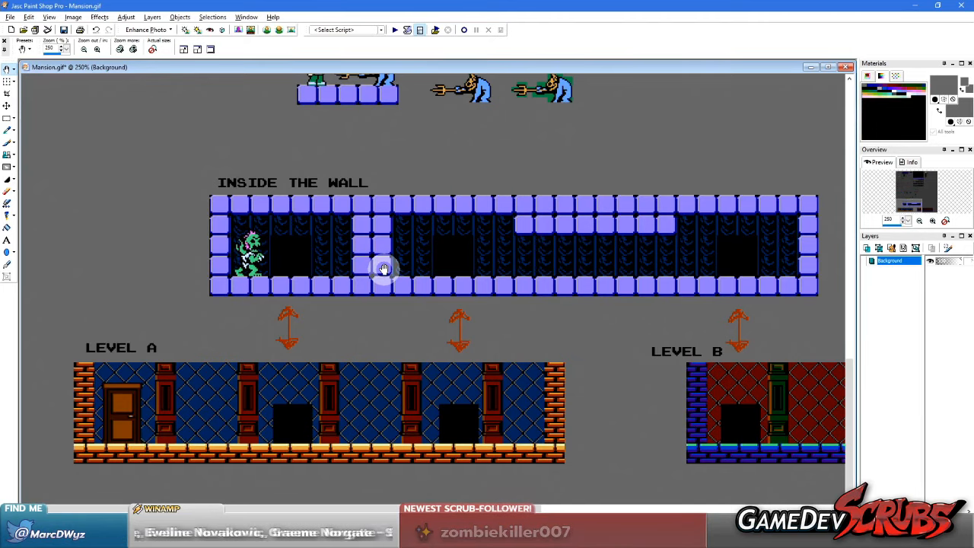
{"action": "scroll", "coordinate": [383, 404], "scroll_direction": "down", "scroll_amount": 1}
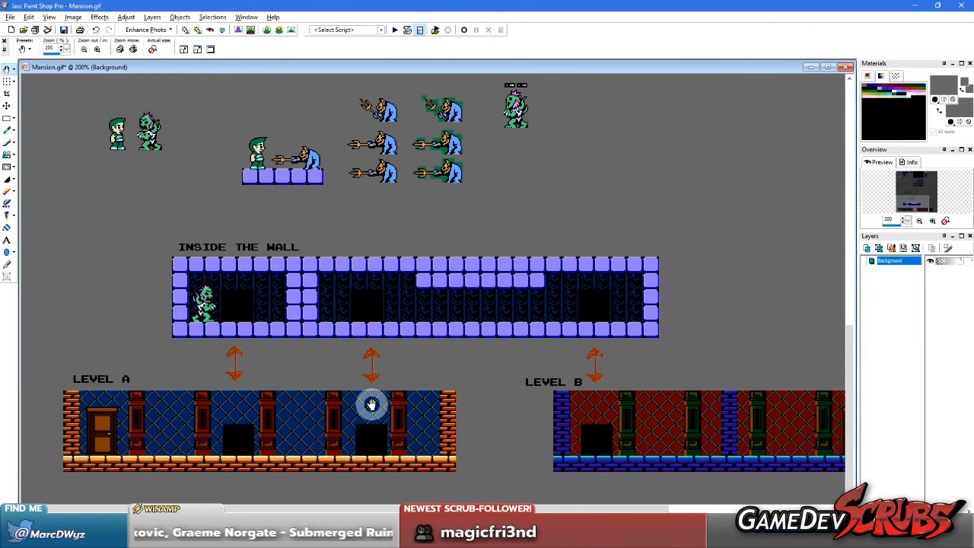
{"action": "scroll", "coordinate": [347, 404], "scroll_direction": "down", "scroll_amount": 2}
{"action": "left_click", "coordinate": [664, 291]}
{"action": "scroll", "coordinate": [414, 302], "scroll_direction": "down", "scroll_amount": 2}
{"action": "scroll", "coordinate": [378, 267], "scroll_direction": "up", "scroll_amount": 2}
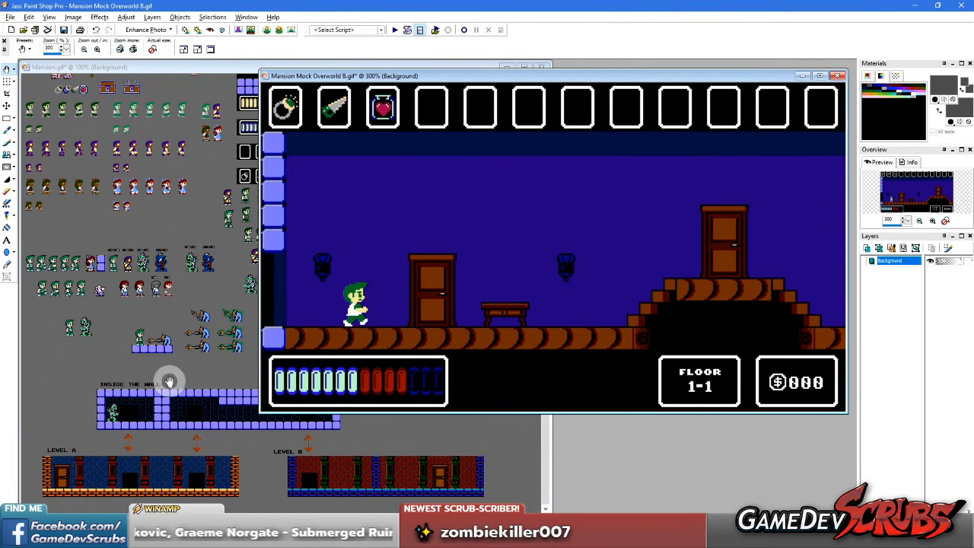
Step: Examine Level A's entrance on the sprite sheet and compare it with the lower door in the overworld mockup
{"action": "left_click", "coordinate": [190, 406]}
{"action": "scroll", "coordinate": [190, 405], "scroll_direction": "up", "scroll_amount": 3}
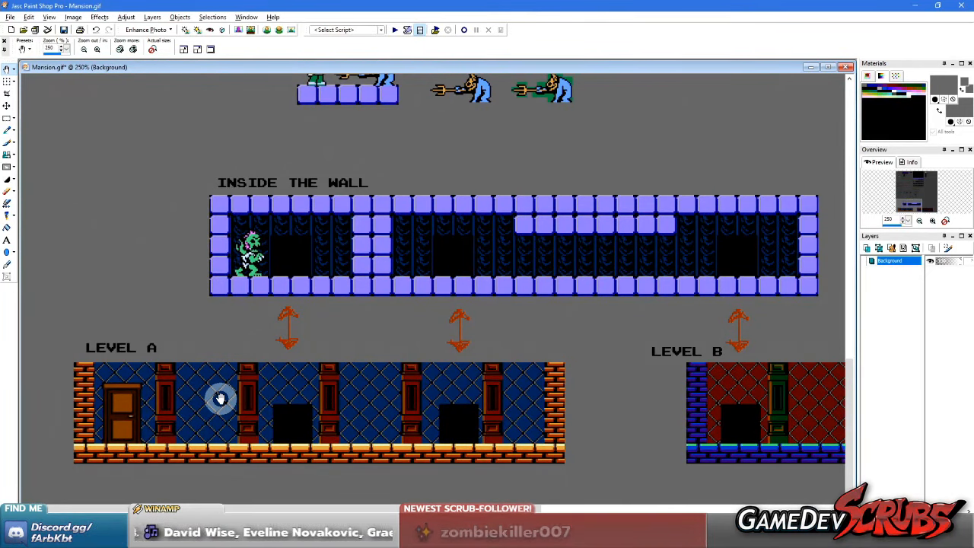
{"action": "left_click", "coordinate": [211, 396]}
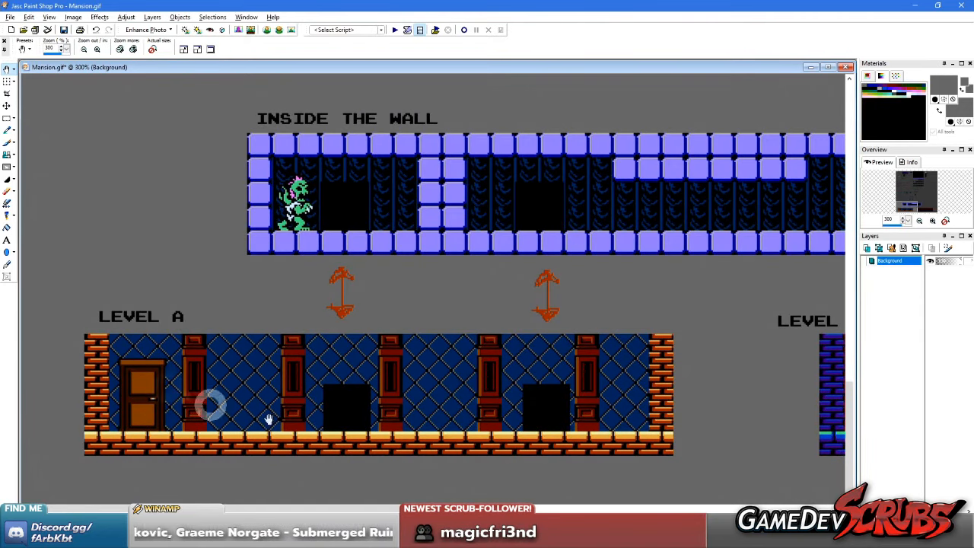
{"action": "scroll", "coordinate": [611, 405], "scroll_direction": "down", "scroll_amount": 5}
{"action": "left_click", "coordinate": [656, 293]}
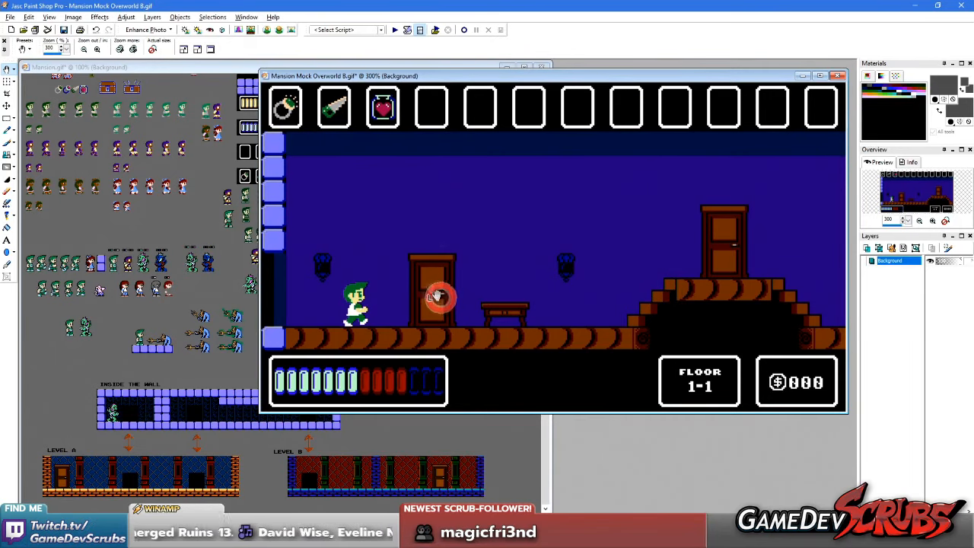
Step: Return to the sprite sheet and examine how Level A's second opening leads through the corridor to Level B
{"action": "scroll", "coordinate": [132, 454], "scroll_direction": "up", "scroll_amount": 4}
{"action": "scroll", "coordinate": [122, 396], "scroll_direction": "down", "scroll_amount": 3}
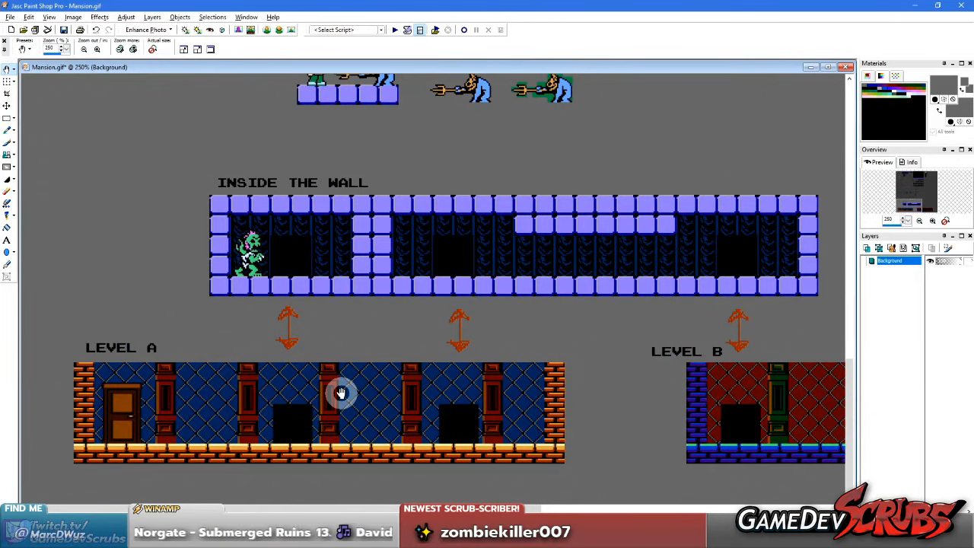
{"action": "scroll", "coordinate": [299, 375], "scroll_direction": "down", "scroll_amount": 2}
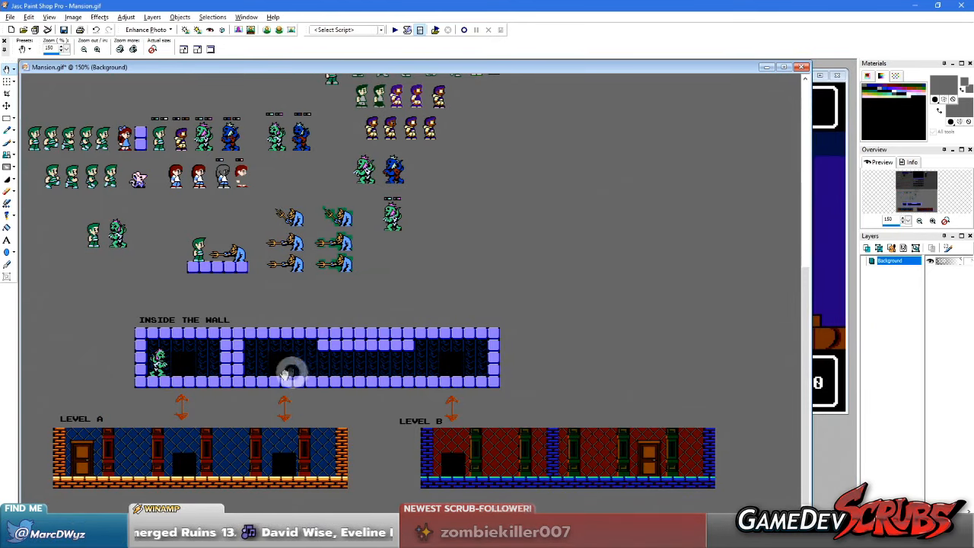
{"action": "scroll", "coordinate": [120, 434], "scroll_direction": "up", "scroll_amount": 1}
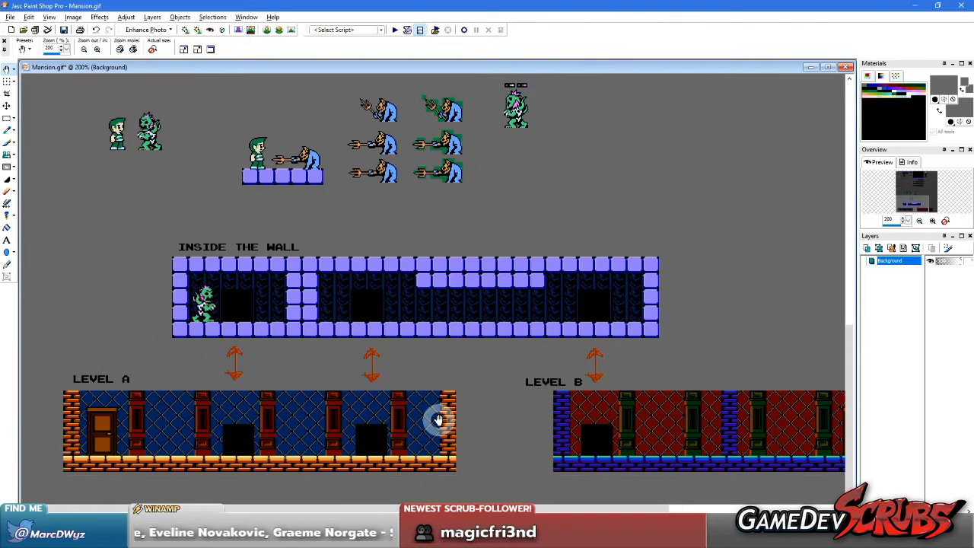
{"action": "scroll", "coordinate": [353, 435], "scroll_direction": "down", "scroll_amount": 1}
{"action": "scroll", "coordinate": [353, 435], "scroll_direction": "up", "scroll_amount": 1}
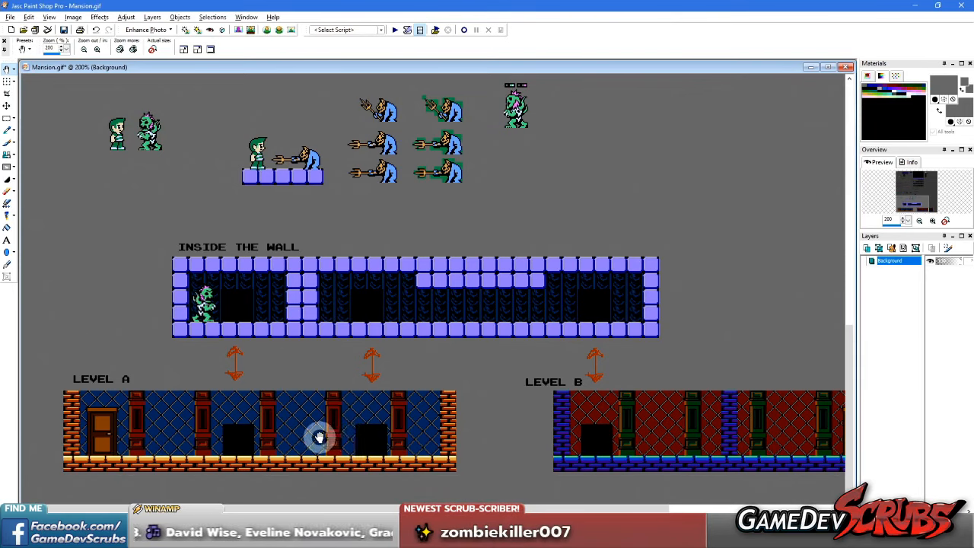
{"action": "left_click_drag", "start_coordinate": [578, 446], "coordinate": [631, 431]}
{"action": "left_click_drag", "start_coordinate": [451, 433], "coordinate": [500, 432]}
Step: Check the overworld mockup's doors again and return to Level A on the sprite sheet
{"action": "scroll", "coordinate": [289, 406], "scroll_direction": "down", "scroll_amount": 4}
{"action": "left_click", "coordinate": [620, 301]}
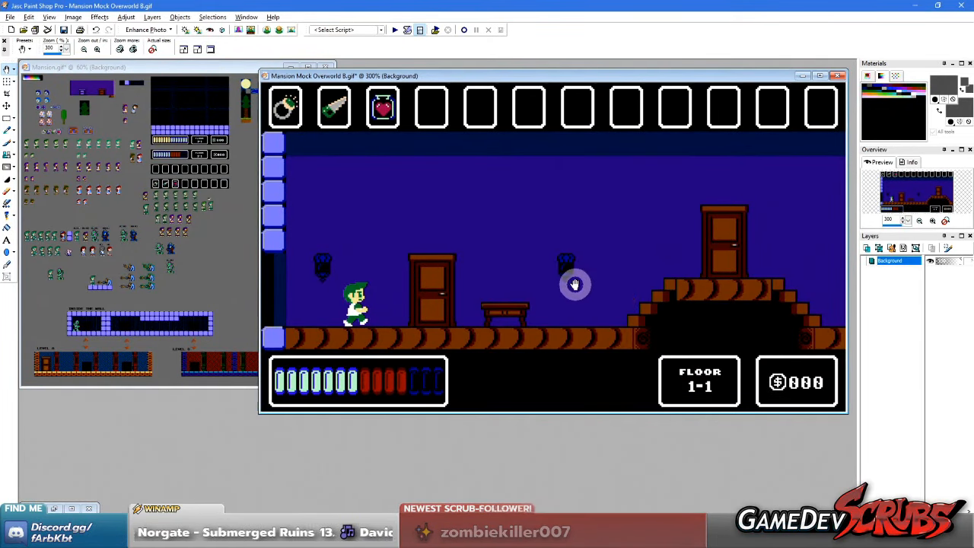
{"action": "left_click", "coordinate": [152, 287]}
{"action": "scroll", "coordinate": [206, 320], "scroll_direction": "up", "scroll_amount": 4}
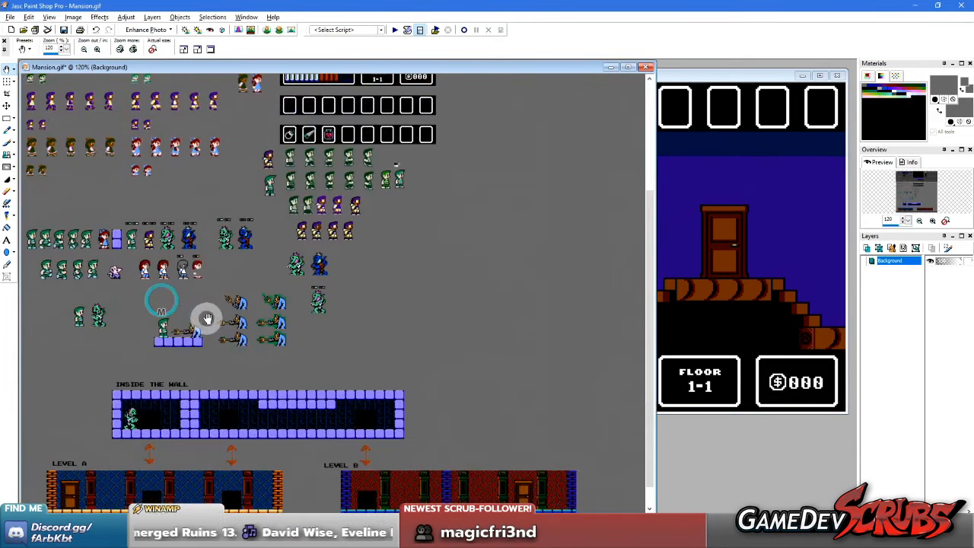
{"action": "scroll", "coordinate": [260, 430], "scroll_direction": "up", "scroll_amount": 2}
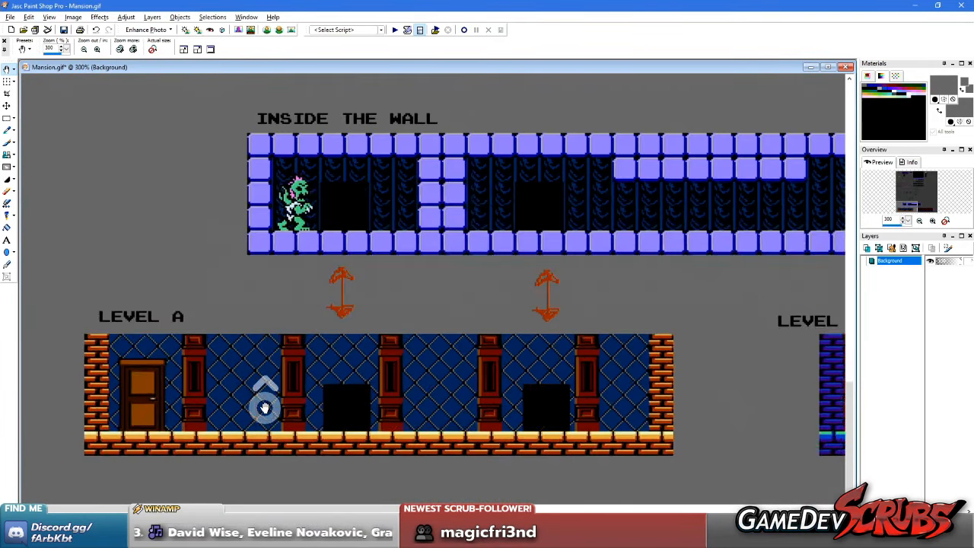
{"action": "left_click", "coordinate": [261, 401]}
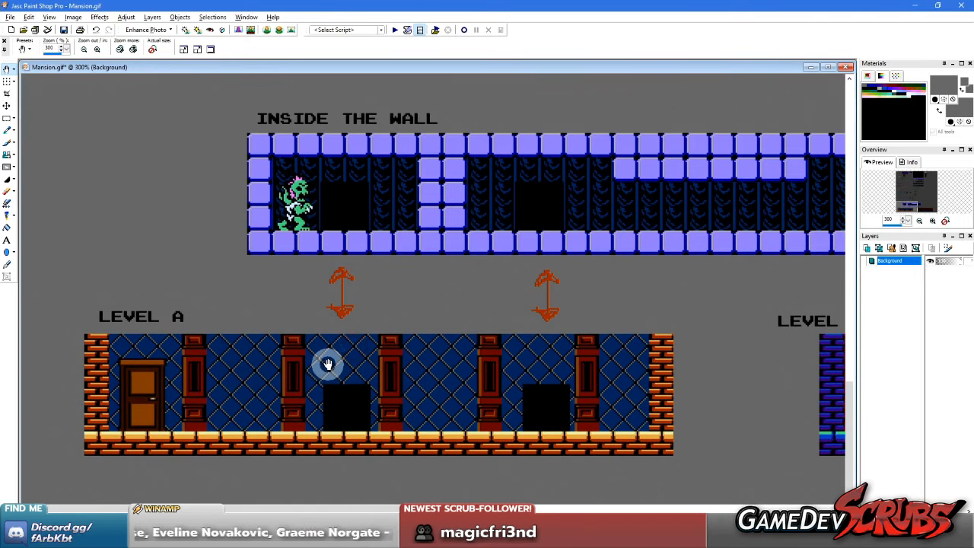
Step: Examine the walled-off monster section of the corridor and Level B's route from its black opening to its wooden door
{"action": "scroll", "coordinate": [335, 364], "scroll_direction": "down", "scroll_amount": 2}
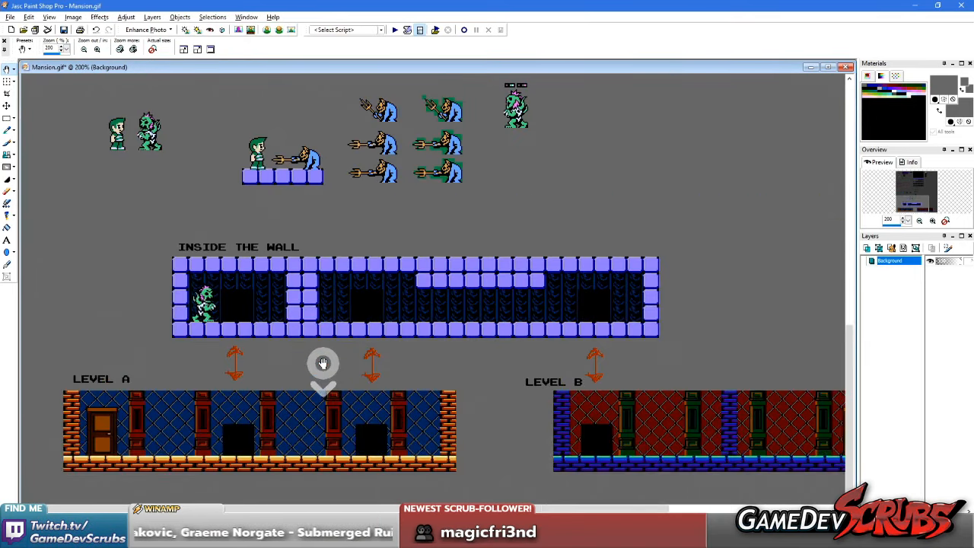
{"action": "scroll", "coordinate": [288, 392], "scroll_direction": "up", "scroll_amount": 1}
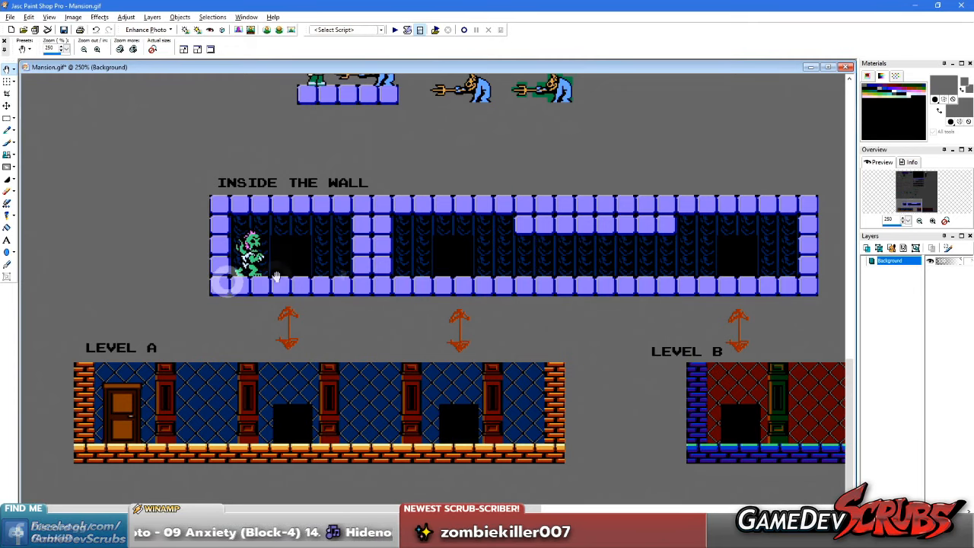
{"action": "scroll", "coordinate": [363, 315], "scroll_direction": "down", "scroll_amount": 2}
{"action": "scroll", "coordinate": [298, 317], "scroll_direction": "up", "scroll_amount": 2}
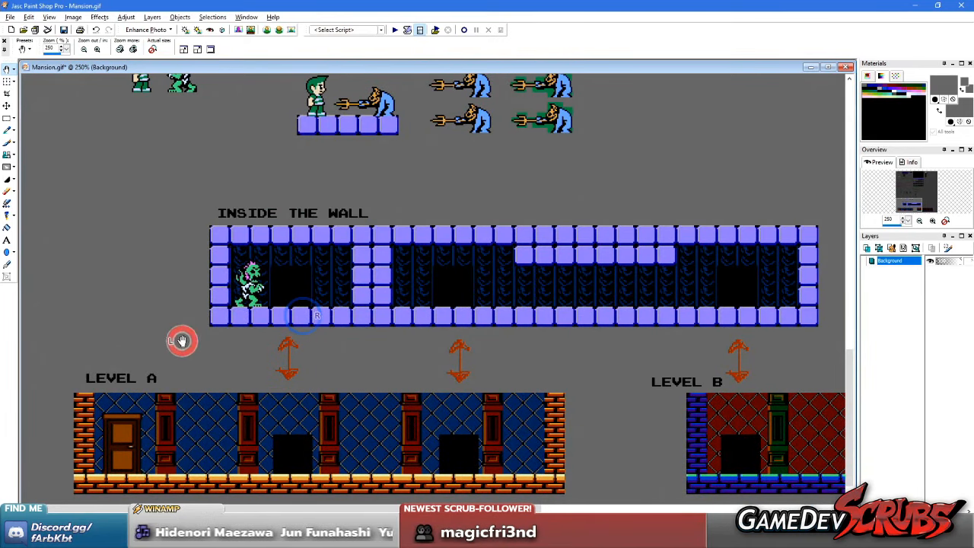
{"action": "scroll", "coordinate": [384, 233], "scroll_direction": "down", "scroll_amount": 2}
{"action": "left_click_drag", "start_coordinate": [599, 403], "coordinate": [428, 401]}
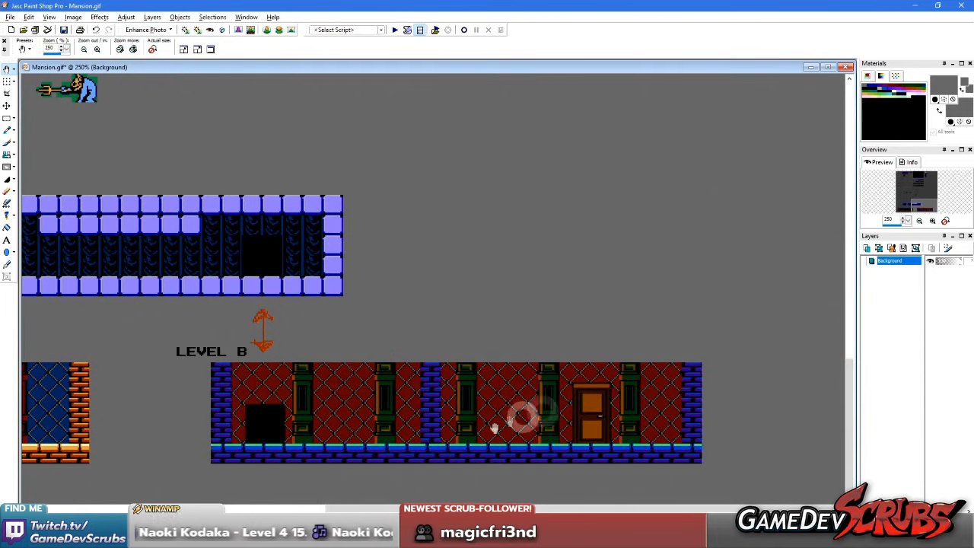
{"action": "left_click_drag", "start_coordinate": [127, 386], "coordinate": [431, 337]}
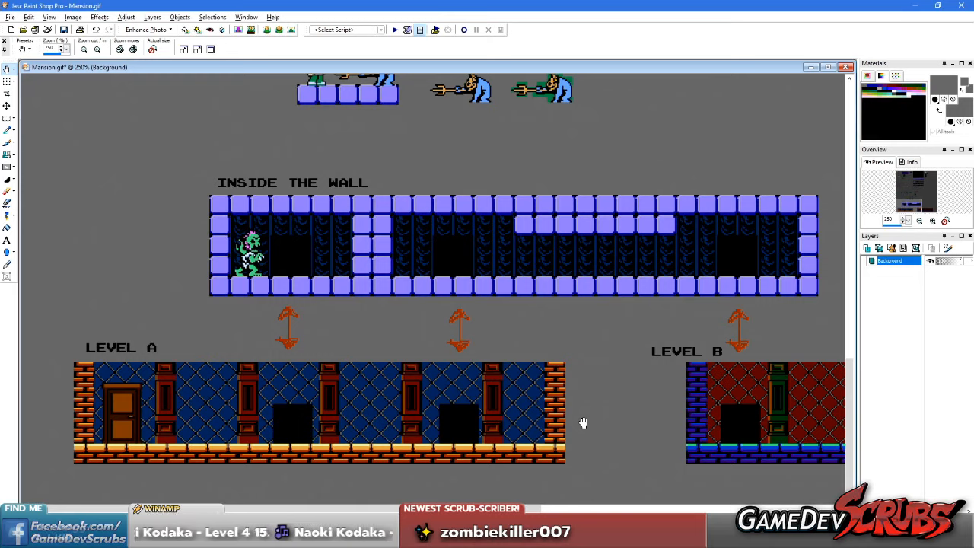
Step: Retrace the route between Level B's wooden door and Level A through the Inside the Wall corridor
{"action": "left_click_drag", "start_coordinate": [663, 451], "coordinate": [339, 314]}
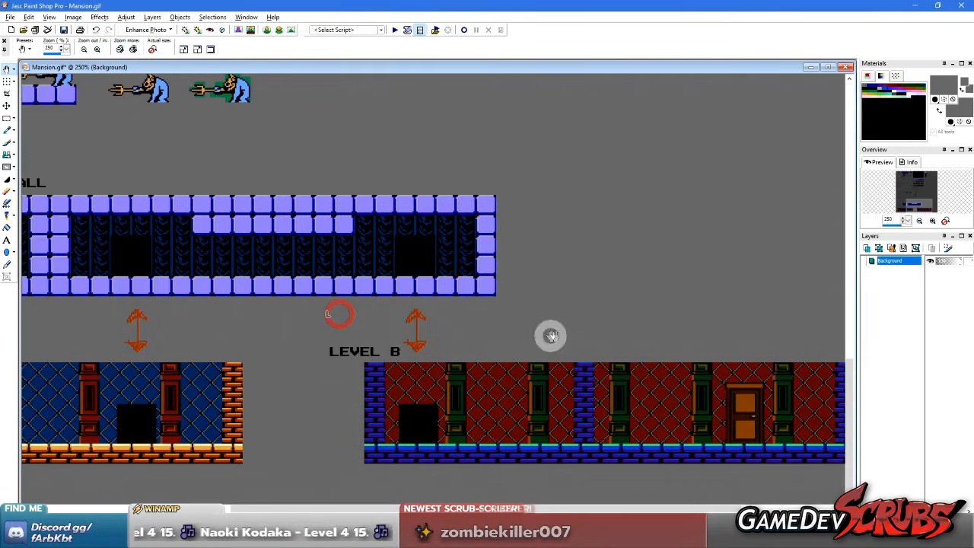
{"action": "left_click_drag", "start_coordinate": [664, 394], "coordinate": [519, 371]}
{"action": "left_click_drag", "start_coordinate": [193, 373], "coordinate": [508, 348]}
{"action": "left_click_drag", "start_coordinate": [361, 385], "coordinate": [589, 281]}
{"action": "left_click_drag", "start_coordinate": [425, 329], "coordinate": [616, 226]}
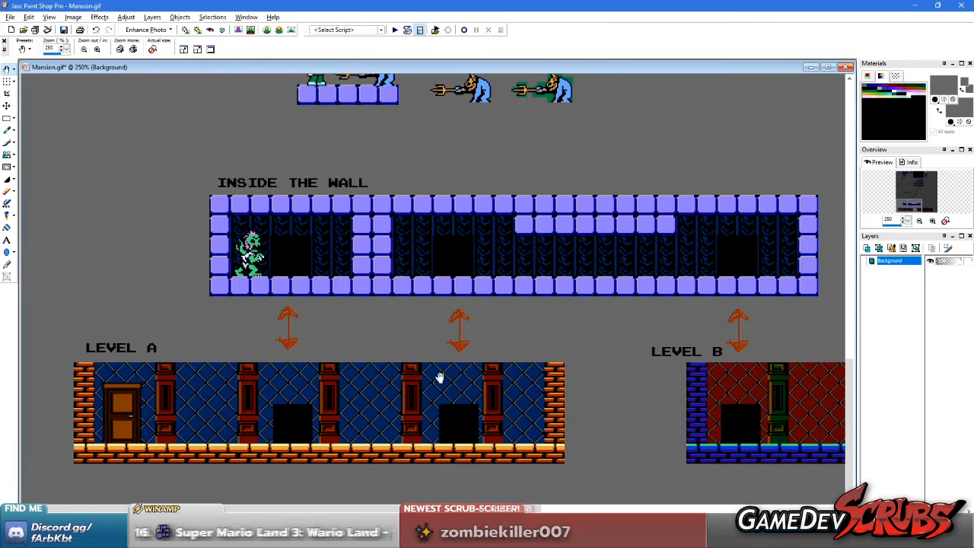
Step: Review the link to Level B once more and examine the two arrows joining Level A's openings to the corridor
{"action": "scroll", "coordinate": [430, 396], "scroll_direction": "down", "scroll_amount": 1}
{"action": "left_click_drag", "start_coordinate": [442, 390], "coordinate": [209, 251]}
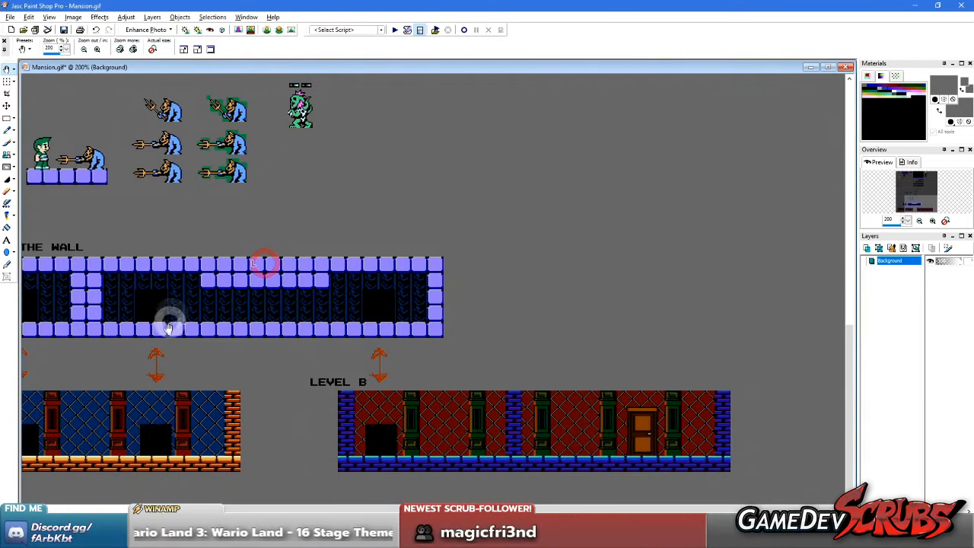
{"action": "left_click_drag", "start_coordinate": [169, 328], "coordinate": [439, 236]}
{"action": "left_click_drag", "start_coordinate": [280, 335], "coordinate": [532, 253]}
{"action": "scroll", "coordinate": [301, 394], "scroll_direction": "up", "scroll_amount": 1}
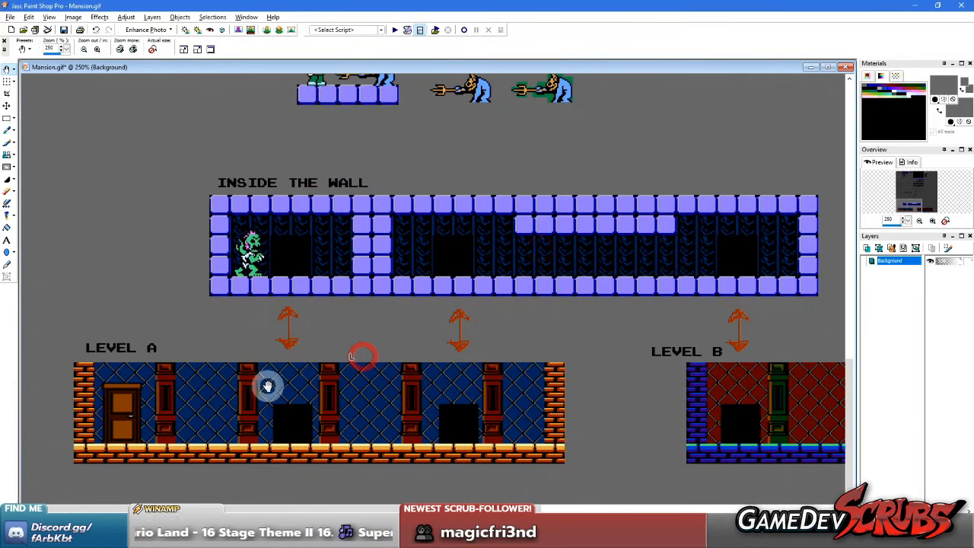
{"action": "scroll", "coordinate": [285, 385], "scroll_direction": "up", "scroll_amount": 1}
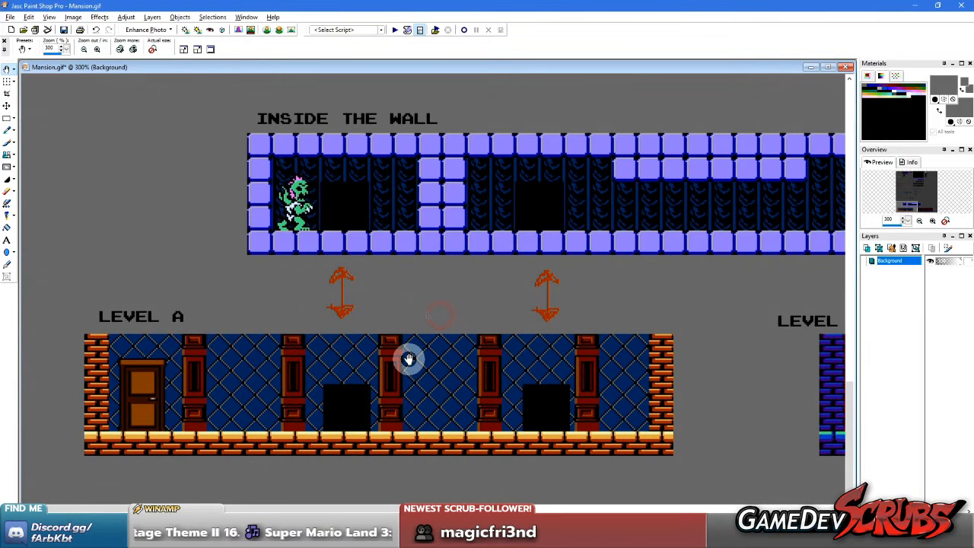
{"action": "mouse_move", "coordinate": [411, 358]}
{"action": "left_mouse_down"}
{"action": "mouse_move", "coordinate": [426, 301]}
{"action": "mouse_move", "coordinate": [483, 267]}
{"action": "left_mouse_up"}
{"action": "left_click_drag", "start_coordinate": [411, 312], "coordinate": [455, 290]}
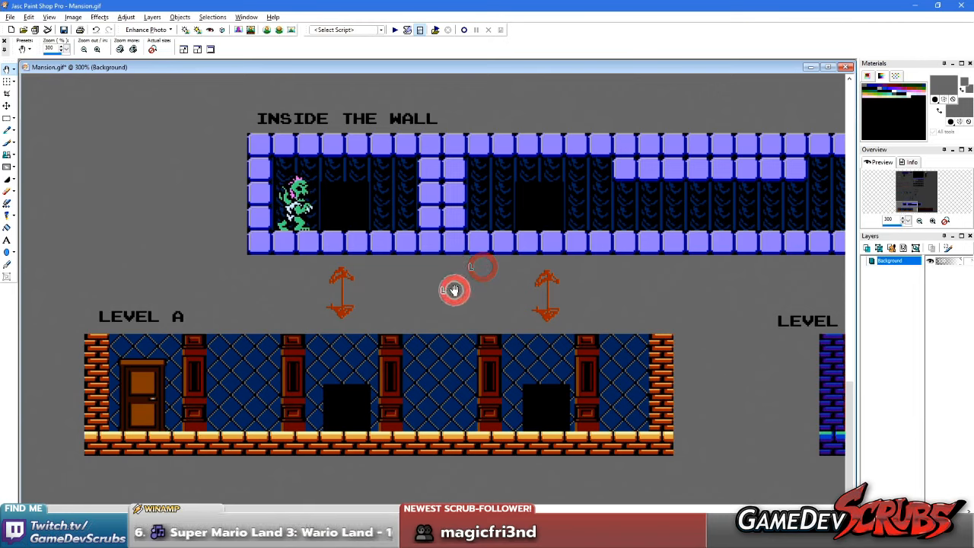
{"action": "left_click", "coordinate": [434, 309]}
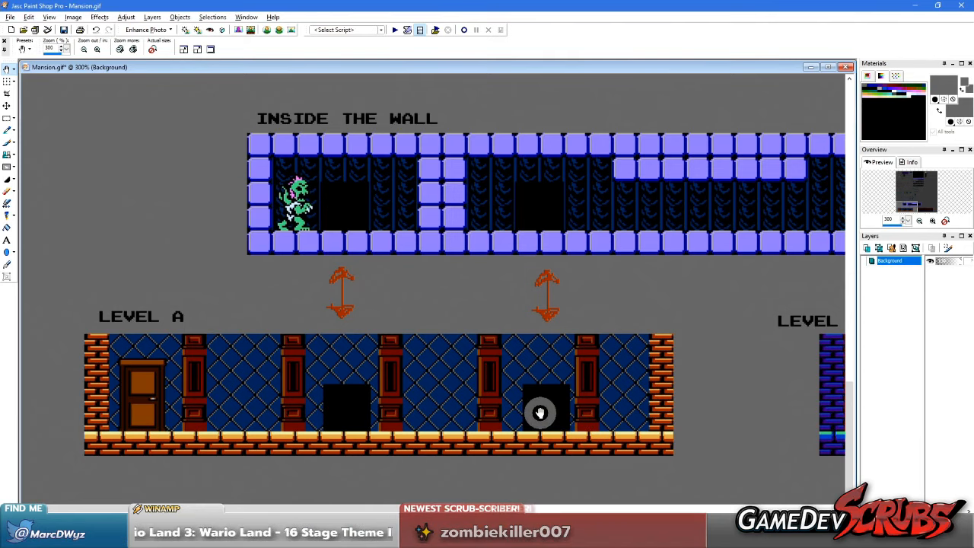
Step: Fit the whole Mansion sprite sheet and the complete overworld mockup in view side by side for comparison
{"action": "scroll", "coordinate": [439, 376], "scroll_direction": "down", "scroll_amount": 5}
{"action": "scroll", "coordinate": [209, 300], "scroll_direction": "up", "scroll_amount": 4}
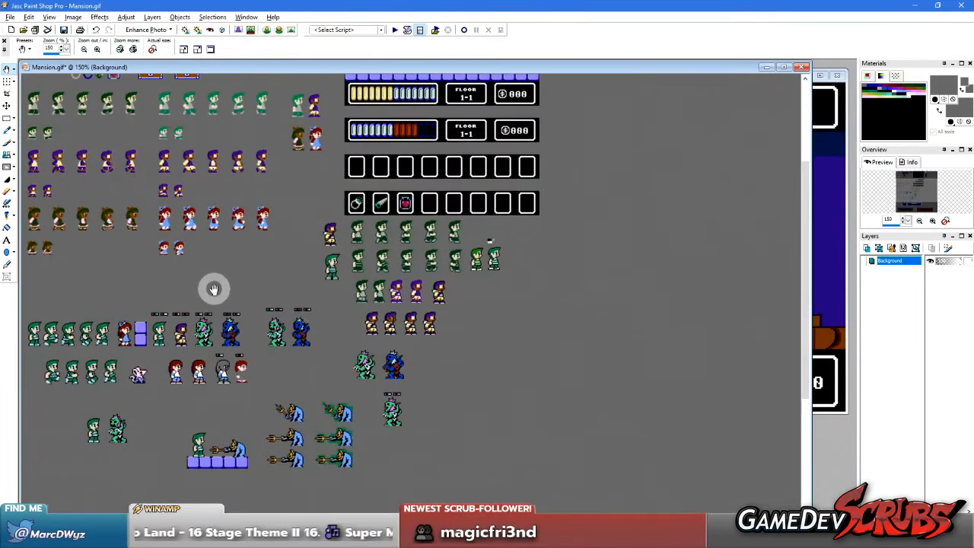
{"action": "scroll", "coordinate": [211, 373], "scroll_direction": "down", "scroll_amount": 3}
{"action": "left_click", "coordinate": [594, 309]}
{"action": "left_click", "coordinate": [202, 279]}
{"action": "scroll", "coordinate": [190, 271], "scroll_direction": "down", "scroll_amount": 2}
{"action": "left_click", "coordinate": [380, 256]}
{"action": "scroll", "coordinate": [365, 247], "scroll_direction": "down", "scroll_amount": 4}
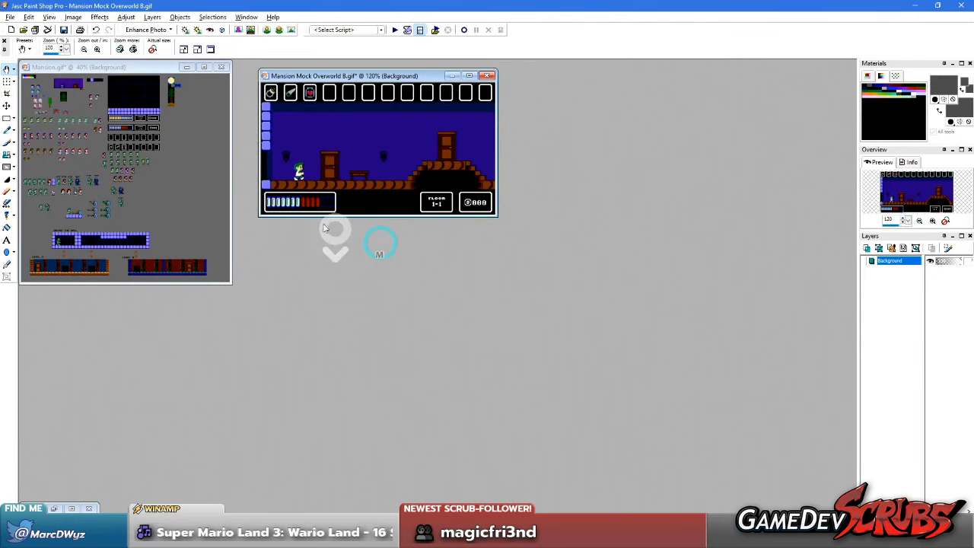
Step: Open the Rawhead & Bloody Bones Idea #3 sketch from the Designs folder and examine the half skeleton, half blood blob drawing
{"action": "key", "text": "ctrl+b"}
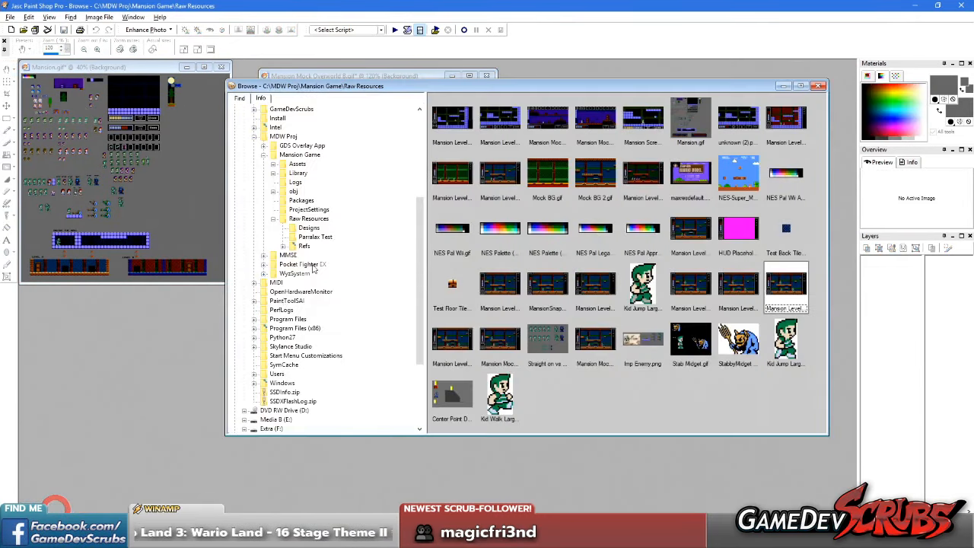
{"action": "left_click", "coordinate": [308, 229]}
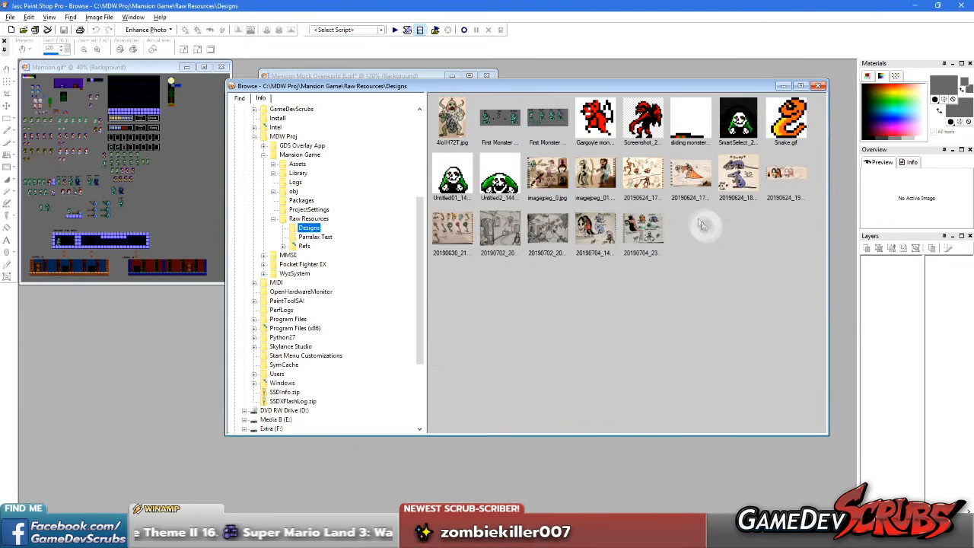
{"action": "double_click", "coordinate": [690, 176]}
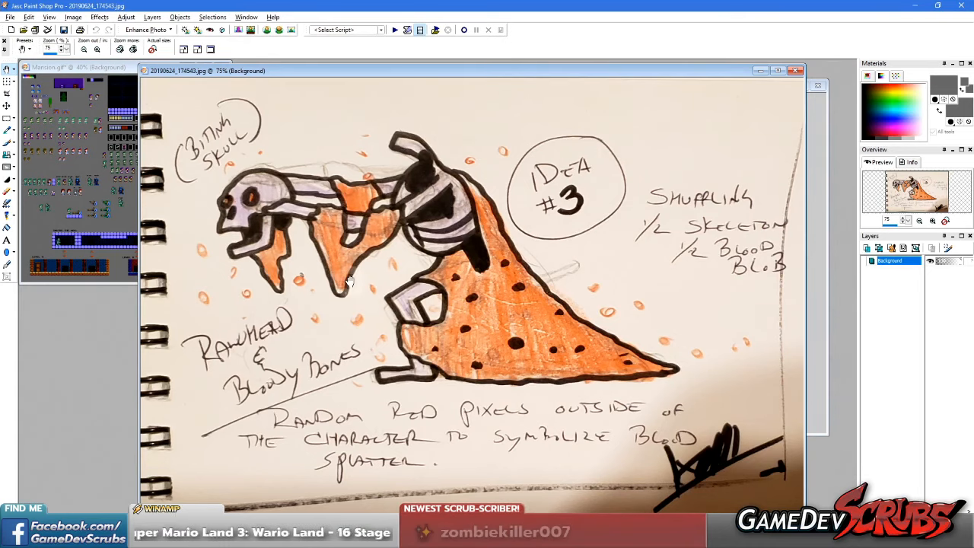
{"action": "scroll", "coordinate": [345, 280], "scroll_direction": "down", "scroll_amount": 2}
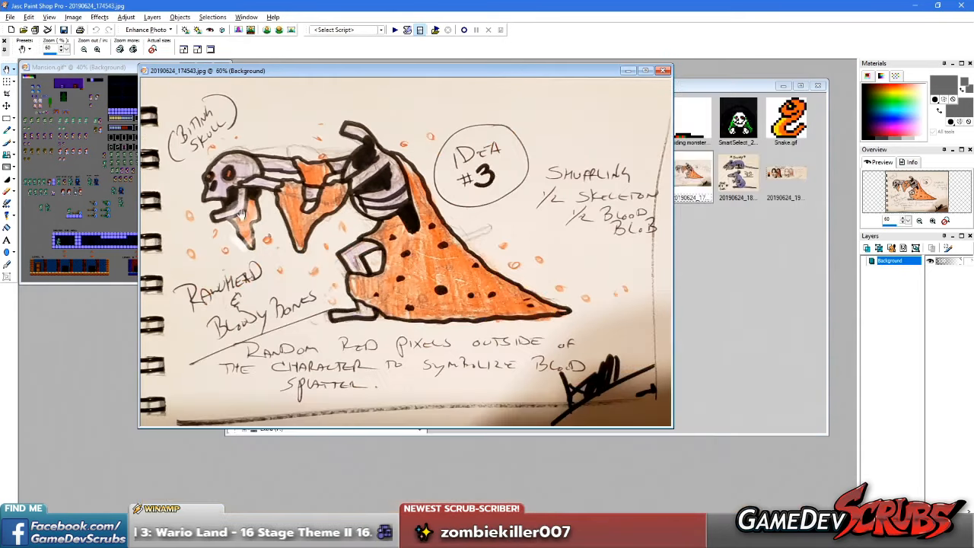
{"action": "scroll", "coordinate": [281, 207], "scroll_direction": "down", "scroll_amount": 1}
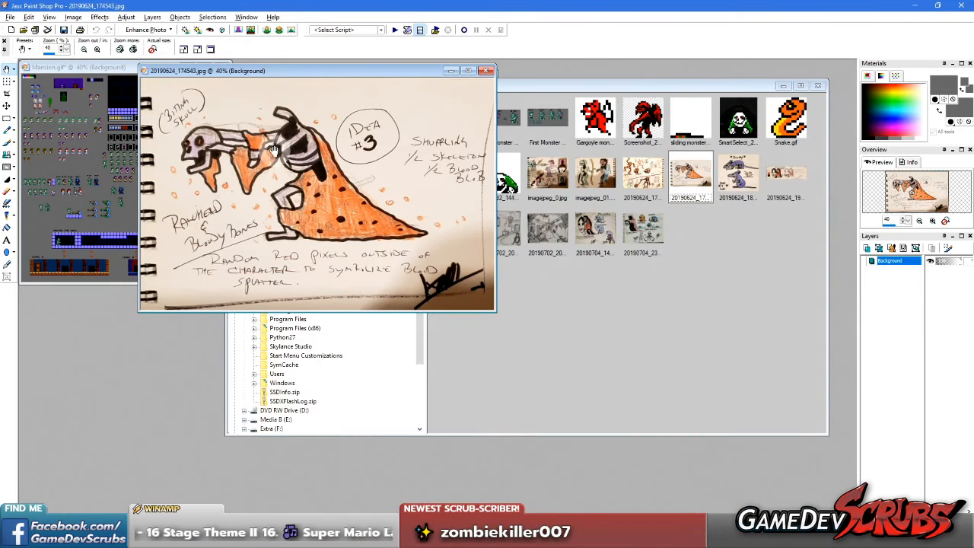
{"action": "scroll", "coordinate": [259, 169], "scroll_direction": "up", "scroll_amount": 4}
{"action": "scroll", "coordinate": [255, 171], "scroll_direction": "down", "scroll_amount": 3}
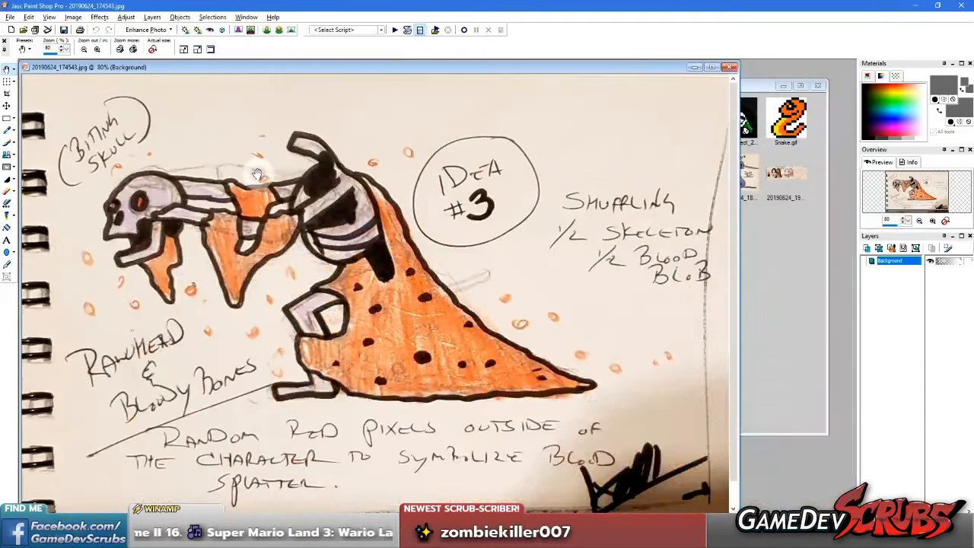
{"action": "scroll", "coordinate": [250, 175], "scroll_direction": "up", "scroll_amount": 1}
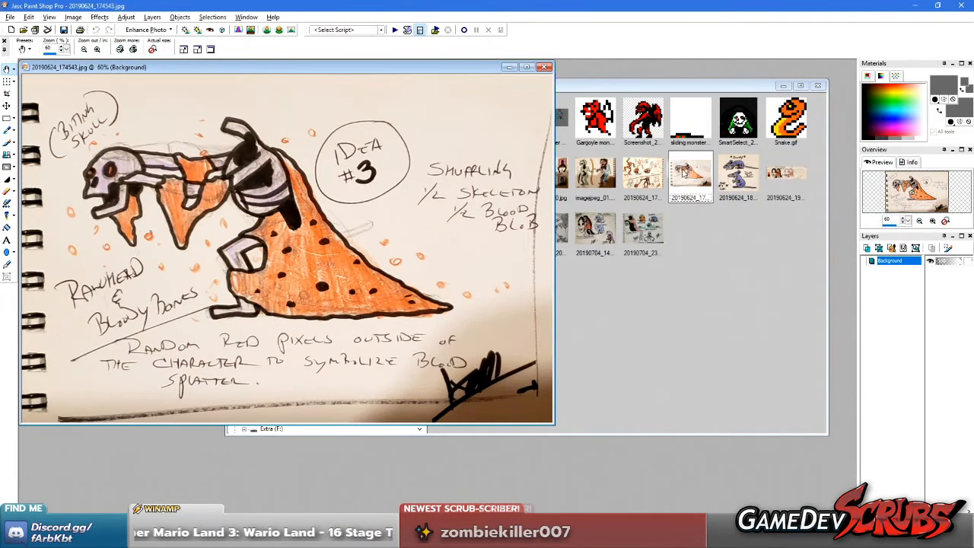
Step: Open the sketch page with Ideas #1 and #2, compare it with the Idea #3 drawing, and close Idea #3
{"action": "left_click", "coordinate": [644, 175]}
{"action": "double_click", "coordinate": [644, 175]}
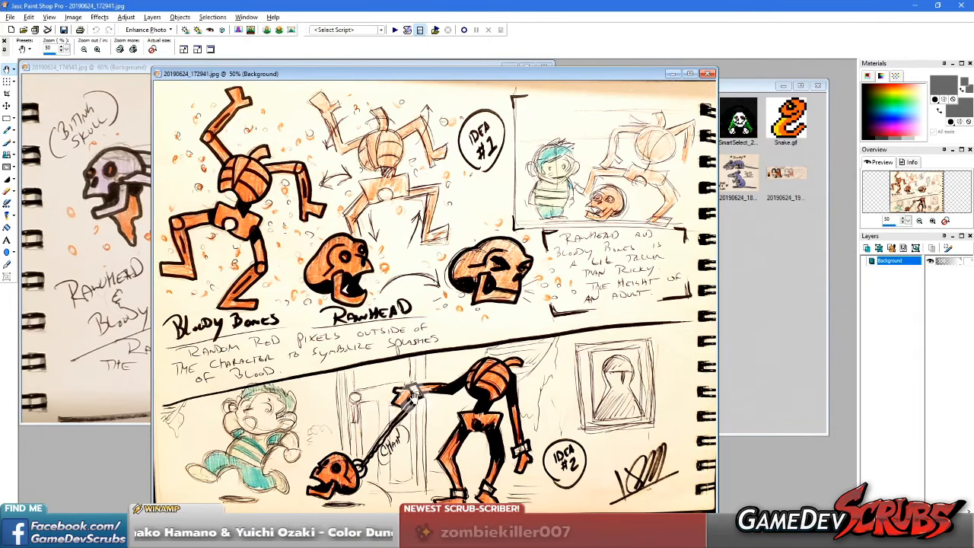
{"action": "left_click", "coordinate": [138, 287]}
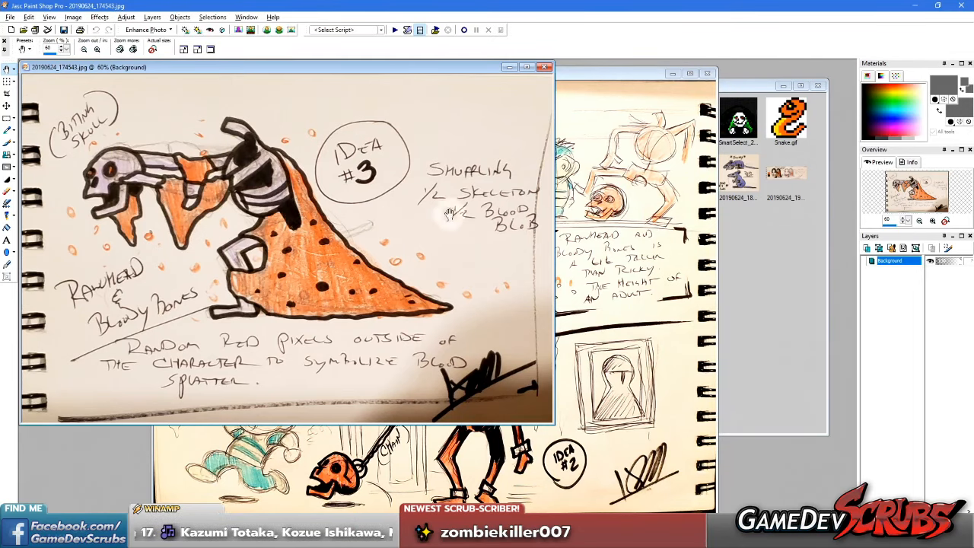
{"action": "left_click", "coordinate": [539, 68]}
Step: Examine the running boy and the chained skull in the Idea #2 scene up close
{"action": "left_click", "coordinate": [564, 177]}
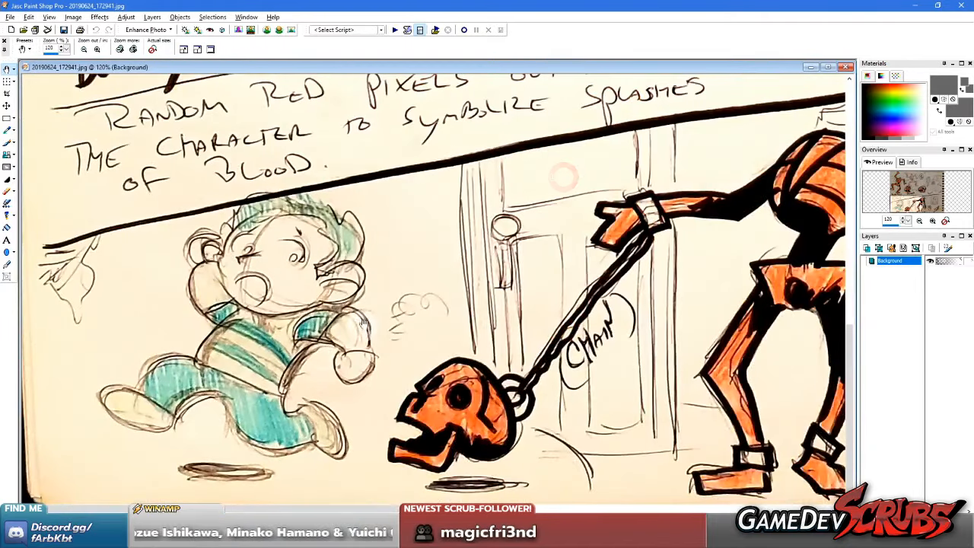
{"action": "right_click", "coordinate": [318, 315]}
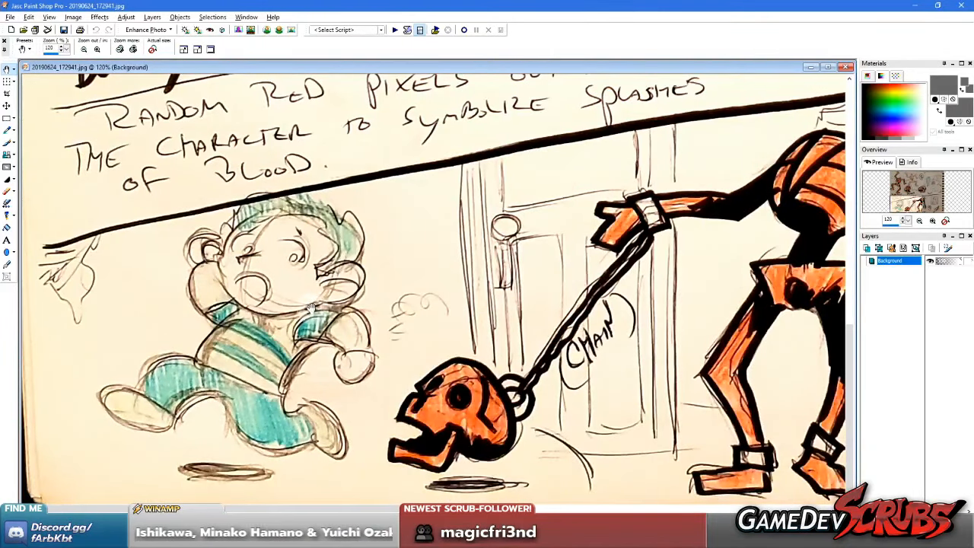
{"action": "right_click", "coordinate": [308, 319]}
{"action": "right_click", "coordinate": [293, 327]}
{"action": "right_click", "coordinate": [291, 306]}
{"action": "left_click", "coordinate": [292, 306]}
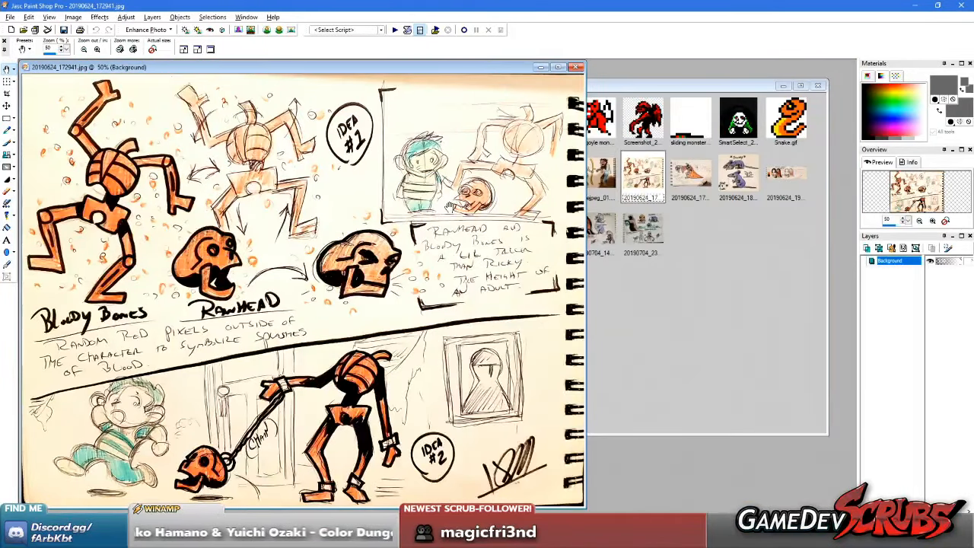
Step: Inspect the Idea #1 scene and Idea #2's chain in detail, and close the sketch page
{"action": "left_click", "coordinate": [457, 296]}
{"action": "left_click", "coordinate": [618, 282]}
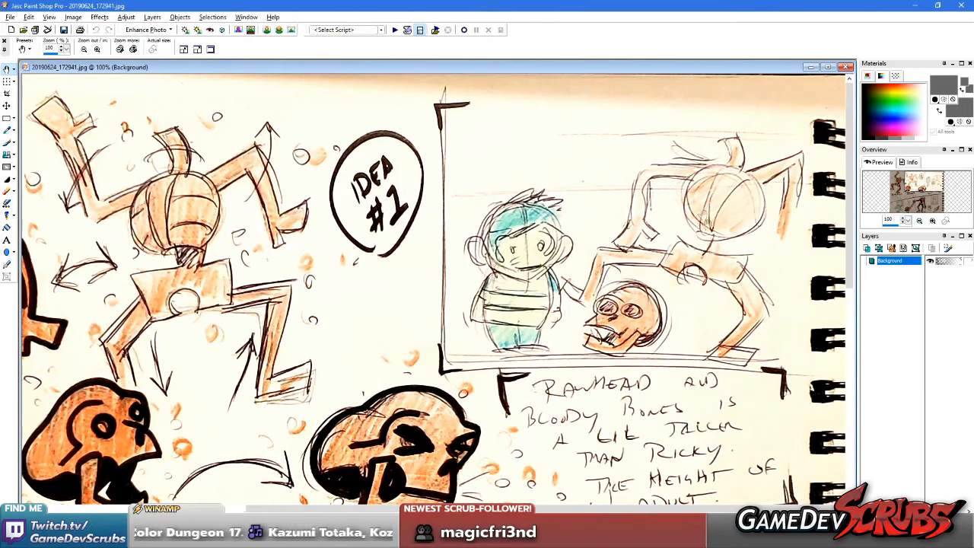
{"action": "right_click", "coordinate": [608, 260]}
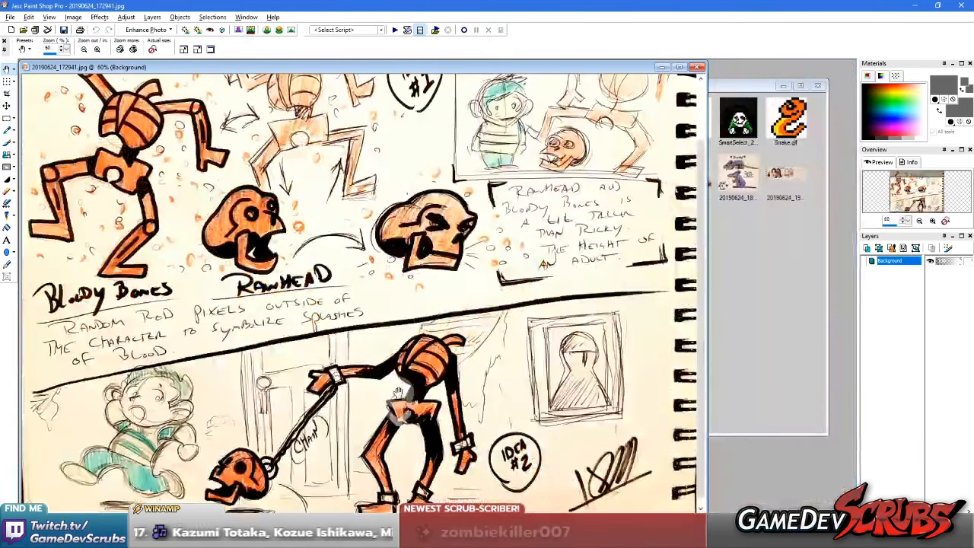
{"action": "left_click", "coordinate": [324, 387]}
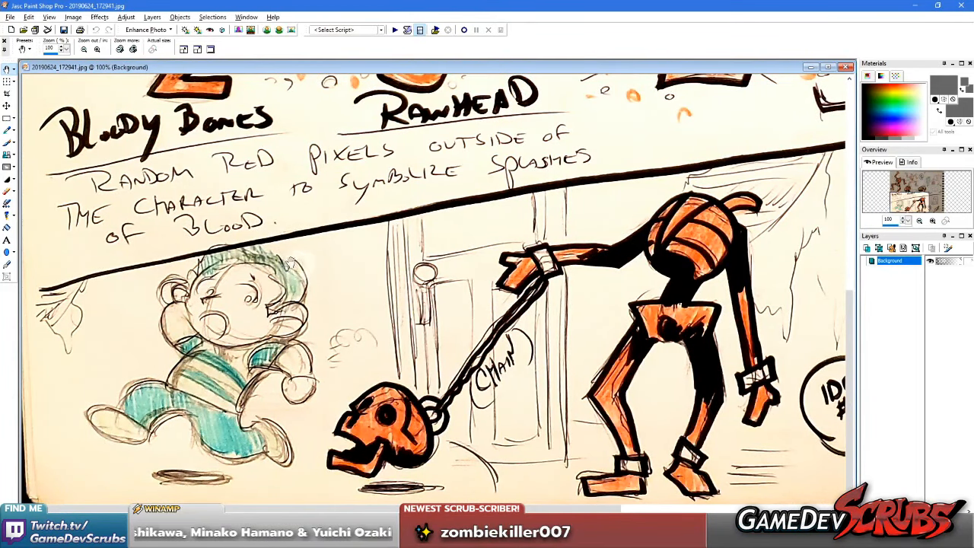
{"action": "scroll", "coordinate": [225, 330], "scroll_direction": "down", "scroll_amount": 1}
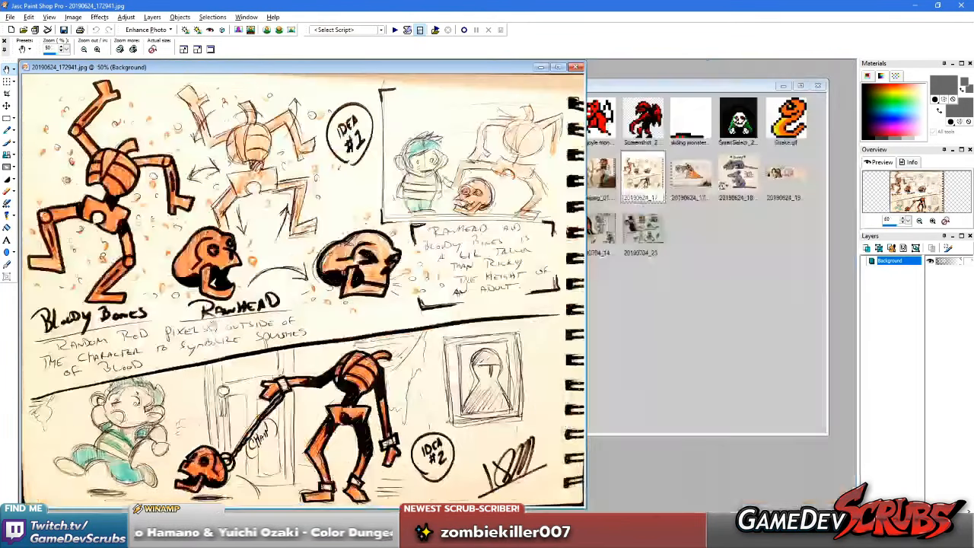
{"action": "left_click", "coordinate": [572, 67]}
Step: View the Dead Rat sketch with its Scurry and Stop & Look poses, and close it
{"action": "double_click", "coordinate": [732, 183]}
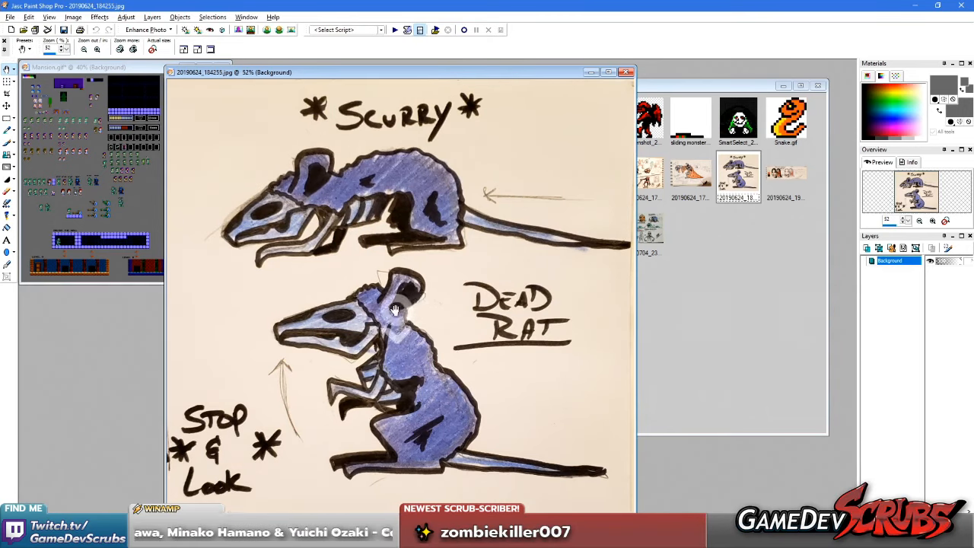
{"action": "scroll", "coordinate": [395, 309], "scroll_direction": "down", "scroll_amount": 2}
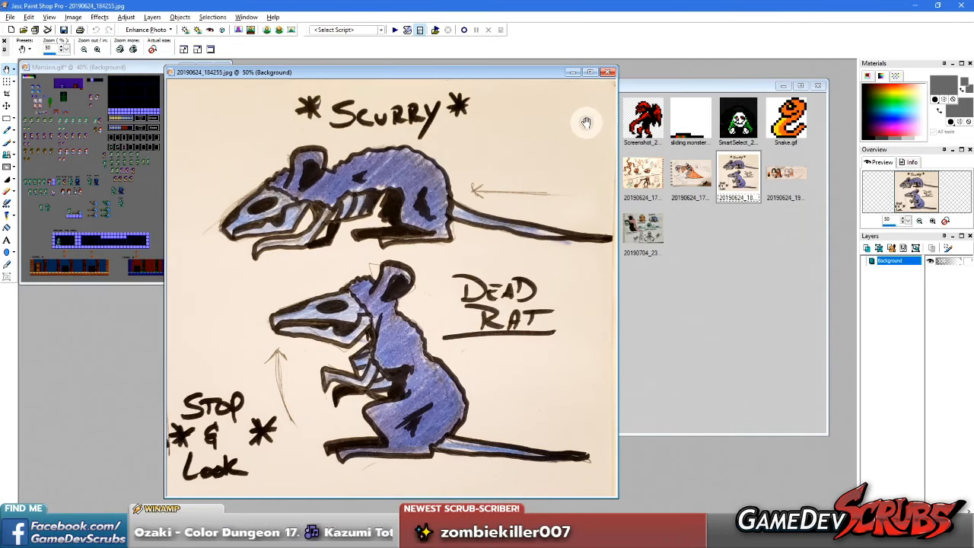
{"action": "left_click", "coordinate": [612, 72]}
Step: Open the Divinity Shield sketch from the Designs folder and examine both drawings of the mask-carrying enemy
{"action": "double_click", "coordinate": [765, 190]}
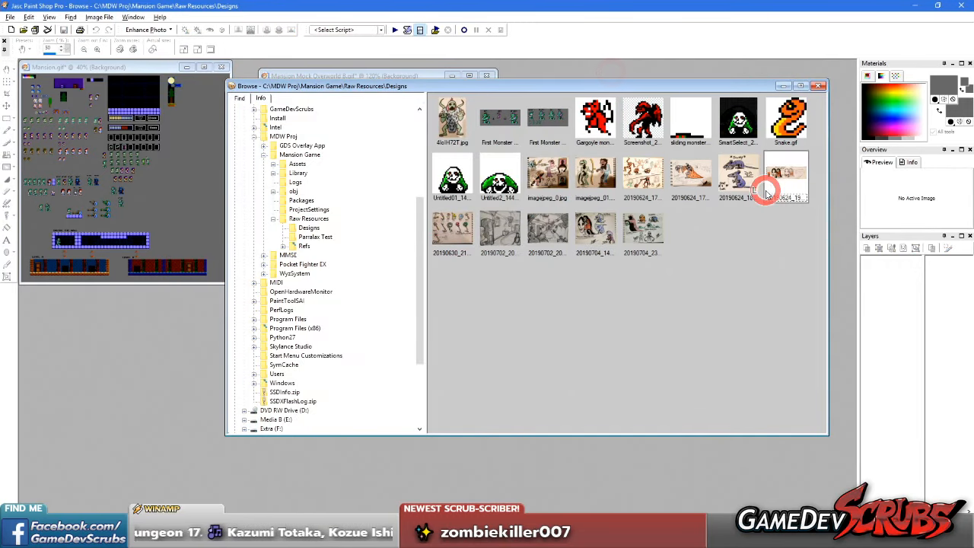
{"action": "scroll", "coordinate": [357, 219], "scroll_direction": "up", "scroll_amount": 1}
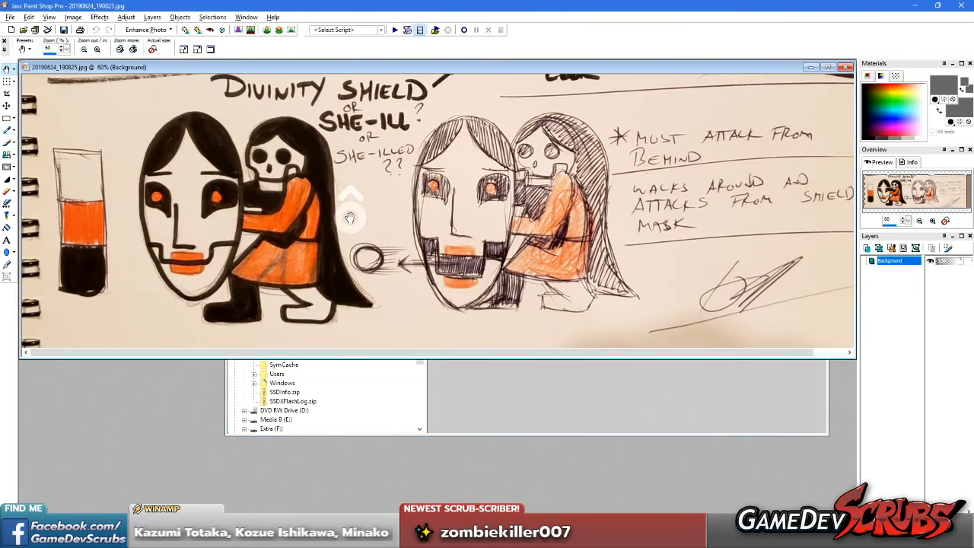
{"action": "scroll", "coordinate": [347, 219], "scroll_direction": "up", "scroll_amount": 1}
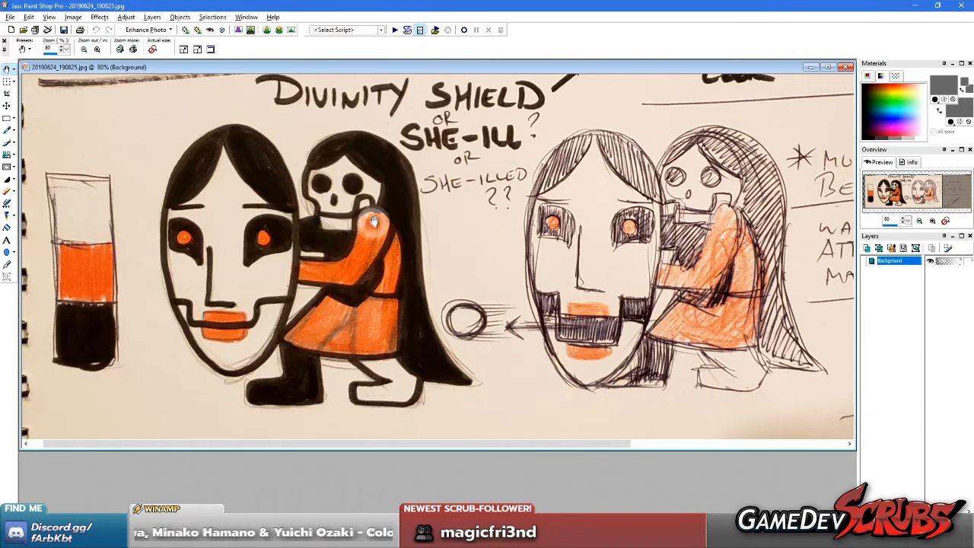
{"action": "left_click_drag", "start_coordinate": [585, 233], "coordinate": [354, 232]}
{"action": "left_click_drag", "start_coordinate": [321, 221], "coordinate": [615, 233]}
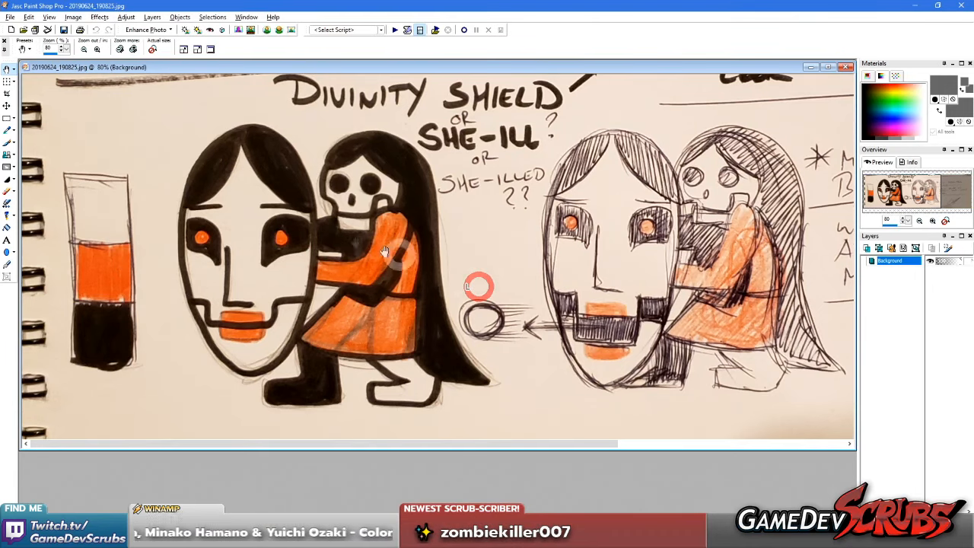
Step: Read the Divinity Shield attack notes, and review the projectile sketch and the three-colour swatch beside the coloured version
{"action": "left_click_drag", "start_coordinate": [571, 228], "coordinate": [416, 228]}
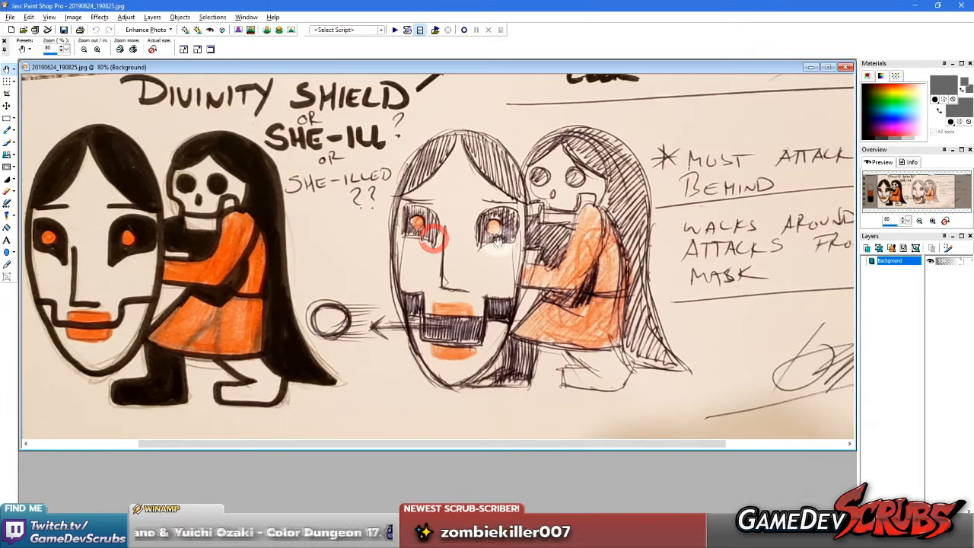
{"action": "left_click_drag", "start_coordinate": [592, 190], "coordinate": [424, 190]}
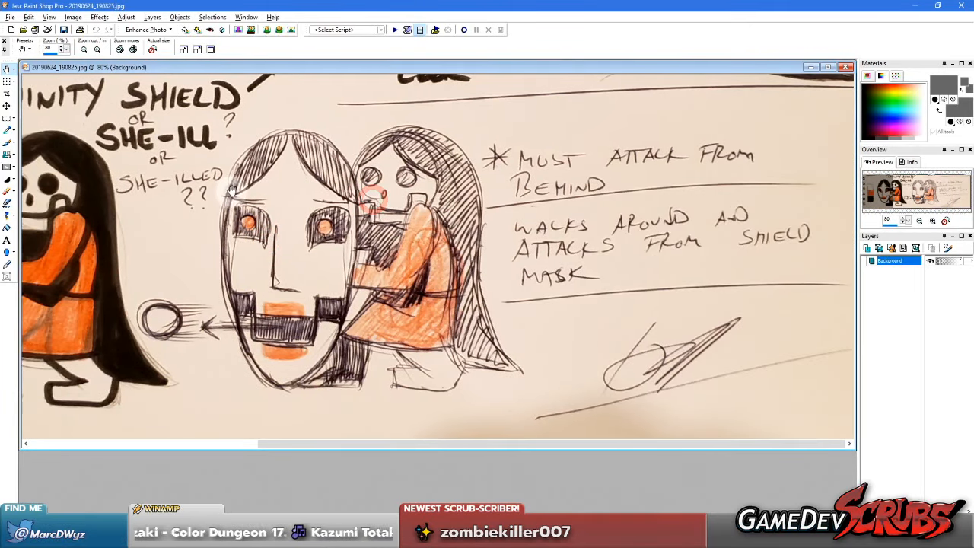
{"action": "left_click_drag", "start_coordinate": [160, 255], "coordinate": [475, 255]}
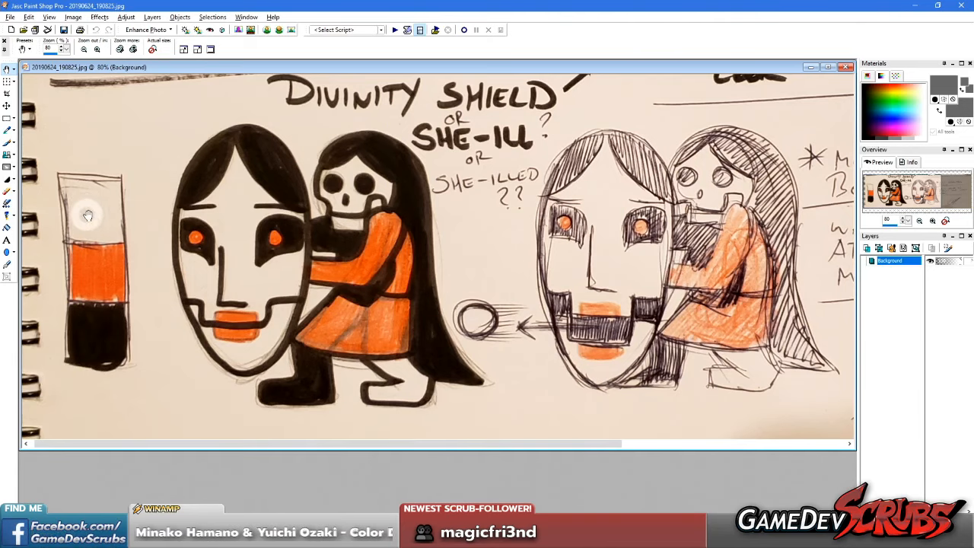
{"action": "left_click_drag", "start_coordinate": [445, 261], "coordinate": [458, 279]}
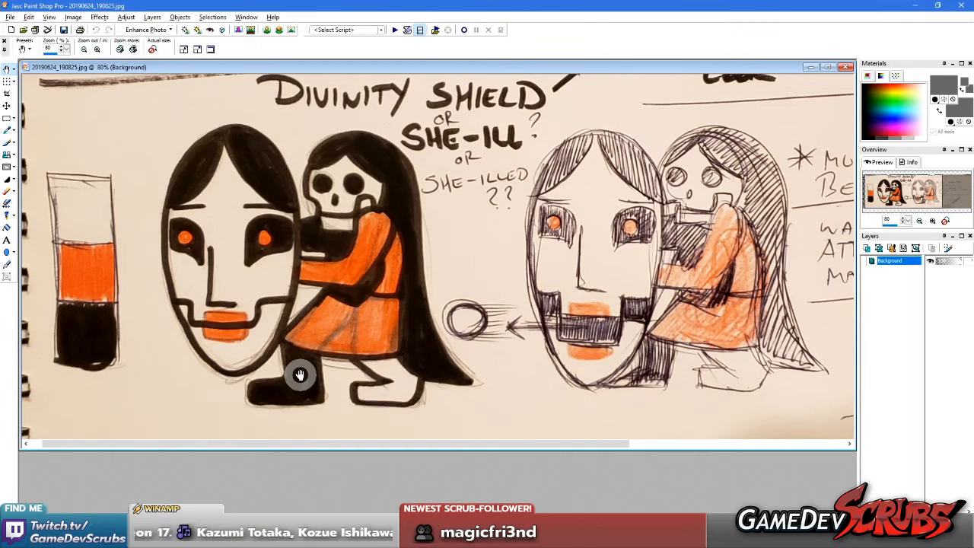
{"action": "scroll", "coordinate": [251, 339], "scroll_direction": "down", "scroll_amount": 2}
Step: Return to the image browser and bring up Mansion.gif from the Raw Resources folder
{"action": "left_click", "coordinate": [227, 319]}
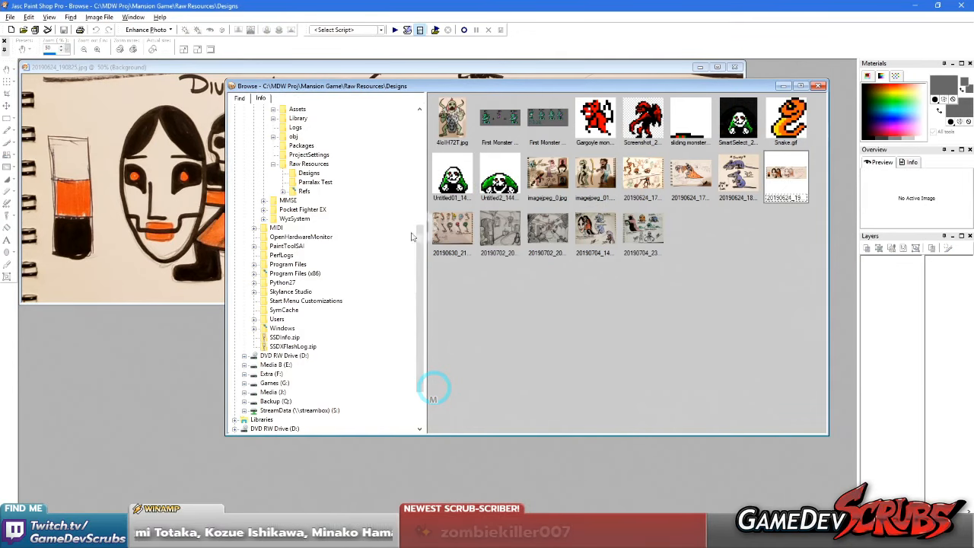
{"action": "scroll", "coordinate": [299, 263], "scroll_direction": "up", "scroll_amount": 2}
{"action": "scroll", "coordinate": [299, 263], "scroll_direction": "up", "scroll_amount": 1}
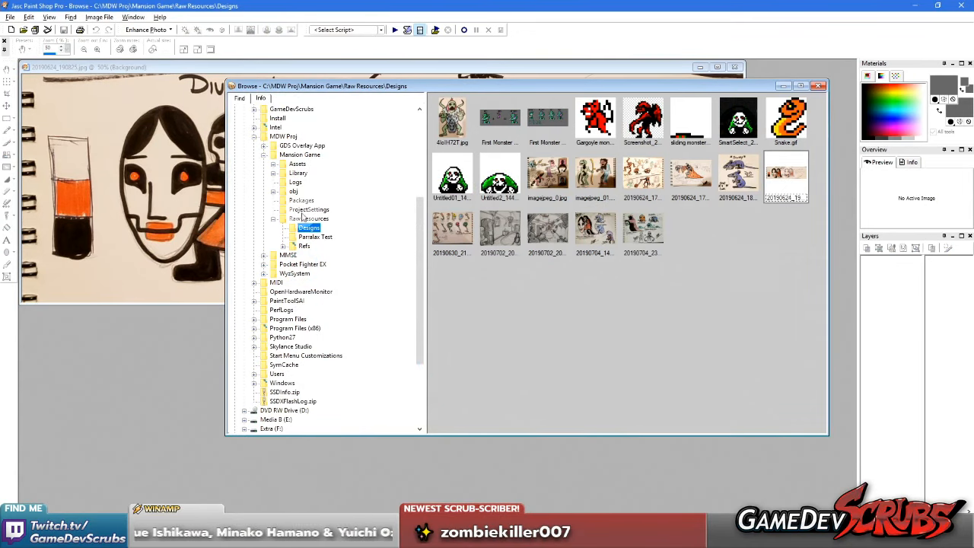
{"action": "left_click", "coordinate": [302, 217]}
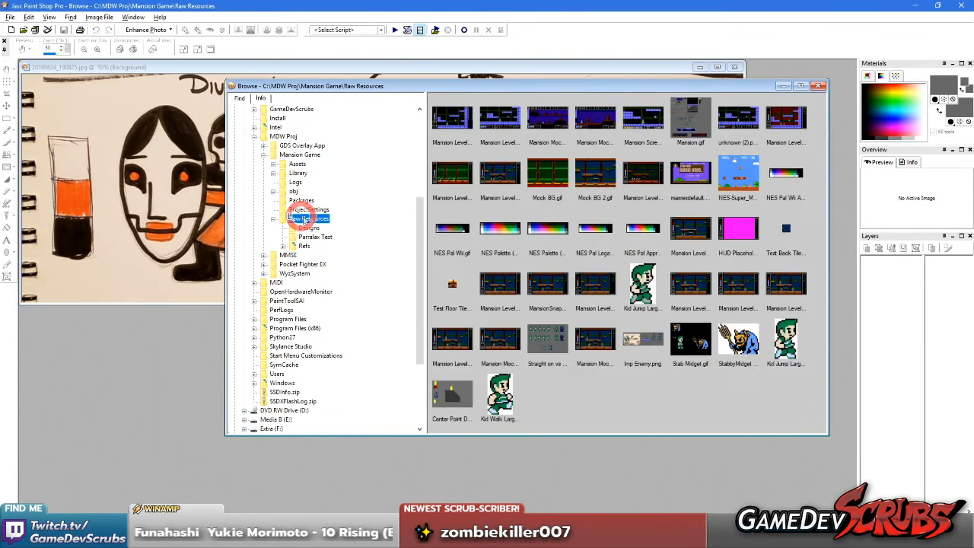
{"action": "double_click", "coordinate": [690, 120]}
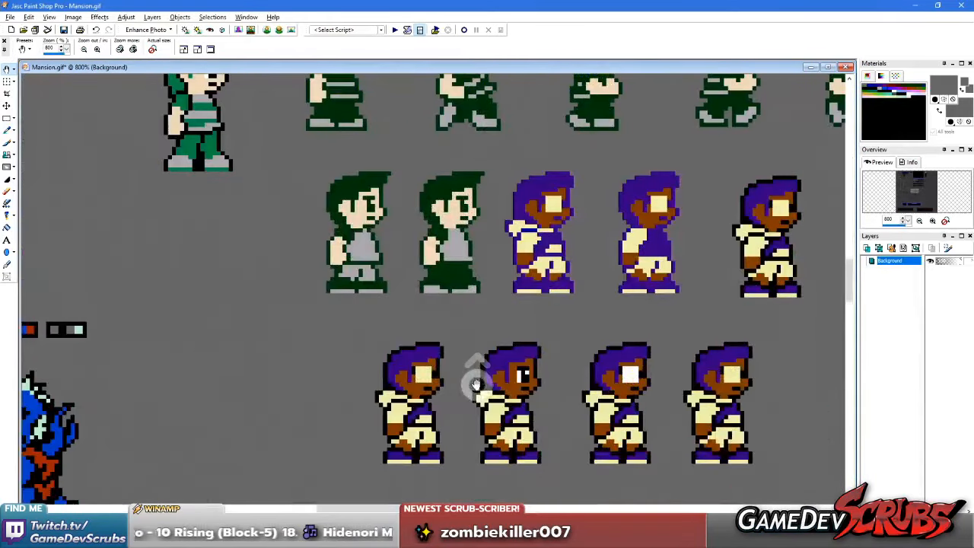
Step: Find the crowned green and blue monster sprites on the Mansion sheet and enlarge them beside the purple-haired character
{"action": "scroll", "coordinate": [463, 357], "scroll_direction": "down", "scroll_amount": 6}
{"action": "scroll", "coordinate": [444, 319], "scroll_direction": "up", "scroll_amount": 4}
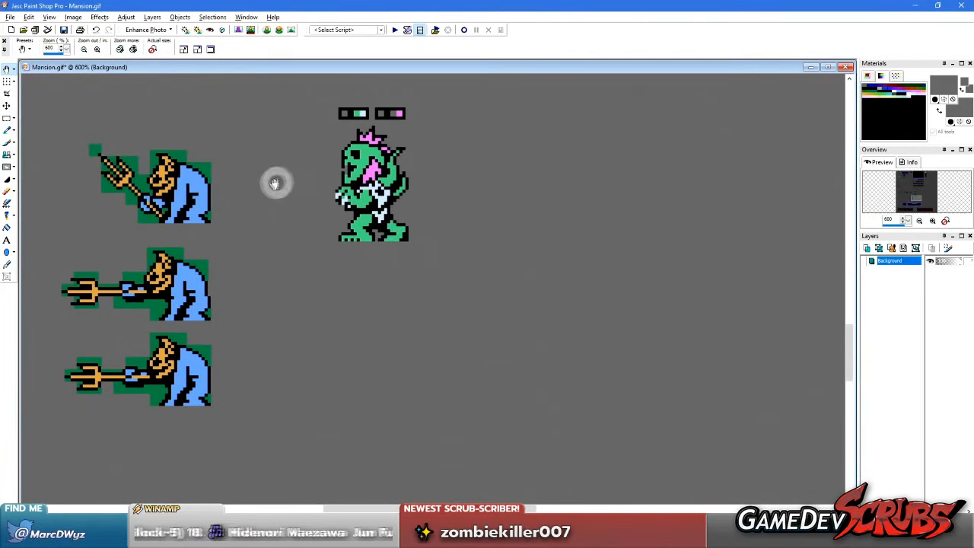
{"action": "scroll", "coordinate": [430, 281], "scroll_direction": "down", "scroll_amount": 3}
{"action": "scroll", "coordinate": [413, 262], "scroll_direction": "up", "scroll_amount": 5}
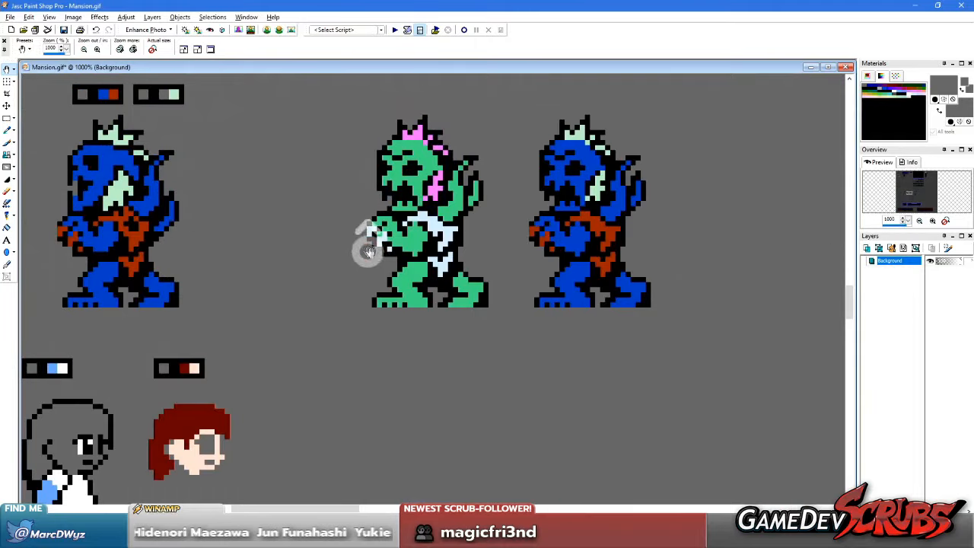
{"action": "left_click_drag", "start_coordinate": [367, 251], "coordinate": [570, 254]}
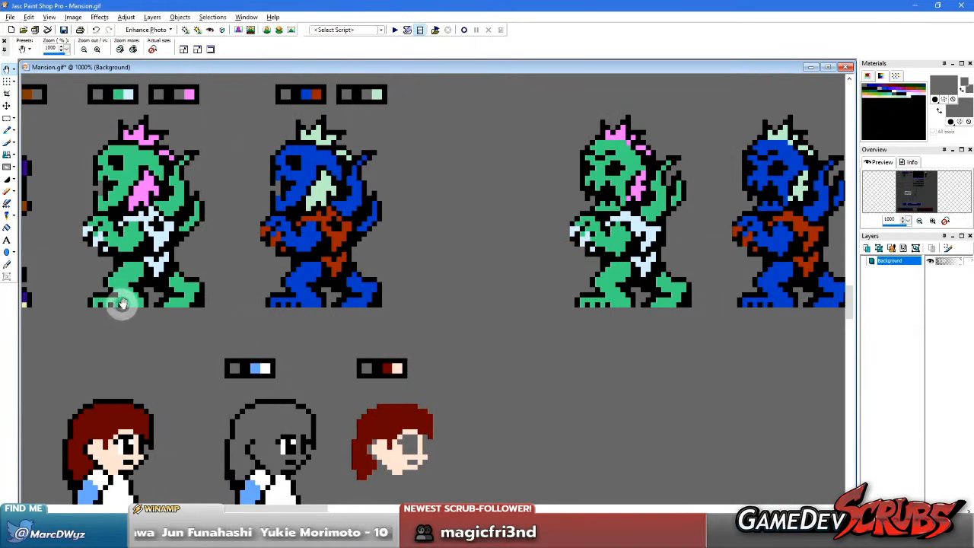
{"action": "scroll", "coordinate": [313, 283], "scroll_direction": "up", "scroll_amount": 2}
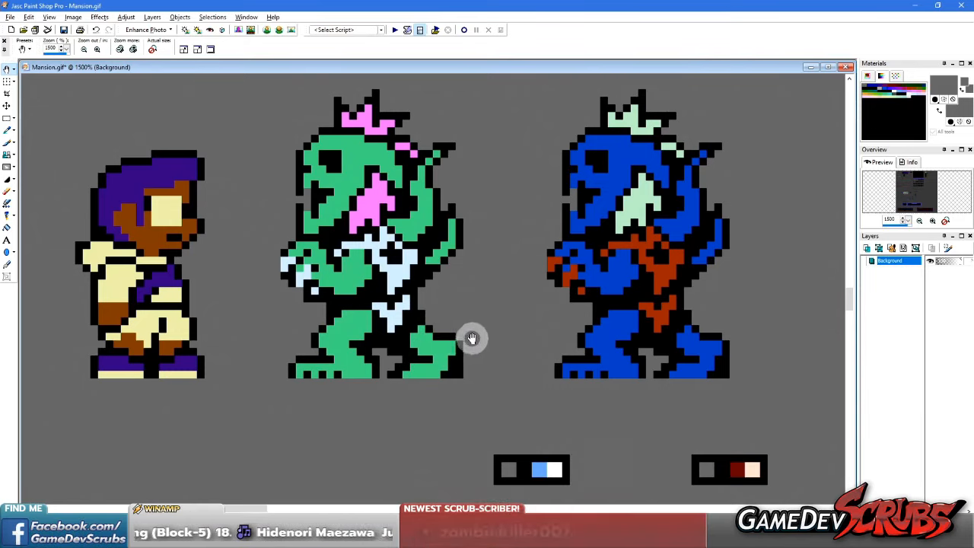
Step: Sample the green monster's body green and outline black, and paint the inner edge of its rear leg black
{"action": "key", "text": "b"}
{"action": "left_click", "coordinate": [440, 346], "text": "ctrl"}
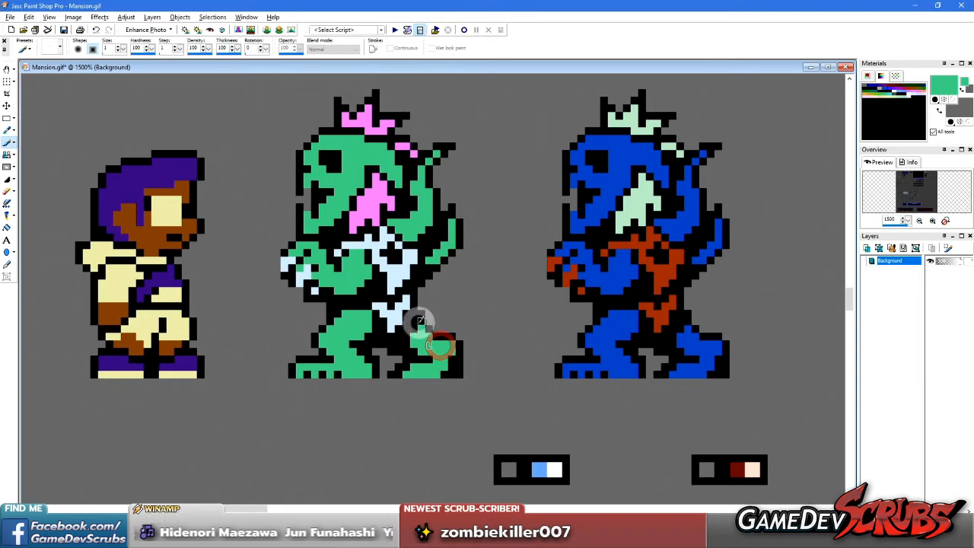
{"action": "right_click", "coordinate": [406, 340], "text": "ctrl"}
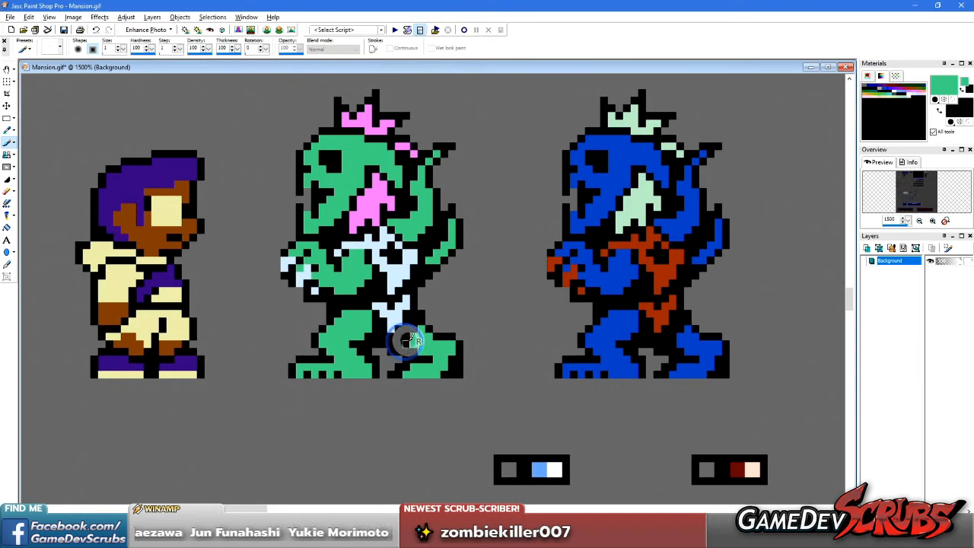
{"action": "mouse_move", "coordinate": [405, 342]}
{"action": "left_mouse_down"}
{"action": "mouse_move", "coordinate": [474, 376]}
{"action": "mouse_move", "coordinate": [456, 365]}
{"action": "mouse_move", "coordinate": [398, 369]}
{"action": "left_mouse_up"}
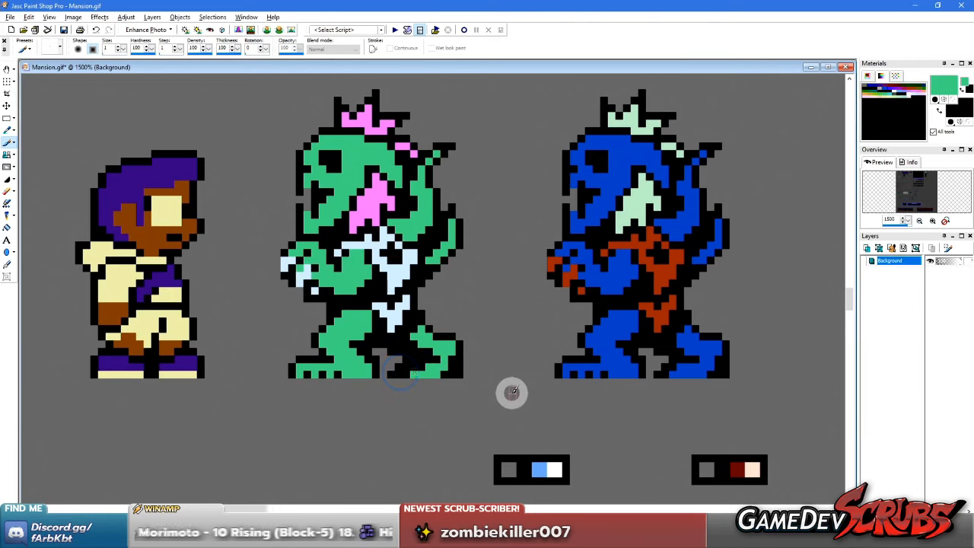
{"action": "scroll", "coordinate": [476, 321], "scroll_direction": "down", "scroll_amount": 4}
{"action": "scroll", "coordinate": [475, 321], "scroll_direction": "down", "scroll_amount": 2}
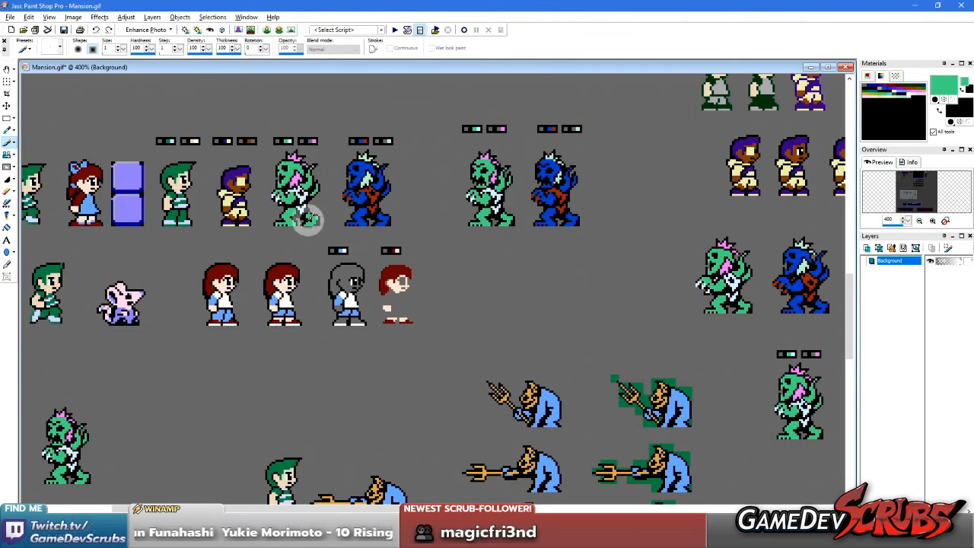
{"action": "scroll", "coordinate": [487, 298], "scroll_direction": "down", "scroll_amount": 1}
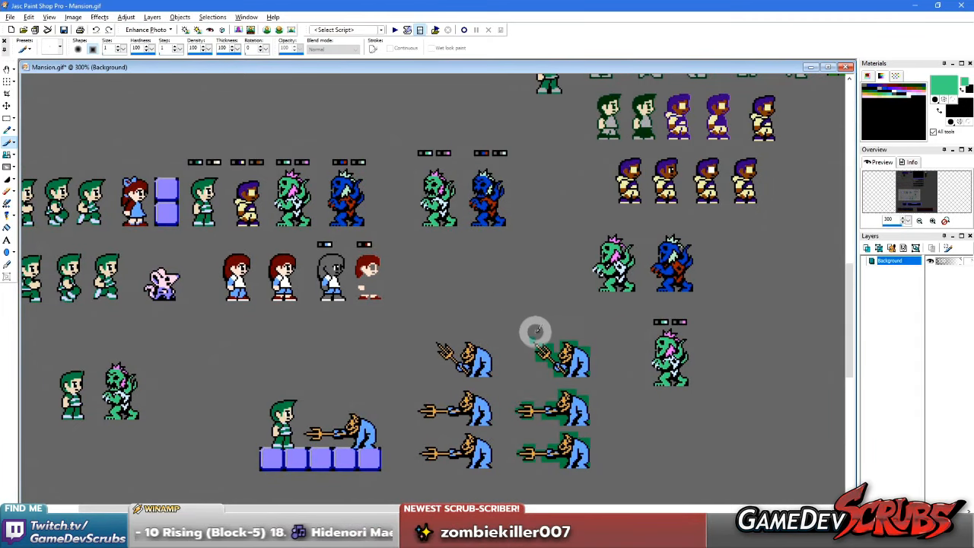
Step: Put the Mansion sheet away, return to the Divinity Shield sketch, and reread its attack notes
{"action": "left_click", "coordinate": [811, 68]}
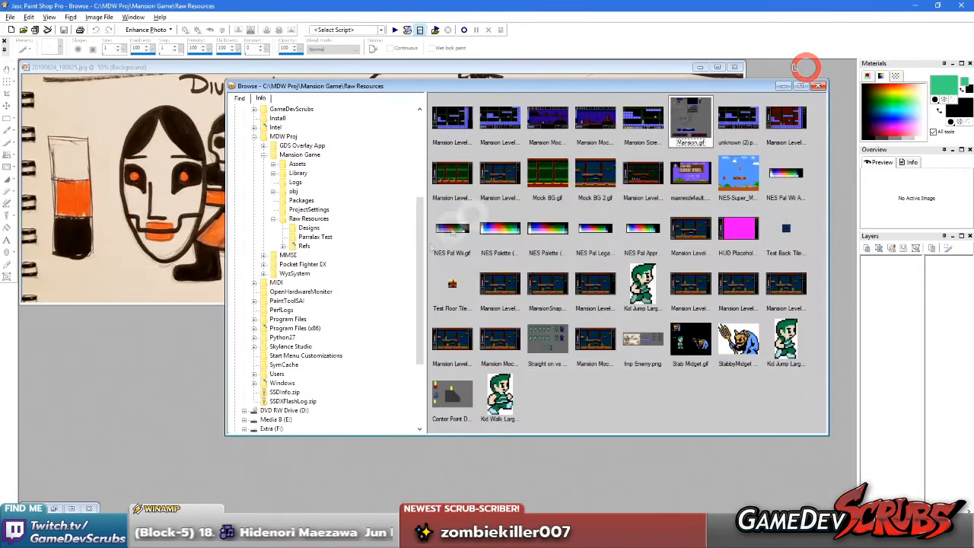
{"action": "left_click", "coordinate": [158, 245]}
{"action": "scroll", "coordinate": [436, 445], "scroll_direction": "down", "scroll_amount": 2}
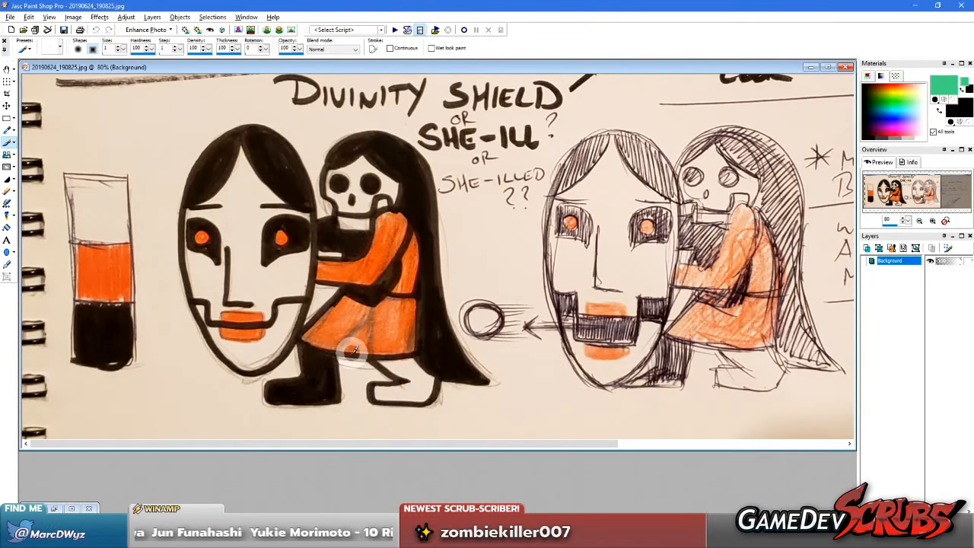
{"action": "scroll", "coordinate": [510, 306], "scroll_direction": "down", "scroll_amount": 1}
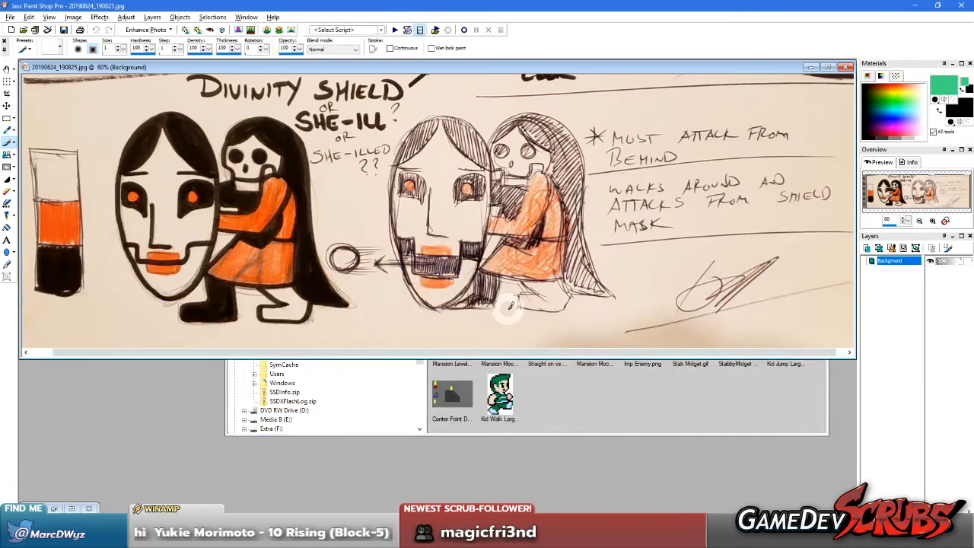
{"action": "scroll", "coordinate": [510, 306], "scroll_direction": "up", "scroll_amount": 3}
{"action": "scroll", "coordinate": [644, 282], "scroll_direction": "down", "scroll_amount": 2}
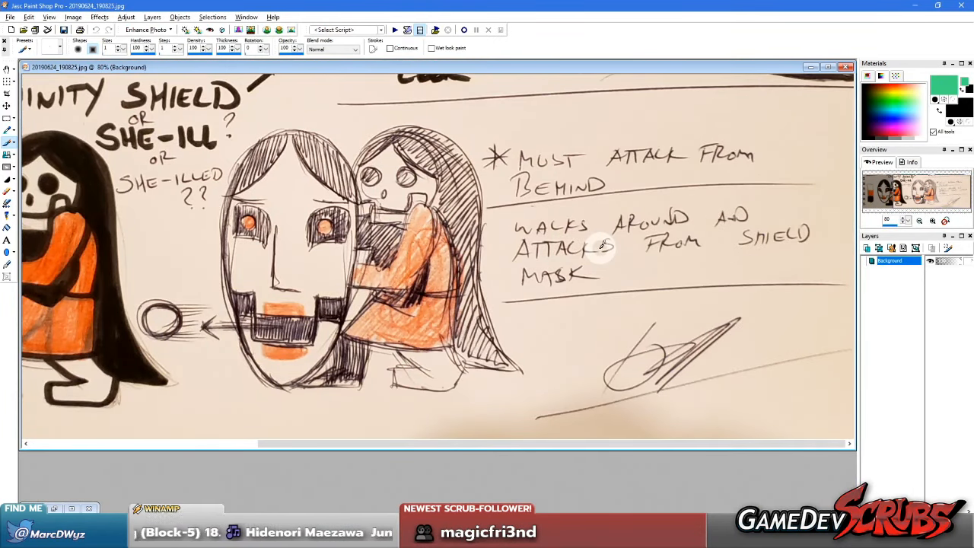
Step: Compare the inked and pencilled Divinity Shield drawings and the projectile, and close the sketch
{"action": "scroll", "coordinate": [585, 270], "scroll_direction": "down", "scroll_amount": 2}
{"action": "scroll", "coordinate": [384, 245], "scroll_direction": "up", "scroll_amount": 1}
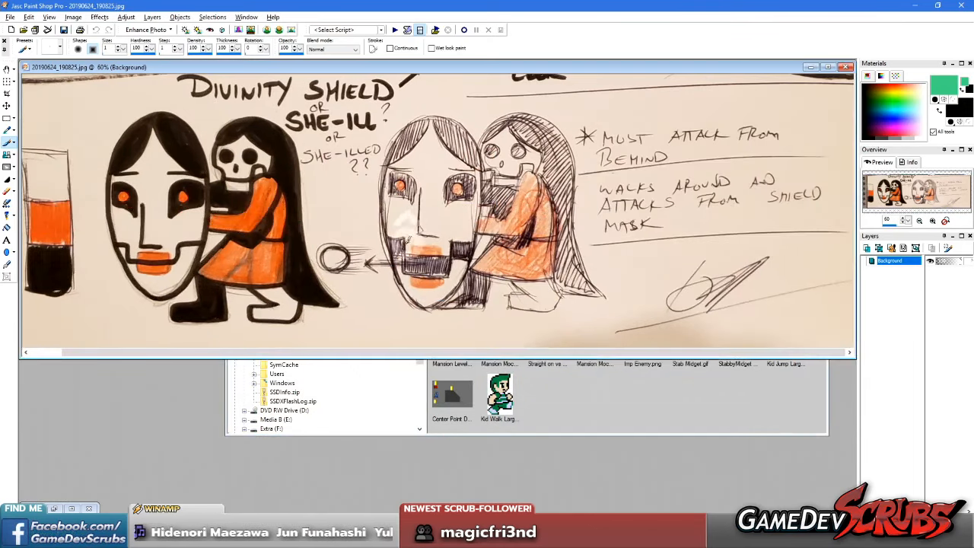
{"action": "key", "text": "a"}
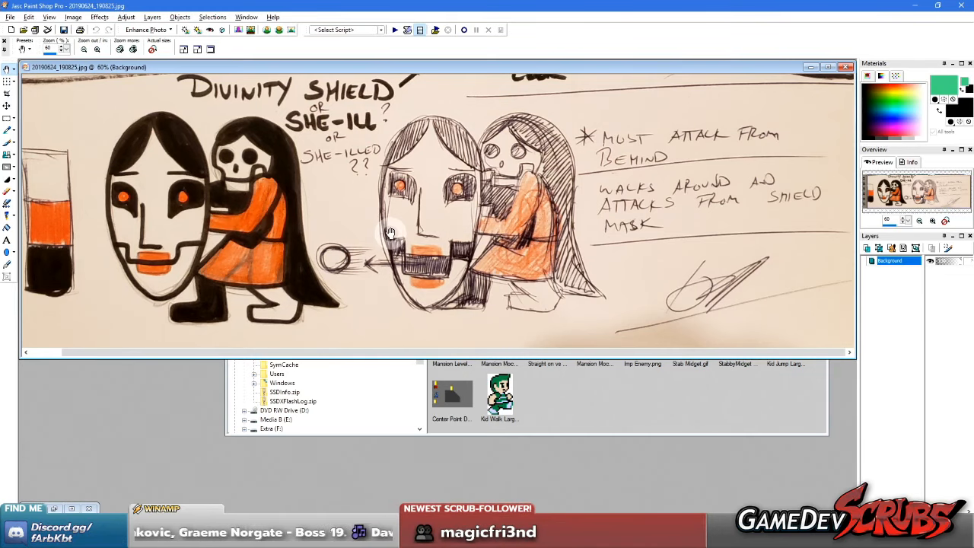
{"action": "scroll", "coordinate": [428, 234], "scroll_direction": "up", "scroll_amount": 2}
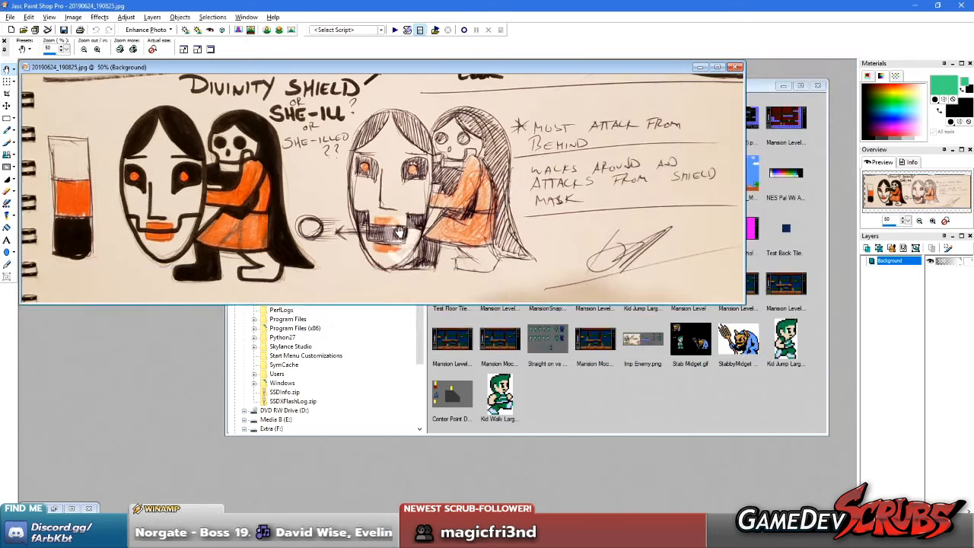
{"action": "scroll", "coordinate": [385, 204], "scroll_direction": "down", "scroll_amount": 2}
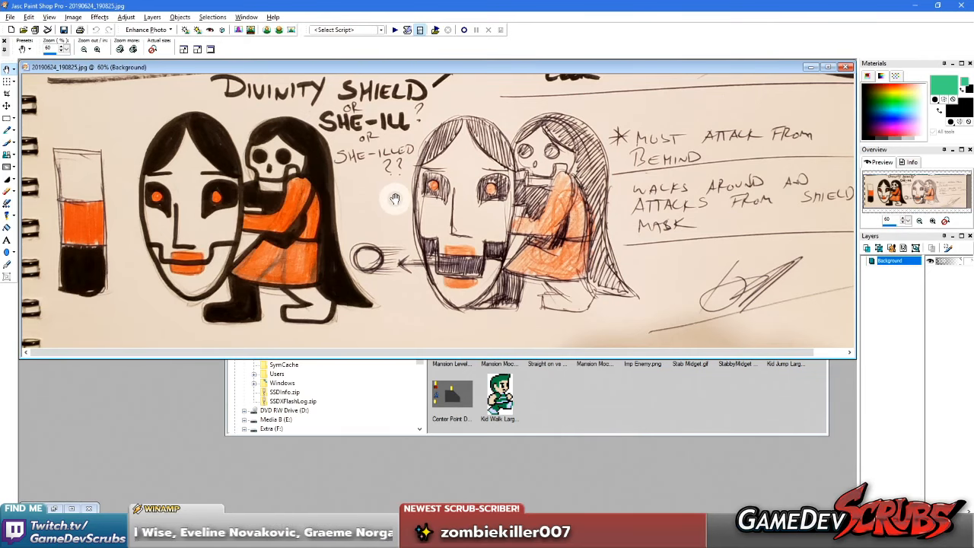
{"action": "scroll", "coordinate": [395, 198], "scroll_direction": "down", "scroll_amount": 1}
{"action": "left_click", "coordinate": [733, 68]}
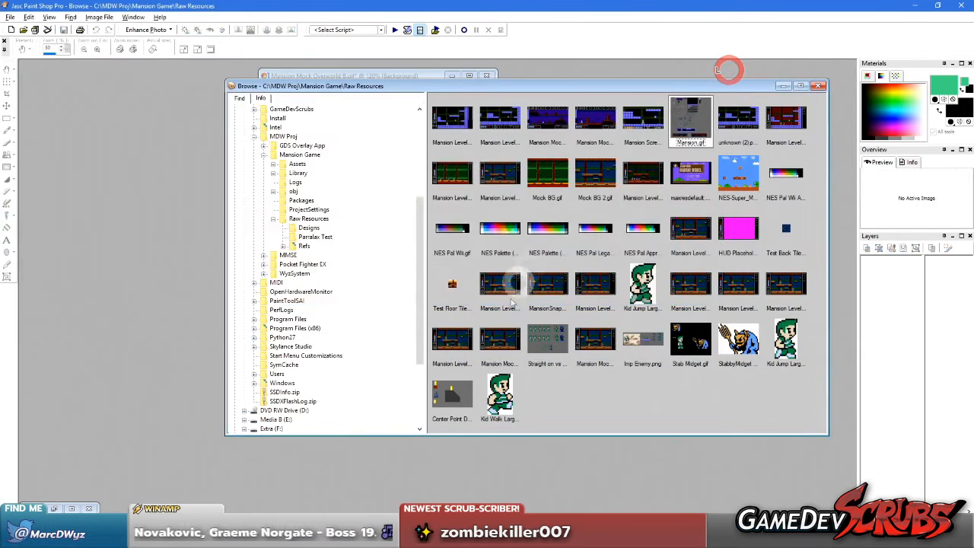
Step: Open imagejpeg_0.jpg from the Designs folder, examine the walking coffin among the enemy sketches, and minimize the image
{"action": "left_click", "coordinate": [308, 229]}
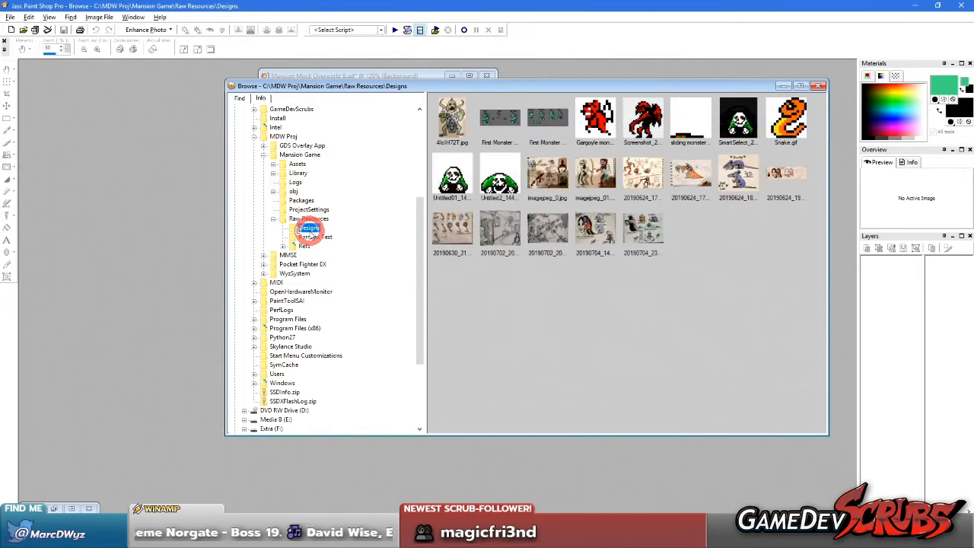
{"action": "double_click", "coordinate": [538, 169]}
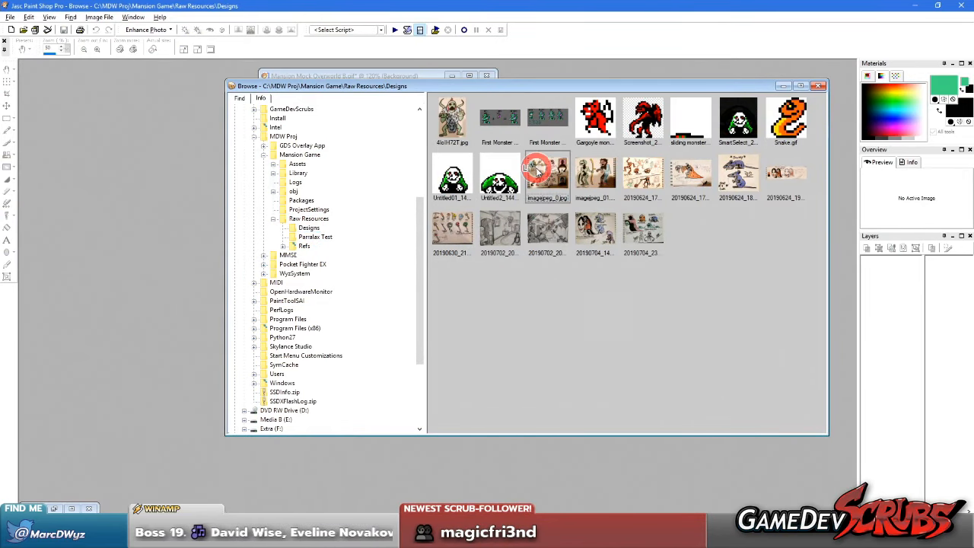
{"action": "scroll", "coordinate": [339, 207], "scroll_direction": "up", "scroll_amount": 1}
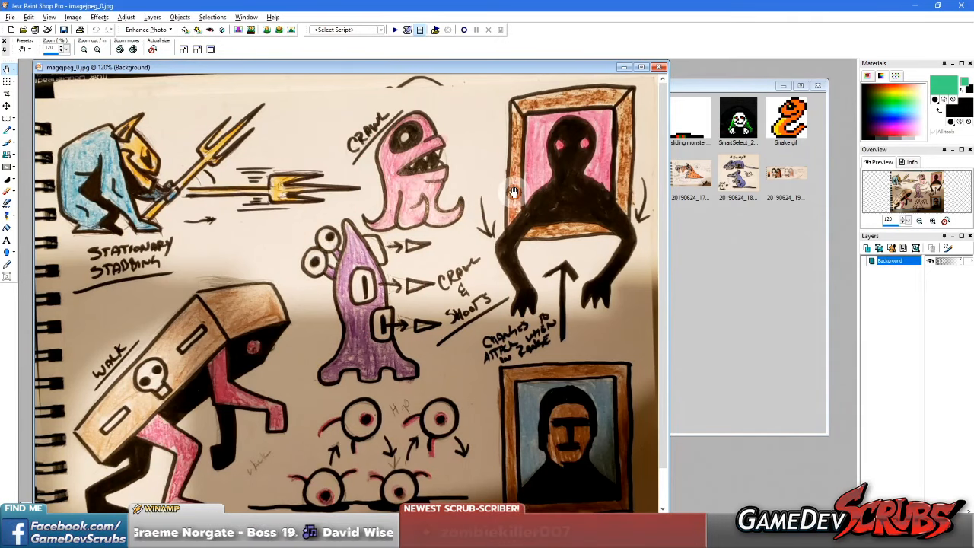
{"action": "scroll", "coordinate": [175, 355], "scroll_direction": "up", "scroll_amount": 2}
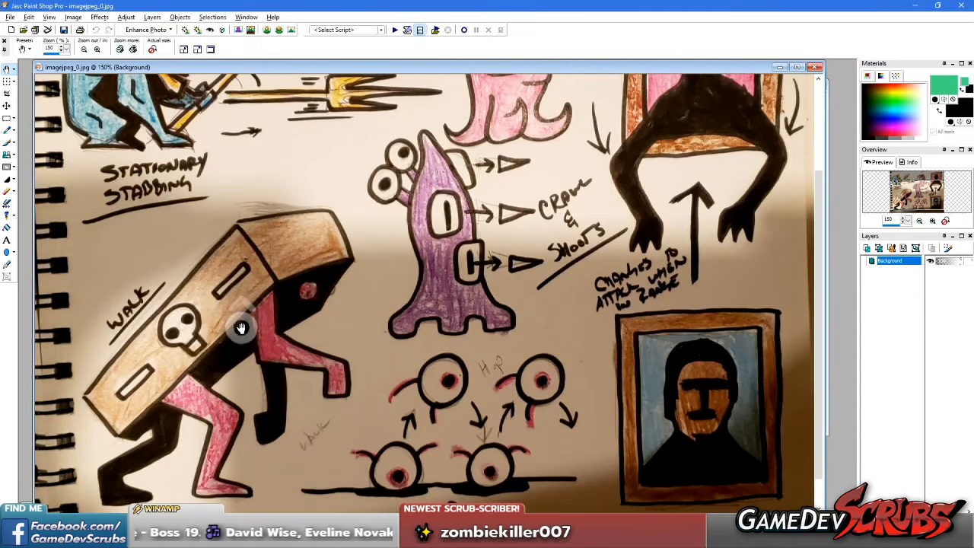
{"action": "scroll", "coordinate": [260, 317], "scroll_direction": "down", "scroll_amount": 1}
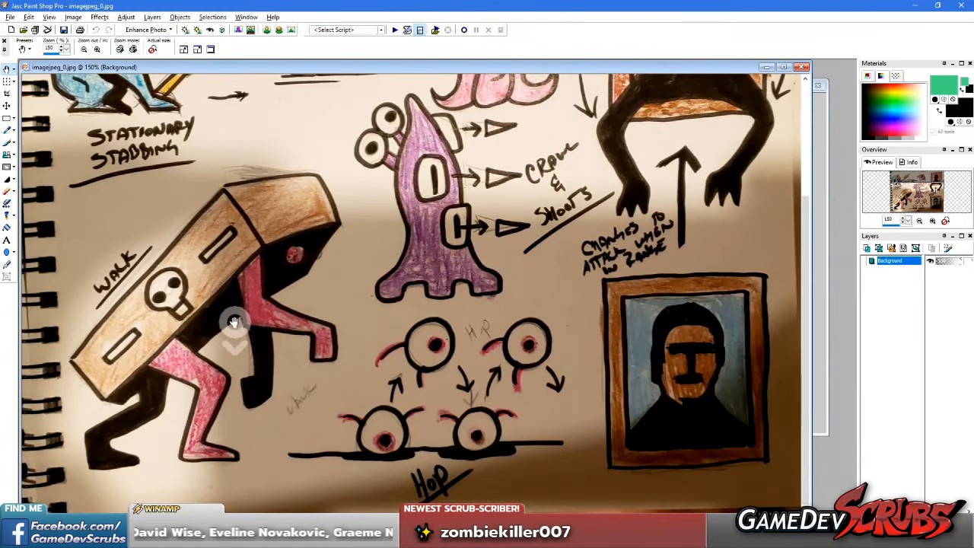
{"action": "scroll", "coordinate": [234, 321], "scroll_direction": "down", "scroll_amount": 2}
{"action": "scroll", "coordinate": [204, 335], "scroll_direction": "up", "scroll_amount": 3}
{"action": "scroll", "coordinate": [198, 337], "scroll_direction": "down", "scroll_amount": 1}
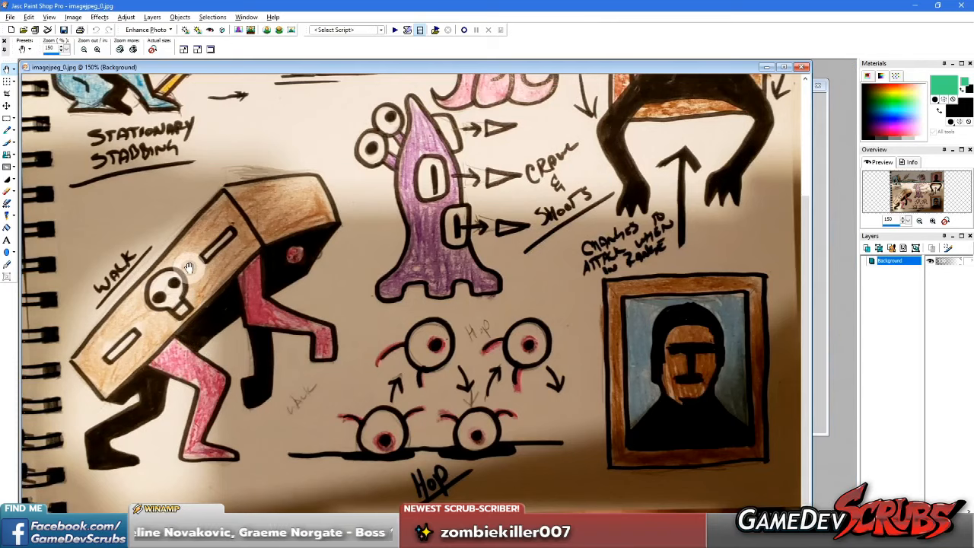
{"action": "left_click", "coordinate": [769, 67]}
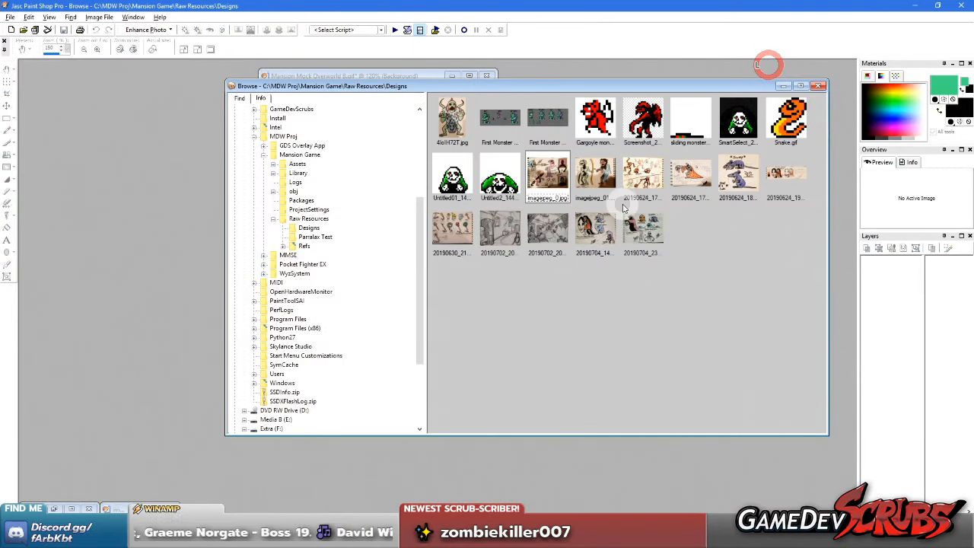
Step: View the skeleton and bearded walker sketches in imagejpeg_01.jpg, close it, and browse the other design thumbnails
{"action": "double_click", "coordinate": [595, 182]}
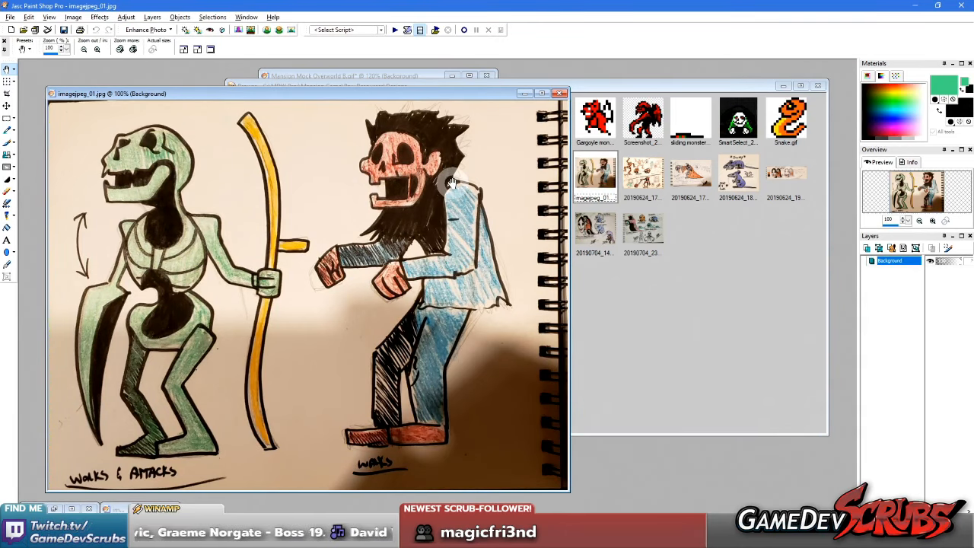
{"action": "left_click", "coordinate": [560, 93]}
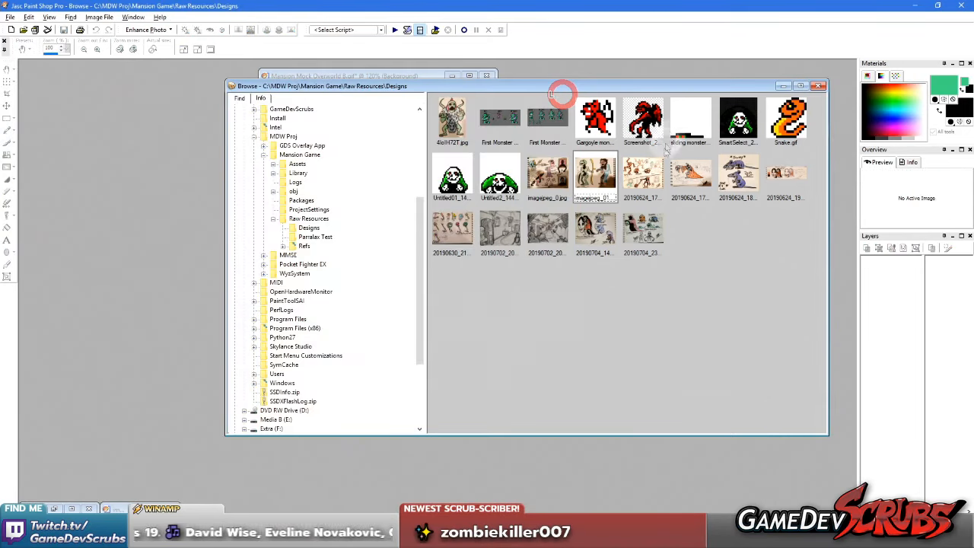
{"action": "left_click", "coordinate": [643, 175]}
{"action": "left_click", "coordinate": [744, 174]}
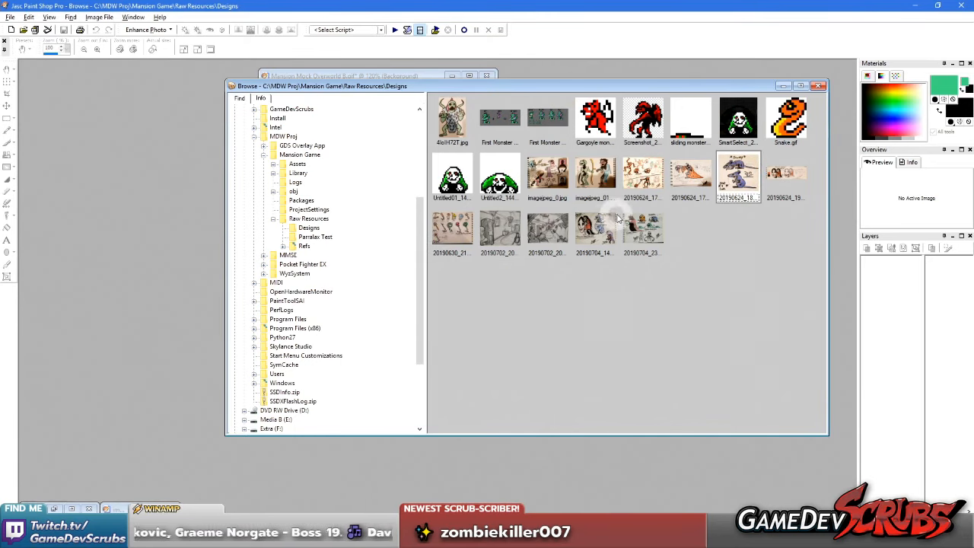
Step: Open the 20190704_234115.jpg enemy page, and briefly view the Rawhead & Bloody Bones sketch before closing that sketch
{"action": "double_click", "coordinate": [643, 228]}
{"action": "scroll", "coordinate": [190, 288], "scroll_direction": "up", "scroll_amount": 1}
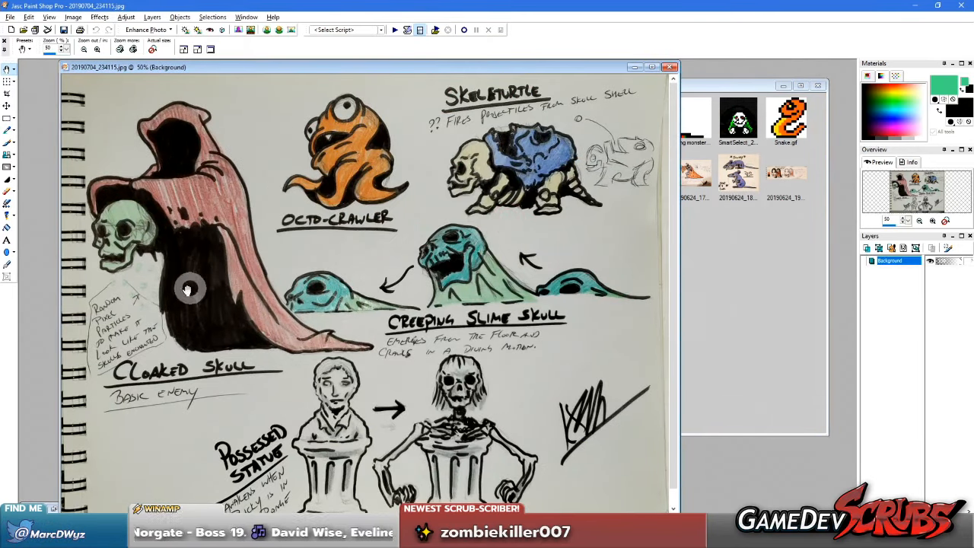
{"action": "scroll", "coordinate": [188, 255], "scroll_direction": "up", "scroll_amount": 1}
{"action": "scroll", "coordinate": [184, 247], "scroll_direction": "down", "scroll_amount": 3}
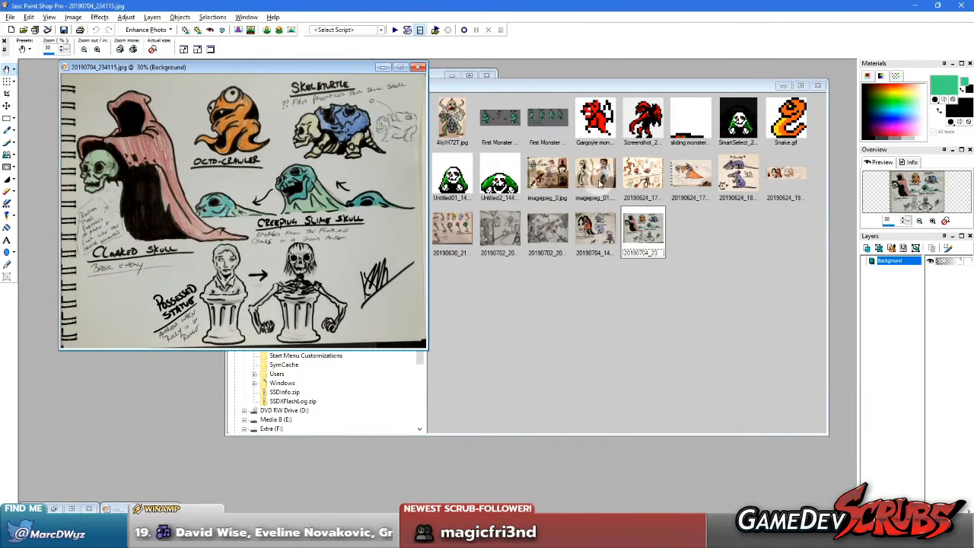
{"action": "double_click", "coordinate": [692, 180]}
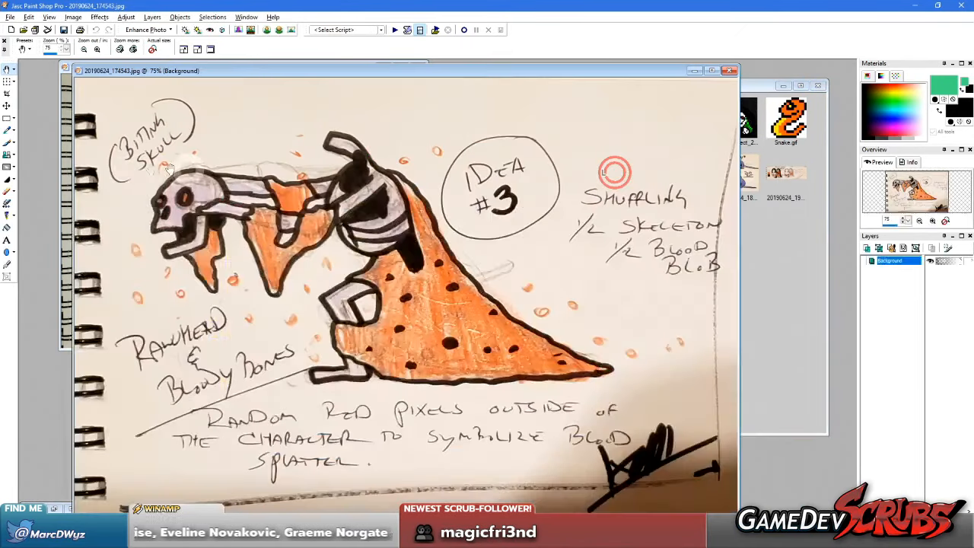
{"action": "left_click", "coordinate": [730, 70]}
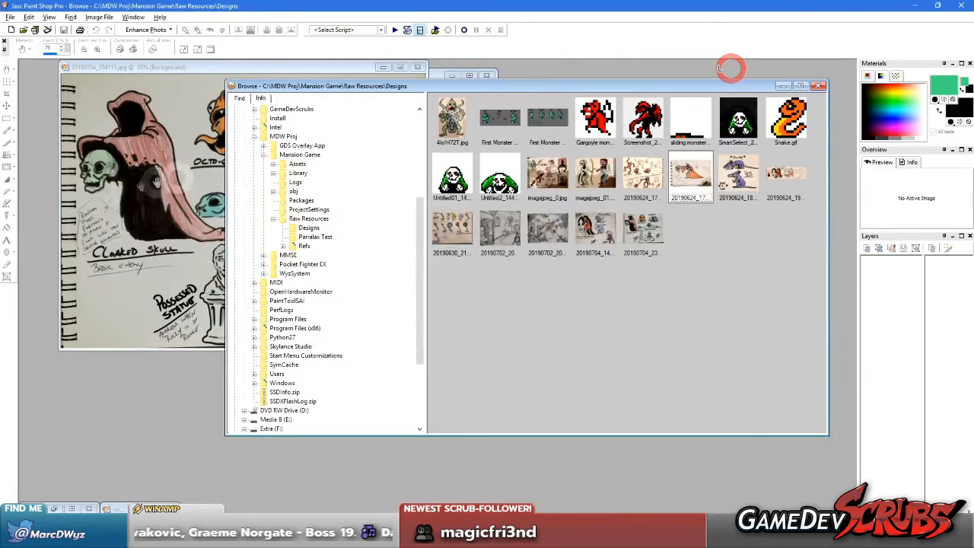
Step: Examine the Cloaked Skull drawing on the enemy page and read its notes on random pixel particles
{"action": "scroll", "coordinate": [244, 218], "scroll_direction": "down", "scroll_amount": 2}
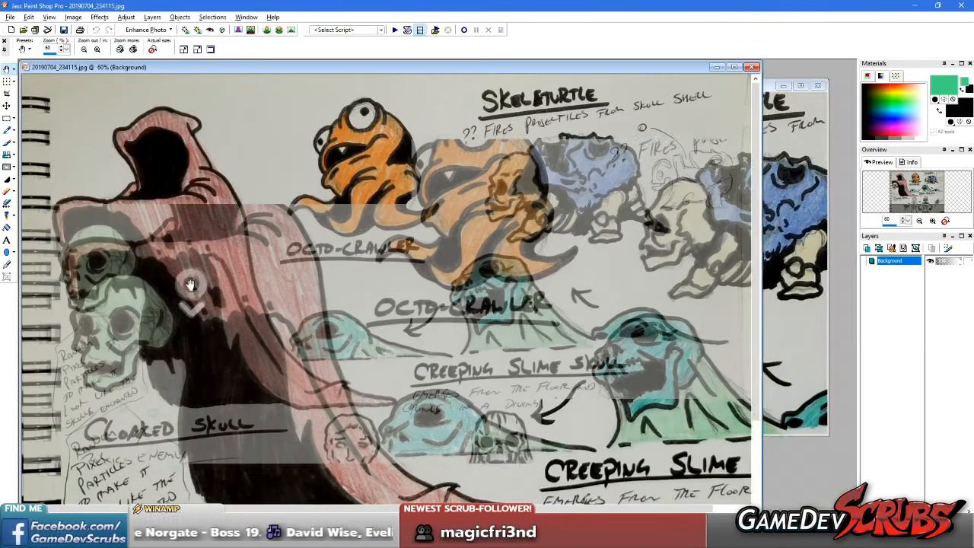
{"action": "scroll", "coordinate": [185, 289], "scroll_direction": "up", "scroll_amount": 3}
{"action": "scroll", "coordinate": [185, 289], "scroll_direction": "down", "scroll_amount": 1}
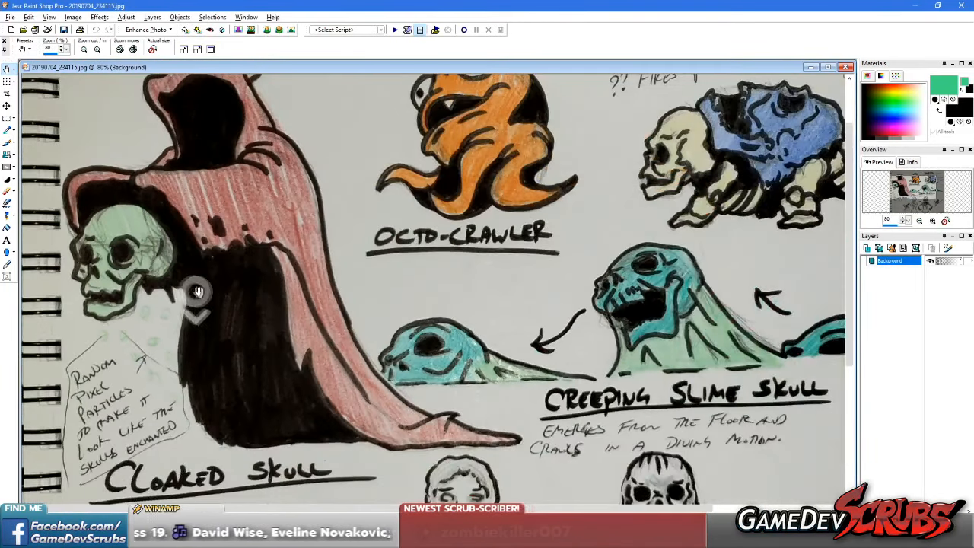
{"action": "scroll", "coordinate": [191, 290], "scroll_direction": "up", "scroll_amount": 3}
{"action": "scroll", "coordinate": [218, 351], "scroll_direction": "down", "scroll_amount": 1}
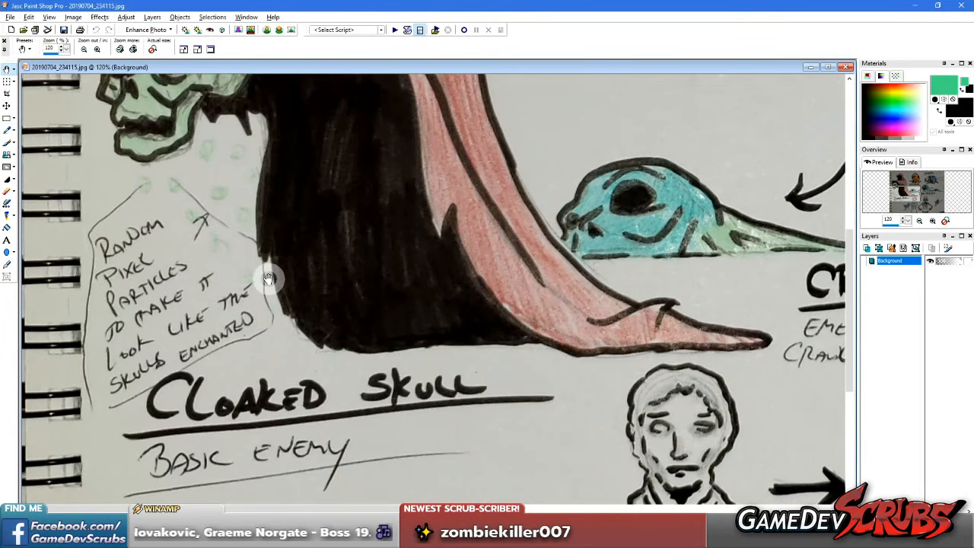
Step: Read the Creeping Slime Skull's movement notes and review its drawings alongside the rest of the enemy page
{"action": "scroll", "coordinate": [247, 261], "scroll_direction": "down", "scroll_amount": 3}
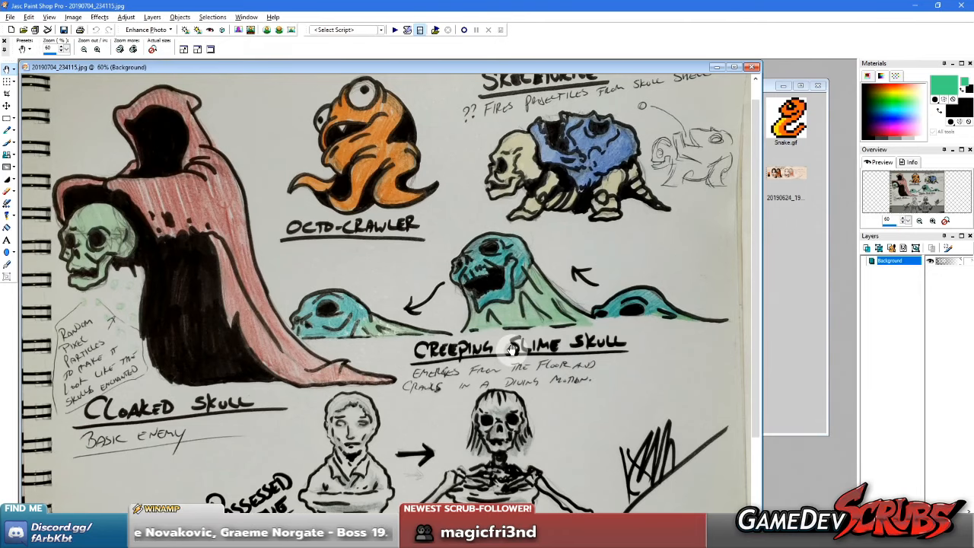
{"action": "scroll", "coordinate": [525, 347], "scroll_direction": "up", "scroll_amount": 5}
{"action": "left_click_drag", "start_coordinate": [368, 261], "coordinate": [592, 404]}
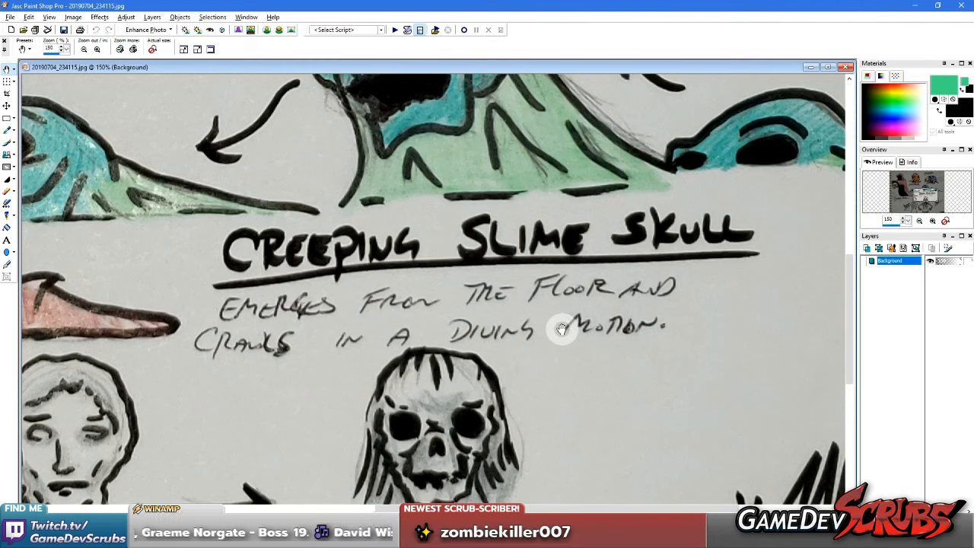
{"action": "left_click_drag", "start_coordinate": [556, 329], "coordinate": [637, 352]}
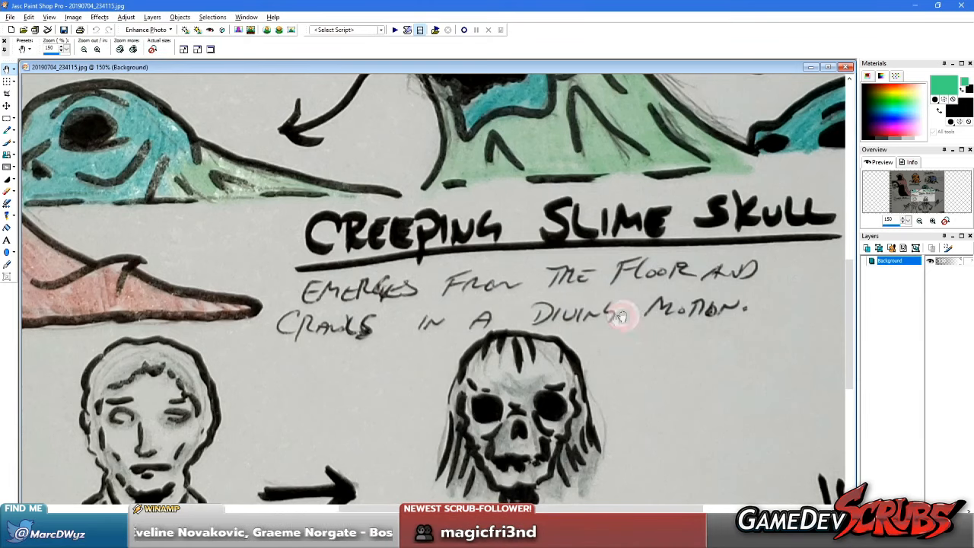
{"action": "scroll", "coordinate": [522, 343], "scroll_direction": "down", "scroll_amount": 5}
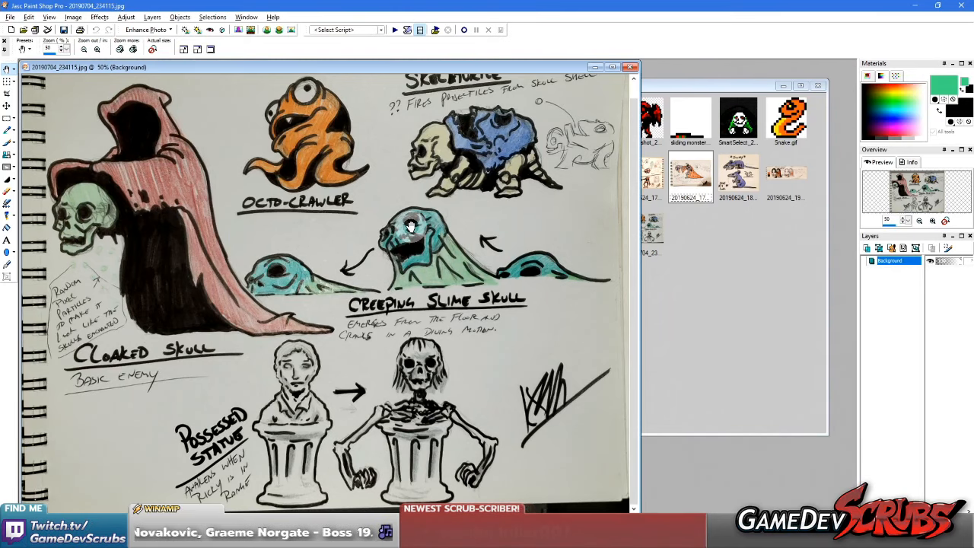
Step: Examine the Skeleturtle drawing on the enemy page and read its note on firing projectiles from the skull shell
{"action": "left_click_drag", "start_coordinate": [396, 278], "coordinate": [395, 295]}
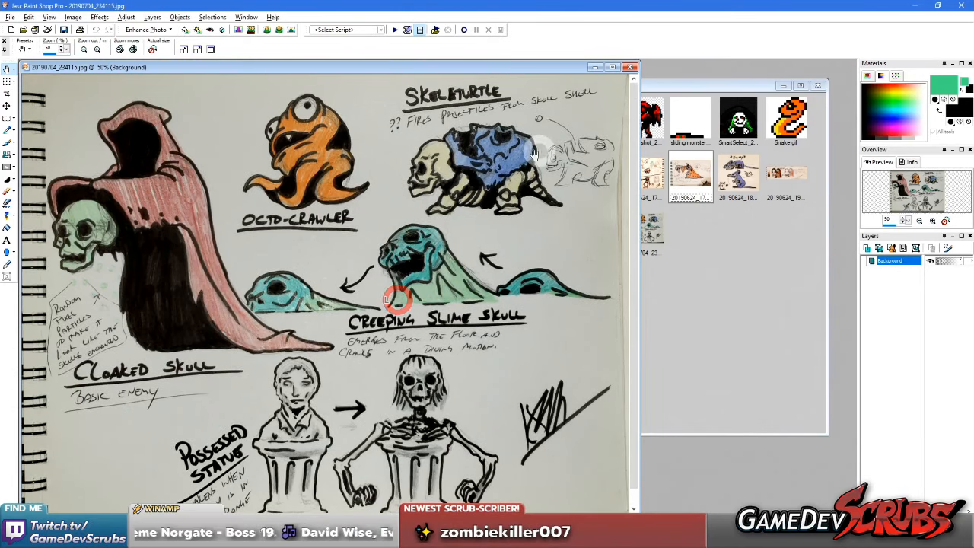
{"action": "scroll", "coordinate": [535, 154], "scroll_direction": "up", "scroll_amount": 2}
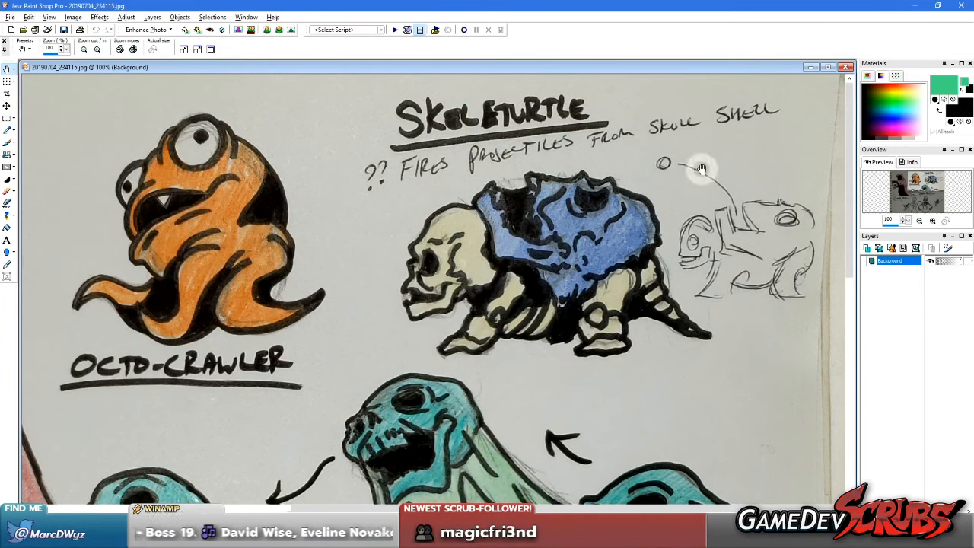
{"action": "scroll", "coordinate": [499, 196], "scroll_direction": "down", "scroll_amount": 3}
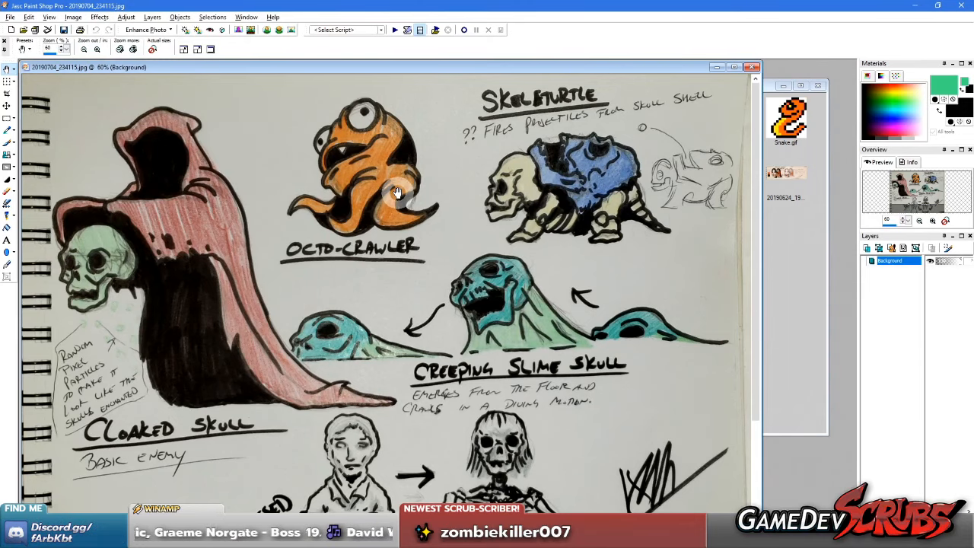
Step: Open the 20190624_172941.jpg Rawhead and Bloody Bones sketch from the Designs thumbnails for a brief view, and close it
{"action": "scroll", "coordinate": [397, 194], "scroll_direction": "down", "scroll_amount": 3}
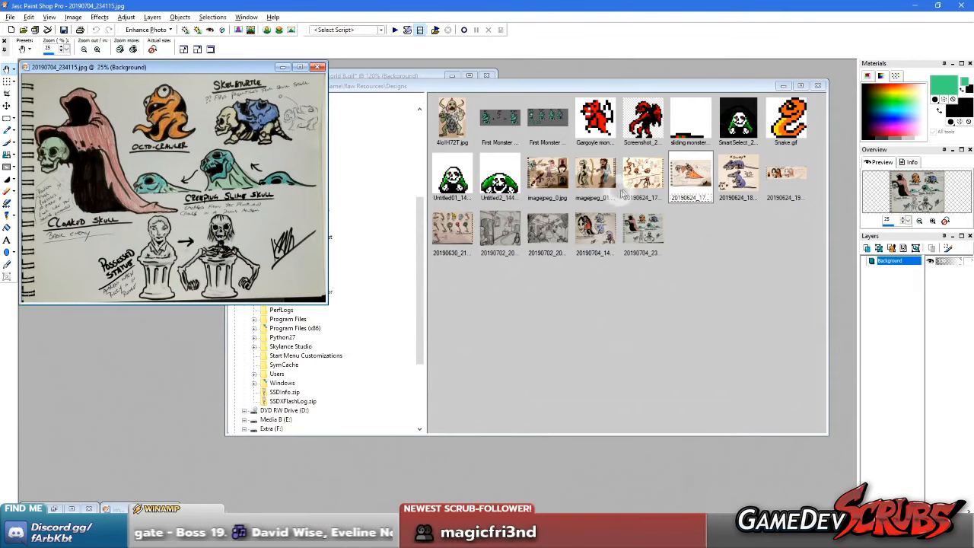
{"action": "double_click", "coordinate": [632, 177]}
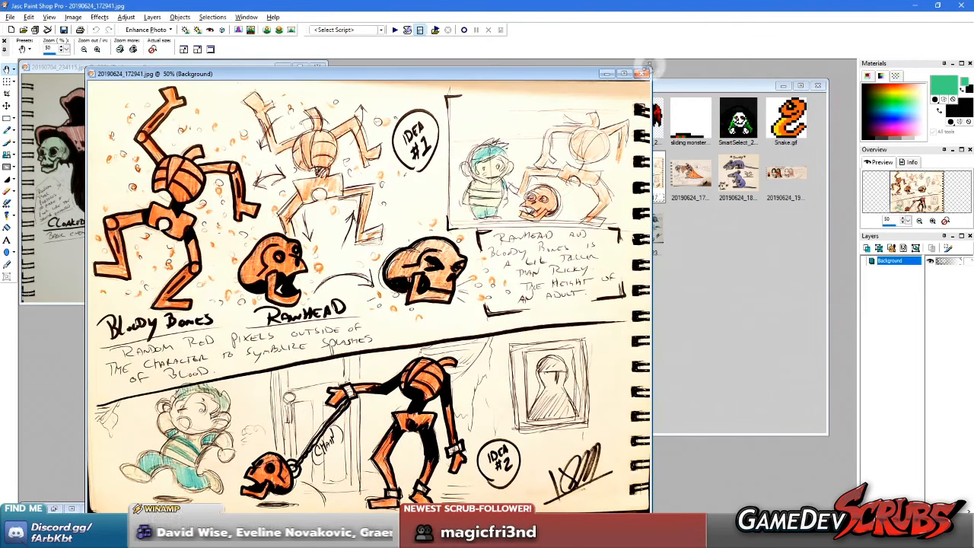
{"action": "left_click", "coordinate": [642, 74]}
{"action": "left_click", "coordinate": [465, 225]}
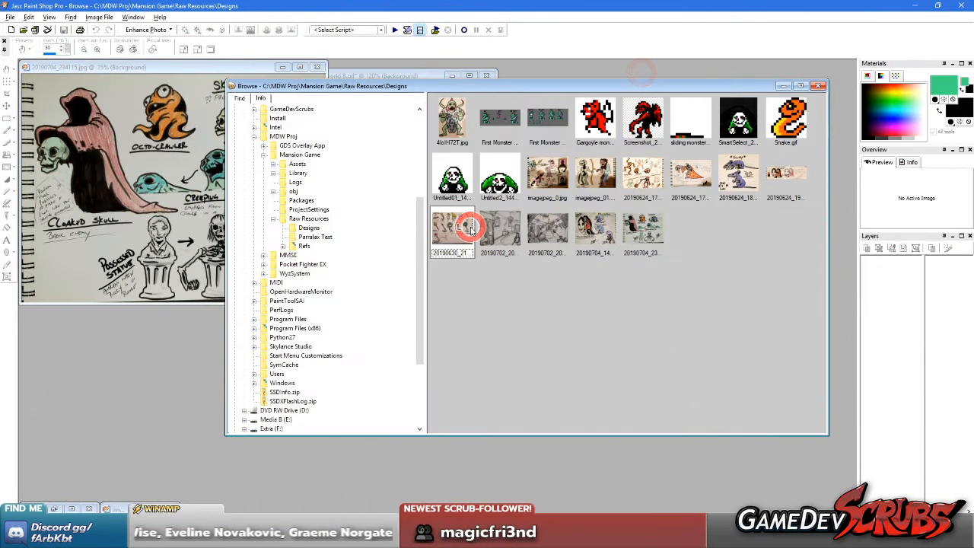
Step: Compare the pink crawling creature in imagejpeg_0.jpg with the Octo-Crawler on the enemy page, closing imagejpeg_0.jpg
{"action": "double_click", "coordinate": [547, 179]}
{"action": "scroll", "coordinate": [417, 172], "scroll_direction": "up", "scroll_amount": 3}
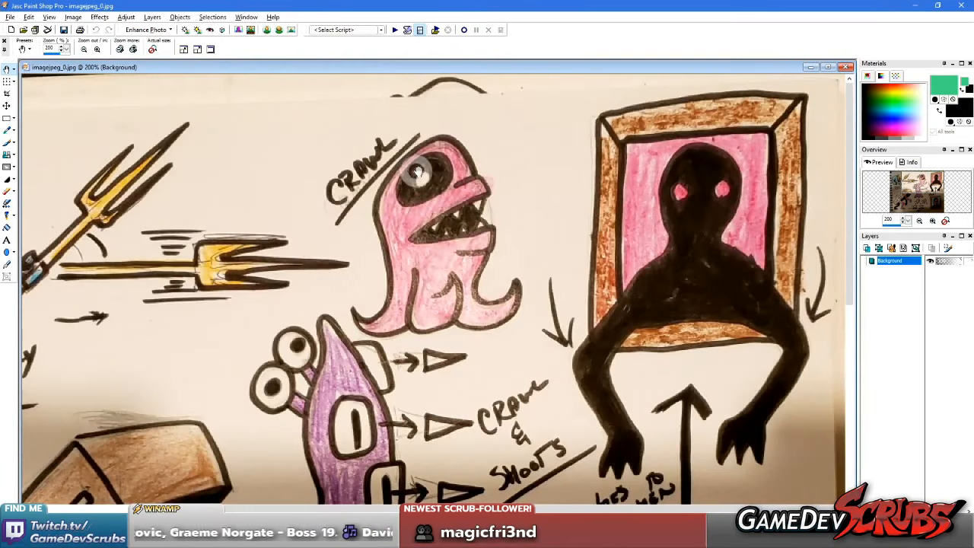
{"action": "left_click", "coordinate": [846, 68]}
{"action": "key", "text": "Return"}
{"action": "scroll", "coordinate": [162, 156], "scroll_direction": "up", "scroll_amount": 3}
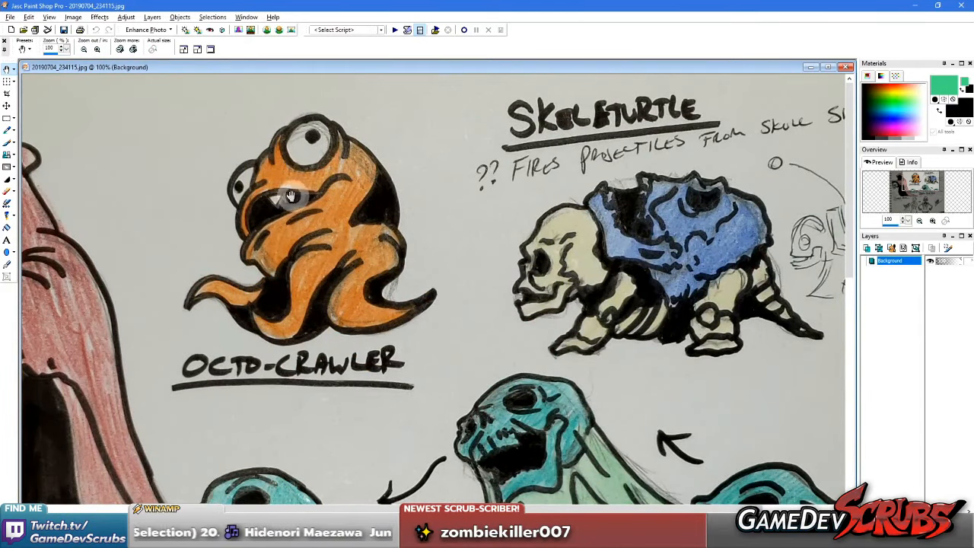
{"action": "scroll", "coordinate": [291, 196], "scroll_direction": "down", "scroll_amount": 2}
Step: Examine the Possessed Statue's bust and skeleton forms and read its note about awakening when Ricky is in range
{"action": "left_click_drag", "start_coordinate": [333, 347], "coordinate": [377, 159]}
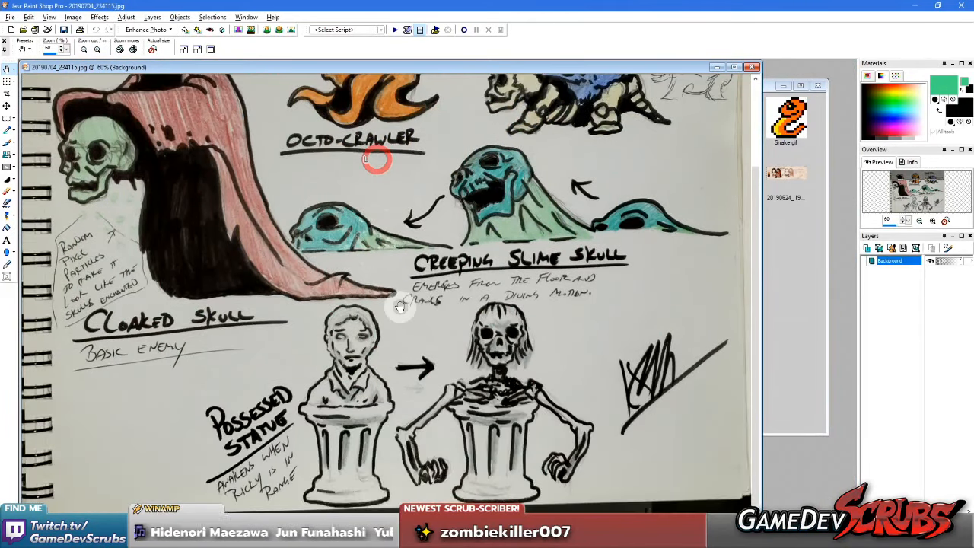
{"action": "scroll", "coordinate": [400, 308], "scroll_direction": "up", "scroll_amount": 2}
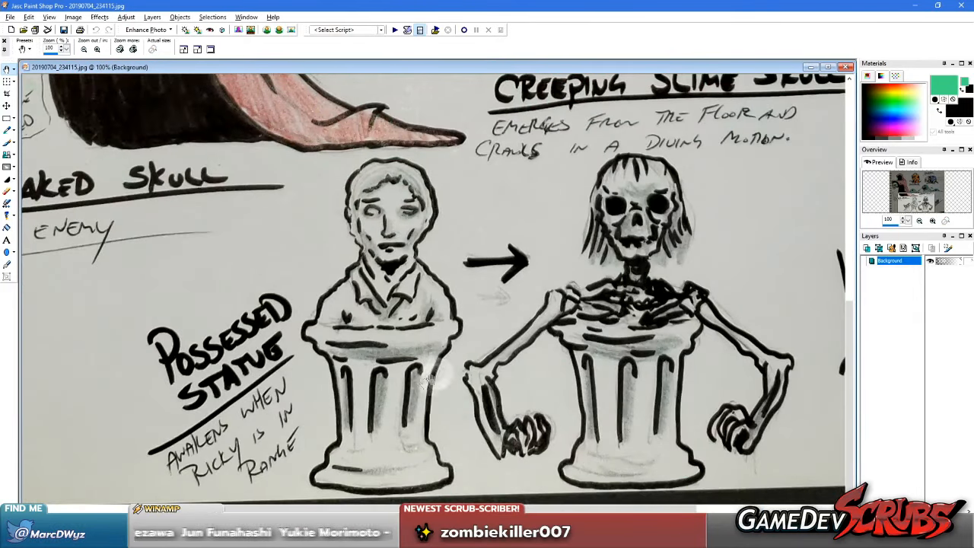
{"action": "left_click_drag", "start_coordinate": [418, 365], "coordinate": [399, 312]}
{"action": "left_click_drag", "start_coordinate": [482, 369], "coordinate": [428, 353]}
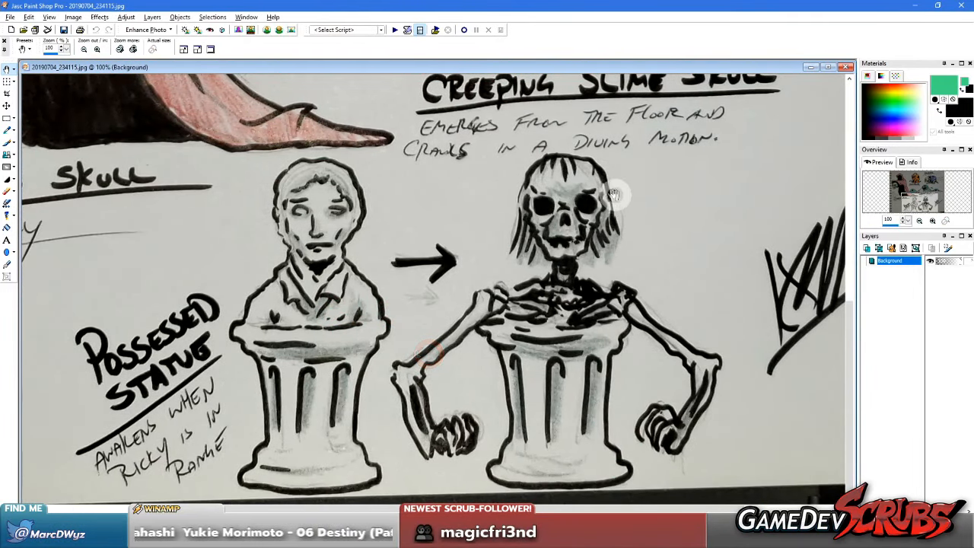
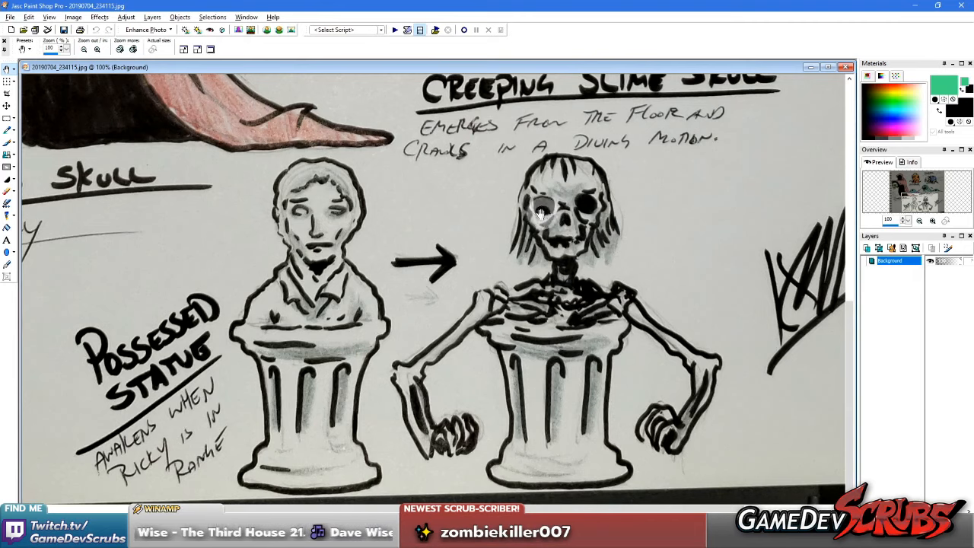
{"action": "scroll", "coordinate": [431, 290], "scroll_direction": "down", "scroll_amount": 3}
{"action": "scroll", "coordinate": [396, 357], "scroll_direction": "up", "scroll_amount": 1}
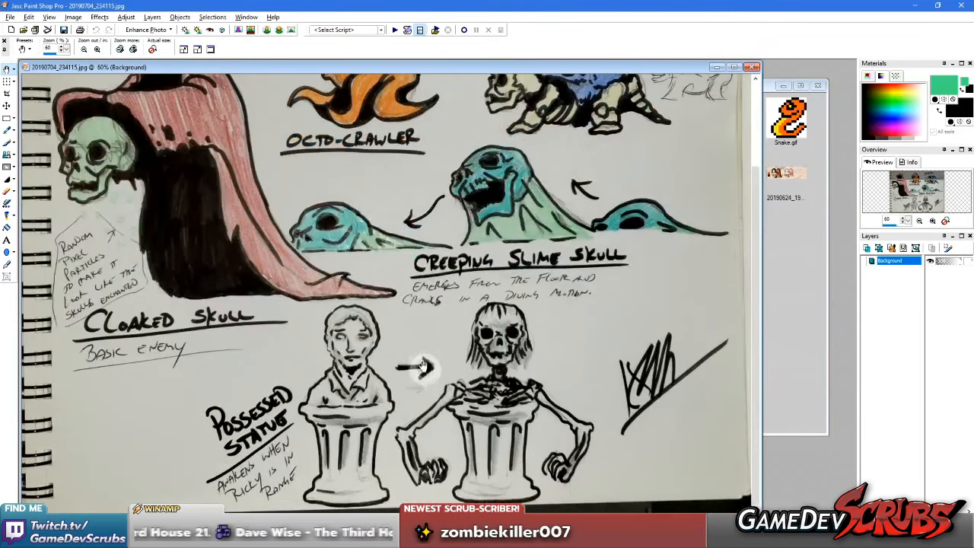
{"action": "scroll", "coordinate": [424, 366], "scroll_direction": "up", "scroll_amount": 1}
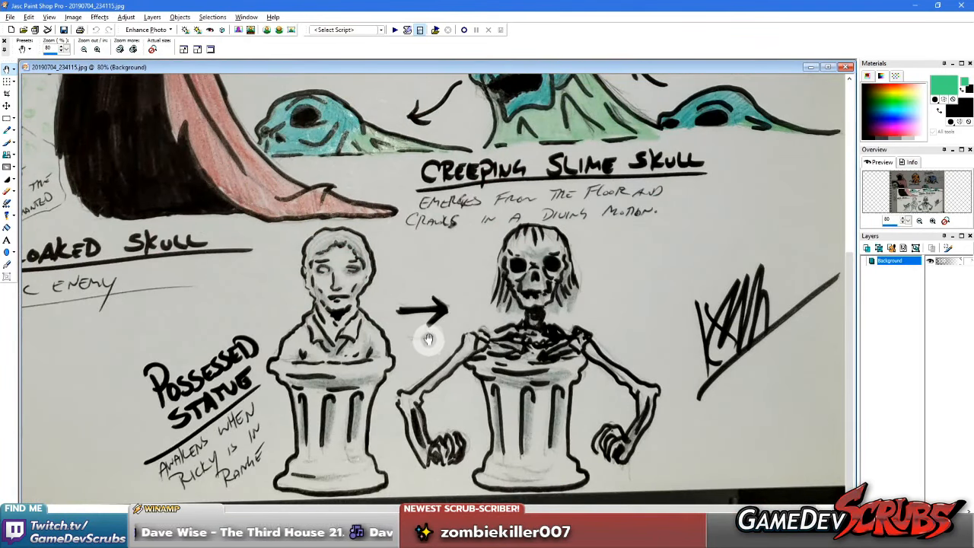
{"action": "scroll", "coordinate": [428, 340], "scroll_direction": "down", "scroll_amount": 2}
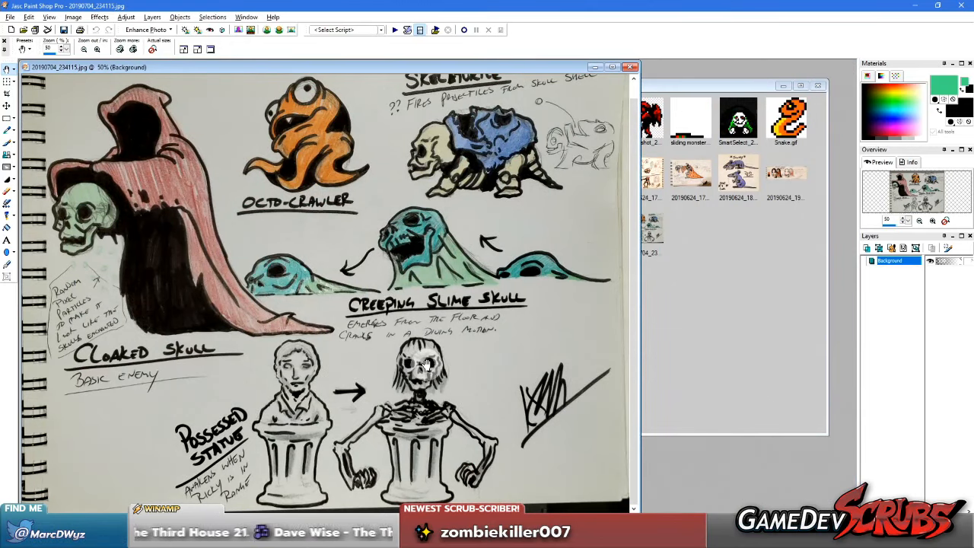
{"action": "scroll", "coordinate": [469, 391], "scroll_direction": "up", "scroll_amount": 2}
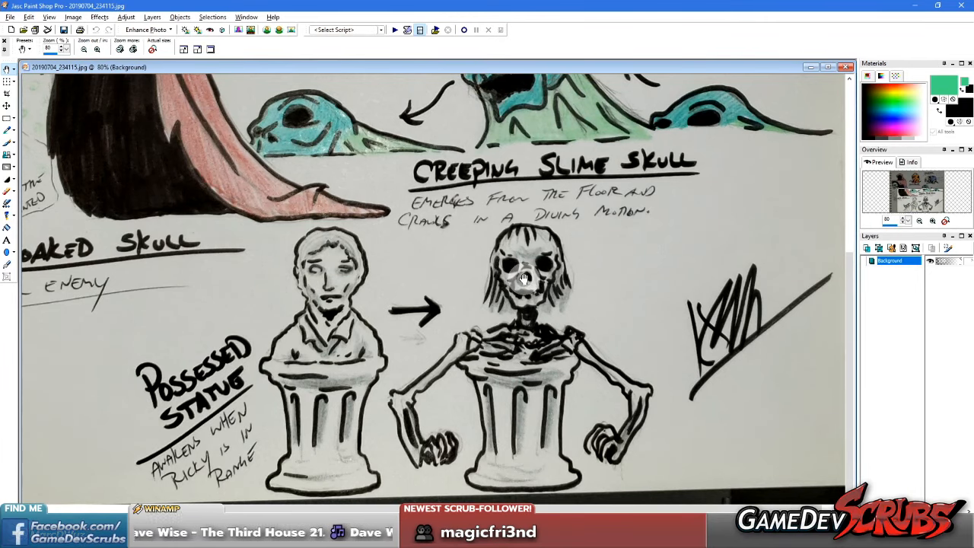
{"action": "scroll", "coordinate": [387, 291], "scroll_direction": "down", "scroll_amount": 1}
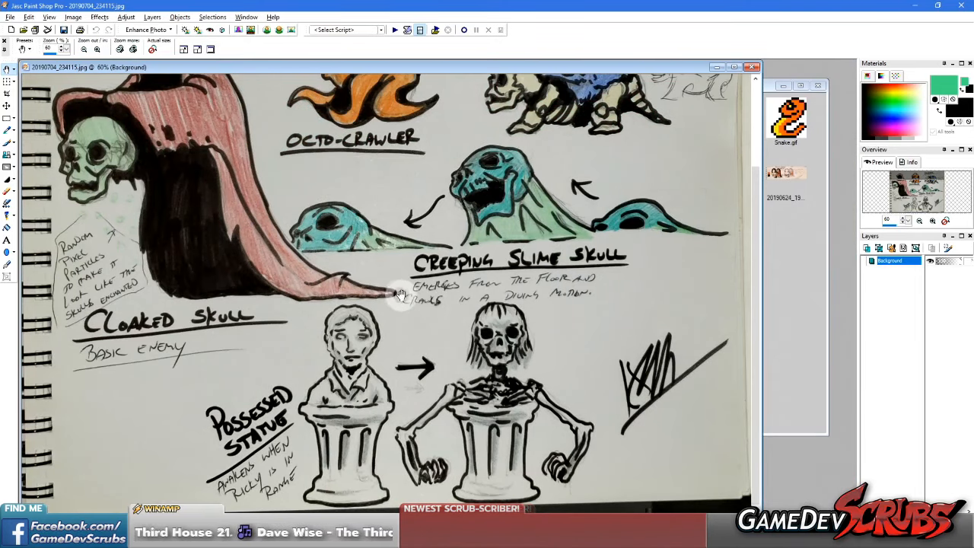
Step: Review the upper drawings of Cloaked Skull, Octo-Crawler and Skeleturtle, and view the enemy page as a whole
{"action": "left_click_drag", "start_coordinate": [322, 257], "coordinate": [415, 361]}
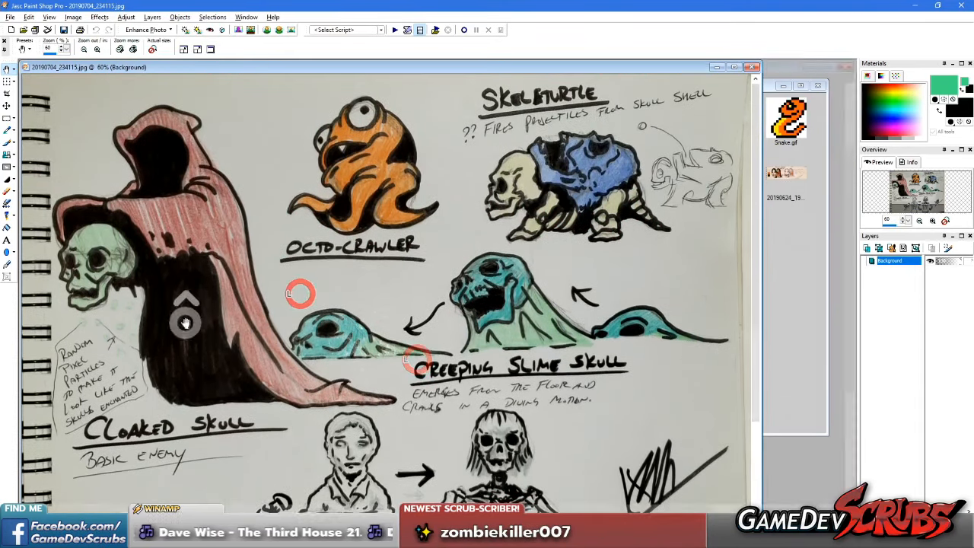
{"action": "scroll", "coordinate": [257, 285], "scroll_direction": "up", "scroll_amount": 2}
{"action": "scroll", "coordinate": [342, 300], "scroll_direction": "down", "scroll_amount": 2}
{"action": "left_click_drag", "start_coordinate": [526, 188], "coordinate": [387, 392]}
{"action": "left_click_drag", "start_coordinate": [538, 168], "coordinate": [463, 227]}
{"action": "scroll", "coordinate": [458, 281], "scroll_direction": "down", "scroll_amount": 2}
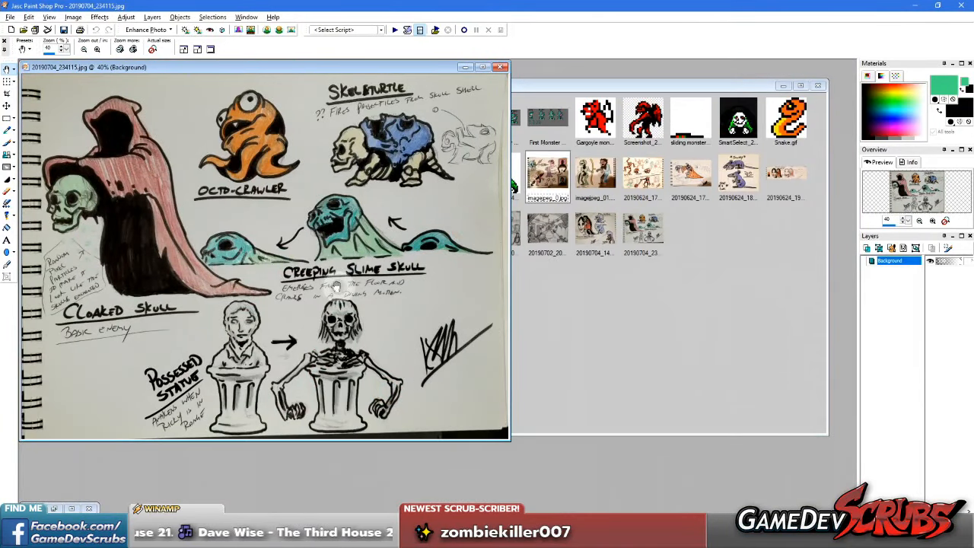
Step: Examine the Creeping Slime Skull and Possessed Statue drawings up close, and return to the wider enemy page
{"action": "scroll", "coordinate": [341, 295], "scroll_direction": "up", "scroll_amount": 2}
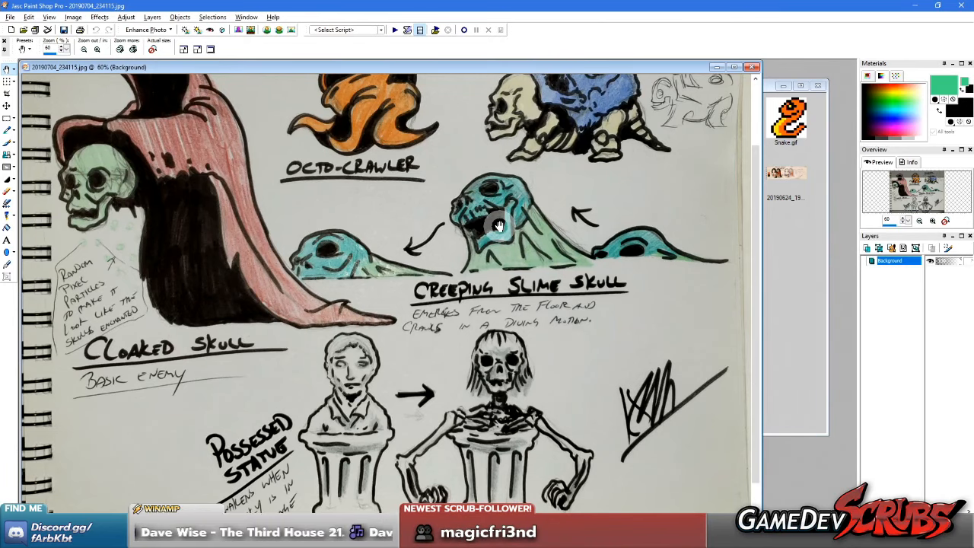
{"action": "scroll", "coordinate": [525, 365], "scroll_direction": "up", "scroll_amount": 3}
{"action": "scroll", "coordinate": [407, 339], "scroll_direction": "down", "scroll_amount": 1}
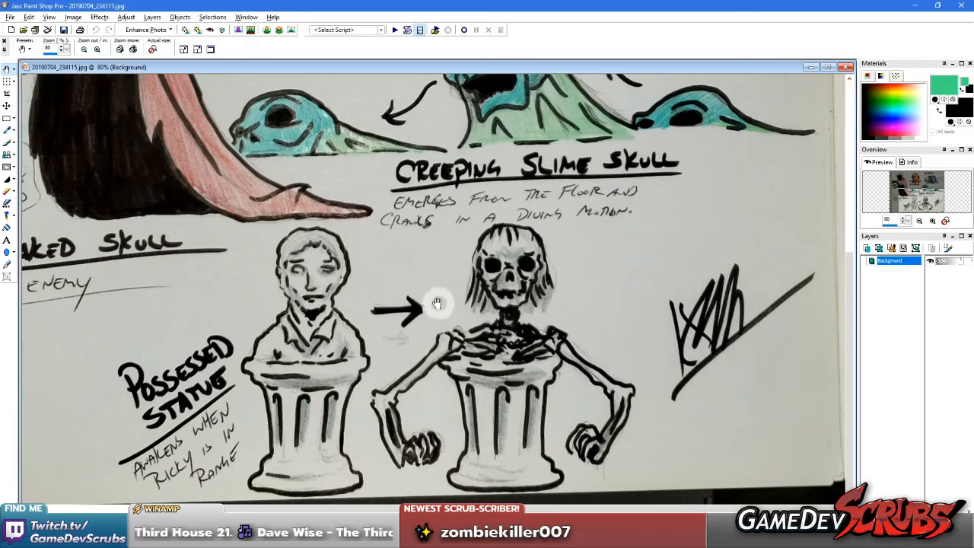
{"action": "left_click_drag", "start_coordinate": [245, 208], "coordinate": [528, 429]}
{"action": "left_click_drag", "start_coordinate": [328, 247], "coordinate": [455, 343]}
{"action": "scroll", "coordinate": [269, 255], "scroll_direction": "down", "scroll_amount": 3}
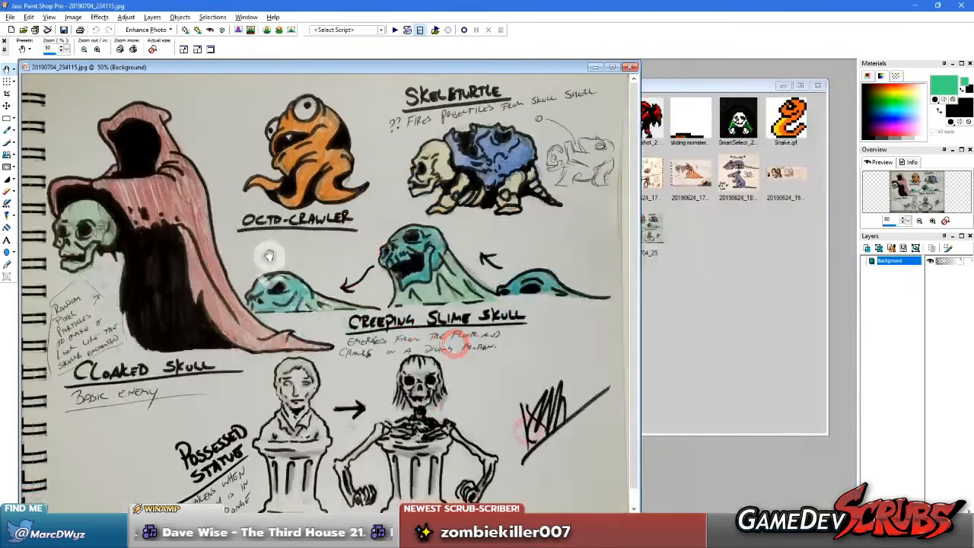
Step: Look over the Possessed Statue once more and review all five enemy designs together on the page
{"action": "scroll", "coordinate": [270, 256], "scroll_direction": "up", "scroll_amount": 1}
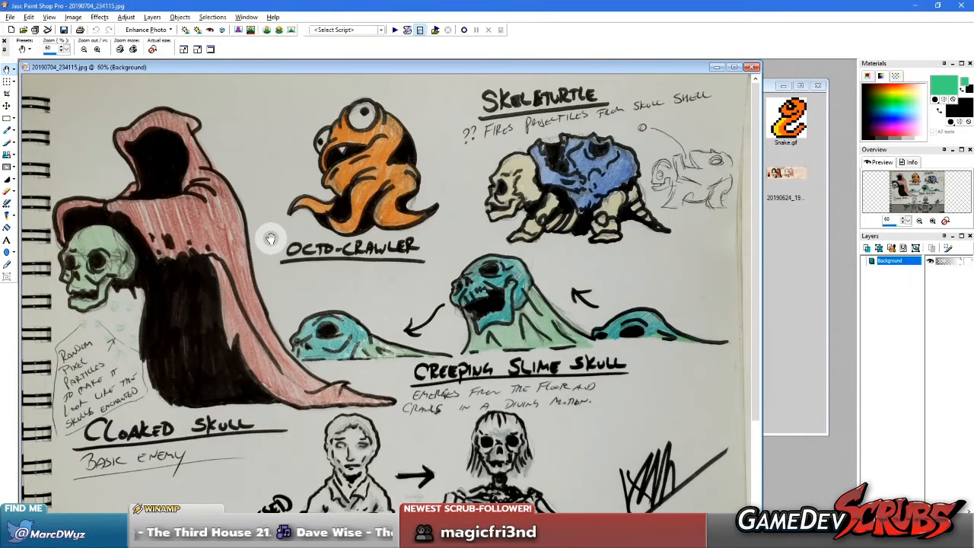
{"action": "left_click_drag", "start_coordinate": [436, 420], "coordinate": [550, 258]}
{"action": "left_click_drag", "start_coordinate": [441, 447], "coordinate": [488, 313]}
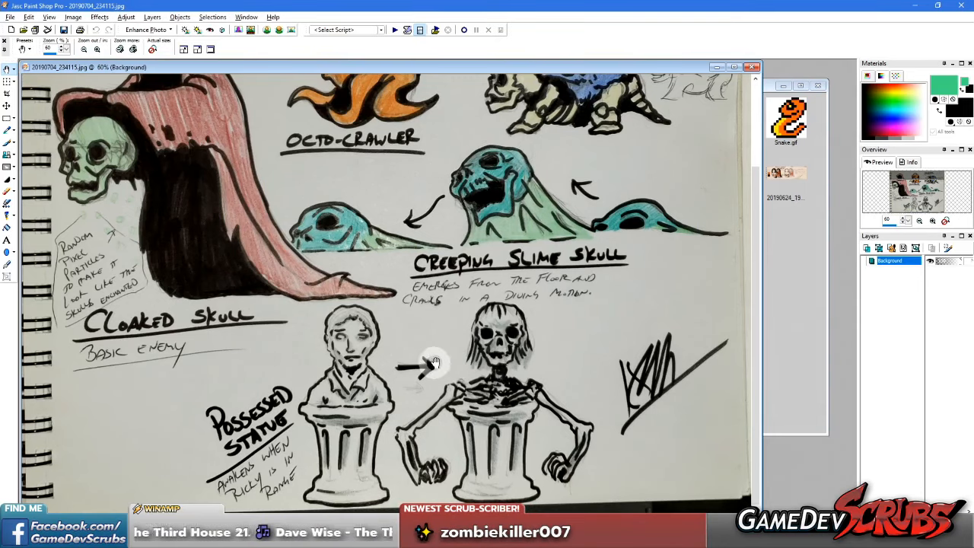
{"action": "left_click_drag", "start_coordinate": [461, 354], "coordinate": [500, 432]}
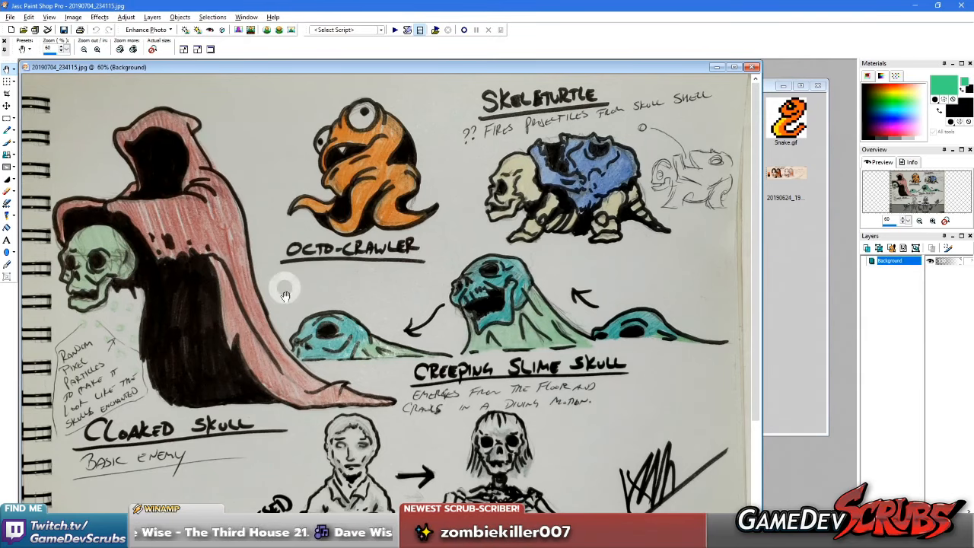
{"action": "scroll", "coordinate": [203, 285], "scroll_direction": "down", "scroll_amount": 3}
{"action": "scroll", "coordinate": [291, 254], "scroll_direction": "up", "scroll_amount": 1}
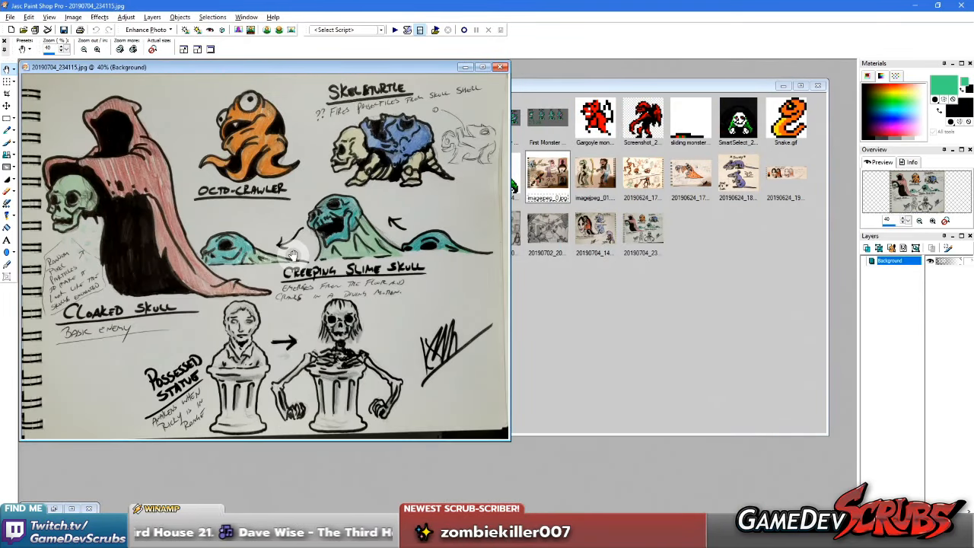
{"action": "scroll", "coordinate": [200, 242], "scroll_direction": "up", "scroll_amount": 1}
Step: Open 20190624_172941.jpg from the Designs thumbnails and examine the Rawhead and Bloody Bones Idea #1 drawings and notes
{"action": "left_click", "coordinate": [713, 284]}
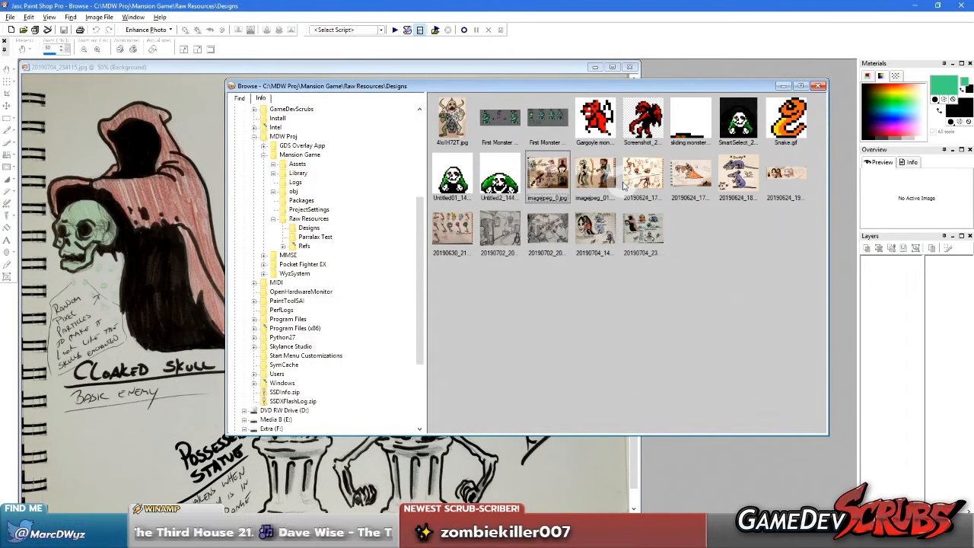
{"action": "double_click", "coordinate": [643, 175]}
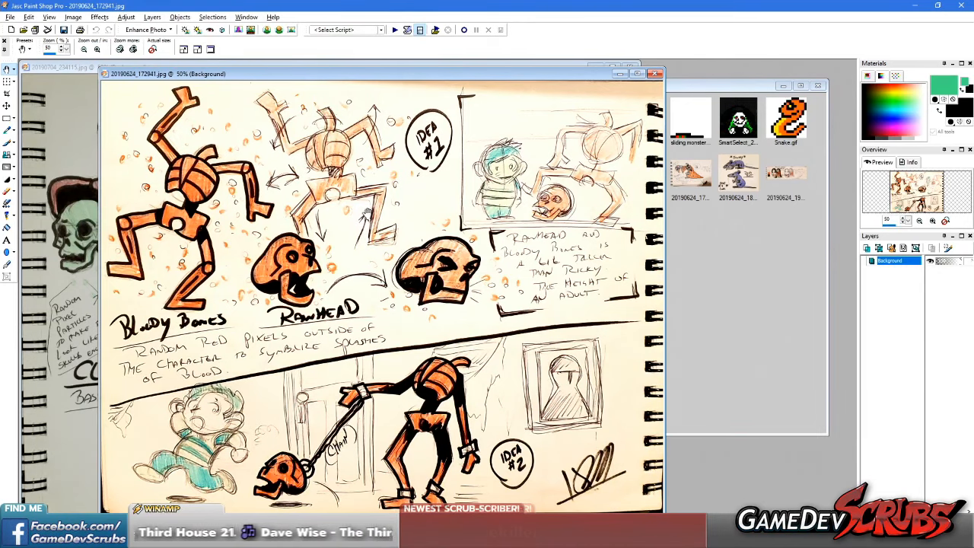
{"action": "scroll", "coordinate": [368, 216], "scroll_direction": "up", "scroll_amount": 1}
{"action": "scroll", "coordinate": [375, 218], "scroll_direction": "up", "scroll_amount": 1}
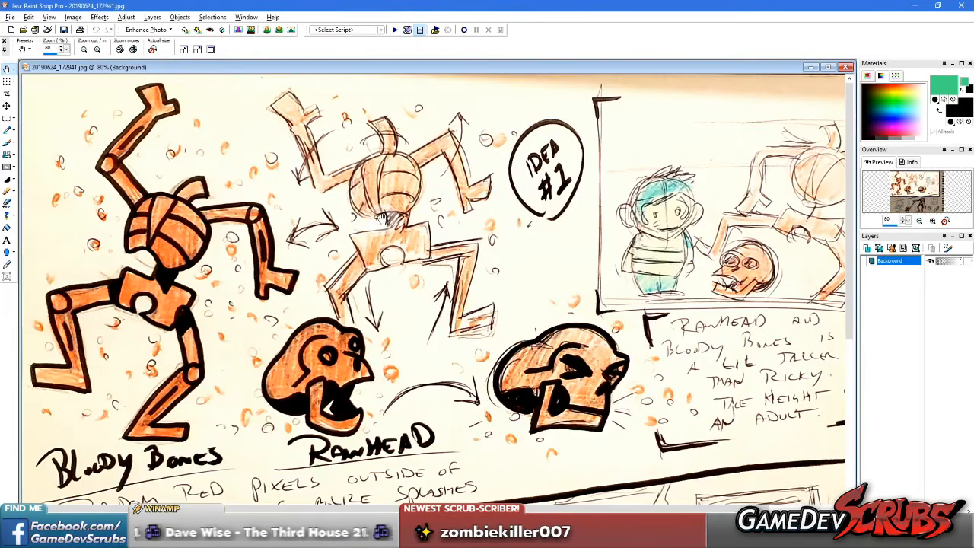
{"action": "scroll", "coordinate": [380, 217], "scroll_direction": "down", "scroll_amount": 2}
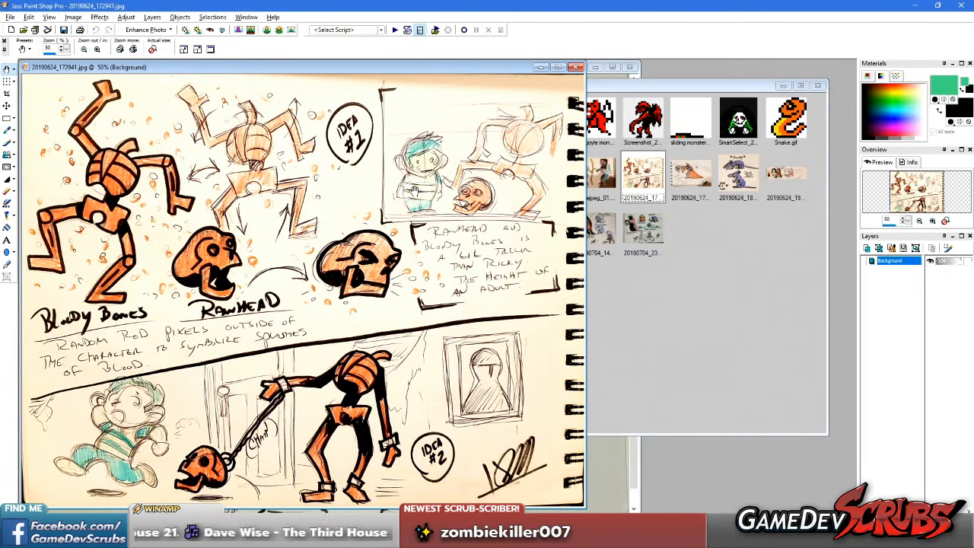
{"action": "scroll", "coordinate": [270, 300], "scroll_direction": "up", "scroll_amount": 2}
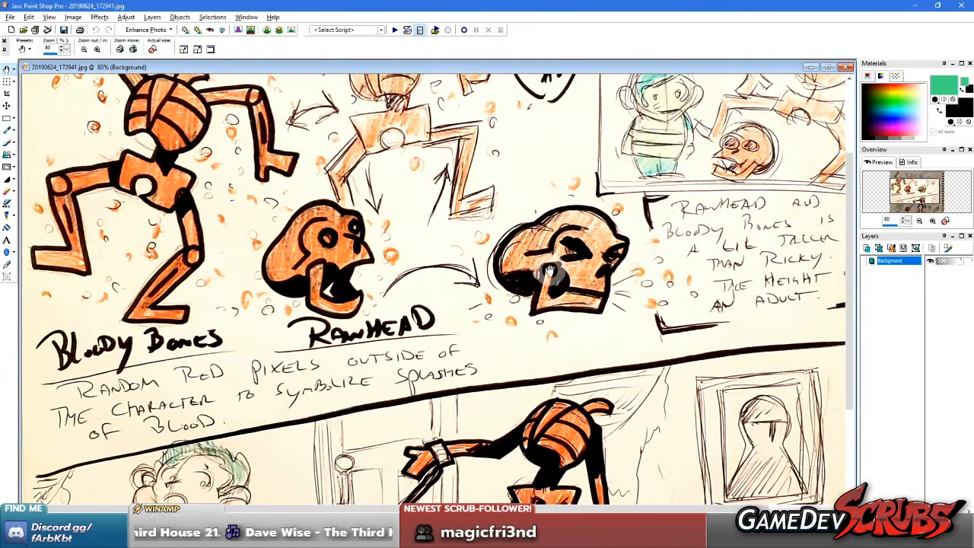
Step: Examine the Idea #2 drawing with the chained skull, close the sketch, and return to the 20190704_234115.jpg enemy page
{"action": "scroll", "coordinate": [526, 241], "scroll_direction": "down", "scroll_amount": 3}
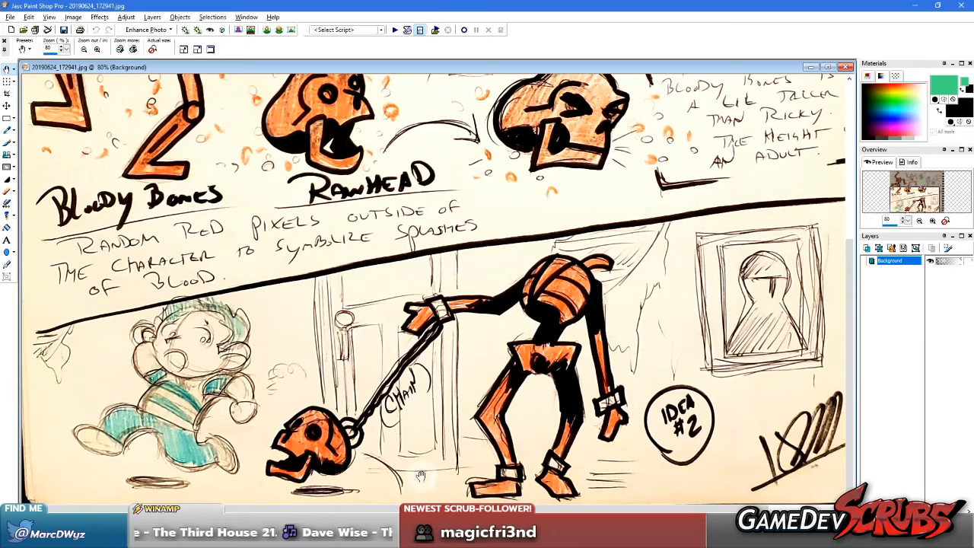
{"action": "scroll", "coordinate": [435, 307], "scroll_direction": "down", "scroll_amount": 3}
{"action": "scroll", "coordinate": [367, 294], "scroll_direction": "up", "scroll_amount": 1}
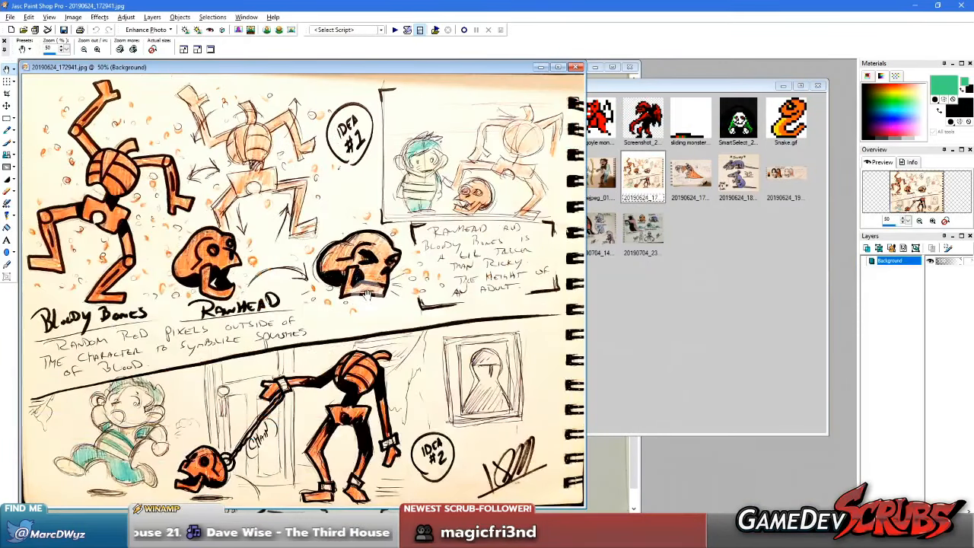
{"action": "left_click", "coordinate": [577, 68]}
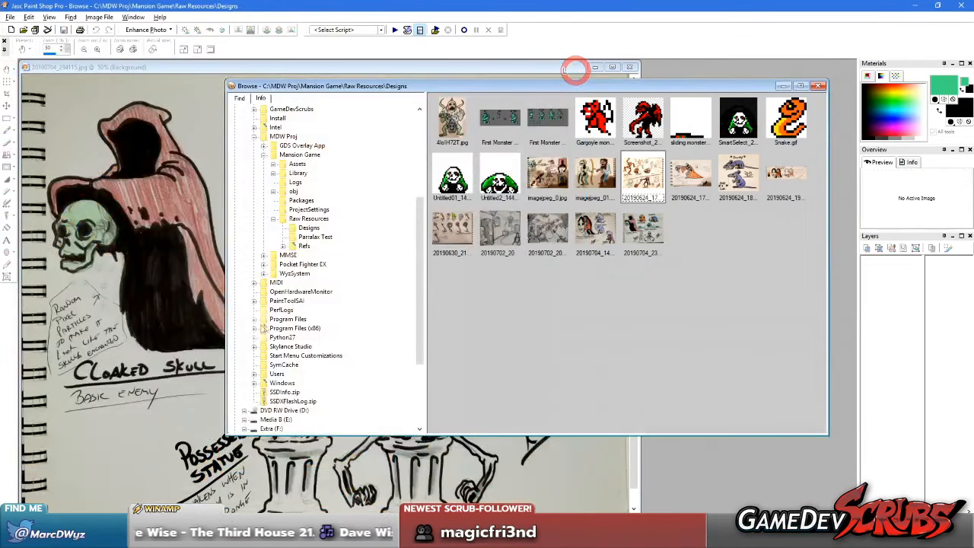
{"action": "left_click", "coordinate": [197, 317]}
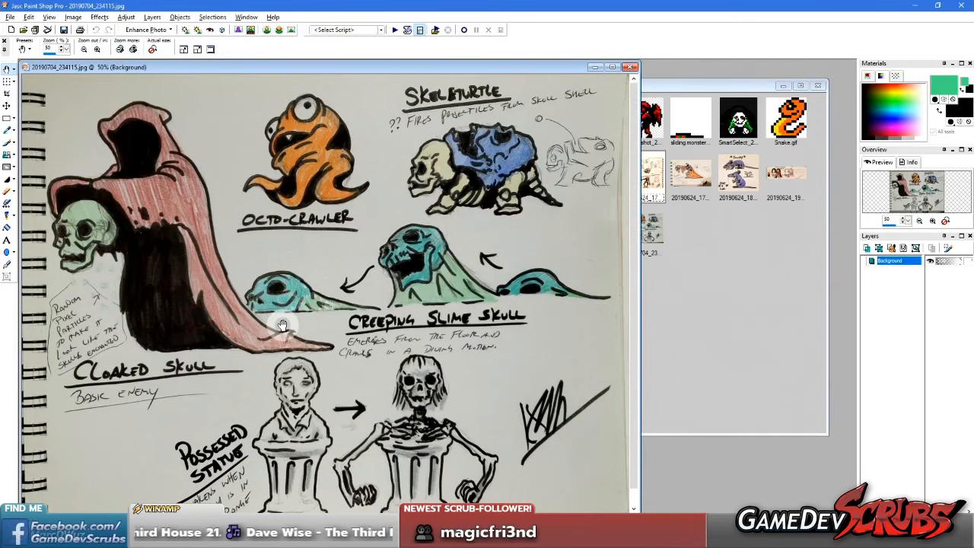
Step: Examine the Creeping Slime Skull drawing and its notes up close on the enemy page, and switch to Aseprite
{"action": "scroll", "coordinate": [279, 321], "scroll_direction": "down", "scroll_amount": 1}
{"action": "scroll", "coordinate": [274, 318], "scroll_direction": "up", "scroll_amount": 1}
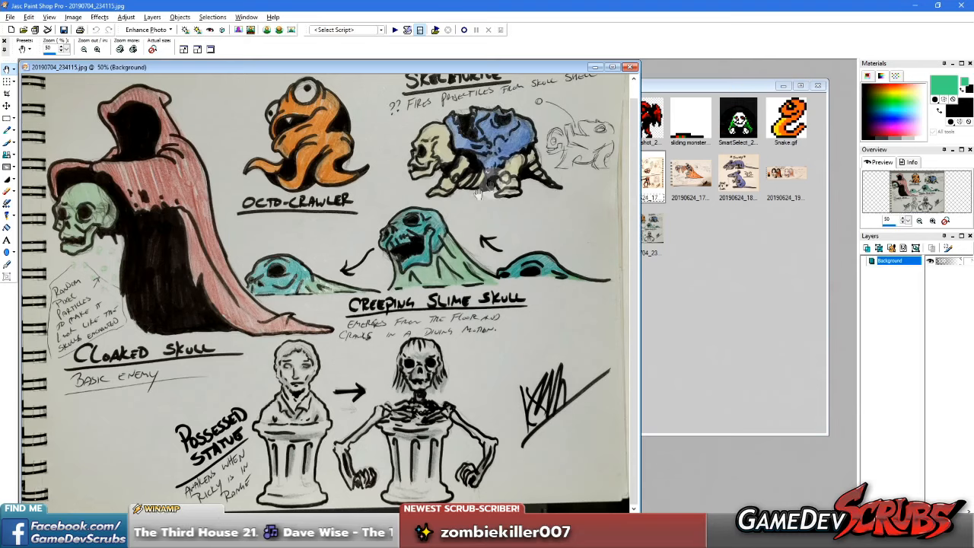
{"action": "scroll", "coordinate": [430, 251], "scroll_direction": "up", "scroll_amount": 2}
{"action": "scroll", "coordinate": [435, 337], "scroll_direction": "up", "scroll_amount": 2}
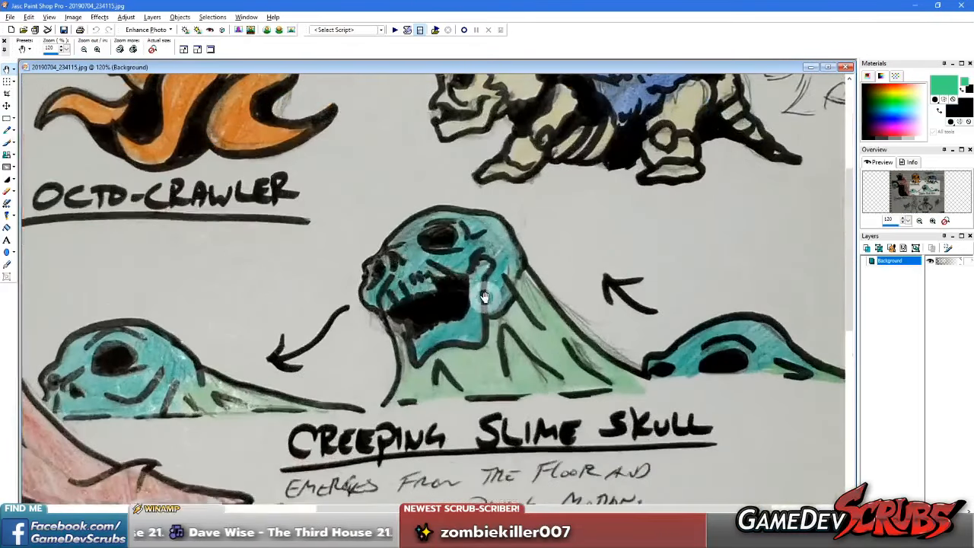
{"action": "scroll", "coordinate": [414, 335], "scroll_direction": "down", "scroll_amount": 1}
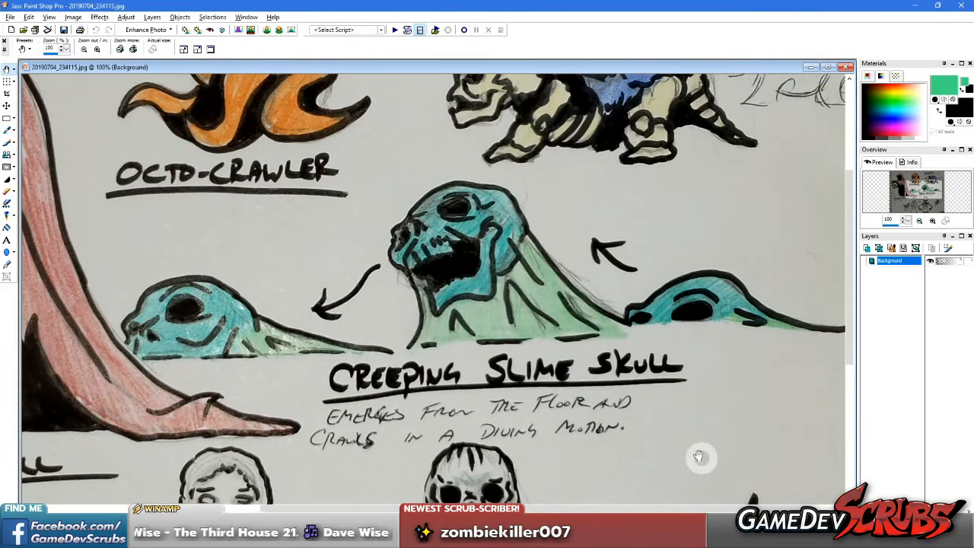
{"action": "left_click", "coordinate": [624, 537]}
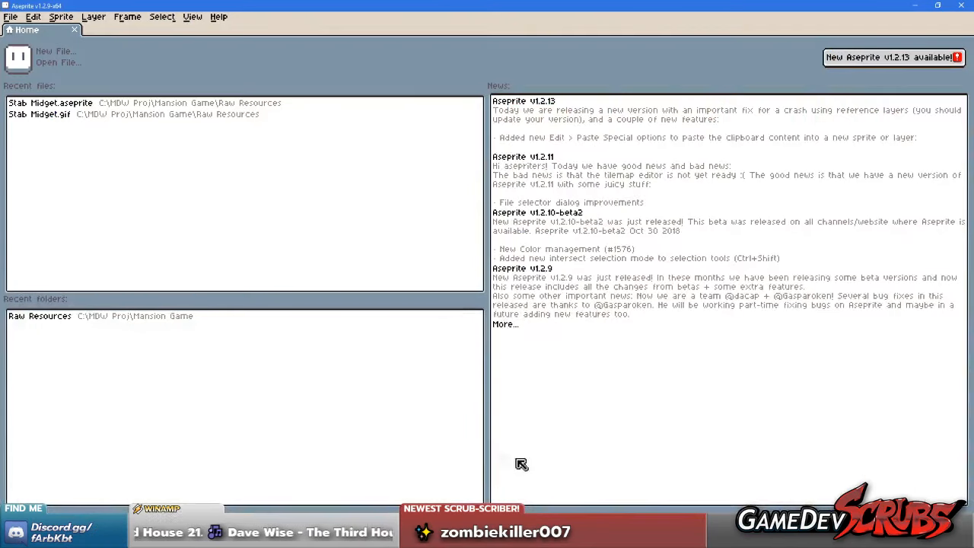
Step: Create a new 128 × 128 sprite in Indexed color mode with a transparent background
{"action": "left_click", "coordinate": [11, 18]}
{"action": "left_click", "coordinate": [24, 33]}
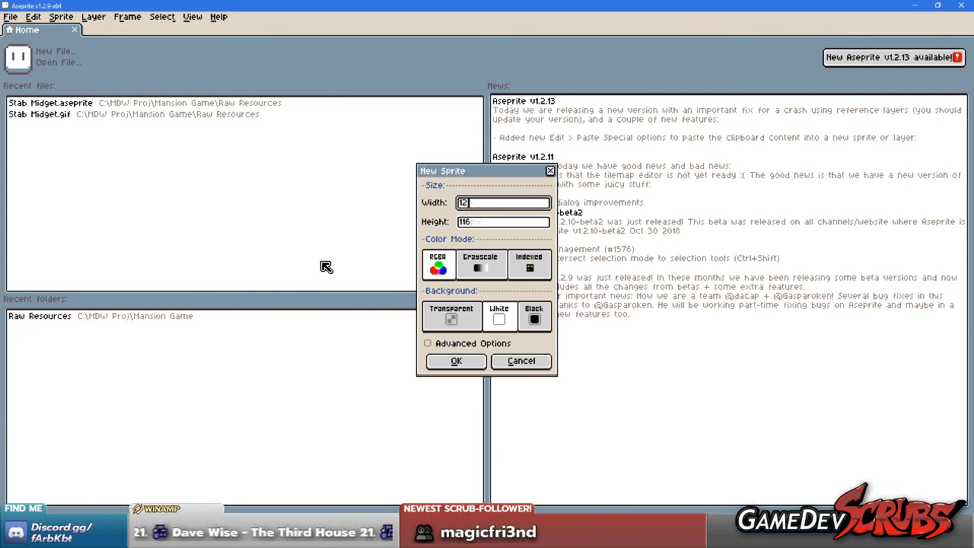
{"action": "left_click_drag", "start_coordinate": [483, 219], "coordinate": [386, 227]}
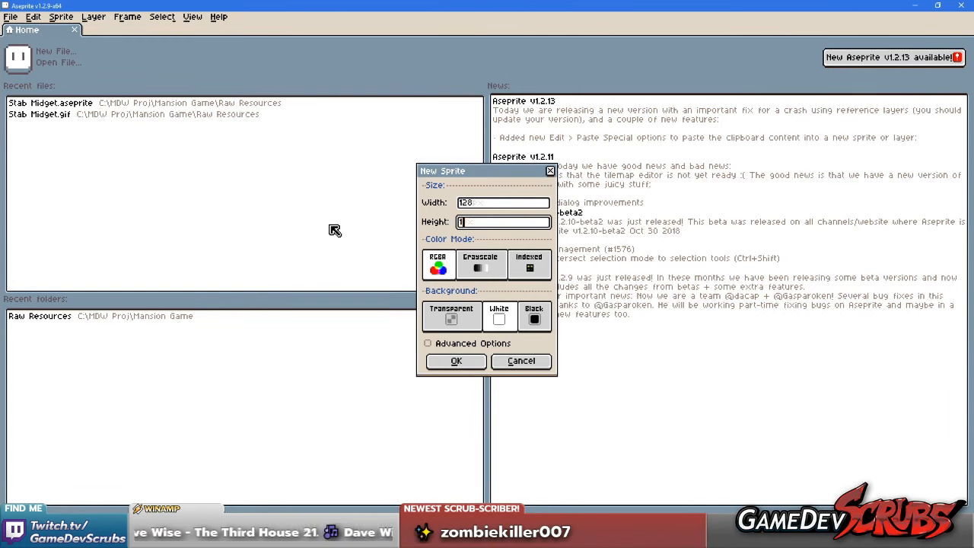
{"action": "left_click", "coordinate": [454, 360]}
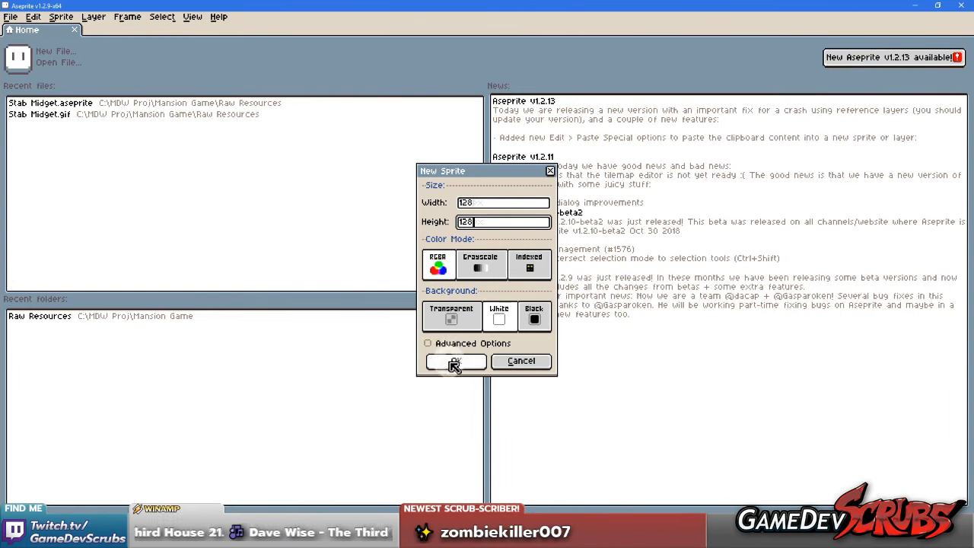
{"action": "left_click", "coordinate": [452, 321]}
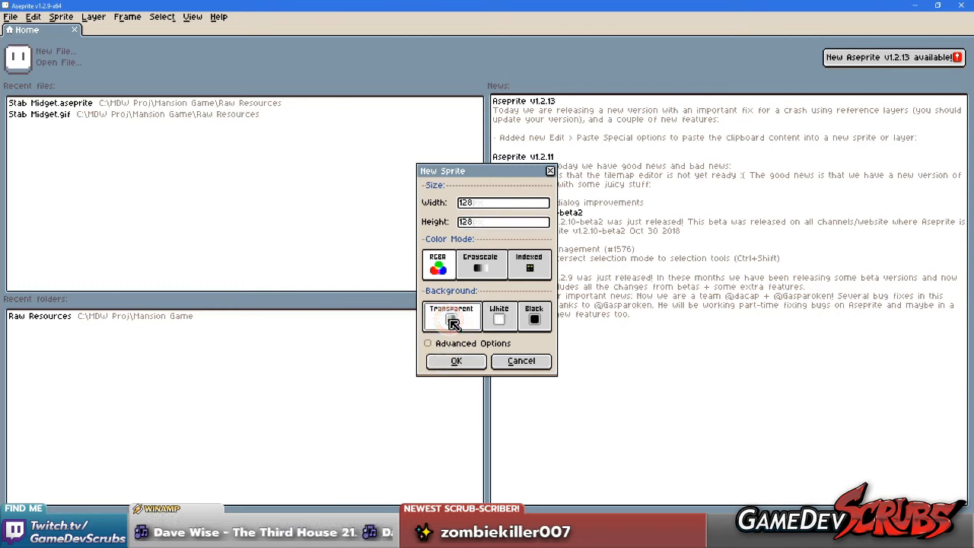
{"action": "left_click", "coordinate": [529, 277]}
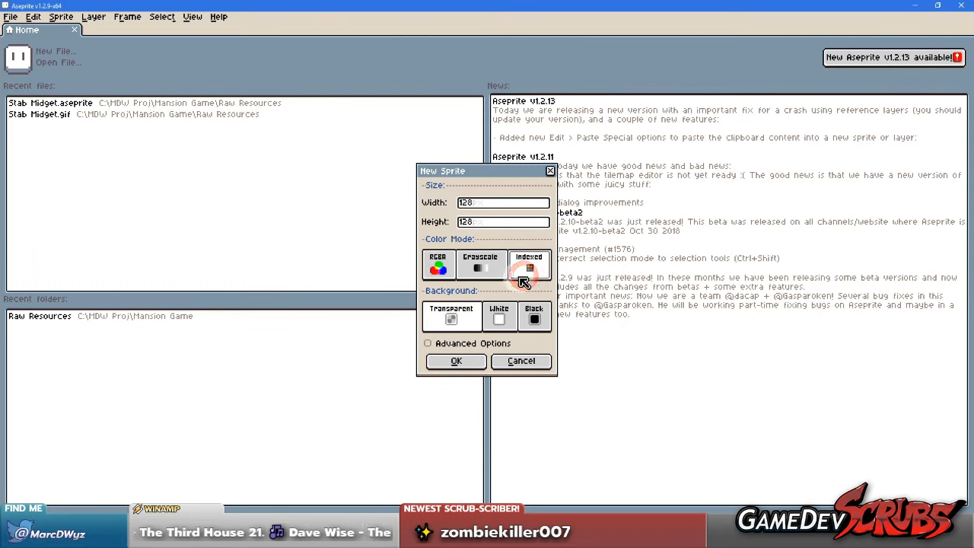
{"action": "left_click", "coordinate": [459, 362]}
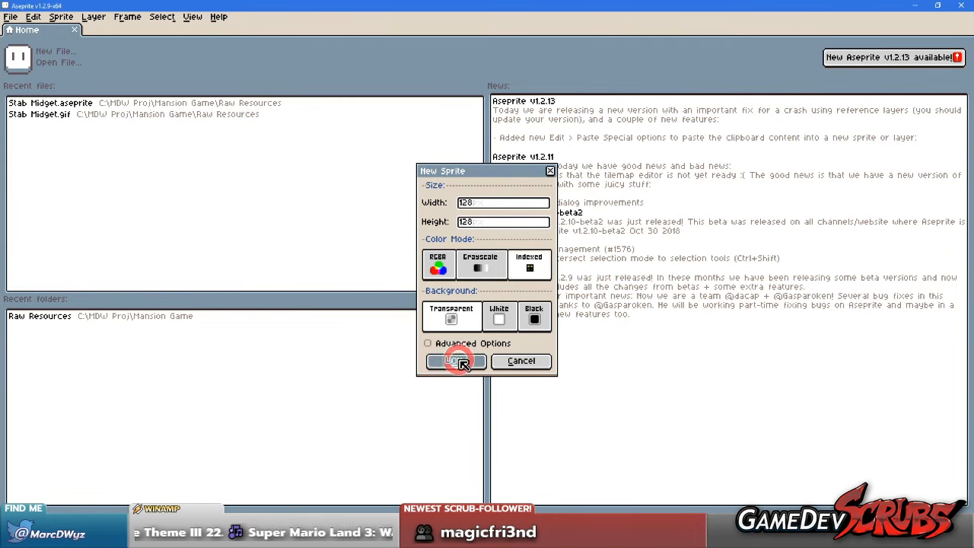
Step: Look over the blank transparent canvas and check the sprite's color mode conversion options without changing the mode
{"action": "scroll", "coordinate": [403, 211], "scroll_direction": "up", "scroll_amount": 2}
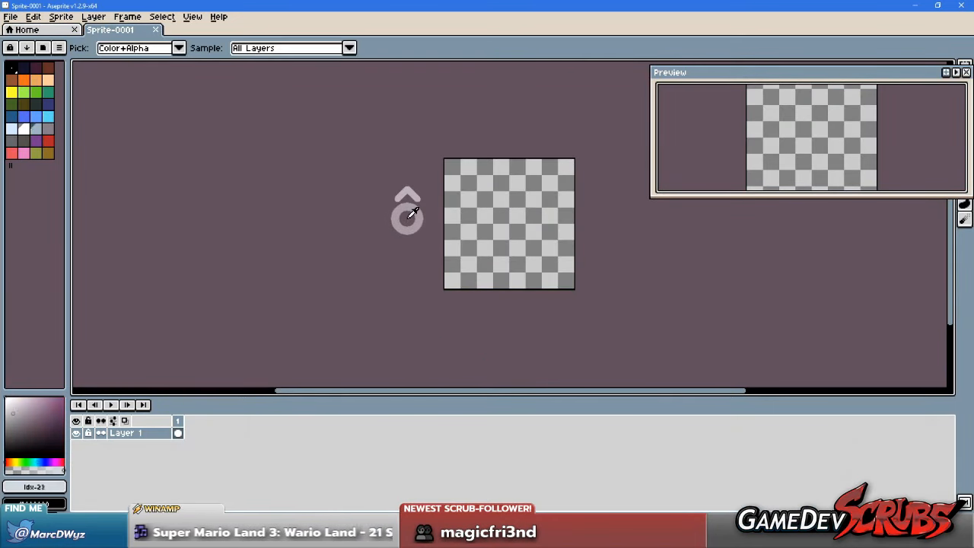
{"action": "scroll", "coordinate": [423, 218], "scroll_direction": "up", "scroll_amount": 3}
{"action": "scroll", "coordinate": [424, 219], "scroll_direction": "down", "scroll_amount": 3}
{"action": "left_click_drag", "start_coordinate": [448, 215], "coordinate": [284, 220]}
{"action": "scroll", "coordinate": [392, 221], "scroll_direction": "down", "scroll_amount": 1}
{"action": "scroll", "coordinate": [381, 220], "scroll_direction": "up", "scroll_amount": 2}
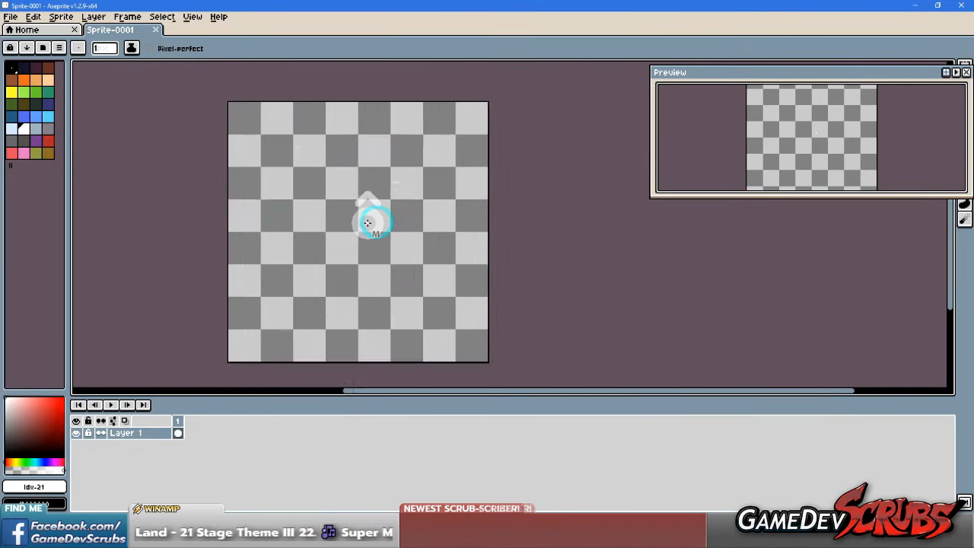
{"action": "scroll", "coordinate": [365, 221], "scroll_direction": "down", "scroll_amount": 1}
{"action": "left_click", "coordinate": [122, 11]}
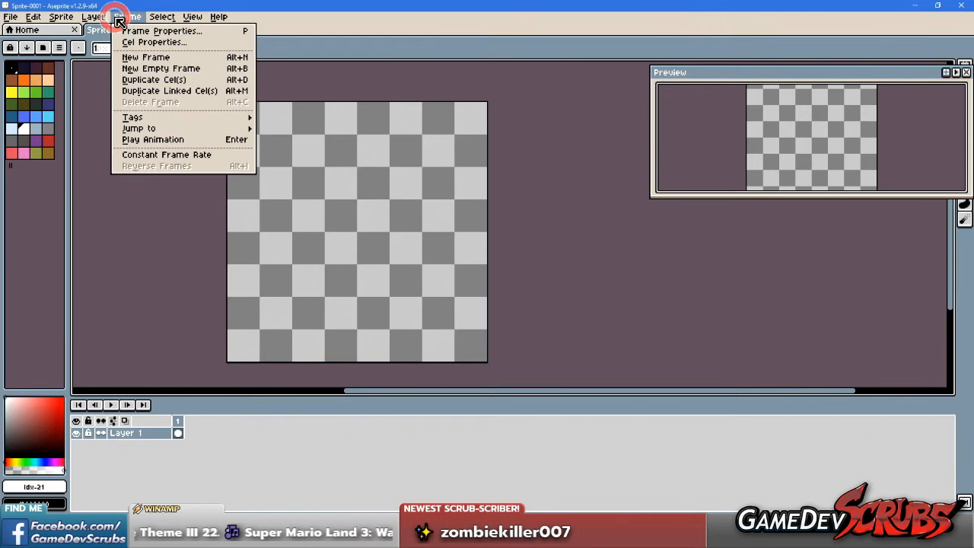
{"action": "mouse_move", "coordinate": [62, 18]}
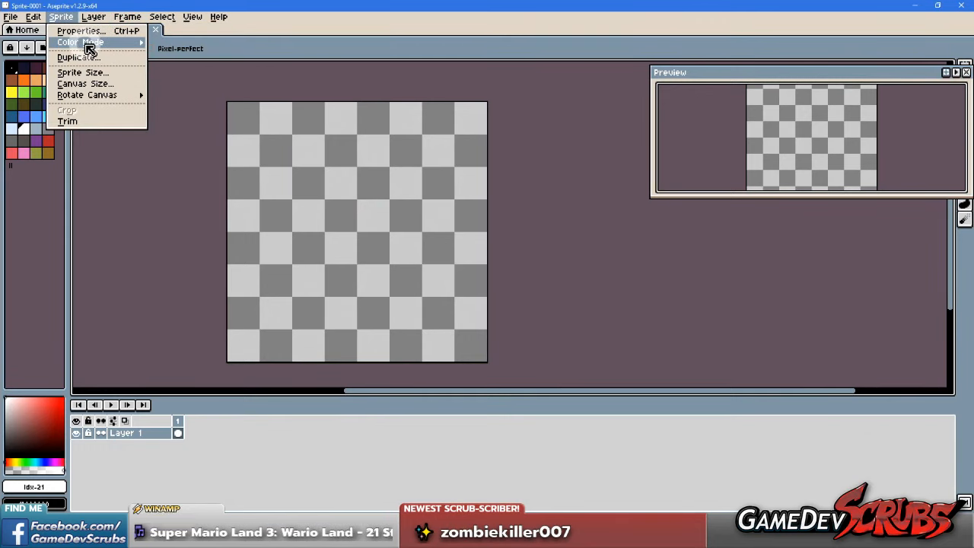
{"action": "mouse_move", "coordinate": [86, 45]}
{"action": "left_click", "coordinate": [186, 79]}
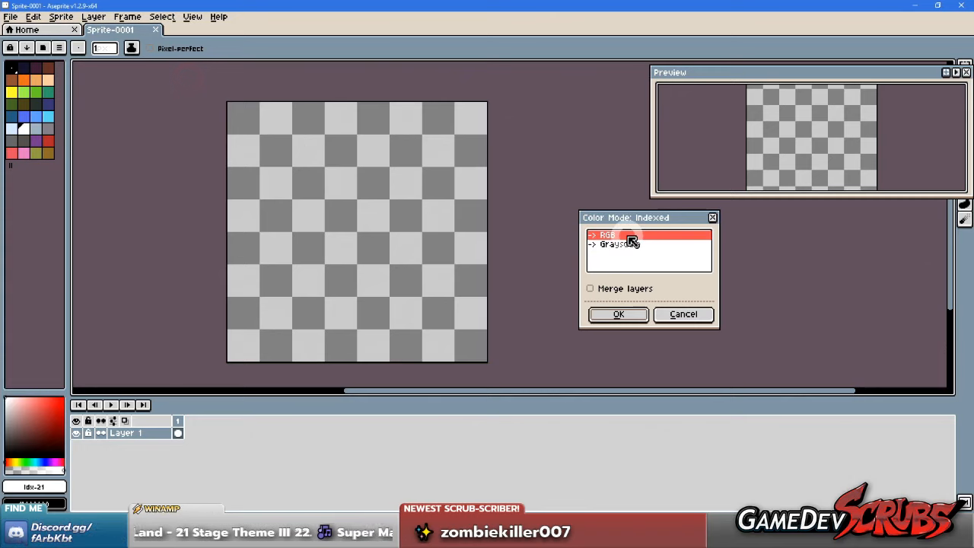
{"action": "left_click", "coordinate": [682, 314]}
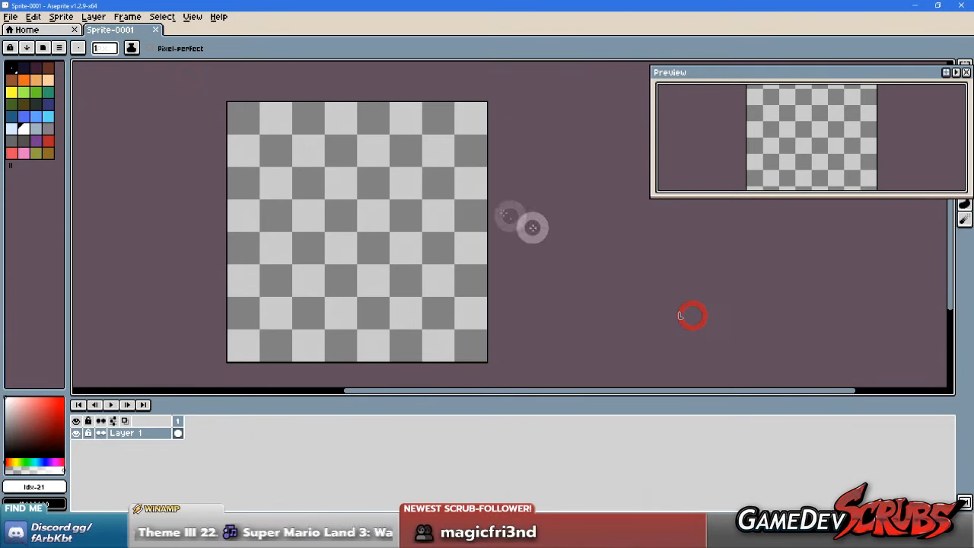
Step: Check the transparent color setting in the sprite's properties and close them without changes
{"action": "left_click", "coordinate": [93, 17]}
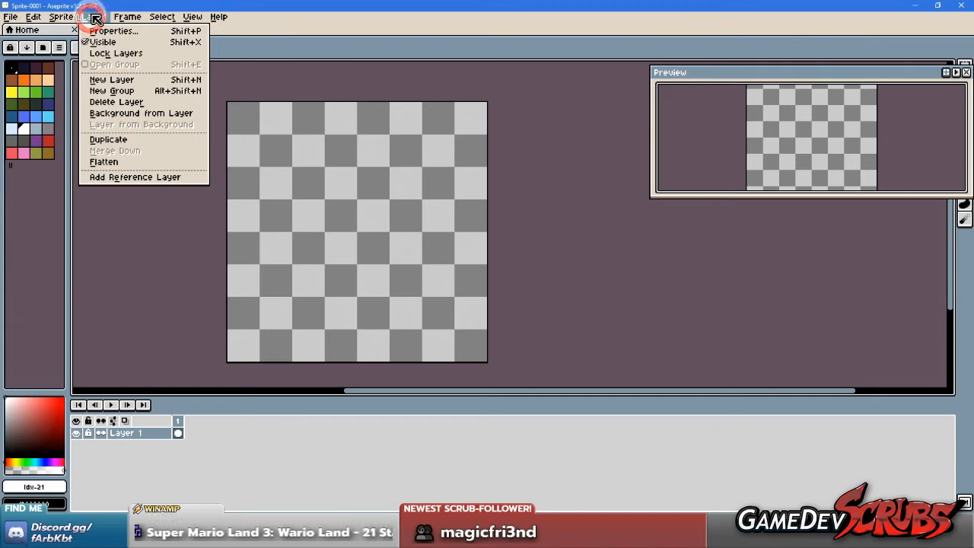
{"action": "mouse_move", "coordinate": [68, 18]}
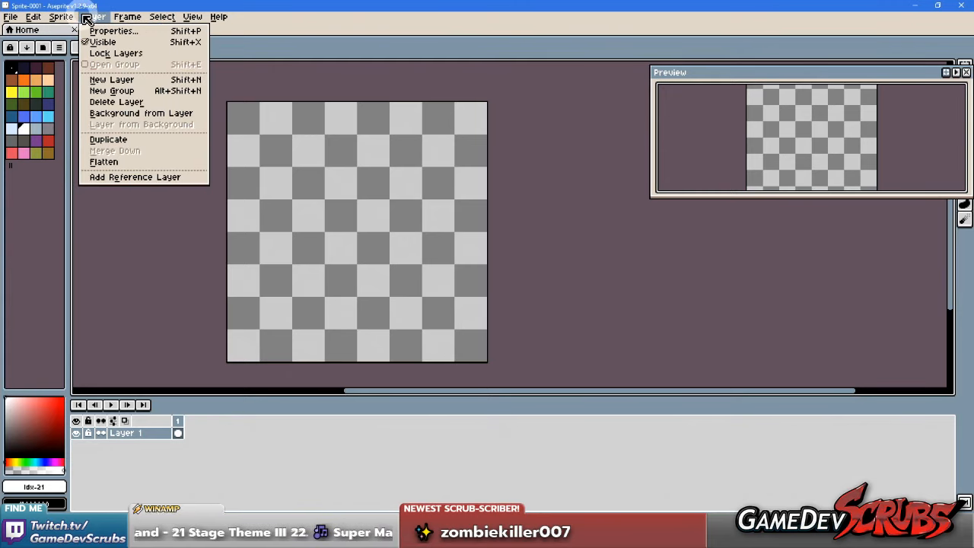
{"action": "mouse_move", "coordinate": [161, 21]}
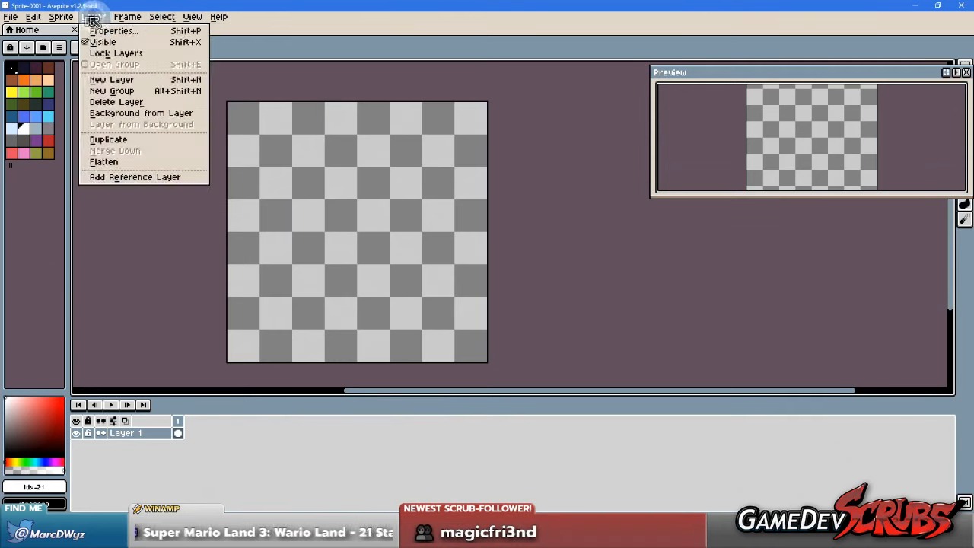
{"action": "mouse_move", "coordinate": [36, 17]}
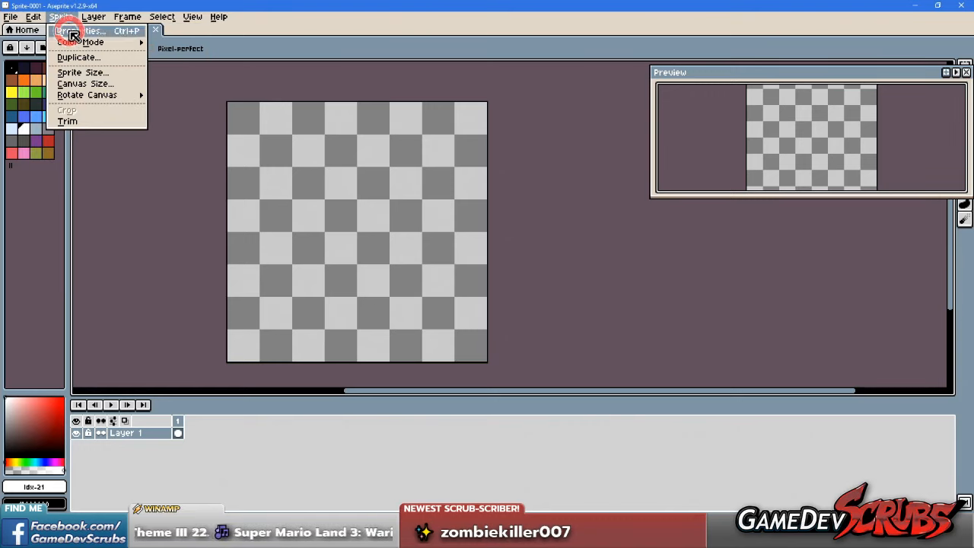
{"action": "left_click", "coordinate": [73, 32]}
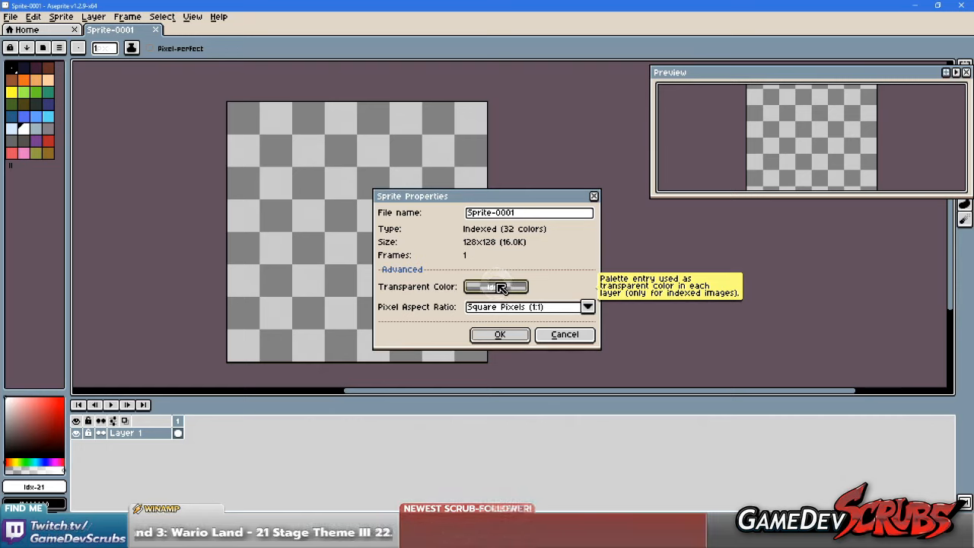
{"action": "left_click", "coordinate": [592, 197]}
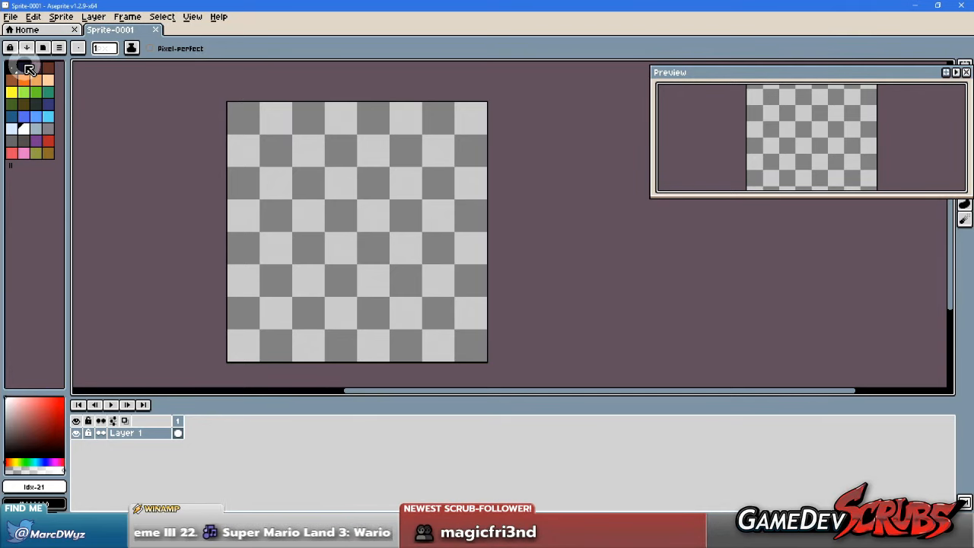
Step: Close the transparent sprite and create a 998 × 116 indexed sprite with a white background
{"action": "left_click", "coordinate": [156, 31]}
{"action": "left_click", "coordinate": [10, 16]}
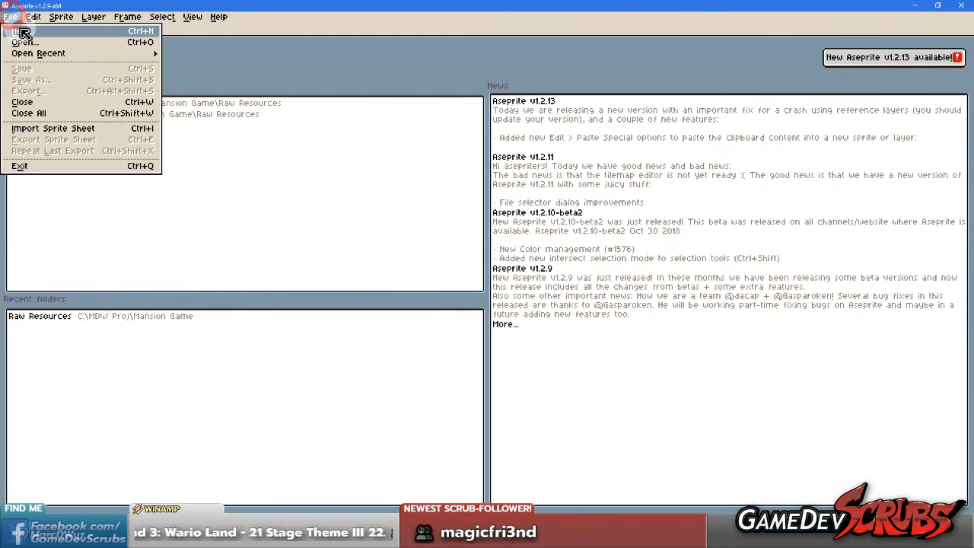
{"action": "left_click", "coordinate": [24, 33]}
{"action": "left_click", "coordinate": [526, 266]}
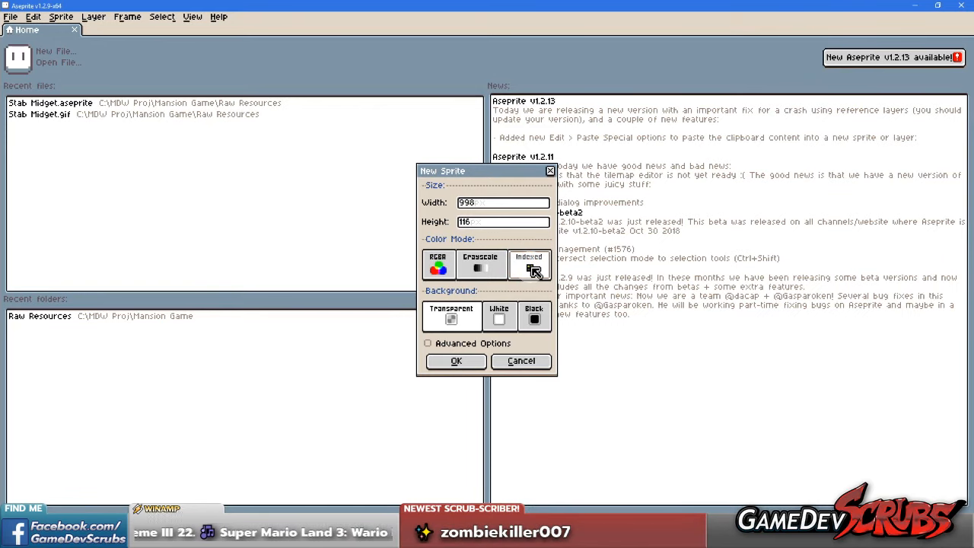
{"action": "left_click", "coordinate": [499, 316]}
{"action": "left_click", "coordinate": [455, 362]}
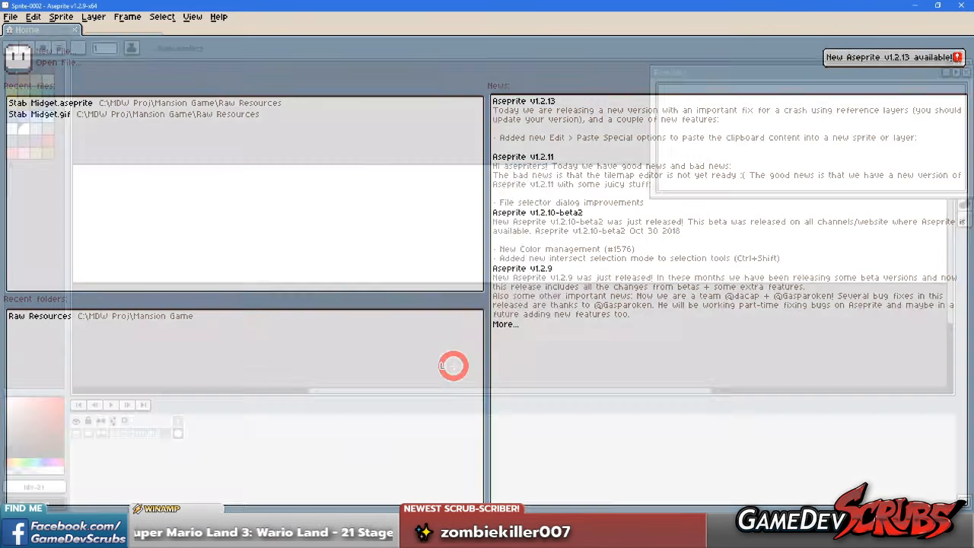
{"action": "scroll", "coordinate": [171, 166], "scroll_direction": "down", "scroll_amount": 1}
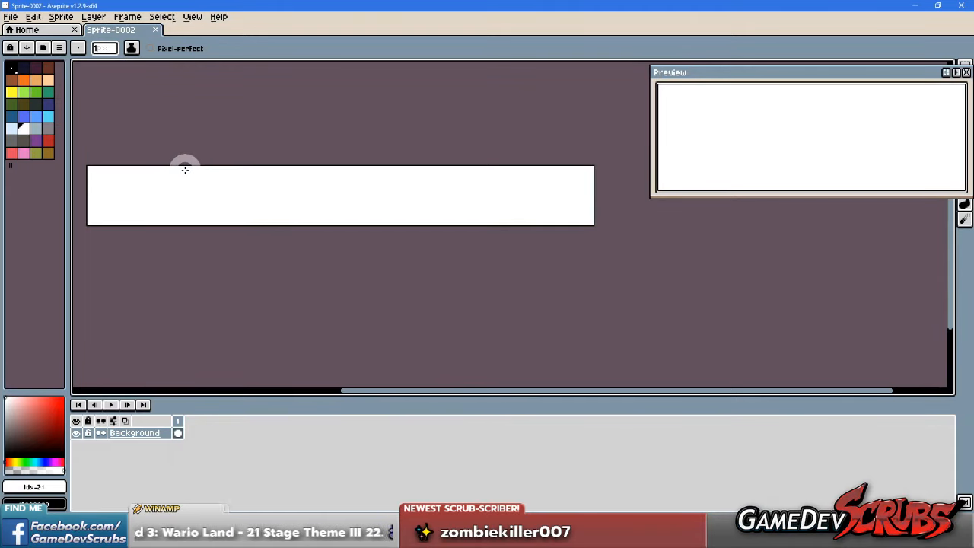
Step: Close the wide sprite and create a 128 × 128 indexed sprite with a white background
{"action": "left_click", "coordinate": [155, 29]}
{"action": "left_click", "coordinate": [10, 17]}
{"action": "left_click", "coordinate": [20, 31]}
{"action": "left_click", "coordinate": [494, 204]}
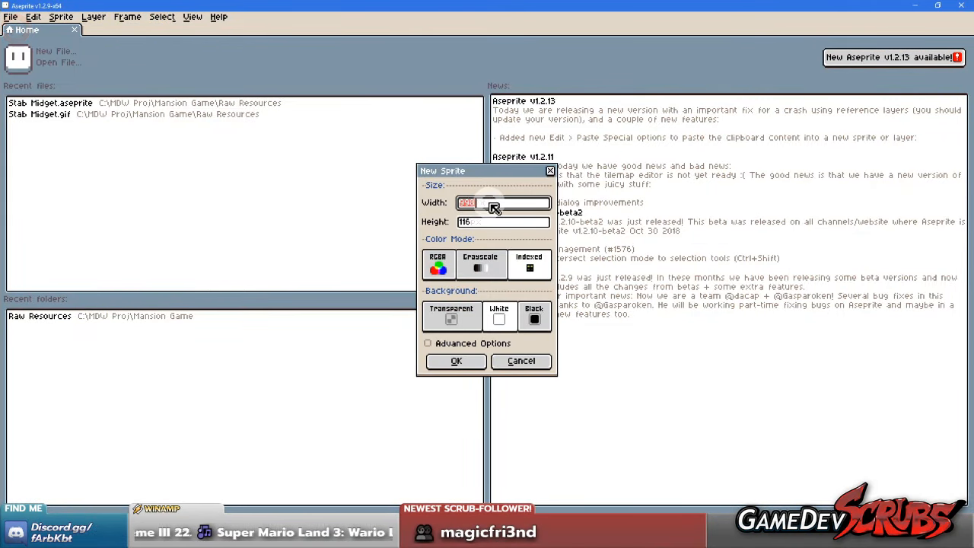
{"action": "left_click_drag", "start_coordinate": [493, 220], "coordinate": [415, 224]}
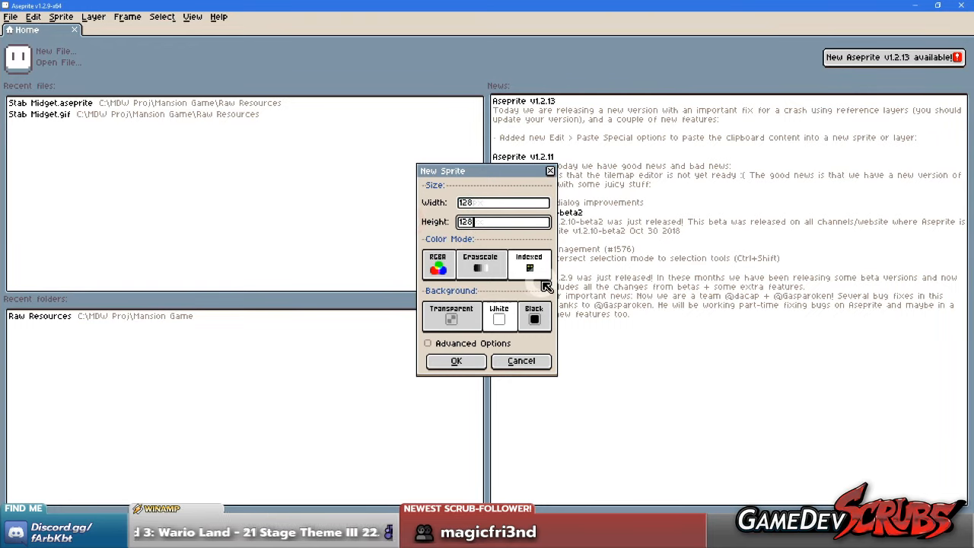
{"action": "left_click", "coordinate": [457, 361]}
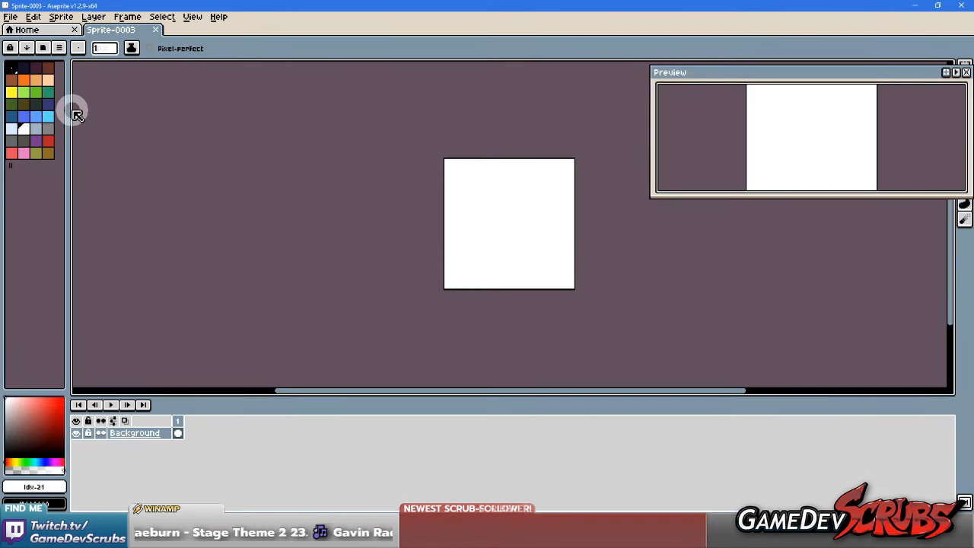
Step: Start loading a palette for the new sprite, and switch to Paint Shop Pro to browse the Raw Resources folder
{"action": "left_click", "coordinate": [60, 47]}
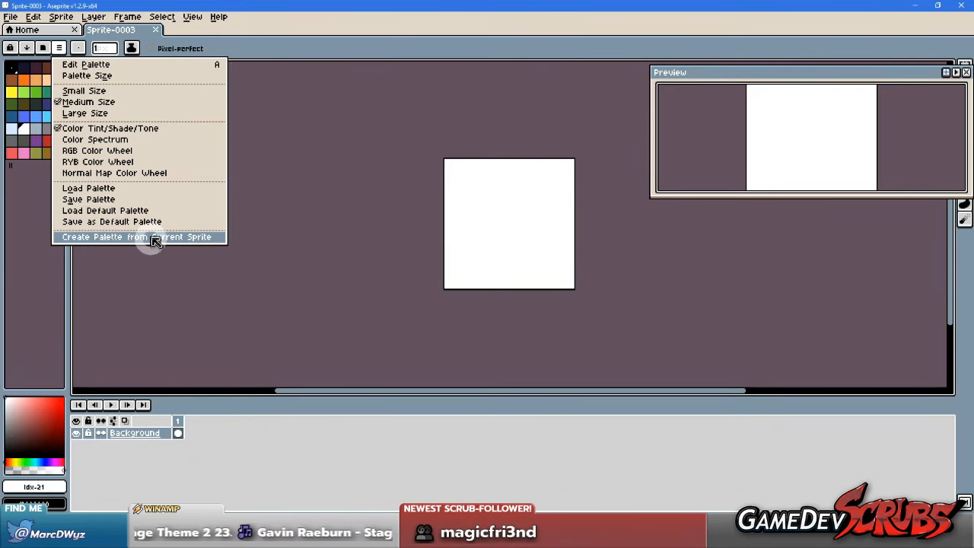
{"action": "left_click", "coordinate": [142, 189]}
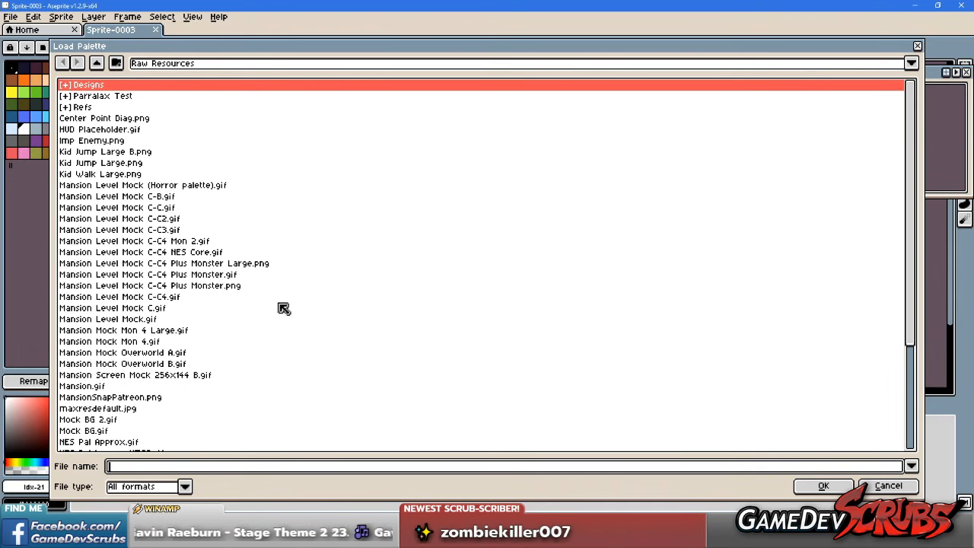
{"action": "left_click", "coordinate": [518, 537]}
{"action": "scroll", "coordinate": [376, 300], "scroll_direction": "down", "scroll_amount": 5}
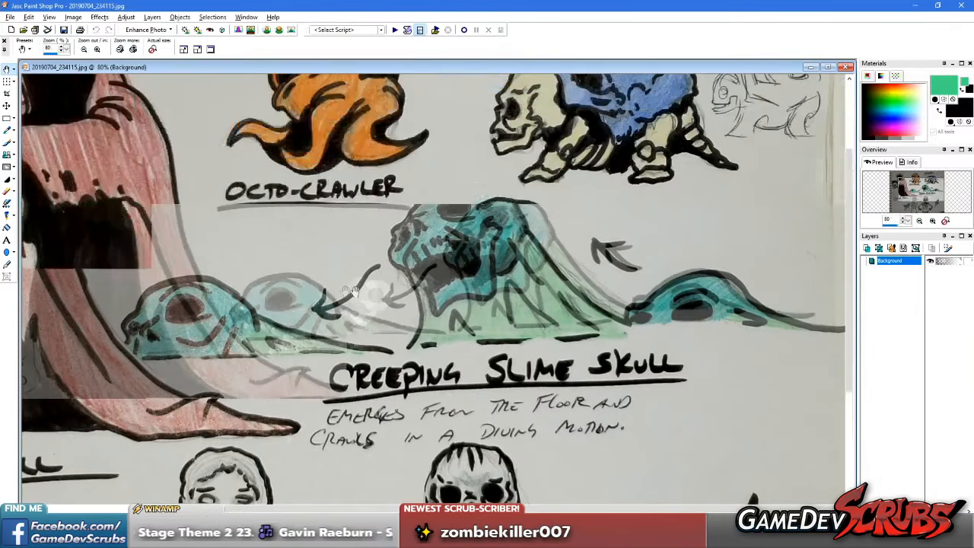
{"action": "left_click", "coordinate": [403, 225]}
{"action": "left_click", "coordinate": [308, 219]}
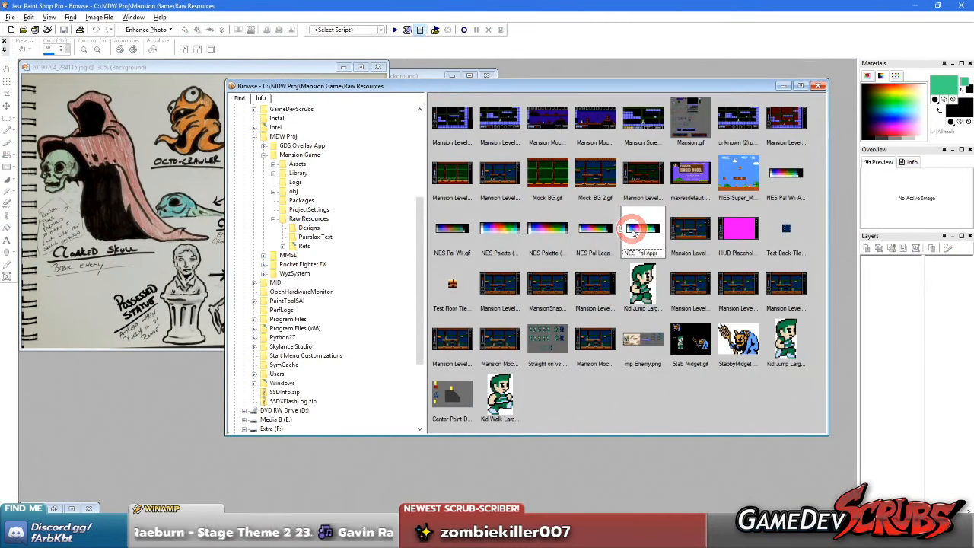
Step: Compare the NES palette thumbnails in Raw Resources and open NES Pal Approx.gif
{"action": "left_click", "coordinate": [457, 225]}
{"action": "left_click", "coordinate": [500, 226]}
{"action": "left_click", "coordinate": [547, 227]}
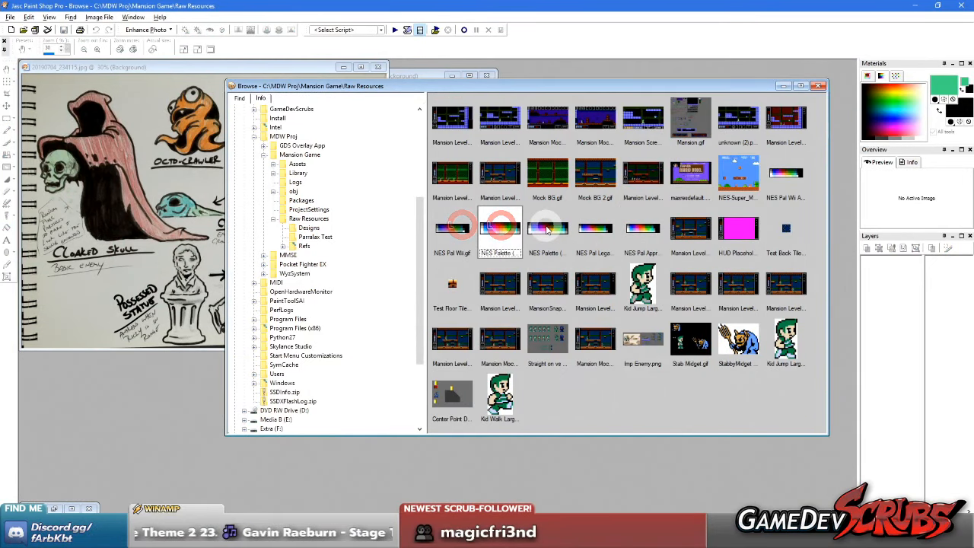
{"action": "left_click", "coordinate": [598, 227]}
{"action": "double_click", "coordinate": [642, 230]}
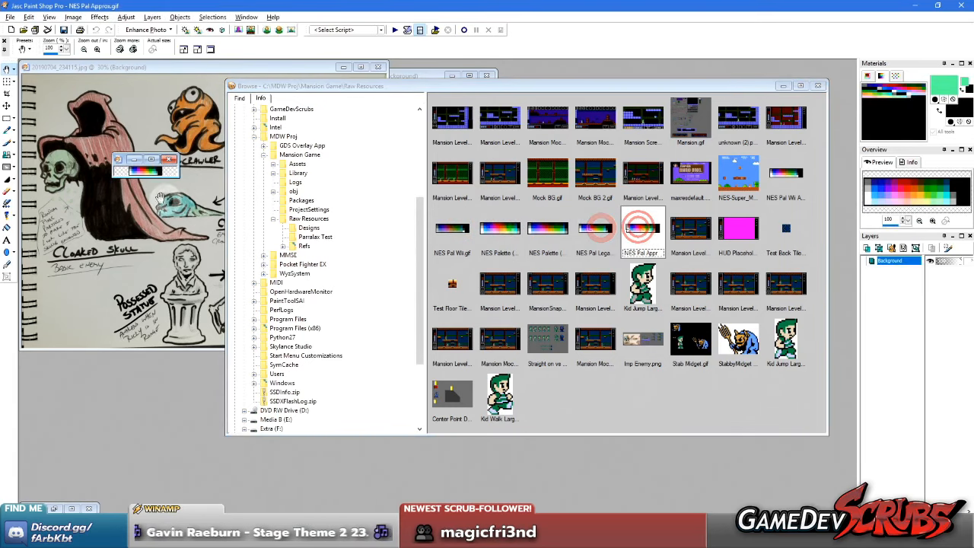
Step: Close NES Pal Approx.gif and view NES Palette (Approx) (Old Indexing).gif enlarged, closing it after inspection
{"action": "left_click", "coordinate": [442, 160]}
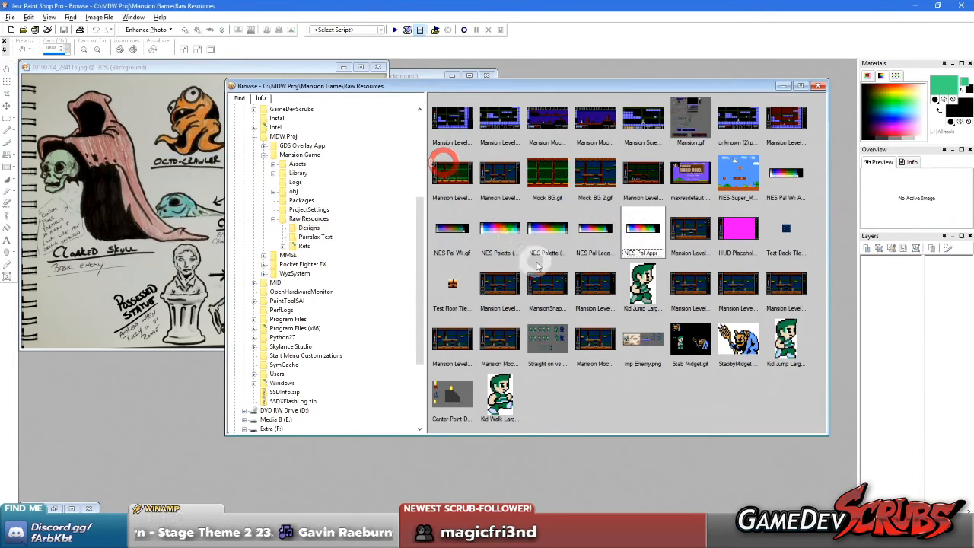
{"action": "double_click", "coordinate": [500, 228]}
{"action": "left_click", "coordinate": [202, 200]}
{"action": "scroll", "coordinate": [204, 200], "scroll_direction": "up", "scroll_amount": 2}
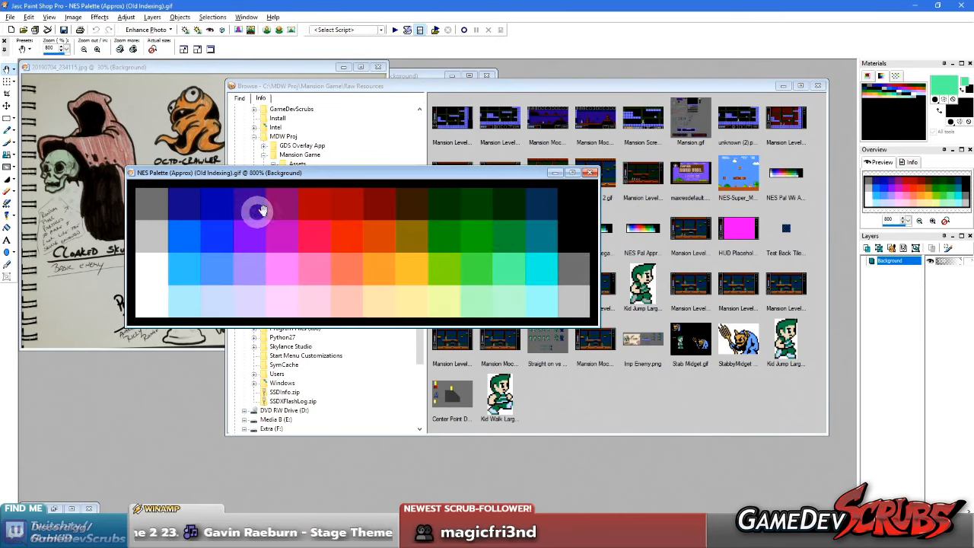
{"action": "scroll", "coordinate": [265, 204], "scroll_direction": "down", "scroll_amount": 1}
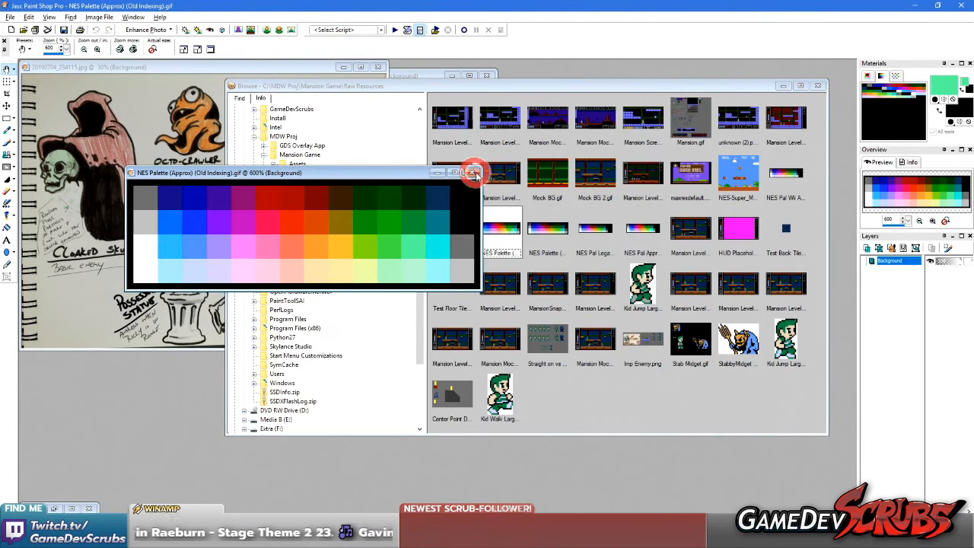
{"action": "left_click", "coordinate": [473, 173]}
Step: Compare NES Pal Legacy NTSC.gif and NES Pal Wii Adjusted.gif enlarged, closing each after inspection
{"action": "double_click", "coordinate": [584, 228]}
{"action": "scroll", "coordinate": [156, 198], "scroll_direction": "up", "scroll_amount": 6}
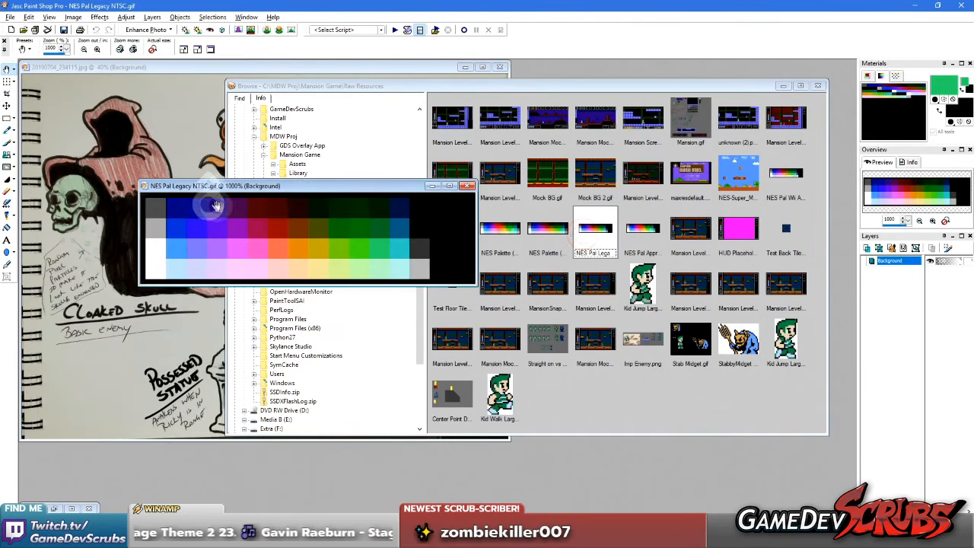
{"action": "left_click", "coordinate": [469, 188]}
{"action": "double_click", "coordinate": [785, 177]}
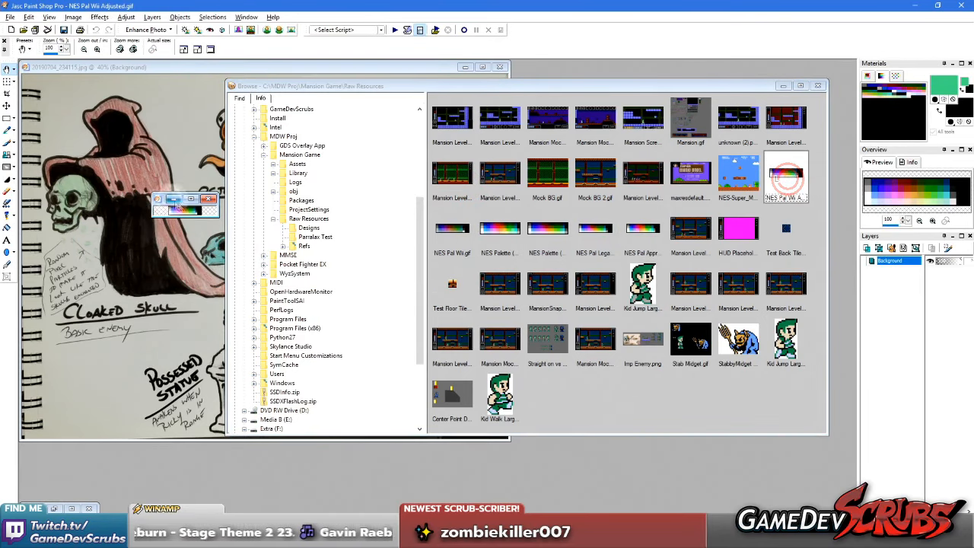
{"action": "scroll", "coordinate": [173, 206], "scroll_direction": "up", "scroll_amount": 7}
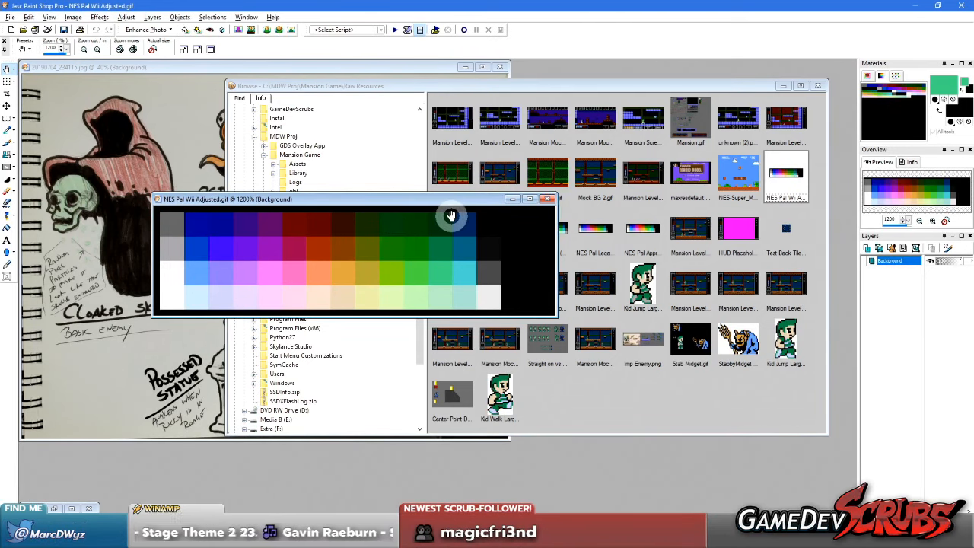
{"action": "left_click", "coordinate": [548, 200]}
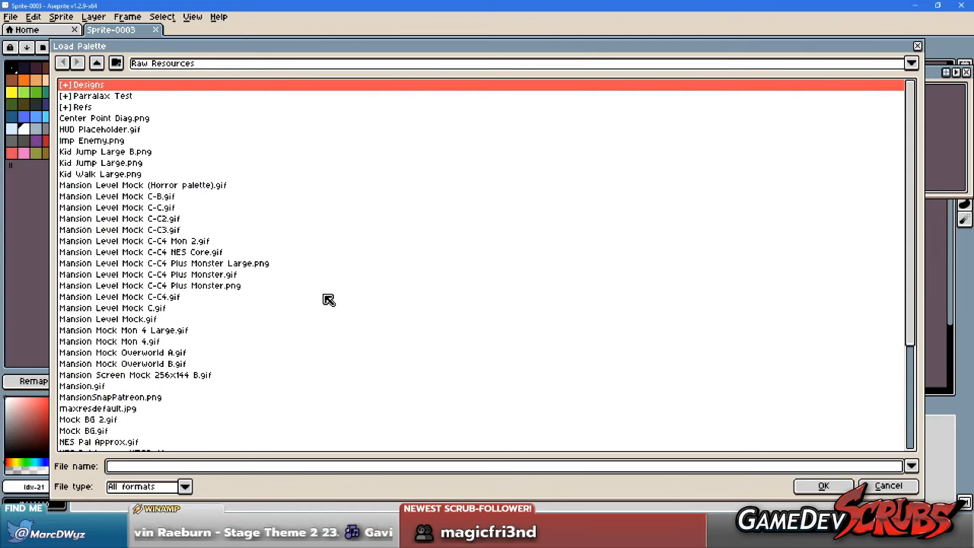
Step: Load NES Pal Wii Adjusted.gif as the sprite's palette in Aseprite and widen the palette area to show full colour rows
{"action": "scroll", "coordinate": [201, 282], "scroll_direction": "down", "scroll_amount": 5}
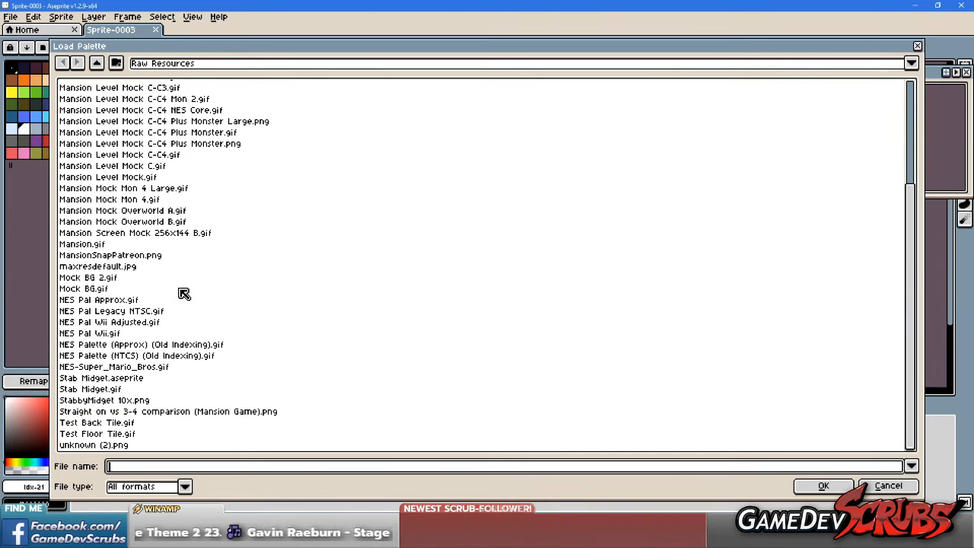
{"action": "double_click", "coordinate": [120, 321]}
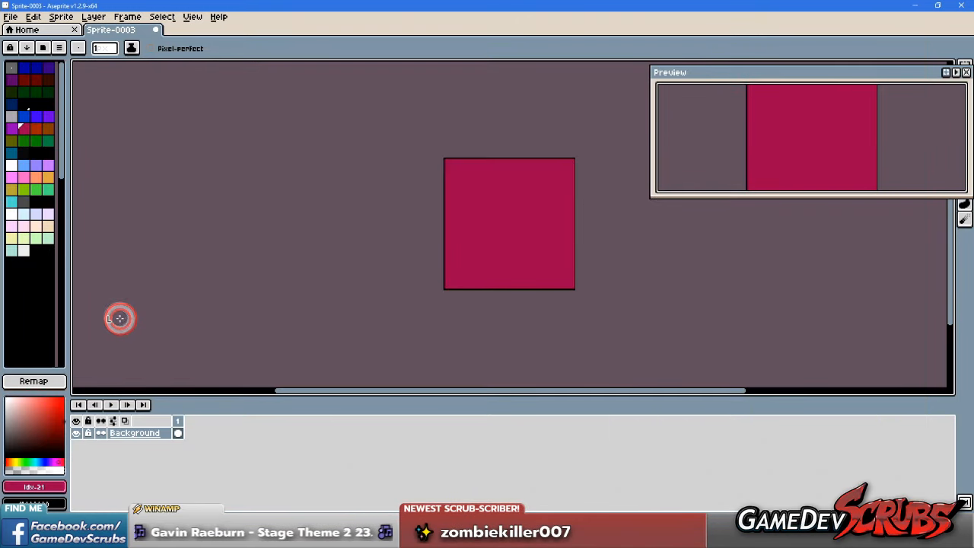
{"action": "left_click_drag", "start_coordinate": [68, 270], "coordinate": [207, 279]}
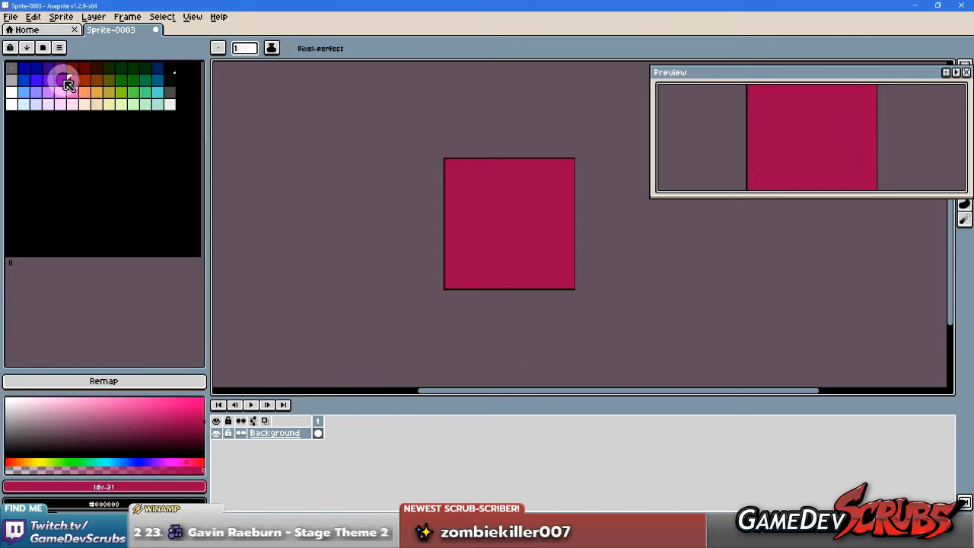
Step: Save the current palette in the Raw Resources folder under the name Working Palette
{"action": "left_click", "coordinate": [59, 47]}
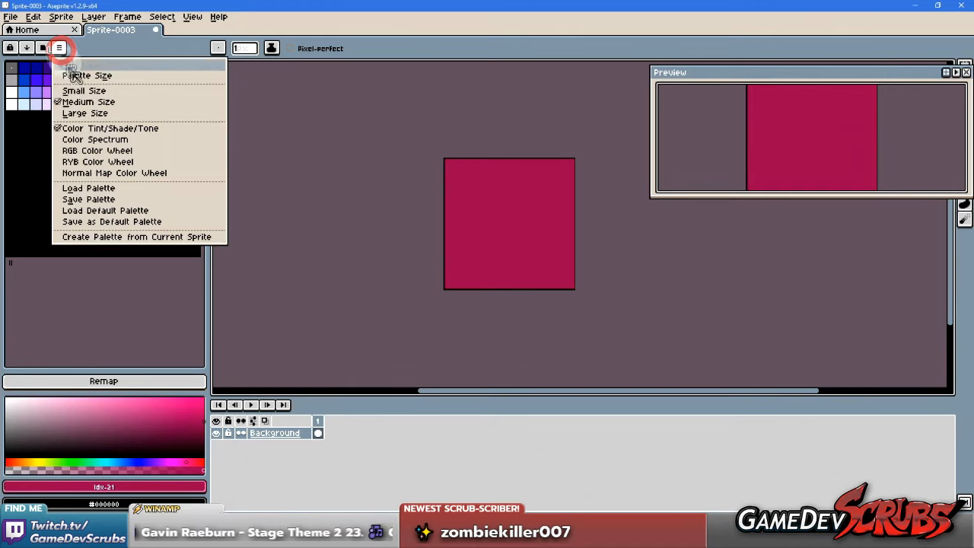
{"action": "left_click", "coordinate": [112, 200]}
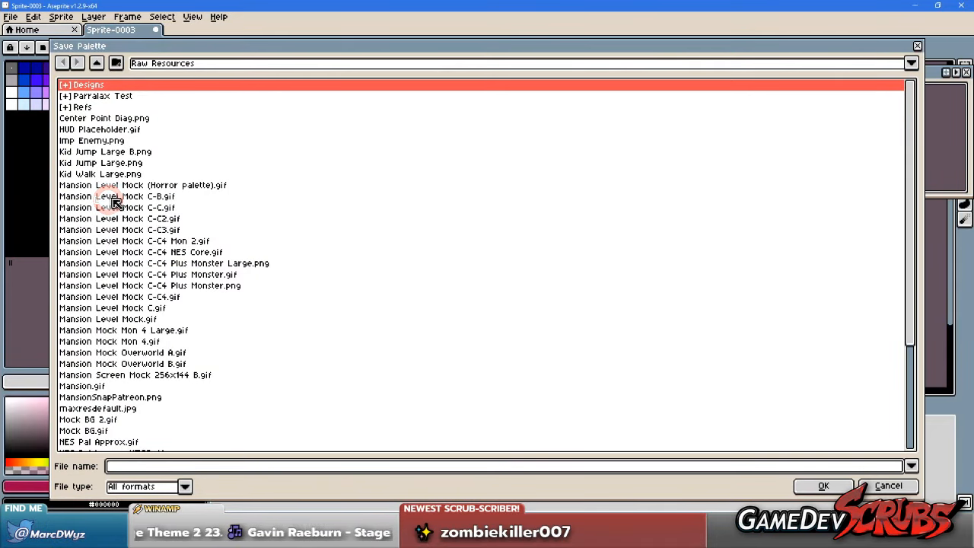
{"action": "left_click", "coordinate": [185, 486]}
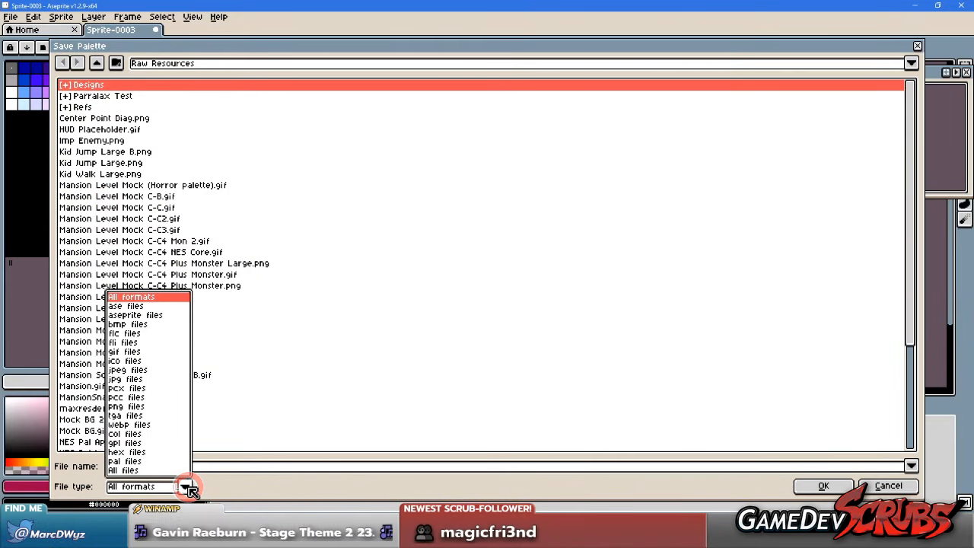
{"action": "left_click", "coordinate": [186, 488]}
{"action": "left_click", "coordinate": [211, 465]}
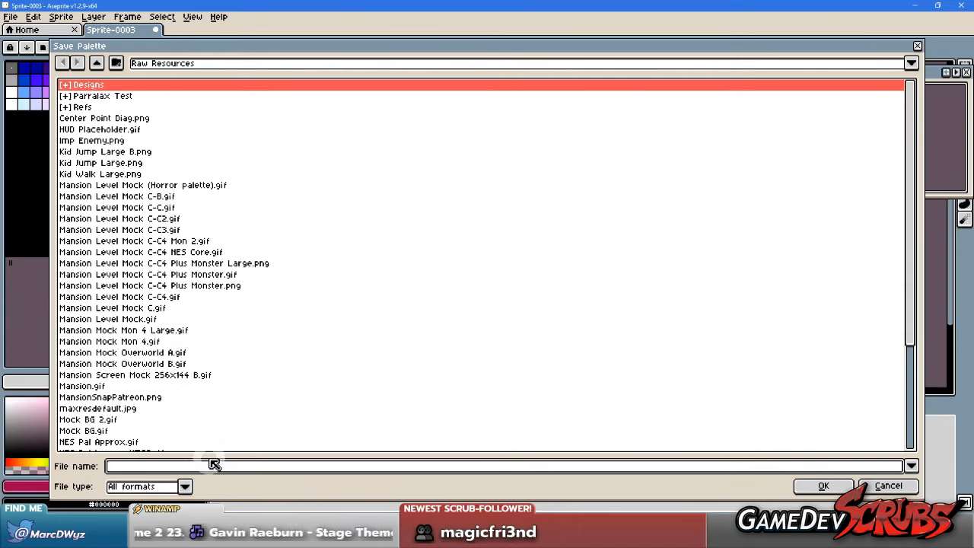
{"action": "type", "text": "Working Palette"}
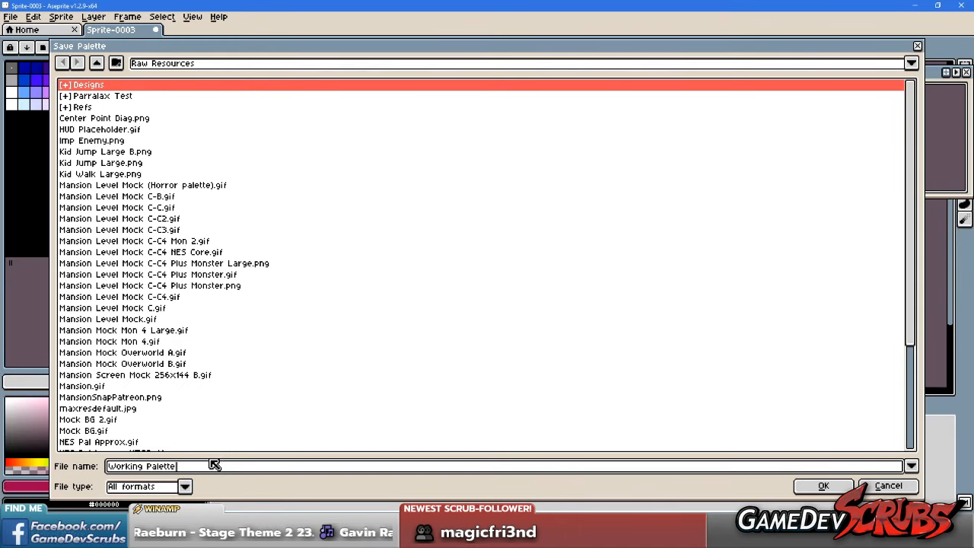
{"action": "key", "text": "Return"}
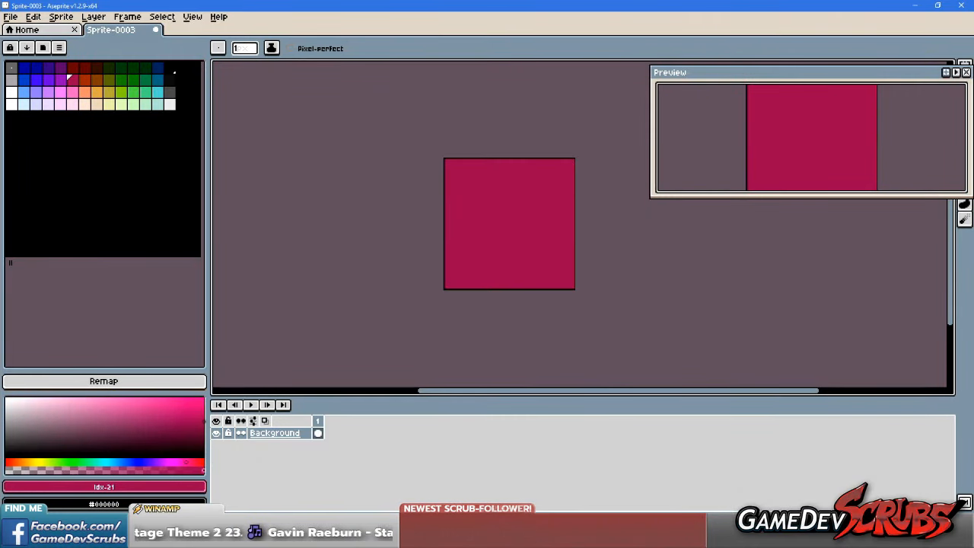
Step: Switch to Paint Shop Pro and refresh its view of the Raw Resources folder
{"action": "key", "text": "alt+Tab"}
{"action": "right_click", "coordinate": [602, 388]}
{"action": "left_click", "coordinate": [634, 448]}
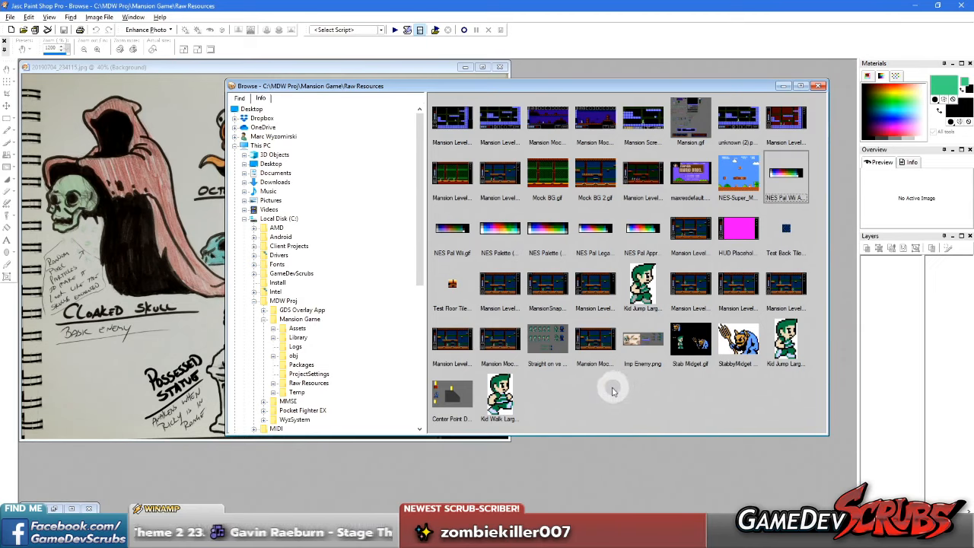
Step: Switch to File Explorer and open the Raw Resources folder inside Mansion Game
{"action": "left_click", "coordinate": [542, 525]}
{"action": "left_click", "coordinate": [542, 525]}
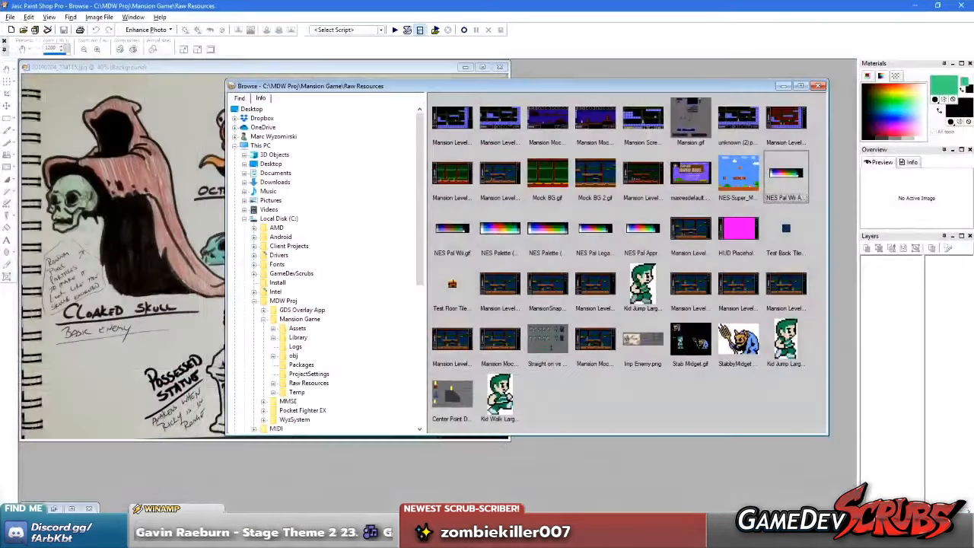
{"action": "left_click", "coordinate": [542, 525]}
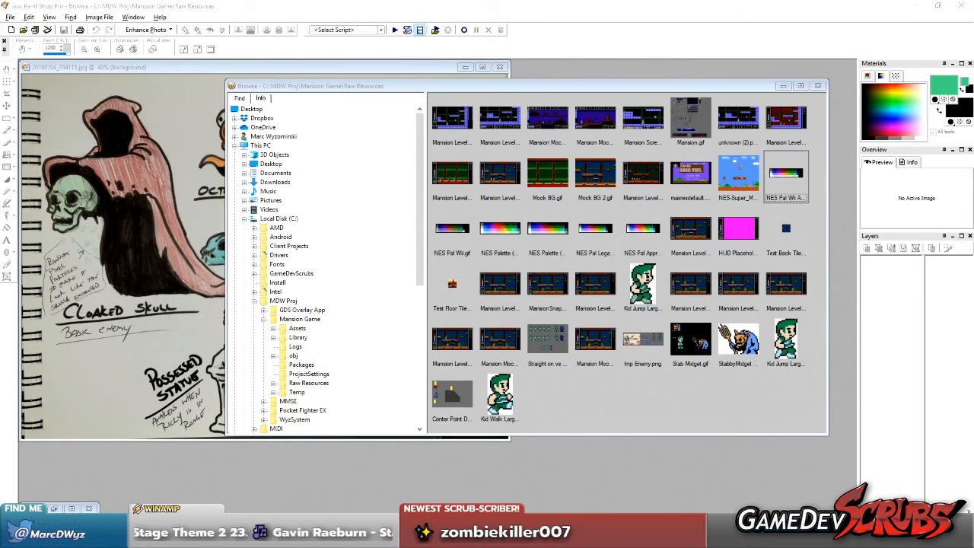
{"action": "key", "text": "alt+Tab"}
{"action": "left_click_drag", "start_coordinate": [605, 157], "coordinate": [580, 142]}
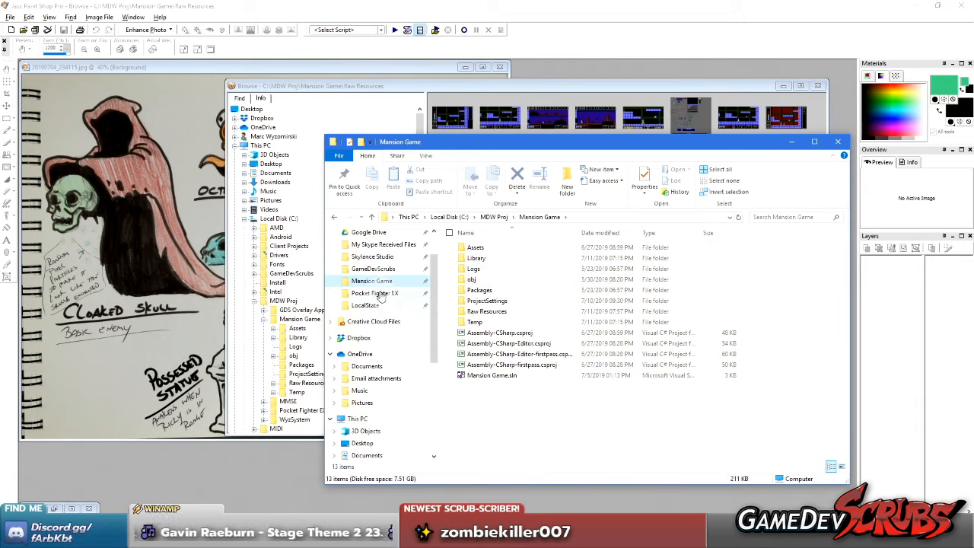
{"action": "double_click", "coordinate": [479, 310]}
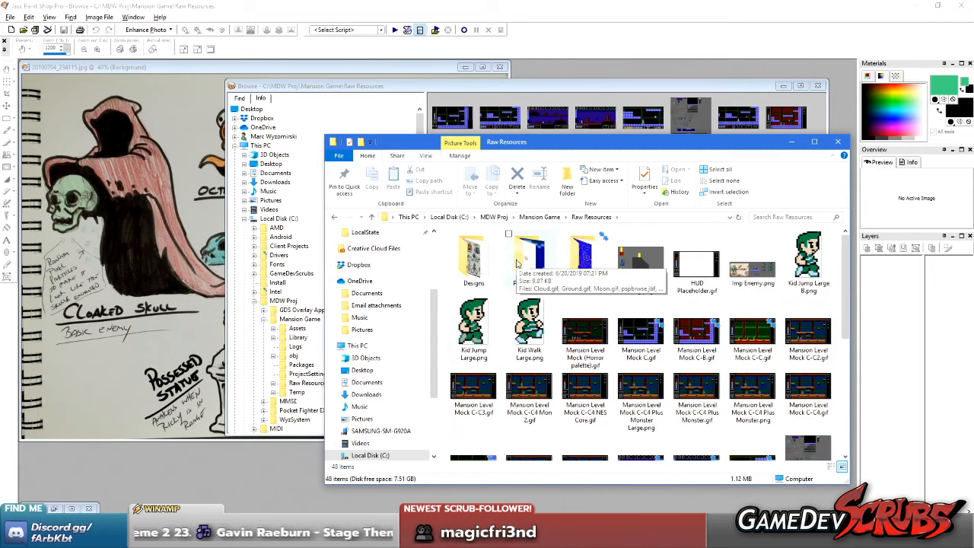
Step: Locate Working Palette.aseprite in the Raw Resources folder and switch to Aseprite
{"action": "scroll", "coordinate": [592, 326], "scroll_direction": "down", "scroll_amount": 5}
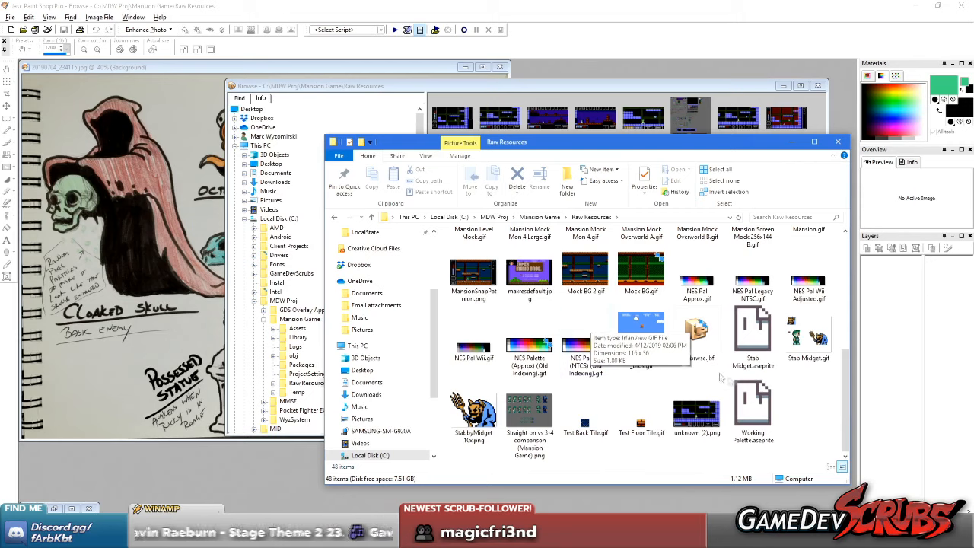
{"action": "left_click", "coordinate": [767, 404]}
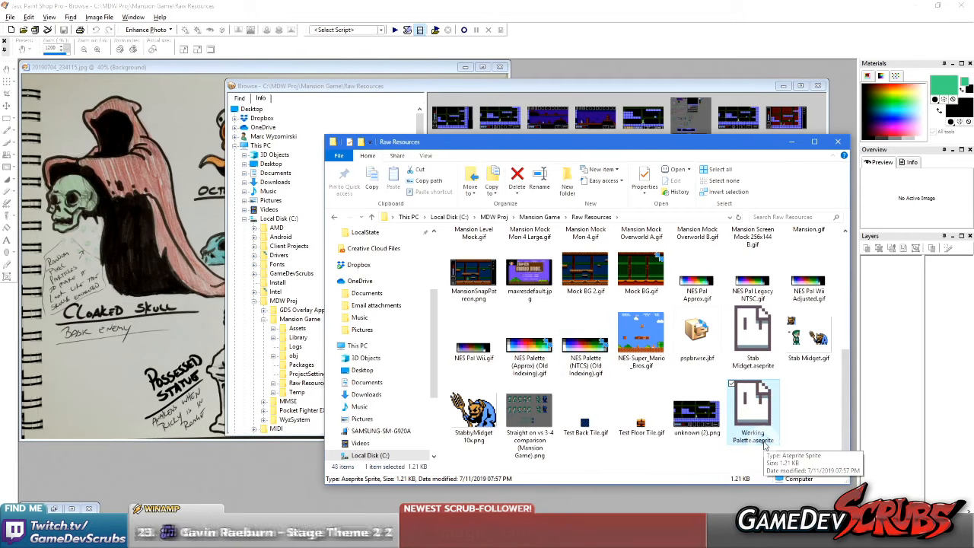
{"action": "left_click", "coordinate": [367, 6]}
{"action": "left_click", "coordinate": [106, 322]}
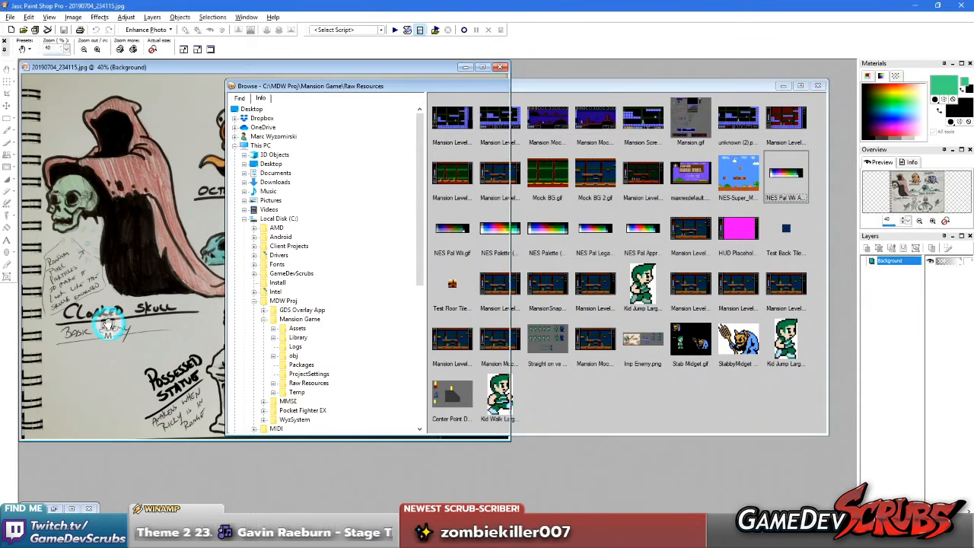
{"action": "key", "text": "alt+Tab"}
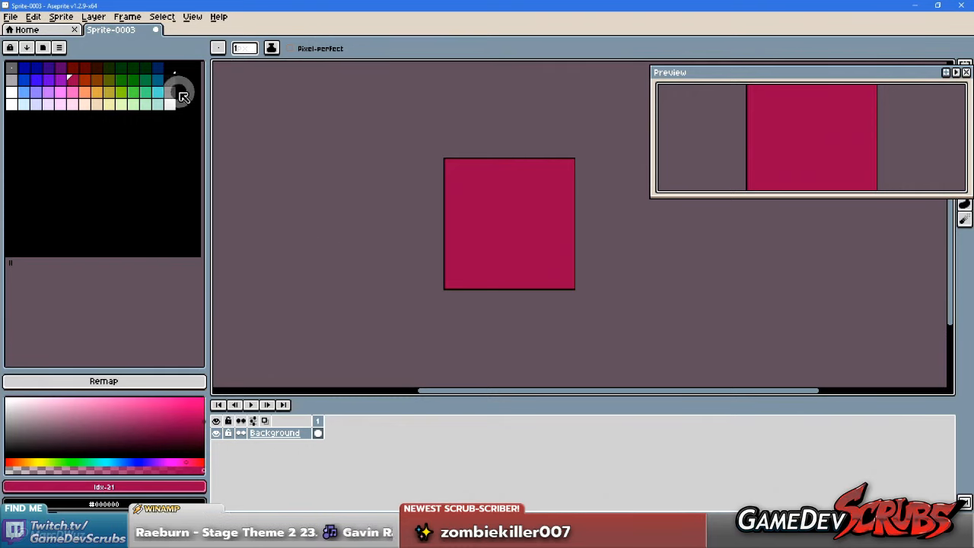
Step: Set the palette swatches to small size and narrow the colour palette area
{"action": "left_click", "coordinate": [59, 48]}
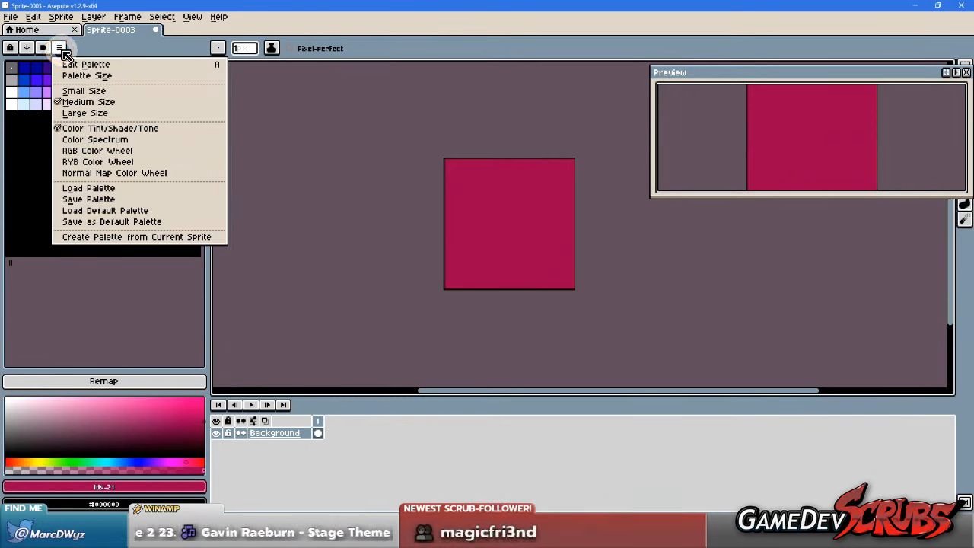
{"action": "left_click", "coordinate": [84, 92]}
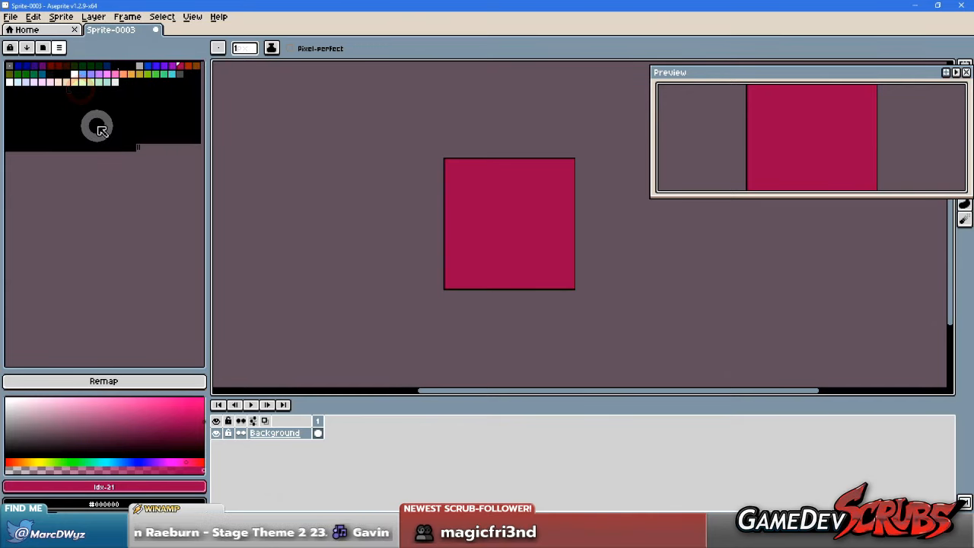
{"action": "left_click_drag", "start_coordinate": [210, 129], "coordinate": [147, 135]}
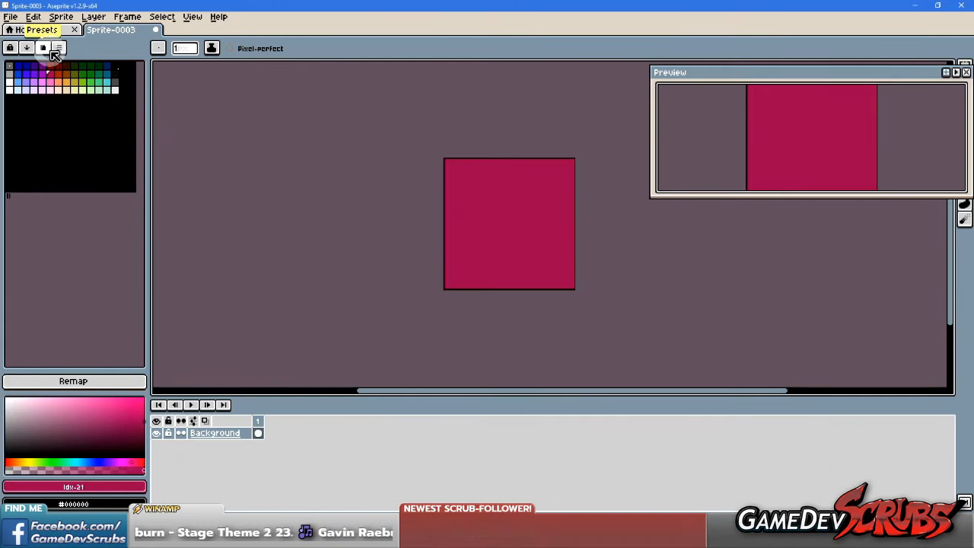
Step: Set the sprite's transparent color to palette index 45 (505050) in the sprite properties
{"action": "scroll", "coordinate": [447, 216], "scroll_direction": "up", "scroll_amount": 2}
{"action": "scroll", "coordinate": [447, 214], "scroll_direction": "down", "scroll_amount": 1}
{"action": "left_click_drag", "start_coordinate": [493, 206], "coordinate": [399, 203]}
{"action": "left_click", "coordinate": [113, 18]}
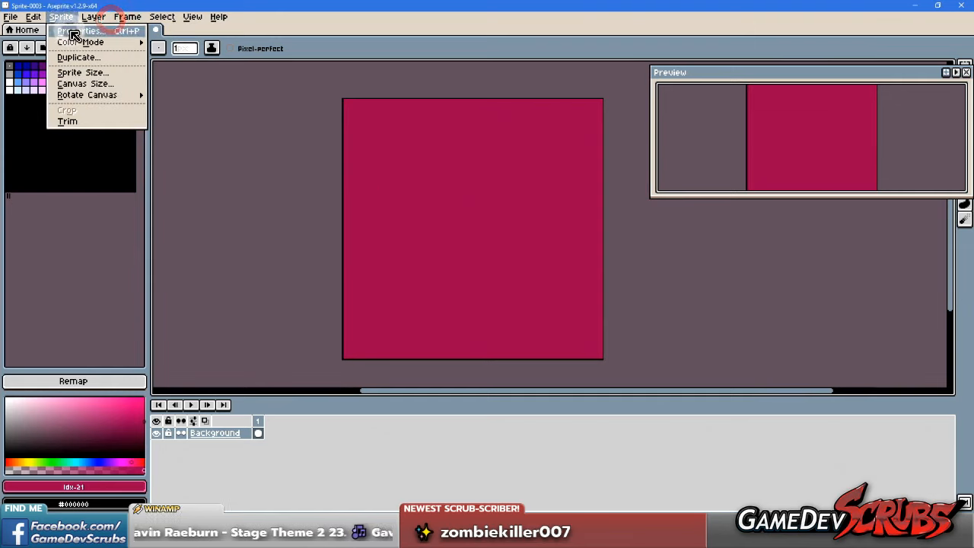
{"action": "left_click", "coordinate": [74, 35]}
{"action": "left_click", "coordinate": [496, 286]}
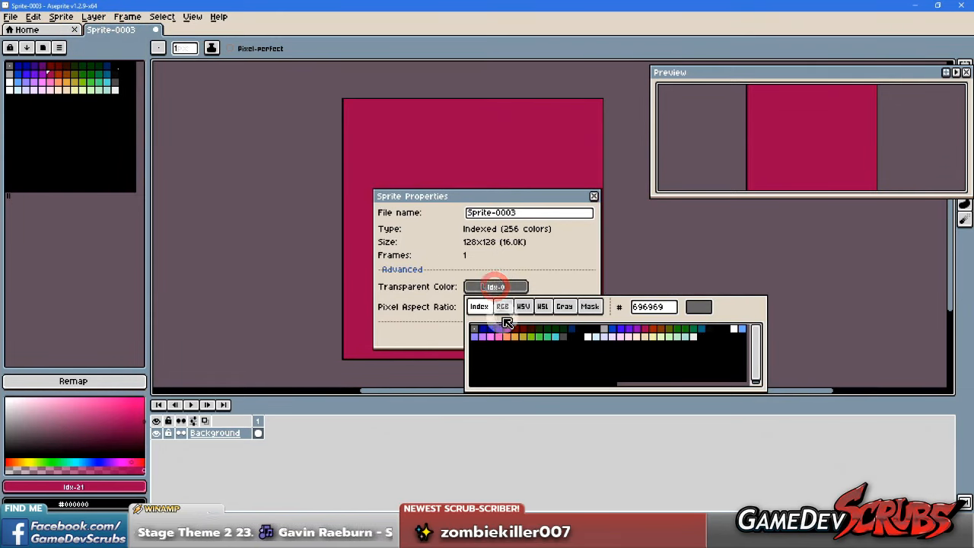
{"action": "left_click", "coordinate": [565, 337]}
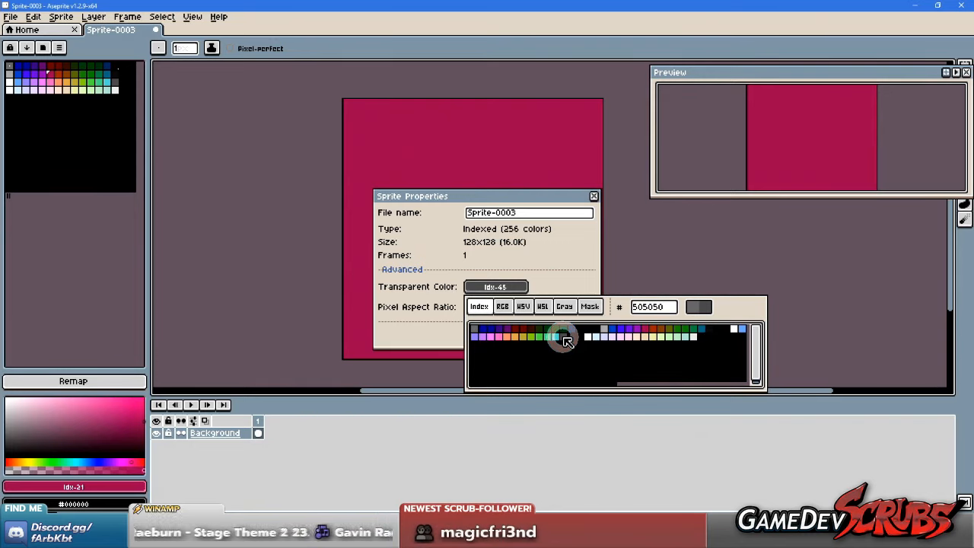
{"action": "left_click", "coordinate": [505, 333]}
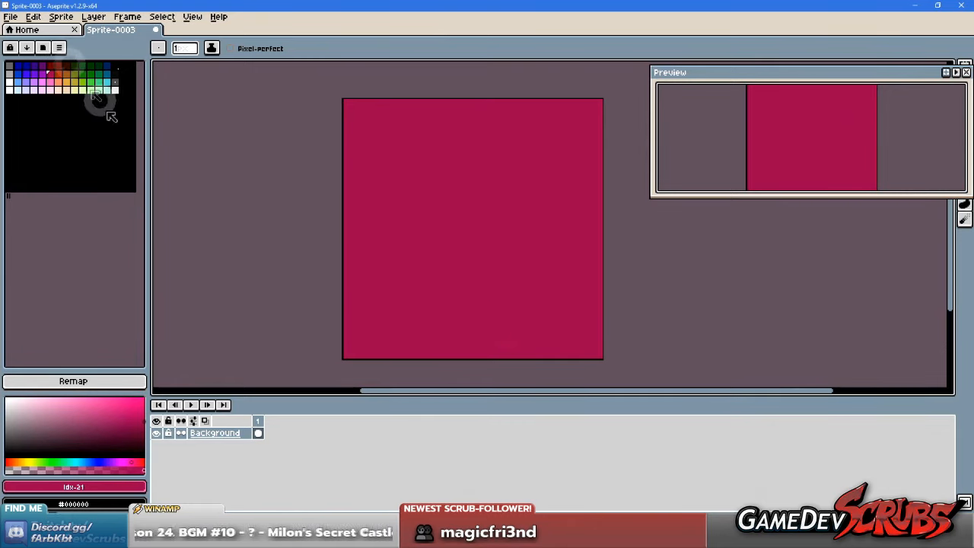
Step: Select the whole canvas and clear it to the black background colour
{"action": "key", "text": "m"}
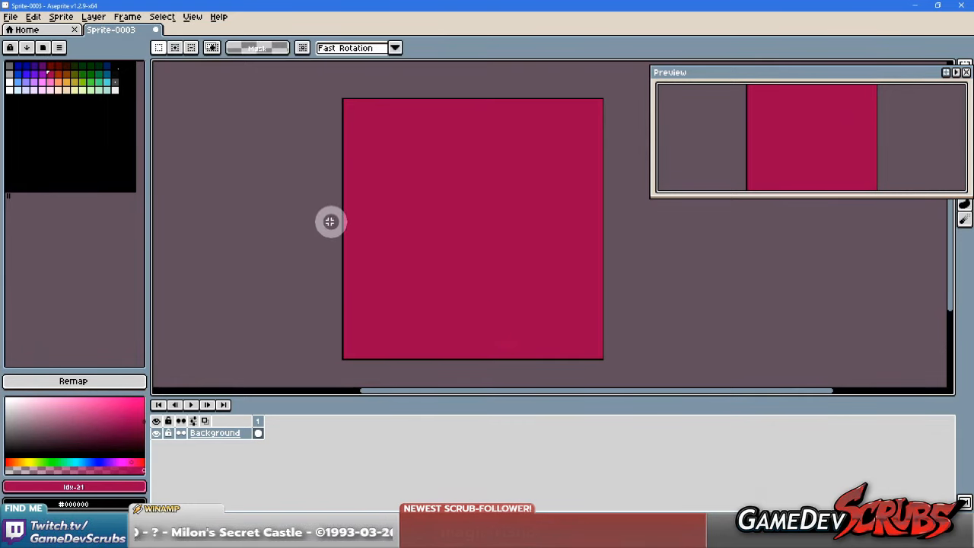
{"action": "left_click_drag", "start_coordinate": [318, 85], "coordinate": [741, 385]}
{"action": "key", "text": "Delete"}
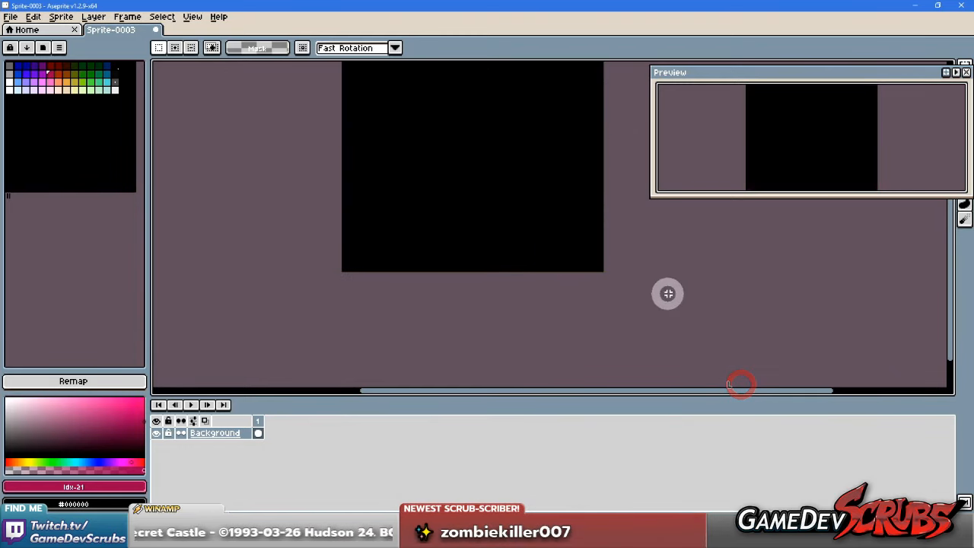
{"action": "scroll", "coordinate": [404, 235], "scroll_direction": "up", "scroll_amount": 1}
{"action": "scroll", "coordinate": [403, 236], "scroll_direction": "up", "scroll_amount": 1}
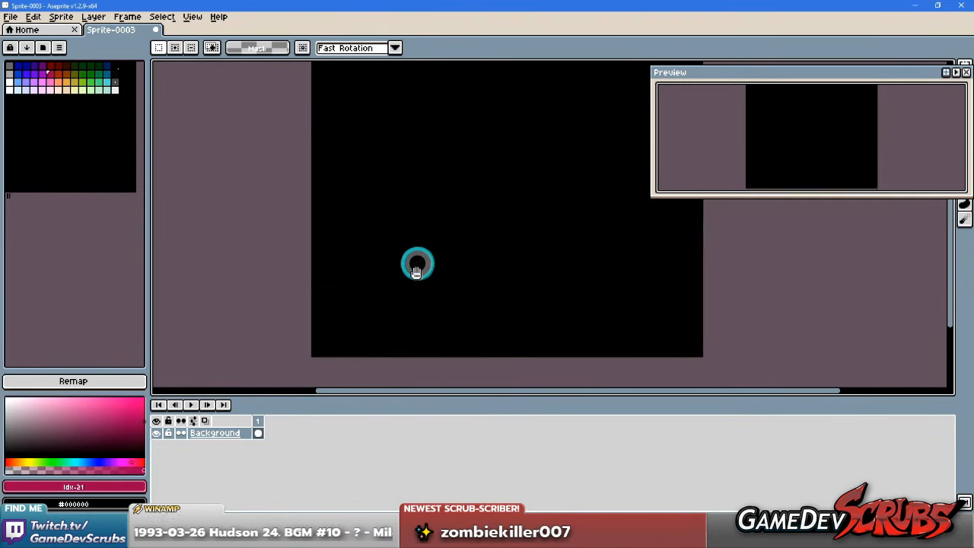
{"action": "scroll", "coordinate": [413, 266], "scroll_direction": "up", "scroll_amount": 1}
{"action": "scroll", "coordinate": [407, 276], "scroll_direction": "down", "scroll_amount": 4}
{"action": "scroll", "coordinate": [406, 254], "scroll_direction": "up", "scroll_amount": 1}
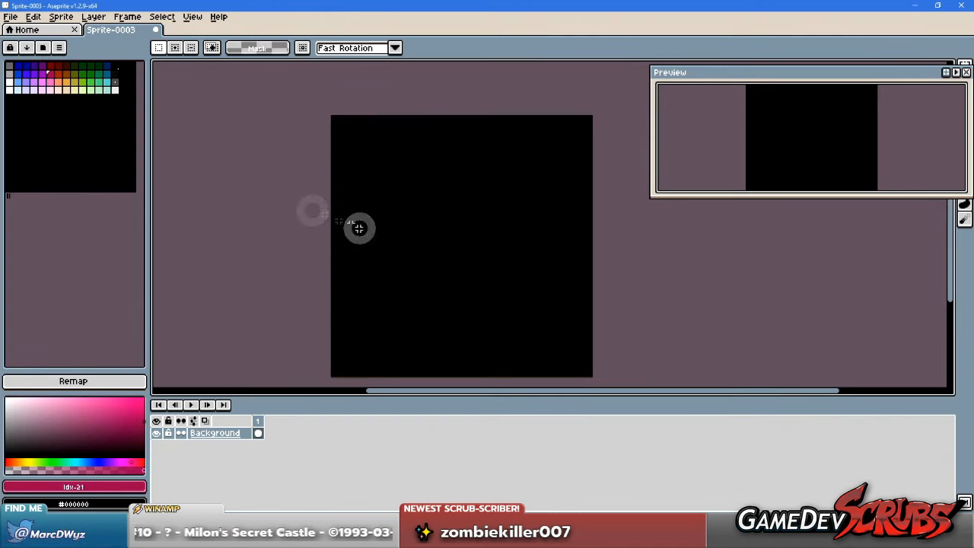
Step: Make palette index 45 the background colour and clear the whole canvas to it
{"action": "right_click", "coordinate": [116, 82]}
{"action": "left_click_drag", "start_coordinate": [311, 119], "coordinate": [637, 374]}
{"action": "key", "text": "Delete"}
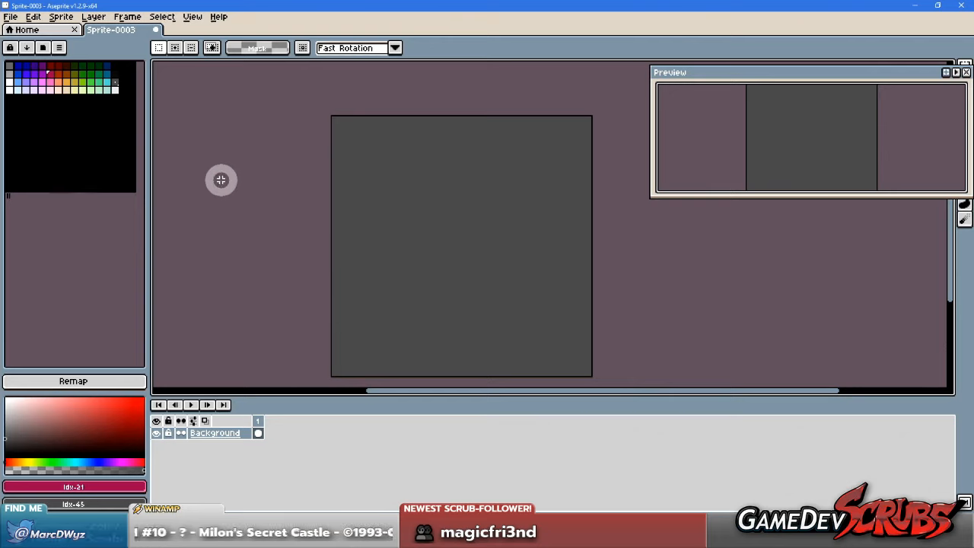
{"action": "key", "text": "b"}
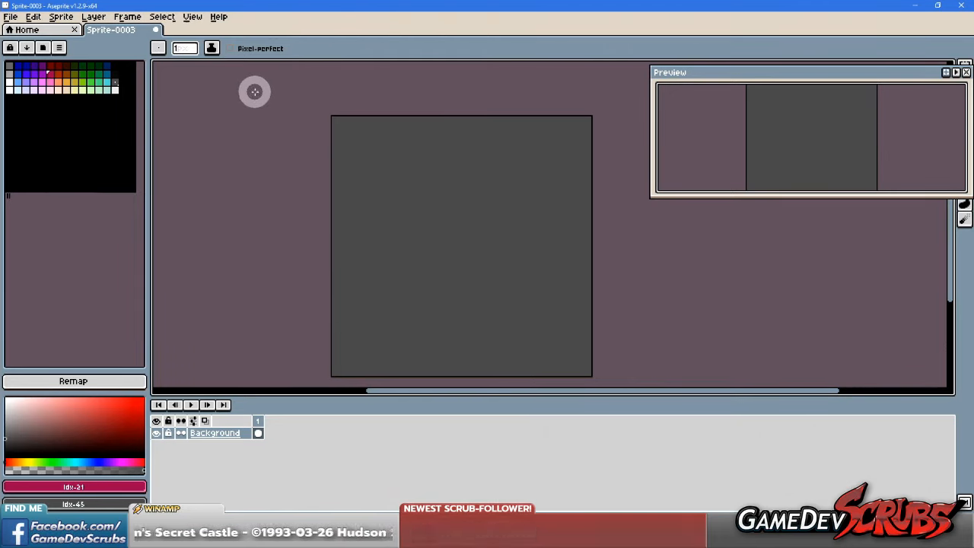
{"action": "mouse_move", "coordinate": [367, 176]}
{"action": "left_mouse_down"}
{"action": "mouse_move", "coordinate": [424, 223]}
{"action": "mouse_move", "coordinate": [449, 226]}
{"action": "left_mouse_up"}
{"action": "key", "text": "ctrl+z"}
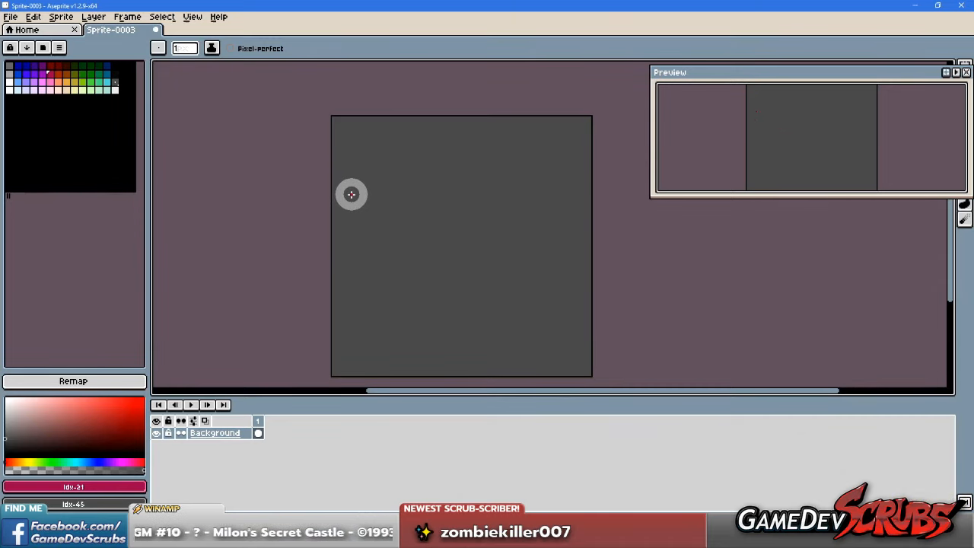
Step: Switch to Paint Shop Pro, open Mansion.gif and sample its grey backdrop as both foreground and background colour
{"action": "left_click", "coordinate": [582, 539]}
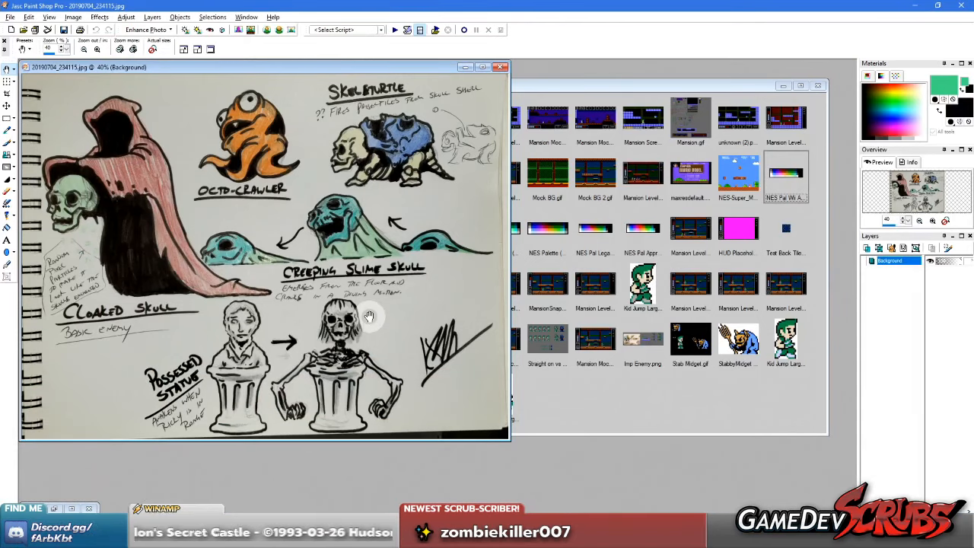
{"action": "left_click", "coordinate": [625, 314]}
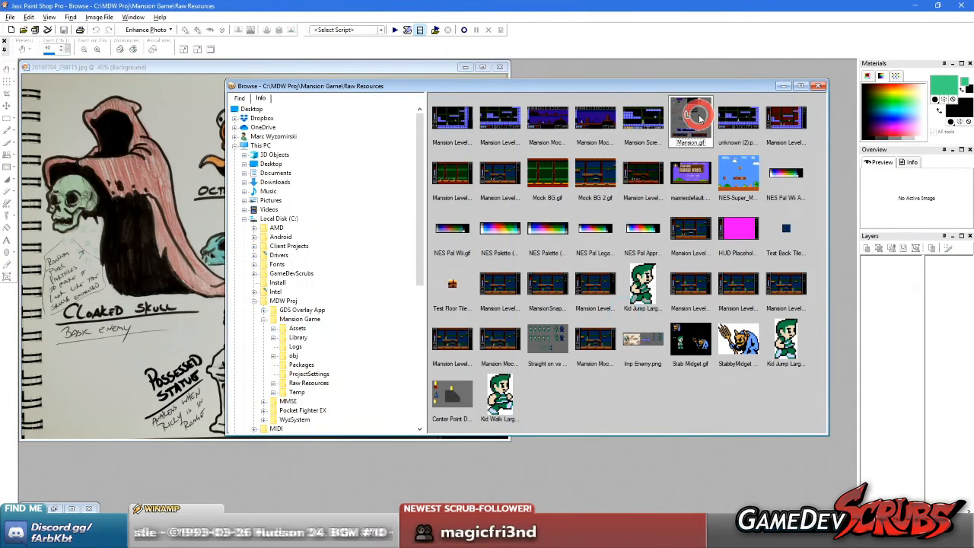
{"action": "double_click", "coordinate": [699, 116]}
{"action": "scroll", "coordinate": [198, 259], "scroll_direction": "up", "scroll_amount": 2}
{"action": "key", "text": "e"}
{"action": "left_click", "coordinate": [319, 389]}
{"action": "right_click", "coordinate": [331, 392]}
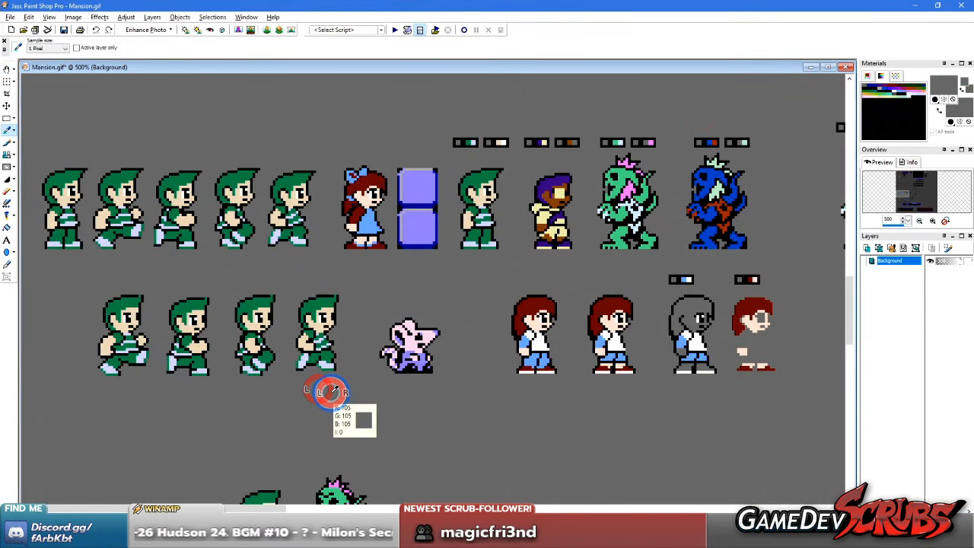
Step: Copy the standing green-haired boy beside the green monster and paste him onto the grey canvas in Aseprite
{"action": "key", "text": "s"}
{"action": "scroll", "coordinate": [144, 327], "scroll_direction": "up", "scroll_amount": 1}
{"action": "scroll", "coordinate": [191, 335], "scroll_direction": "down", "scroll_amount": 3}
{"action": "scroll", "coordinate": [210, 339], "scroll_direction": "up", "scroll_amount": 3}
{"action": "scroll", "coordinate": [258, 267], "scroll_direction": "down", "scroll_amount": 1}
{"action": "scroll", "coordinate": [280, 229], "scroll_direction": "down", "scroll_amount": 2}
{"action": "scroll", "coordinate": [228, 335], "scroll_direction": "up", "scroll_amount": 3}
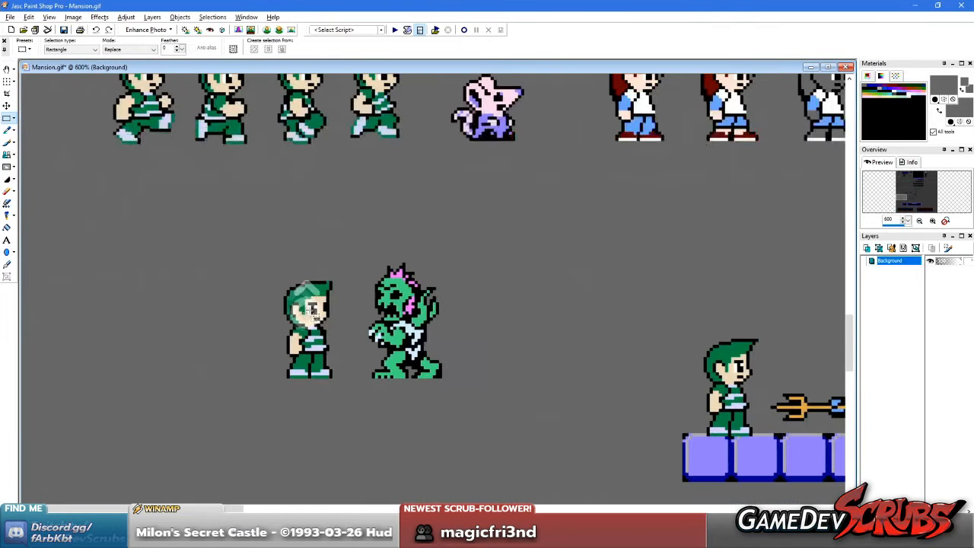
{"action": "left_click_drag", "start_coordinate": [274, 270], "coordinate": [341, 381]}
{"action": "left_click", "coordinate": [471, 537]}
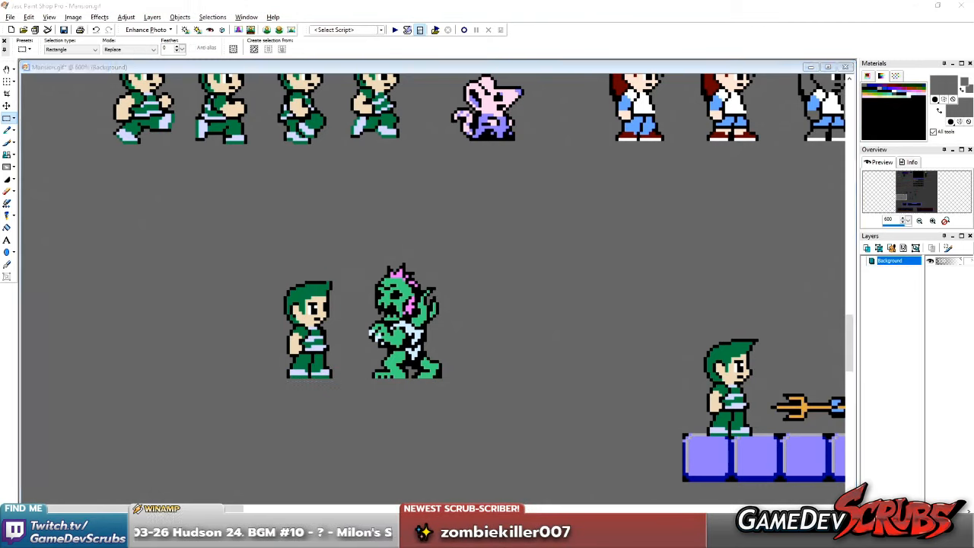
{"action": "key", "text": "ctrl+v"}
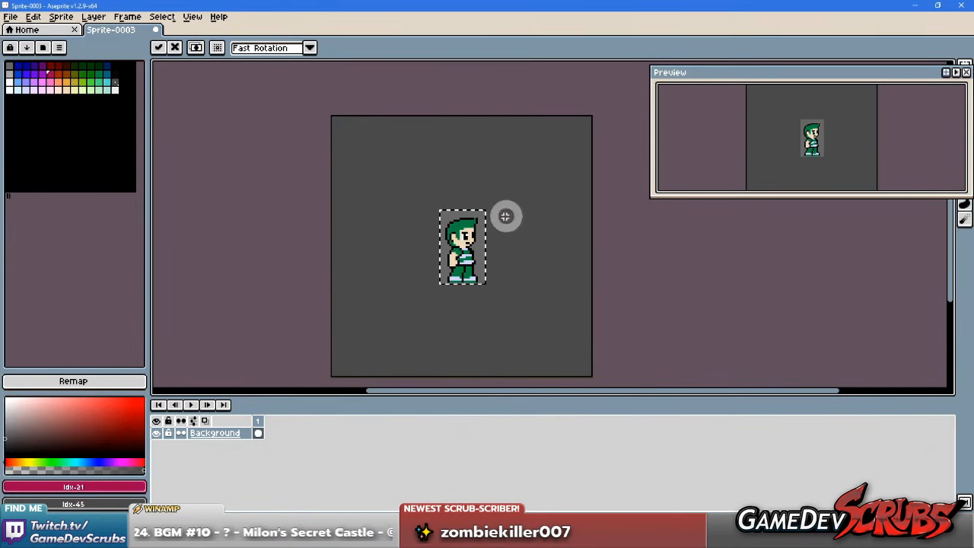
{"action": "left_click", "coordinate": [594, 242]}
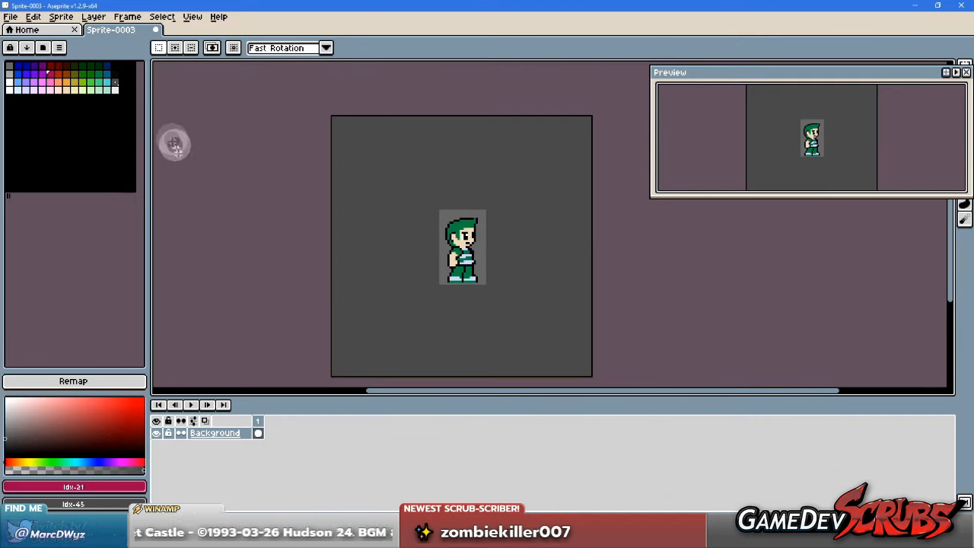
Step: Move the Preview window clear of the drawing tools and make it narrower
{"action": "left_click_drag", "start_coordinate": [904, 72], "coordinate": [872, 72]}
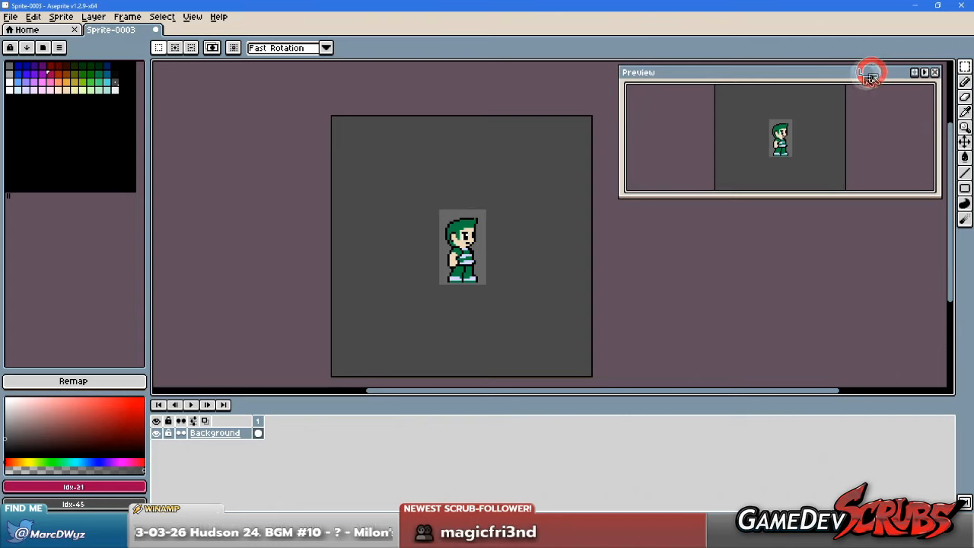
{"action": "left_click_drag", "start_coordinate": [617, 122], "coordinate": [779, 127]}
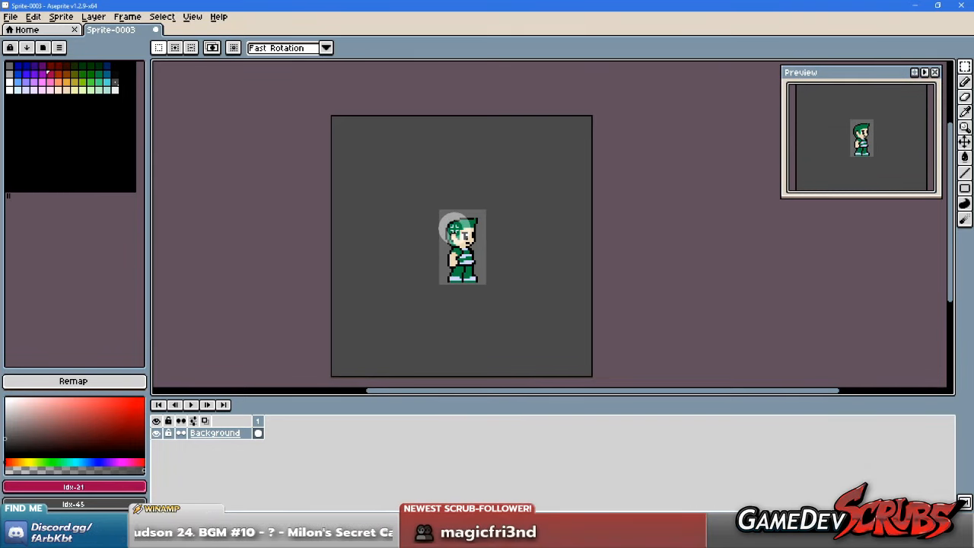
Step: Shift the pasted boy slightly to the right and place a second copy above and to the left of him
{"action": "left_click_drag", "start_coordinate": [435, 202], "coordinate": [537, 317]}
{"action": "left_click_drag", "start_coordinate": [475, 280], "coordinate": [498, 278]}
{"action": "left_click", "coordinate": [452, 169]}
{"action": "left_click_drag", "start_coordinate": [373, 152], "coordinate": [437, 264]}
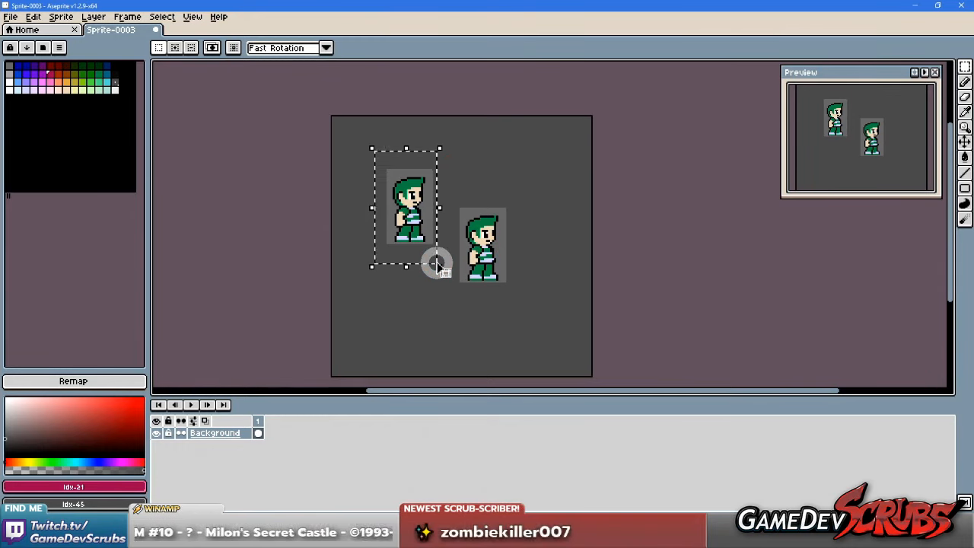
{"action": "left_click_drag", "start_coordinate": [428, 228], "coordinate": [395, 225]}
{"action": "left_click", "coordinate": [446, 174]}
Step: Recheck the sprite's transparent color in the sprite properties, reselecting palette index 45 (505050)
{"action": "left_click", "coordinate": [61, 16]}
{"action": "left_click", "coordinate": [70, 30]}
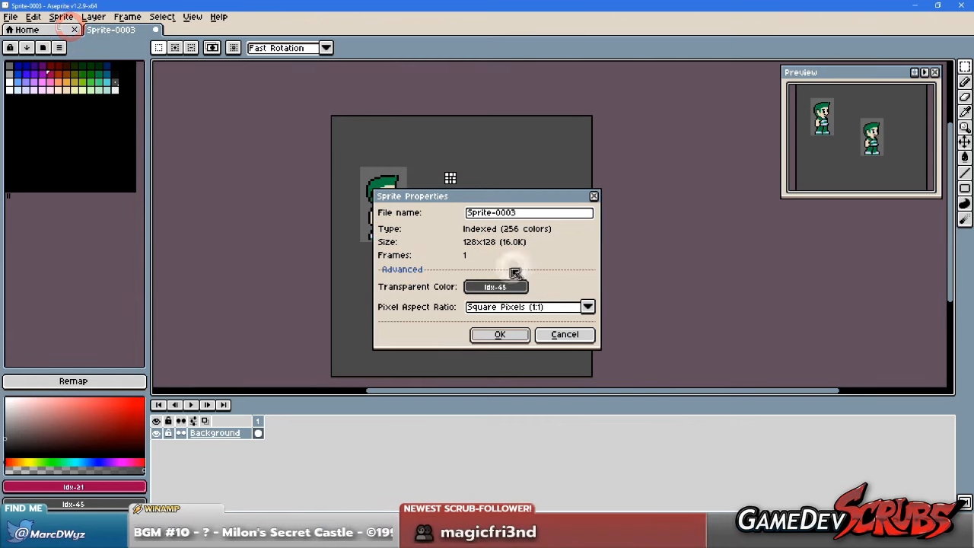
{"action": "left_click", "coordinate": [509, 291]}
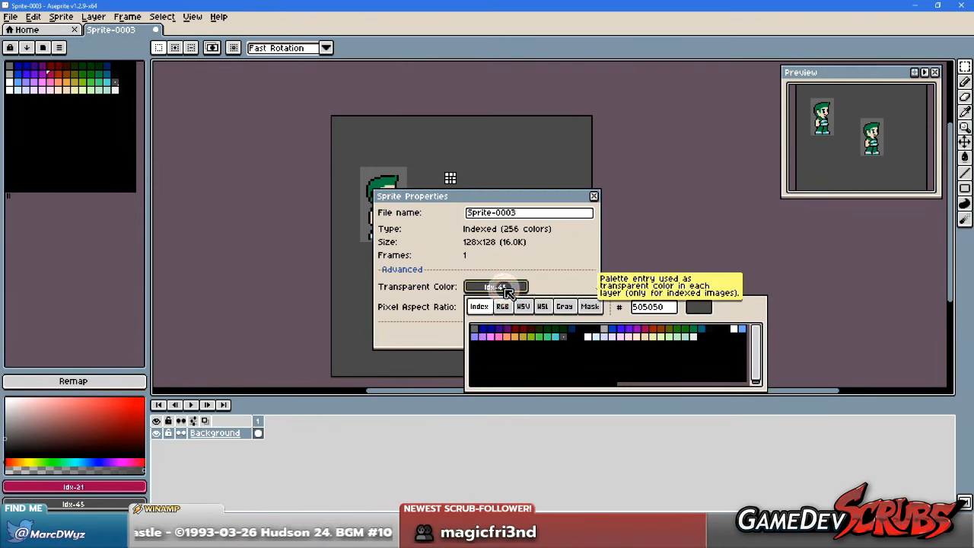
{"action": "left_click", "coordinate": [563, 338]}
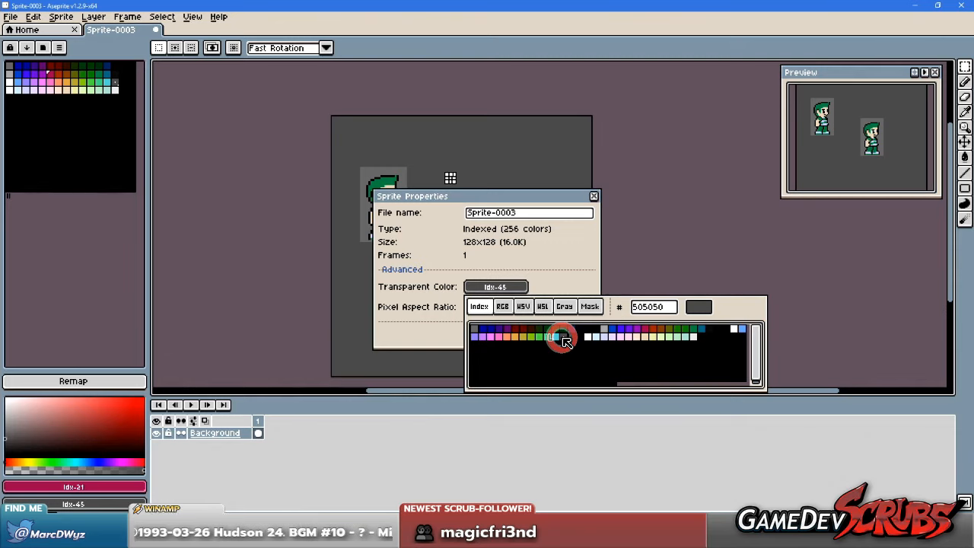
{"action": "left_click", "coordinate": [472, 330]}
{"action": "left_click", "coordinate": [564, 338]}
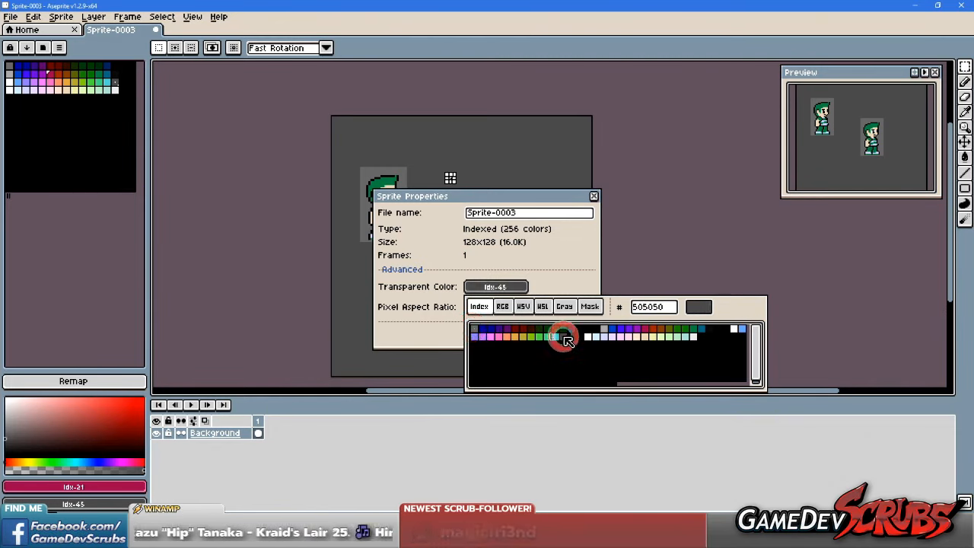
{"action": "left_click", "coordinate": [564, 337]}
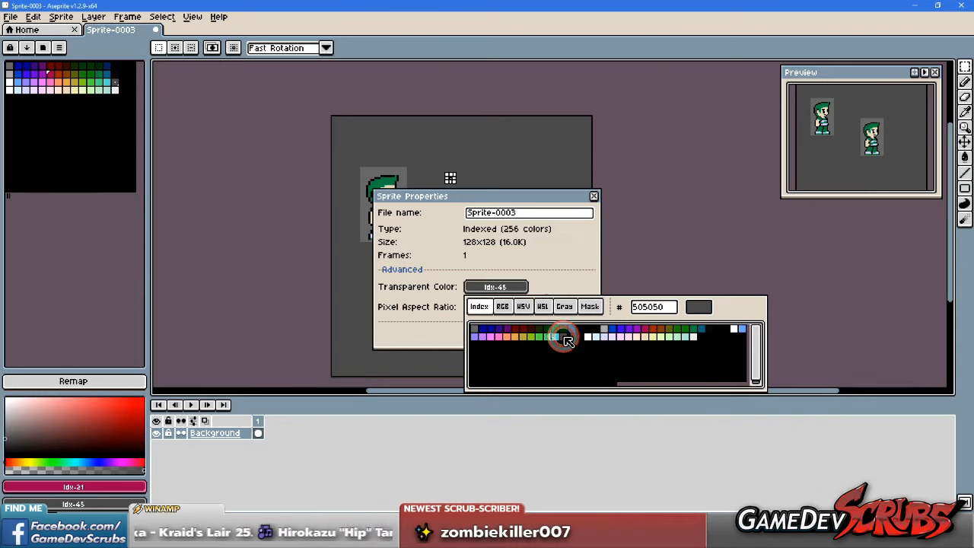
{"action": "left_click", "coordinate": [572, 258]}
{"action": "left_click", "coordinate": [523, 335]}
Step: Nudge both boys slightly up and to the right, and shift the left boy a little back to the left
{"action": "left_click", "coordinate": [210, 49]}
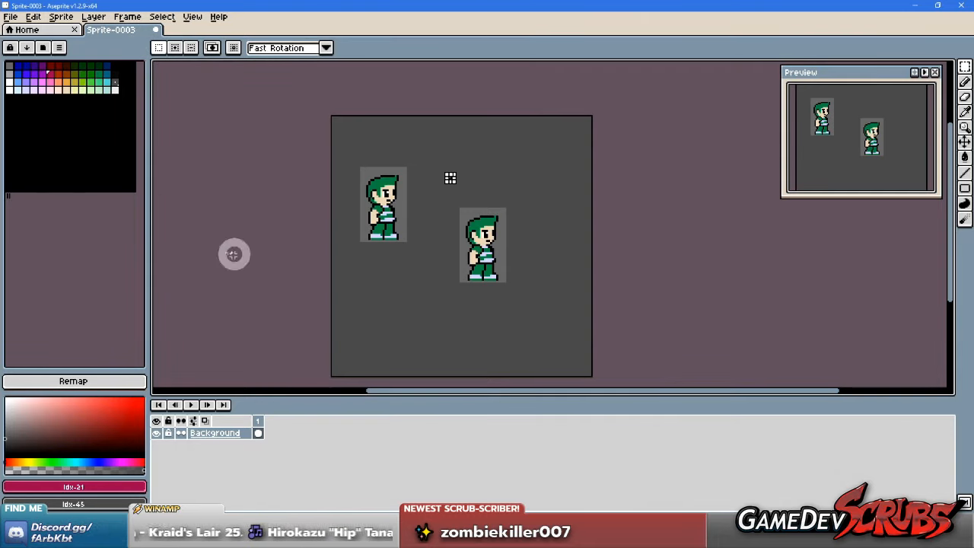
{"action": "left_click_drag", "start_coordinate": [332, 326], "coordinate": [599, 326]}
{"action": "mouse_move", "coordinate": [507, 263]}
{"action": "left_mouse_down"}
{"action": "mouse_move", "coordinate": [522, 269]}
{"action": "mouse_move", "coordinate": [509, 259]}
{"action": "left_mouse_up"}
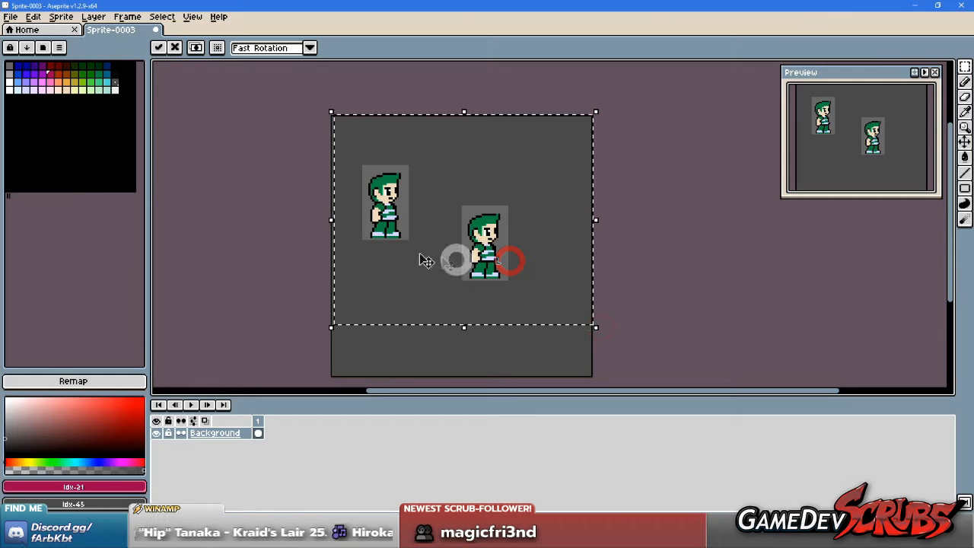
{"action": "left_click", "coordinate": [275, 185]}
{"action": "left_click_drag", "start_coordinate": [272, 130], "coordinate": [449, 286]}
{"action": "mouse_move", "coordinate": [388, 228]}
{"action": "left_mouse_down"}
{"action": "mouse_move", "coordinate": [468, 280]}
{"action": "mouse_move", "coordinate": [402, 213]}
{"action": "mouse_move", "coordinate": [496, 274]}
{"action": "mouse_move", "coordinate": [496, 259]}
{"action": "mouse_move", "coordinate": [373, 223]}
{"action": "left_mouse_up"}
{"action": "left_click", "coordinate": [627, 328]}
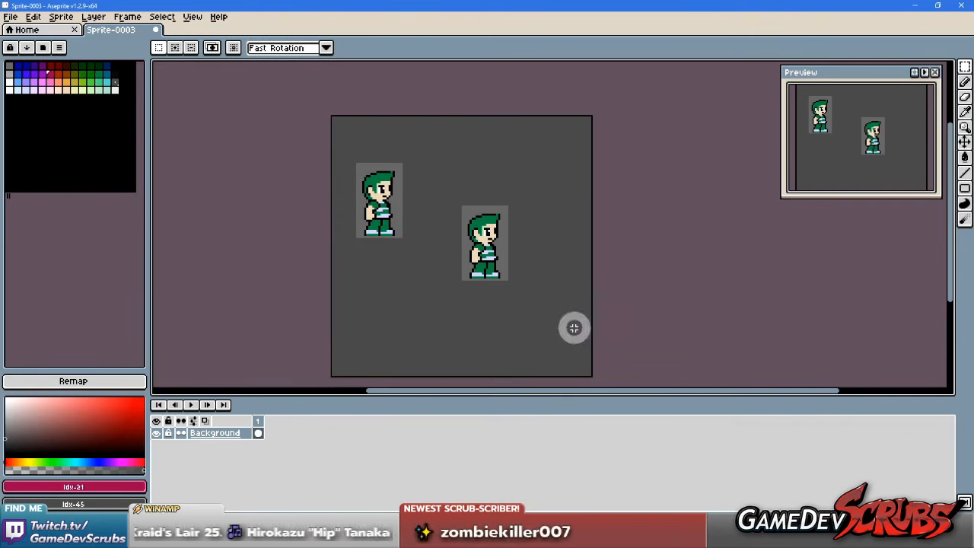
Step: Choose palette index 45 as the foreground color and erase the right-hand boy from the canvas
{"action": "left_click", "coordinate": [115, 83]}
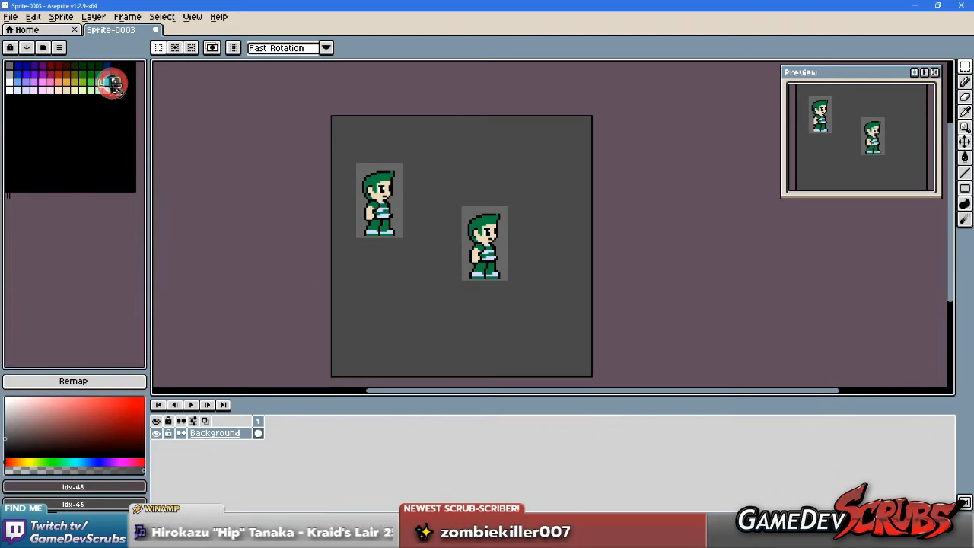
{"action": "left_click", "coordinate": [92, 89]}
{"action": "left_click", "coordinate": [57, 90]}
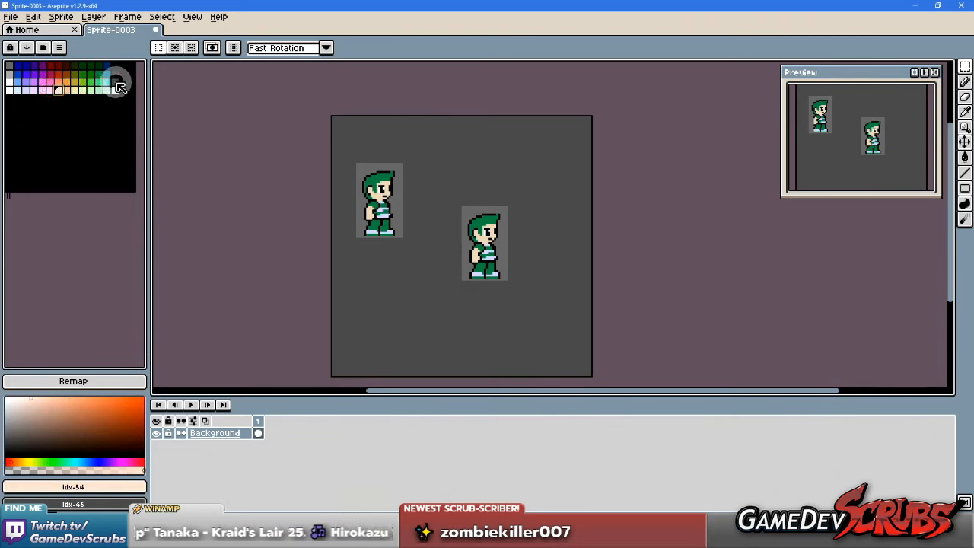
{"action": "left_click", "coordinate": [115, 83]}
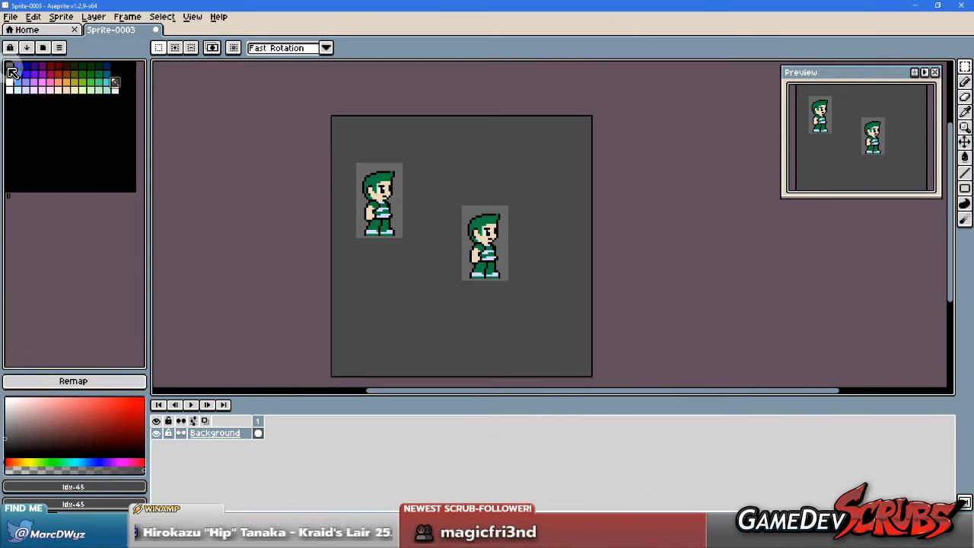
{"action": "left_click_drag", "start_coordinate": [429, 154], "coordinate": [560, 214]}
{"action": "key", "text": "Delete"}
{"action": "left_click_drag", "start_coordinate": [431, 184], "coordinate": [554, 324]}
{"action": "key", "text": "Delete"}
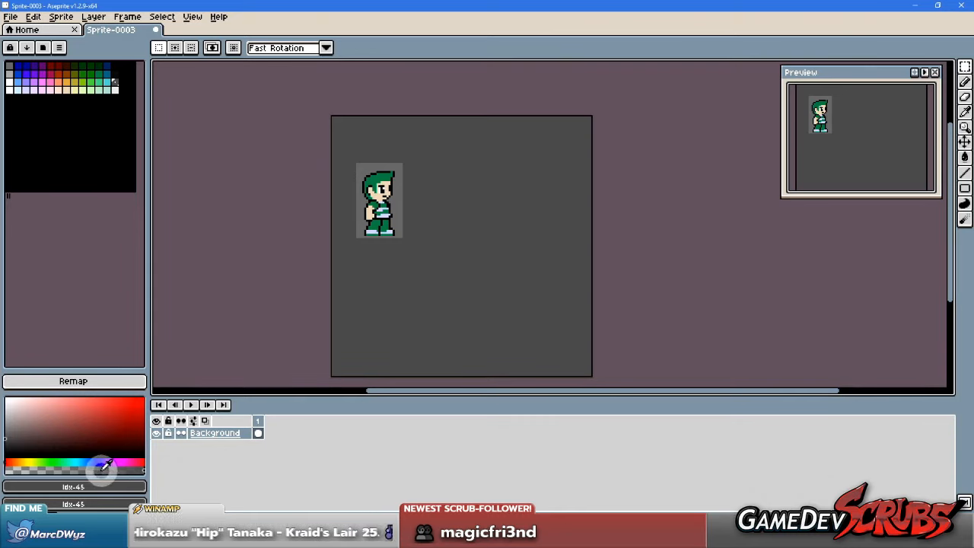
Step: Make the foreground color fully transparent and move the remaining boy to the right, nearer the canvas centre
{"action": "left_click", "coordinate": [6, 465]}
{"action": "left_click_drag", "start_coordinate": [454, 148], "coordinate": [573, 290]}
{"action": "key", "text": "Delete"}
{"action": "left_click_drag", "start_coordinate": [317, 109], "coordinate": [601, 385]}
{"action": "key", "text": "Delete"}
{"action": "key", "text": "ctrl+v"}
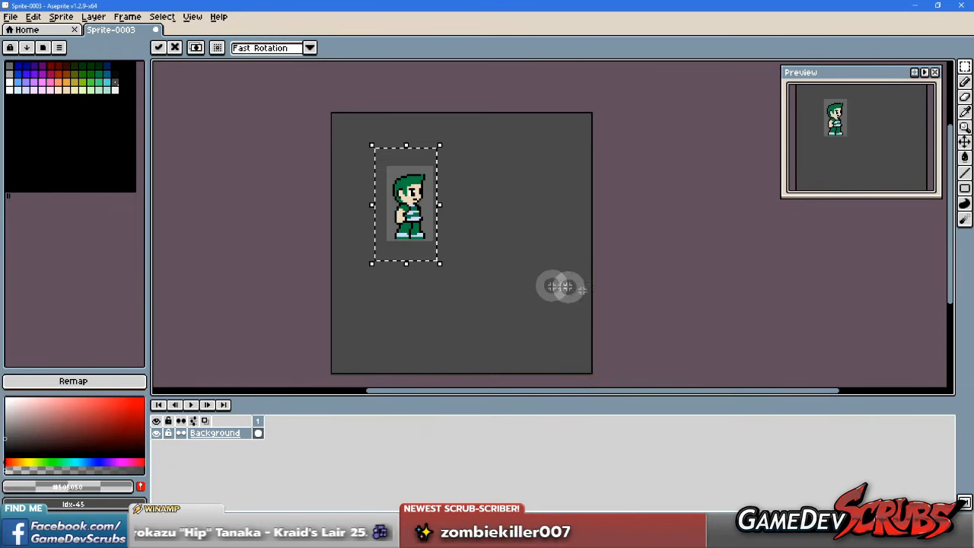
{"action": "left_click_drag", "start_coordinate": [408, 238], "coordinate": [451, 234]}
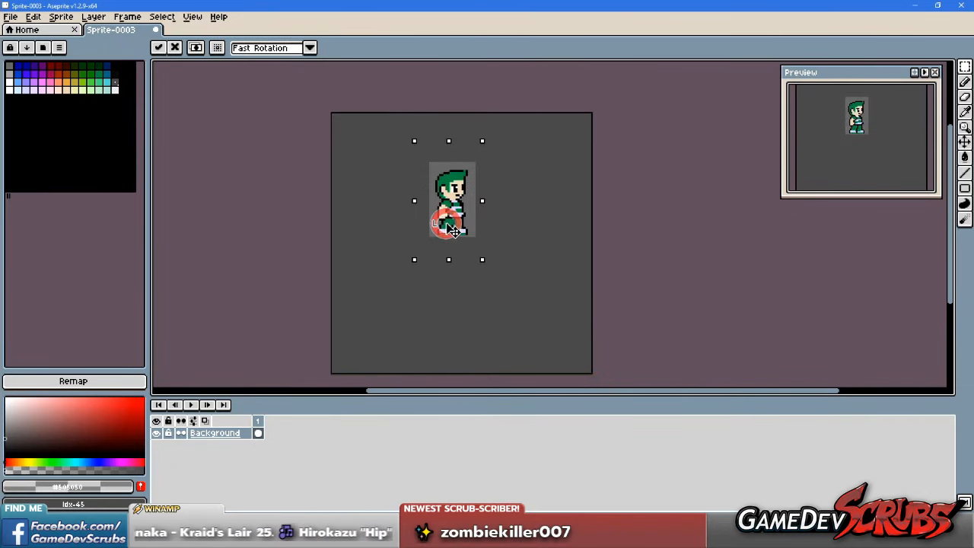
{"action": "left_click", "coordinate": [534, 217]}
{"action": "left_click", "coordinate": [533, 282]}
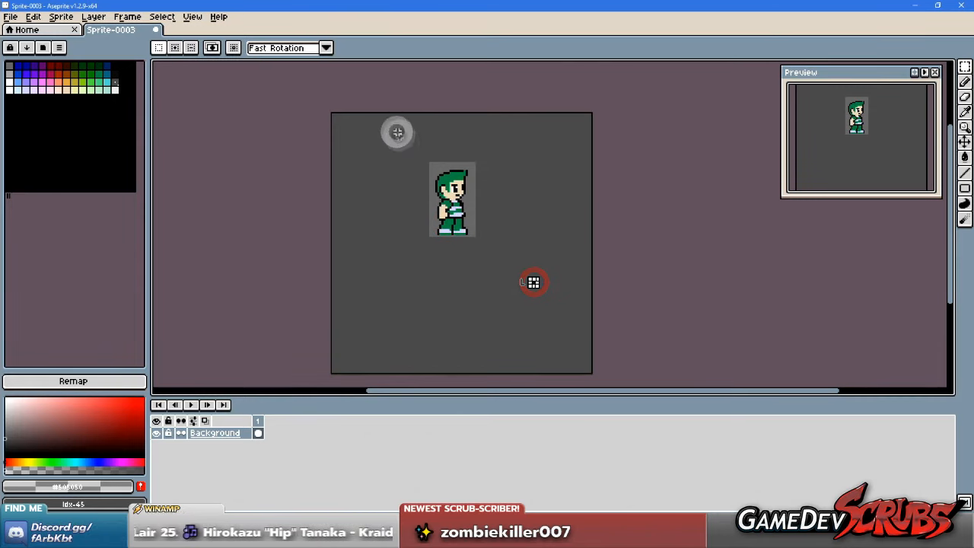
{"action": "left_click", "coordinate": [377, 156]}
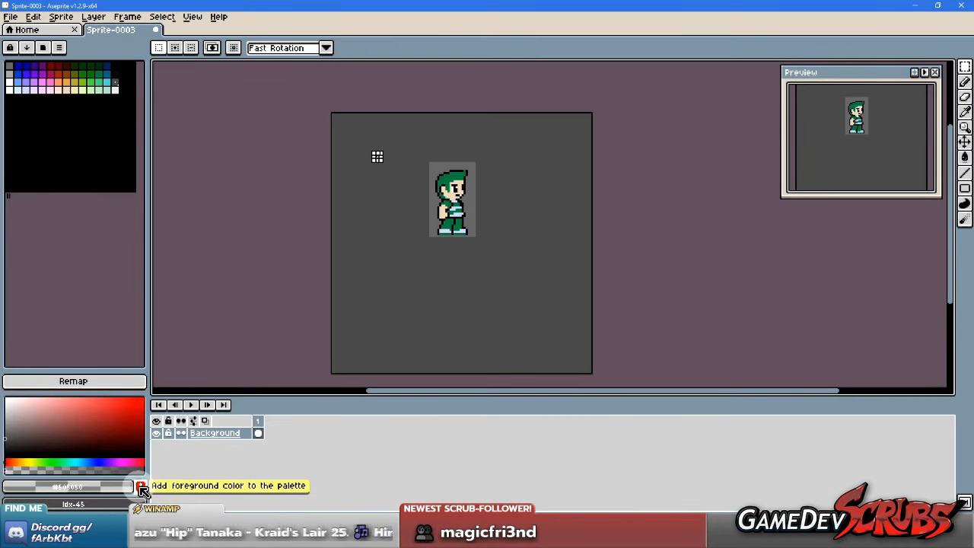
Step: Set the background color to Mask, the transparent color
{"action": "left_click", "coordinate": [106, 506]}
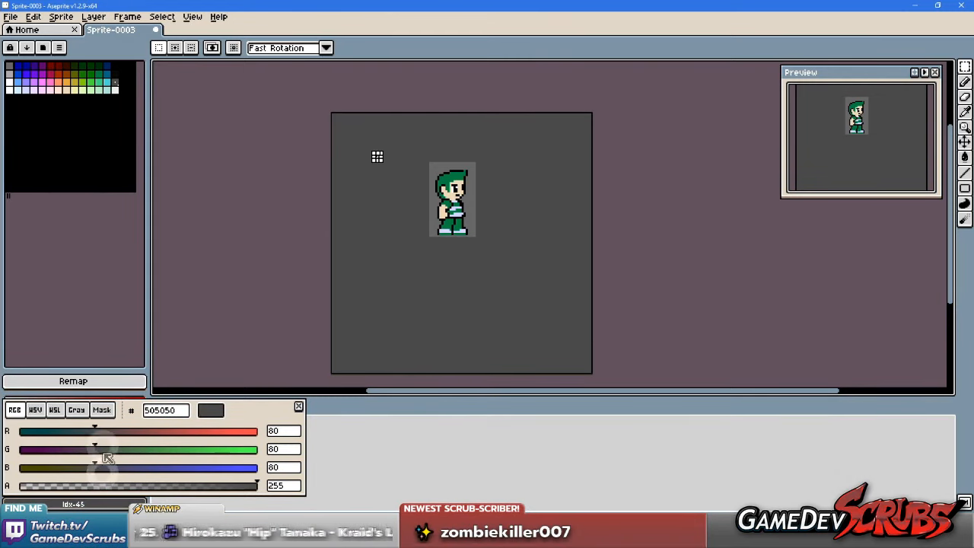
{"action": "left_click", "coordinate": [106, 410]}
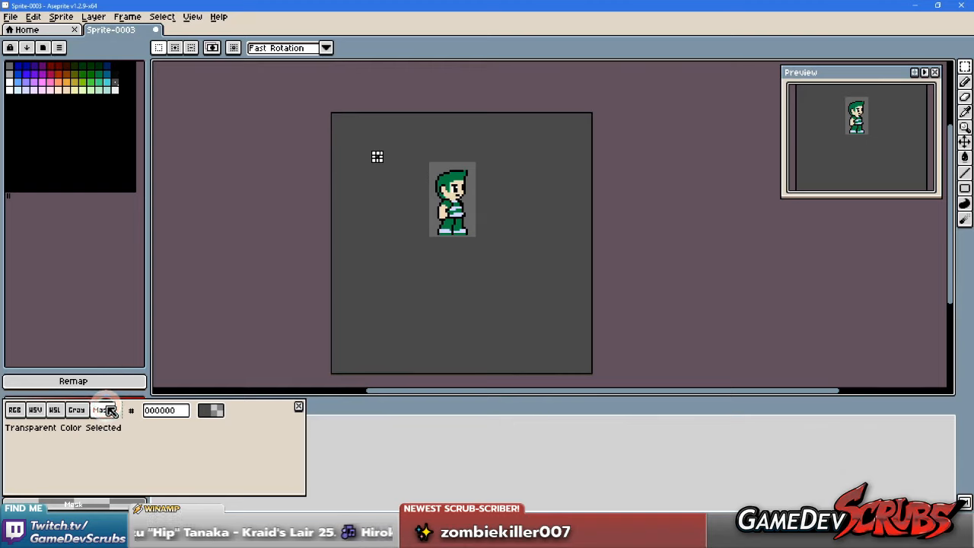
{"action": "left_click", "coordinate": [350, 470]}
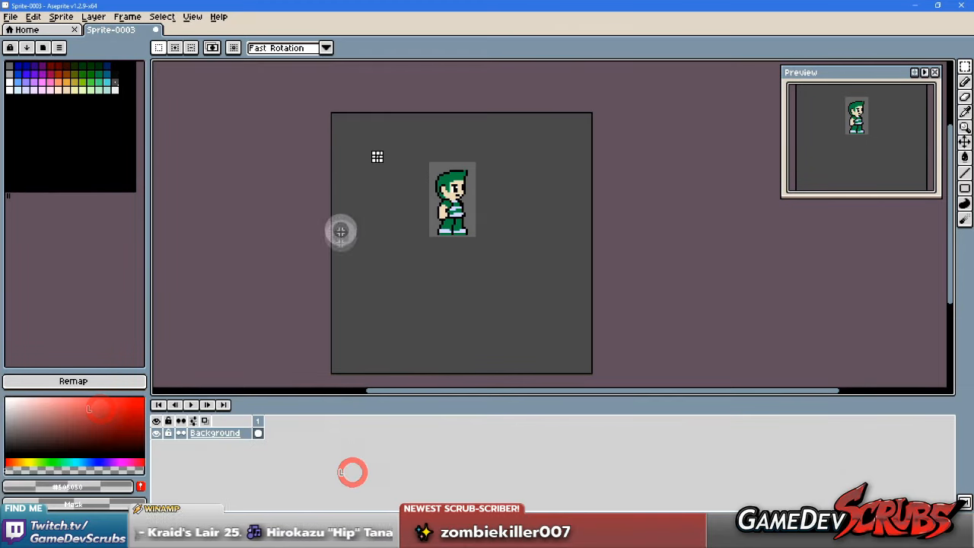
Step: Return to the selected boy in Mansion.gif in Paint Shop Pro and paste him at the centre of the Aseprite canvas
{"action": "left_click", "coordinate": [757, 387]}
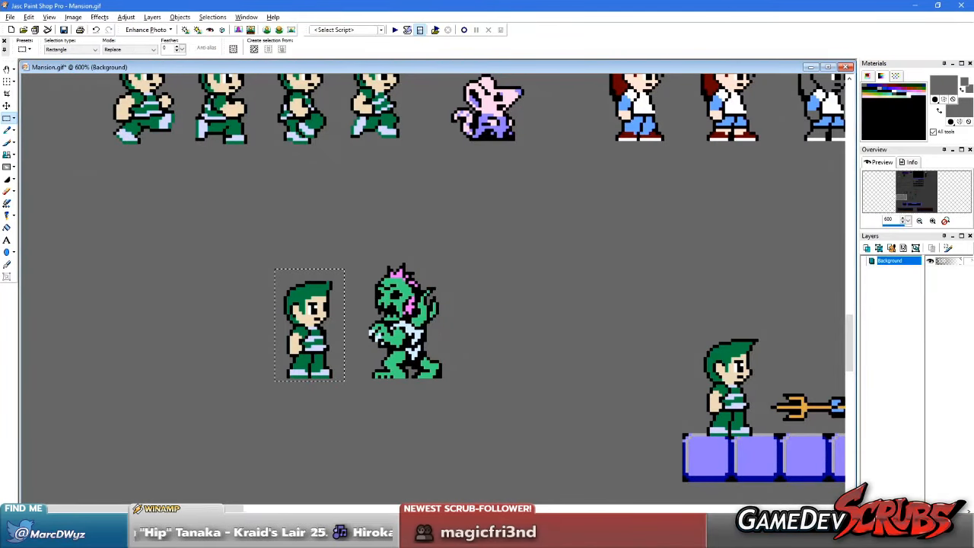
{"action": "left_click", "coordinate": [372, 335]}
{"action": "key", "text": "ctrl+v"}
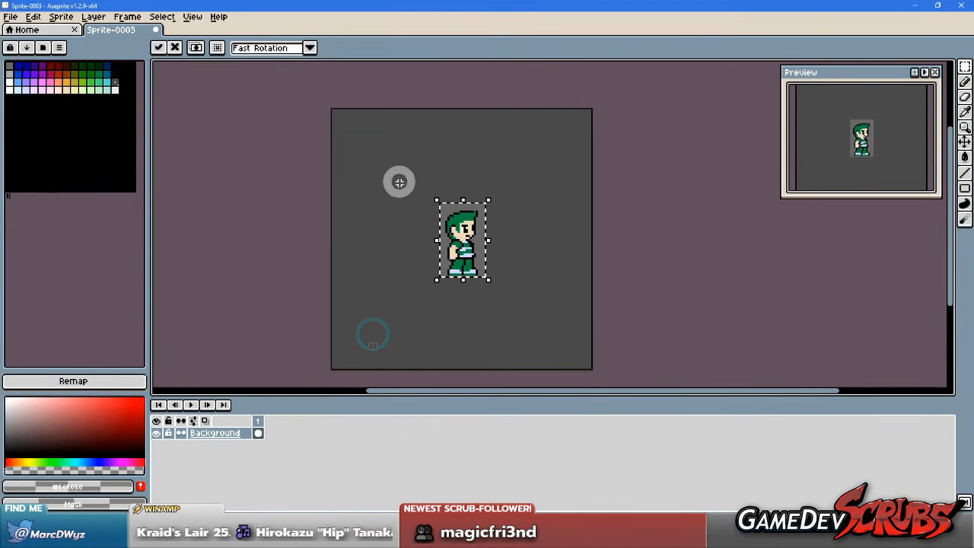
{"action": "right_click", "coordinate": [402, 179]}
{"action": "key", "text": "ctrl+e"}
{"action": "left_click", "coordinate": [540, 346]}
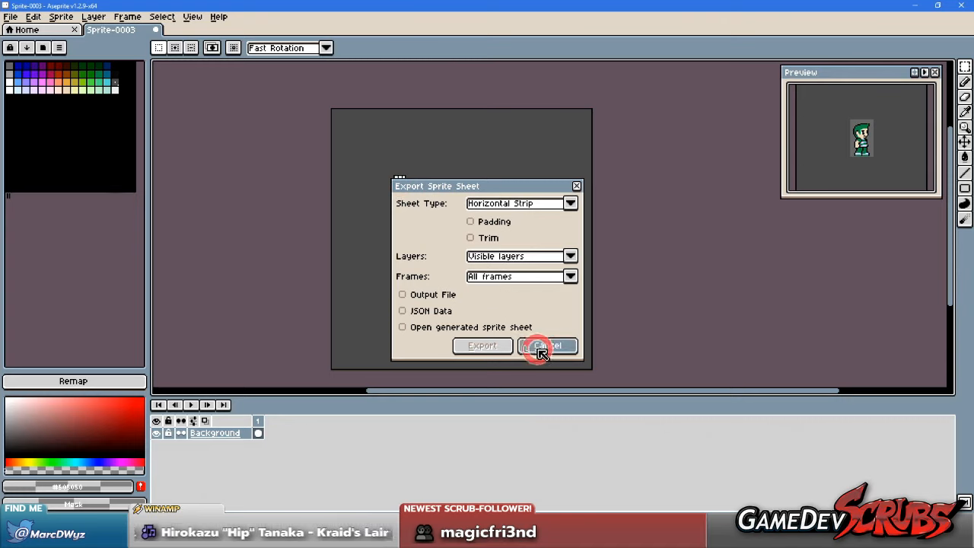
Step: Paste a second copy of the boy and place it above and to the left of the centred one
{"action": "key", "text": "ctrl+v"}
{"action": "left_click_drag", "start_coordinate": [460, 205], "coordinate": [426, 234]}
{"action": "left_click", "coordinate": [470, 173]}
{"action": "mouse_move", "coordinate": [403, 200]}
{"action": "left_mouse_down"}
{"action": "mouse_move", "coordinate": [447, 255]}
{"action": "mouse_move", "coordinate": [403, 191]}
{"action": "left_mouse_up"}
{"action": "left_click", "coordinate": [531, 185]}
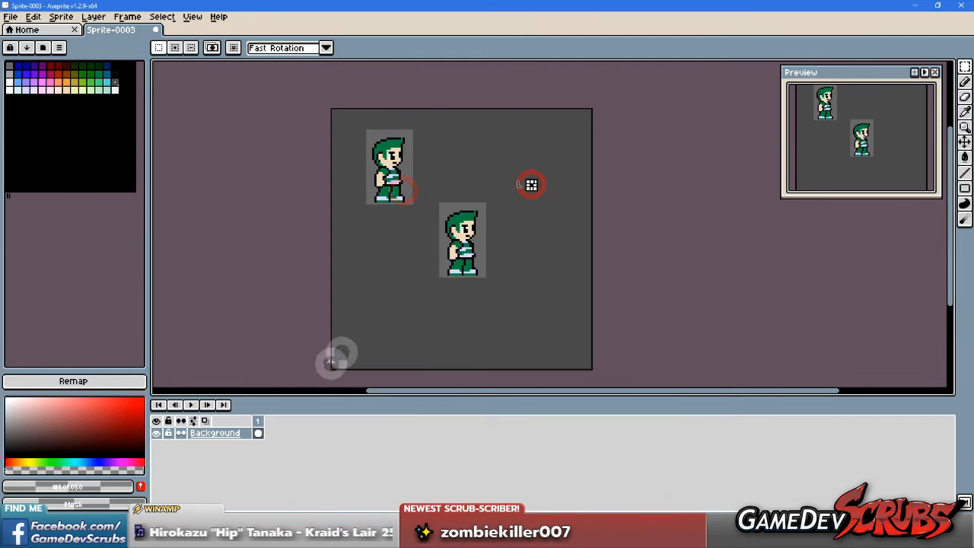
{"action": "left_click_drag", "start_coordinate": [413, 182], "coordinate": [438, 213]}
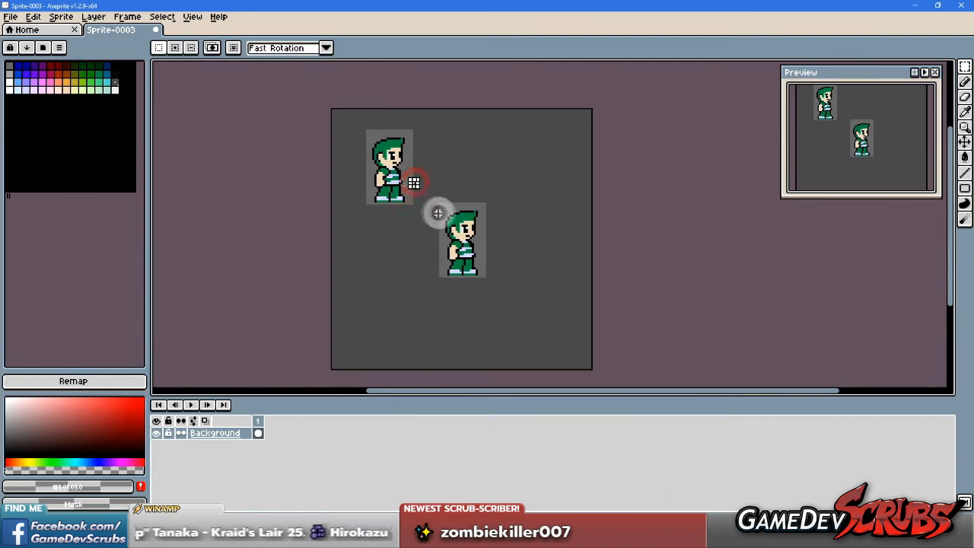
{"action": "left_click", "coordinate": [480, 167]}
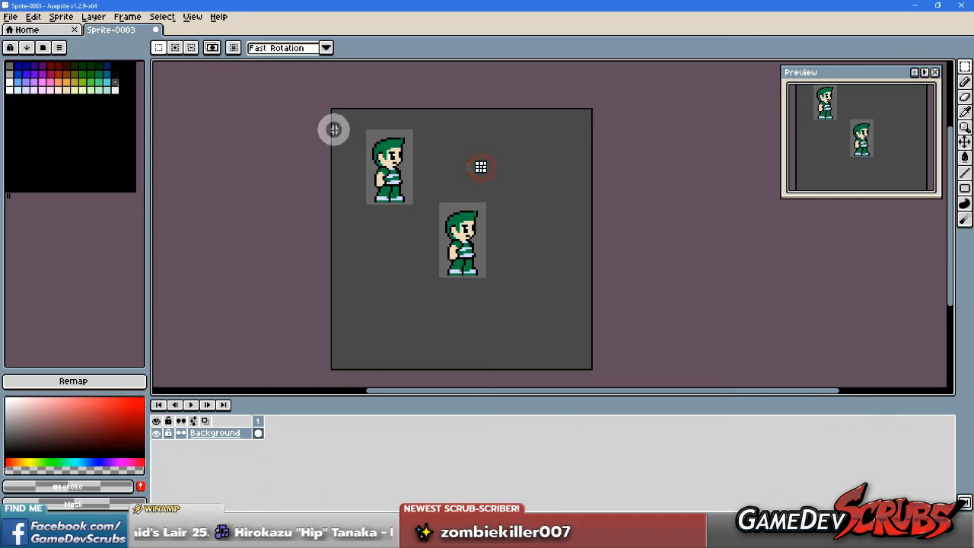
Step: Select the whole canvas and clear both boys from it
{"action": "left_click_drag", "start_coordinate": [328, 100], "coordinate": [713, 385]}
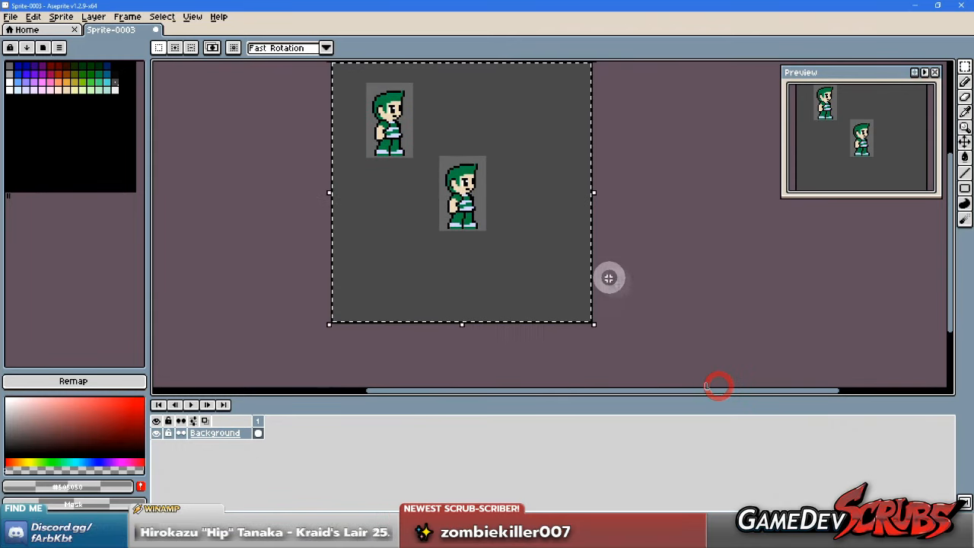
{"action": "left_click", "coordinate": [648, 210]}
{"action": "scroll", "coordinate": [472, 186], "scroll_direction": "up", "scroll_amount": 1}
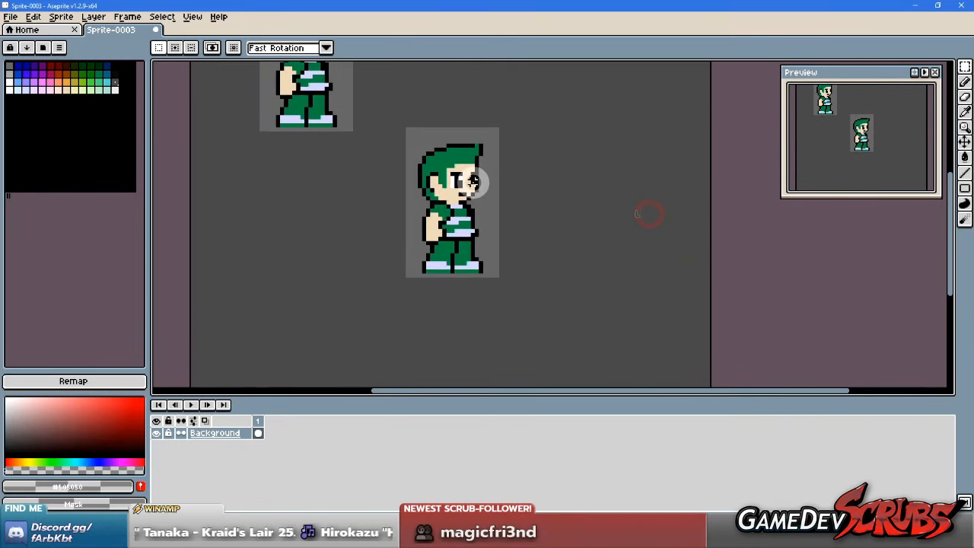
{"action": "scroll", "coordinate": [470, 182], "scroll_direction": "down", "scroll_amount": 1}
{"action": "scroll", "coordinate": [412, 169], "scroll_direction": "down", "scroll_amount": 1}
{"action": "scroll", "coordinate": [369, 140], "scroll_direction": "up", "scroll_amount": 1}
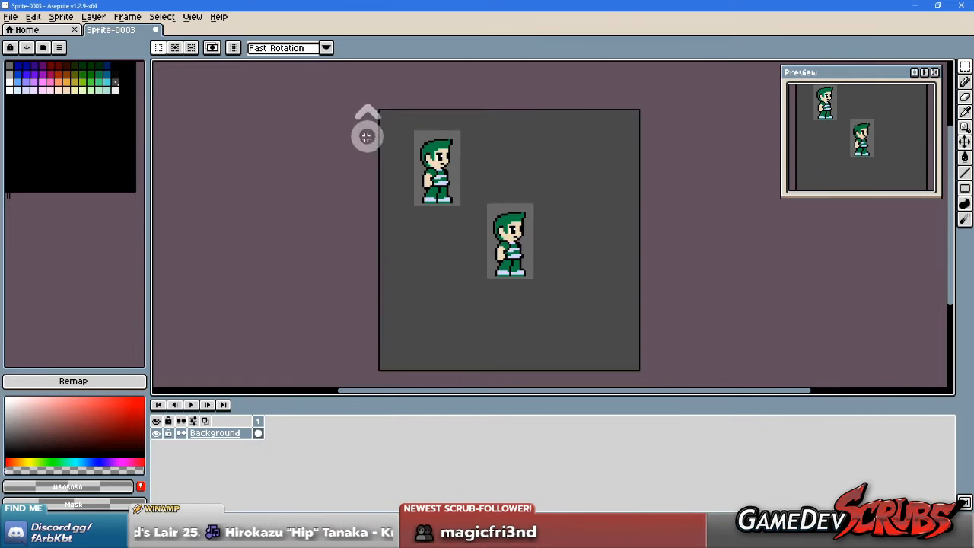
{"action": "left_click_drag", "start_coordinate": [356, 103], "coordinate": [770, 386]}
{"action": "left_click", "coordinate": [723, 255]}
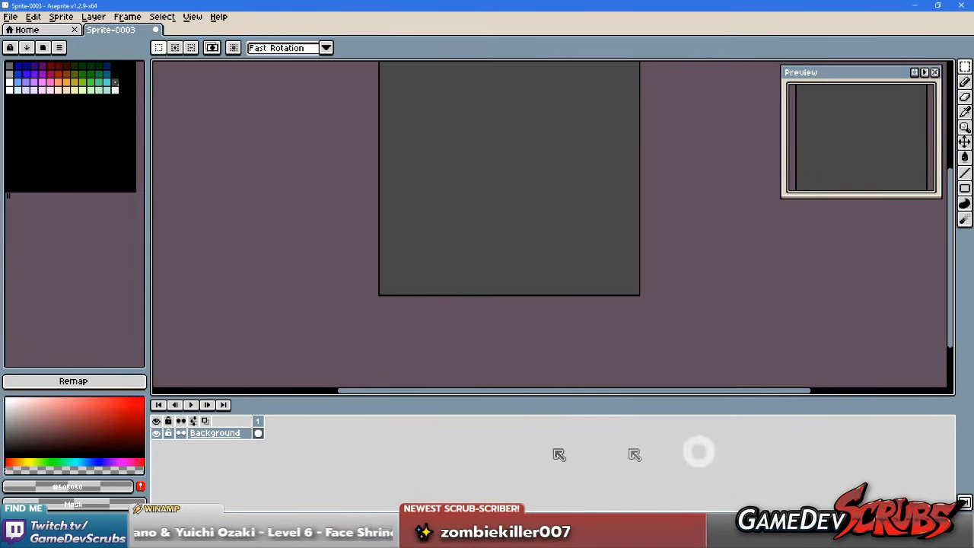
Step: Add a new layer above the Background layer
{"action": "right_click", "coordinate": [221, 435]}
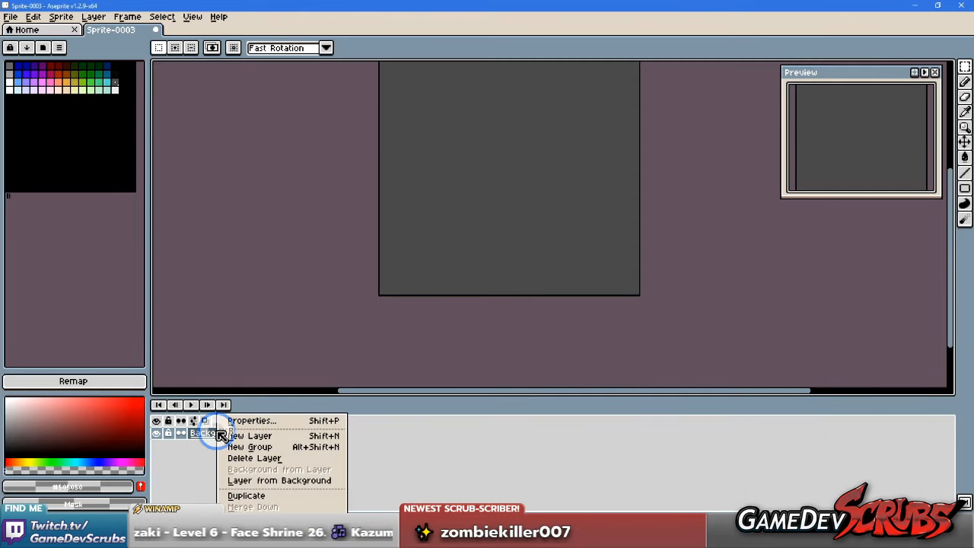
{"action": "left_click", "coordinate": [247, 434]}
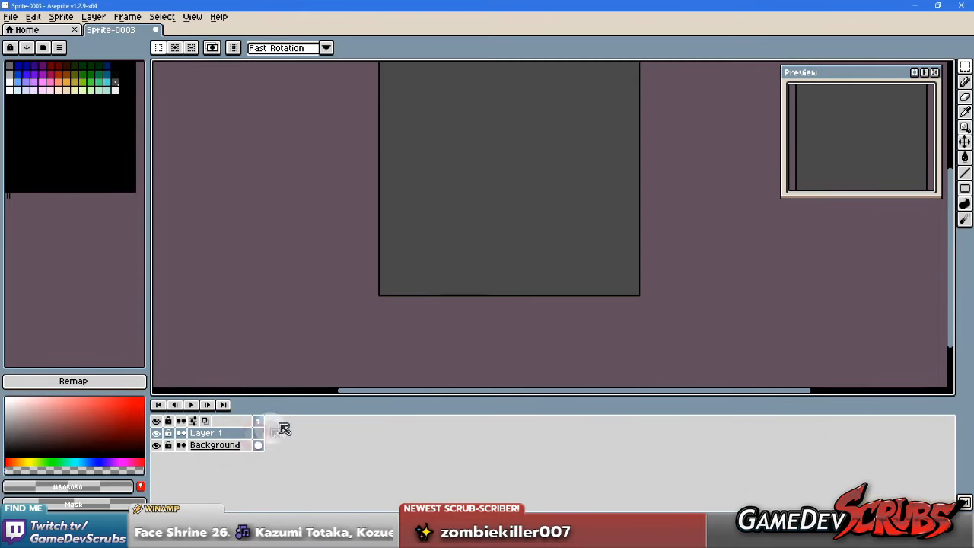
{"action": "left_click_drag", "start_coordinate": [405, 280], "coordinate": [351, 323]}
{"action": "scroll", "coordinate": [373, 262], "scroll_direction": "down", "scroll_amount": 2}
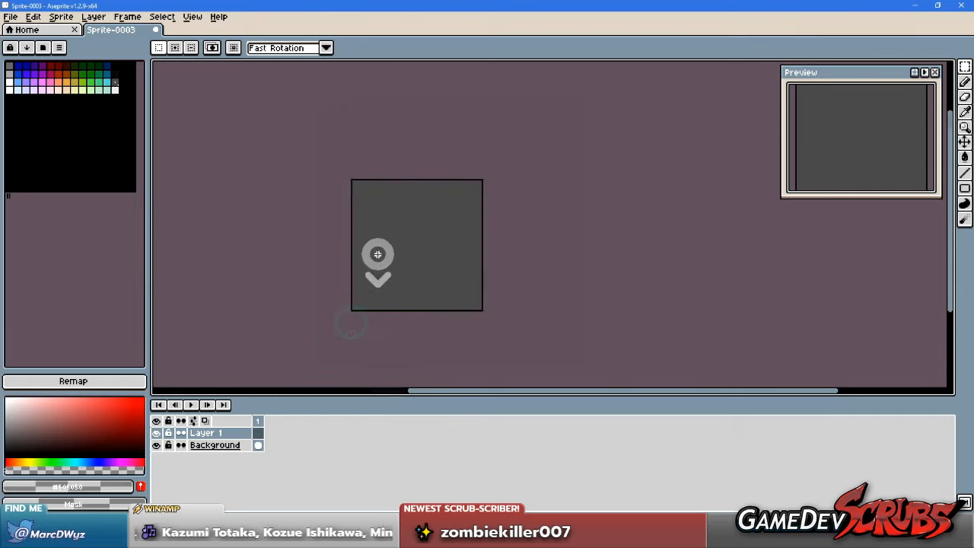
{"action": "scroll", "coordinate": [378, 244], "scroll_direction": "up", "scroll_amount": 2}
Step: Fill the Background layer with the crimson palette index 21 using the Paint Bucket
{"action": "left_click", "coordinate": [224, 446]}
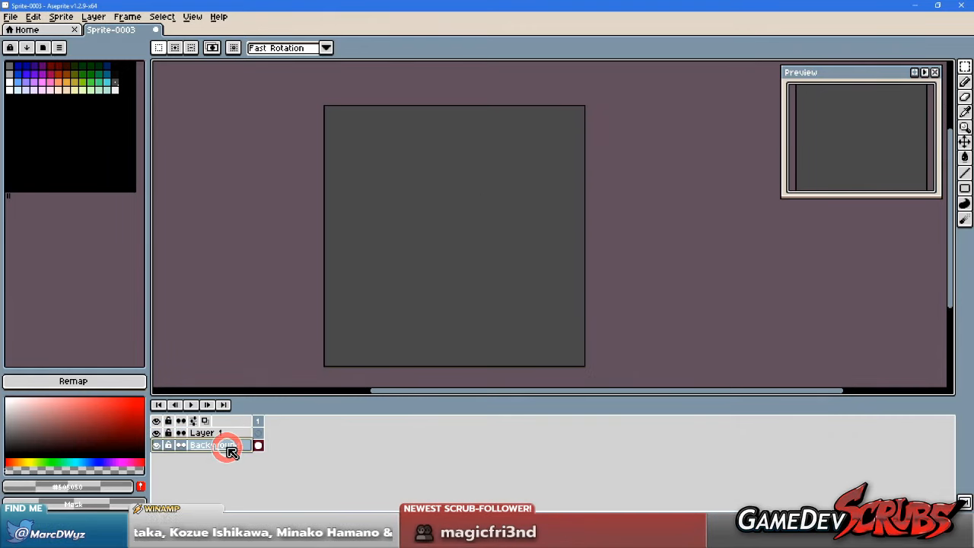
{"action": "key", "text": "g"}
{"action": "left_click", "coordinate": [50, 81]}
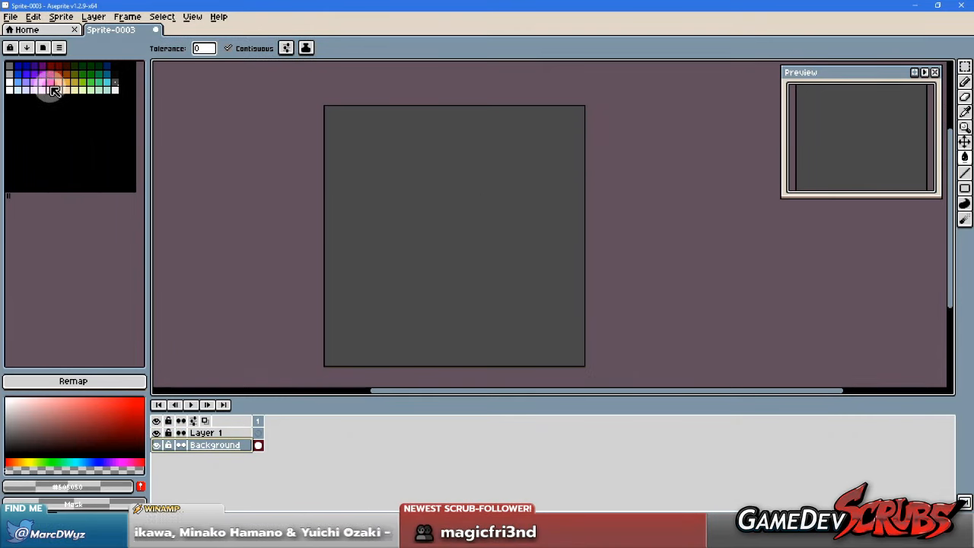
{"action": "left_click", "coordinate": [419, 266]}
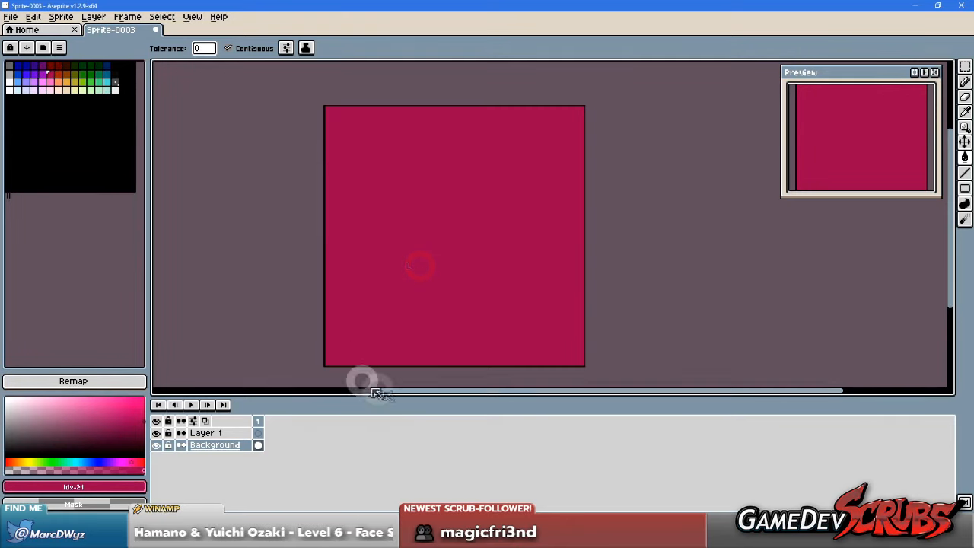
Step: Try to fill Layer 1 with the Mask background color using the Paint Bucket
{"action": "left_click", "coordinate": [228, 432]}
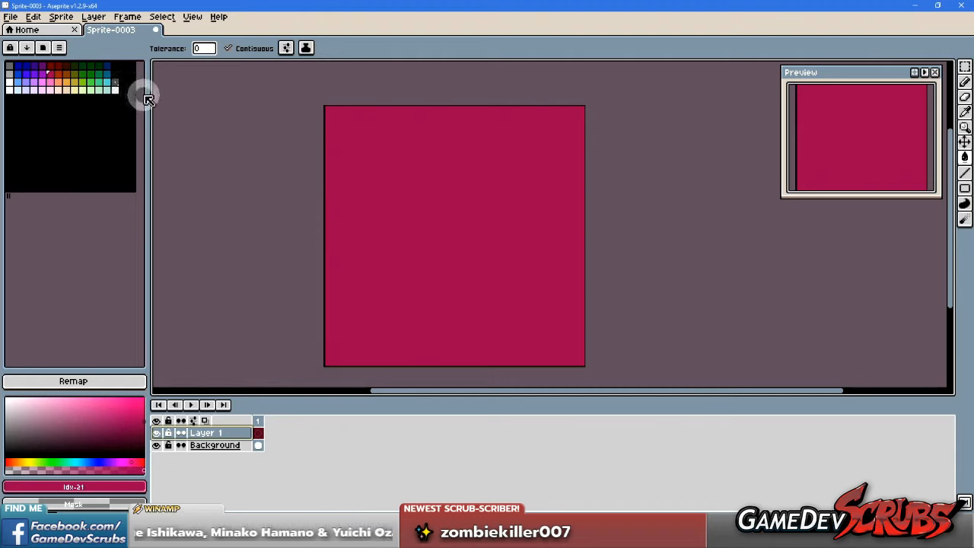
{"action": "left_click", "coordinate": [100, 503]}
{"action": "left_click", "coordinate": [254, 508]}
{"action": "right_click", "coordinate": [402, 276]}
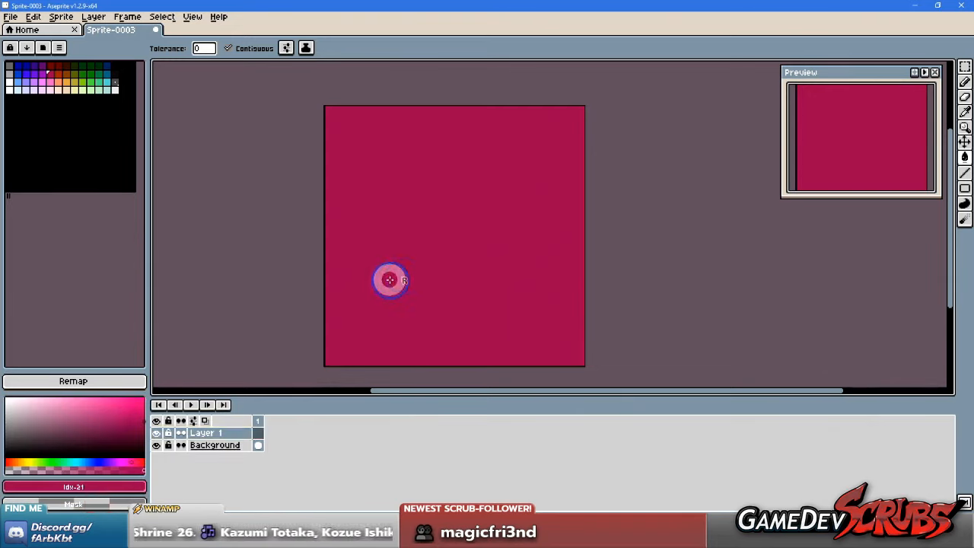
Step: Fill the Background layer with the Mask background color
{"action": "left_click", "coordinate": [232, 444]}
{"action": "right_click", "coordinate": [399, 272]}
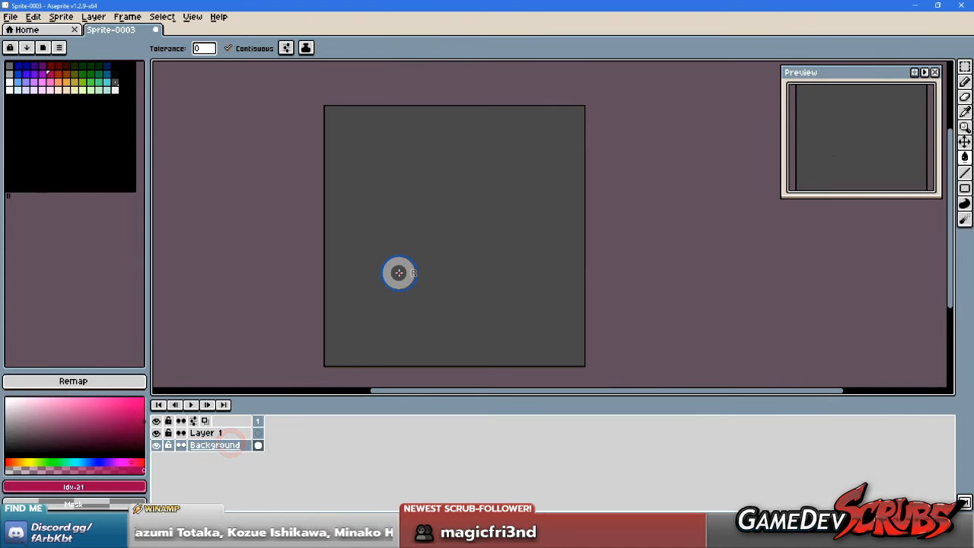
{"action": "right_click", "coordinate": [390, 164]}
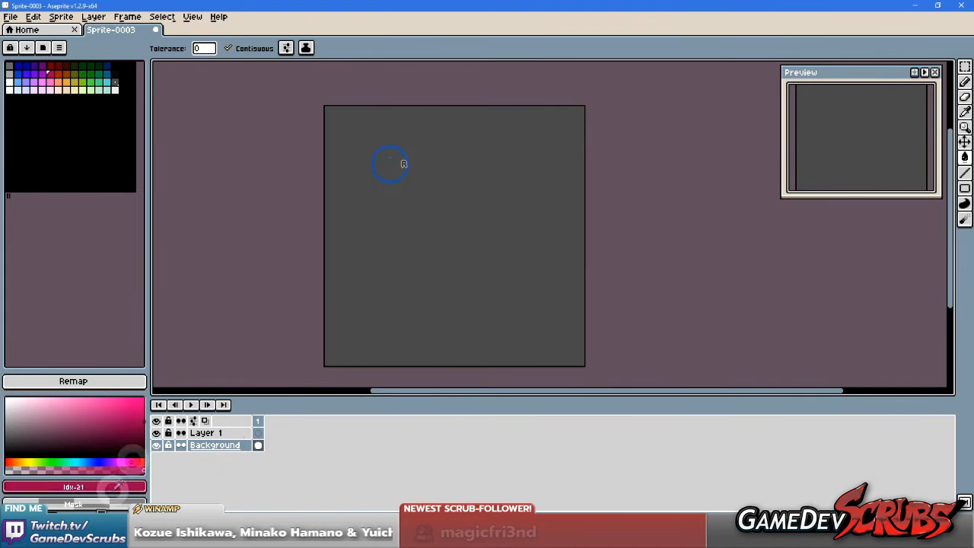
{"action": "right_click", "coordinate": [442, 236]}
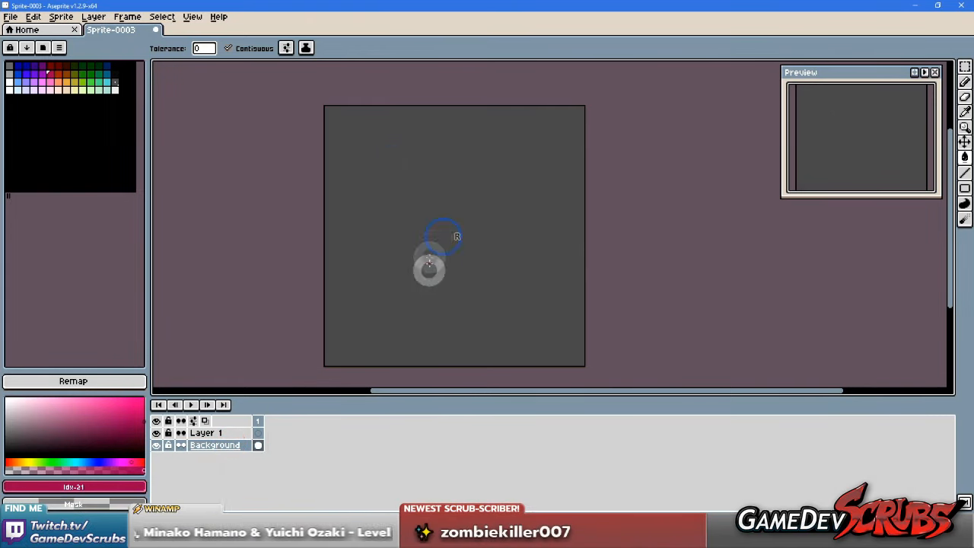
Step: Switch to Paint Shop Pro and reselect the green-haired boy sprite beside the green monster in Mansion.gif
{"action": "mouse_move", "coordinate": [526, 538]}
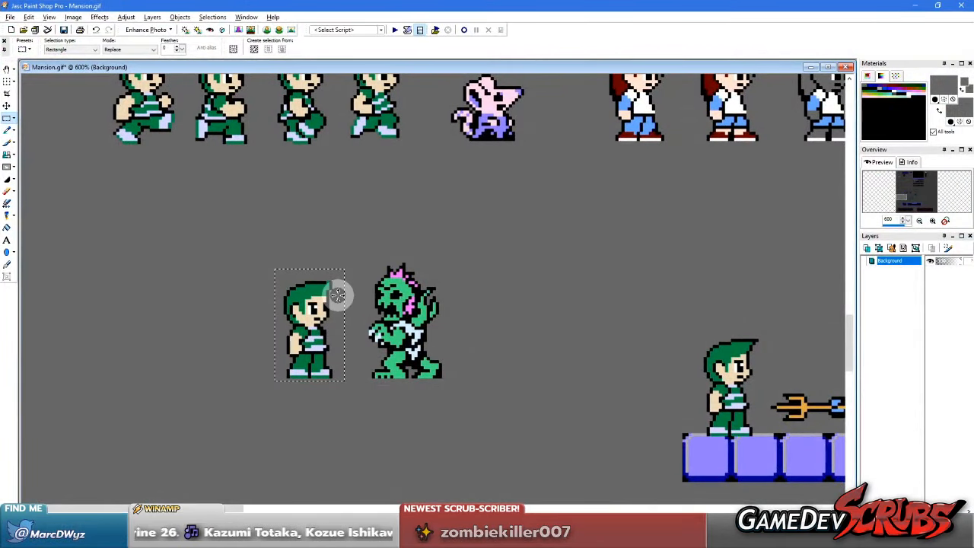
{"action": "right_click", "coordinate": [298, 216]}
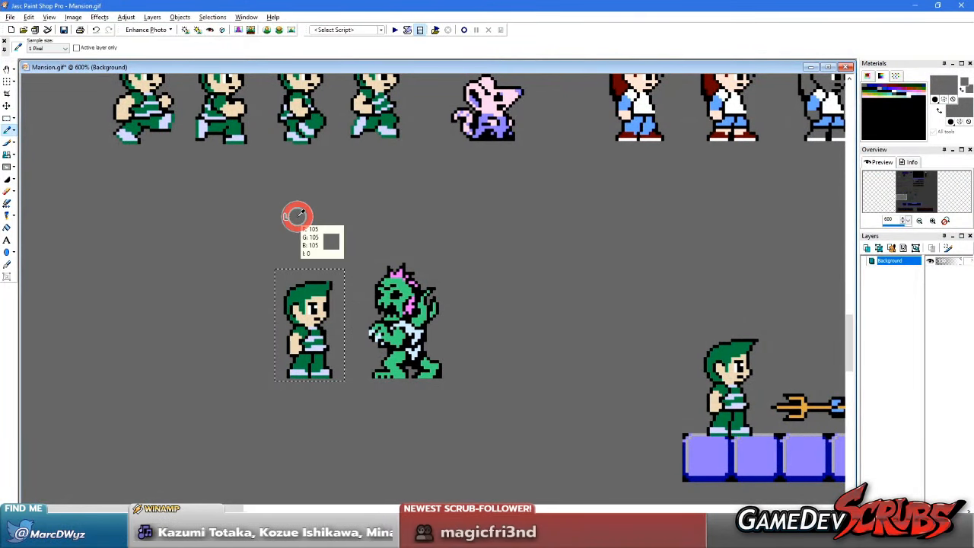
{"action": "left_click_drag", "start_coordinate": [277, 266], "coordinate": [347, 394]}
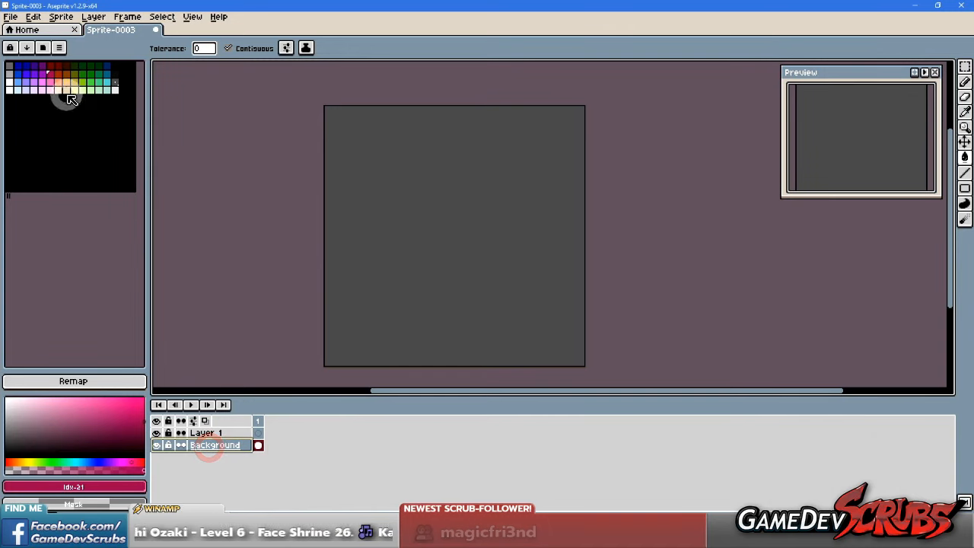
Step: In Aseprite, draw a large and a small freehand scribble on the Background layer in black palette index 13 with the Pencil
{"action": "left_click", "coordinate": [114, 66]}
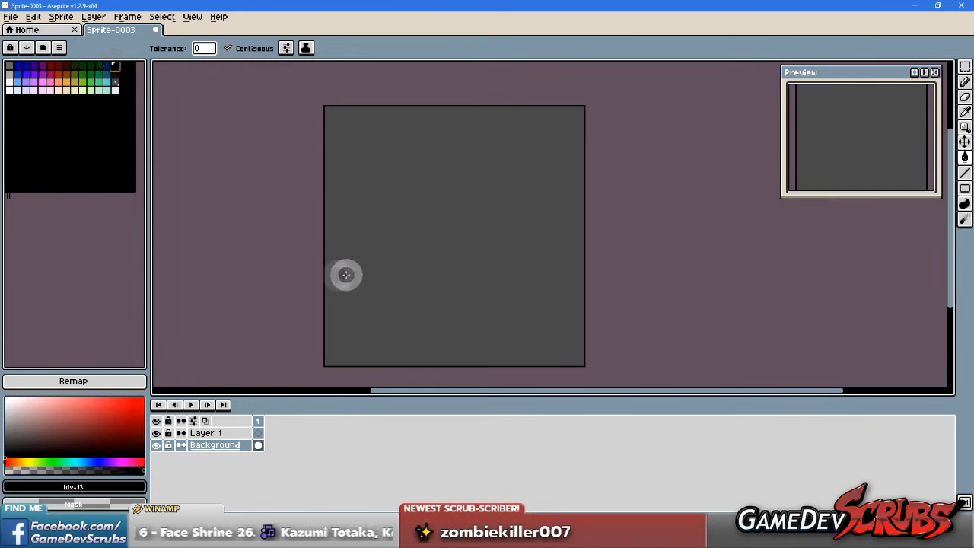
{"action": "key", "text": "b"}
{"action": "mouse_move", "coordinate": [411, 276]}
{"action": "left_mouse_down"}
{"action": "mouse_move", "coordinate": [384, 227]}
{"action": "mouse_move", "coordinate": [403, 248]}
{"action": "left_mouse_up"}
{"action": "mouse_move", "coordinate": [516, 146]}
{"action": "left_mouse_down"}
{"action": "mouse_move", "coordinate": [528, 168]}
{"action": "mouse_move", "coordinate": [505, 181]}
{"action": "mouse_move", "coordinate": [531, 162]}
{"action": "left_mouse_up"}
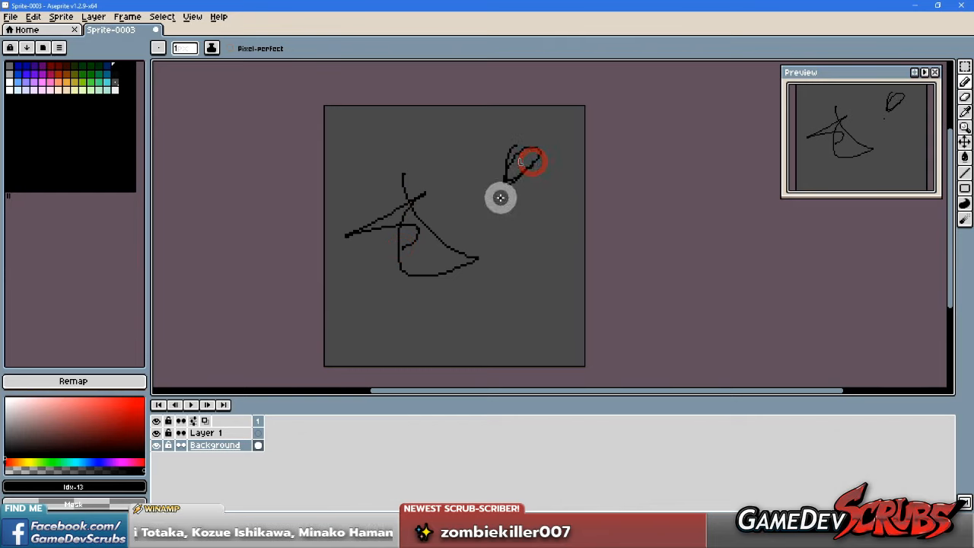
Step: Marquee-select the large scribble on the Background layer, move it slightly to the left and deselect it
{"action": "key", "text": "m"}
{"action": "left_click_drag", "start_coordinate": [322, 145], "coordinate": [491, 309]}
{"action": "mouse_move", "coordinate": [460, 273]}
{"action": "left_mouse_down"}
{"action": "mouse_move", "coordinate": [508, 242]}
{"action": "mouse_move", "coordinate": [509, 267]}
{"action": "mouse_move", "coordinate": [463, 235]}
{"action": "mouse_move", "coordinate": [500, 220]}
{"action": "mouse_move", "coordinate": [474, 218]}
{"action": "mouse_move", "coordinate": [413, 254]}
{"action": "mouse_move", "coordinate": [425, 260]}
{"action": "left_mouse_up"}
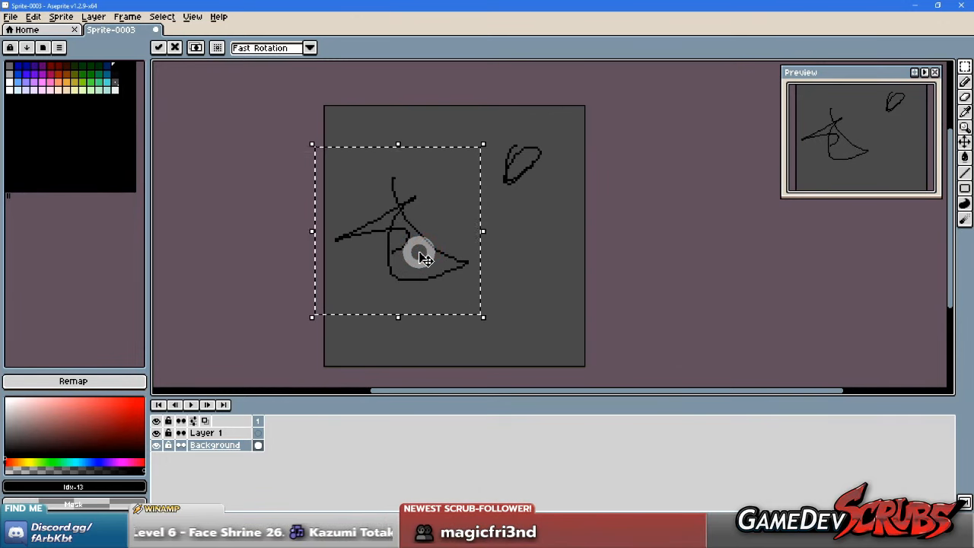
{"action": "right_click", "coordinate": [522, 250]}
{"action": "left_click", "coordinate": [502, 250]}
{"action": "left_click", "coordinate": [456, 329]}
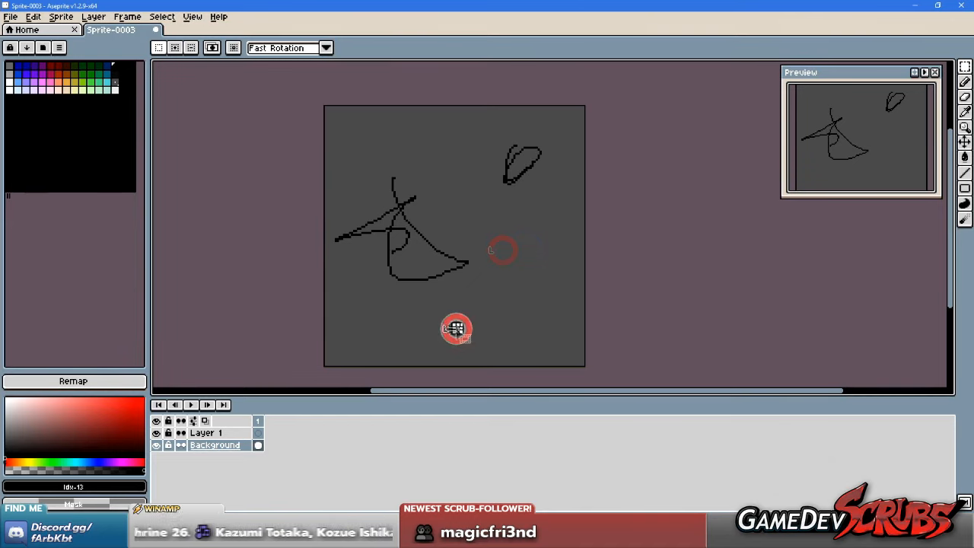
Step: Set the foreground color to Mask and paint over parts of the large scribble with the Pencil
{"action": "left_click", "coordinate": [105, 505]}
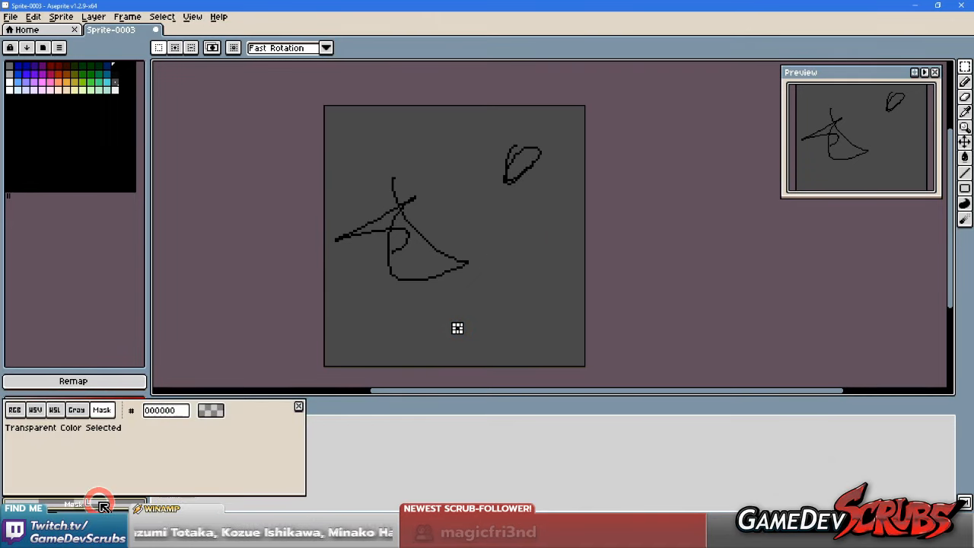
{"action": "left_click", "coordinate": [106, 486]}
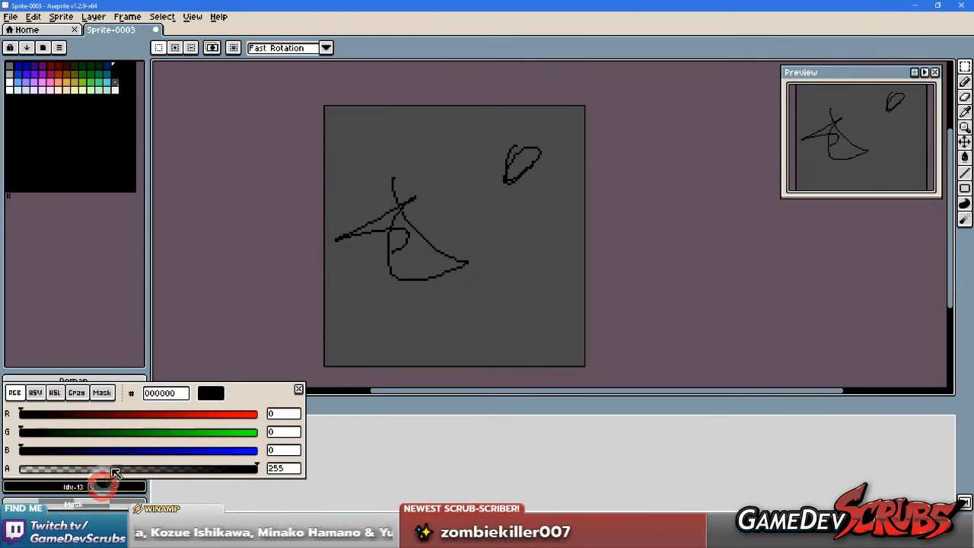
{"action": "left_click", "coordinate": [105, 390]}
{"action": "middle_click", "coordinate": [356, 269]}
{"action": "key", "text": "b"}
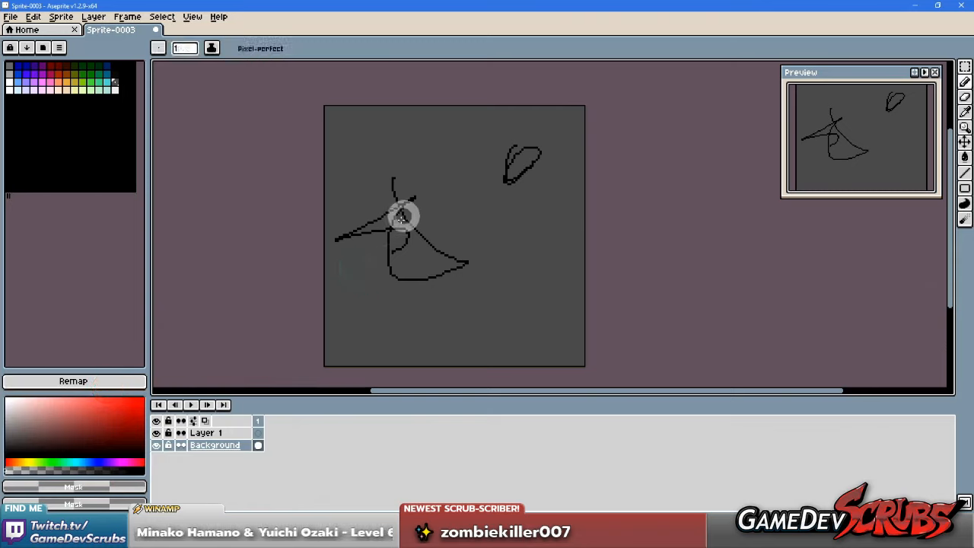
{"action": "mouse_move", "coordinate": [434, 162]}
{"action": "left_mouse_down"}
{"action": "mouse_move", "coordinate": [367, 262]}
{"action": "mouse_move", "coordinate": [430, 211]}
{"action": "left_mouse_up"}
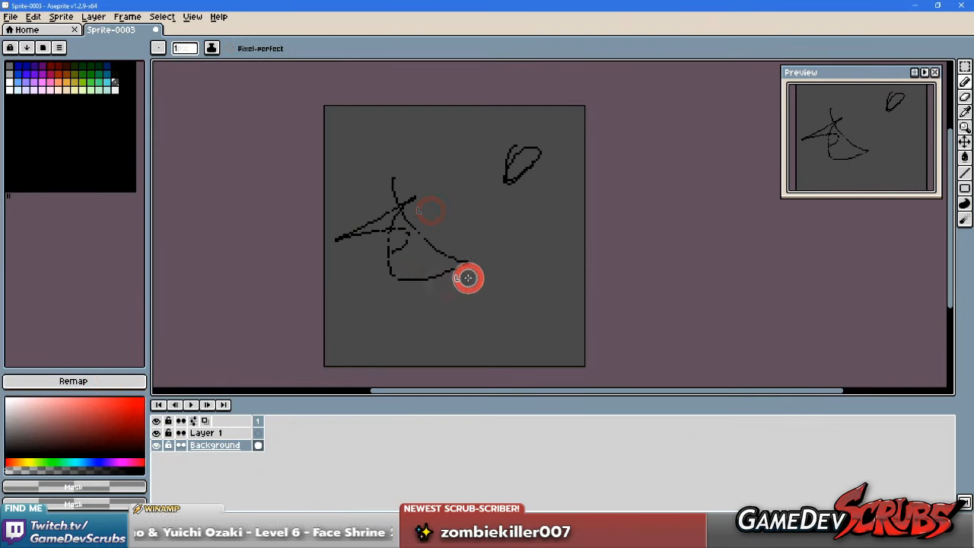
{"action": "mouse_move", "coordinate": [399, 261]}
{"action": "left_mouse_down"}
{"action": "mouse_move", "coordinate": [458, 261]}
{"action": "mouse_move", "coordinate": [428, 239]}
{"action": "mouse_move", "coordinate": [381, 228]}
{"action": "mouse_move", "coordinate": [471, 307]}
{"action": "mouse_move", "coordinate": [426, 222]}
{"action": "mouse_move", "coordinate": [384, 178]}
{"action": "mouse_move", "coordinate": [416, 258]}
{"action": "mouse_move", "coordinate": [438, 237]}
{"action": "mouse_move", "coordinate": [392, 209]}
{"action": "mouse_move", "coordinate": [331, 207]}
{"action": "mouse_move", "coordinate": [362, 301]}
{"action": "mouse_move", "coordinate": [455, 310]}
{"action": "mouse_move", "coordinate": [414, 242]}
{"action": "left_mouse_up"}
Step: Select and shift the remains of the large scribble, and delete both scribbles from the Background layer
{"action": "key", "text": "m"}
{"action": "mouse_move", "coordinate": [322, 131]}
{"action": "left_mouse_down"}
{"action": "mouse_move", "coordinate": [403, 251]}
{"action": "mouse_move", "coordinate": [478, 314]}
{"action": "left_mouse_up"}
{"action": "mouse_move", "coordinate": [405, 271]}
{"action": "left_mouse_down"}
{"action": "mouse_move", "coordinate": [515, 206]}
{"action": "mouse_move", "coordinate": [487, 178]}
{"action": "mouse_move", "coordinate": [447, 231]}
{"action": "mouse_move", "coordinate": [524, 208]}
{"action": "mouse_move", "coordinate": [465, 213]}
{"action": "mouse_move", "coordinate": [411, 251]}
{"action": "mouse_move", "coordinate": [395, 275]}
{"action": "mouse_move", "coordinate": [401, 263]}
{"action": "mouse_move", "coordinate": [429, 277]}
{"action": "left_mouse_up"}
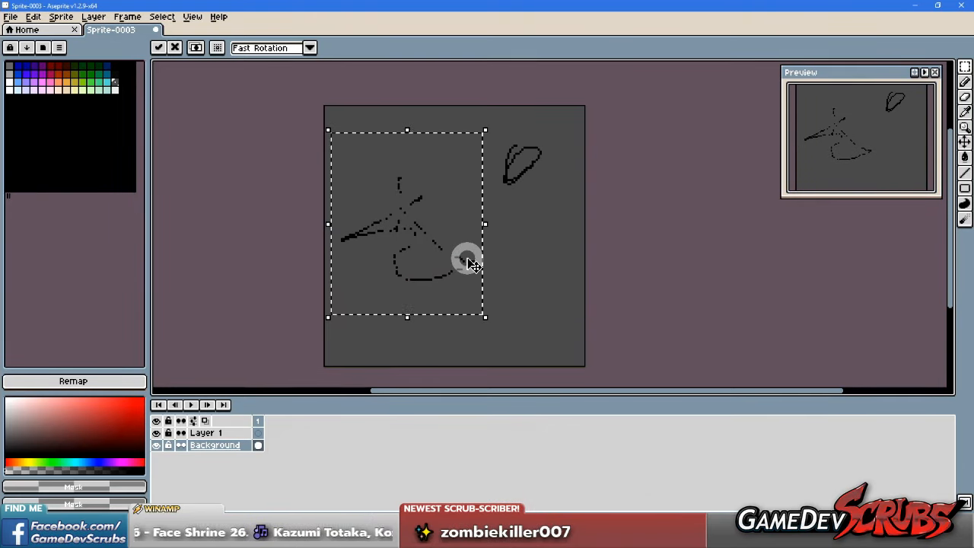
{"action": "key", "text": "Delete"}
{"action": "left_click_drag", "start_coordinate": [482, 126], "coordinate": [590, 236]}
{"action": "key", "text": "Delete"}
{"action": "left_click", "coordinate": [403, 257]}
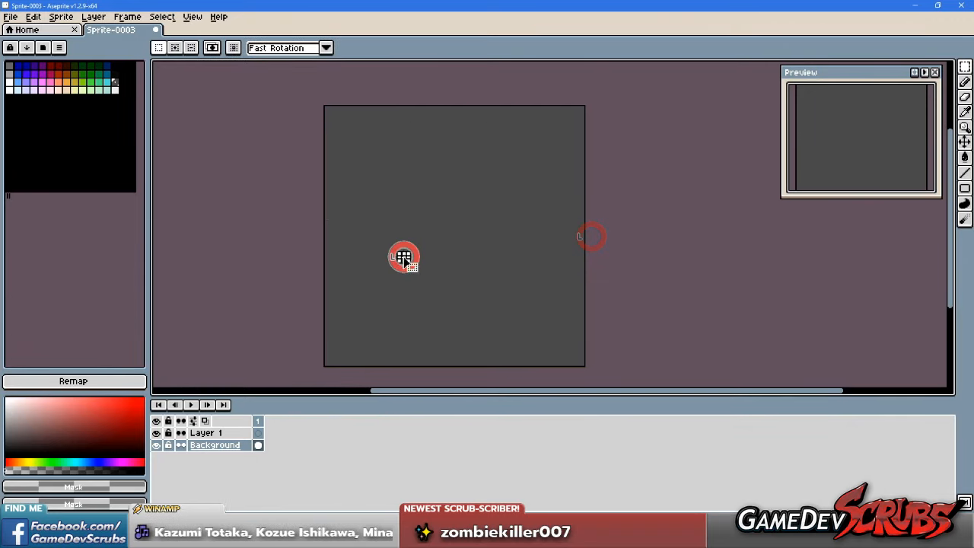
{"action": "left_click", "coordinate": [358, 226]}
{"action": "left_click", "coordinate": [393, 202]}
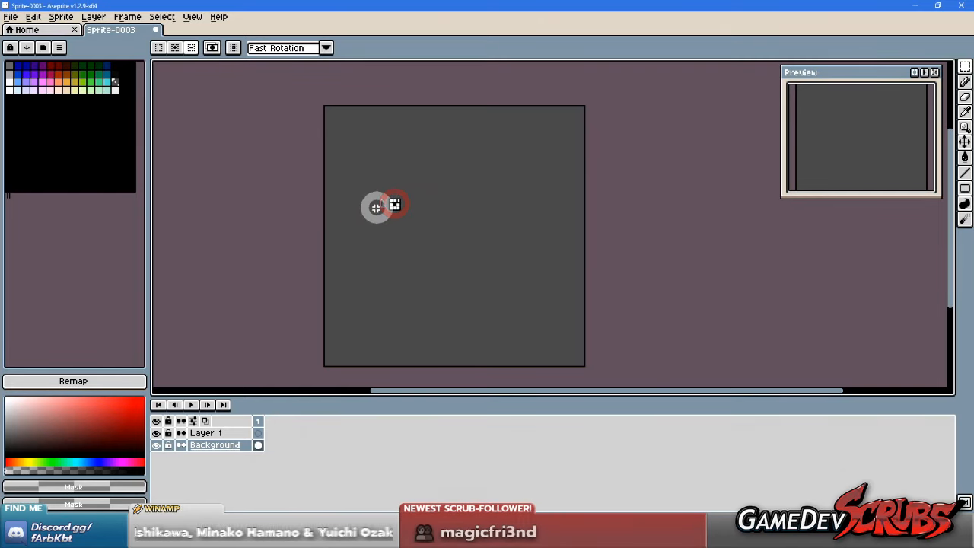
{"action": "key", "text": "b"}
{"action": "left_click", "coordinate": [324, 220]}
{"action": "left_click", "coordinate": [385, 223]}
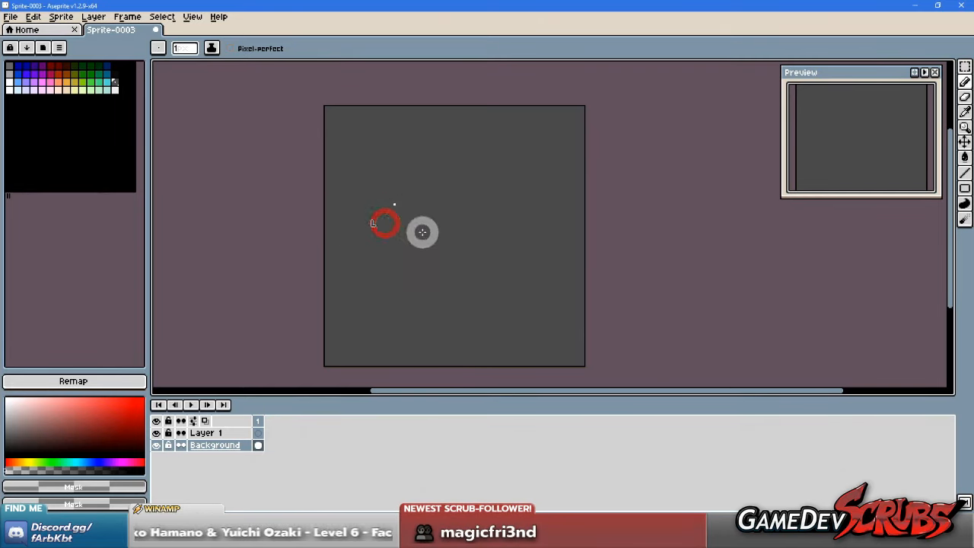
{"action": "key", "text": "ctrl+z"}
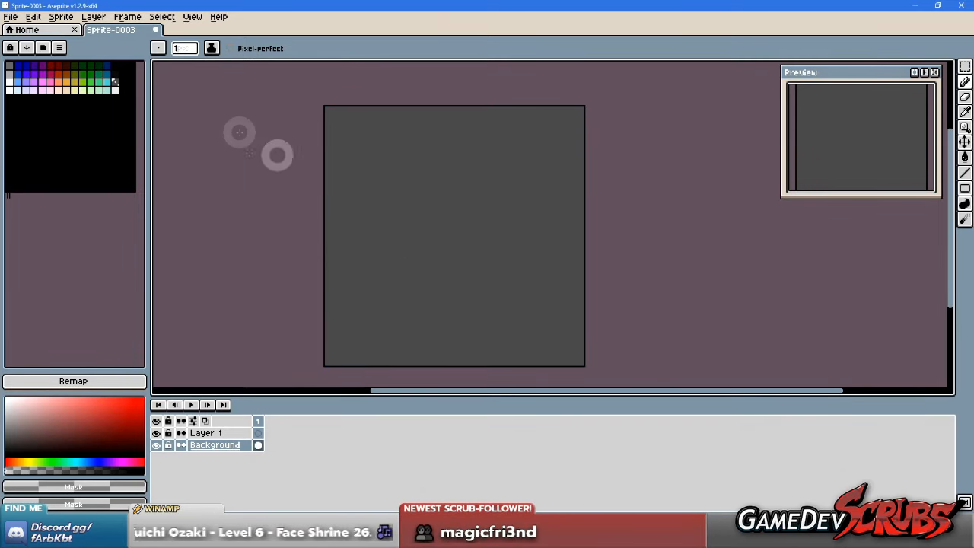
Step: Make Layer 1 active and choose the dark blue palette index 13 as the foreground color
{"action": "left_click", "coordinate": [231, 433]}
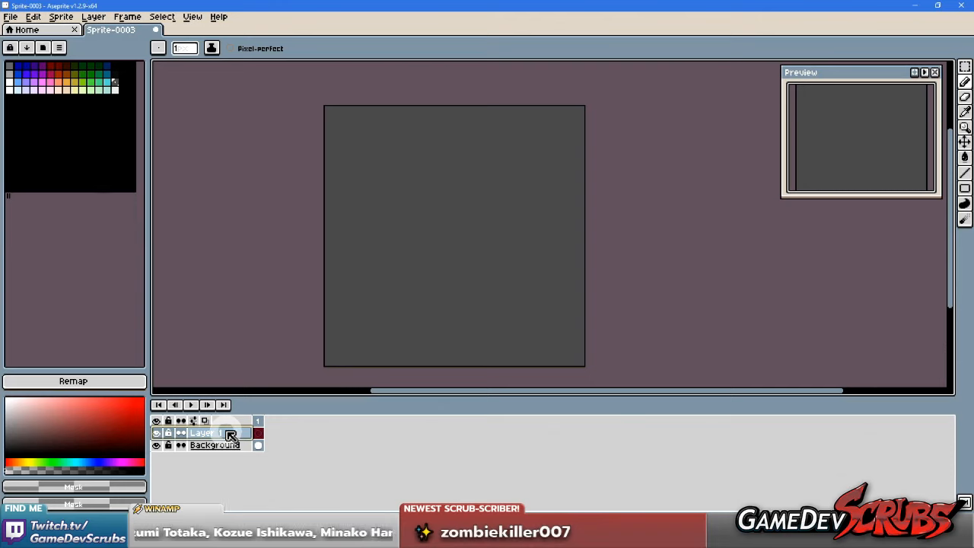
{"action": "left_click", "coordinate": [232, 434]}
{"action": "left_click", "coordinate": [441, 312]}
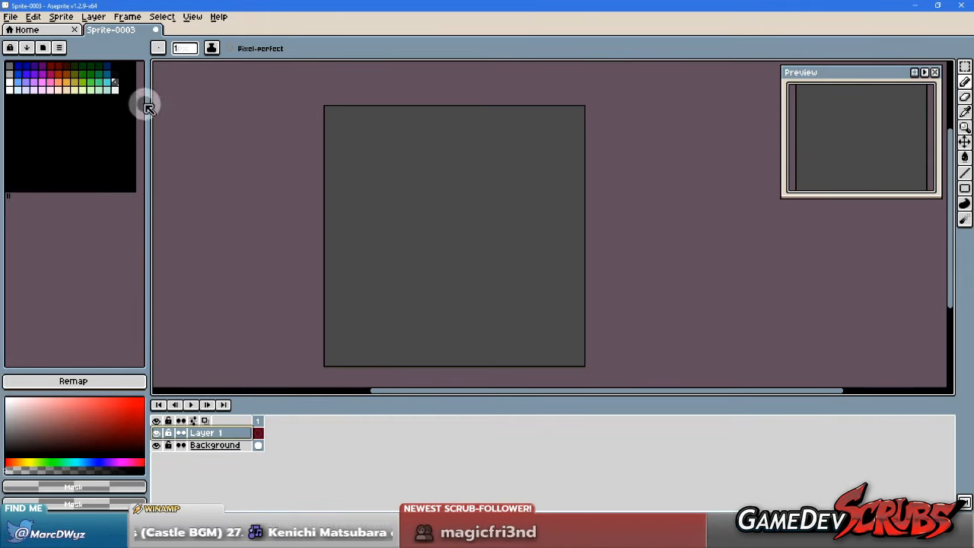
{"action": "left_click", "coordinate": [114, 68]}
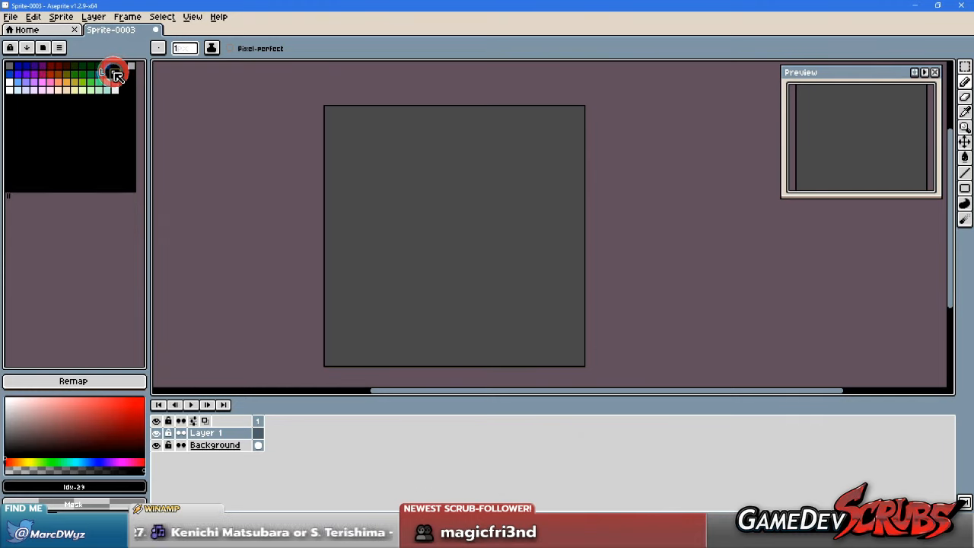
{"action": "left_click", "coordinate": [115, 67]}
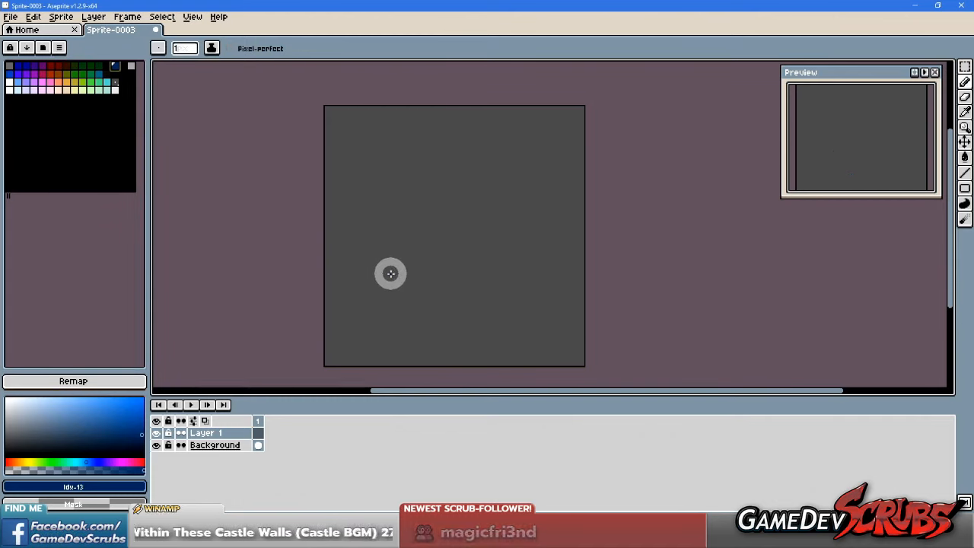
Step: Paste the green-haired boy sprite into Layer 1 and move it toward the canvas's left side
{"action": "key", "text": "v"}
{"action": "key", "text": "ctrl+v"}
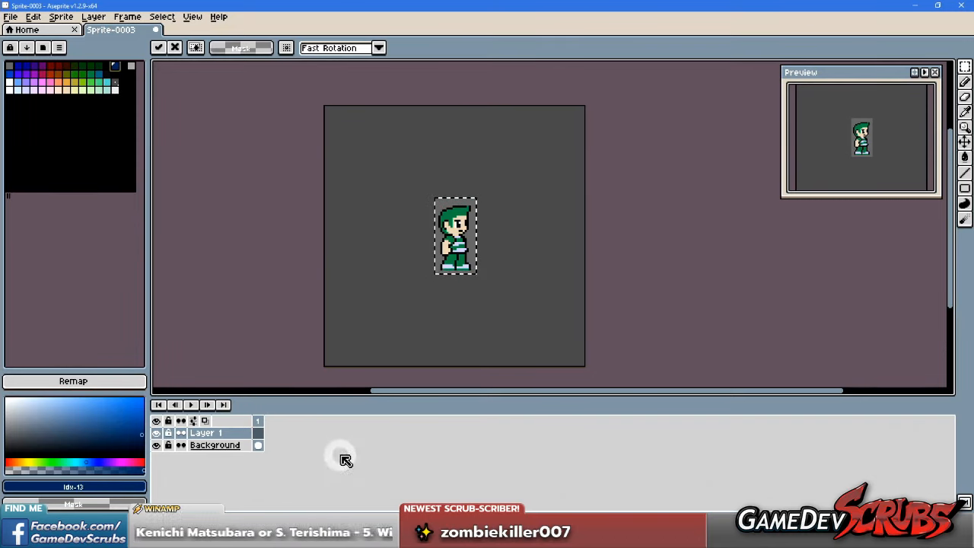
{"action": "left_click_drag", "start_coordinate": [454, 234], "coordinate": [397, 241]}
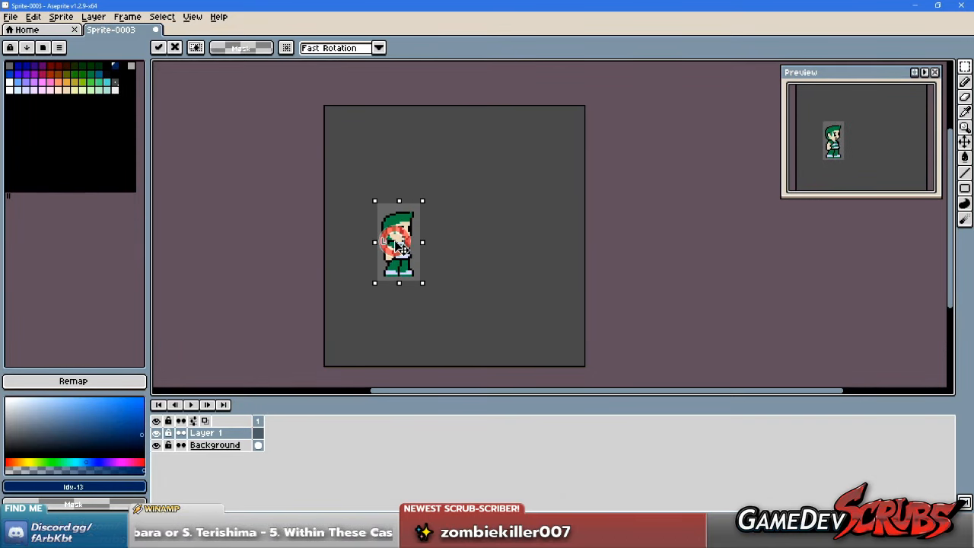
Step: Set the background color by sampling the grey around the pasted boy sprite
{"action": "left_click", "coordinate": [102, 503]}
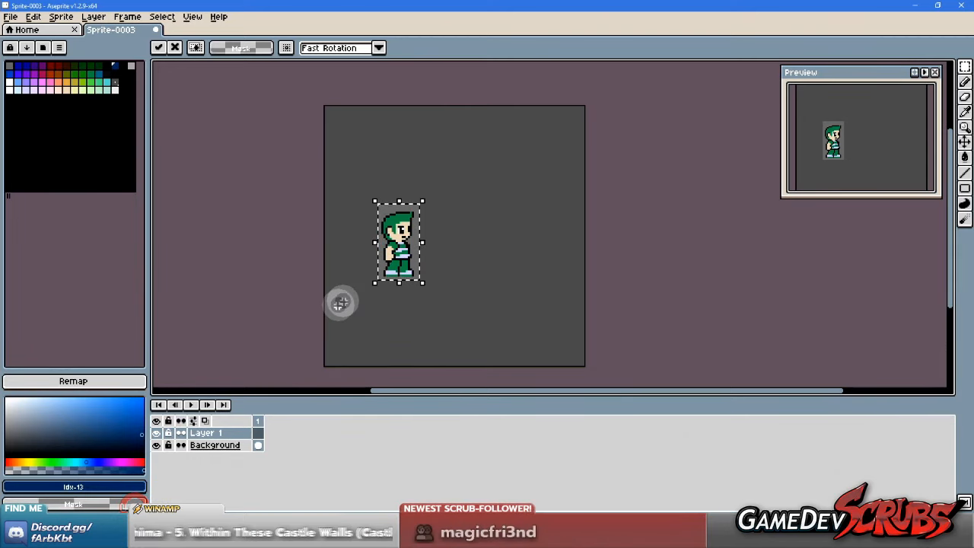
{"action": "left_click", "coordinate": [115, 505]}
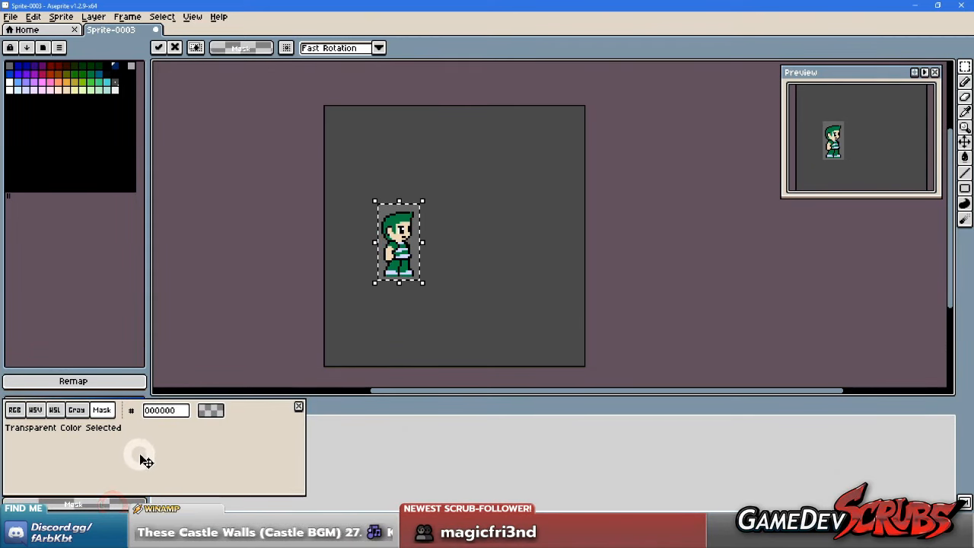
{"action": "left_click_drag", "start_coordinate": [128, 507], "coordinate": [411, 244]}
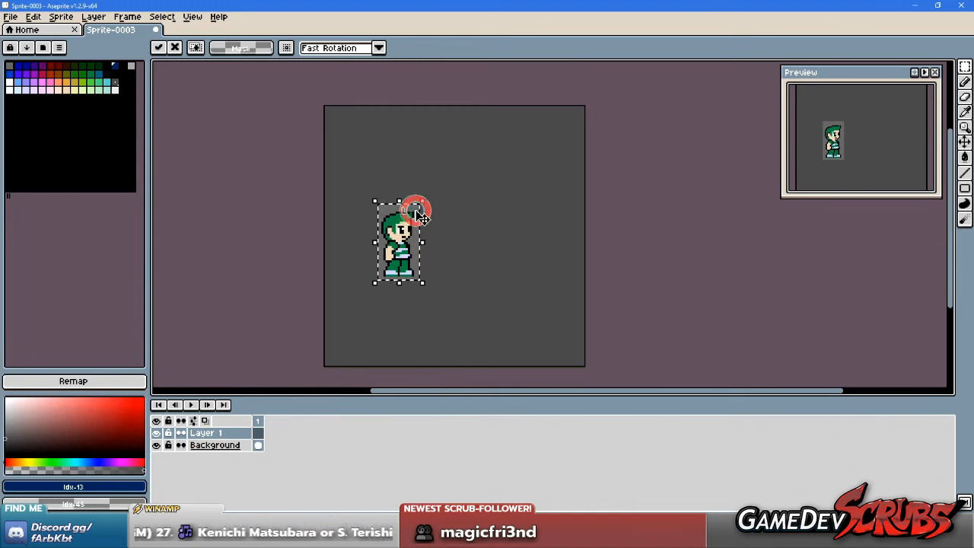
Step: Delete the pasted boy sprite, paste it into Layer 1 again and move it near the canvas's left edge
{"action": "key", "text": "Delete"}
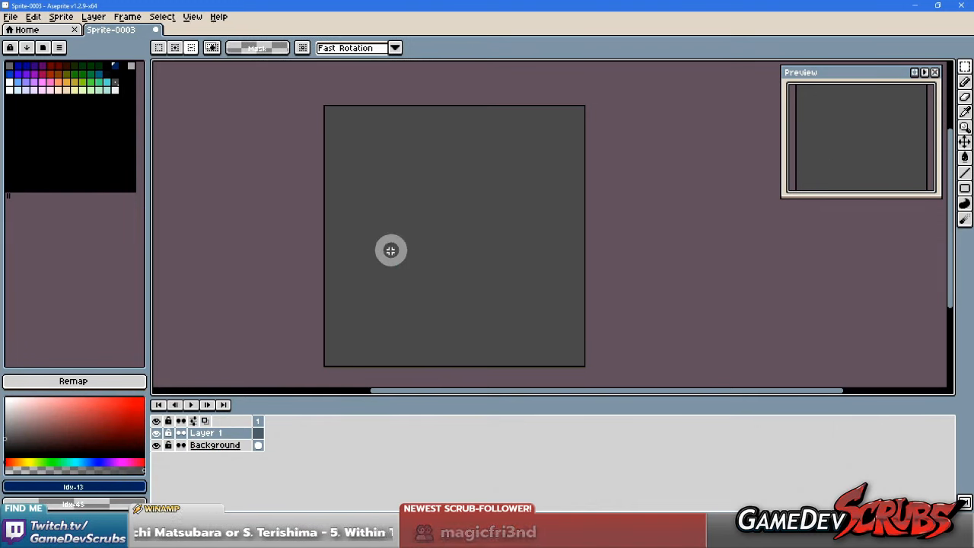
{"action": "key", "text": "ctrl+v"}
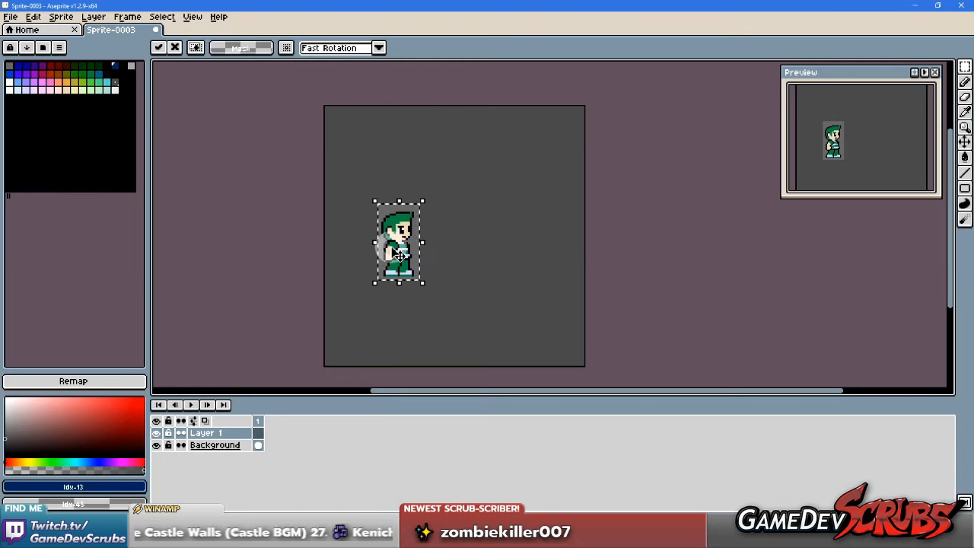
{"action": "left_click_drag", "start_coordinate": [400, 271], "coordinate": [380, 238]}
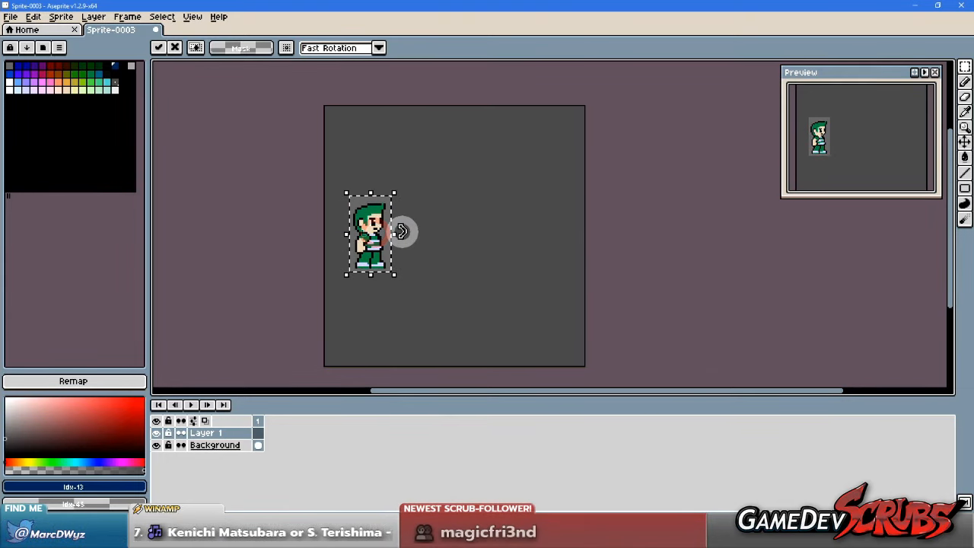
{"action": "left_click", "coordinate": [552, 364]}
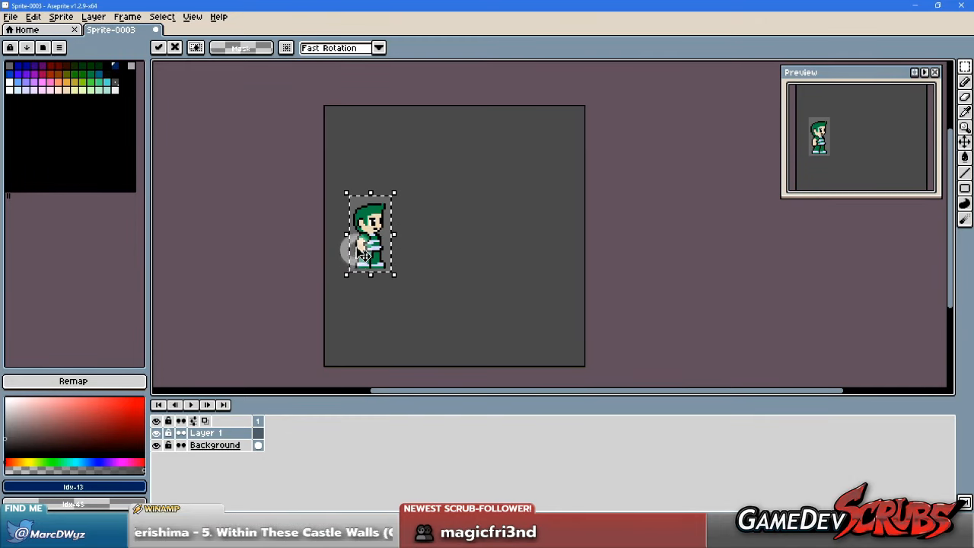
{"action": "left_click", "coordinate": [61, 16]}
{"action": "left_click", "coordinate": [33, 16]}
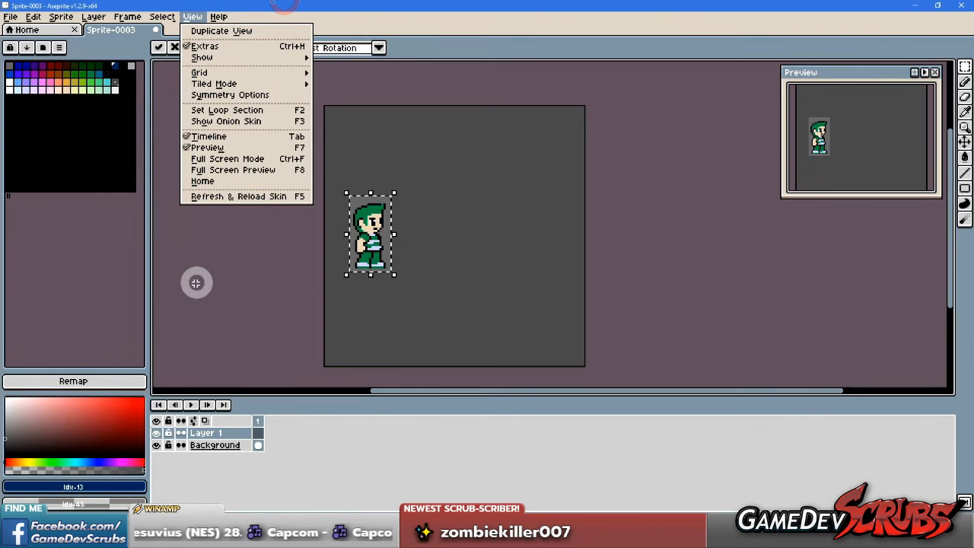
{"action": "left_click", "coordinate": [118, 506]}
{"action": "scroll", "coordinate": [405, 261], "scroll_direction": "up", "scroll_amount": 2}
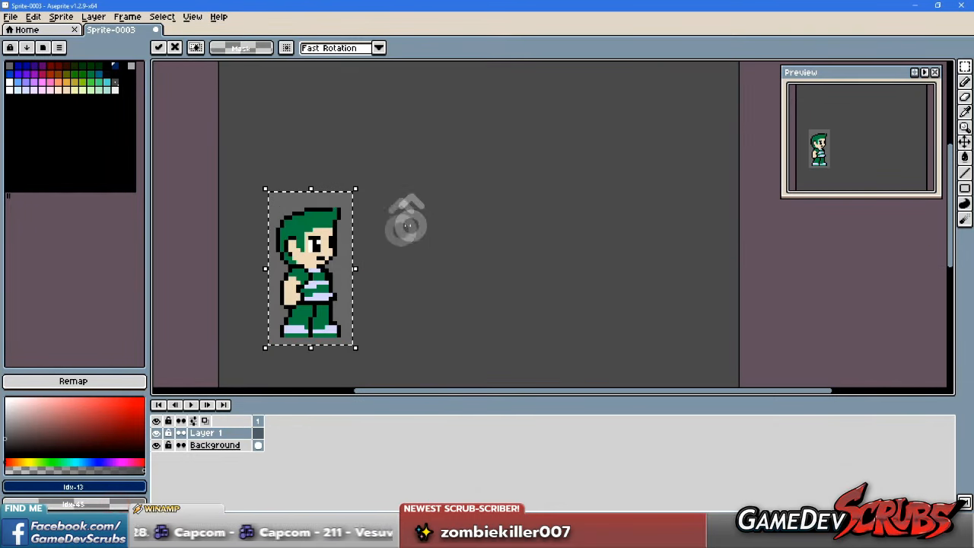
{"action": "scroll", "coordinate": [380, 256], "scroll_direction": "down", "scroll_amount": 1}
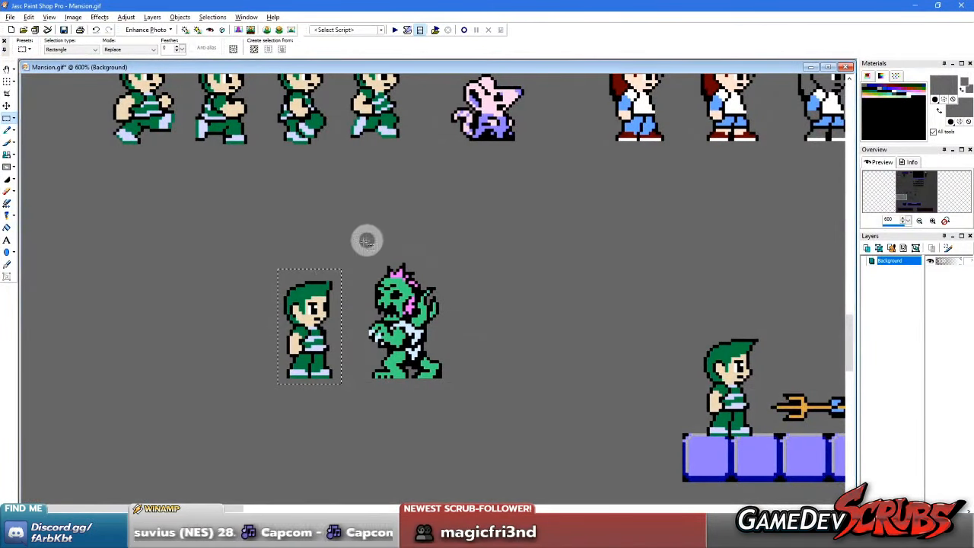
Step: Switch to Paint Shop Pro, select the area containing both the boy and the green monster in Mansion.gif, and copy it
{"action": "right_click", "coordinate": [328, 264]}
{"action": "left_click_drag", "start_coordinate": [245, 259], "coordinate": [358, 389]}
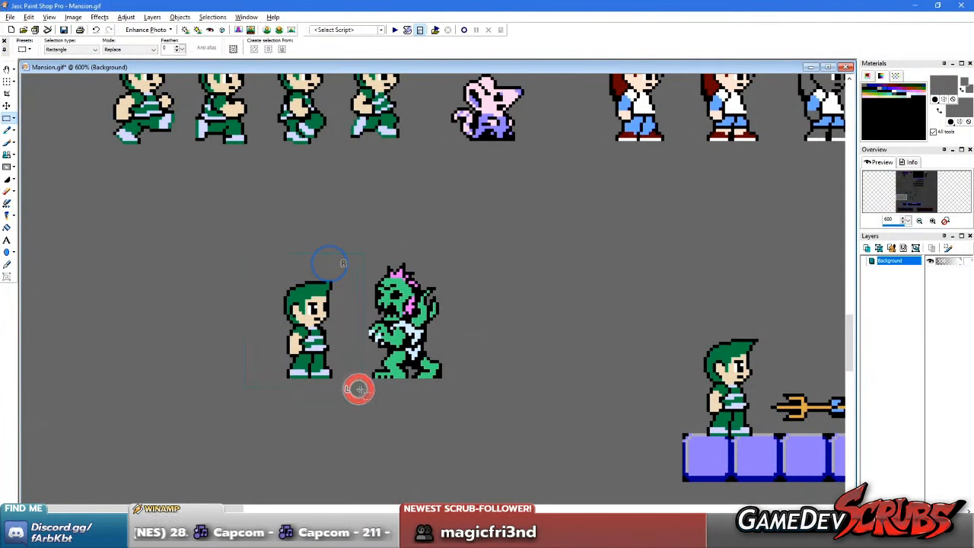
{"action": "left_click_drag", "start_coordinate": [527, 407], "coordinate": [490, 401]}
{"action": "key", "text": "e"}
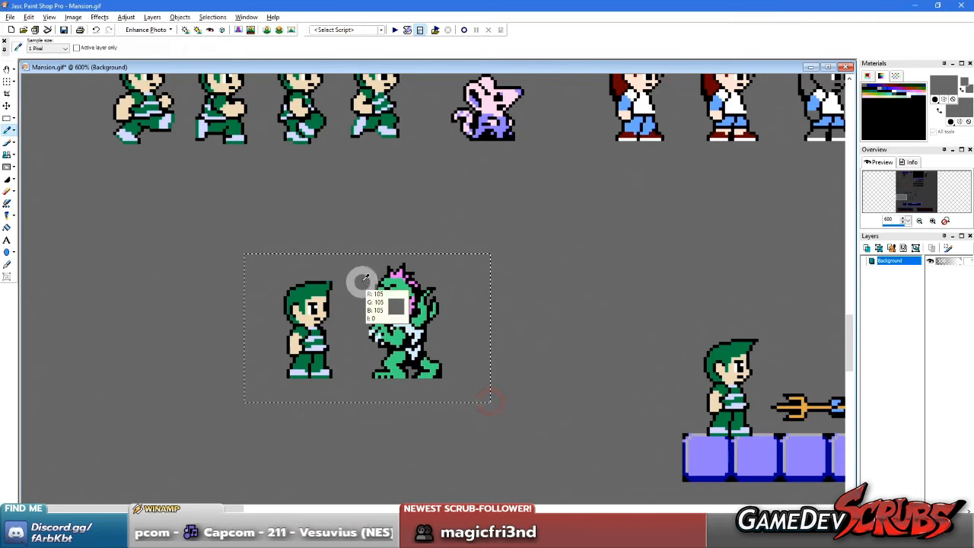
{"action": "key", "text": "s"}
{"action": "key", "text": "ctrl+c"}
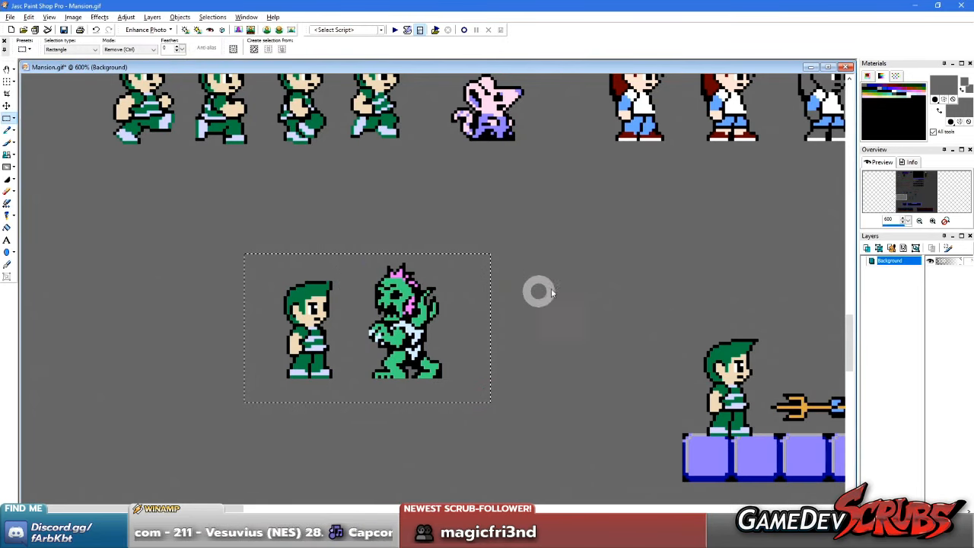
Step: Paste the copied boy and monster as an opaque selection over the INSIDE THE WALL corridor, and delete it
{"action": "key", "text": "ctrl+e"}
{"action": "left_click", "coordinate": [680, 278]}
{"action": "scroll", "coordinate": [681, 278], "scroll_direction": "down", "scroll_amount": 3}
{"action": "left_click_drag", "start_coordinate": [143, 257], "coordinate": [401, 289]}
{"action": "scroll", "coordinate": [426, 479], "scroll_direction": "down", "scroll_amount": 3}
{"action": "scroll", "coordinate": [401, 289], "scroll_direction": "up", "scroll_amount": 2}
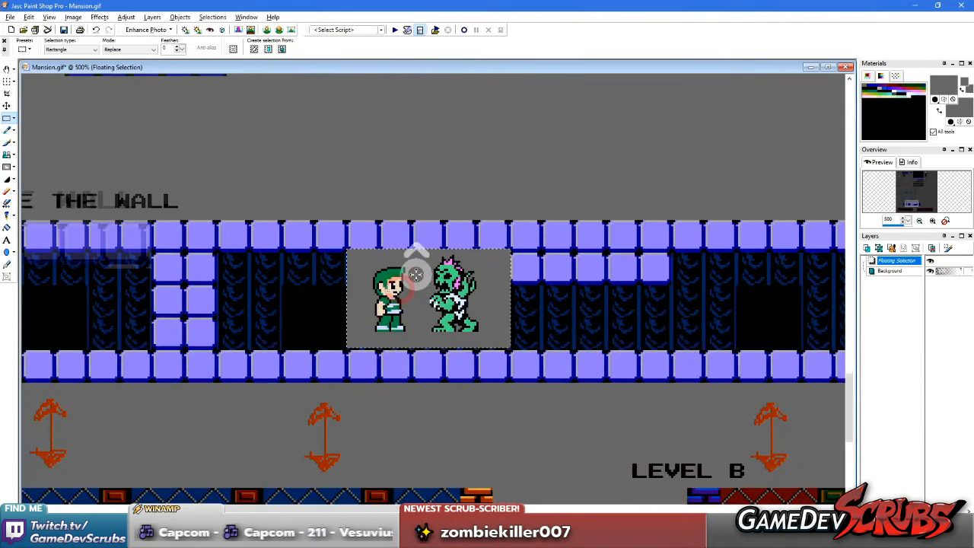
{"action": "key", "text": "Delete"}
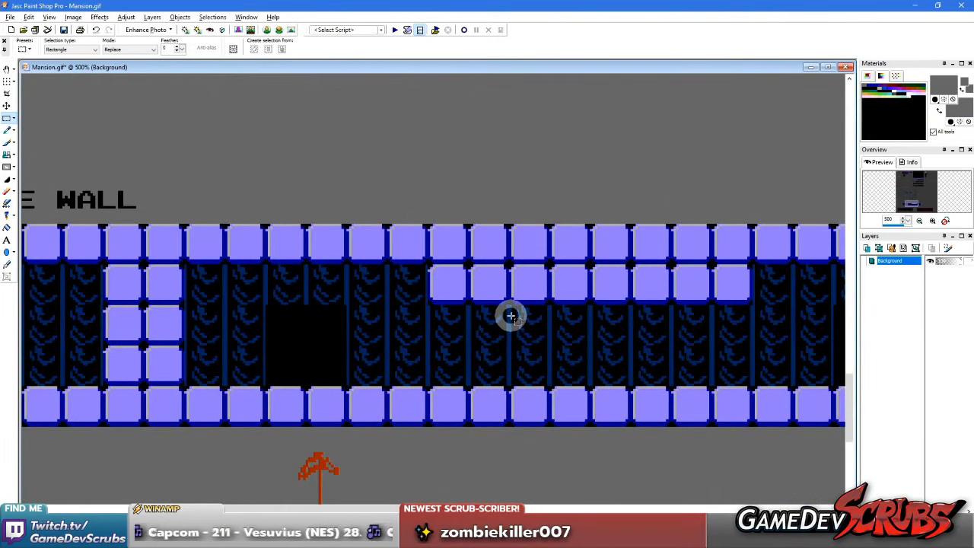
Step: Paste the boy and monster as a transparent selection inside the INSIDE THE WALL corridor, and delete it
{"action": "key", "text": "ctrl+z"}
{"action": "left_click_drag", "start_coordinate": [484, 315], "coordinate": [461, 326]}
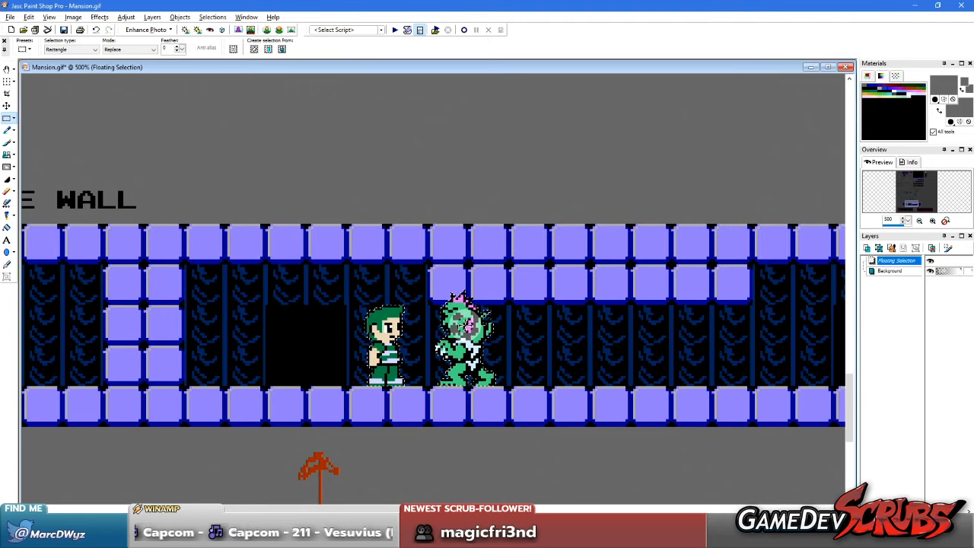
{"action": "key", "text": "Delete"}
{"action": "scroll", "coordinate": [224, 236], "scroll_direction": "down", "scroll_amount": 2}
{"action": "scroll", "coordinate": [244, 256], "scroll_direction": "up", "scroll_amount": 2}
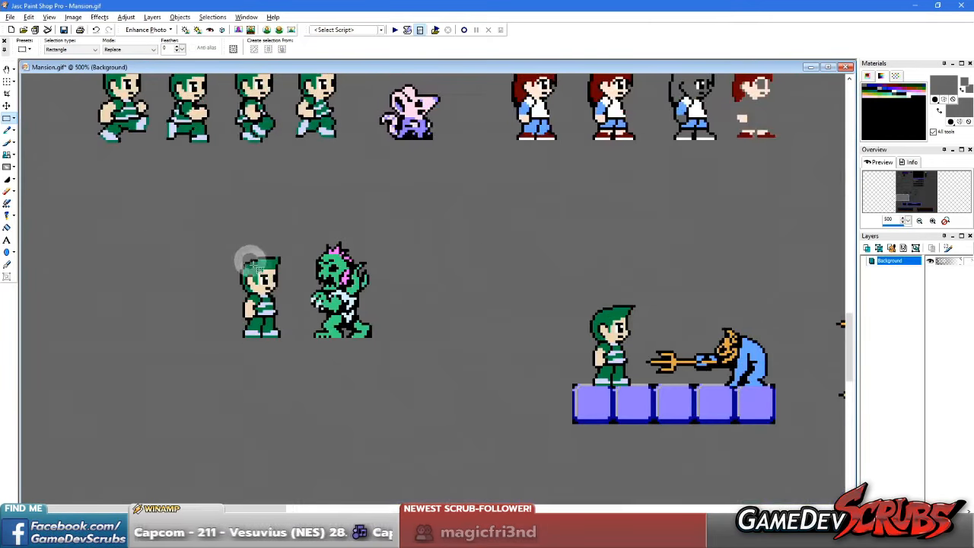
{"action": "scroll", "coordinate": [244, 257], "scroll_direction": "up", "scroll_amount": 1}
{"action": "scroll", "coordinate": [315, 275], "scroll_direction": "down", "scroll_amount": 2}
Step: Switch to Aseprite, drop the pasted boy sprite on Layer 1 and select a rectangular area around it
{"action": "key", "text": "alt+Tab"}
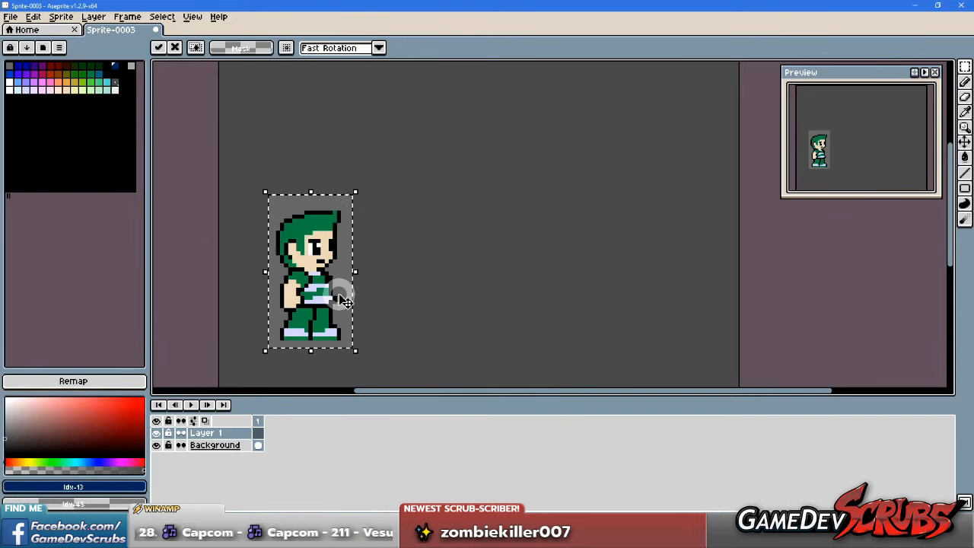
{"action": "mouse_move", "coordinate": [344, 302]}
{"action": "left_mouse_down"}
{"action": "mouse_move", "coordinate": [371, 293]}
{"action": "mouse_move", "coordinate": [339, 291]}
{"action": "left_mouse_up"}
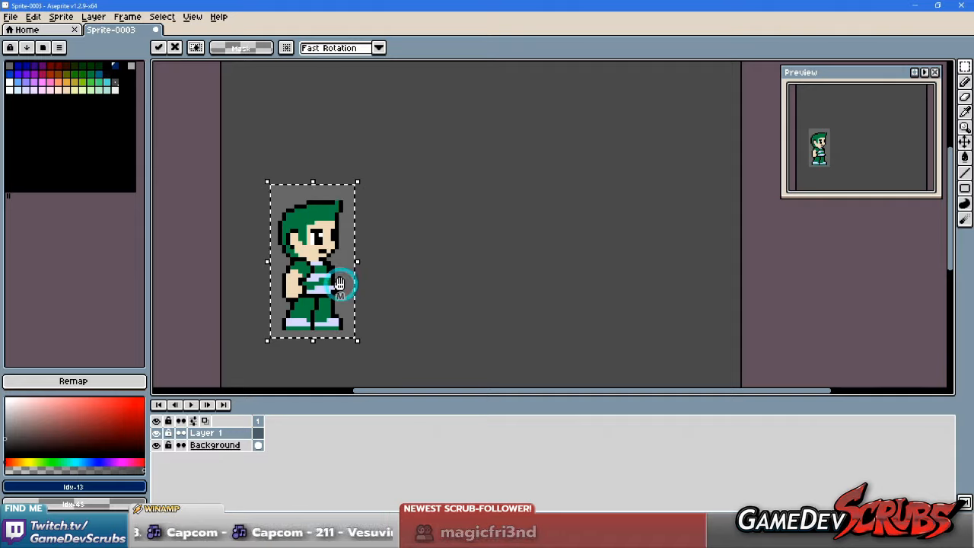
{"action": "left_click_drag", "start_coordinate": [340, 283], "coordinate": [346, 288]}
{"action": "key", "text": "ctrl+z"}
{"action": "middle_click", "coordinate": [328, 276]}
{"action": "left_click_drag", "start_coordinate": [463, 157], "coordinate": [446, 246]}
{"action": "left_click_drag", "start_coordinate": [366, 243], "coordinate": [371, 189]}
{"action": "mouse_move", "coordinate": [524, 154]}
{"action": "left_mouse_down"}
{"action": "mouse_move", "coordinate": [508, 221]}
{"action": "mouse_move", "coordinate": [370, 172]}
{"action": "mouse_move", "coordinate": [509, 234]}
{"action": "left_mouse_up"}
{"action": "mouse_move", "coordinate": [439, 217]}
{"action": "left_mouse_down"}
{"action": "mouse_move", "coordinate": [515, 250]}
{"action": "mouse_move", "coordinate": [459, 232]}
{"action": "left_mouse_up"}
{"action": "left_click", "coordinate": [451, 237]}
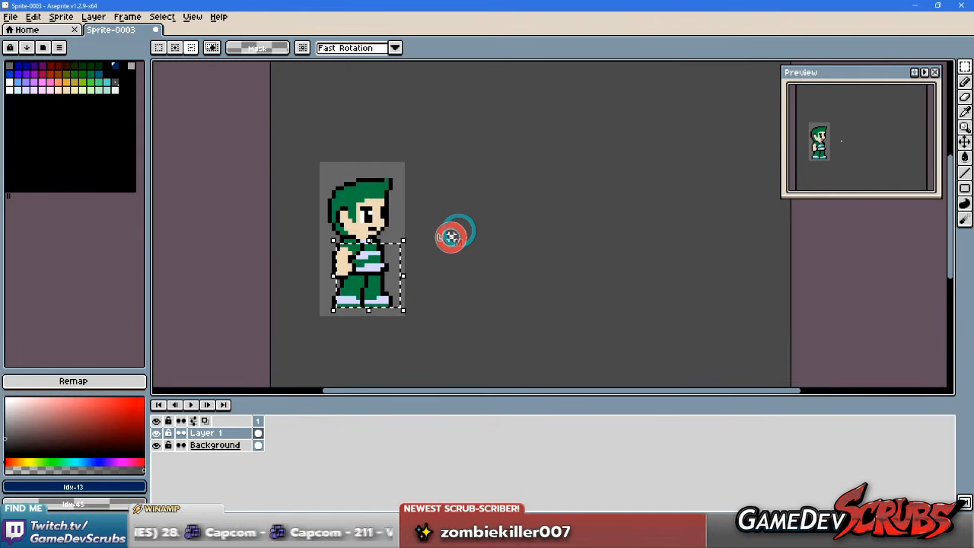
{"action": "left_click_drag", "start_coordinate": [305, 140], "coordinate": [424, 329]}
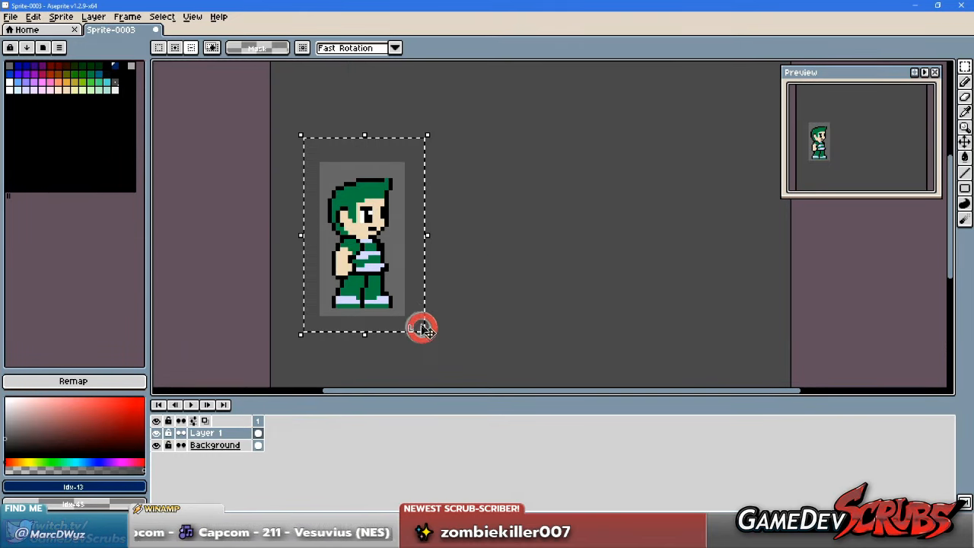
Step: Set the background color to Idx-0 by sampling the lighter grey box around the boy sprite
{"action": "scroll", "coordinate": [425, 323], "scroll_direction": "up", "scroll_amount": 1}
{"action": "left_click", "coordinate": [104, 503]}
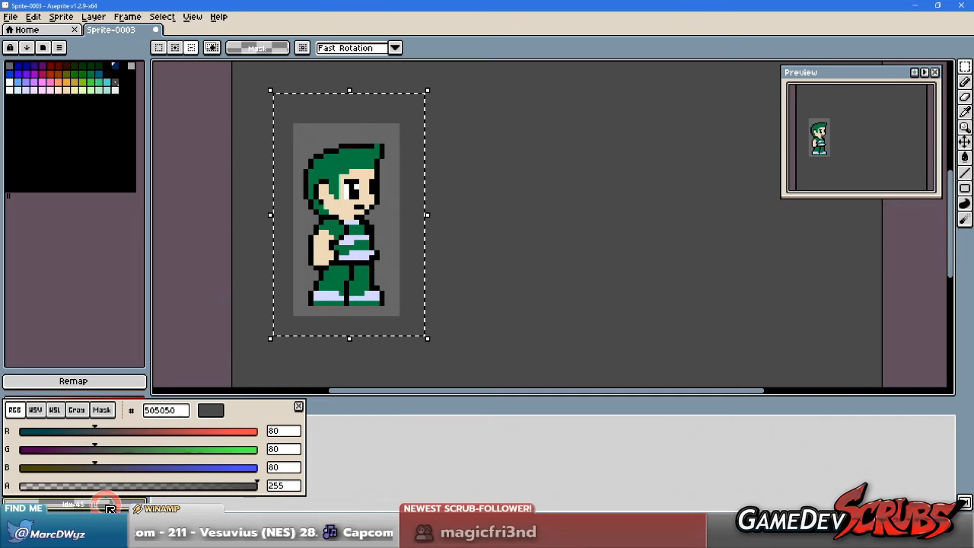
{"action": "left_click", "coordinate": [16, 412]}
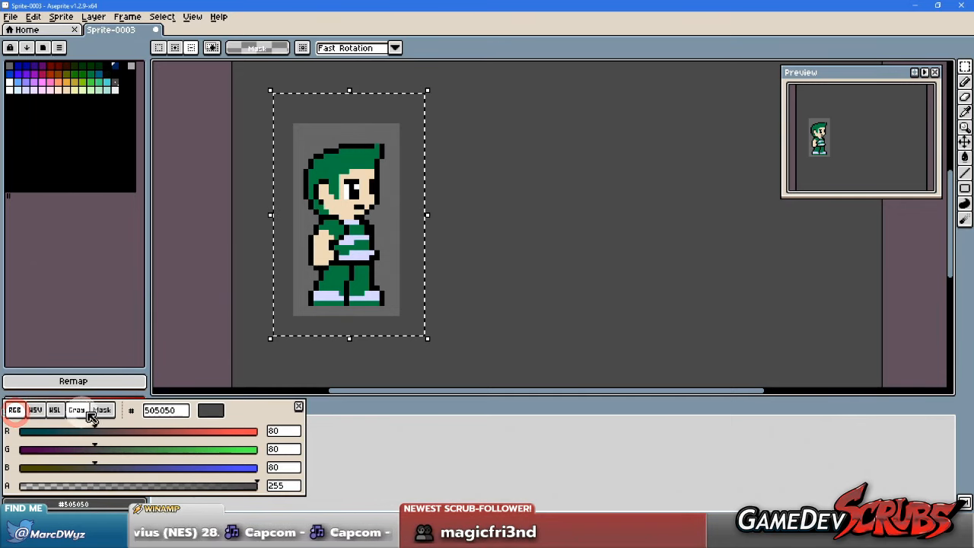
{"action": "left_click", "coordinate": [276, 506]}
{"action": "left_click_drag", "start_coordinate": [107, 502], "coordinate": [388, 271]}
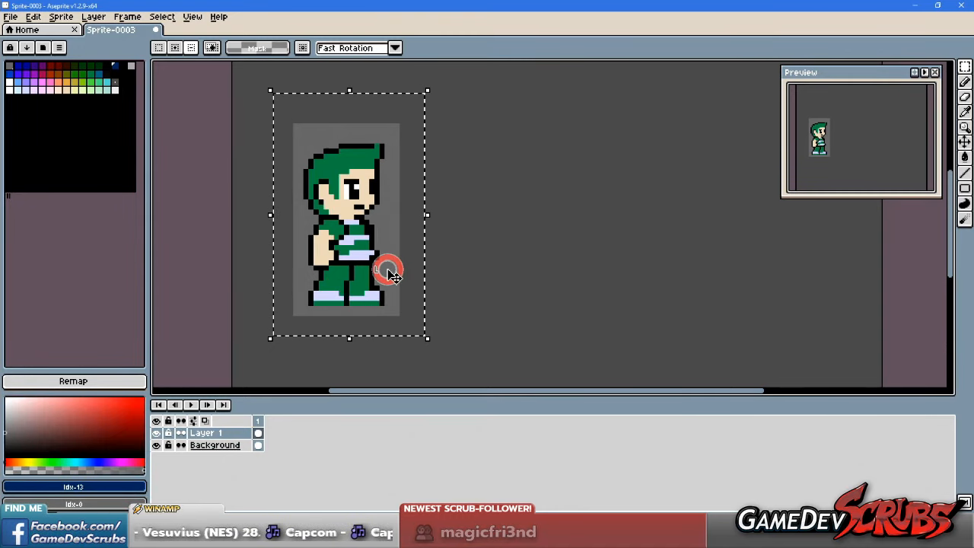
Step: Cut the selected boy from Layer 1, paste him back and drop him farther to the right
{"action": "key", "text": "Delete"}
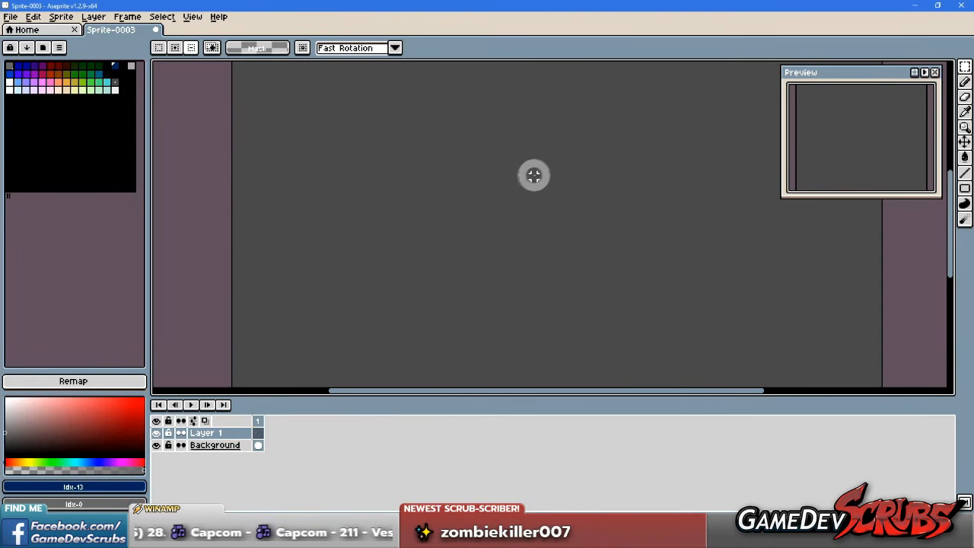
{"action": "key", "text": "ctrl+v"}
{"action": "left_click_drag", "start_coordinate": [366, 234], "coordinate": [424, 234]}
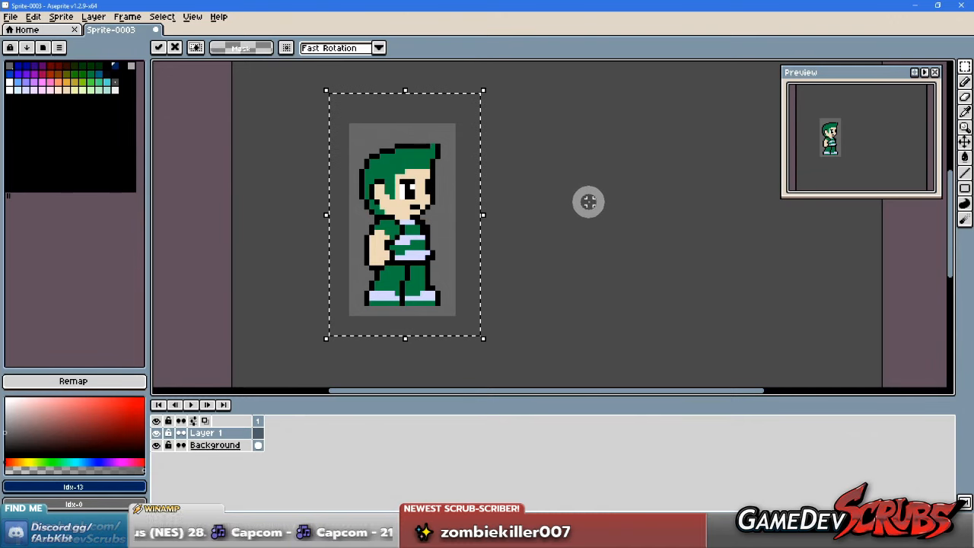
{"action": "left_click", "coordinate": [589, 201]}
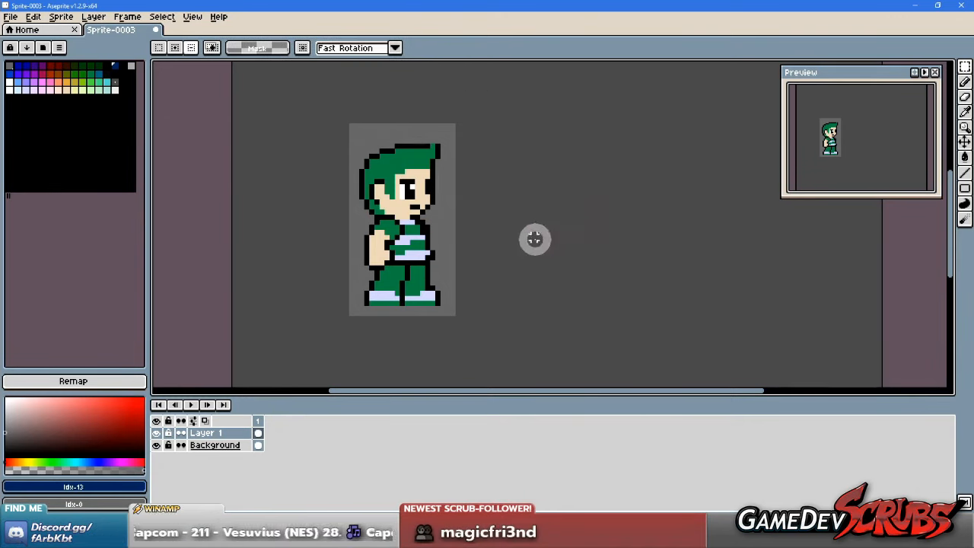
Step: Fill the lighter grey box around the boy on Layer 1 with palette color Idx-45 using the Paint Bucket
{"action": "key", "text": "g"}
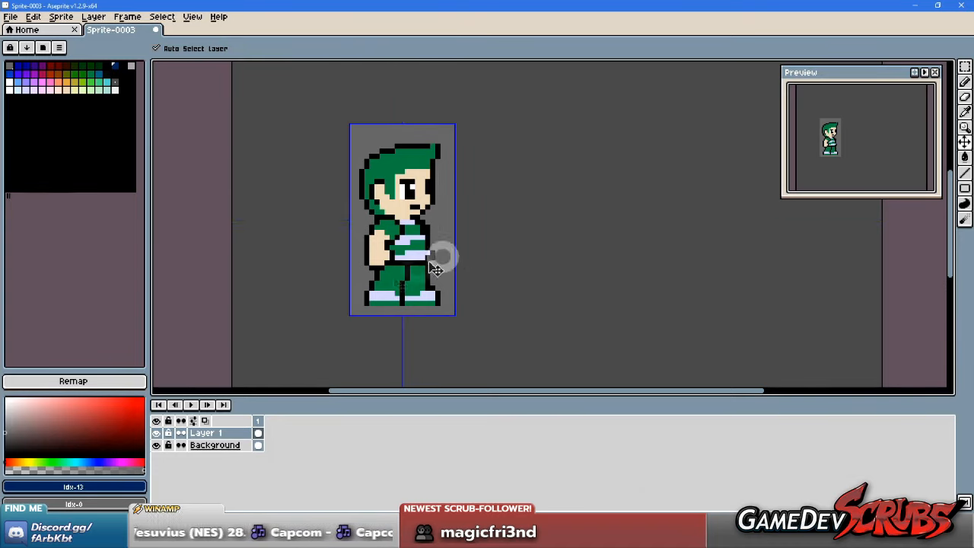
{"action": "left_click", "coordinate": [305, 291], "text": "ctrl"}
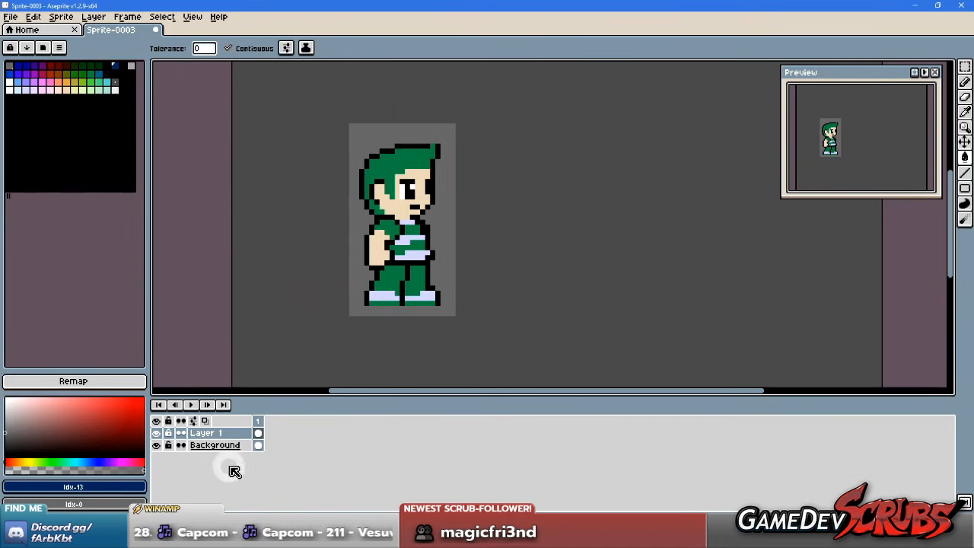
{"action": "key", "text": "ctrl"}
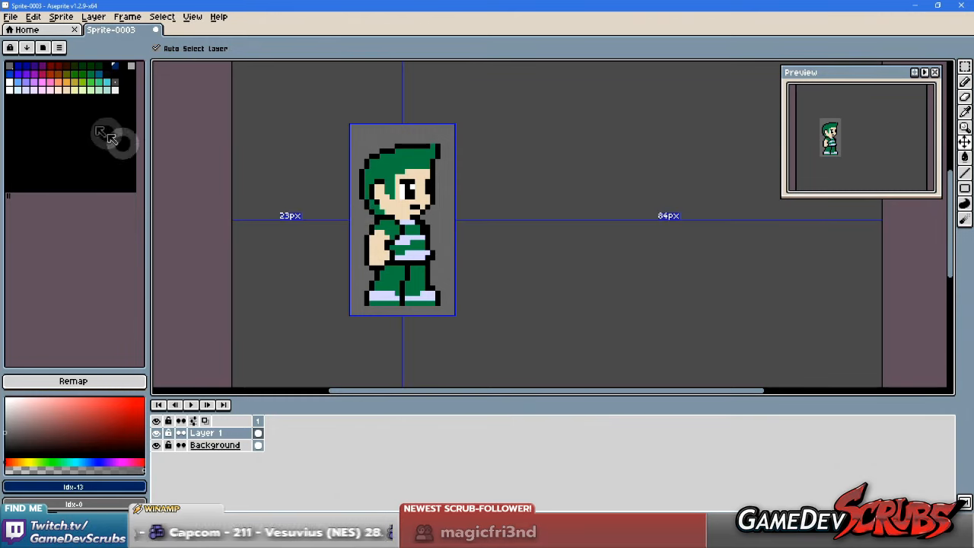
{"action": "left_click", "coordinate": [115, 82]}
{"action": "left_click", "coordinate": [361, 145]}
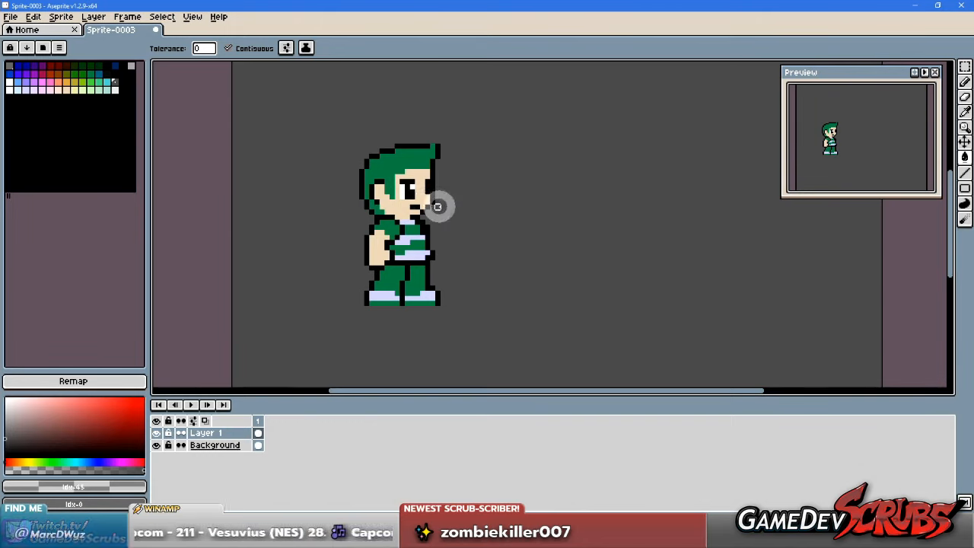
Step: Select the area around the boy, cut and paste it, and drop him slightly up and to the right
{"action": "key", "text": "m"}
{"action": "left_click_drag", "start_coordinate": [272, 93], "coordinate": [567, 375]}
{"action": "left_click", "coordinate": [411, 236]}
{"action": "key", "text": "ctrl+x"}
{"action": "key", "text": "ctrl+v"}
{"action": "left_click_drag", "start_coordinate": [411, 229], "coordinate": [431, 213]}
{"action": "left_click", "coordinate": [677, 242]}
Step: Scribble across the Background layer behind the boy with the Pencil in orange-red Idx-21, and undo the strokes
{"action": "left_click", "coordinate": [221, 445]}
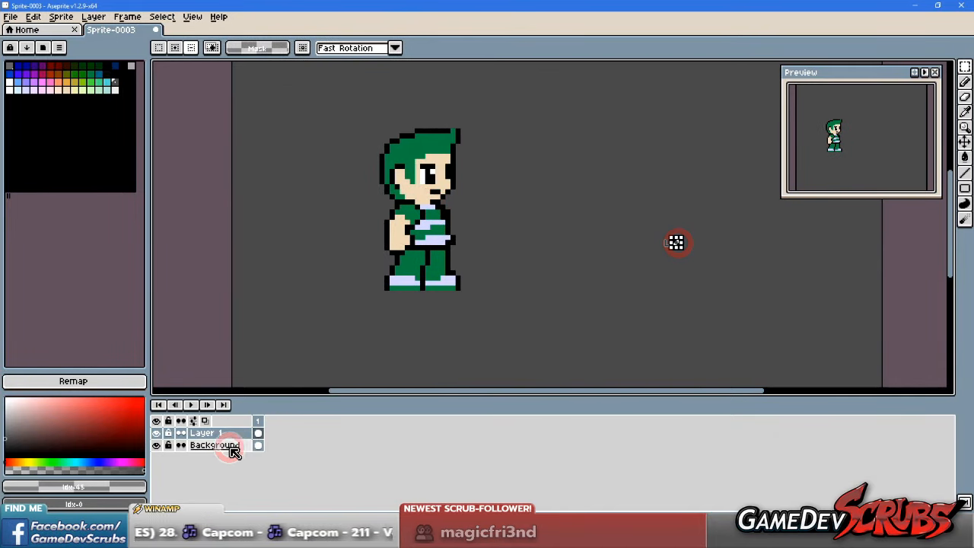
{"action": "scroll", "coordinate": [602, 291], "scroll_direction": "down", "scroll_amount": 2}
{"action": "left_click_drag", "start_coordinate": [580, 252], "coordinate": [506, 261]}
{"action": "scroll", "coordinate": [500, 260], "scroll_direction": "up", "scroll_amount": 2}
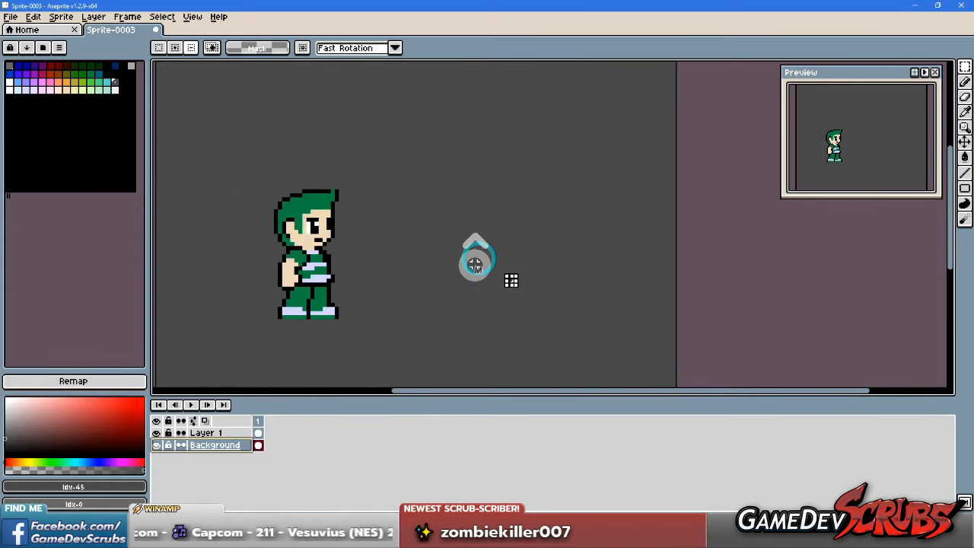
{"action": "left_click", "coordinate": [462, 264]}
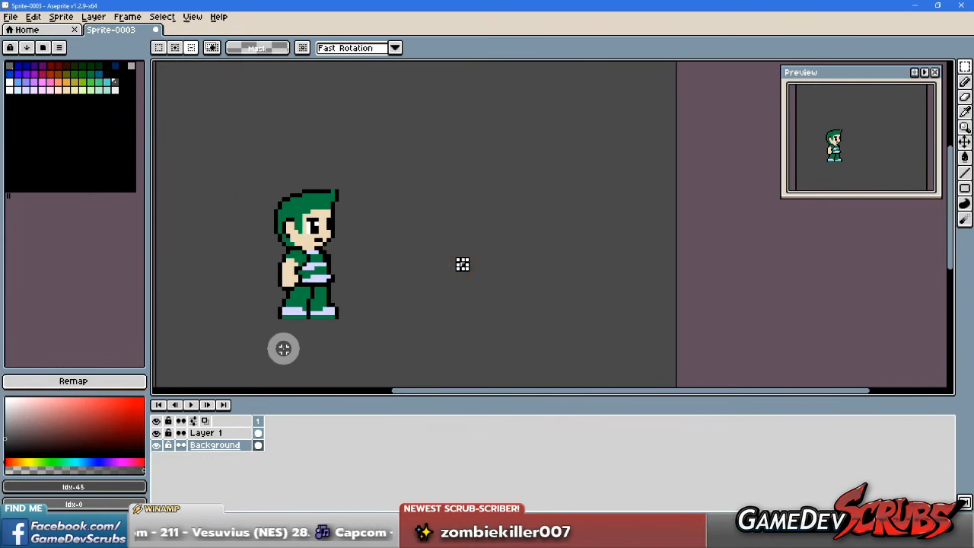
{"action": "key", "text": "b"}
{"action": "key", "text": "ctrl+d"}
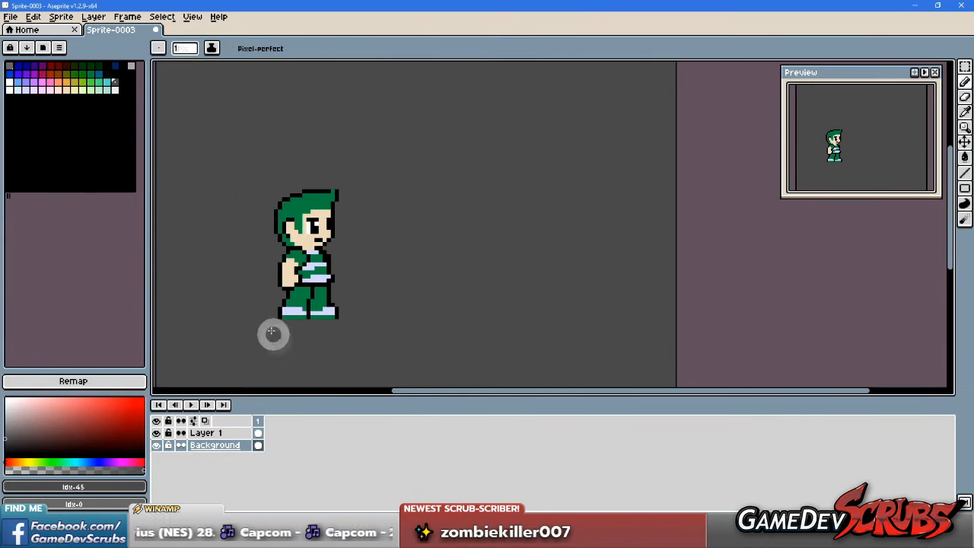
{"action": "left_click", "coordinate": [58, 79]}
{"action": "mouse_move", "coordinate": [342, 218]}
{"action": "left_mouse_down"}
{"action": "mouse_move", "coordinate": [272, 202]}
{"action": "mouse_move", "coordinate": [224, 211]}
{"action": "mouse_move", "coordinate": [490, 193]}
{"action": "mouse_move", "coordinate": [250, 337]}
{"action": "mouse_move", "coordinate": [543, 68]}
{"action": "mouse_move", "coordinate": [248, 300]}
{"action": "mouse_move", "coordinate": [159, 234]}
{"action": "left_mouse_up"}
{"action": "left_click_drag", "start_coordinate": [563, 305], "coordinate": [472, 280]}
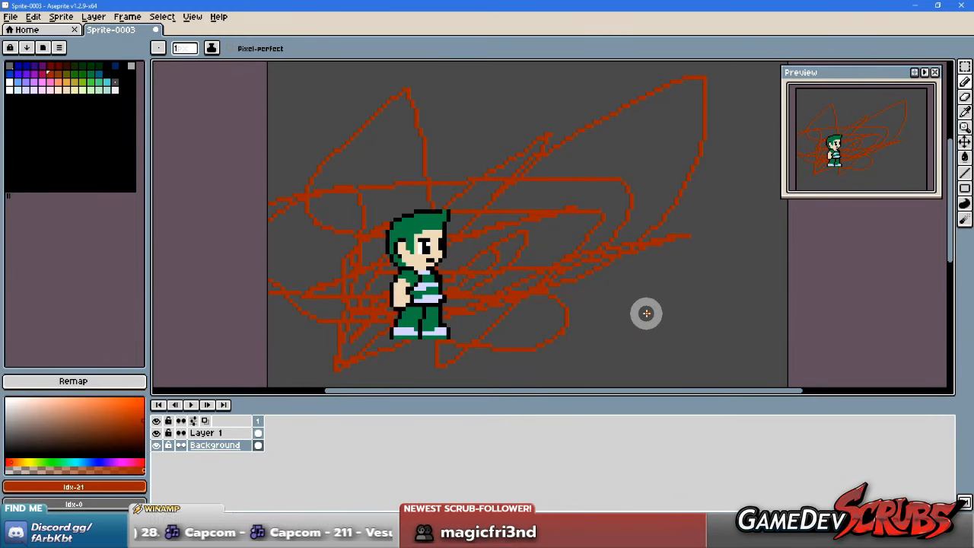
{"action": "key", "text": "ctrl+z"}
{"action": "key", "text": "ctrl+z"}
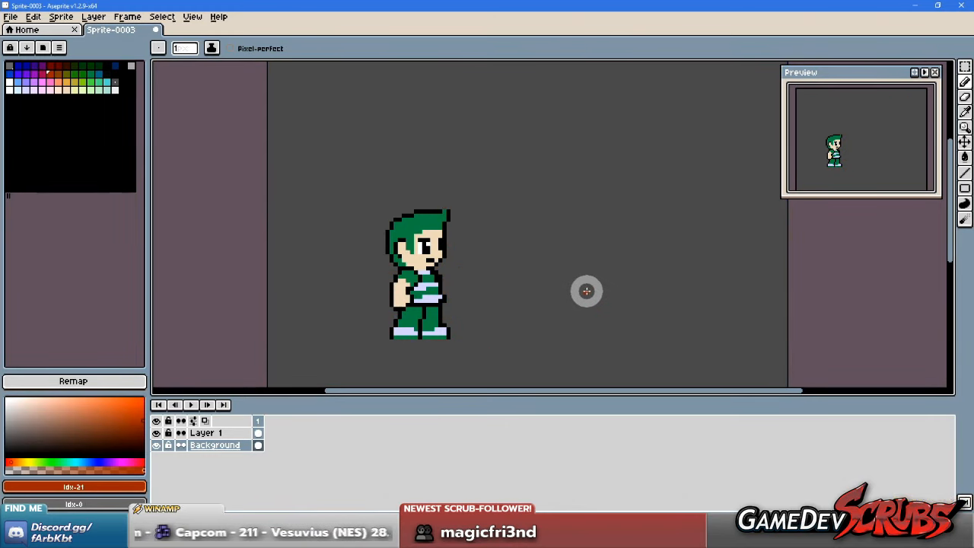
Step: Make Layer 1 active and shift the boy slightly to the right with the Move tool
{"action": "left_click", "coordinate": [207, 432]}
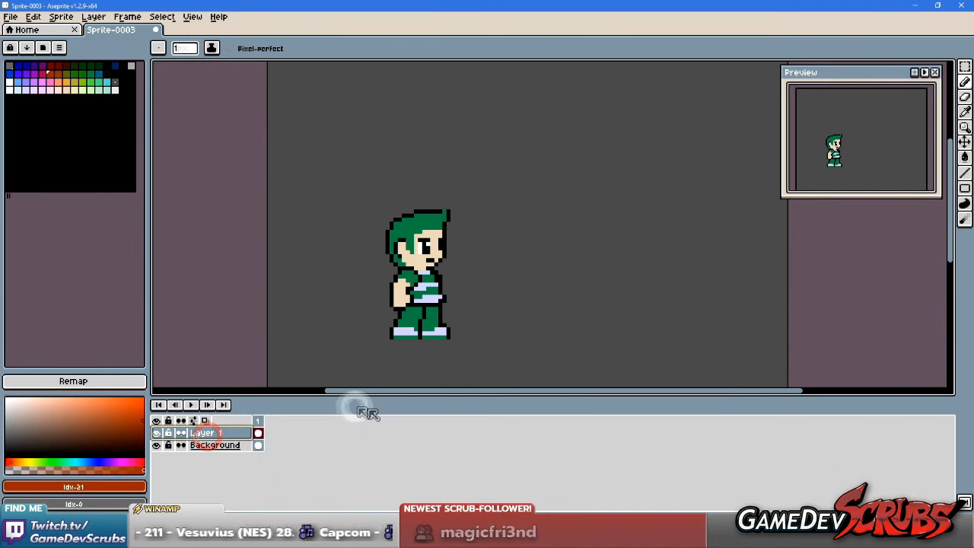
{"action": "left_click_drag", "start_coordinate": [499, 296], "coordinate": [437, 263]}
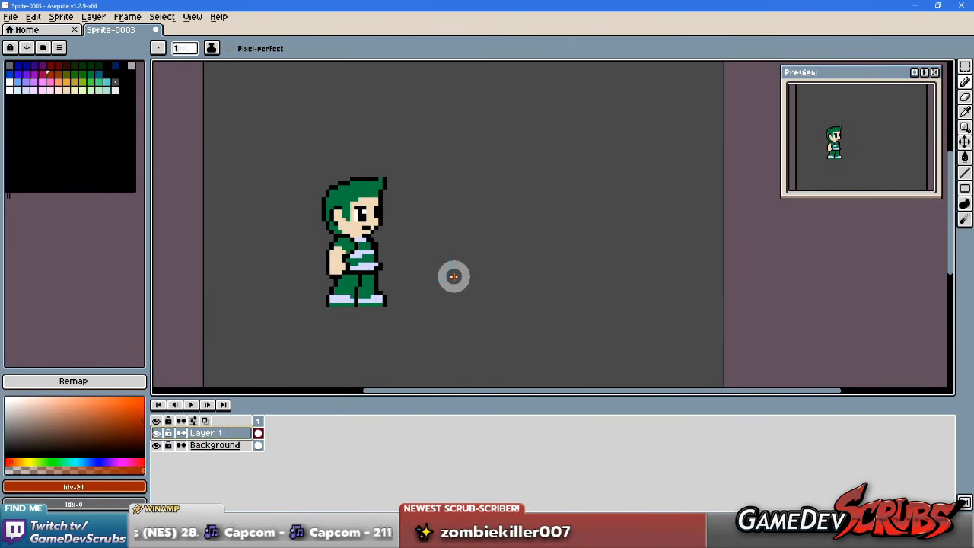
{"action": "scroll", "coordinate": [454, 276], "scroll_direction": "down", "scroll_amount": 3}
{"action": "scroll", "coordinate": [448, 278], "scroll_direction": "up", "scroll_amount": 2}
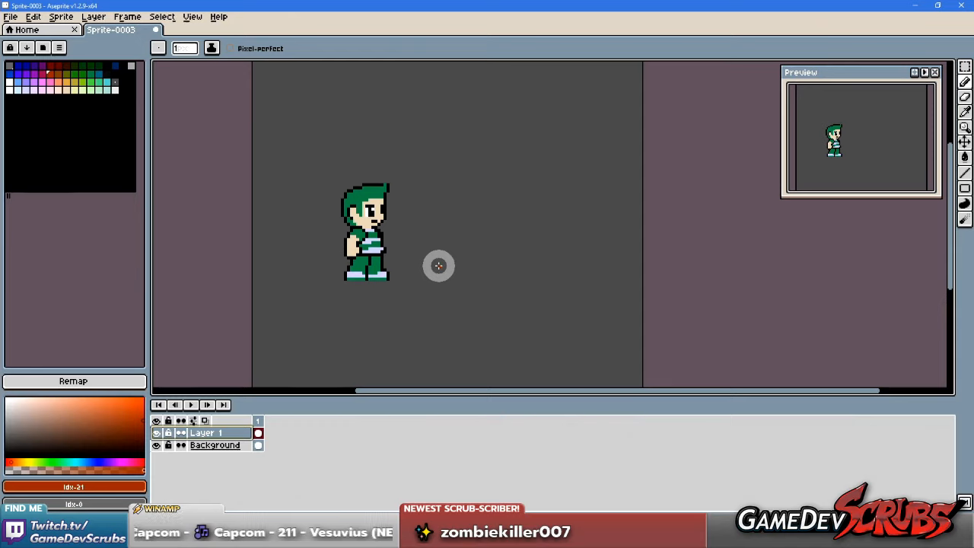
{"action": "key", "text": "v"}
{"action": "left_click_drag", "start_coordinate": [372, 249], "coordinate": [427, 308]}
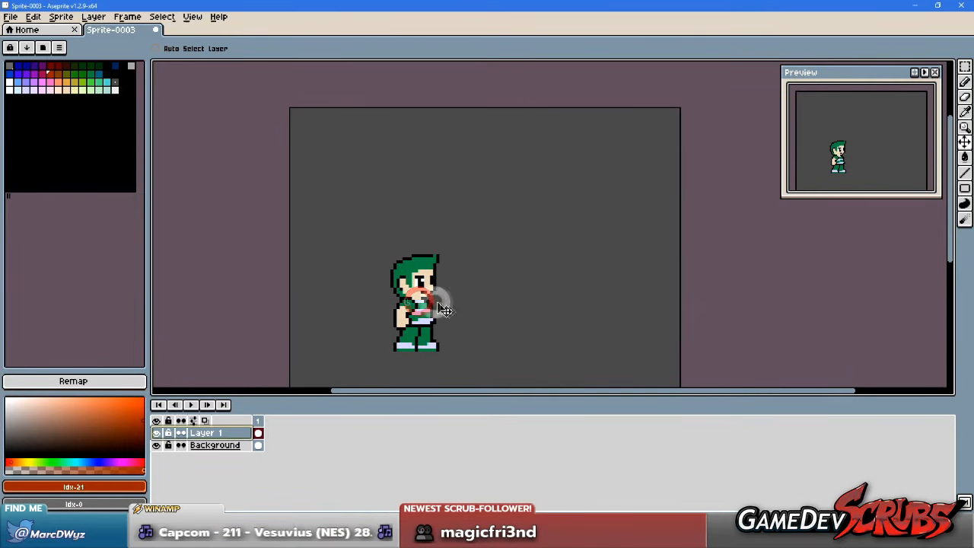
{"action": "scroll", "coordinate": [435, 246], "scroll_direction": "up", "scroll_amount": 1}
{"action": "scroll", "coordinate": [483, 301], "scroll_direction": "down", "scroll_amount": 2}
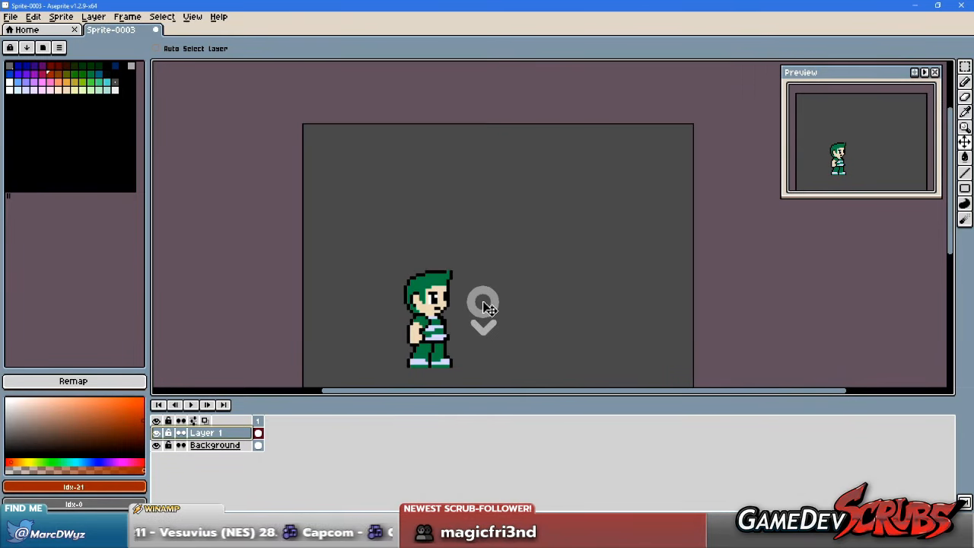
{"action": "scroll", "coordinate": [464, 285], "scroll_direction": "down", "scroll_amount": 1}
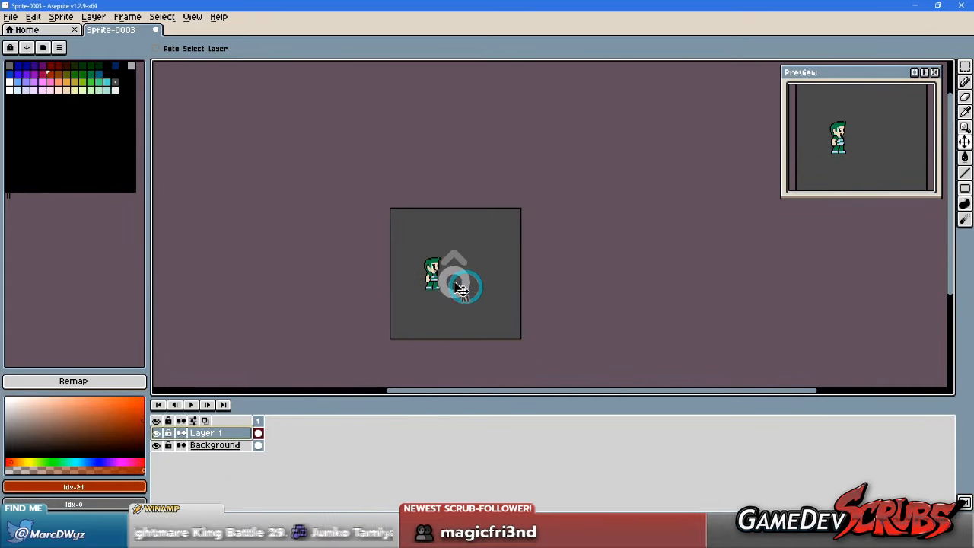
{"action": "scroll", "coordinate": [449, 281], "scroll_direction": "up", "scroll_amount": 2}
{"action": "left_click_drag", "start_coordinate": [365, 221], "coordinate": [343, 236]}
{"action": "scroll", "coordinate": [481, 264], "scroll_direction": "down", "scroll_amount": 1}
{"action": "scroll", "coordinate": [464, 263], "scroll_direction": "down", "scroll_amount": 1}
{"action": "scroll", "coordinate": [449, 259], "scroll_direction": "up", "scroll_amount": 2}
Step: Switch to Paint Shop Pro, bring 20190704_234115.jpg forward in place of Mansion.gif and snap the program window to the screen's right half
{"action": "key", "text": "alt+Tab"}
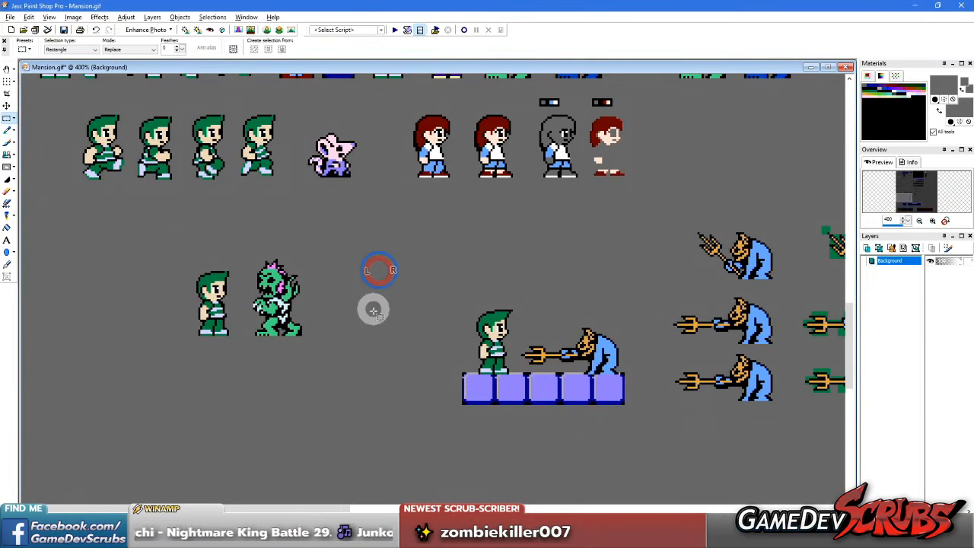
{"action": "scroll", "coordinate": [381, 274], "scroll_direction": "down", "scroll_amount": 2}
{"action": "scroll", "coordinate": [361, 309], "scroll_direction": "down", "scroll_amount": 2}
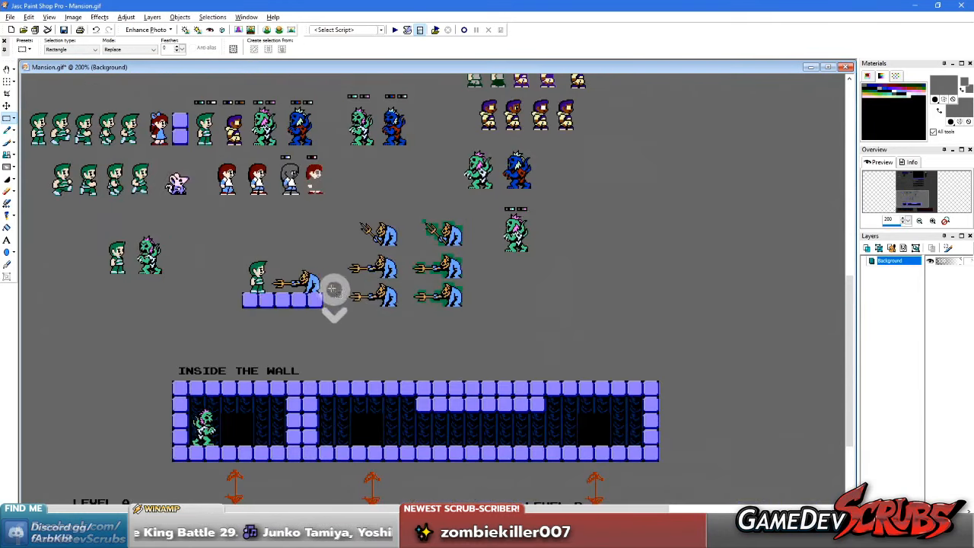
{"action": "left_click", "coordinate": [766, 67]}
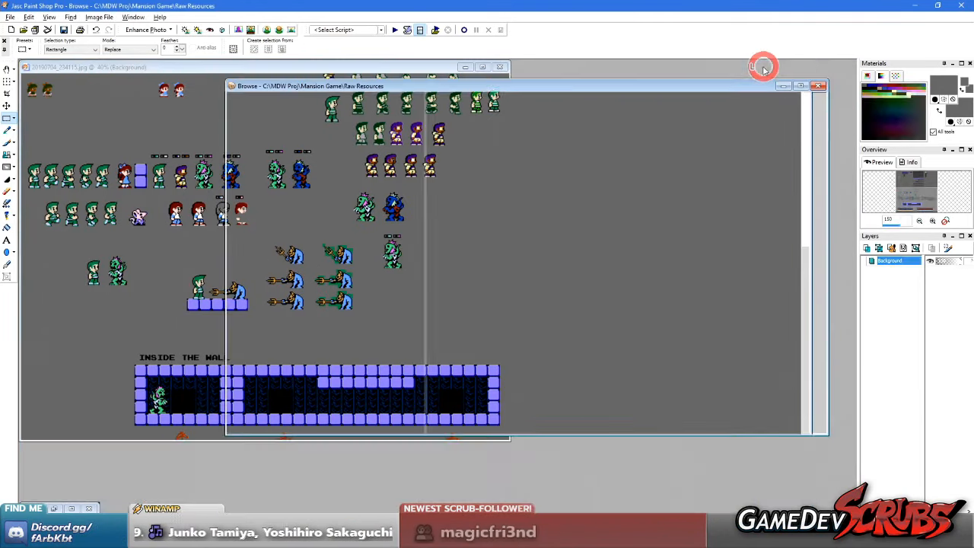
{"action": "left_click", "coordinate": [125, 232]}
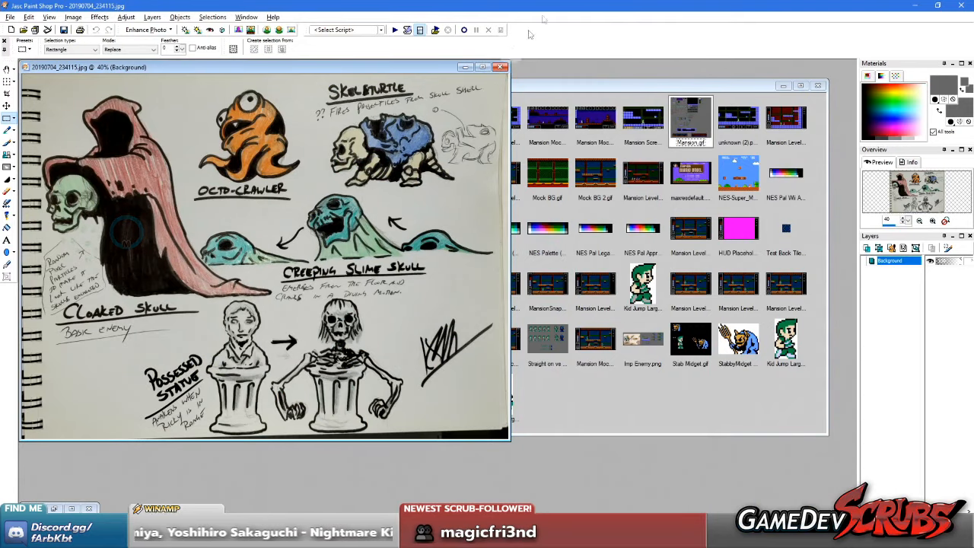
{"action": "left_click_drag", "start_coordinate": [567, 9], "coordinate": [973, 76]}
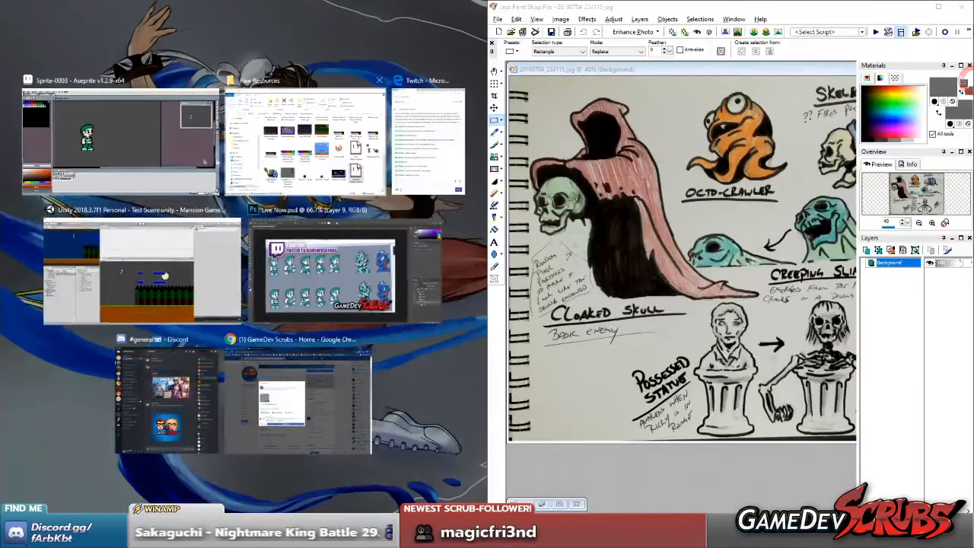
Step: Snap the Aseprite window beside Paint Shop Pro and widen it to about three fifths of the screen
{"action": "left_click", "coordinate": [162, 154]}
{"action": "left_click_drag", "start_coordinate": [487, 284], "coordinate": [585, 289]}
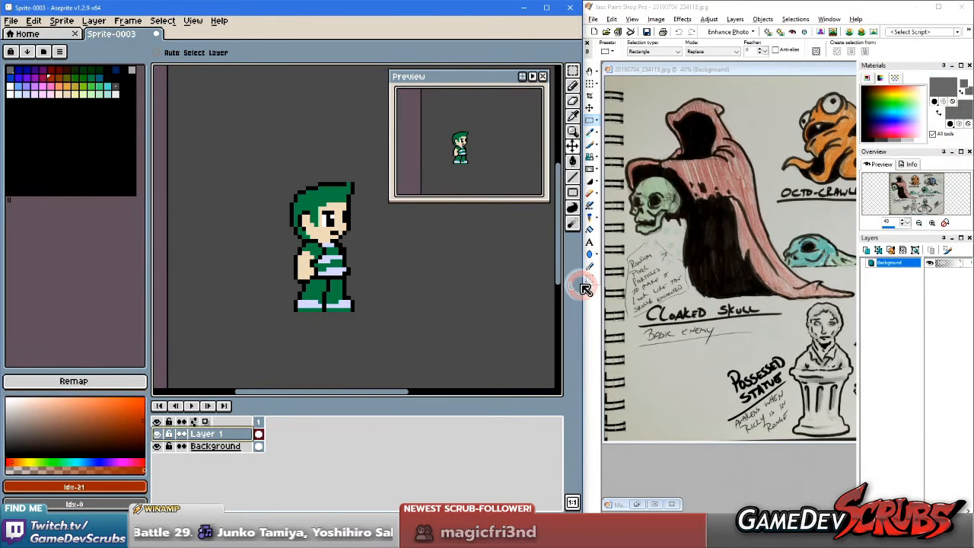
Step: Look over the monster sketches in 20190704_234115.jpg and frame the Creeping Slime Skull at 80% zoom
{"action": "left_click", "coordinate": [753, 289]}
{"action": "scroll", "coordinate": [769, 266], "scroll_direction": "down", "scroll_amount": 1}
{"action": "scroll", "coordinate": [781, 243], "scroll_direction": "up", "scroll_amount": 1}
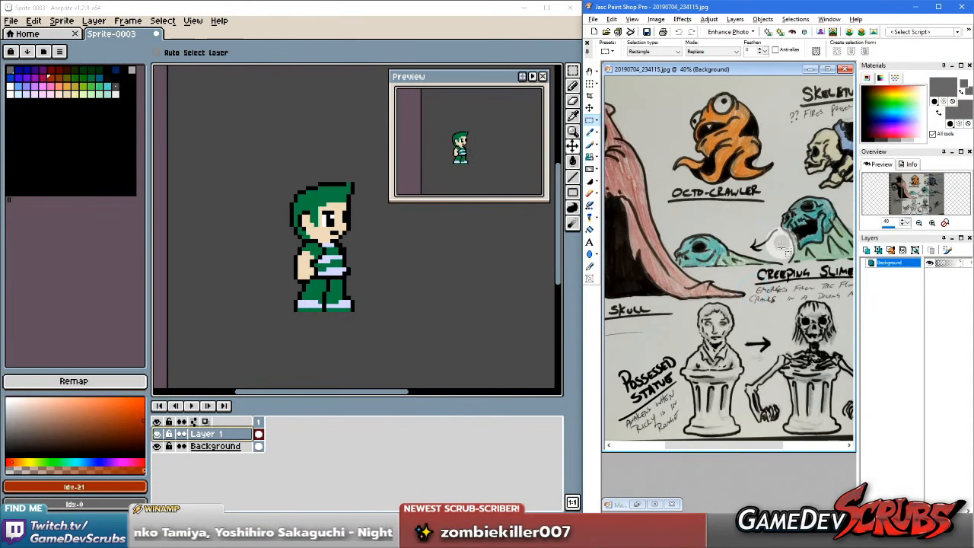
{"action": "key", "text": "space"}
{"action": "mouse_move", "coordinate": [771, 269]}
{"action": "left_mouse_down"}
{"action": "mouse_move", "coordinate": [671, 270]}
{"action": "mouse_move", "coordinate": [817, 270]}
{"action": "mouse_move", "coordinate": [615, 274]}
{"action": "left_mouse_up"}
{"action": "mouse_move", "coordinate": [690, 213]}
{"action": "left_mouse_down"}
{"action": "mouse_move", "coordinate": [646, 183]}
{"action": "mouse_move", "coordinate": [771, 243]}
{"action": "mouse_move", "coordinate": [674, 220]}
{"action": "mouse_move", "coordinate": [643, 226]}
{"action": "left_mouse_up"}
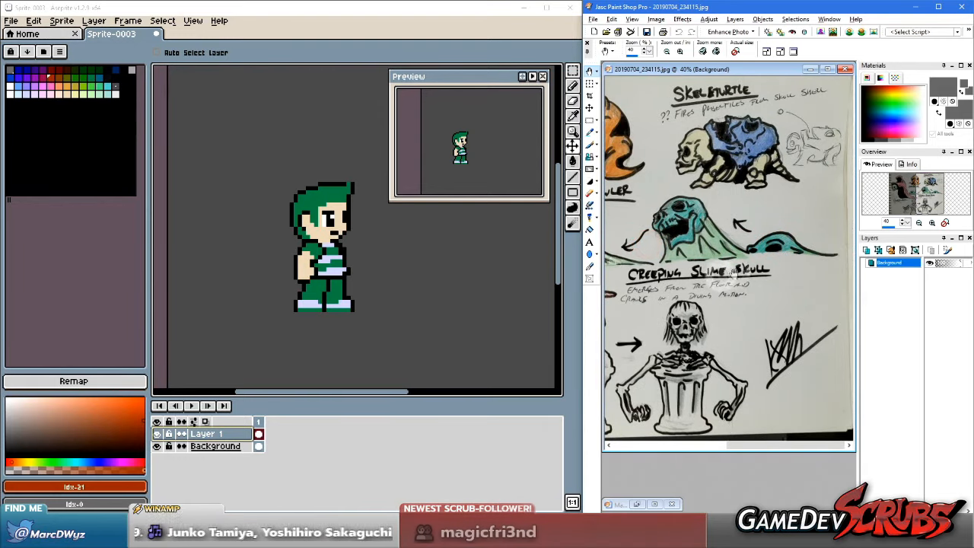
{"action": "mouse_move", "coordinate": [651, 259]}
{"action": "left_mouse_down"}
{"action": "mouse_move", "coordinate": [762, 255]}
{"action": "mouse_move", "coordinate": [660, 255]}
{"action": "mouse_move", "coordinate": [769, 237]}
{"action": "mouse_move", "coordinate": [618, 245]}
{"action": "left_mouse_up"}
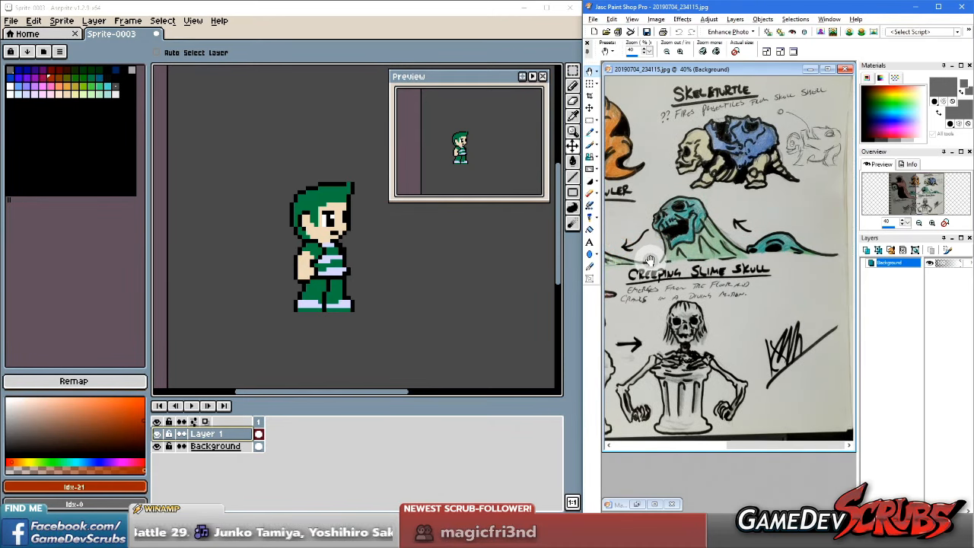
{"action": "scroll", "coordinate": [733, 312], "scroll_direction": "up", "scroll_amount": 4}
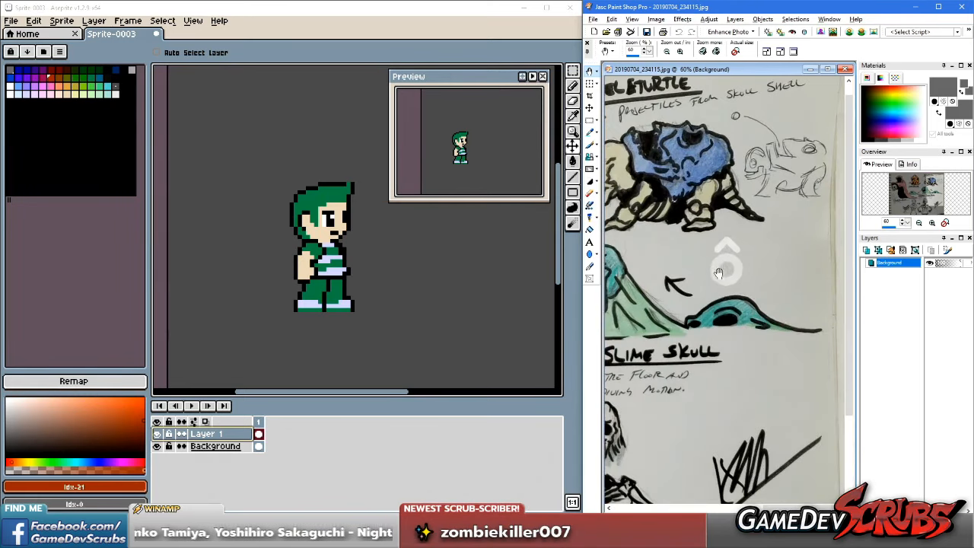
{"action": "scroll", "coordinate": [722, 264], "scroll_direction": "down", "scroll_amount": 5}
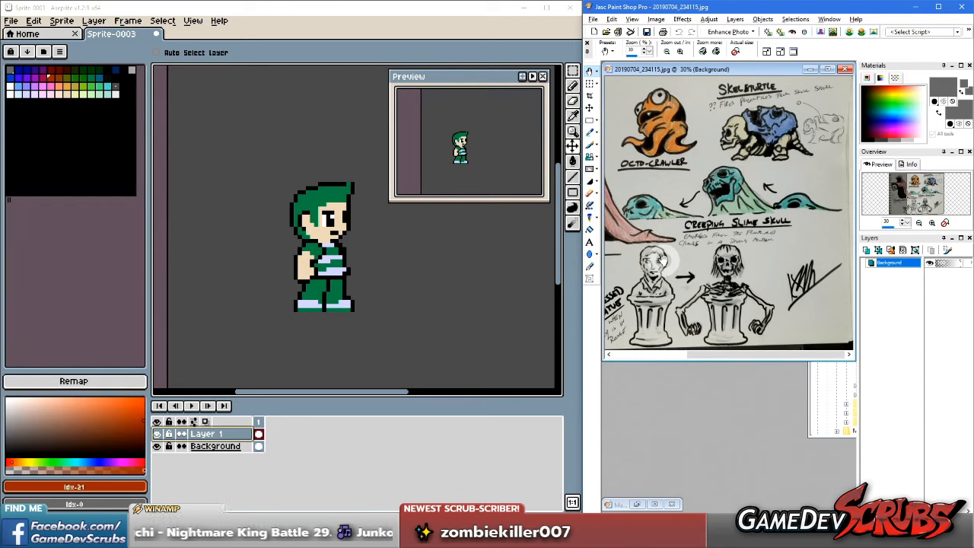
{"action": "scroll", "coordinate": [724, 222], "scroll_direction": "up", "scroll_amount": 4}
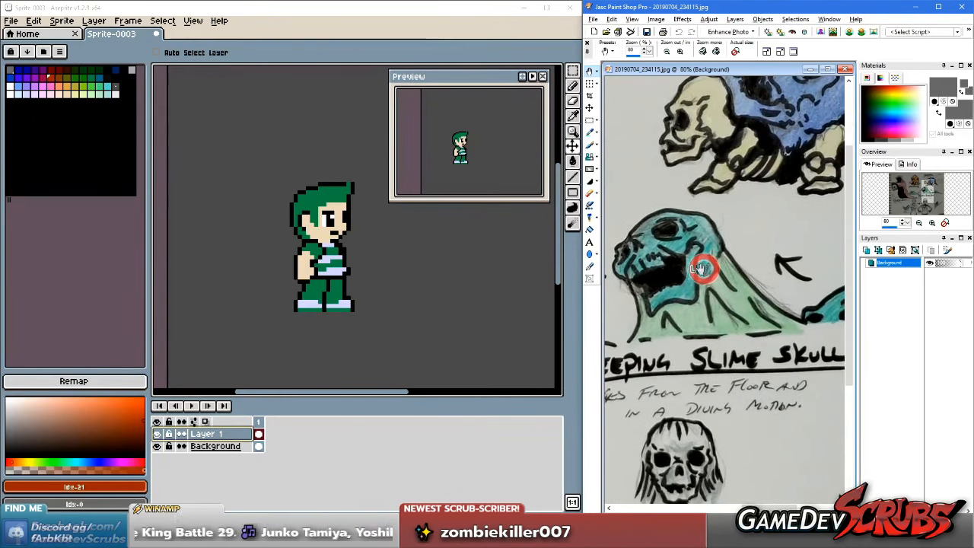
Step: In Aseprite, rename Layer 1, which holds the boy, to Ricky
{"action": "left_click_drag", "start_coordinate": [403, 276], "coordinate": [304, 289]}
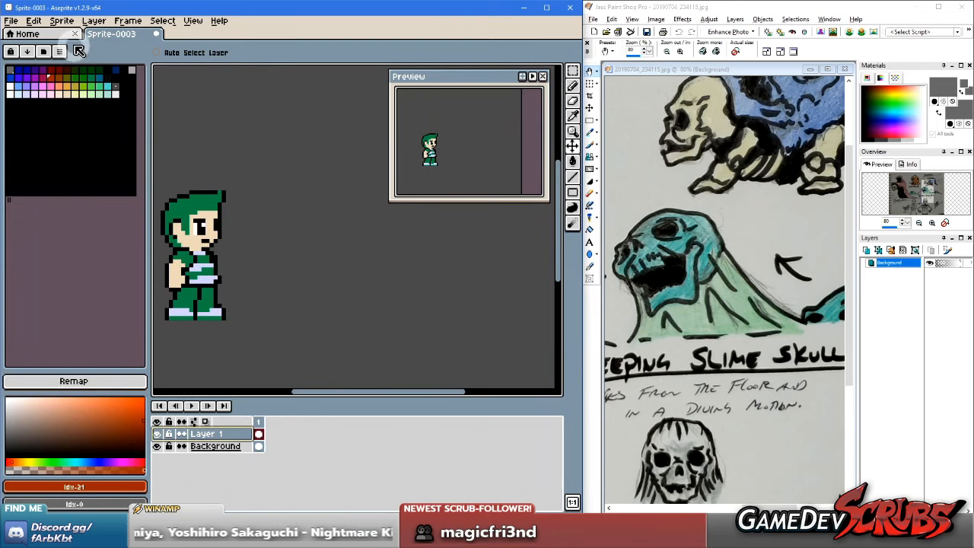
{"action": "double_click", "coordinate": [212, 434]}
{"action": "type", "text": "Ric"}
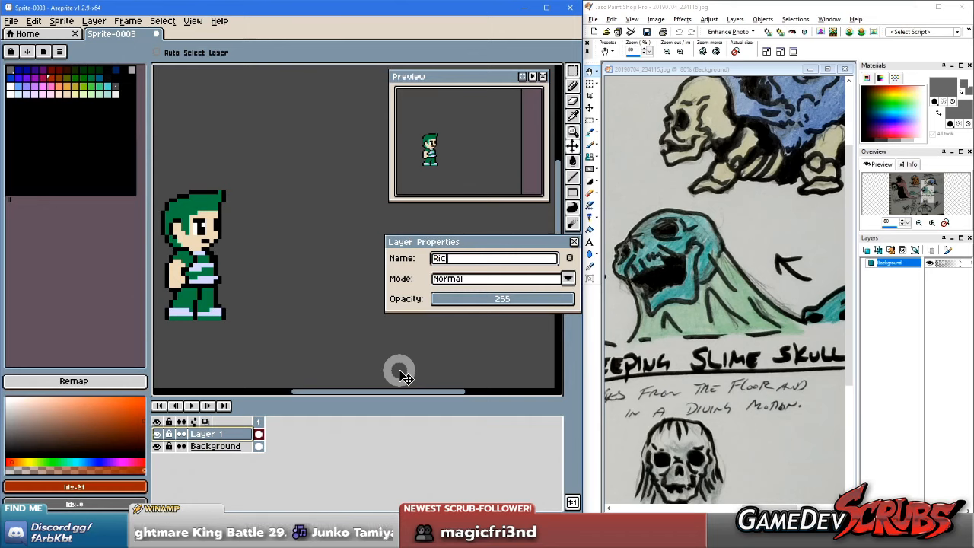
{"action": "type", "text": "ky"}
{"action": "key", "text": "Return"}
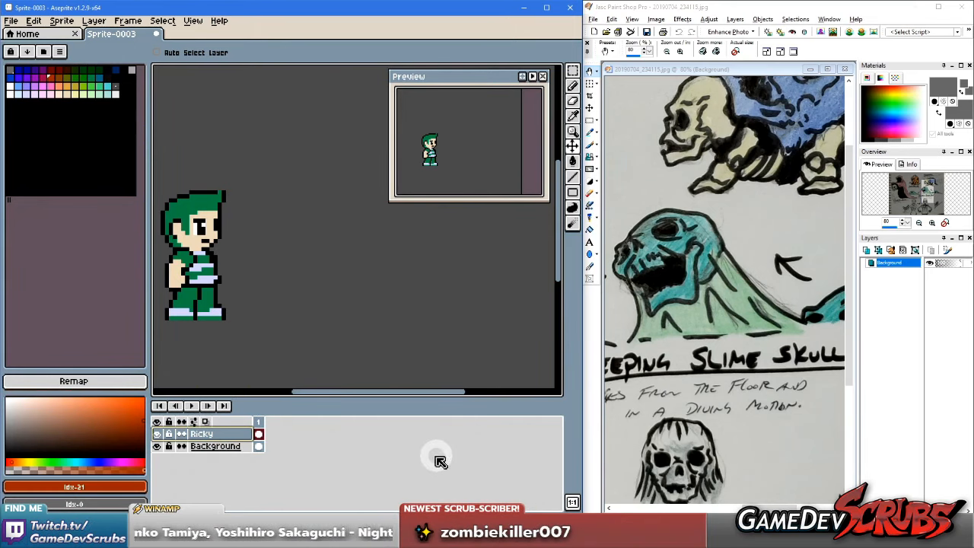
Step: Add a new layer above Ricky and name it Skull
{"action": "right_click", "coordinate": [205, 434]}
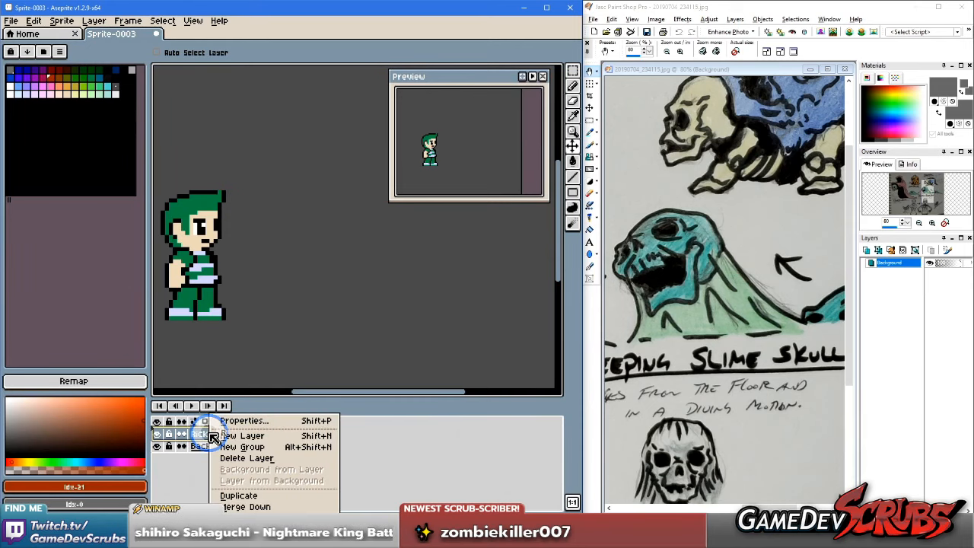
{"action": "left_click", "coordinate": [257, 437]}
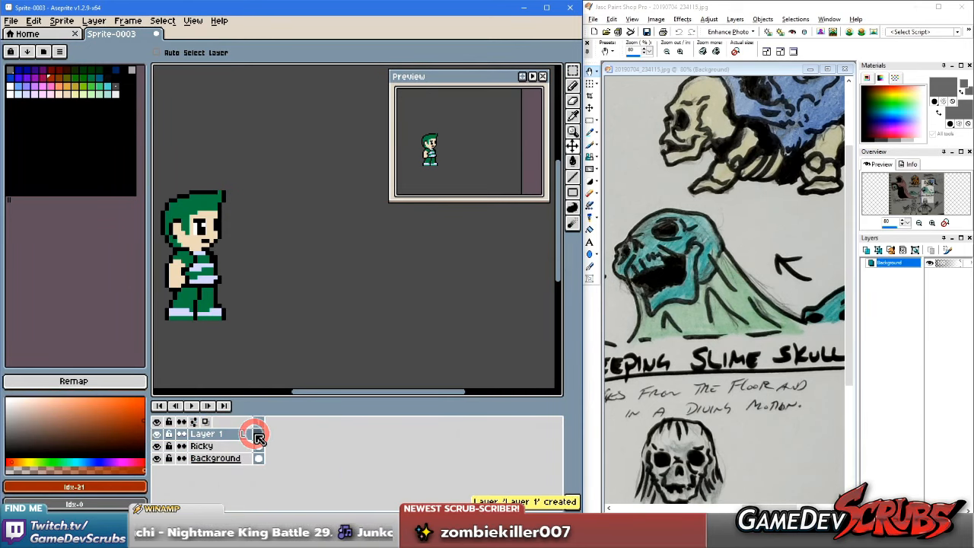
{"action": "double_click", "coordinate": [207, 433]}
{"action": "type", "text": "Skull"}
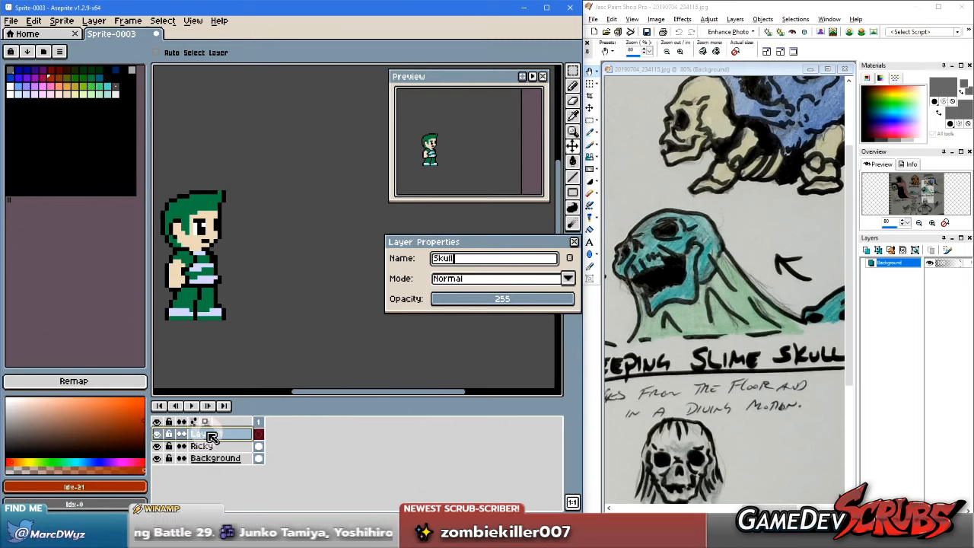
{"action": "key", "text": "Return"}
Step: Try pasting a small patch of the sketched skull's colour from Paint Shop Pro onto the Skull layer, and delete the pasted patch
{"action": "left_click_drag", "start_coordinate": [312, 311], "coordinate": [295, 313]}
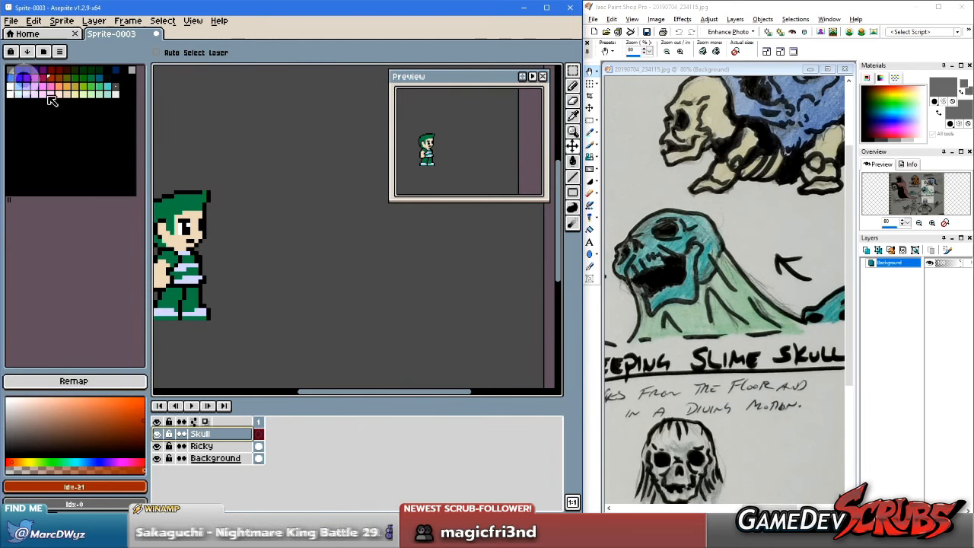
{"action": "left_click", "coordinate": [656, 205]}
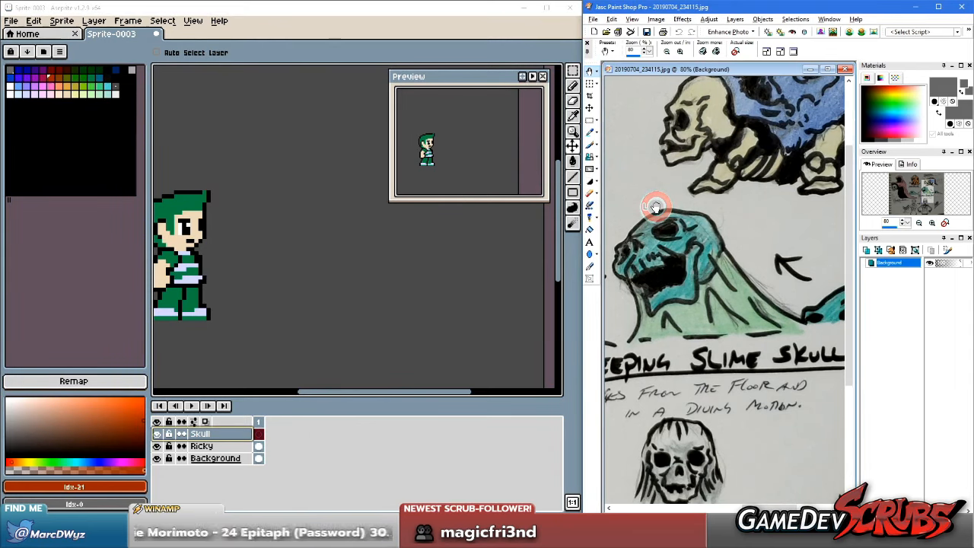
{"action": "key", "text": "s"}
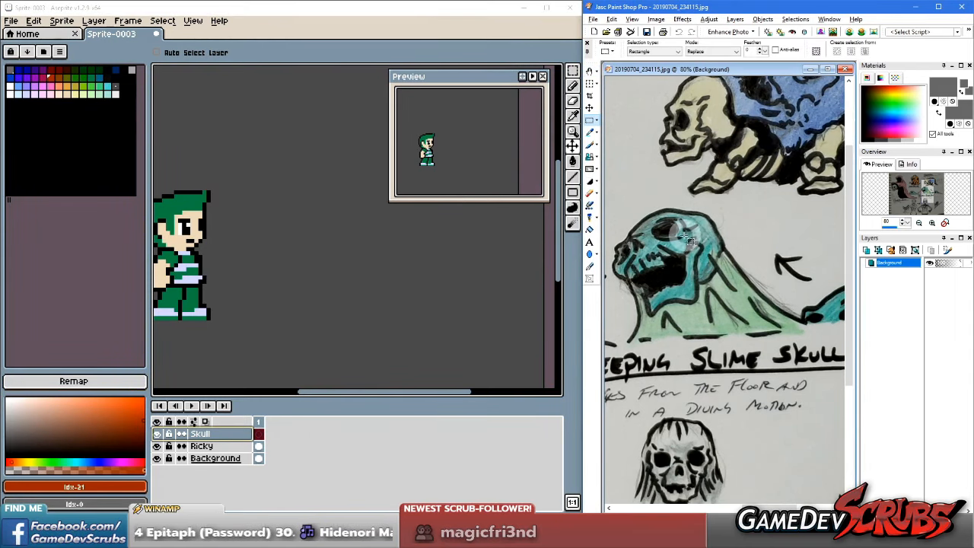
{"action": "left_click", "coordinate": [675, 243]}
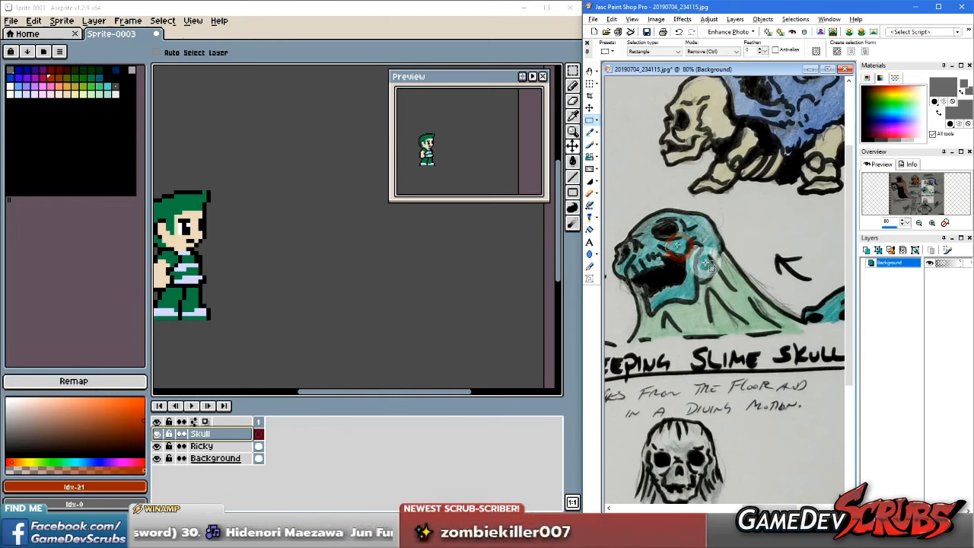
{"action": "middle_click", "coordinate": [331, 250]}
{"action": "key", "text": "ctrl+v"}
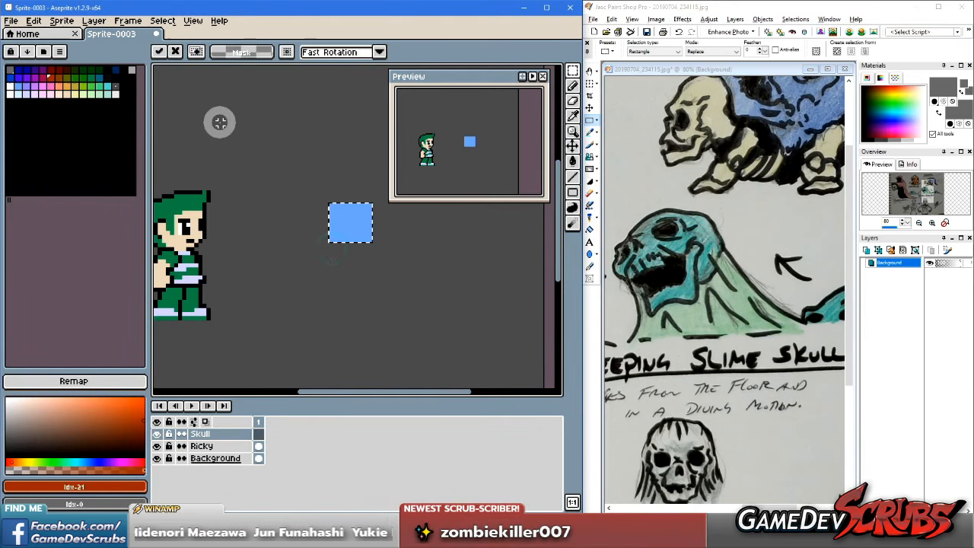
{"action": "left_click_drag", "start_coordinate": [337, 224], "coordinate": [252, 142]}
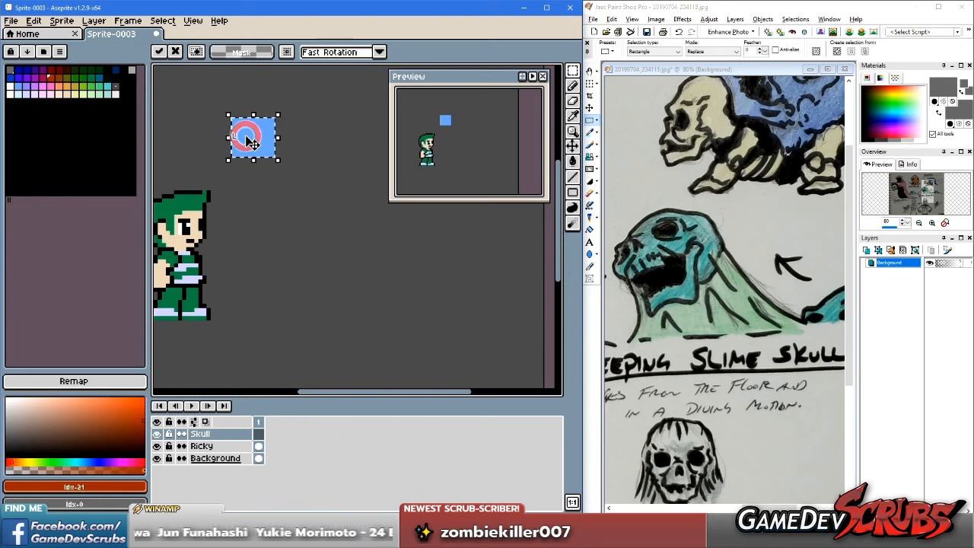
{"action": "key", "text": "Delete"}
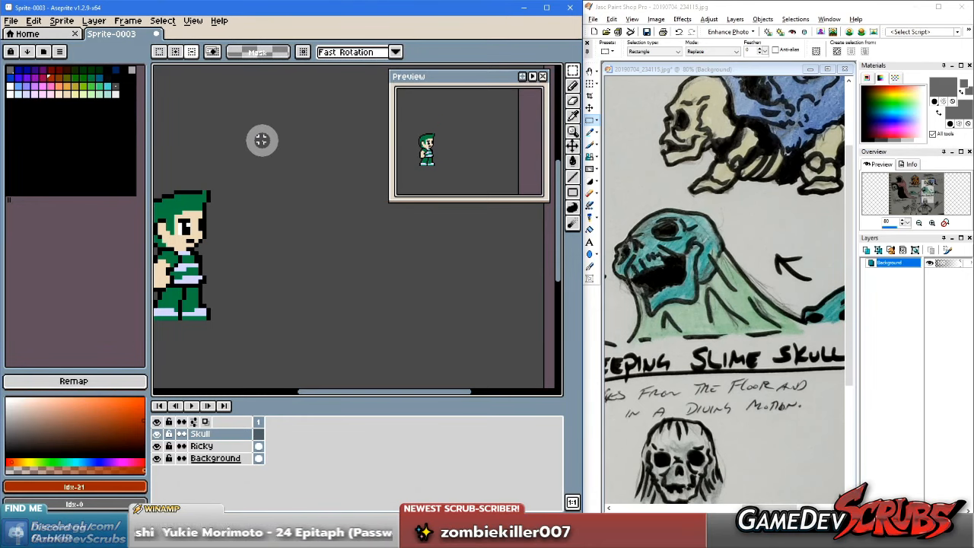
{"action": "middle_click", "coordinate": [665, 258]}
{"action": "middle_click", "coordinate": [277, 216]}
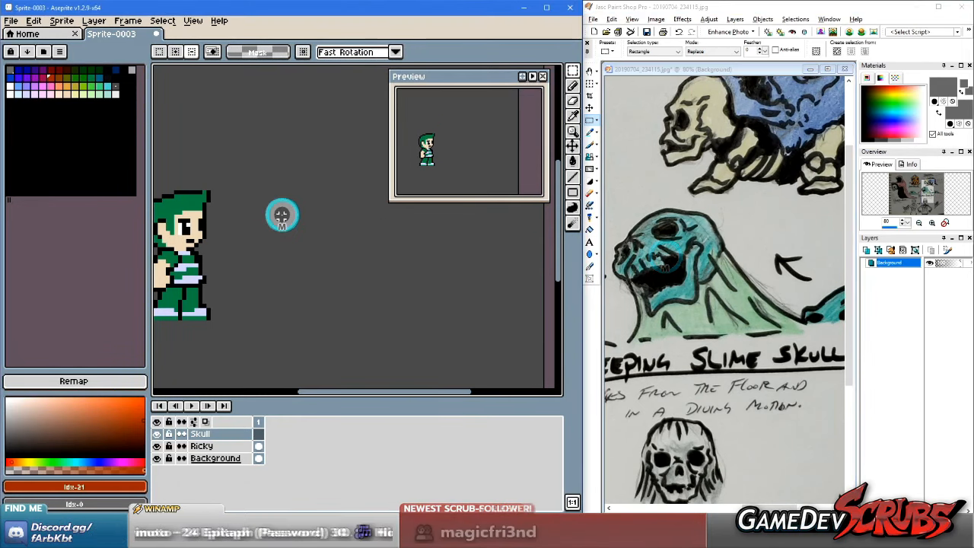
{"action": "middle_click", "coordinate": [124, 120]}
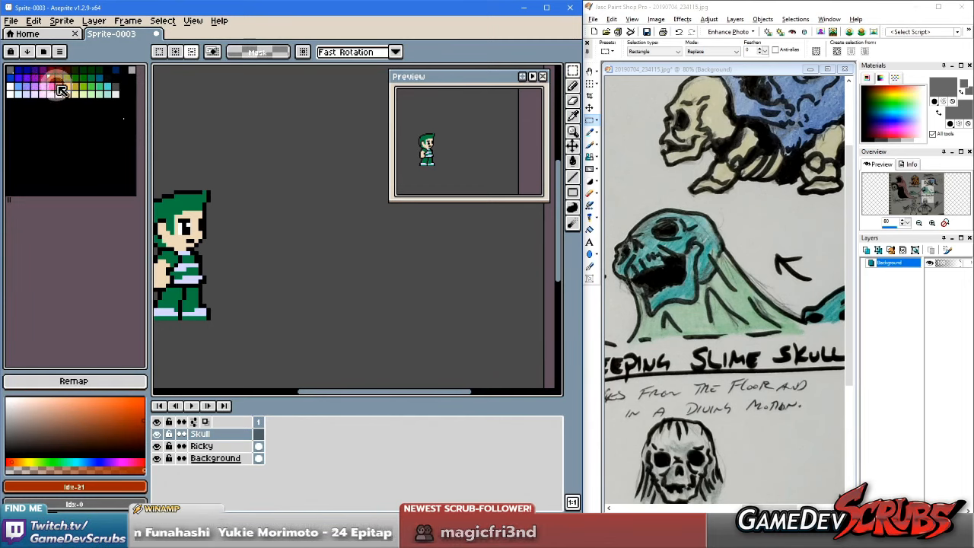
{"action": "left_click_drag", "start_coordinate": [59, 89], "coordinate": [82, 129]}
{"action": "left_click", "coordinate": [98, 150]}
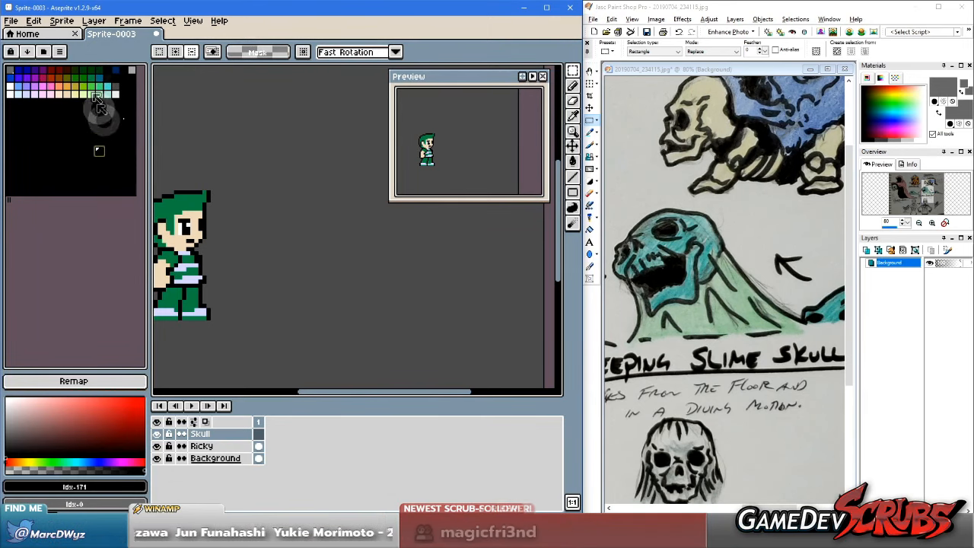
Step: Load a saved palette file into the sprite and bring the recoloured boy fully into view
{"action": "left_click", "coordinate": [73, 21]}
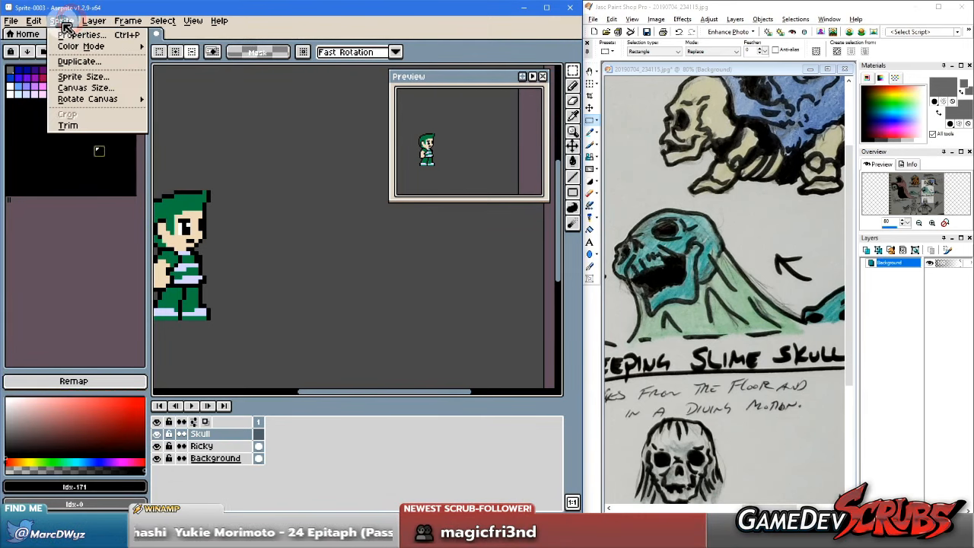
{"action": "mouse_move", "coordinate": [33, 21]}
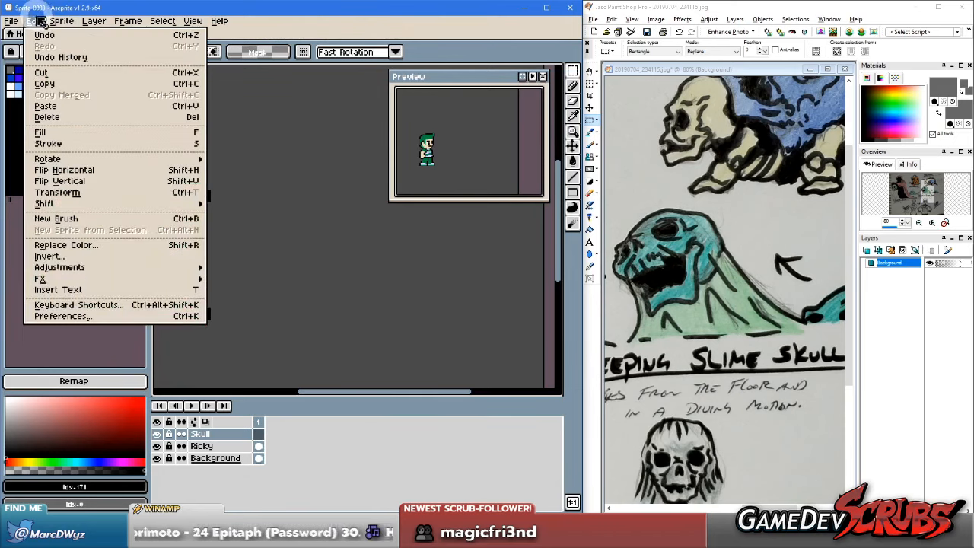
{"action": "left_click", "coordinate": [218, 19]}
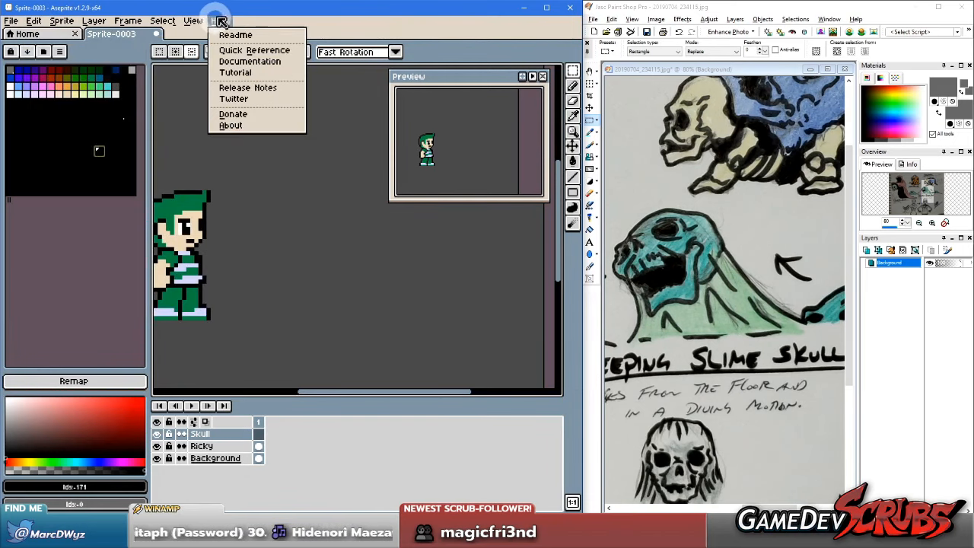
{"action": "mouse_move", "coordinate": [192, 20]}
{"action": "left_click", "coordinate": [55, 59]}
{"action": "left_click", "coordinate": [59, 52]}
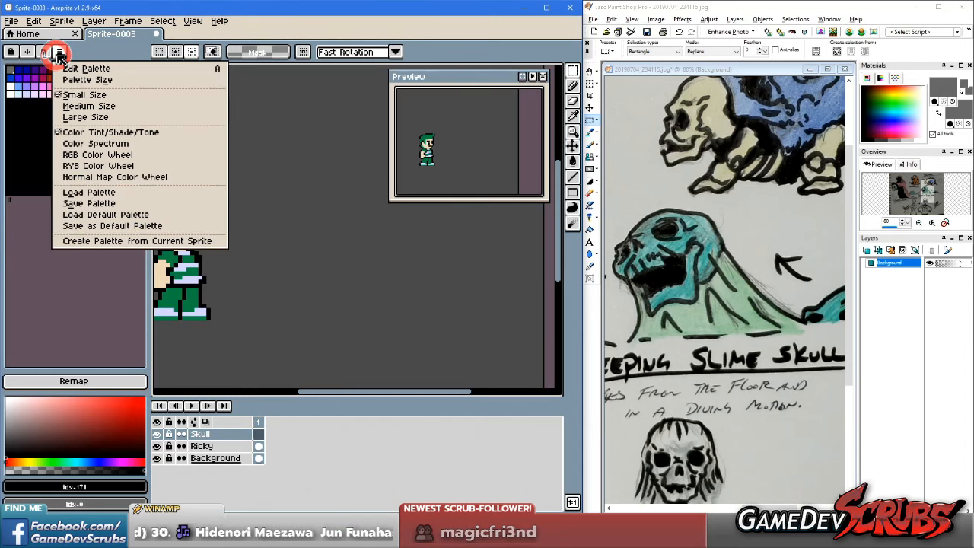
{"action": "left_click", "coordinate": [126, 191]}
{"action": "scroll", "coordinate": [272, 270], "scroll_direction": "down", "scroll_amount": 5}
{"action": "double_click", "coordinate": [111, 445]}
{"action": "left_click_drag", "start_coordinate": [217, 264], "coordinate": [258, 267]}
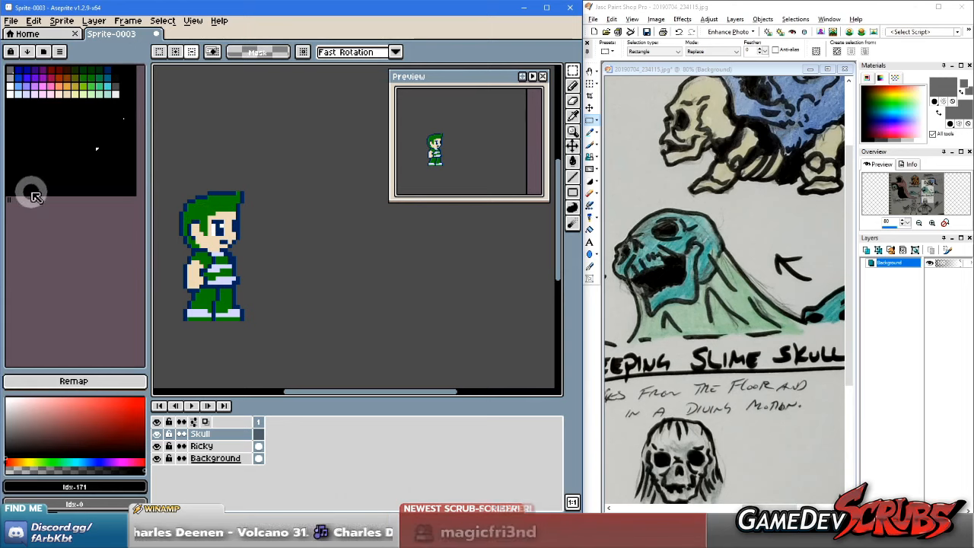
Step: Try several swatches of the loaded palette and set black Idx-13 as the foreground colour
{"action": "left_click", "coordinate": [99, 109]}
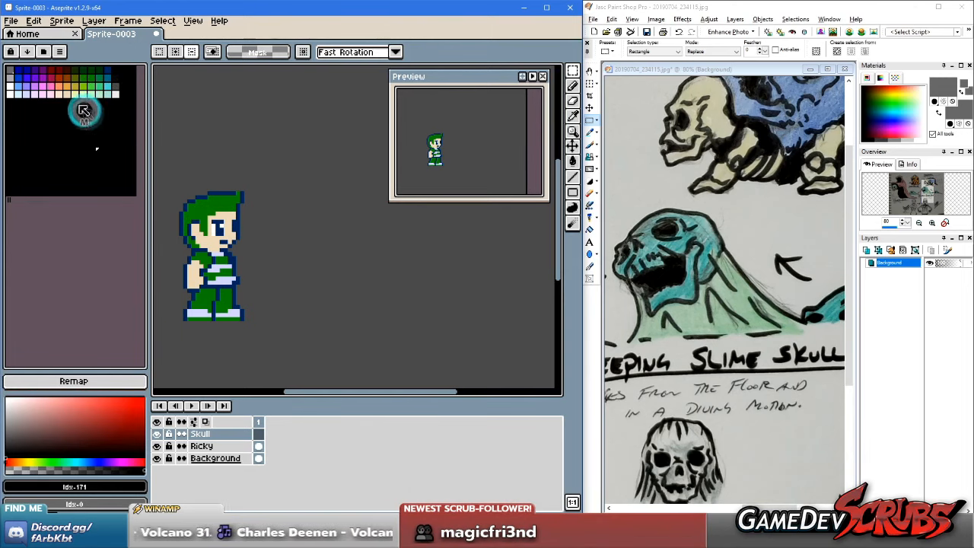
{"action": "left_click_drag", "start_coordinate": [84, 111], "coordinate": [103, 80]}
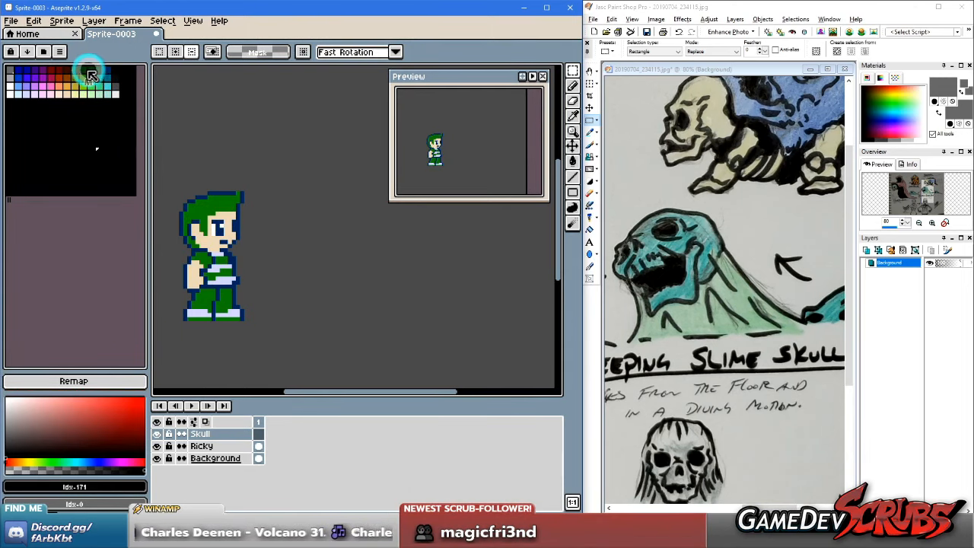
{"action": "mouse_move", "coordinate": [109, 78]}
{"action": "left_mouse_down"}
{"action": "mouse_move", "coordinate": [106, 70]}
{"action": "mouse_move", "coordinate": [114, 79]}
{"action": "left_mouse_up"}
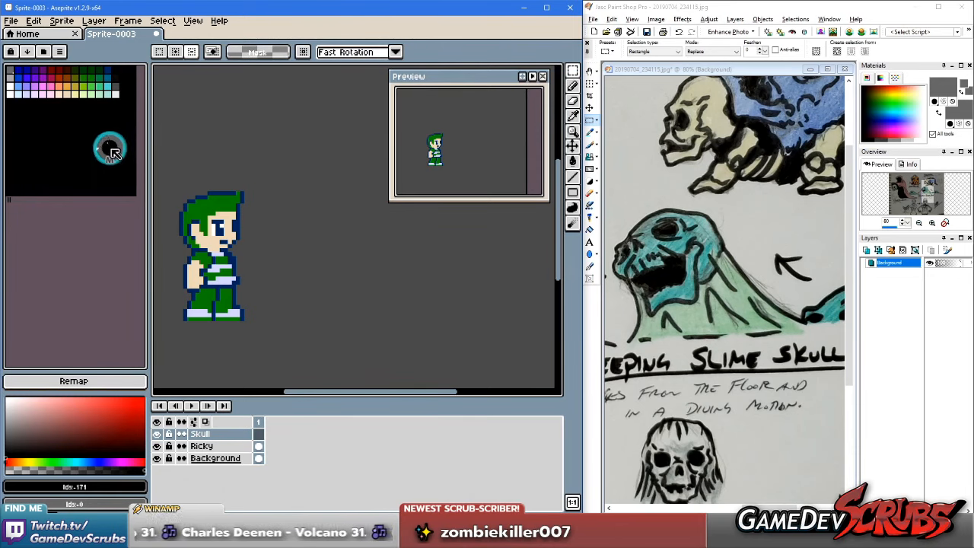
{"action": "left_click_drag", "start_coordinate": [99, 152], "coordinate": [116, 113]}
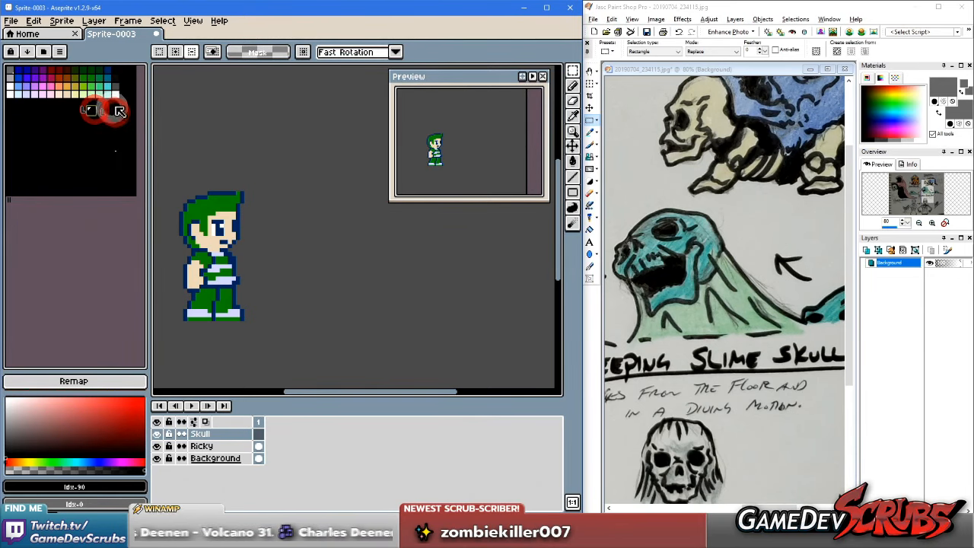
{"action": "left_click", "coordinate": [110, 92]}
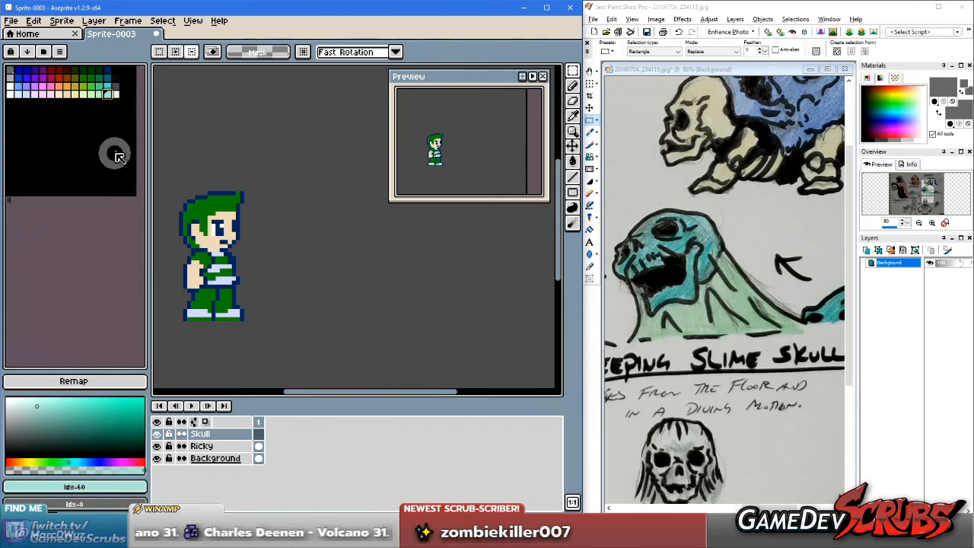
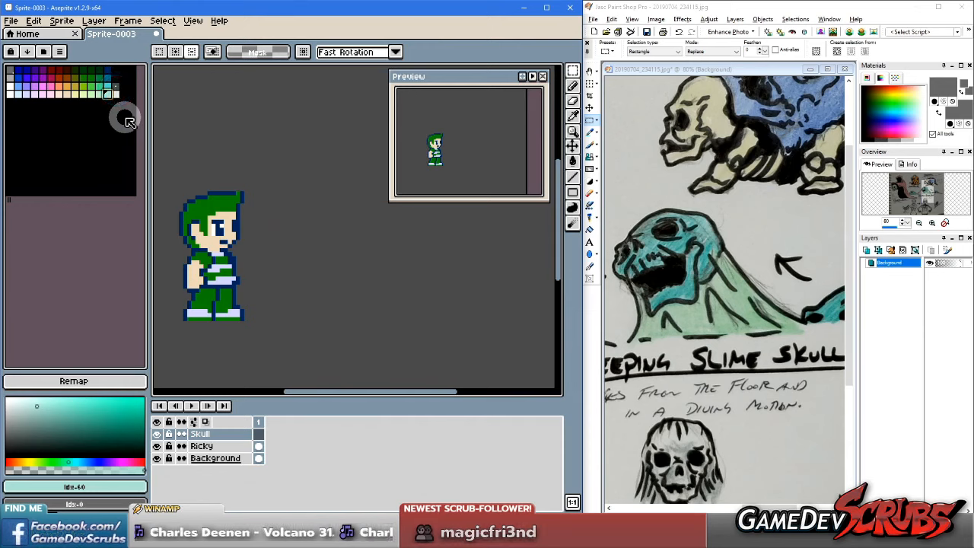
{"action": "left_click", "coordinate": [115, 70]}
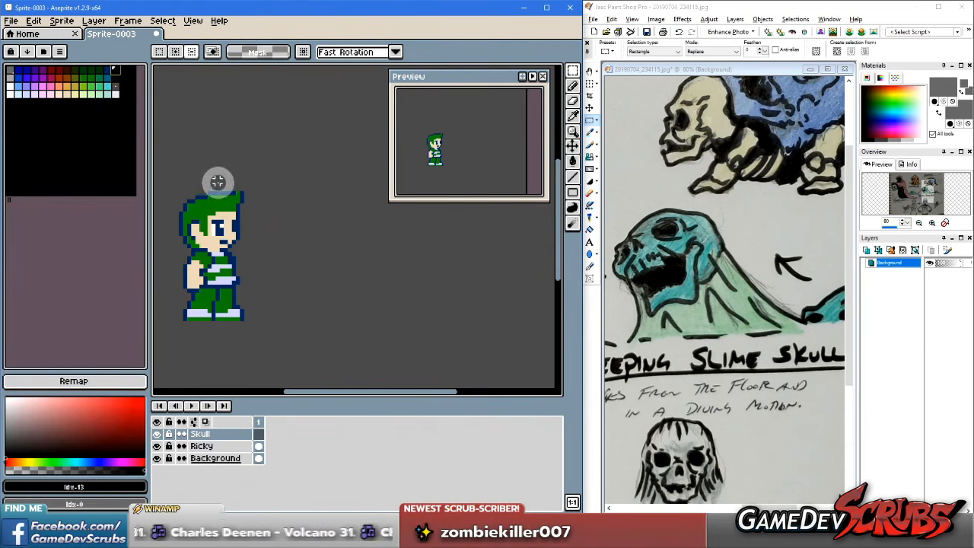
{"action": "key", "text": "g"}
{"action": "scroll", "coordinate": [230, 216], "scroll_direction": "up", "scroll_amount": 1}
{"action": "left_click_drag", "start_coordinate": [272, 241], "coordinate": [353, 225]}
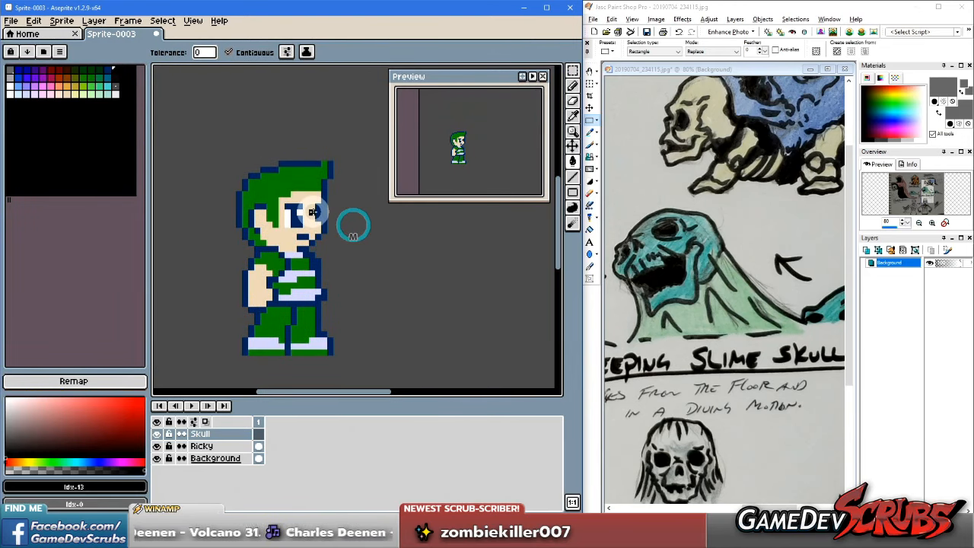
{"action": "left_click", "coordinate": [316, 215]}
{"action": "key", "text": "g"}
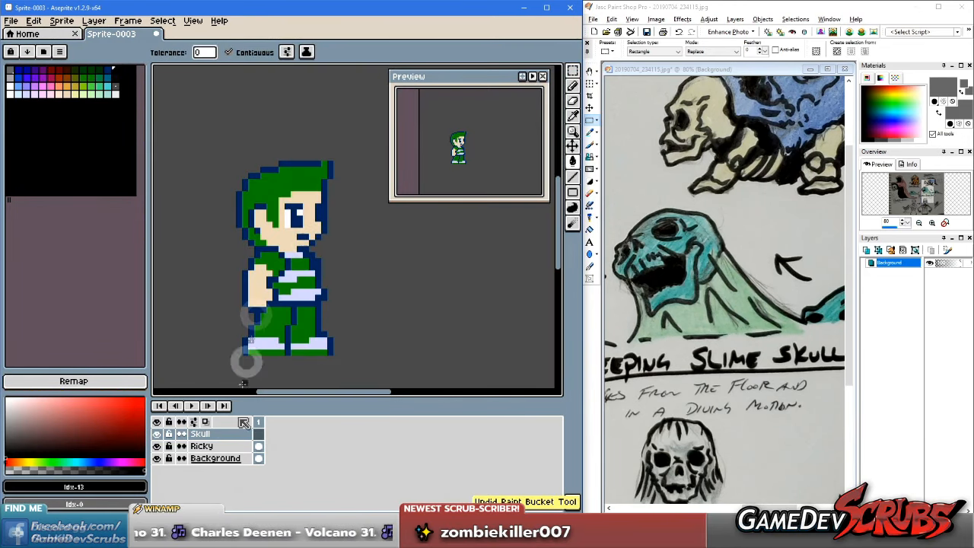
Step: On the Ricky layer, fill the boy's face outline, mouth and eye with black Idx-13
{"action": "left_click", "coordinate": [219, 446]}
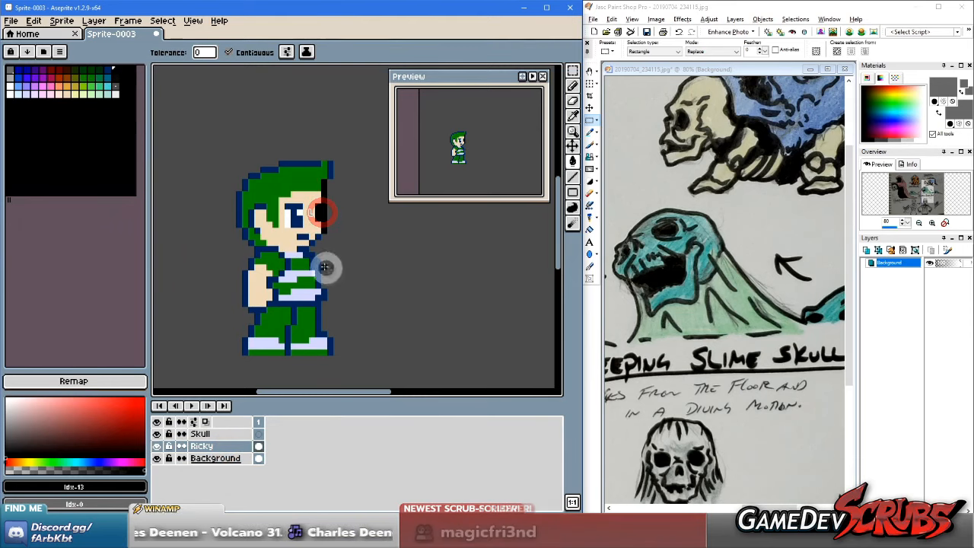
{"action": "scroll", "coordinate": [323, 255], "scroll_direction": "up", "scroll_amount": 3}
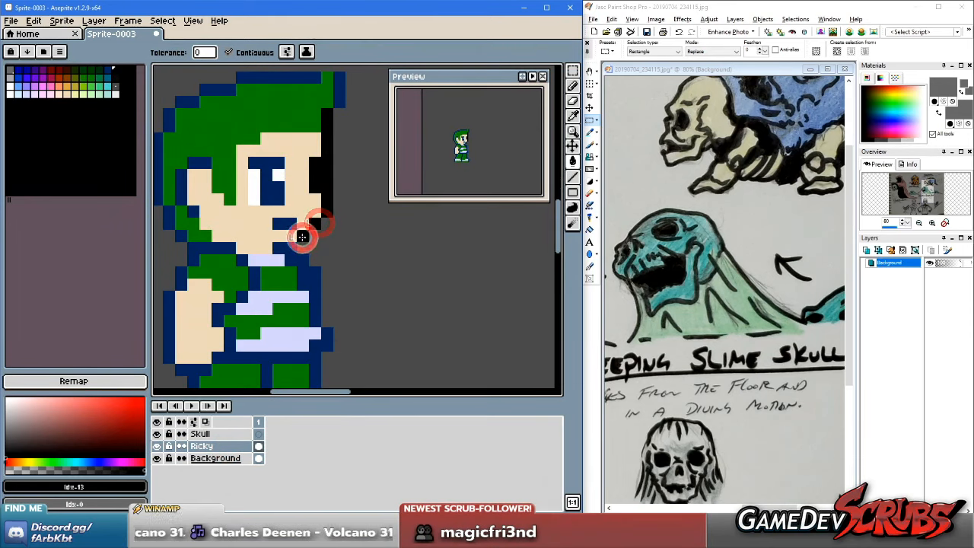
{"action": "left_click", "coordinate": [284, 251]}
{"action": "left_click", "coordinate": [282, 224]}
{"action": "left_click_drag", "start_coordinate": [239, 225], "coordinate": [308, 231]}
{"action": "left_click", "coordinate": [342, 200]}
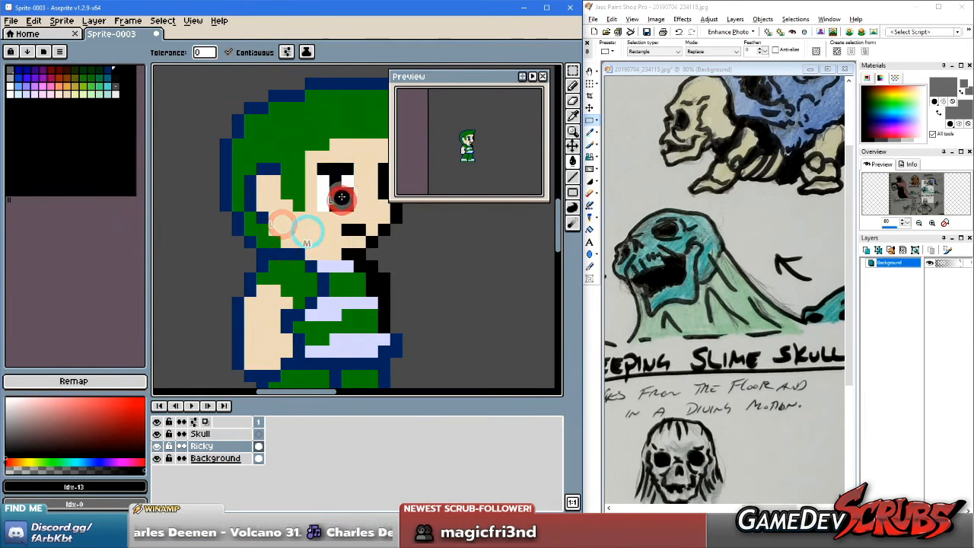
Step: Fill the dark blue outlines around the boy's ear, nape, neck and collar with black
{"action": "left_click", "coordinate": [250, 188]}
{"action": "left_click", "coordinate": [238, 227]}
{"action": "left_click", "coordinate": [253, 245]}
{"action": "left_click", "coordinate": [267, 258]}
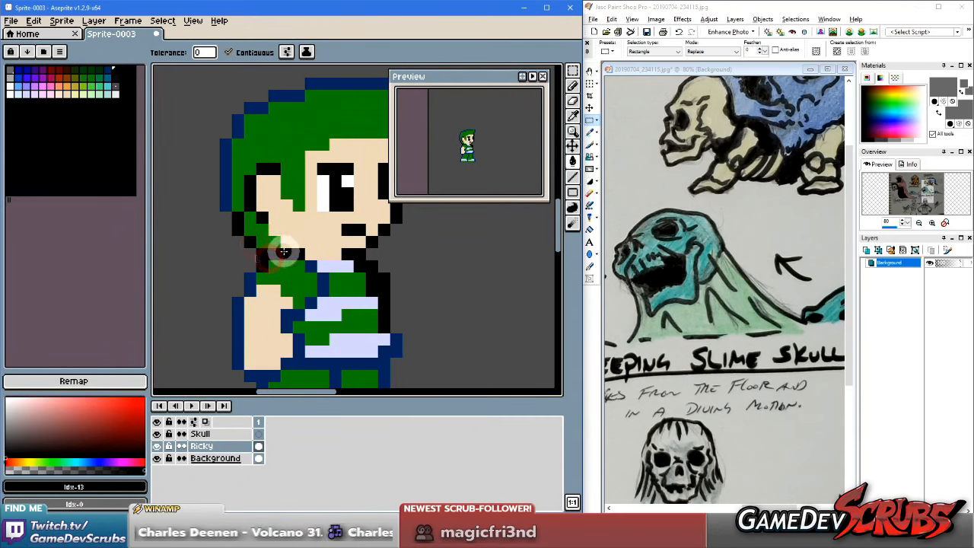
{"action": "left_click", "coordinate": [312, 263]}
{"action": "left_click", "coordinate": [321, 288]}
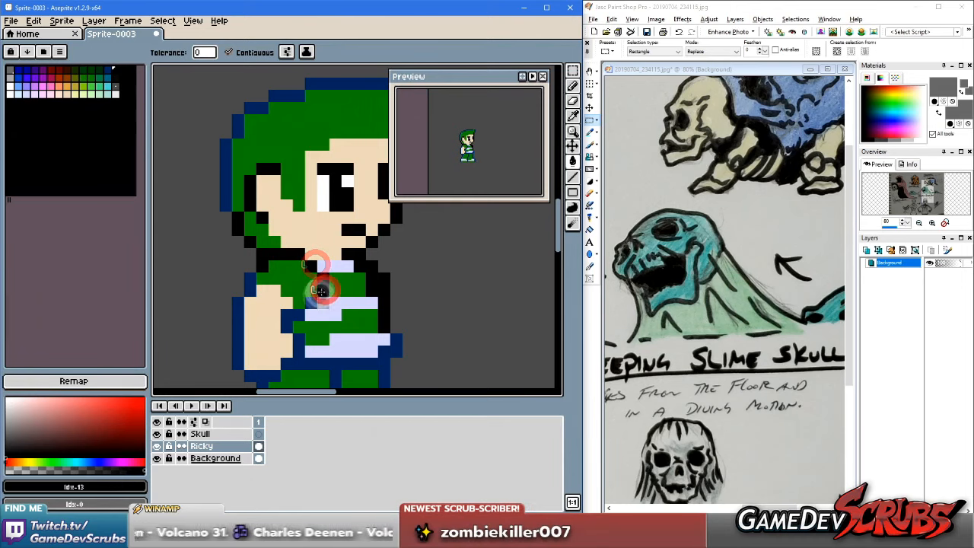
Step: Fill the remaining dark blue outlines of the boy's arm, shirt, trousers and shoes with black
{"action": "left_click", "coordinate": [283, 312]}
{"action": "left_click", "coordinate": [232, 316]}
{"action": "left_click", "coordinate": [247, 278]}
{"action": "left_click", "coordinate": [261, 374]}
{"action": "left_click", "coordinate": [301, 346]}
{"action": "left_click_drag", "start_coordinate": [352, 368], "coordinate": [318, 258]}
{"action": "left_click", "coordinate": [220, 309]}
{"action": "left_click", "coordinate": [203, 342]}
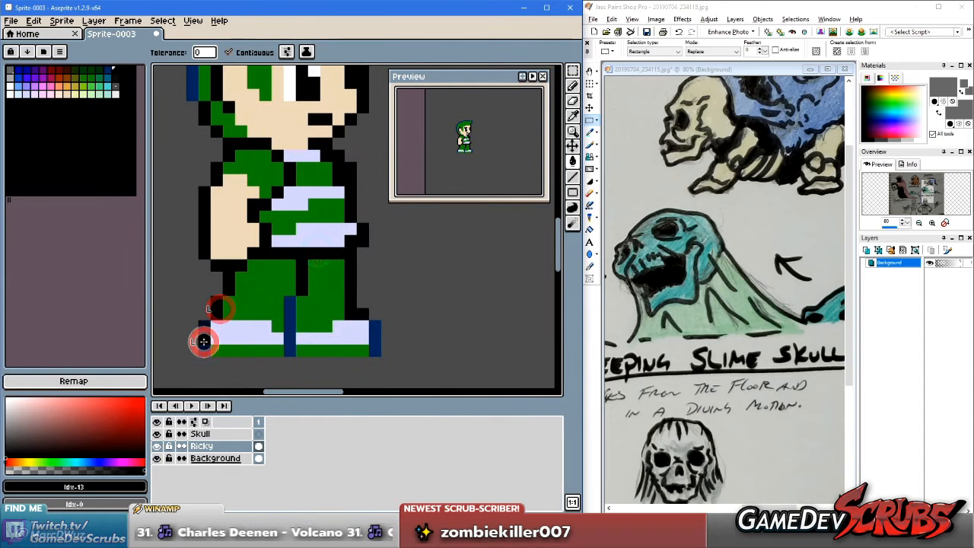
{"action": "left_click", "coordinate": [374, 331]}
Step: Fill the dark blue outline segments around the back, crown and front tip of the boy's hair with black
{"action": "left_click_drag", "start_coordinate": [278, 198], "coordinate": [279, 319]}
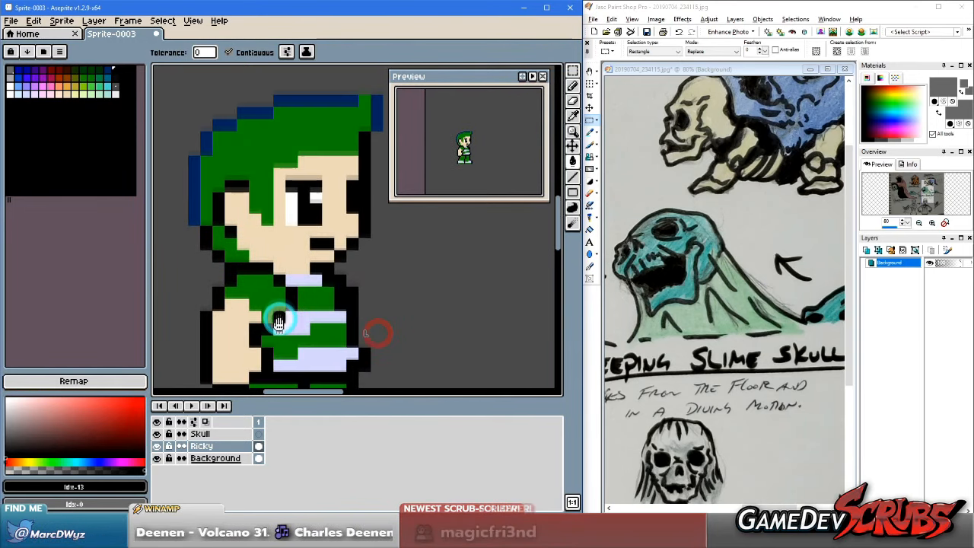
{"action": "left_click_drag", "start_coordinate": [218, 196], "coordinate": [204, 273]}
{"action": "left_click", "coordinate": [196, 275]}
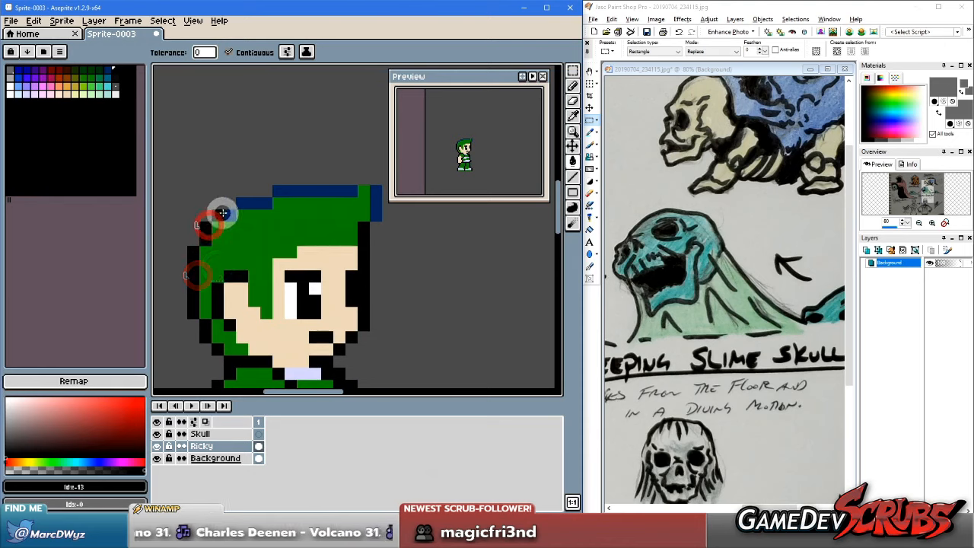
{"action": "left_click", "coordinate": [256, 199]}
{"action": "left_click", "coordinate": [294, 189]}
{"action": "left_click", "coordinate": [375, 197]}
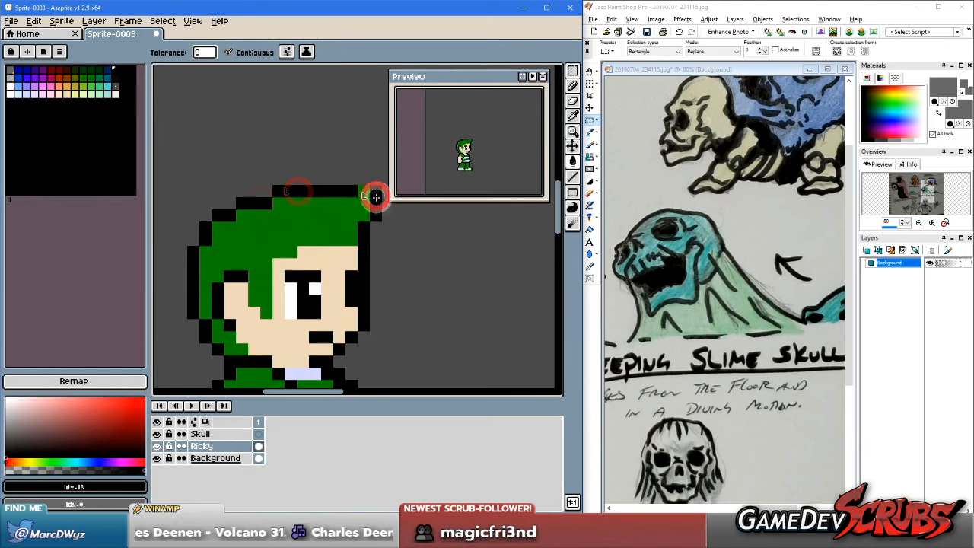
{"action": "scroll", "coordinate": [419, 304], "scroll_direction": "down", "scroll_amount": 5}
{"action": "left_click_drag", "start_coordinate": [419, 304], "coordinate": [308, 287]}
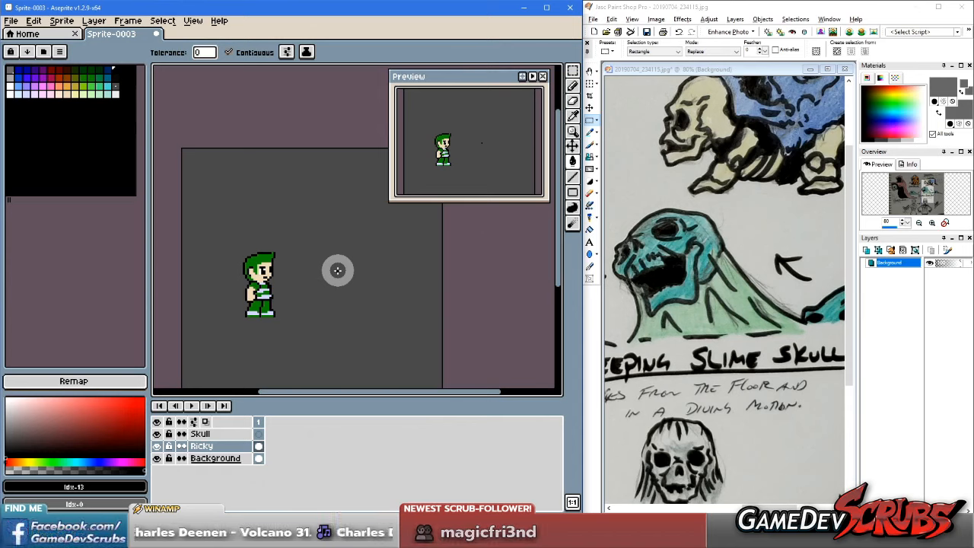
{"action": "scroll", "coordinate": [326, 261], "scroll_direction": "up", "scroll_amount": 3}
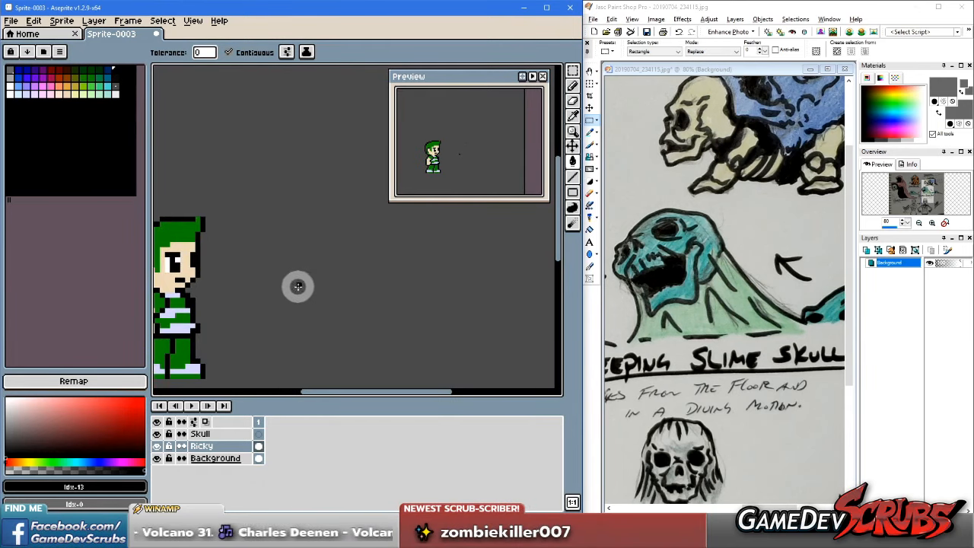
{"action": "left_click_drag", "start_coordinate": [298, 283], "coordinate": [327, 262]}
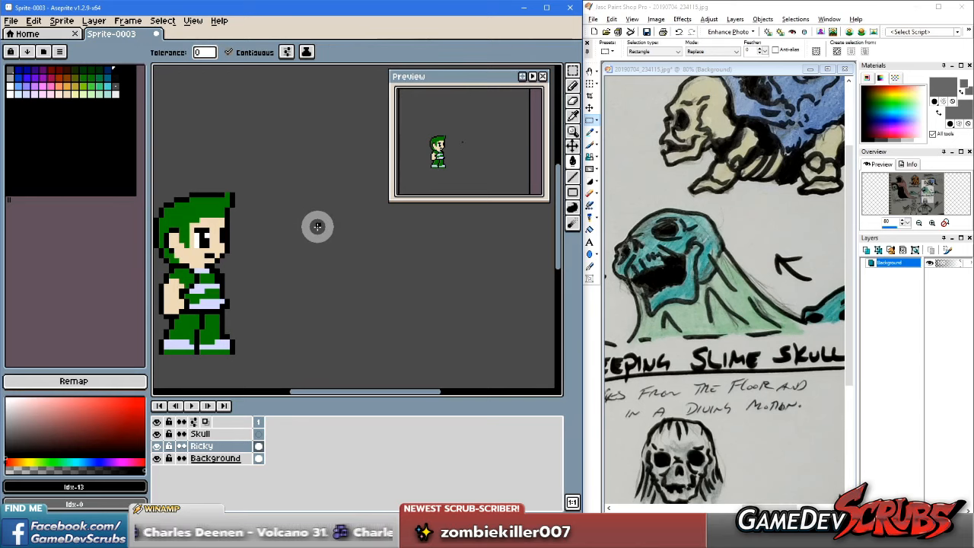
{"action": "scroll", "coordinate": [330, 250], "scroll_direction": "up", "scroll_amount": 2}
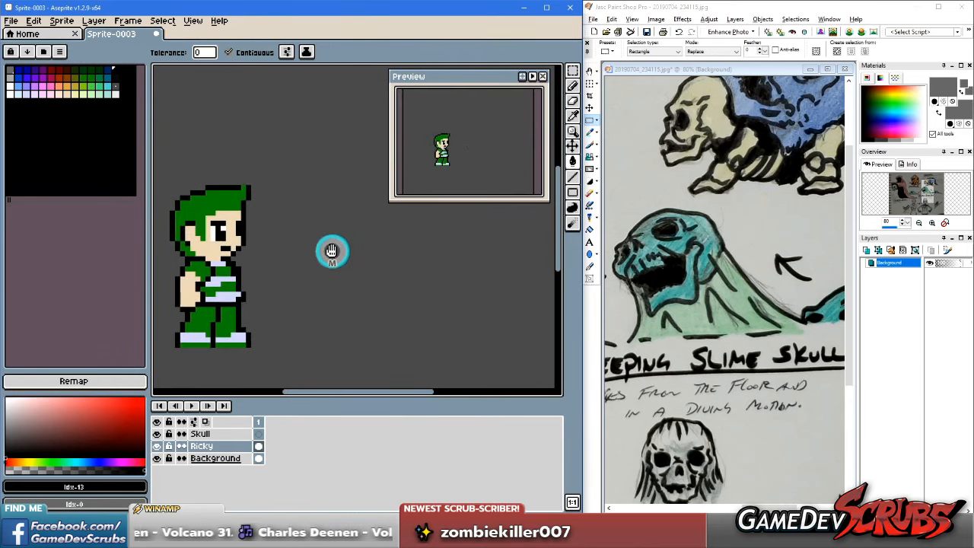
{"action": "left_click_drag", "start_coordinate": [330, 246], "coordinate": [327, 233]}
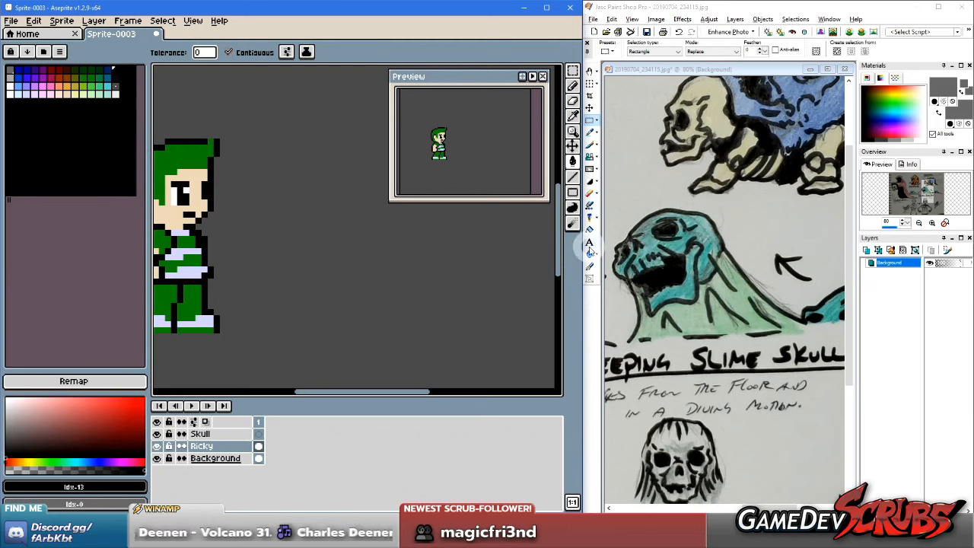
Step: Sketch a small test skull in cyan Idx-44 with the Pencil on the Skull layer, in the empty area in front of the boy
{"action": "left_click", "coordinate": [108, 87]}
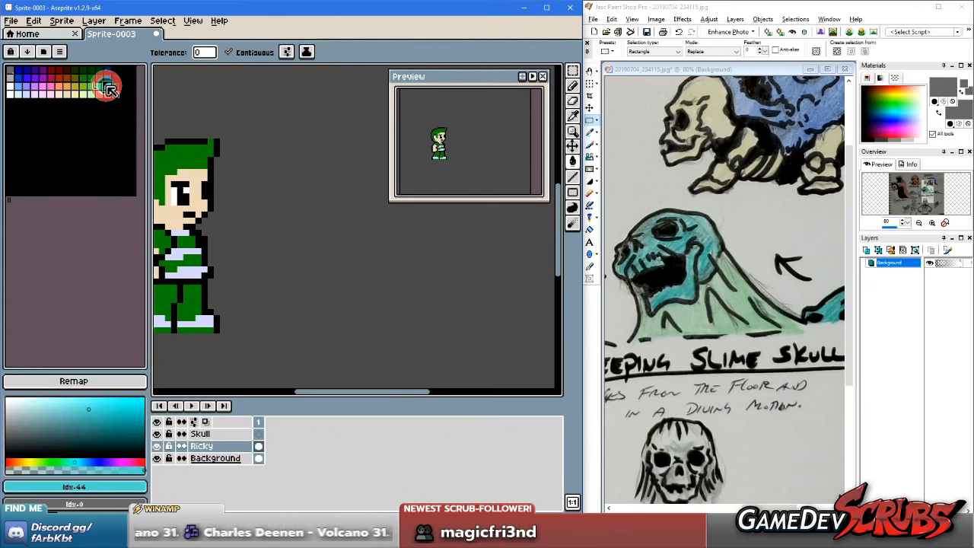
{"action": "left_click_drag", "start_coordinate": [311, 237], "coordinate": [297, 237]}
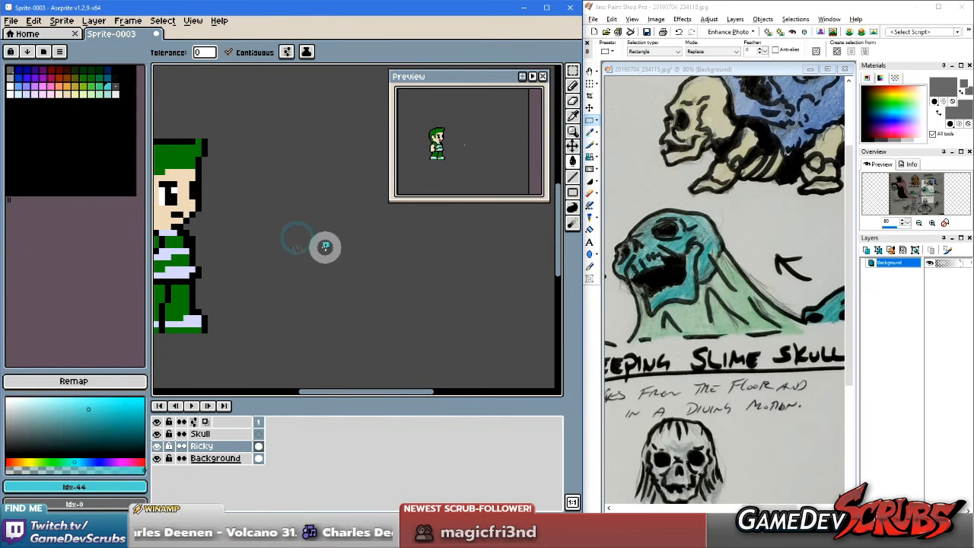
{"action": "left_click", "coordinate": [327, 256]}
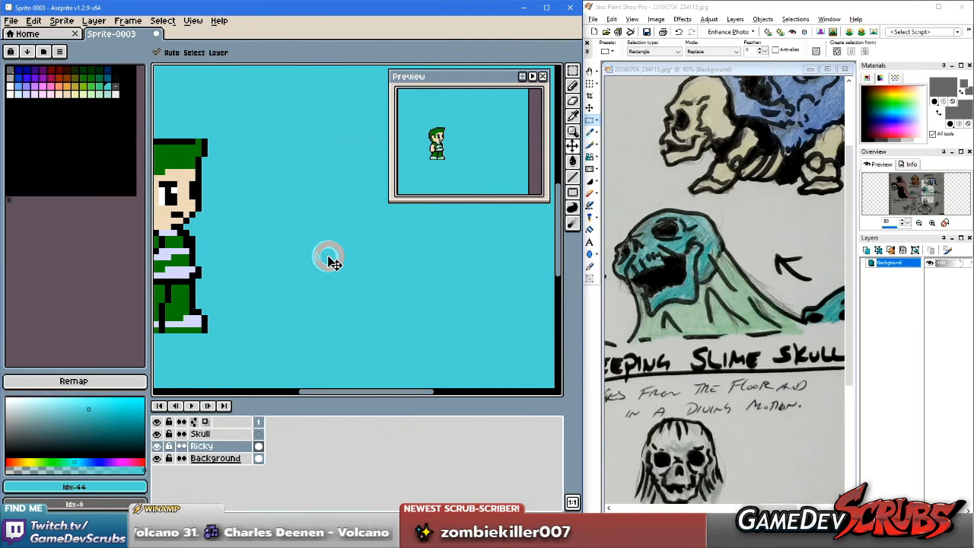
{"action": "key", "text": "ctrl+z"}
{"action": "key", "text": "b"}
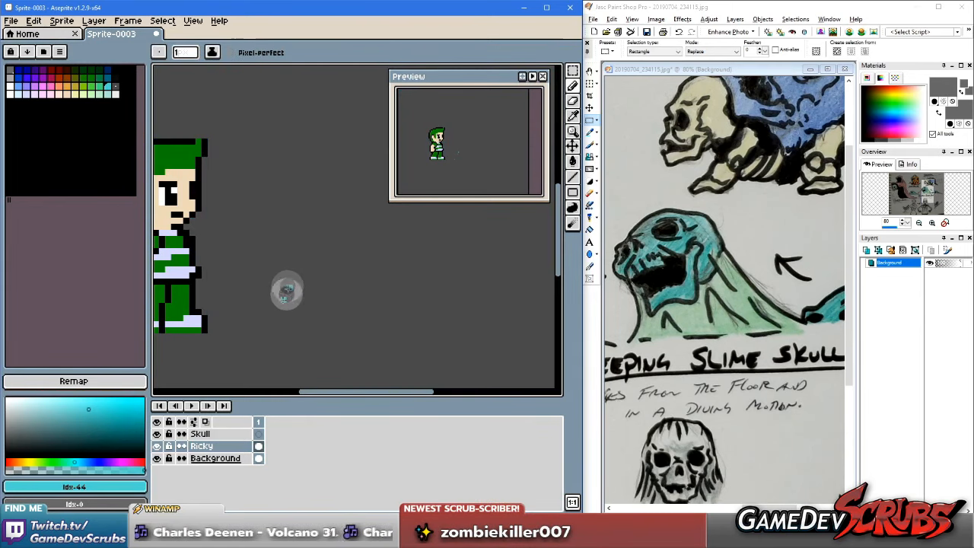
{"action": "left_click", "coordinate": [219, 434]}
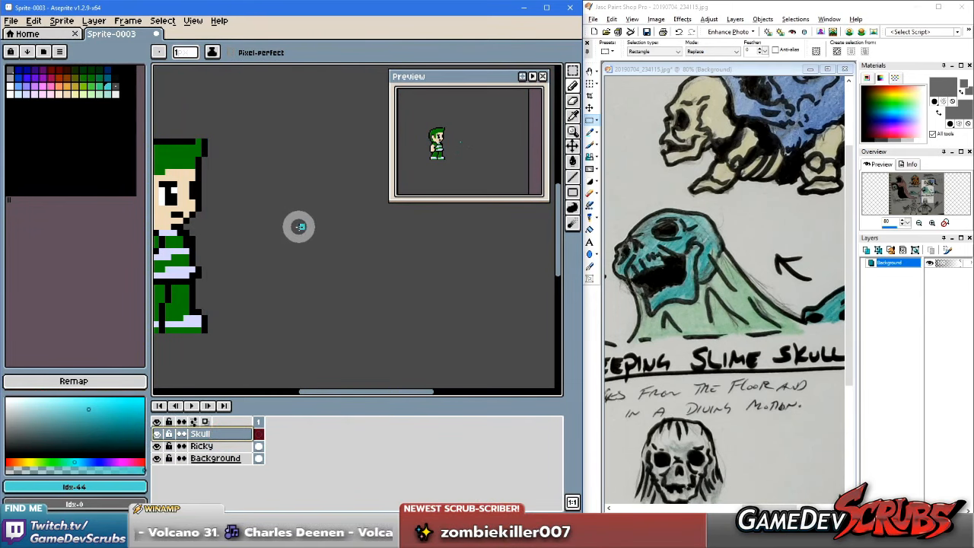
{"action": "mouse_move", "coordinate": [299, 226]}
{"action": "left_mouse_down"}
{"action": "mouse_move", "coordinate": [289, 222]}
{"action": "mouse_move", "coordinate": [312, 224]}
{"action": "left_mouse_up"}
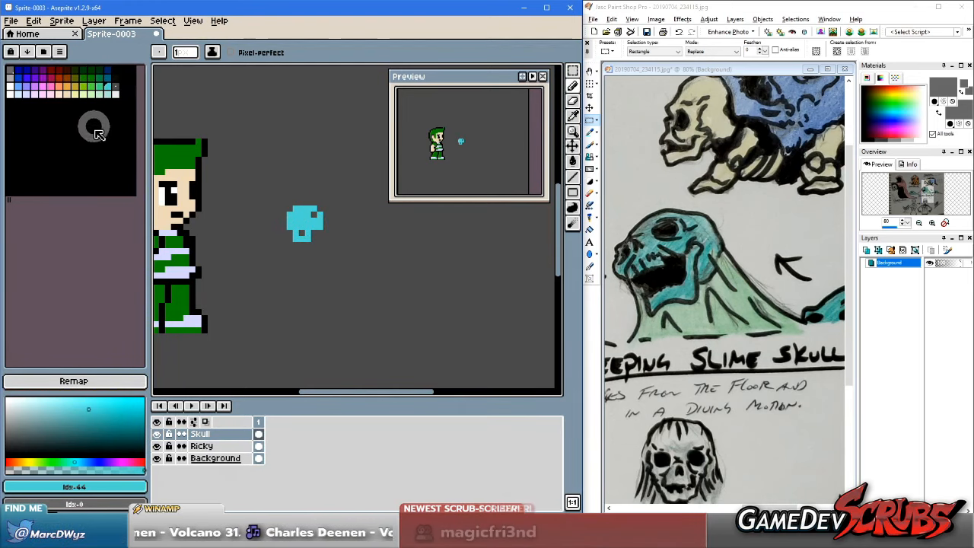
Step: Try green Idx-42 for the slime, undo it, and sketch the slime body below the test skull in pale green Idx-59
{"action": "left_click", "coordinate": [92, 88]}
{"action": "mouse_move", "coordinate": [333, 227]}
{"action": "left_mouse_down"}
{"action": "mouse_move", "coordinate": [303, 257]}
{"action": "mouse_move", "coordinate": [321, 235]}
{"action": "left_mouse_up"}
{"action": "key", "text": "ctrl+z"}
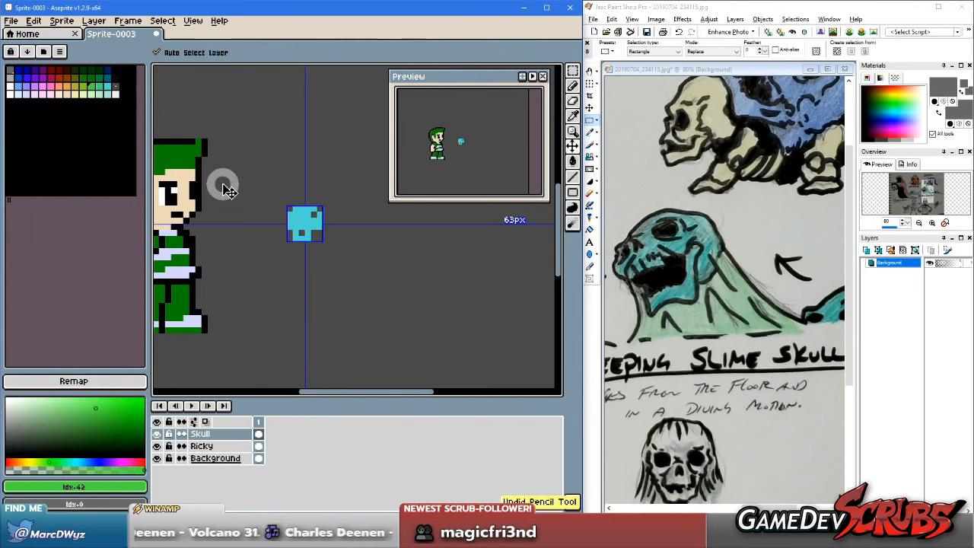
{"action": "left_click", "coordinate": [98, 95]}
{"action": "mouse_move", "coordinate": [315, 244]}
{"action": "left_mouse_down"}
{"action": "mouse_move", "coordinate": [303, 265]}
{"action": "mouse_move", "coordinate": [347, 246]}
{"action": "left_mouse_up"}
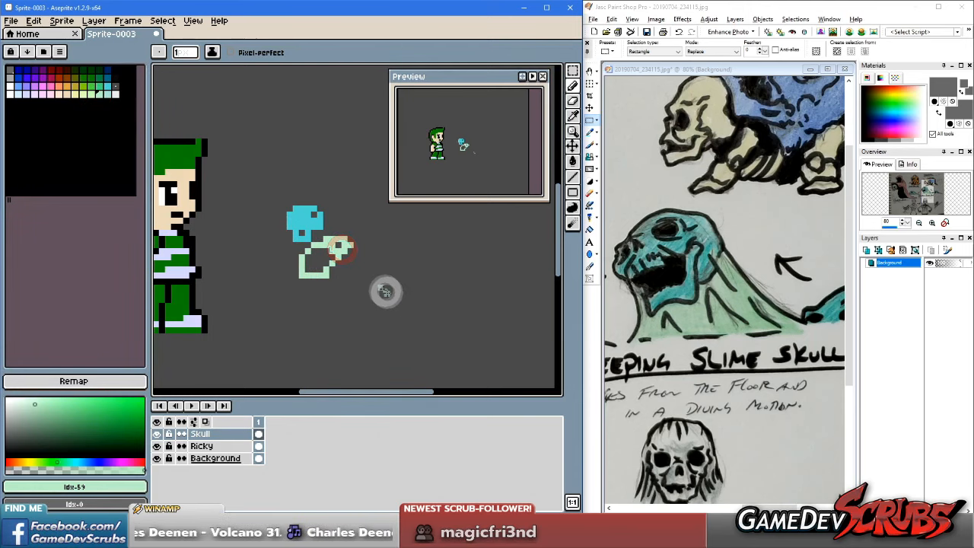
{"action": "mouse_move", "coordinate": [423, 278]}
{"action": "left_mouse_down"}
{"action": "mouse_move", "coordinate": [353, 278]}
{"action": "mouse_move", "coordinate": [413, 278]}
{"action": "left_mouse_up"}
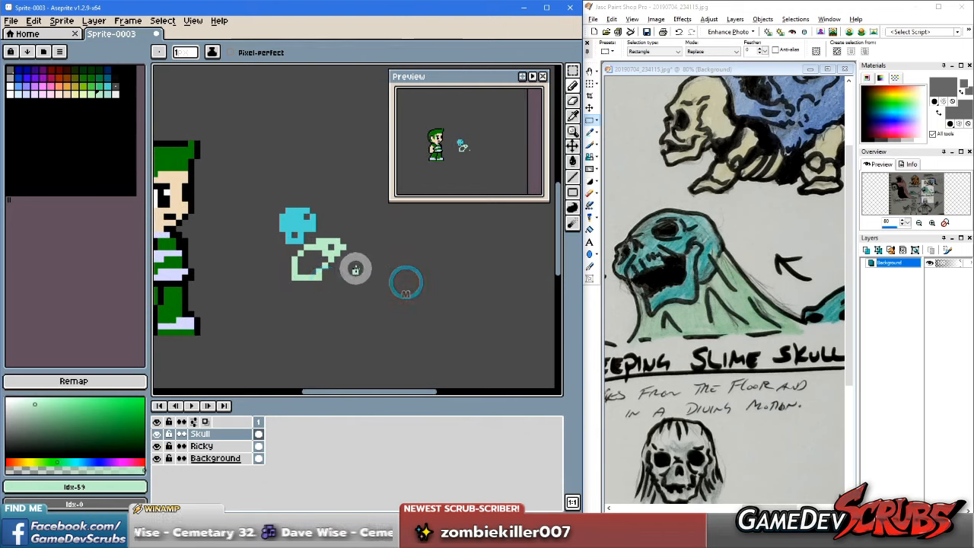
Step: Sample the cyan, pale green and black, and place a small swatch of each side by side above the test skull
{"action": "key", "text": "ctrl"}
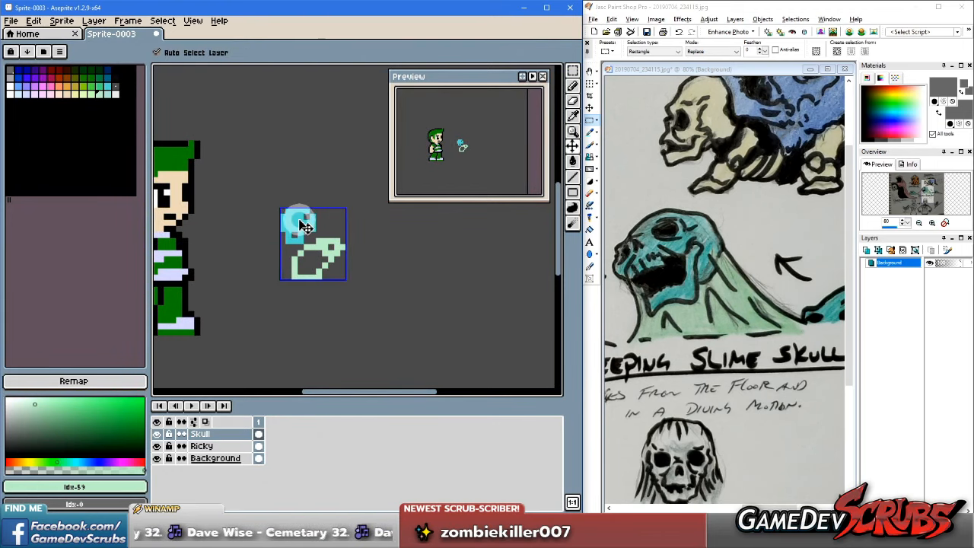
{"action": "left_click", "coordinate": [295, 221], "text": "alt"}
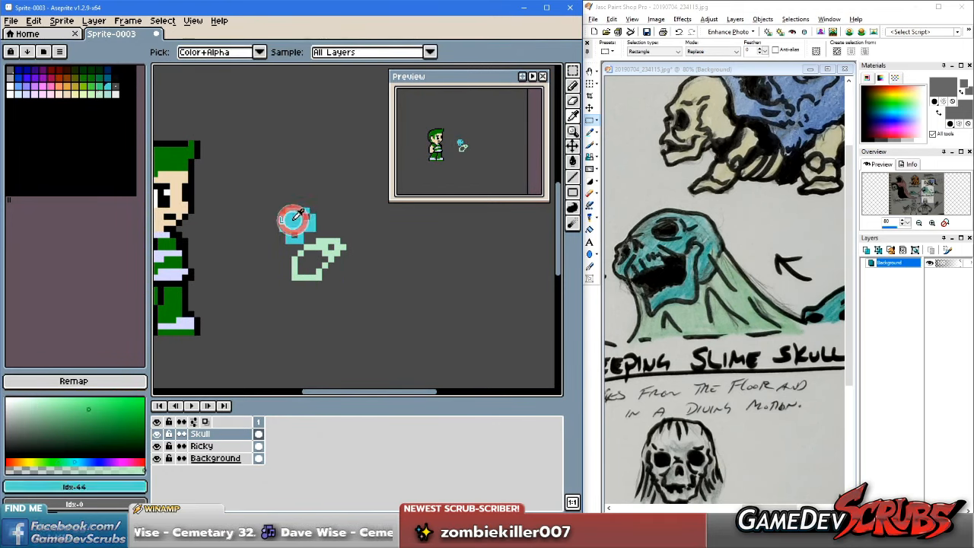
{"action": "left_click", "coordinate": [246, 119]}
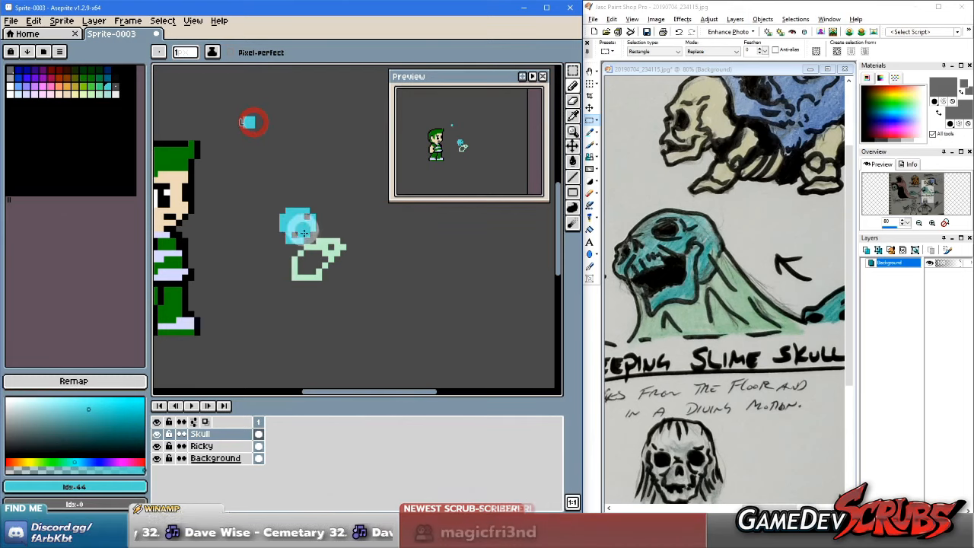
{"action": "left_click", "coordinate": [322, 247], "text": "alt"}
{"action": "left_click", "coordinate": [258, 124]}
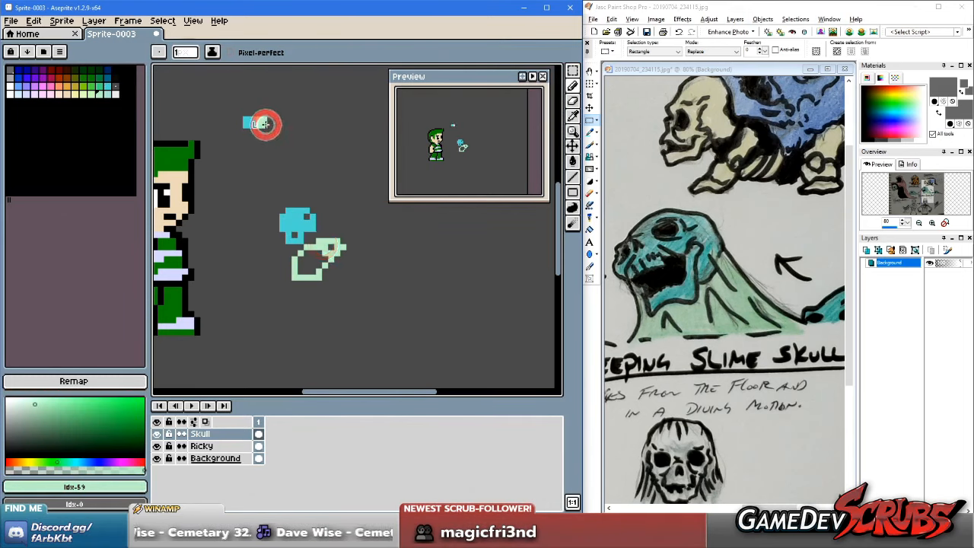
{"action": "left_click", "coordinate": [177, 141], "text": "alt"}
{"action": "left_click", "coordinate": [275, 119]}
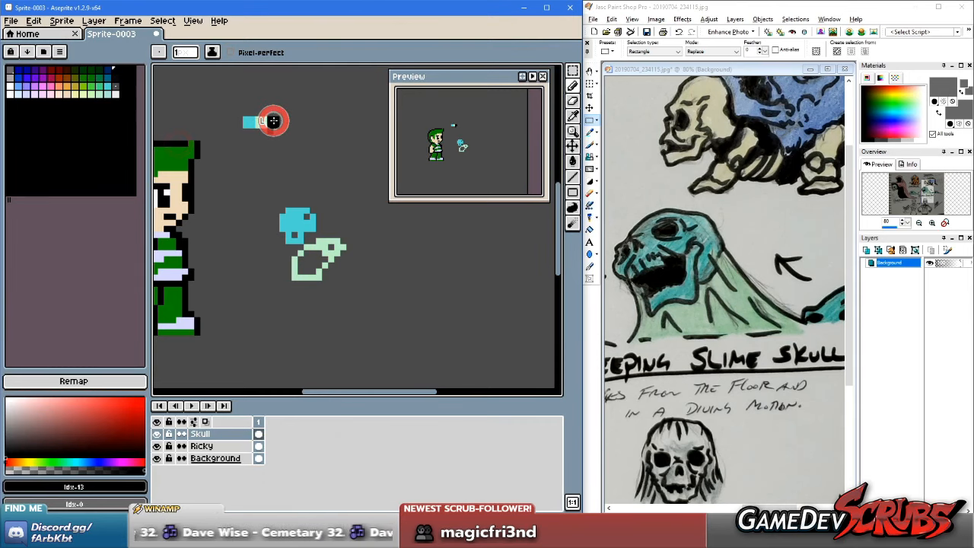
Step: Sample the empty canvas as the foreground colour and delete the test skull and slime sketch, keeping the three colour swatches
{"action": "key", "text": "alt"}
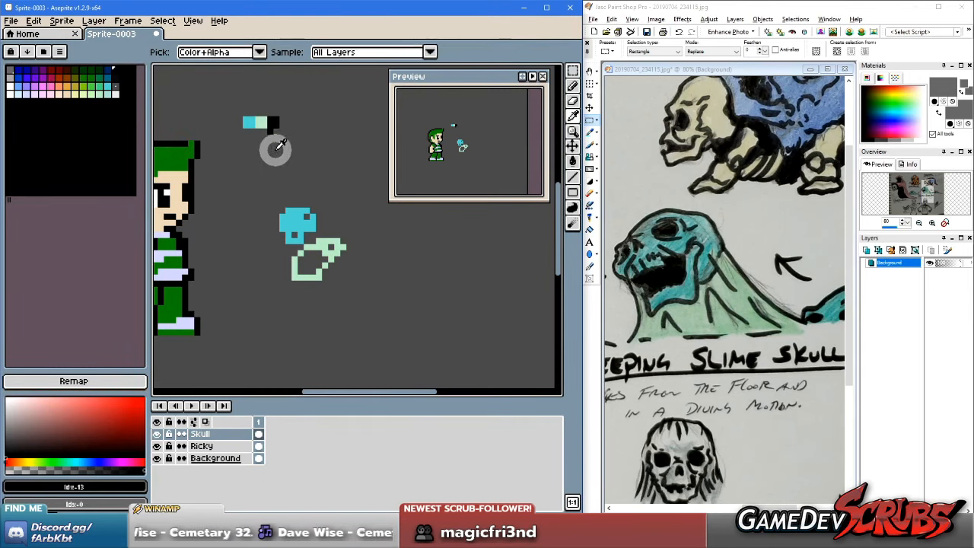
{"action": "left_click", "coordinate": [275, 147], "text": "alt"}
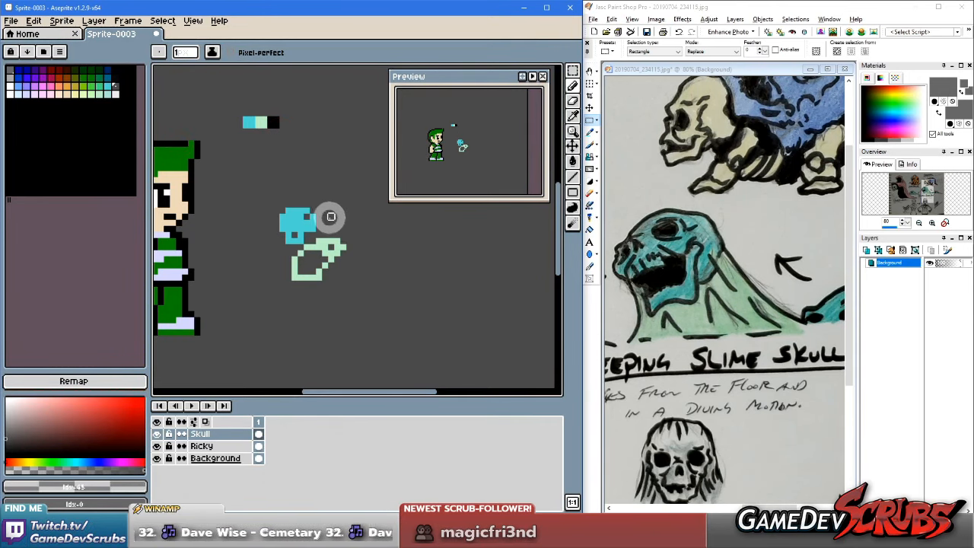
{"action": "key", "text": "g"}
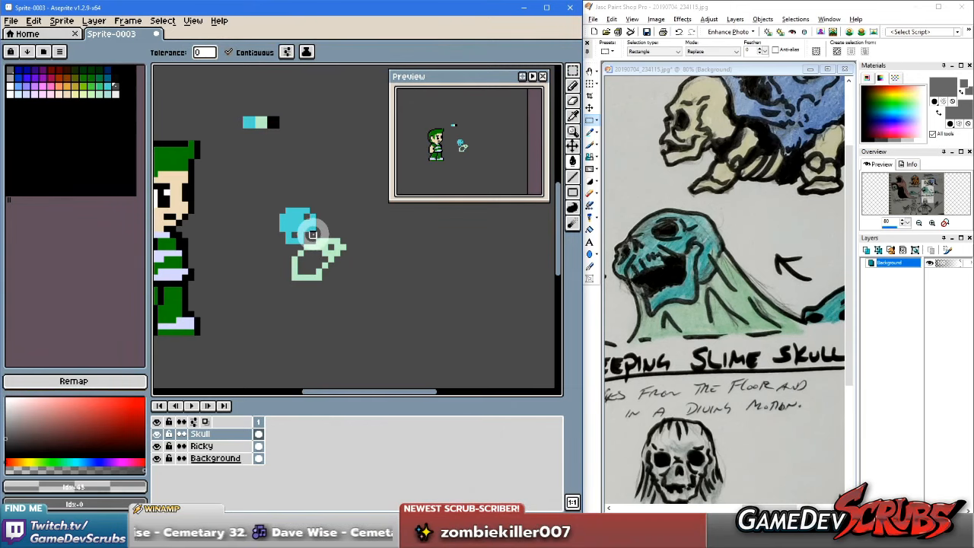
{"action": "key", "text": "m"}
{"action": "left_click_drag", "start_coordinate": [262, 192], "coordinate": [373, 305]}
{"action": "key", "text": "Delete"}
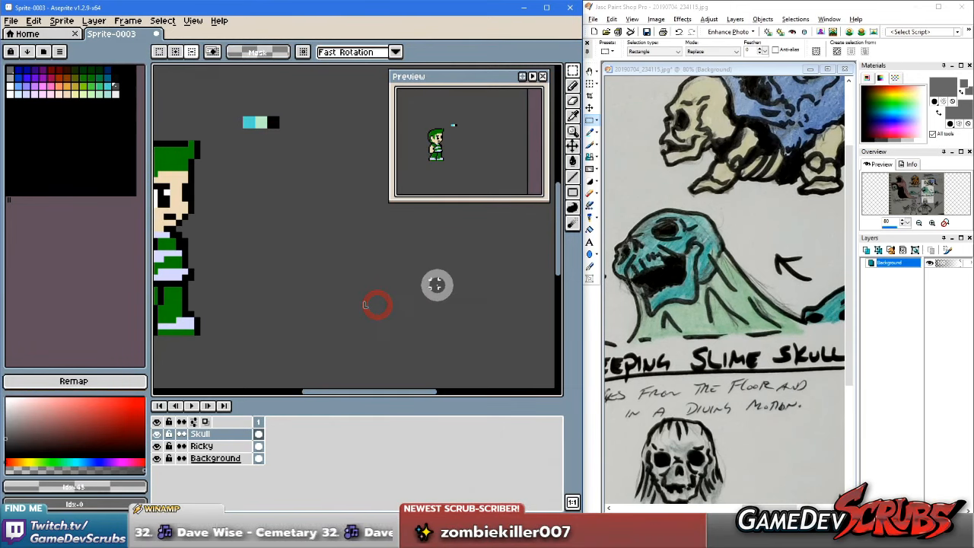
{"action": "left_click_drag", "start_coordinate": [339, 276], "coordinate": [374, 284]}
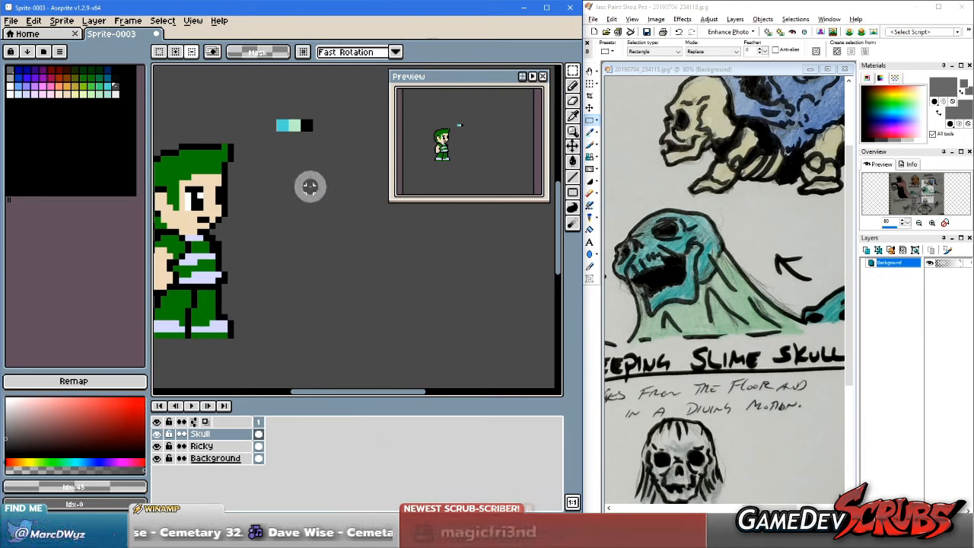
Step: Sample the black swatch with the Pencil ready, try moving the navy Idx-12 palette entry, and undo the change
{"action": "key", "text": "b"}
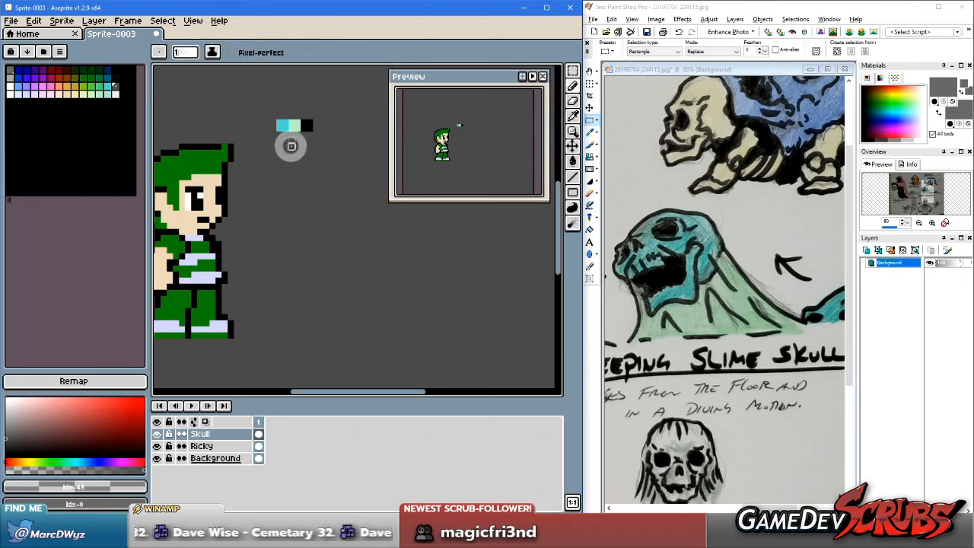
{"action": "left_click", "coordinate": [308, 124], "text": "alt"}
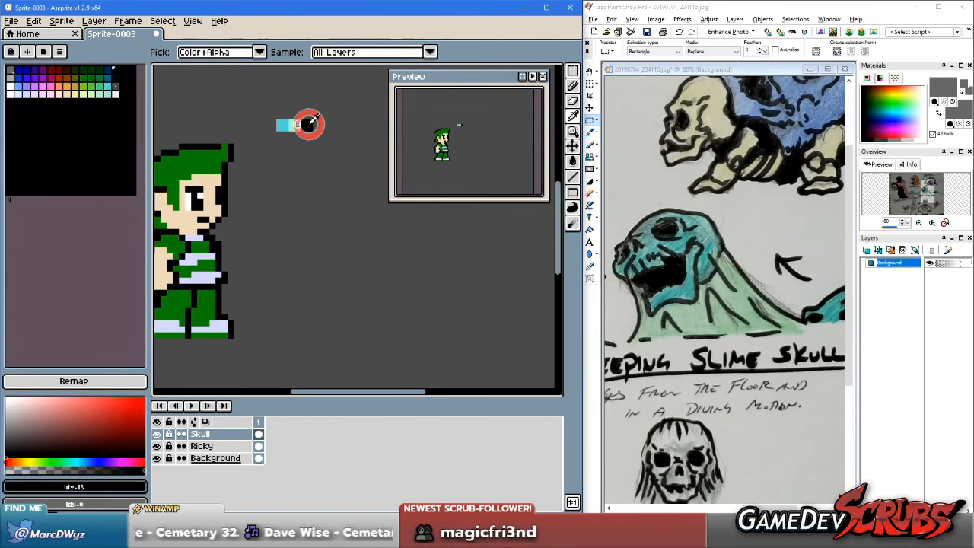
{"action": "left_click", "coordinate": [111, 70]}
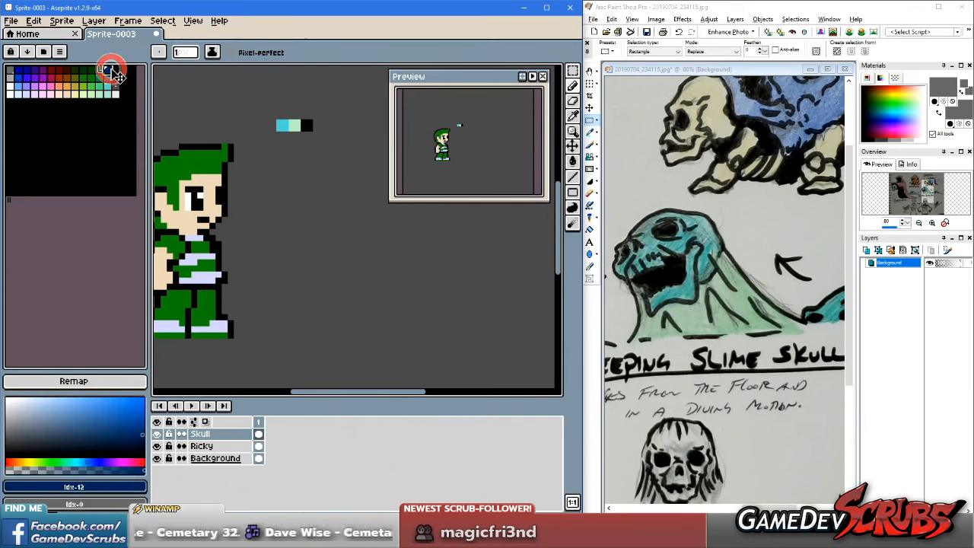
{"action": "left_click_drag", "start_coordinate": [114, 70], "coordinate": [93, 112]}
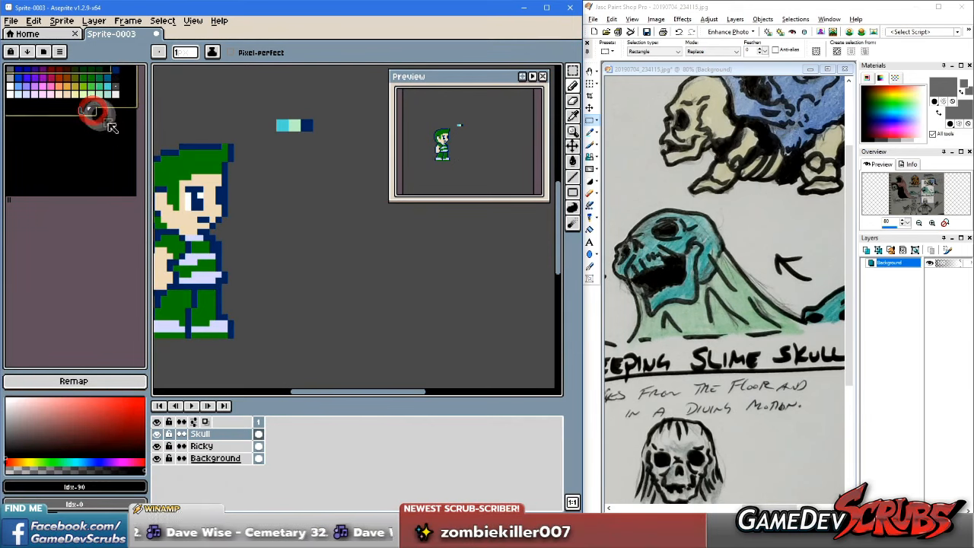
{"action": "left_click", "coordinate": [111, 128]}
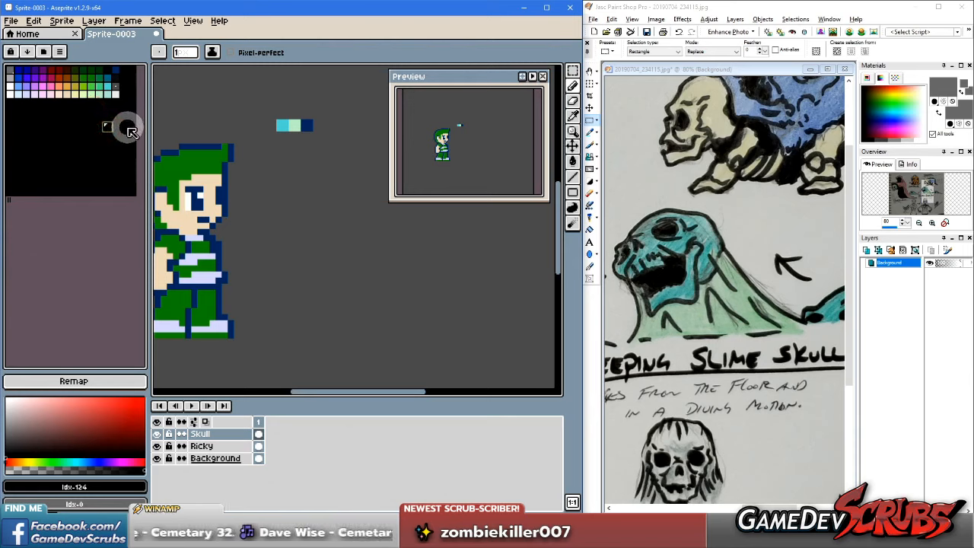
{"action": "key", "text": "ctrl+z"}
{"action": "left_click", "coordinate": [107, 70]}
{"action": "left_click", "coordinate": [114, 70]}
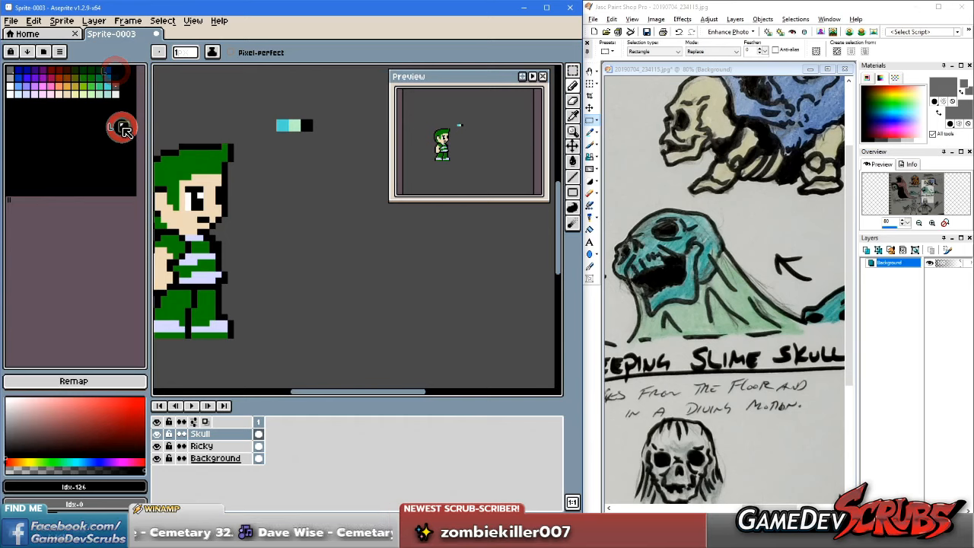
{"action": "left_click", "coordinate": [108, 70]}
{"action": "left_click", "coordinate": [115, 70]}
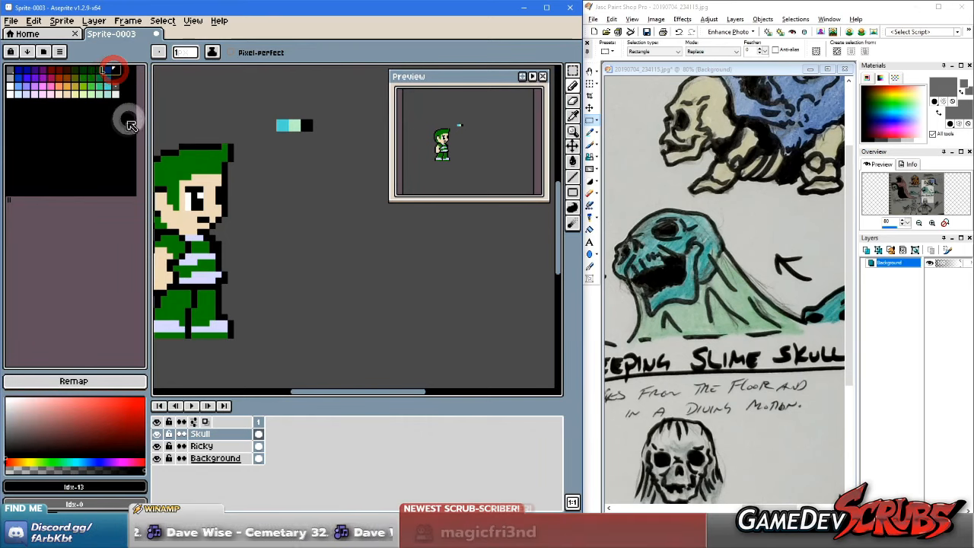
{"action": "left_click", "coordinate": [107, 70]}
{"action": "left_click", "coordinate": [114, 70]}
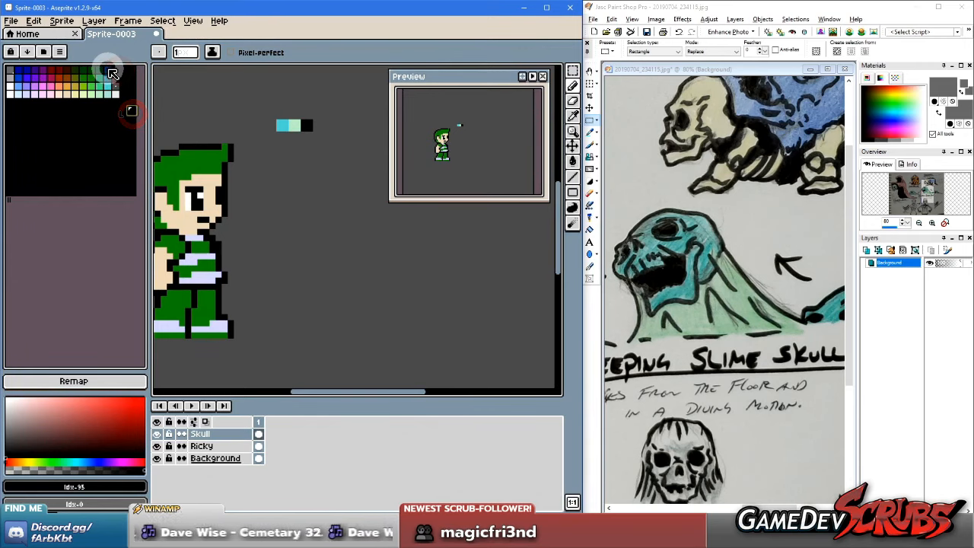
Step: Try the black Idx-13 and navy Idx-12 palette entries in turn as the sprite's transparent colour
{"action": "left_click", "coordinate": [120, 74]}
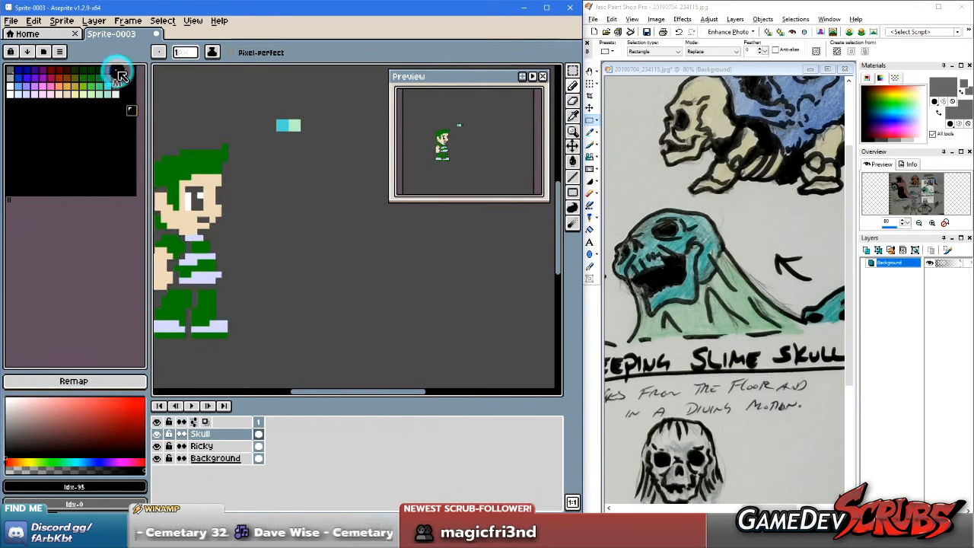
{"action": "middle_click", "coordinate": [108, 71]}
{"action": "middle_click", "coordinate": [116, 72]}
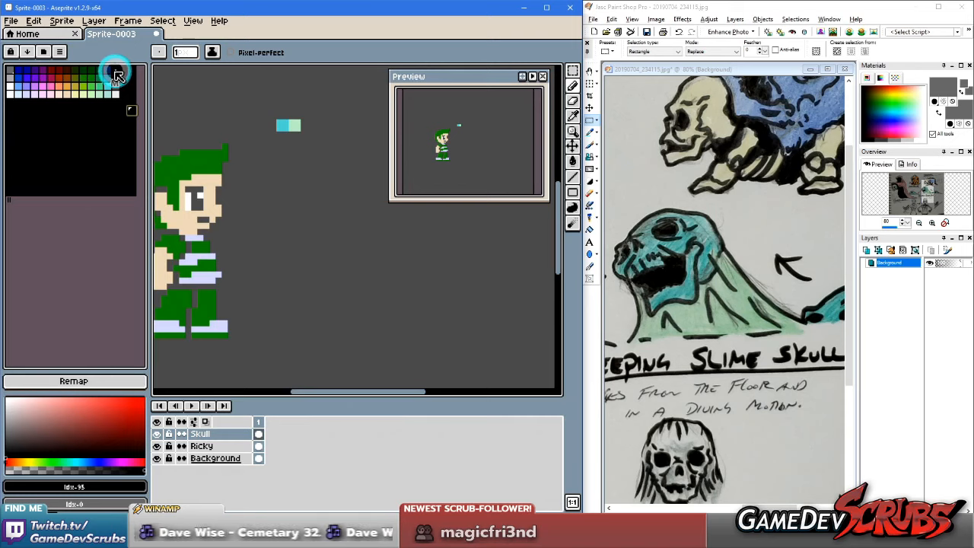
{"action": "middle_click", "coordinate": [108, 73]}
{"action": "left_click", "coordinate": [119, 71]}
{"action": "left_click", "coordinate": [111, 72]}
{"action": "left_click", "coordinate": [115, 71]}
{"action": "left_click", "coordinate": [109, 72]}
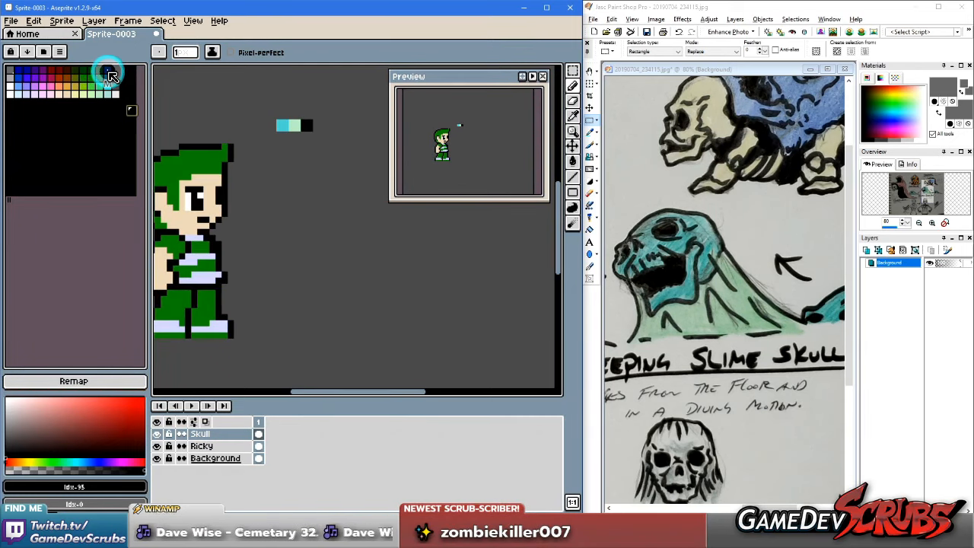
{"action": "left_click", "coordinate": [118, 89]}
{"action": "left_click", "coordinate": [95, 90]}
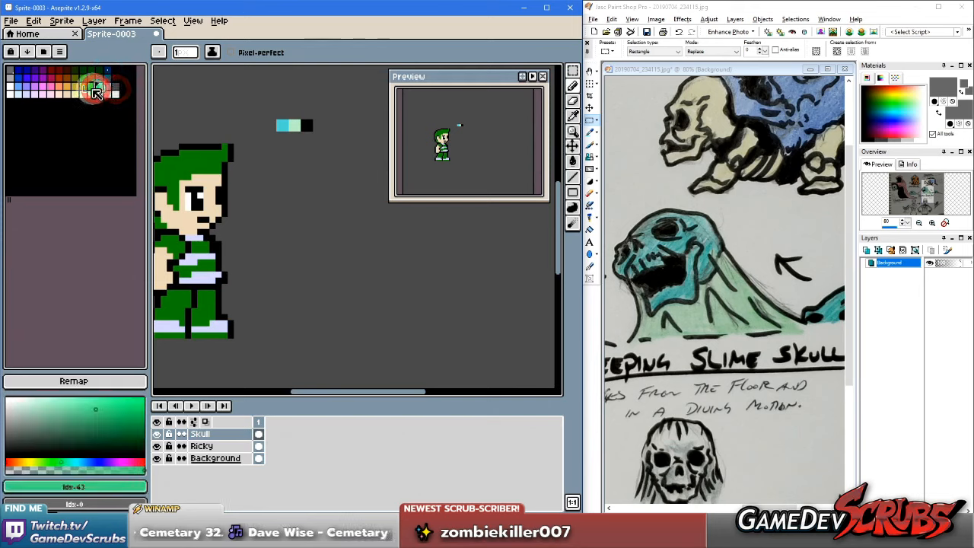
{"action": "left_click", "coordinate": [77, 86]}
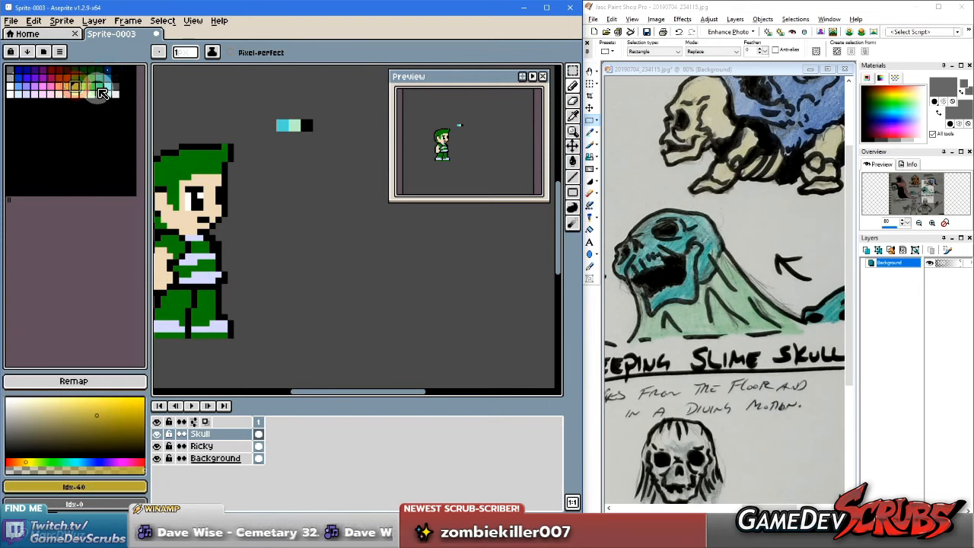
{"action": "left_click", "coordinate": [99, 90]}
{"action": "left_click", "coordinate": [105, 113]}
{"action": "left_click", "coordinate": [129, 143]}
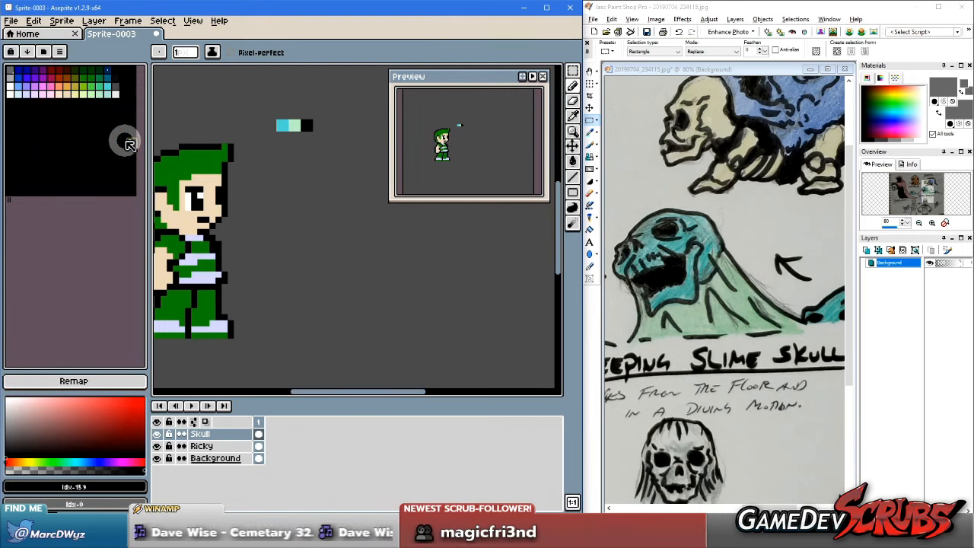
Step: Try moving navy Idx-12 into the black Idx-13 palette slot, and undo the move
{"action": "left_click", "coordinate": [107, 71]}
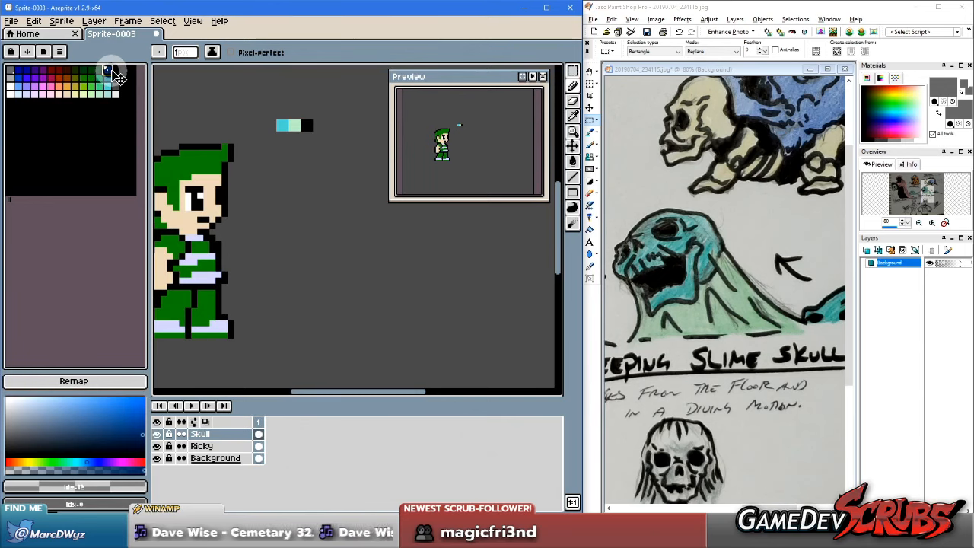
{"action": "left_click_drag", "start_coordinate": [121, 76], "coordinate": [119, 69]}
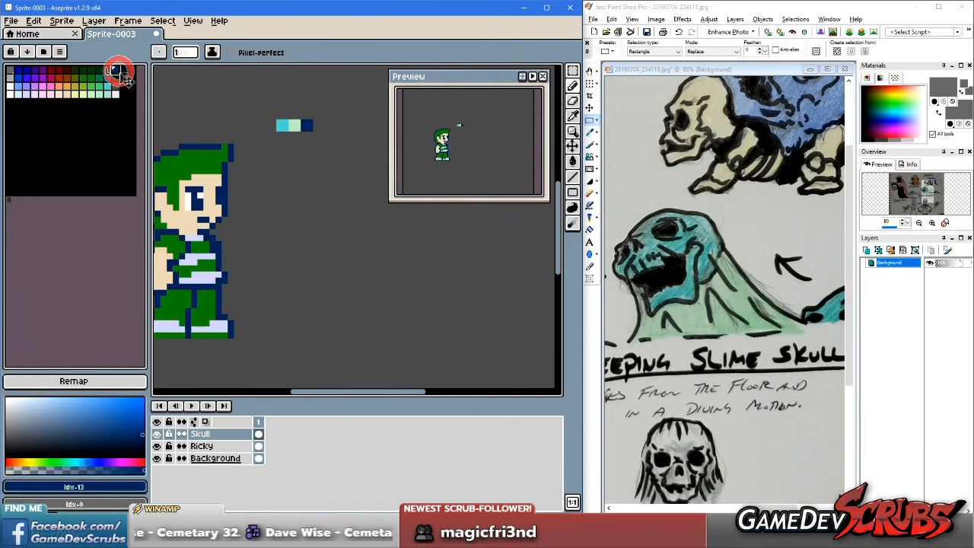
{"action": "left_click", "coordinate": [127, 124]}
{"action": "key", "text": "ctrl+z"}
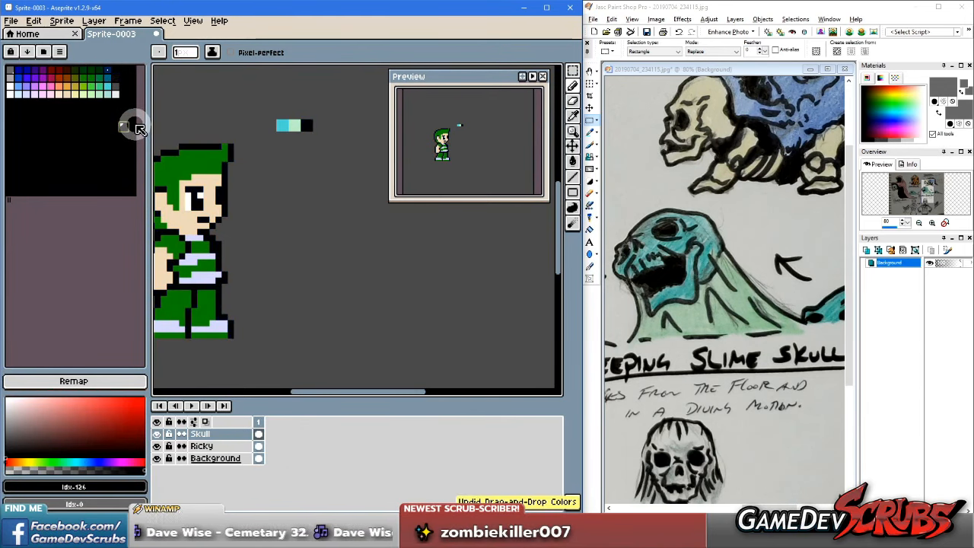
Step: Try the navy entry in slot Idx-13 again with a spare black entry as the transparent colour, and undo these palette changes
{"action": "left_click", "coordinate": [108, 72]}
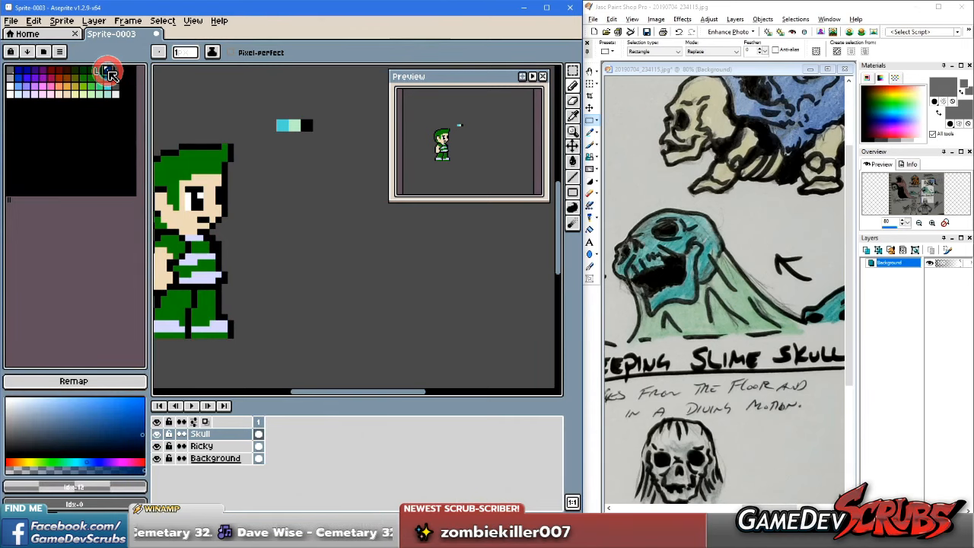
{"action": "mouse_move", "coordinate": [115, 82]}
{"action": "left_mouse_down"}
{"action": "mouse_move", "coordinate": [114, 70]}
{"action": "mouse_move", "coordinate": [116, 79]}
{"action": "left_mouse_up"}
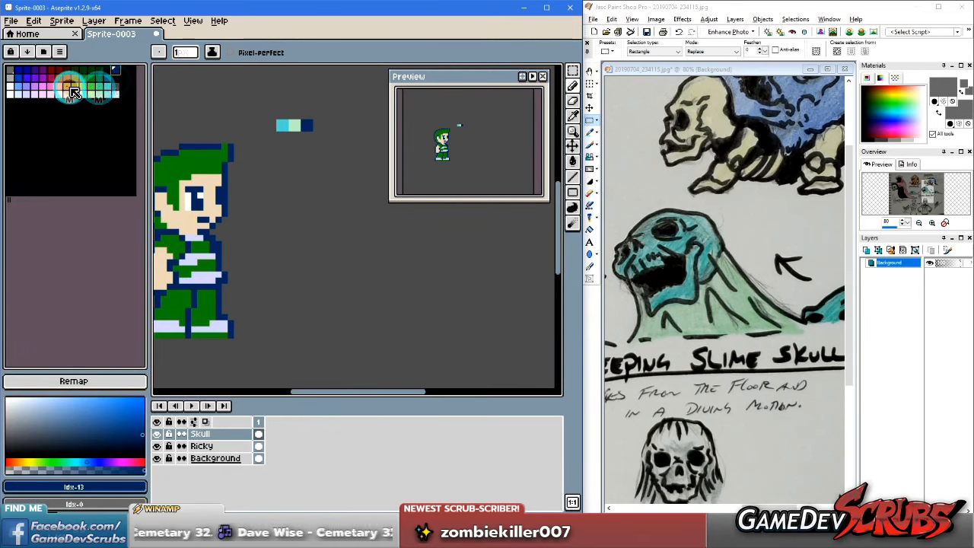
{"action": "left_click", "coordinate": [115, 158]}
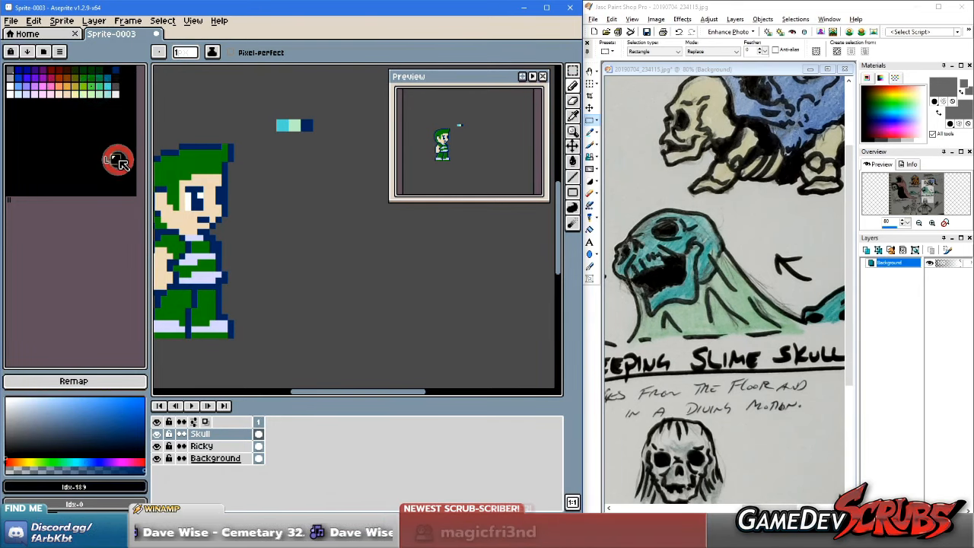
{"action": "left_click", "coordinate": [118, 159]}
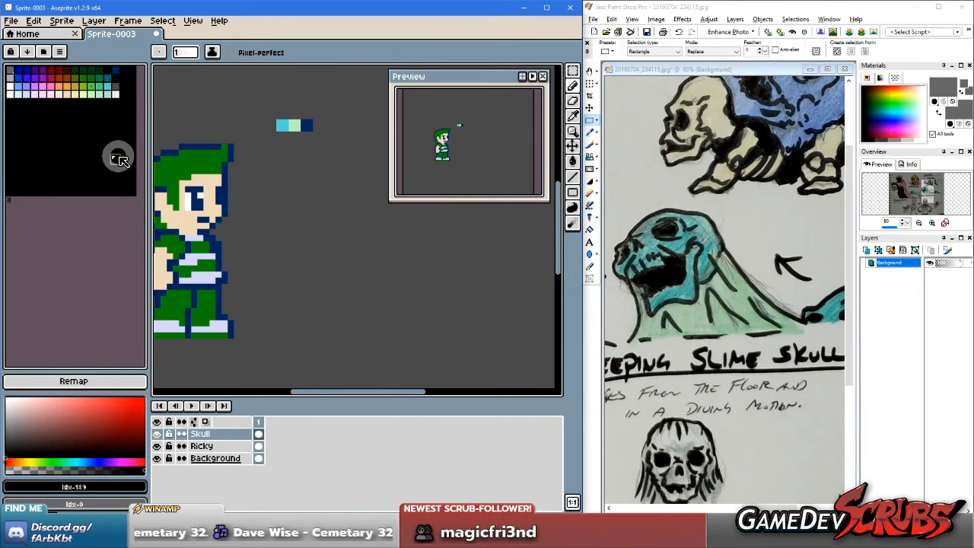
{"action": "left_click", "coordinate": [117, 131]}
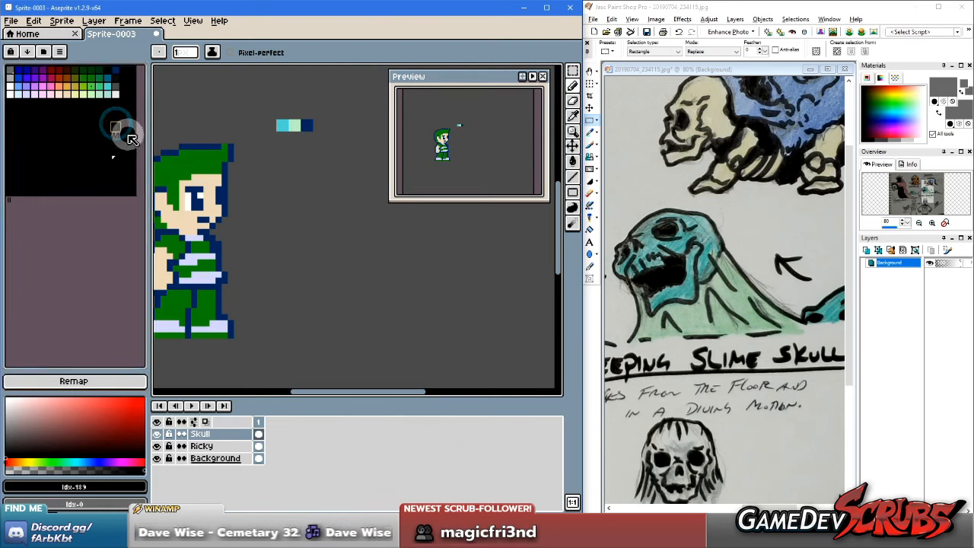
{"action": "key", "text": "ctrl+z"}
{"action": "key", "text": "ctrl+z"}
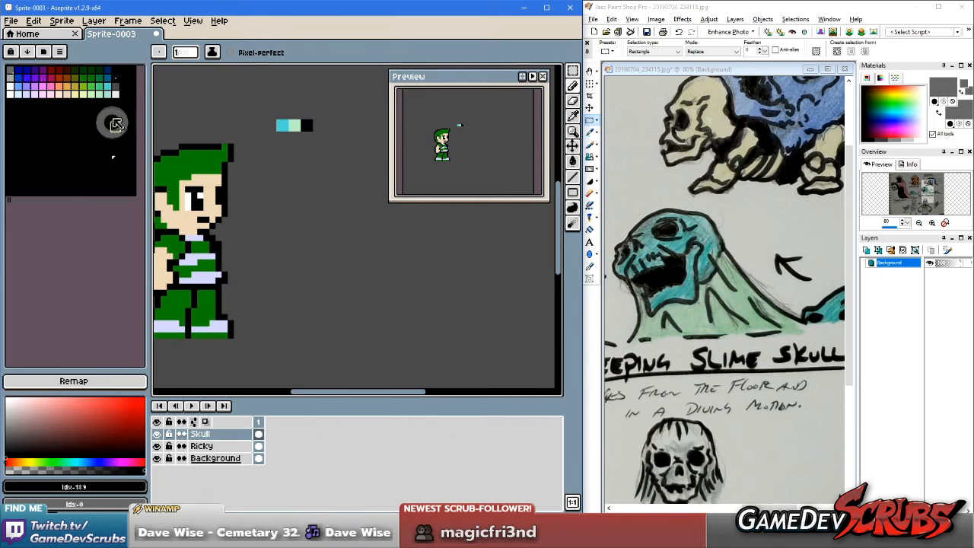
{"action": "key", "text": "ctrl+z"}
Step: Restore Idx-45 as the transparent colour and select black Idx-13 as the foreground colour
{"action": "left_click", "coordinate": [118, 91]}
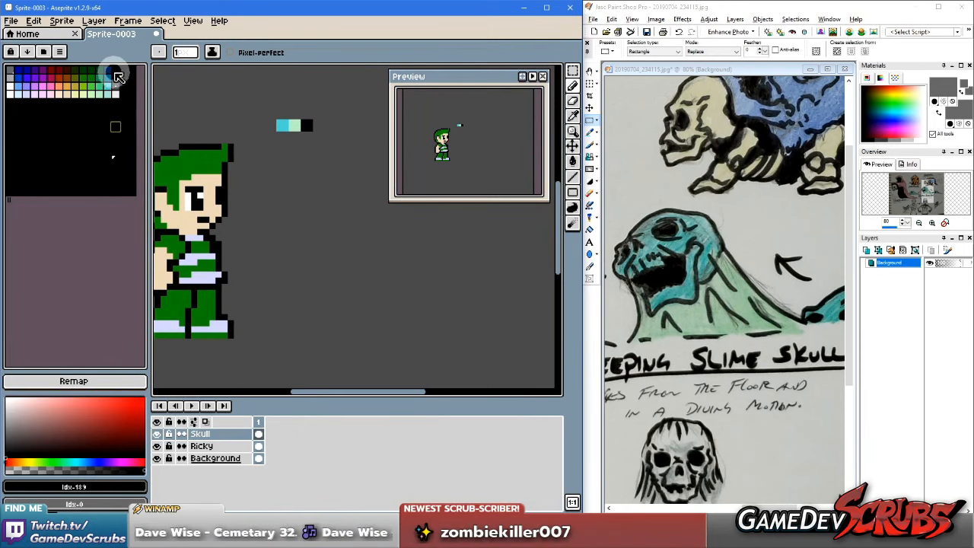
{"action": "left_click", "coordinate": [116, 74]}
{"action": "left_click", "coordinate": [114, 79]}
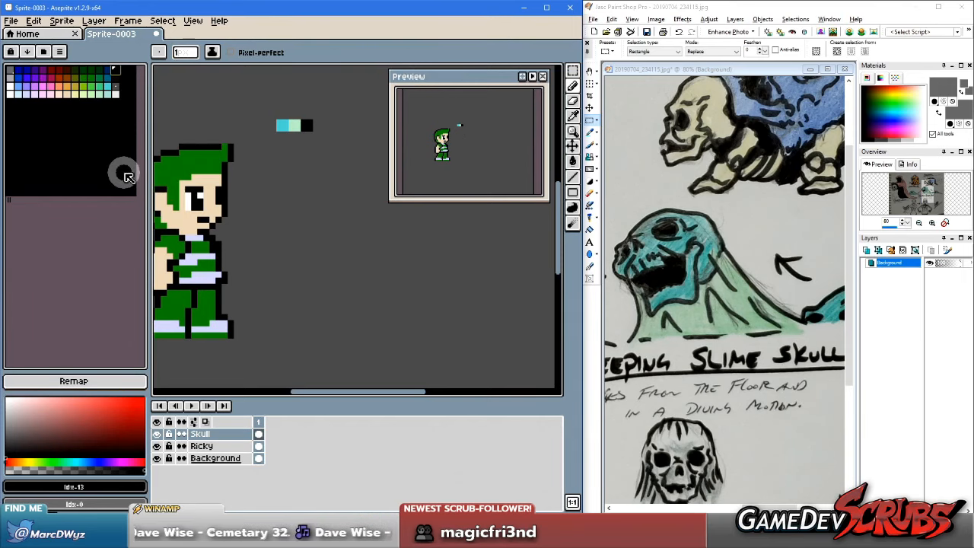
Step: Try black Idx-13 as the transparent colour, compare Ricky with and without his outline, and undo the change
{"action": "middle_click", "coordinate": [115, 71]}
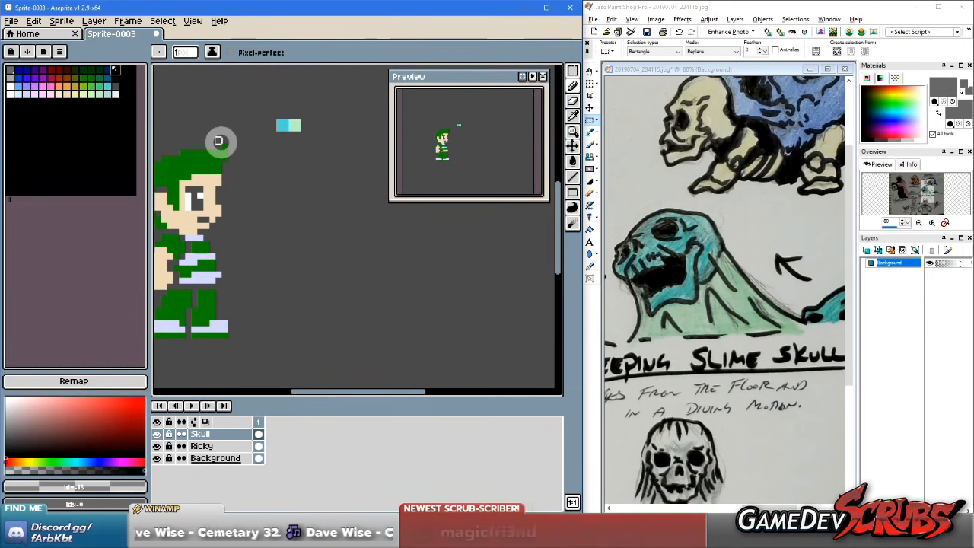
{"action": "left_click_drag", "start_coordinate": [228, 191], "coordinate": [282, 190]}
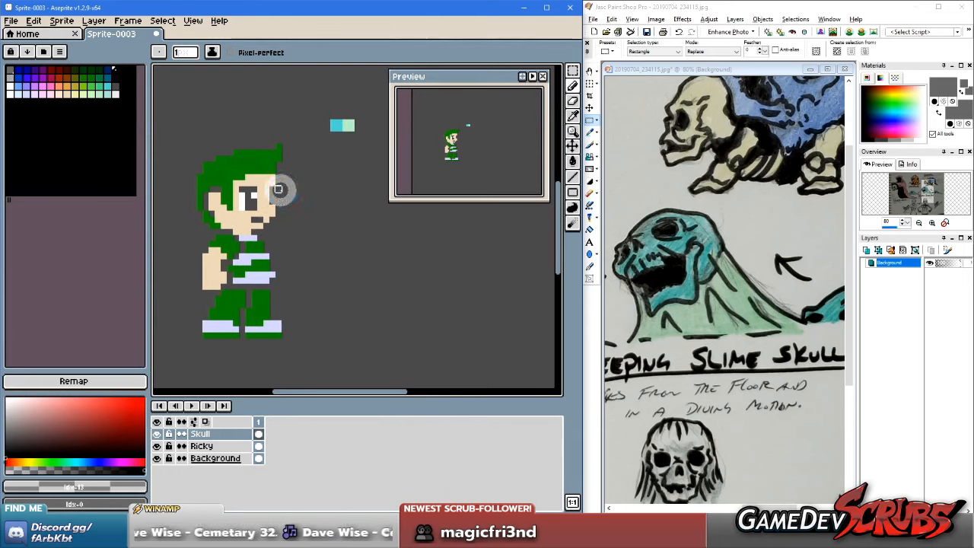
{"action": "key", "text": "ctrl+z"}
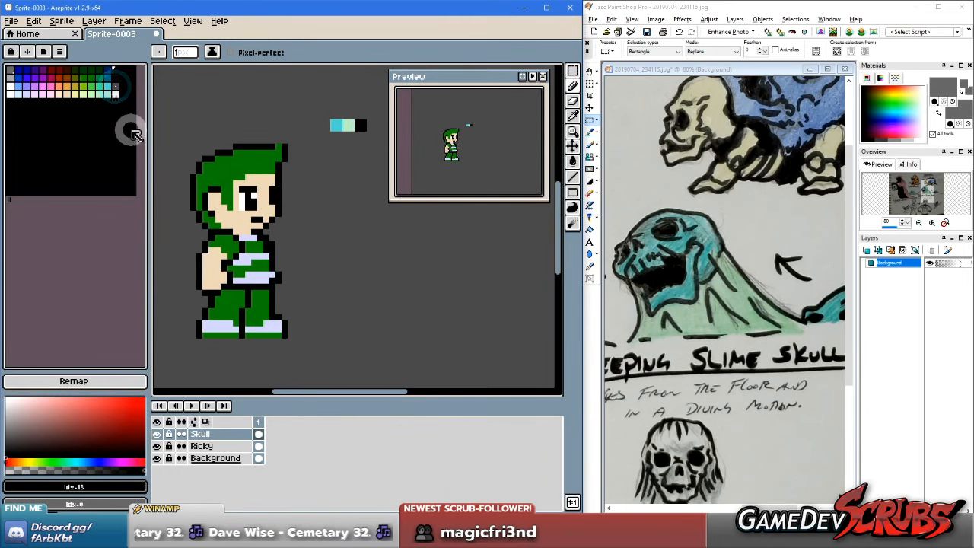
{"action": "key", "text": "ctrl+y"}
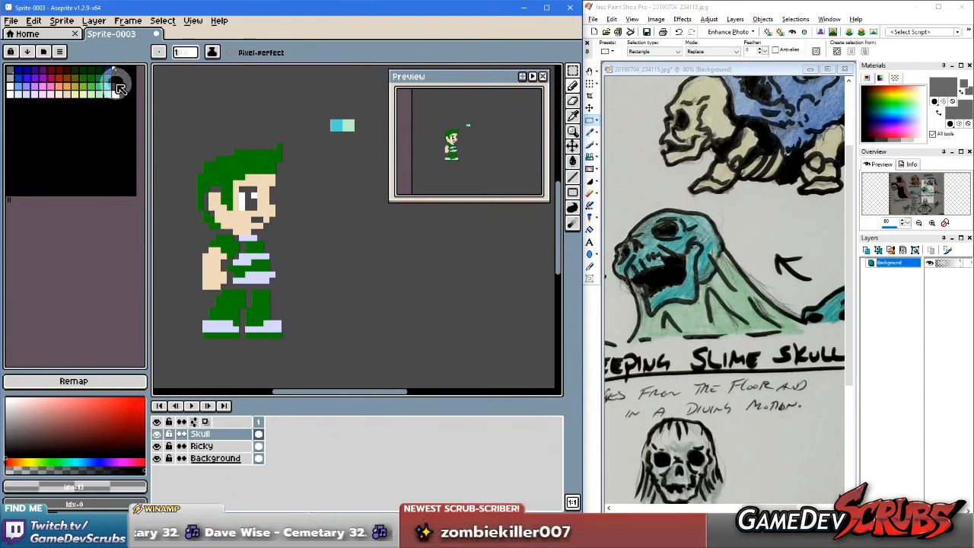
{"action": "key", "text": "ctrl+z"}
Step: Reduce the palette to its four rows of colours, dropping the unused black entries below, and slightly narrow the colour bar
{"action": "mouse_move", "coordinate": [291, 208]}
{"action": "left_mouse_down"}
{"action": "mouse_move", "coordinate": [224, 205]}
{"action": "mouse_move", "coordinate": [297, 205]}
{"action": "mouse_move", "coordinate": [307, 226]}
{"action": "mouse_move", "coordinate": [295, 226]}
{"action": "left_mouse_up"}
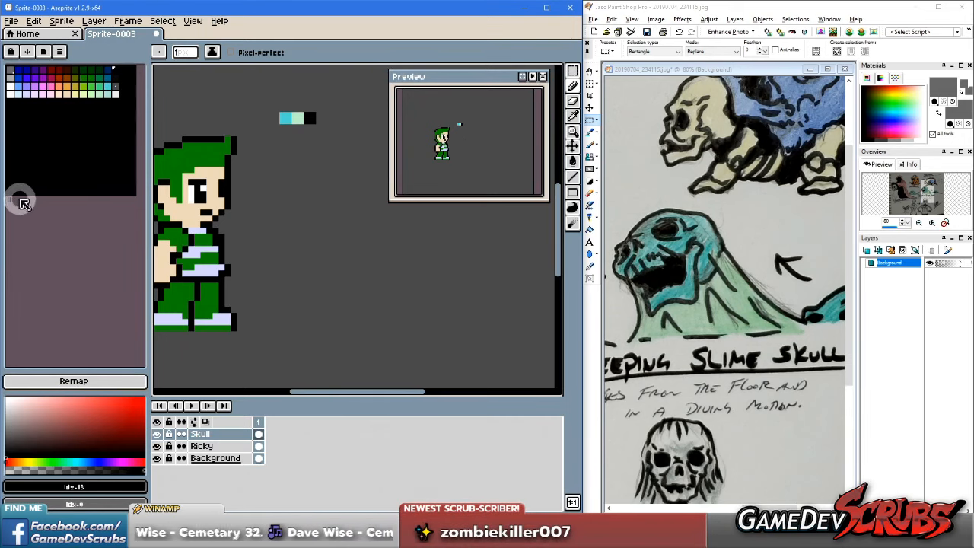
{"action": "left_click_drag", "start_coordinate": [8, 199], "coordinate": [11, 104]}
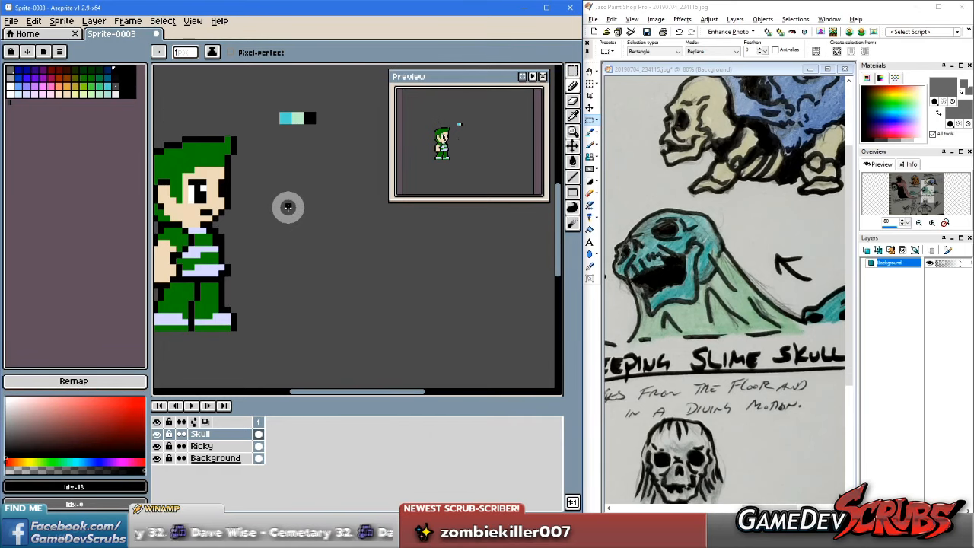
{"action": "left_click_drag", "start_coordinate": [149, 83], "coordinate": [142, 85]}
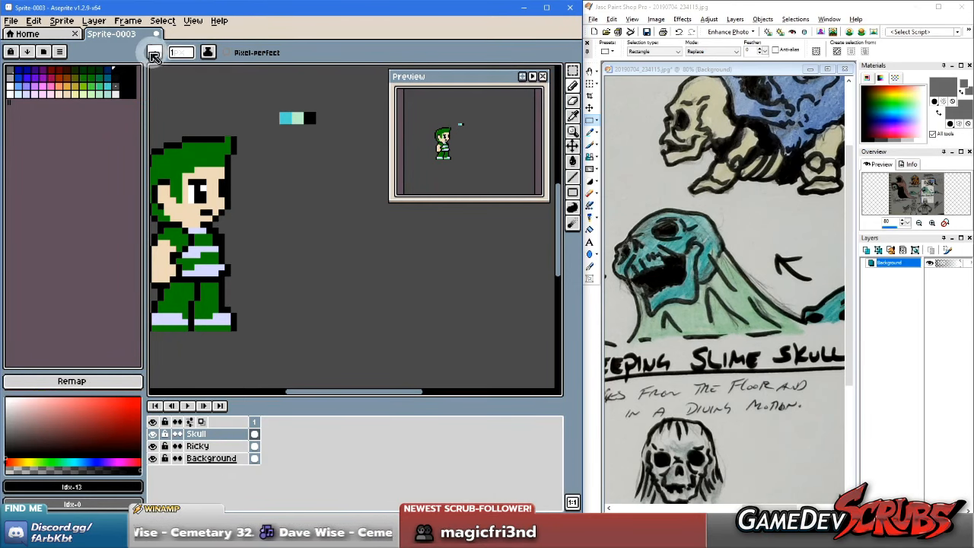
Step: Save the trimmed palette over Working Palette.aseprite in the Raw Resources folder
{"action": "left_click", "coordinate": [60, 51]}
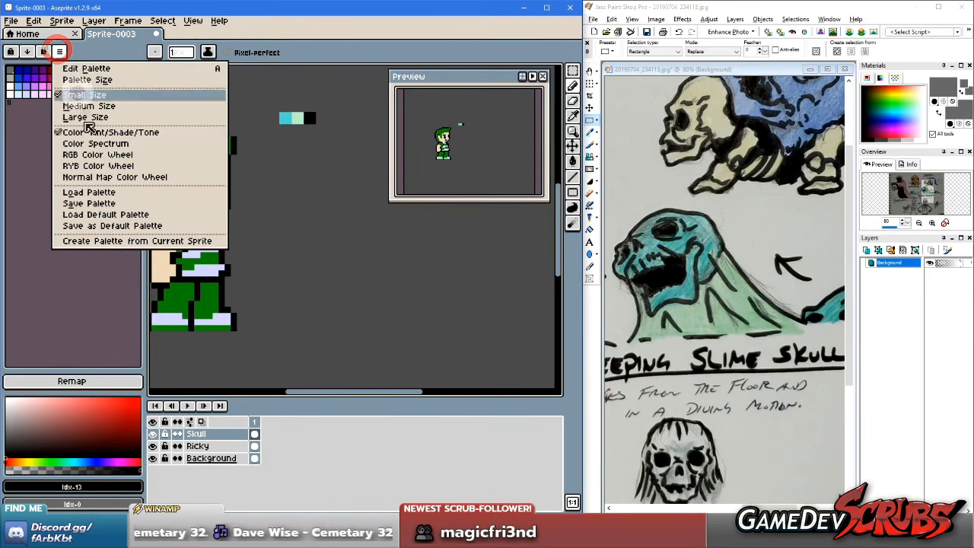
{"action": "left_click", "coordinate": [107, 205]}
{"action": "scroll", "coordinate": [289, 230], "scroll_direction": "down", "scroll_amount": 5}
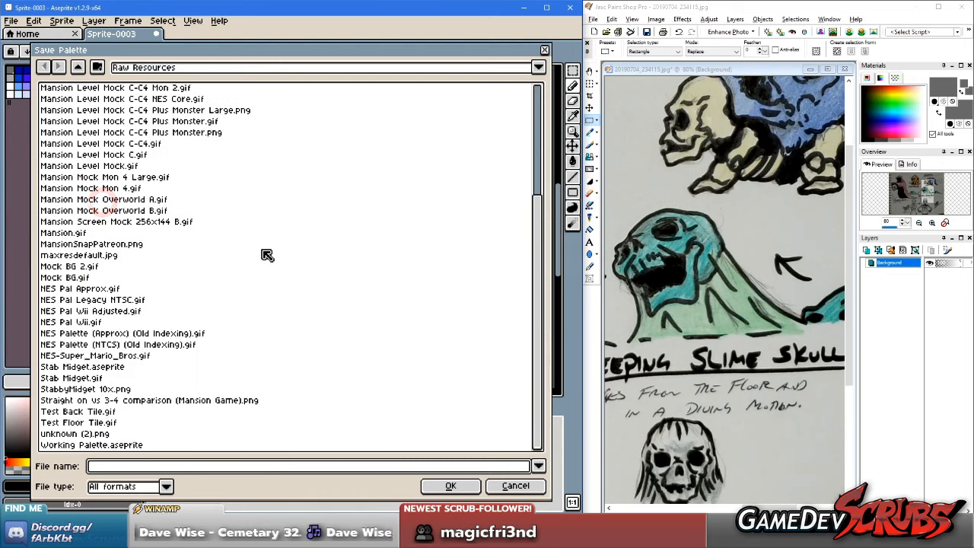
{"action": "double_click", "coordinate": [122, 445]}
{"action": "left_click", "coordinate": [242, 294]}
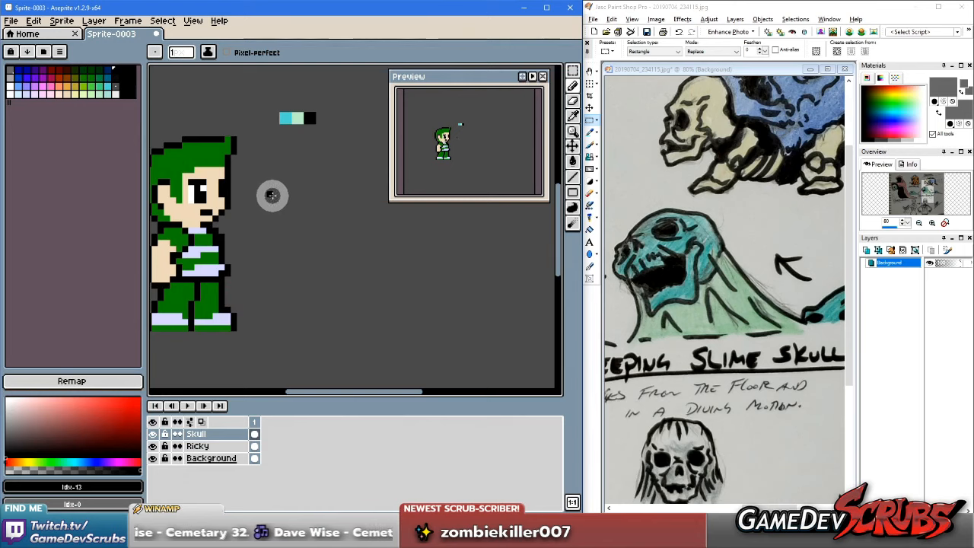
Step: Sample the cyan swatch and sketch the skull's slanted lower jaw line and rounded back of the head on the Skull layer
{"action": "mouse_move", "coordinate": [279, 218]}
{"action": "left_mouse_down"}
{"action": "mouse_move", "coordinate": [307, 217]}
{"action": "mouse_move", "coordinate": [272, 216]}
{"action": "left_mouse_up"}
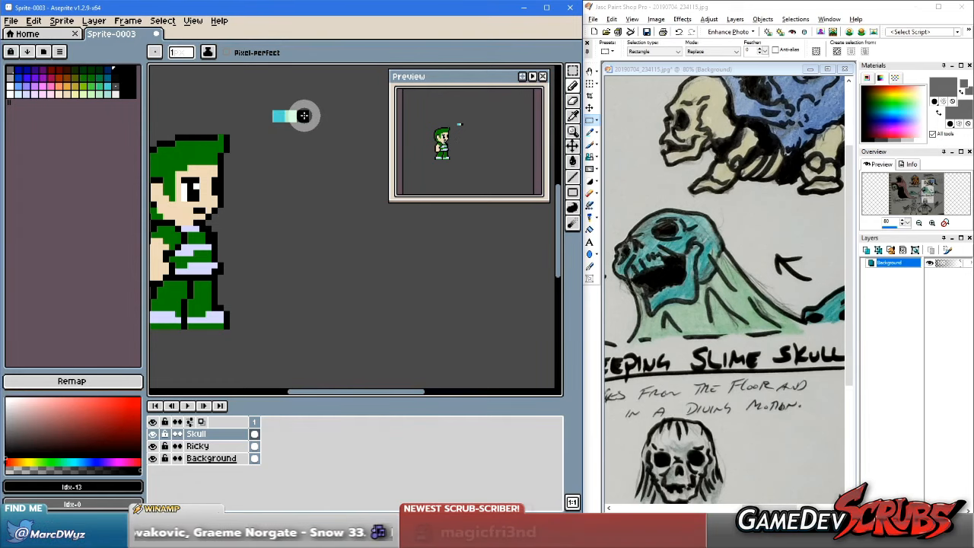
{"action": "left_click", "coordinate": [304, 116], "text": "alt"}
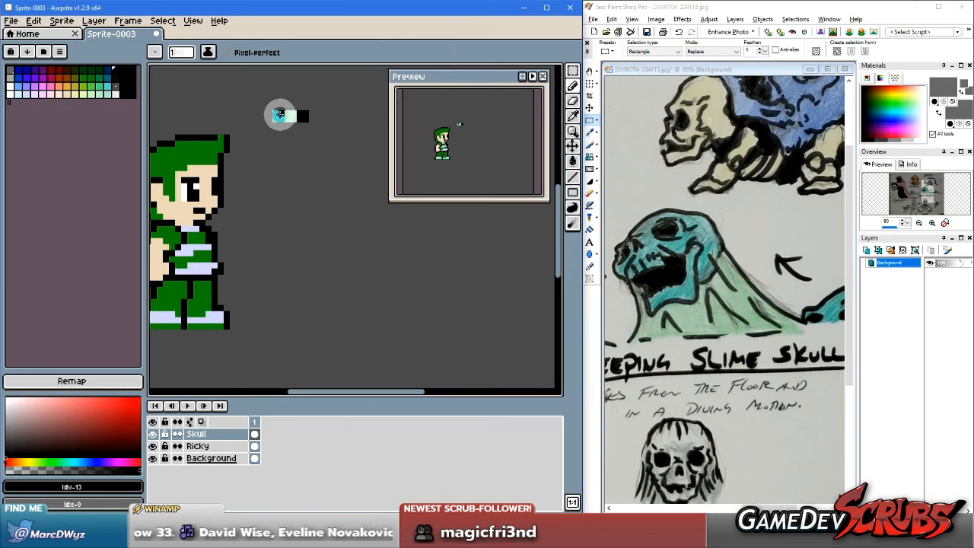
{"action": "left_click", "coordinate": [280, 114], "text": "alt"}
{"action": "left_click_drag", "start_coordinate": [308, 275], "coordinate": [371, 270]}
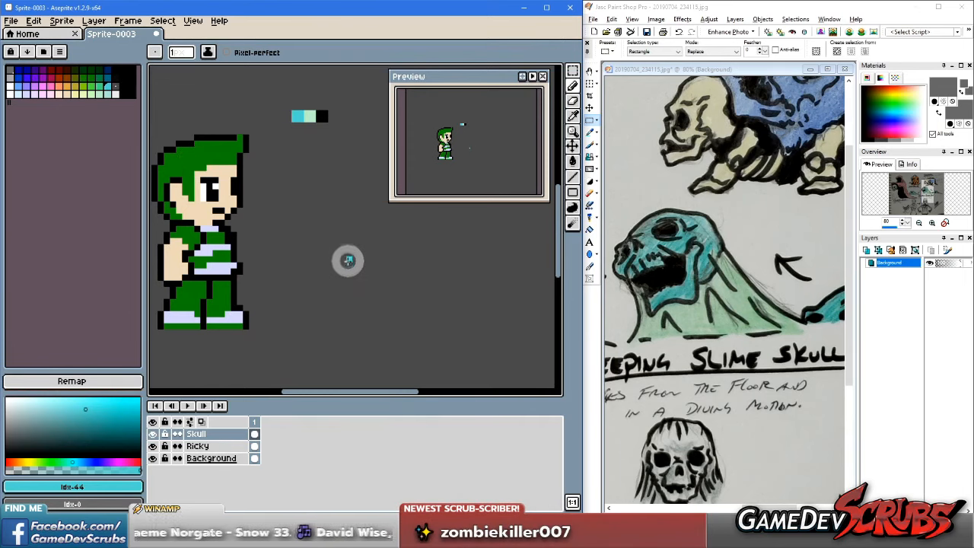
{"action": "left_click_drag", "start_coordinate": [337, 267], "coordinate": [354, 280]}
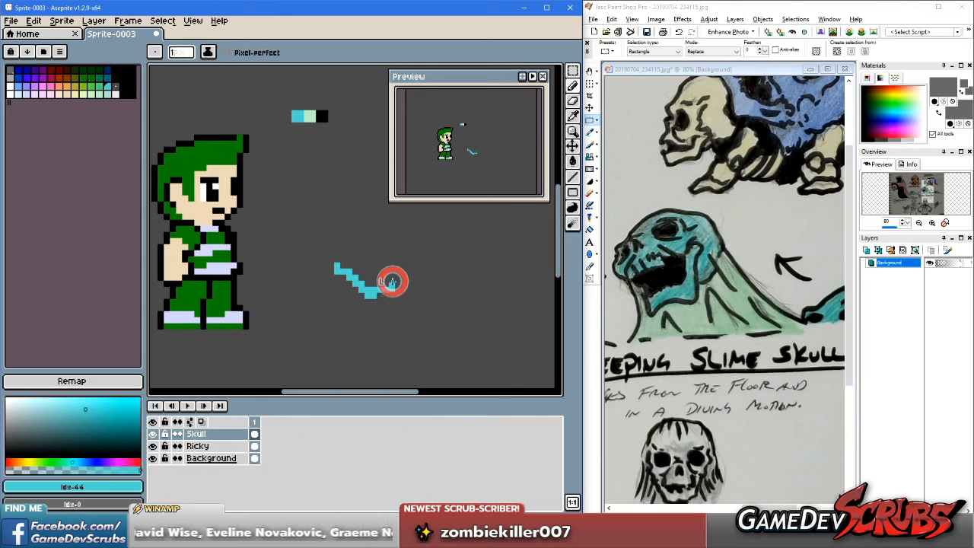
{"action": "mouse_move", "coordinate": [392, 265]}
{"action": "left_mouse_down"}
{"action": "mouse_move", "coordinate": [415, 263]}
{"action": "mouse_move", "coordinate": [424, 249]}
{"action": "mouse_move", "coordinate": [374, 214]}
{"action": "mouse_move", "coordinate": [415, 232]}
{"action": "left_mouse_up"}
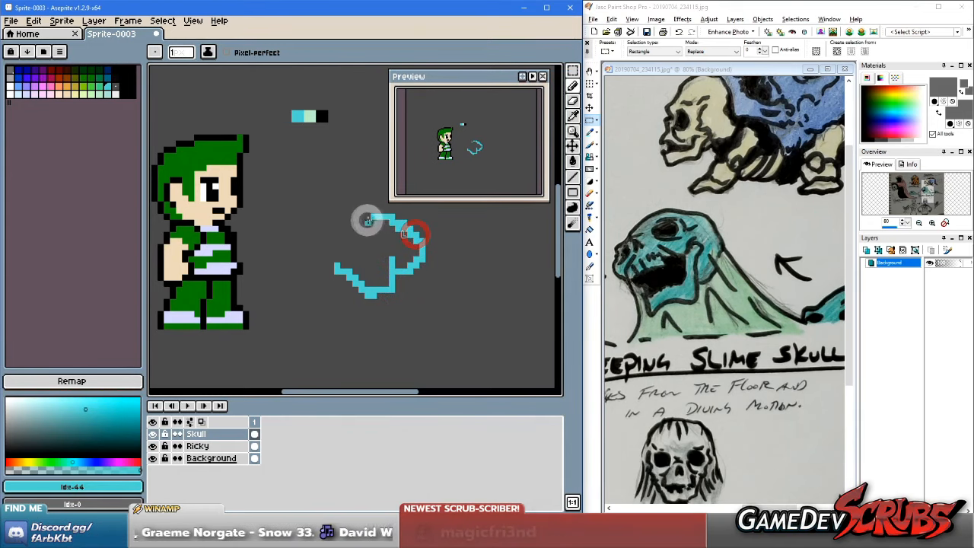
Step: Close the cyan skull outline over the crown and down the face, and add a solid cyan chin below the jaw
{"action": "left_click", "coordinate": [359, 216]}
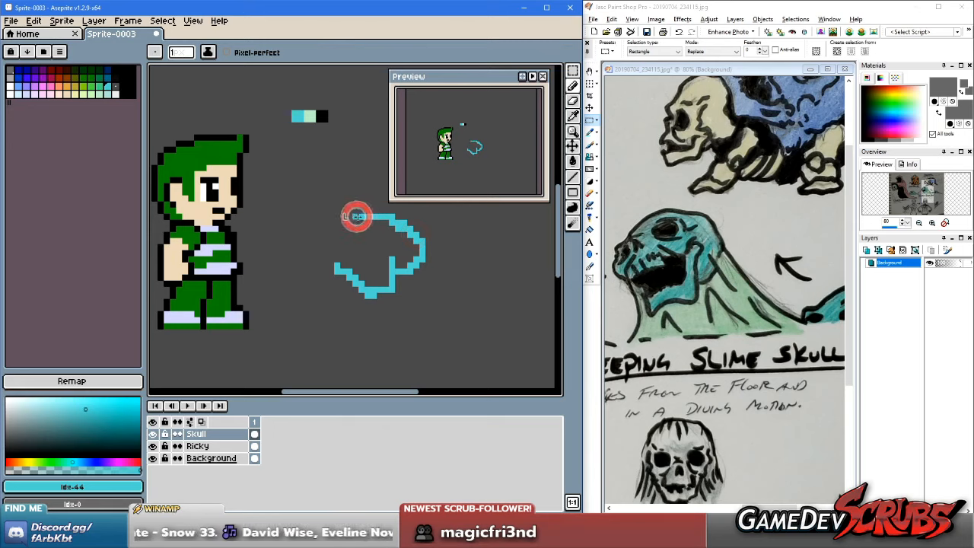
{"action": "left_click_drag", "start_coordinate": [346, 220], "coordinate": [327, 264]}
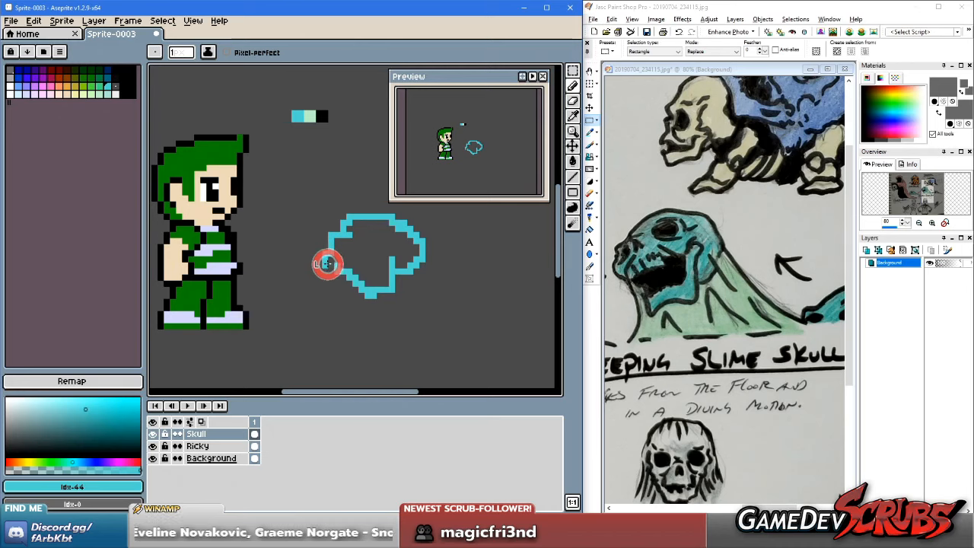
{"action": "left_click", "coordinate": [337, 270]}
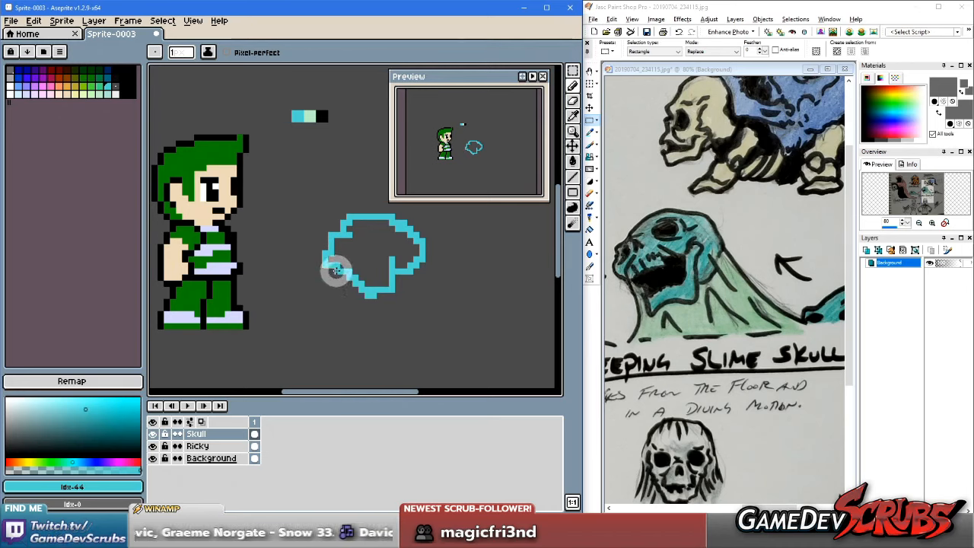
{"action": "left_click_drag", "start_coordinate": [340, 271], "coordinate": [370, 296]}
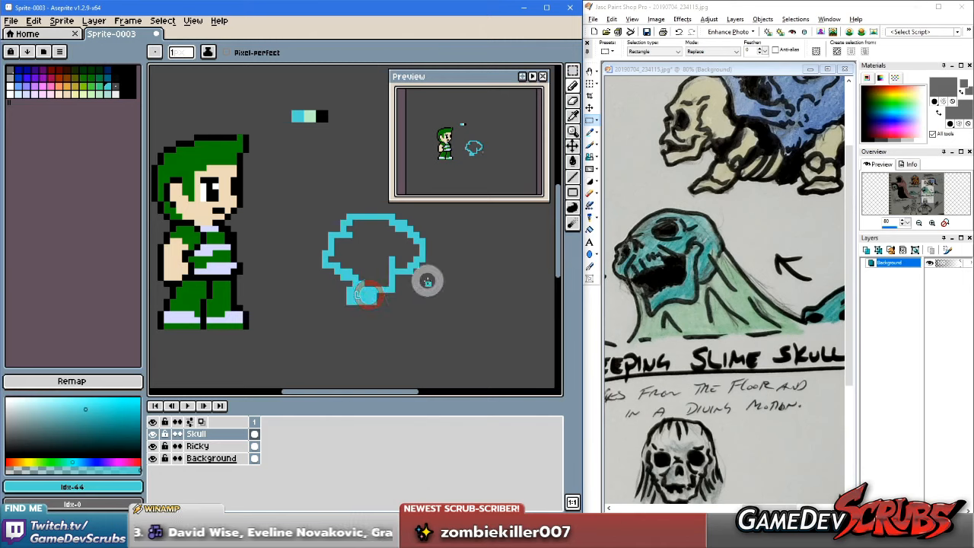
Step: Sample the black swatch and paint the skull's open mouth above the chin and the nose cavity at the front of the face
{"action": "middle_click", "coordinate": [417, 283]}
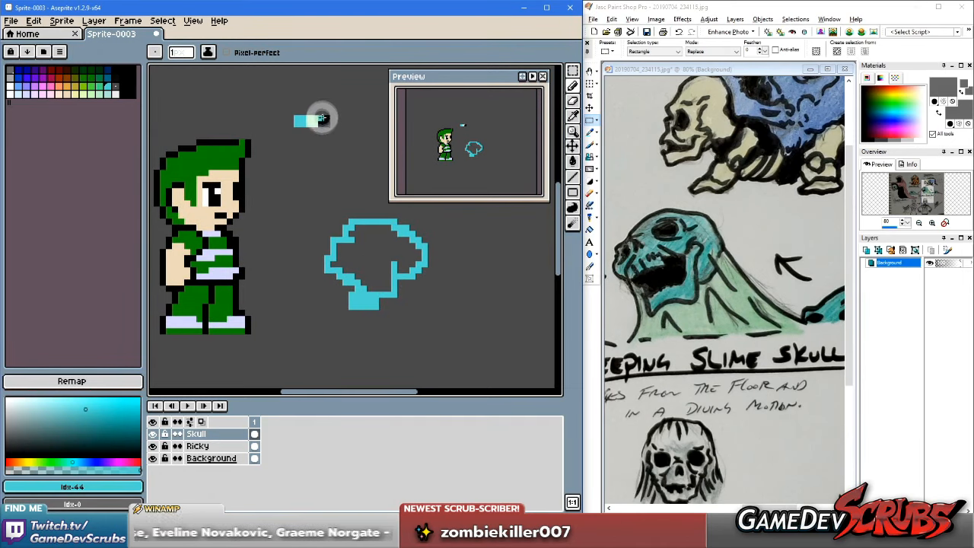
{"action": "left_click", "coordinate": [325, 117], "text": "alt"}
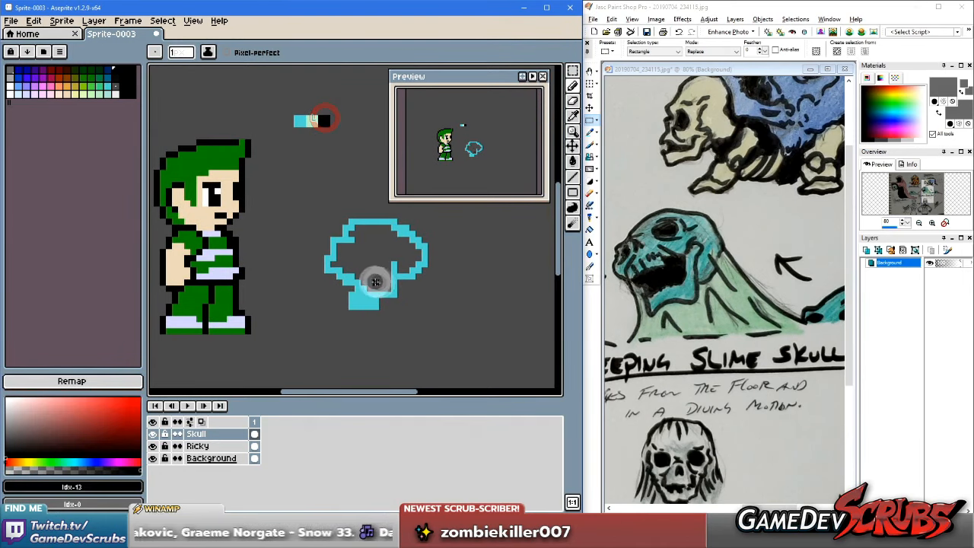
{"action": "mouse_move", "coordinate": [348, 274]}
{"action": "left_mouse_down"}
{"action": "mouse_move", "coordinate": [359, 263]}
{"action": "mouse_move", "coordinate": [373, 278]}
{"action": "mouse_move", "coordinate": [351, 281]}
{"action": "mouse_move", "coordinate": [382, 279]}
{"action": "left_mouse_up"}
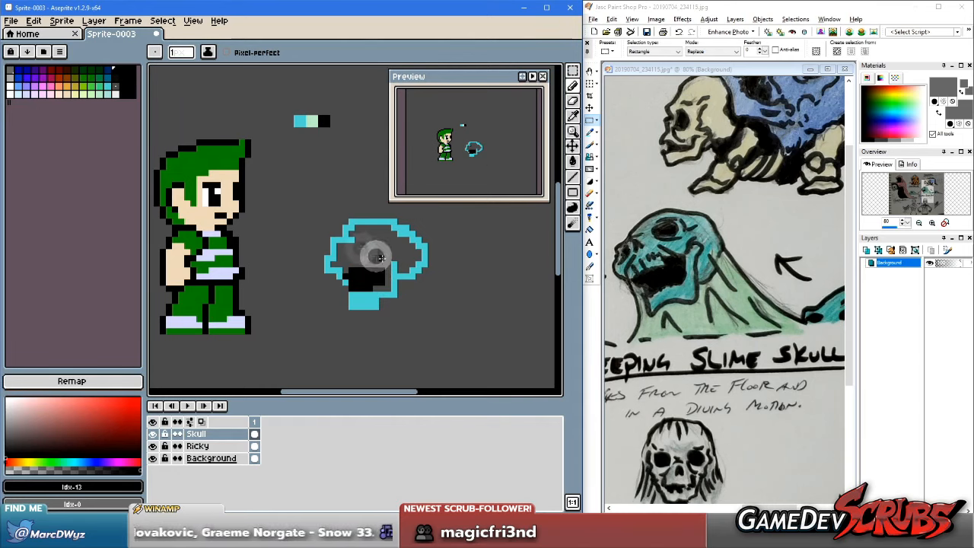
{"action": "left_click_drag", "start_coordinate": [338, 246], "coordinate": [335, 255]}
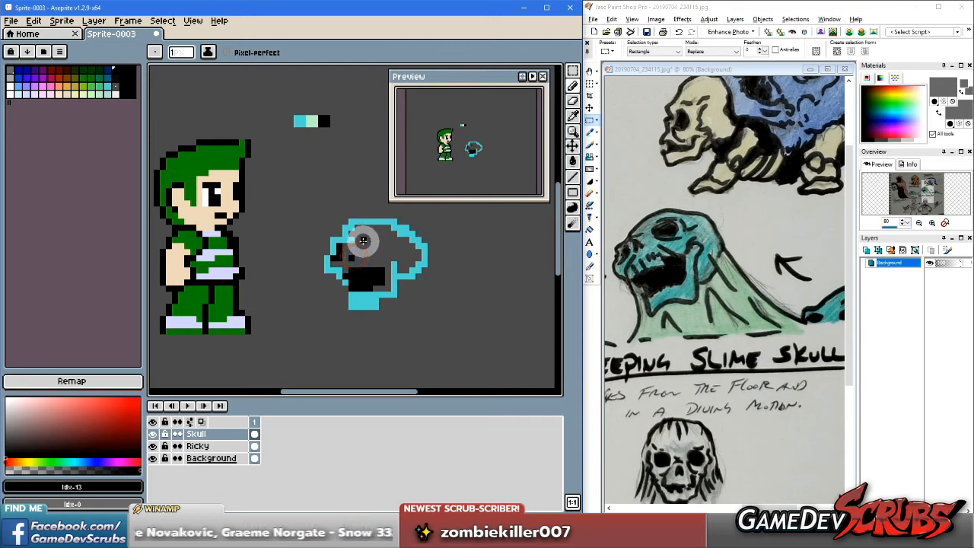
Step: Paint a black eye socket below the forehead, undo the stray stroke, and widen the socket toward the front of the face
{"action": "left_click_drag", "start_coordinate": [363, 242], "coordinate": [370, 247]}
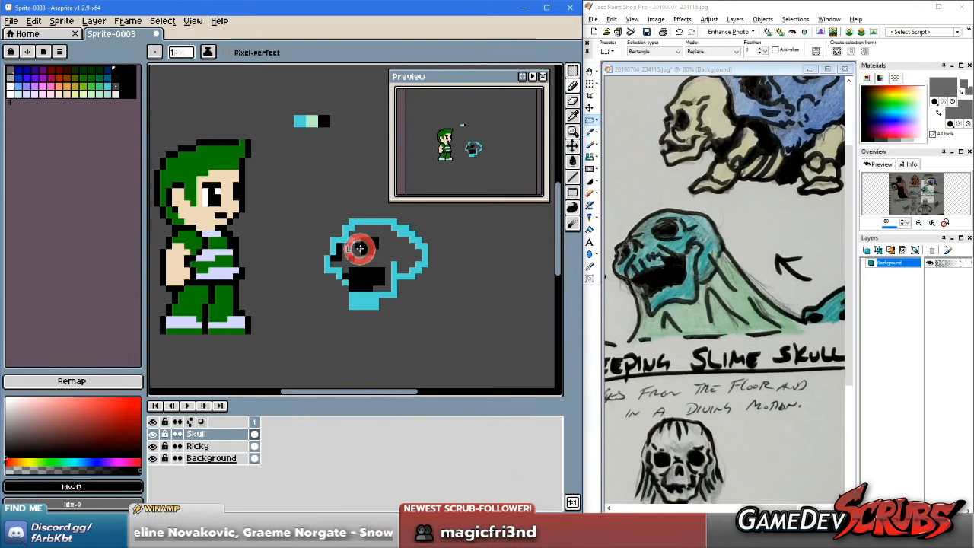
{"action": "key", "text": "v"}
{"action": "key", "text": "ctrl+z"}
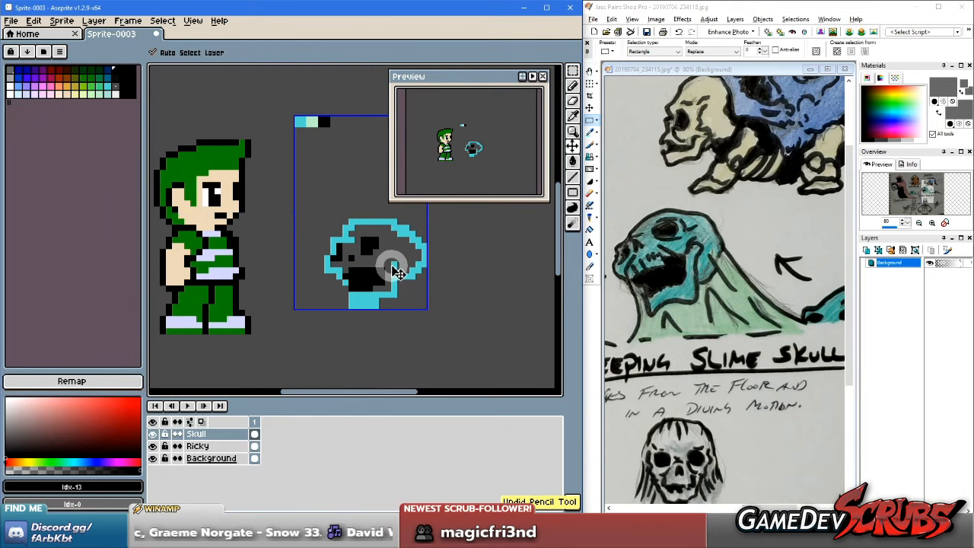
{"action": "key", "text": "b"}
{"action": "left_click", "coordinate": [367, 244]}
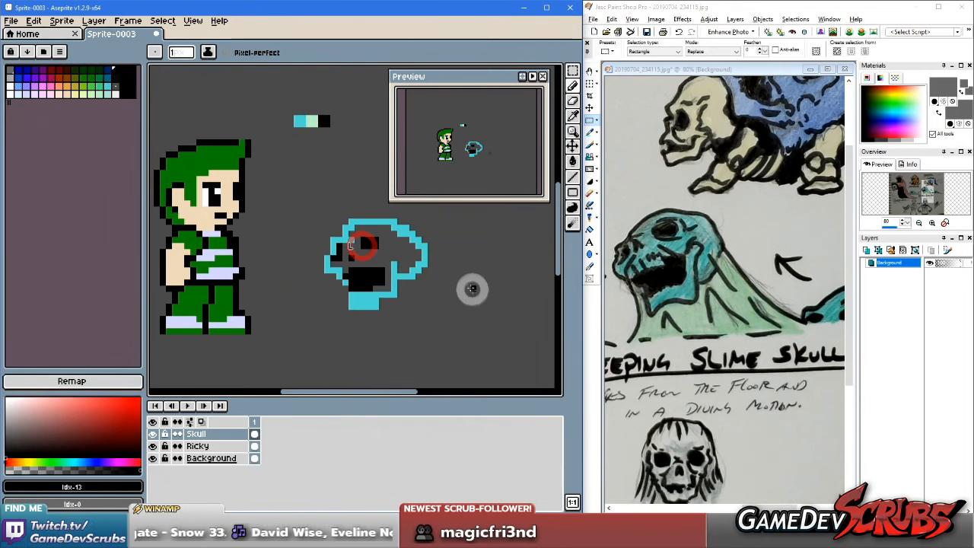
{"action": "left_click", "coordinate": [359, 243]}
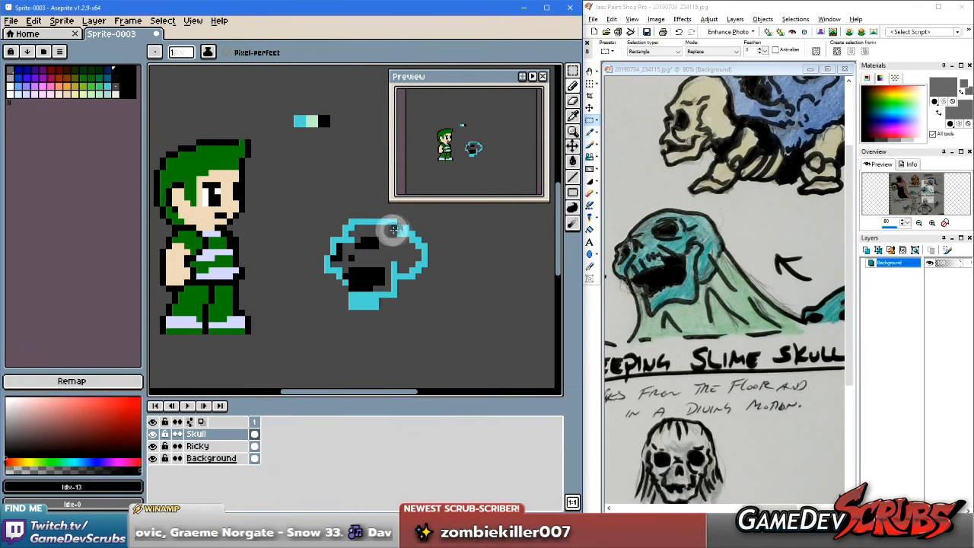
Step: Try a black brow line above the eye socket and undo it
{"action": "left_click_drag", "start_coordinate": [355, 232], "coordinate": [379, 227]}
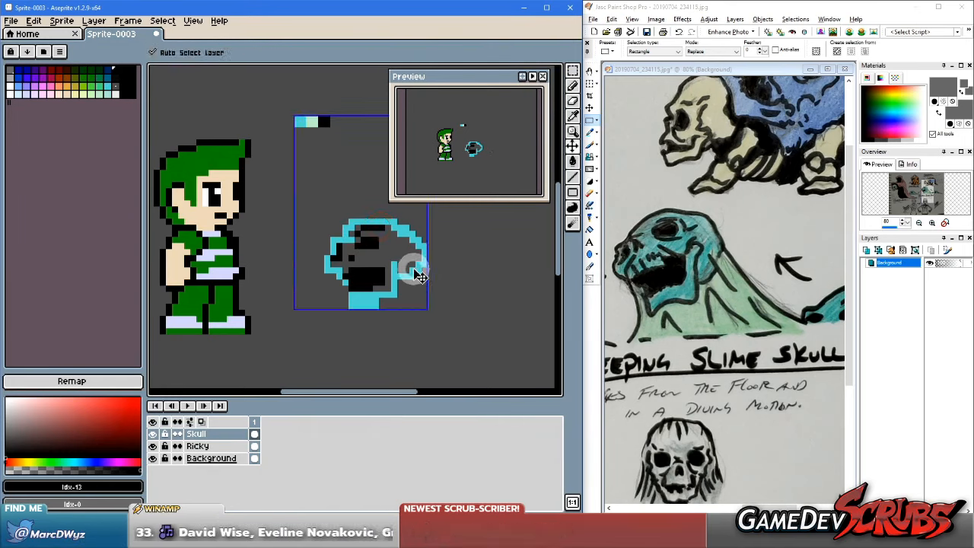
{"action": "key", "text": "ctrl+z"}
{"action": "mouse_move", "coordinate": [381, 269]}
{"action": "left_mouse_down"}
{"action": "mouse_move", "coordinate": [368, 263]}
{"action": "mouse_move", "coordinate": [430, 252]}
{"action": "left_mouse_up"}
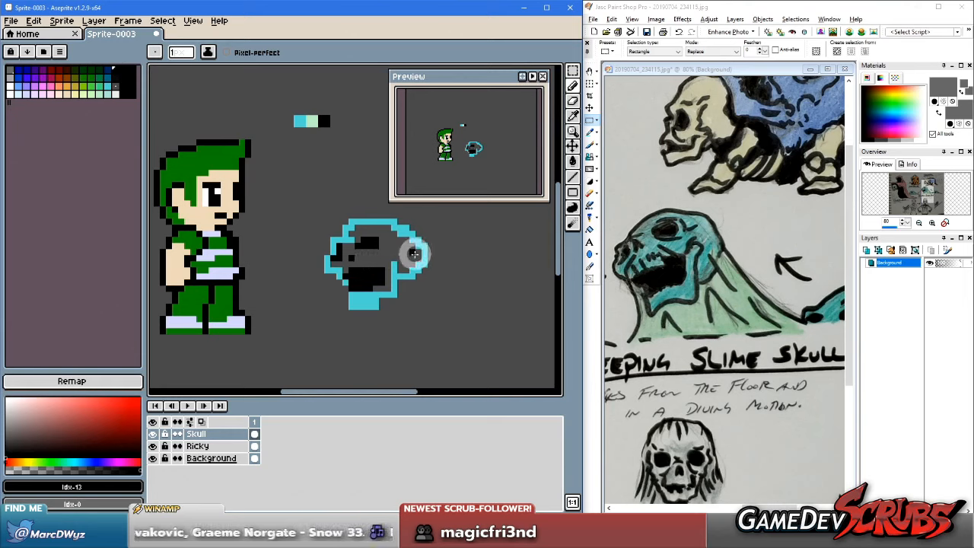
{"action": "left_click_drag", "start_coordinate": [417, 253], "coordinate": [375, 294]}
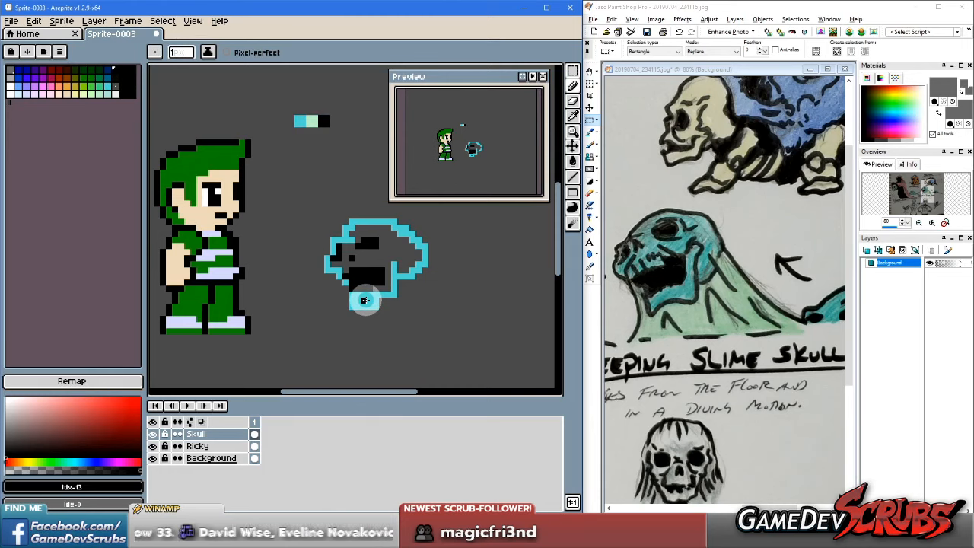
Step: Sample cyan from the chin and fill in the lower jaw along the bottom edge and rear corner of the mouth
{"action": "key", "text": "alt"}
{"action": "left_click", "coordinate": [366, 298], "text": "alt"}
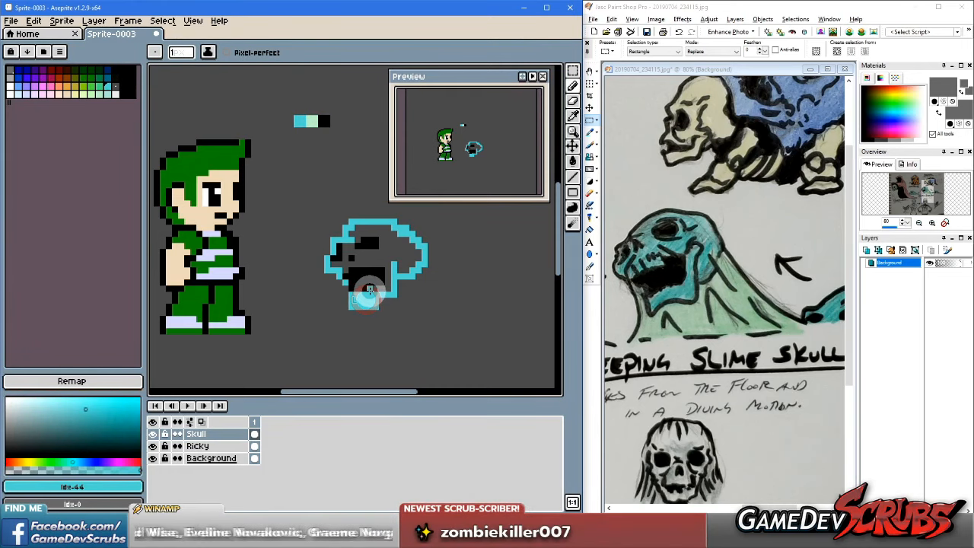
{"action": "left_click_drag", "start_coordinate": [369, 290], "coordinate": [394, 291]}
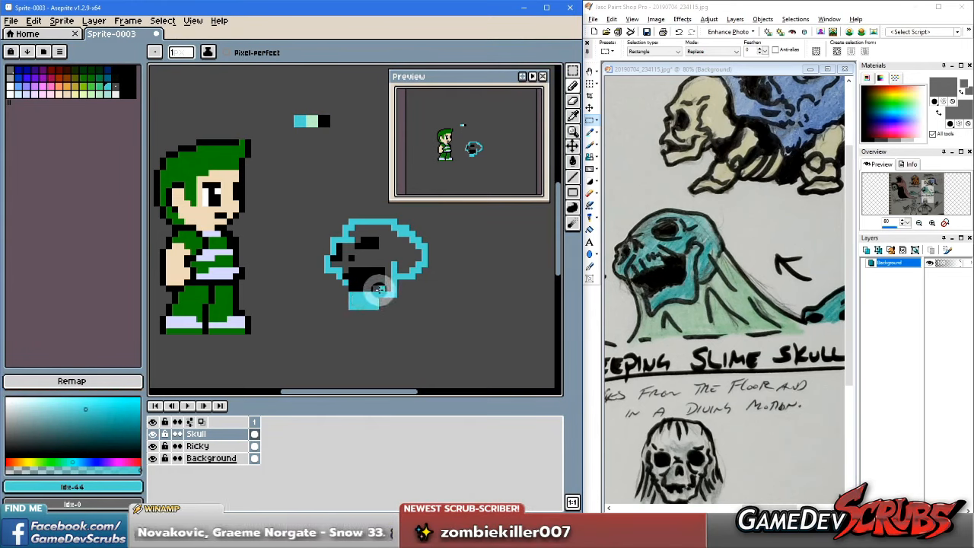
{"action": "left_click", "coordinate": [376, 290]}
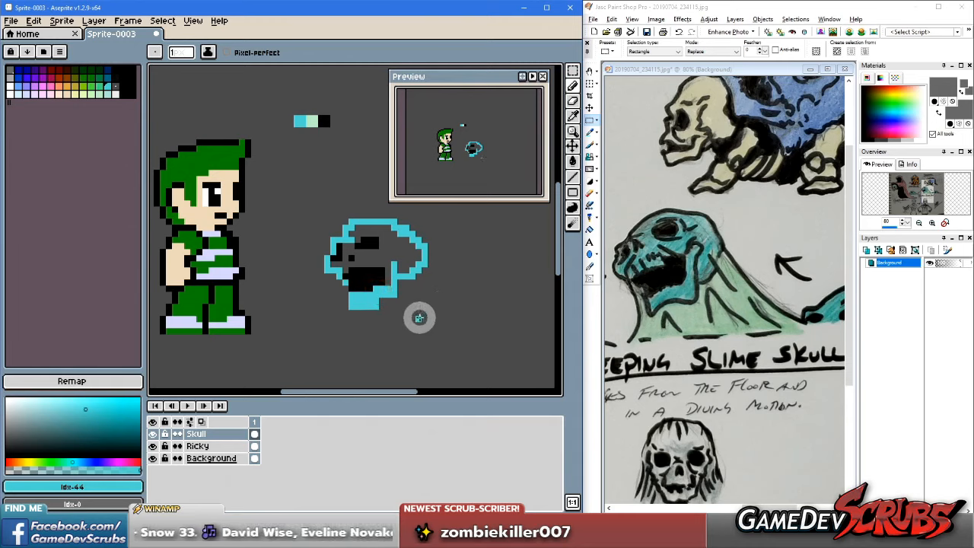
Step: Paint a cyan upper jaw across the top of the black mouth, making it thicker toward the front
{"action": "mouse_move", "coordinate": [345, 279]}
{"action": "left_mouse_down"}
{"action": "mouse_move", "coordinate": [348, 266]}
{"action": "mouse_move", "coordinate": [372, 268]}
{"action": "left_mouse_up"}
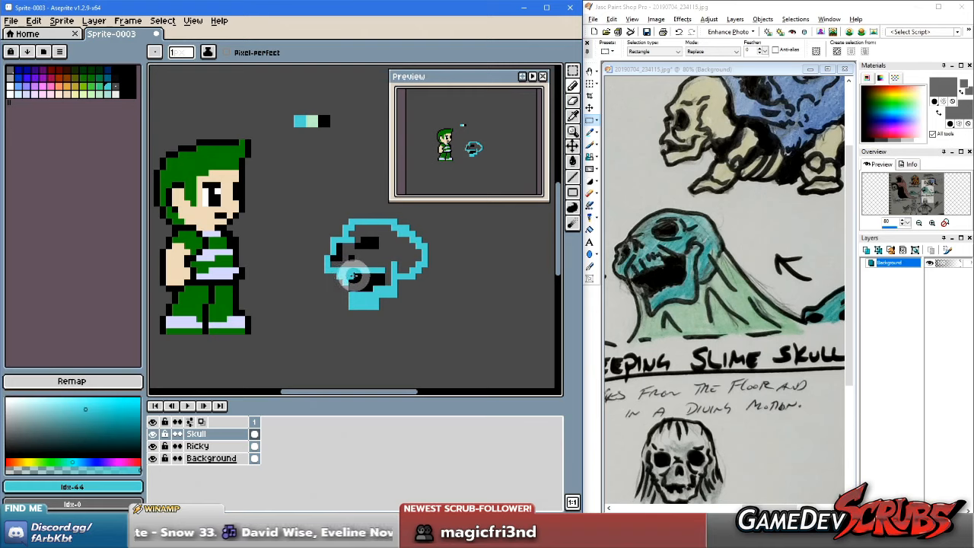
{"action": "left_click_drag", "start_coordinate": [352, 276], "coordinate": [378, 272]}
{"action": "left_click", "coordinate": [358, 274]}
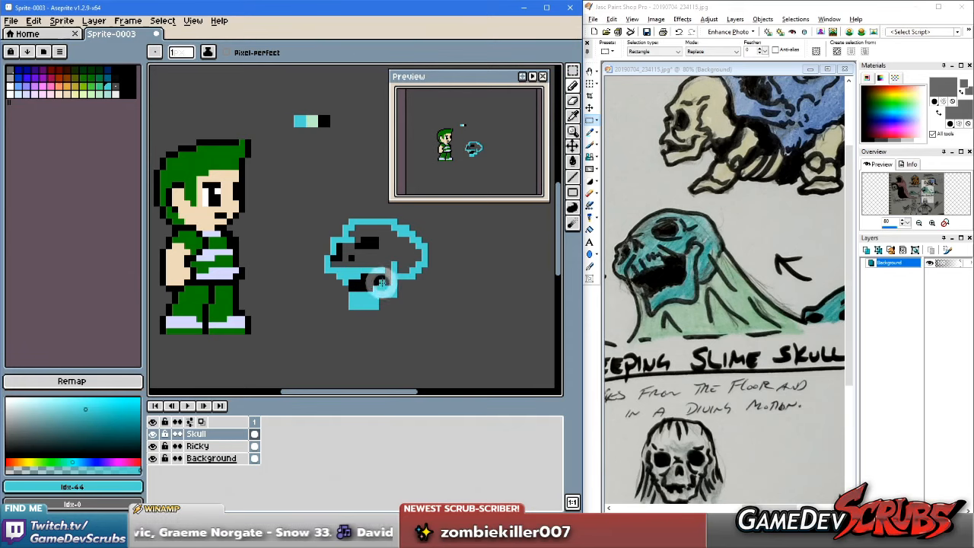
Step: Rework the mouth with black and cyan pixels into a slanted black opening beneath a continuous cyan upper jaw
{"action": "left_click", "coordinate": [372, 282]}
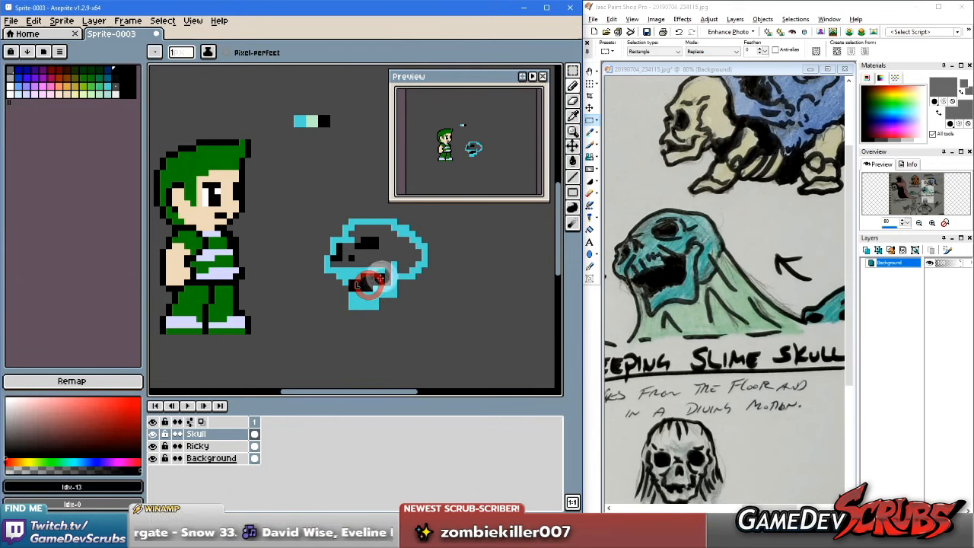
{"action": "mouse_move", "coordinate": [385, 270]}
{"action": "left_mouse_down"}
{"action": "mouse_move", "coordinate": [386, 278]}
{"action": "mouse_move", "coordinate": [370, 266]}
{"action": "left_mouse_up"}
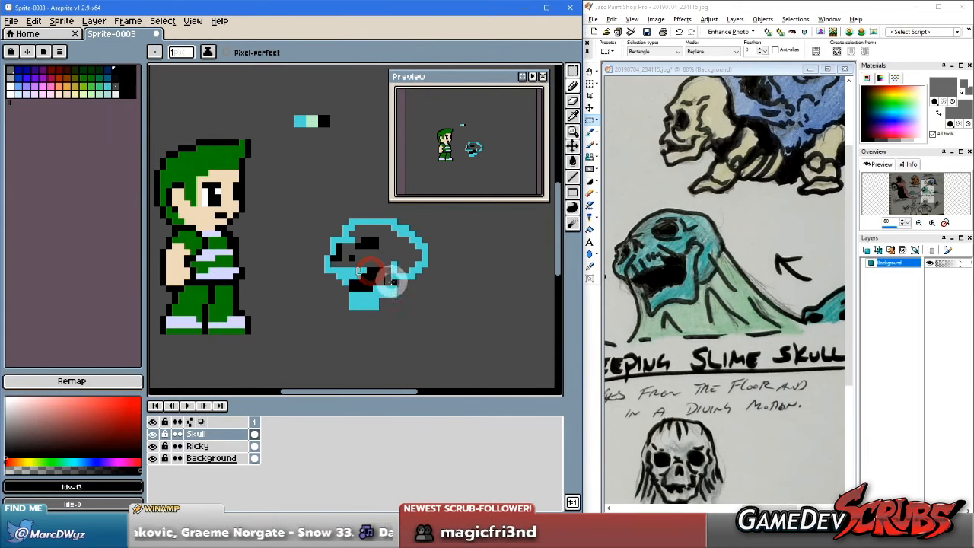
{"action": "key", "text": "i"}
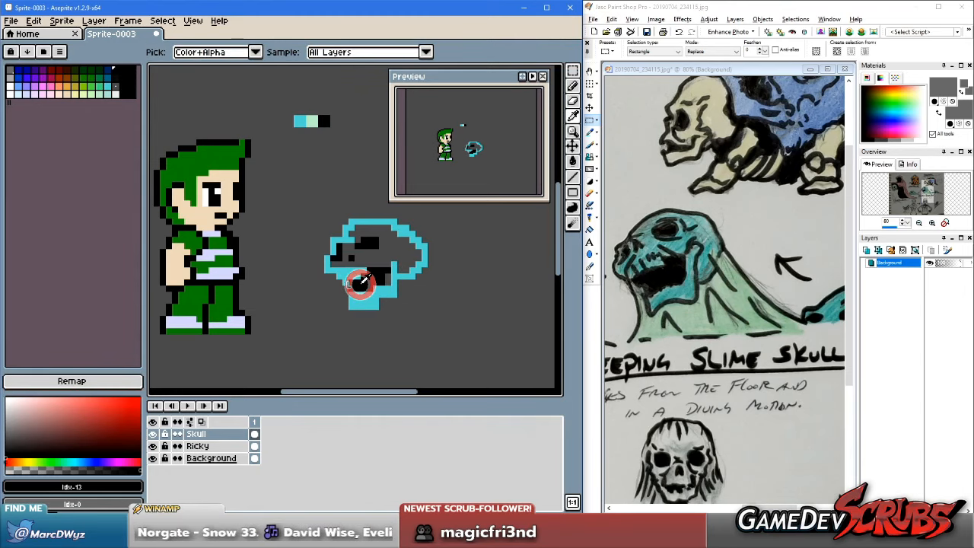
{"action": "key", "text": "b"}
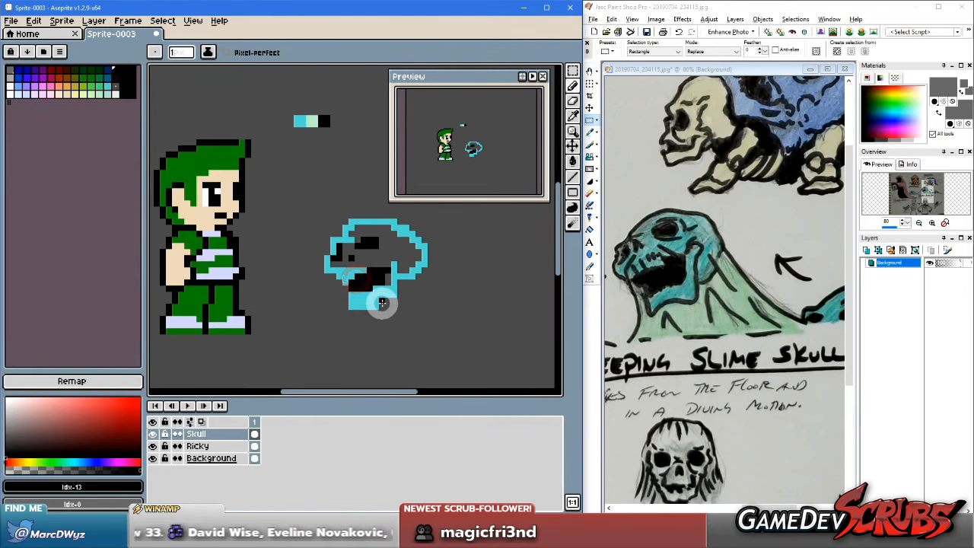
{"action": "left_click", "coordinate": [352, 273]}
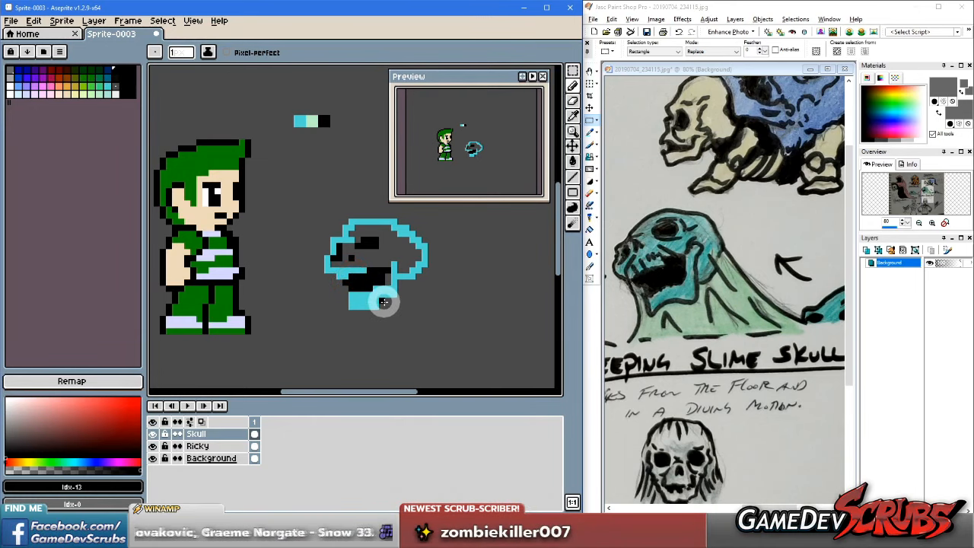
{"action": "left_click", "coordinate": [349, 268], "text": "alt"}
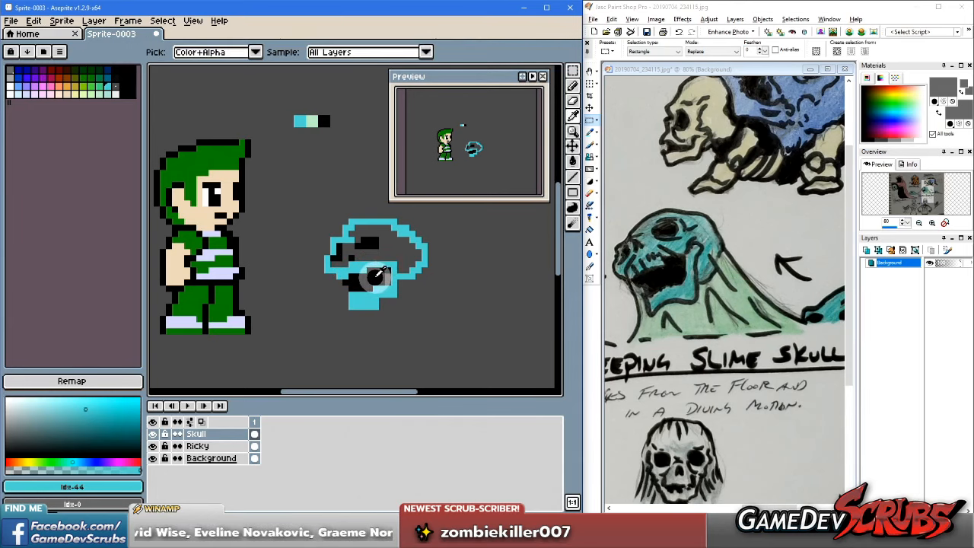
{"action": "left_click", "coordinate": [380, 276], "text": "alt"}
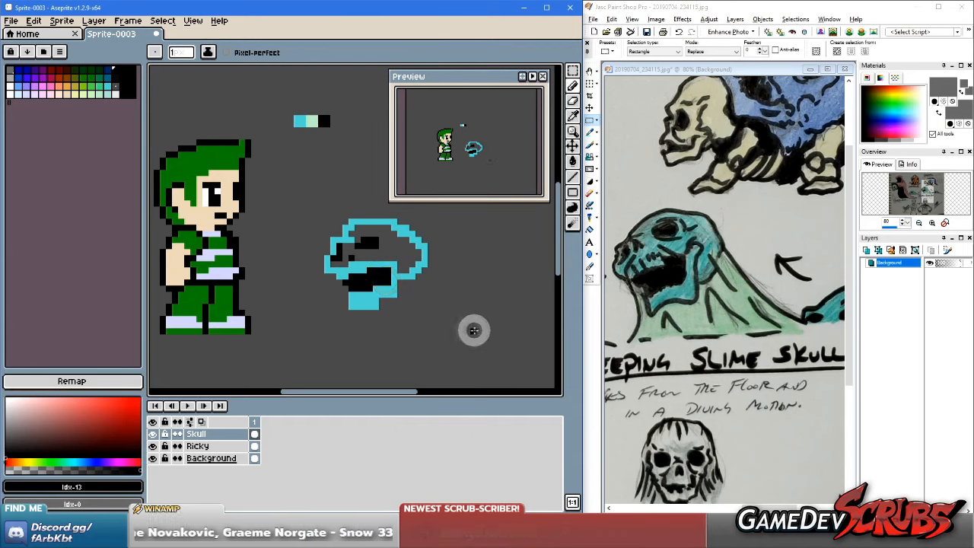
Step: Try extending the black mouth up through the rear of the cyan upper jaw, and undo the change
{"action": "scroll", "coordinate": [379, 285], "scroll_direction": "up", "scroll_amount": 2}
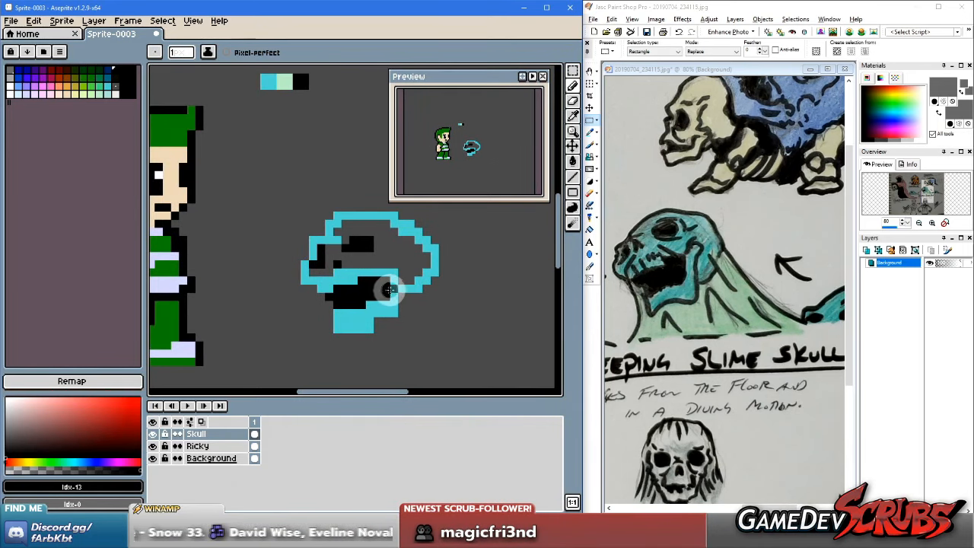
{"action": "left_click_drag", "start_coordinate": [389, 289], "coordinate": [385, 299]}
{"action": "left_click", "coordinate": [343, 297], "text": "alt"}
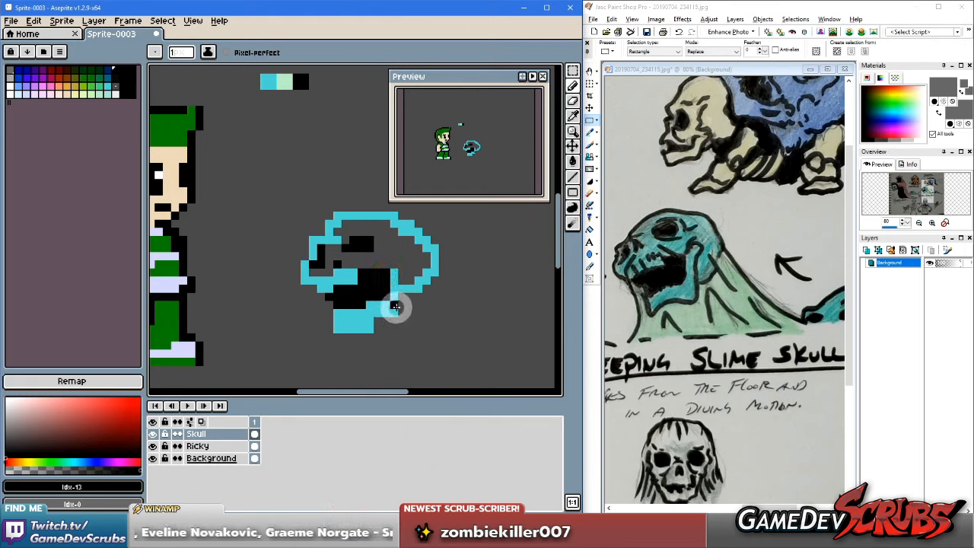
{"action": "key", "text": "ctrl+z"}
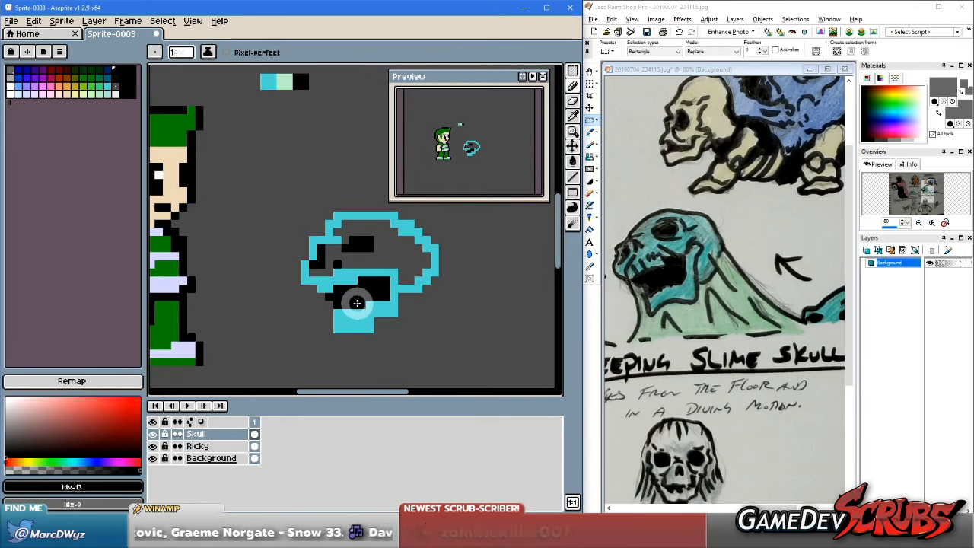
Step: Select the lower jaw and black mouth, move them down one pixel, and clear the selection around them
{"action": "key", "text": "m"}
{"action": "left_click_drag", "start_coordinate": [322, 346], "coordinate": [398, 279]}
{"action": "left_click_drag", "start_coordinate": [388, 281], "coordinate": [388, 287]}
{"action": "left_click", "coordinate": [435, 289]}
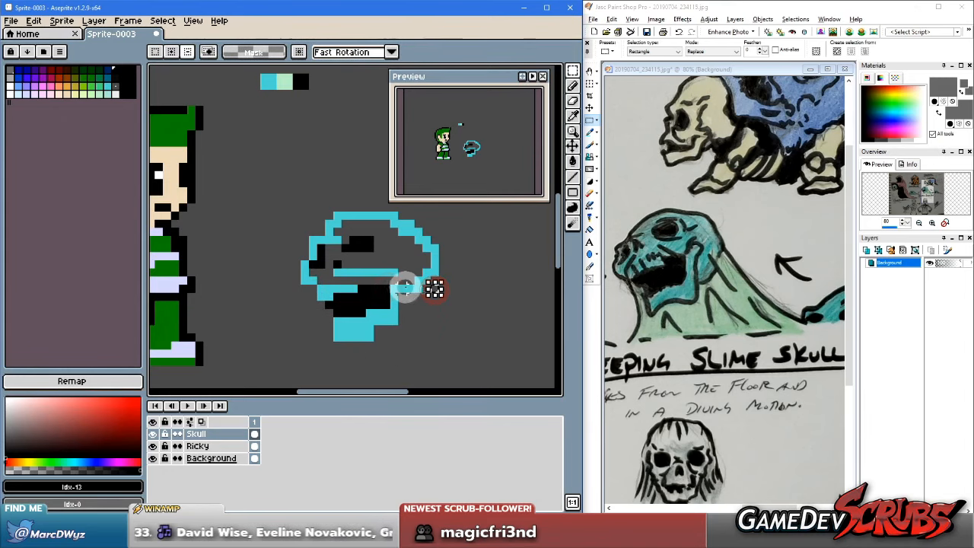
Step: Fill the gap above the lowered mouth with black at the rear and cyan along the front of the upper jaw
{"action": "key", "text": "b"}
{"action": "key", "text": "ctrl"}
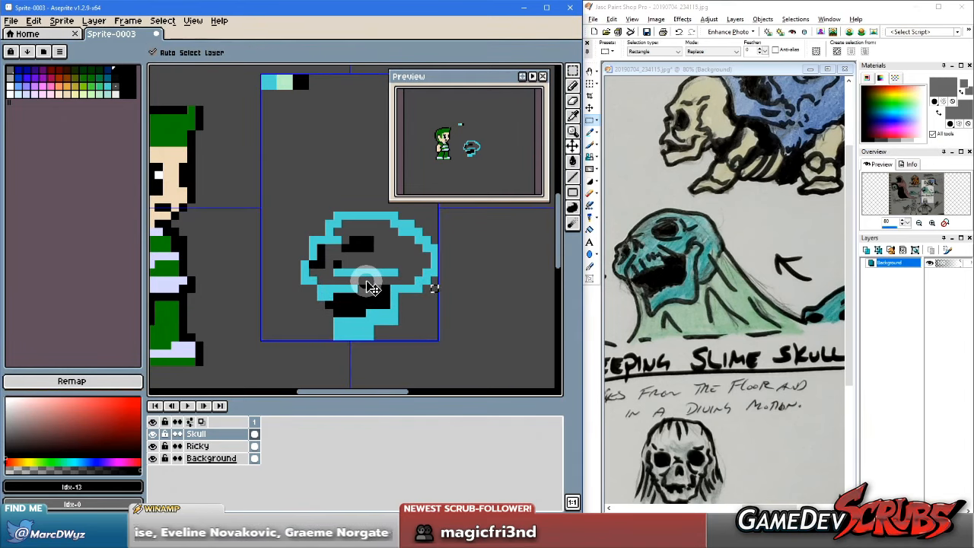
{"action": "key", "text": "ctrl"}
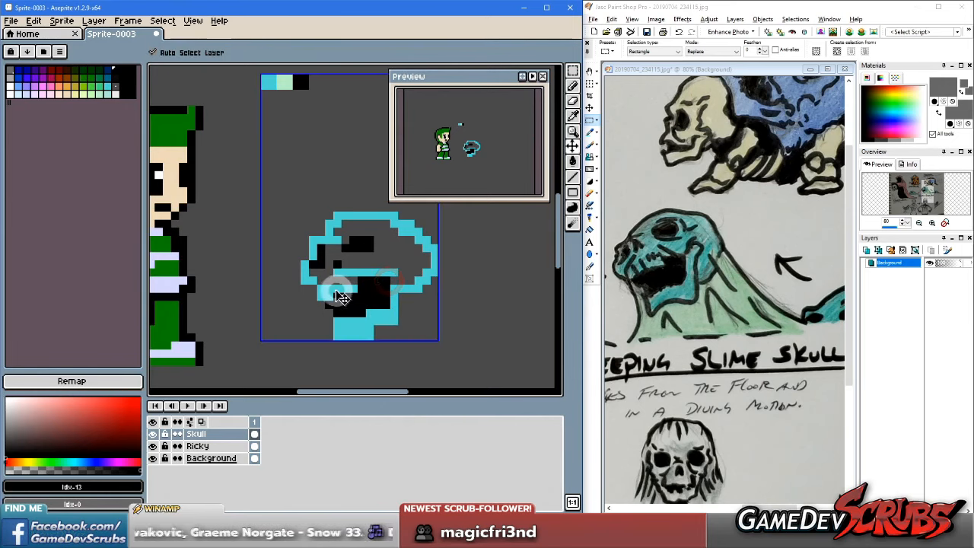
{"action": "key", "text": "alt"}
{"action": "left_click", "coordinate": [340, 283], "text": "alt"}
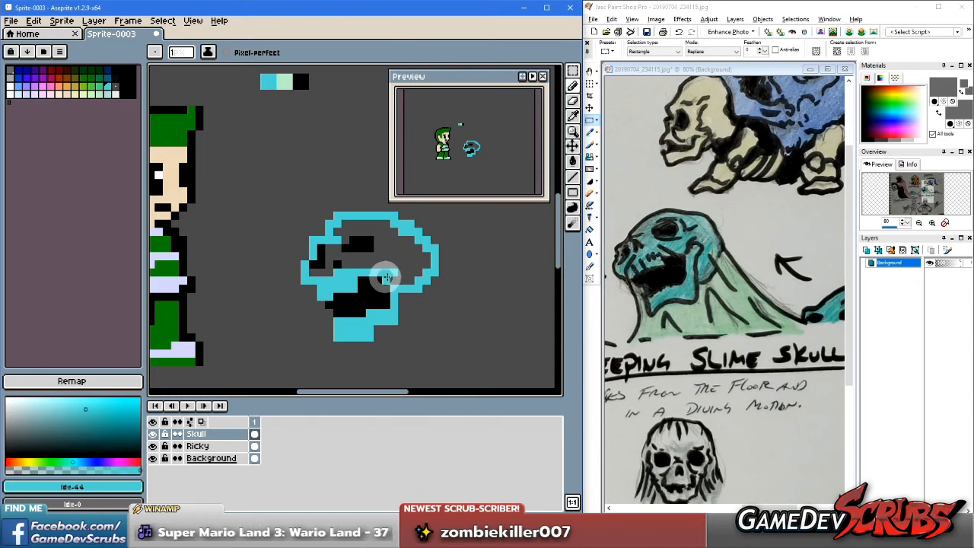
{"action": "key", "text": "alt"}
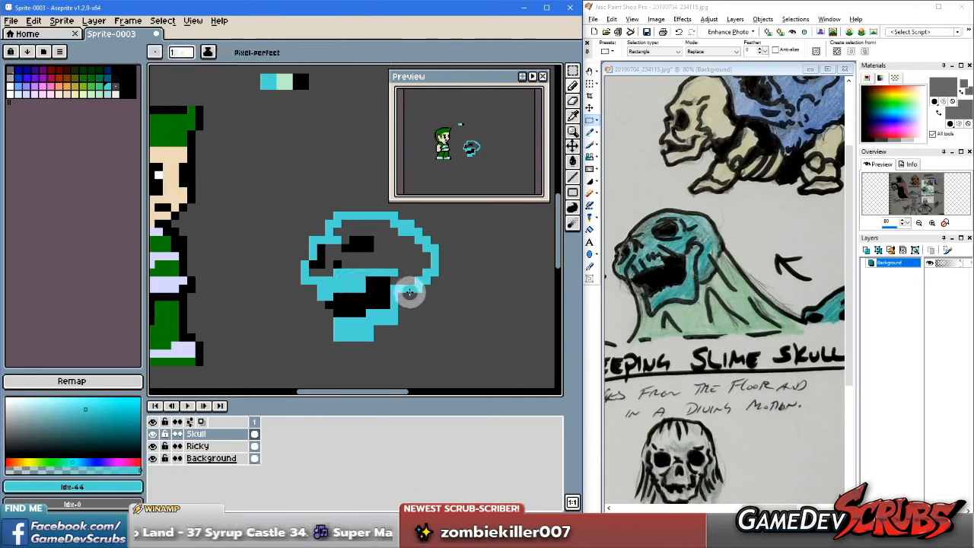
{"action": "key", "text": "alt"}
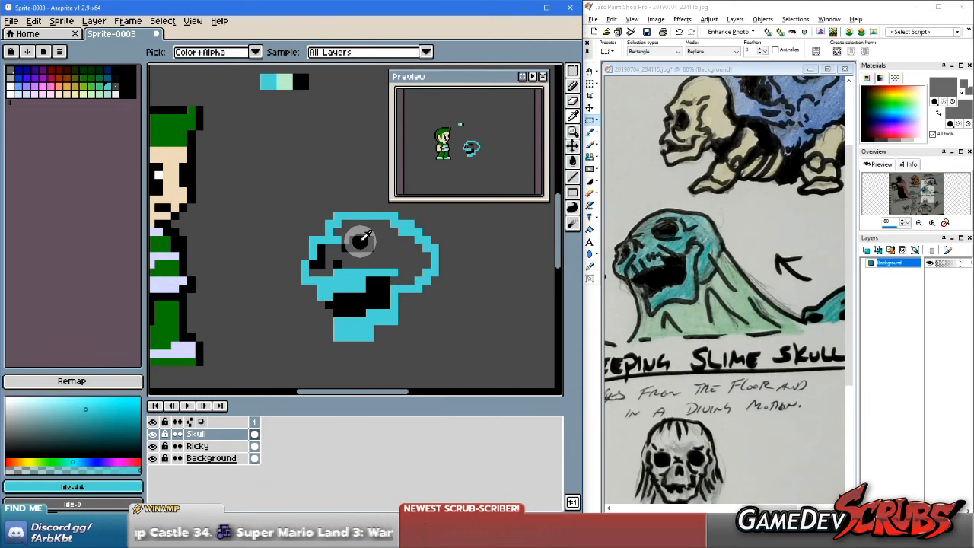
Step: Reshape the eye socket by adding black pixels along its upper edge and painting out its rear lower corner in background grey
{"action": "left_click", "coordinate": [361, 238], "text": "alt"}
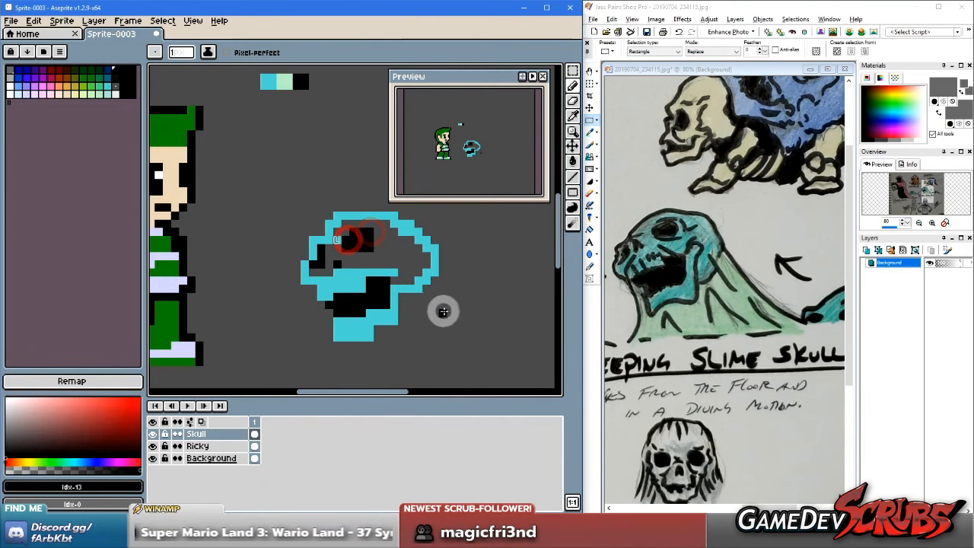
{"action": "left_click", "coordinate": [378, 255], "text": "alt"}
{"action": "left_click", "coordinate": [366, 244]}
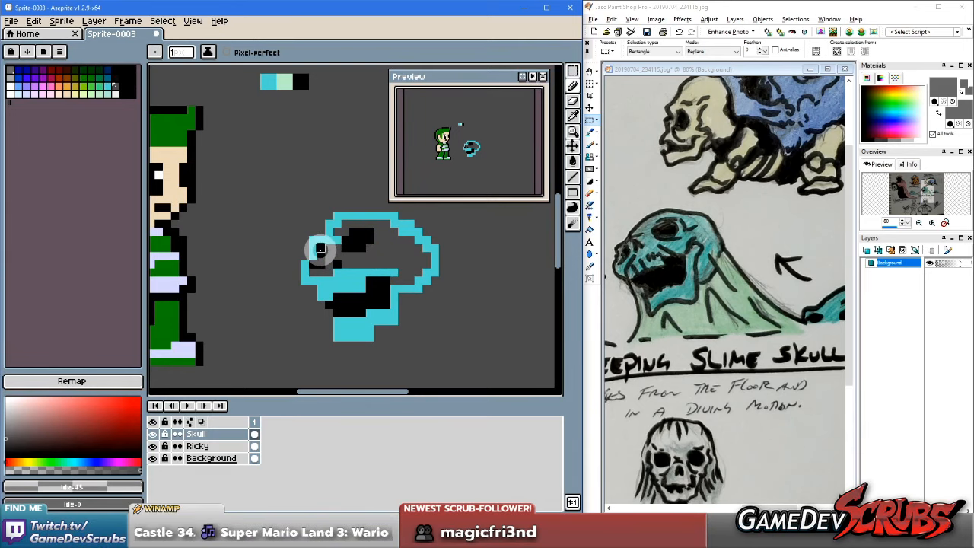
Step: Reshape the black nose cavity into a slant and extend the cyan face outline and upper jaw tip one pixel forward
{"action": "left_click", "coordinate": [321, 260], "text": "alt"}
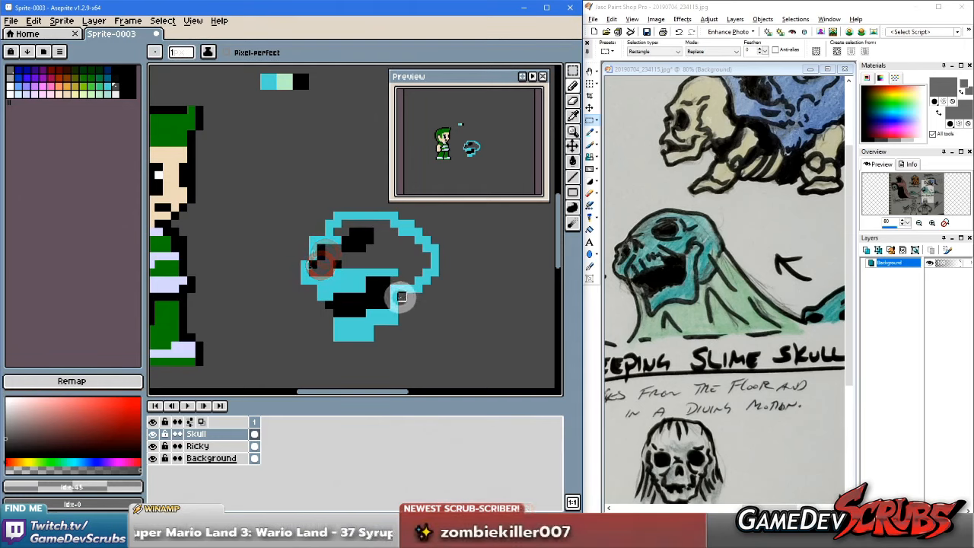
{"action": "left_click", "coordinate": [312, 253], "text": "alt"}
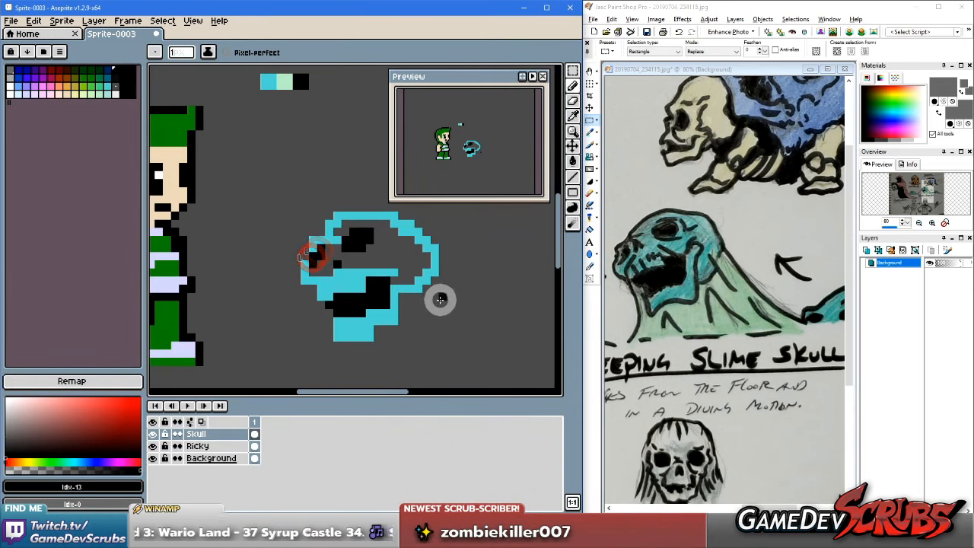
{"action": "left_click", "coordinate": [319, 238]}
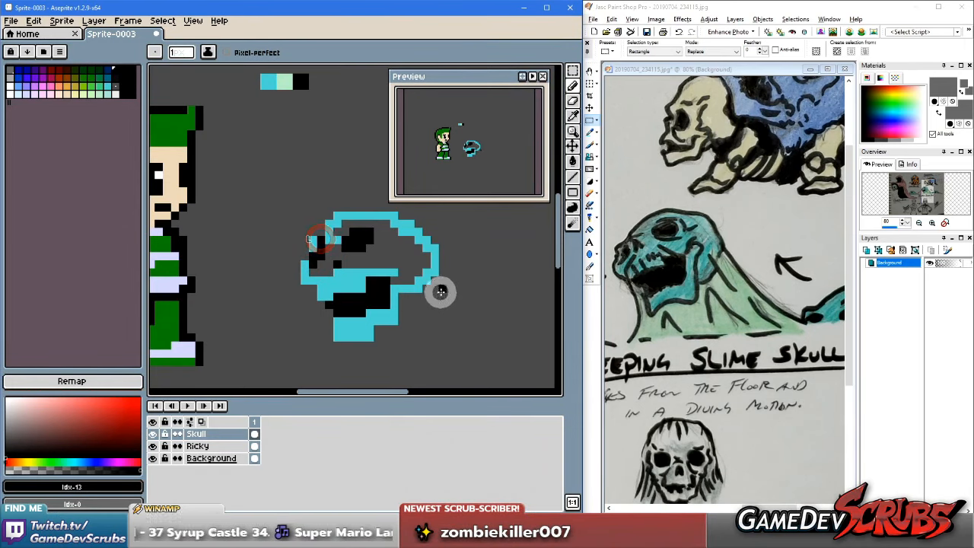
{"action": "left_click", "coordinate": [321, 236], "text": "alt"}
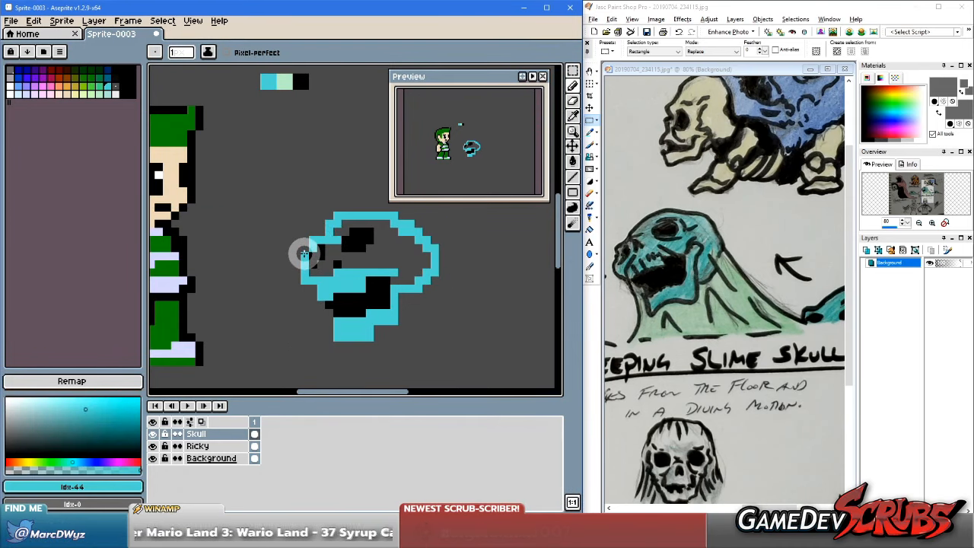
{"action": "left_click", "coordinate": [302, 253]}
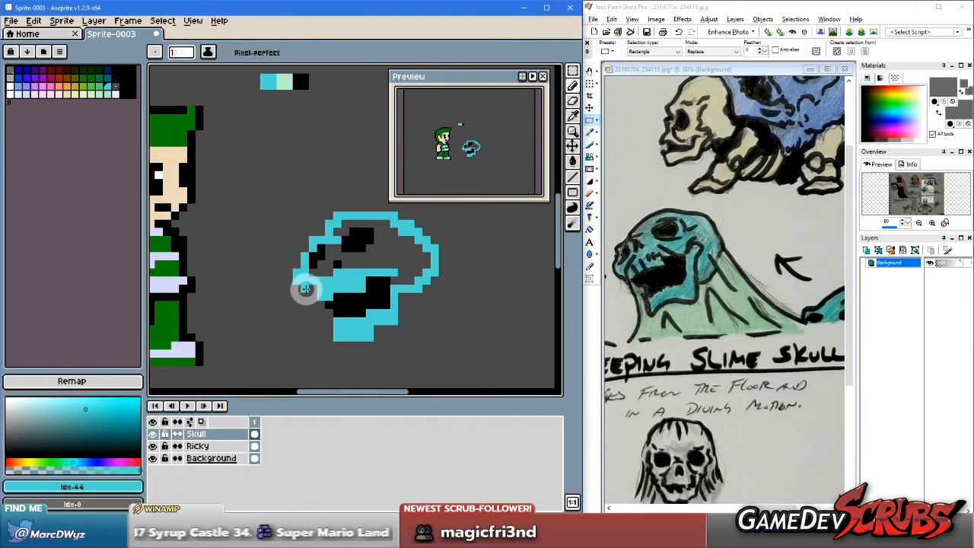
{"action": "mouse_move", "coordinate": [313, 294]}
{"action": "left_mouse_down"}
{"action": "mouse_move", "coordinate": [381, 322]}
{"action": "mouse_move", "coordinate": [346, 305]}
{"action": "left_mouse_up"}
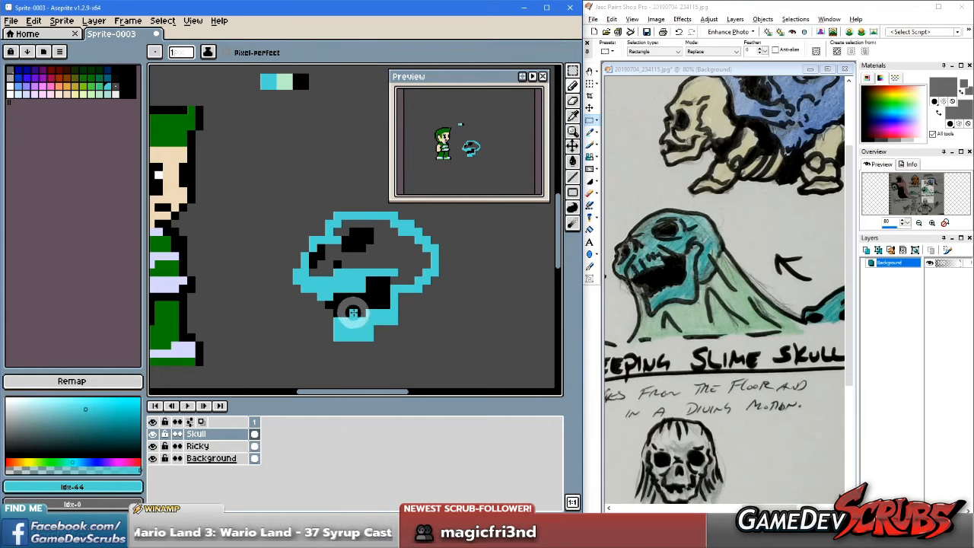
Step: Try raising the black mouth one row into the front of the cyan upper jaw, and undo the change
{"action": "left_click", "coordinate": [347, 298], "text": "alt"}
{"action": "left_click", "coordinate": [331, 299]}
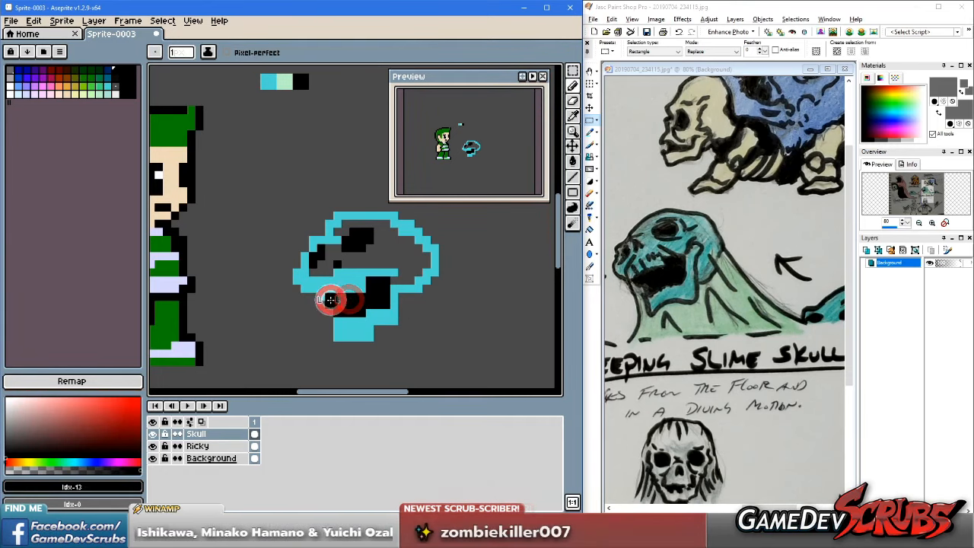
{"action": "left_click", "coordinate": [361, 291]}
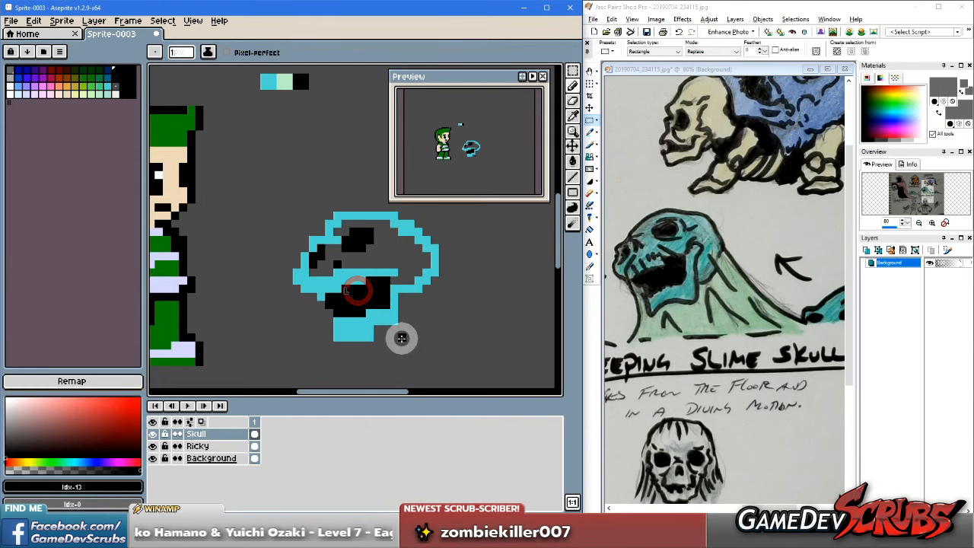
{"action": "key", "text": "ctrl+z"}
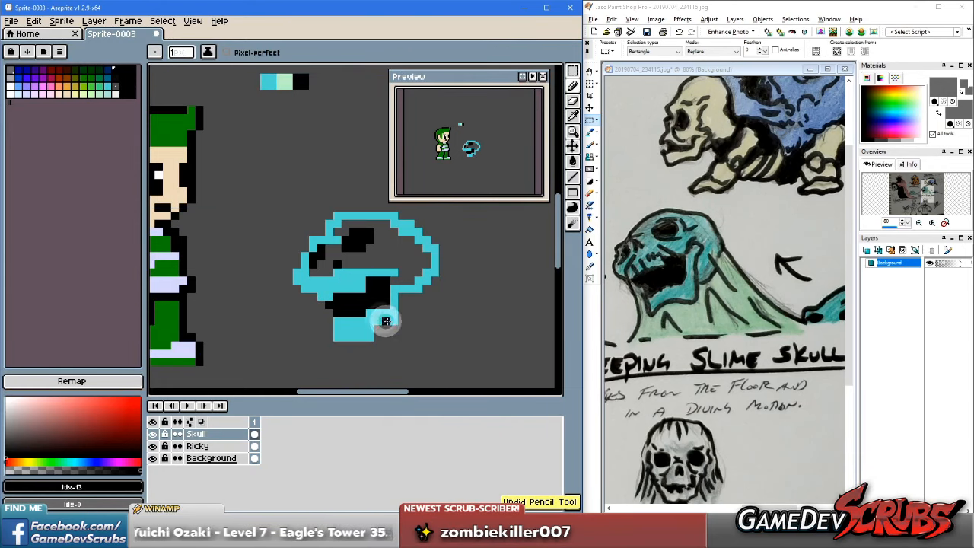
Step: Extend the black mouth opening down into the lower jaw, leaving a thinner cyan band along its bottom and rear
{"action": "left_click", "coordinate": [333, 302], "text": "alt"}
{"action": "left_click", "coordinate": [328, 305]}
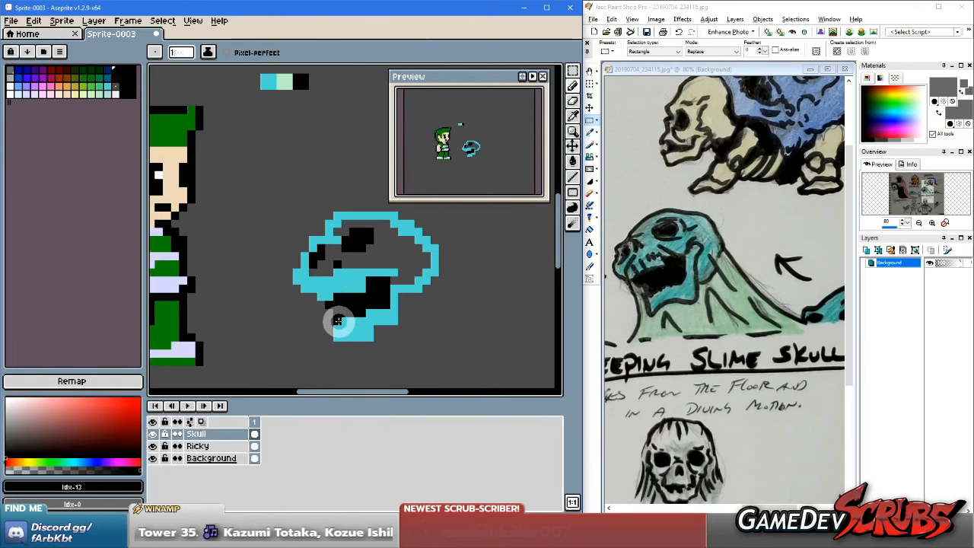
{"action": "mouse_move", "coordinate": [343, 321]}
{"action": "left_mouse_down"}
{"action": "mouse_move", "coordinate": [366, 312]}
{"action": "mouse_move", "coordinate": [355, 330]}
{"action": "mouse_move", "coordinate": [375, 311]}
{"action": "left_mouse_up"}
{"action": "key", "text": "ctrl+z"}
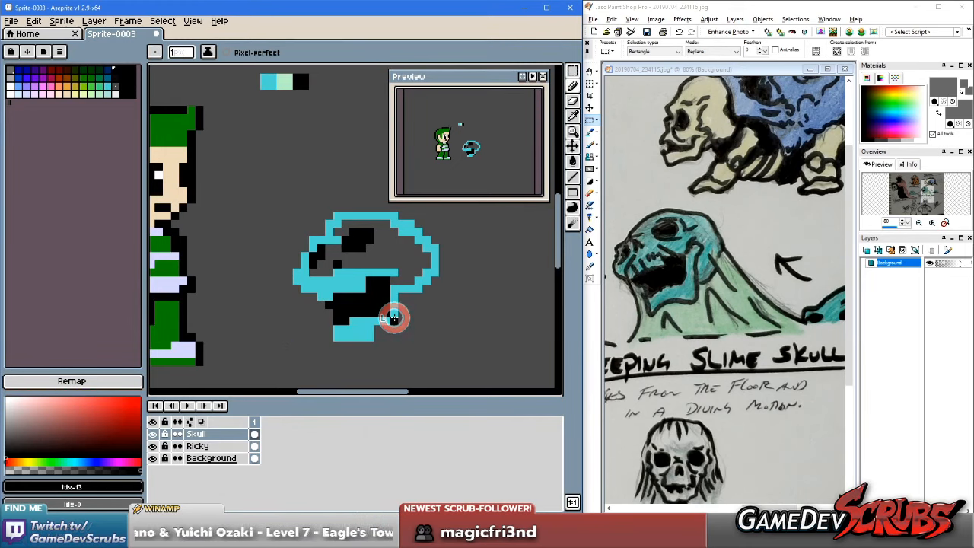
{"action": "left_click", "coordinate": [388, 313], "text": "alt"}
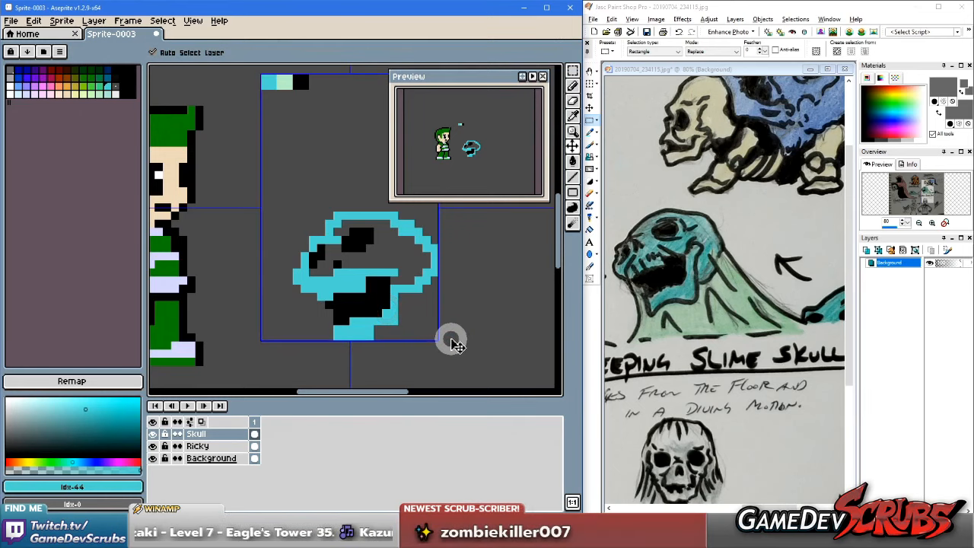
{"action": "key", "text": "ctrl+z"}
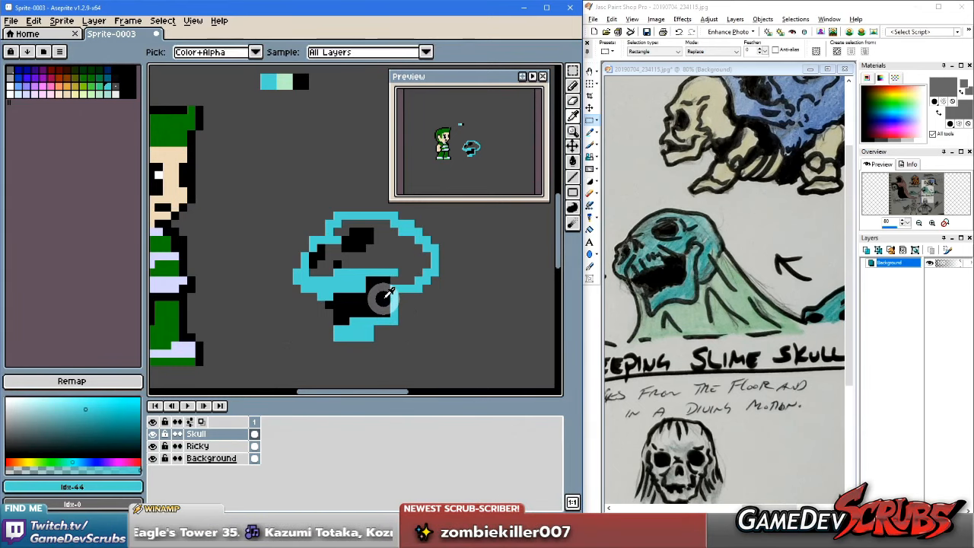
{"action": "left_click", "coordinate": [379, 298], "text": "alt"}
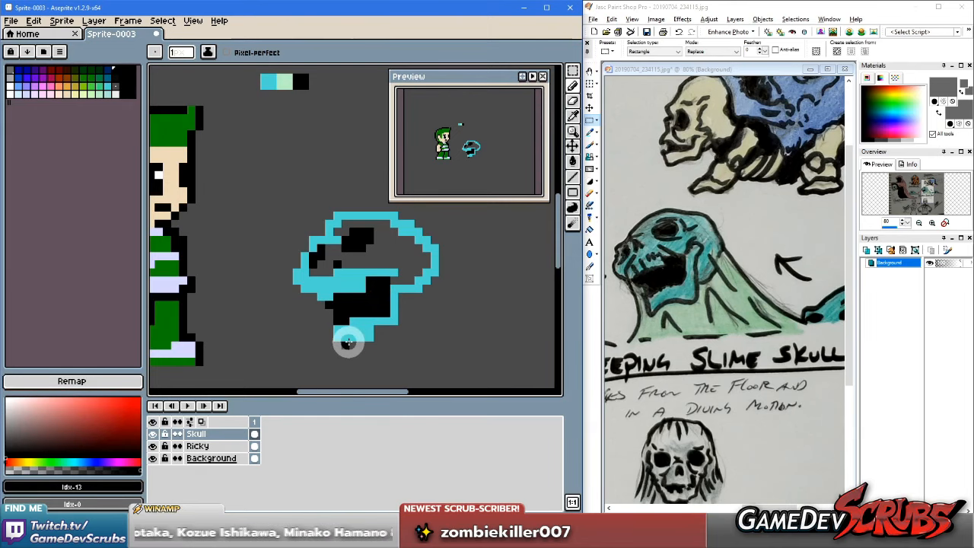
Step: Outline the chin, underside and rear of the lower jaw in black, and widen the jaw's rear edge with cyan
{"action": "mouse_move", "coordinate": [348, 341]}
{"action": "left_mouse_down"}
{"action": "mouse_move", "coordinate": [368, 338]}
{"action": "mouse_move", "coordinate": [329, 329]}
{"action": "mouse_move", "coordinate": [343, 345]}
{"action": "left_mouse_up"}
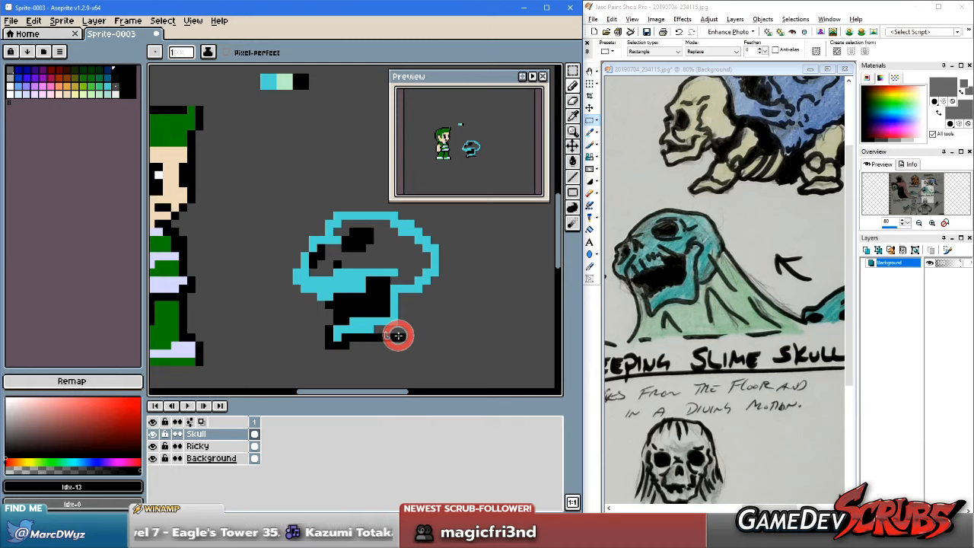
{"action": "left_click", "coordinate": [393, 328], "text": "alt"}
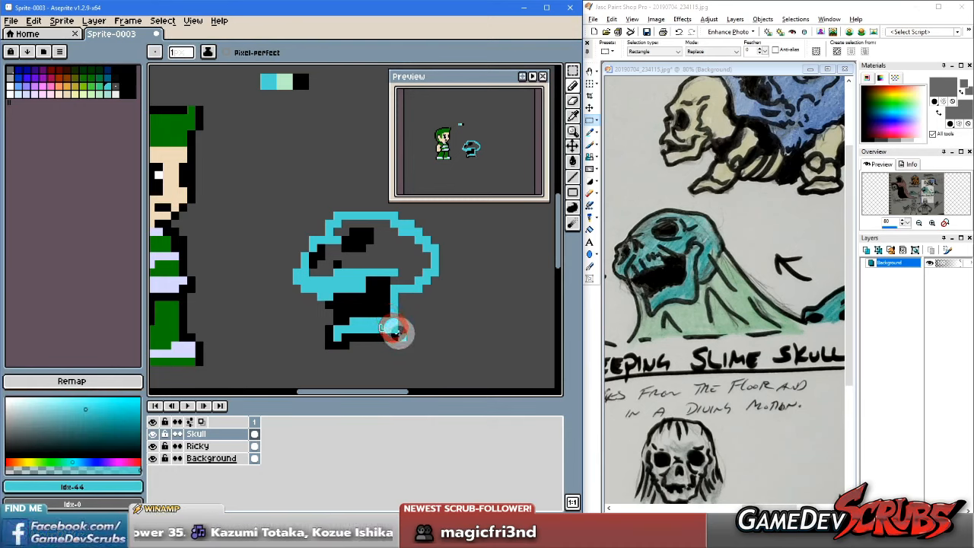
{"action": "left_click", "coordinate": [397, 335], "text": "alt"}
{"action": "left_click", "coordinate": [403, 303]}
{"action": "left_click_drag", "start_coordinate": [403, 303], "coordinate": [401, 311]}
{"action": "left_click", "coordinate": [392, 309], "text": "alt"}
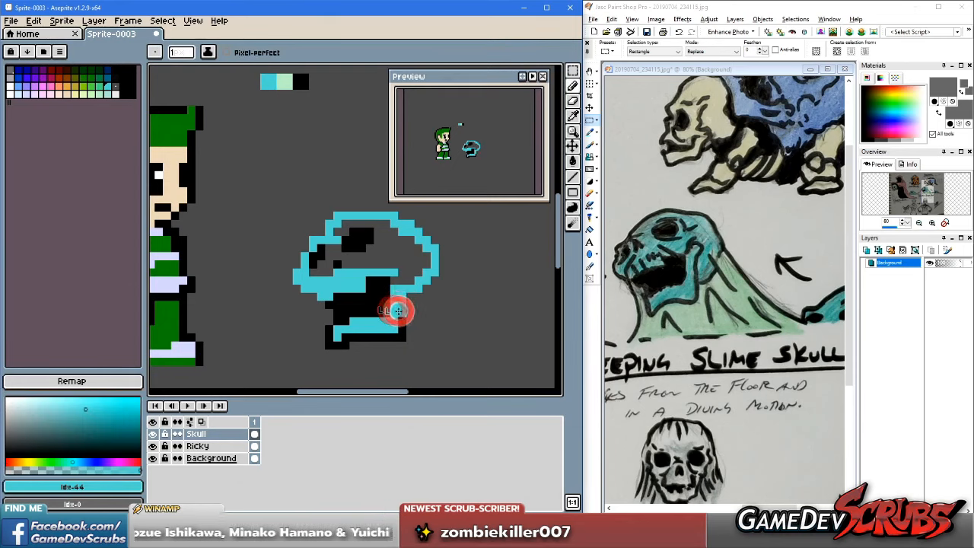
{"action": "left_click", "coordinate": [402, 325], "text": "alt"}
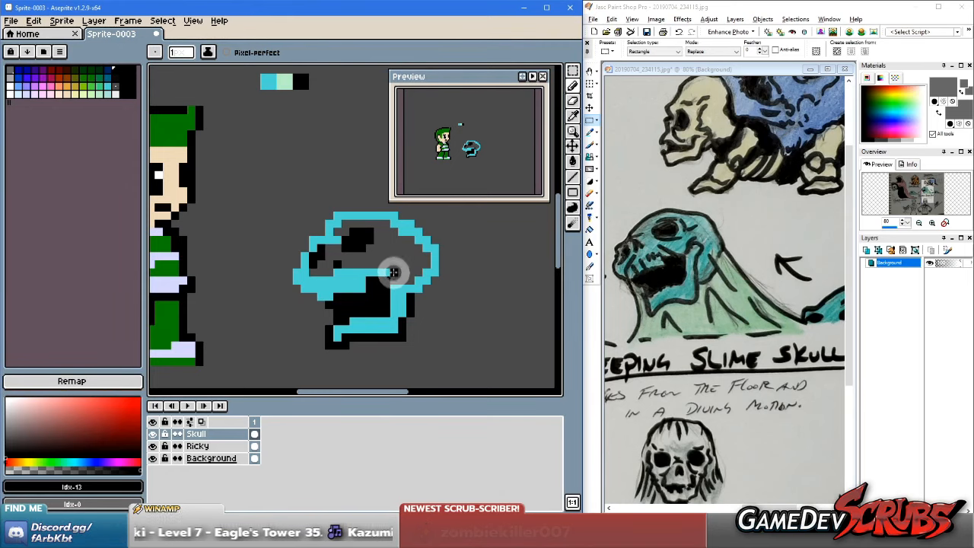
Step: Paint black pixels around the top of the jaw hinge to separate it from the cyan skull outline
{"action": "left_click", "coordinate": [395, 287], "text": "alt"}
{"action": "left_click", "coordinate": [394, 280]}
{"action": "left_click", "coordinate": [387, 281], "text": "alt"}
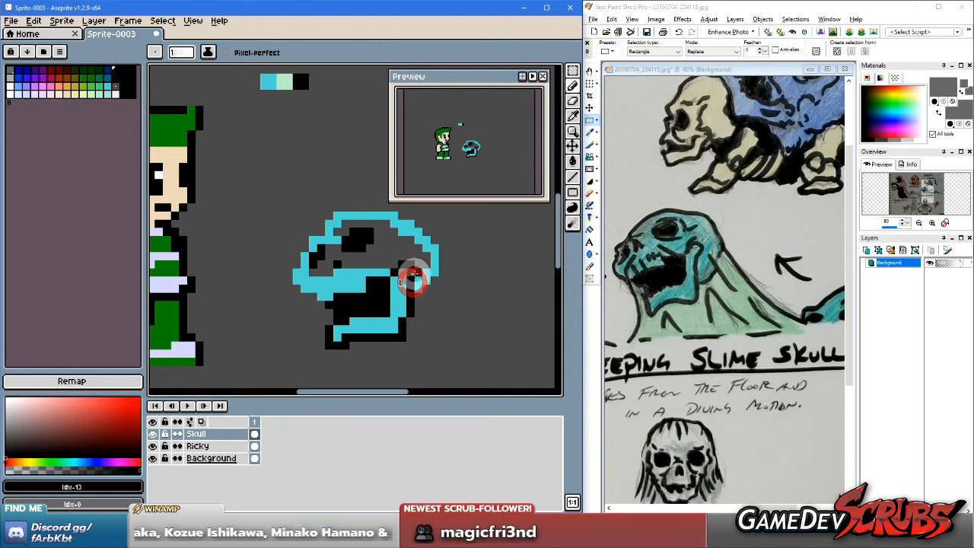
{"action": "left_click", "coordinate": [429, 280], "text": "alt"}
{"action": "left_click", "coordinate": [416, 279]}
{"action": "left_click", "coordinate": [413, 266], "text": "alt"}
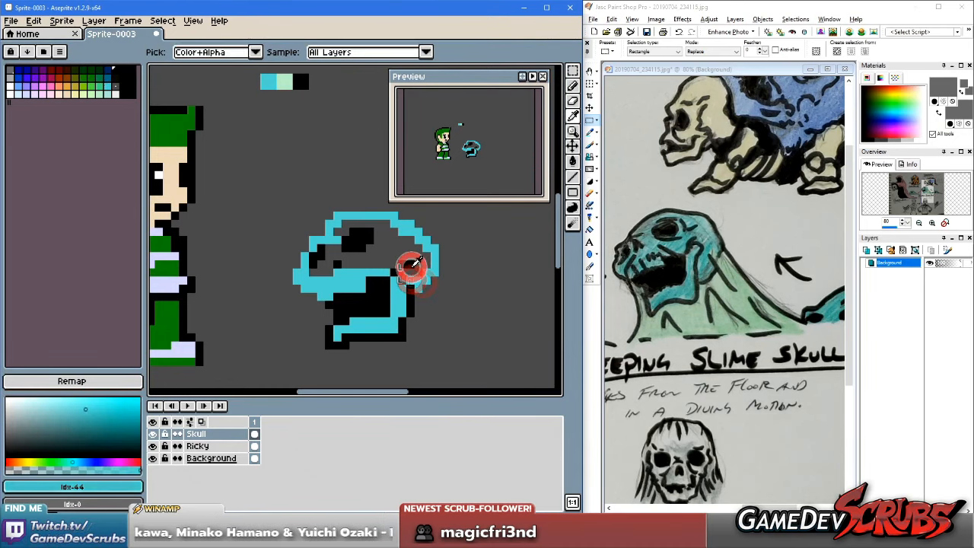
{"action": "left_click", "coordinate": [416, 273]}
Step: Refine the jaw hinge with black and cyan pixels so the cyan jaw rises diagonally beneath its black edge
{"action": "key", "text": "alt"}
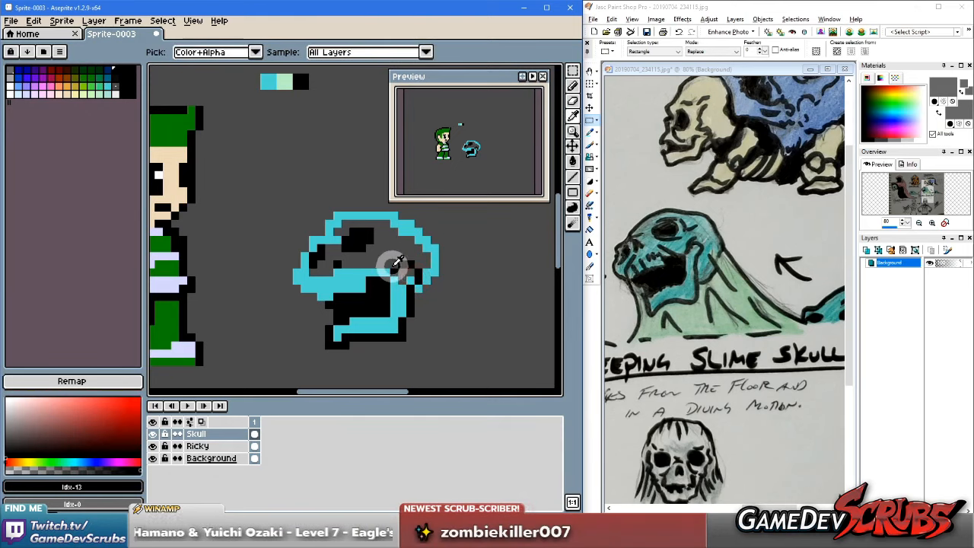
{"action": "left_click", "coordinate": [393, 280]}
{"action": "left_click", "coordinate": [394, 291]}
{"action": "left_click", "coordinate": [401, 297], "text": "alt"}
{"action": "left_click", "coordinate": [397, 288]}
{"action": "left_click", "coordinate": [410, 272]}
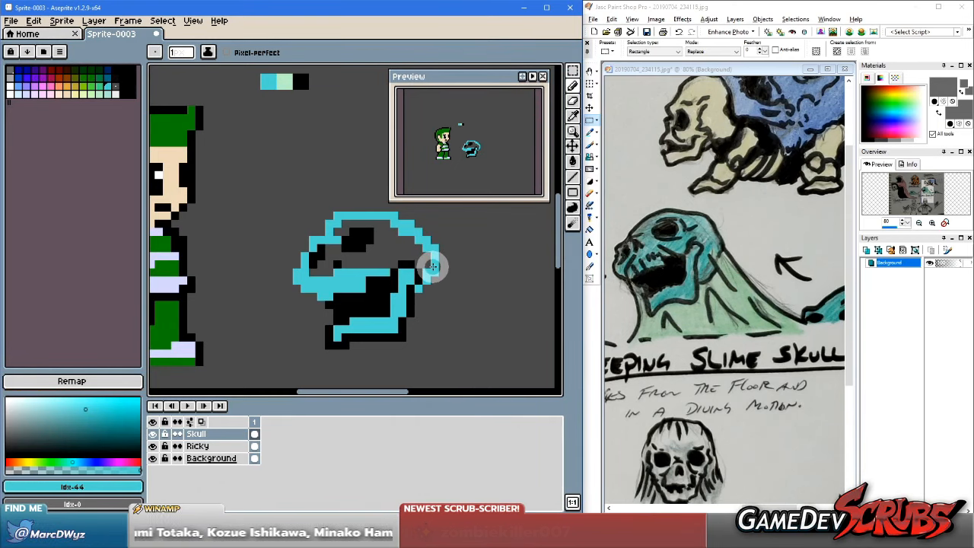
Step: Draw a black outline from the jaw hinge up around the back of the skull and across its top, erasing stray pixels
{"action": "left_click", "coordinate": [407, 302], "text": "alt"}
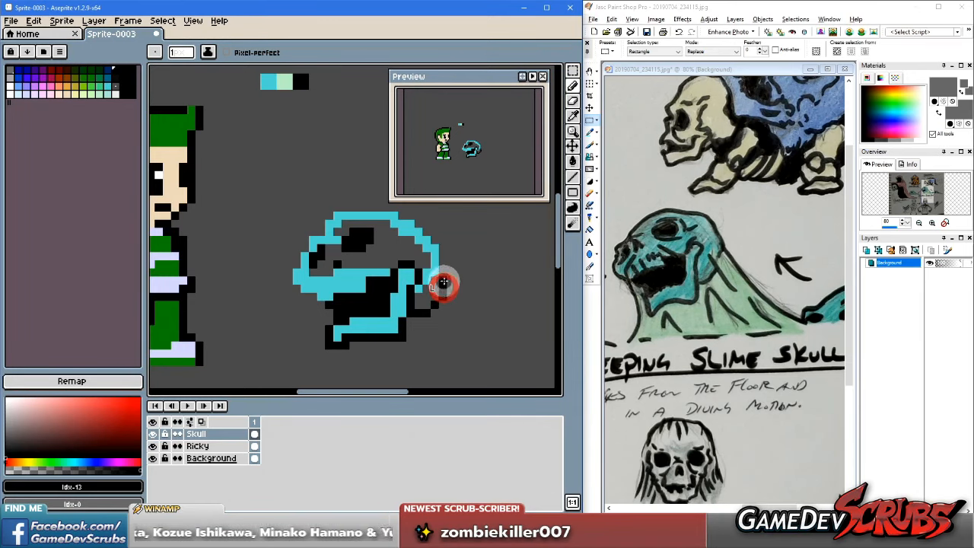
{"action": "mouse_move", "coordinate": [454, 271]}
{"action": "left_mouse_down"}
{"action": "mouse_move", "coordinate": [445, 235]}
{"action": "mouse_move", "coordinate": [454, 258]}
{"action": "left_mouse_up"}
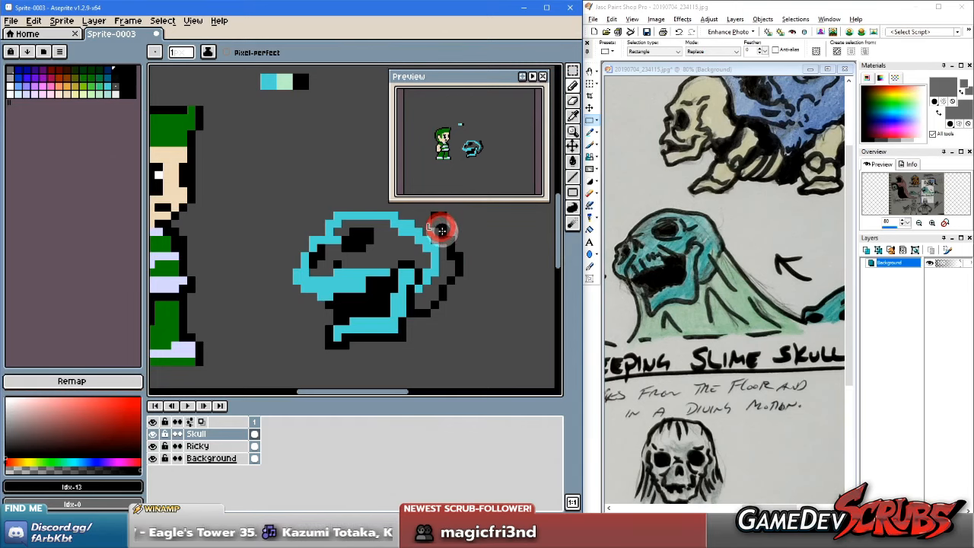
{"action": "left_click", "coordinate": [468, 241], "text": "alt"}
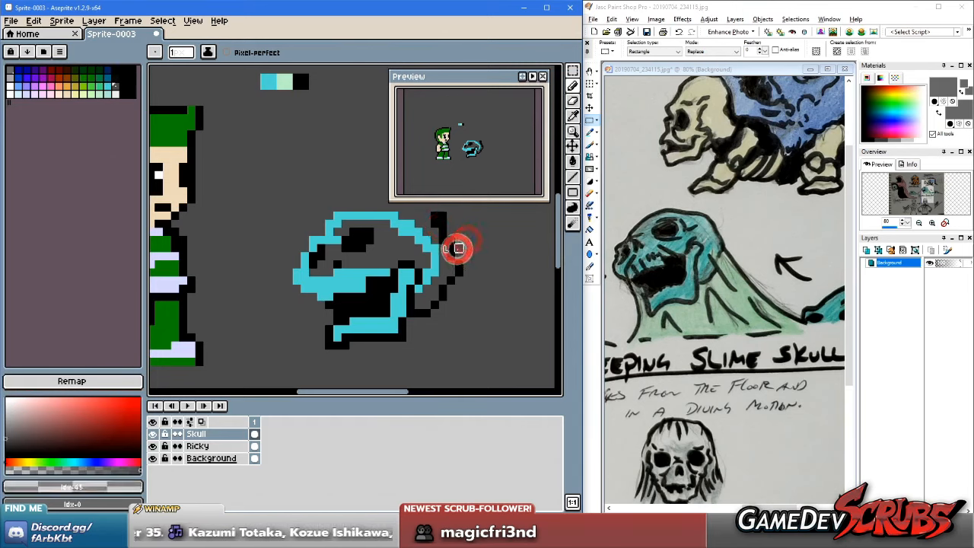
{"action": "left_click", "coordinate": [437, 216], "text": "alt"}
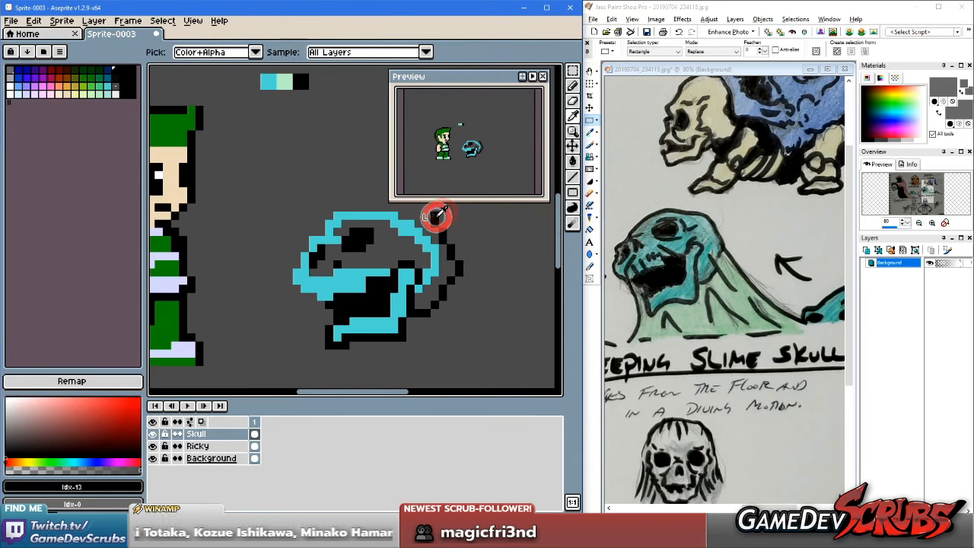
{"action": "left_click", "coordinate": [419, 226]}
{"action": "left_click_drag", "start_coordinate": [359, 205], "coordinate": [420, 212]}
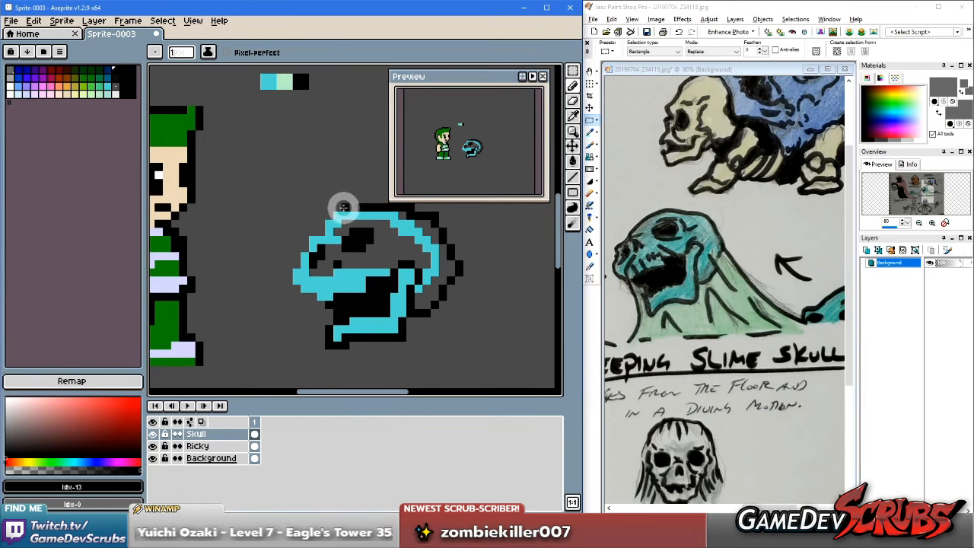
Step: Outline the forehead, nose, snout tip and underside of the upper jaw in black, erasing the stray pixel at the brow
{"action": "mouse_move", "coordinate": [343, 209]}
{"action": "left_mouse_down"}
{"action": "mouse_move", "coordinate": [320, 229]}
{"action": "mouse_move", "coordinate": [369, 198]}
{"action": "mouse_move", "coordinate": [322, 222]}
{"action": "left_mouse_up"}
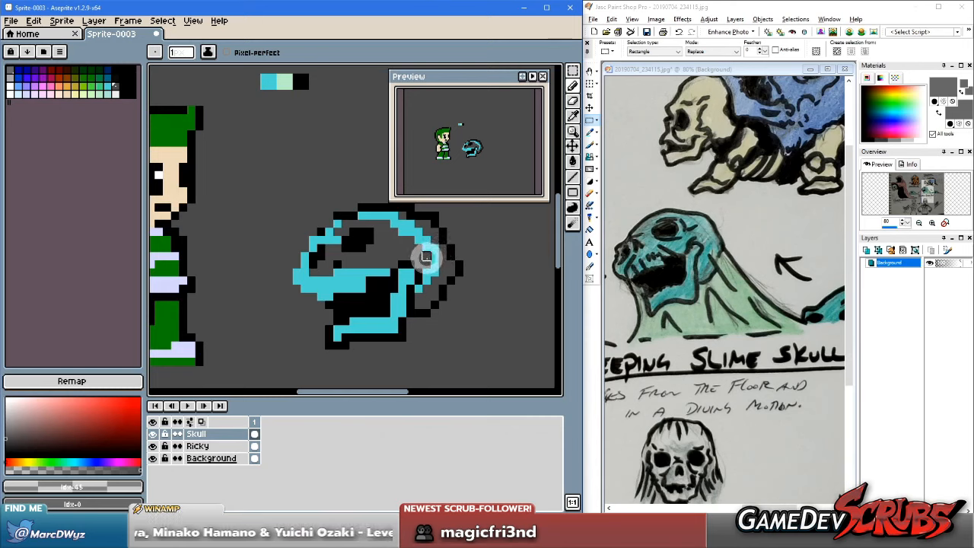
{"action": "left_click", "coordinate": [327, 219], "text": "alt"}
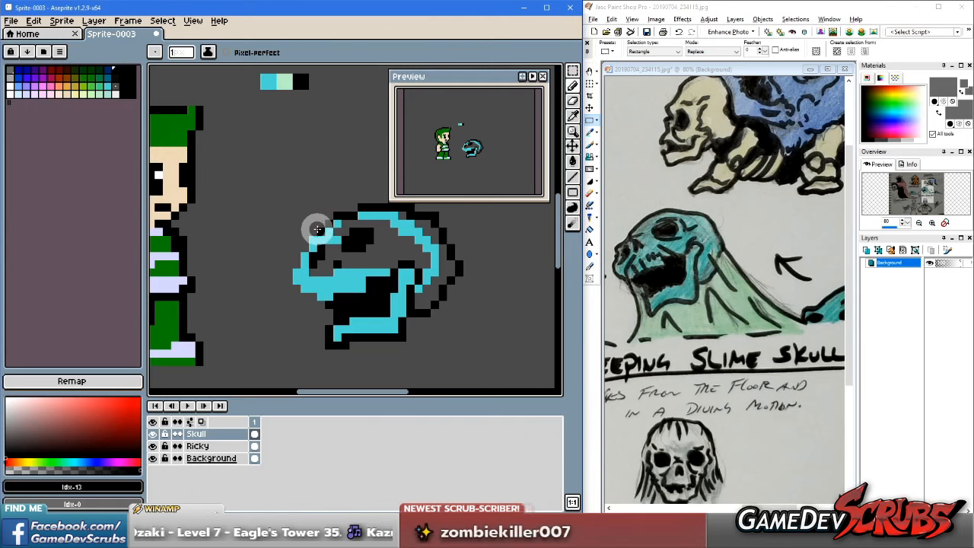
{"action": "left_click", "coordinate": [317, 230]}
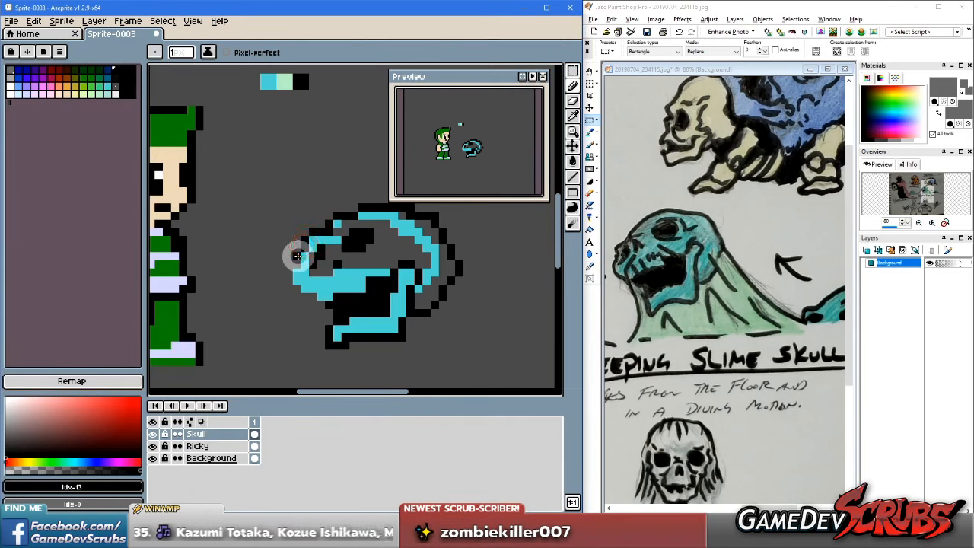
{"action": "left_click_drag", "start_coordinate": [305, 255], "coordinate": [313, 255]}
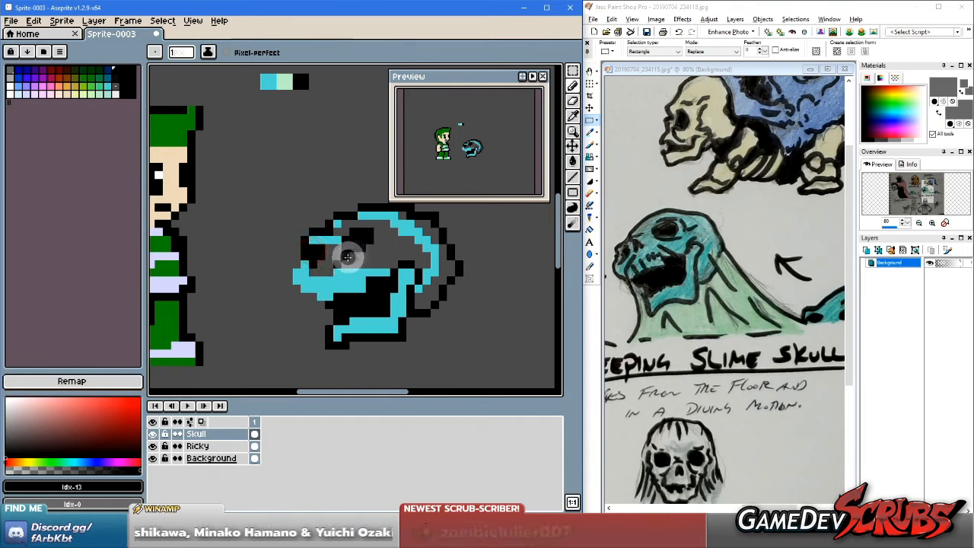
{"action": "left_click", "coordinate": [298, 266]}
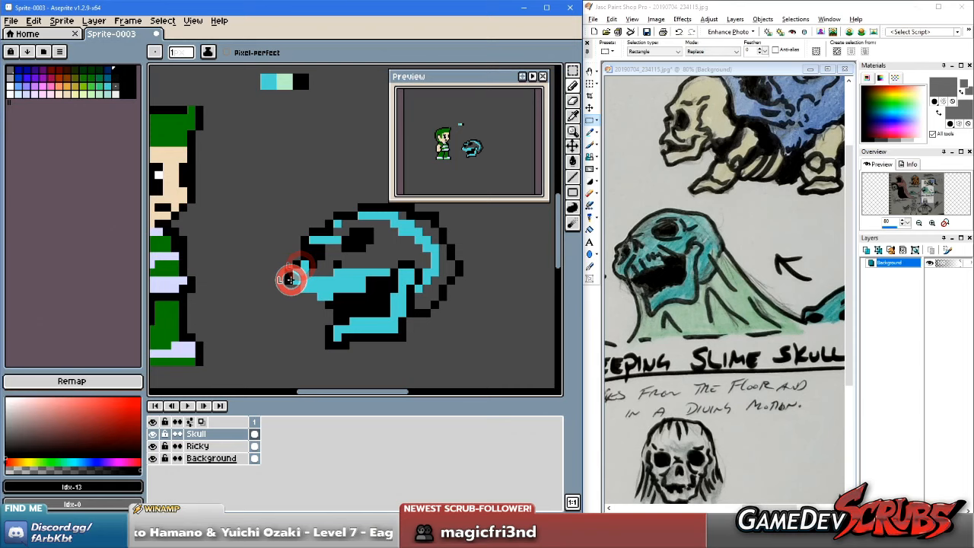
{"action": "mouse_move", "coordinate": [295, 285]}
{"action": "left_mouse_down"}
{"action": "mouse_move", "coordinate": [341, 318]}
{"action": "mouse_move", "coordinate": [322, 304]}
{"action": "mouse_move", "coordinate": [332, 322]}
{"action": "mouse_move", "coordinate": [324, 315]}
{"action": "mouse_move", "coordinate": [360, 313]}
{"action": "left_mouse_up"}
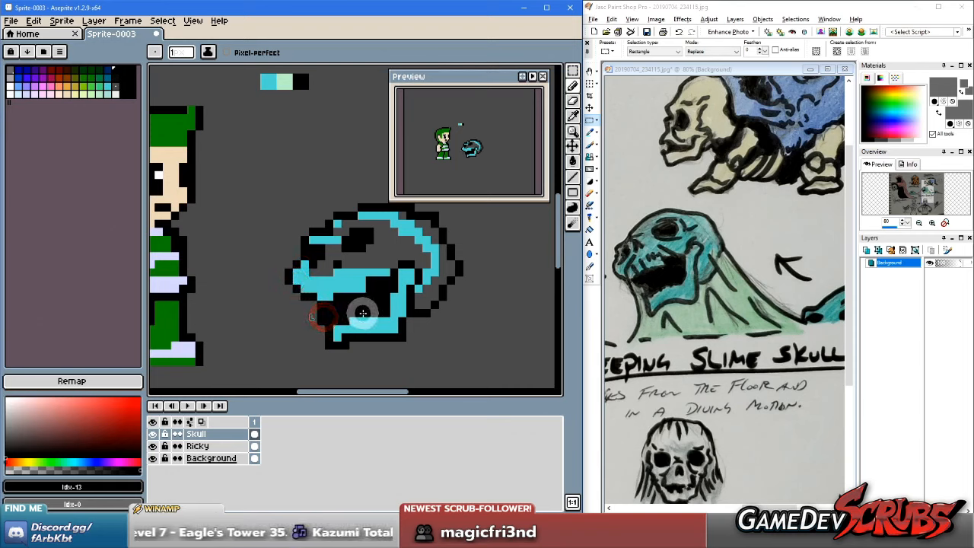
Step: Clean up the front edge of the open mouth by erasing stray pixels and closing it with black
{"action": "left_click", "coordinate": [307, 319], "text": "alt"}
{"action": "left_click_drag", "start_coordinate": [320, 314], "coordinate": [321, 324]}
{"action": "key", "text": "alt"}
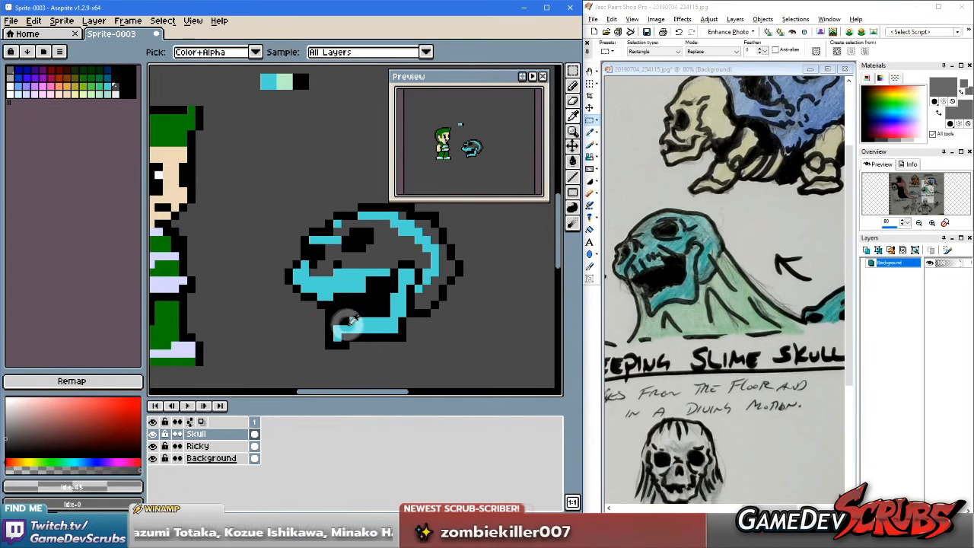
{"action": "left_click", "coordinate": [339, 310], "text": "alt"}
{"action": "left_click", "coordinate": [322, 312]}
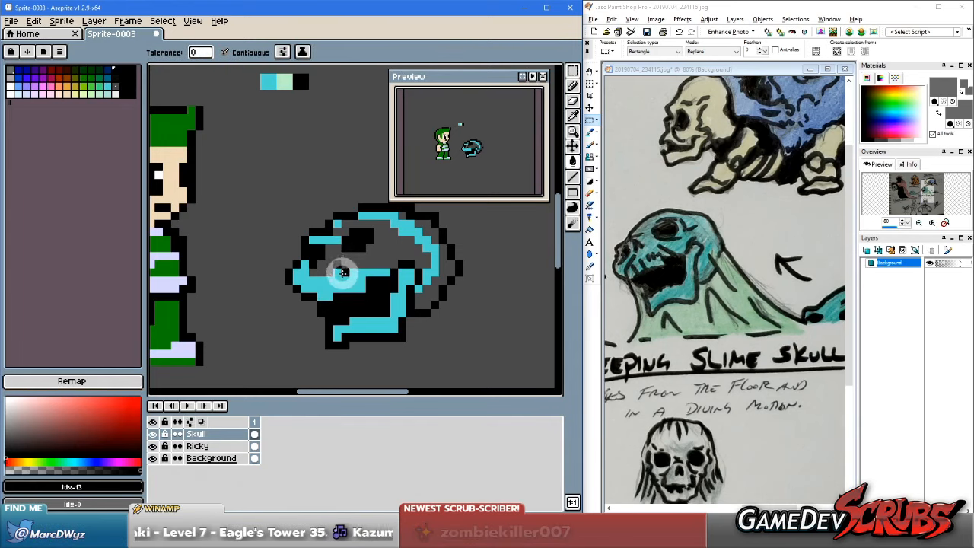
Step: Fill the skull's interior with cyan up to the black outline, including the gaps at the top and back
{"action": "left_click", "coordinate": [350, 280], "text": "alt"}
{"action": "key", "text": "g"}
{"action": "left_click", "coordinate": [352, 262]}
{"action": "left_click", "coordinate": [424, 225]}
{"action": "left_click", "coordinate": [402, 214]}
{"action": "left_click", "coordinate": [442, 270]}
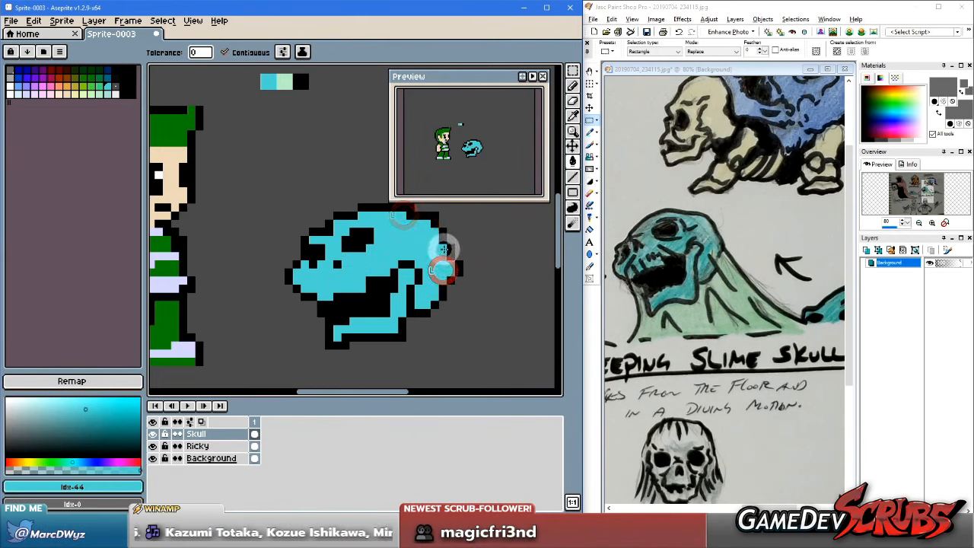
Step: Erase corner pixels along the top and back of the skull's black outline to round it off
{"action": "key", "text": "b"}
{"action": "left_click", "coordinate": [476, 223], "text": "alt"}
{"action": "left_click", "coordinate": [435, 215]}
{"action": "left_click", "coordinate": [408, 207]}
{"action": "mouse_move", "coordinate": [440, 243]}
{"action": "left_mouse_down"}
{"action": "mouse_move", "coordinate": [423, 259]}
{"action": "mouse_move", "coordinate": [394, 255]}
{"action": "mouse_move", "coordinate": [424, 271]}
{"action": "left_mouse_up"}
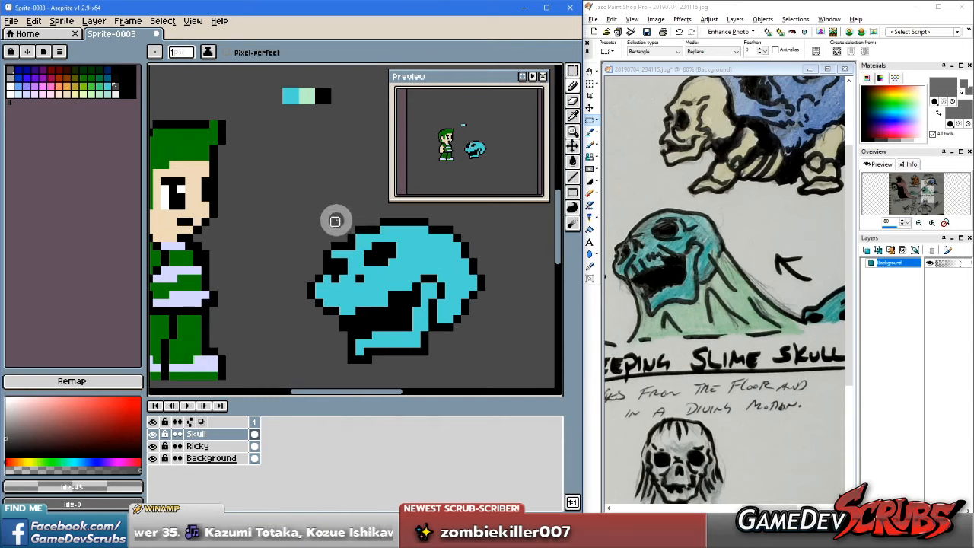
Step: Select the upper half of the skull, including the eye and nose, and move it up one pixel
{"action": "key", "text": "m"}
{"action": "left_click_drag", "start_coordinate": [292, 211], "coordinate": [515, 267]}
{"action": "left_click_drag", "start_coordinate": [462, 252], "coordinate": [464, 248]}
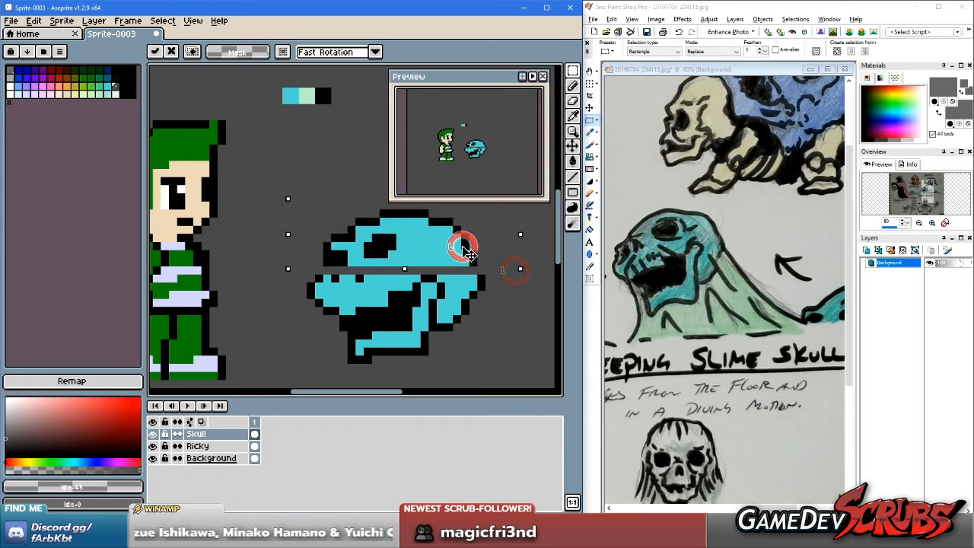
{"action": "key", "text": "Return"}
{"action": "left_click", "coordinate": [502, 337]}
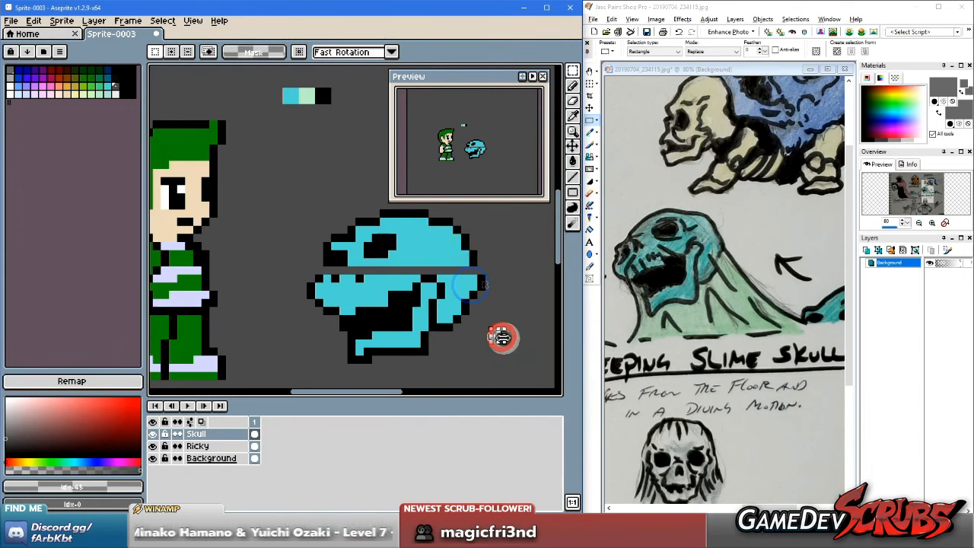
Step: Select the rear edge of the skull and shift it one pixel toward the face
{"action": "left_click_drag", "start_coordinate": [519, 364], "coordinate": [457, 201]}
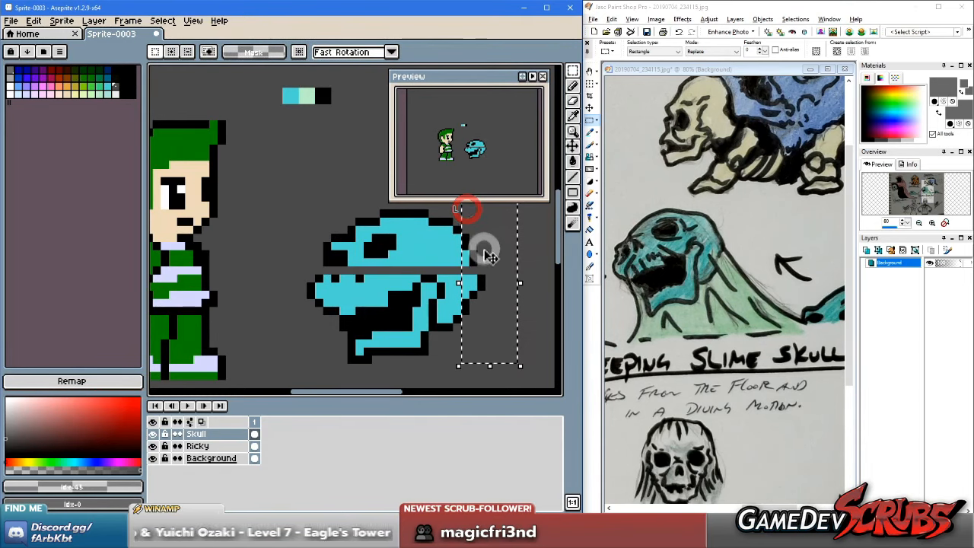
{"action": "left_click", "coordinate": [479, 253]}
{"action": "left_click_drag", "start_coordinate": [480, 253], "coordinate": [476, 253]}
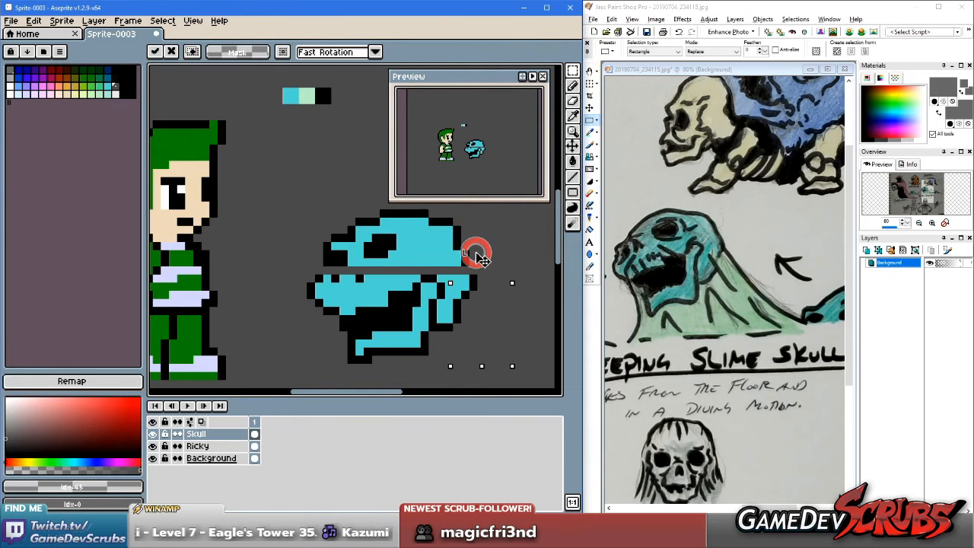
{"action": "left_click", "coordinate": [521, 293]}
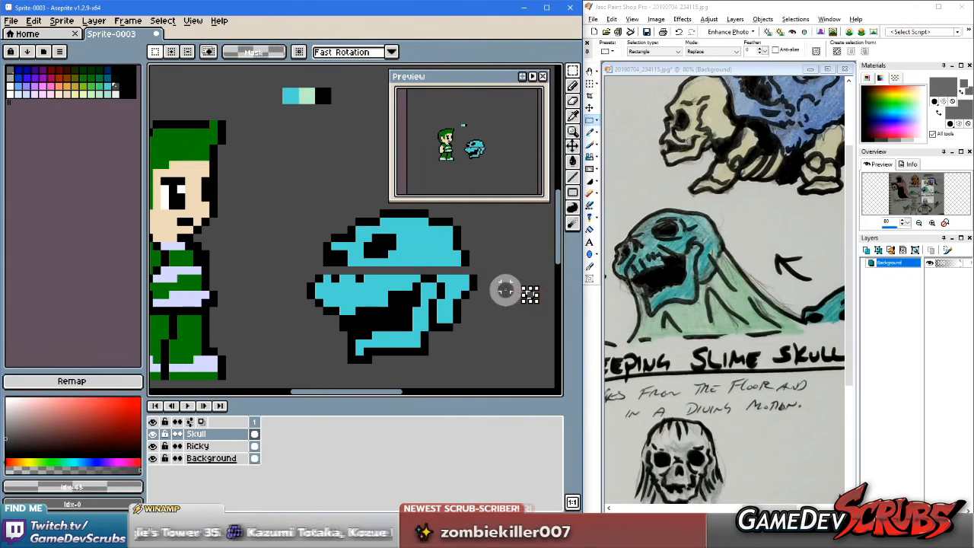
Step: Repair the black outline at the back of the skull and fill the gap across its middle with cyan
{"action": "key", "text": "b"}
{"action": "key", "text": "i"}
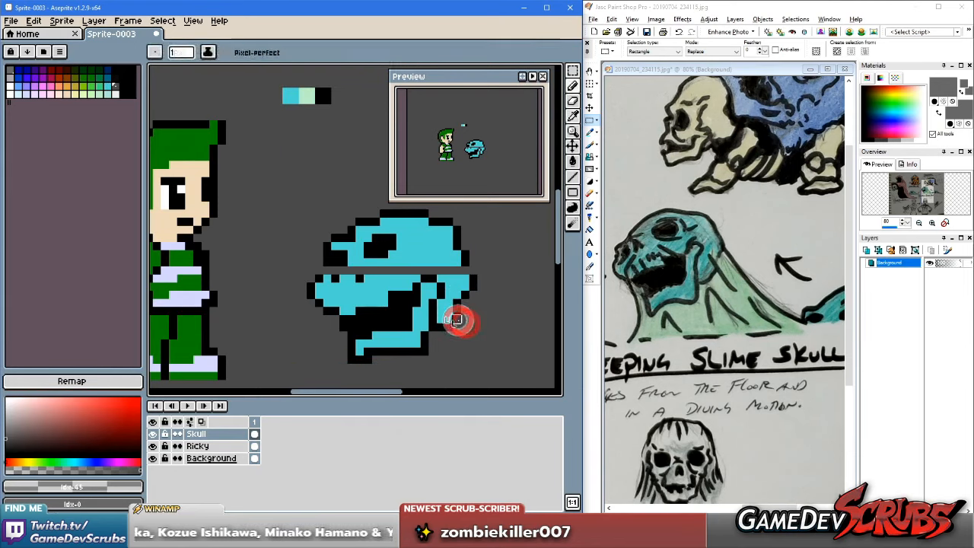
{"action": "left_click", "coordinate": [448, 321], "text": "alt"}
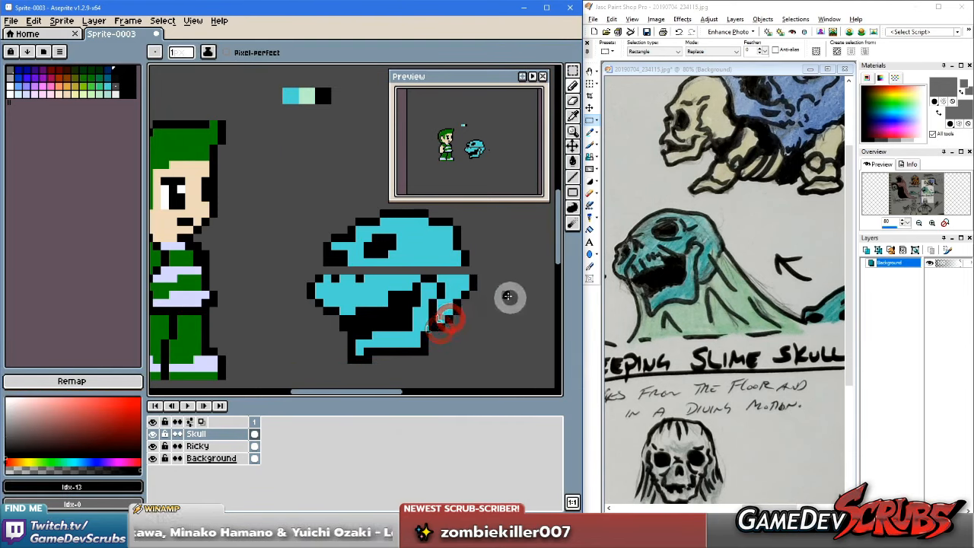
{"action": "left_click", "coordinate": [462, 277], "text": "alt"}
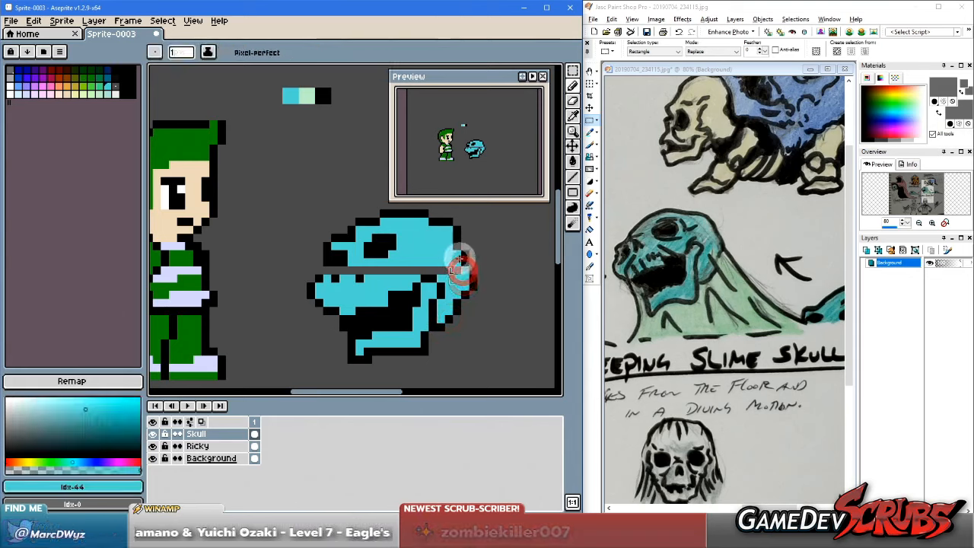
{"action": "left_click", "coordinate": [470, 267], "text": "alt"}
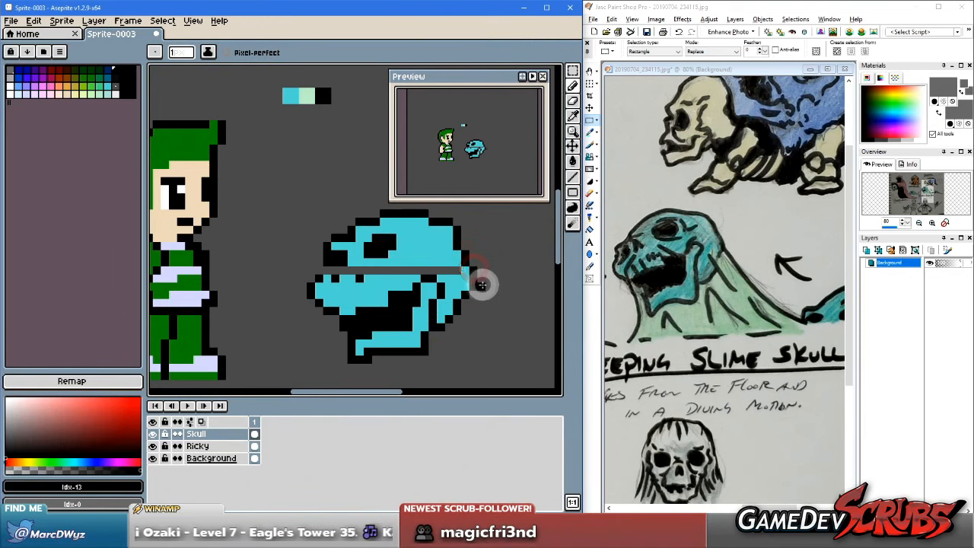
{"action": "left_click", "coordinate": [455, 277], "text": "alt"}
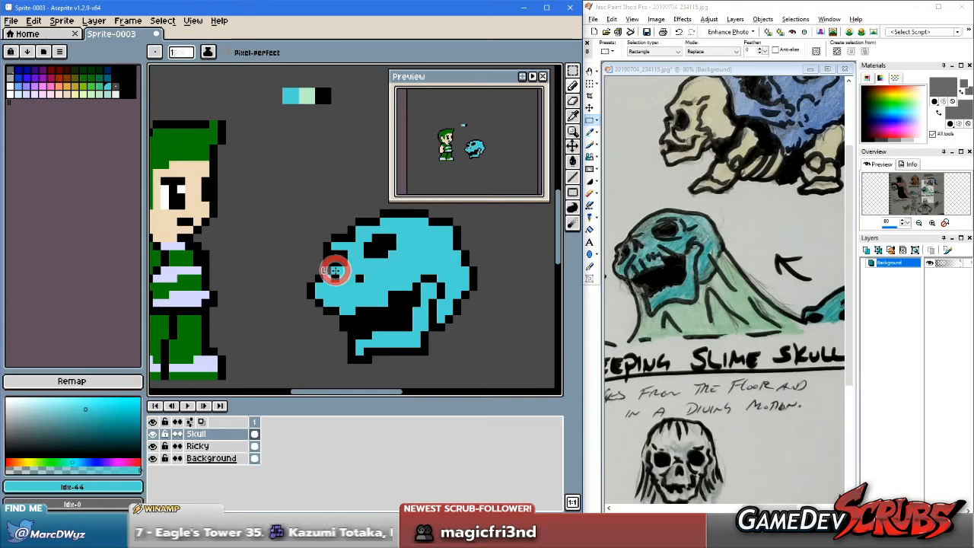
Step: Close the outline below the nose with black and paint cyan over the stray black spots on the upper jaw
{"action": "left_click", "coordinate": [330, 259], "text": "alt"}
{"action": "left_click", "coordinate": [325, 269]}
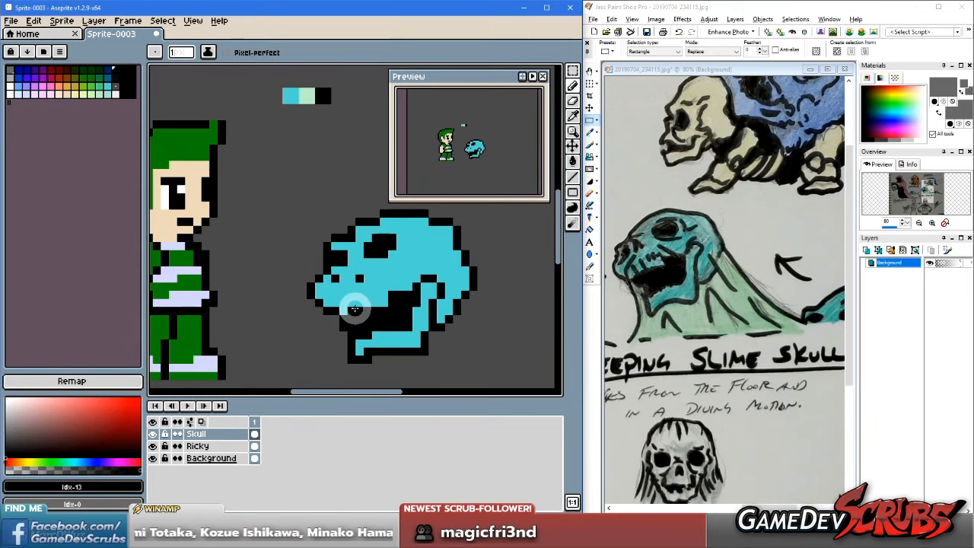
{"action": "left_click", "coordinate": [320, 297], "text": "alt"}
{"action": "left_click", "coordinate": [358, 280], "text": "alt"}
{"action": "left_click", "coordinate": [325, 280]}
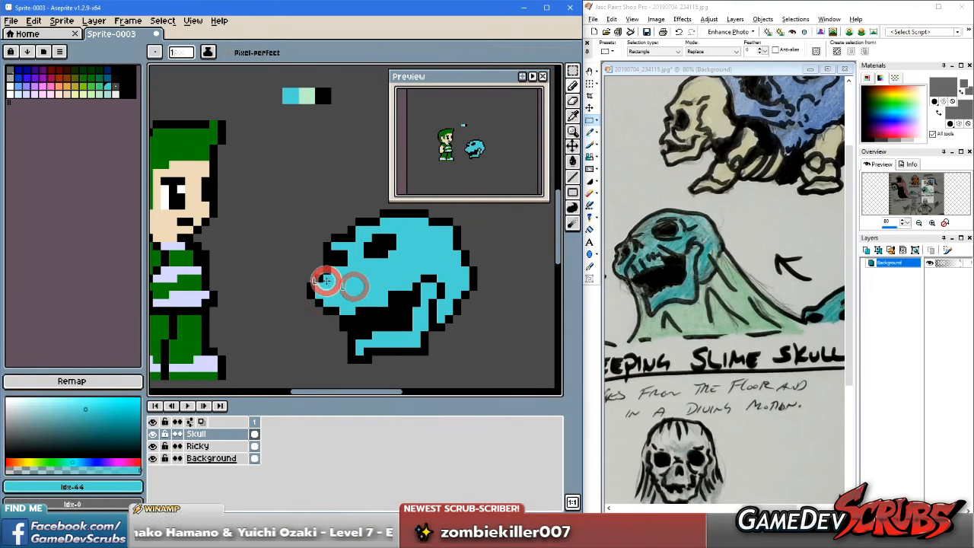
{"action": "left_click", "coordinate": [341, 258], "text": "alt"}
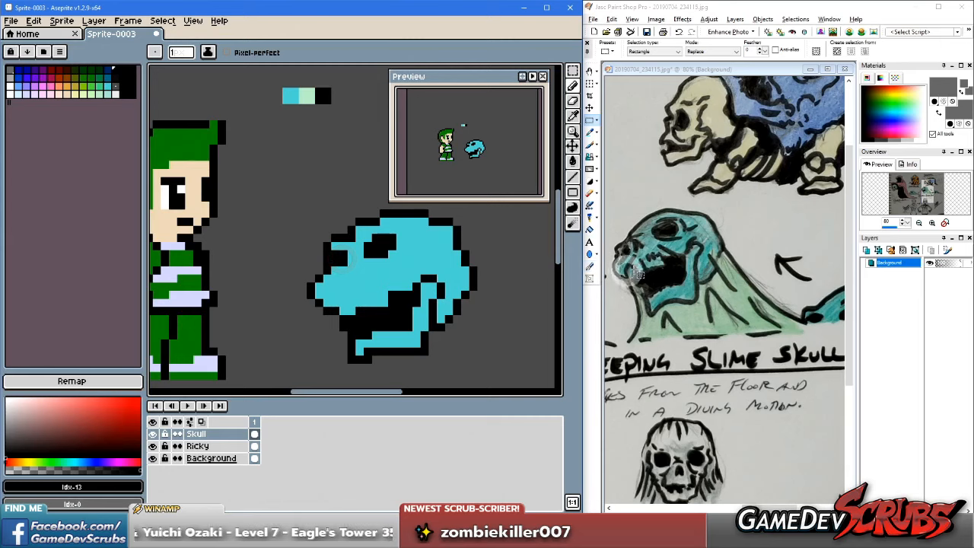
Step: Carve the upper teeth by painting black gaps along the lower edge of the cyan upper jaw
{"action": "right_click", "coordinate": [327, 301]}
{"action": "left_click", "coordinate": [360, 287]}
{"action": "left_click", "coordinate": [335, 288]}
{"action": "left_click", "coordinate": [463, 319]}
{"action": "left_click", "coordinate": [393, 319]}
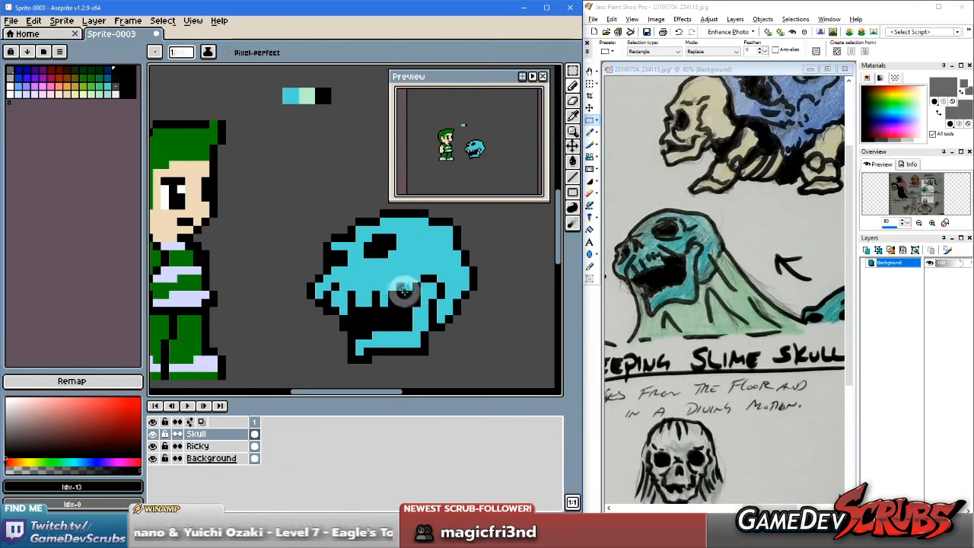
{"action": "left_click", "coordinate": [370, 289]}
{"action": "left_click", "coordinate": [407, 288]}
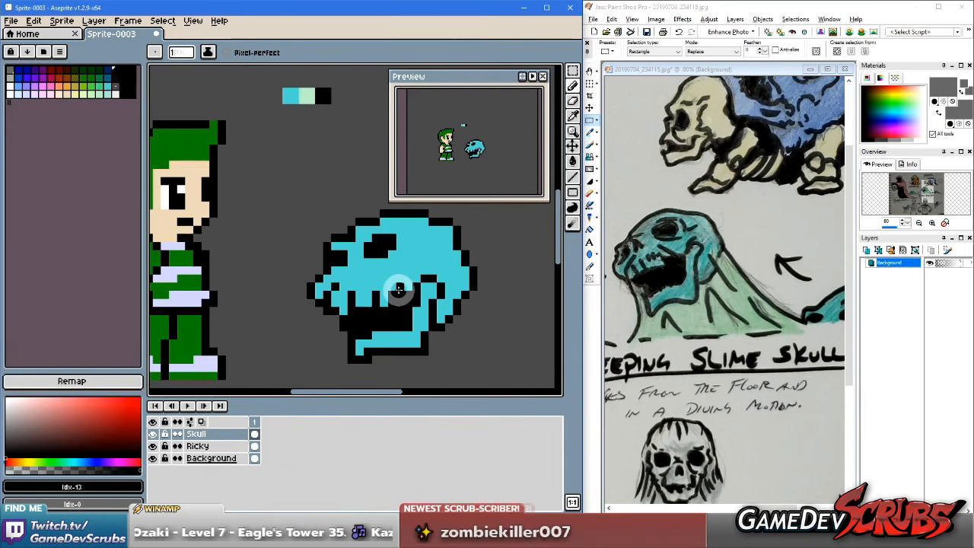
{"action": "left_click", "coordinate": [400, 288]}
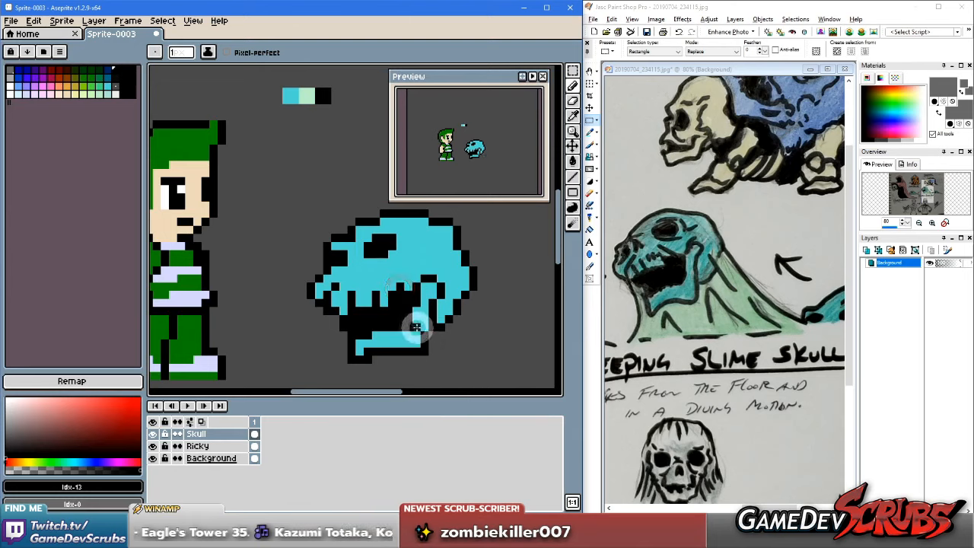
{"action": "left_click", "coordinate": [397, 270]}
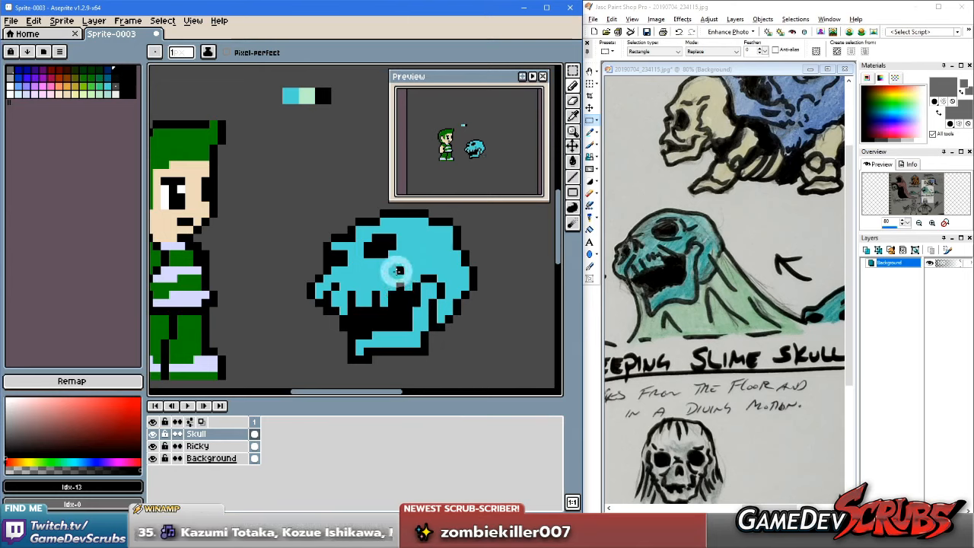
{"action": "left_click", "coordinate": [359, 268]}
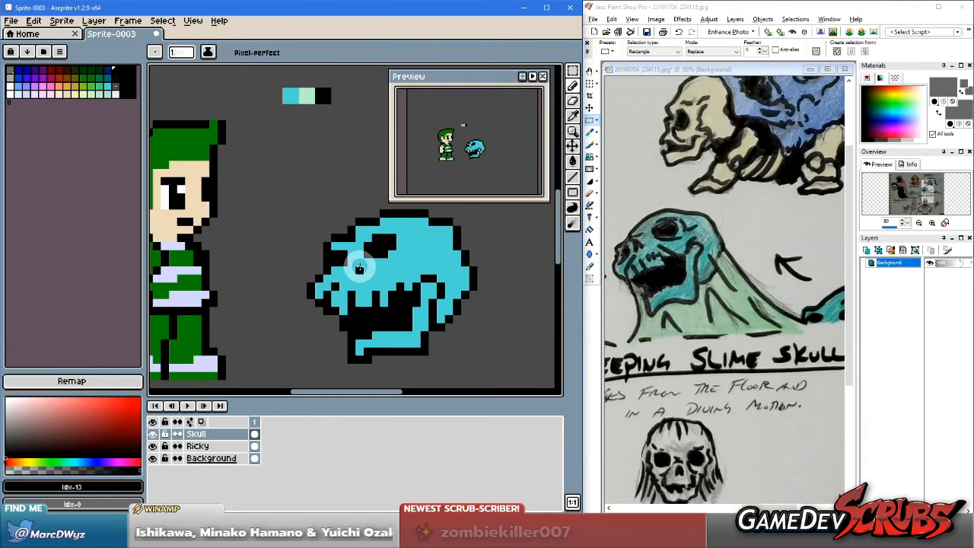
Step: Move the black eye socket one pixel toward the back of the skull and fill the gap left behind with cyan
{"action": "left_click", "coordinate": [395, 267], "text": "alt"}
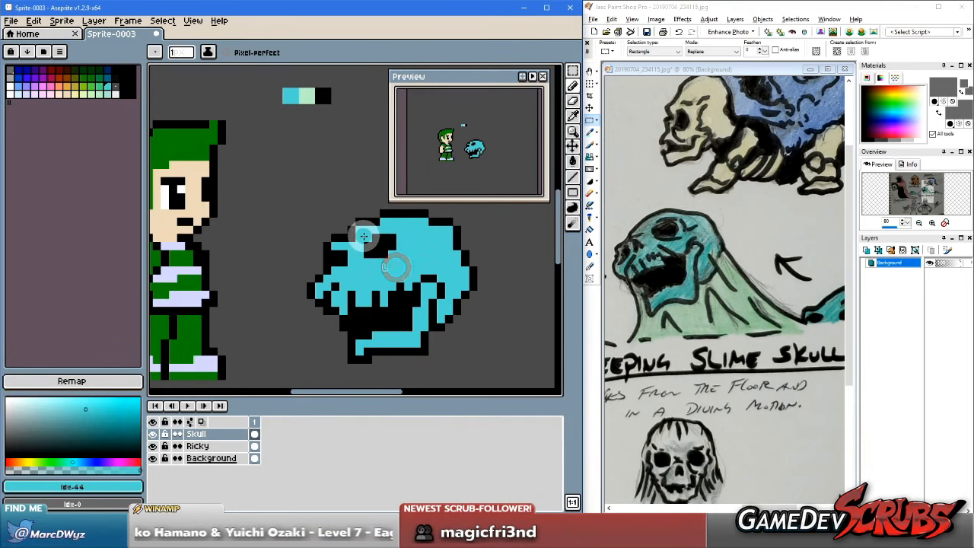
{"action": "key", "text": "m"}
{"action": "left_click_drag", "start_coordinate": [366, 236], "coordinate": [401, 261]}
{"action": "left_click_drag", "start_coordinate": [396, 258], "coordinate": [403, 255]}
{"action": "left_click", "coordinate": [424, 260]}
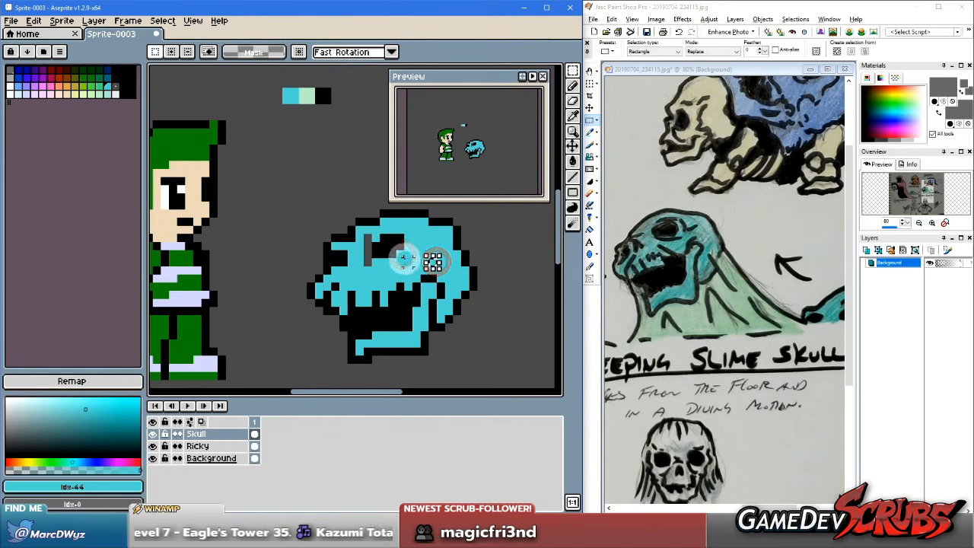
{"action": "key", "text": "ctrl+d"}
{"action": "key", "text": "b"}
{"action": "left_click_drag", "start_coordinate": [367, 239], "coordinate": [367, 262]}
Step: Reshape the nose hole, covering its rear pixels with cyan and extending the black downward along the front edge
{"action": "left_click", "coordinate": [343, 254]}
{"action": "left_click", "coordinate": [335, 260]}
{"action": "key", "text": "ctrl+z"}
{"action": "left_click", "coordinate": [335, 260], "text": "alt"}
{"action": "left_click", "coordinate": [336, 270]}
{"action": "left_click", "coordinate": [327, 277]}
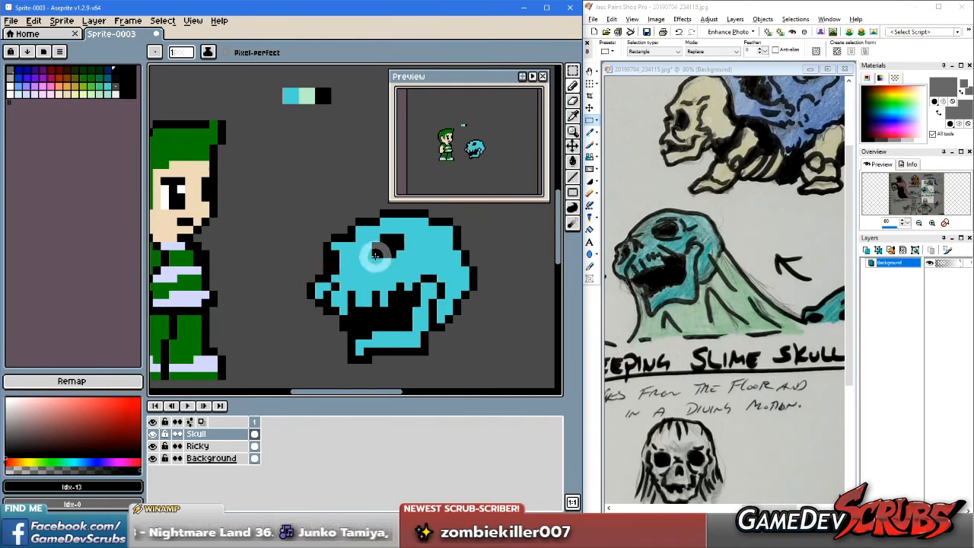
Step: Paint a small L-shaped black hollow between the nose hole and the eye socket, undoing misplaced pixels
{"action": "left_click", "coordinate": [350, 267]}
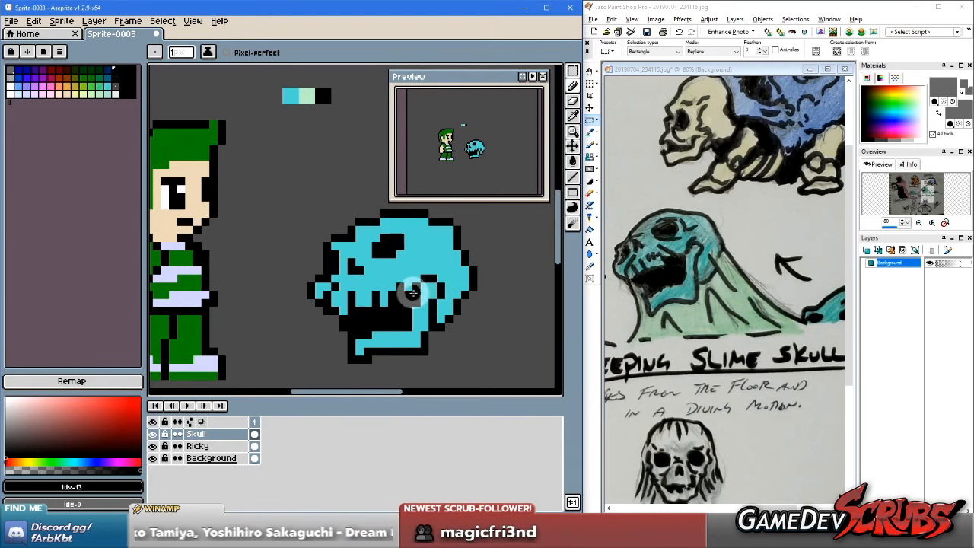
{"action": "key", "text": "ctrl"}
{"action": "key", "text": "ctrl+z"}
{"action": "left_click", "coordinate": [359, 264]}
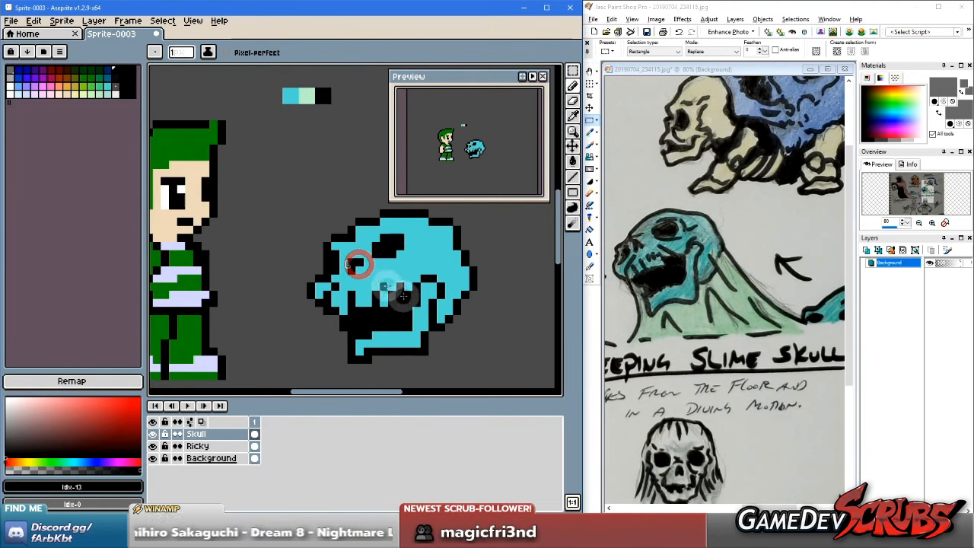
{"action": "key", "text": "ctrl+z"}
{"action": "left_click", "coordinate": [359, 268]}
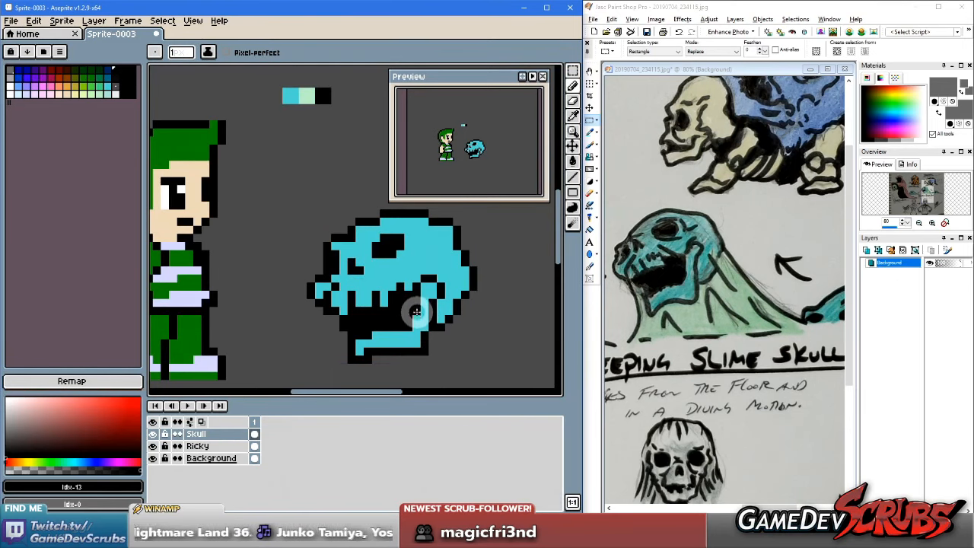
{"action": "key", "text": "z"}
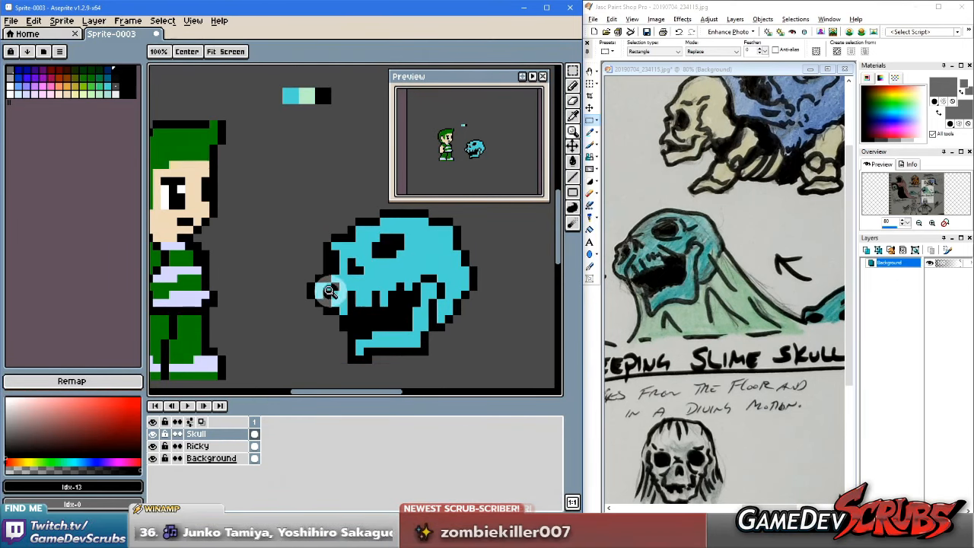
Step: Sample the skull's cyan and recolour the black pixel joining the snout tip to the upper jaw
{"action": "left_click", "coordinate": [321, 289], "text": "alt"}
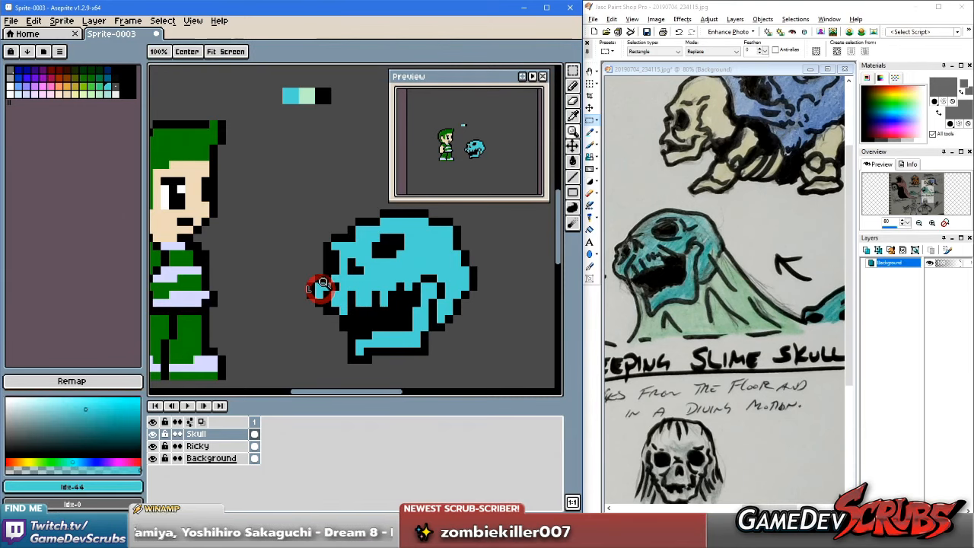
{"action": "left_click", "coordinate": [327, 281]}
{"action": "scroll", "coordinate": [384, 298], "scroll_direction": "down", "scroll_amount": 2}
{"action": "left_click_drag", "start_coordinate": [410, 294], "coordinate": [388, 294]}
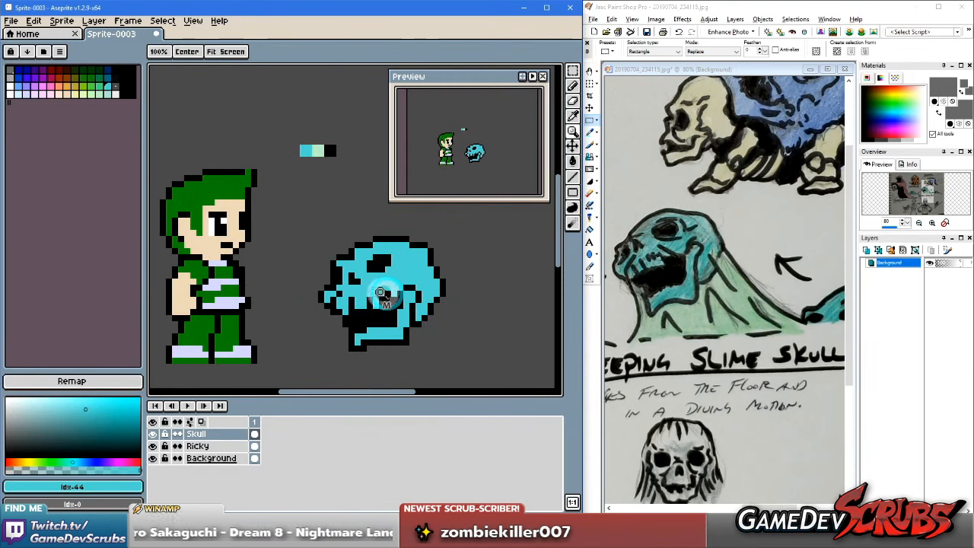
Step: Examine the skull's snout, teeth and jaw hinge at several magnifications beside Ricky and against the sketch
{"action": "key", "text": "b"}
{"action": "key", "text": "alt"}
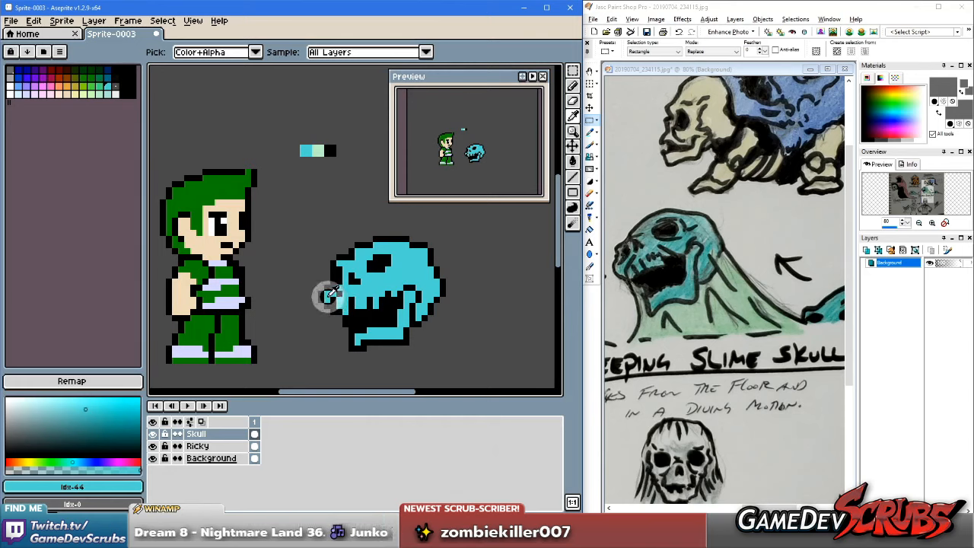
{"action": "scroll", "coordinate": [395, 308], "scroll_direction": "up", "scroll_amount": 1}
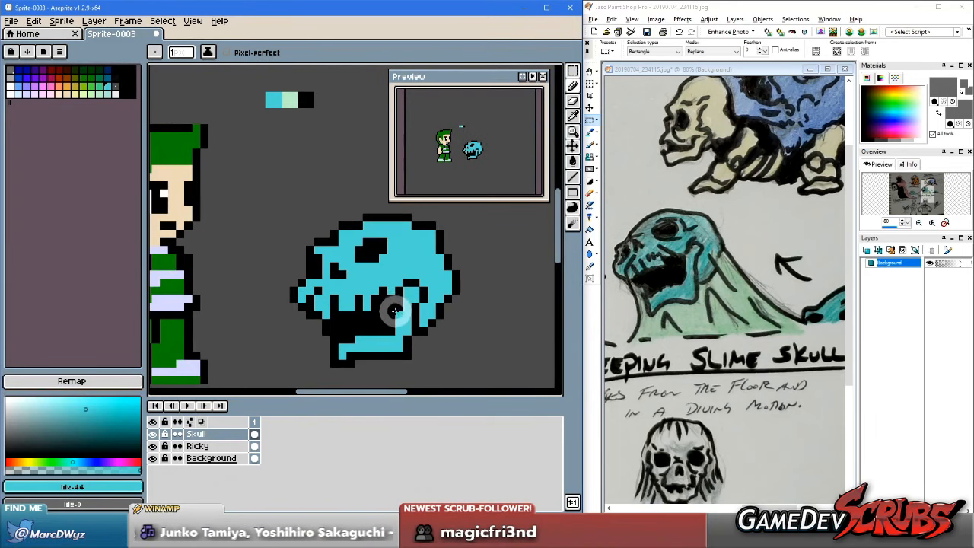
{"action": "left_click_drag", "start_coordinate": [386, 318], "coordinate": [408, 336]}
{"action": "scroll", "coordinate": [415, 306], "scroll_direction": "down", "scroll_amount": 3}
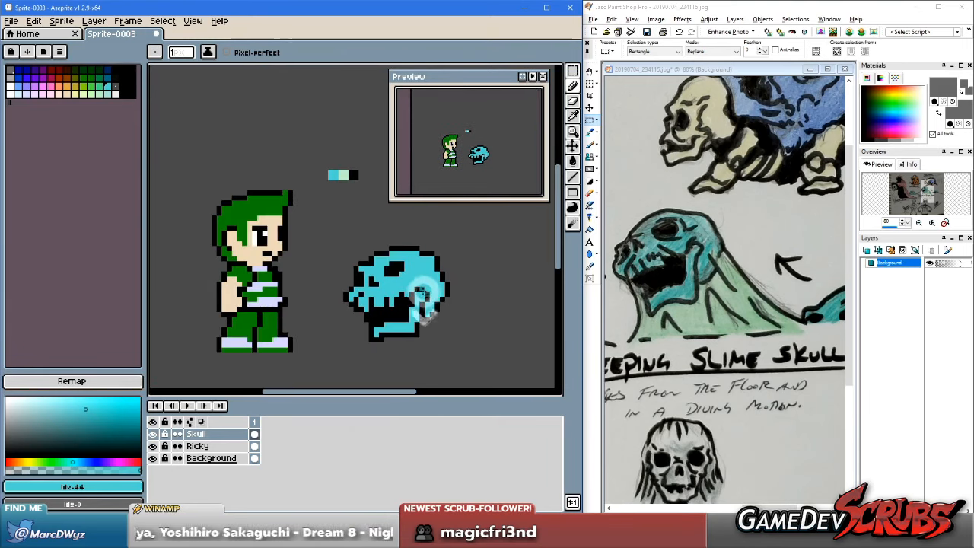
{"action": "scroll", "coordinate": [431, 304], "scroll_direction": "up", "scroll_amount": 2}
{"action": "scroll", "coordinate": [435, 303], "scroll_direction": "up", "scroll_amount": 1}
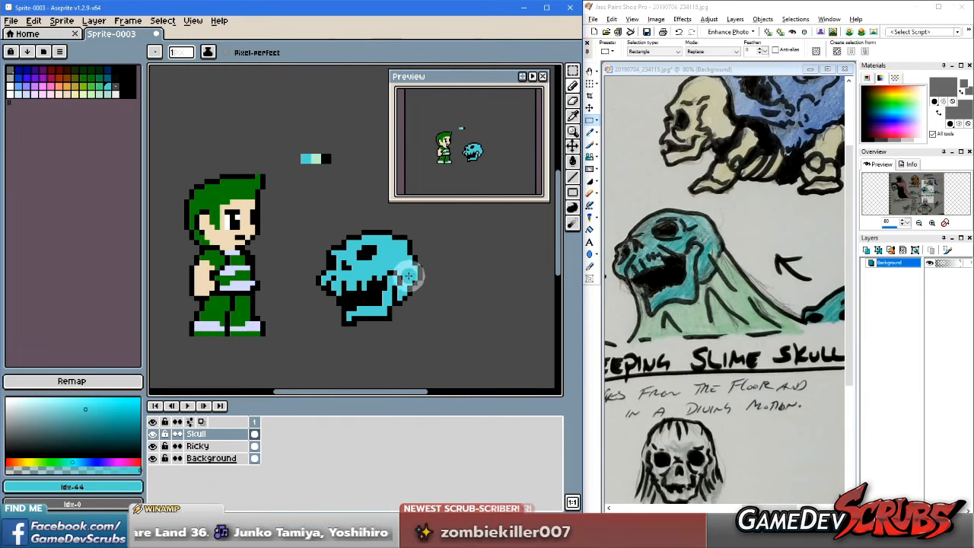
{"action": "left_click_drag", "start_coordinate": [409, 281], "coordinate": [393, 286]}
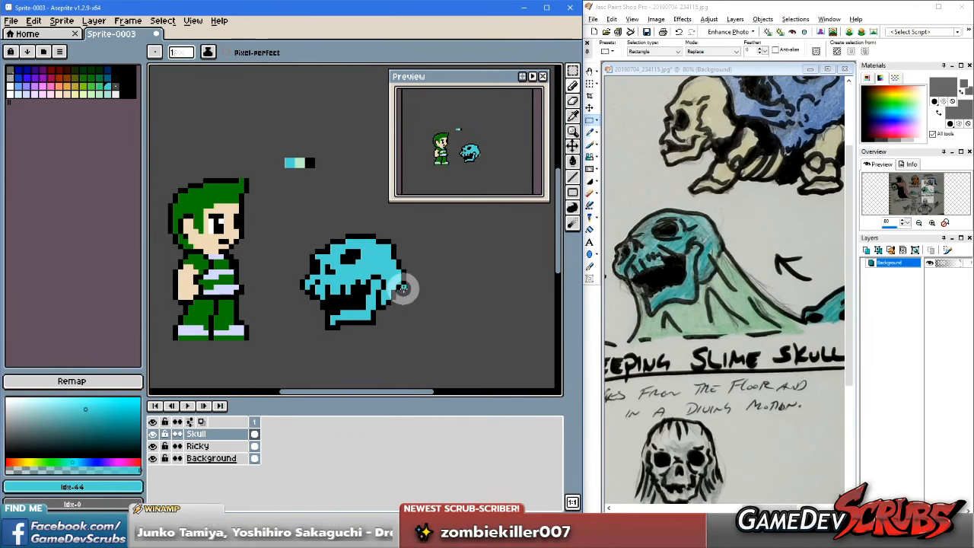
{"action": "left_click_drag", "start_coordinate": [372, 295], "coordinate": [372, 300]}
{"action": "scroll", "coordinate": [367, 281], "scroll_direction": "up", "scroll_amount": 1}
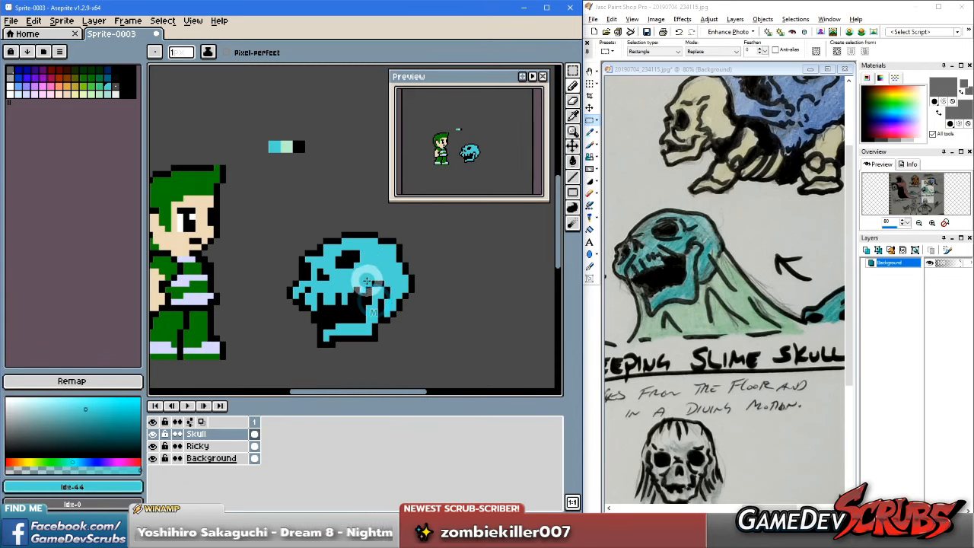
{"action": "scroll", "coordinate": [364, 276], "scroll_direction": "up", "scroll_amount": 1}
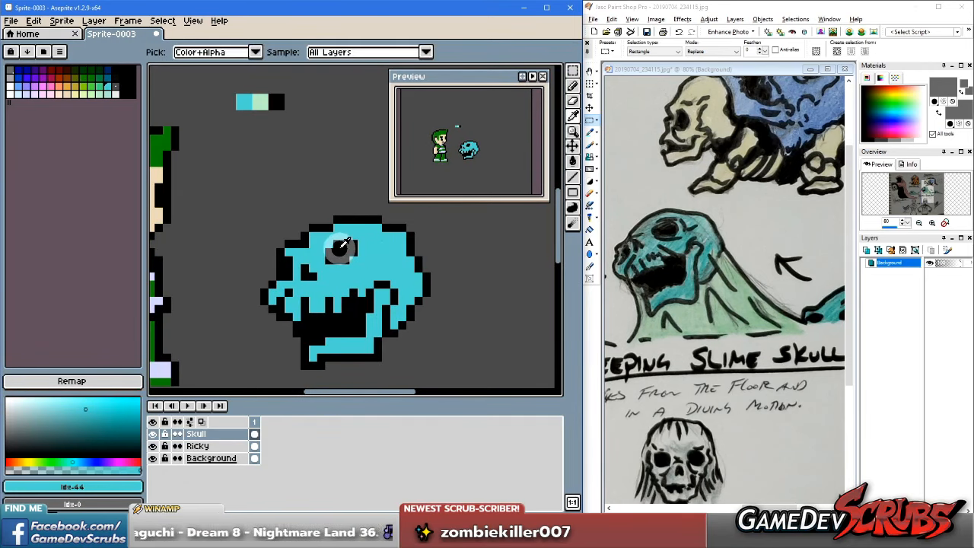
Step: Sample black and paint a short diagonal crease on the cranium behind the eye socket, undoing misplaced pixels
{"action": "left_click", "coordinate": [344, 255], "text": "alt"}
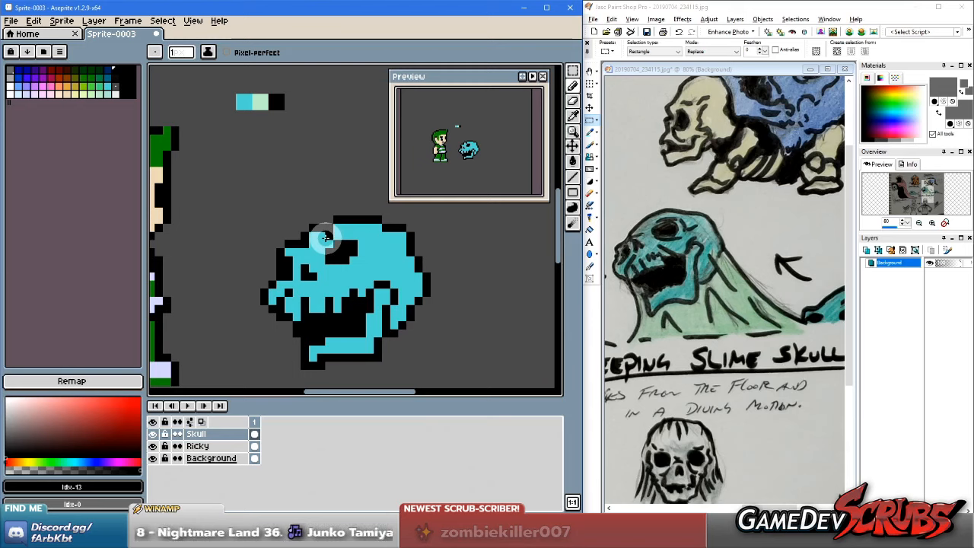
{"action": "left_click_drag", "start_coordinate": [326, 237], "coordinate": [355, 231]}
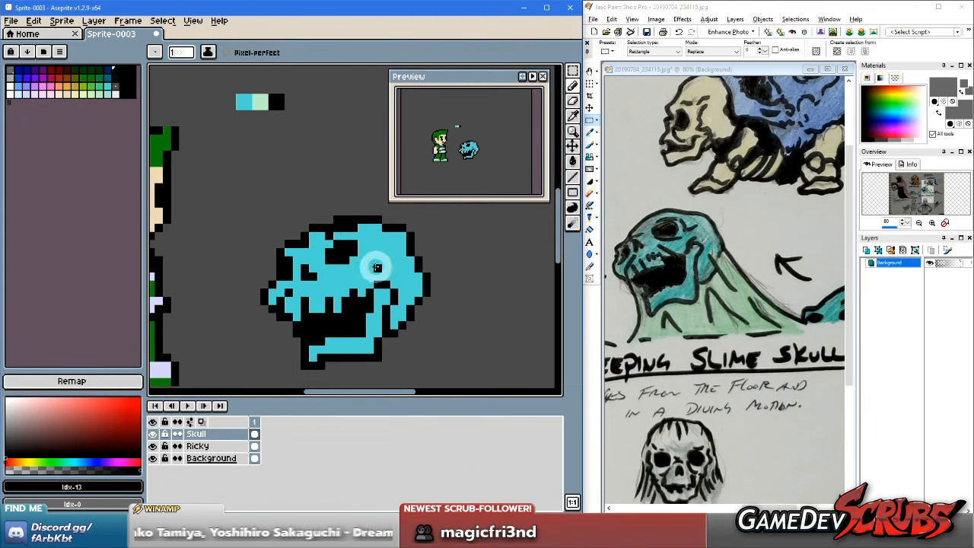
{"action": "key", "text": "v"}
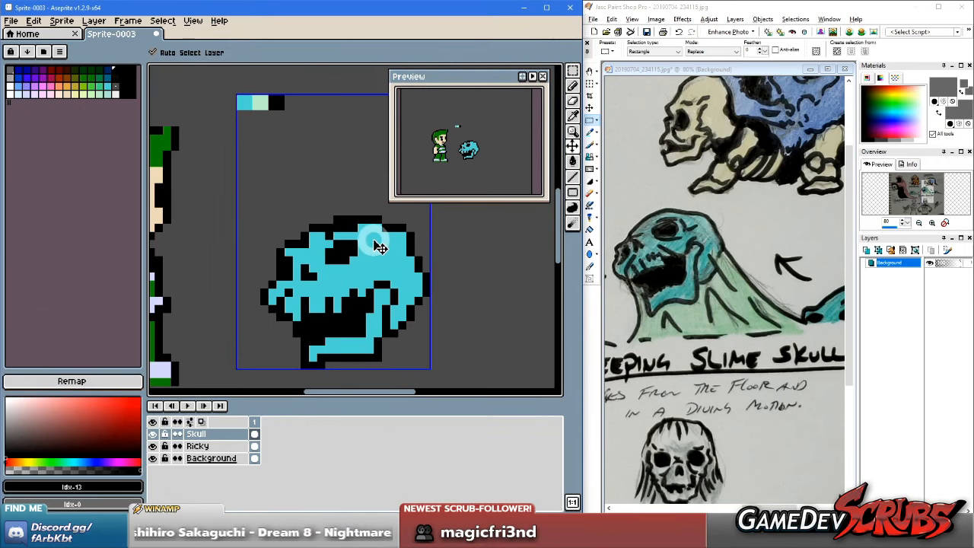
{"action": "key", "text": "b"}
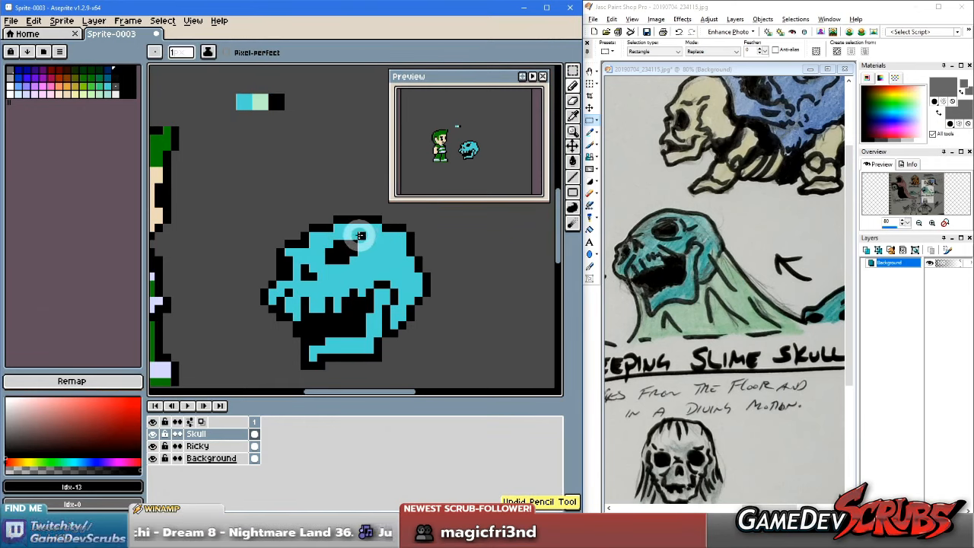
{"action": "left_click", "coordinate": [370, 250]}
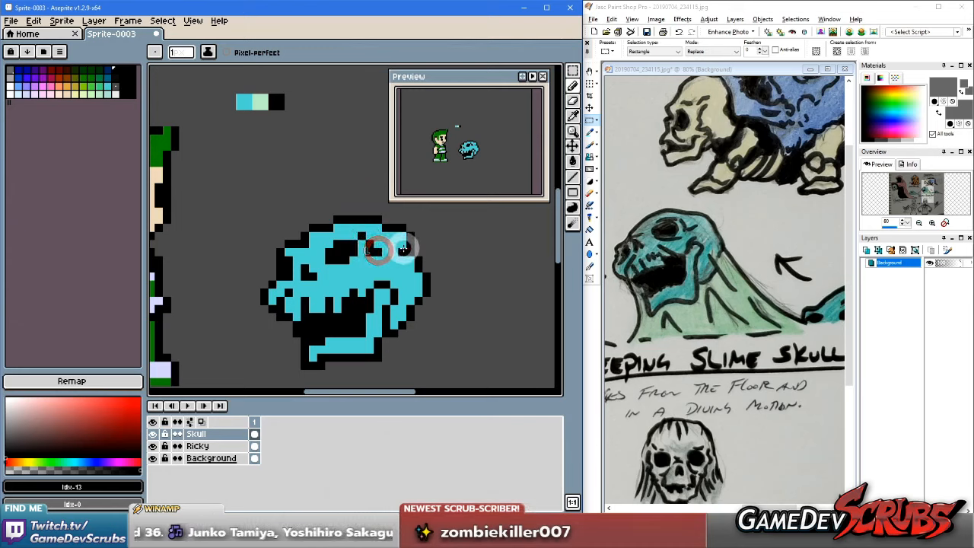
{"action": "scroll", "coordinate": [370, 309], "scroll_direction": "down", "scroll_amount": 1}
{"action": "scroll", "coordinate": [376, 309], "scroll_direction": "up", "scroll_amount": 1}
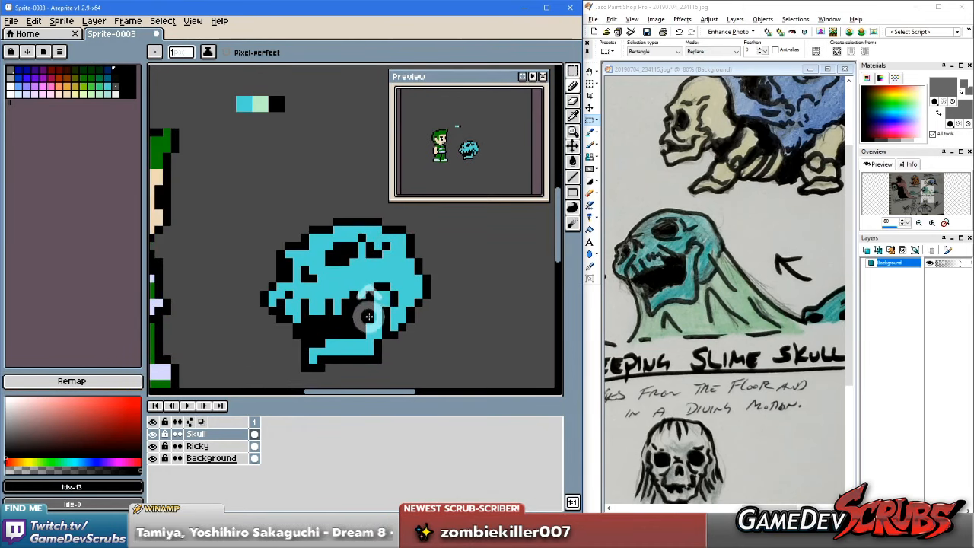
{"action": "left_click_drag", "start_coordinate": [364, 320], "coordinate": [372, 304]}
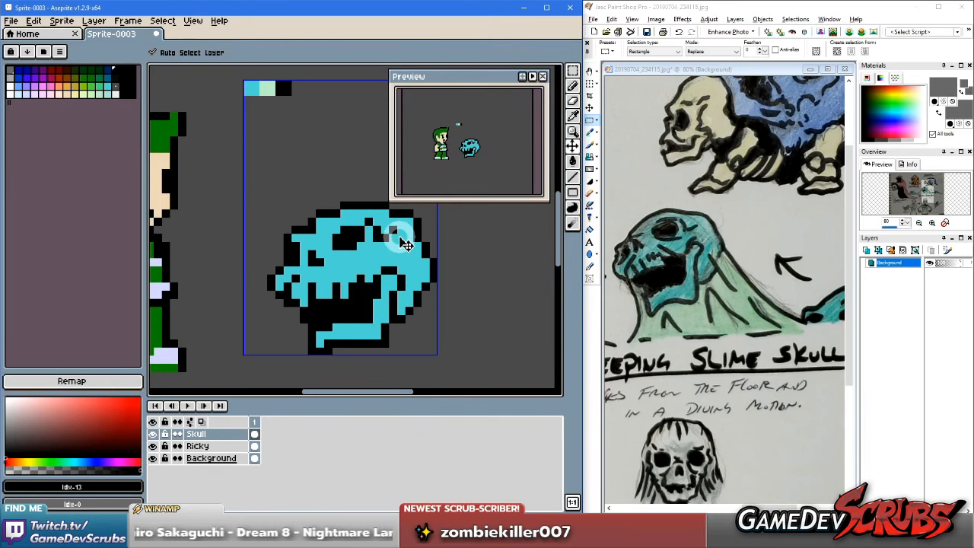
{"action": "key", "text": "ctrl+z"}
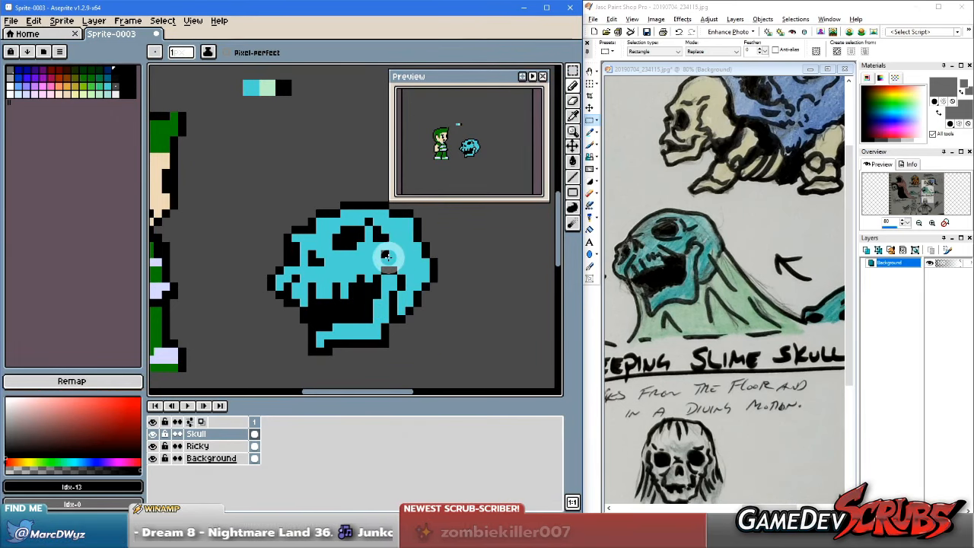
Step: Extend the eye socket with black at its lower rear edge and touch up the brow in front of it
{"action": "left_click", "coordinate": [366, 251]}
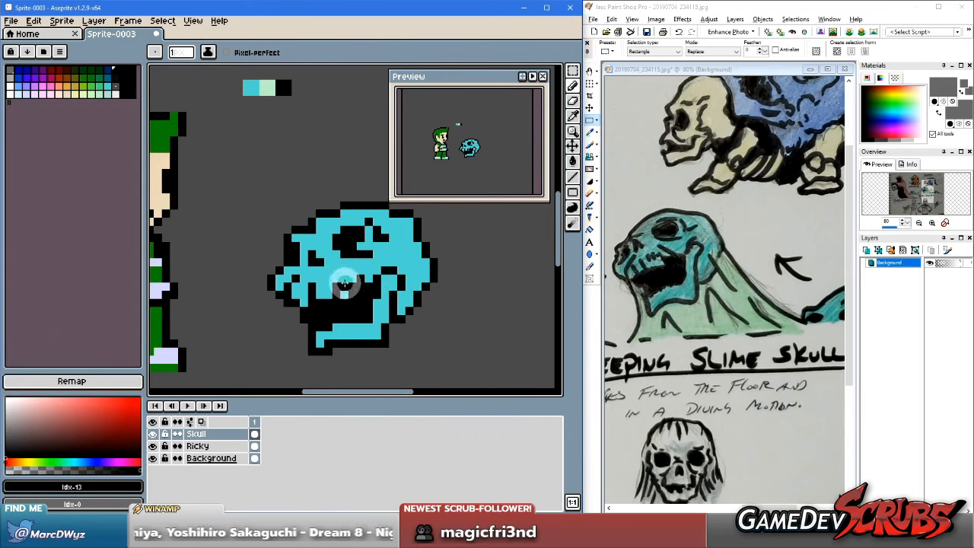
{"action": "left_click_drag", "start_coordinate": [344, 279], "coordinate": [356, 281]}
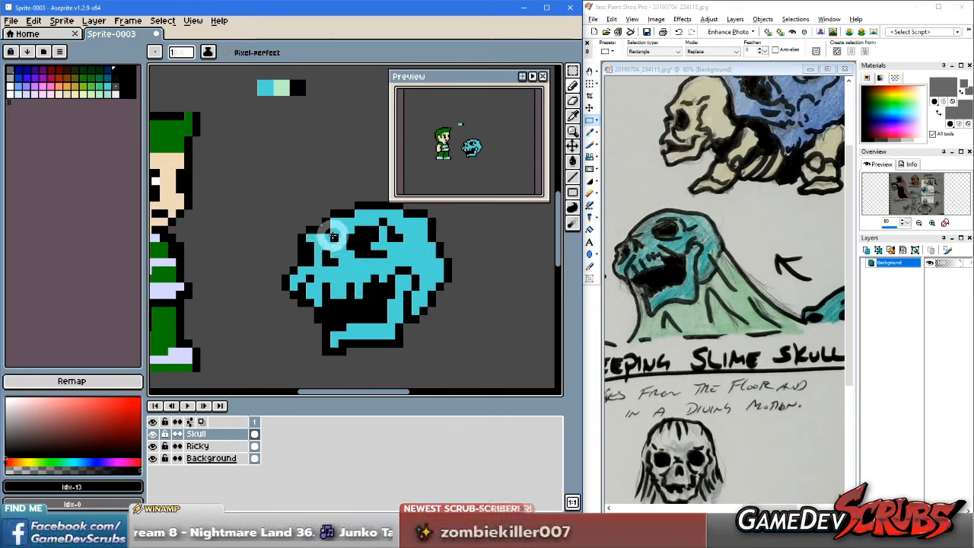
{"action": "left_click", "coordinate": [334, 231]}
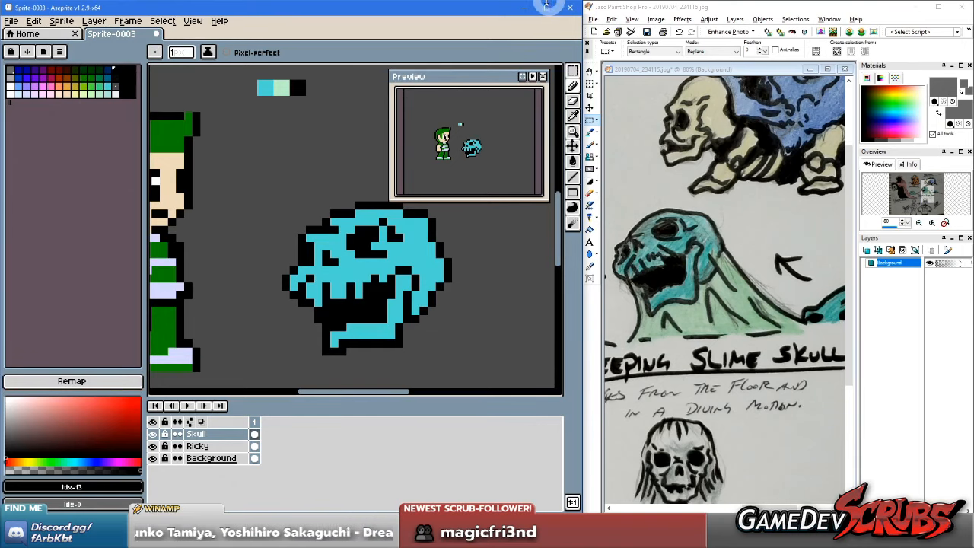
Step: Fit the sprite editor window beside the slime skull reference drawing so both are in view
{"action": "left_click", "coordinate": [546, 7]}
{"action": "left_click_drag", "start_coordinate": [365, 220], "coordinate": [380, 218]}
{"action": "double_click", "coordinate": [569, 5]}
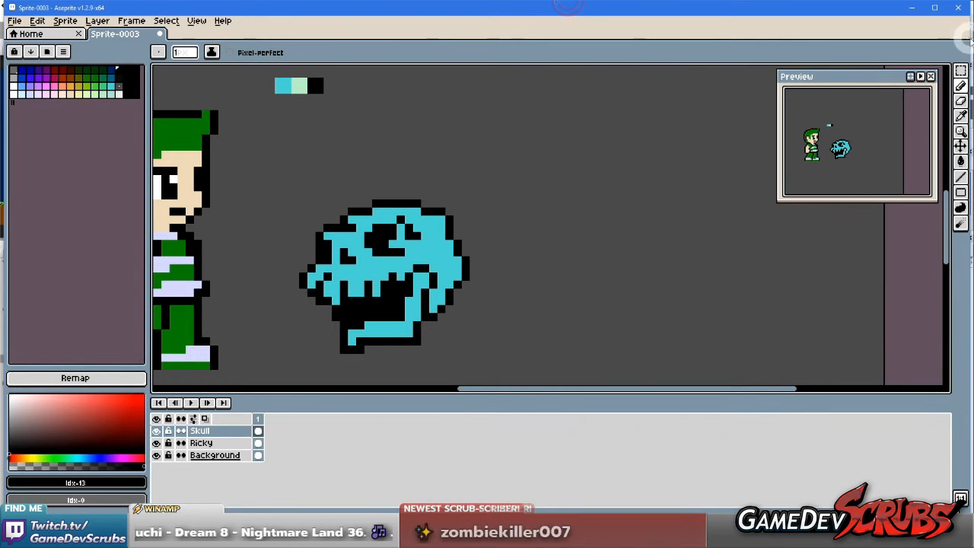
{"action": "mouse_move", "coordinate": [965, 35]}
{"action": "left_mouse_down"}
{"action": "mouse_move", "coordinate": [550, 44]}
{"action": "mouse_move", "coordinate": [589, 74]}
{"action": "left_mouse_up"}
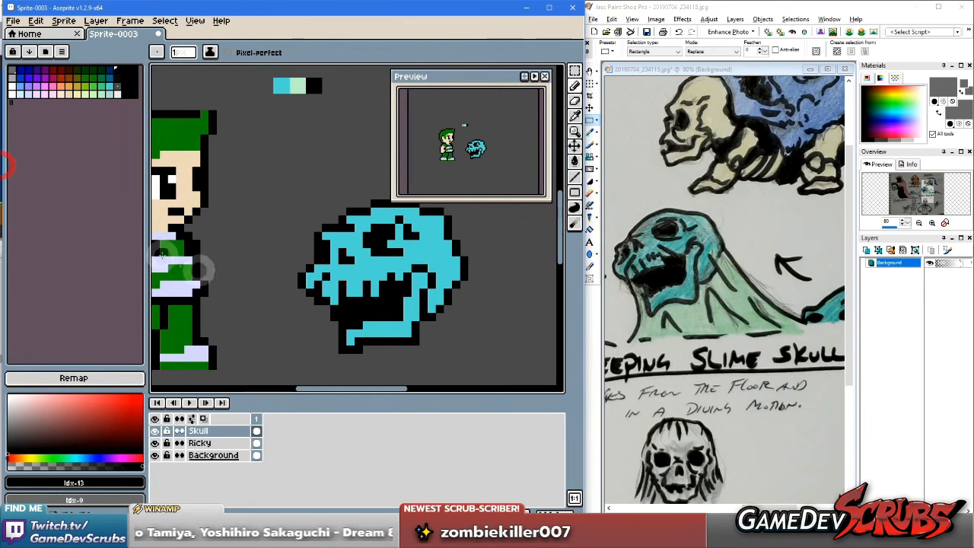
Step: Trim stray outline pixels under the skull's chin and at the front of its upper jaw, using the transparent colour
{"action": "left_click_drag", "start_coordinate": [374, 275], "coordinate": [356, 300]}
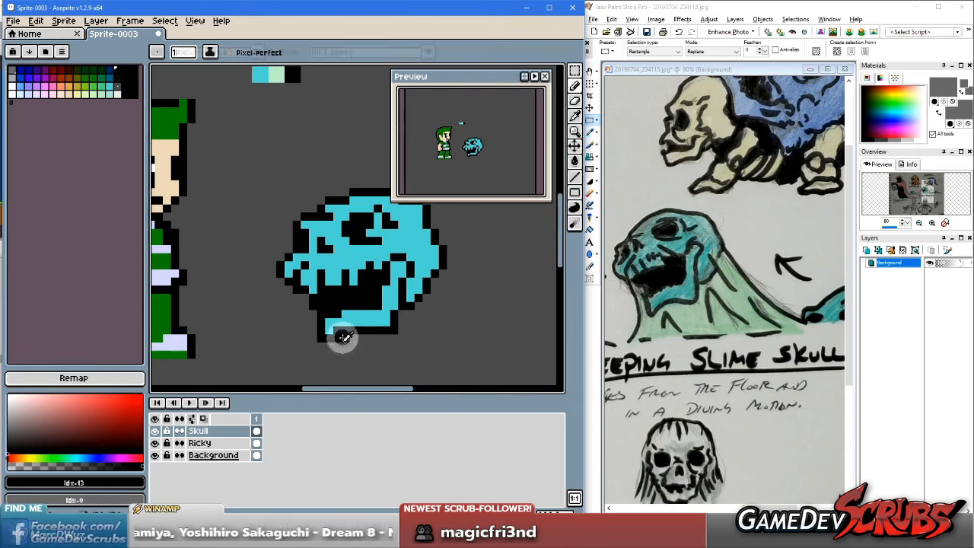
{"action": "left_click", "coordinate": [338, 336], "text": "alt"}
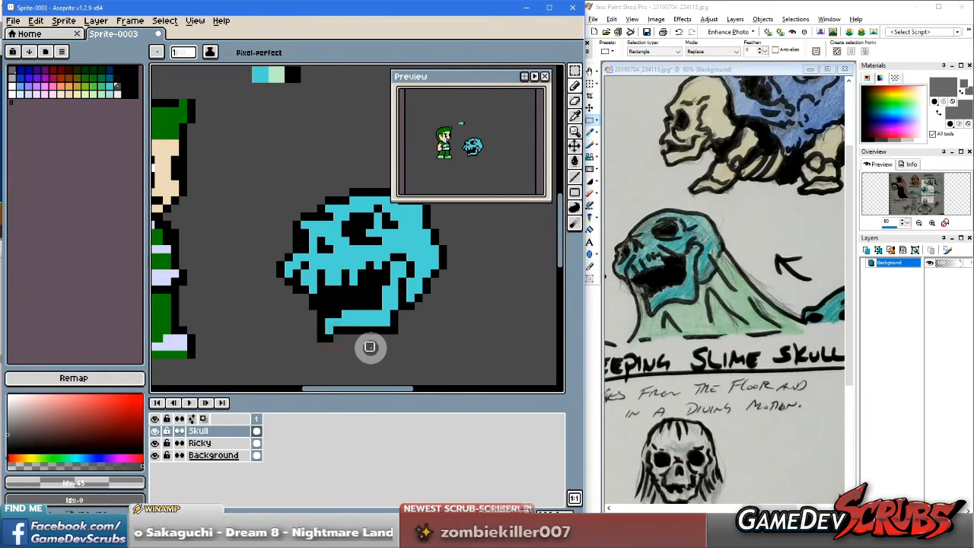
{"action": "left_click", "coordinate": [313, 319], "text": "alt"}
{"action": "left_click", "coordinate": [305, 297]}
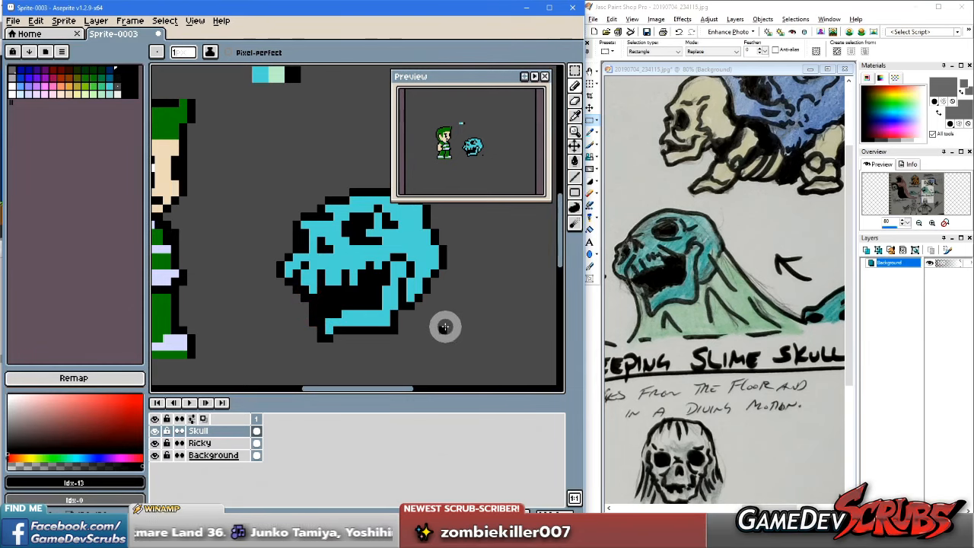
{"action": "key", "text": "ctrl+z"}
{"action": "left_click", "coordinate": [295, 313]}
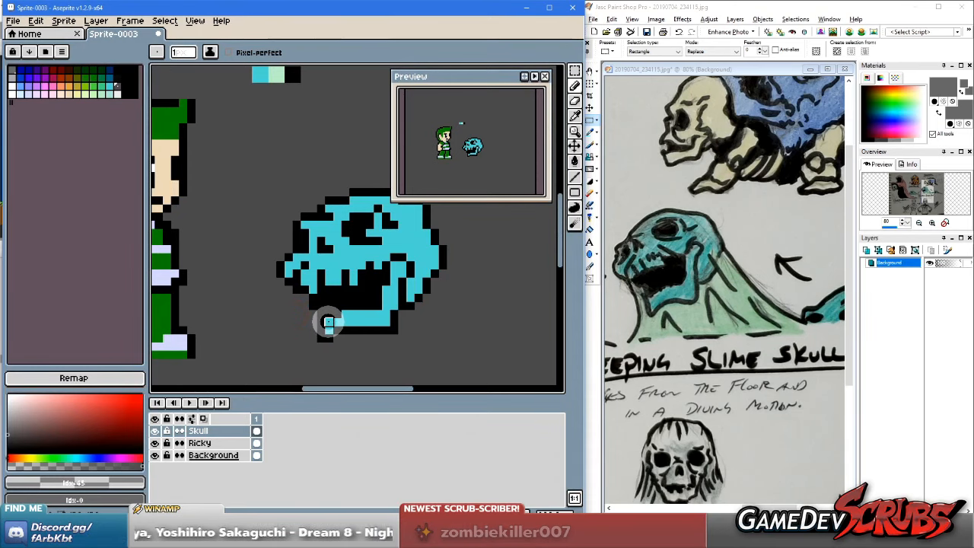
{"action": "left_click", "coordinate": [353, 329]}
{"action": "left_click", "coordinate": [303, 289]}
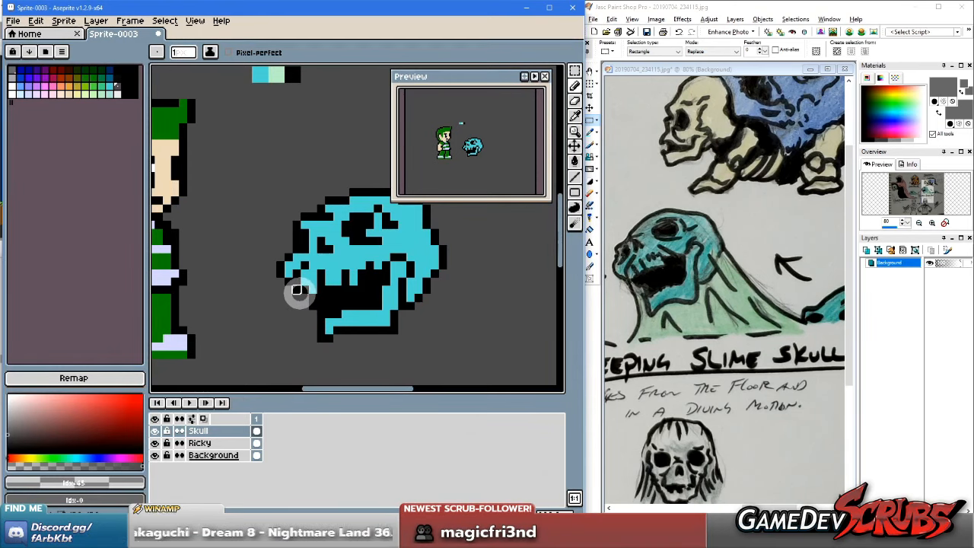
Step: Lengthen the front upper tooth in cyan and extend the black mouth outline beneath it
{"action": "left_click", "coordinate": [304, 276], "text": "alt"}
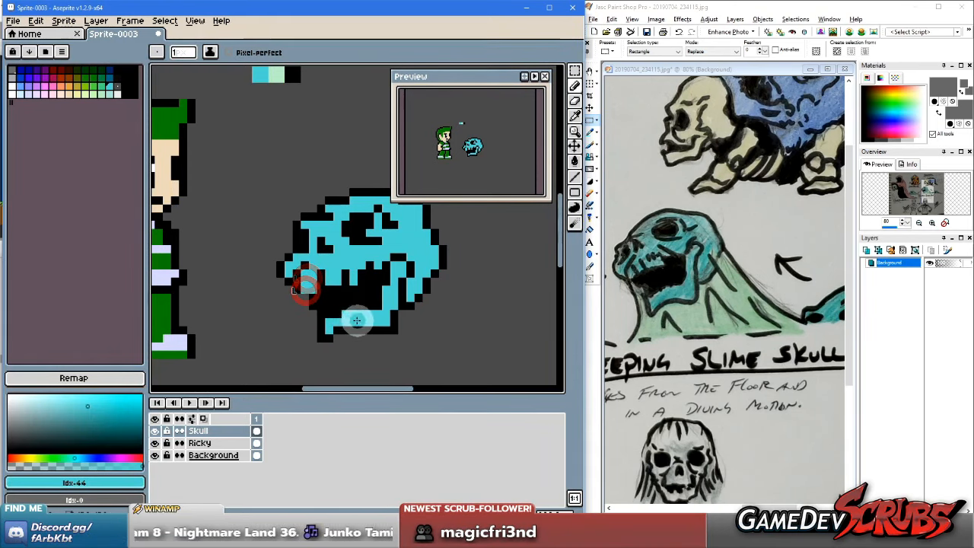
{"action": "left_click", "coordinate": [316, 293], "text": "alt"}
{"action": "left_click", "coordinate": [337, 306]}
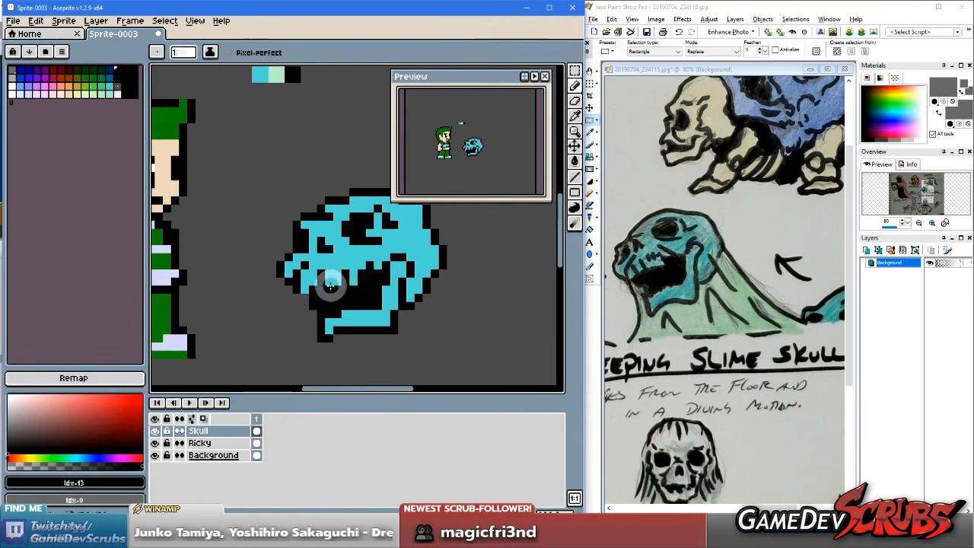
{"action": "left_click", "coordinate": [304, 301]}
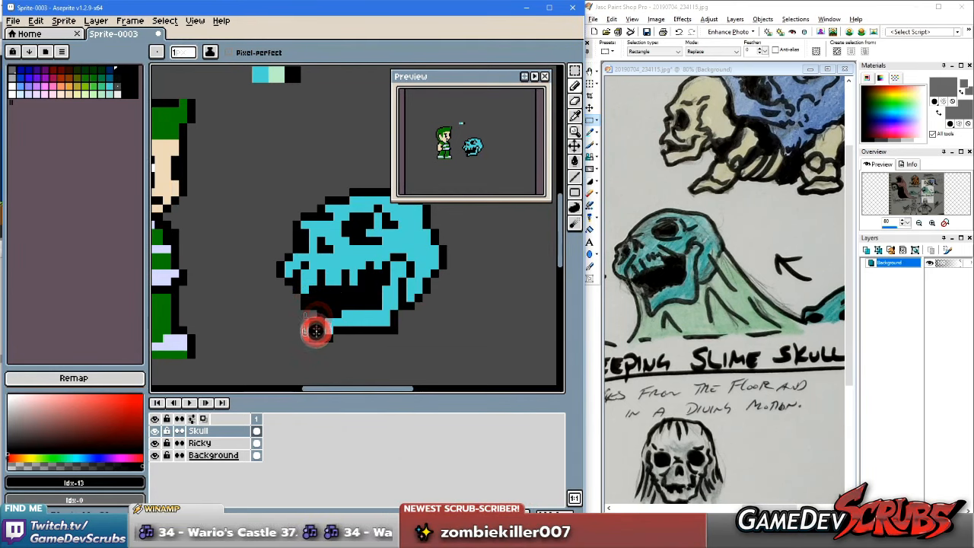
Step: Extend the tip of the lower jaw forward in cyan and clean up its black outline
{"action": "left_click", "coordinate": [323, 323], "text": "alt"}
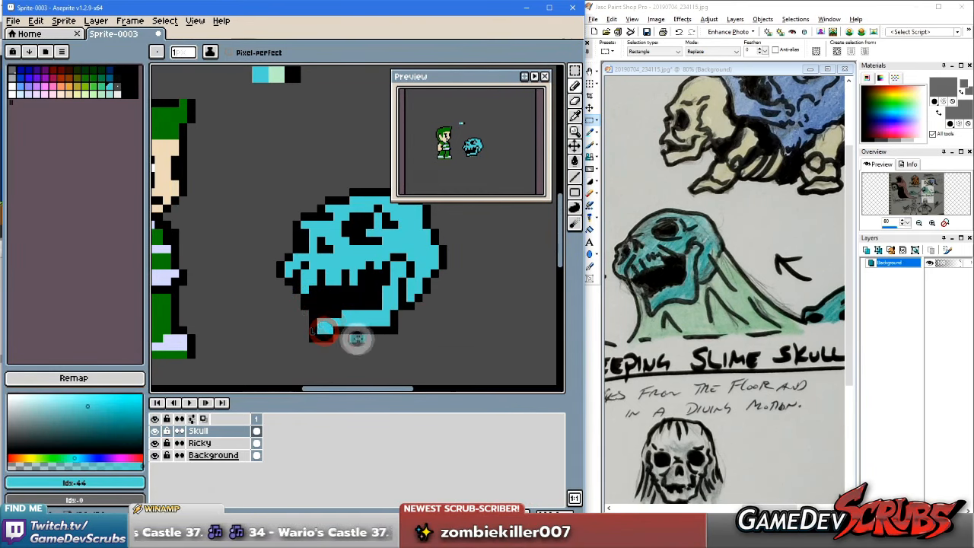
{"action": "left_click", "coordinate": [332, 329], "text": "alt"}
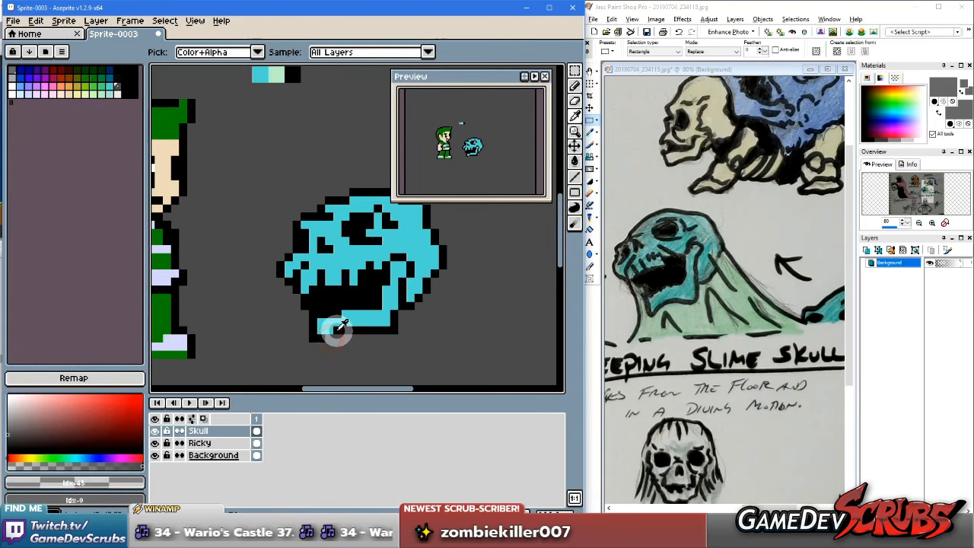
{"action": "left_click", "coordinate": [326, 327], "text": "alt"}
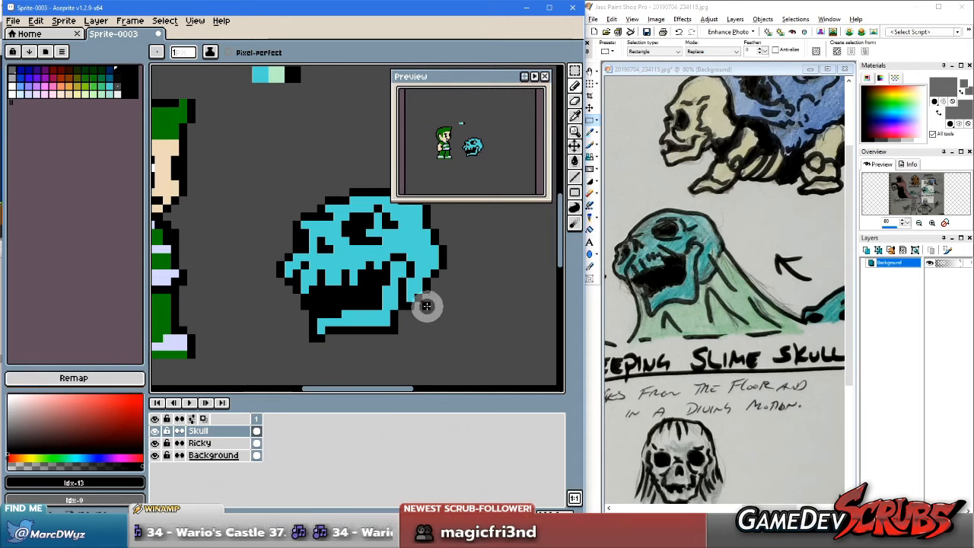
Step: Widen the upper end of the lower jaw into the mouth in cyan and outline its hinge in black
{"action": "left_click", "coordinate": [380, 295], "text": "alt"}
{"action": "mouse_move", "coordinate": [379, 292]}
{"action": "left_mouse_down"}
{"action": "mouse_move", "coordinate": [414, 293]}
{"action": "mouse_move", "coordinate": [386, 273]}
{"action": "left_mouse_up"}
{"action": "left_click", "coordinate": [386, 266], "text": "alt"}
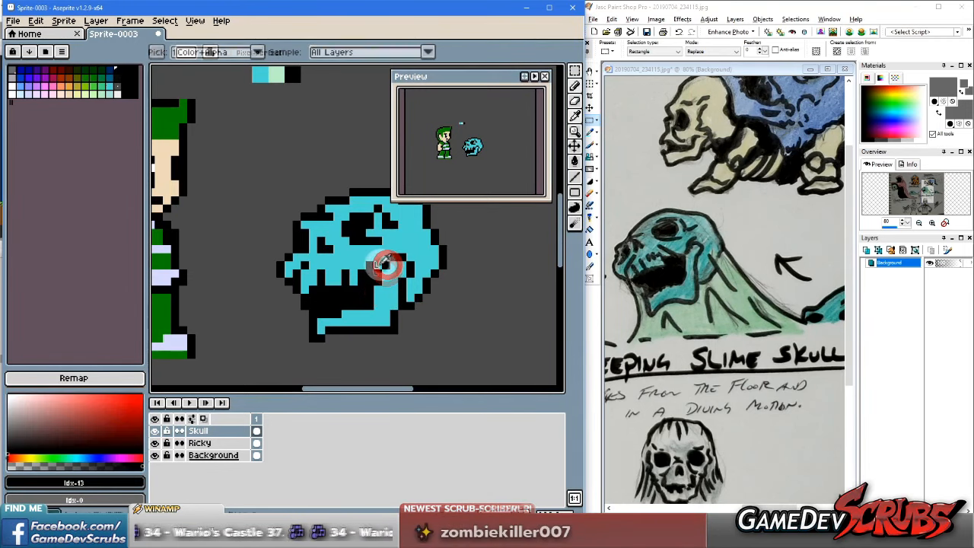
{"action": "left_click", "coordinate": [383, 266]}
{"action": "left_click", "coordinate": [394, 271], "text": "alt"}
{"action": "left_click", "coordinate": [393, 272]}
{"action": "left_click", "coordinate": [385, 274]}
{"action": "left_click", "coordinate": [402, 258]}
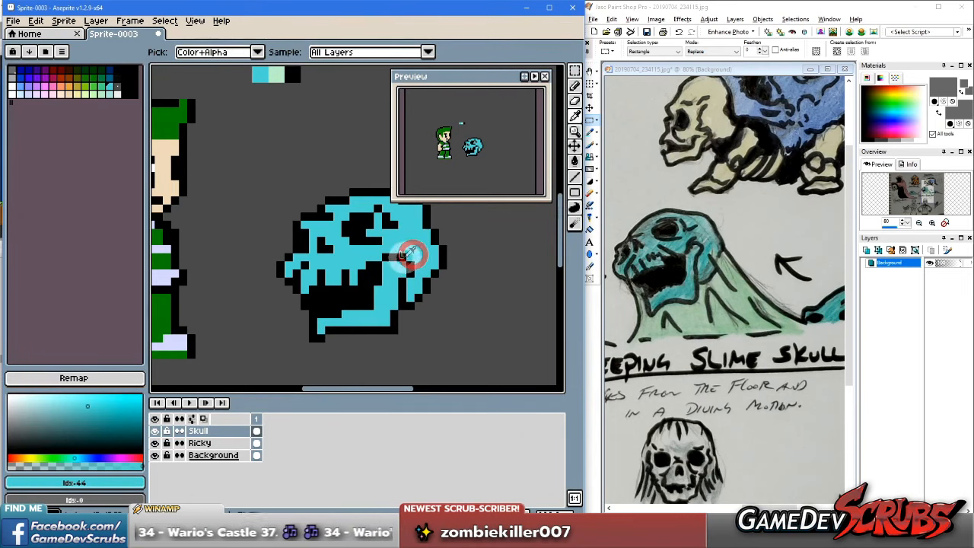
Step: Draw the black gap behind the lower jaw and fill out the lower back of the skull in cyan
{"action": "left_click", "coordinate": [406, 277]}
{"action": "left_click", "coordinate": [400, 272], "text": "alt"}
{"action": "left_click", "coordinate": [402, 264]}
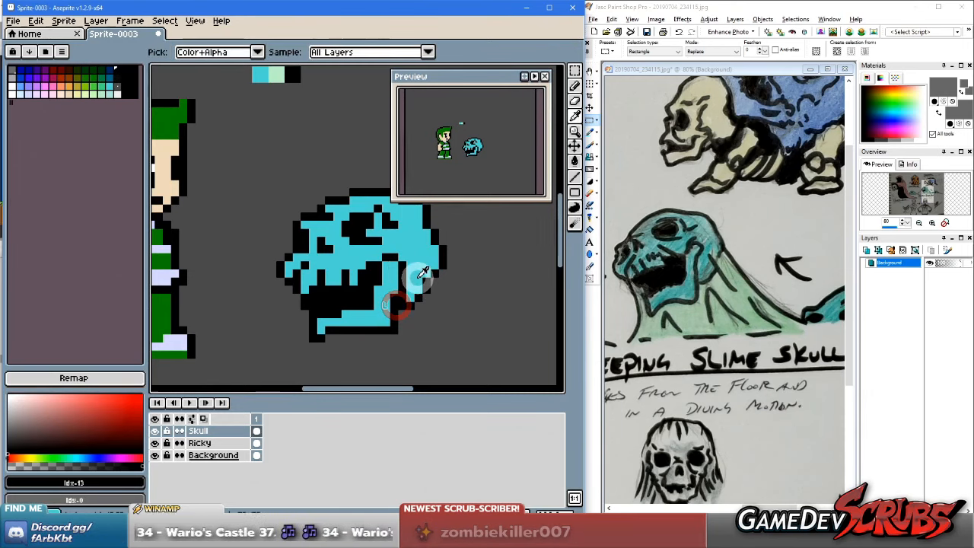
{"action": "left_click", "coordinate": [415, 278], "text": "alt"}
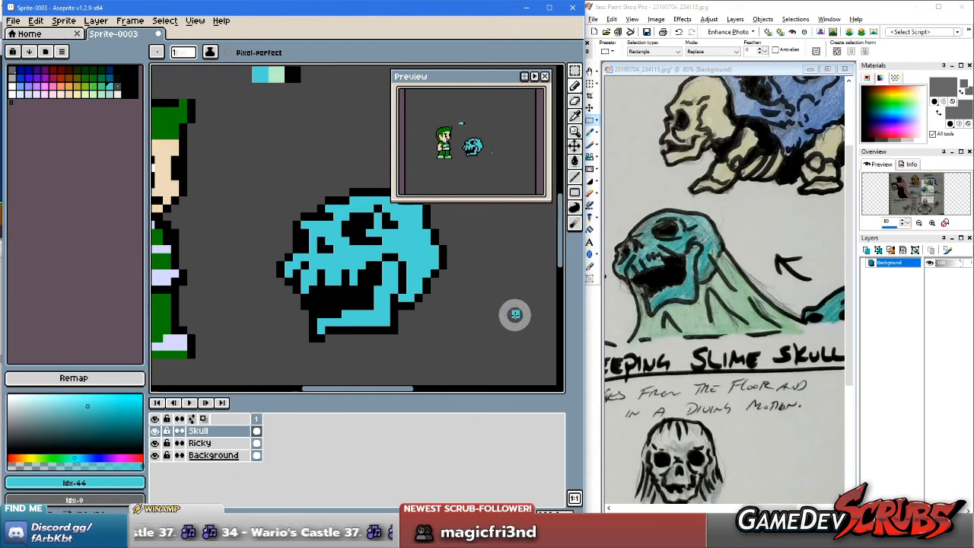
Step: Adjust the jaw hinge's cyan edge and black outline, undoing the last stroke
{"action": "middle_click", "coordinate": [463, 296]}
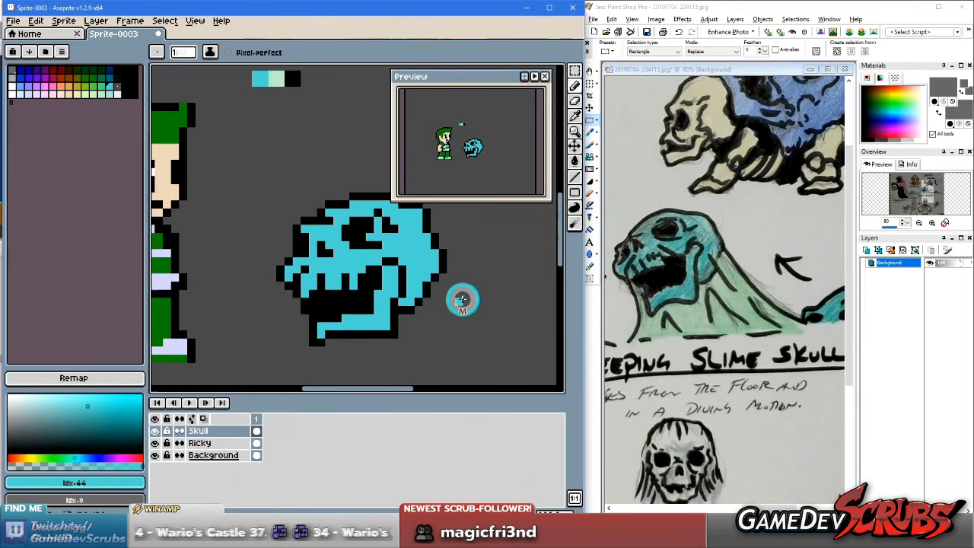
{"action": "key", "text": "alt"}
{"action": "left_click", "coordinate": [393, 274], "text": "alt"}
{"action": "left_click", "coordinate": [399, 265]}
{"action": "left_click", "coordinate": [390, 260], "text": "alt"}
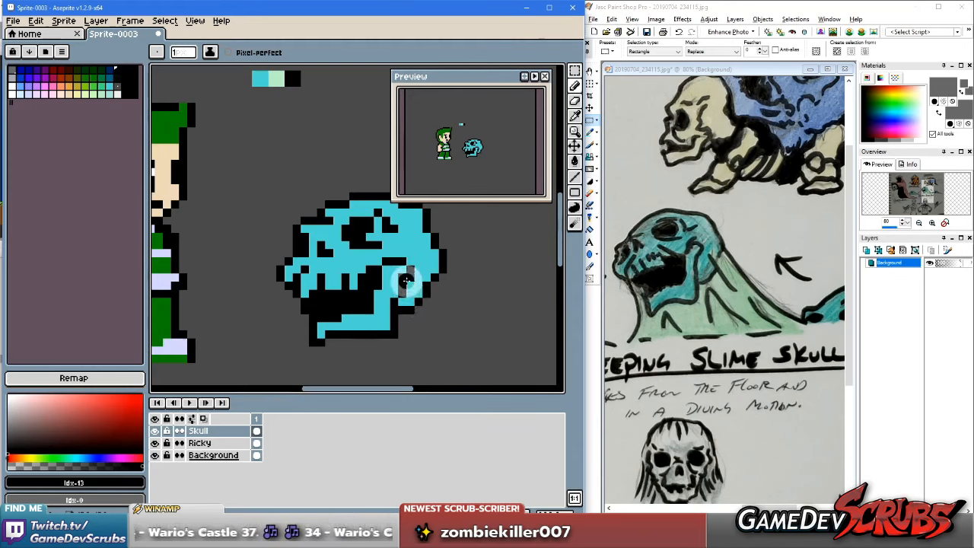
{"action": "key", "text": "ctrl+z"}
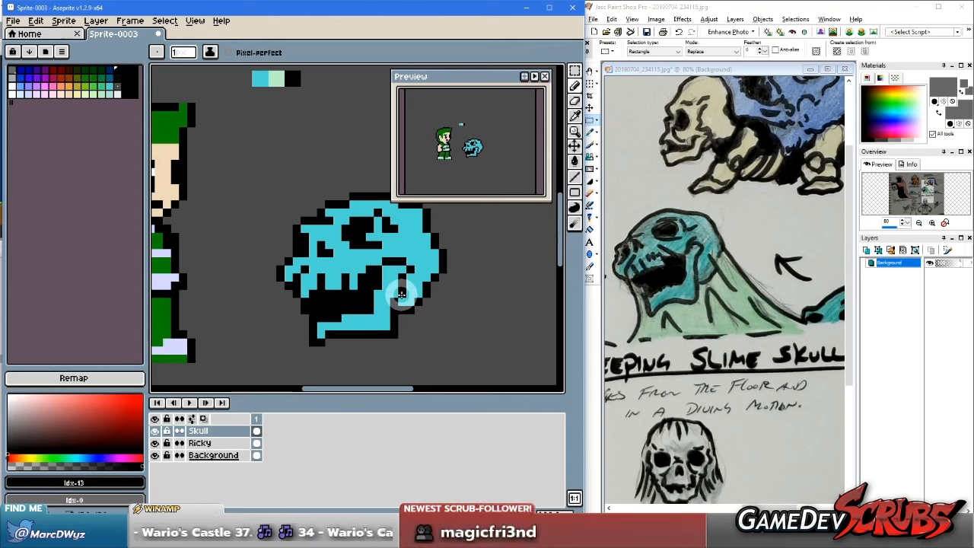
Step: Set cyan as the secondary colour alongside black and touch up the rear edge of the lower jaw
{"action": "key", "text": "i"}
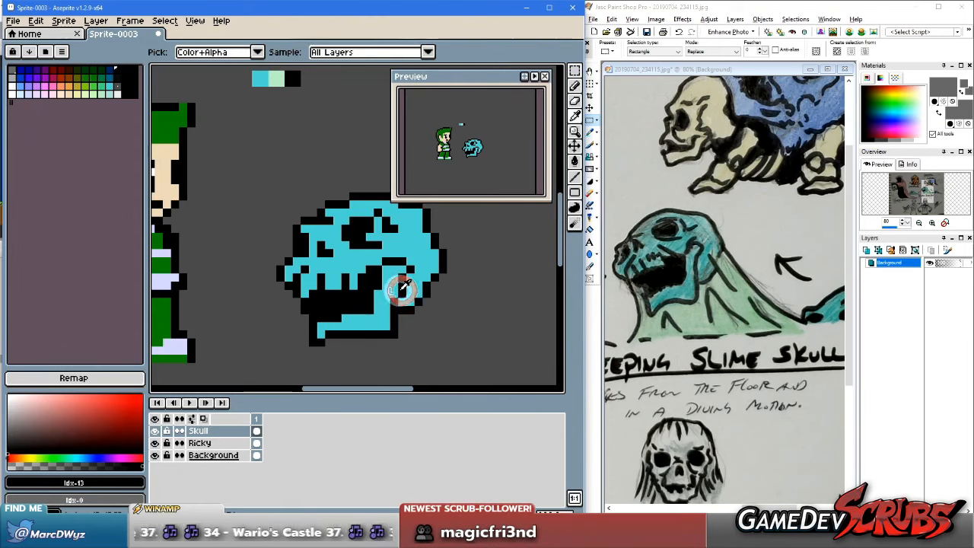
{"action": "left_click", "coordinate": [401, 289]}
{"action": "key", "text": "b"}
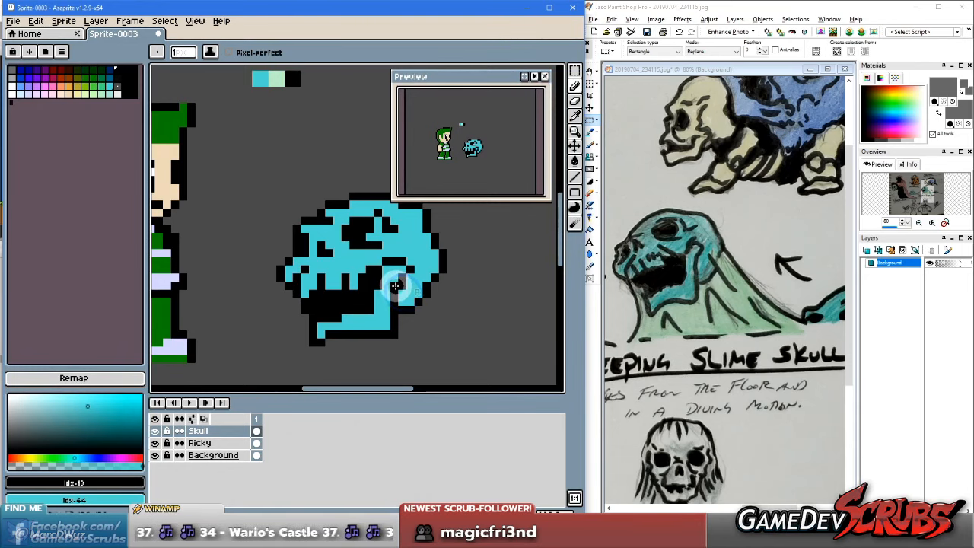
{"action": "right_click", "coordinate": [401, 285]}
{"action": "right_click", "coordinate": [386, 327]}
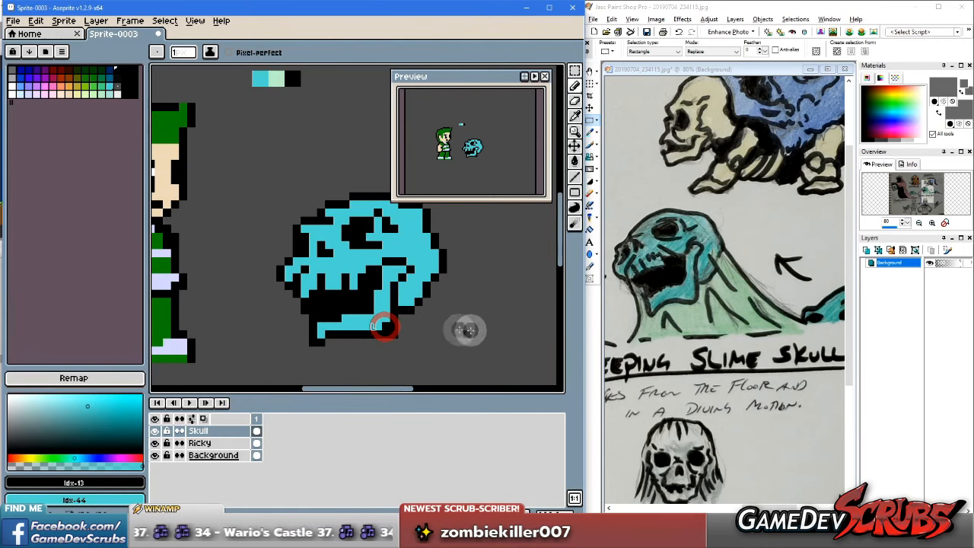
{"action": "key", "text": "v"}
{"action": "key", "text": "ctrl+z"}
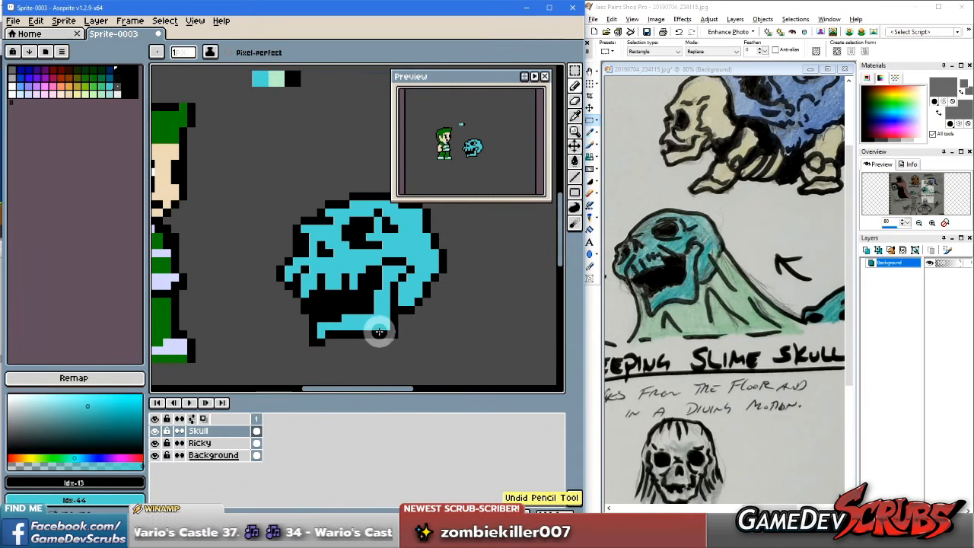
Step: Deepen the rear corner of the lower jaw in cyan and redraw its bottom outline in black
{"action": "left_click_drag", "start_coordinate": [360, 330], "coordinate": [396, 337]}
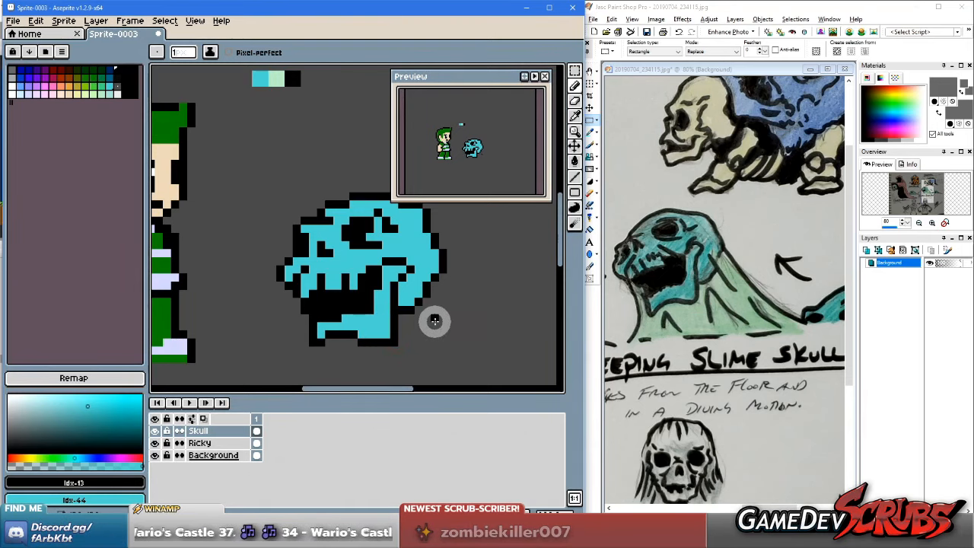
{"action": "mouse_move", "coordinate": [353, 329]}
{"action": "left_mouse_down"}
{"action": "mouse_move", "coordinate": [327, 333]}
{"action": "mouse_move", "coordinate": [377, 346]}
{"action": "left_mouse_up"}
{"action": "left_click", "coordinate": [360, 333]}
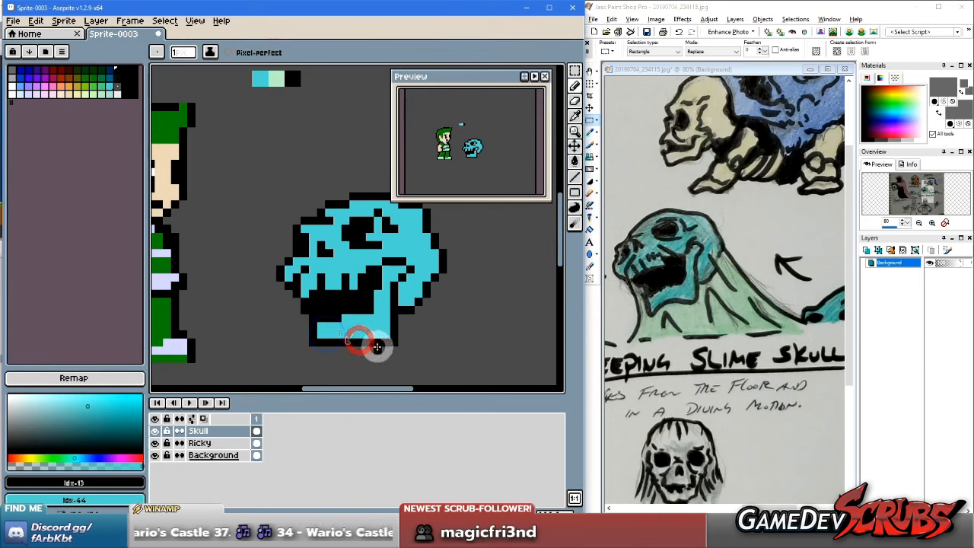
{"action": "left_click", "coordinate": [346, 333]}
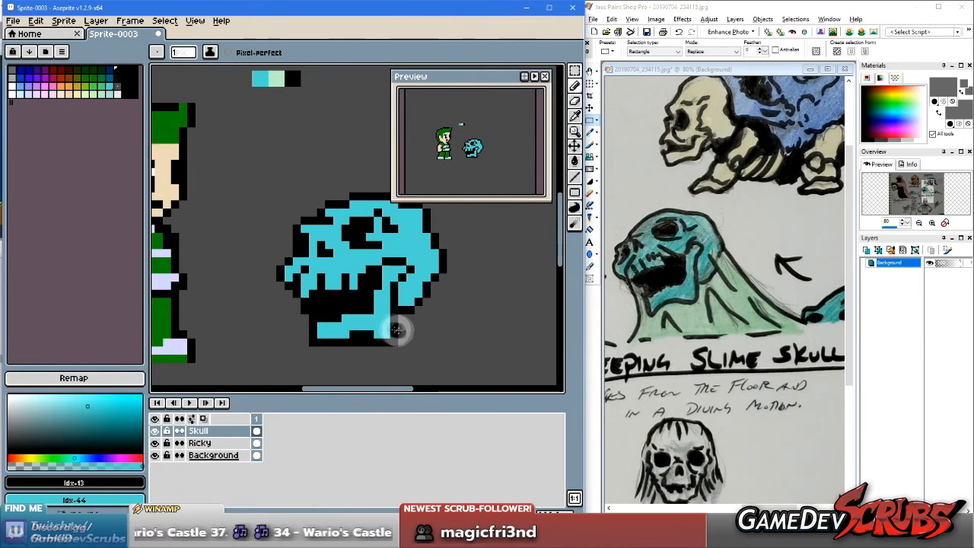
{"action": "left_click", "coordinate": [340, 334]}
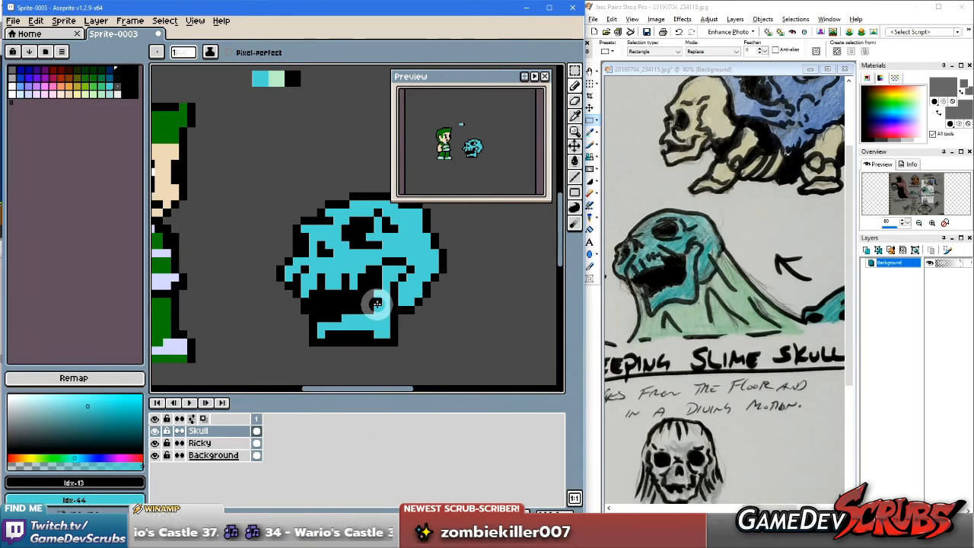
Step: Raise the top edge of the lower jaw in cyan and carve black gaps for the bottom teeth
{"action": "left_click", "coordinate": [337, 317]}
{"action": "right_click", "coordinate": [333, 320]}
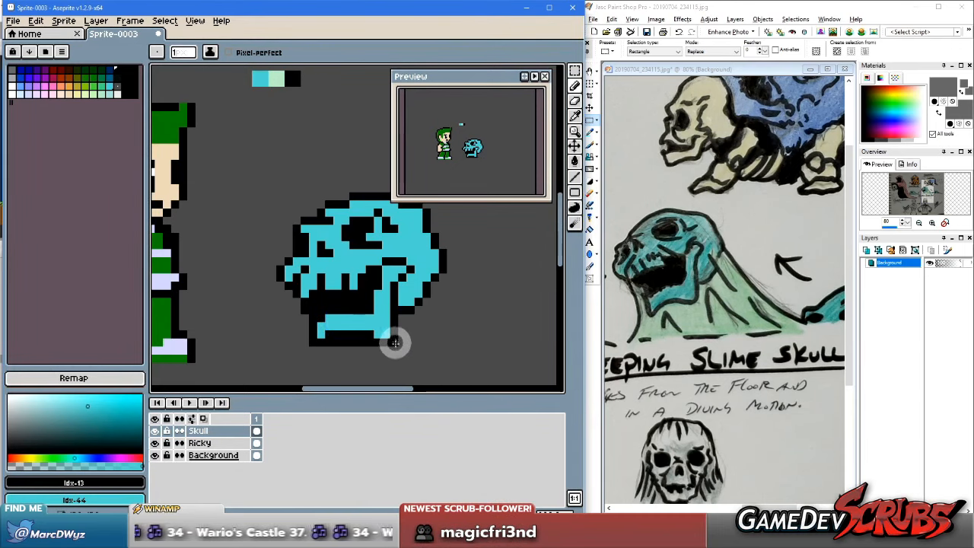
{"action": "left_click", "coordinate": [324, 319]}
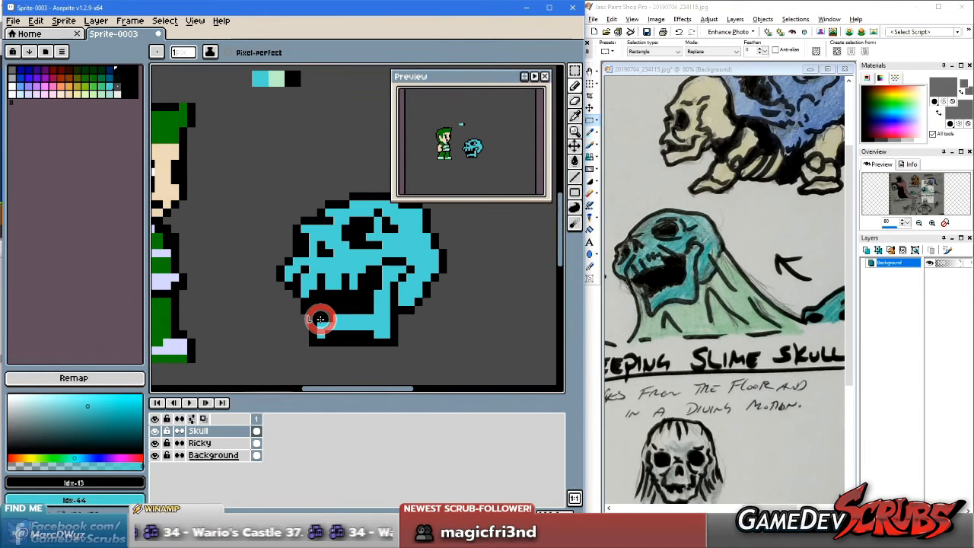
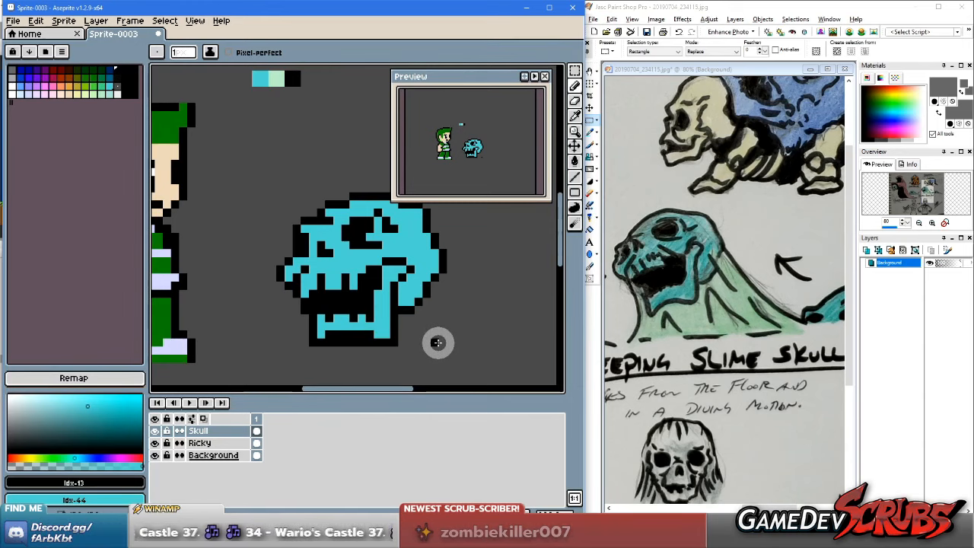
Step: Try different spacings for the black gaps between the bottom teeth and undo them
{"action": "key", "text": "v"}
{"action": "key", "text": "b"}
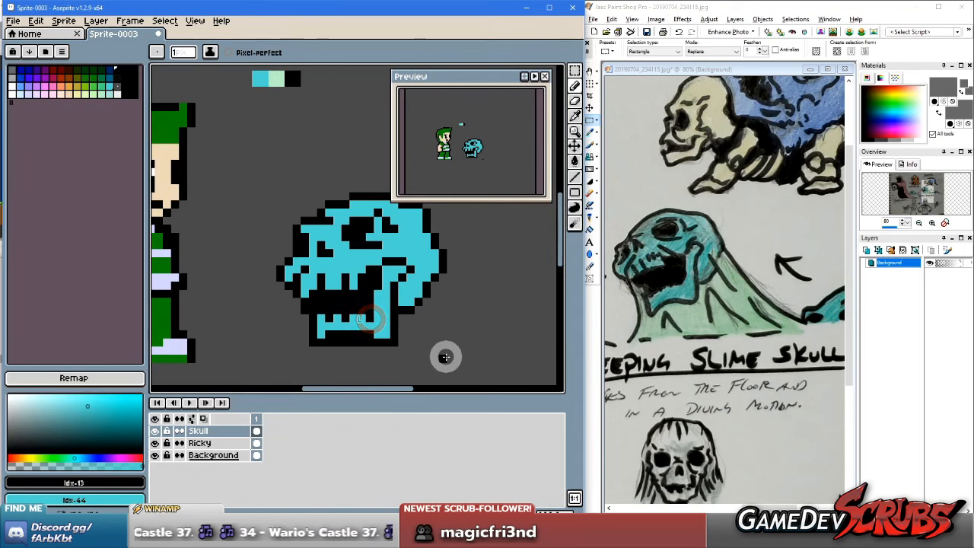
{"action": "key", "text": "ctrl+z"}
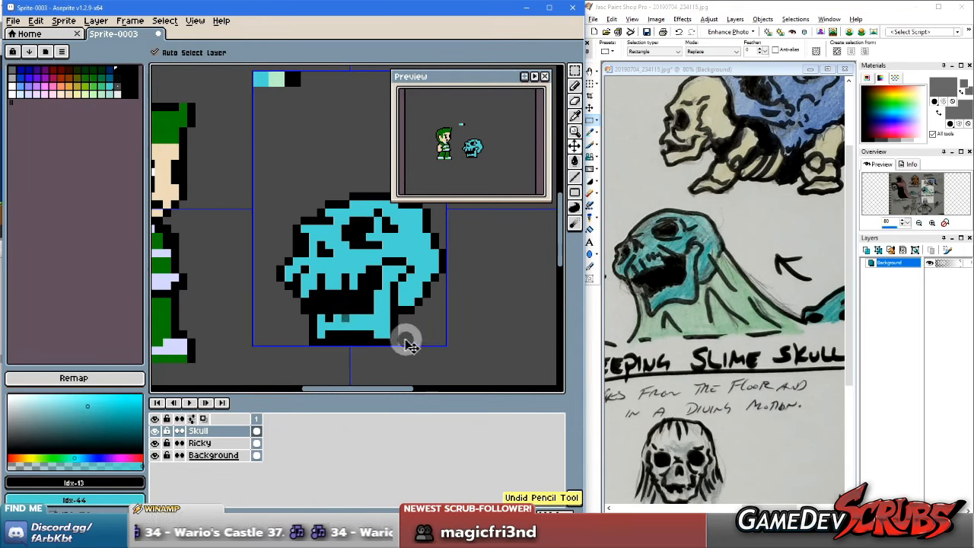
{"action": "left_click", "coordinate": [349, 317]}
{"action": "left_click", "coordinate": [375, 318]}
{"action": "key", "text": "ctrl+z"}
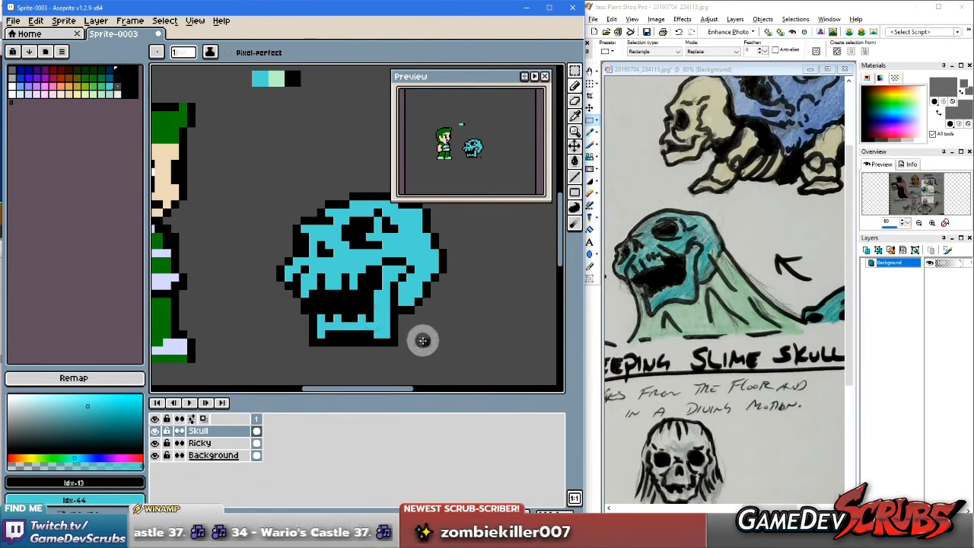
{"action": "key", "text": "ctrl+z"}
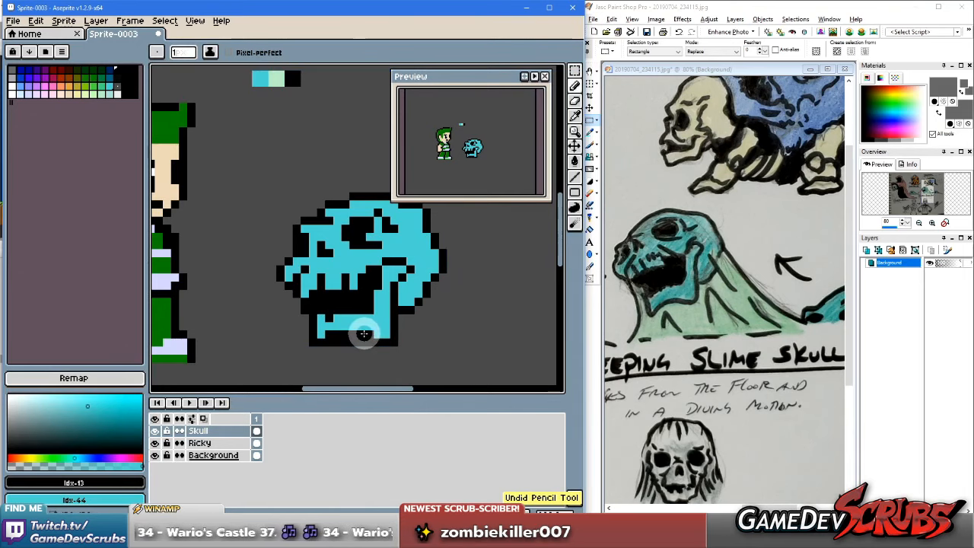
Step: Try taller cyan teeth along the lower jaw's top edge in different positions and undo them
{"action": "left_click", "coordinate": [325, 317]}
{"action": "right_click", "coordinate": [336, 318]}
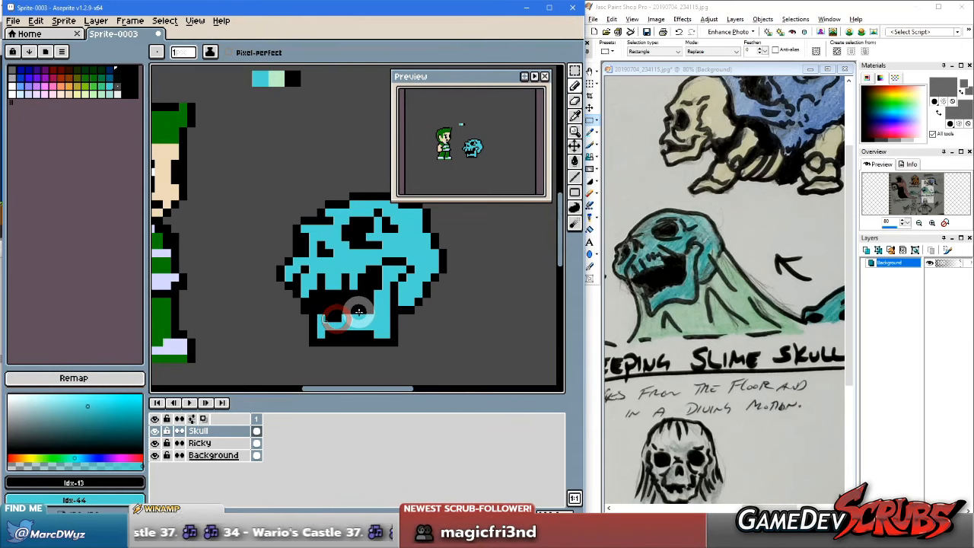
{"action": "key", "text": "ctrl+z"}
{"action": "right_click", "coordinate": [345, 310]}
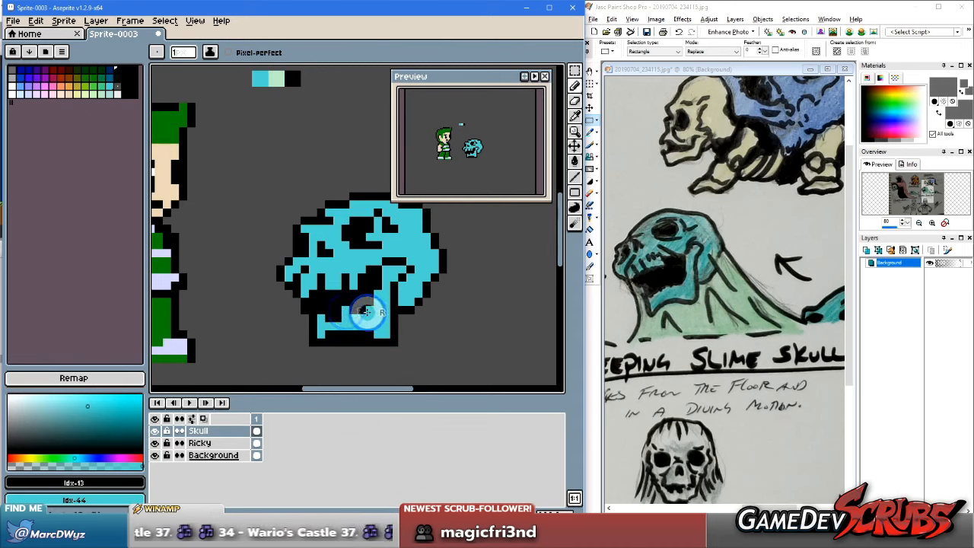
{"action": "key", "text": "ctrl+z"}
{"action": "left_click", "coordinate": [401, 331]}
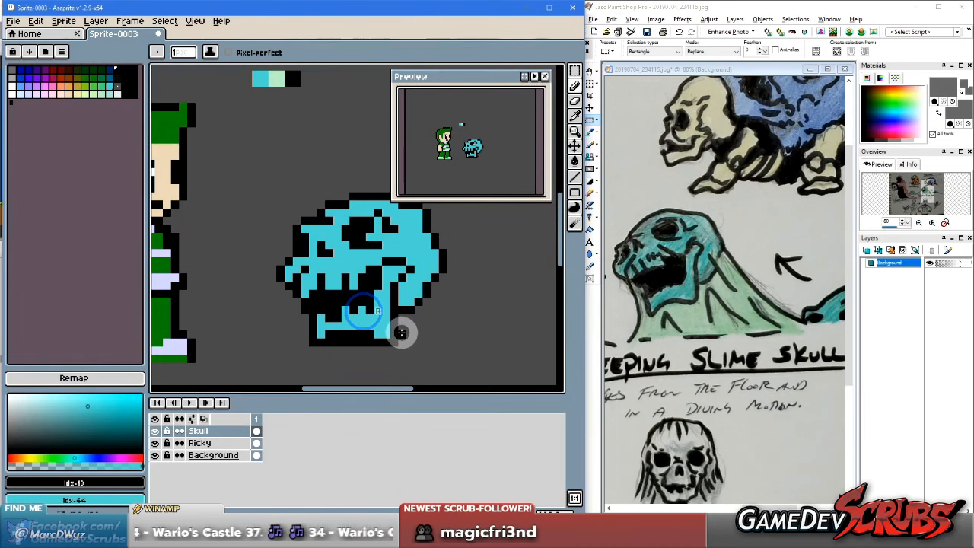
{"action": "key", "text": "ctrl+z"}
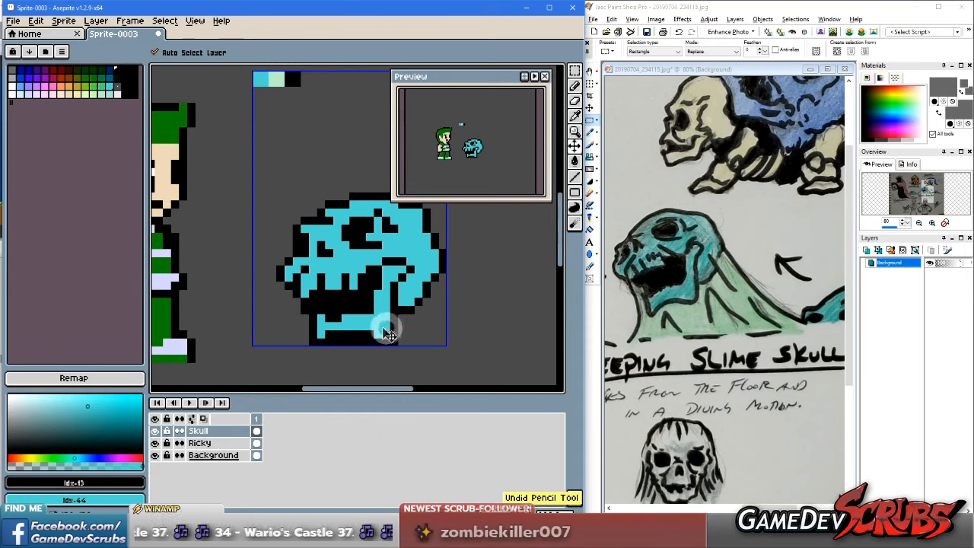
Step: Carve a black gap into the lower jaw's rear top edge and try an extra cyan pixel at the front tooth, restoring its black outline
{"action": "left_click", "coordinate": [361, 317]}
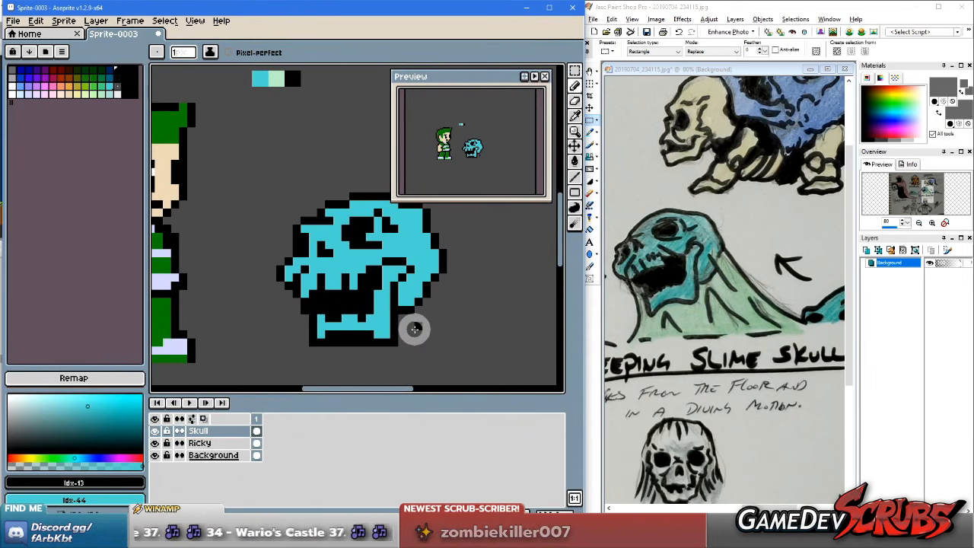
{"action": "right_click", "coordinate": [316, 316]}
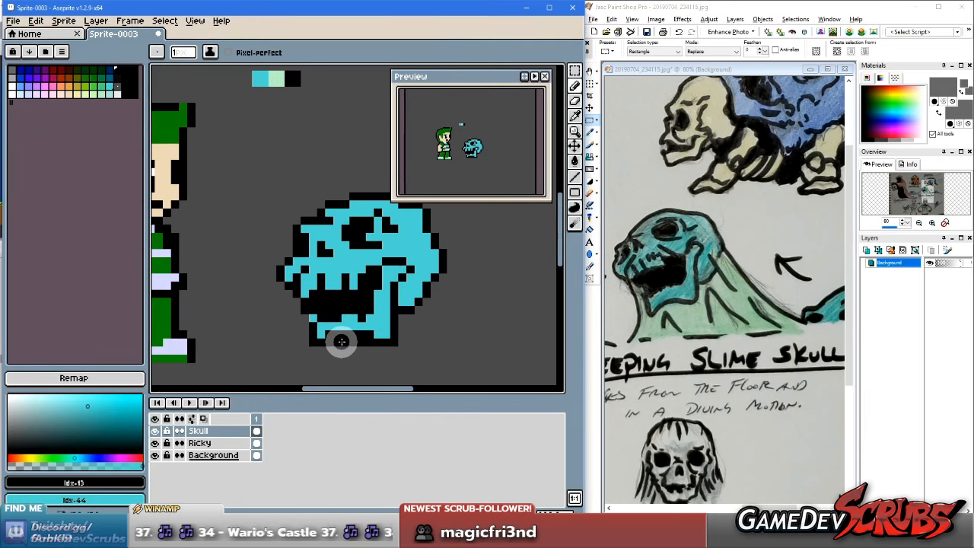
{"action": "right_click", "coordinate": [321, 318]}
{"action": "left_click", "coordinate": [321, 318]}
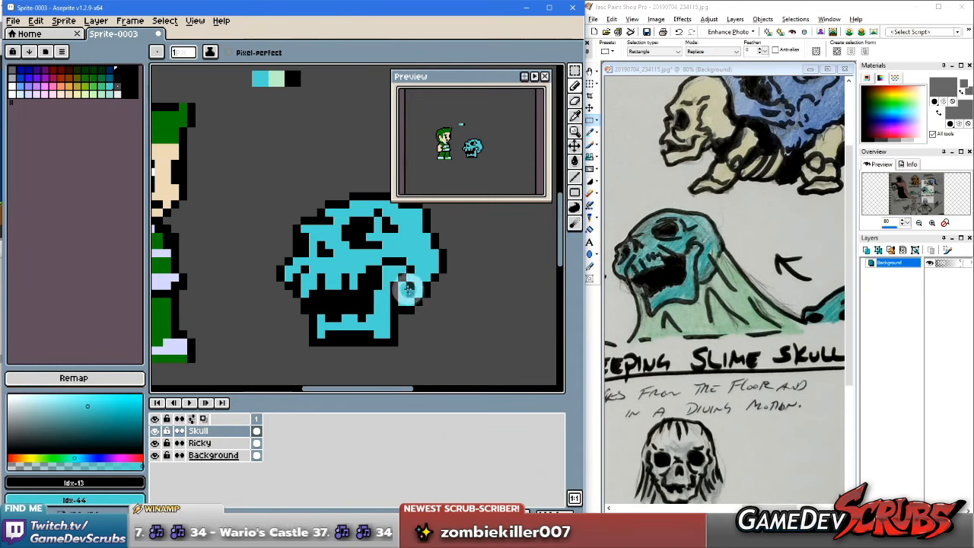
Step: Set the grid width and height to 8 pixels and display the grid over the canvas
{"action": "scroll", "coordinate": [411, 292], "scroll_direction": "up", "scroll_amount": 3}
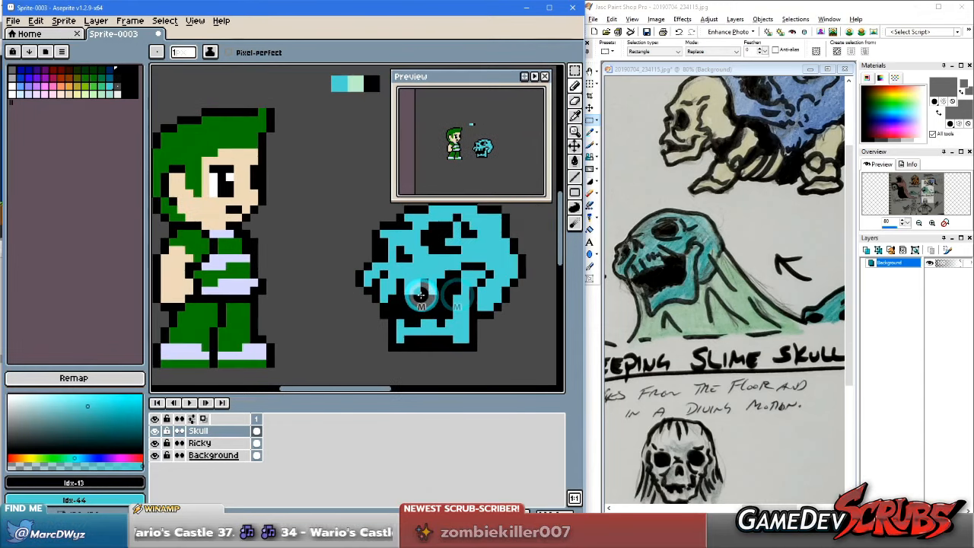
{"action": "scroll", "coordinate": [421, 295], "scroll_direction": "down", "scroll_amount": 4}
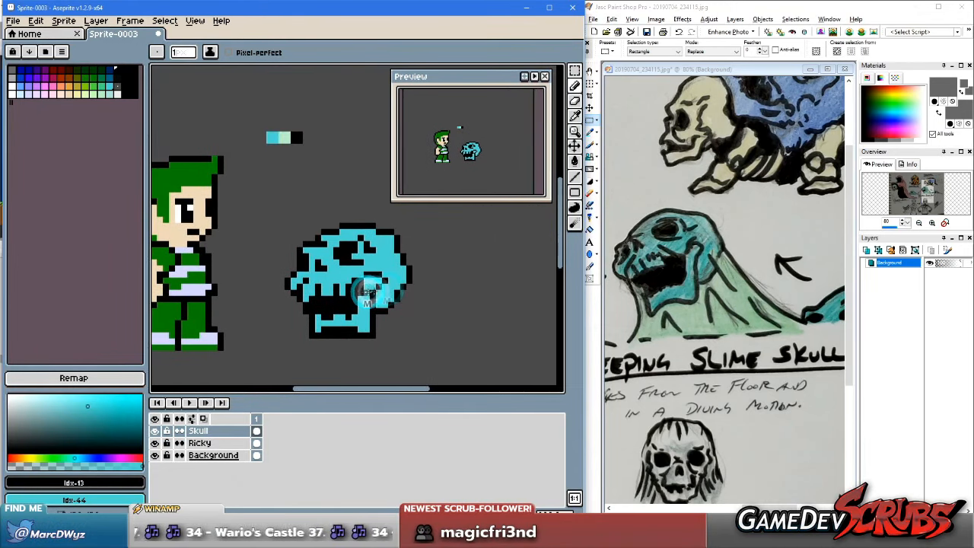
{"action": "left_click", "coordinate": [75, 21]}
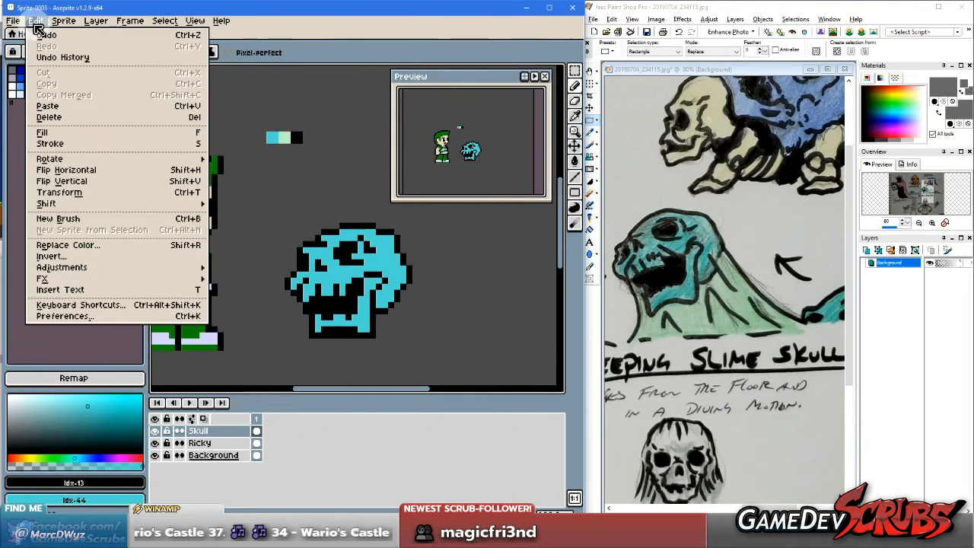
{"action": "mouse_move", "coordinate": [200, 28]}
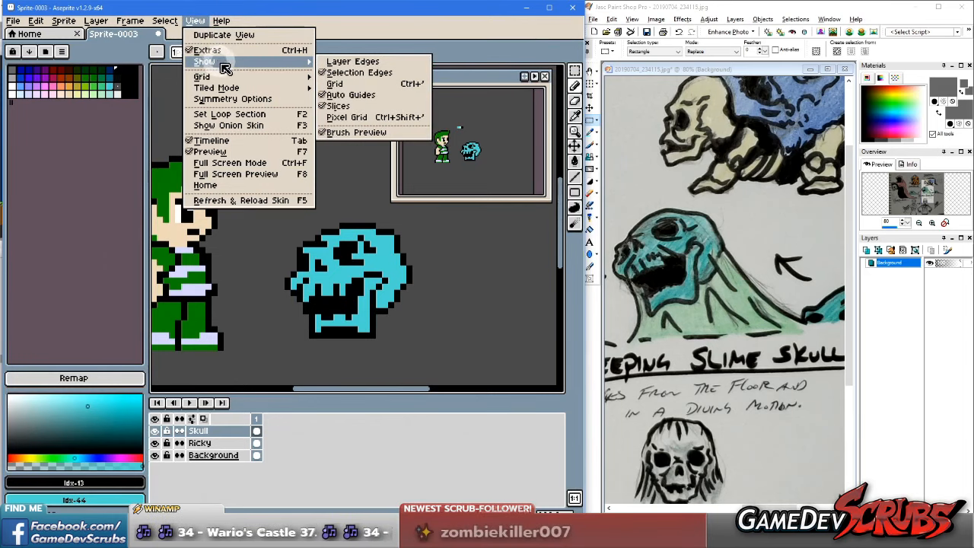
{"action": "mouse_move", "coordinate": [226, 77]}
{"action": "left_click", "coordinate": [350, 78]}
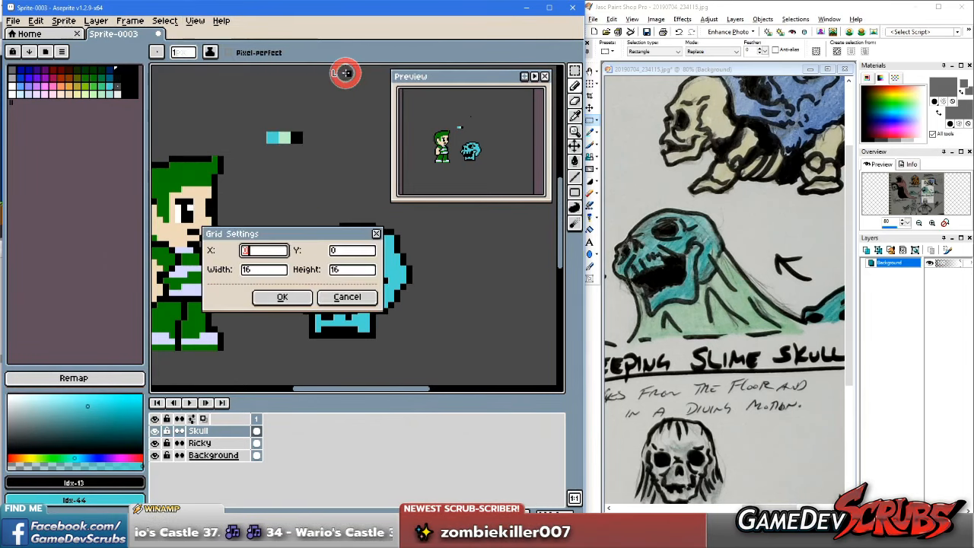
{"action": "left_click", "coordinate": [272, 274]}
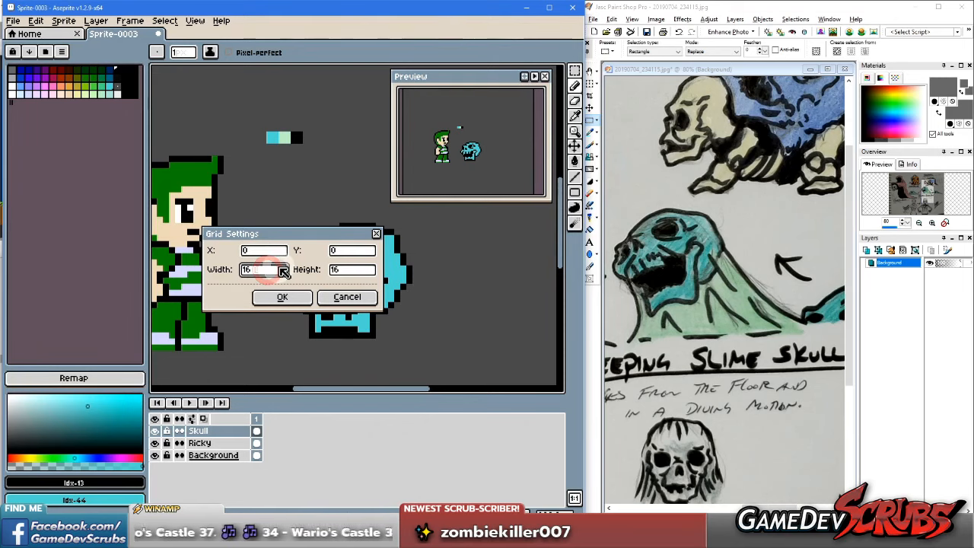
{"action": "type", "text": "8"}
{"action": "left_click", "coordinate": [346, 270]}
{"action": "type", "text": "8"}
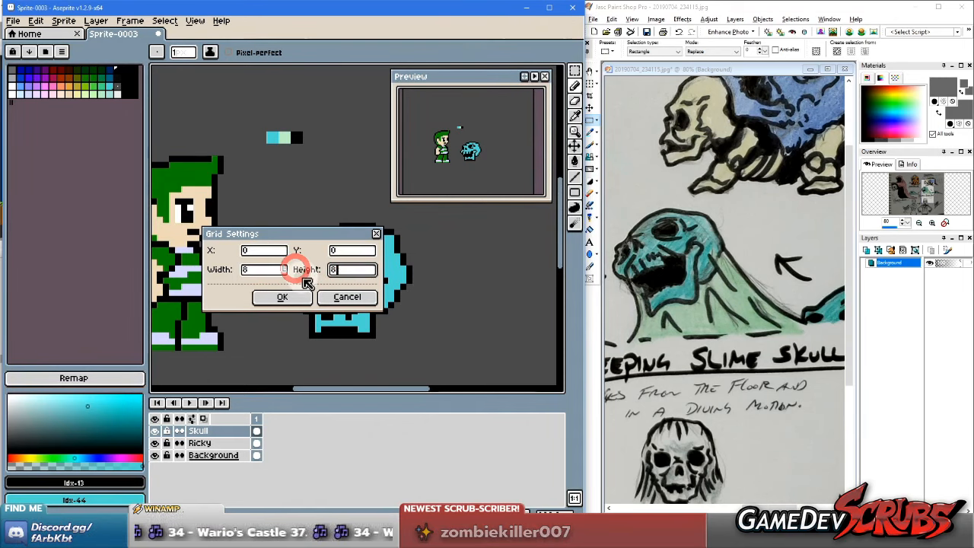
{"action": "left_click", "coordinate": [282, 296]}
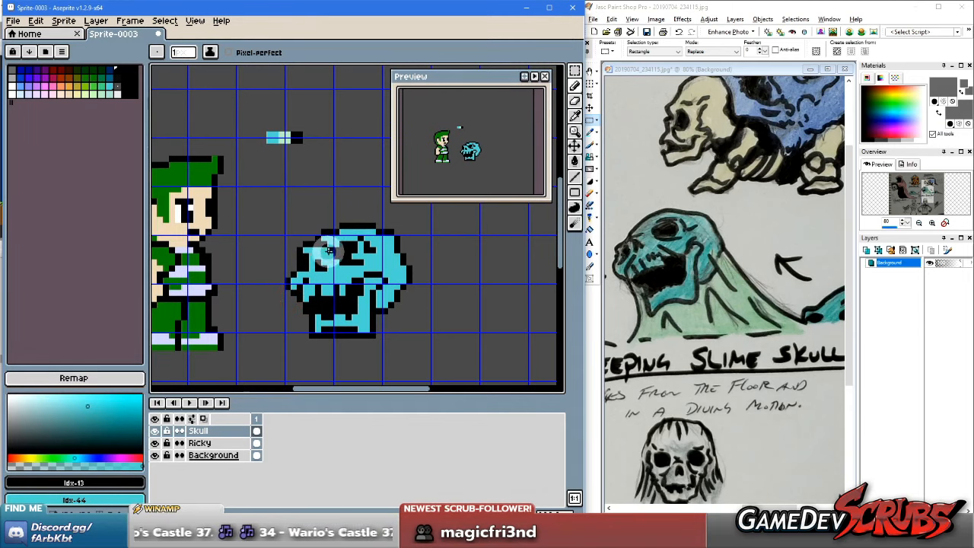
Step: Select the whole skull on the Skull layer and move it up until its top edge meets a grid line
{"action": "left_click_drag", "start_coordinate": [337, 254], "coordinate": [325, 254]}
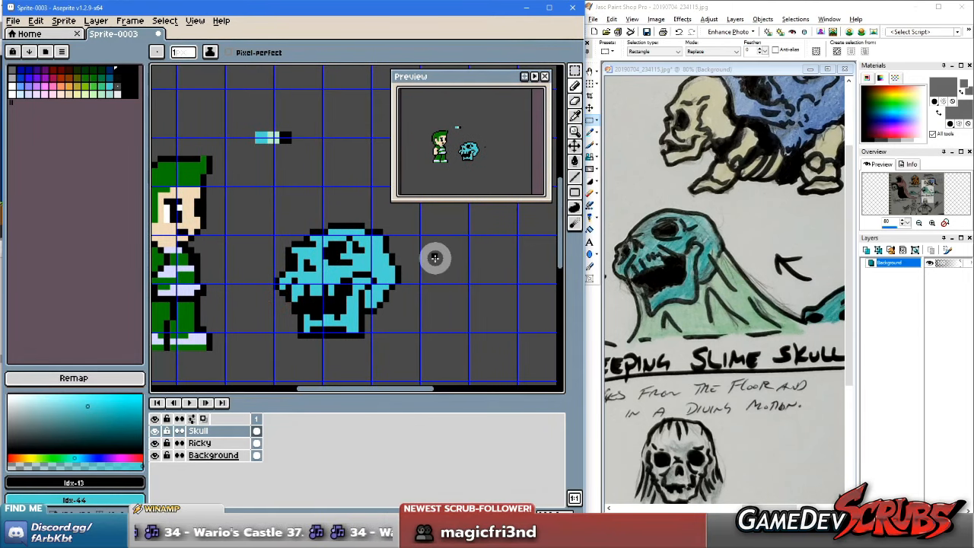
{"action": "key", "text": "e"}
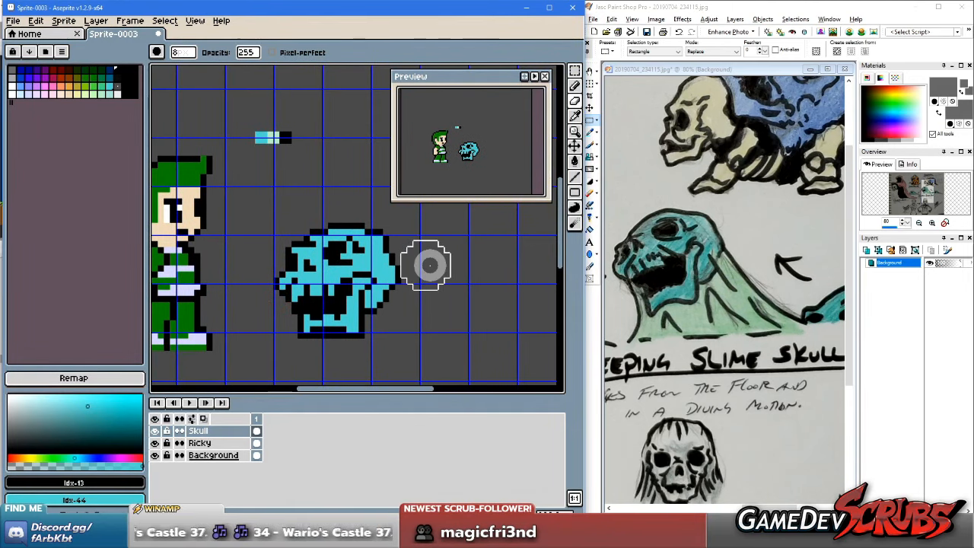
{"action": "key", "text": "m"}
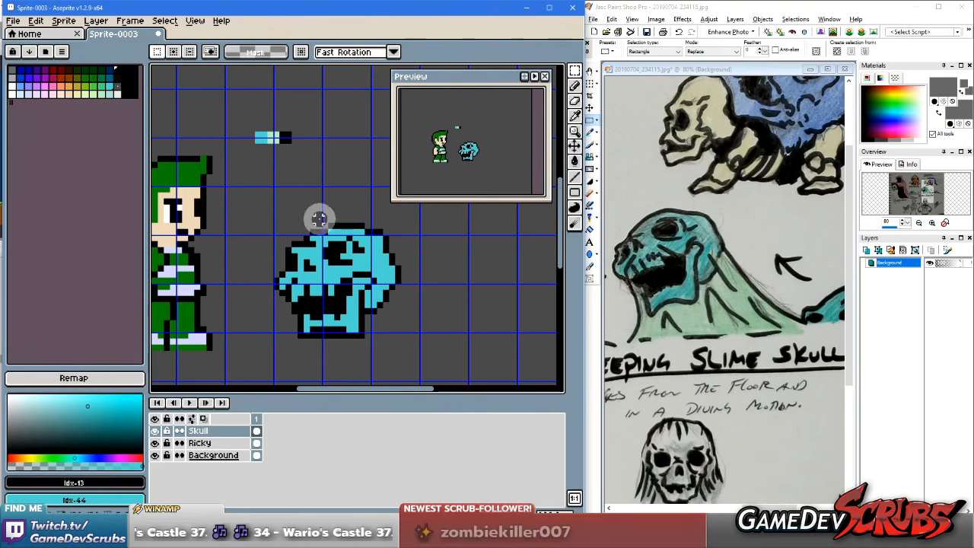
{"action": "left_click_drag", "start_coordinate": [268, 217], "coordinate": [410, 348]}
{"action": "left_click_drag", "start_coordinate": [361, 309], "coordinate": [354, 259]}
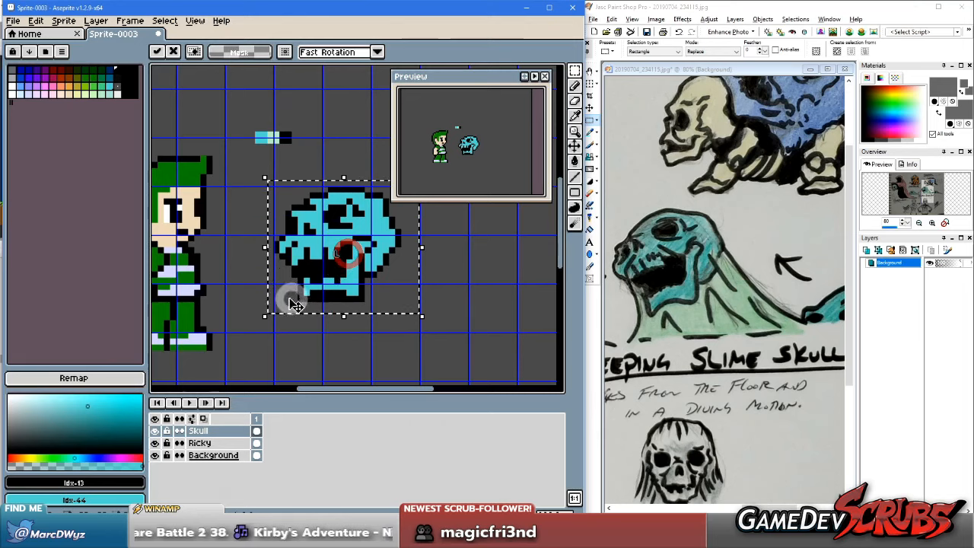
{"action": "scroll", "coordinate": [274, 250], "scroll_direction": "down", "scroll_amount": 2}
{"action": "left_click", "coordinate": [292, 261]}
Step: Select the character on the Ricky layer and move him down and to the left so his feet rest on a grid line
{"action": "left_click", "coordinate": [217, 443]}
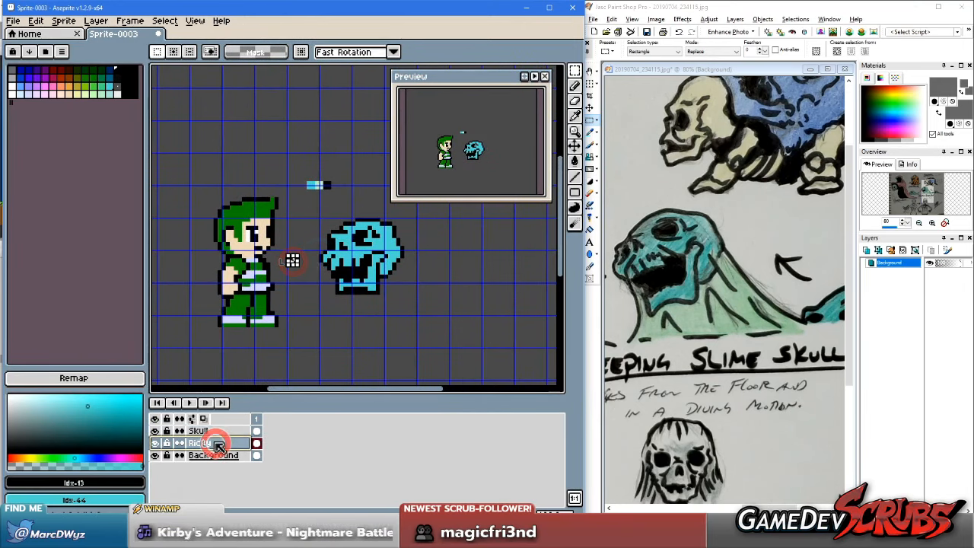
{"action": "left_click_drag", "start_coordinate": [179, 172], "coordinate": [291, 344]}
{"action": "left_click_drag", "start_coordinate": [265, 301], "coordinate": [241, 320]}
{"action": "scroll", "coordinate": [337, 311], "scroll_direction": "right", "scroll_amount": 1}
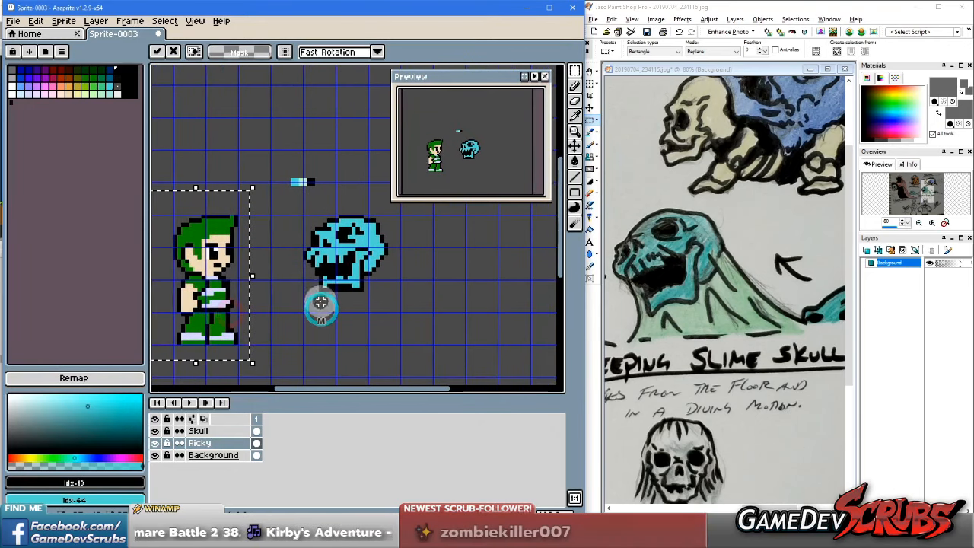
Step: Select the skull on the Skull layer, move it down one 8-pixel grid cell and drop the selection
{"action": "left_click", "coordinate": [204, 430]}
{"action": "left_click_drag", "start_coordinate": [297, 210], "coordinate": [420, 323]}
{"action": "mouse_move", "coordinate": [353, 267]}
{"action": "left_mouse_down"}
{"action": "mouse_move", "coordinate": [346, 289]}
{"action": "mouse_move", "coordinate": [360, 305]}
{"action": "left_mouse_up"}
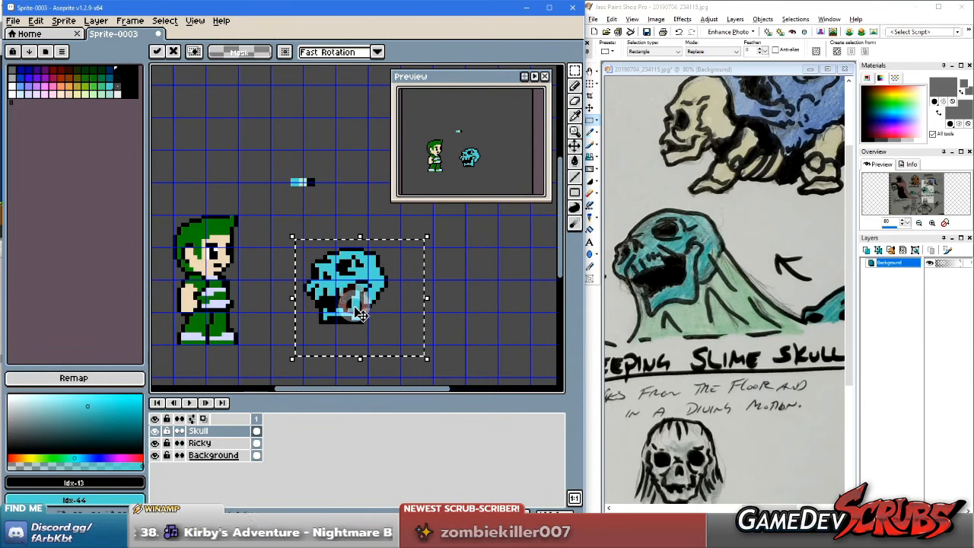
{"action": "left_click", "coordinate": [489, 271]}
{"action": "scroll", "coordinate": [502, 271], "scroll_direction": "up", "scroll_amount": 1}
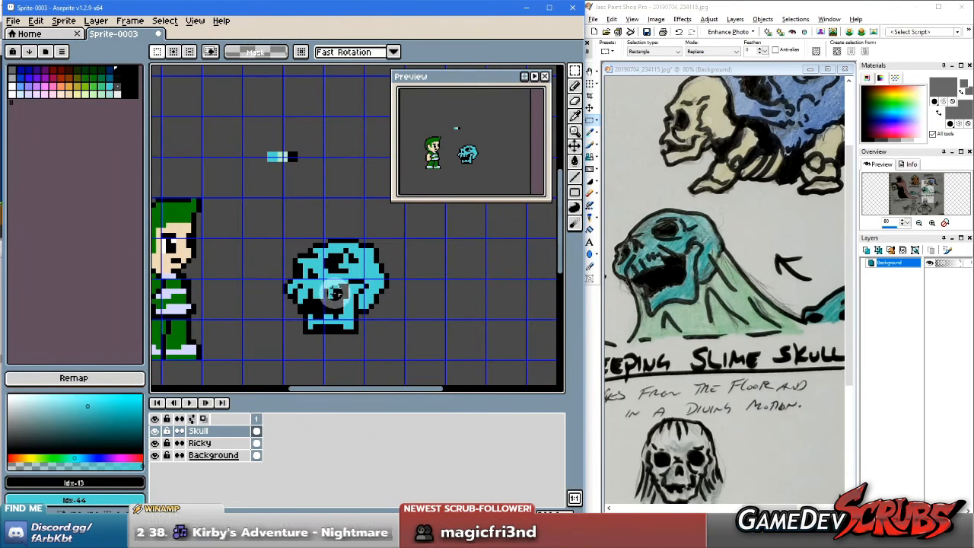
Step: Switch back to the Pencil tool and hide the grid overlay, leaving the grid settings as they are
{"action": "key", "text": "b"}
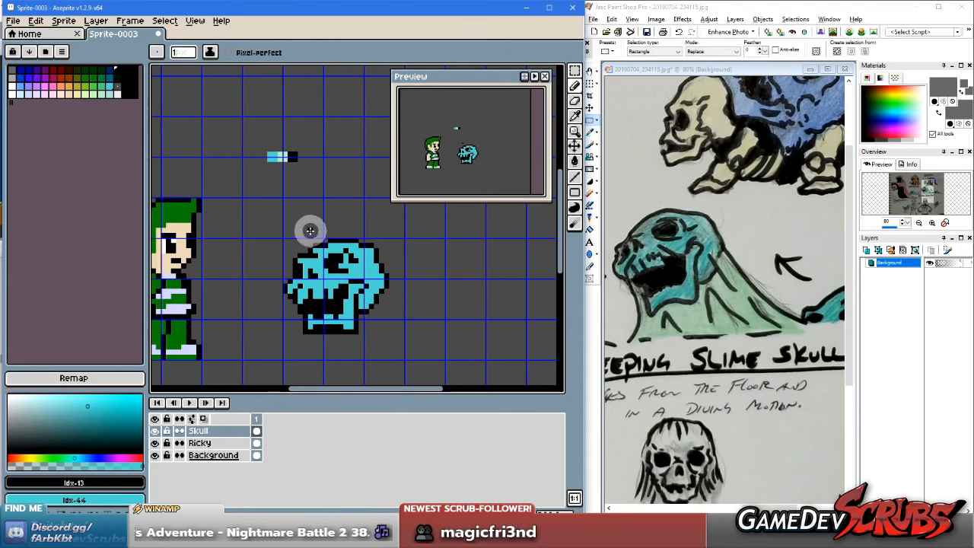
{"action": "left_click", "coordinate": [194, 20]}
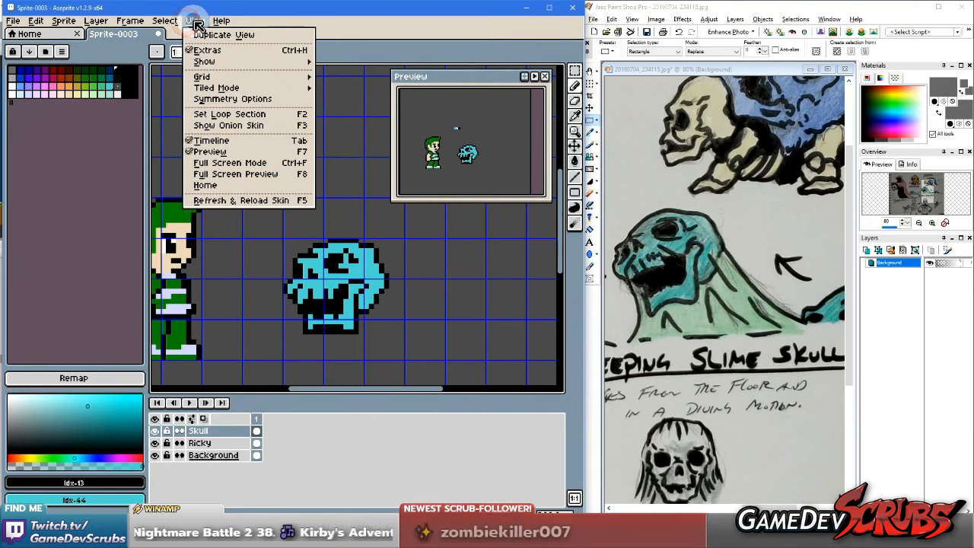
{"action": "mouse_move", "coordinate": [227, 77]}
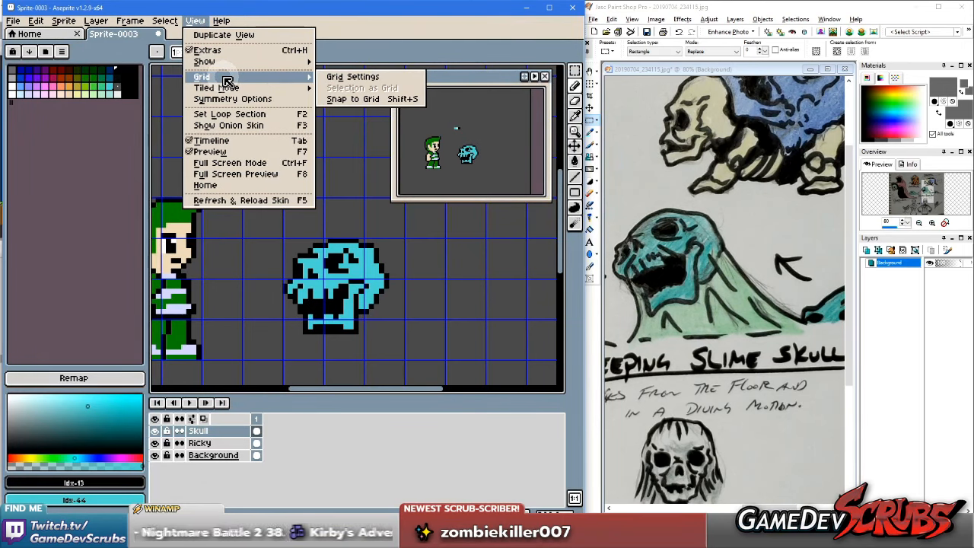
{"action": "left_click", "coordinate": [331, 80]}
{"action": "left_click", "coordinate": [343, 296]}
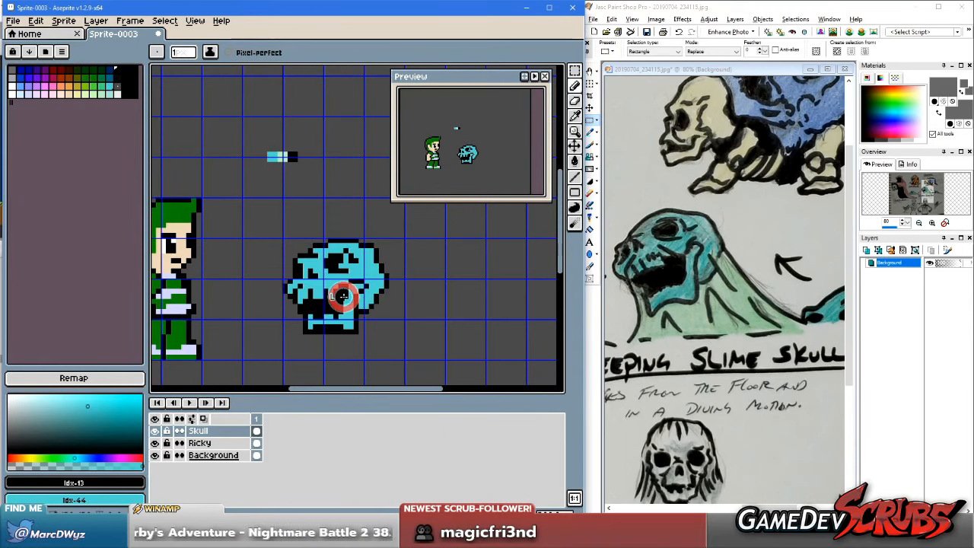
{"action": "left_click", "coordinate": [195, 21]}
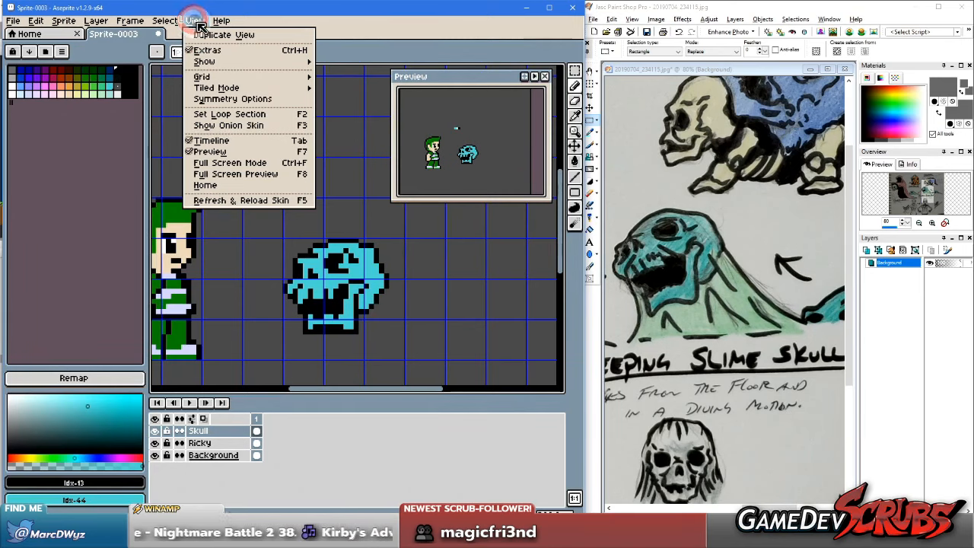
{"action": "left_click", "coordinate": [252, 77]}
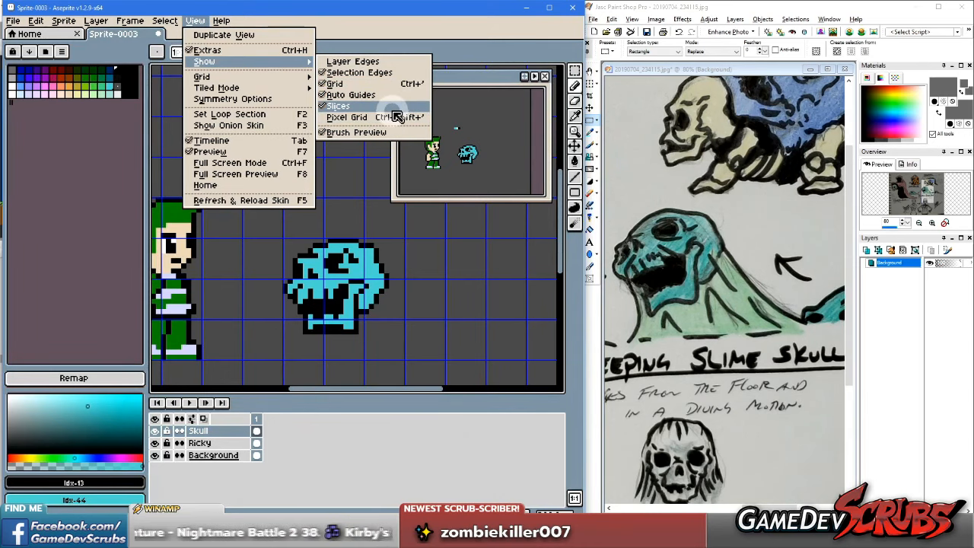
{"action": "left_click", "coordinate": [408, 84]}
{"action": "key", "text": "ctrl+apostrophe"}
{"action": "key", "text": "ctrl+apostrophe"}
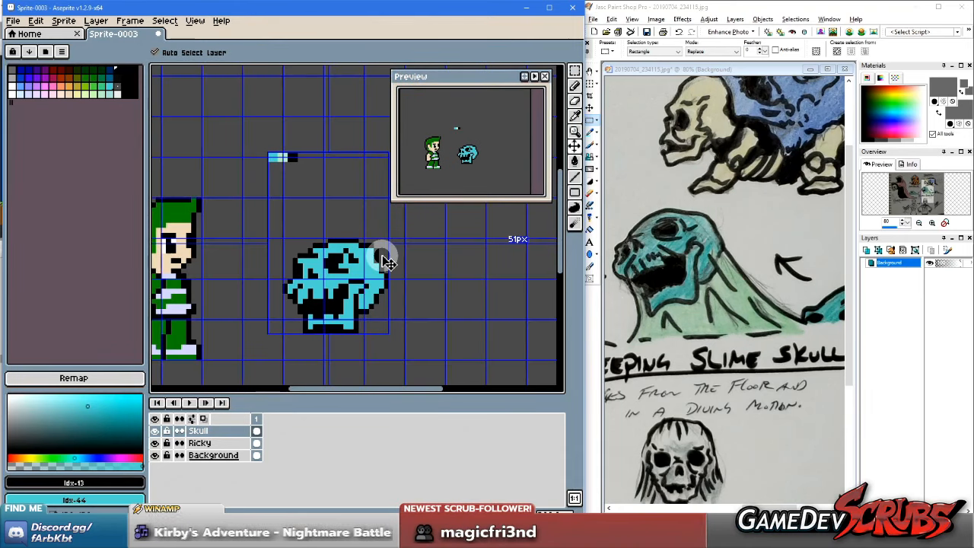
{"action": "left_click_drag", "start_coordinate": [376, 268], "coordinate": [385, 234]}
{"action": "scroll", "coordinate": [359, 275], "scroll_direction": "up", "scroll_amount": 1}
{"action": "left_click_drag", "start_coordinate": [370, 283], "coordinate": [387, 277]}
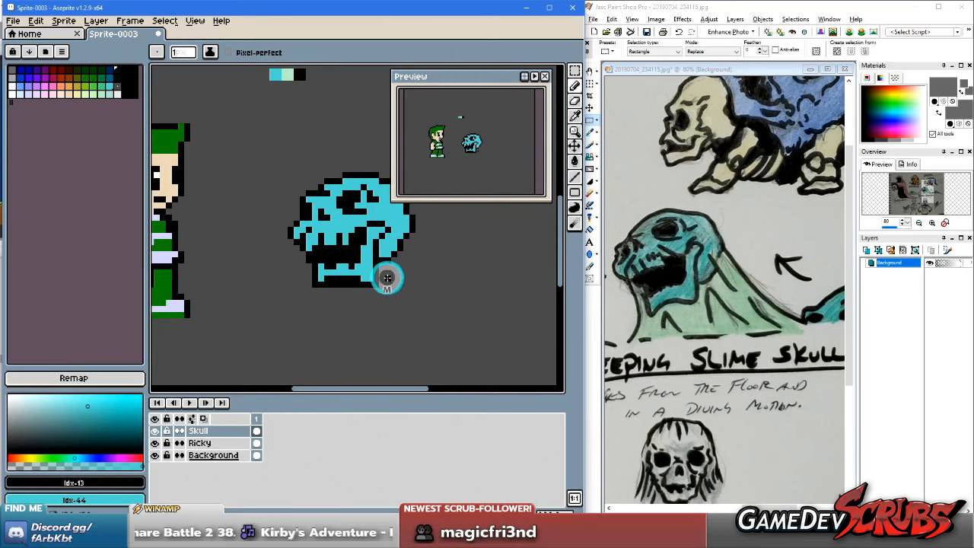
Step: Examine the skull's teeth, jaw and rear edge against the hand-drawn slime skull reference
{"action": "left_click", "coordinate": [345, 285]}
{"action": "left_click", "coordinate": [335, 272]}
{"action": "left_click", "coordinate": [312, 229]}
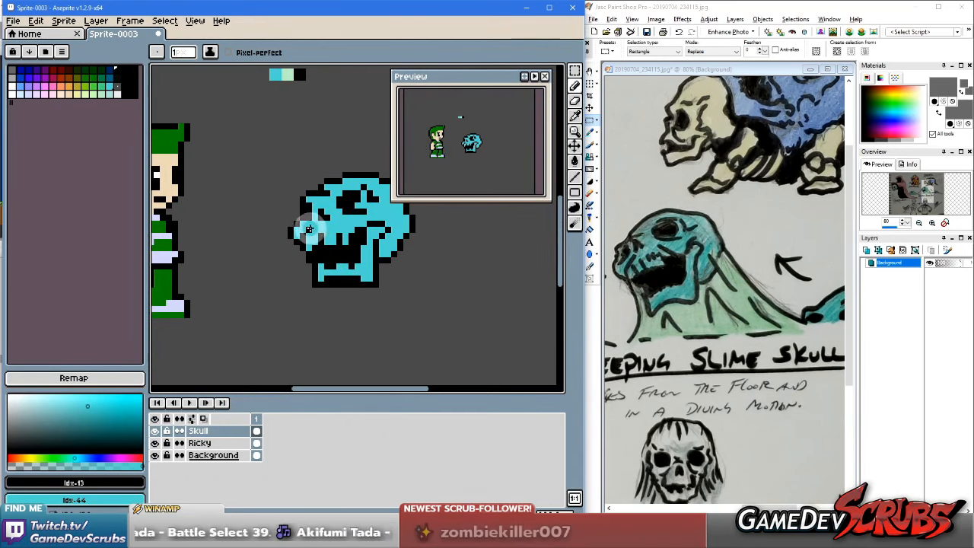
{"action": "left_click", "coordinate": [323, 244]}
{"action": "left_click", "coordinate": [334, 235]}
{"action": "left_click", "coordinate": [341, 237]}
{"action": "left_click", "coordinate": [351, 238]}
{"action": "left_click", "coordinate": [373, 260]}
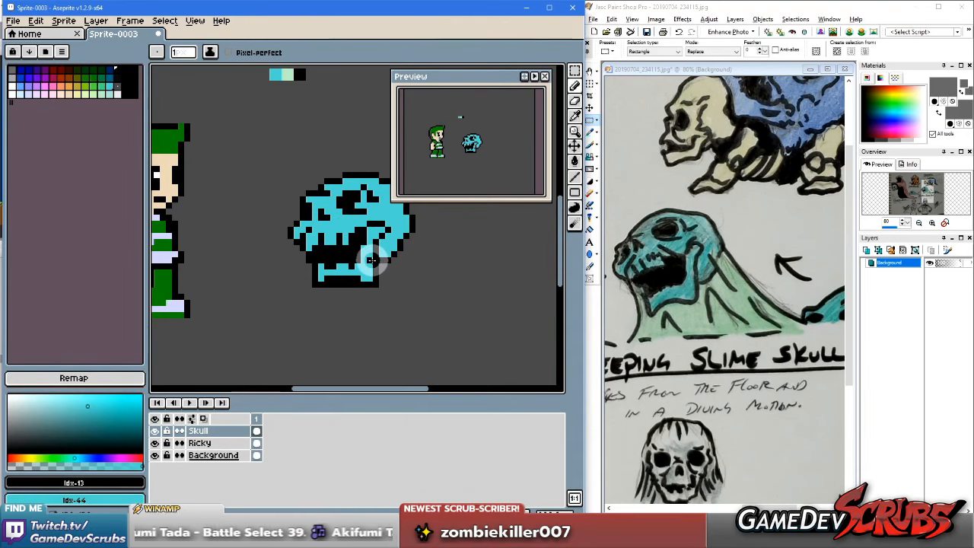
{"action": "left_click_drag", "start_coordinate": [436, 242], "coordinate": [385, 261]}
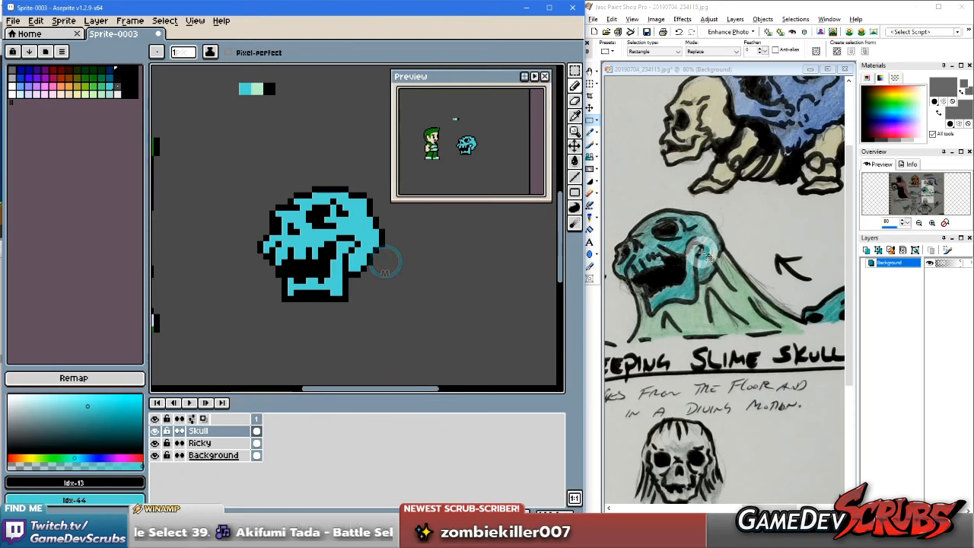
{"action": "left_click_drag", "start_coordinate": [436, 248], "coordinate": [407, 255]}
{"action": "left_click_drag", "start_coordinate": [342, 295], "coordinate": [329, 292]}
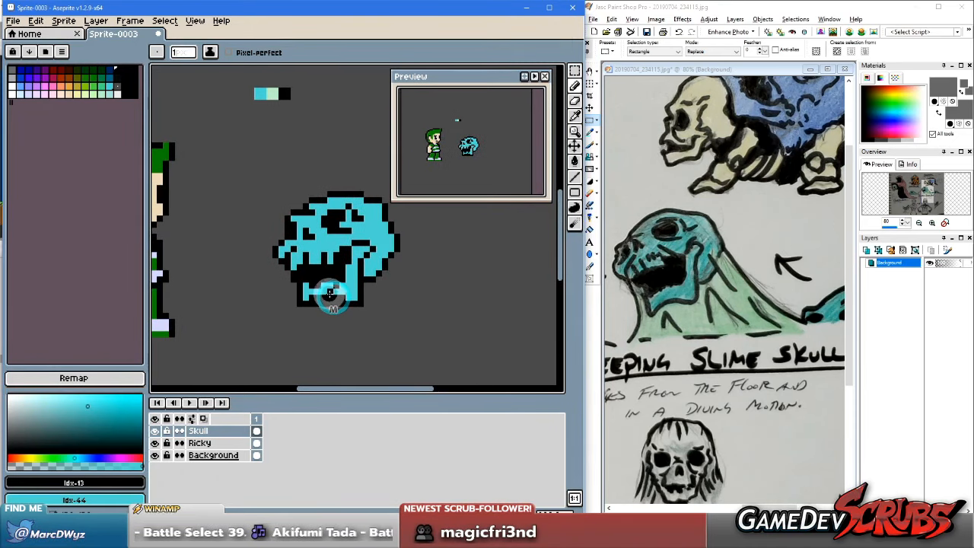
Step: Select the skull, place a duplicate of it in the empty canvas area above the green-haired character and drop the selection
{"action": "scroll", "coordinate": [330, 293], "scroll_direction": "down", "scroll_amount": 1}
{"action": "scroll", "coordinate": [330, 242], "scroll_direction": "down", "scroll_amount": 2}
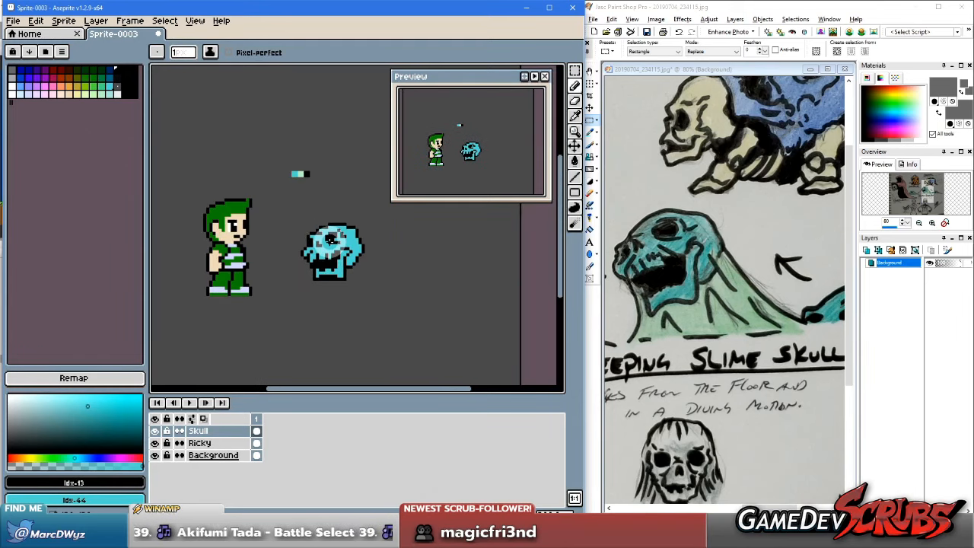
{"action": "key", "text": "m"}
{"action": "mouse_move", "coordinate": [294, 206]}
{"action": "left_mouse_down"}
{"action": "mouse_move", "coordinate": [402, 312]}
{"action": "mouse_move", "coordinate": [345, 224]}
{"action": "mouse_move", "coordinate": [367, 226]}
{"action": "left_mouse_up"}
{"action": "left_click_drag", "start_coordinate": [427, 283], "coordinate": [276, 120]}
{"action": "left_click_drag", "start_coordinate": [370, 239], "coordinate": [330, 228]}
{"action": "left_click", "coordinate": [370, 235]}
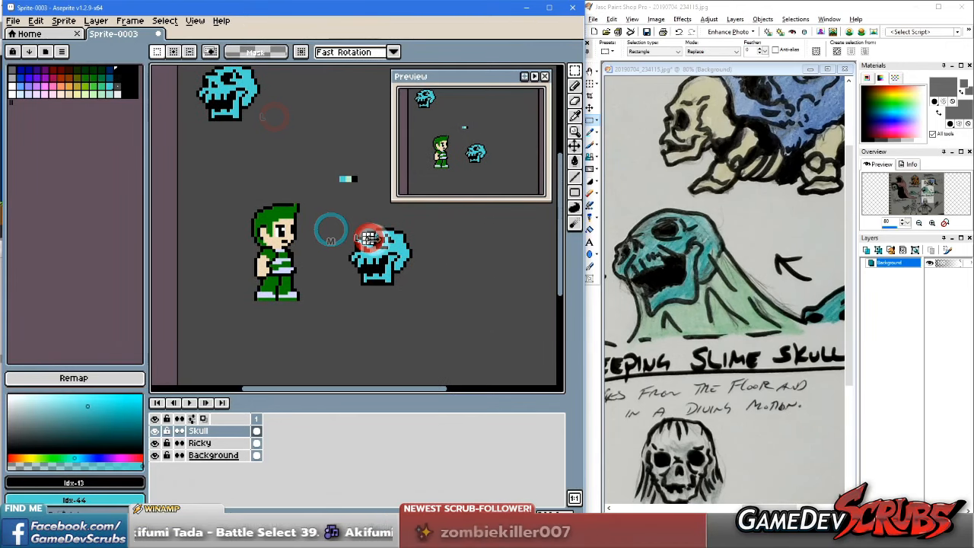
Step: Redraw the original skull's upper teeth with the Pencil tool, filling some gaps in cyan and recutting others in black
{"action": "scroll", "coordinate": [395, 259], "scroll_direction": "up", "scroll_amount": 2}
{"action": "left_click_drag", "start_coordinate": [409, 260], "coordinate": [351, 268]}
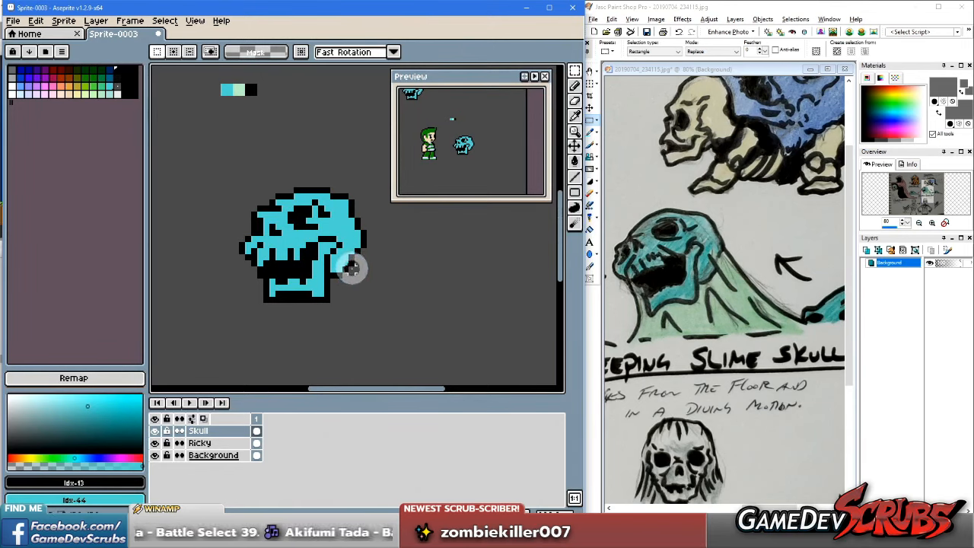
{"action": "scroll", "coordinate": [325, 276], "scroll_direction": "left", "scroll_amount": 2}
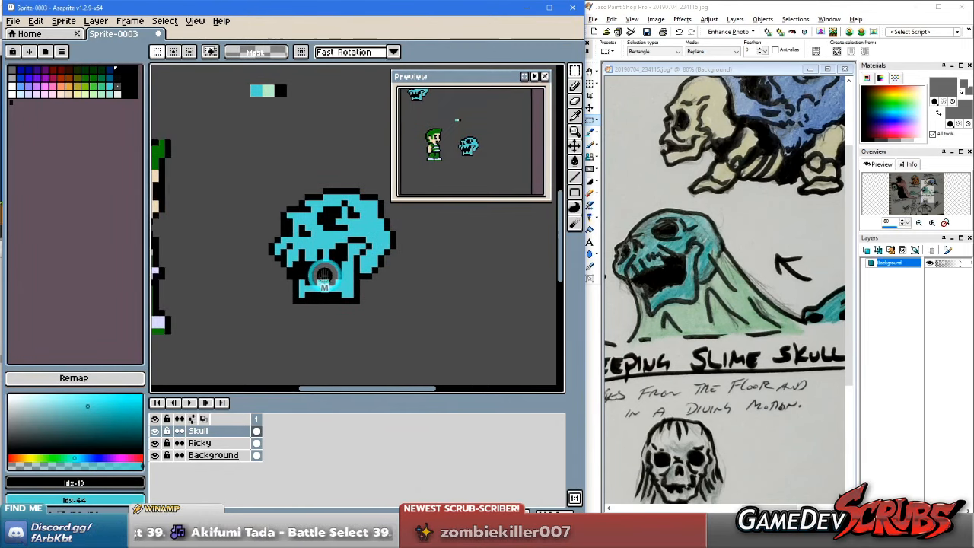
{"action": "scroll", "coordinate": [325, 276], "scroll_direction": "up", "scroll_amount": 1}
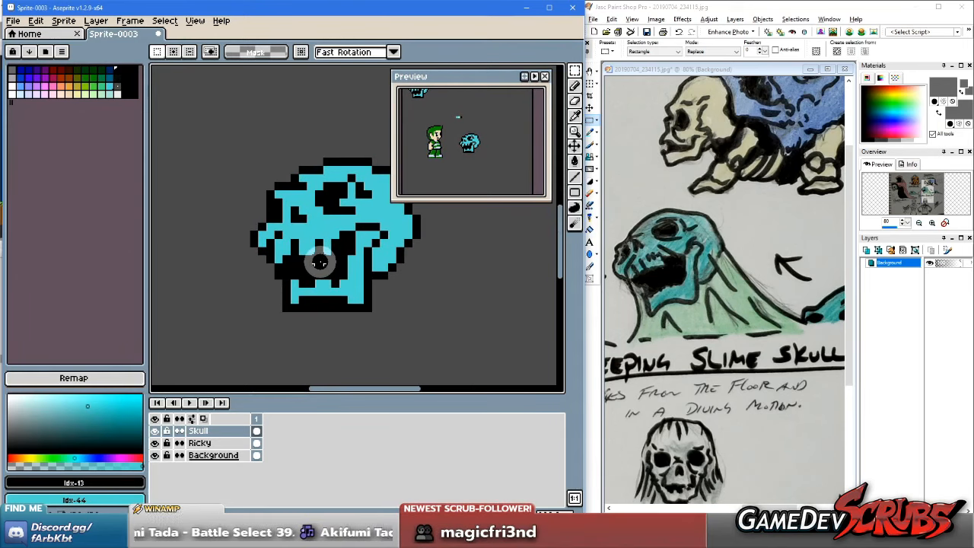
{"action": "left_click_drag", "start_coordinate": [302, 247], "coordinate": [310, 281]}
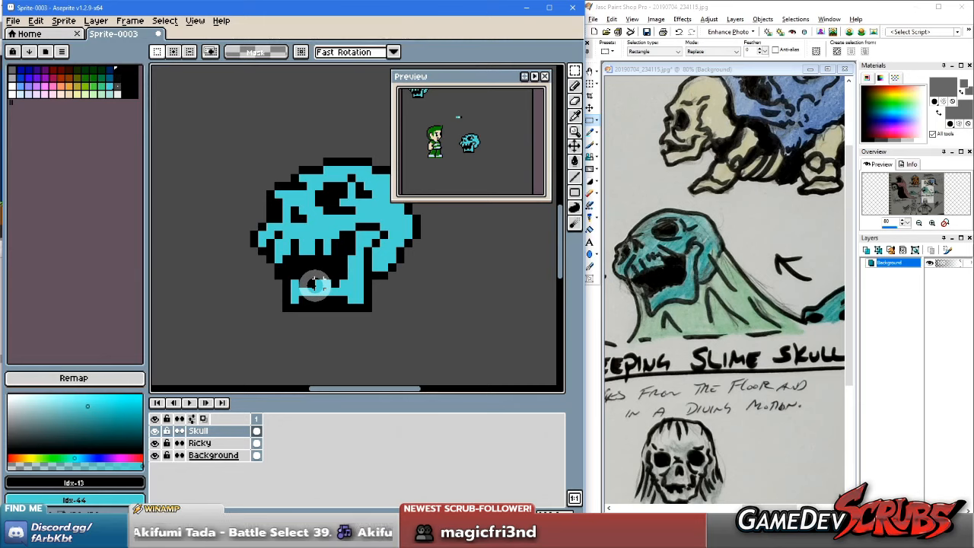
{"action": "left_click_drag", "start_coordinate": [314, 283], "coordinate": [339, 281]}
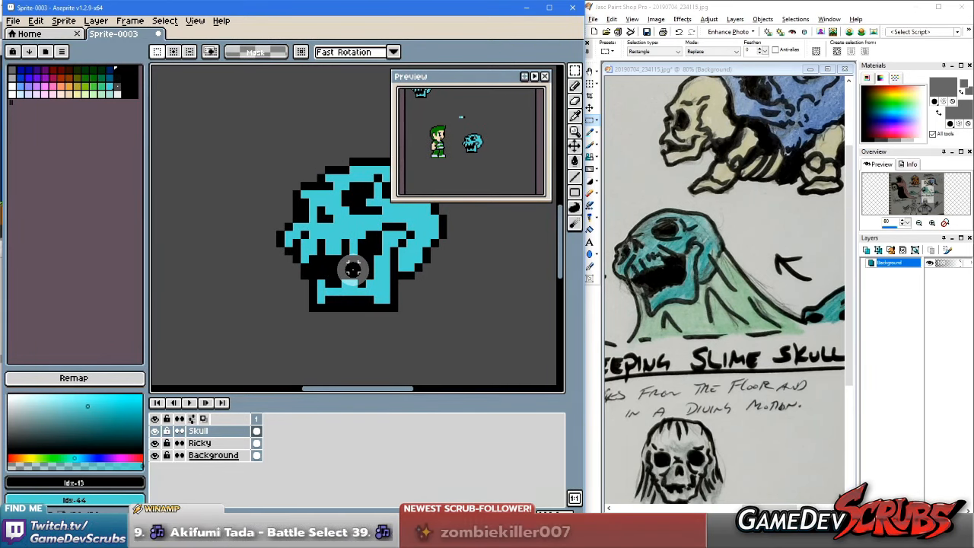
{"action": "key", "text": "b"}
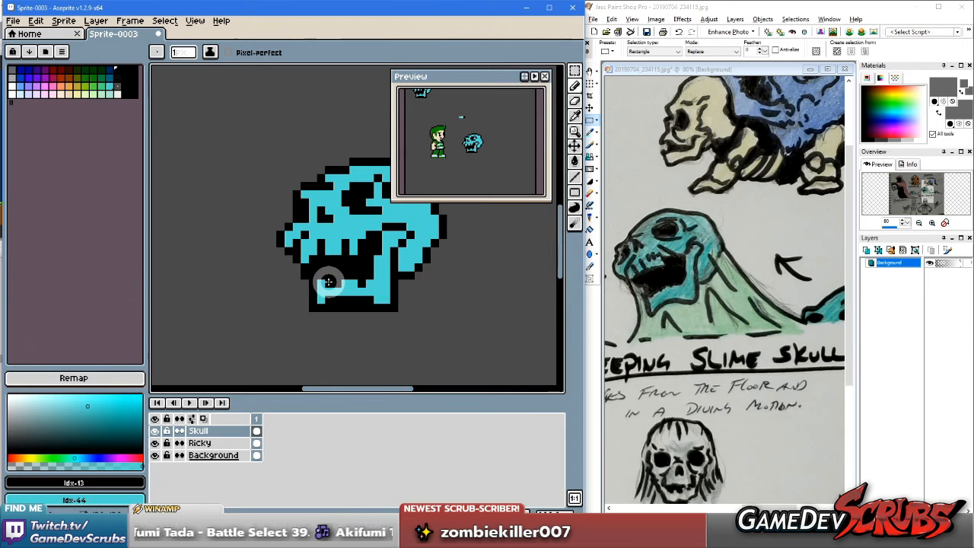
{"action": "left_click_drag", "start_coordinate": [341, 279], "coordinate": [358, 285]}
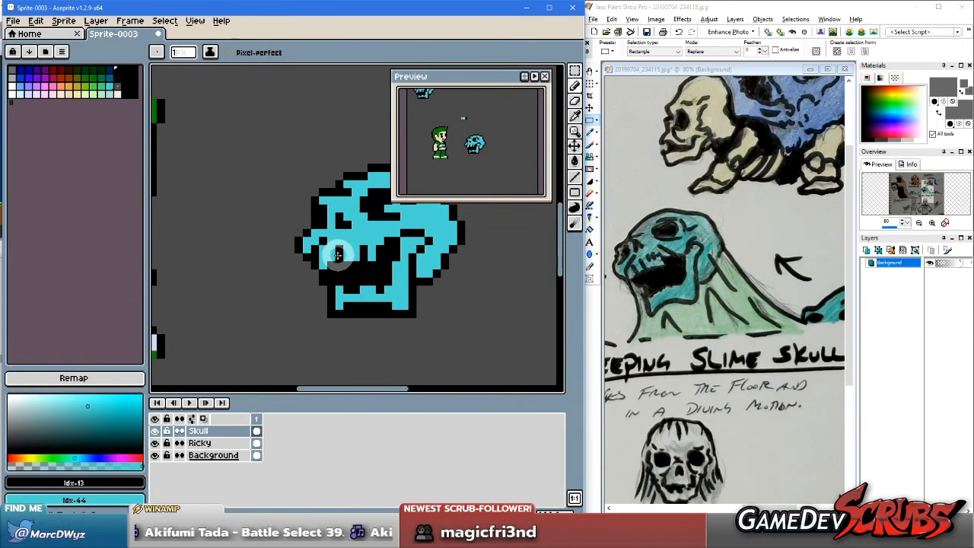
{"action": "key", "text": "alt"}
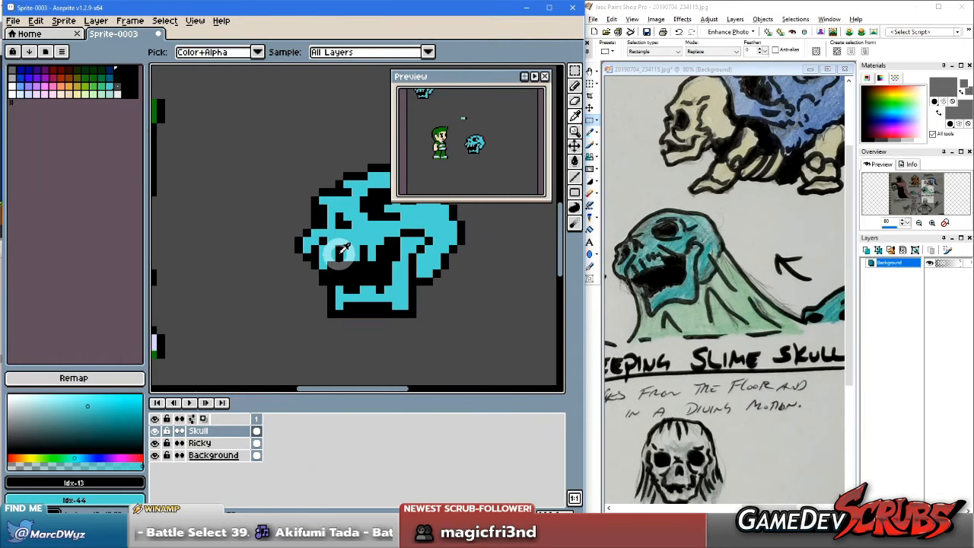
{"action": "left_click", "coordinate": [331, 257]}
{"action": "left_click", "coordinate": [332, 252]}
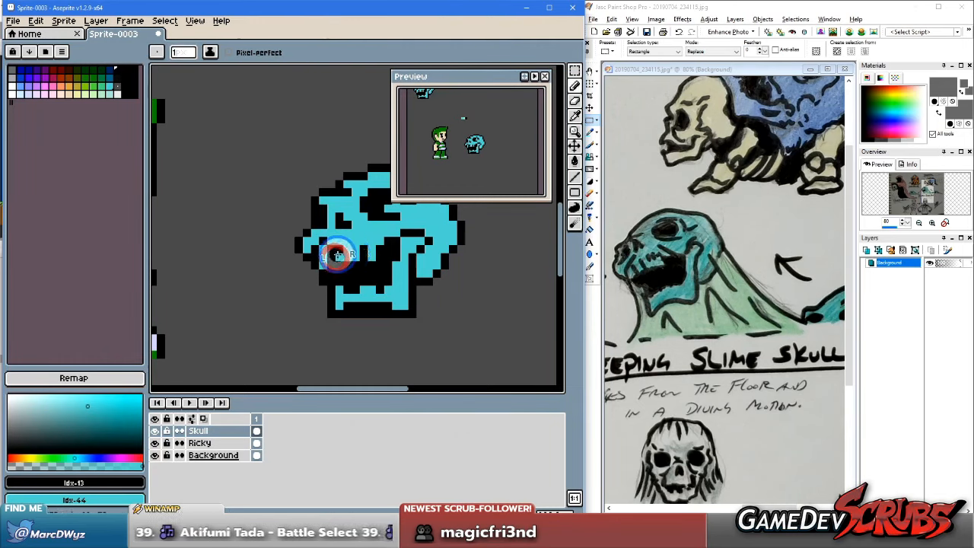
{"action": "right_click", "coordinate": [339, 250]}
{"action": "right_click", "coordinate": [350, 251]}
{"action": "right_click", "coordinate": [351, 255]}
{"action": "left_click", "coordinate": [356, 256]}
{"action": "right_click", "coordinate": [364, 255]}
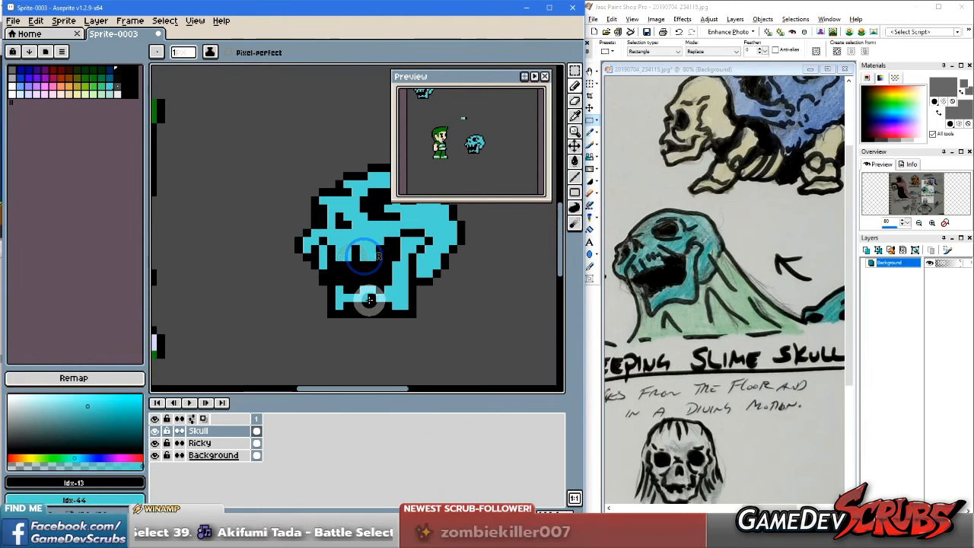
Step: Paint over the gaps between the lower teeth in cyan to form a flat jaw edge and blacken its front corner pixel
{"action": "left_click_drag", "start_coordinate": [393, 278], "coordinate": [412, 277]}
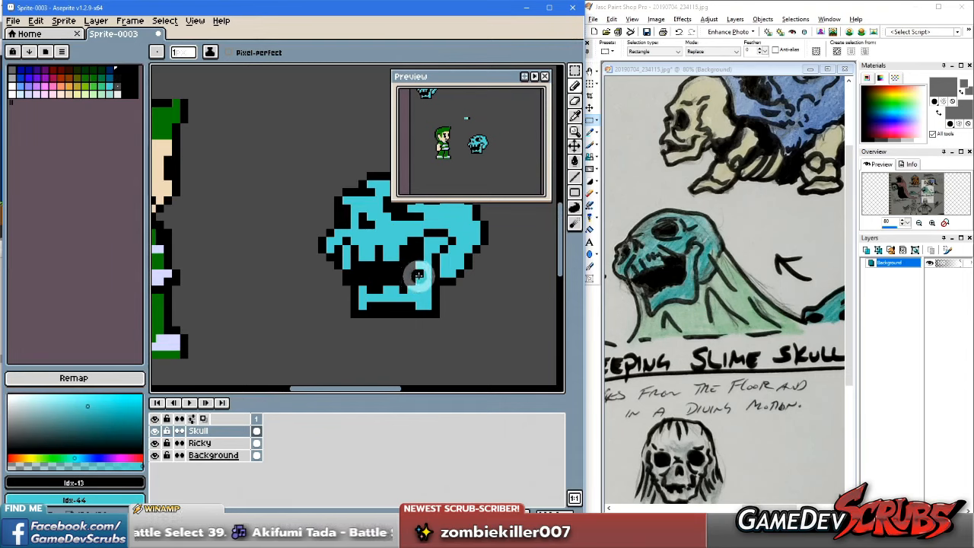
{"action": "left_click_drag", "start_coordinate": [418, 279], "coordinate": [391, 272]}
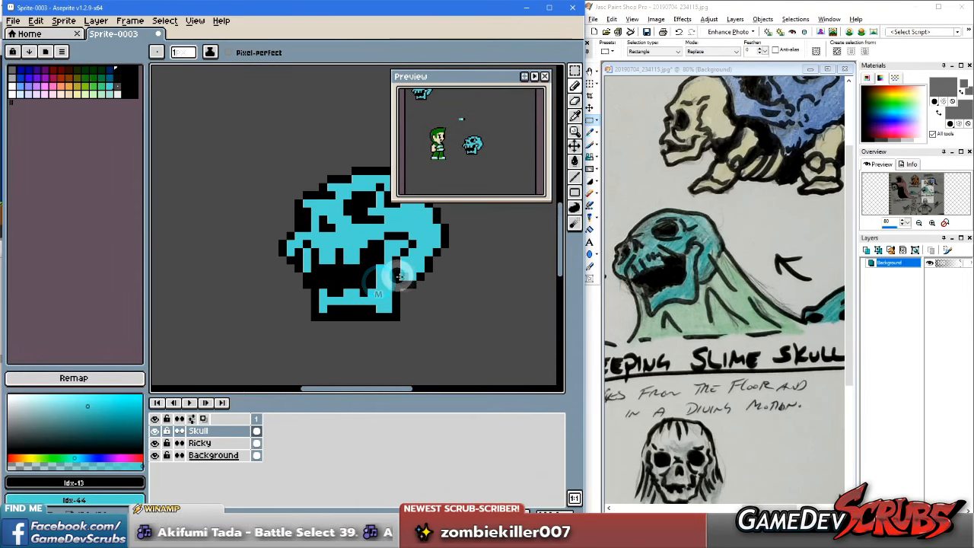
{"action": "scroll", "coordinate": [388, 270], "scroll_direction": "down", "scroll_amount": 1}
{"action": "scroll", "coordinate": [373, 273], "scroll_direction": "up", "scroll_amount": 3}
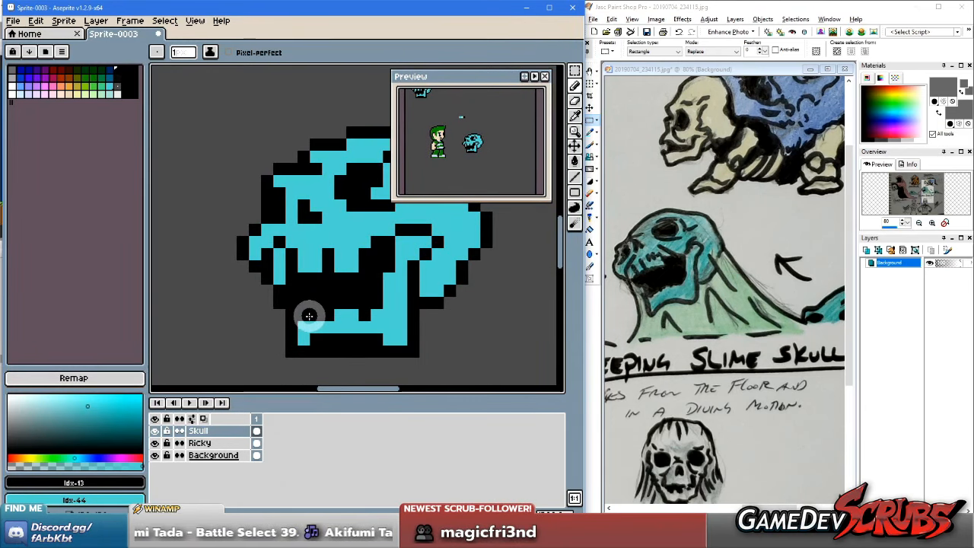
{"action": "left_click_drag", "start_coordinate": [317, 316], "coordinate": [364, 317]}
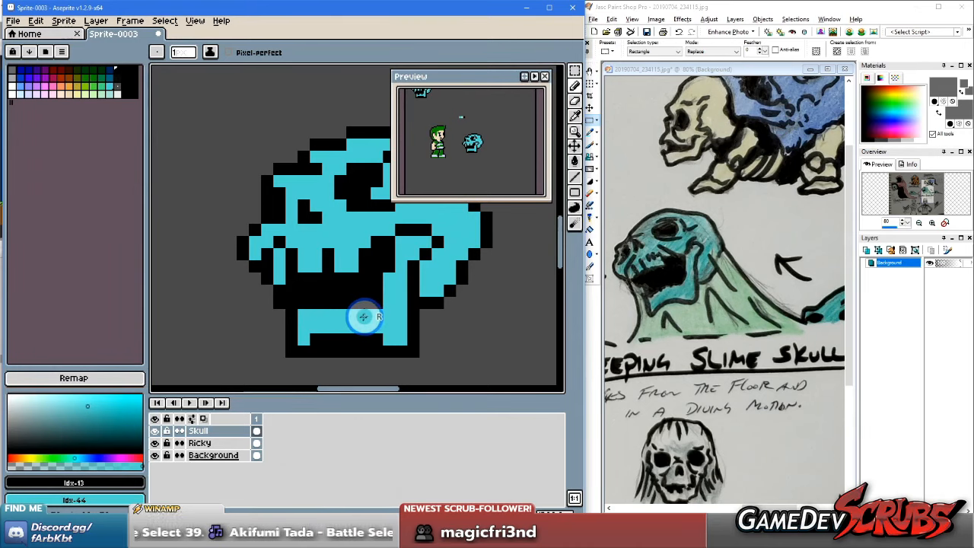
{"action": "left_click", "coordinate": [304, 314]}
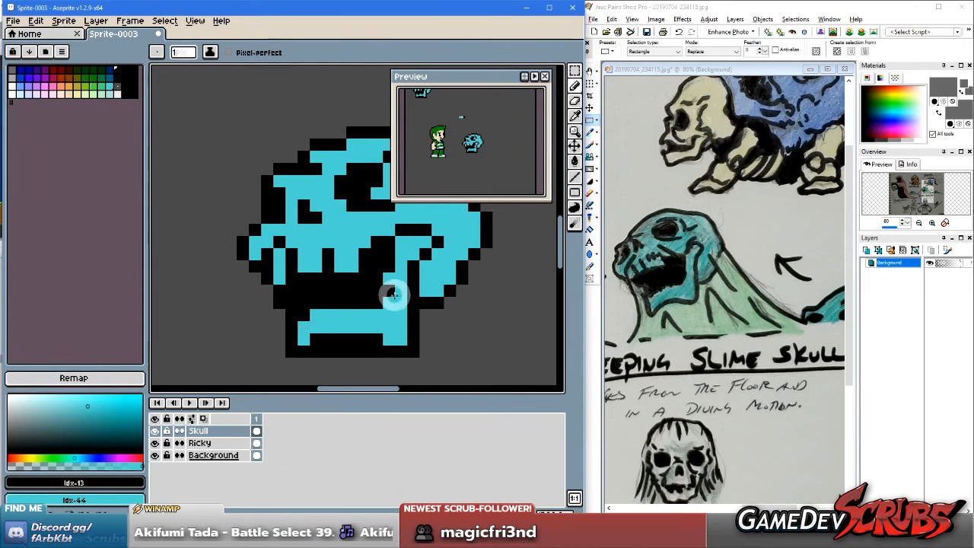
Step: Merge the upper teeth into a solid cyan row and cut narrow black gaps into its lower edge
{"action": "scroll", "coordinate": [389, 288], "scroll_direction": "down", "scroll_amount": 2}
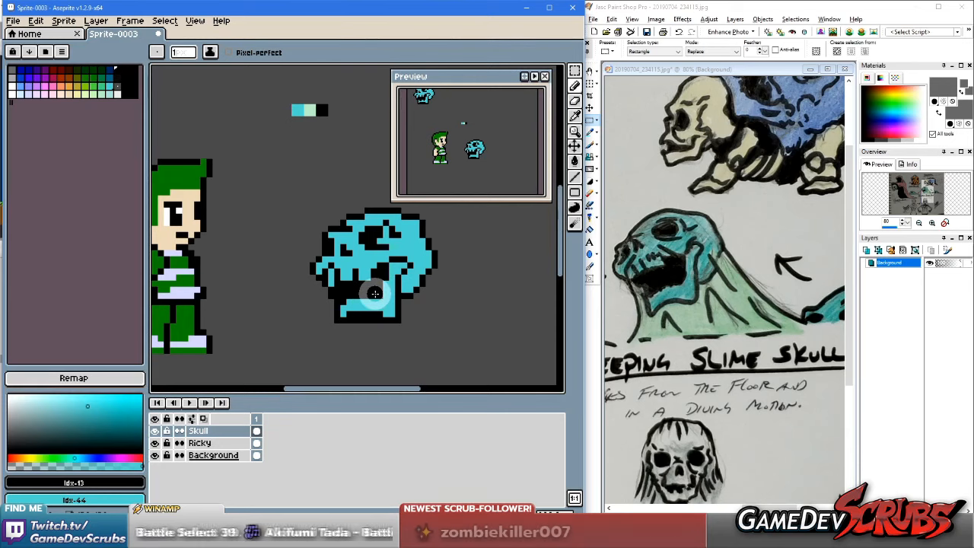
{"action": "scroll", "coordinate": [374, 287], "scroll_direction": "up", "scroll_amount": 1}
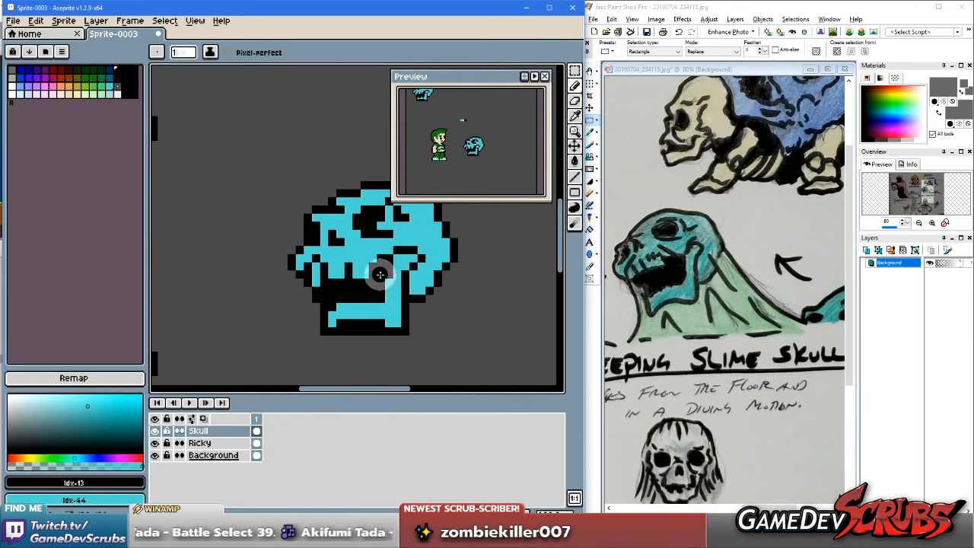
{"action": "scroll", "coordinate": [380, 274], "scroll_direction": "up", "scroll_amount": 1}
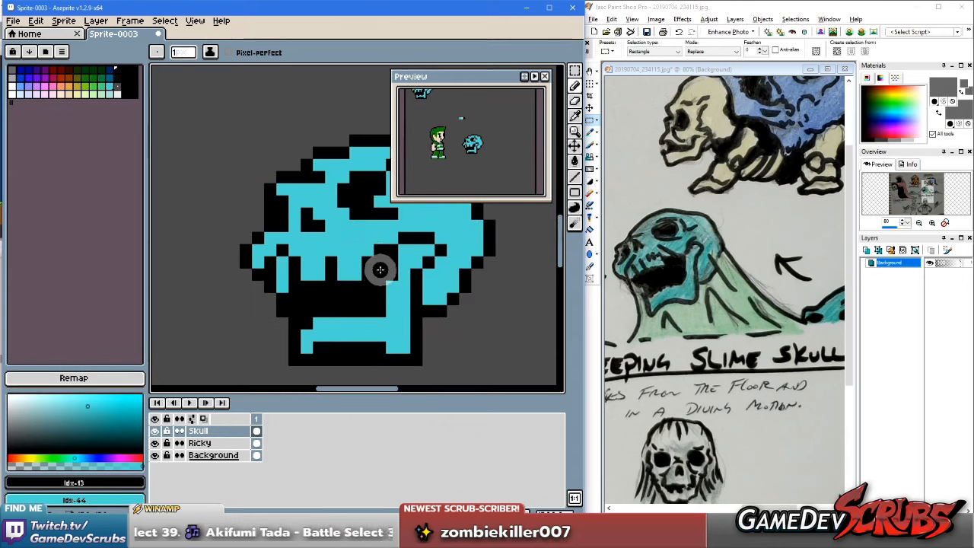
{"action": "scroll", "coordinate": [365, 276], "scroll_direction": "down", "scroll_amount": 3}
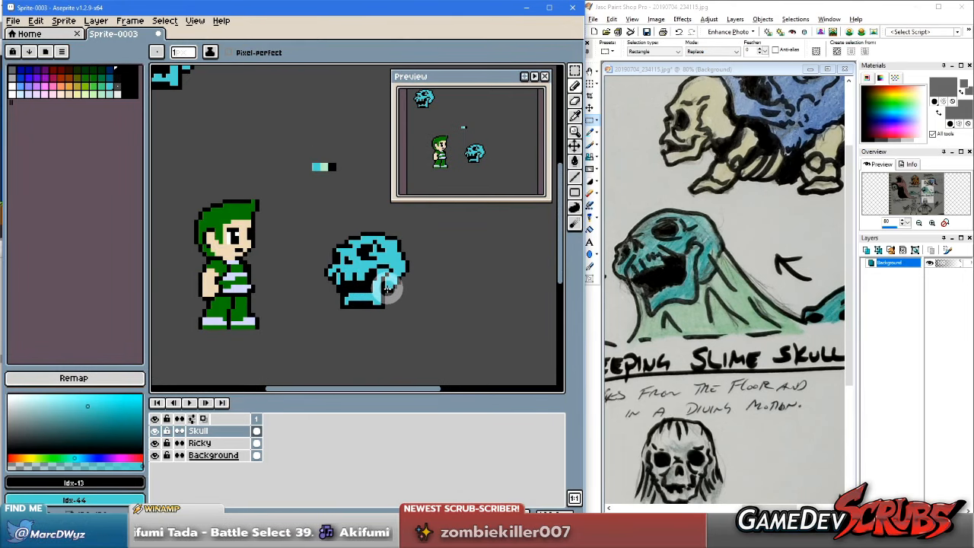
{"action": "scroll", "coordinate": [378, 282], "scroll_direction": "up", "scroll_amount": 1}
{"action": "scroll", "coordinate": [378, 283], "scroll_direction": "up", "scroll_amount": 2}
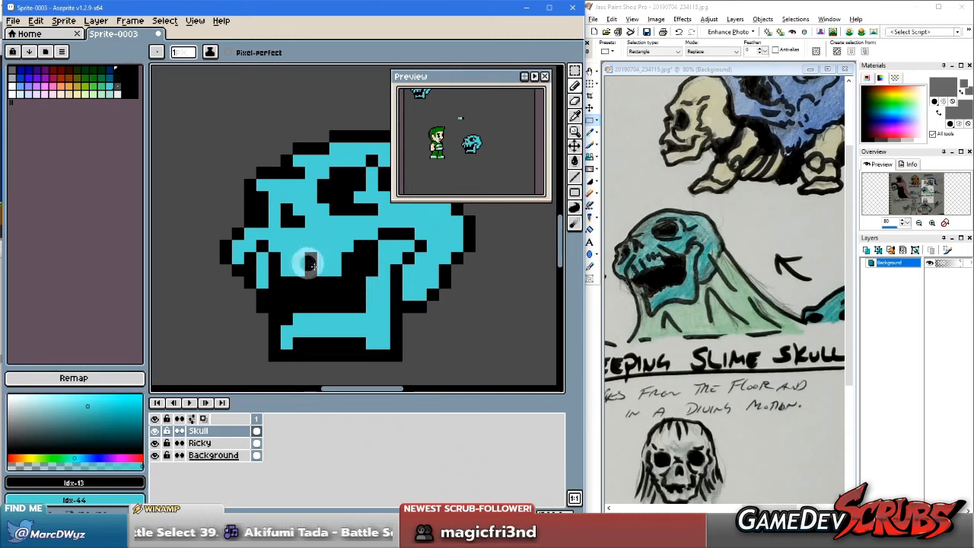
{"action": "left_click", "coordinate": [301, 268]}
{"action": "left_click", "coordinate": [312, 265]}
{"action": "left_click", "coordinate": [322, 266]}
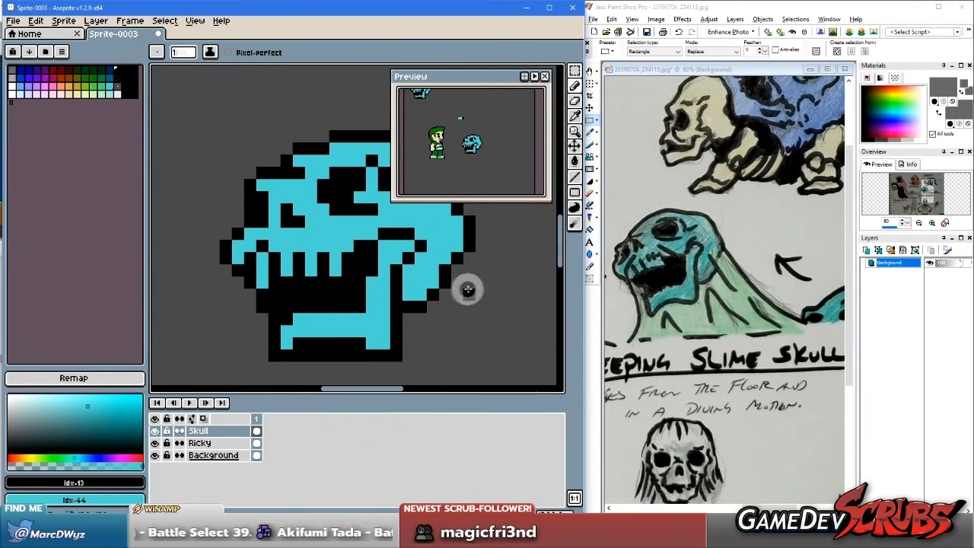
Step: Refill most of the narrow upper gaps in cyan and touch up the rest in black, leaving fewer, more uneven teeth
{"action": "right_click", "coordinate": [303, 260]}
{"action": "left_click_drag", "start_coordinate": [311, 262], "coordinate": [313, 269]}
{"action": "right_click", "coordinate": [323, 263]}
{"action": "right_click", "coordinate": [311, 259]}
{"action": "left_click", "coordinate": [310, 257]}
{"action": "right_click", "coordinate": [277, 257]}
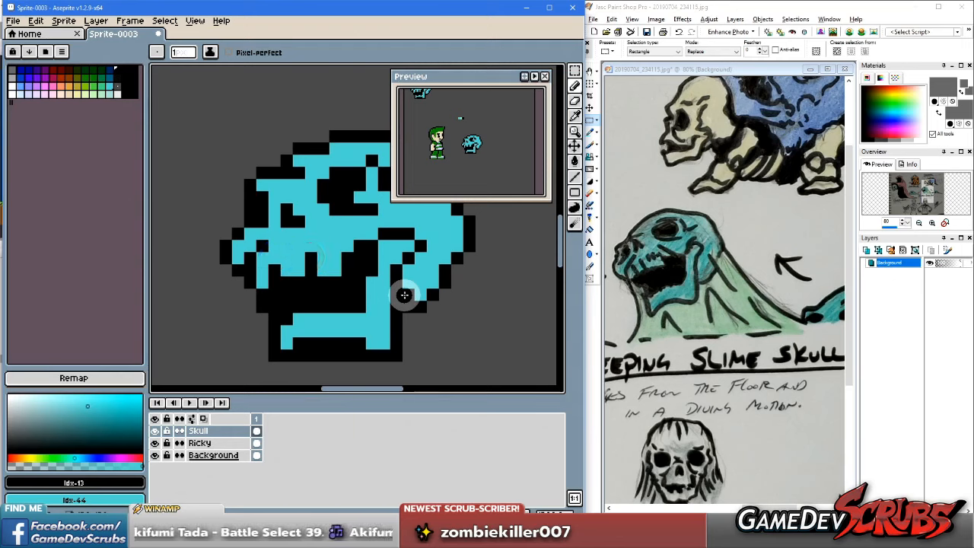
Step: Select the vertical rear part of the jaw with its hinge, shift it one pixel toward the back and drop the selection
{"action": "scroll", "coordinate": [404, 295], "scroll_direction": "down", "scroll_amount": 3}
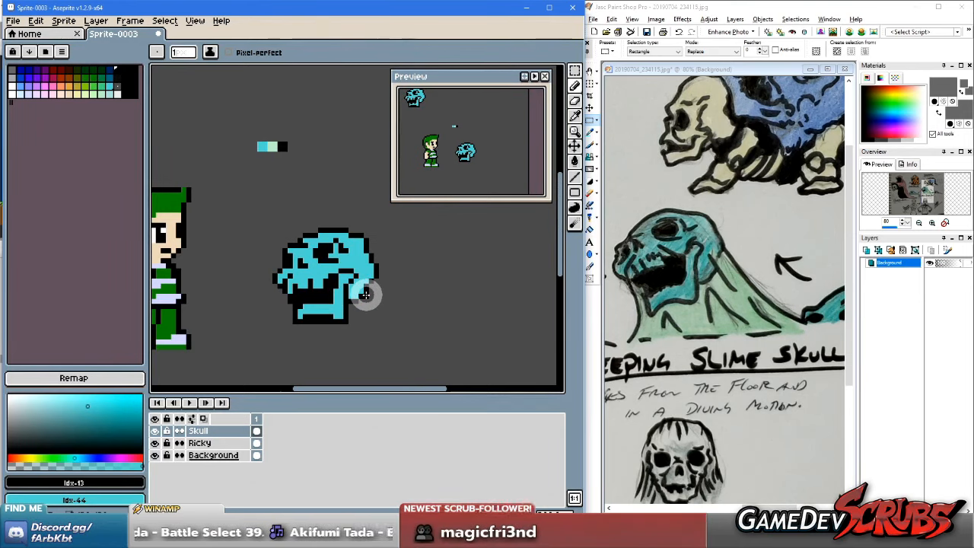
{"action": "left_click_drag", "start_coordinate": [370, 277], "coordinate": [371, 268]}
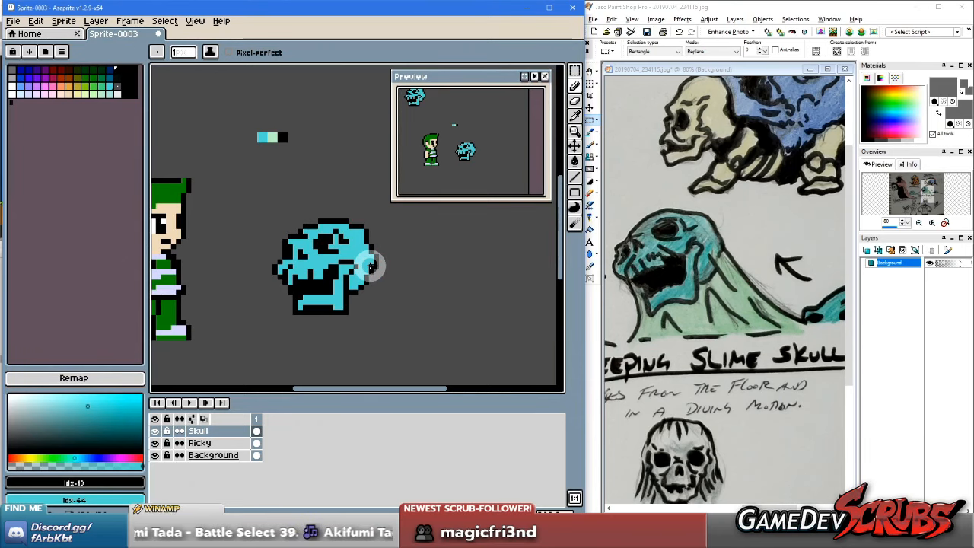
{"action": "left_click_drag", "start_coordinate": [379, 263], "coordinate": [361, 268]}
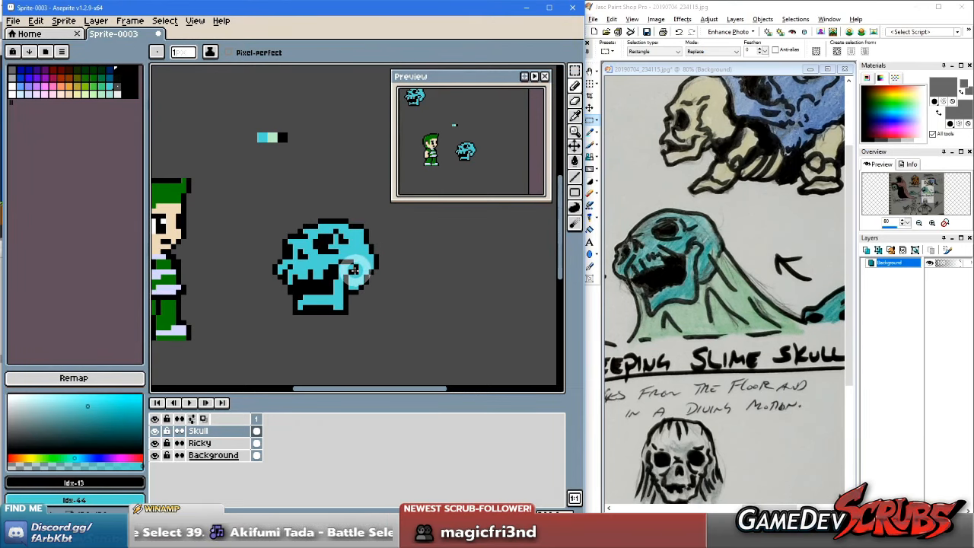
{"action": "scroll", "coordinate": [354, 270], "scroll_direction": "up", "scroll_amount": 1}
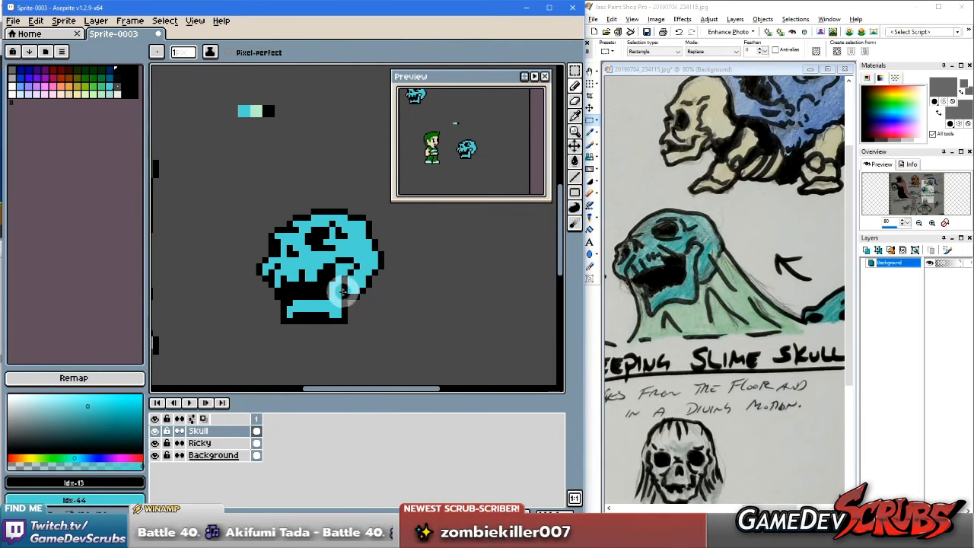
{"action": "scroll", "coordinate": [350, 278], "scroll_direction": "up", "scroll_amount": 1}
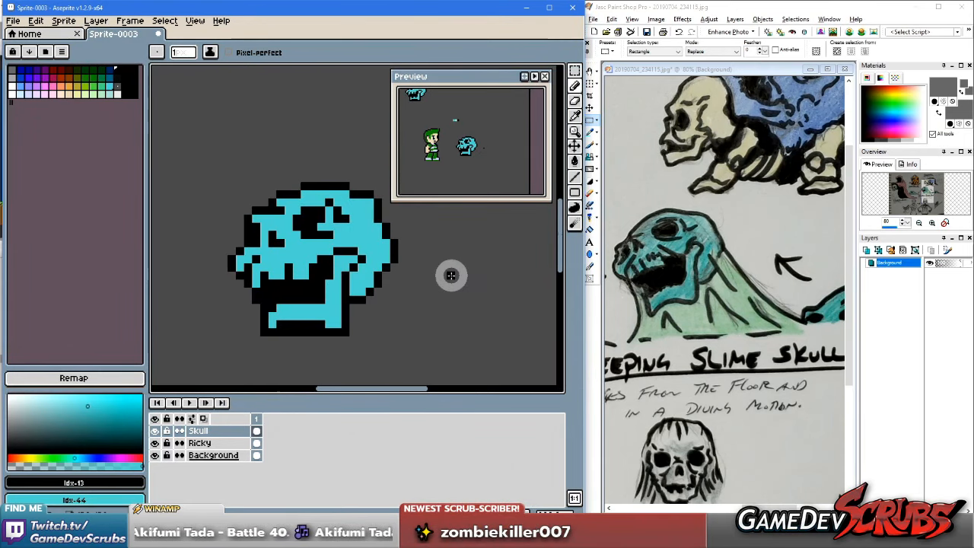
{"action": "key", "text": "m"}
{"action": "left_click_drag", "start_coordinate": [325, 248], "coordinate": [354, 300]}
{"action": "key", "text": "Right"}
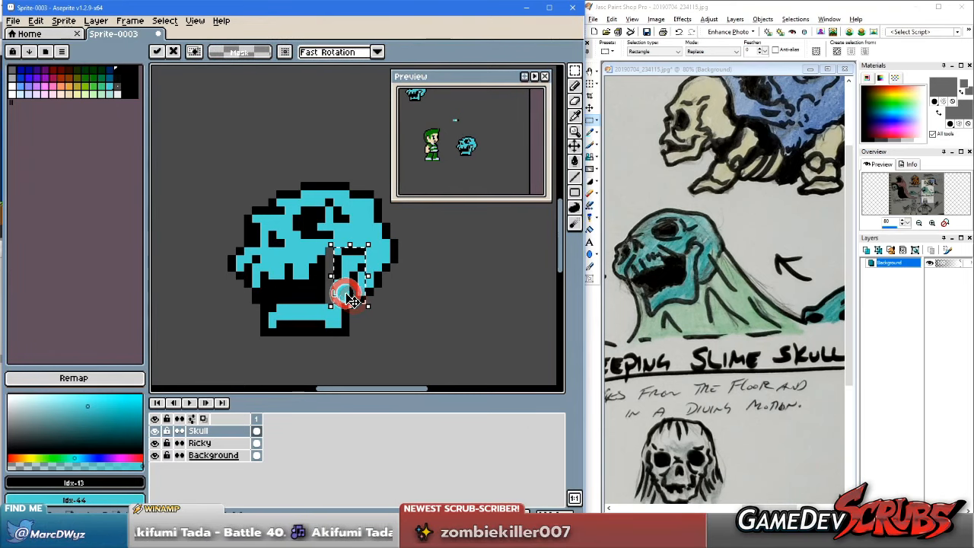
{"action": "left_click", "coordinate": [382, 269]}
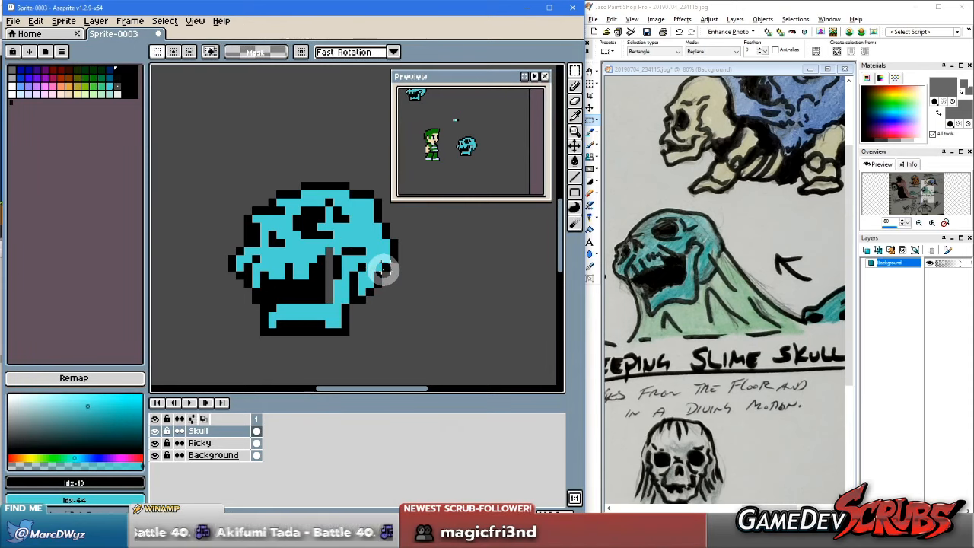
Step: Paint the empty strip left by the shifted jaw with the Pencil tool, using black inside the mouth and cyan on the bone
{"action": "key", "text": "b"}
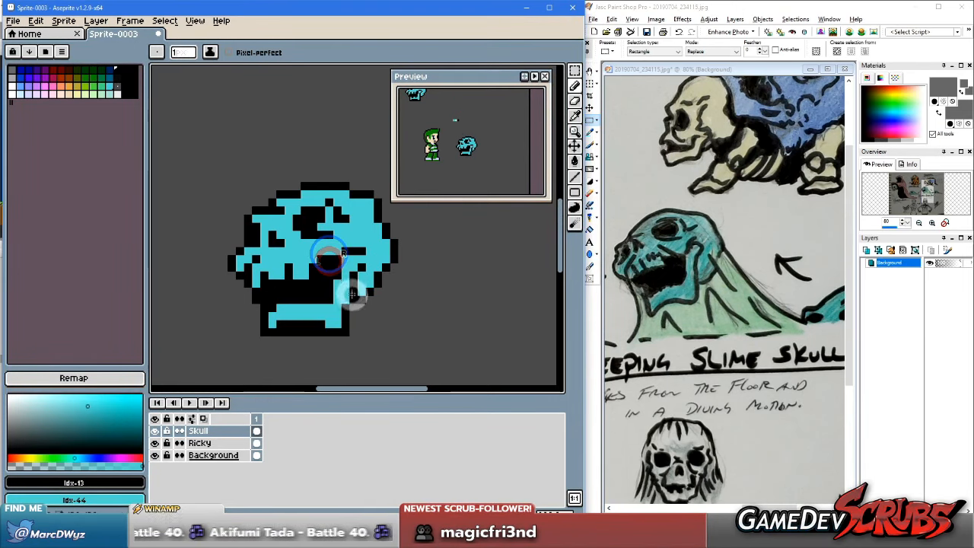
{"action": "scroll", "coordinate": [359, 300], "scroll_direction": "down", "scroll_amount": 2}
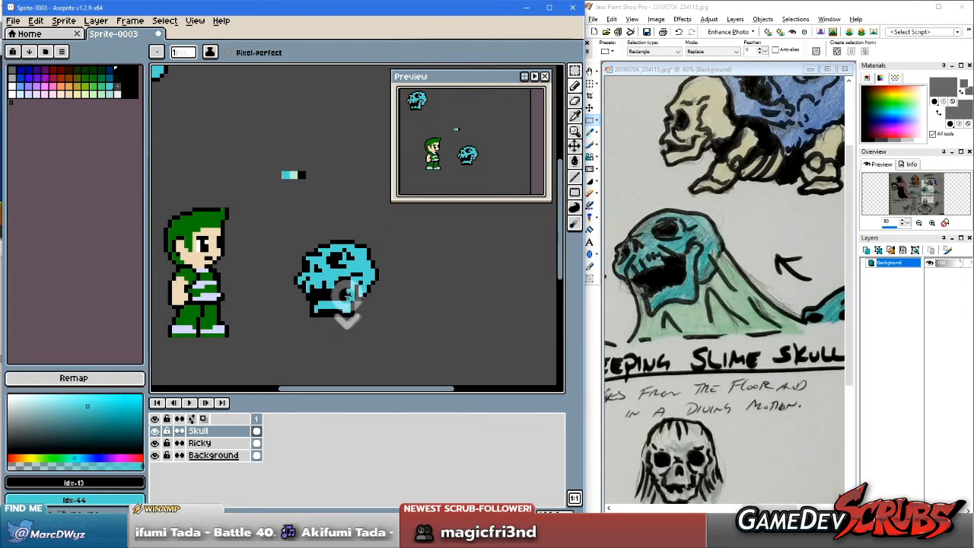
{"action": "scroll", "coordinate": [350, 310], "scroll_direction": "up", "scroll_amount": 2}
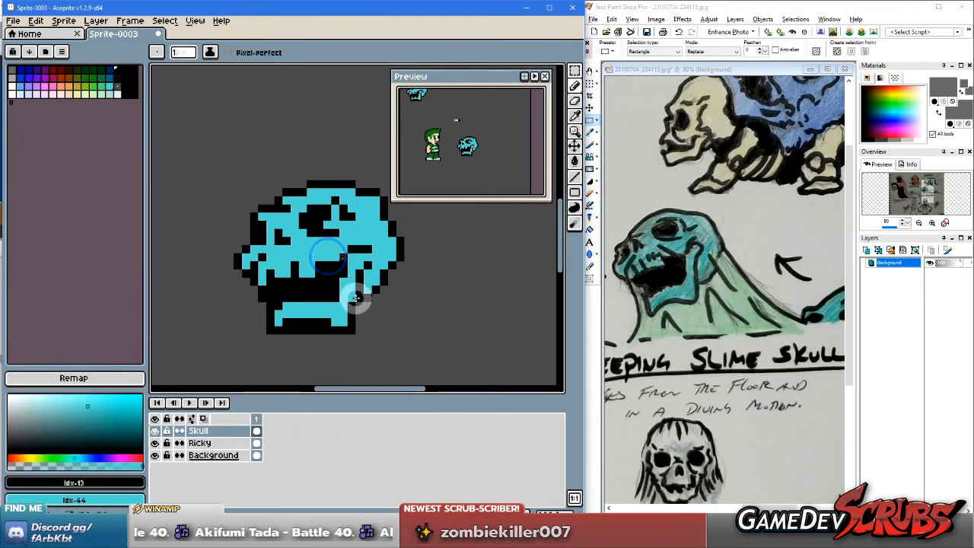
{"action": "left_click_drag", "start_coordinate": [346, 270], "coordinate": [354, 284]}
{"action": "scroll", "coordinate": [355, 284], "scroll_direction": "up", "scroll_amount": 1}
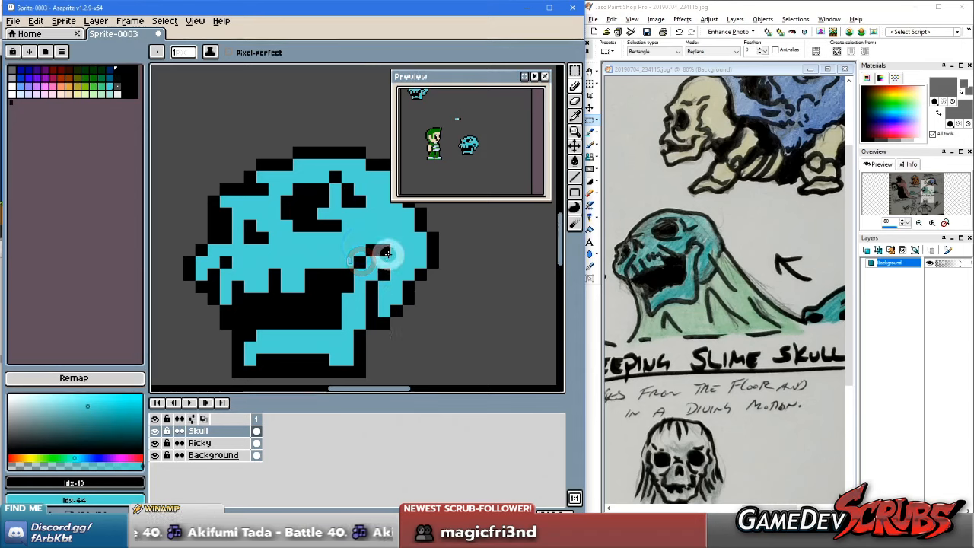
Step: Pencil a short black diagonal crease into the cheek above the rear of the mouth, undoing the first version and refilling stray pixels in cyan
{"action": "scroll", "coordinate": [358, 288], "scroll_direction": "down", "scroll_amount": 1}
{"action": "scroll", "coordinate": [357, 287], "scroll_direction": "down", "scroll_amount": 1}
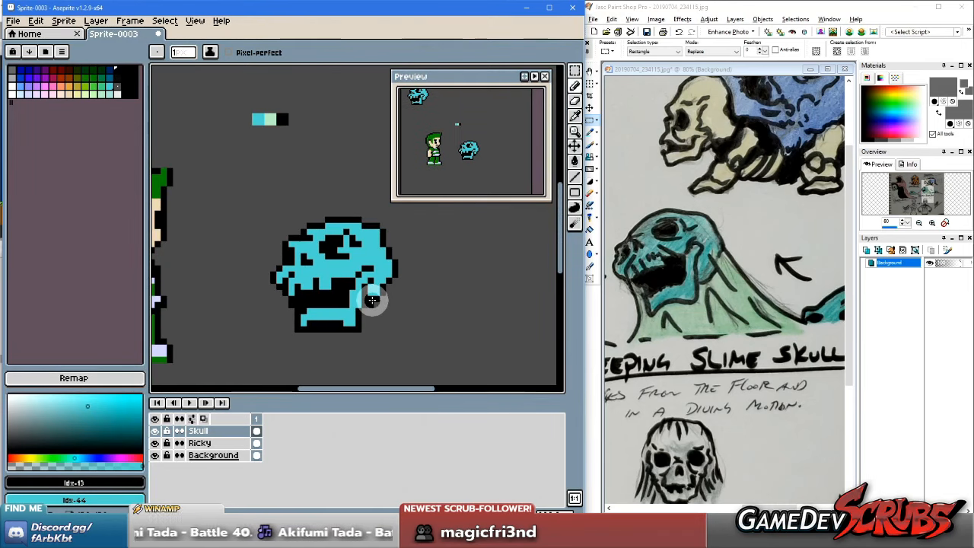
{"action": "scroll", "coordinate": [357, 293], "scroll_direction": "up", "scroll_amount": 3}
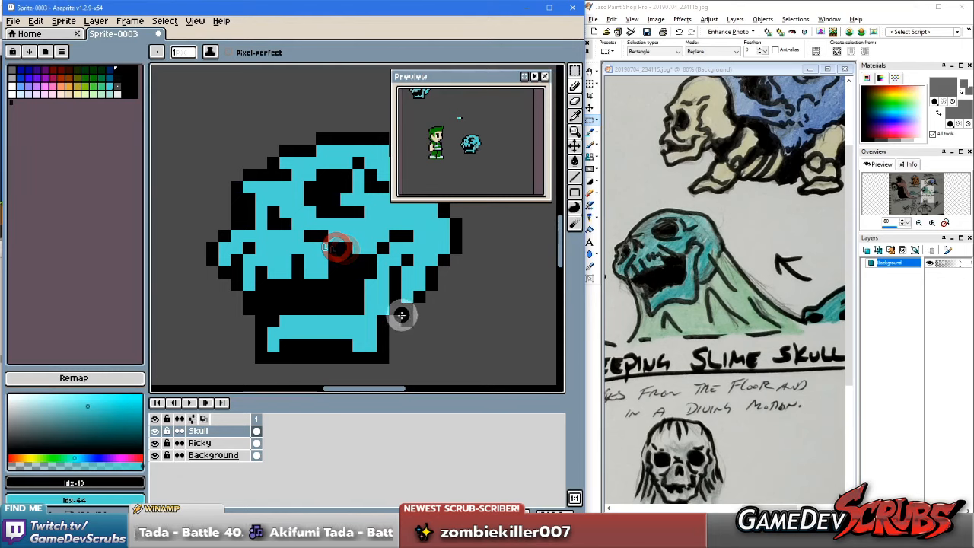
{"action": "scroll", "coordinate": [397, 314], "scroll_direction": "down", "scroll_amount": 2}
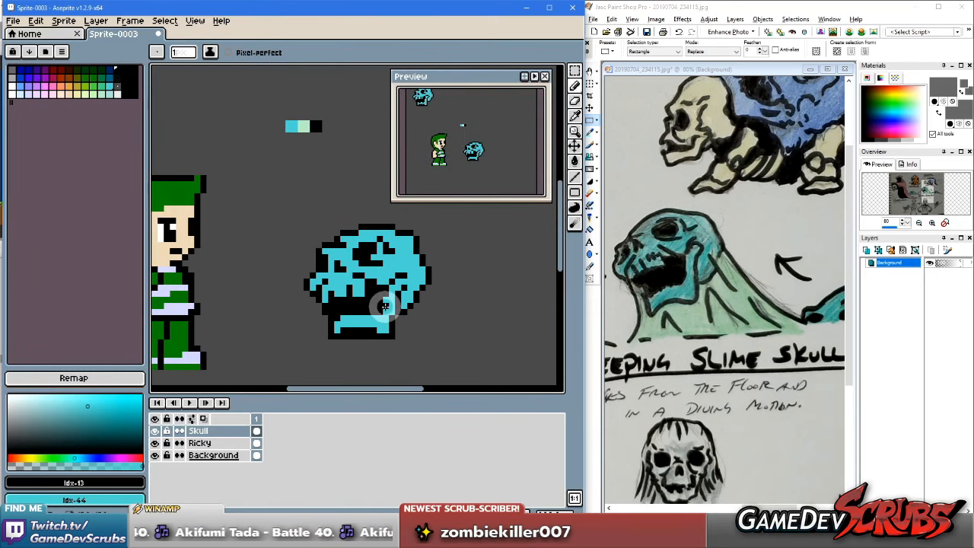
{"action": "key", "text": "ctrl+z"}
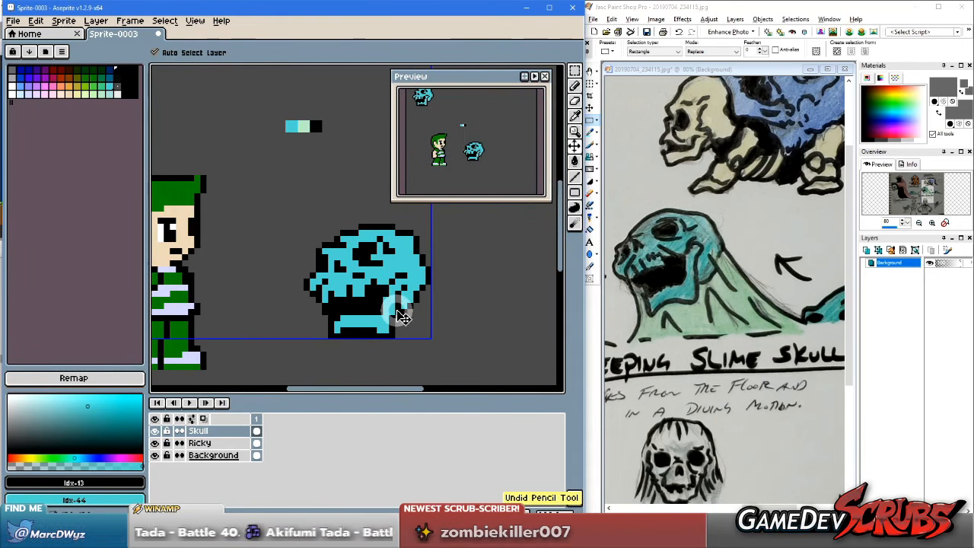
{"action": "scroll", "coordinate": [389, 303], "scroll_direction": "up", "scroll_amount": 2}
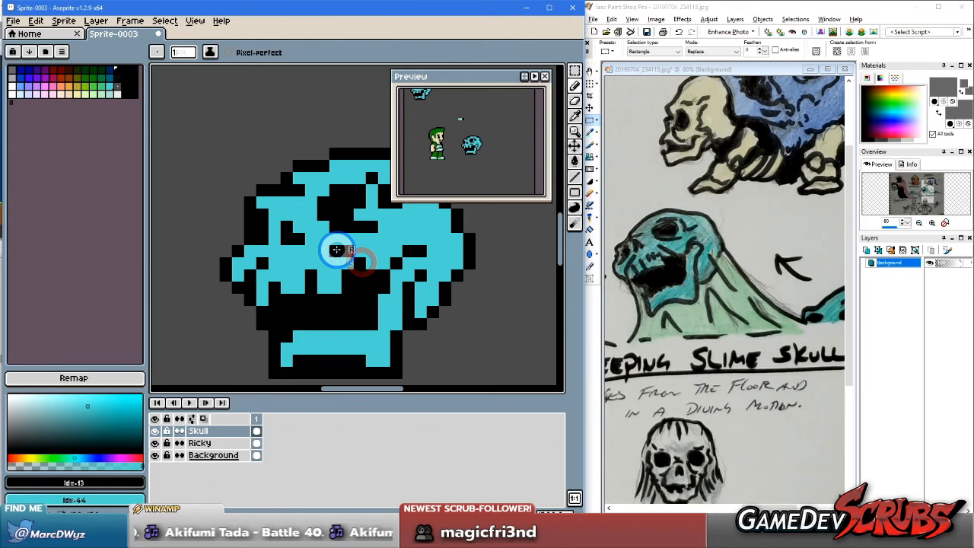
{"action": "scroll", "coordinate": [384, 297], "scroll_direction": "down", "scroll_amount": 2}
{"action": "scroll", "coordinate": [394, 322], "scroll_direction": "down", "scroll_amount": 1}
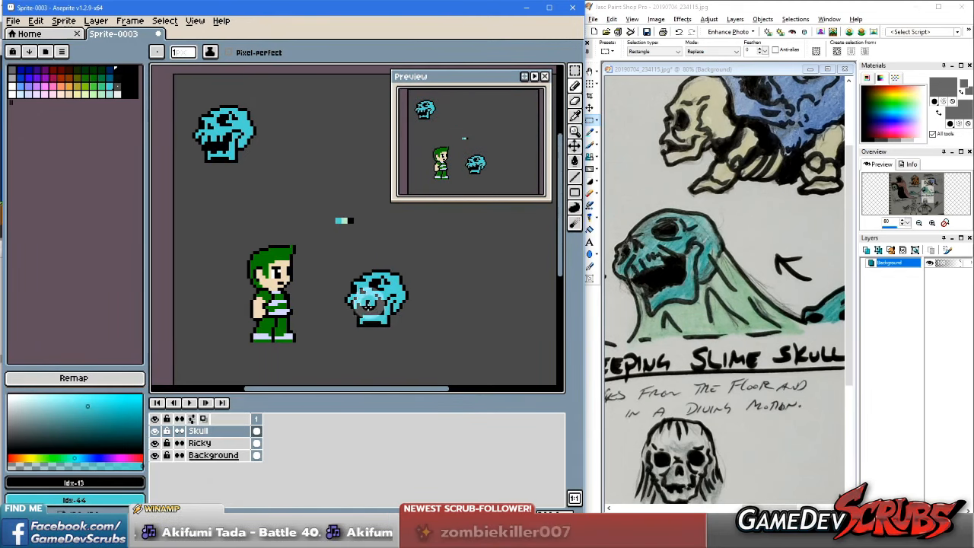
{"action": "left_click_drag", "start_coordinate": [474, 163], "coordinate": [507, 149]}
{"action": "scroll", "coordinate": [503, 144], "scroll_direction": "down", "scroll_amount": 1}
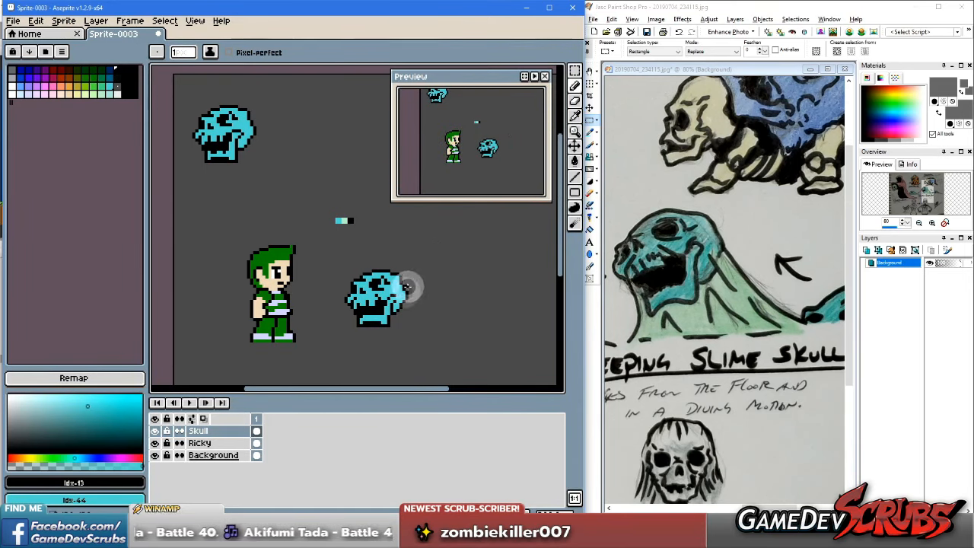
Step: Try single-pixel Pencil changes around the jaw hinge and undo them
{"action": "scroll", "coordinate": [398, 302], "scroll_direction": "up", "scroll_amount": 2}
{"action": "left_click_drag", "start_coordinate": [397, 303], "coordinate": [380, 303]}
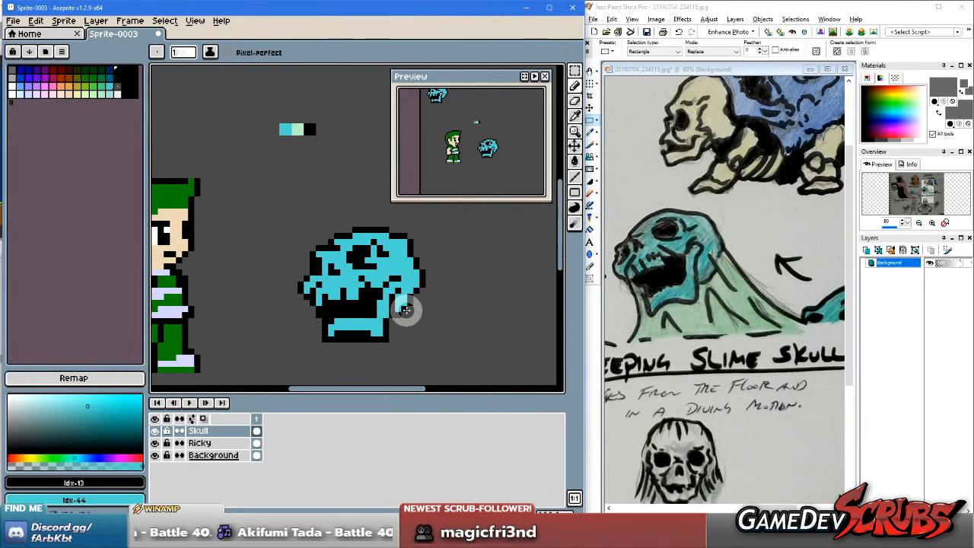
{"action": "left_click_drag", "start_coordinate": [372, 308], "coordinate": [378, 313]}
{"action": "scroll", "coordinate": [401, 291], "scroll_direction": "up", "scroll_amount": 1}
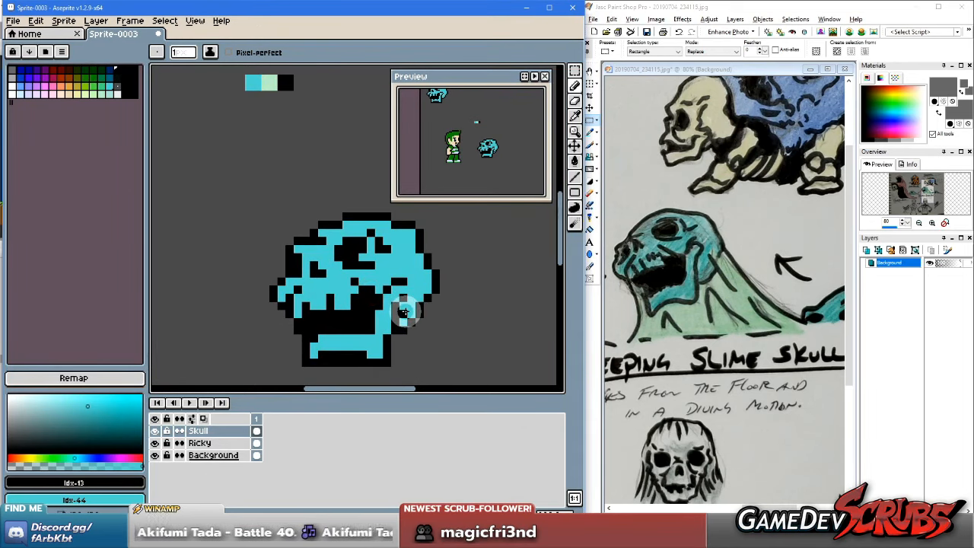
{"action": "key", "text": "ctrl+z"}
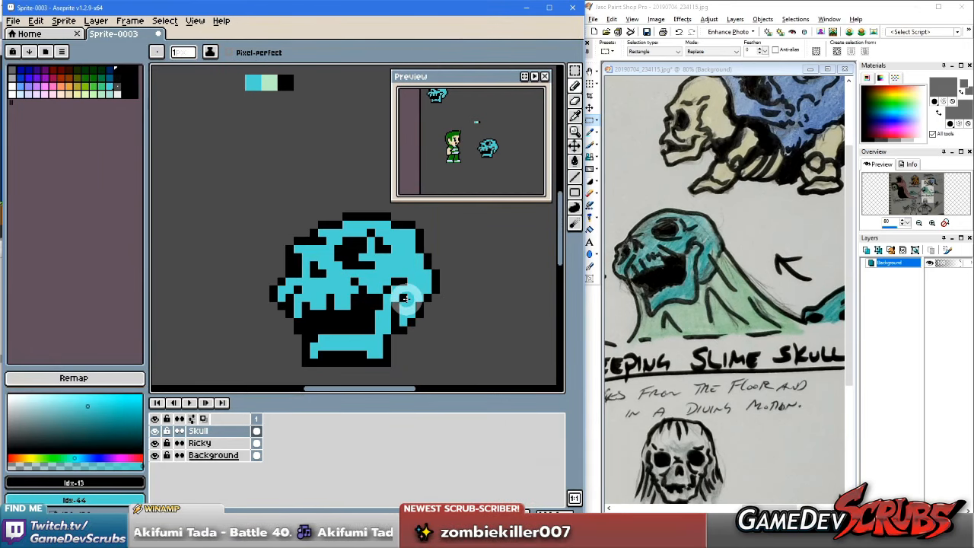
{"action": "scroll", "coordinate": [386, 308], "scroll_direction": "down", "scroll_amount": 1}
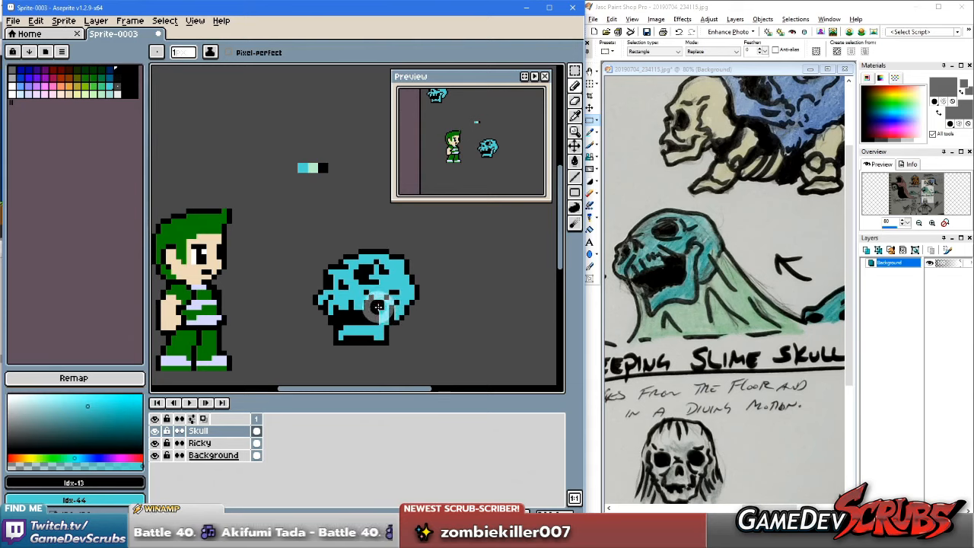
{"action": "scroll", "coordinate": [378, 306], "scroll_direction": "up", "scroll_amount": 1}
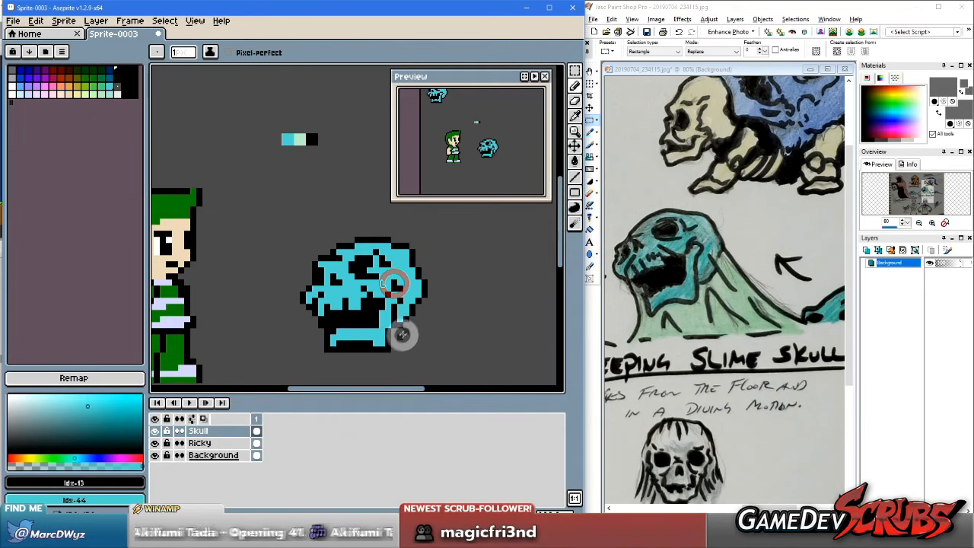
{"action": "key", "text": "ctrl+z"}
{"action": "key", "text": "v"}
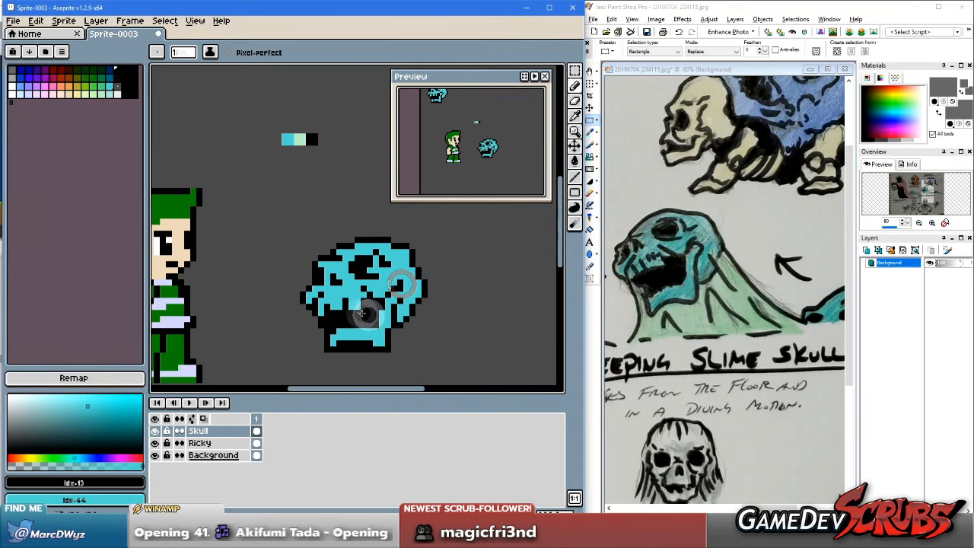
{"action": "key", "text": "ctrl+z"}
{"action": "scroll", "coordinate": [404, 297], "scroll_direction": "down", "scroll_amount": 3}
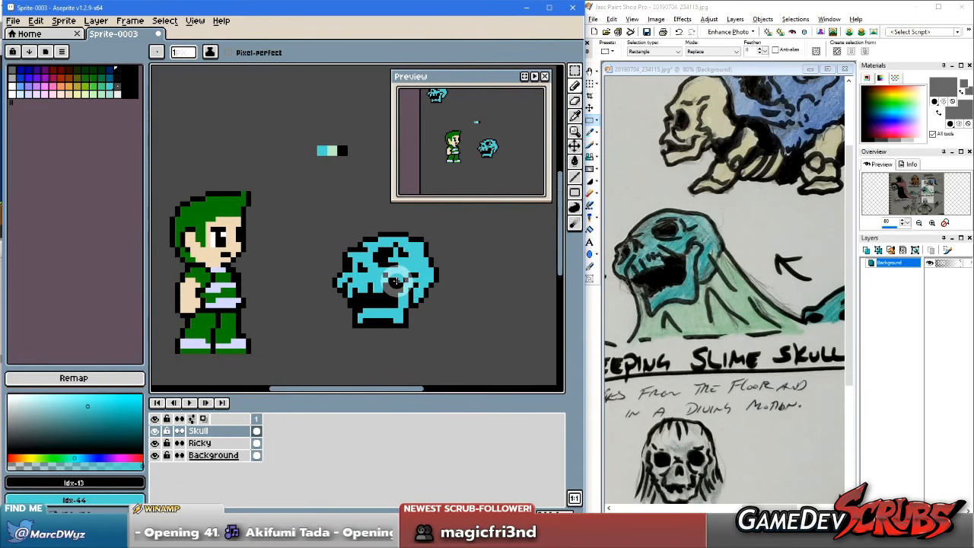
Step: Save the sprite as Goo Skull in the Raw Resources folder
{"action": "key", "text": "ctrl+s"}
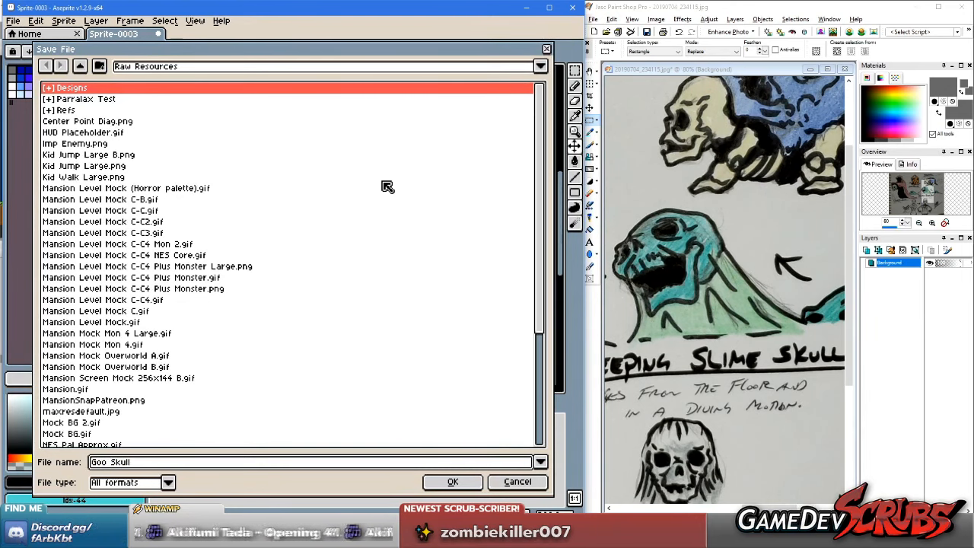
{"action": "key", "text": "Return"}
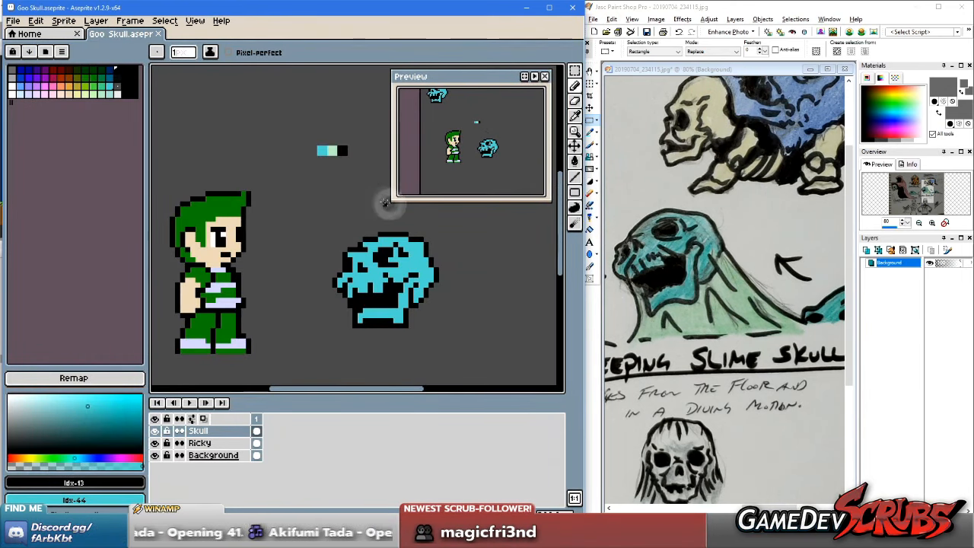
Step: Round the upper rear corner of the cranium by adding a black pixel inside it and painting two outer outline pixels in the background colour
{"action": "left_click_drag", "start_coordinate": [397, 208], "coordinate": [338, 212]}
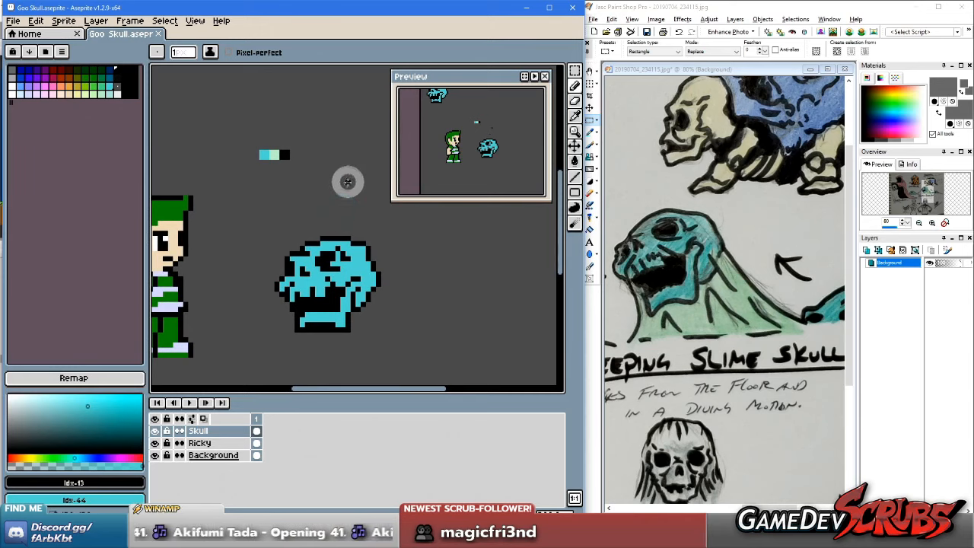
{"action": "scroll", "coordinate": [314, 257], "scroll_direction": "up", "scroll_amount": 1}
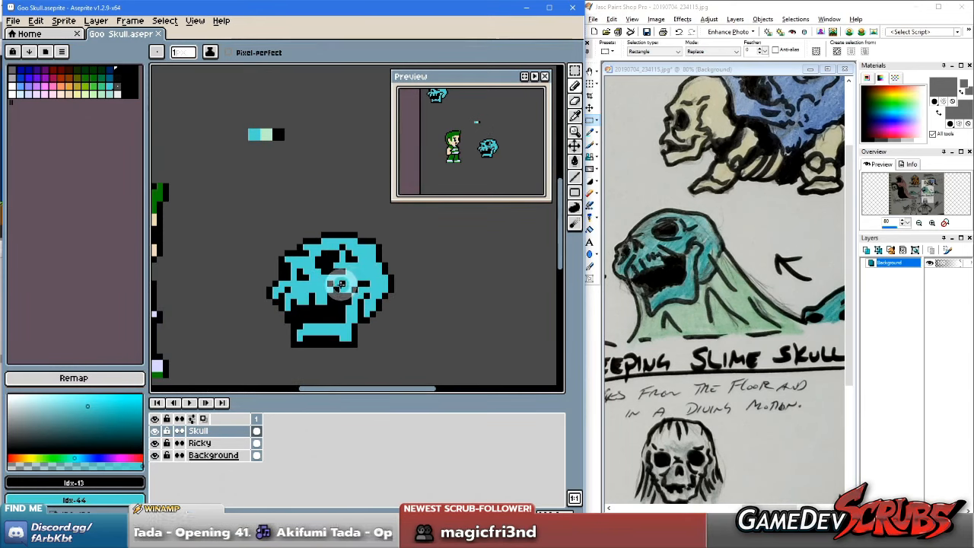
{"action": "left_click_drag", "start_coordinate": [332, 284], "coordinate": [366, 283]}
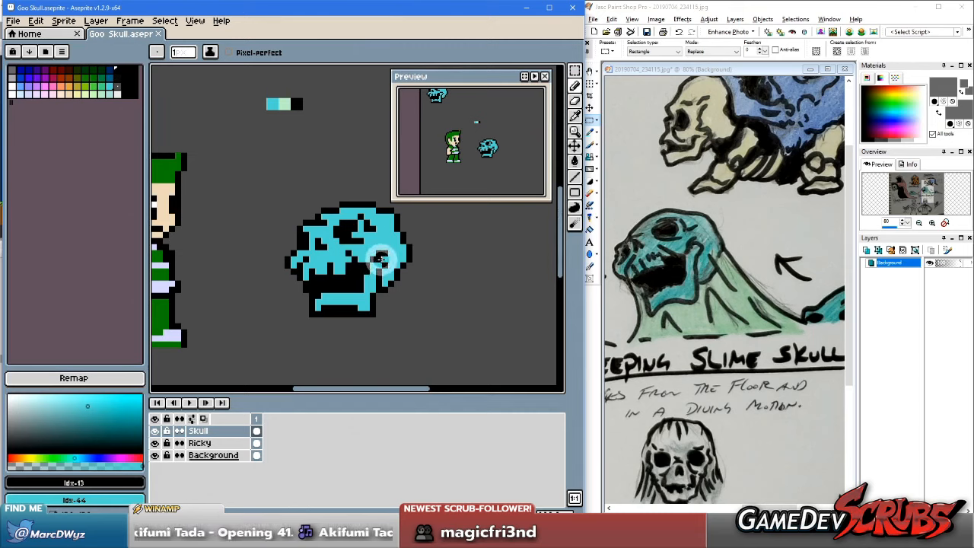
{"action": "middle_click", "coordinate": [409, 268]}
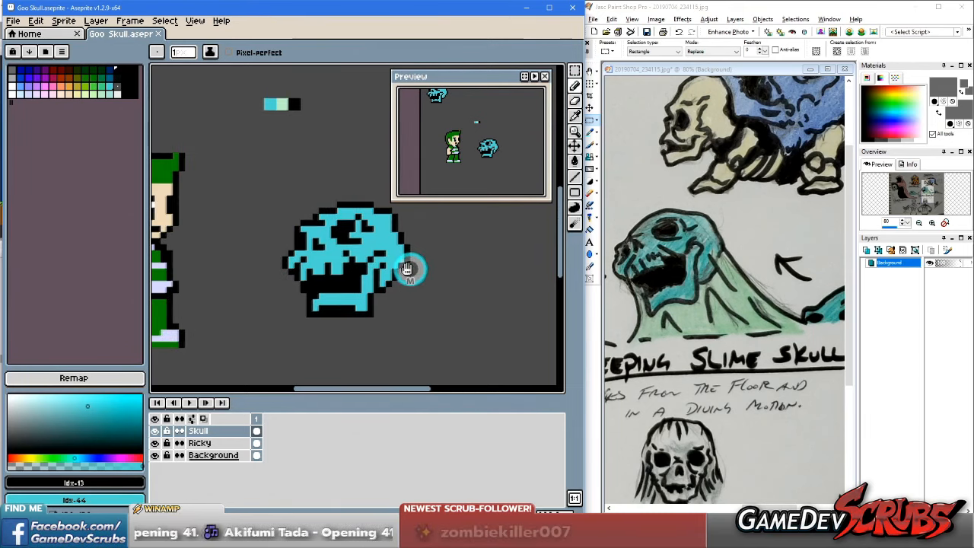
{"action": "scroll", "coordinate": [396, 246], "scroll_direction": "up", "scroll_amount": 3}
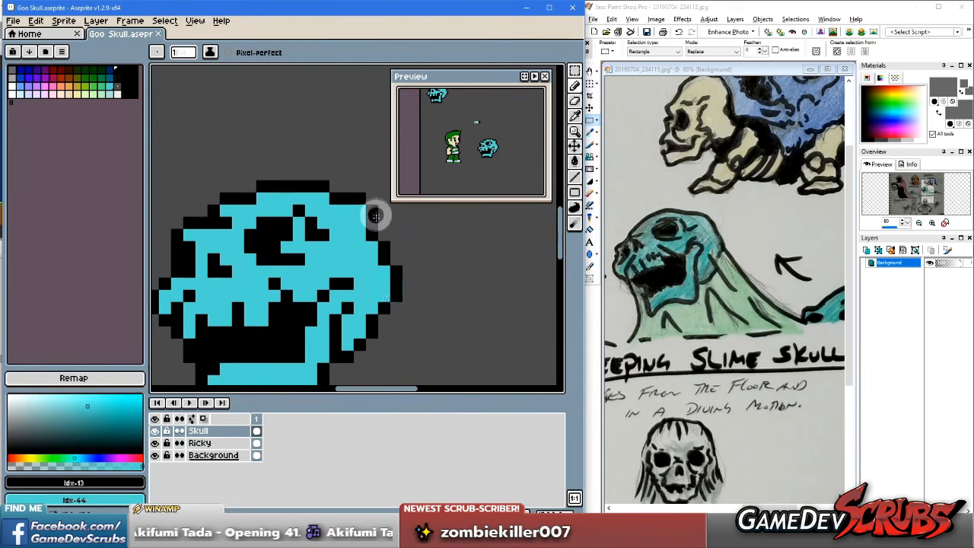
{"action": "key", "text": "alt"}
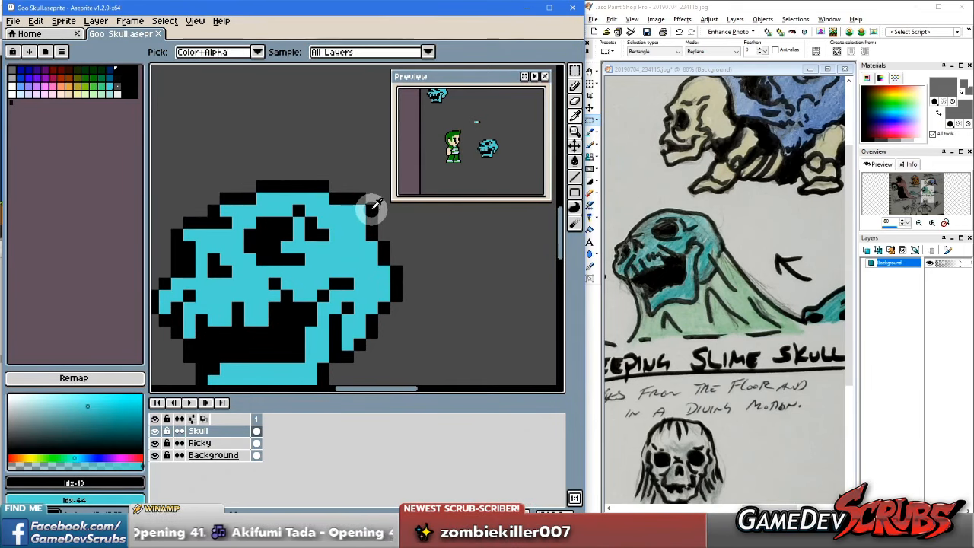
{"action": "left_click", "coordinate": [373, 208], "text": "alt"}
{"action": "right_click", "coordinate": [393, 215], "text": "alt"}
{"action": "left_click", "coordinate": [363, 211]}
{"action": "right_click", "coordinate": [361, 198]}
{"action": "right_click", "coordinate": [372, 210]}
{"action": "scroll", "coordinate": [371, 210], "scroll_direction": "down", "scroll_amount": 2}
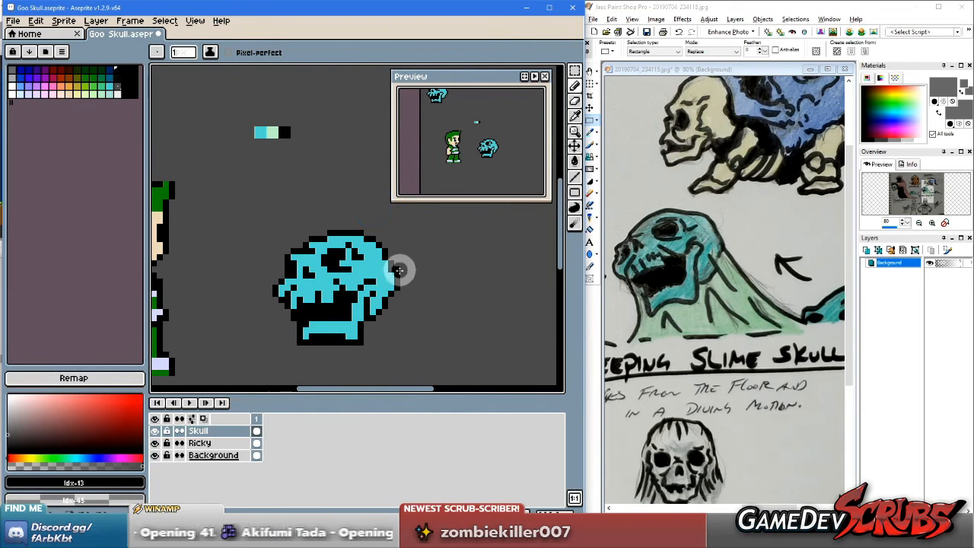
Step: Examine the rounded back of the cranium and the jaw hinge at different magnifications
{"action": "scroll", "coordinate": [402, 263], "scroll_direction": "up", "scroll_amount": 3}
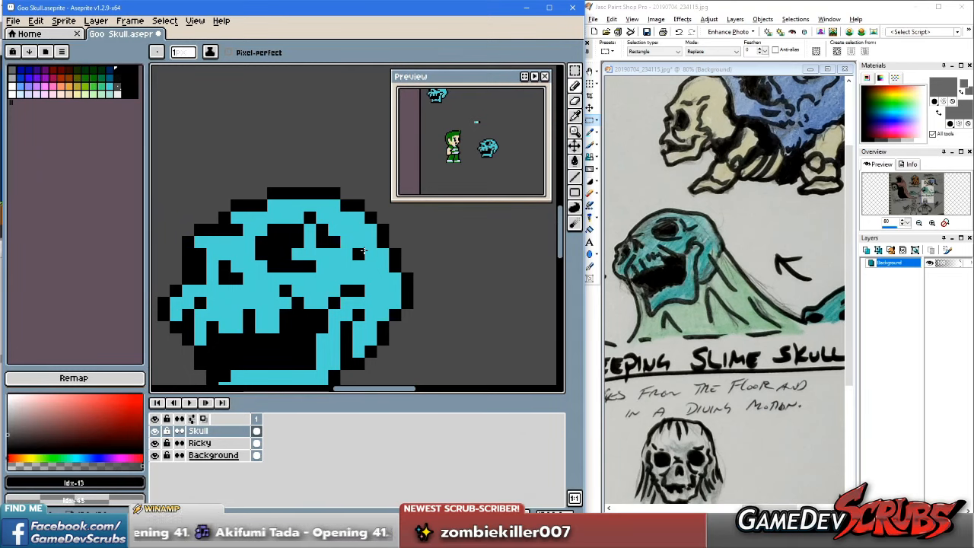
{"action": "left_click_drag", "start_coordinate": [374, 277], "coordinate": [411, 238]}
{"action": "scroll", "coordinate": [411, 238], "scroll_direction": "down", "scroll_amount": 1}
{"action": "left_click_drag", "start_coordinate": [432, 327], "coordinate": [347, 293]}
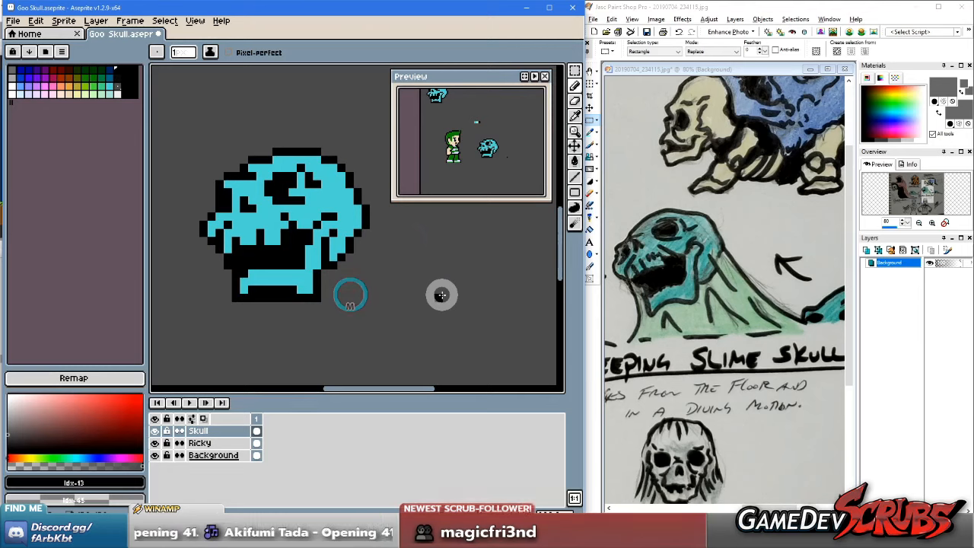
{"action": "left_click_drag", "start_coordinate": [374, 239], "coordinate": [358, 267]}
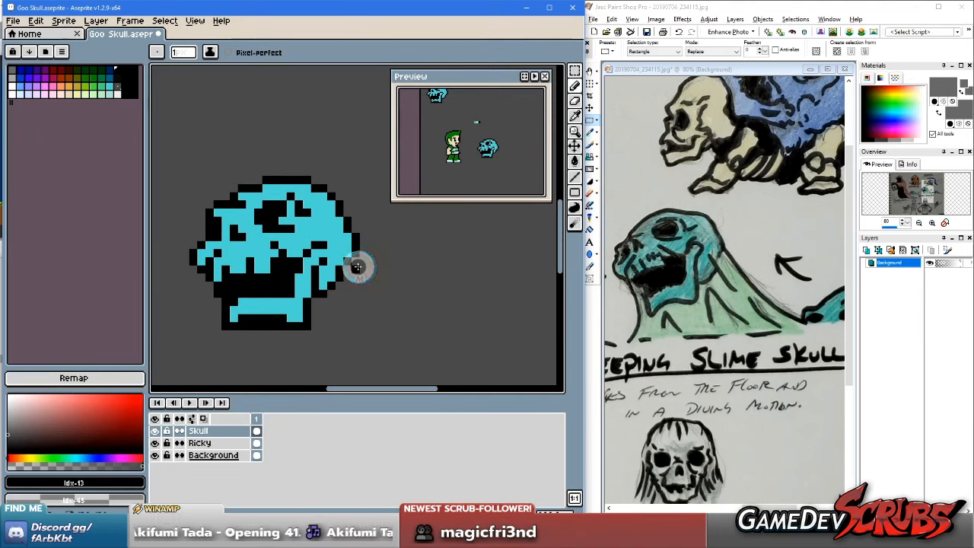
{"action": "left_click_drag", "start_coordinate": [334, 267], "coordinate": [365, 263]}
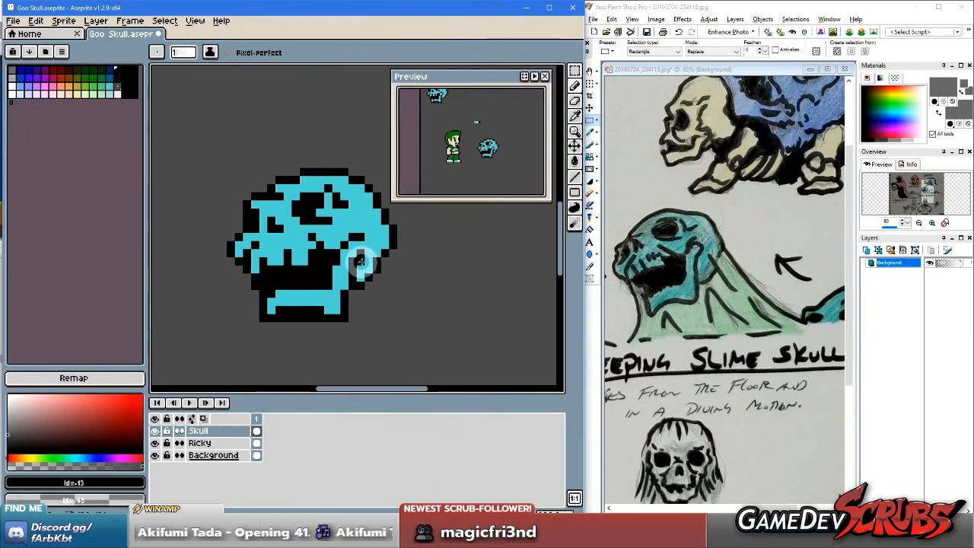
{"action": "left_click_drag", "start_coordinate": [366, 261], "coordinate": [372, 283]}
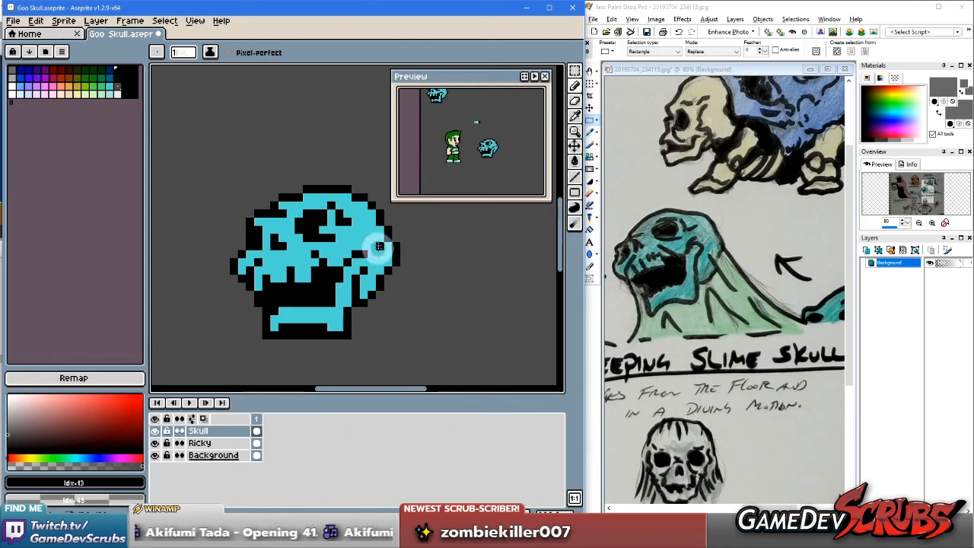
{"action": "left_click_drag", "start_coordinate": [367, 246], "coordinate": [370, 252]}
{"action": "scroll", "coordinate": [357, 237], "scroll_direction": "up", "scroll_amount": 1}
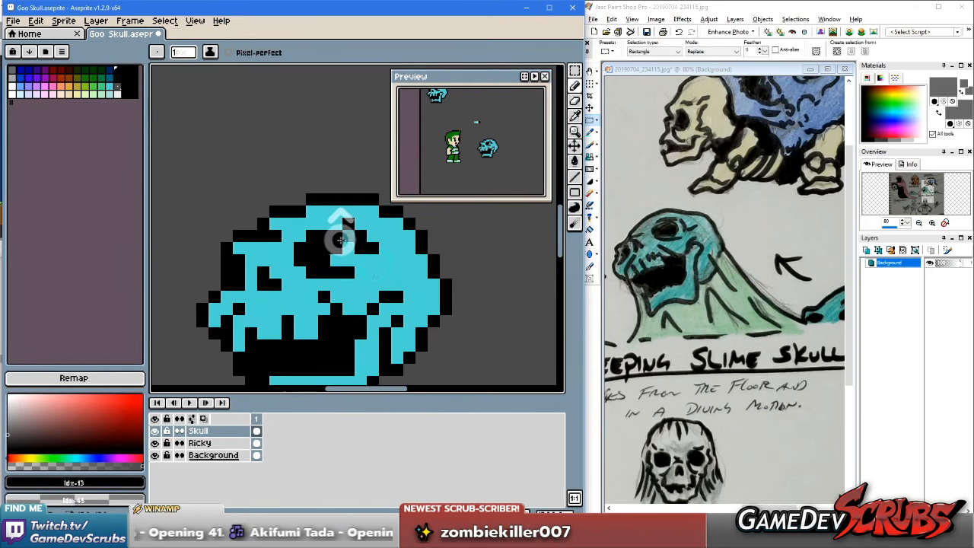
Step: Extend the cranium's top outline one black pixel toward the face and sample the skull's cyan to fill the old outline pixel beneath it
{"action": "left_click_drag", "start_coordinate": [324, 226], "coordinate": [356, 227]}
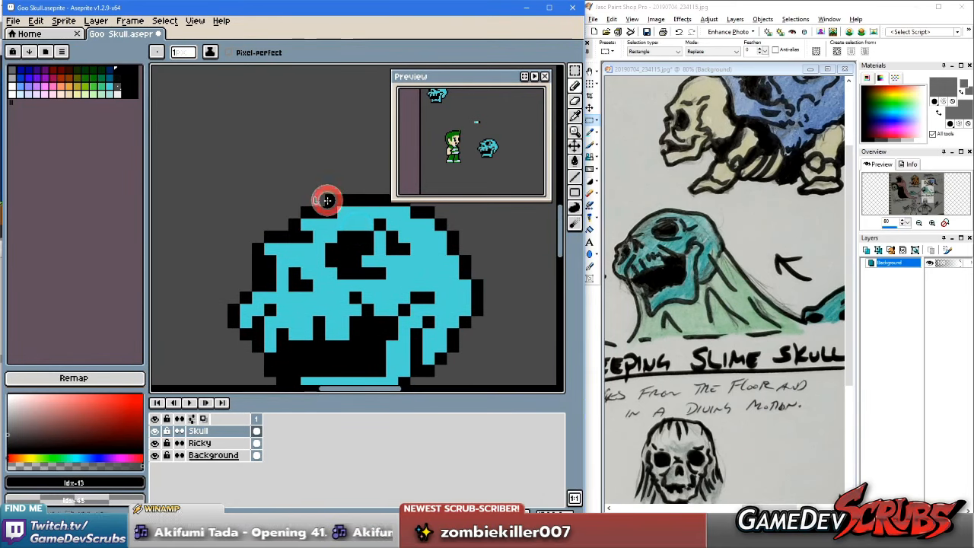
{"action": "key", "text": "i"}
{"action": "left_click", "coordinate": [344, 214]}
{"action": "key", "text": "b"}
{"action": "left_click_drag", "start_coordinate": [383, 216], "coordinate": [256, 222]}
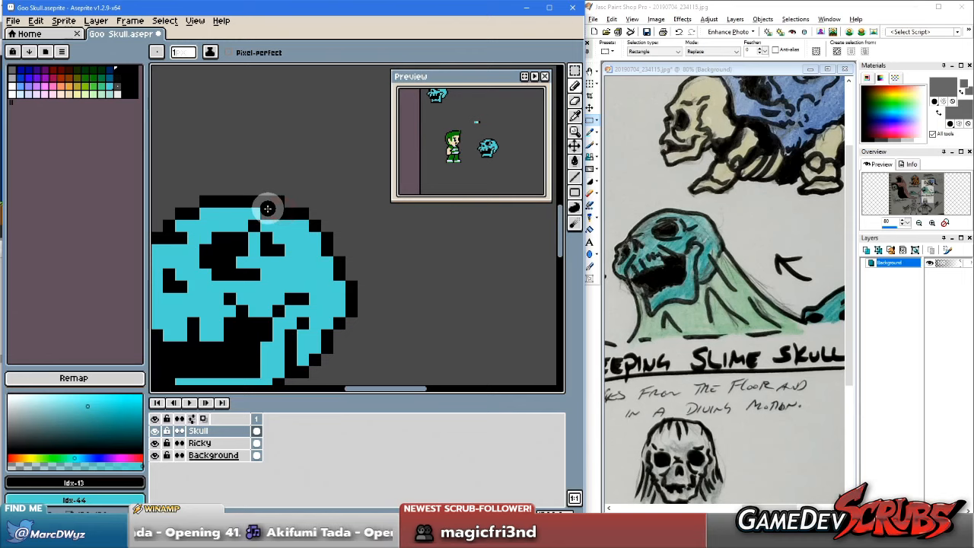
Step: Push the cranium's upper rear outline outward with black pixels and fill the old outline pixels inside it with cyan
{"action": "left_click_drag", "start_coordinate": [274, 242], "coordinate": [317, 243]}
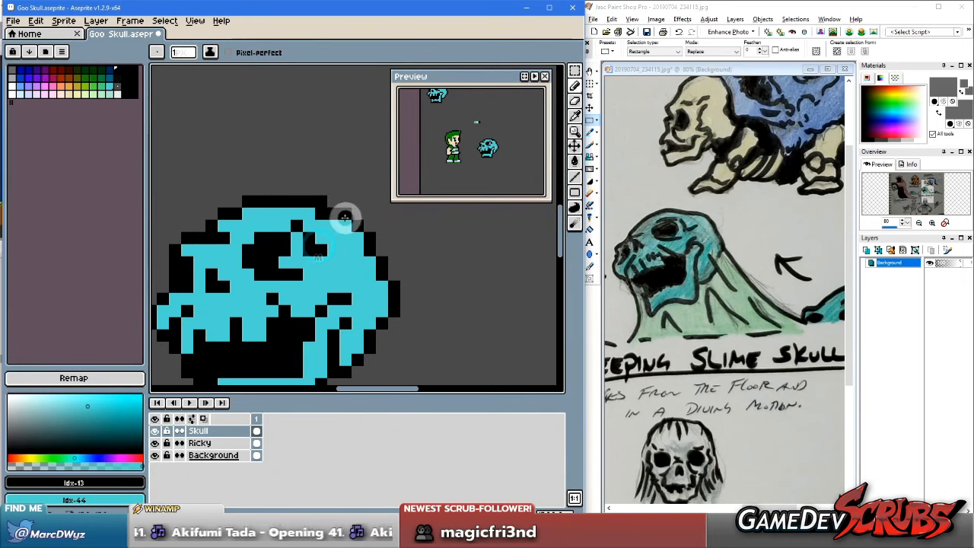
{"action": "left_click", "coordinate": [362, 217]}
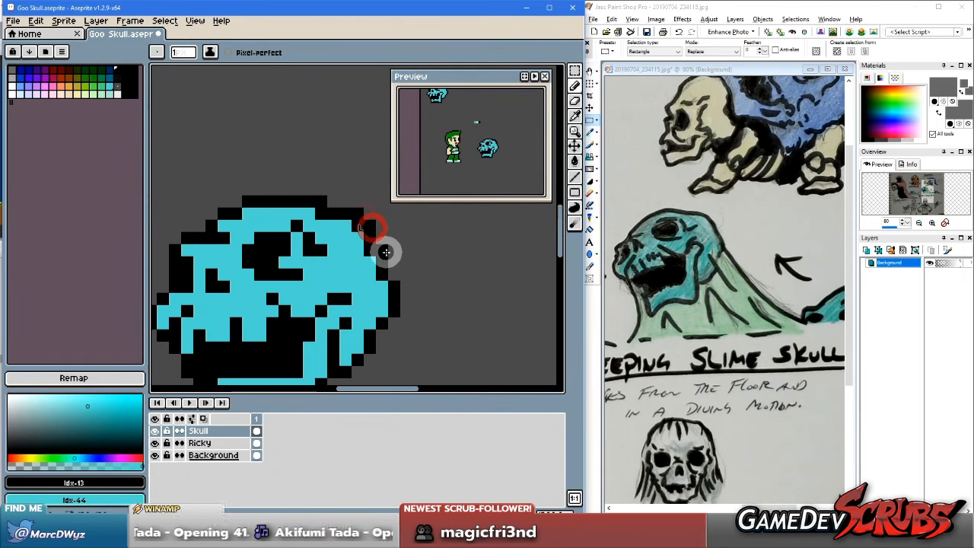
{"action": "left_click", "coordinate": [383, 251]}
{"action": "right_click", "coordinate": [366, 251]}
{"action": "right_click", "coordinate": [357, 230]}
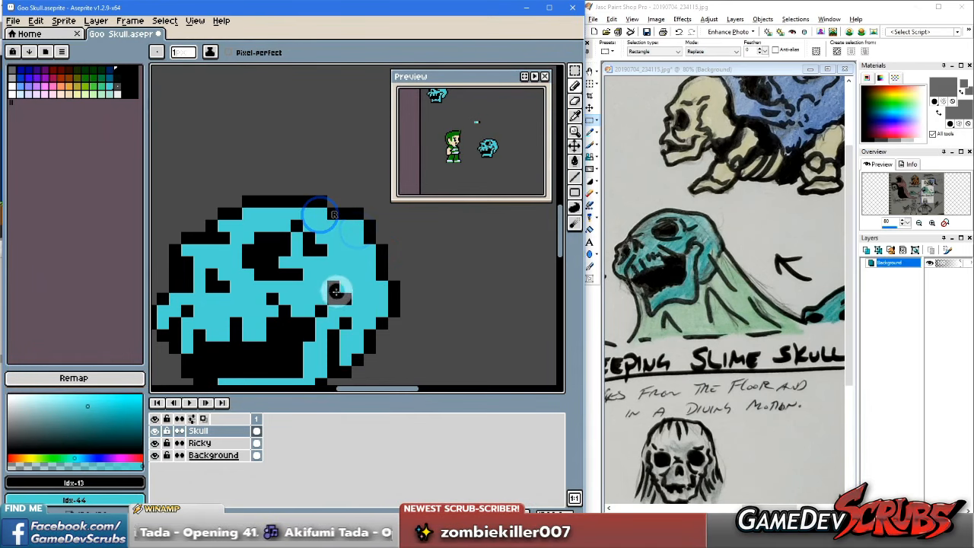
{"action": "scroll", "coordinate": [347, 270], "scroll_direction": "down", "scroll_amount": 3}
{"action": "left_click_drag", "start_coordinate": [347, 270], "coordinate": [339, 274]}
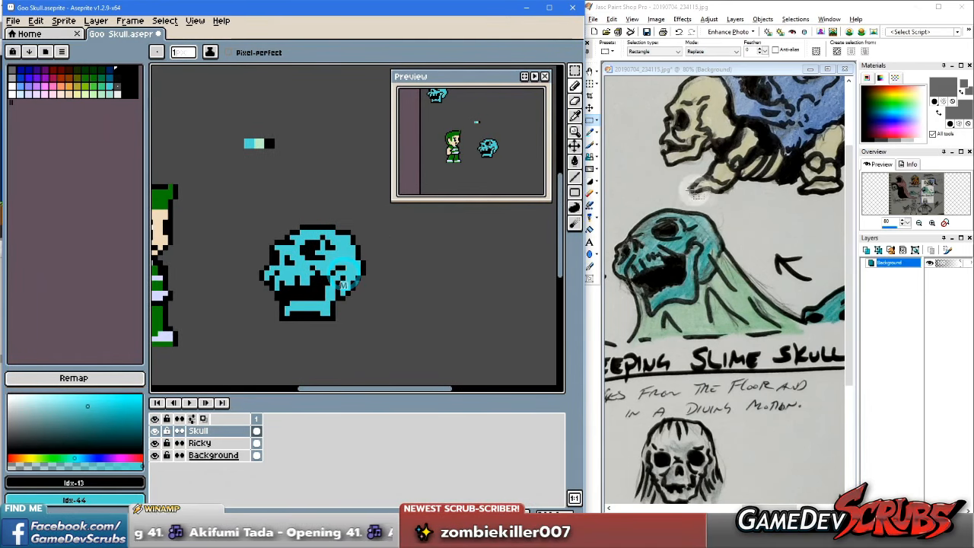
{"action": "scroll", "coordinate": [310, 256], "scroll_direction": "up", "scroll_amount": 1}
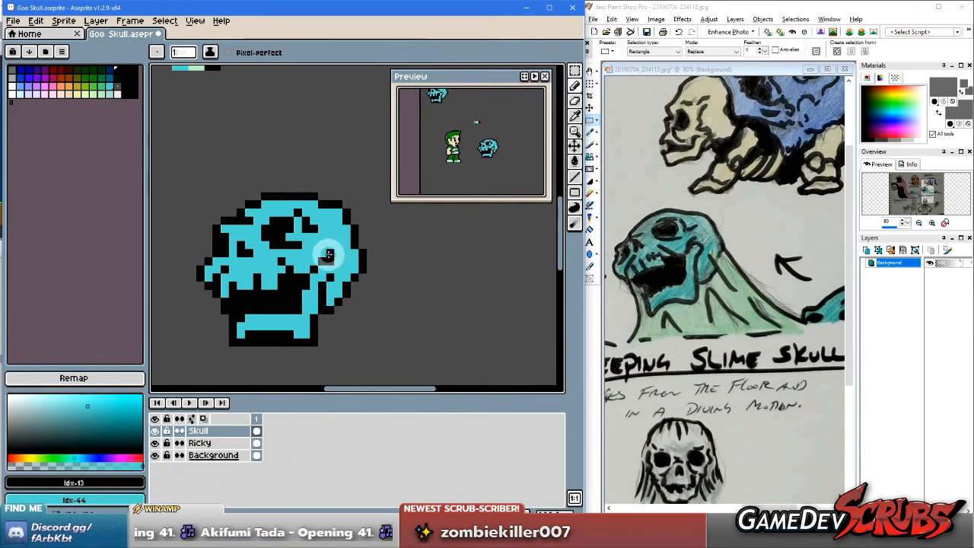
{"action": "scroll", "coordinate": [324, 259], "scroll_direction": "down", "scroll_amount": 1}
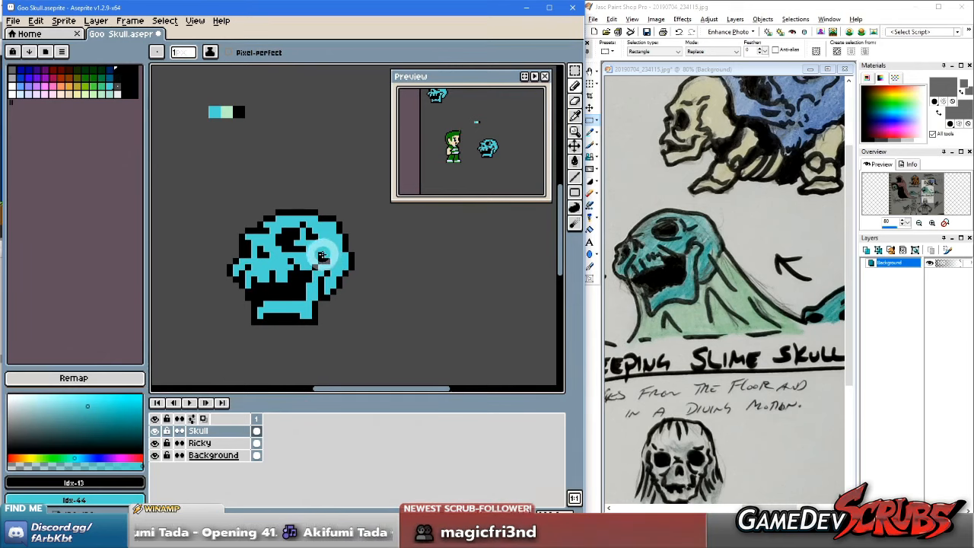
{"action": "scroll", "coordinate": [314, 254], "scroll_direction": "up", "scroll_amount": 1}
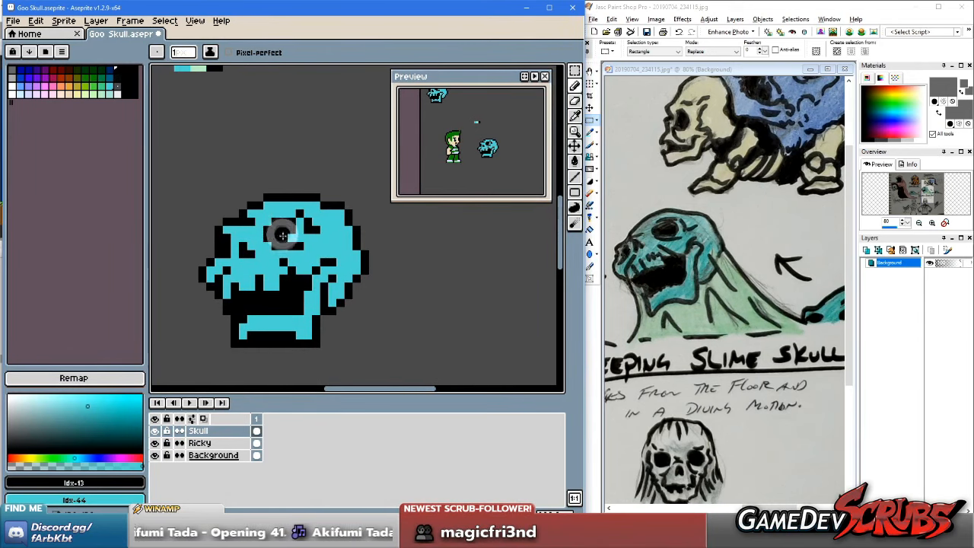
{"action": "mouse_move", "coordinate": [218, 237]}
{"action": "left_mouse_down"}
{"action": "mouse_move", "coordinate": [283, 214]}
{"action": "mouse_move", "coordinate": [296, 258]}
{"action": "mouse_move", "coordinate": [289, 239]}
{"action": "mouse_move", "coordinate": [268, 299]}
{"action": "left_mouse_up"}
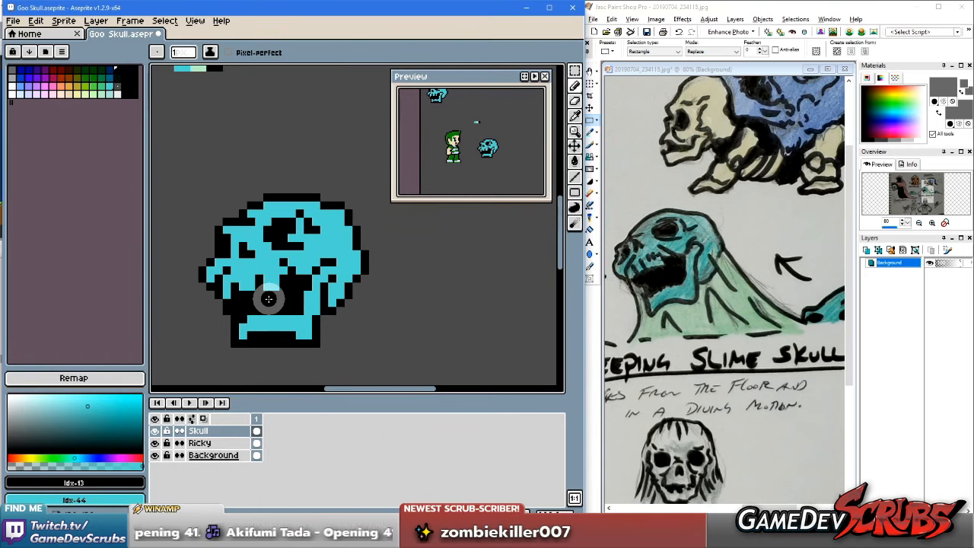
{"action": "scroll", "coordinate": [268, 299], "scroll_direction": "down", "scroll_amount": 3}
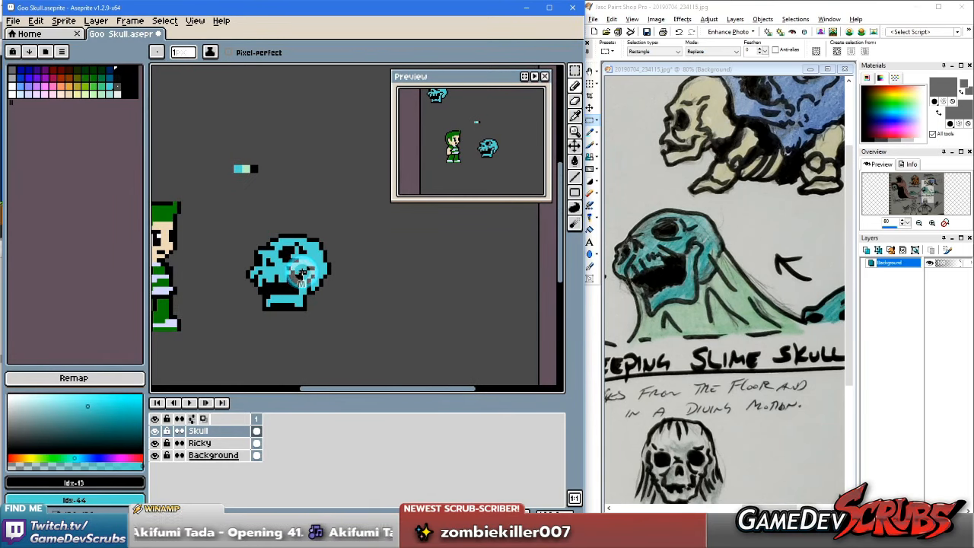
Step: Try to shift the part of the skull behind the front teeth up one pixel
{"action": "scroll", "coordinate": [302, 272], "scroll_direction": "up", "scroll_amount": 3}
{"action": "key", "text": "m"}
{"action": "left_click_drag", "start_coordinate": [417, 374], "coordinate": [251, 176]}
{"action": "mouse_move", "coordinate": [302, 291]}
{"action": "left_mouse_down"}
{"action": "mouse_move", "coordinate": [299, 280]}
{"action": "mouse_move", "coordinate": [310, 279]}
{"action": "left_mouse_up"}
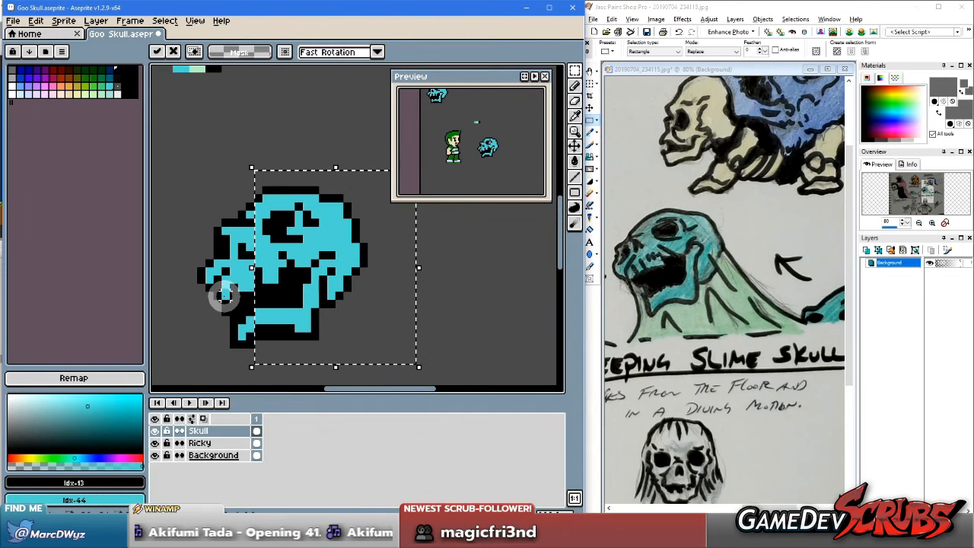
{"action": "left_click_drag", "start_coordinate": [208, 290], "coordinate": [191, 289]}
{"action": "left_click_drag", "start_coordinate": [330, 281], "coordinate": [322, 278]}
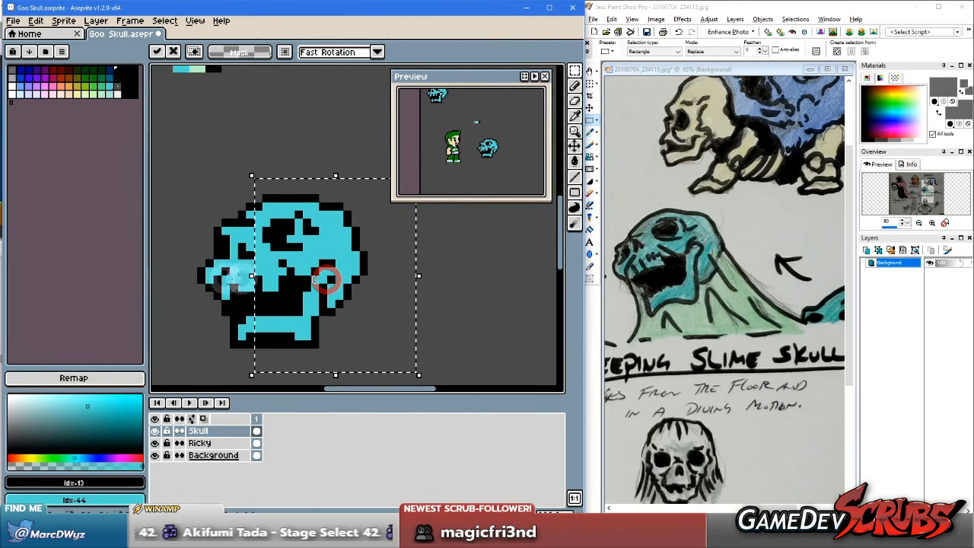
{"action": "left_click", "coordinate": [210, 276]}
Step: Select the skull from just behind the snout through the back of the cranium and shift it up one pixel
{"action": "left_click_drag", "start_coordinate": [392, 368], "coordinate": [238, 181]}
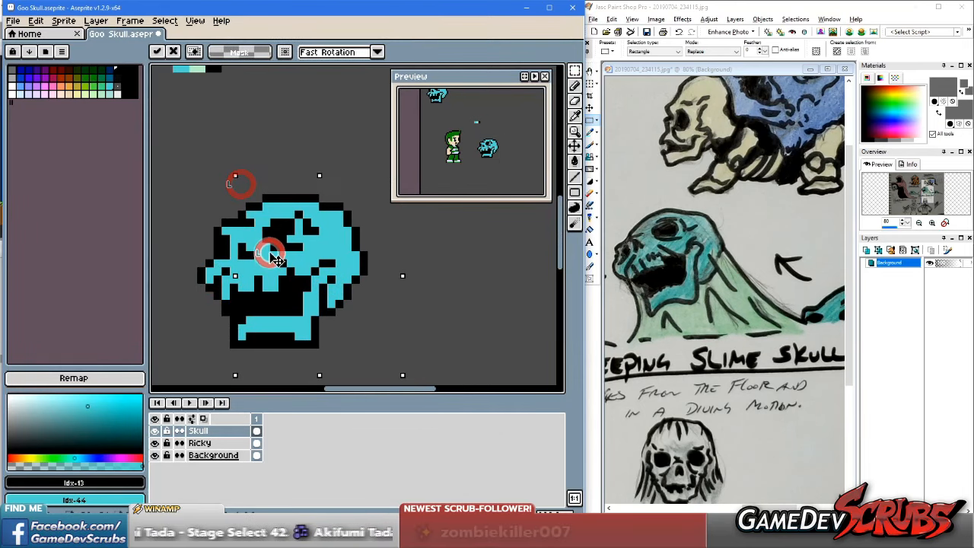
{"action": "left_click_drag", "start_coordinate": [269, 254], "coordinate": [270, 245]}
{"action": "left_click_drag", "start_coordinate": [200, 280], "coordinate": [300, 291]}
{"action": "left_click", "coordinate": [468, 280]}
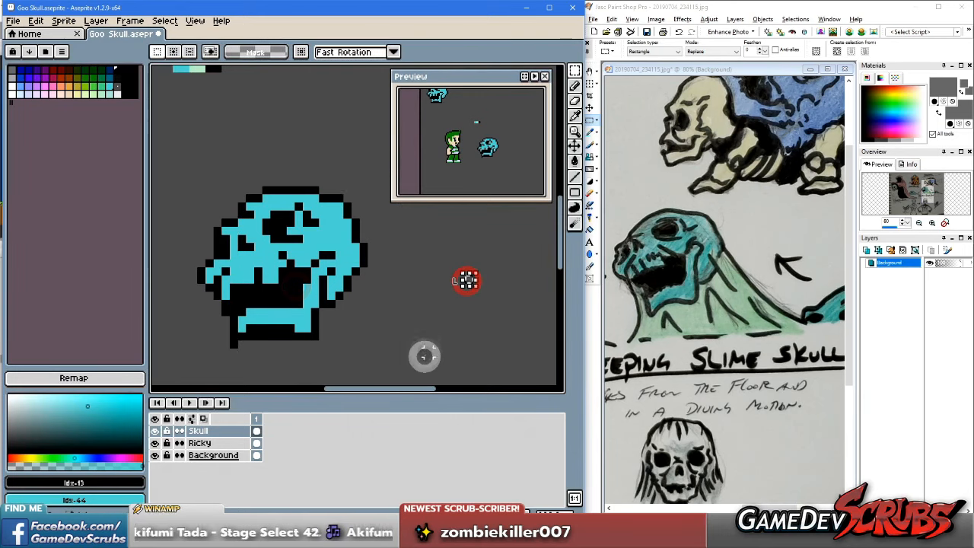
Step: Shift the rear lower corner of the jaw up one pixel
{"action": "left_click_drag", "start_coordinate": [420, 366], "coordinate": [294, 156]}
{"action": "left_click_drag", "start_coordinate": [322, 257], "coordinate": [323, 253]}
{"action": "left_click", "coordinate": [494, 335]}
{"action": "left_click_drag", "start_coordinate": [410, 362], "coordinate": [296, 321]}
{"action": "left_click_drag", "start_coordinate": [306, 330], "coordinate": [305, 323]}
{"action": "left_click", "coordinate": [427, 271]}
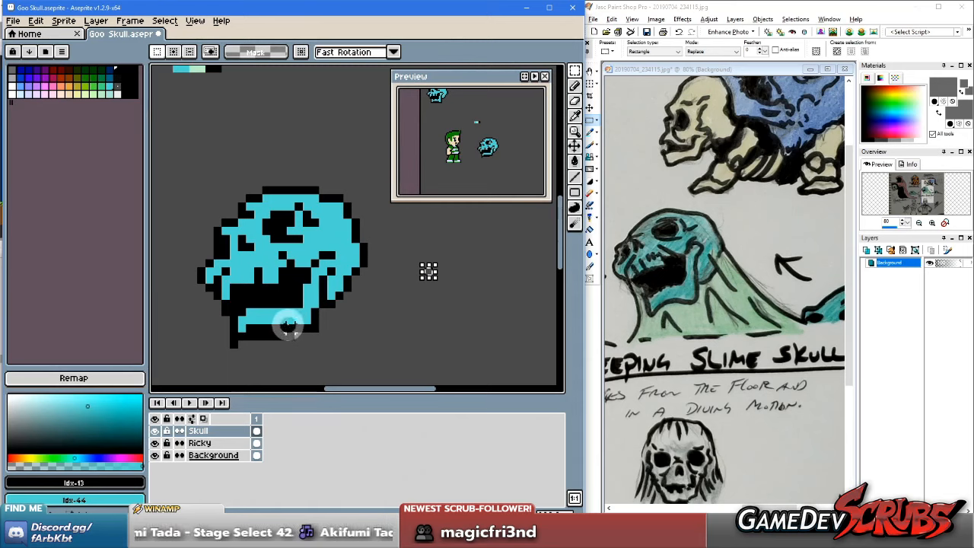
Step: Thicken the front of the chin with cyan and paint out the surplus outline pixels under the jaw in the background colour
{"action": "key", "text": "b"}
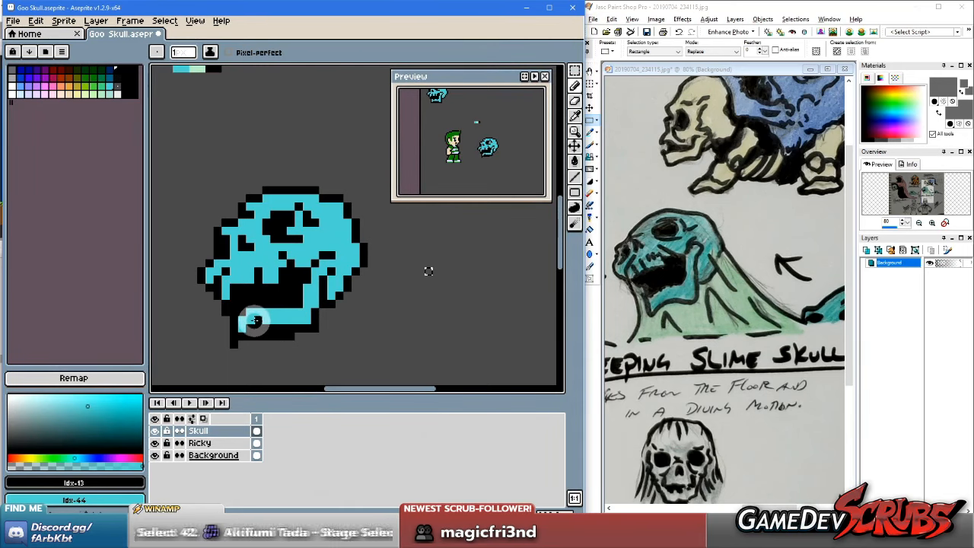
{"action": "key", "text": "ctrl+e"}
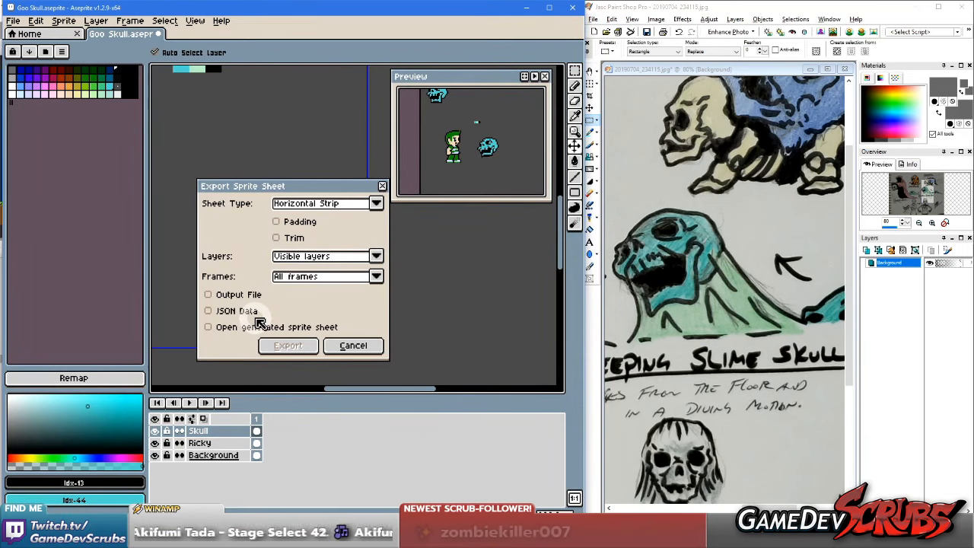
{"action": "left_click", "coordinate": [353, 345]}
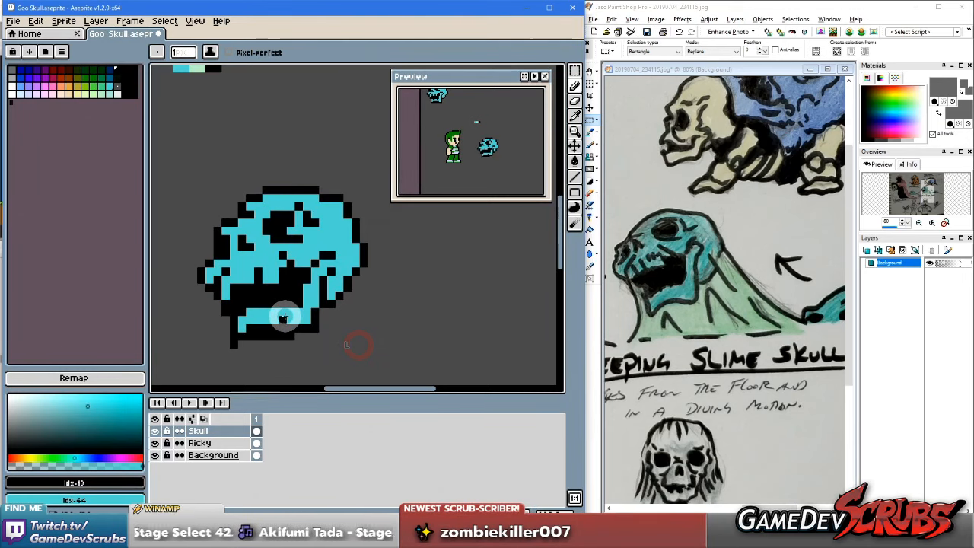
{"action": "left_click", "coordinate": [249, 326], "text": "alt"}
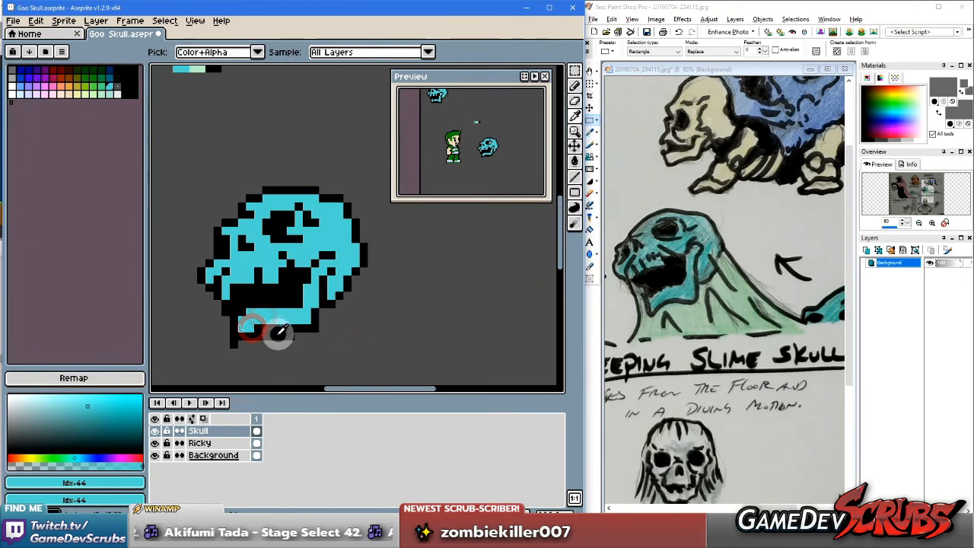
{"action": "right_click", "coordinate": [273, 345], "text": "alt"}
{"action": "right_click", "coordinate": [233, 344]}
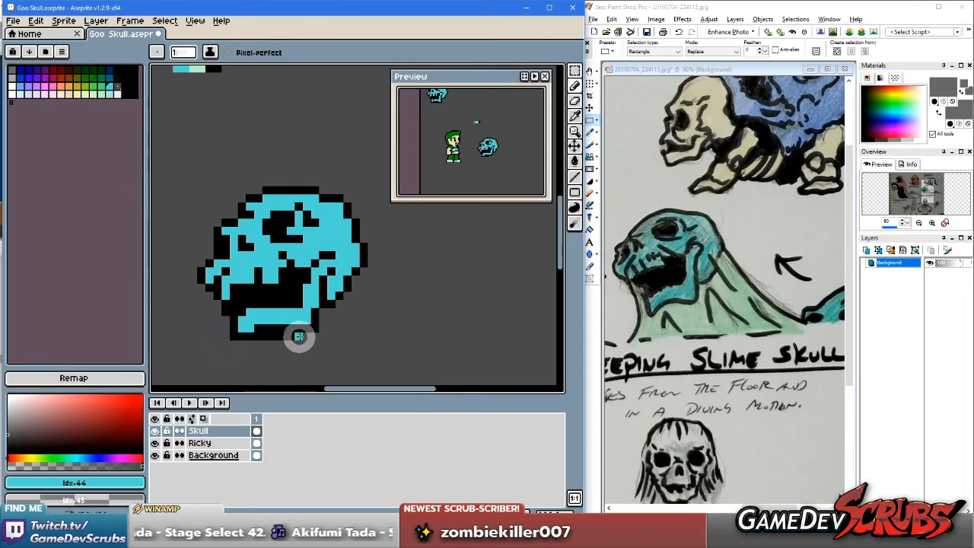
{"action": "right_click", "coordinate": [284, 339]}
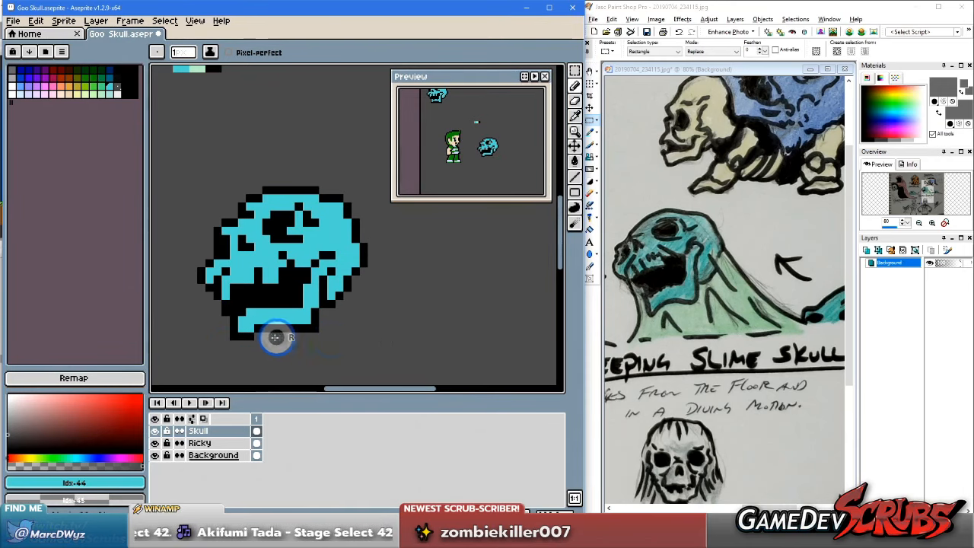
Step: Smooth the stepped forehead outline above the brow with sampled black and fill the pixels inside it with the skull's cyan
{"action": "scroll", "coordinate": [327, 285], "scroll_direction": "down", "scroll_amount": 2}
{"action": "scroll", "coordinate": [325, 278], "scroll_direction": "up", "scroll_amount": 2}
{"action": "left_click_drag", "start_coordinate": [326, 272], "coordinate": [335, 269]}
{"action": "scroll", "coordinate": [335, 268], "scroll_direction": "up", "scroll_amount": 1}
{"action": "left_click", "coordinate": [263, 207], "text": "alt"}
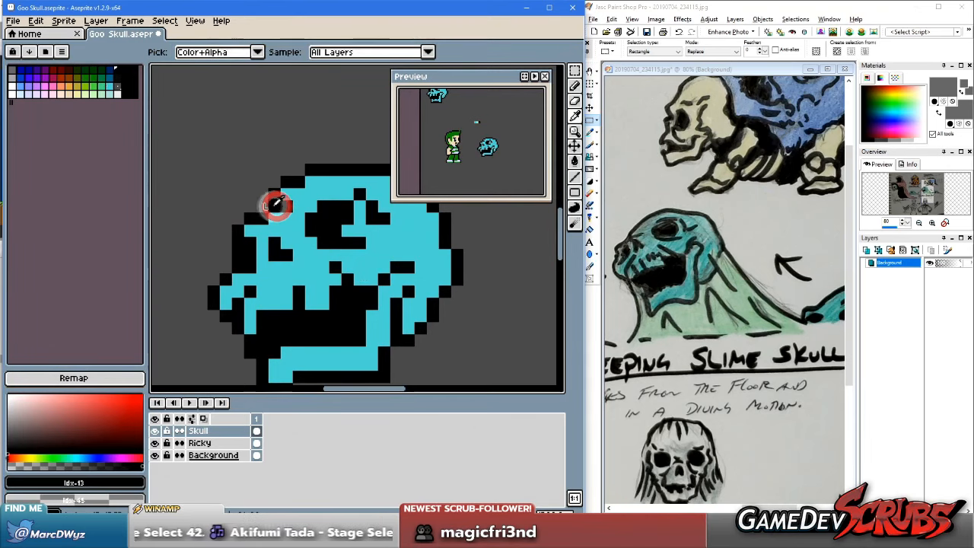
{"action": "scroll", "coordinate": [366, 242], "scroll_direction": "down", "scroll_amount": 2}
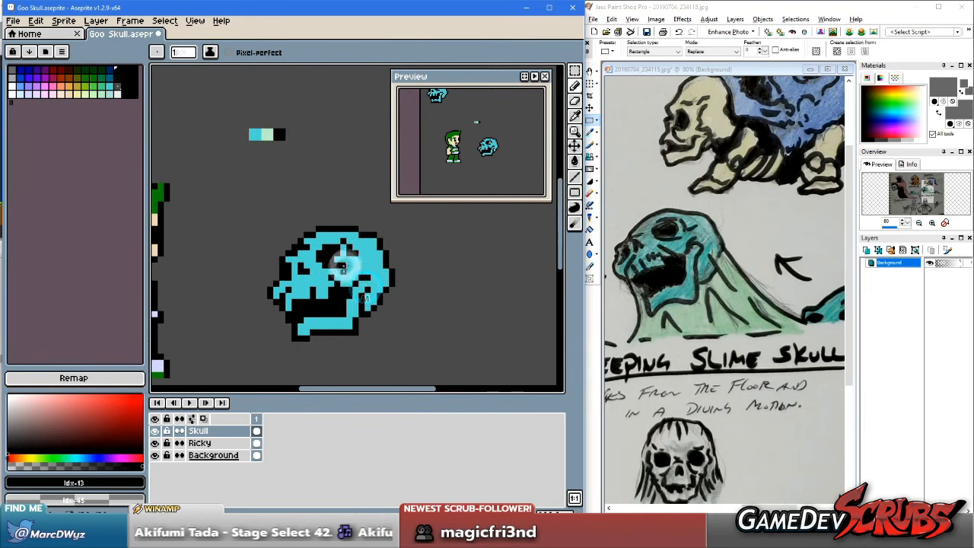
{"action": "scroll", "coordinate": [355, 264], "scroll_direction": "up", "scroll_amount": 2}
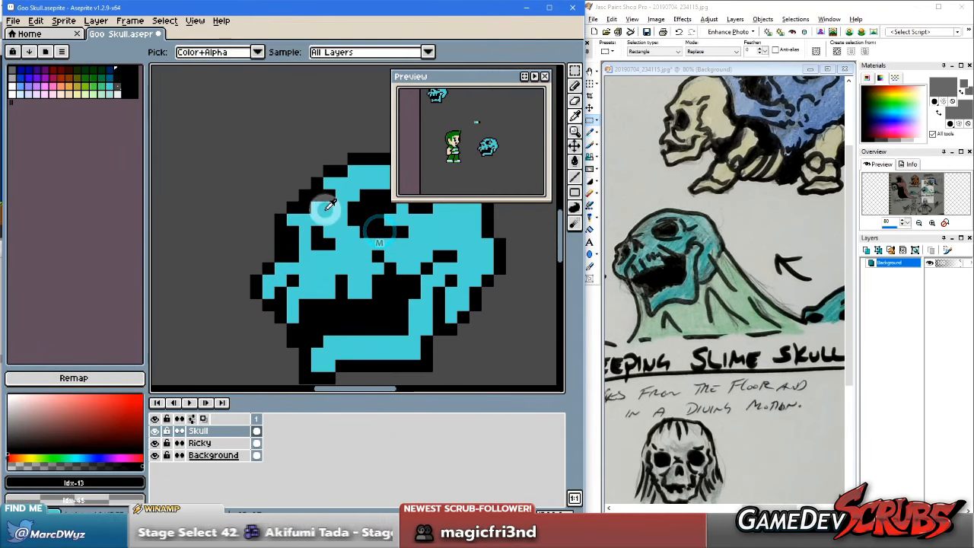
{"action": "left_click", "coordinate": [326, 198], "text": "alt"}
{"action": "scroll", "coordinate": [324, 199], "scroll_direction": "down", "scroll_amount": 1}
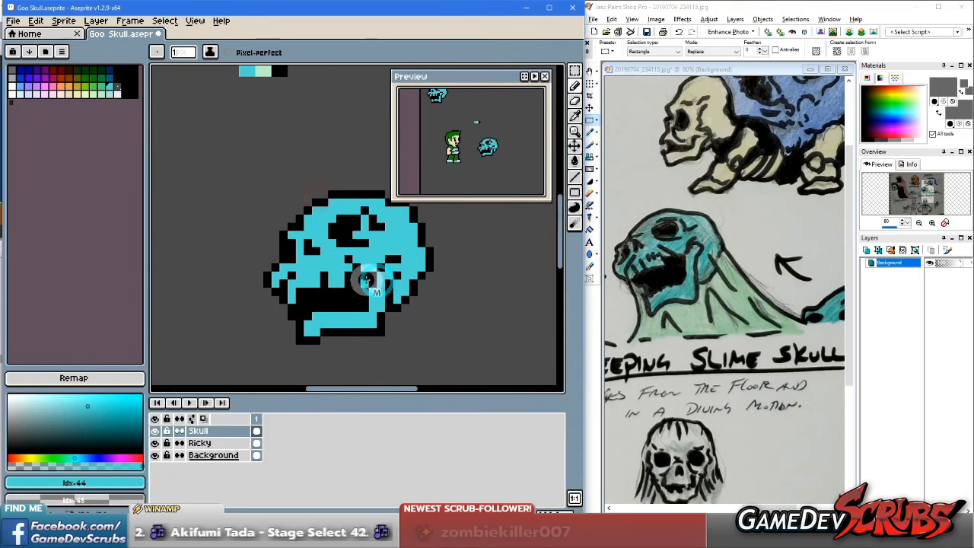
Step: Try to extend the front of the nose with black pixels
{"action": "key", "text": "alt"}
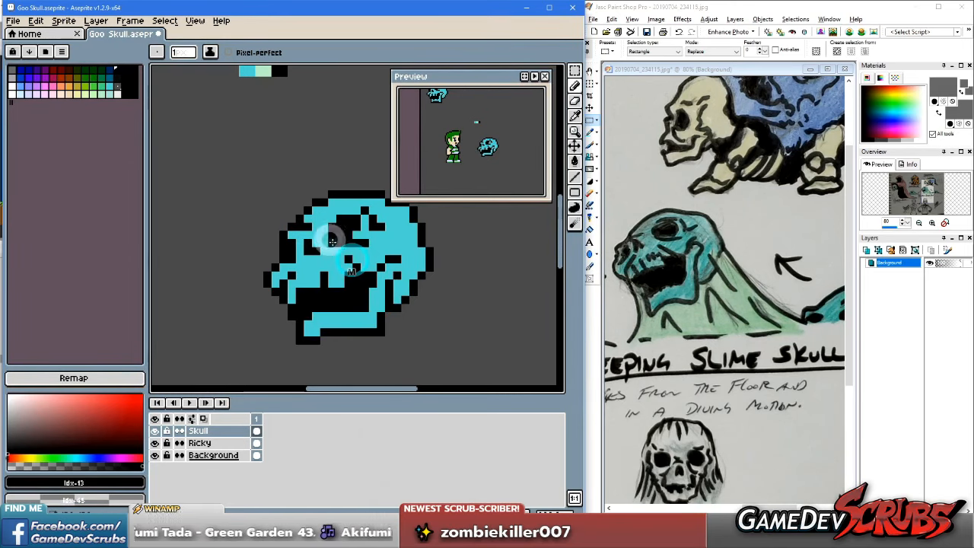
{"action": "scroll", "coordinate": [346, 258], "scroll_direction": "up", "scroll_amount": 1}
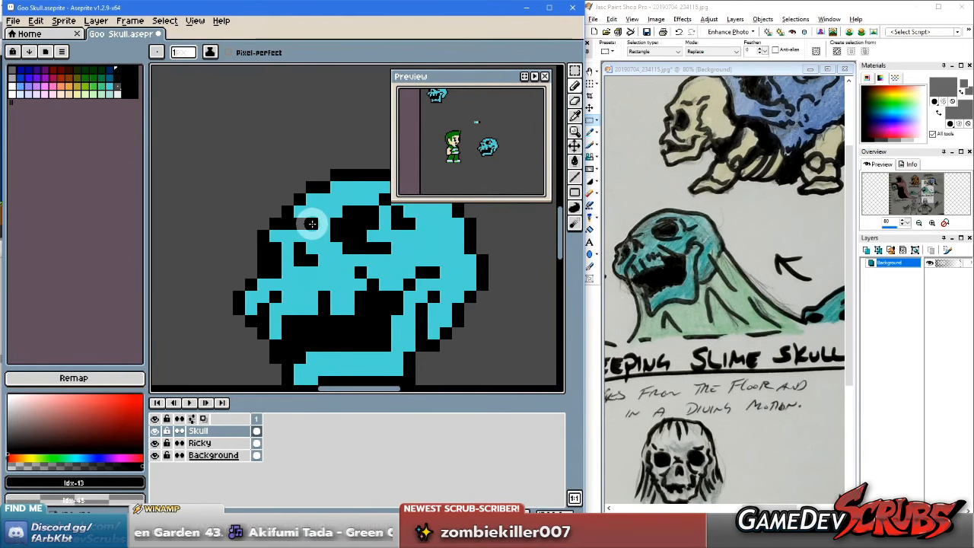
{"action": "scroll", "coordinate": [341, 312], "scroll_direction": "down", "scroll_amount": 2}
{"action": "scroll", "coordinate": [373, 312], "scroll_direction": "down", "scroll_amount": 1}
{"action": "scroll", "coordinate": [366, 308], "scroll_direction": "up", "scroll_amount": 4}
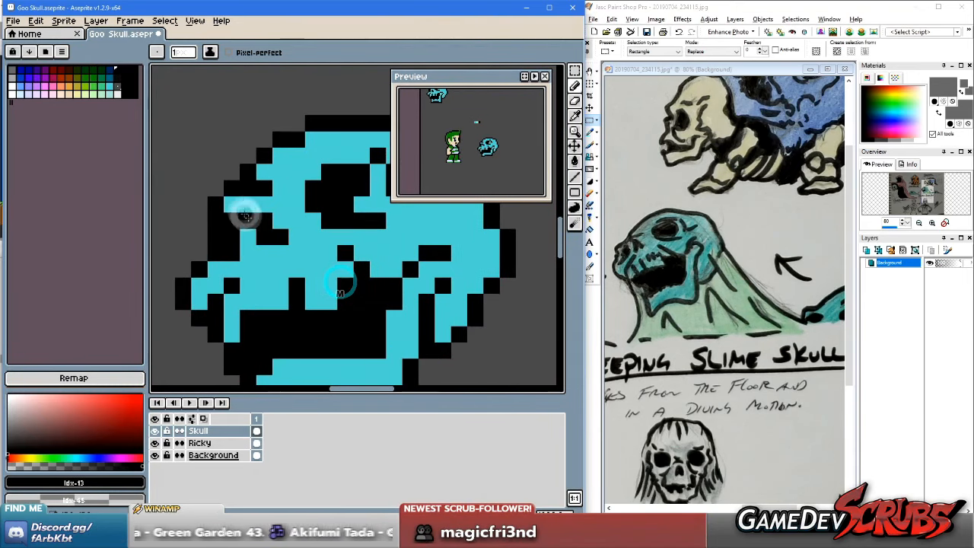
{"action": "scroll", "coordinate": [309, 254], "scroll_direction": "down", "scroll_amount": 2}
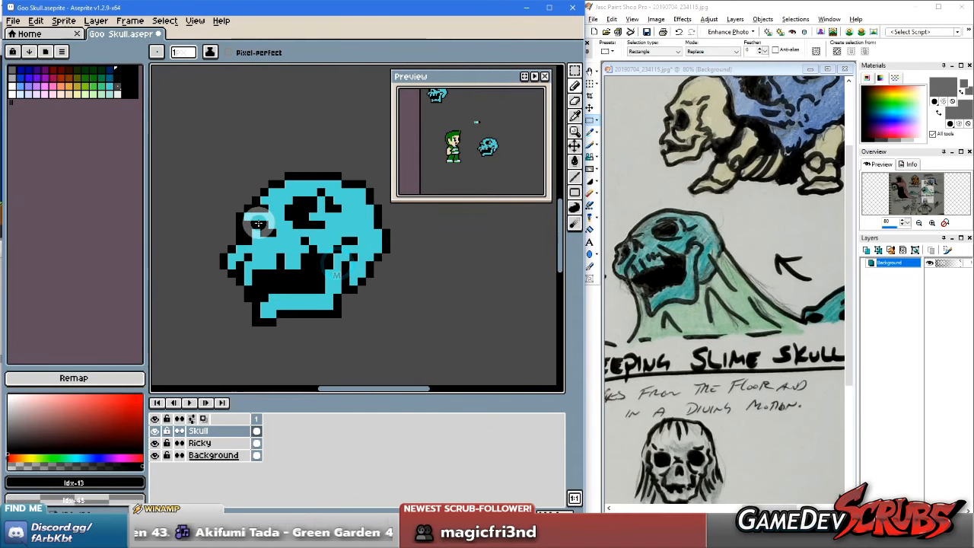
{"action": "left_click", "coordinate": [244, 228], "text": "alt"}
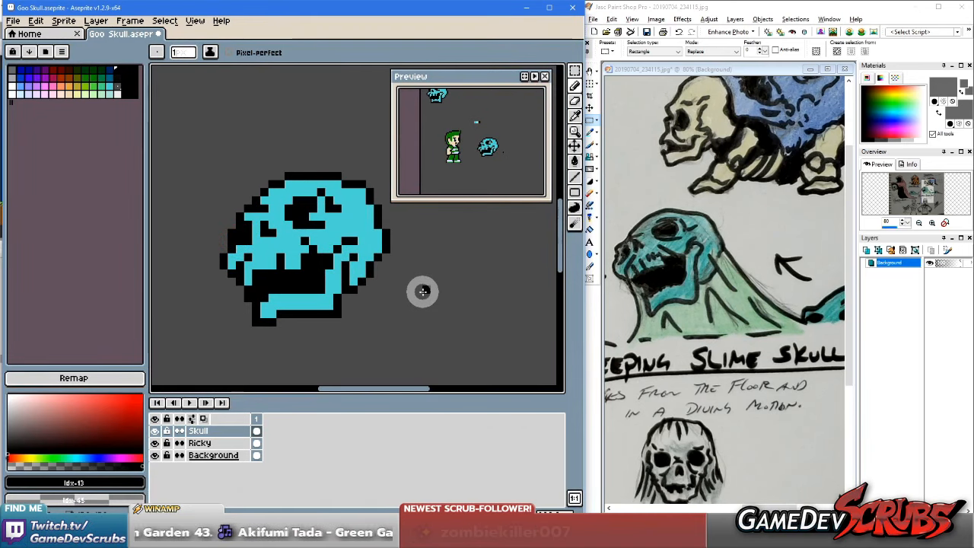
{"action": "key", "text": "ctrl+z"}
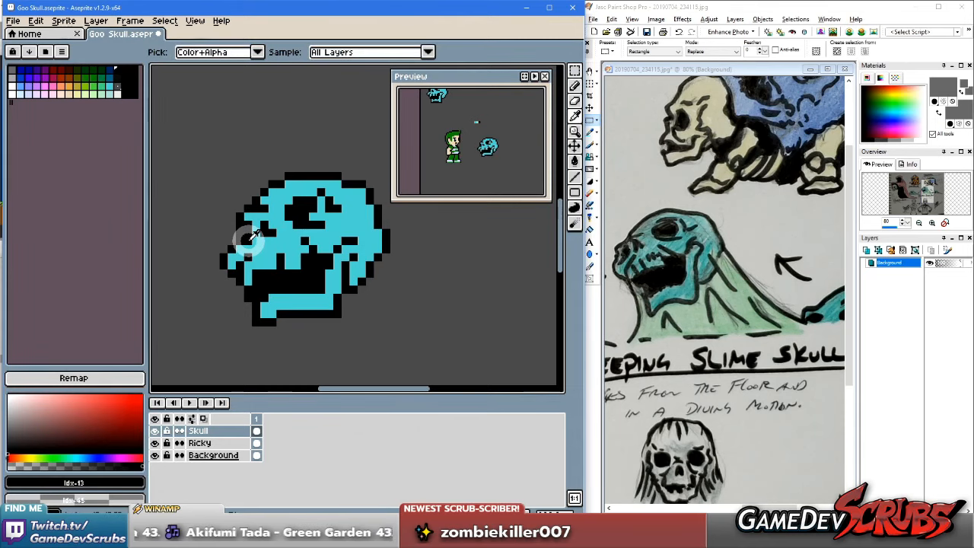
Step: Push the front outline of the nose outward with black pixels and fill the nose ridge inside it with cyan
{"action": "left_click", "coordinate": [252, 241], "text": "alt"}
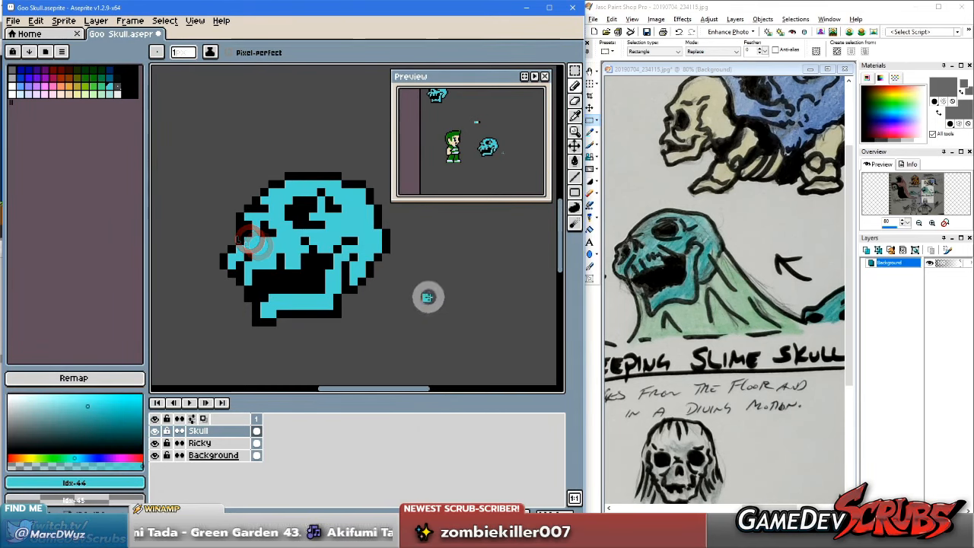
{"action": "scroll", "coordinate": [404, 300], "scroll_direction": "down", "scroll_amount": 1}
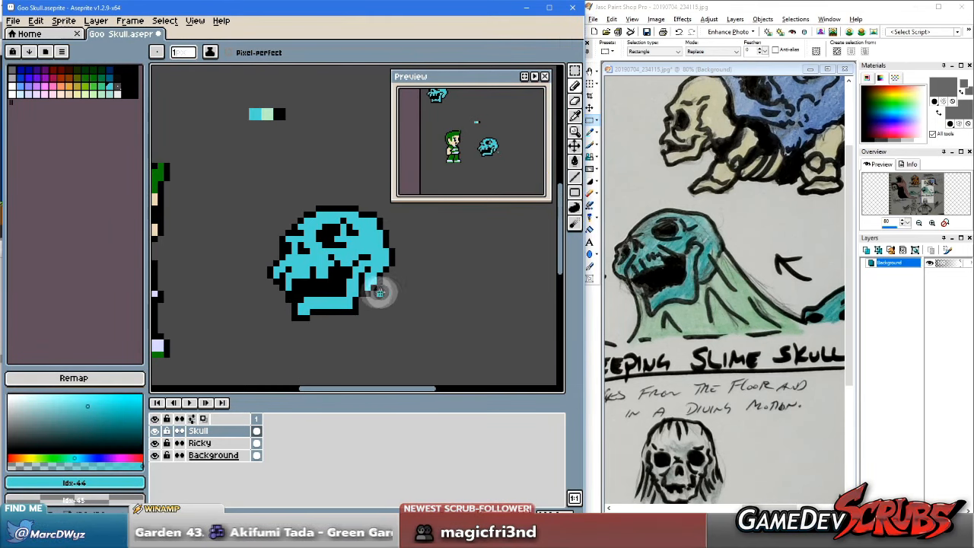
{"action": "scroll", "coordinate": [373, 291], "scroll_direction": "up", "scroll_amount": 1}
{"action": "mouse_move", "coordinate": [243, 270]}
{"action": "left_mouse_down"}
{"action": "mouse_move", "coordinate": [267, 262]}
{"action": "mouse_move", "coordinate": [279, 237]}
{"action": "left_mouse_up"}
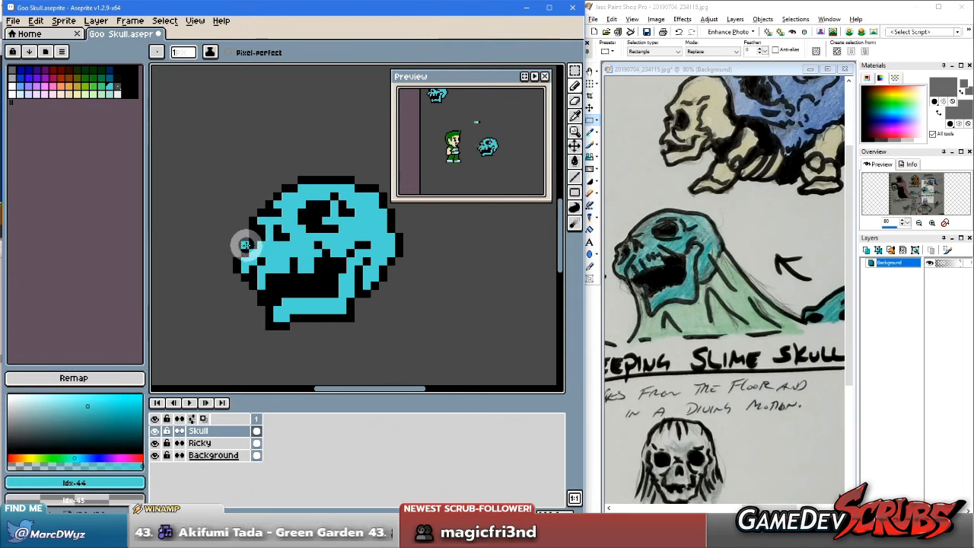
{"action": "left_click", "coordinate": [245, 244], "text": "alt"}
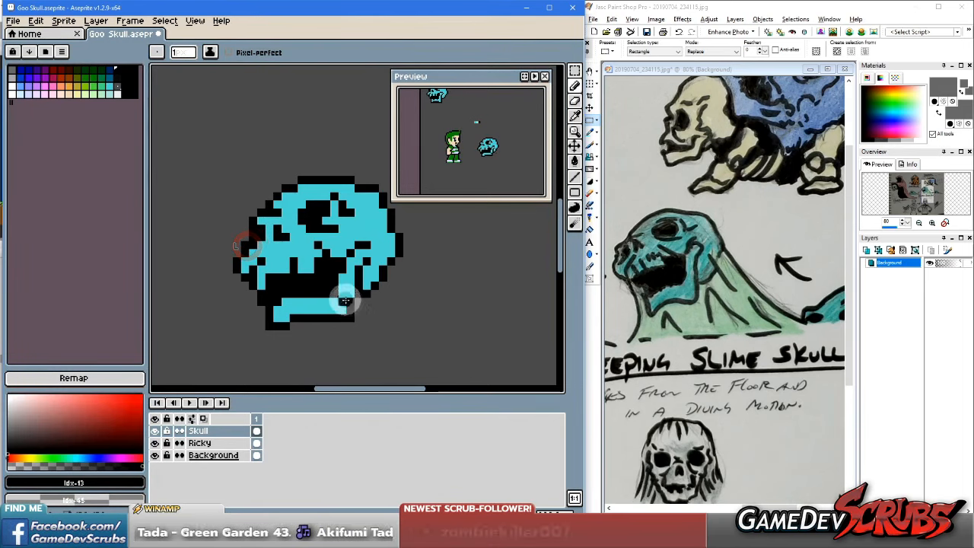
{"action": "left_click", "coordinate": [257, 219], "text": "alt"}
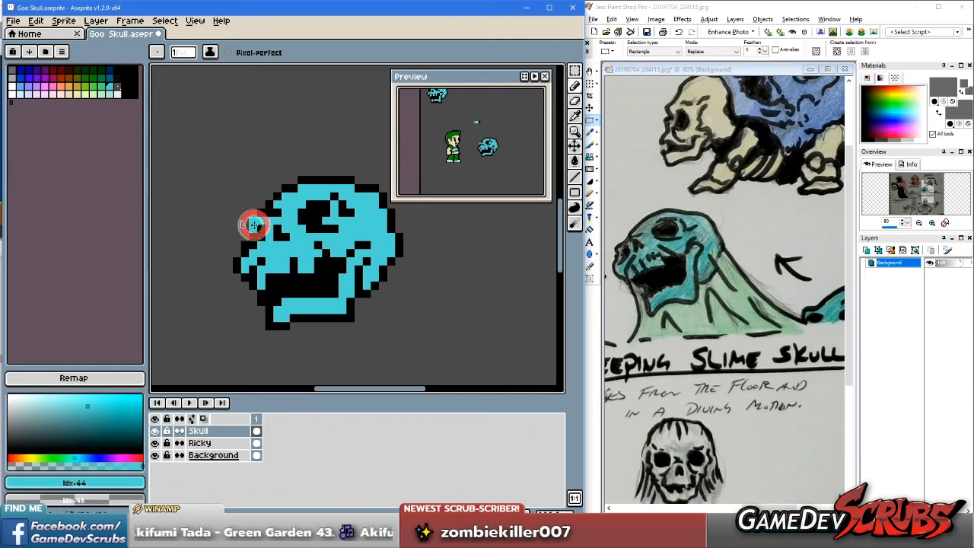
{"action": "left_click", "coordinate": [256, 213], "text": "alt"}
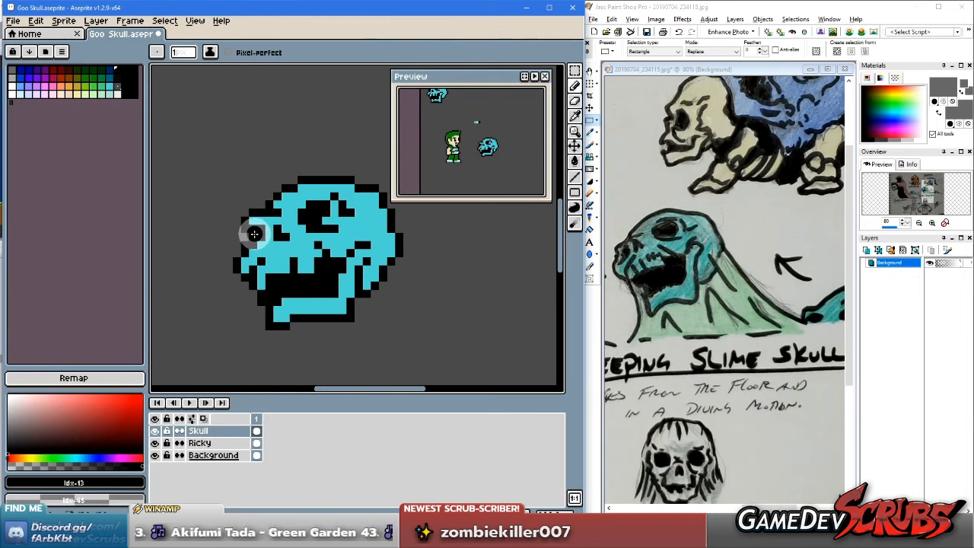
{"action": "left_click", "coordinate": [248, 235]}
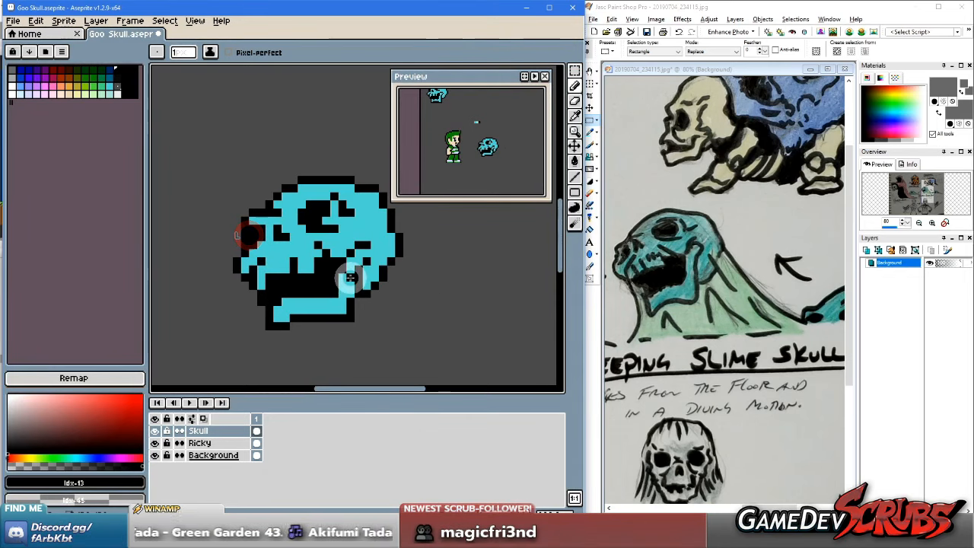
{"action": "scroll", "coordinate": [343, 281], "scroll_direction": "down", "scroll_amount": 2}
{"action": "scroll", "coordinate": [344, 280], "scroll_direction": "up", "scroll_amount": 2}
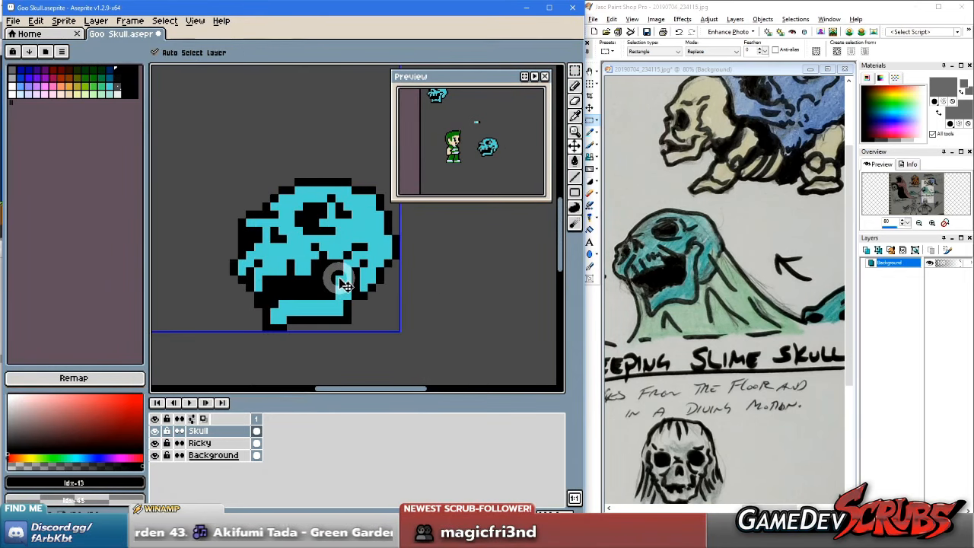
{"action": "key", "text": "v"}
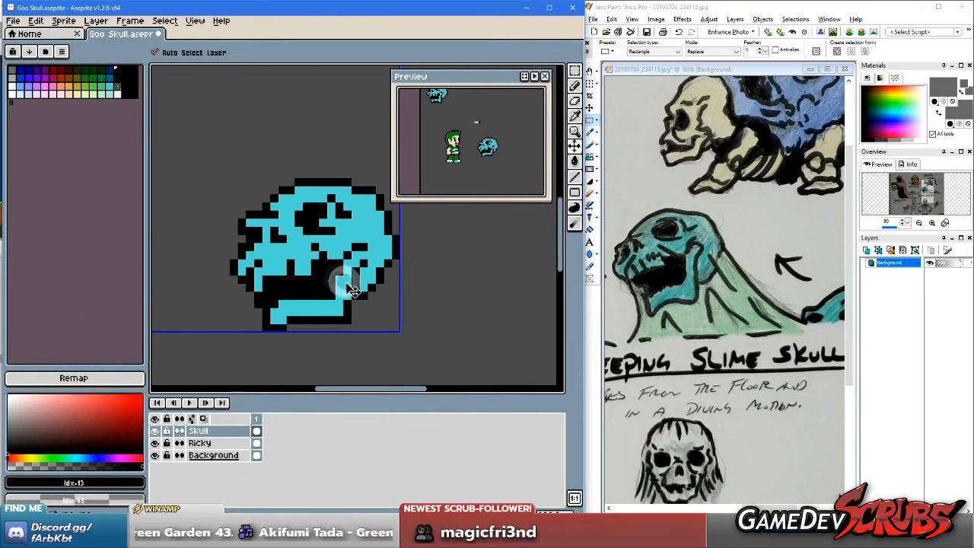
Step: Undo the last pencil stroke on the front of the nose
{"action": "scroll", "coordinate": [335, 289], "scroll_direction": "down", "scroll_amount": 2}
{"action": "scroll", "coordinate": [315, 284], "scroll_direction": "up", "scroll_amount": 2}
{"action": "key", "text": "ctrl+z"}
{"action": "key", "text": "i"}
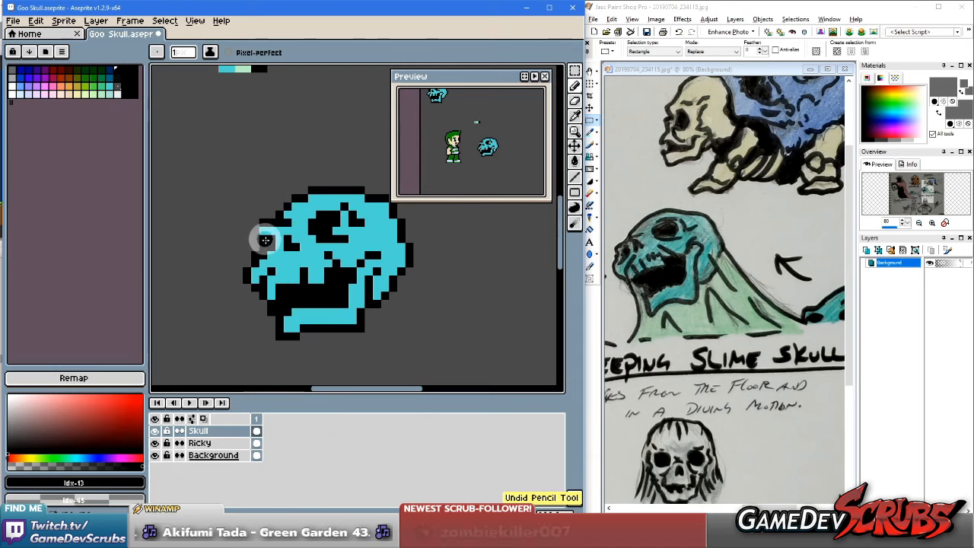
{"action": "key", "text": "b"}
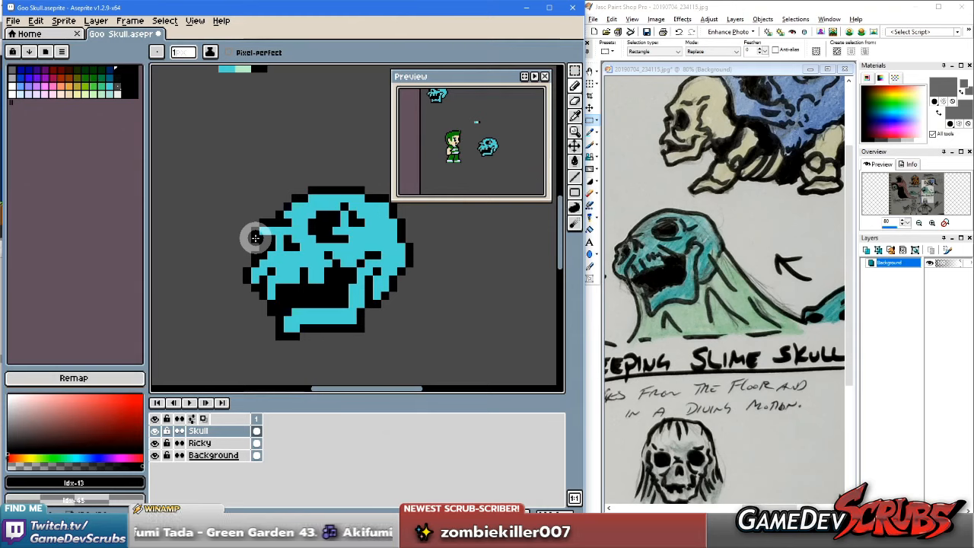
Step: Touch up the rear lower corner of the jaw with sampled cyan and black pixels
{"action": "left_click", "coordinate": [346, 317], "text": "alt"}
{"action": "left_click", "coordinate": [369, 312], "text": "alt"}
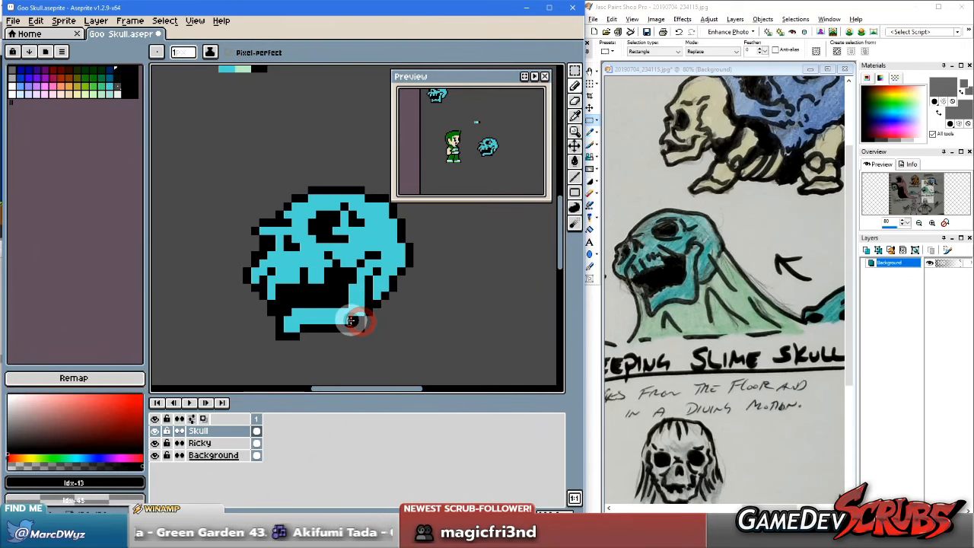
{"action": "left_click", "coordinate": [351, 322], "text": "alt"}
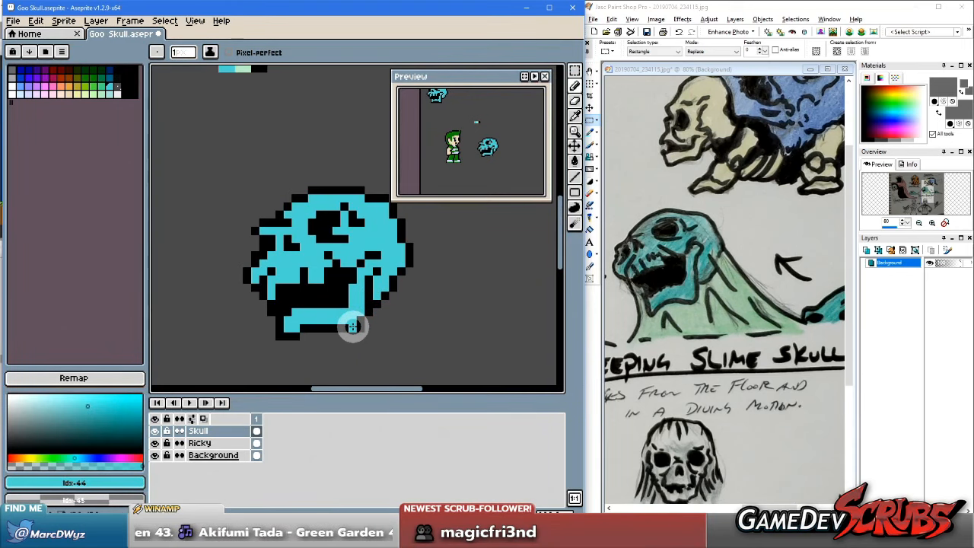
{"action": "key", "text": "alt"}
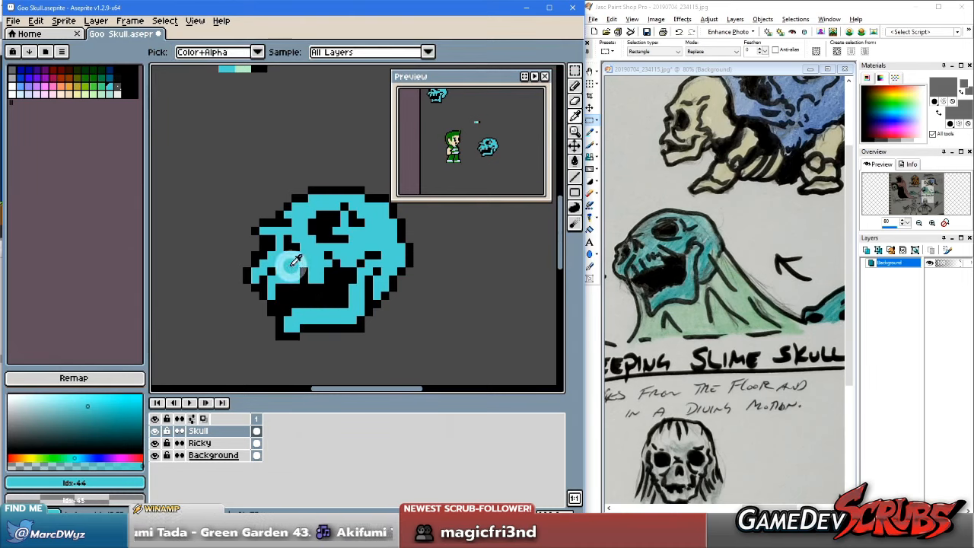
Step: Outline and shorten the skull's front tooth with sampled black pixels
{"action": "left_click", "coordinate": [280, 273], "text": "alt"}
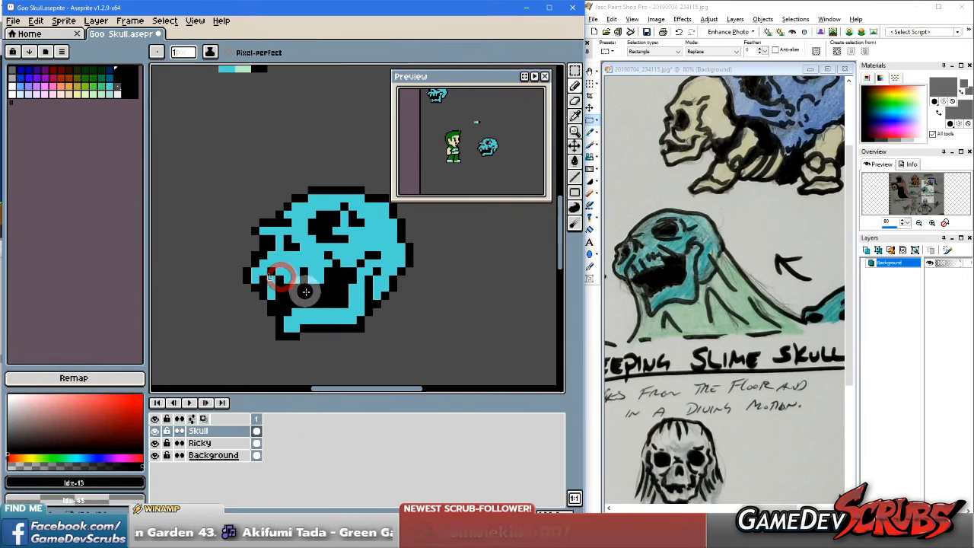
{"action": "scroll", "coordinate": [294, 295], "scroll_direction": "up", "scroll_amount": 1}
{"action": "key", "text": "alt"}
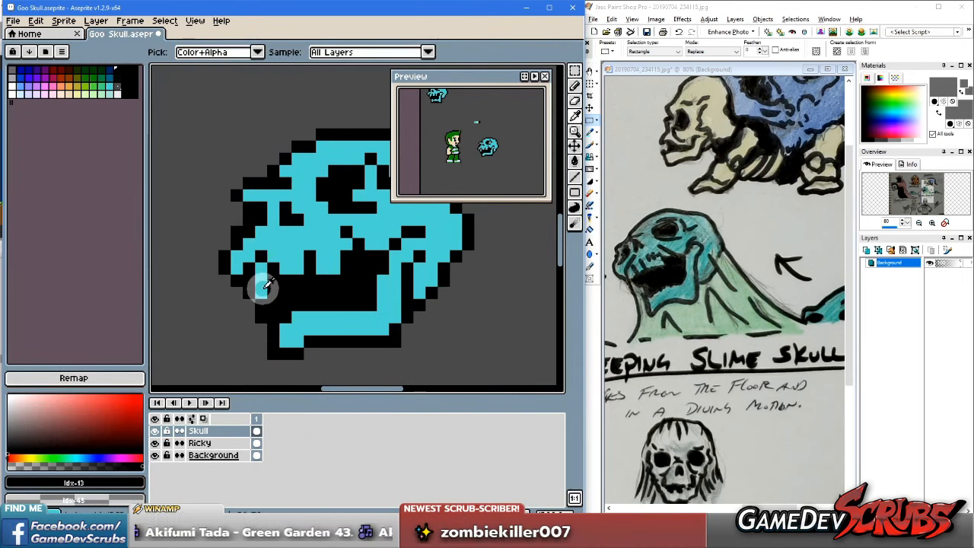
{"action": "scroll", "coordinate": [340, 324], "scroll_direction": "down", "scroll_amount": 1}
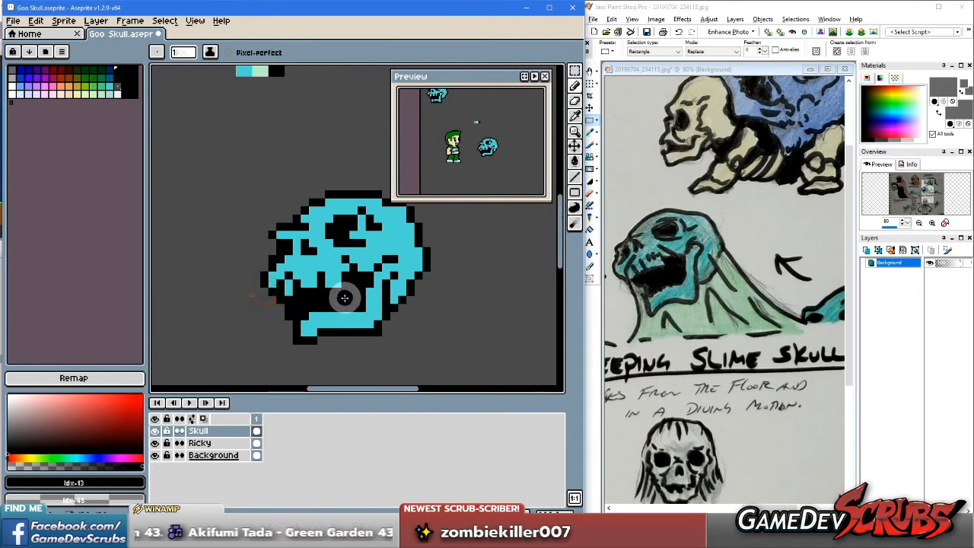
{"action": "scroll", "coordinate": [322, 297], "scroll_direction": "up", "scroll_amount": 1}
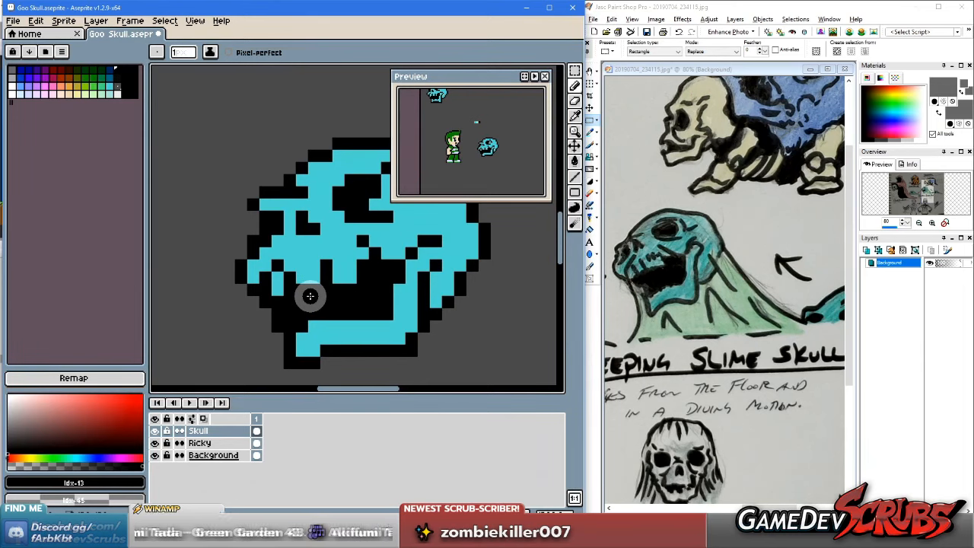
Step: Straighten the front outline of the nose with black pixels
{"action": "key", "text": "alt"}
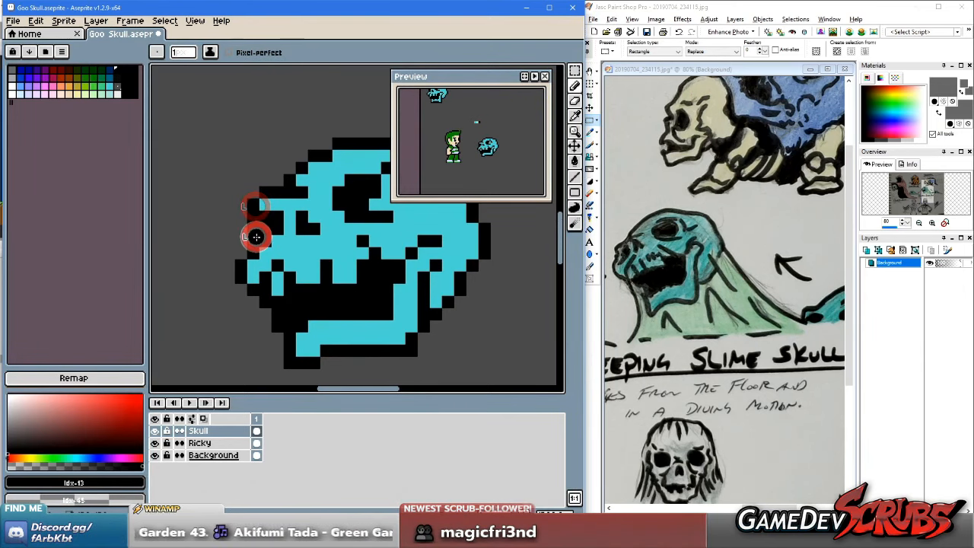
{"action": "scroll", "coordinate": [396, 293], "scroll_direction": "down", "scroll_amount": 2}
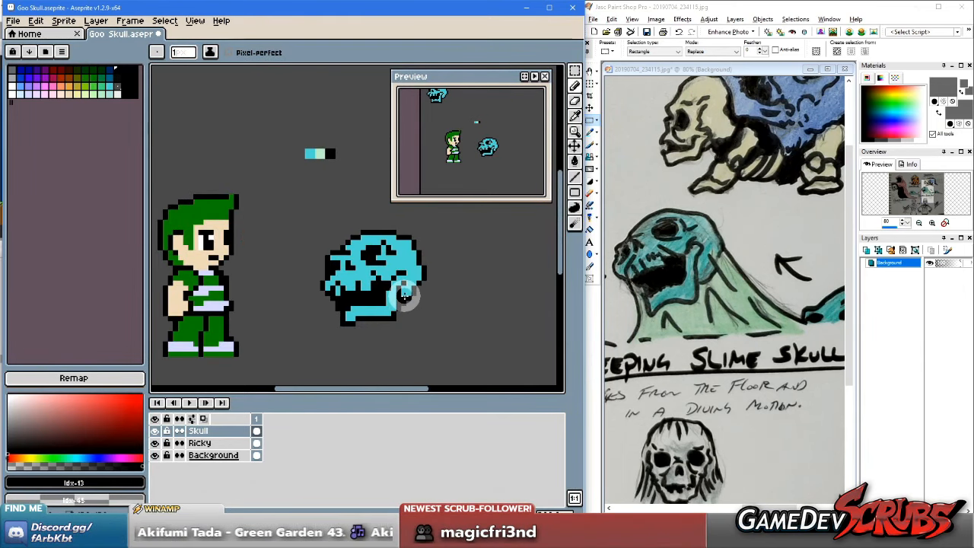
{"action": "scroll", "coordinate": [405, 283], "scroll_direction": "up", "scroll_amount": 3}
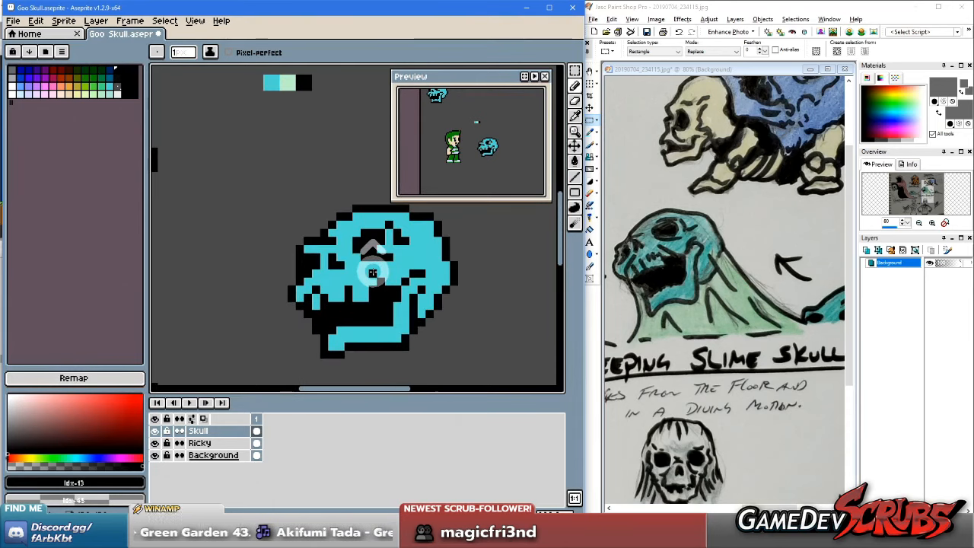
Step: Try to turn the flat nose bridge into a stepped slope using sampled cyan and black pixels
{"action": "key", "text": "alt"}
{"action": "left_click", "coordinate": [255, 231], "text": "alt"}
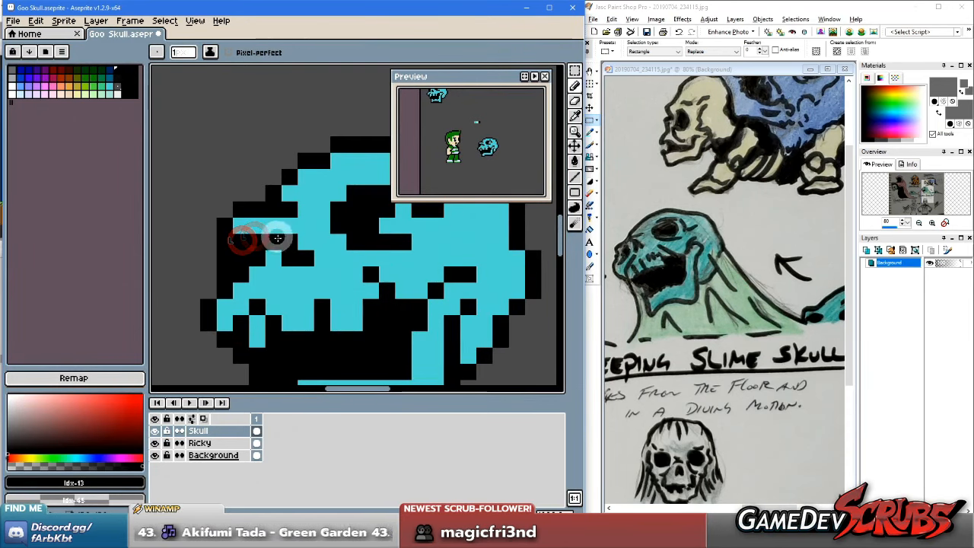
{"action": "scroll", "coordinate": [339, 309], "scroll_direction": "down", "scroll_amount": 2}
{"action": "scroll", "coordinate": [338, 309], "scroll_direction": "down", "scroll_amount": 1}
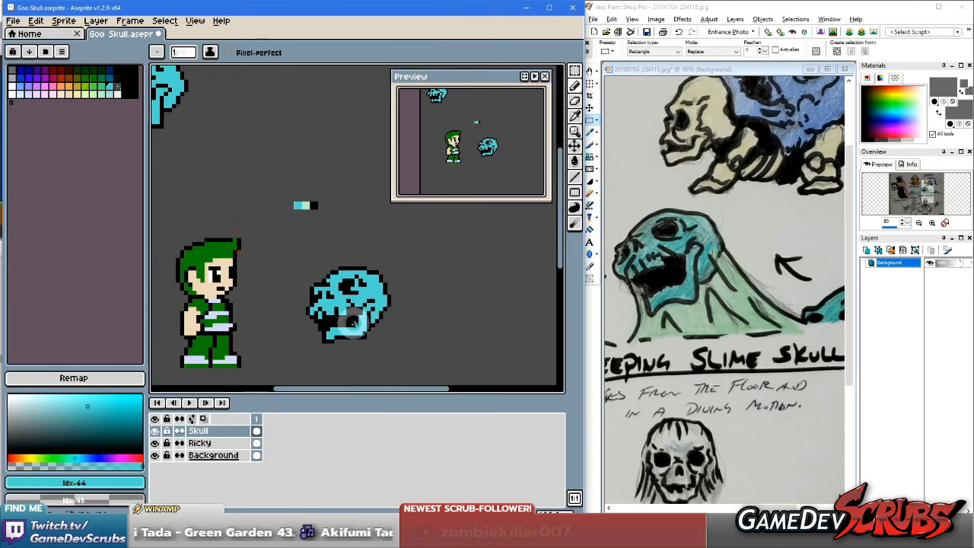
{"action": "scroll", "coordinate": [365, 313], "scroll_direction": "up", "scroll_amount": 2}
{"action": "key", "text": "alt"}
{"action": "left_click", "coordinate": [289, 253], "text": "alt"}
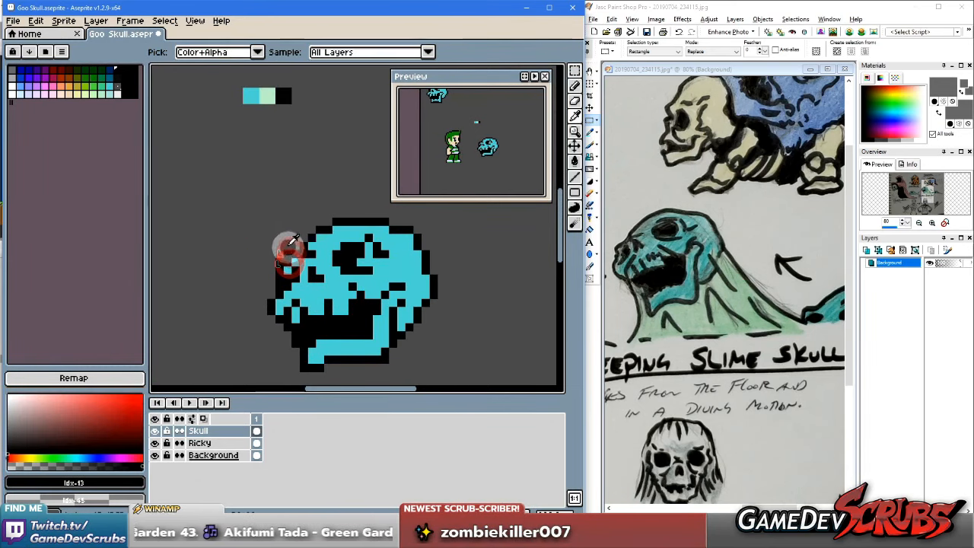
{"action": "scroll", "coordinate": [384, 364], "scroll_direction": "down", "scroll_amount": 2}
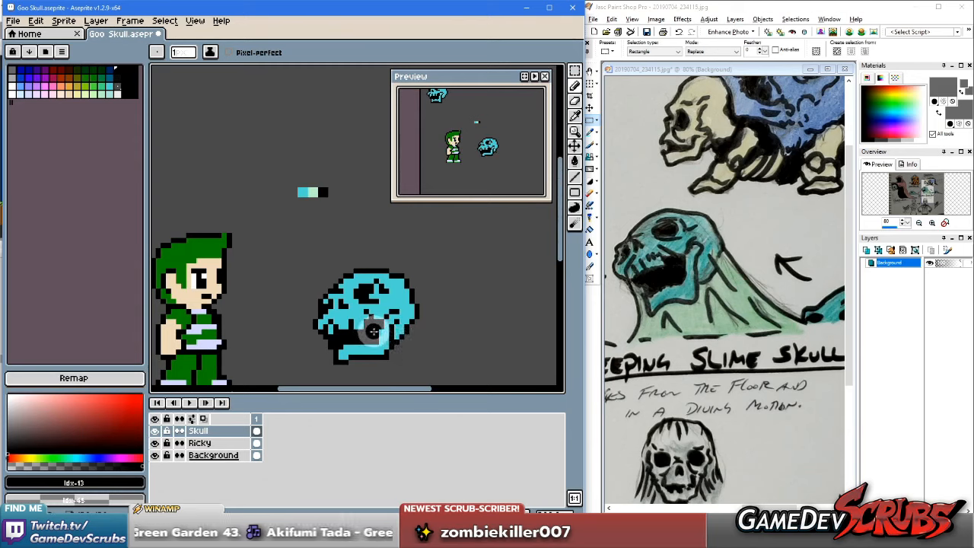
{"action": "scroll", "coordinate": [374, 331], "scroll_direction": "up", "scroll_amount": 2}
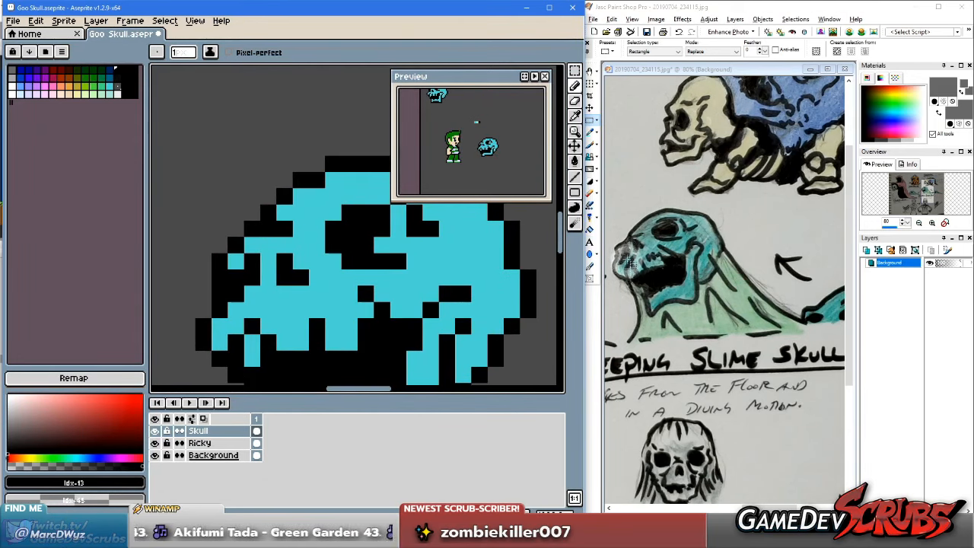
Step: Try to raise the nose ridge with cyan pixels and move its black outline outward
{"action": "left_click", "coordinate": [248, 243]}
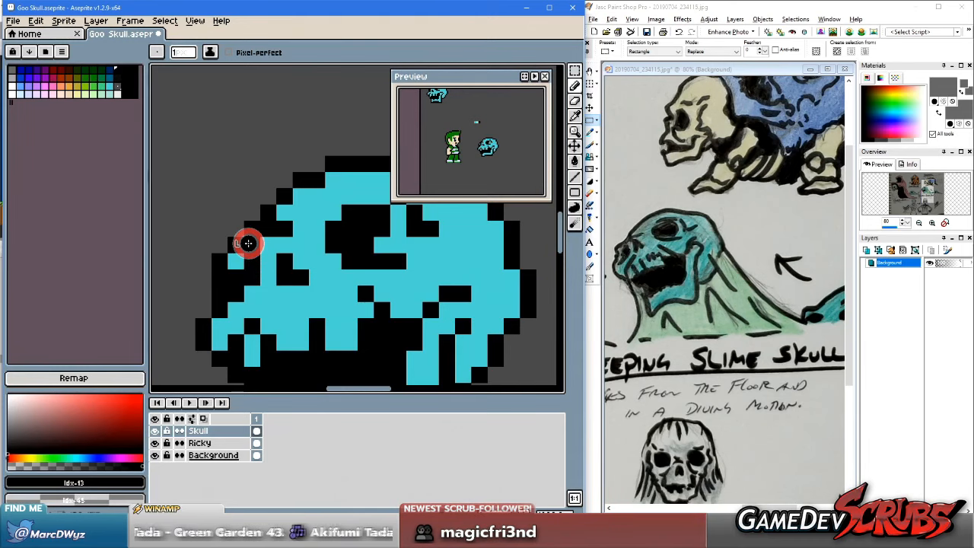
{"action": "left_click", "coordinate": [268, 242], "text": "alt"}
{"action": "left_click", "coordinate": [252, 229]}
{"action": "left_click", "coordinate": [237, 244]}
{"action": "left_click", "coordinate": [221, 260], "text": "alt"}
{"action": "left_click", "coordinate": [219, 244]}
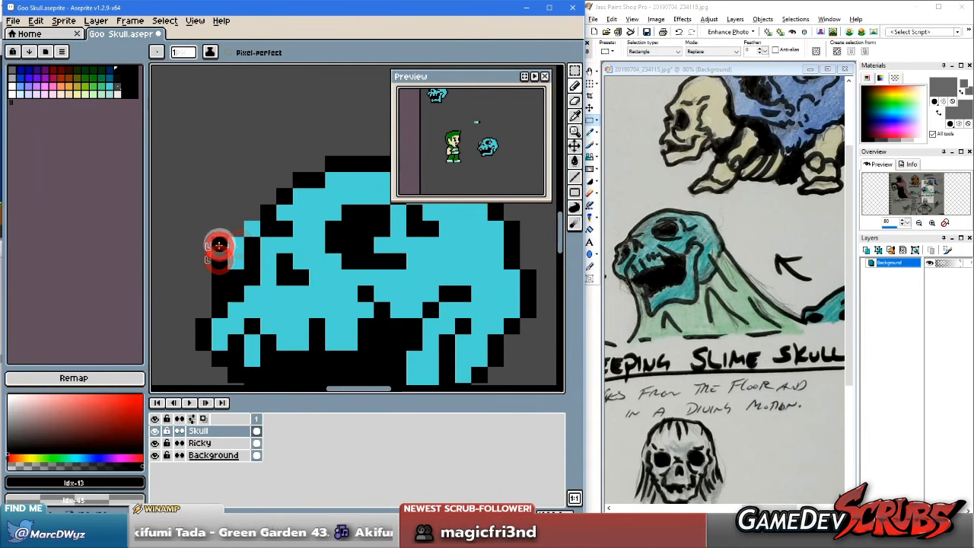
Step: Undo the pencil strokes that reshaped the nose bridge and ridge
{"action": "scroll", "coordinate": [328, 319], "scroll_direction": "down", "scroll_amount": 3}
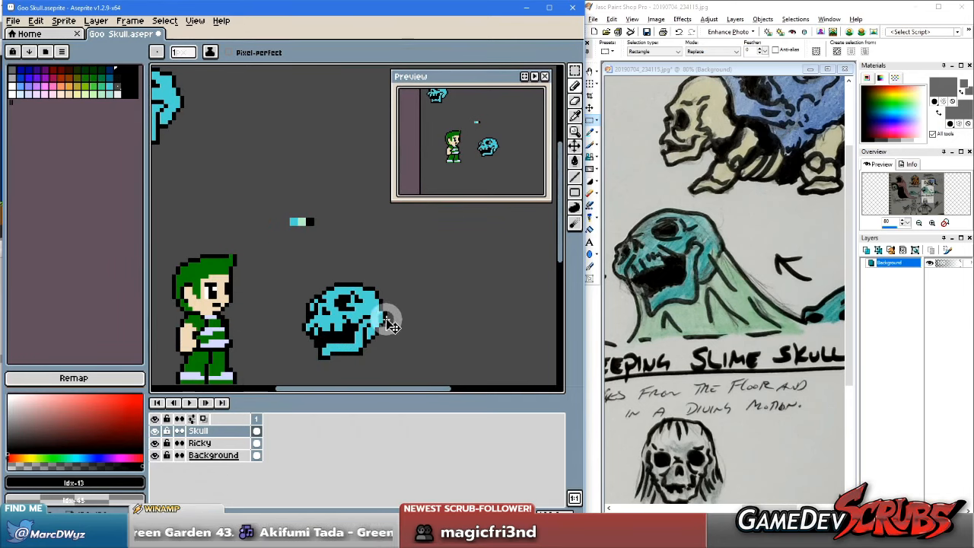
{"action": "key", "text": "v"}
{"action": "key", "text": "ctrl+z"}
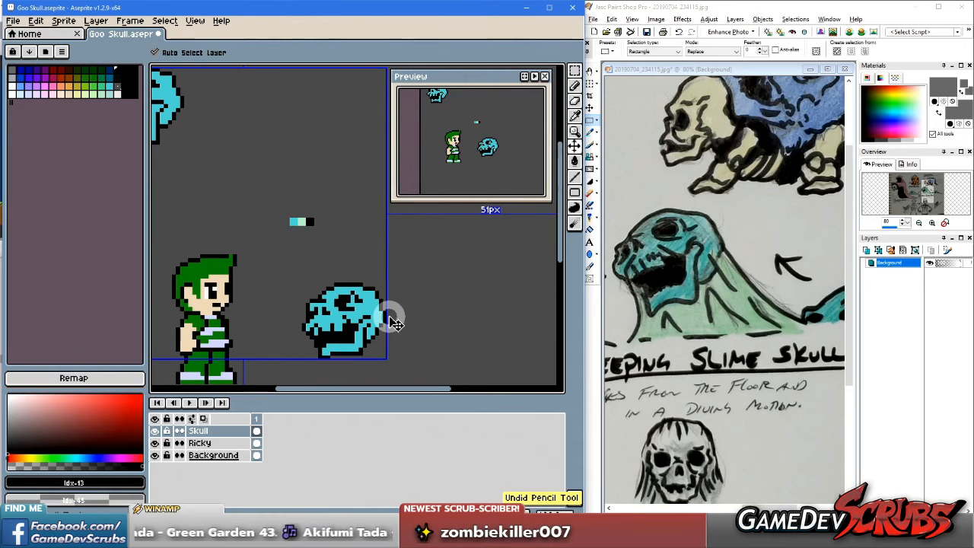
Step: Try to fill the corner between the forehead and nose bridge with sampled cyan
{"action": "key", "text": "b"}
{"action": "scroll", "coordinate": [389, 322], "scroll_direction": "up", "scroll_amount": 4}
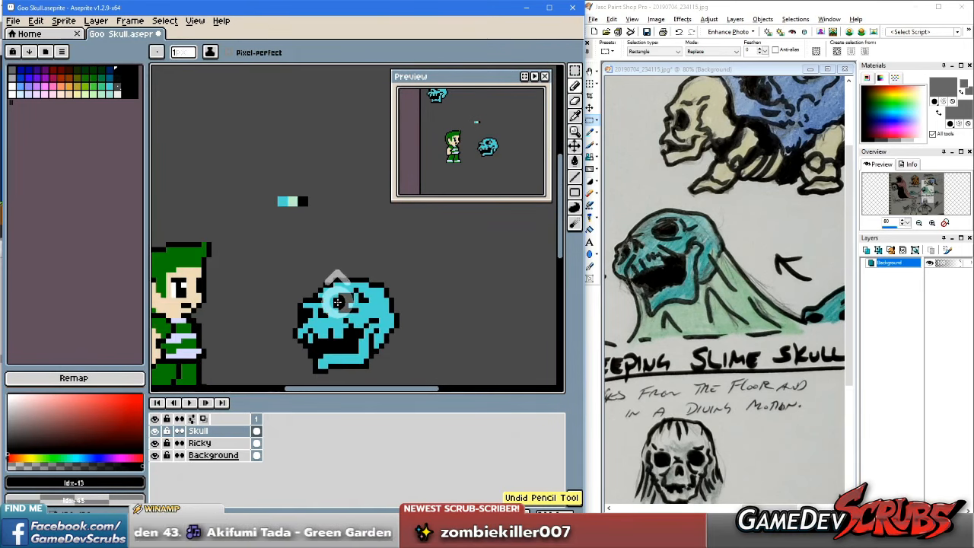
{"action": "scroll", "coordinate": [356, 297], "scroll_direction": "down", "scroll_amount": 1}
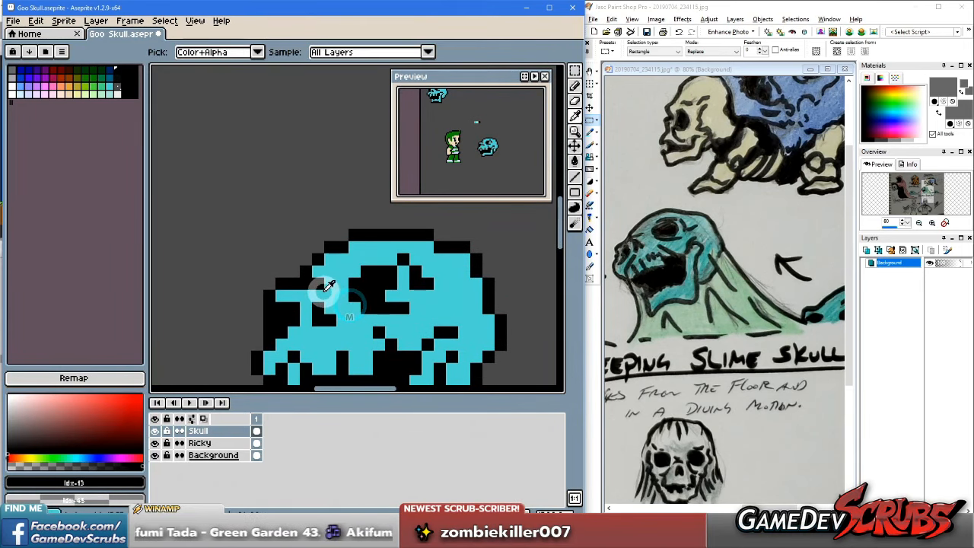
{"action": "left_click", "coordinate": [318, 282], "text": "alt"}
{"action": "scroll", "coordinate": [388, 342], "scroll_direction": "down", "scroll_amount": 2}
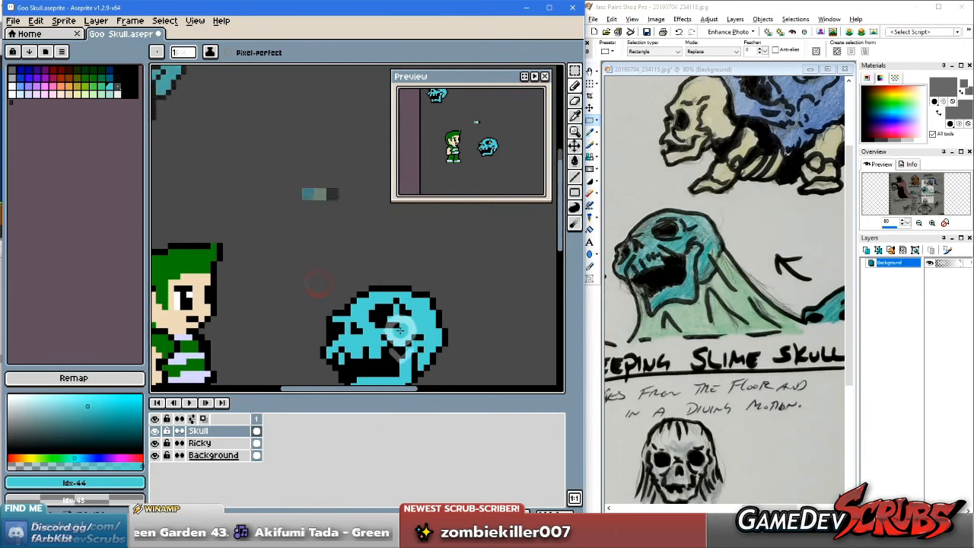
{"action": "scroll", "coordinate": [368, 305], "scroll_direction": "down", "scroll_amount": 3}
{"action": "scroll", "coordinate": [359, 308], "scroll_direction": "up", "scroll_amount": 5}
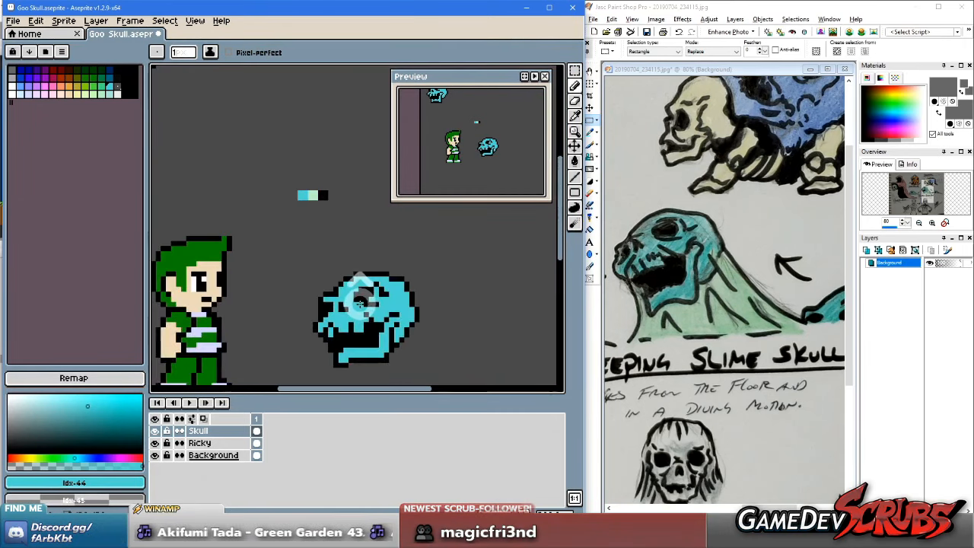
Step: Try to redraw the outline and nose detail below the brow with sampled black pixels
{"action": "left_click", "coordinate": [318, 279], "text": "alt"}
{"action": "scroll", "coordinate": [434, 337], "scroll_direction": "down", "scroll_amount": 3}
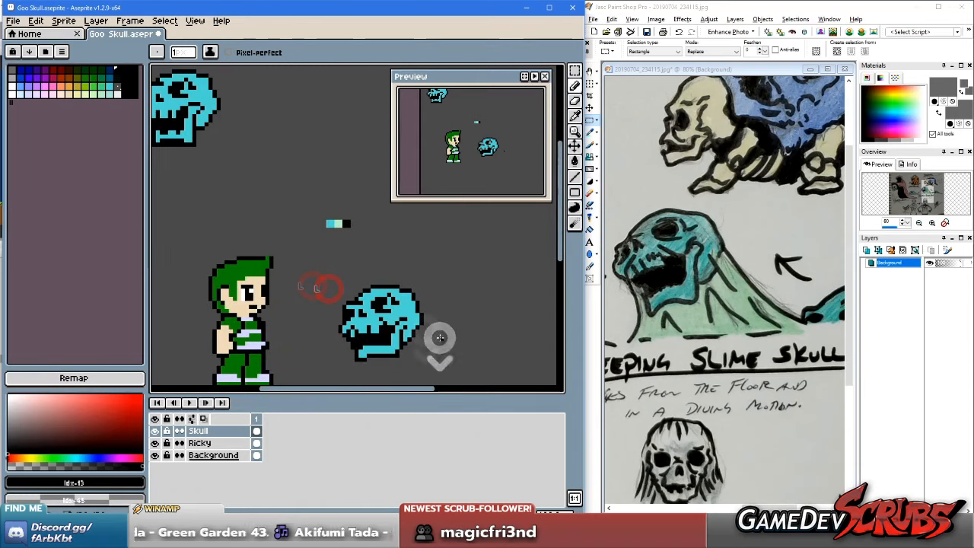
{"action": "scroll", "coordinate": [387, 318], "scroll_direction": "up", "scroll_amount": 3}
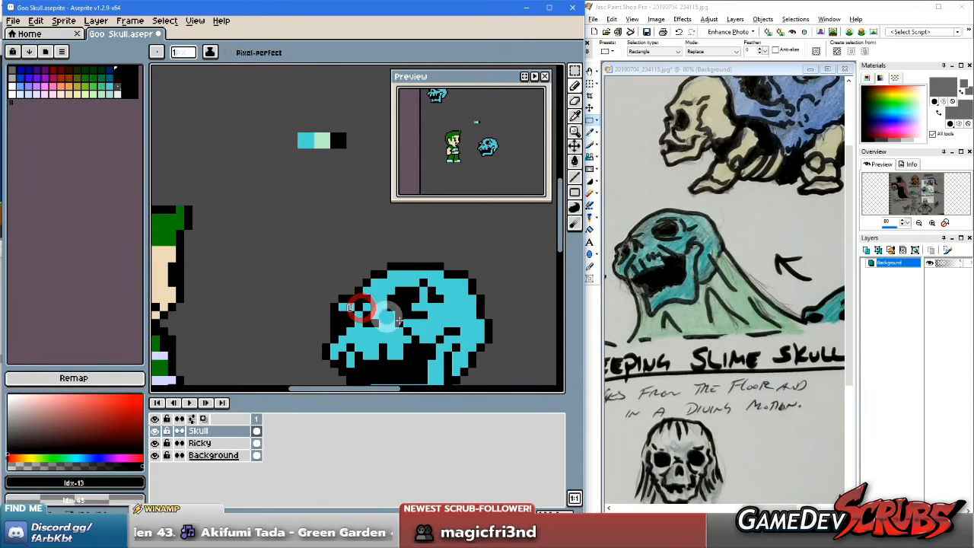
{"action": "scroll", "coordinate": [501, 355], "scroll_direction": "down", "scroll_amount": 2}
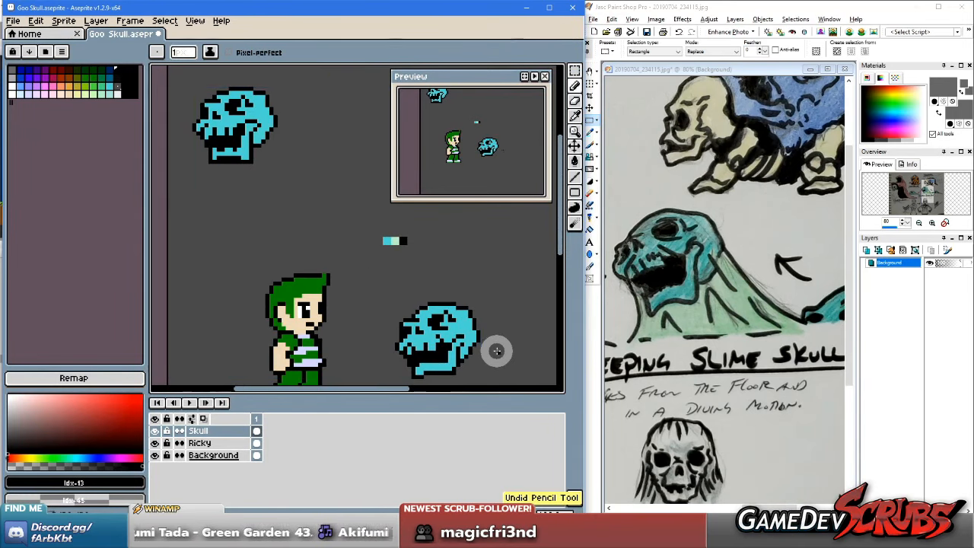
Step: Trim the upper rear corner of the cranium outline, repainting its black edge one pixel lower and erasing the old pixel
{"action": "scroll", "coordinate": [491, 347], "scroll_direction": "up", "scroll_amount": 3}
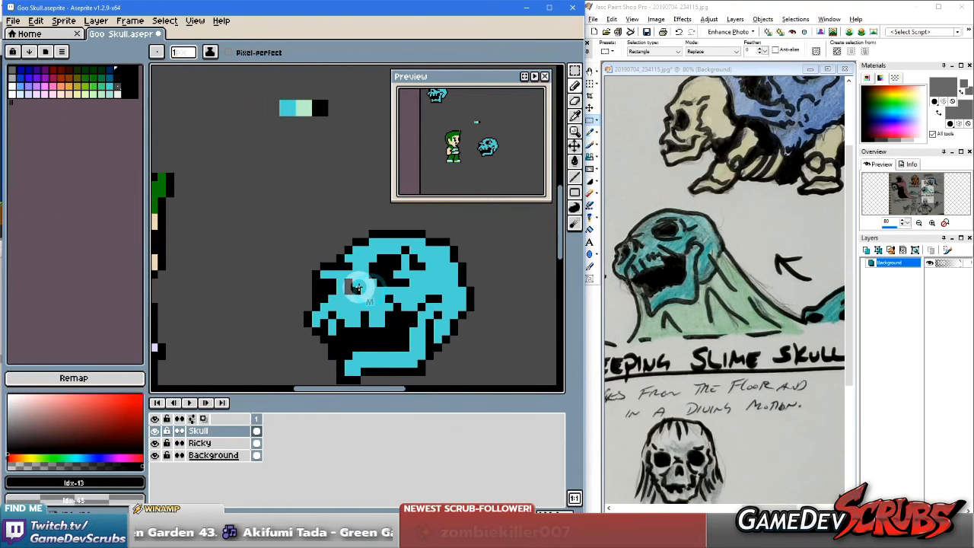
{"action": "scroll", "coordinate": [336, 285], "scroll_direction": "up", "scroll_amount": 1}
{"action": "scroll", "coordinate": [358, 292], "scroll_direction": "down", "scroll_amount": 3}
{"action": "scroll", "coordinate": [367, 299], "scroll_direction": "up", "scroll_amount": 1}
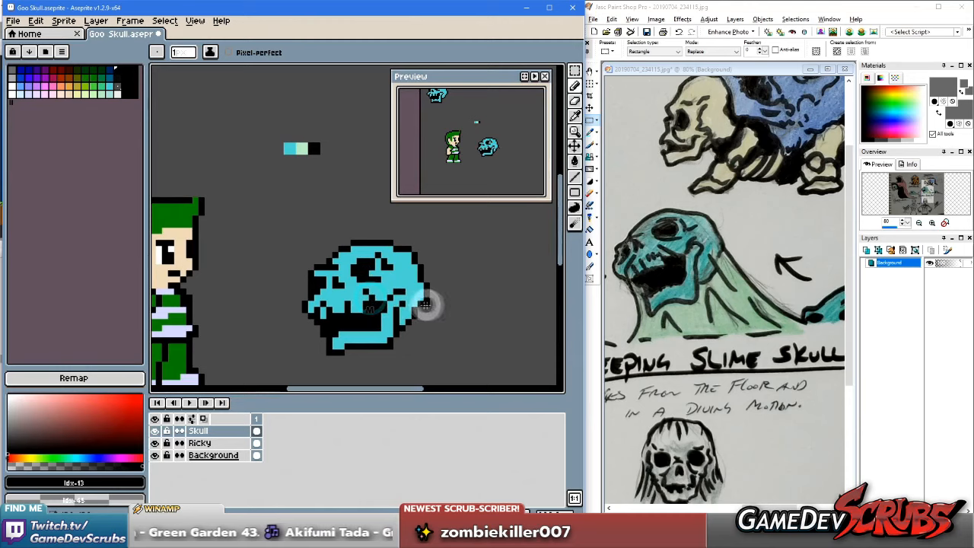
{"action": "scroll", "coordinate": [366, 293], "scroll_direction": "up", "scroll_amount": 1}
{"action": "mouse_move", "coordinate": [450, 302]}
{"action": "left_mouse_down"}
{"action": "mouse_move", "coordinate": [437, 318]}
{"action": "mouse_move", "coordinate": [399, 320]}
{"action": "left_mouse_up"}
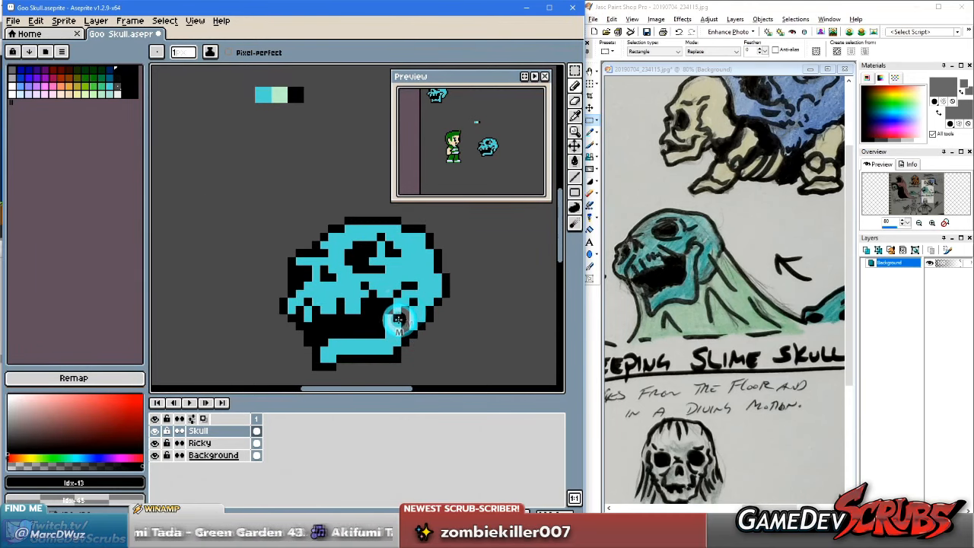
{"action": "left_click_drag", "start_coordinate": [396, 257], "coordinate": [391, 265]}
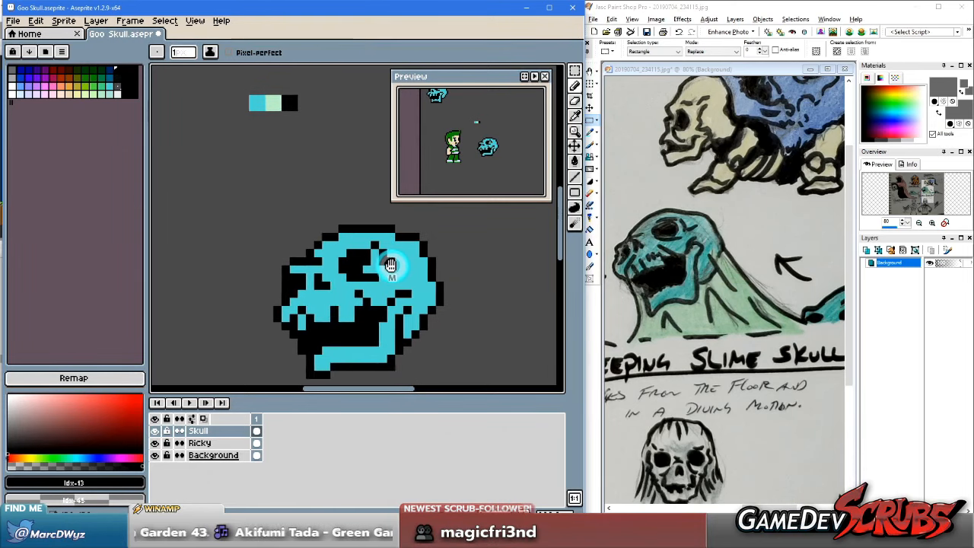
{"action": "key", "text": "alt"}
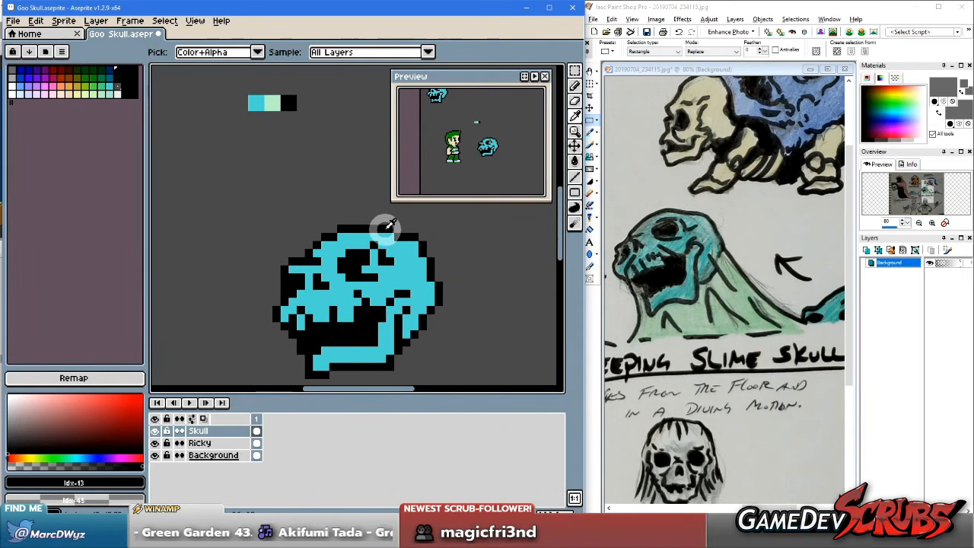
{"action": "left_click", "coordinate": [382, 232], "text": "alt"}
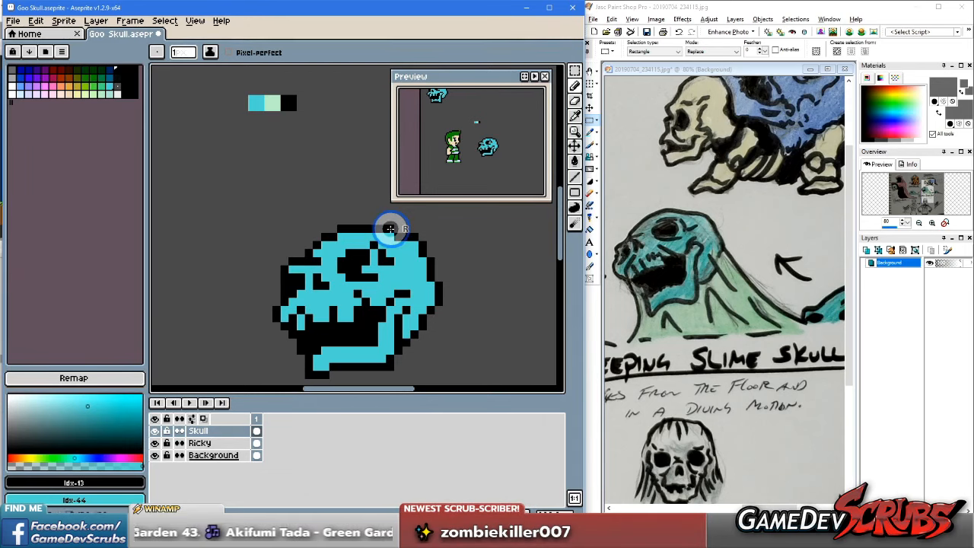
{"action": "right_click", "coordinate": [388, 228]}
{"action": "left_click", "coordinate": [337, 245]}
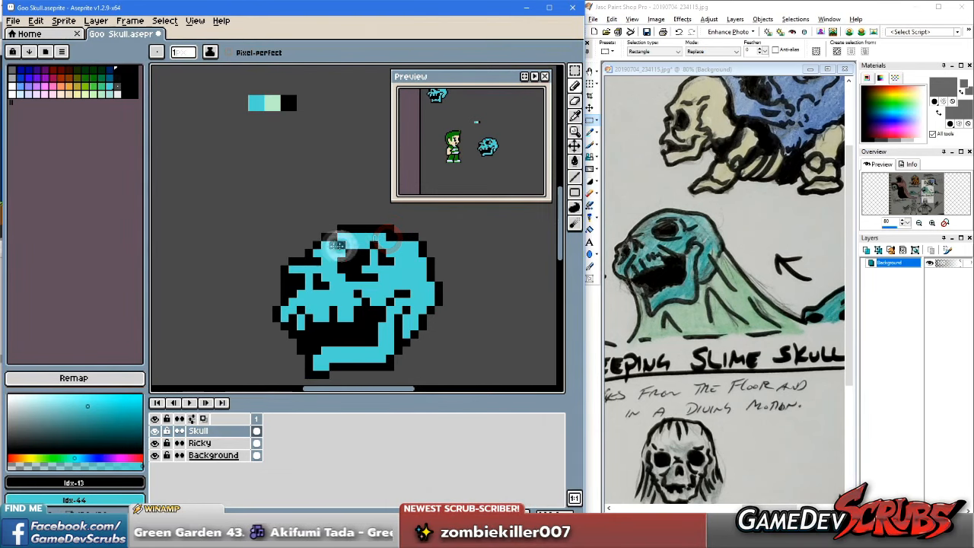
{"action": "right_click", "coordinate": [392, 227]}
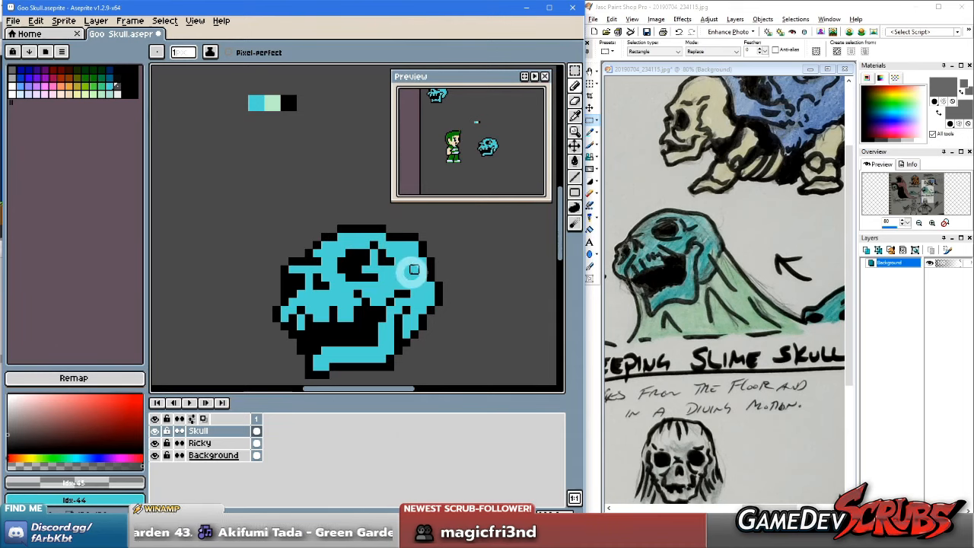
Step: Extend the temple mark behind the eye socket with a sampled black pixel
{"action": "scroll", "coordinate": [408, 258], "scroll_direction": "down", "scroll_amount": 2}
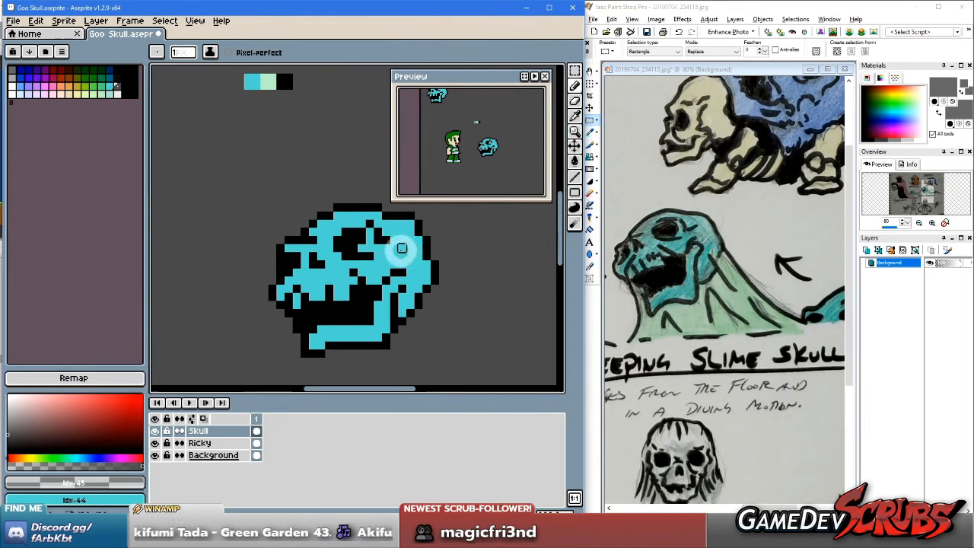
{"action": "left_click", "coordinate": [391, 239], "text": "alt"}
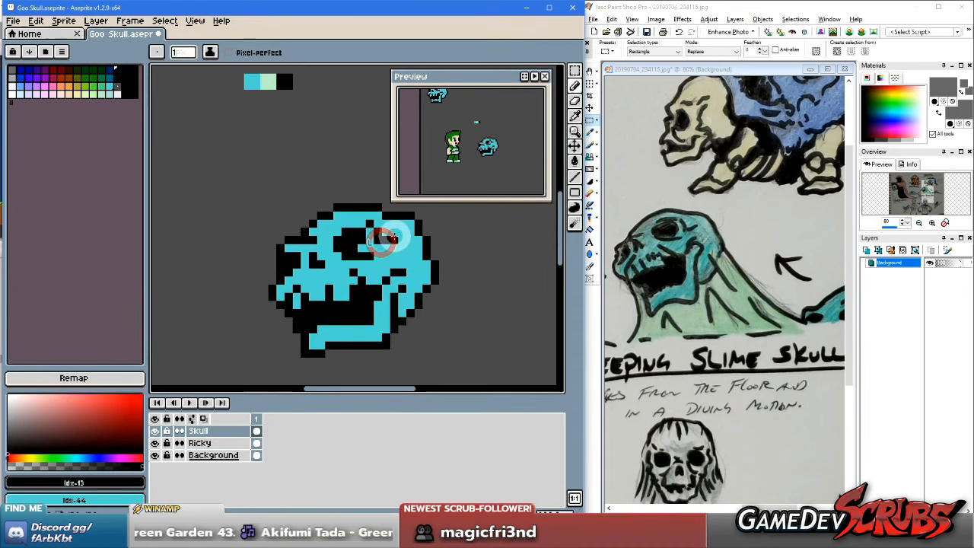
{"action": "left_click", "coordinate": [393, 239]}
{"action": "scroll", "coordinate": [416, 324], "scroll_direction": "down", "scroll_amount": 1}
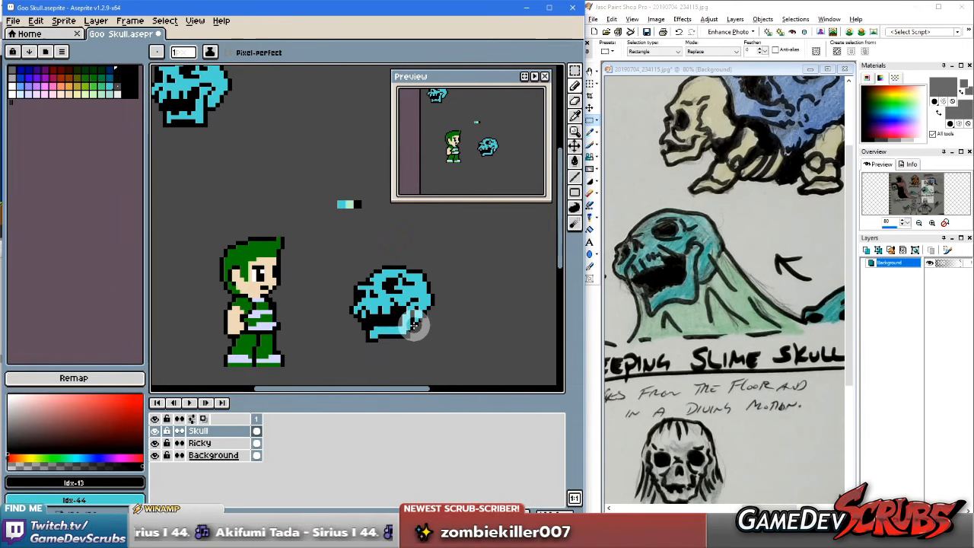
Step: Compare the pixel skull's jaw, cheek and overall proportions with the slime skull sketch and the green-haired character
{"action": "scroll", "coordinate": [404, 313], "scroll_direction": "up", "scroll_amount": 2}
{"action": "scroll", "coordinate": [438, 324], "scroll_direction": "down", "scroll_amount": 3}
{"action": "left_click_drag", "start_coordinate": [442, 328], "coordinate": [406, 313]}
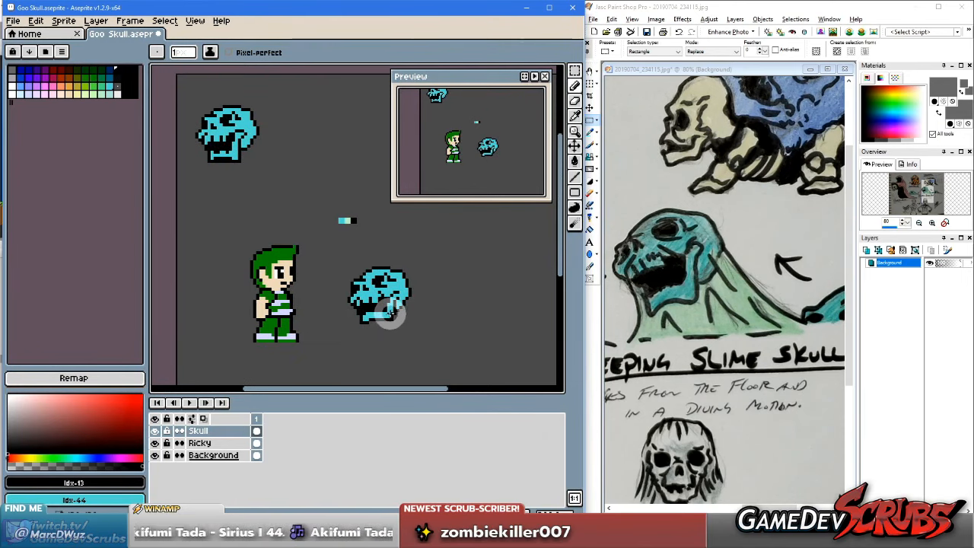
{"action": "scroll", "coordinate": [433, 313], "scroll_direction": "up", "scroll_amount": 1}
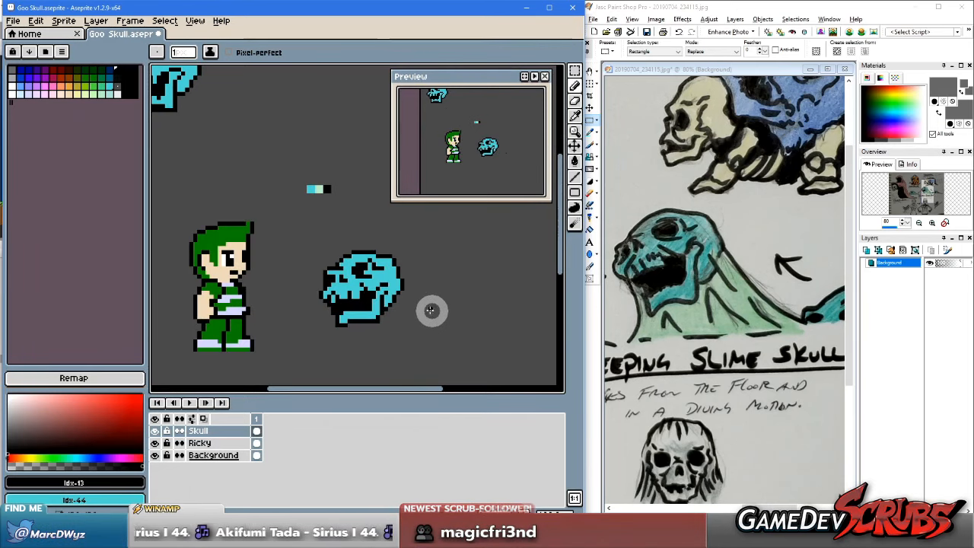
{"action": "scroll", "coordinate": [386, 286], "scroll_direction": "up", "scroll_amount": 1}
{"action": "scroll", "coordinate": [380, 289], "scroll_direction": "up", "scroll_amount": 3}
{"action": "scroll", "coordinate": [370, 272], "scroll_direction": "down", "scroll_amount": 2}
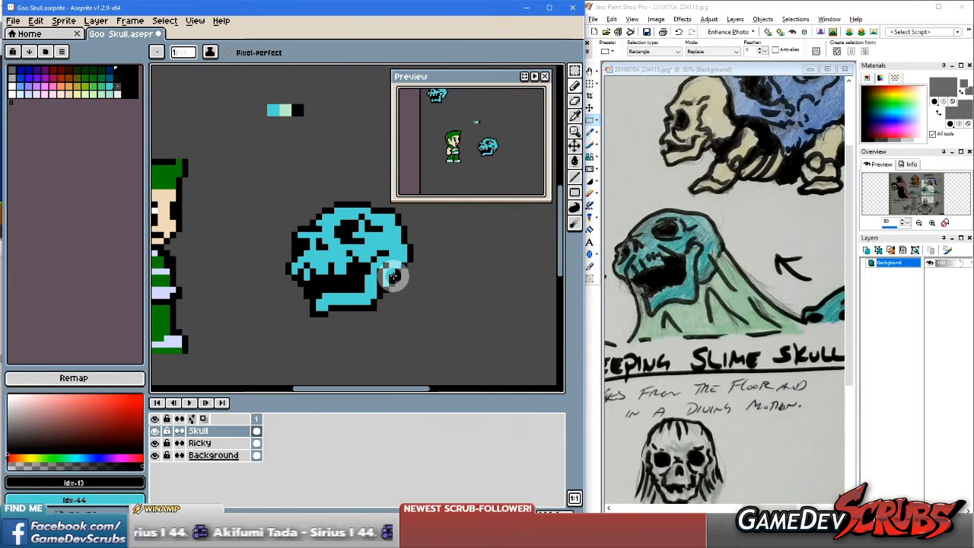
{"action": "left_click", "coordinate": [711, 293]}
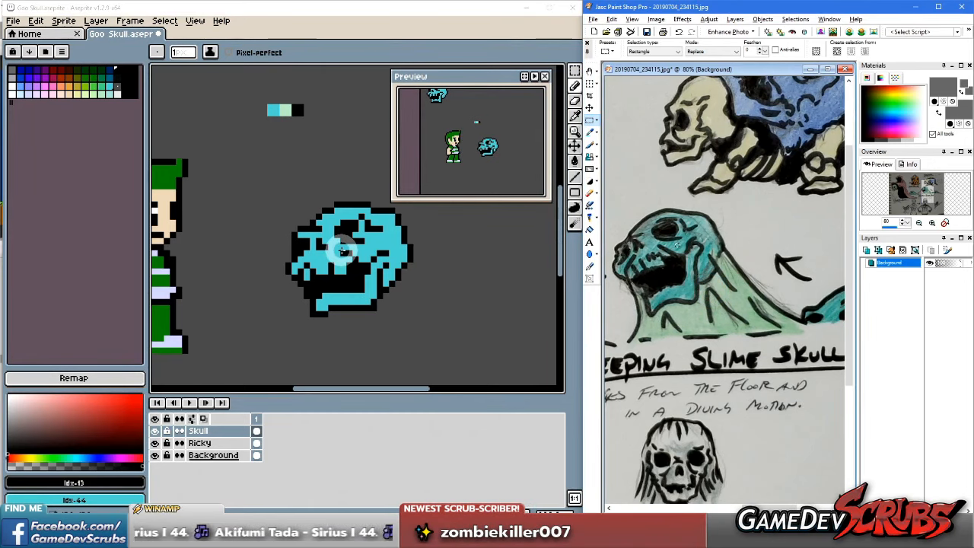
{"action": "left_click", "coordinate": [374, 280]}
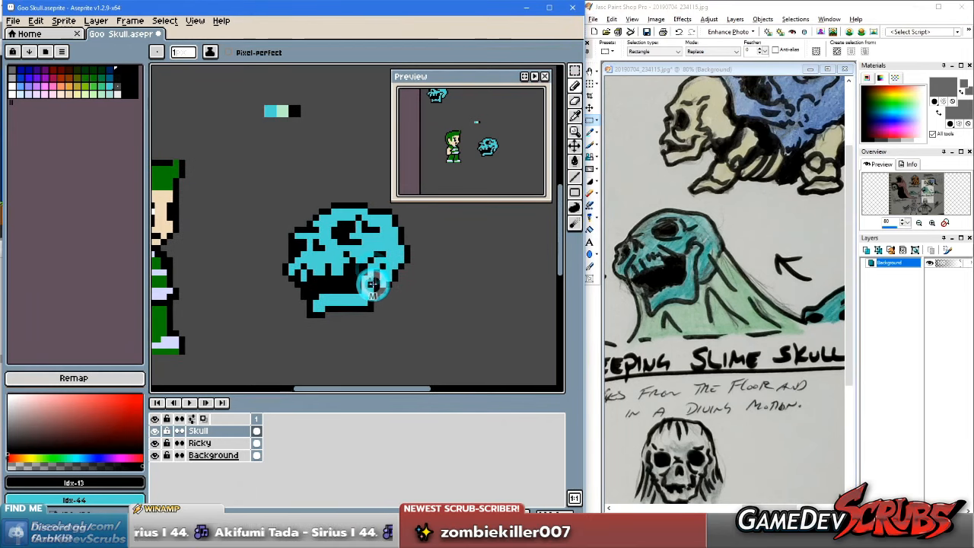
{"action": "left_click", "coordinate": [752, 273]}
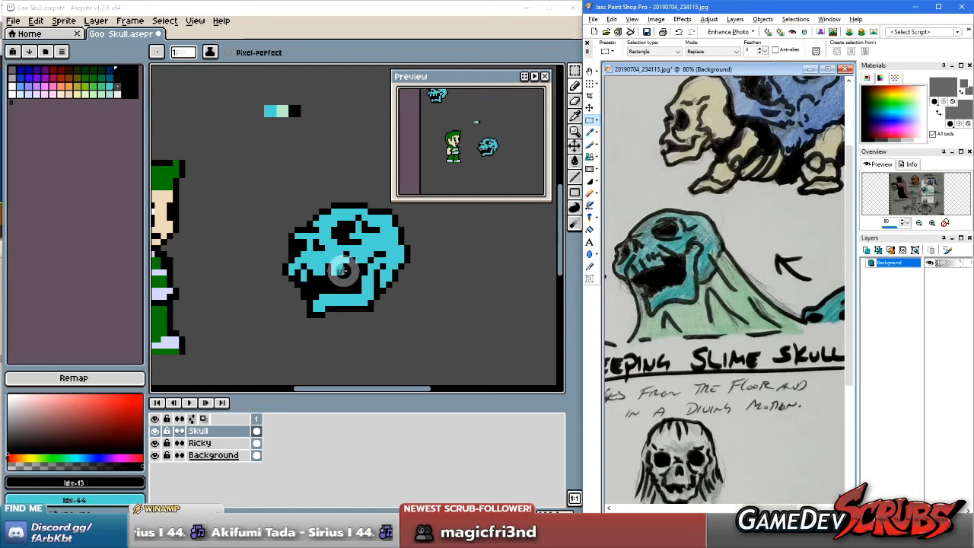
{"action": "left_click", "coordinate": [342, 261]}
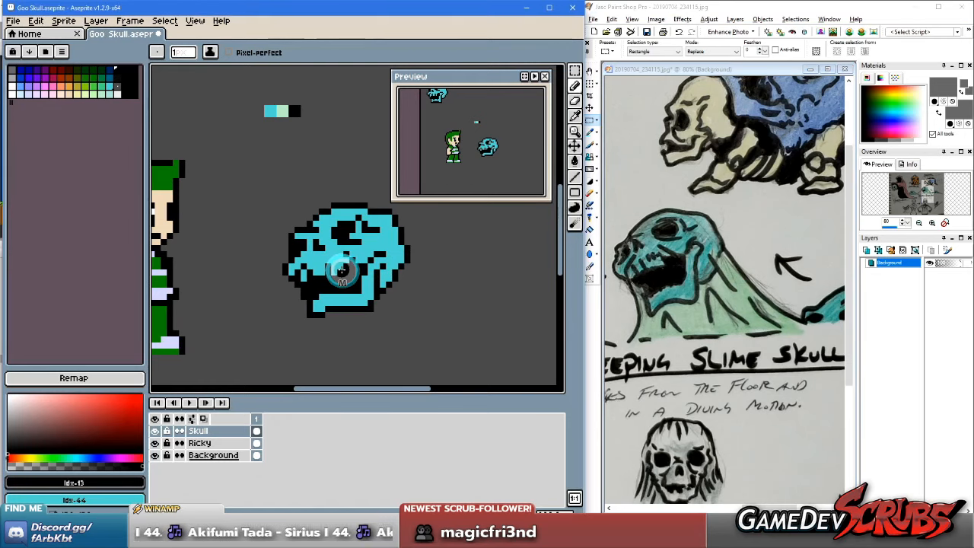
Step: Try to extend the top of the eye socket with sampled black pixels
{"action": "left_click", "coordinate": [346, 230], "text": "alt"}
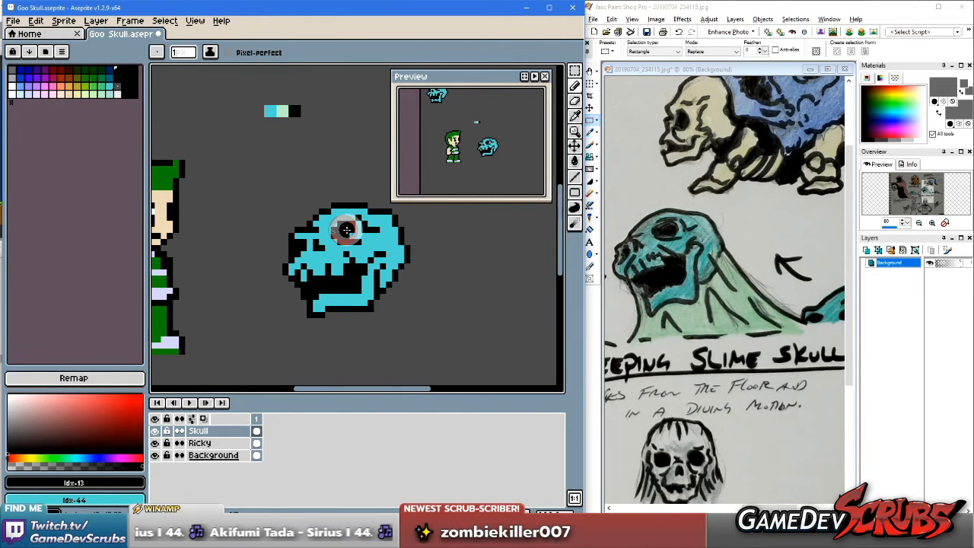
{"action": "scroll", "coordinate": [346, 229], "scroll_direction": "up", "scroll_amount": 2}
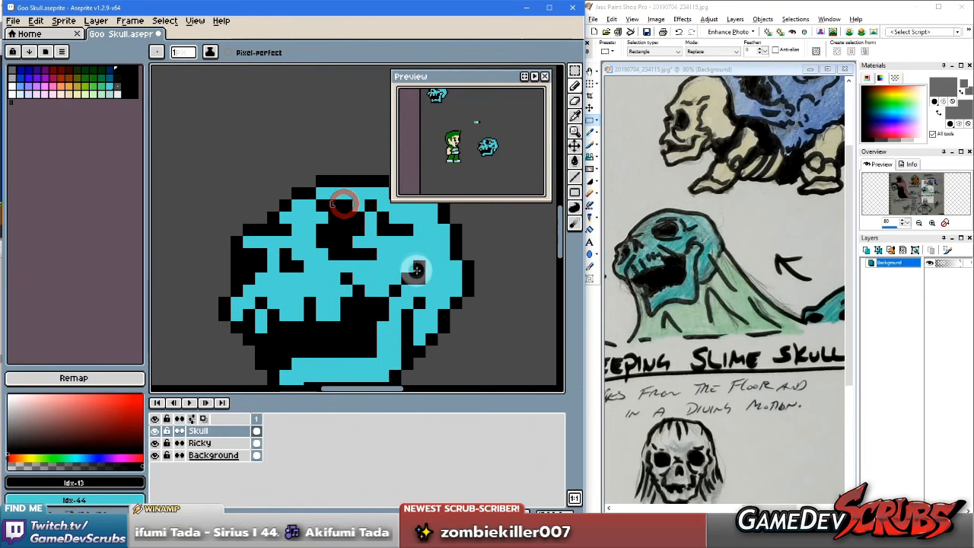
{"action": "key", "text": "ctrl+z"}
{"action": "left_click", "coordinate": [322, 204]}
{"action": "scroll", "coordinate": [321, 205], "scroll_direction": "down", "scroll_amount": 3}
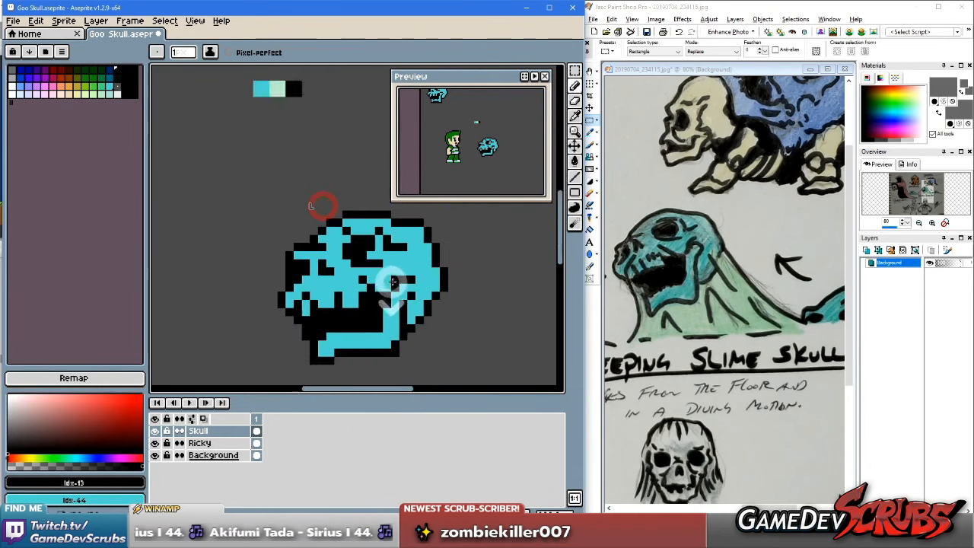
{"action": "scroll", "coordinate": [389, 248], "scroll_direction": "up", "scroll_amount": 1}
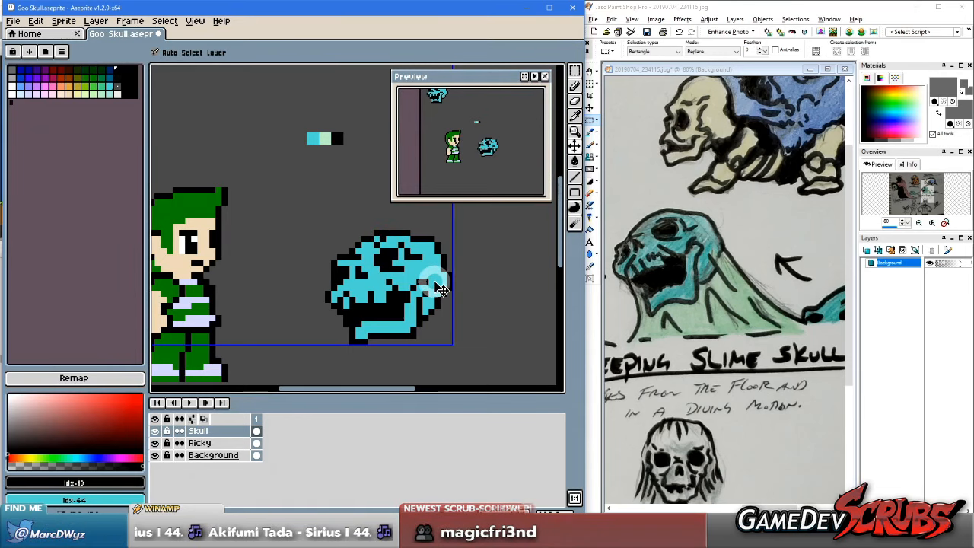
{"action": "key", "text": "ctrl+y"}
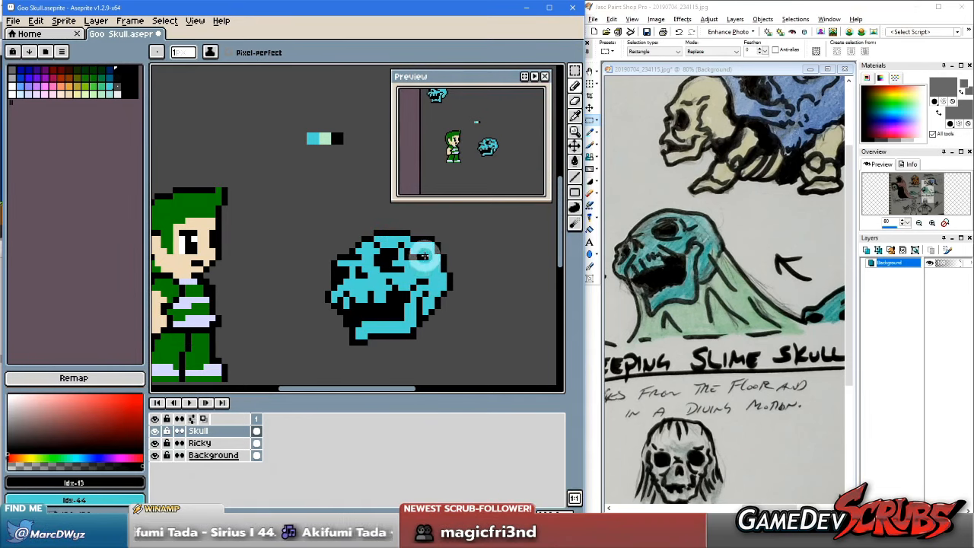
Step: Try to paste the slime skull selection from Paint Shop Pro into the Goo Skull sprite at its original size
{"action": "scroll", "coordinate": [413, 251], "scroll_direction": "down", "scroll_amount": 2}
{"action": "scroll", "coordinate": [409, 252], "scroll_direction": "right", "scroll_amount": 3}
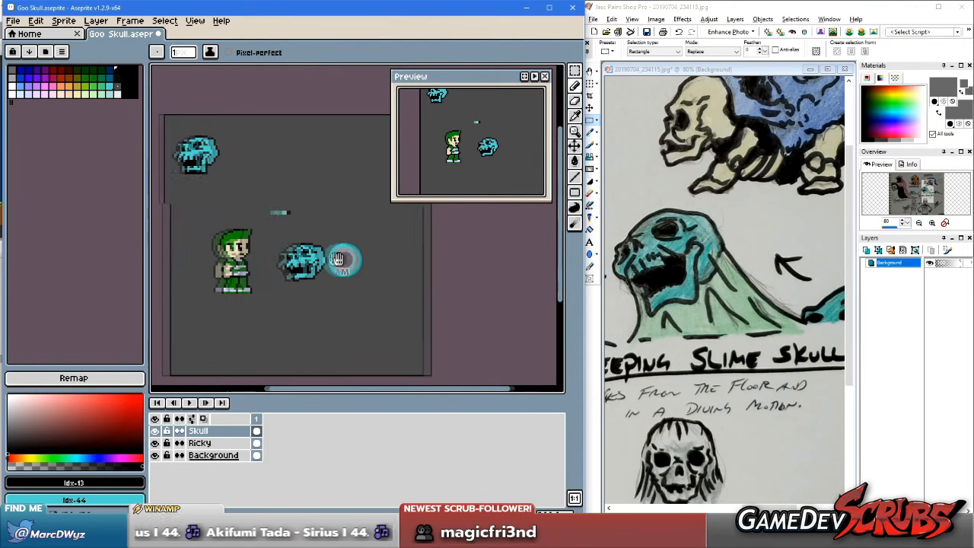
{"action": "left_click", "coordinate": [659, 255]}
{"action": "scroll", "coordinate": [659, 255], "scroll_direction": "down", "scroll_amount": 2}
{"action": "left_click_drag", "start_coordinate": [697, 254], "coordinate": [793, 330]}
{"action": "left_click", "coordinate": [358, 309]}
{"action": "key", "text": "ctrl+e"}
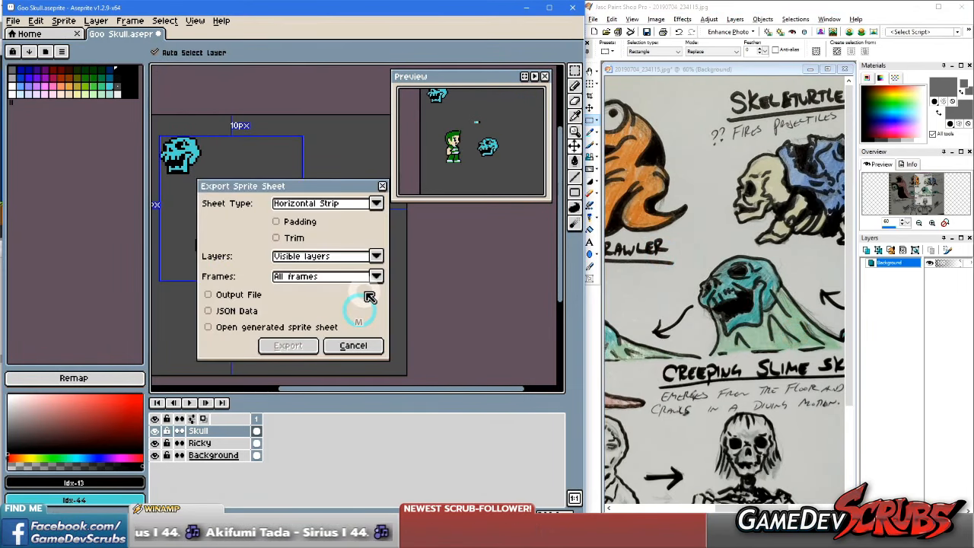
{"action": "left_click", "coordinate": [355, 346]}
{"action": "key", "text": "ctrl+v"}
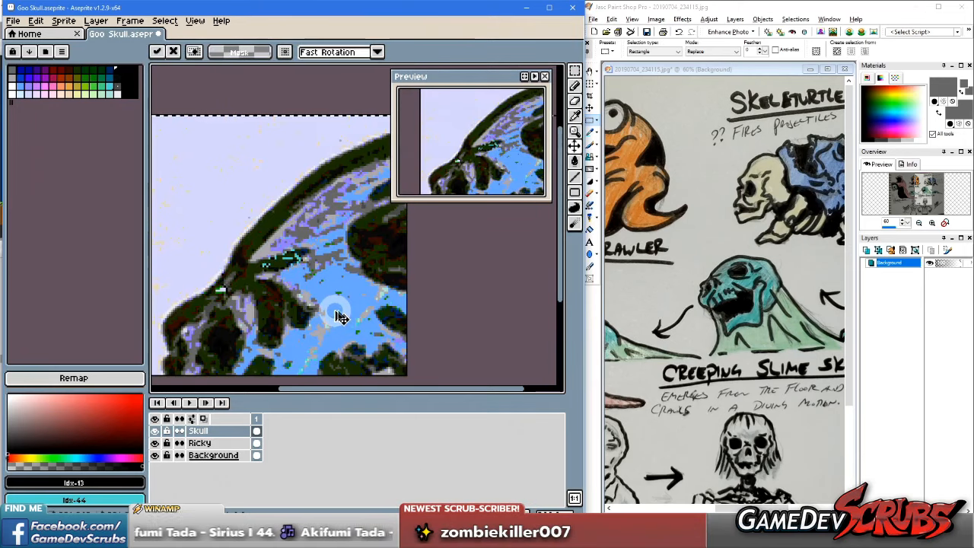
{"action": "mouse_move", "coordinate": [358, 327]}
{"action": "left_mouse_down"}
{"action": "mouse_move", "coordinate": [305, 246]}
{"action": "mouse_move", "coordinate": [350, 252]}
{"action": "mouse_move", "coordinate": [330, 270]}
{"action": "left_mouse_up"}
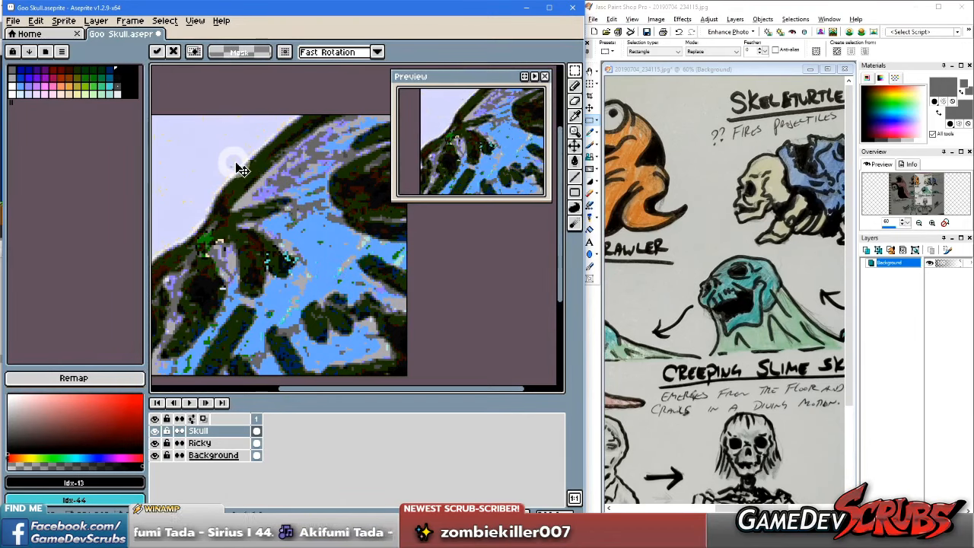
{"action": "key", "text": "Escape"}
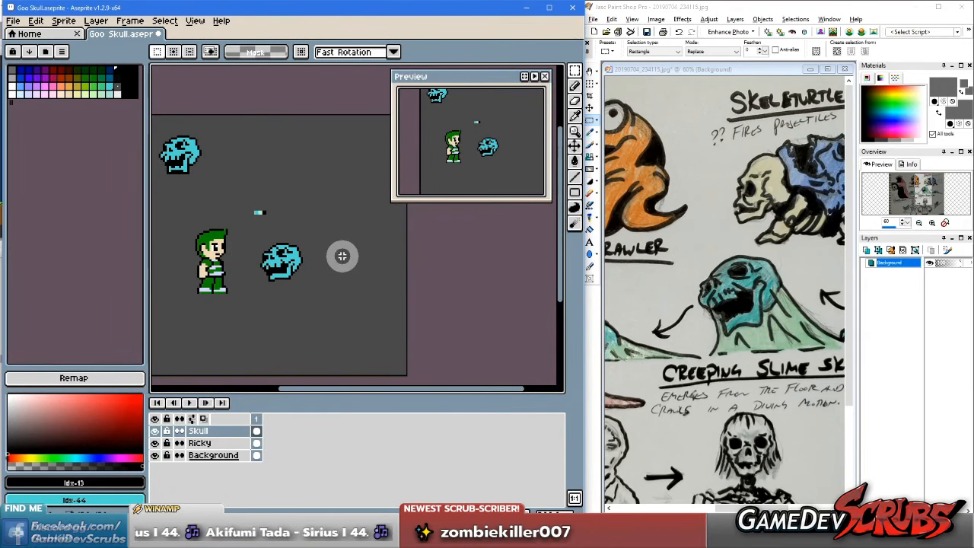
Step: Switch to Paint Shop Pro and copy the slime skull drawing with its slime trail into a new image
{"action": "left_click", "coordinate": [722, 285]}
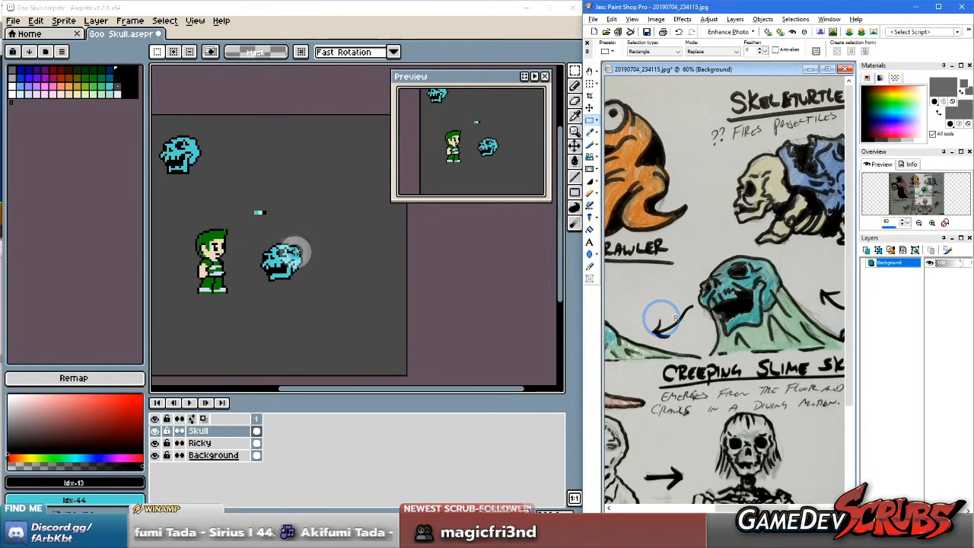
{"action": "mouse_move", "coordinate": [699, 251]}
{"action": "left_mouse_down"}
{"action": "mouse_move", "coordinate": [786, 348]}
{"action": "mouse_move", "coordinate": [815, 358]}
{"action": "mouse_move", "coordinate": [840, 351]}
{"action": "left_mouse_up"}
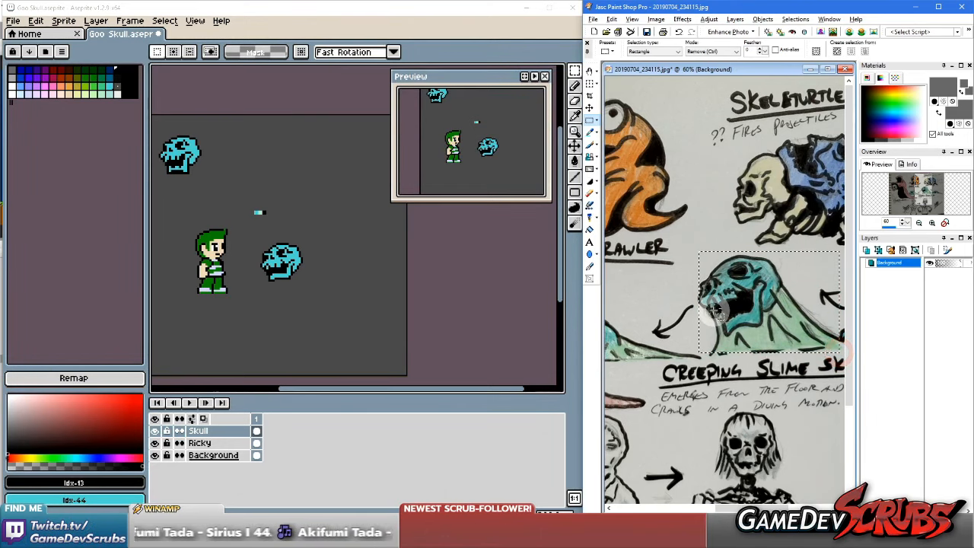
{"action": "key", "text": "ctrl+c"}
{"action": "key", "text": "ctrl+v"}
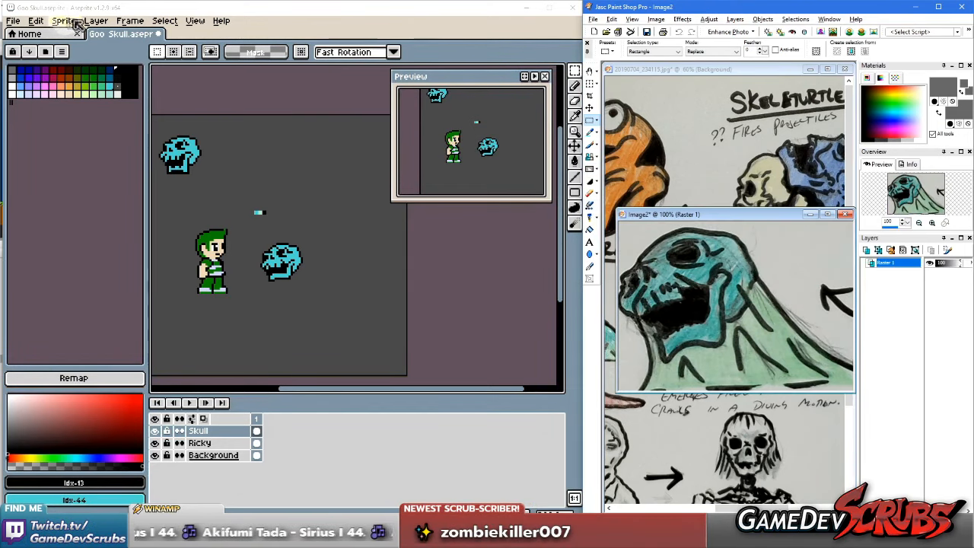
Step: Resize the new image to 33 × 24 pixels with the aspect ratio locked, choosing a different resampling method
{"action": "left_click", "coordinate": [655, 19]}
{"action": "left_click", "coordinate": [677, 114]}
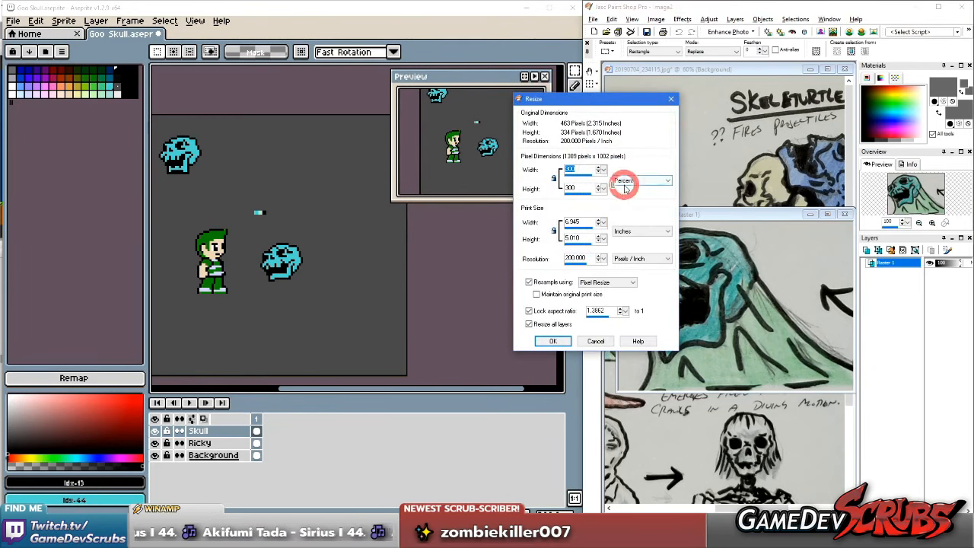
{"action": "left_click", "coordinate": [630, 189]}
{"action": "left_click_drag", "start_coordinate": [578, 186], "coordinate": [493, 187]}
{"action": "type", "text": "24"}
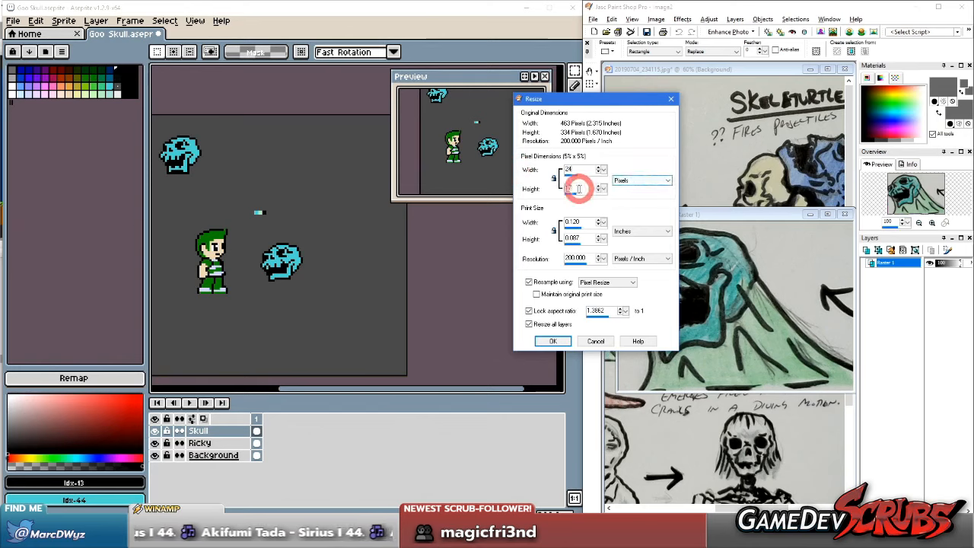
{"action": "left_click_drag", "start_coordinate": [578, 189], "coordinate": [496, 187]}
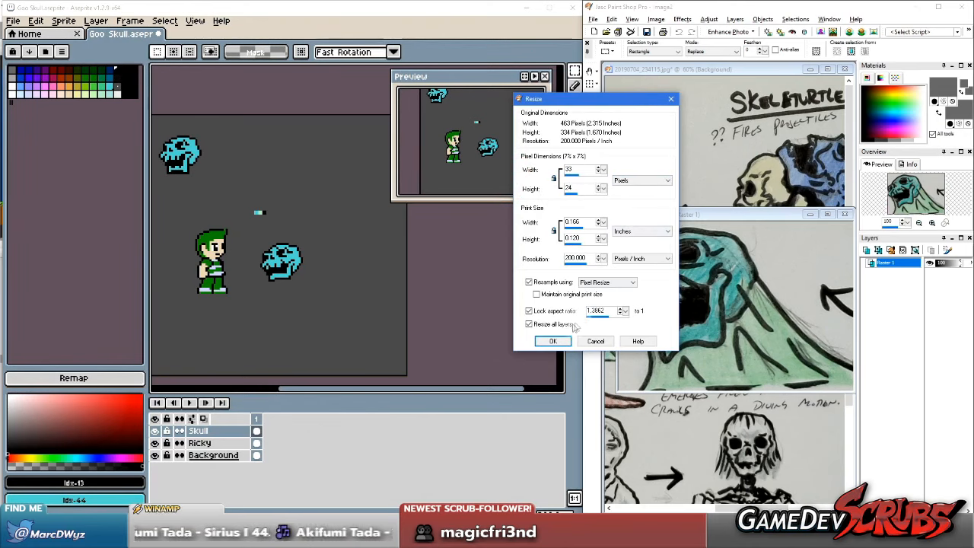
{"action": "left_click", "coordinate": [606, 283]}
{"action": "left_click", "coordinate": [601, 291]}
{"action": "left_click", "coordinate": [553, 341]}
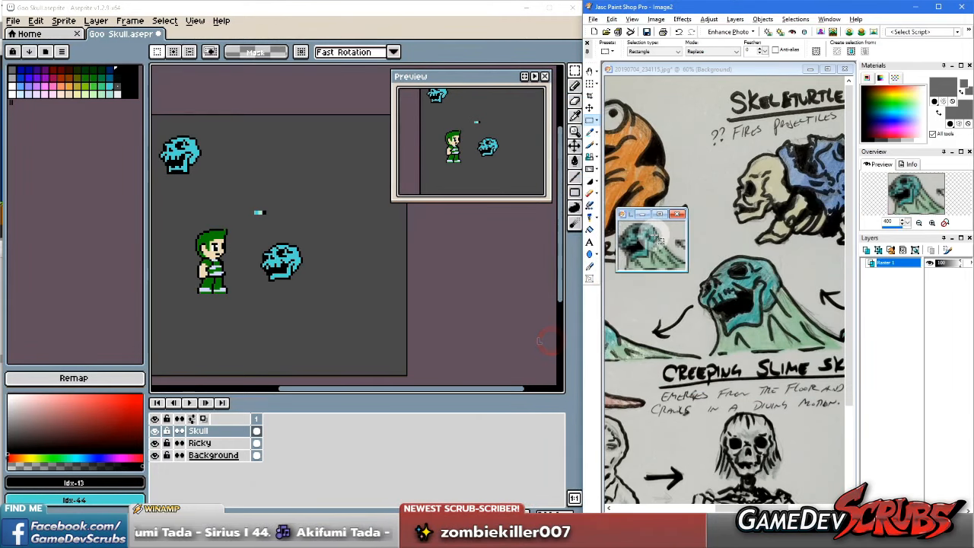
Step: Copy the reduced slime skull image and paste it into the Goo Skull sprite in Aseprite
{"action": "scroll", "coordinate": [666, 255], "scroll_direction": "up", "scroll_amount": 10}
{"action": "key", "text": "ctrl+c"}
{"action": "left_click", "coordinate": [330, 261]}
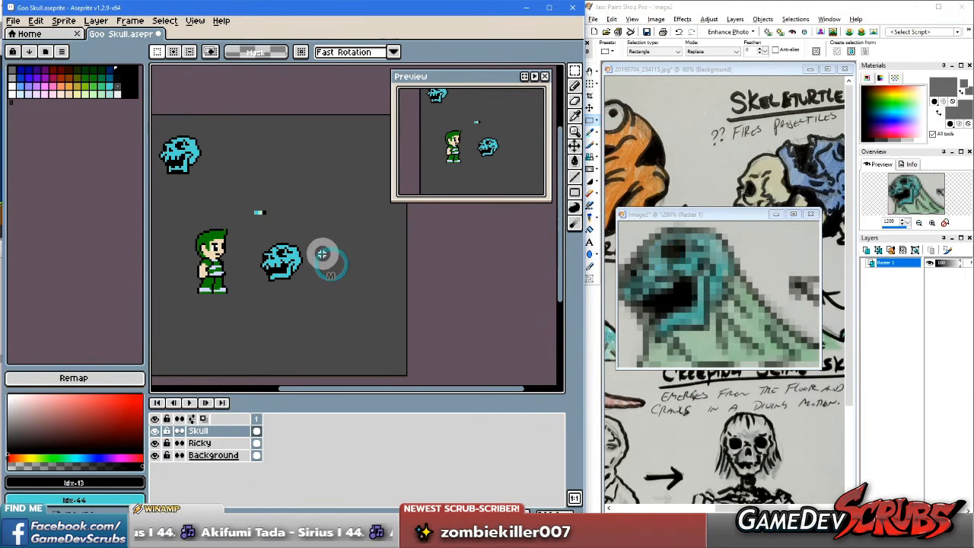
{"action": "key", "text": "ctrl+v"}
Step: Place the pasted sketch on the empty canvas beside the cyan skull, on the side away from the green-haired character
{"action": "left_click_drag", "start_coordinate": [289, 249], "coordinate": [326, 203]}
{"action": "scroll", "coordinate": [326, 204], "scroll_direction": "up", "scroll_amount": 4}
{"action": "left_click_drag", "start_coordinate": [325, 245], "coordinate": [411, 255]}
{"action": "left_click_drag", "start_coordinate": [365, 206], "coordinate": [423, 253]}
{"action": "scroll", "coordinate": [418, 304], "scroll_direction": "down", "scroll_amount": 2}
{"action": "left_click_drag", "start_coordinate": [423, 265], "coordinate": [451, 291]}
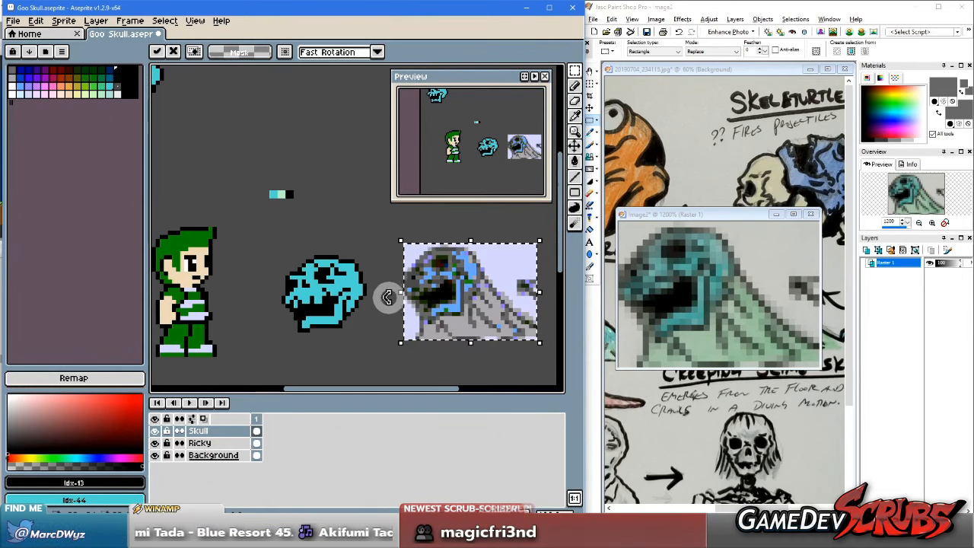
{"action": "scroll", "coordinate": [377, 297], "scroll_direction": "up", "scroll_amount": 2}
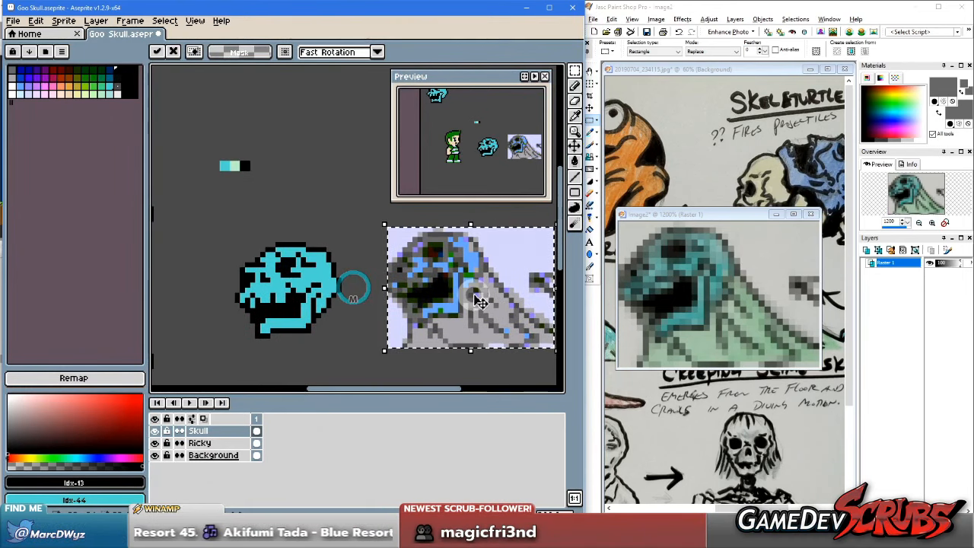
{"action": "left_click_drag", "start_coordinate": [346, 292], "coordinate": [364, 288]}
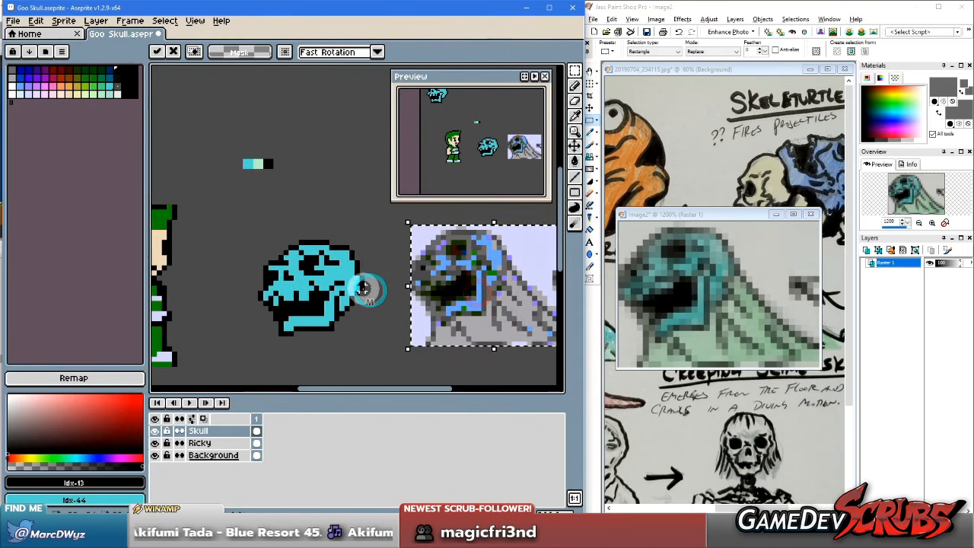
{"action": "key", "text": "Return"}
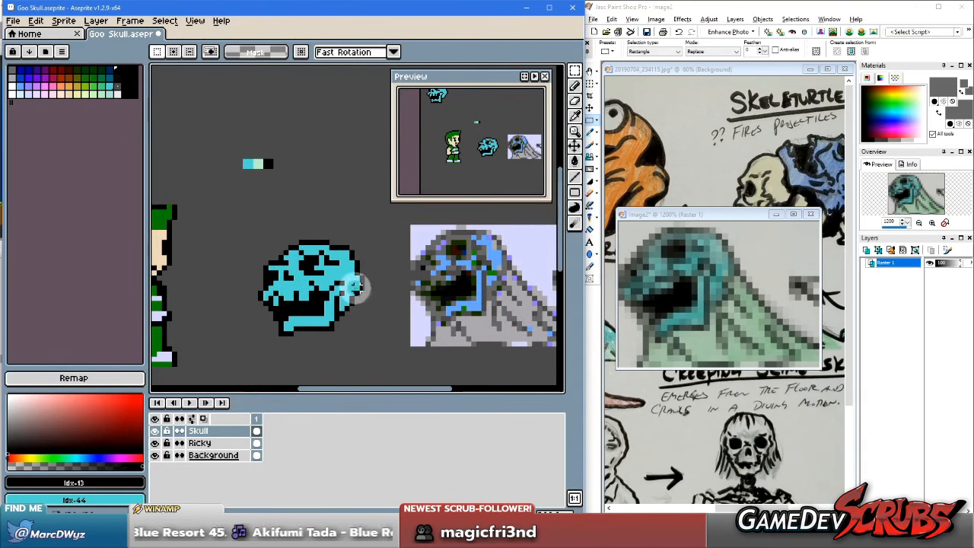
Step: Raise the skull's eye socket with sampled black and cyan pixels, and touch up the pixels around the jaw hinge
{"action": "scroll", "coordinate": [350, 283], "scroll_direction": "up", "scroll_amount": 3}
{"action": "scroll", "coordinate": [301, 283], "scroll_direction": "down", "scroll_amount": 1}
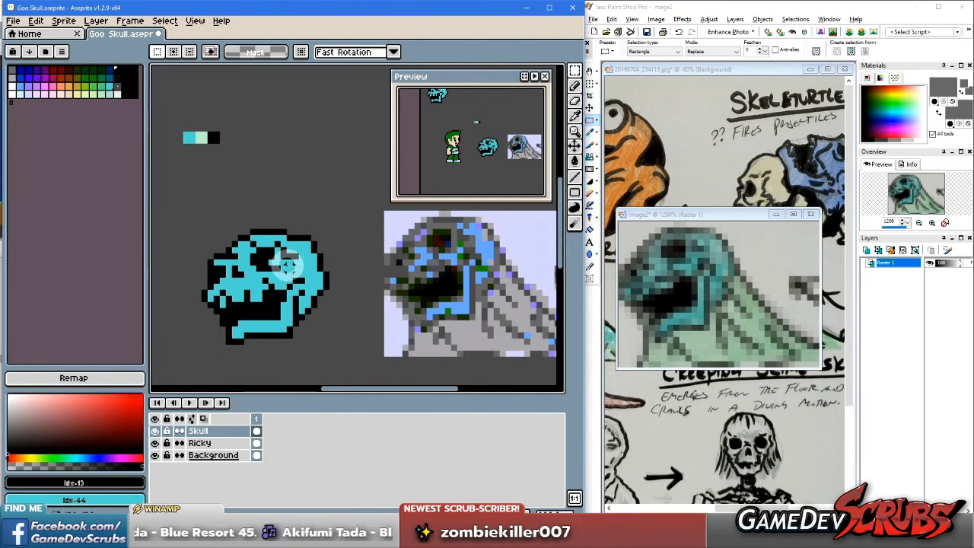
{"action": "key", "text": "b"}
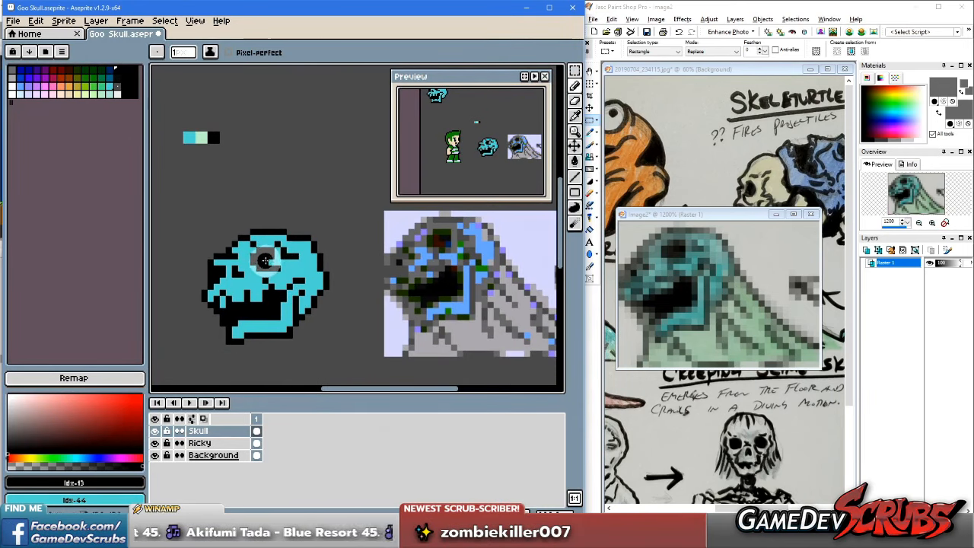
{"action": "key", "text": "v"}
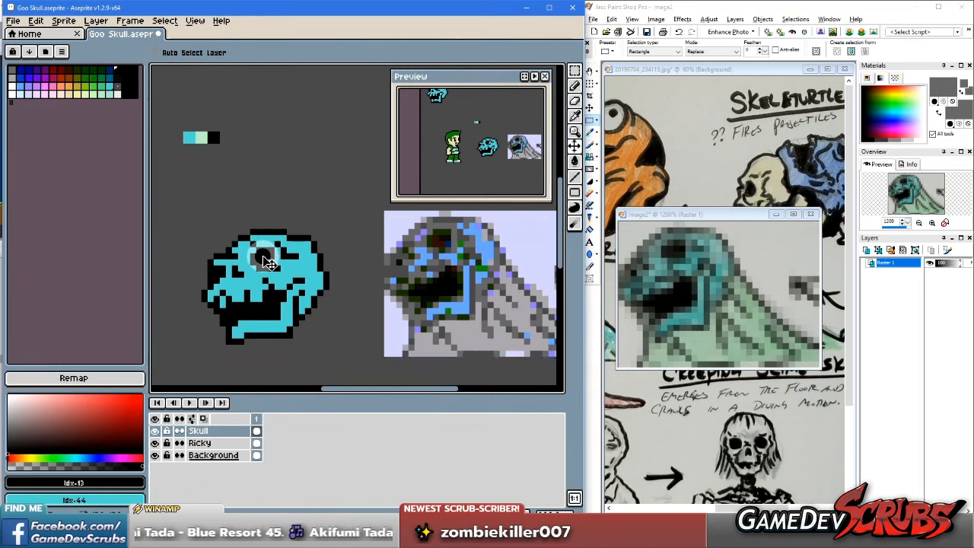
{"action": "key", "text": "b"}
{"action": "left_click", "coordinate": [266, 257], "text": "alt"}
{"action": "left_click", "coordinate": [257, 251]}
{"action": "left_click", "coordinate": [254, 242], "text": "alt"}
{"action": "left_click", "coordinate": [278, 247]}
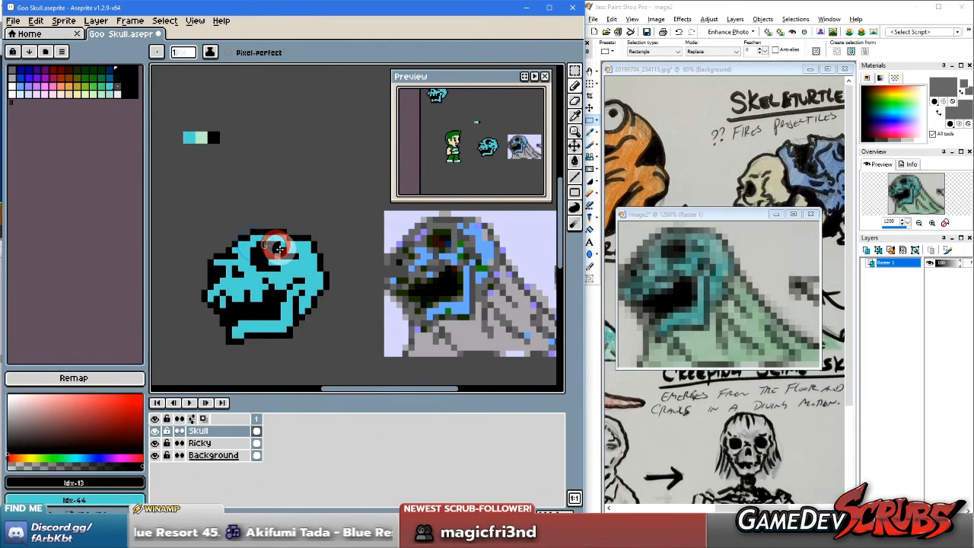
{"action": "left_click", "coordinate": [321, 285]}
{"action": "left_click", "coordinate": [301, 280]}
{"action": "left_click_drag", "start_coordinate": [289, 286], "coordinate": [343, 287]}
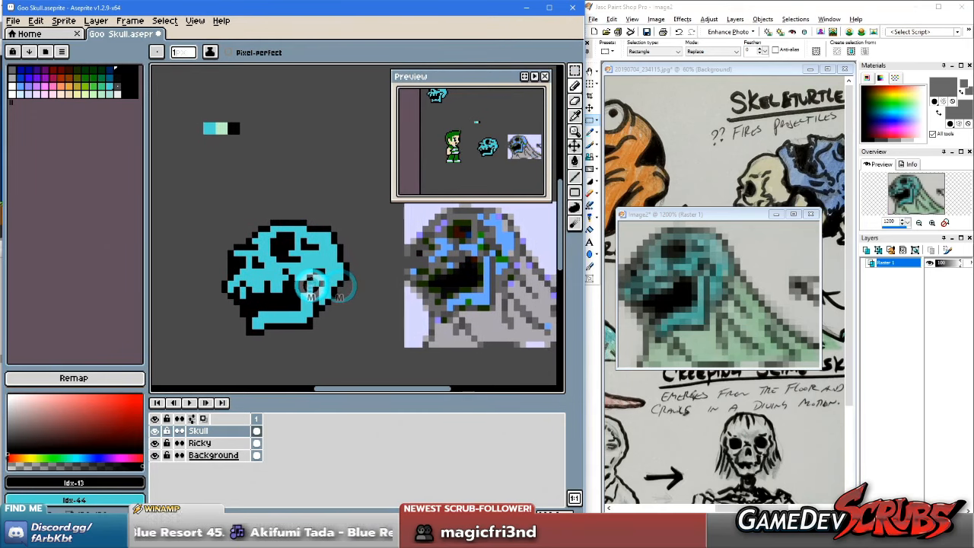
Step: Try to draw extra pixel detail inside the skull's mouth below the upper teeth
{"action": "left_click", "coordinate": [266, 289]}
{"action": "left_click", "coordinate": [252, 292]}
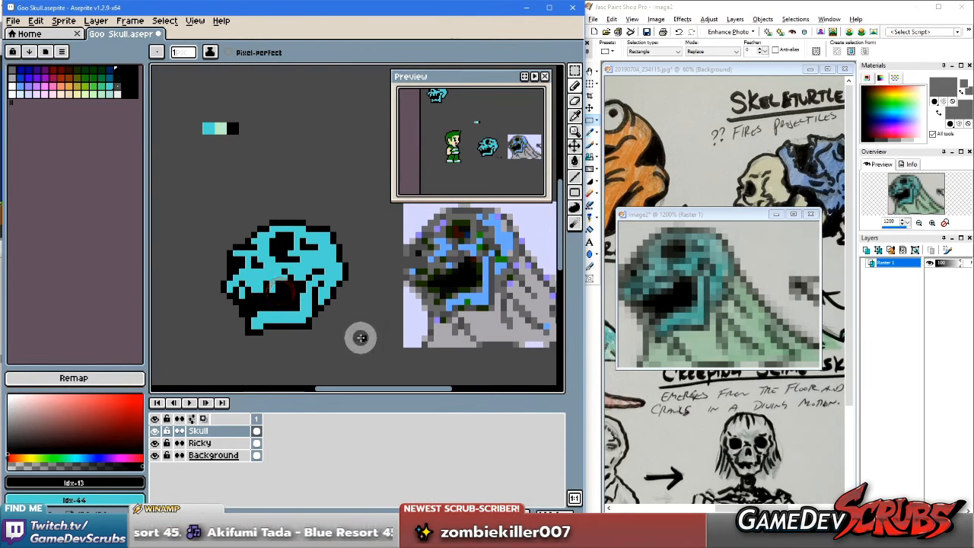
{"action": "key", "text": "v"}
{"action": "key", "text": "b"}
{"action": "key", "text": "ctrl+z"}
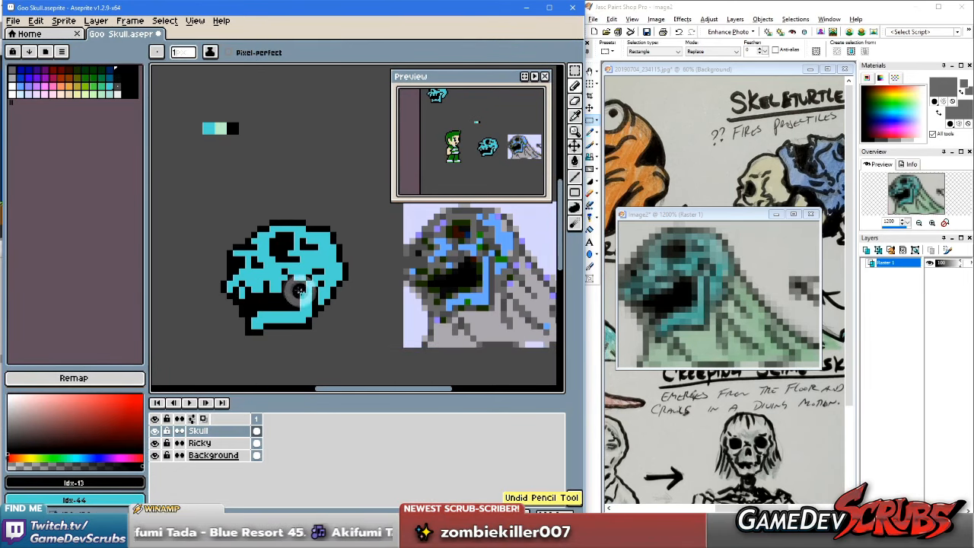
{"action": "left_click", "coordinate": [282, 281], "text": "alt"}
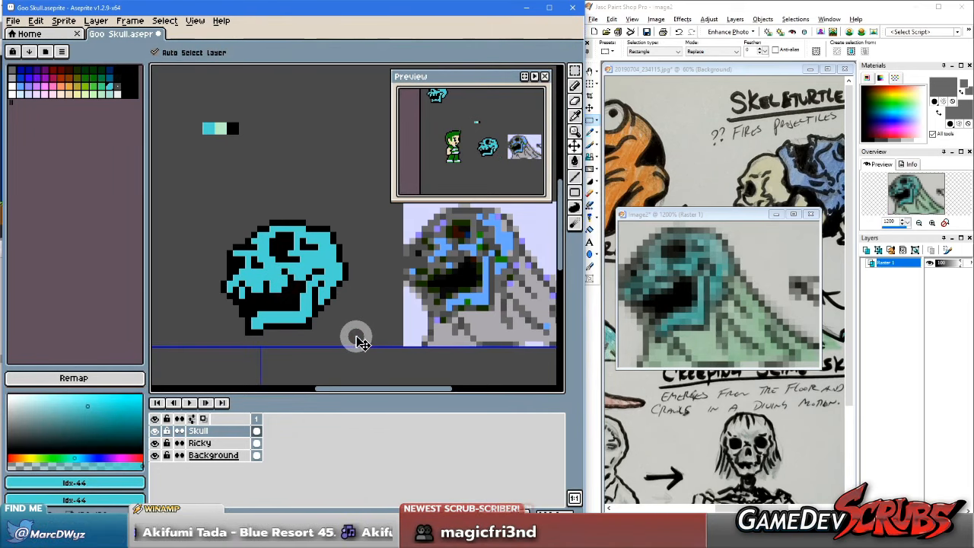
{"action": "key", "text": "ctrl+z"}
{"action": "scroll", "coordinate": [358, 301], "scroll_direction": "down", "scroll_amount": 2}
{"action": "left_click_drag", "start_coordinate": [403, 292], "coordinate": [363, 294]}
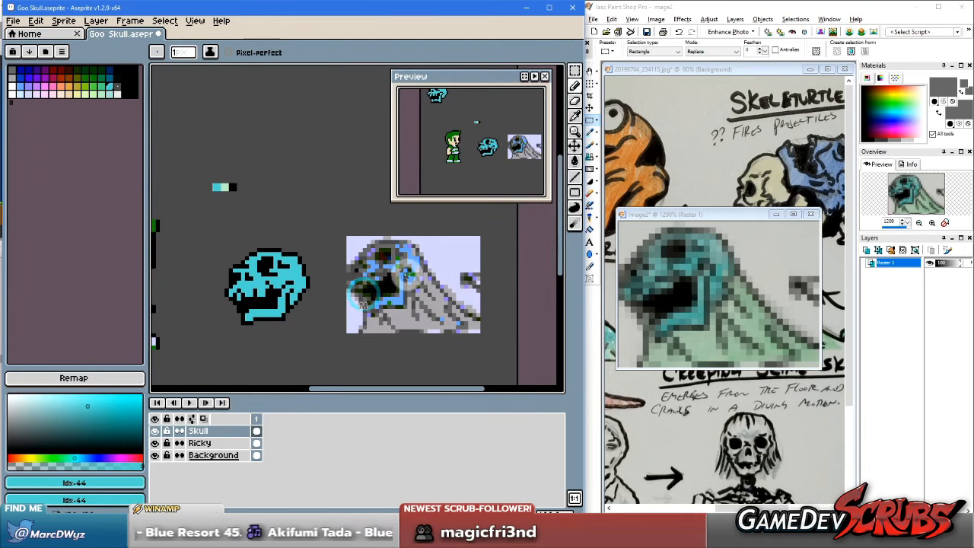
{"action": "scroll", "coordinate": [404, 279], "scroll_direction": "up", "scroll_amount": 2}
{"action": "left_click_drag", "start_coordinate": [389, 298], "coordinate": [432, 302]}
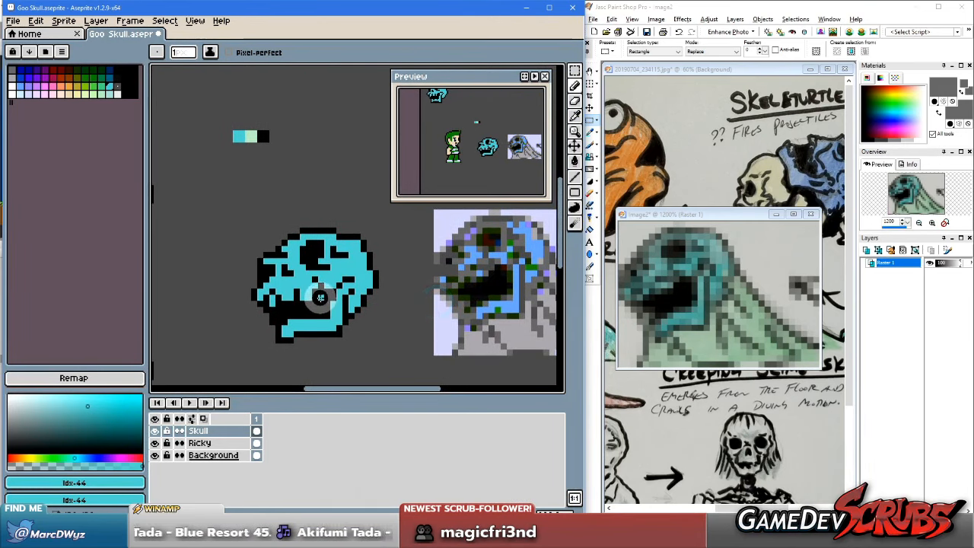
Step: Switch to Paint Shop Pro, close the resized skull image without saving and clear the selection on the sketch
{"action": "left_click", "coordinate": [811, 214]}
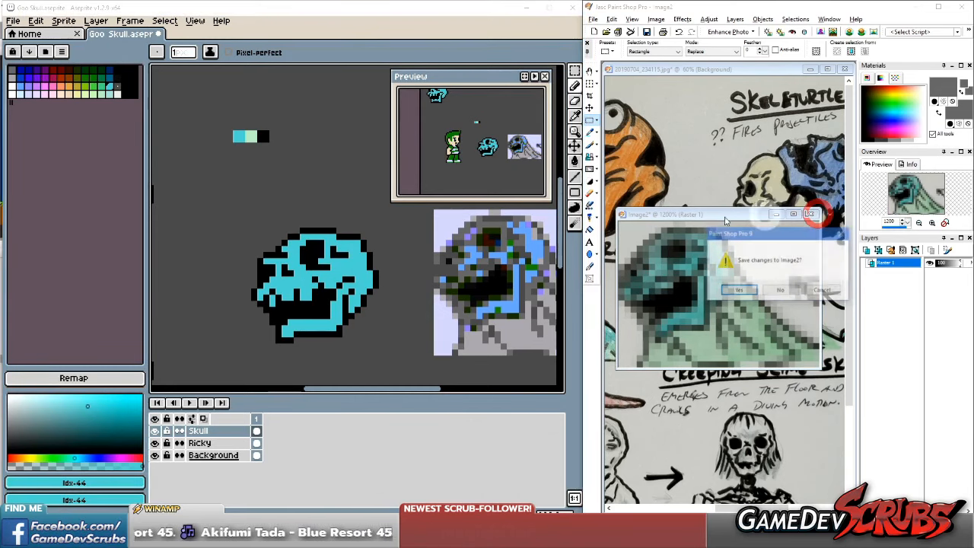
{"action": "left_click", "coordinate": [780, 290]}
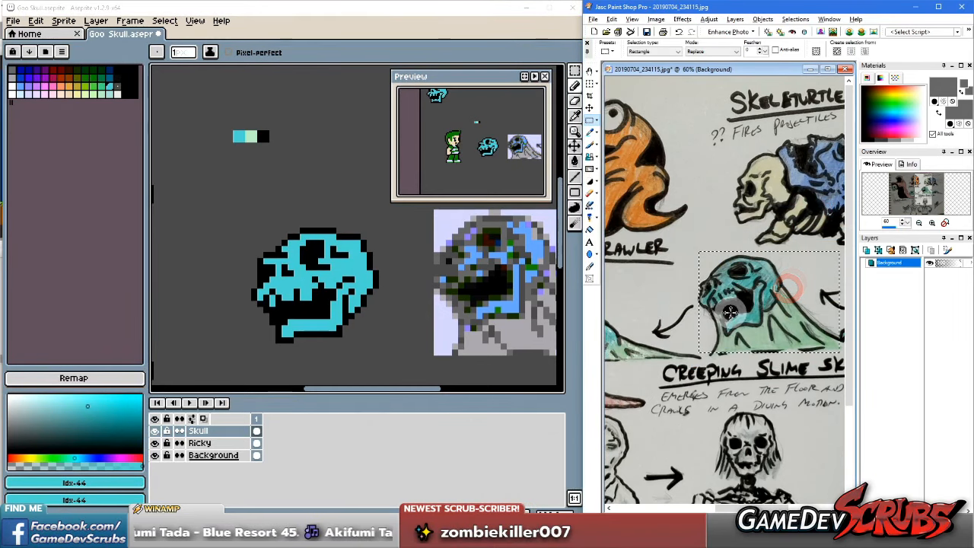
{"action": "left_click", "coordinate": [682, 298]}
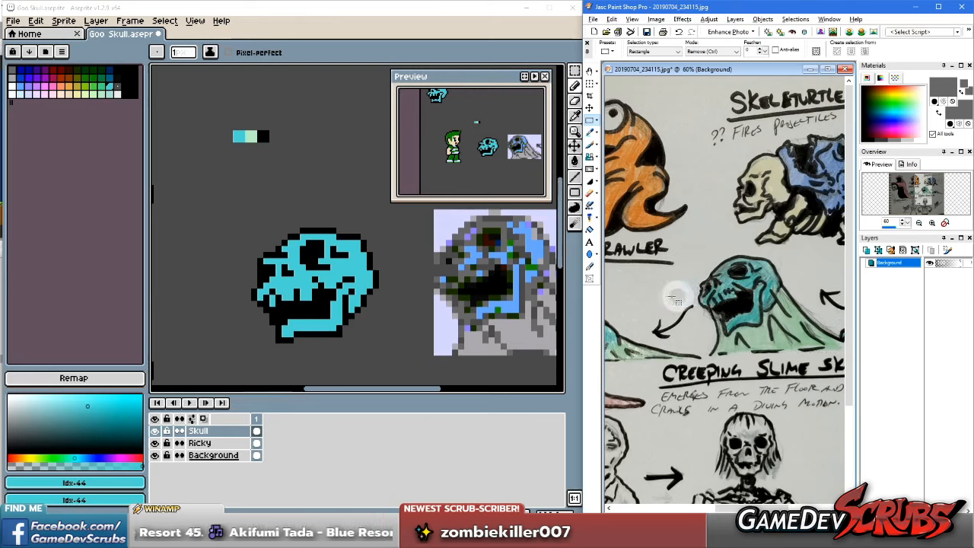
Step: Back in Aseprite, try shifting the front of the skull's face vertically by one pixel using a rectangular selection
{"action": "left_click", "coordinate": [346, 293]}
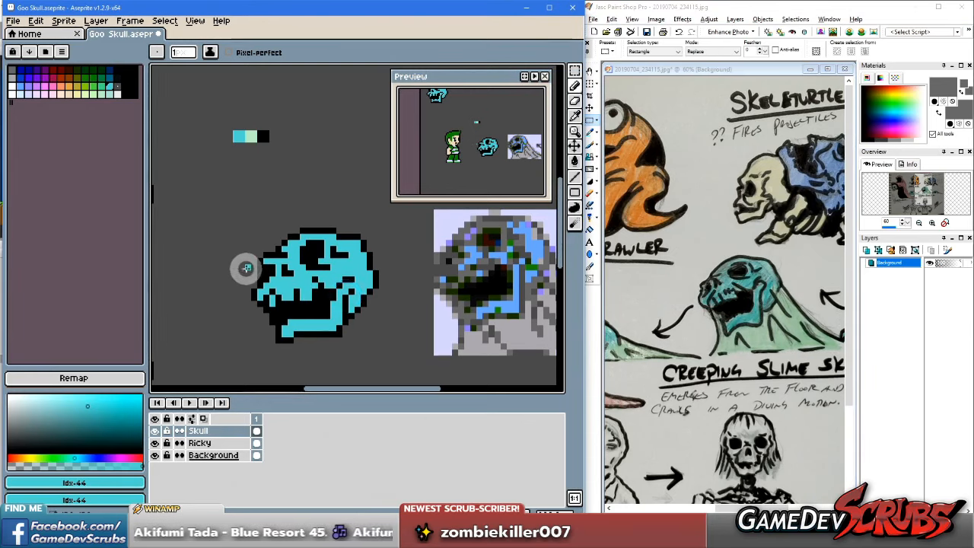
{"action": "key", "text": "m"}
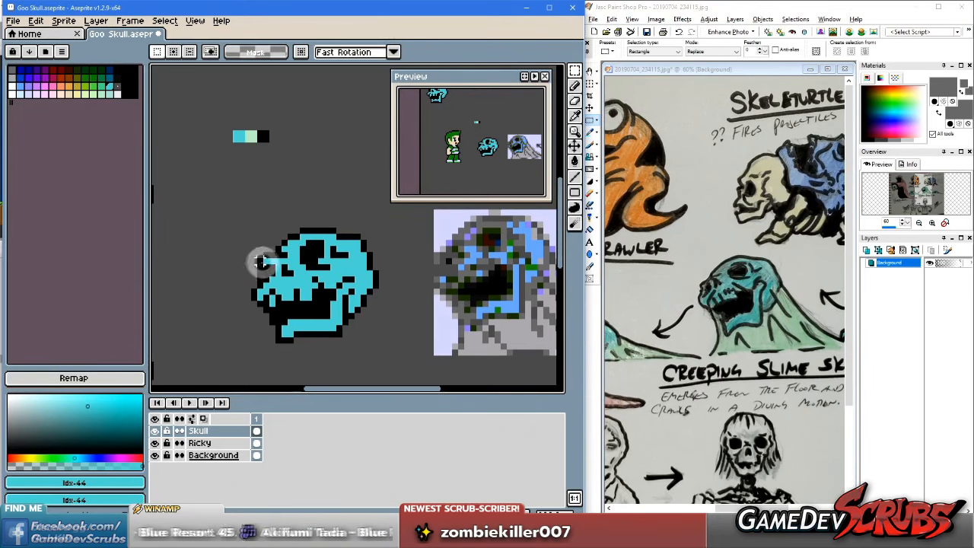
{"action": "left_click_drag", "start_coordinate": [234, 247], "coordinate": [282, 312]}
{"action": "left_click", "coordinate": [282, 312]}
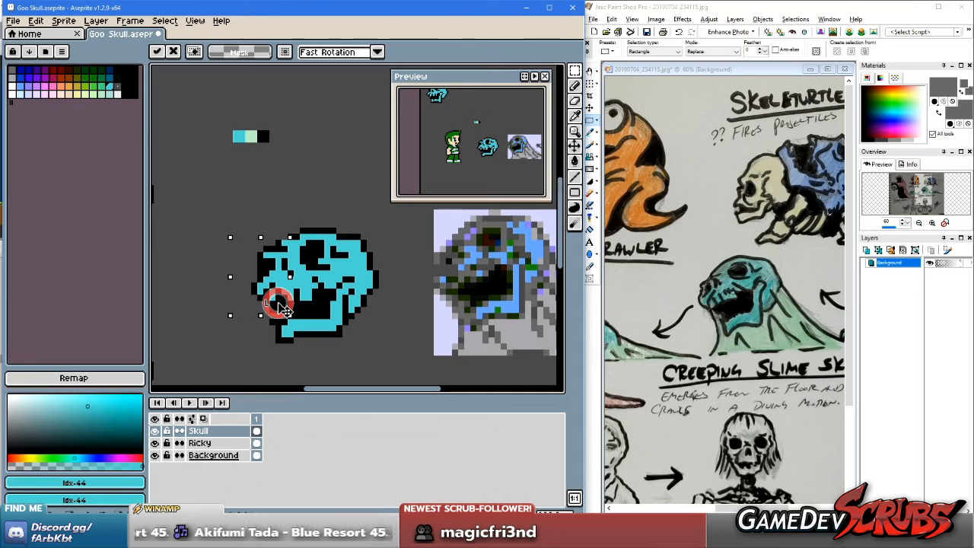
{"action": "key", "text": "Down"}
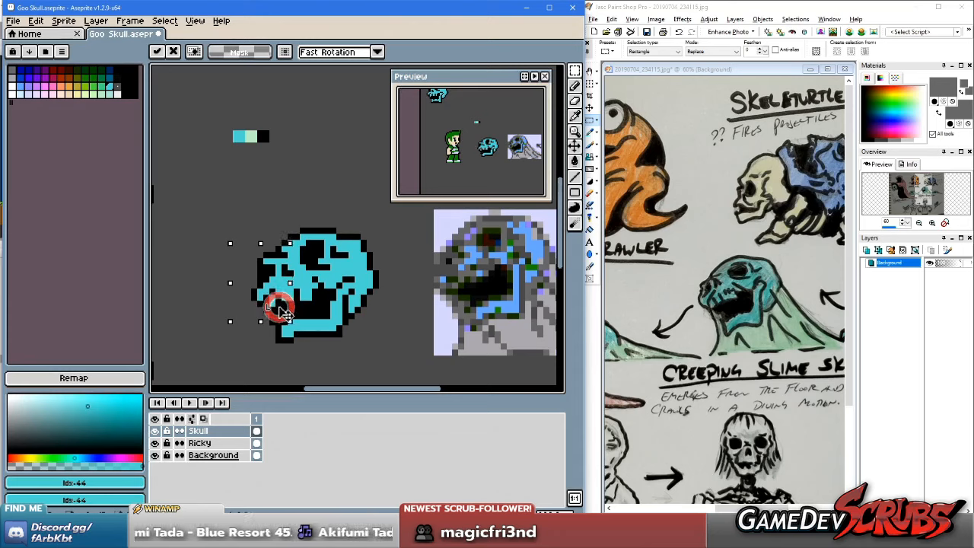
{"action": "left_click", "coordinate": [345, 304]}
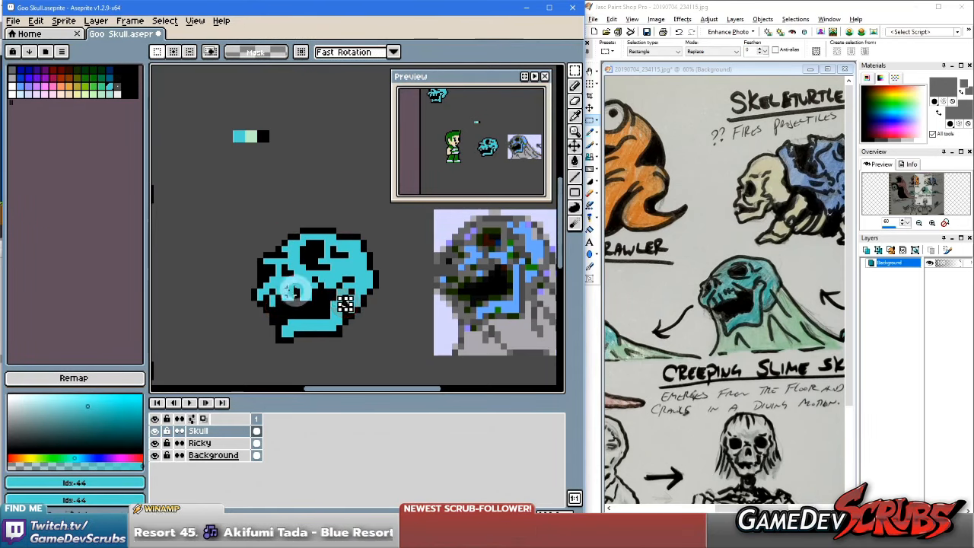
{"action": "left_click", "coordinate": [386, 292]}
Step: Thicken the skull's lower jaw toward the hinge with cyan pixels and reshape its back corner with the sampled outline black
{"action": "key", "text": "b"}
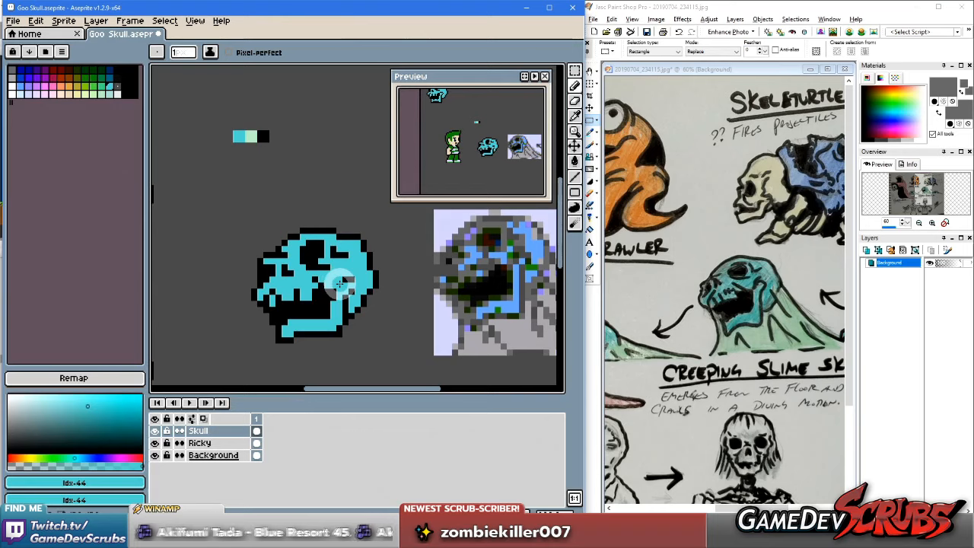
{"action": "scroll", "coordinate": [341, 283], "scroll_direction": "down", "scroll_amount": 3}
{"action": "scroll", "coordinate": [318, 289], "scroll_direction": "up", "scroll_amount": 1}
{"action": "scroll", "coordinate": [320, 292], "scroll_direction": "down", "scroll_amount": 1}
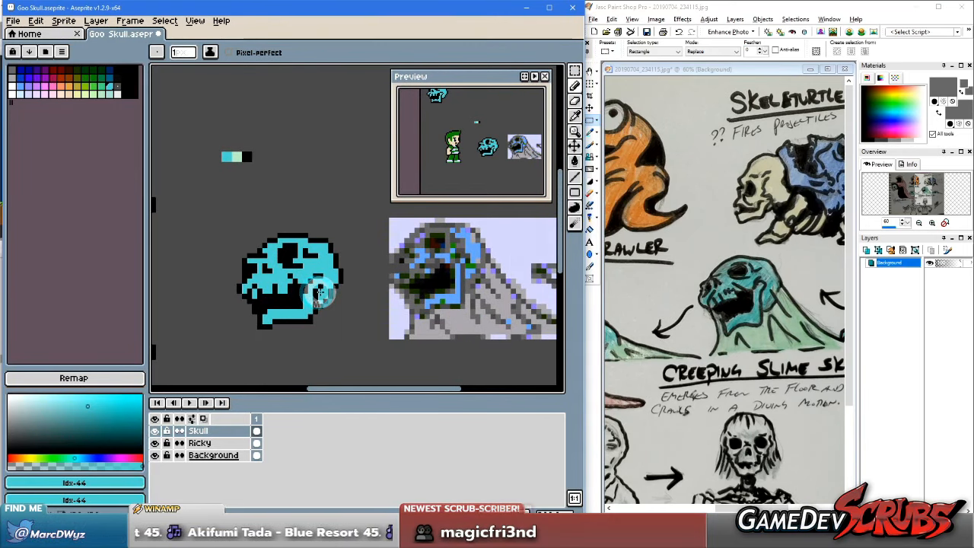
{"action": "left_click_drag", "start_coordinate": [318, 292], "coordinate": [357, 290]}
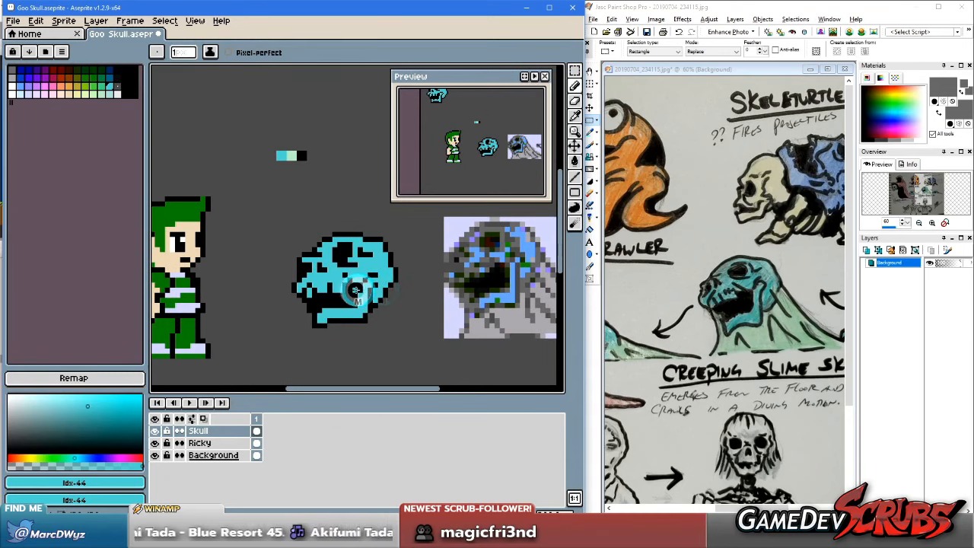
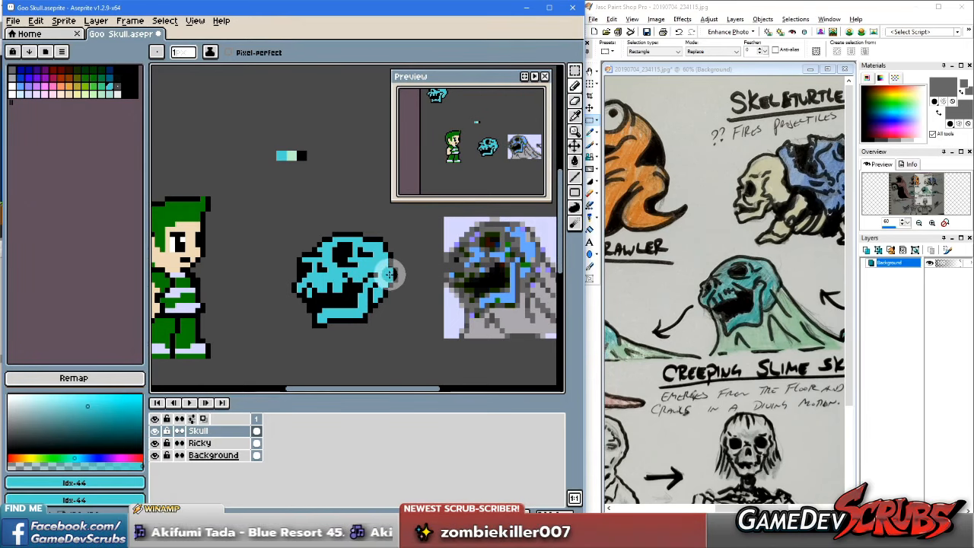
{"action": "scroll", "coordinate": [369, 282], "scroll_direction": "up", "scroll_amount": 1}
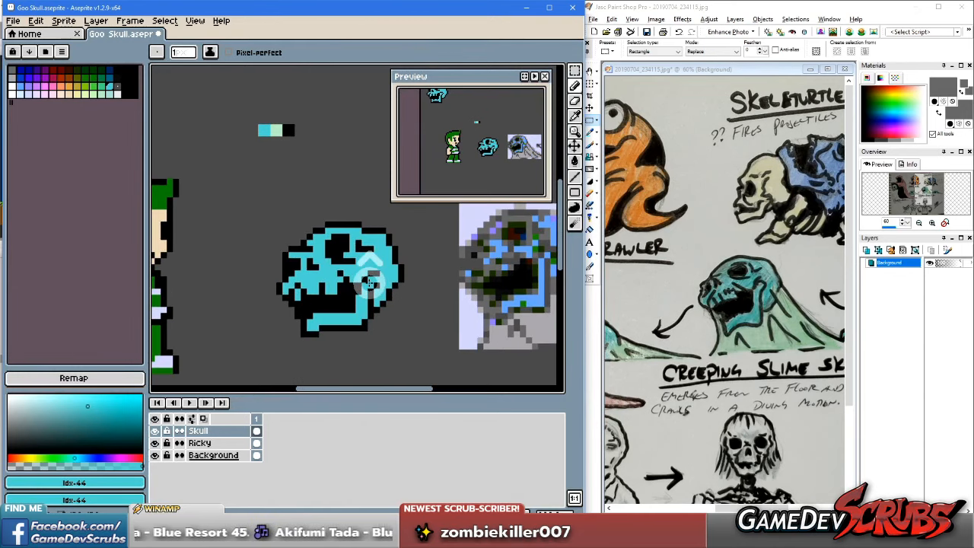
{"action": "left_click", "coordinate": [345, 312], "text": "alt"}
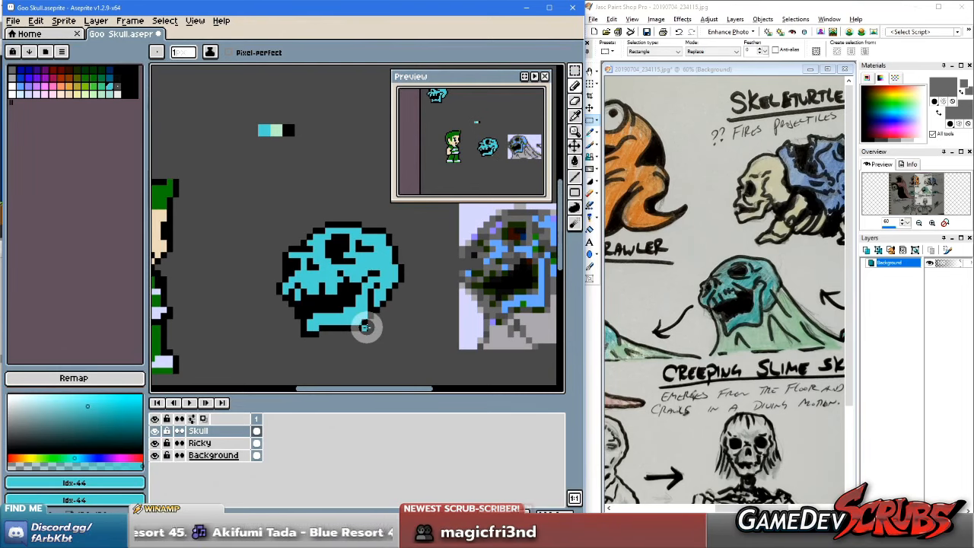
{"action": "left_click", "coordinate": [364, 324], "text": "alt"}
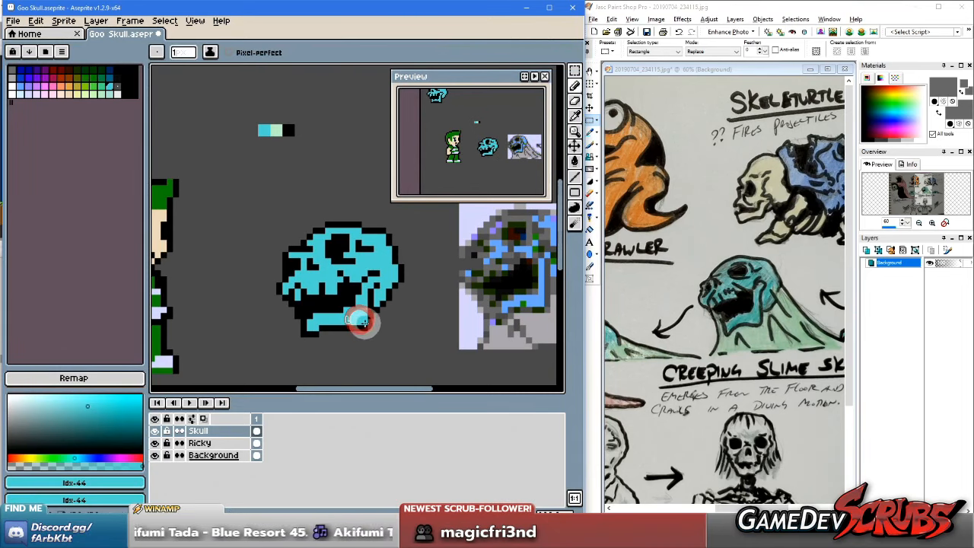
{"action": "left_click", "coordinate": [372, 316], "text": "alt"}
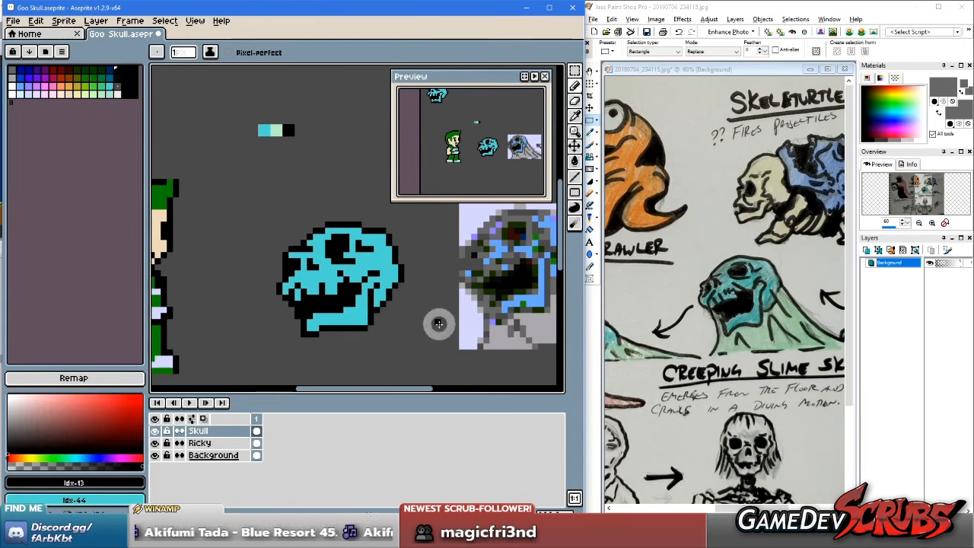
Step: Sample the empty background and trim the black outline at the front of the open mouth above the chin
{"action": "left_click", "coordinate": [302, 317], "text": "alt"}
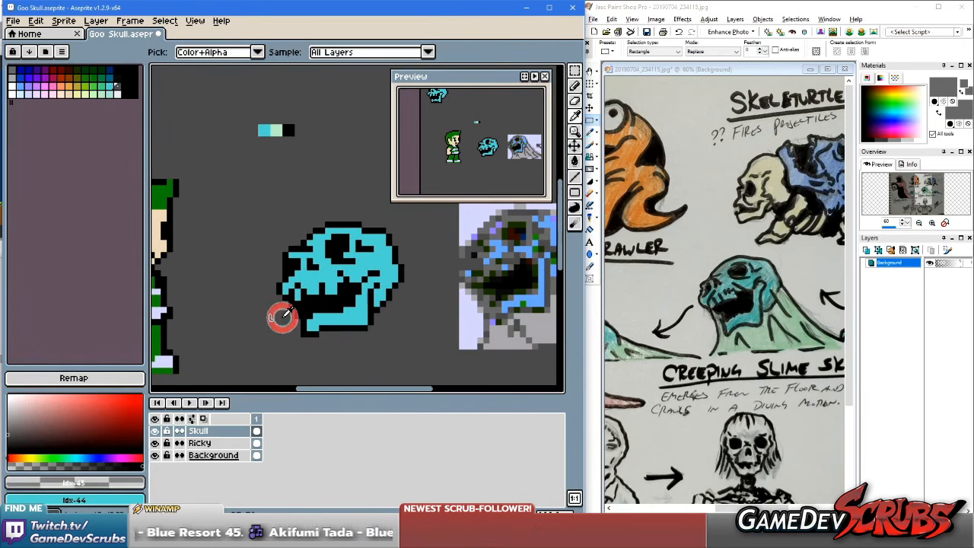
{"action": "left_click", "coordinate": [307, 318]}
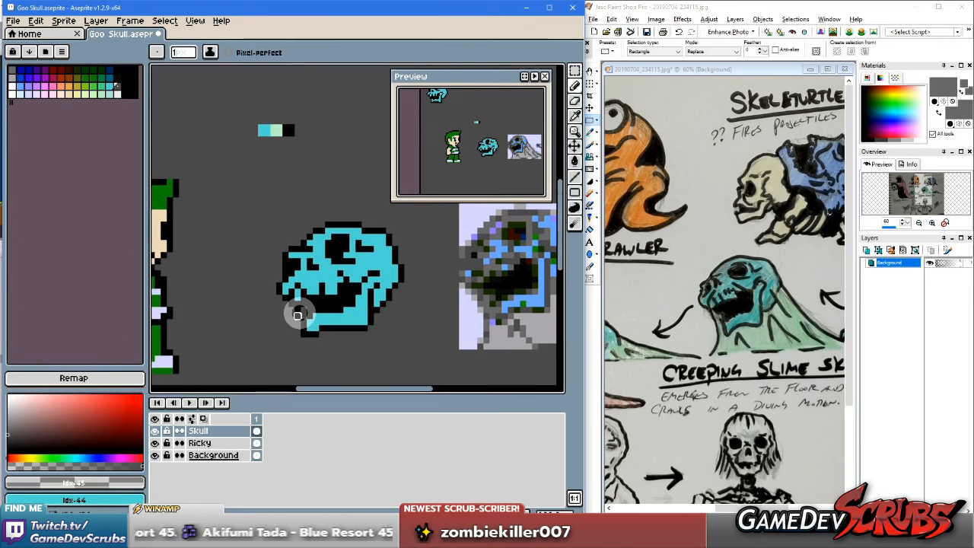
{"action": "left_click_drag", "start_coordinate": [448, 332], "coordinate": [470, 325]}
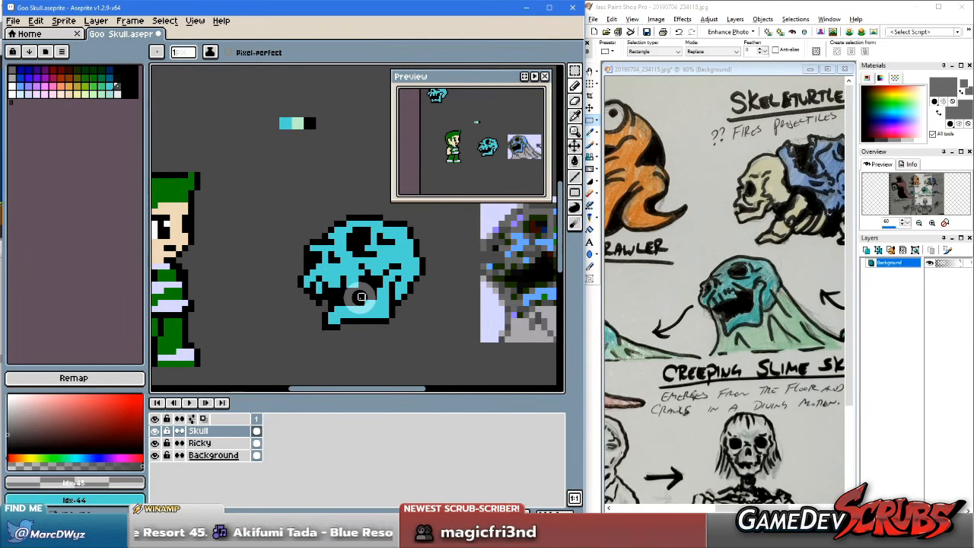
{"action": "left_click_drag", "start_coordinate": [368, 296], "coordinate": [354, 292]}
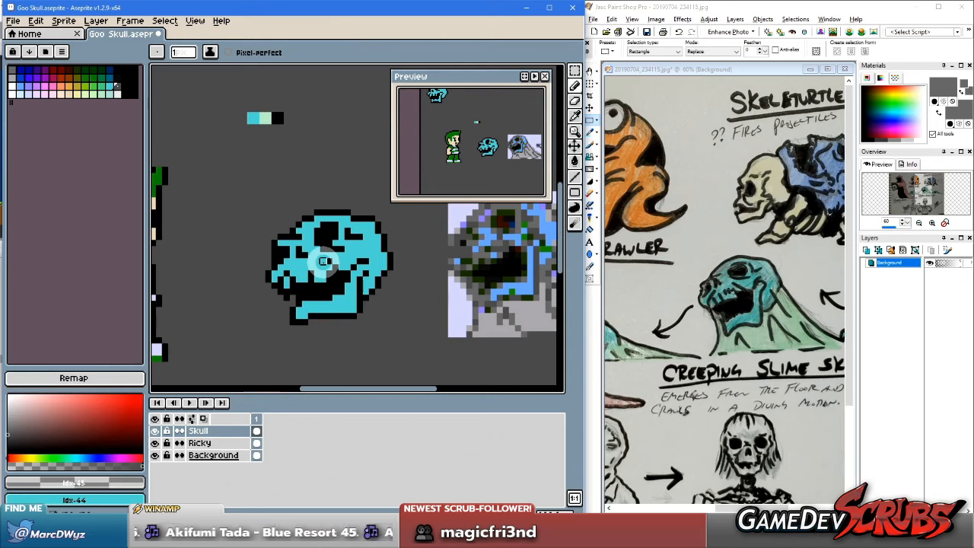
Step: Examine the cyan skull's face, teeth and jaw up close and at sprite size against the pasted reference
{"action": "mouse_move", "coordinate": [347, 279]}
{"action": "left_mouse_down"}
{"action": "mouse_move", "coordinate": [380, 260]}
{"action": "mouse_move", "coordinate": [322, 260]}
{"action": "left_mouse_up"}
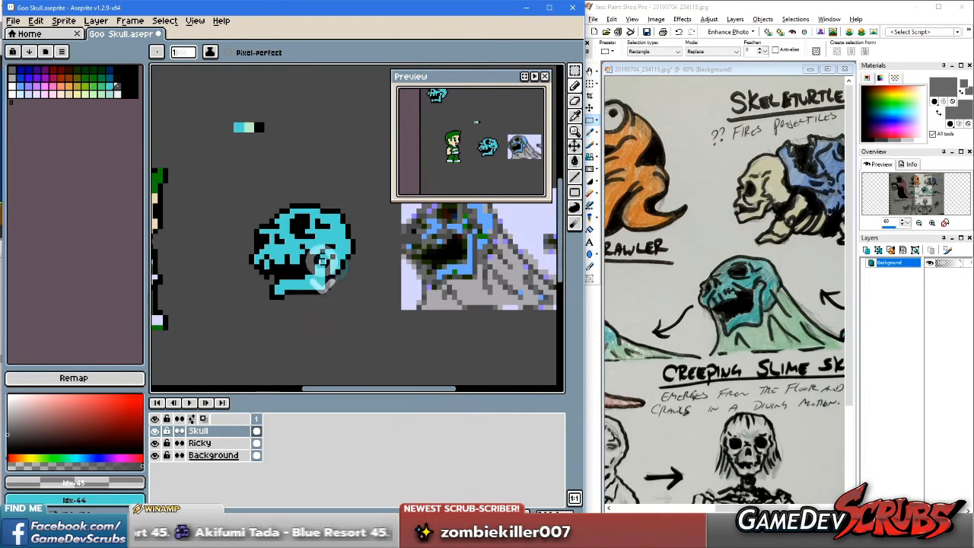
{"action": "scroll", "coordinate": [321, 260], "scroll_direction": "down", "scroll_amount": 3}
{"action": "scroll", "coordinate": [319, 251], "scroll_direction": "up", "scroll_amount": 1}
{"action": "scroll", "coordinate": [311, 257], "scroll_direction": "up", "scroll_amount": 3}
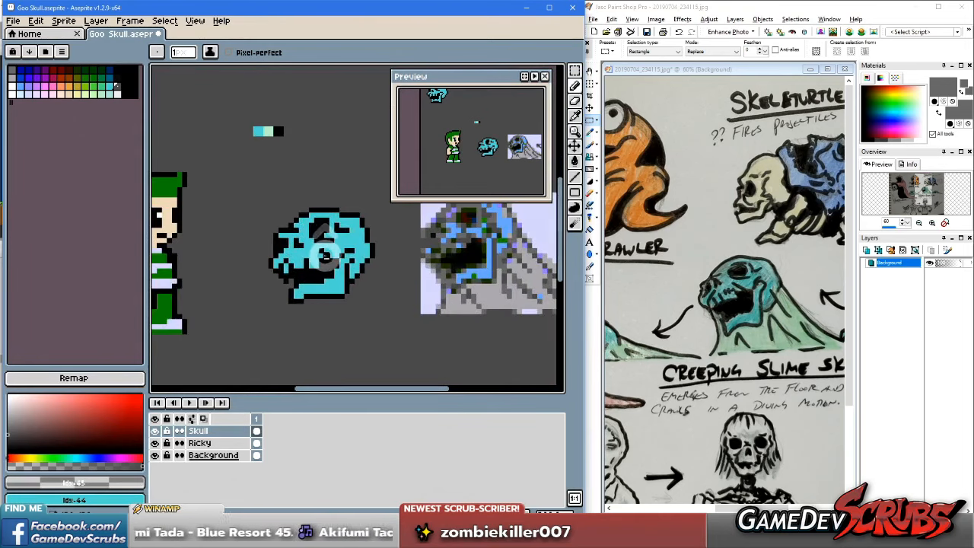
{"action": "left_click_drag", "start_coordinate": [305, 267], "coordinate": [325, 247]}
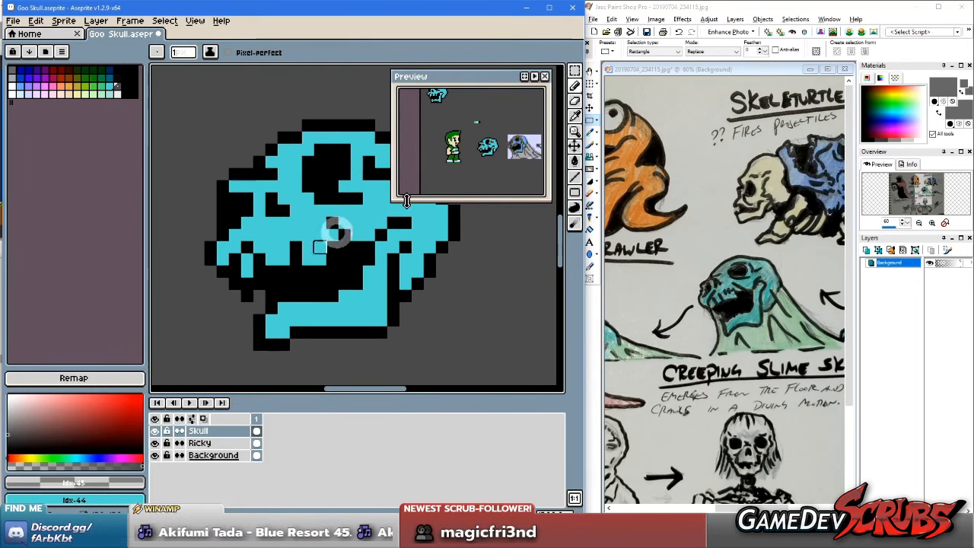
{"action": "scroll", "coordinate": [494, 152], "scroll_direction": "up", "scroll_amount": 4}
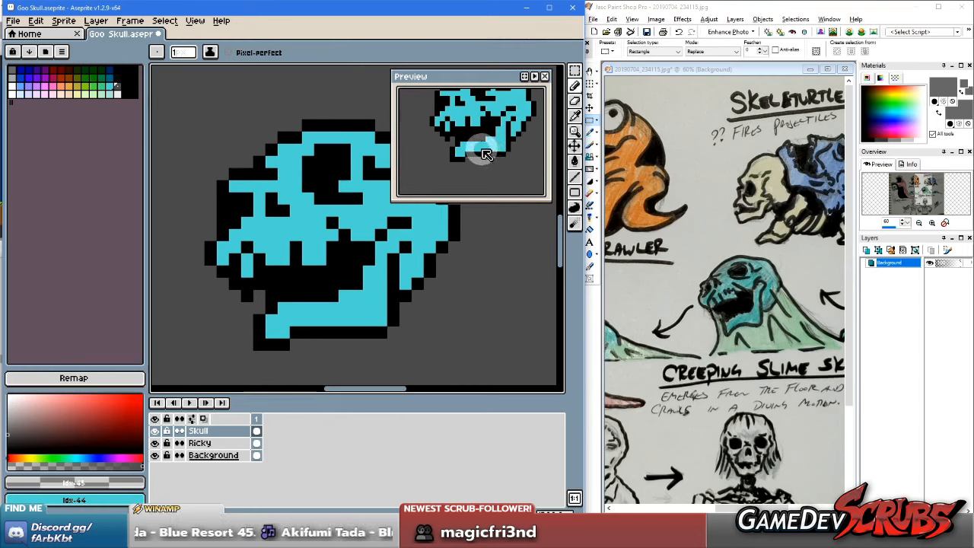
{"action": "scroll", "coordinate": [485, 155], "scroll_direction": "down", "scroll_amount": 4}
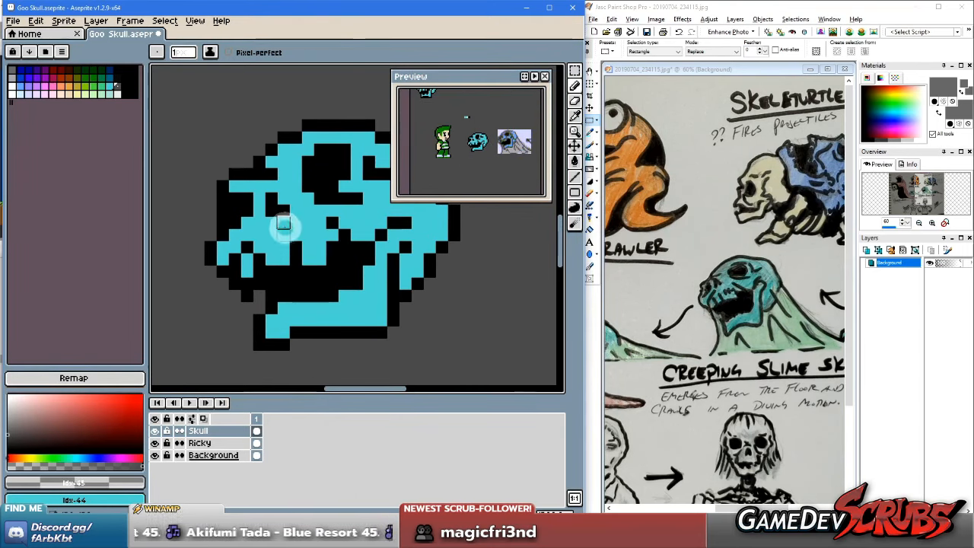
{"action": "scroll", "coordinate": [322, 261], "scroll_direction": "up", "scroll_amount": 2}
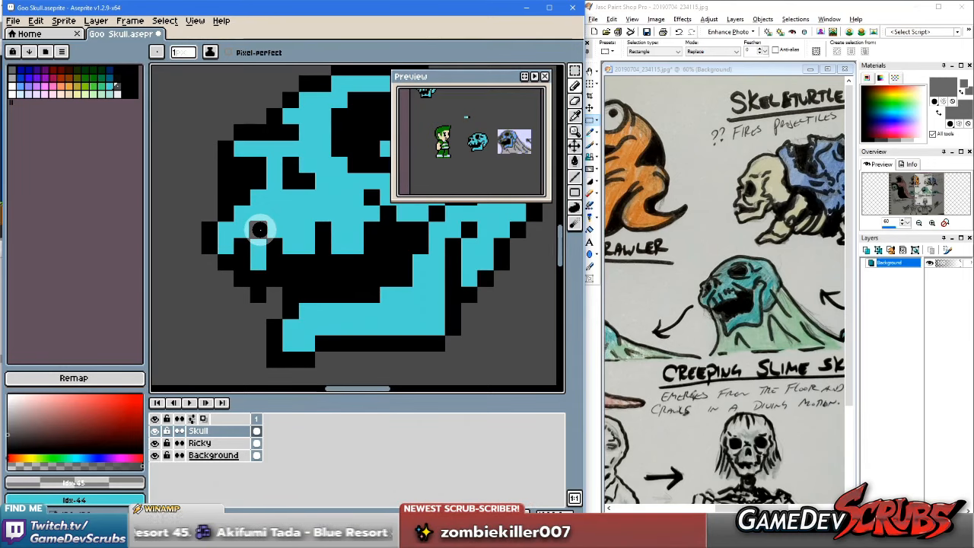
Step: Sample the outline black, carve a diagonal notch above the skull's front teeth, and undo the last trial pixel edits
{"action": "scroll", "coordinate": [259, 229], "scroll_direction": "down", "scroll_amount": 3}
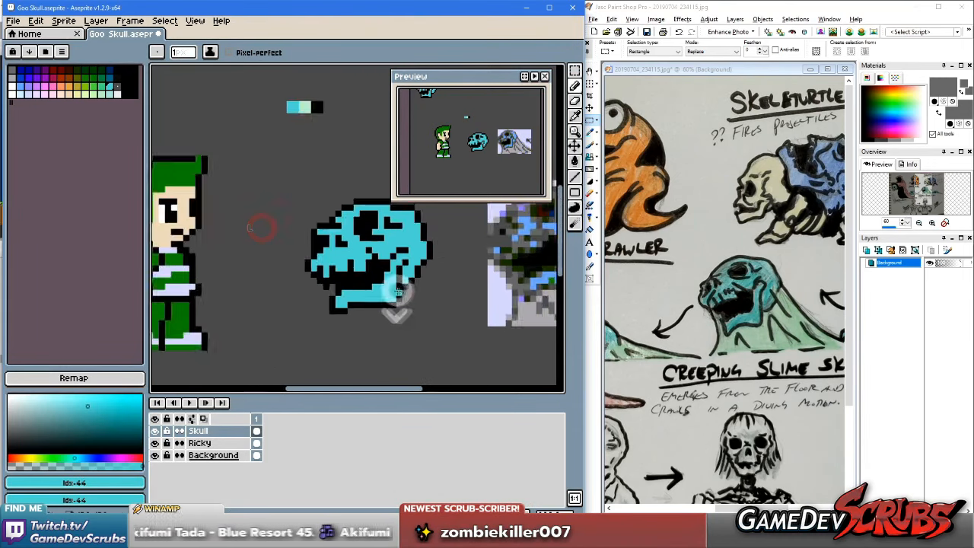
{"action": "scroll", "coordinate": [396, 293], "scroll_direction": "down", "scroll_amount": 1}
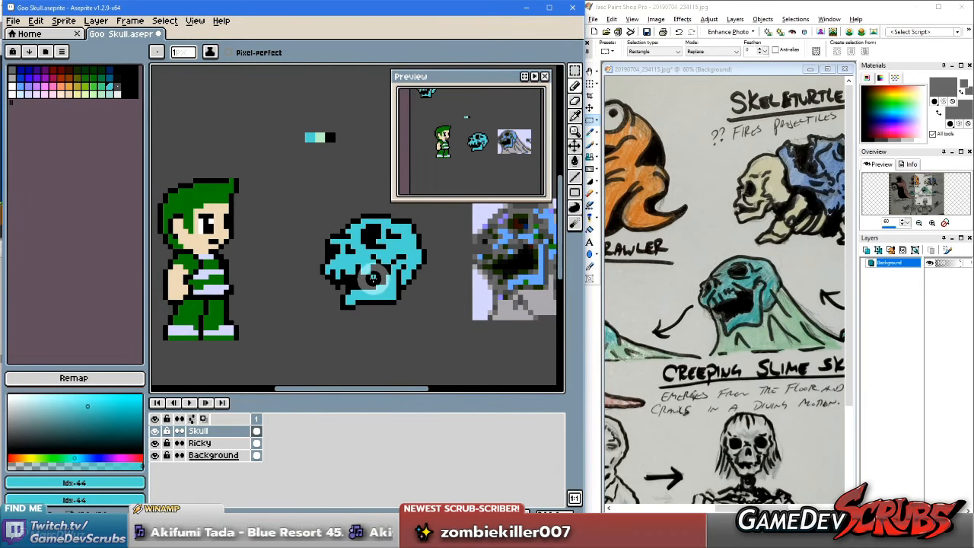
{"action": "scroll", "coordinate": [379, 279], "scroll_direction": "up", "scroll_amount": 3}
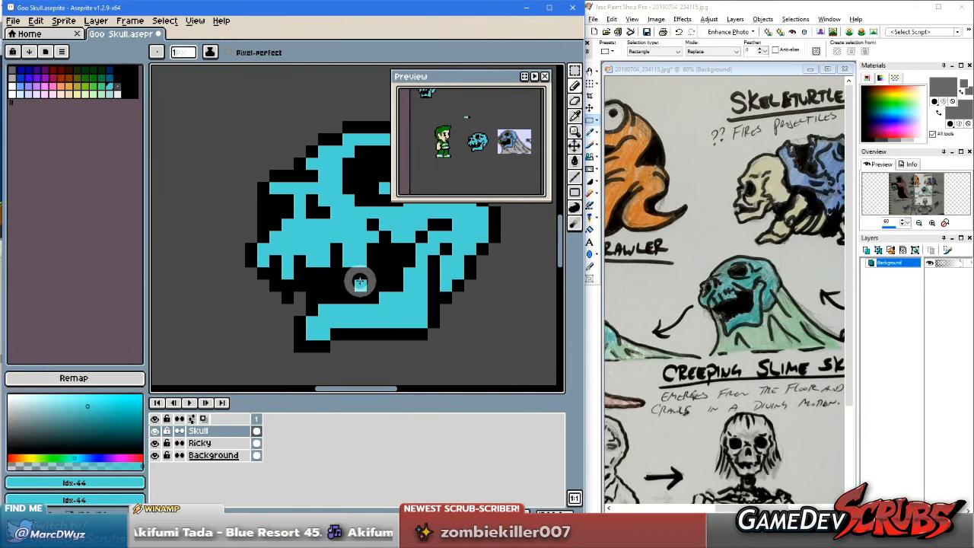
{"action": "left_click", "coordinate": [273, 261], "text": "alt"}
{"action": "left_click", "coordinate": [278, 250]}
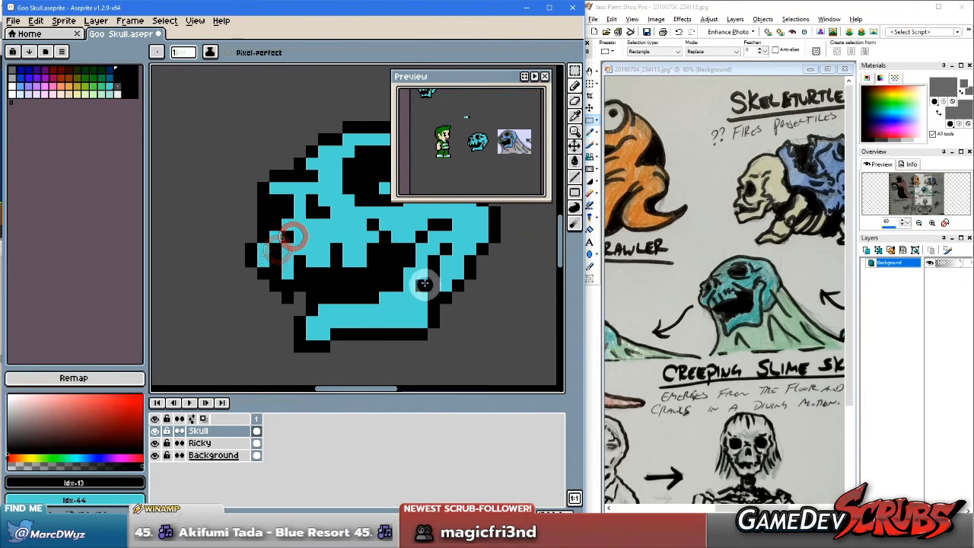
{"action": "scroll", "coordinate": [393, 290], "scroll_direction": "down", "scroll_amount": 3}
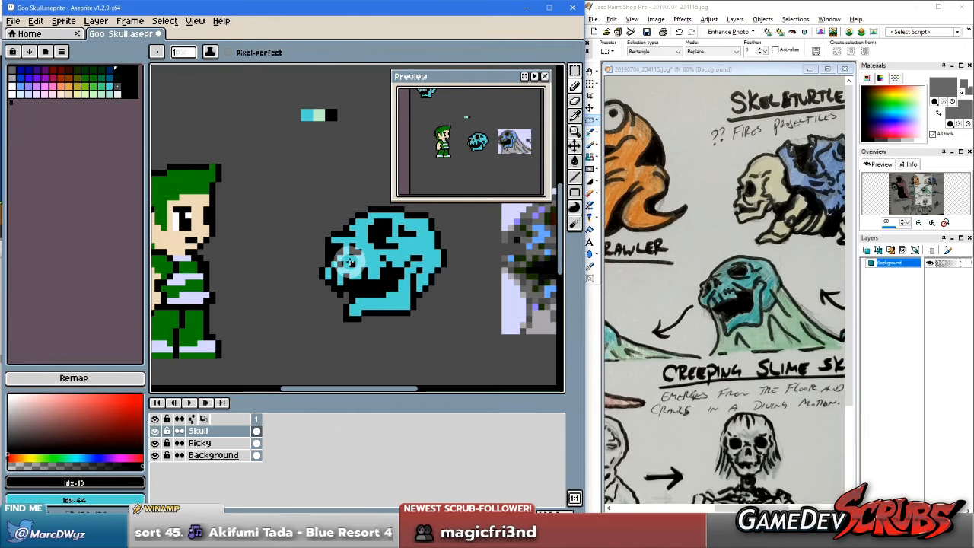
{"action": "key", "text": "ctrl+z"}
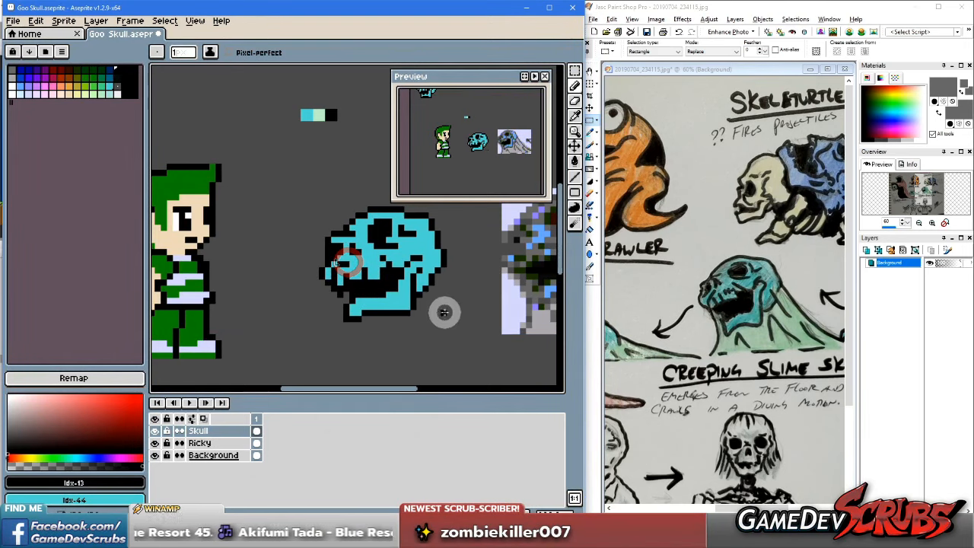
{"action": "key", "text": "ctrl+z"}
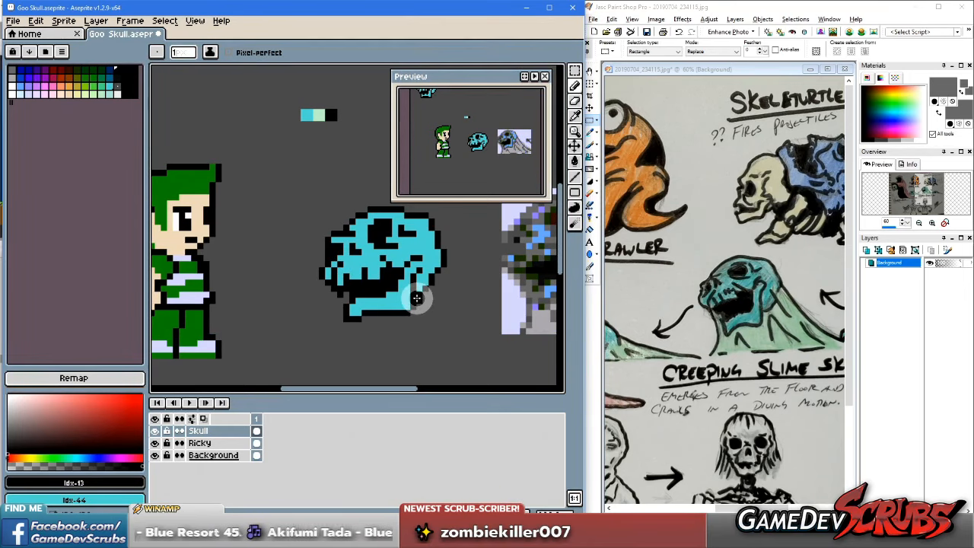
{"action": "right_click", "coordinate": [401, 293]}
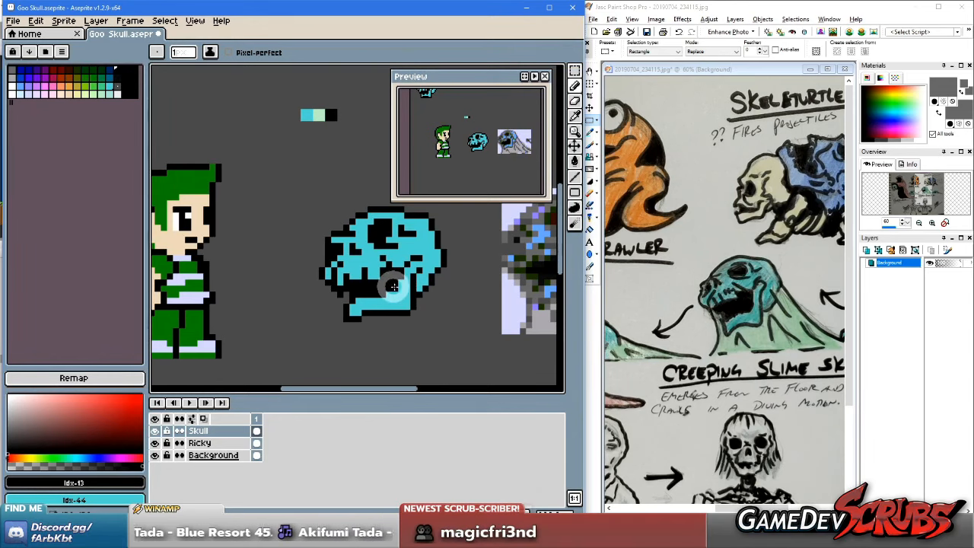
Step: Compare the skull's snout, teeth and open mouth with the character sprite and pasted reference at several magnifications
{"action": "scroll", "coordinate": [384, 293], "scroll_direction": "up", "scroll_amount": 1}
{"action": "scroll", "coordinate": [405, 306], "scroll_direction": "down", "scroll_amount": 2}
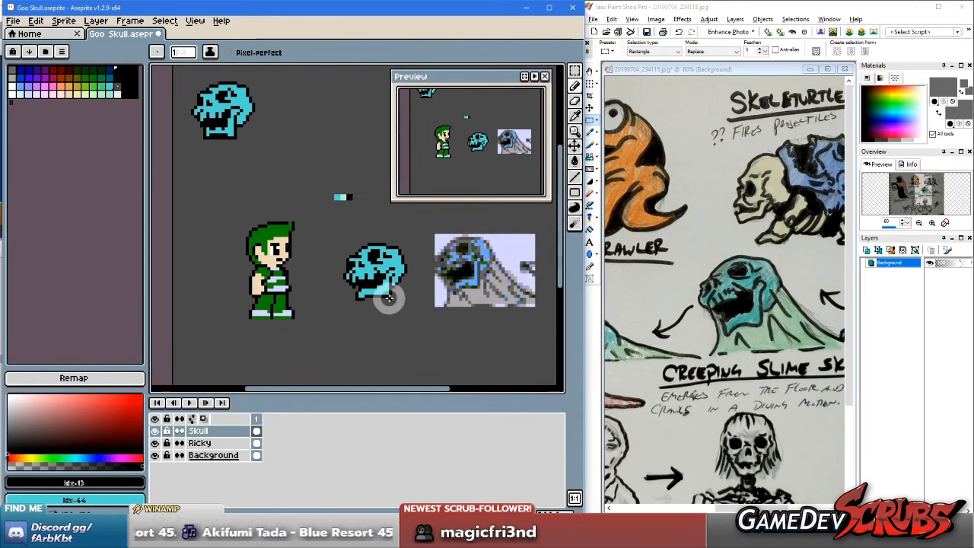
{"action": "scroll", "coordinate": [389, 289], "scroll_direction": "up", "scroll_amount": 4}
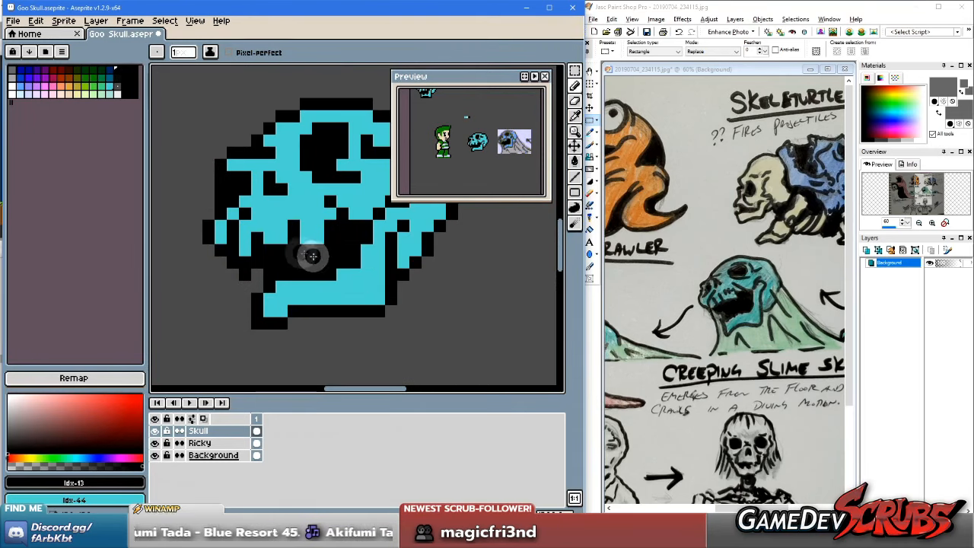
{"action": "scroll", "coordinate": [314, 244], "scroll_direction": "down", "scroll_amount": 1}
{"action": "scroll", "coordinate": [314, 244], "scroll_direction": "down", "scroll_amount": 3}
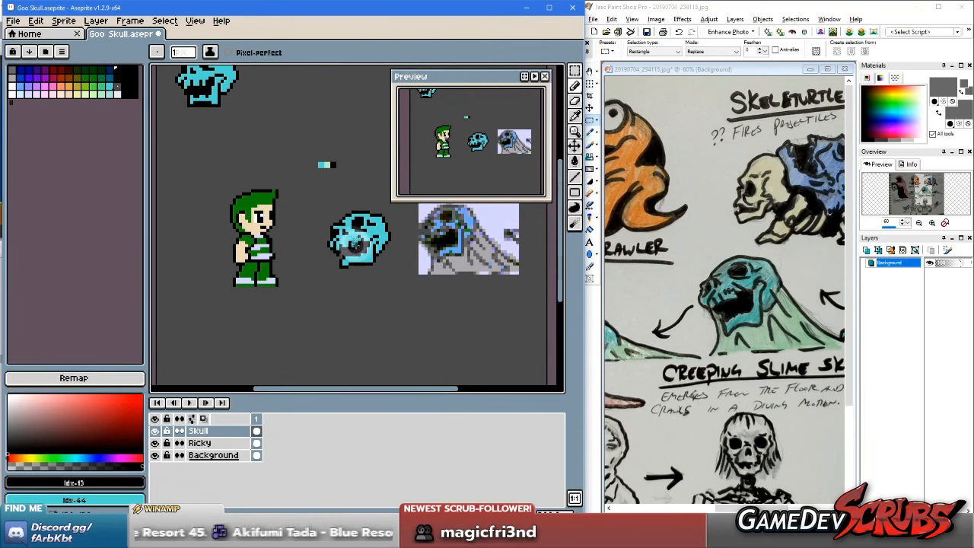
{"action": "scroll", "coordinate": [361, 238], "scroll_direction": "up", "scroll_amount": 3}
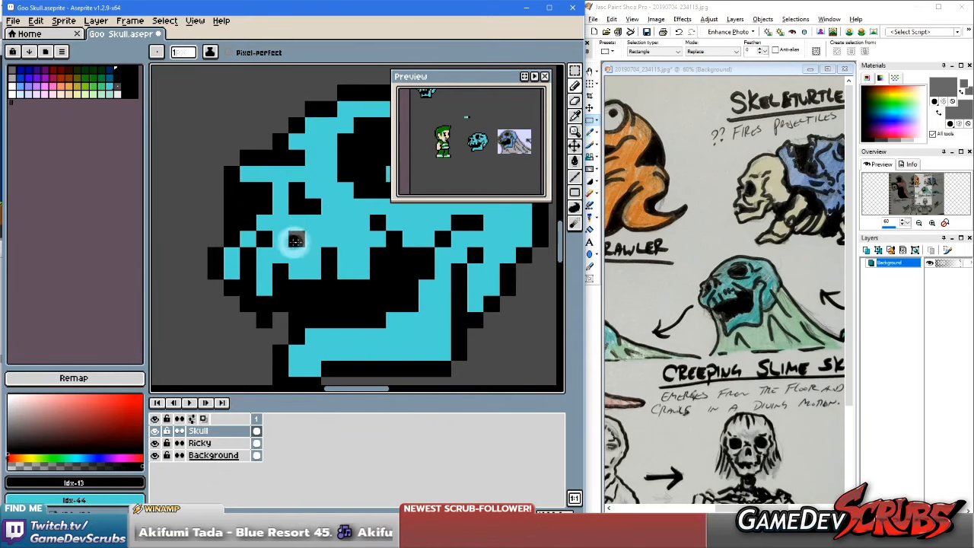
{"action": "scroll", "coordinate": [360, 238], "scroll_direction": "down", "scroll_amount": 1}
{"action": "scroll", "coordinate": [360, 238], "scroll_direction": "down", "scroll_amount": 2}
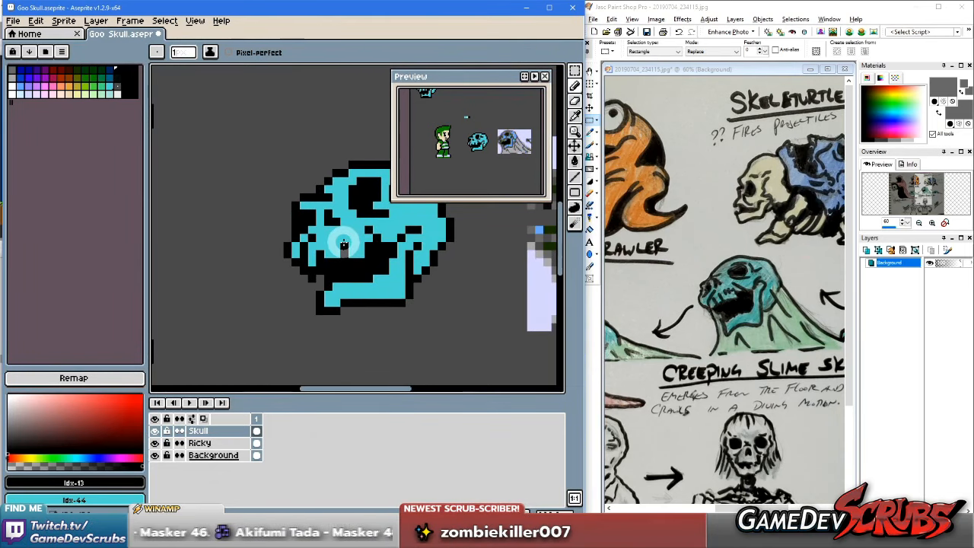
{"action": "scroll", "coordinate": [377, 255], "scroll_direction": "down", "scroll_amount": 1}
{"action": "scroll", "coordinate": [370, 256], "scroll_direction": "up", "scroll_amount": 1}
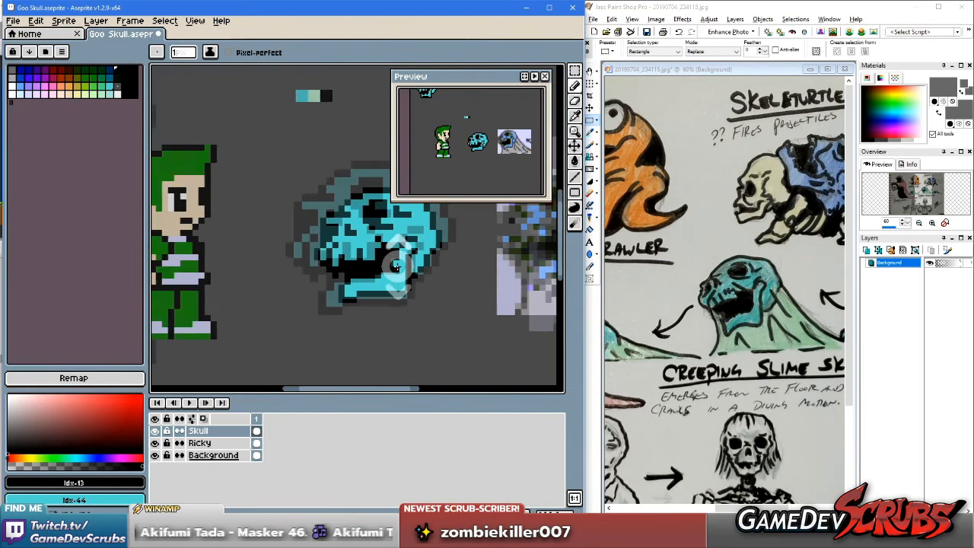
{"action": "scroll", "coordinate": [327, 261], "scroll_direction": "down", "scroll_amount": 2}
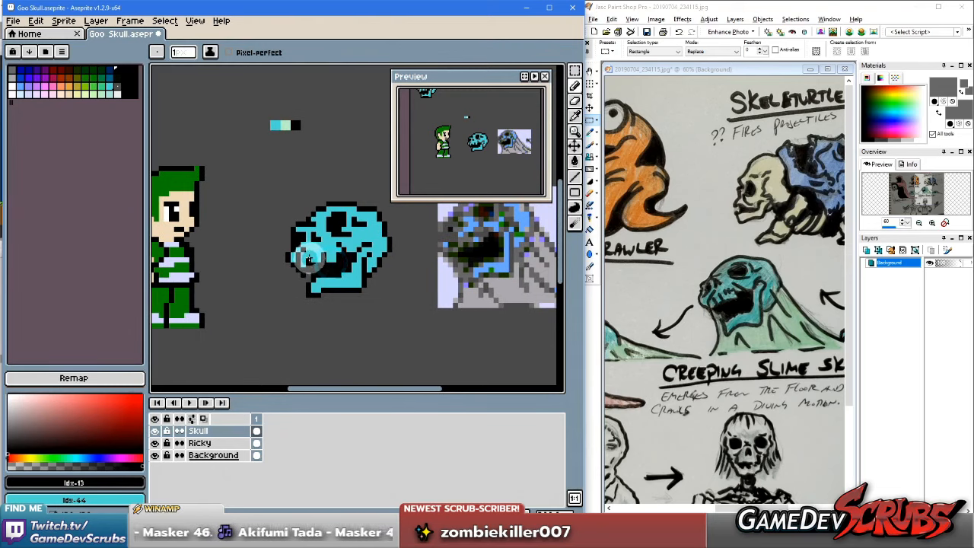
{"action": "scroll", "coordinate": [318, 261], "scroll_direction": "up", "scroll_amount": 3}
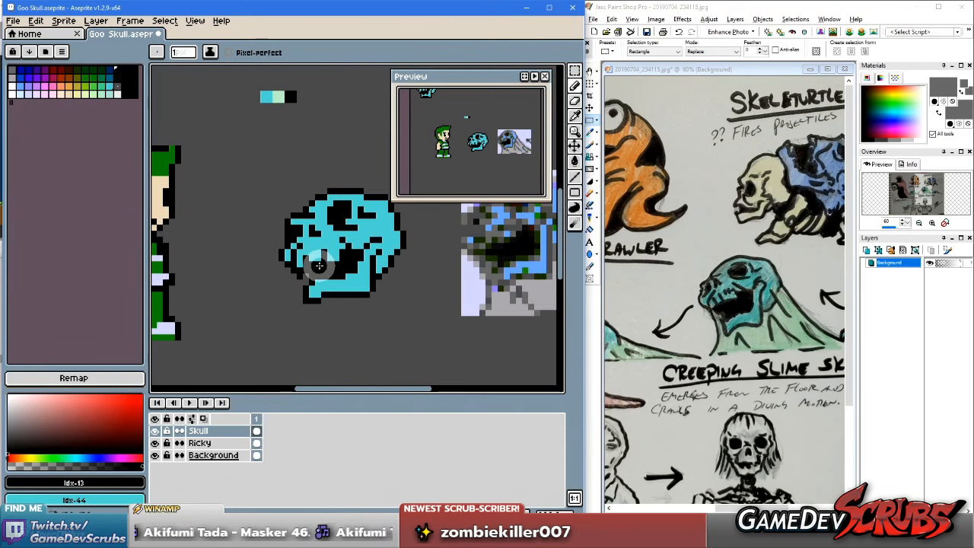
{"action": "scroll", "coordinate": [323, 255], "scroll_direction": "down", "scroll_amount": 2}
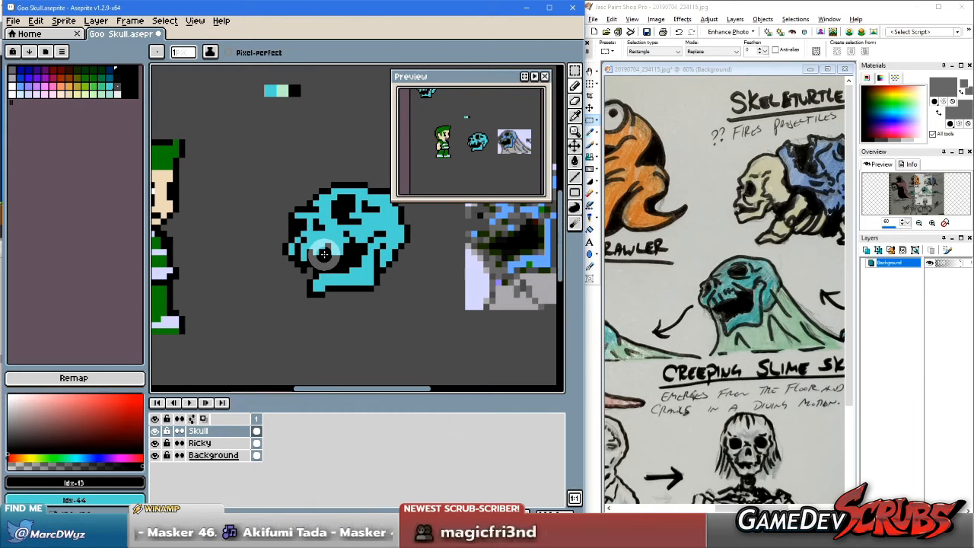
{"action": "scroll", "coordinate": [323, 254], "scroll_direction": "up", "scroll_amount": 2}
{"action": "scroll", "coordinate": [327, 257], "scroll_direction": "down", "scroll_amount": 1}
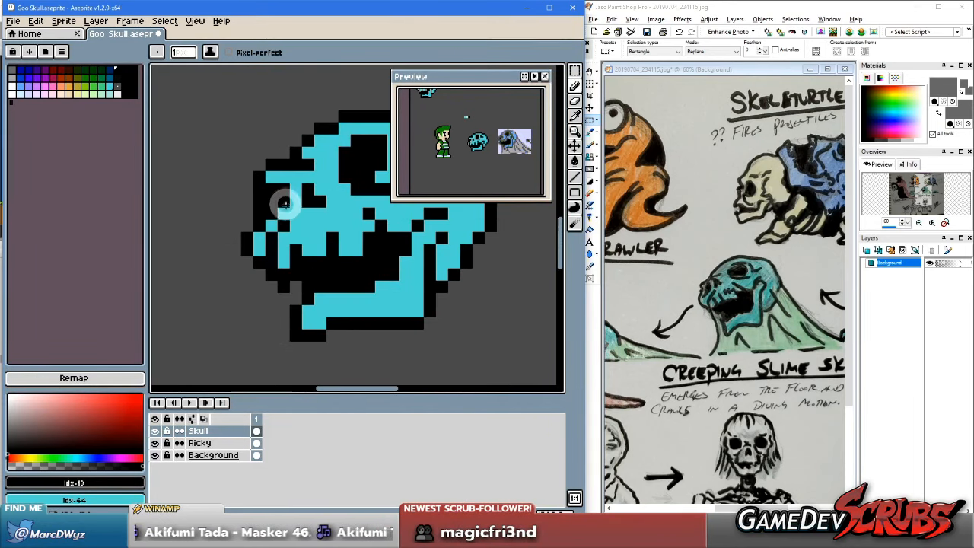
Step: Push the skull's outline outward above the front brow with sampled black pixels and fill the gap with sampled cyan
{"action": "key", "text": "i"}
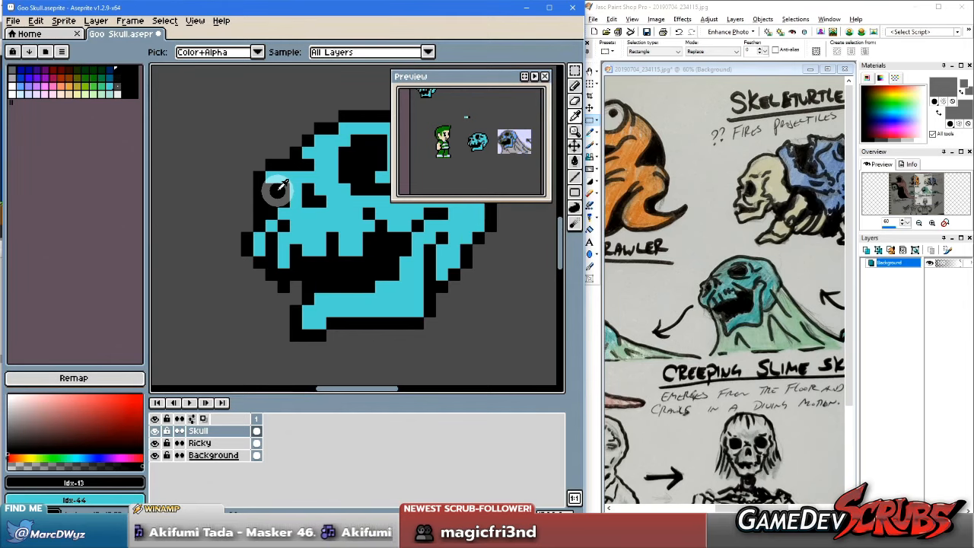
{"action": "key", "text": "b"}
{"action": "scroll", "coordinate": [328, 238], "scroll_direction": "down", "scroll_amount": 3}
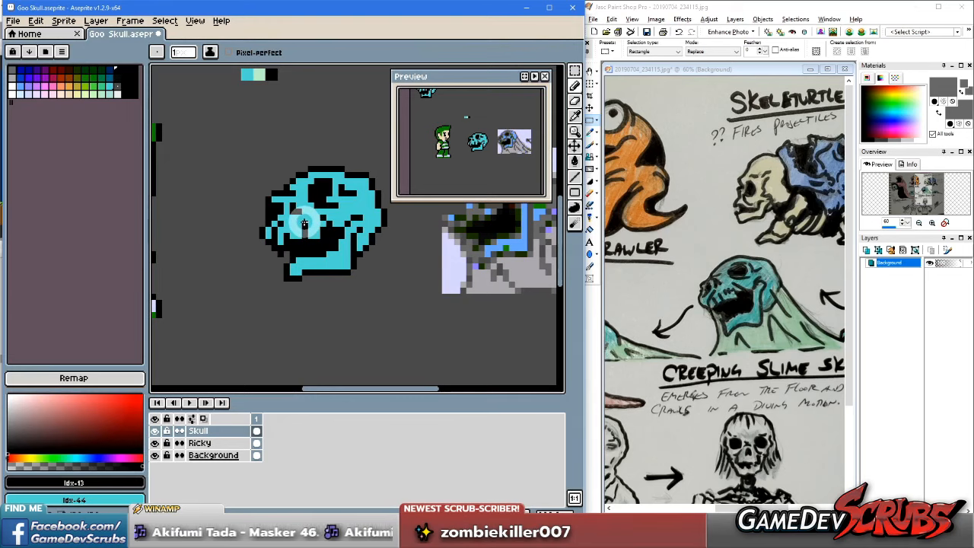
{"action": "scroll", "coordinate": [303, 212], "scroll_direction": "up", "scroll_amount": 3}
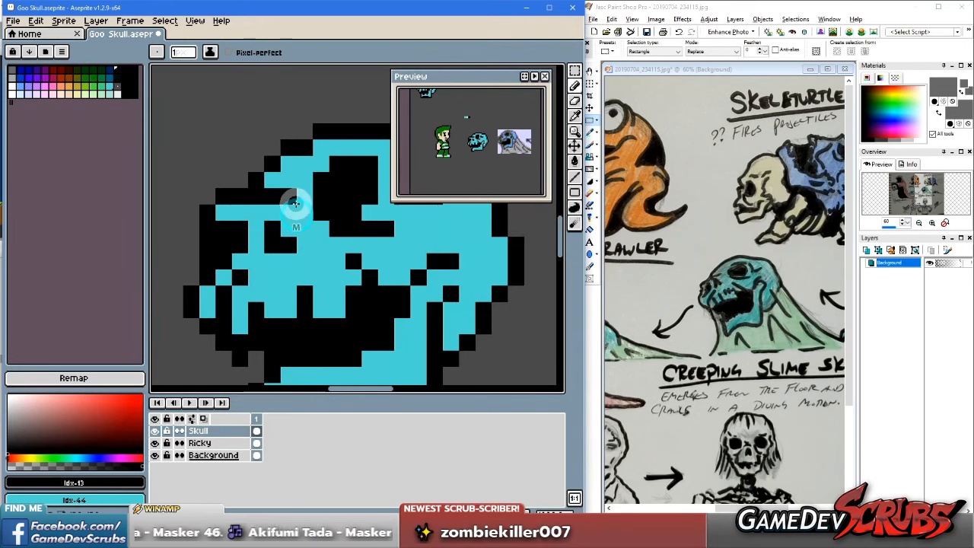
{"action": "scroll", "coordinate": [292, 199], "scroll_direction": "down", "scroll_amount": 1}
{"action": "scroll", "coordinate": [295, 191], "scroll_direction": "up", "scroll_amount": 1}
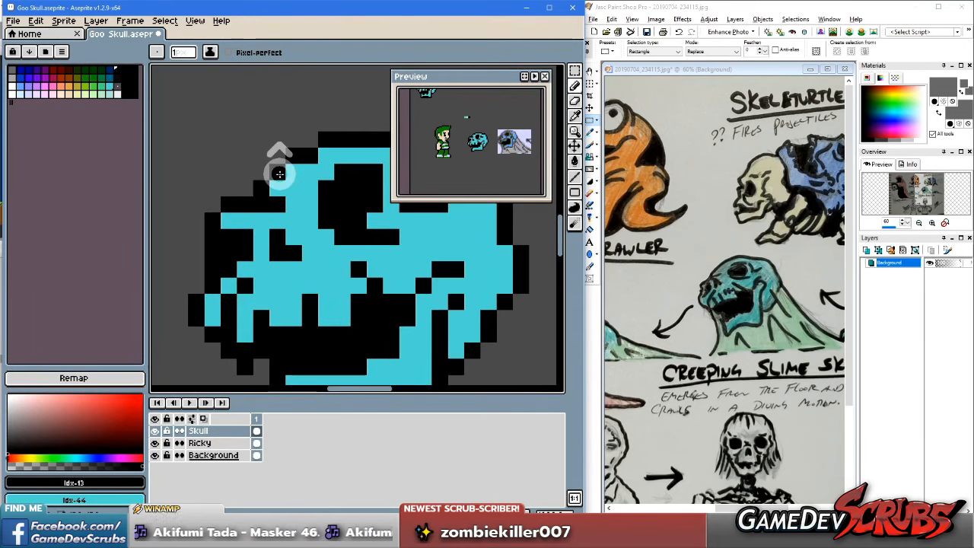
{"action": "left_click", "coordinate": [259, 184], "text": "alt"}
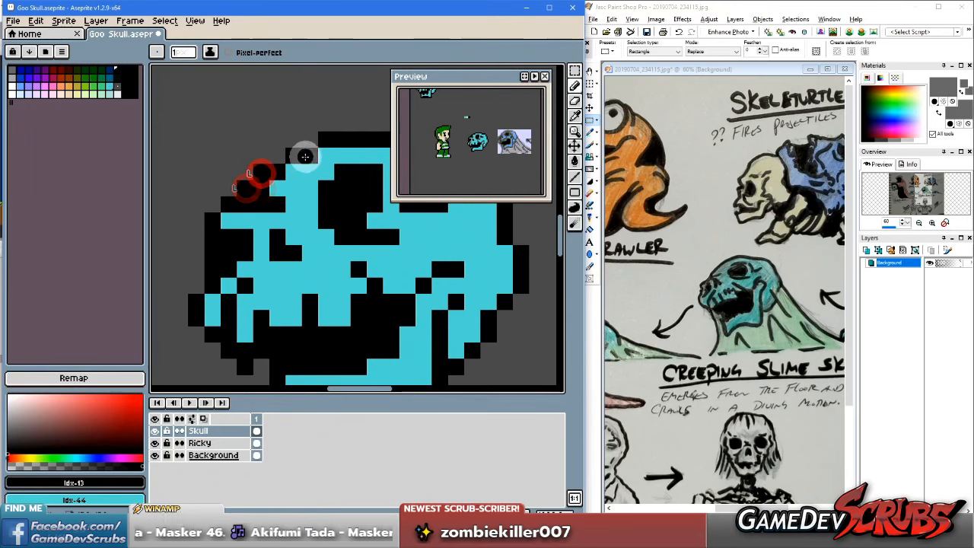
{"action": "scroll", "coordinate": [256, 176], "scroll_direction": "down", "scroll_amount": 1}
{"action": "left_click", "coordinate": [282, 188], "text": "alt"}
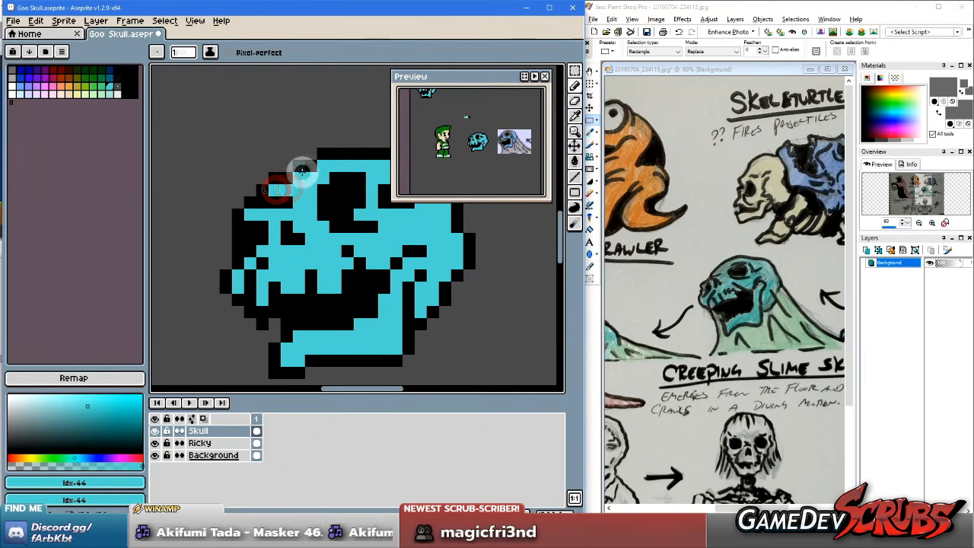
Step: Fill the black step at the front of the skull's crown with sampled cyan and extend the top outline forward one pixel in sampled black
{"action": "scroll", "coordinate": [375, 253], "scroll_direction": "down", "scroll_amount": 2}
{"action": "scroll", "coordinate": [377, 251], "scroll_direction": "down", "scroll_amount": 2}
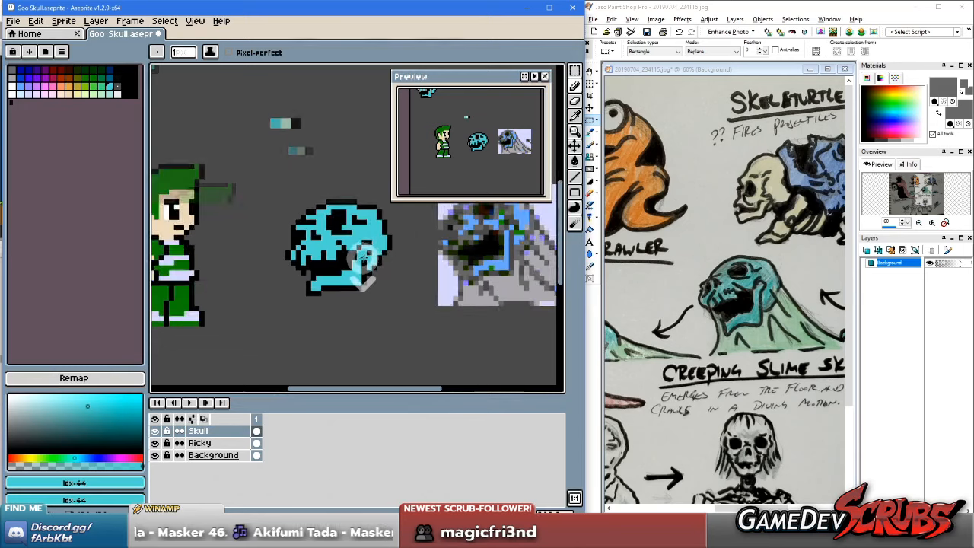
{"action": "scroll", "coordinate": [351, 234], "scroll_direction": "up", "scroll_amount": 3}
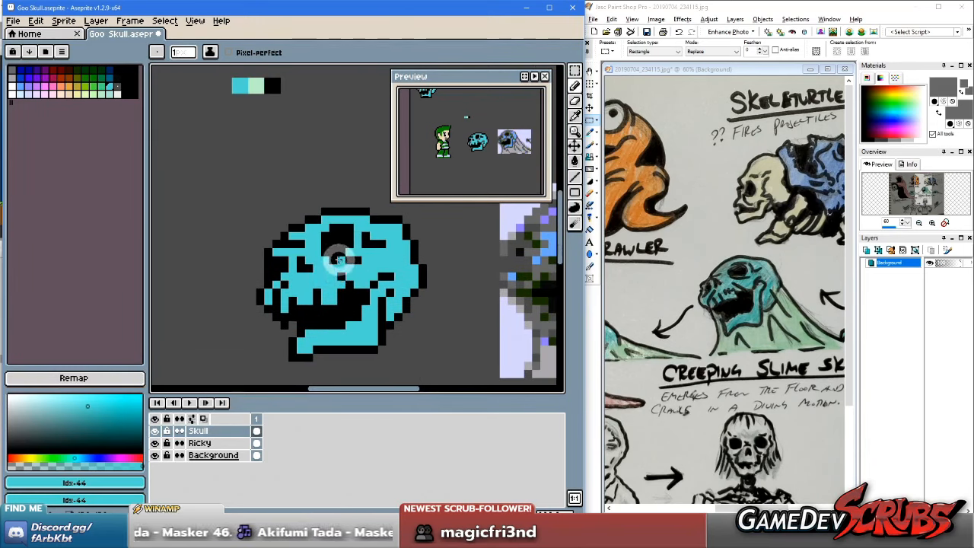
{"action": "scroll", "coordinate": [320, 225], "scroll_direction": "up", "scroll_amount": 1}
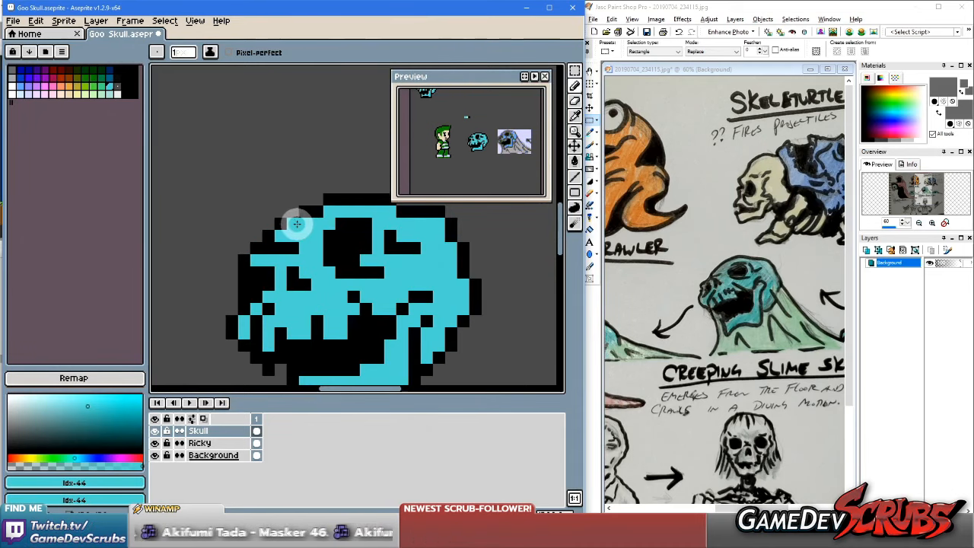
{"action": "left_click", "coordinate": [289, 236], "text": "alt"}
{"action": "left_click", "coordinate": [322, 212]}
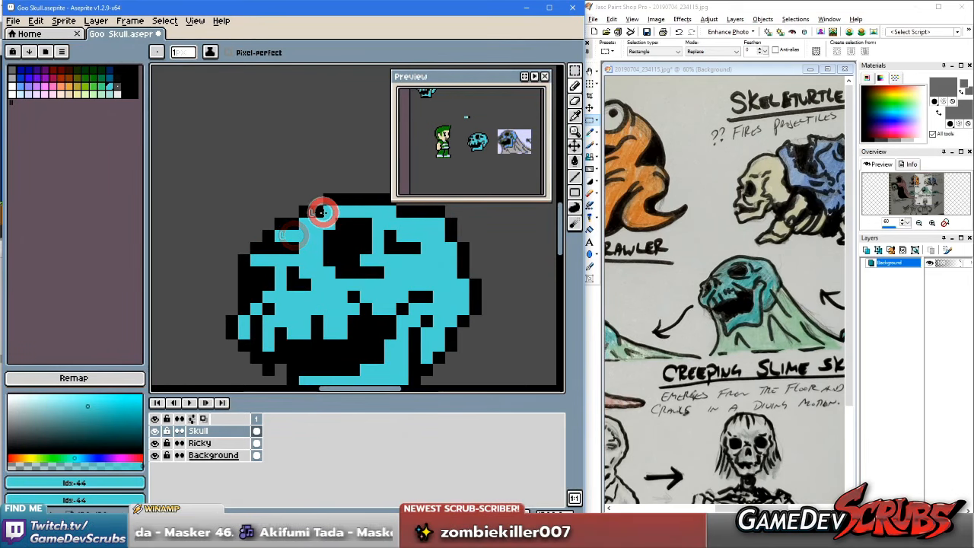
{"action": "left_click", "coordinate": [308, 212]}
{"action": "left_click", "coordinate": [289, 214], "text": "alt"}
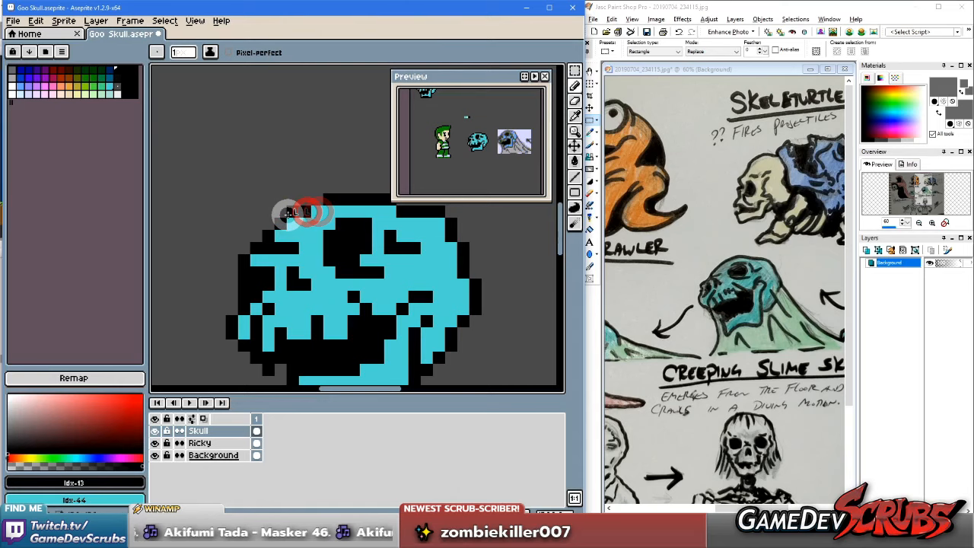
{"action": "left_click", "coordinate": [322, 201]}
{"action": "scroll", "coordinate": [377, 282], "scroll_direction": "down", "scroll_amount": 2}
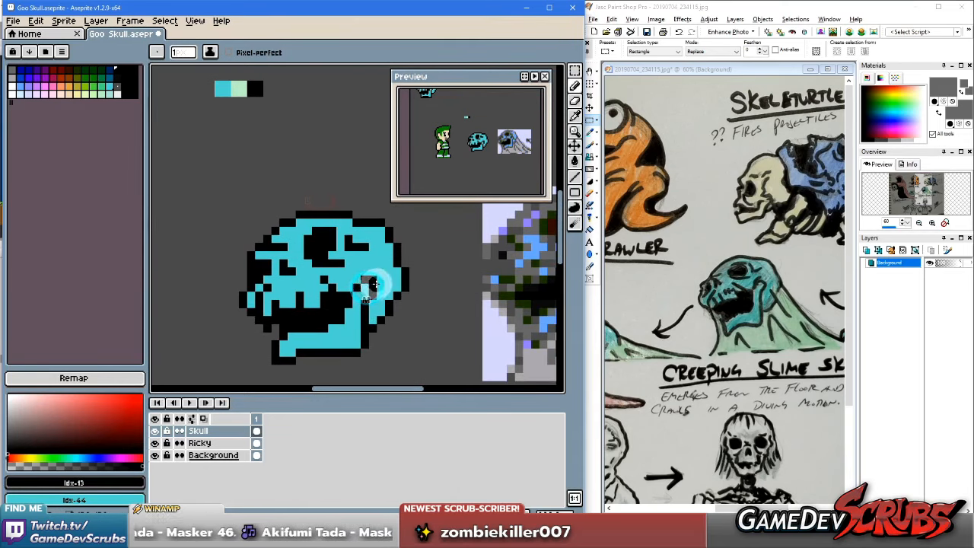
Step: Trim the rear end of the skull's top outline and erase the outer corner pixels behind the crown with the sampled transparent colour
{"action": "scroll", "coordinate": [377, 287], "scroll_direction": "down", "scroll_amount": 1}
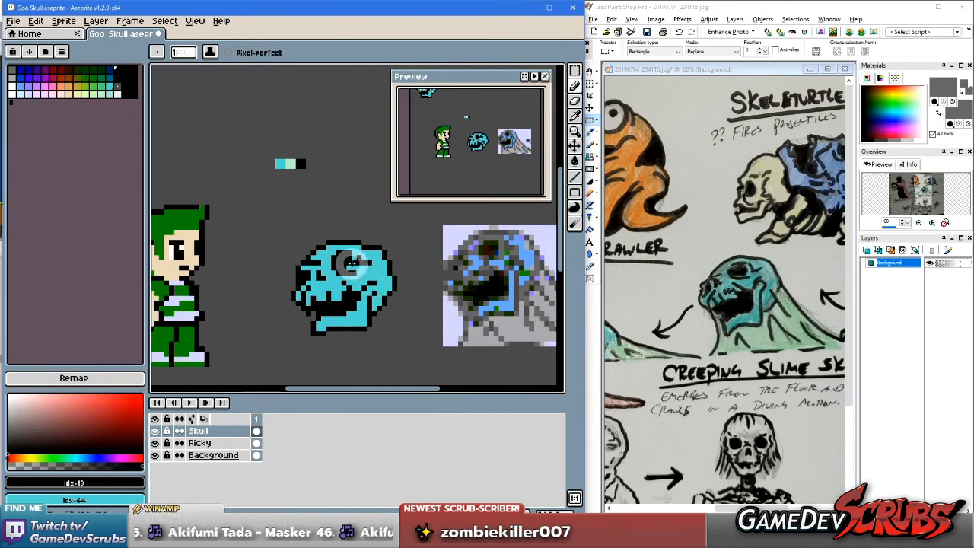
{"action": "scroll", "coordinate": [351, 263], "scroll_direction": "up", "scroll_amount": 3}
{"action": "left_click", "coordinate": [367, 225]}
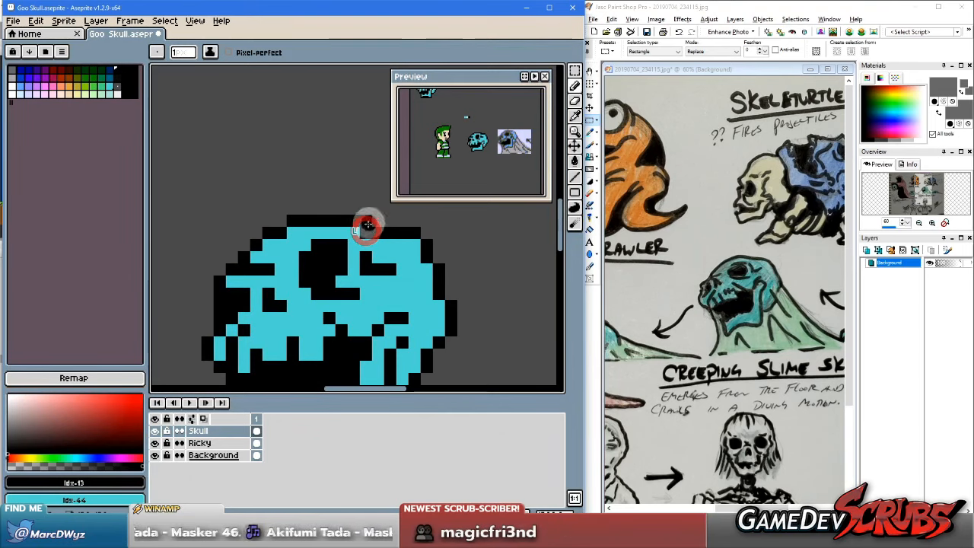
{"action": "key", "text": "alt"}
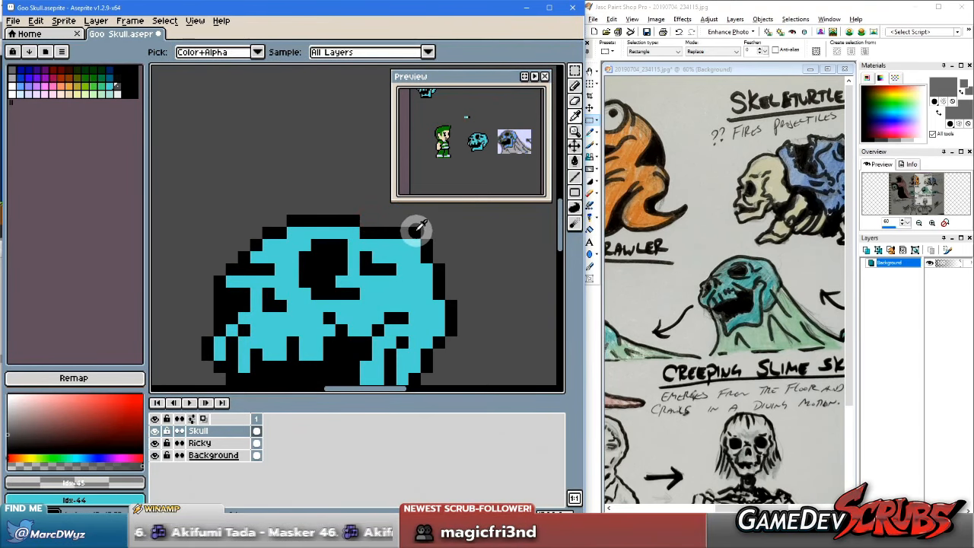
{"action": "left_click", "coordinate": [415, 238], "text": "alt"}
{"action": "left_click", "coordinate": [426, 238], "text": "alt"}
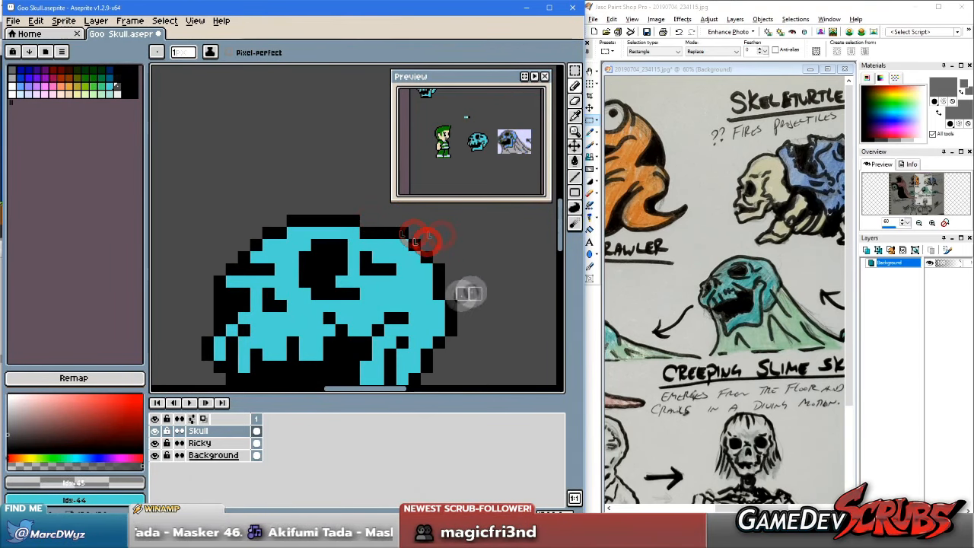
{"action": "scroll", "coordinate": [469, 293], "scroll_direction": "down", "scroll_amount": 2}
{"action": "left_click_drag", "start_coordinate": [412, 326], "coordinate": [450, 296]}
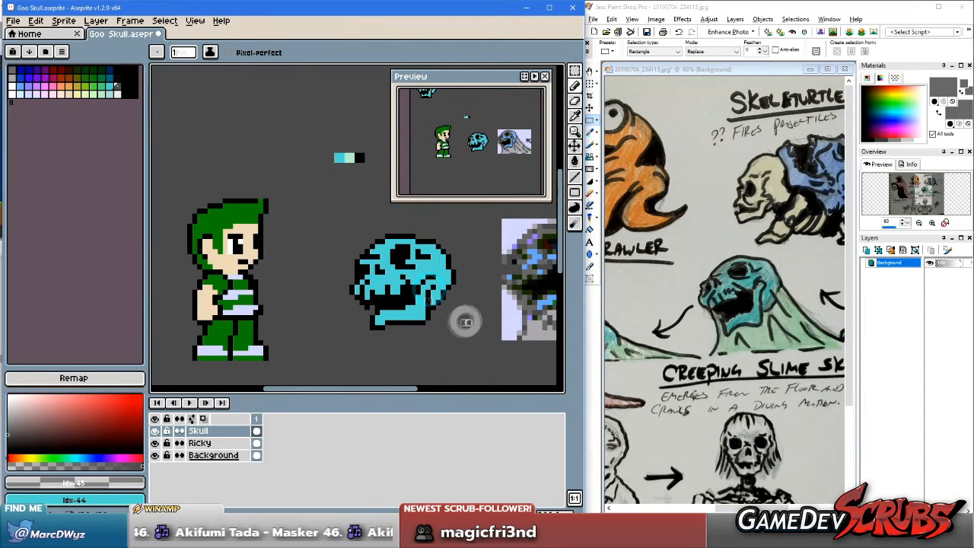
{"action": "scroll", "coordinate": [468, 307], "scroll_direction": "up", "scroll_amount": 3}
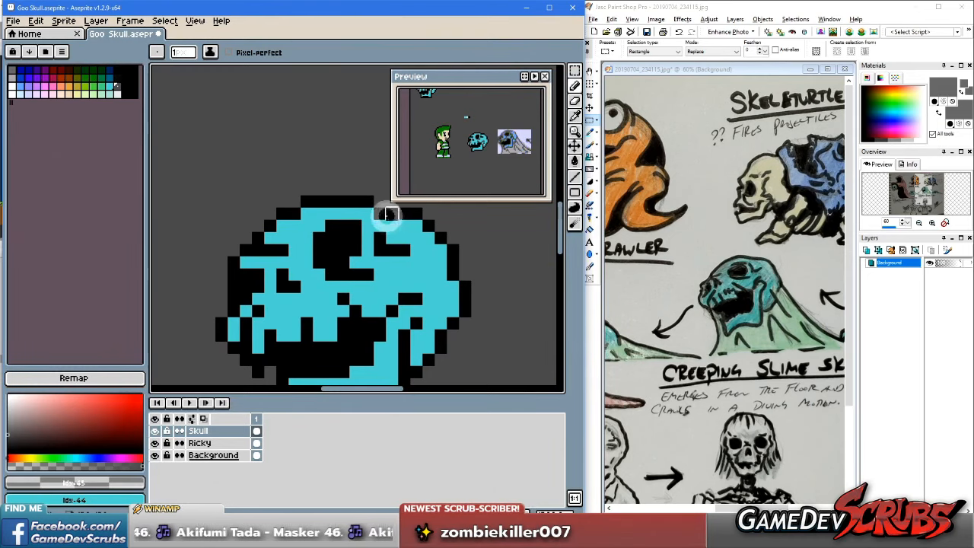
{"action": "scroll", "coordinate": [404, 235], "scroll_direction": "down", "scroll_amount": 3}
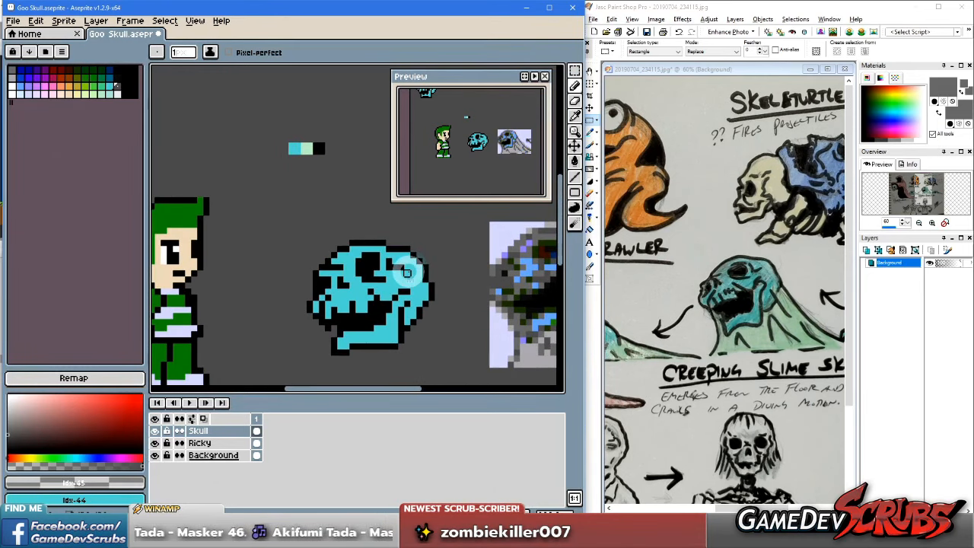
Step: Extend the crown's top outline two pixels rearward in sampled black and fill beneath it with sampled cyan
{"action": "scroll", "coordinate": [407, 272], "scroll_direction": "up", "scroll_amount": 1}
{"action": "left_click", "coordinate": [340, 243], "text": "alt"}
{"action": "right_click", "coordinate": [356, 232], "text": "alt"}
{"action": "left_click", "coordinate": [384, 240]}
{"action": "right_click", "coordinate": [386, 233]}
{"action": "left_click", "coordinate": [397, 240]}
{"action": "right_click", "coordinate": [398, 234]}
{"action": "right_click", "coordinate": [399, 242]}
{"action": "left_click", "coordinate": [412, 233], "text": "alt"}
{"action": "left_click", "coordinate": [401, 233]}
Step: Trim the eye socket's lower rear extension with sampled cyan and touch up its corner with sampled black
{"action": "scroll", "coordinate": [427, 313], "scroll_direction": "down", "scroll_amount": 2}
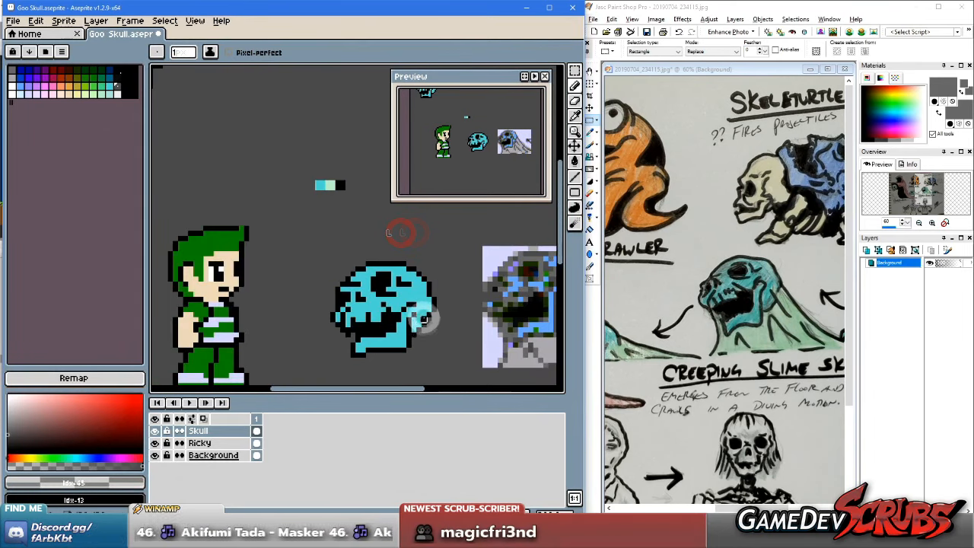
{"action": "scroll", "coordinate": [419, 310], "scroll_direction": "up", "scroll_amount": 1}
{"action": "scroll", "coordinate": [411, 299], "scroll_direction": "up", "scroll_amount": 1}
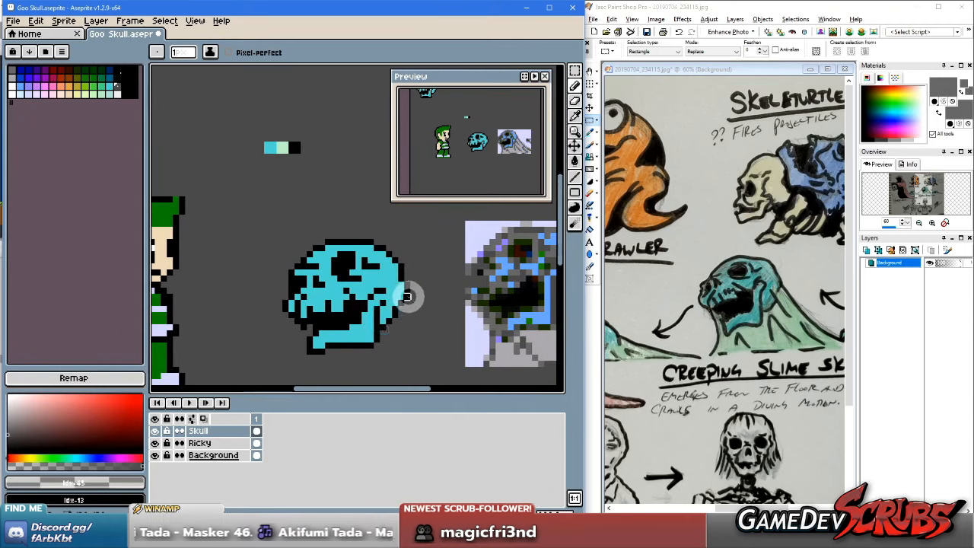
{"action": "left_click", "coordinate": [338, 278], "text": "alt"}
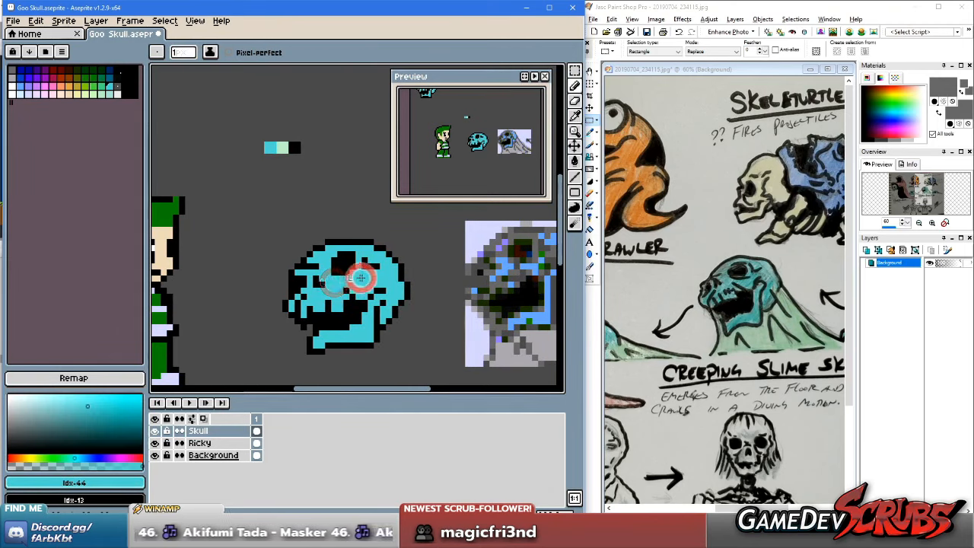
{"action": "scroll", "coordinate": [354, 274], "scroll_direction": "up", "scroll_amount": 1}
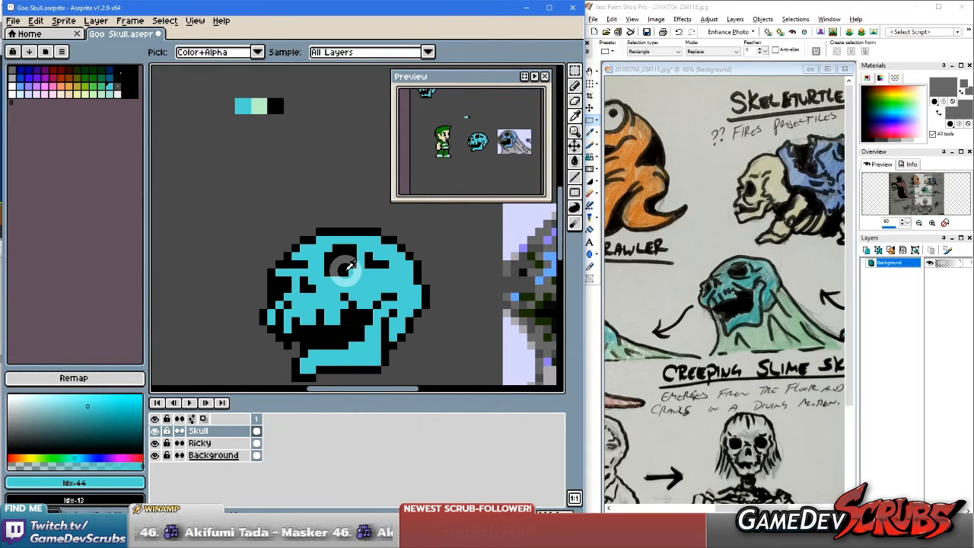
{"action": "left_click", "coordinate": [346, 274], "text": "alt"}
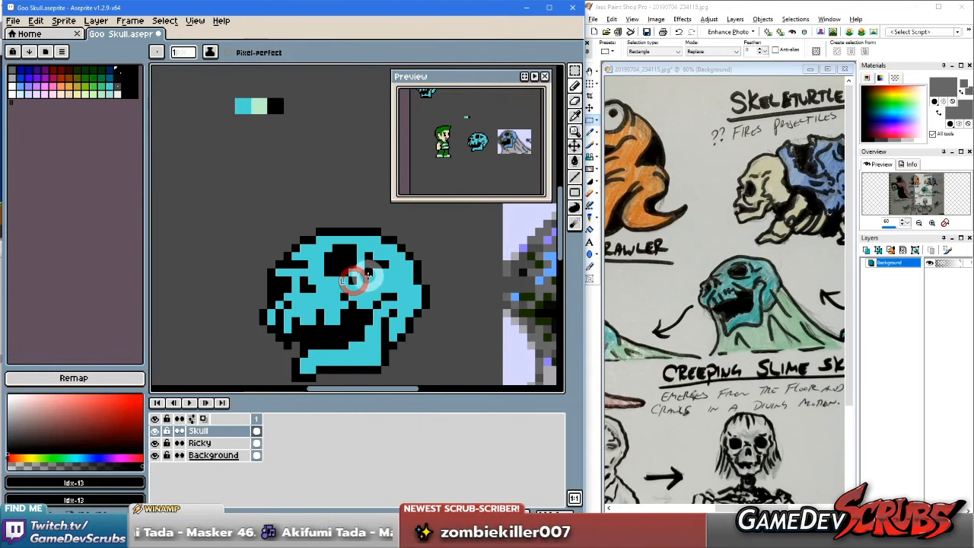
{"action": "scroll", "coordinate": [360, 273], "scroll_direction": "down", "scroll_amount": 2}
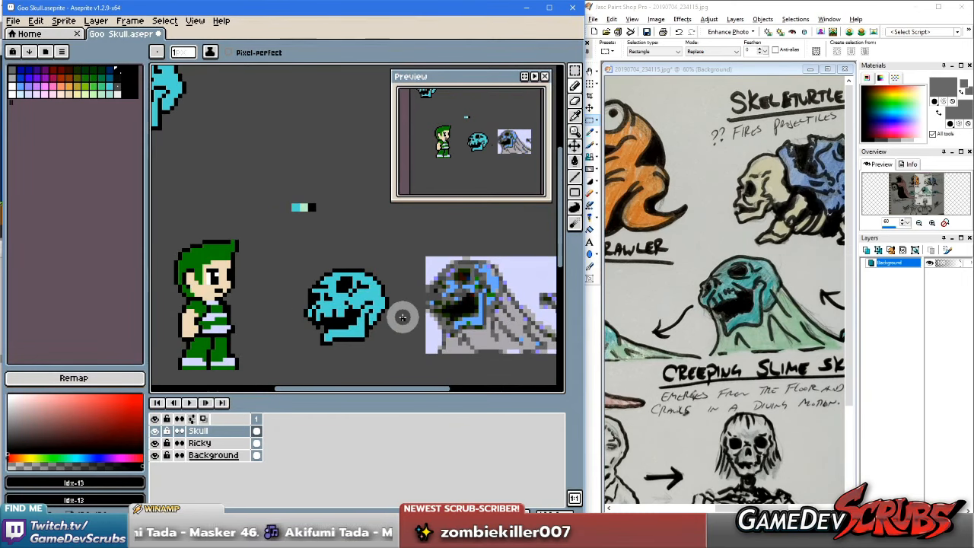
{"action": "scroll", "coordinate": [381, 310], "scroll_direction": "up", "scroll_amount": 1}
{"action": "scroll", "coordinate": [369, 302], "scroll_direction": "up", "scroll_amount": 1}
{"action": "left_click", "coordinate": [333, 289], "text": "alt"}
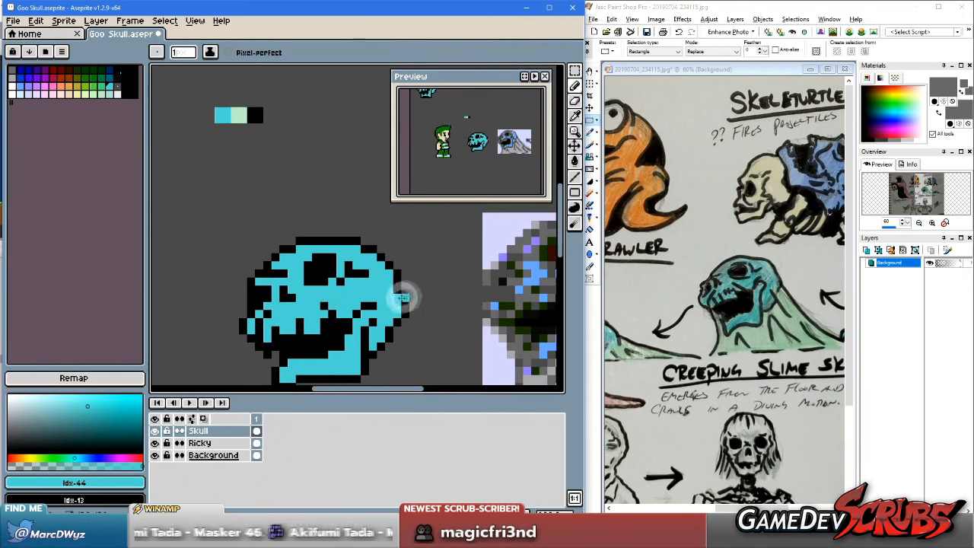
{"action": "scroll", "coordinate": [369, 284], "scroll_direction": "down", "scroll_amount": 1}
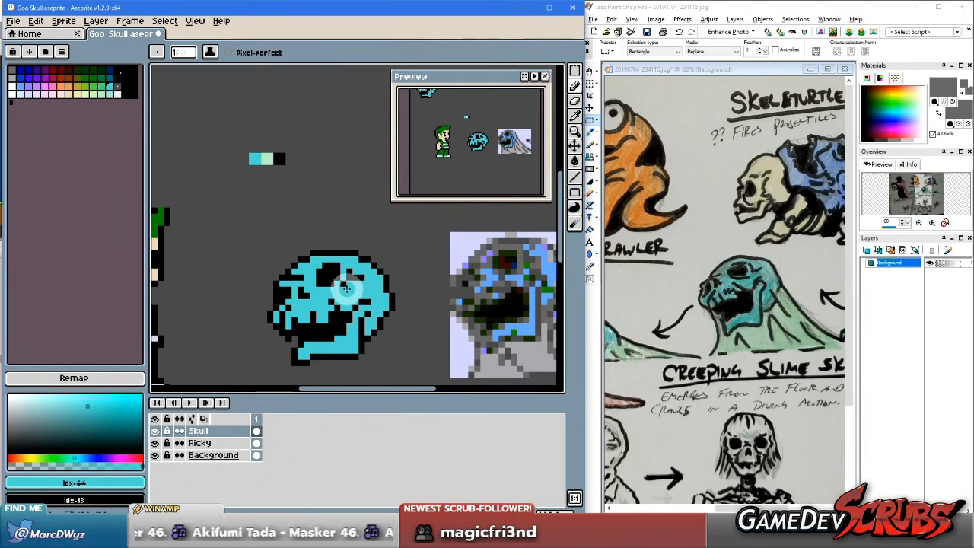
Step: Move the eye socket and the temple mark behind it down one pixel, and fill the gap left above them with cyan
{"action": "key", "text": "m"}
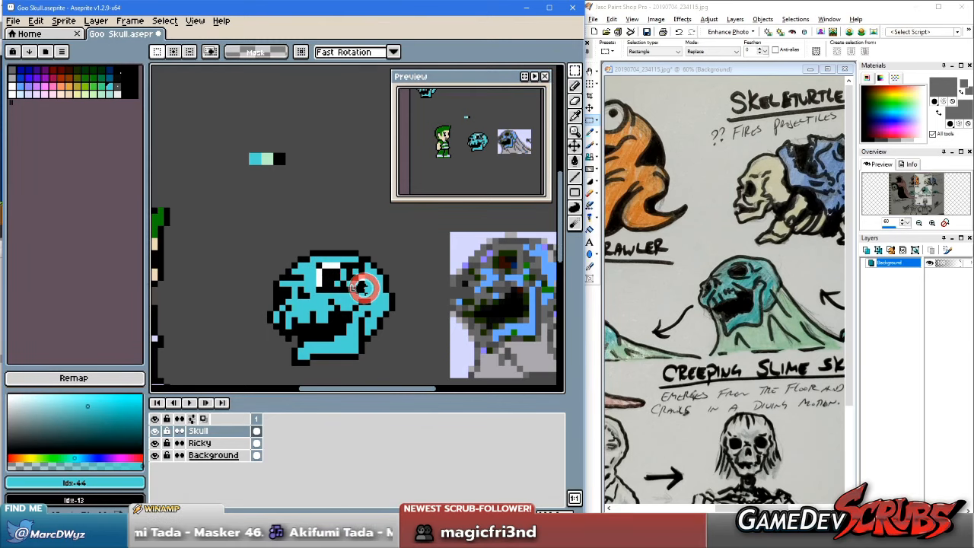
{"action": "left_click_drag", "start_coordinate": [355, 285], "coordinate": [355, 289]}
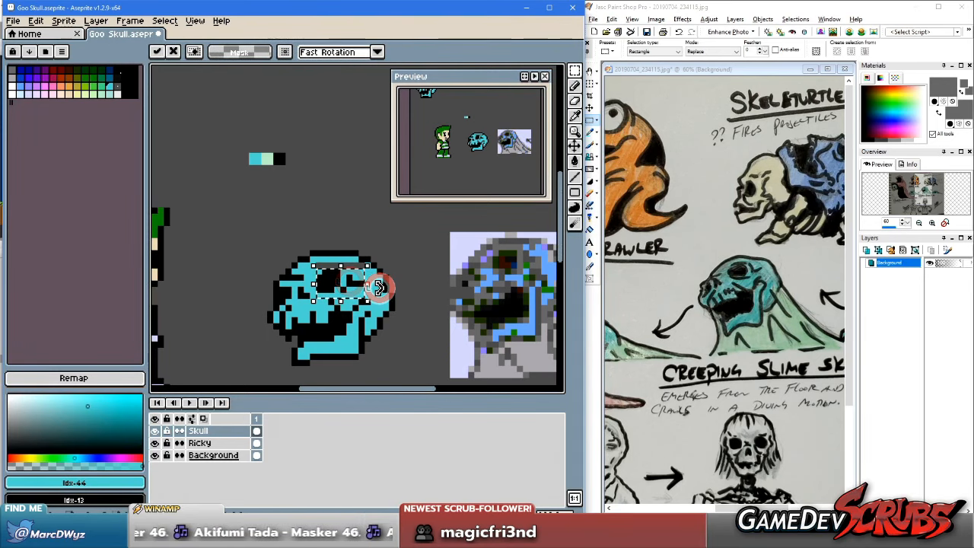
{"action": "key", "text": "Return"}
{"action": "key", "text": "b"}
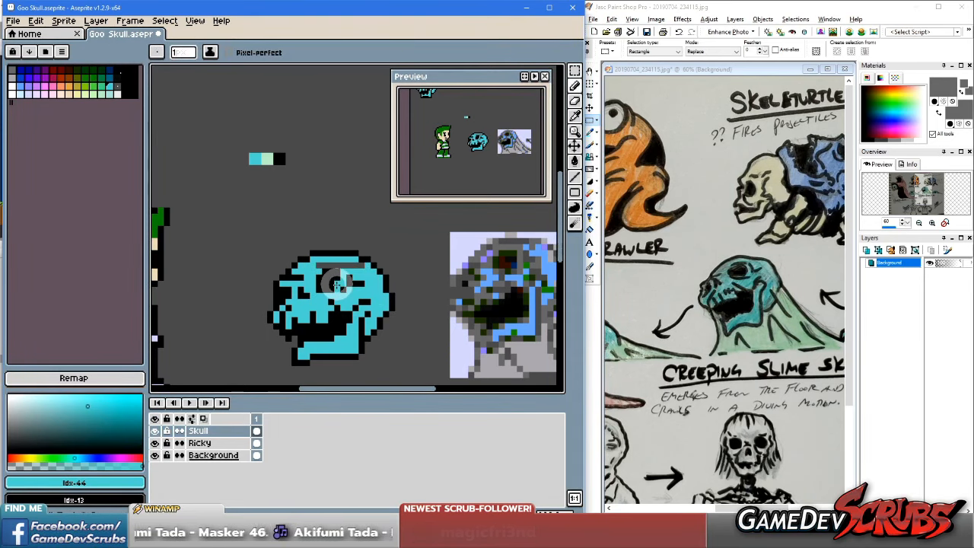
{"action": "scroll", "coordinate": [333, 285], "scroll_direction": "up", "scroll_amount": 1}
{"action": "left_click", "coordinate": [361, 295], "text": "alt"}
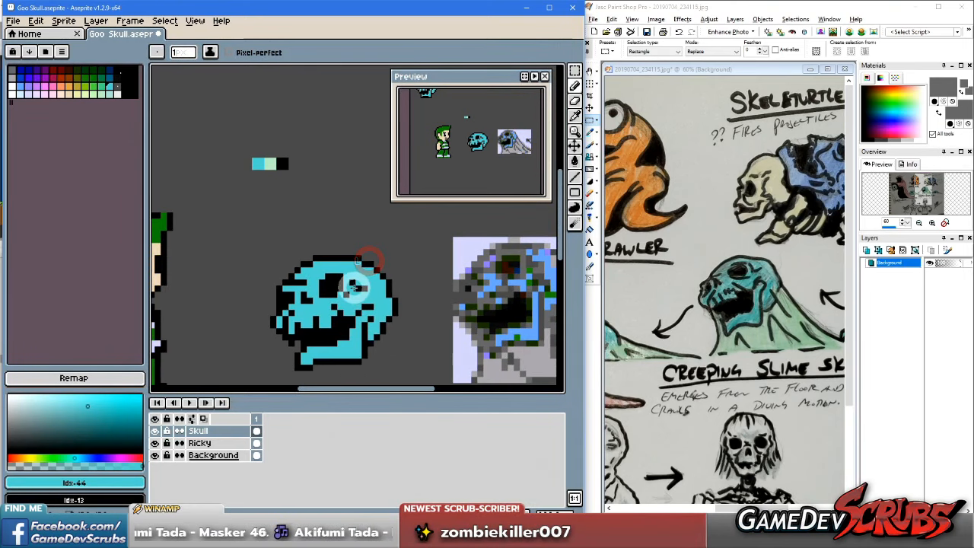
Step: Extend the crease between the eye socket and temple with sampled black pixels, running it up toward the crown
{"action": "left_click", "coordinate": [352, 288], "text": "alt"}
{"action": "left_click", "coordinate": [359, 275]}
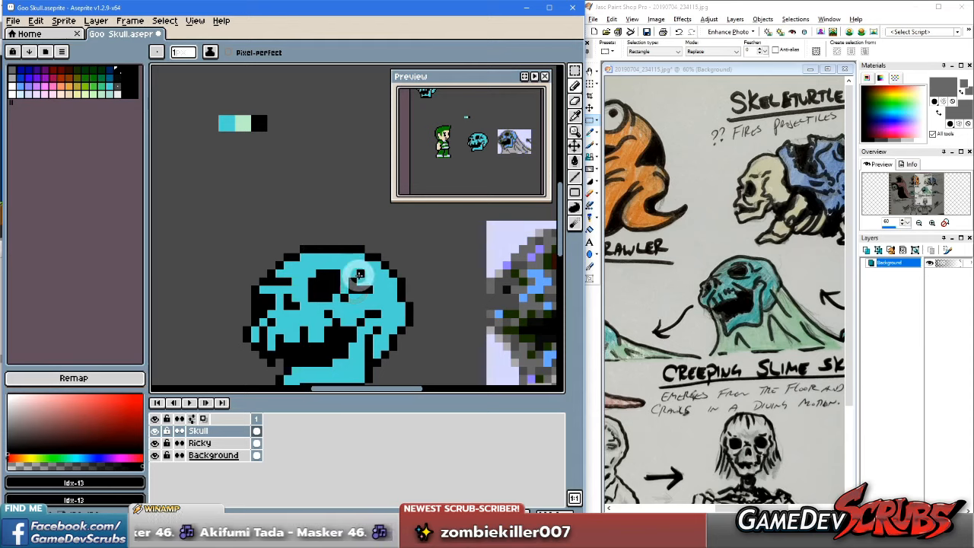
{"action": "scroll", "coordinate": [344, 265], "scroll_direction": "down", "scroll_amount": 2}
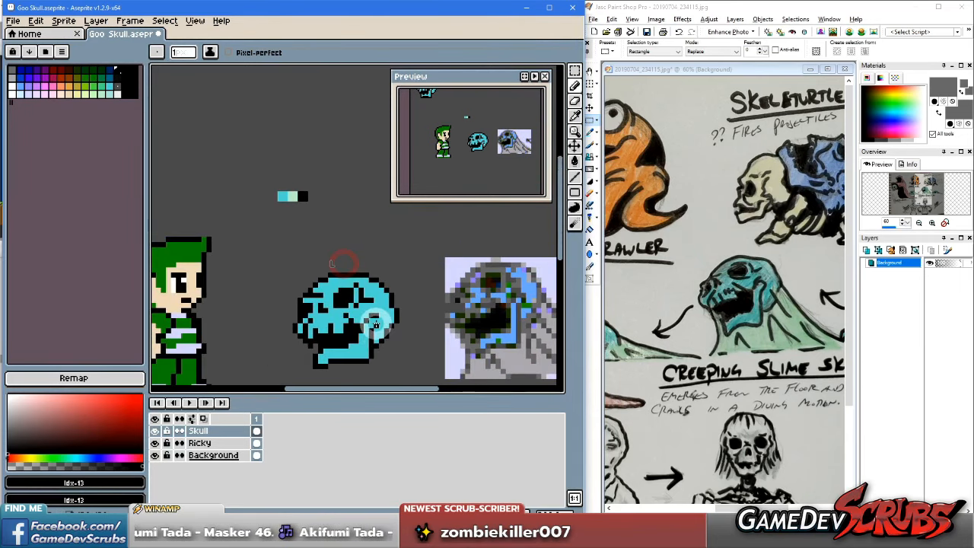
Step: Examine the skull's eye socket, temple crease and snout up close and at sprite size beside the character and pasted reference
{"action": "left_click_drag", "start_coordinate": [373, 341], "coordinate": [389, 325]}
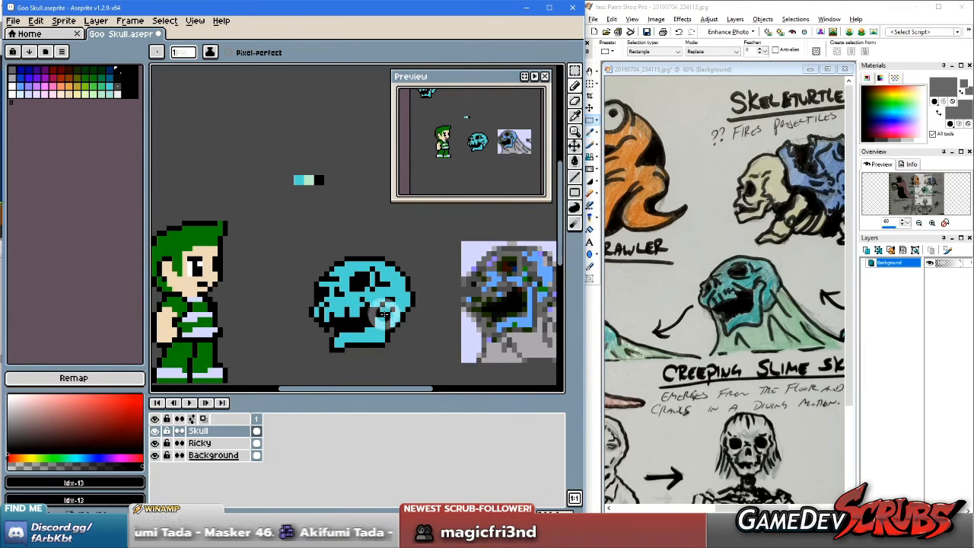
{"action": "scroll", "coordinate": [366, 303], "scroll_direction": "up", "scroll_amount": 1}
{"action": "scroll", "coordinate": [366, 303], "scroll_direction": "up", "scroll_amount": 1}
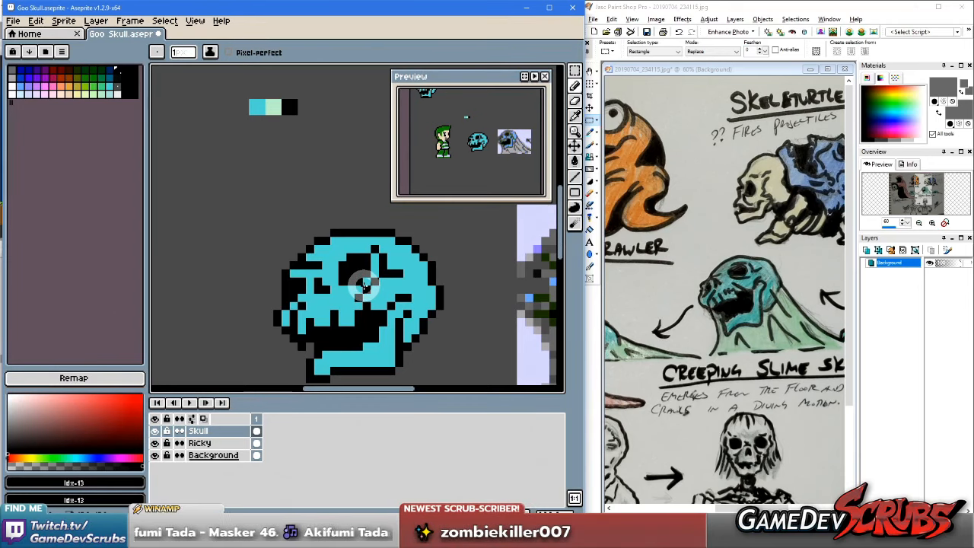
{"action": "left_click_drag", "start_coordinate": [360, 292], "coordinate": [372, 286]}
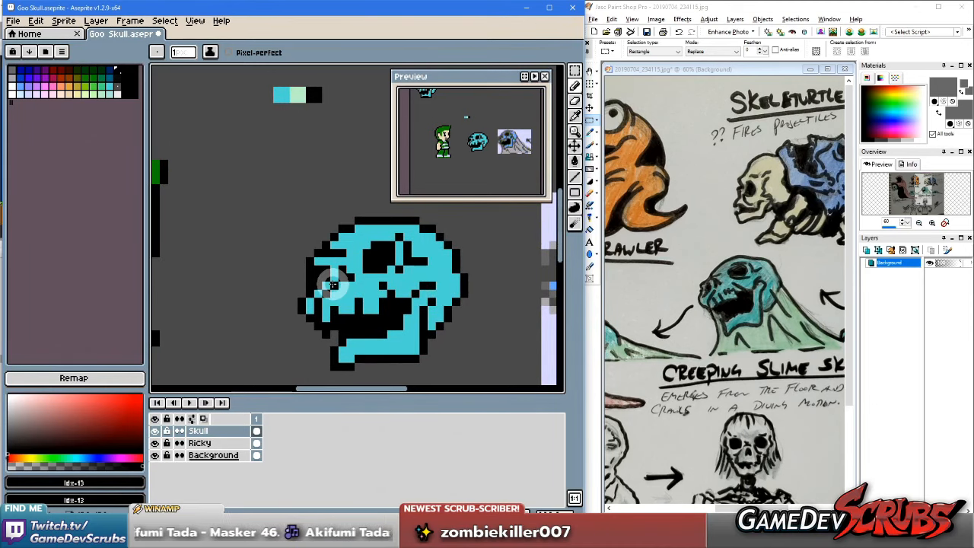
{"action": "scroll", "coordinate": [346, 277], "scroll_direction": "up", "scroll_amount": 2}
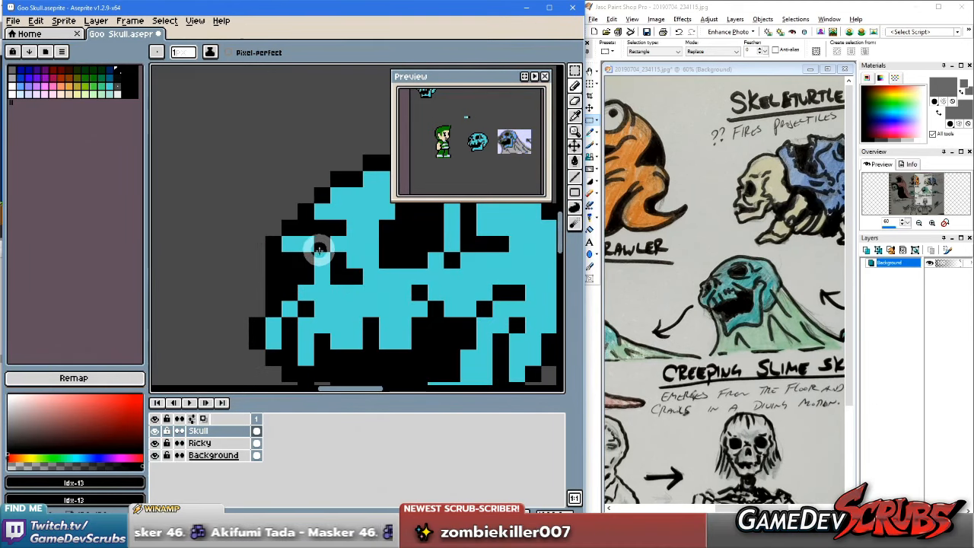
{"action": "scroll", "coordinate": [322, 275], "scroll_direction": "down", "scroll_amount": 1}
{"action": "scroll", "coordinate": [327, 272], "scroll_direction": "down", "scroll_amount": 2}
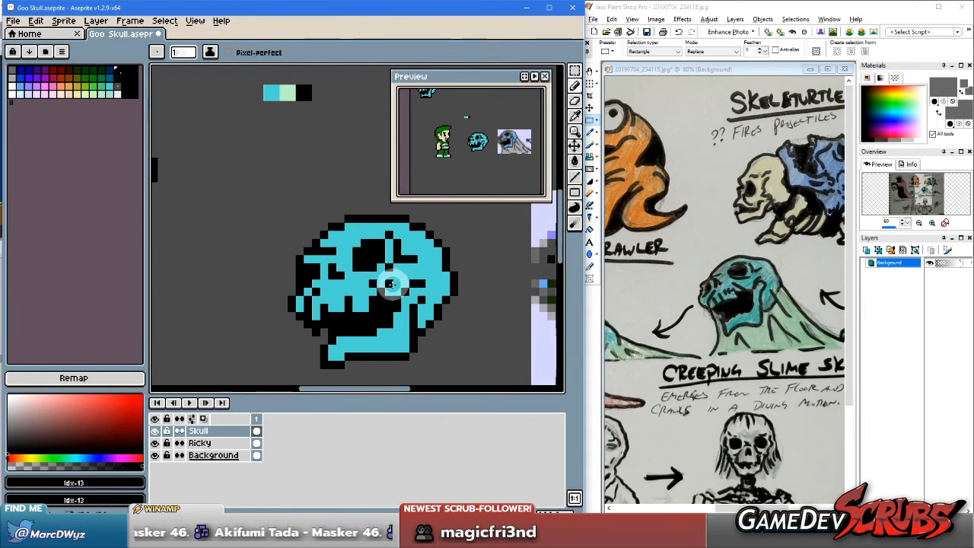
{"action": "scroll", "coordinate": [389, 283], "scroll_direction": "up", "scroll_amount": 1}
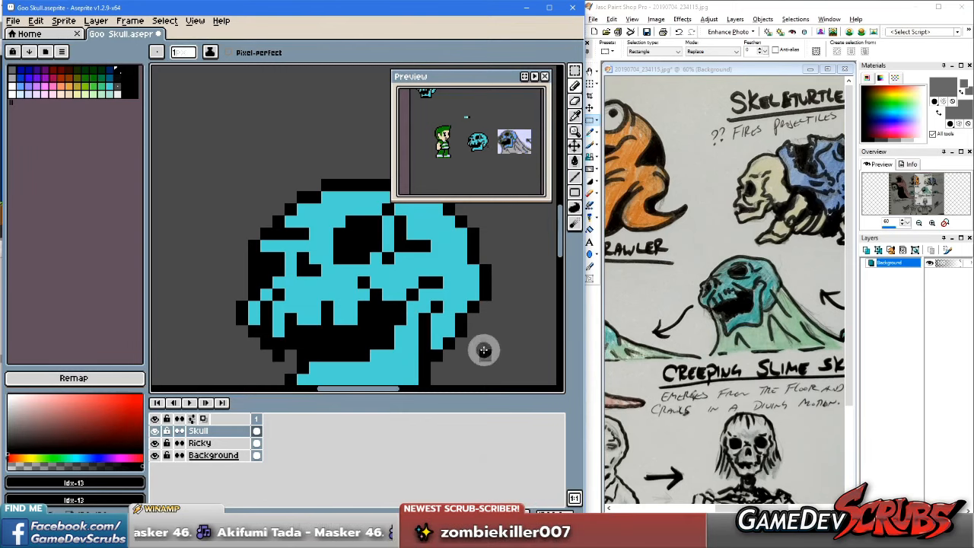
{"action": "scroll", "coordinate": [446, 322], "scroll_direction": "down", "scroll_amount": 3}
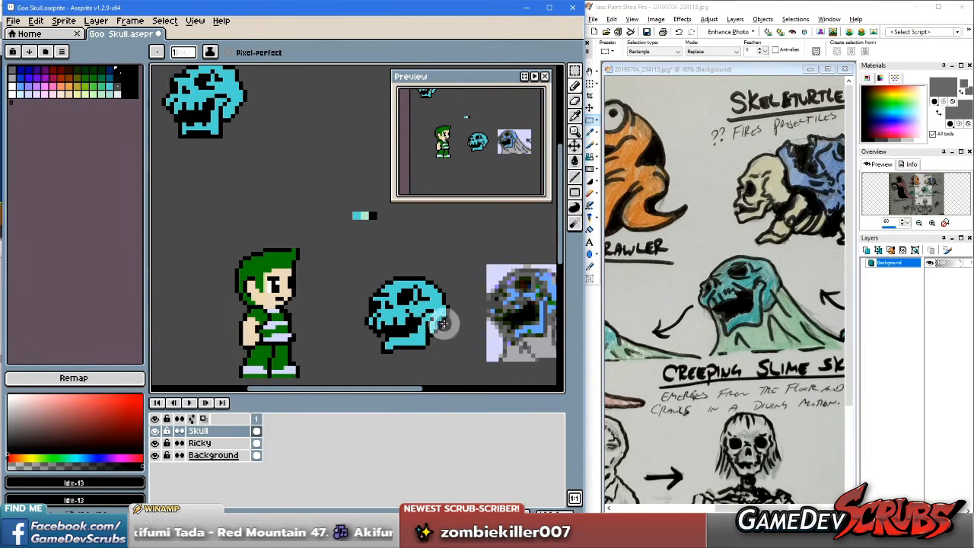
{"action": "scroll", "coordinate": [388, 318], "scroll_direction": "up", "scroll_amount": 1}
{"action": "scroll", "coordinate": [388, 318], "scroll_direction": "up", "scroll_amount": 2}
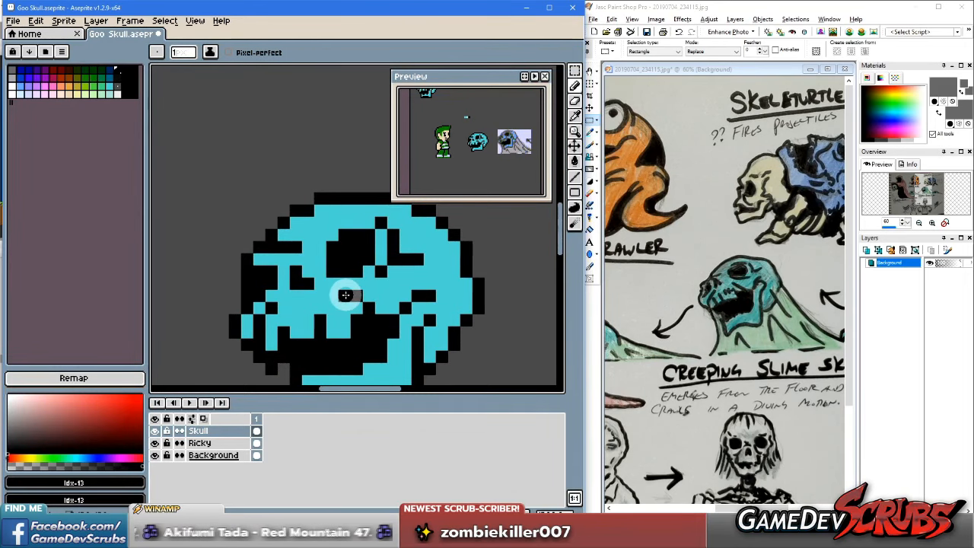
Step: Try to raise the rear part of the mouth's upper edge one pixel and fill the gap beneath it with sampled black
{"action": "key", "text": "m"}
{"action": "mouse_move", "coordinate": [348, 297]}
{"action": "left_mouse_down"}
{"action": "mouse_move", "coordinate": [414, 325]}
{"action": "mouse_move", "coordinate": [388, 304]}
{"action": "left_mouse_up"}
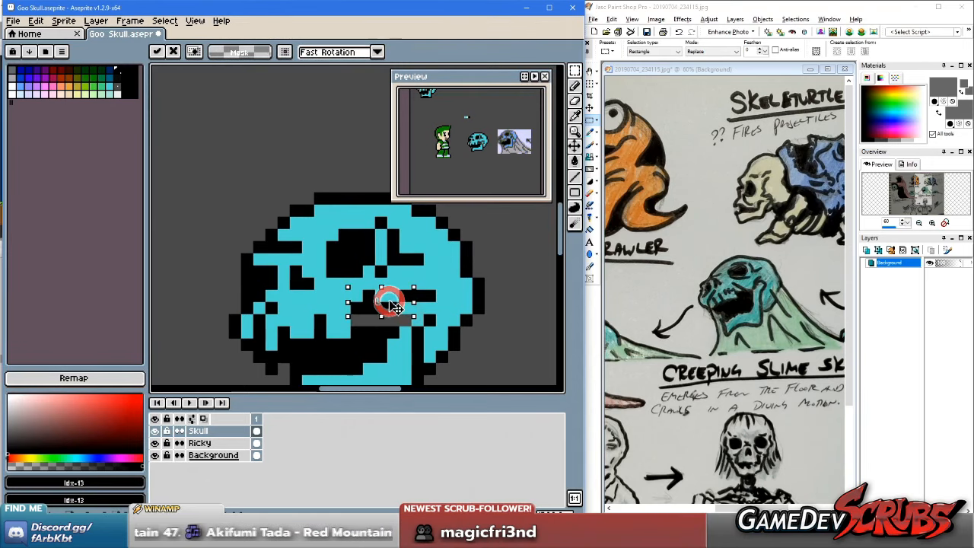
{"action": "left_click", "coordinate": [438, 310]}
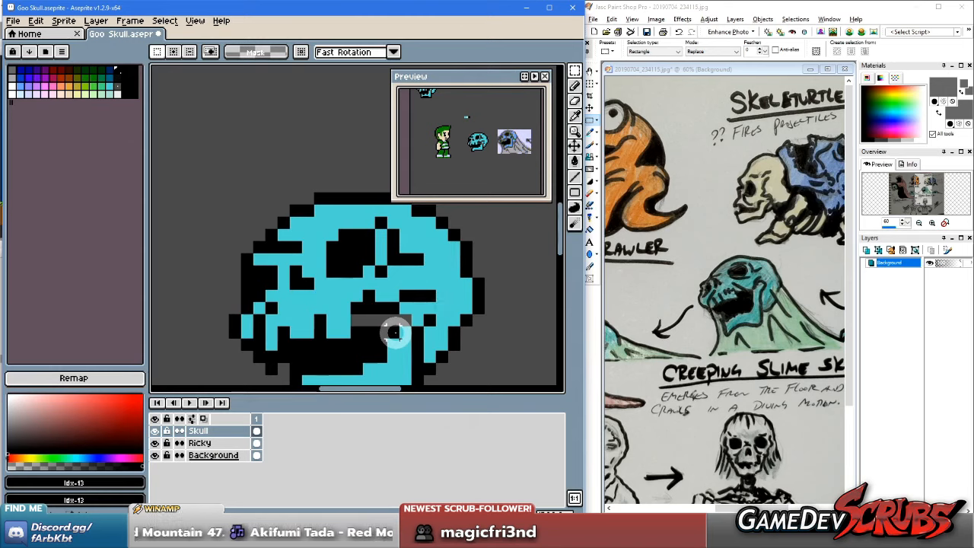
{"action": "key", "text": "b"}
{"action": "left_click", "coordinate": [362, 337], "text": "alt"}
{"action": "left_click_drag", "start_coordinate": [358, 320], "coordinate": [393, 320]}
{"action": "left_click", "coordinate": [413, 308], "text": "alt"}
{"action": "scroll", "coordinate": [408, 321], "scroll_direction": "down", "scroll_amount": 1}
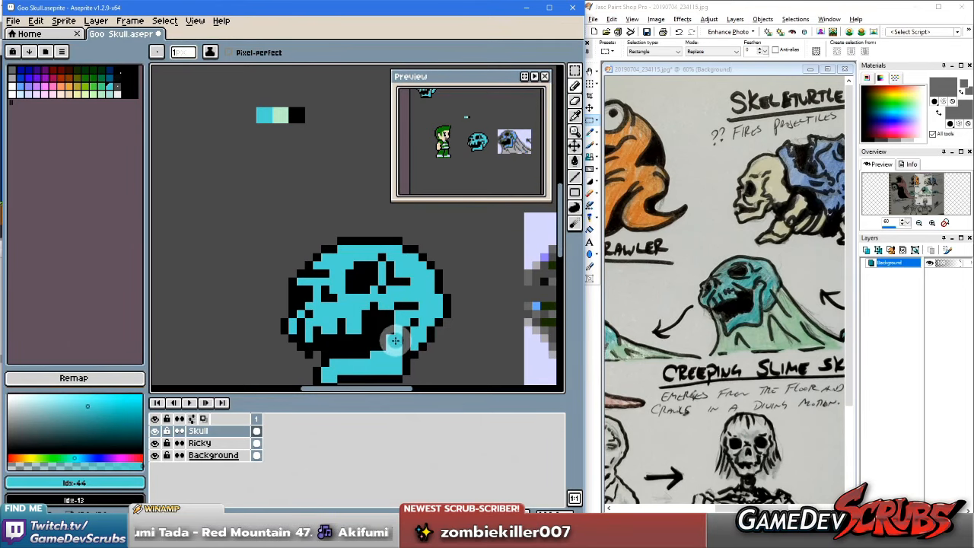
{"action": "key", "text": "v"}
{"action": "key", "text": "ctrl+z"}
{"action": "key", "text": "ctrl+z"}
{"action": "key", "text": "ctrl+z"}
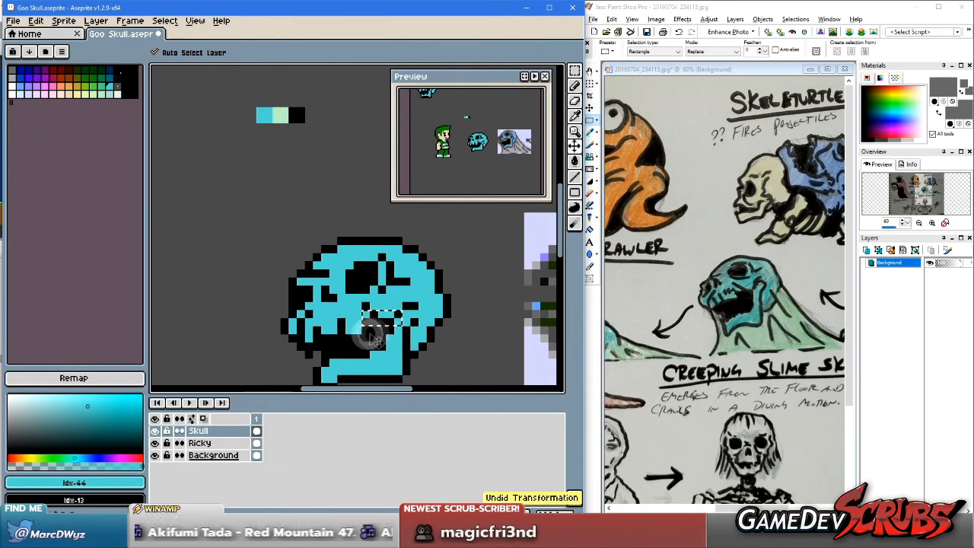
Step: Raise the front tip of the skull's snout by one pixel
{"action": "key", "text": "b"}
{"action": "scroll", "coordinate": [317, 318], "scroll_direction": "up", "scroll_amount": 1}
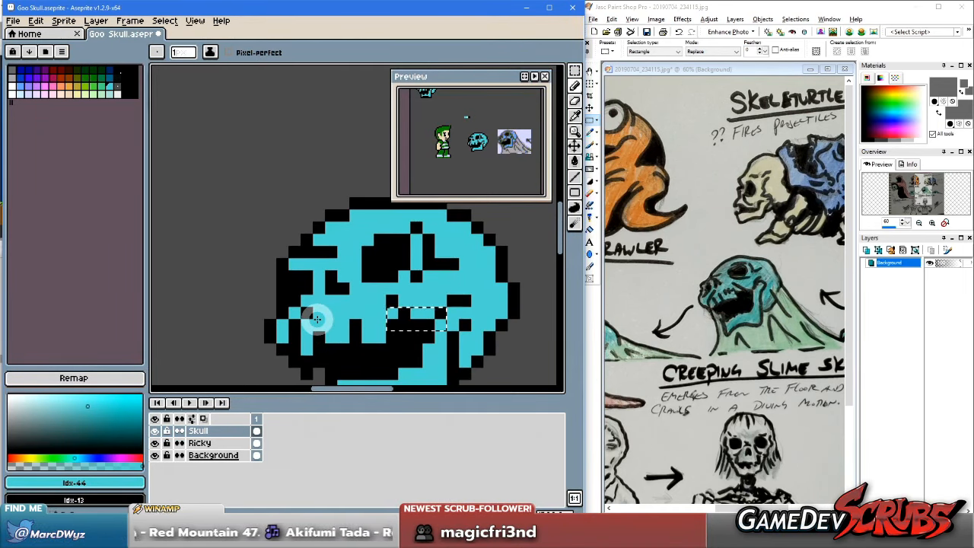
{"action": "key", "text": "m"}
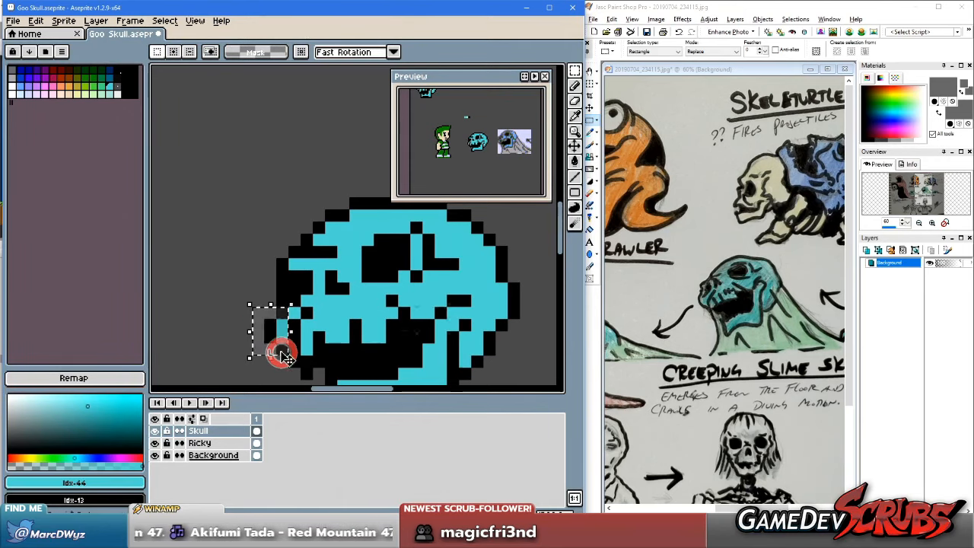
{"action": "left_click", "coordinate": [342, 331]}
{"action": "scroll", "coordinate": [350, 329], "scroll_direction": "down", "scroll_amount": 1}
Step: Sample black and cyan from the skull, and paint the black gap between the snout tip and the face cyan
{"action": "scroll", "coordinate": [363, 327], "scroll_direction": "up", "scroll_amount": 2}
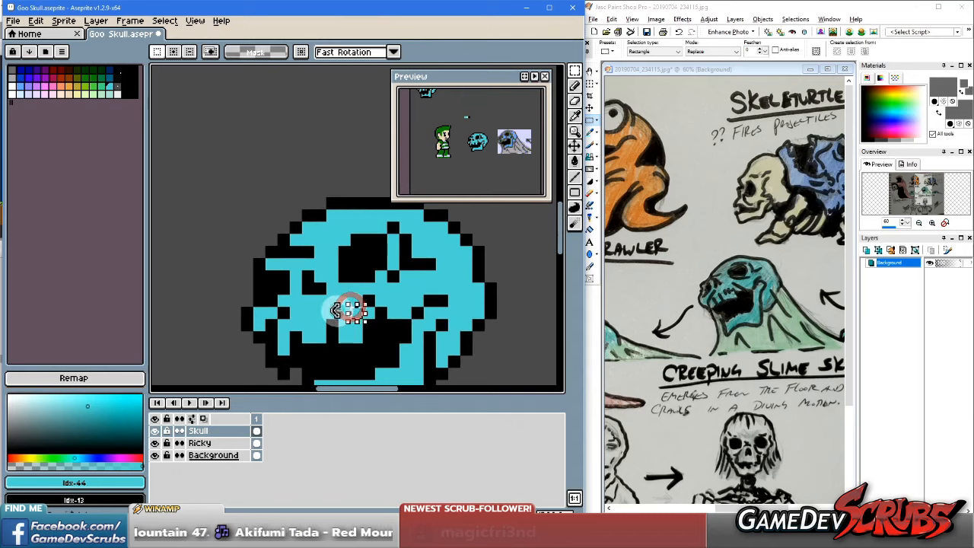
{"action": "key", "text": "v"}
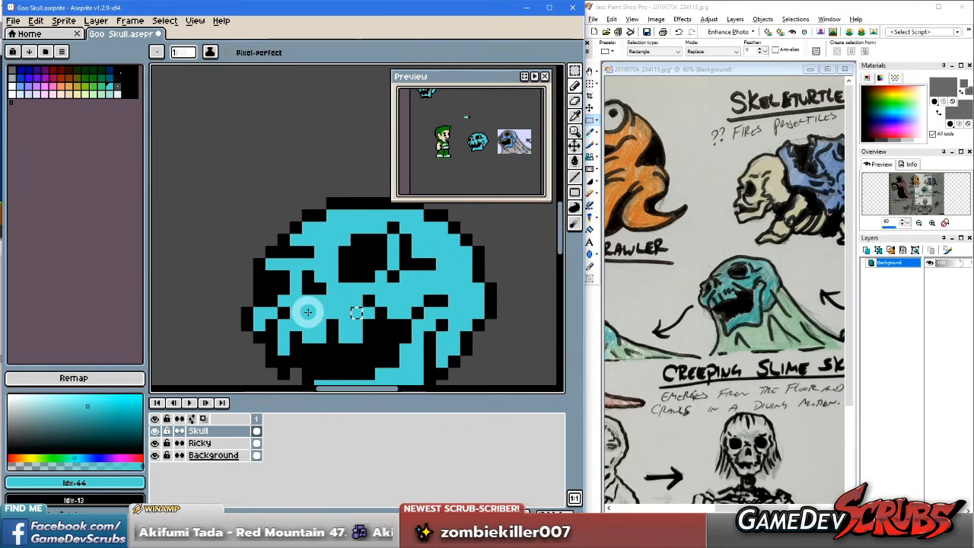
{"action": "key", "text": "b"}
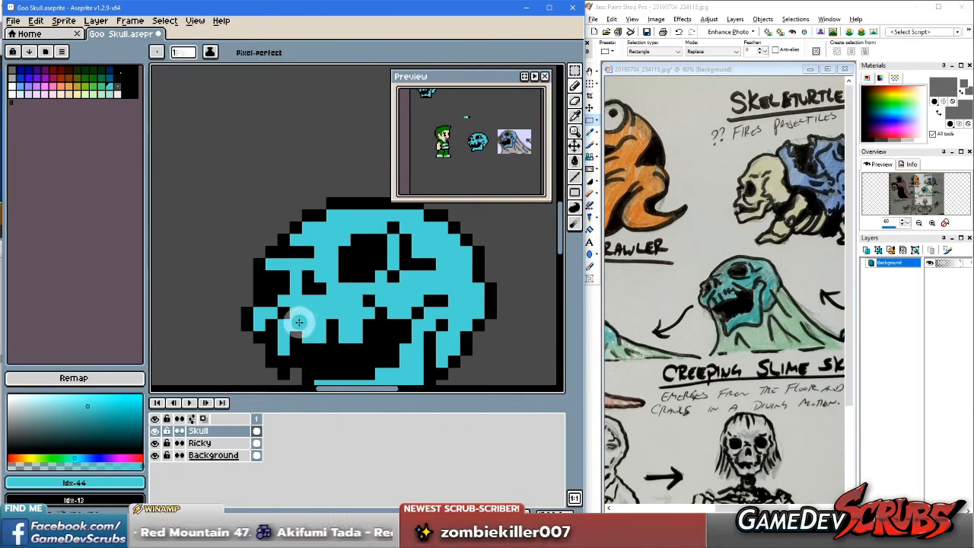
{"action": "right_click", "coordinate": [283, 312], "text": "alt"}
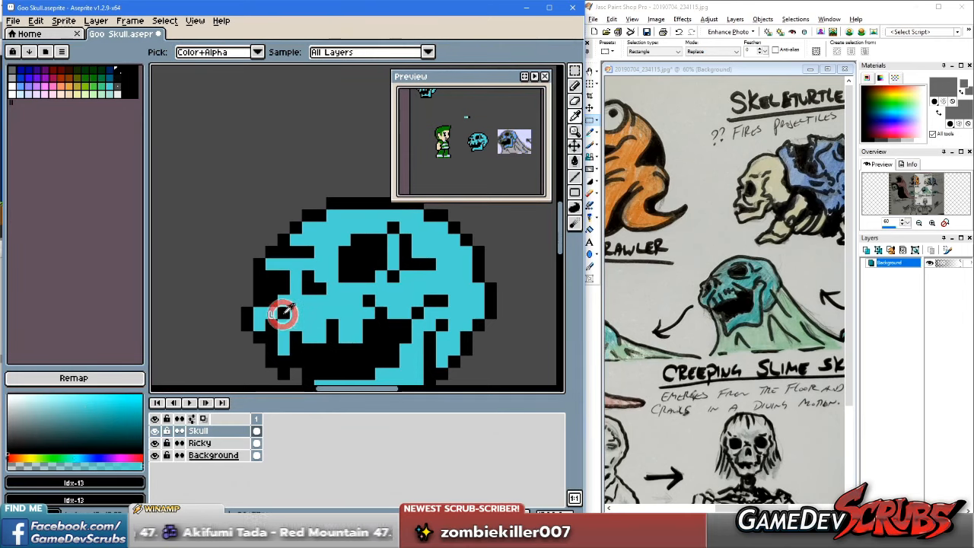
{"action": "scroll", "coordinate": [350, 326], "scroll_direction": "down", "scroll_amount": 1}
{"action": "scroll", "coordinate": [350, 325], "scroll_direction": "down", "scroll_amount": 1}
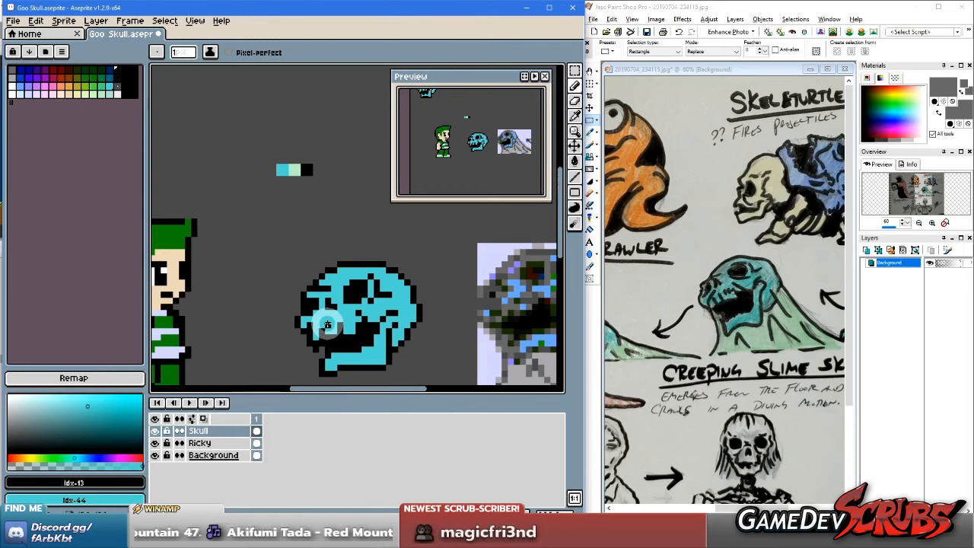
{"action": "scroll", "coordinate": [328, 326], "scroll_direction": "up", "scroll_amount": 1}
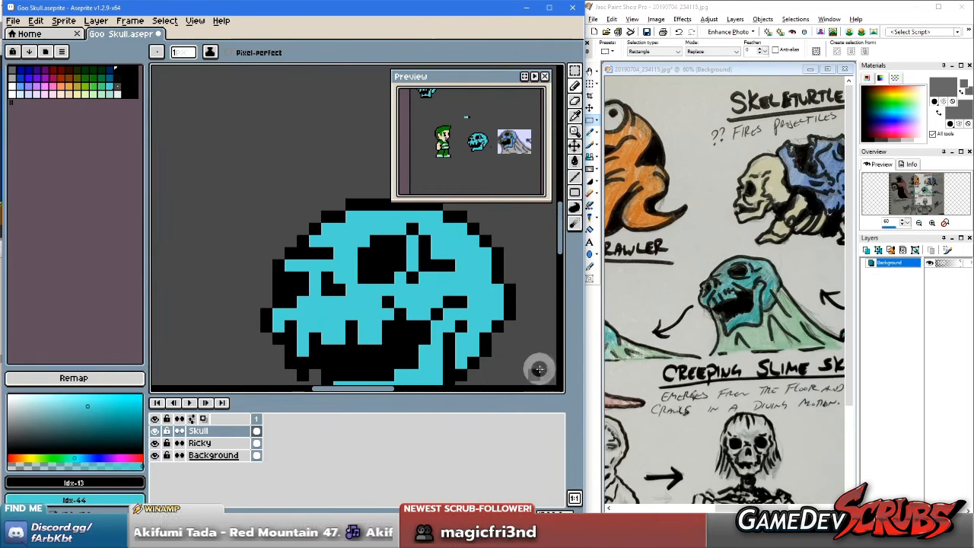
Step: Compare the skull's snout and teeth with the character and pasted reference at several magnifications
{"action": "scroll", "coordinate": [523, 367], "scroll_direction": "down", "scroll_amount": 1}
{"action": "scroll", "coordinate": [377, 319], "scroll_direction": "up", "scroll_amount": 2}
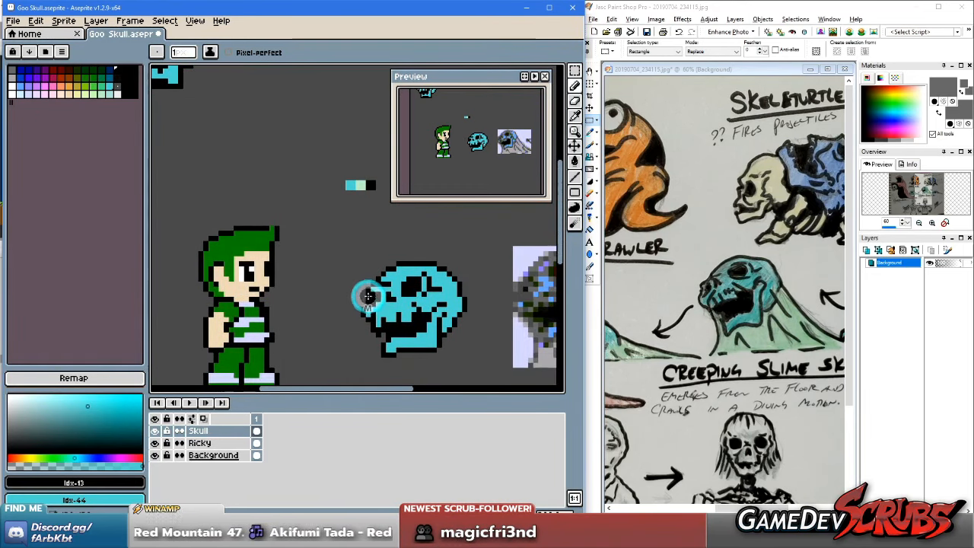
{"action": "scroll", "coordinate": [326, 327], "scroll_direction": "down", "scroll_amount": 1}
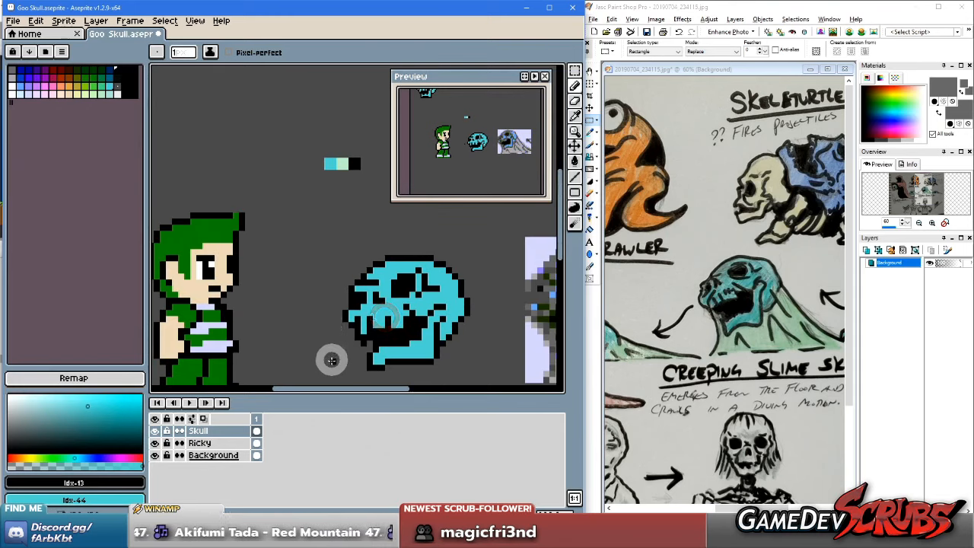
{"action": "key", "text": "ctrl+z"}
{"action": "scroll", "coordinate": [312, 337], "scroll_direction": "down", "scroll_amount": 1}
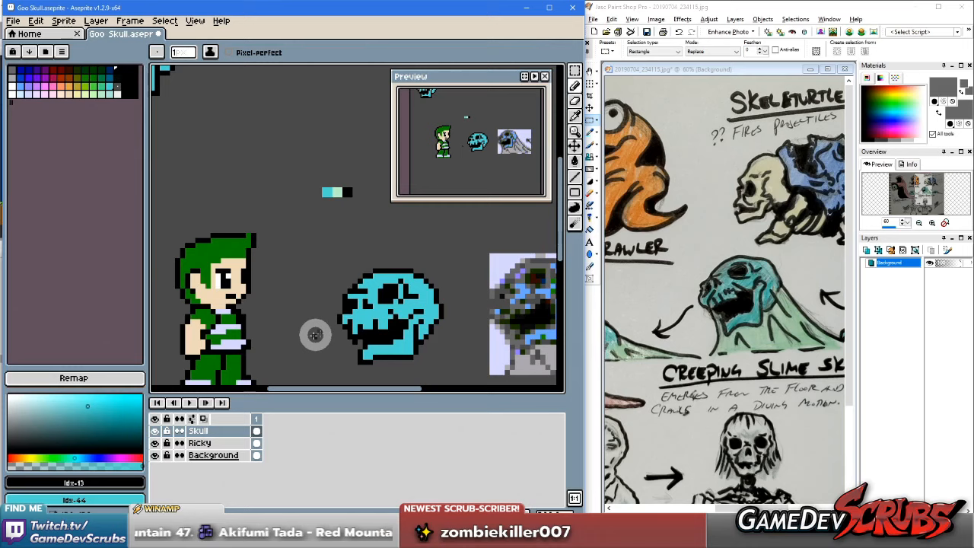
{"action": "scroll", "coordinate": [314, 335], "scroll_direction": "up", "scroll_amount": 1}
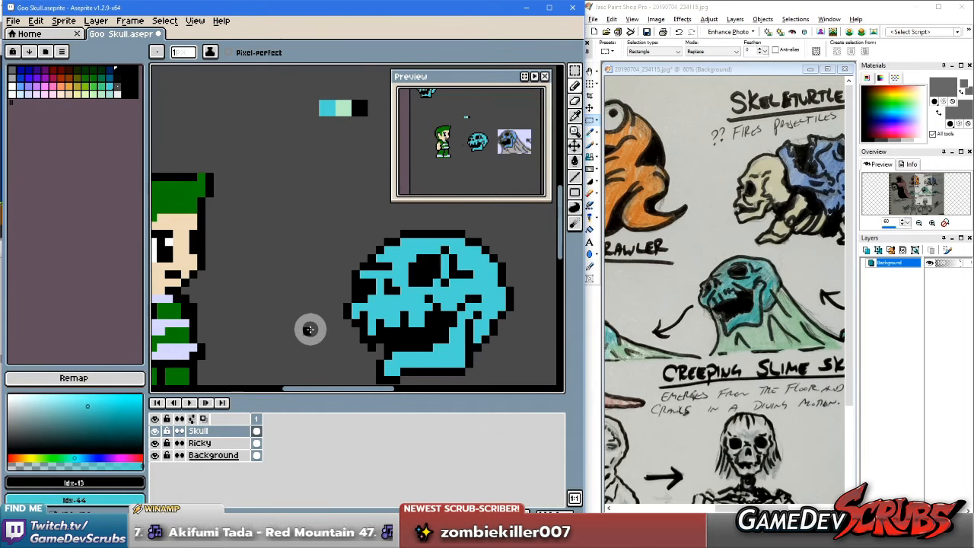
{"action": "scroll", "coordinate": [309, 329], "scroll_direction": "up", "scroll_amount": 1}
{"action": "scroll", "coordinate": [424, 326], "scroll_direction": "down", "scroll_amount": 2}
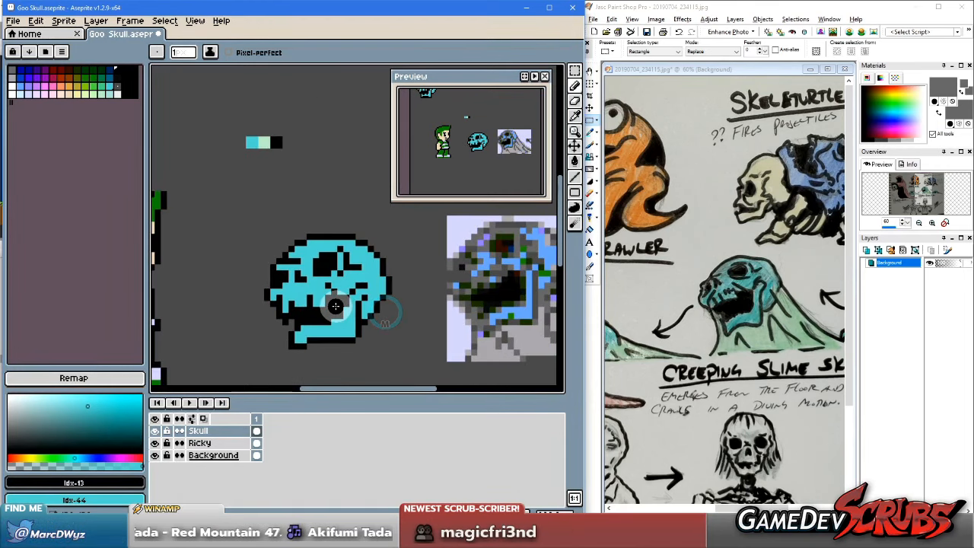
Step: Touch up the front end of the lower jaw with black and cyan pixels, and check it at sprite size
{"action": "scroll", "coordinate": [335, 305], "scroll_direction": "up", "scroll_amount": 1}
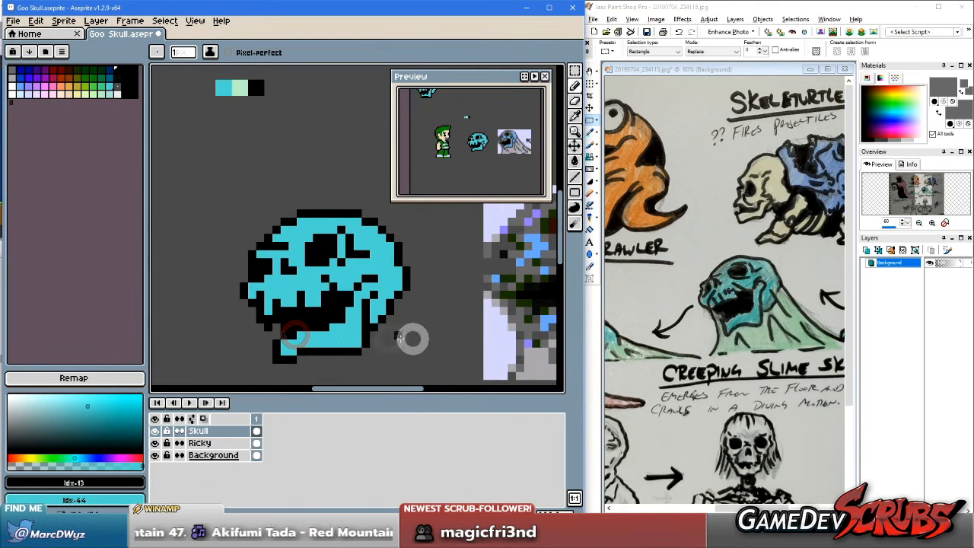
{"action": "scroll", "coordinate": [435, 335], "scroll_direction": "down", "scroll_amount": 1}
{"action": "left_click_drag", "start_coordinate": [417, 332], "coordinate": [387, 330]}
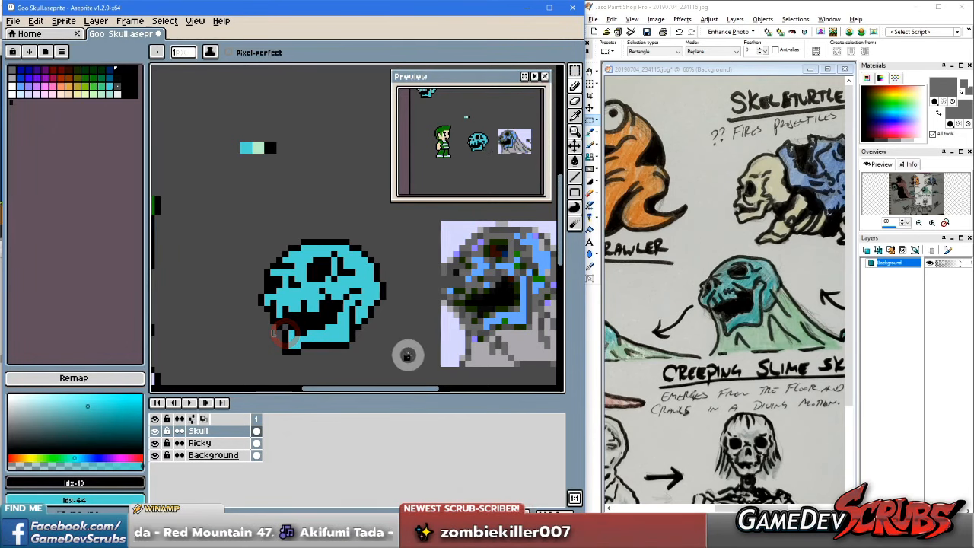
{"action": "scroll", "coordinate": [389, 321], "scroll_direction": "down", "scroll_amount": 3}
{"action": "scroll", "coordinate": [393, 322], "scroll_direction": "down", "scroll_amount": 2}
{"action": "scroll", "coordinate": [380, 322], "scroll_direction": "up", "scroll_amount": 4}
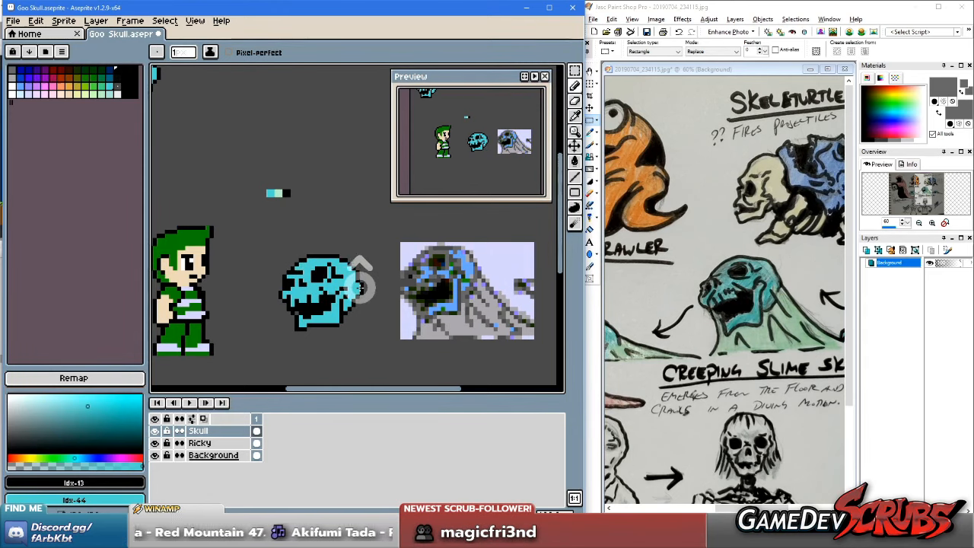
Step: Shorten the brow line above the nose by painting its rear pixels cyan
{"action": "scroll", "coordinate": [301, 261], "scroll_direction": "up", "scroll_amount": 3}
{"action": "left_click_drag", "start_coordinate": [290, 280], "coordinate": [340, 276]}
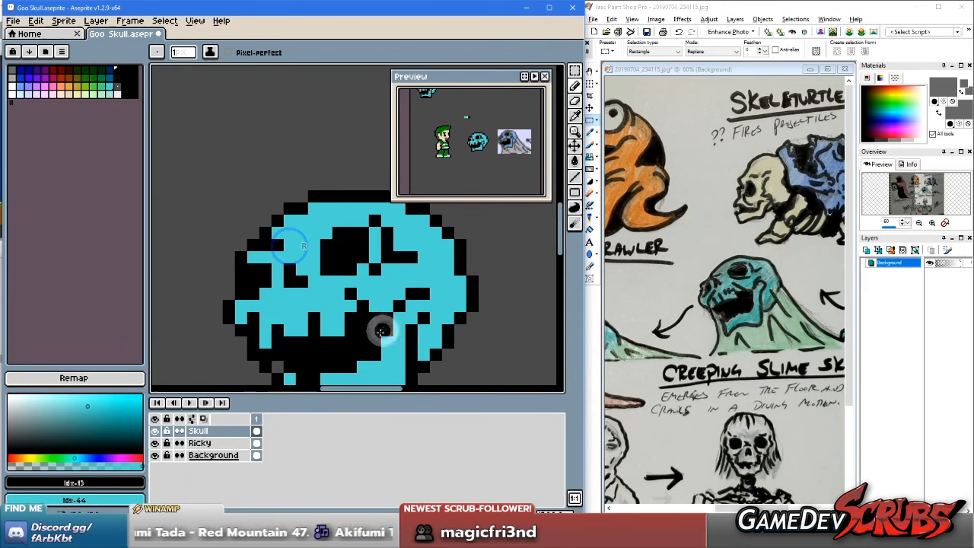
{"action": "scroll", "coordinate": [369, 333], "scroll_direction": "down", "scroll_amount": 2}
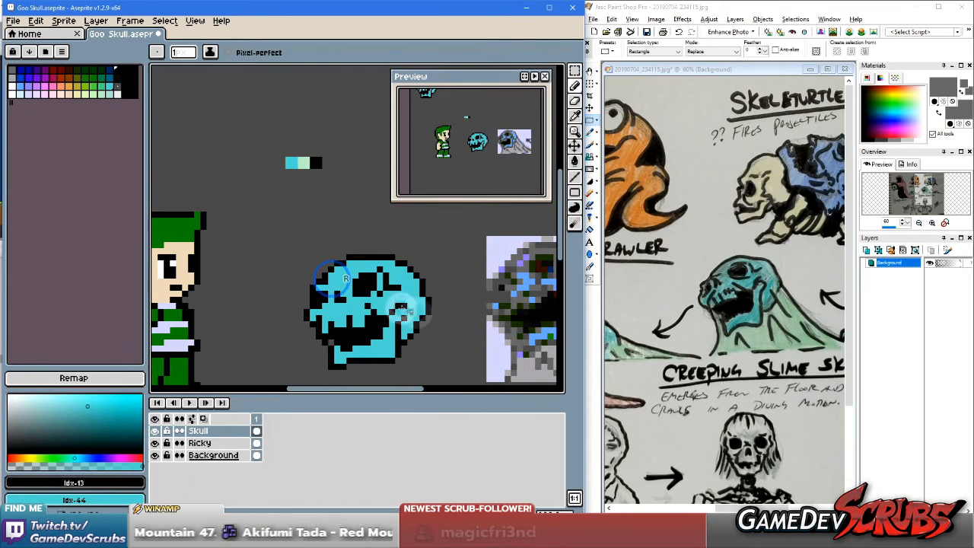
{"action": "scroll", "coordinate": [417, 312], "scroll_direction": "down", "scroll_amount": 2}
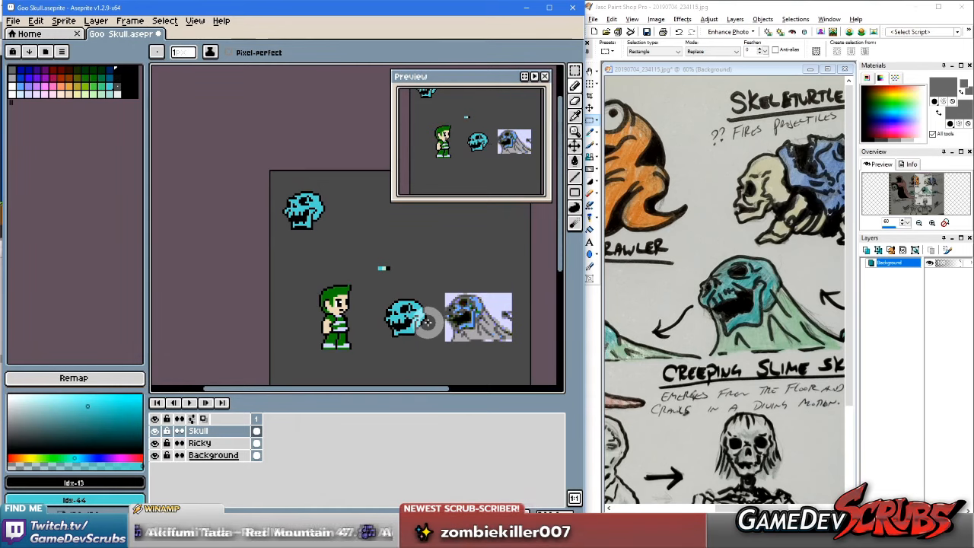
{"action": "scroll", "coordinate": [415, 322], "scroll_direction": "up", "scroll_amount": 3}
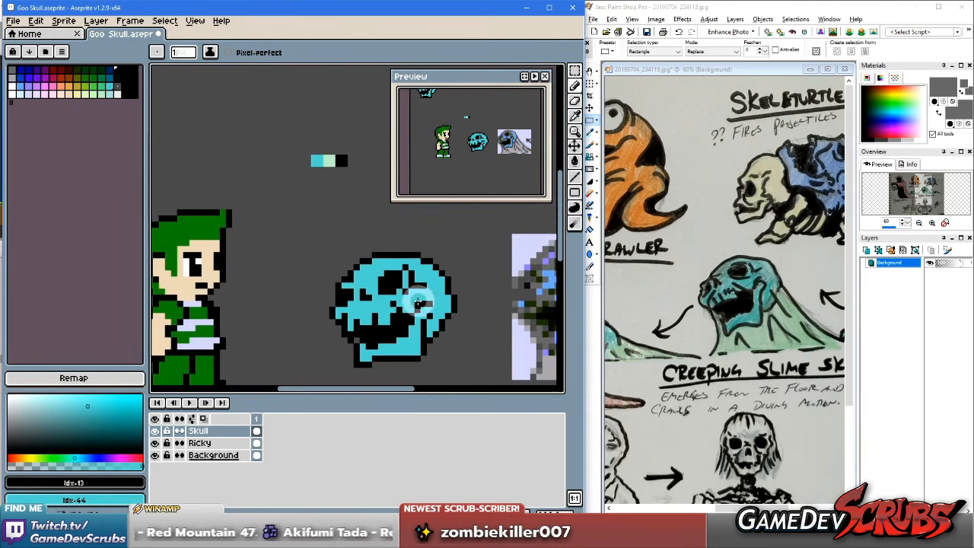
{"action": "left_click_drag", "start_coordinate": [417, 299], "coordinate": [344, 297]}
Step: Reshape the nostril mark into a small arch with black and cyan pixels, and check it at sprite size
{"action": "scroll", "coordinate": [291, 292], "scroll_direction": "up", "scroll_amount": 2}
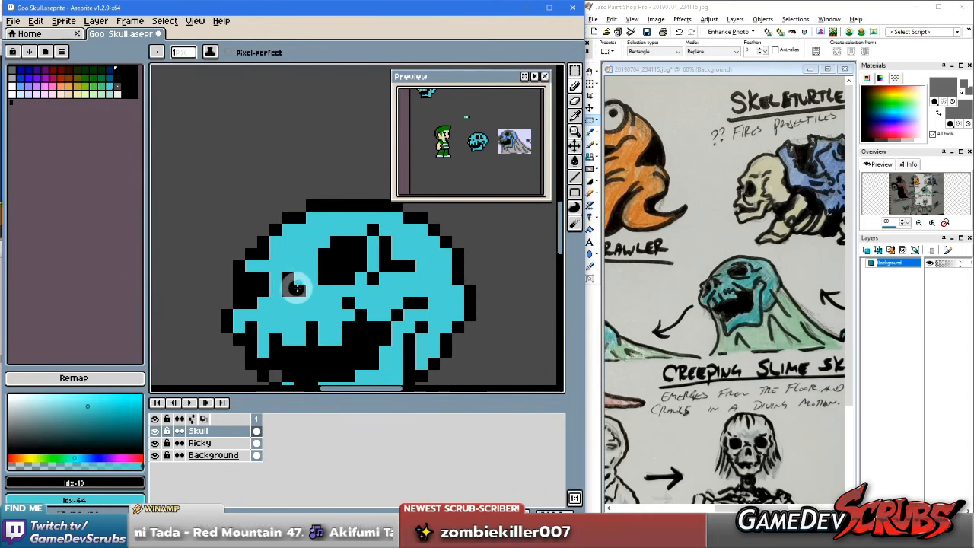
{"action": "left_click_drag", "start_coordinate": [287, 290], "coordinate": [287, 299]}
{"action": "right_click", "coordinate": [293, 304]}
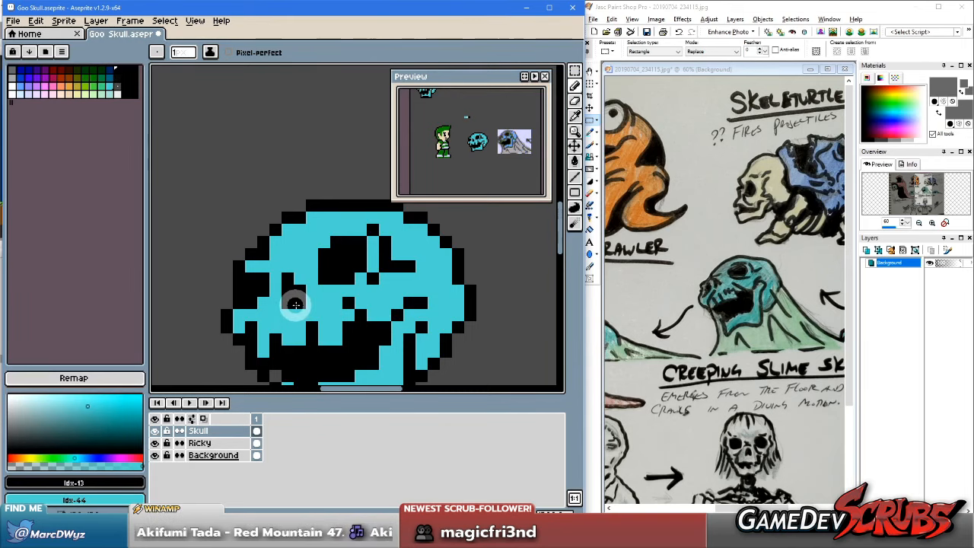
{"action": "left_click", "coordinate": [339, 290]}
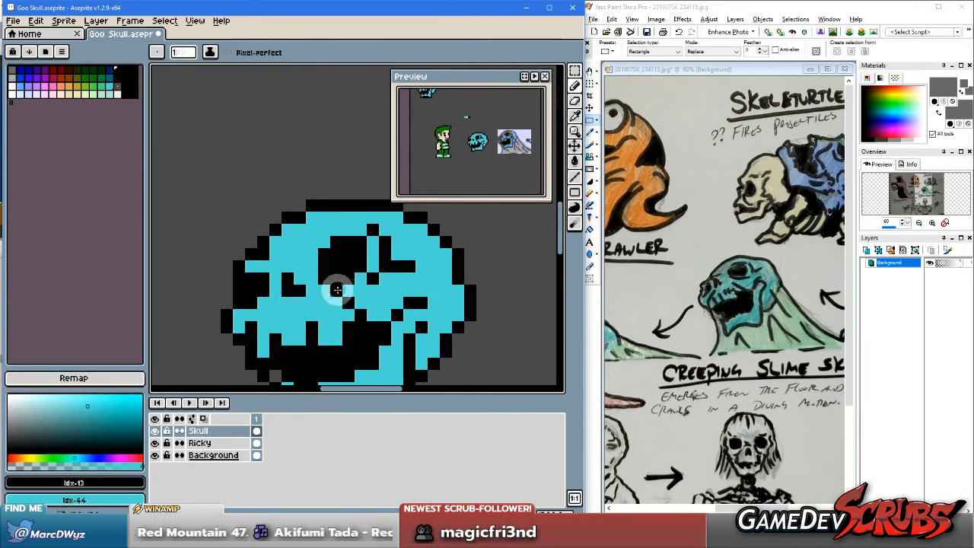
{"action": "right_click", "coordinate": [298, 290]}
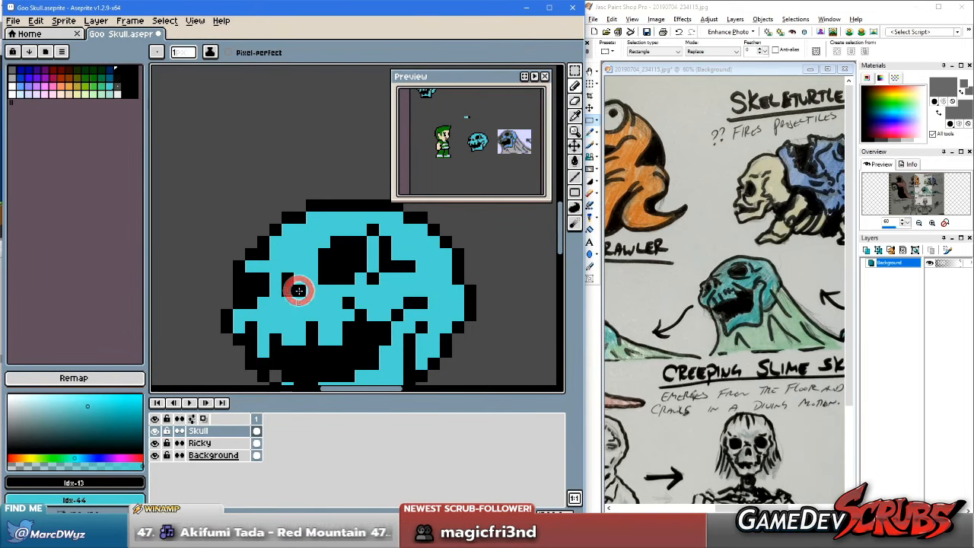
{"action": "left_click", "coordinate": [302, 279]}
{"action": "right_click", "coordinate": [302, 288]}
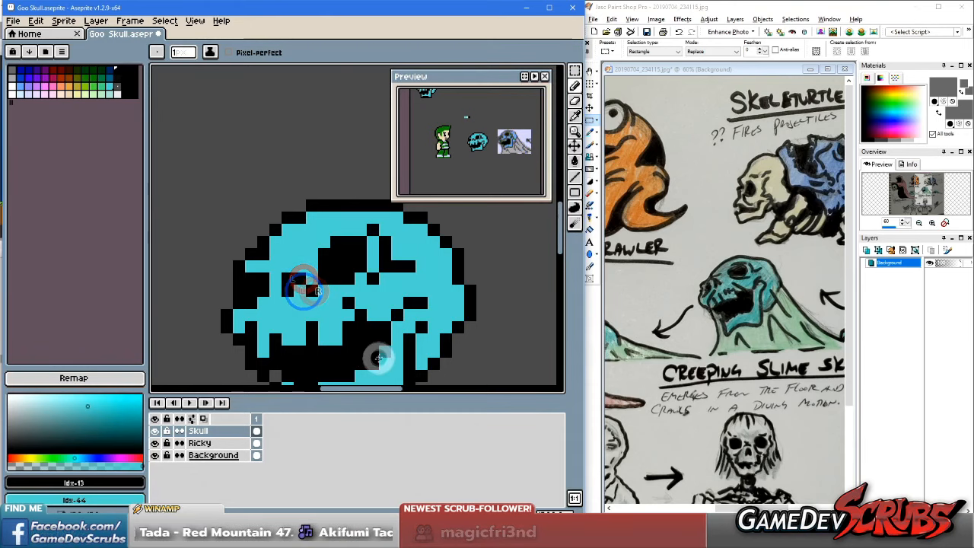
{"action": "scroll", "coordinate": [424, 337], "scroll_direction": "down", "scroll_amount": 2}
{"action": "scroll", "coordinate": [402, 328], "scroll_direction": "up", "scroll_amount": 2}
{"action": "scroll", "coordinate": [426, 324], "scroll_direction": "down", "scroll_amount": 4}
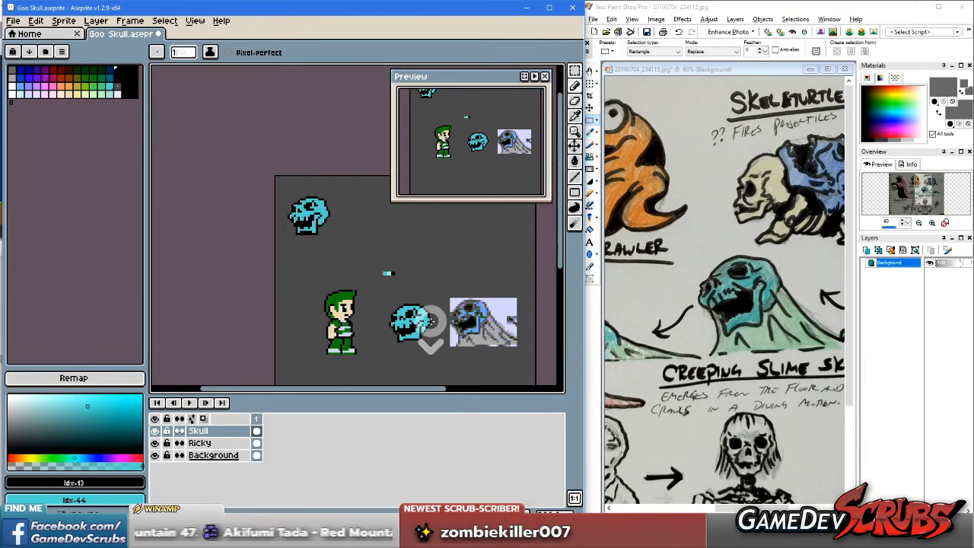
{"action": "scroll", "coordinate": [411, 319], "scroll_direction": "up", "scroll_amount": 4}
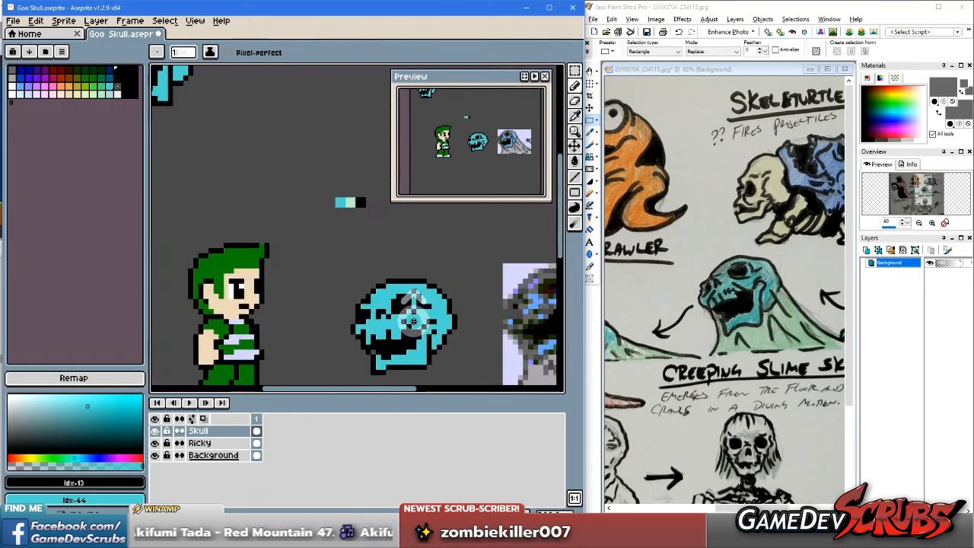
Step: Touch up the nose cavity of the skull beside the reference image by painting over its edge pixels in cyan
{"action": "right_click", "coordinate": [345, 309]}
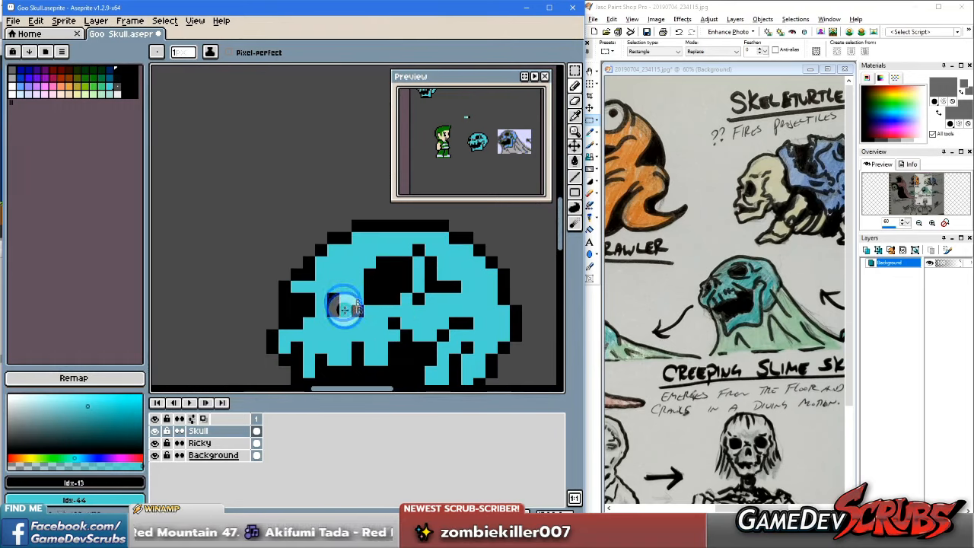
{"action": "scroll", "coordinate": [390, 312], "scroll_direction": "down", "scroll_amount": 3}
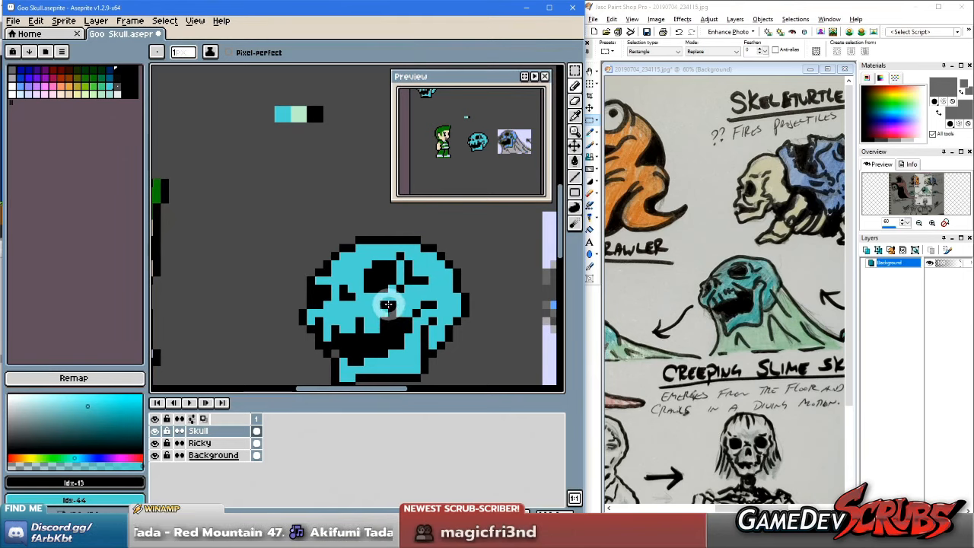
{"action": "scroll", "coordinate": [338, 261], "scroll_direction": "up", "scroll_amount": 1}
{"action": "scroll", "coordinate": [397, 297], "scroll_direction": "down", "scroll_amount": 1}
{"action": "scroll", "coordinate": [396, 296], "scroll_direction": "down", "scroll_amount": 2}
{"action": "scroll", "coordinate": [398, 296], "scroll_direction": "up", "scroll_amount": 1}
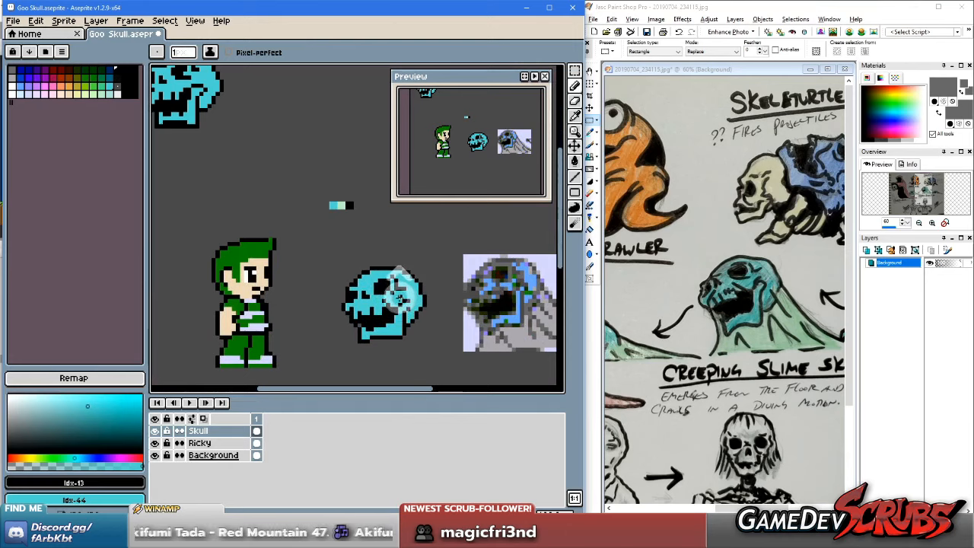
{"action": "scroll", "coordinate": [397, 298], "scroll_direction": "down", "scroll_amount": 1}
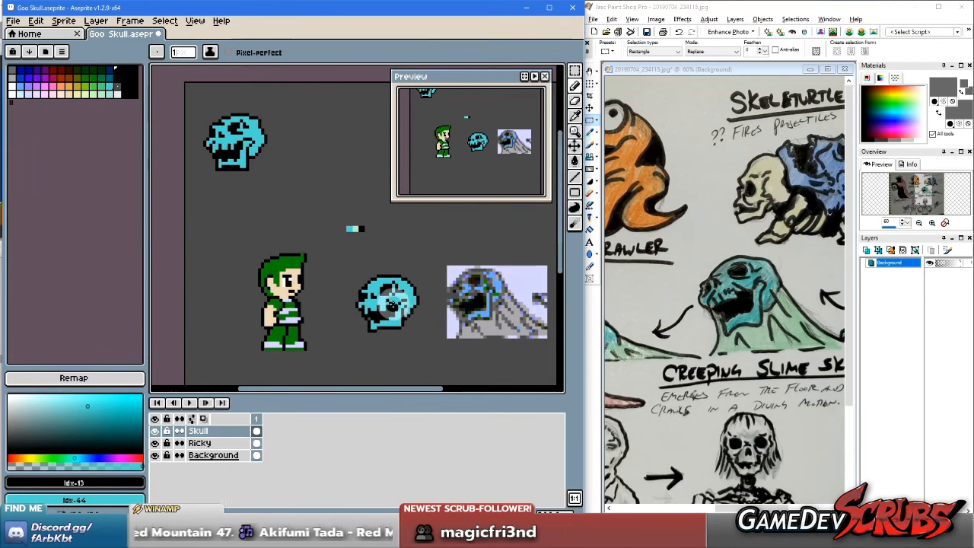
{"action": "scroll", "coordinate": [390, 302], "scroll_direction": "up", "scroll_amount": 3}
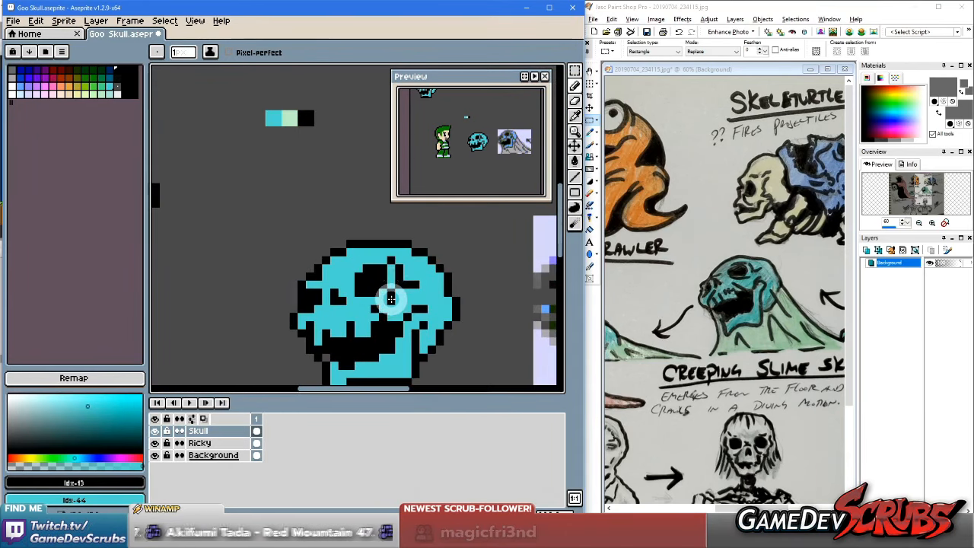
{"action": "scroll", "coordinate": [390, 299], "scroll_direction": "up", "scroll_amount": 1}
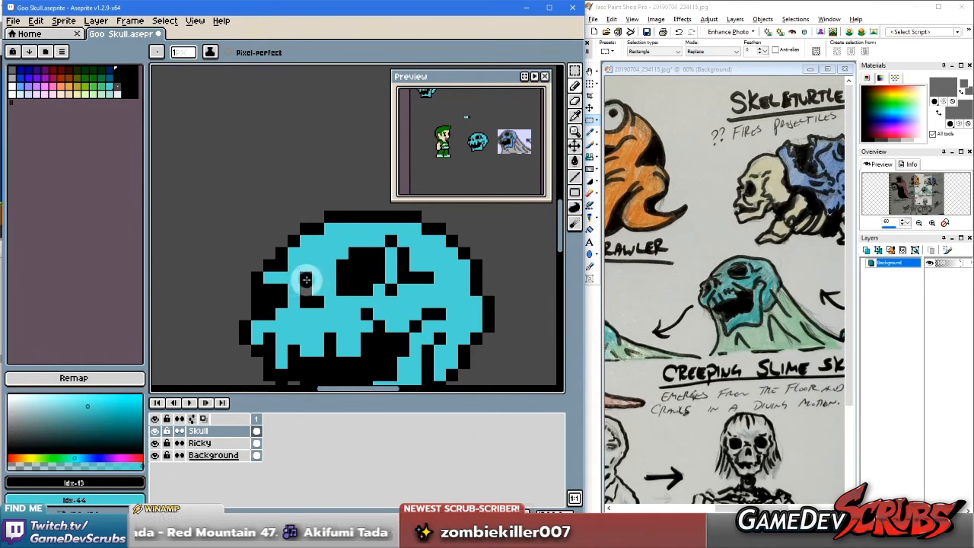
Step: Try reshaping the far eye socket at the skull's front edge by recolouring its cyan pixels
{"action": "right_click", "coordinate": [278, 281]}
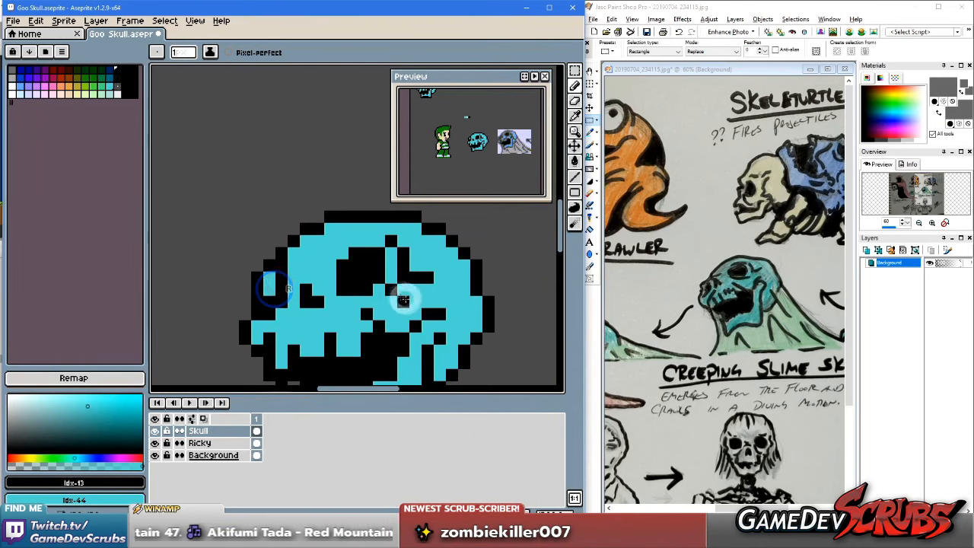
{"action": "scroll", "coordinate": [388, 329], "scroll_direction": "down", "scroll_amount": 1}
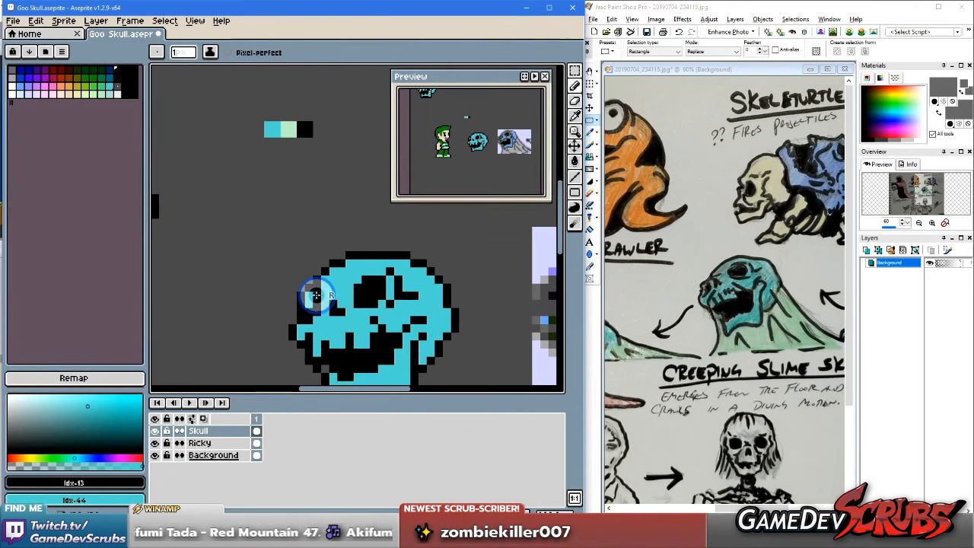
{"action": "scroll", "coordinate": [380, 351], "scroll_direction": "down", "scroll_amount": 1}
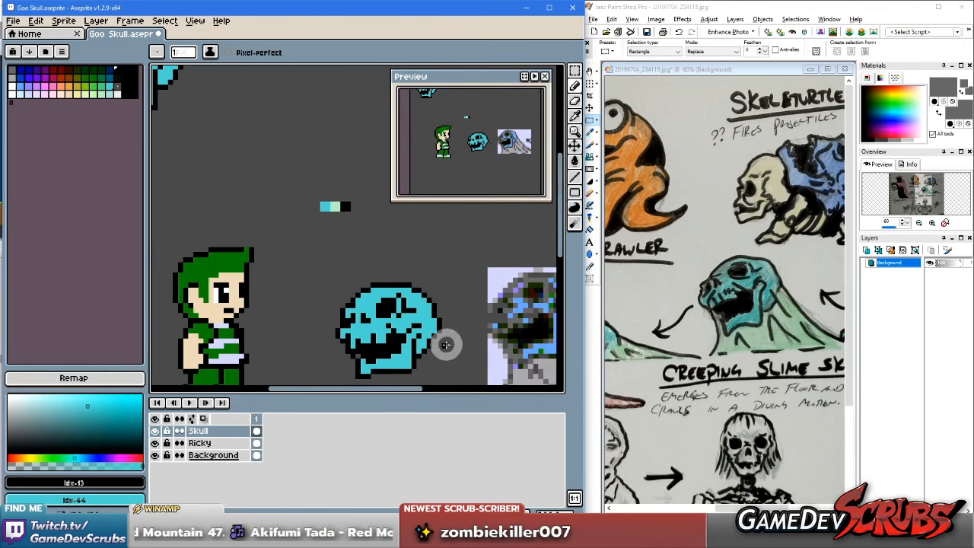
{"action": "scroll", "coordinate": [356, 314], "scroll_direction": "up", "scroll_amount": 2}
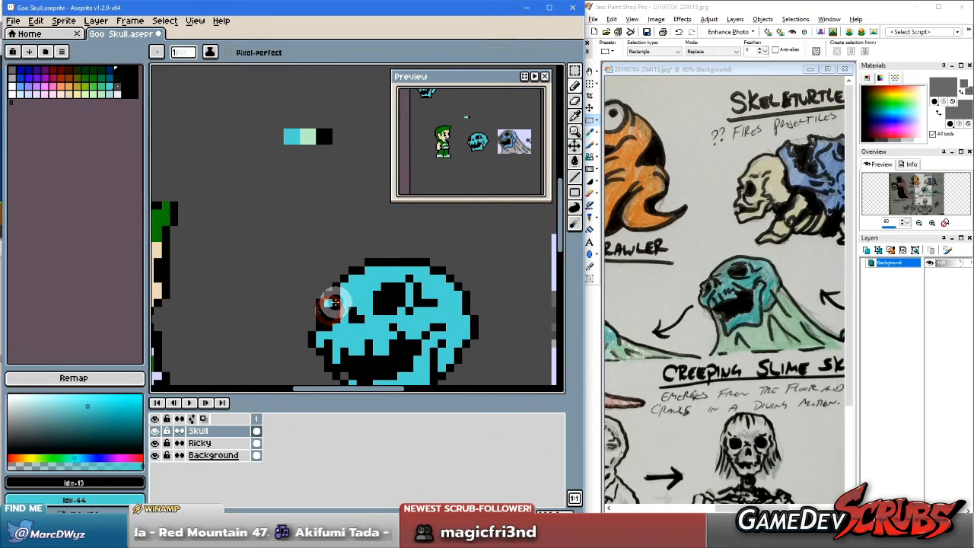
{"action": "scroll", "coordinate": [411, 320], "scroll_direction": "down", "scroll_amount": 2}
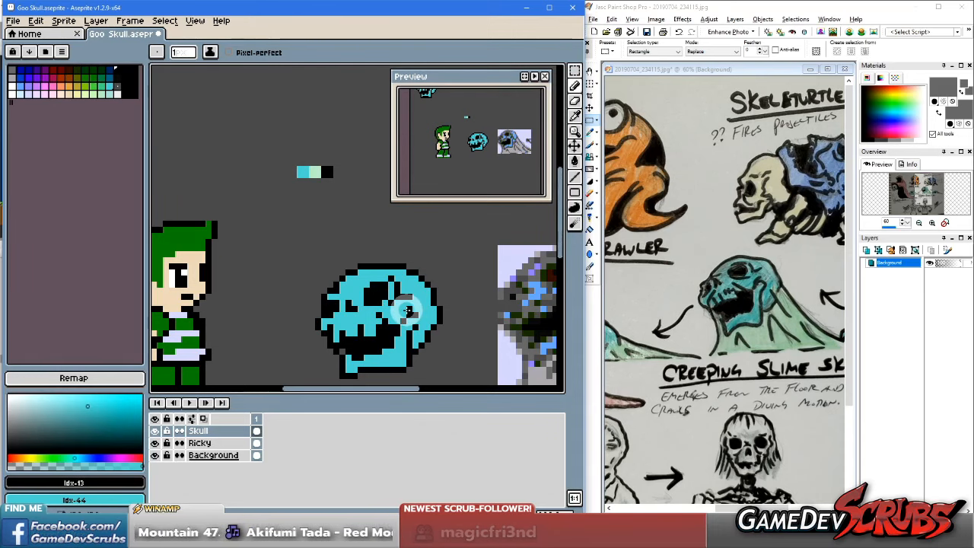
{"action": "scroll", "coordinate": [351, 312], "scroll_direction": "up", "scroll_amount": 2}
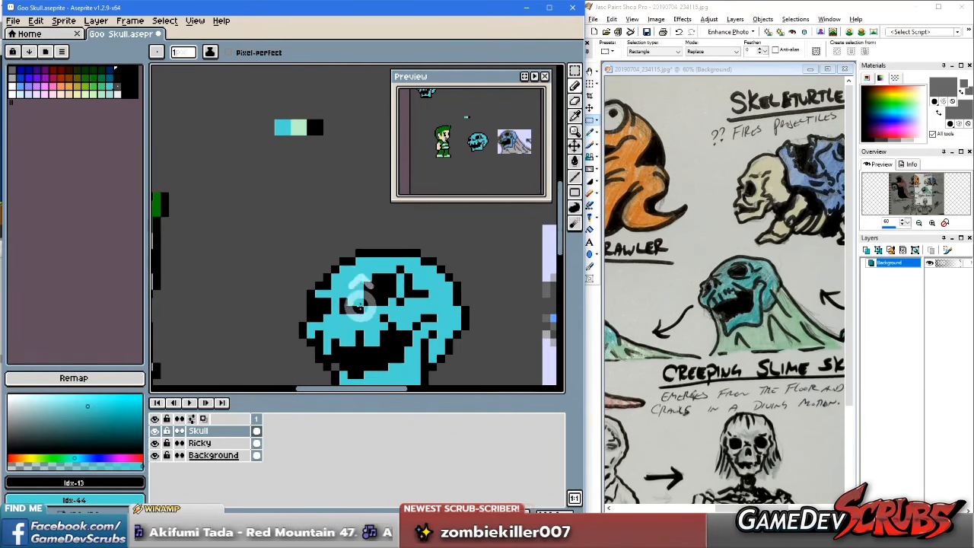
Step: Select the skull's nose cavity with a rectangular marquee, shift it one pixel toward the face's front edge, and deselect
{"action": "key", "text": "m"}
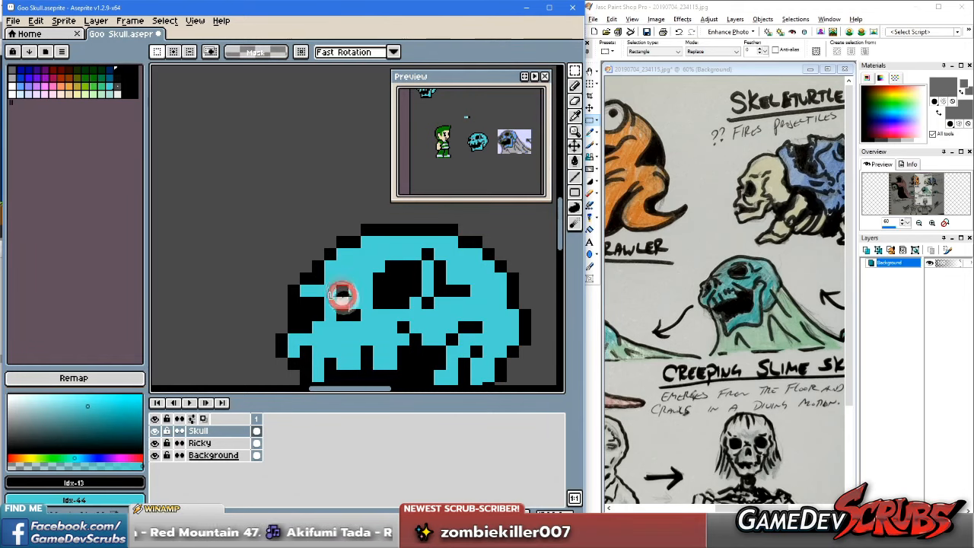
{"action": "left_click_drag", "start_coordinate": [361, 327], "coordinate": [344, 315]}
{"action": "left_click", "coordinate": [342, 305]}
{"action": "left_click", "coordinate": [383, 316]}
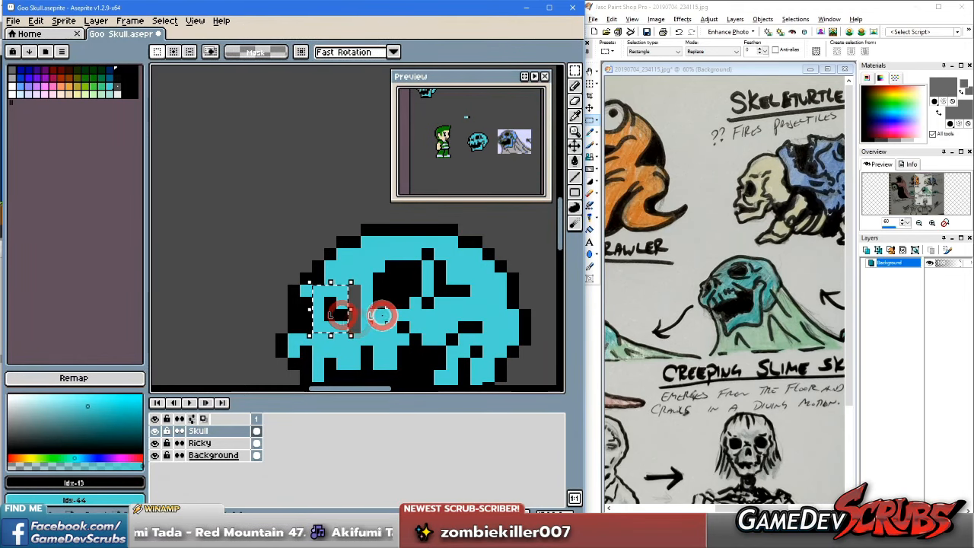
{"action": "scroll", "coordinate": [383, 316], "scroll_direction": "down", "scroll_amount": 1}
{"action": "scroll", "coordinate": [373, 320], "scroll_direction": "up", "scroll_amount": 1}
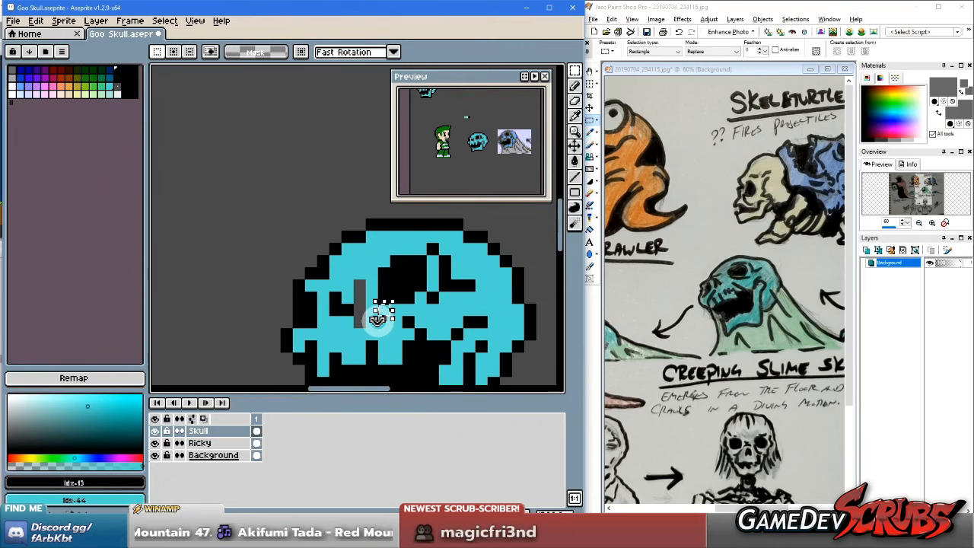
{"action": "key", "text": "b"}
{"action": "key", "text": "v"}
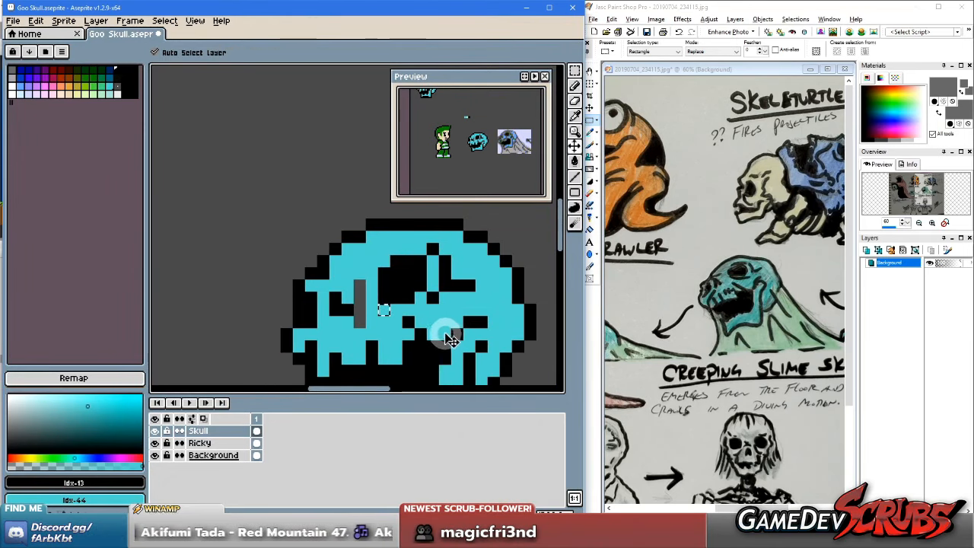
{"action": "key", "text": "ctrl+d"}
{"action": "key", "text": "b"}
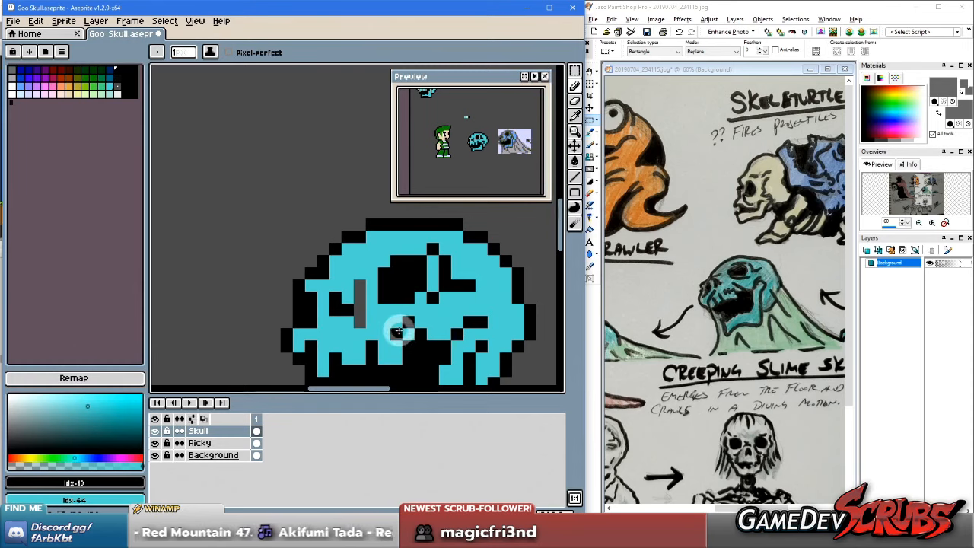
Step: Sample the skull's cyan and fill the empty gap left beside the moved nose cavity
{"action": "left_click", "coordinate": [370, 312], "text": "alt"}
{"action": "scroll", "coordinate": [396, 335], "scroll_direction": "down", "scroll_amount": 3}
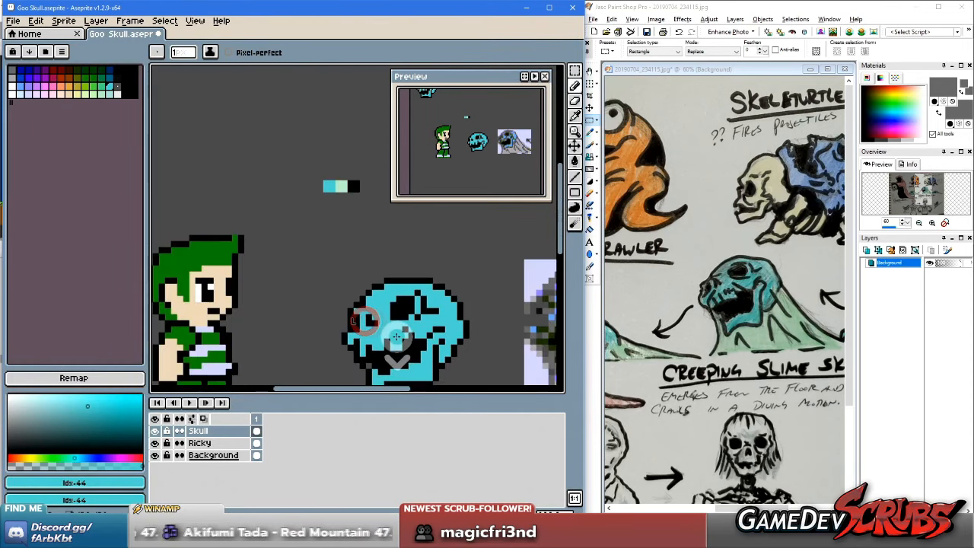
{"action": "scroll", "coordinate": [396, 336], "scroll_direction": "down", "scroll_amount": 4}
{"action": "scroll", "coordinate": [441, 354], "scroll_direction": "up", "scroll_amount": 1}
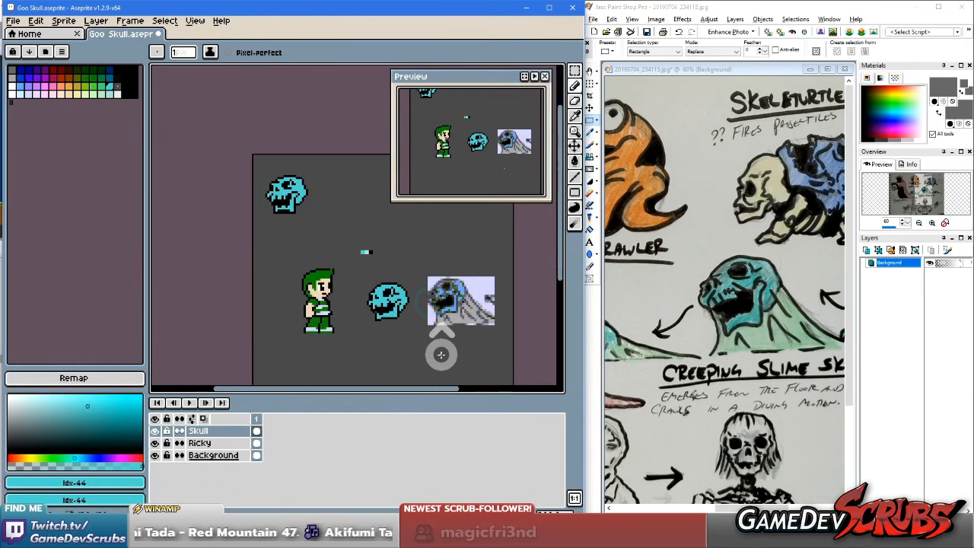
{"action": "scroll", "coordinate": [440, 354], "scroll_direction": "up", "scroll_amount": 4}
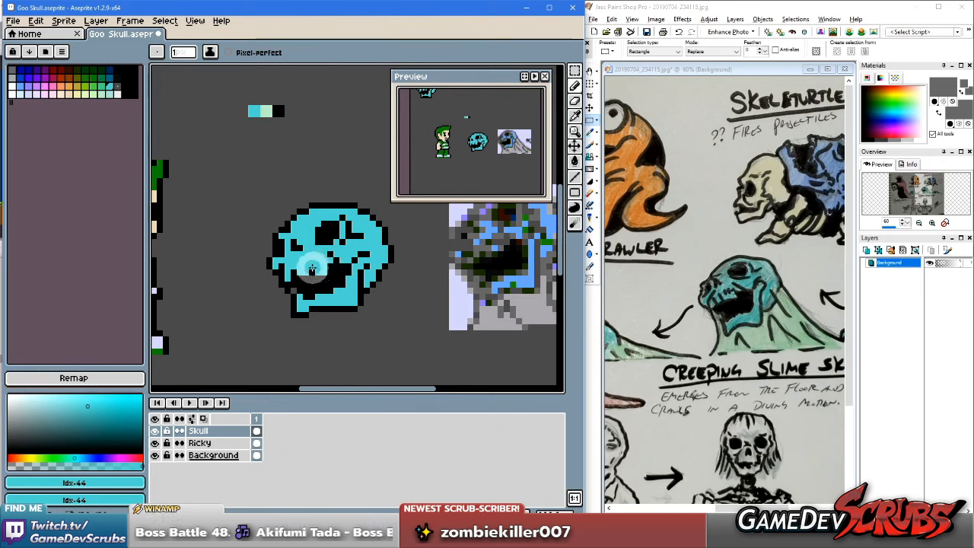
{"action": "scroll", "coordinate": [312, 268], "scroll_direction": "up", "scroll_amount": 2}
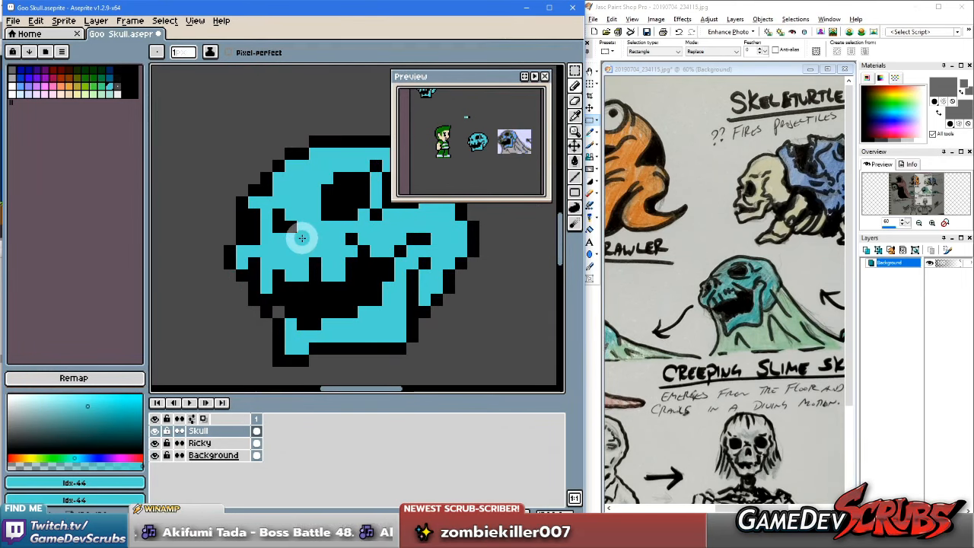
Step: Sample black as the secondary colour and add black pixels to give the nose cavity an arched shape
{"action": "key", "text": "i"}
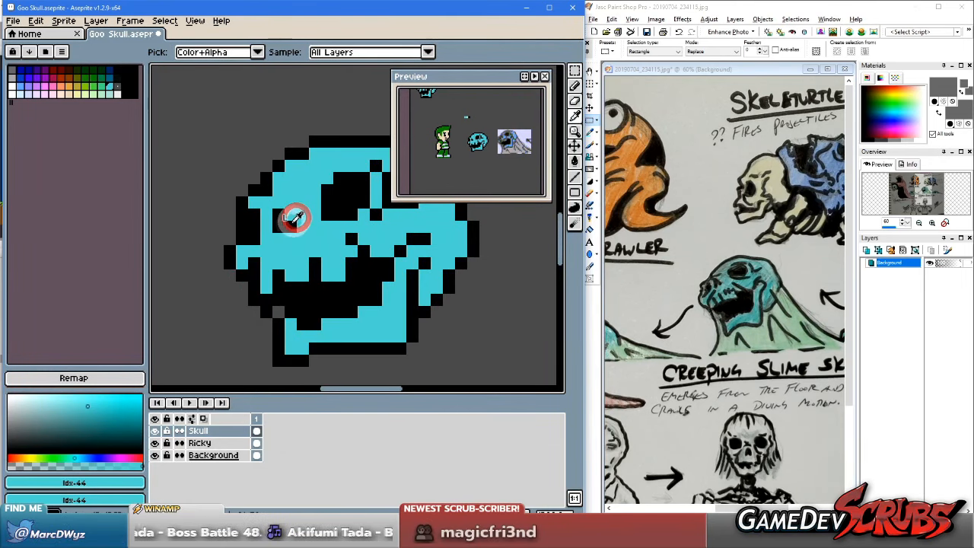
{"action": "right_click", "coordinate": [295, 217]}
{"action": "key", "text": "b"}
{"action": "right_click", "coordinate": [303, 226]}
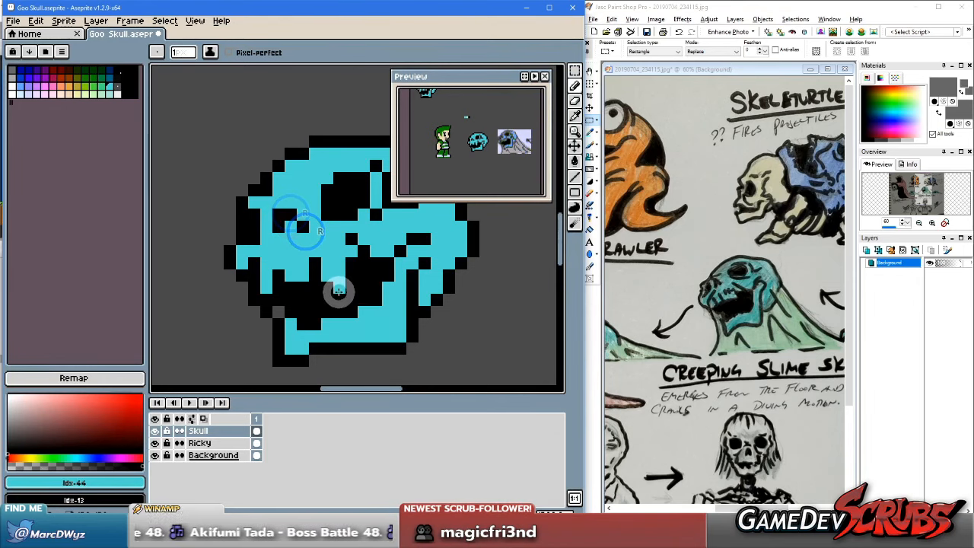
{"action": "scroll", "coordinate": [340, 297], "scroll_direction": "down", "scroll_amount": 2}
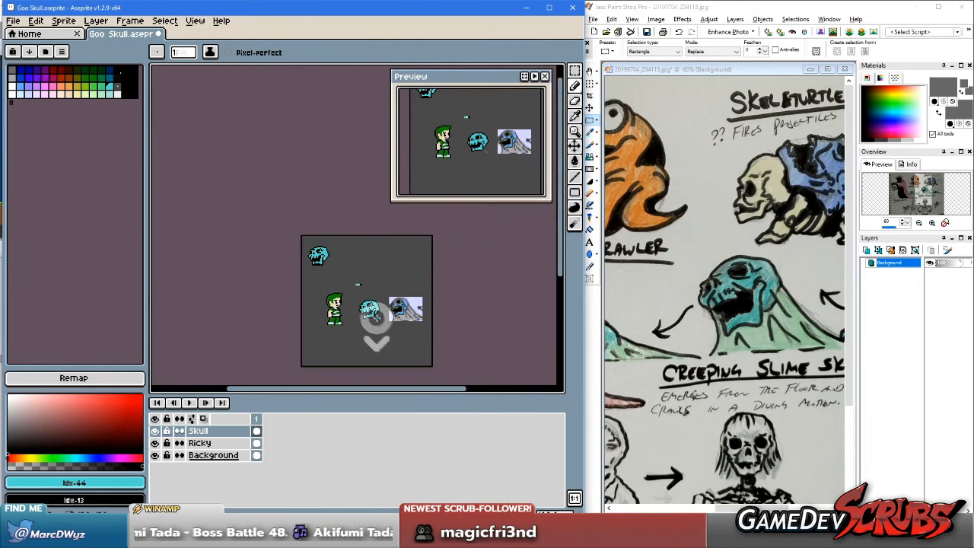
{"action": "scroll", "coordinate": [389, 329], "scroll_direction": "up", "scroll_amount": 6}
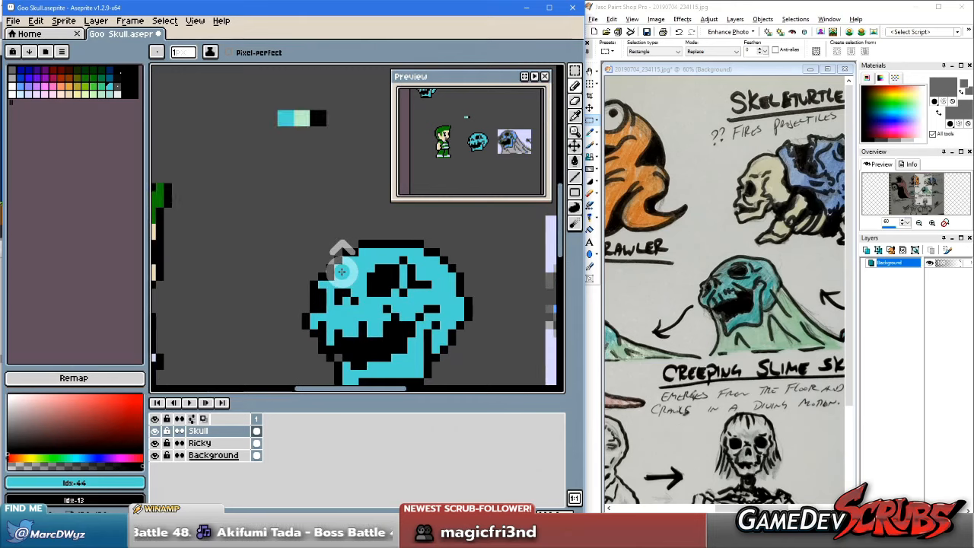
Step: Refine the nose cavity's lower pixels in cyan and black, and set black as foreground and cyan as background colour
{"action": "left_click", "coordinate": [329, 333]}
{"action": "left_click", "coordinate": [346, 313]}
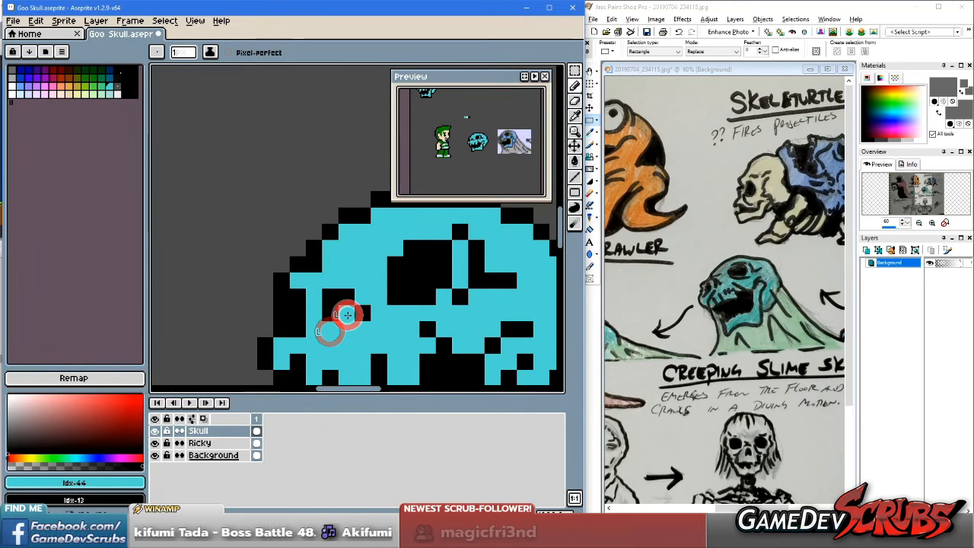
{"action": "right_click", "coordinate": [349, 316]}
{"action": "right_click", "coordinate": [332, 333]}
{"action": "scroll", "coordinate": [365, 325], "scroll_direction": "down", "scroll_amount": 4}
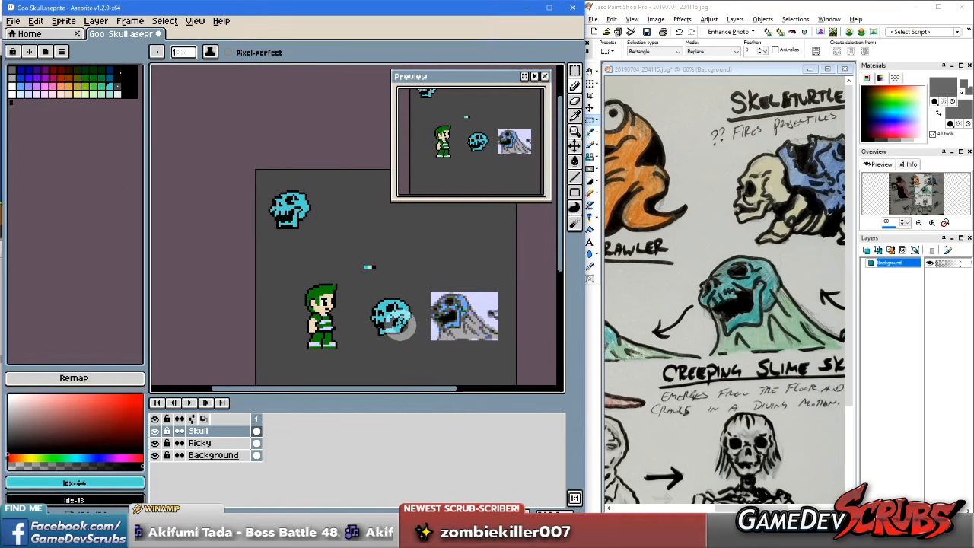
{"action": "scroll", "coordinate": [420, 317], "scroll_direction": "up", "scroll_amount": 4}
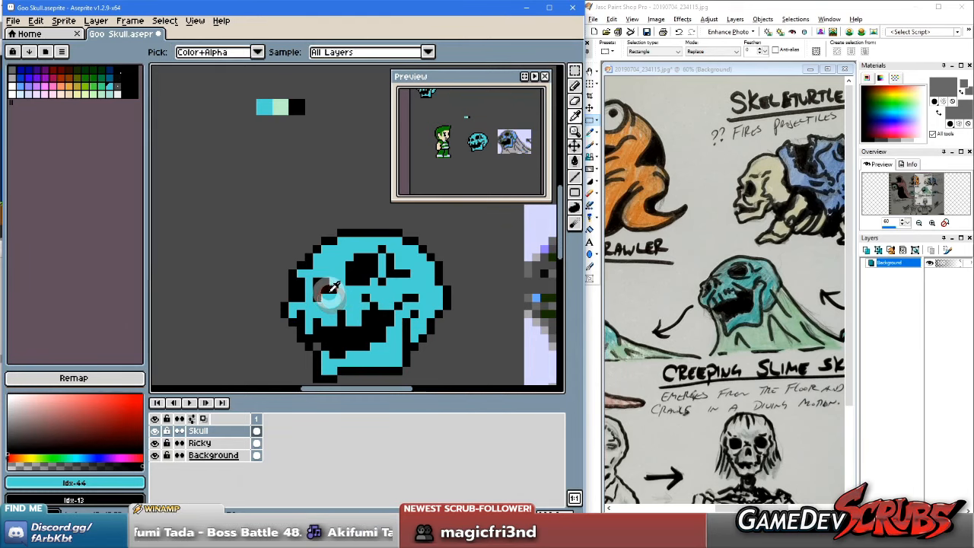
{"action": "right_click", "coordinate": [332, 297], "text": "alt"}
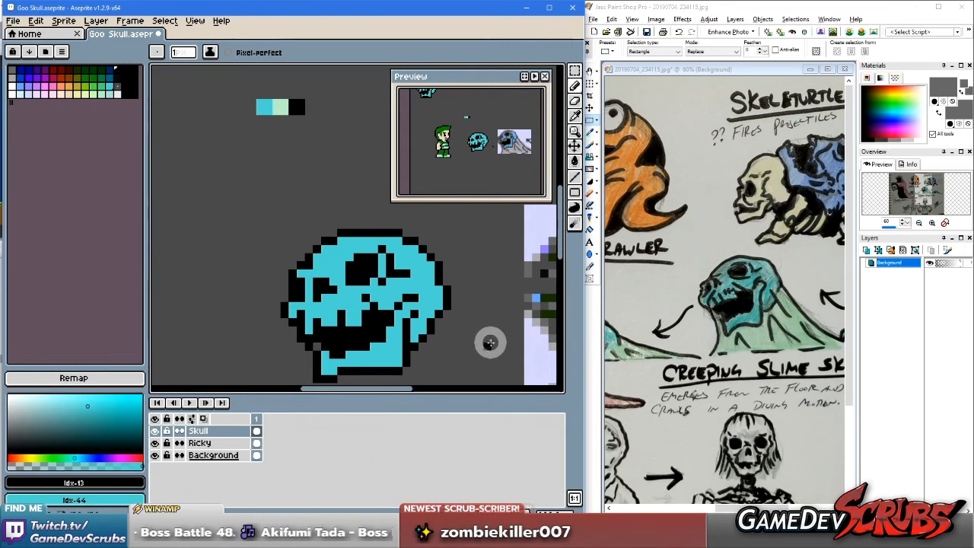
Step: Compare the reworked skull with the first skull version, the character sprite and the pixelated reference image
{"action": "scroll", "coordinate": [489, 344], "scroll_direction": "down", "scroll_amount": 2}
{"action": "left_click_drag", "start_coordinate": [478, 329], "coordinate": [375, 330]}
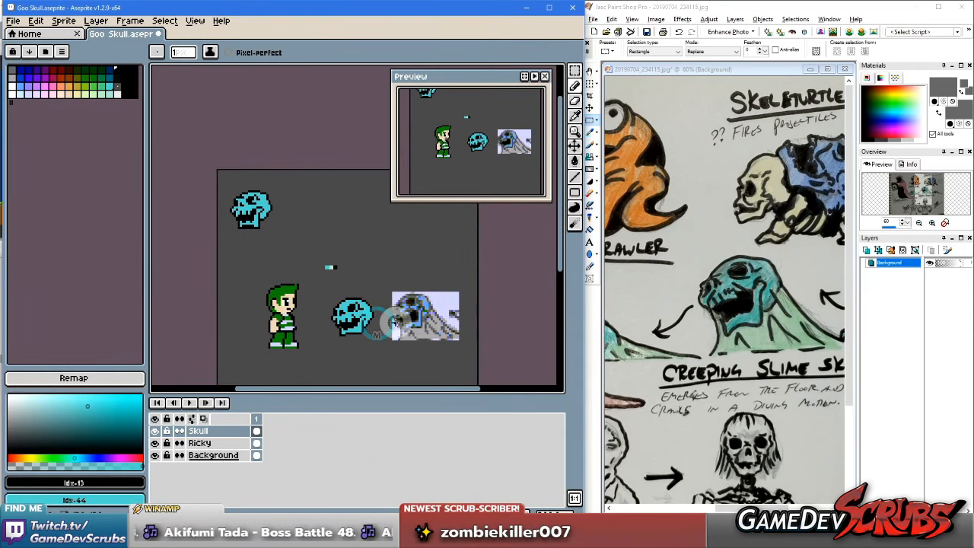
{"action": "scroll", "coordinate": [374, 320], "scroll_direction": "up", "scroll_amount": 1}
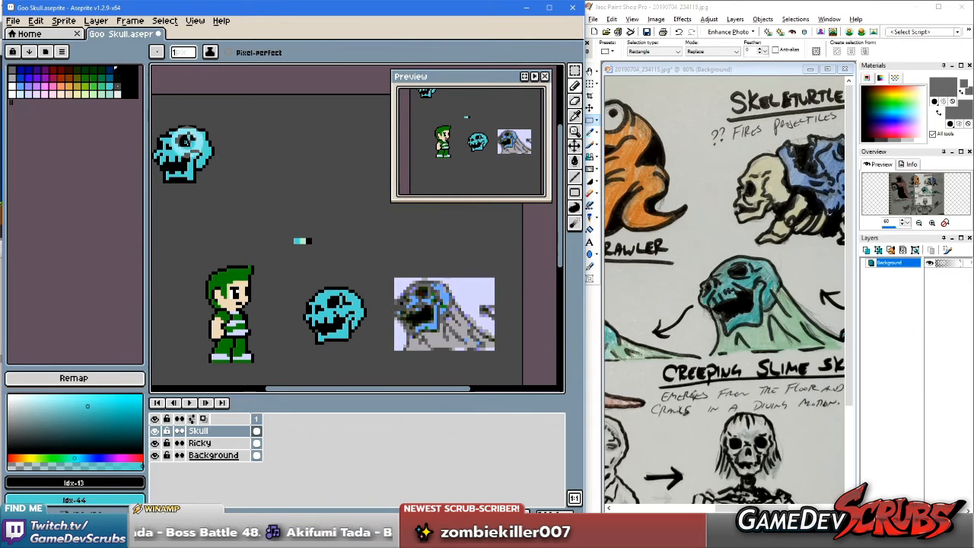
{"action": "scroll", "coordinate": [362, 301], "scroll_direction": "up", "scroll_amount": 1}
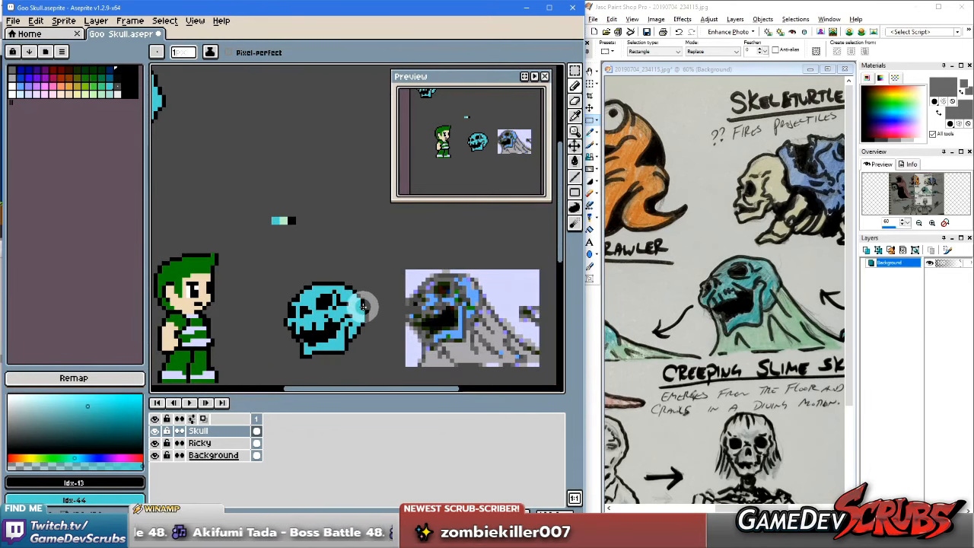
{"action": "scroll", "coordinate": [364, 306], "scroll_direction": "up", "scroll_amount": 2}
{"action": "scroll", "coordinate": [396, 301], "scroll_direction": "down", "scroll_amount": 1}
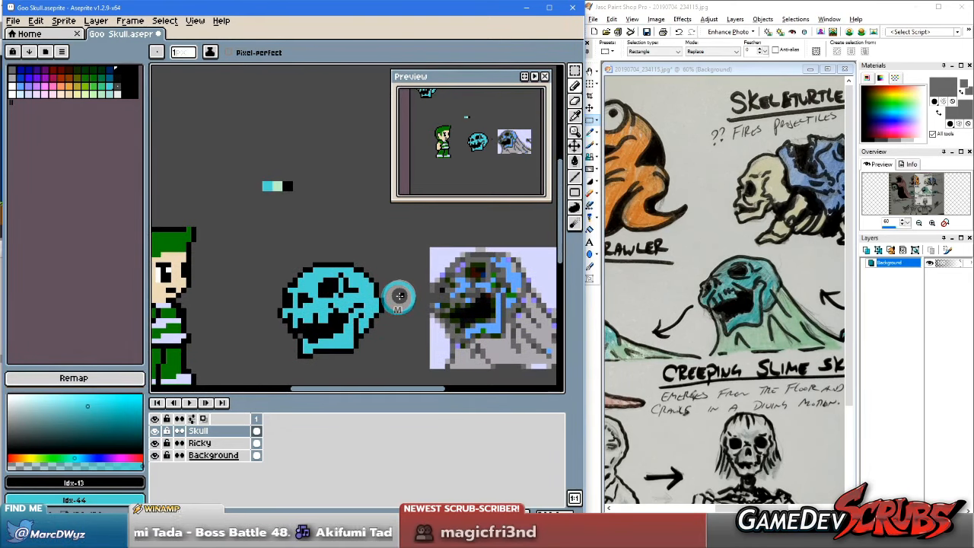
{"action": "scroll", "coordinate": [399, 295], "scroll_direction": "up", "scroll_amount": 1}
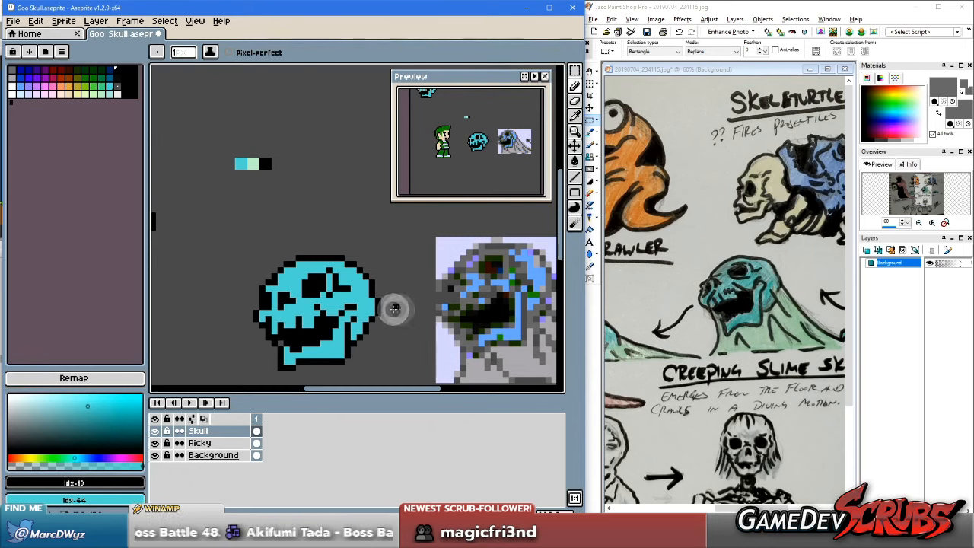
{"action": "right_click", "coordinate": [329, 346]}
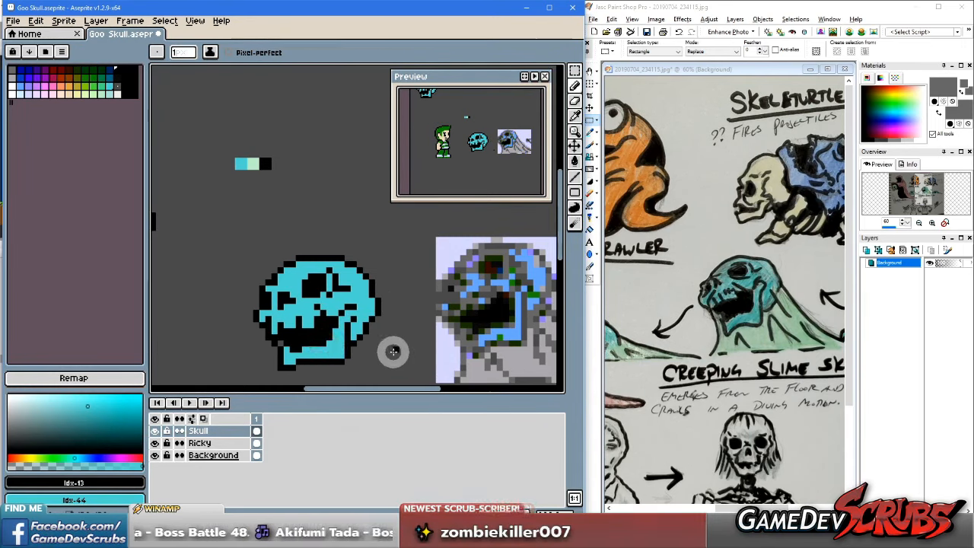
Step: Reshape the lower rear corner of the skull's jaw with black outline pixels
{"action": "left_click", "coordinate": [334, 343]}
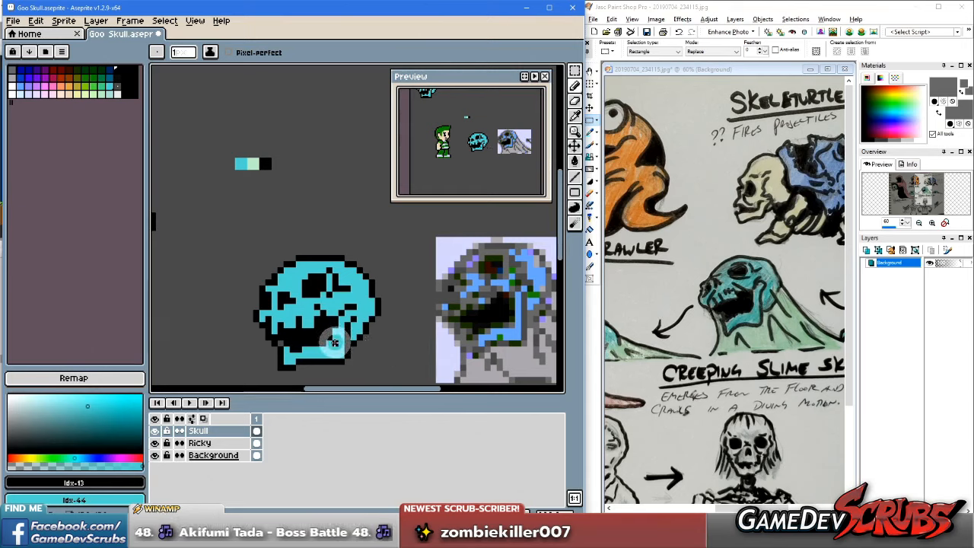
{"action": "scroll", "coordinate": [376, 339], "scroll_direction": "down", "scroll_amount": 1}
{"action": "scroll", "coordinate": [365, 336], "scroll_direction": "up", "scroll_amount": 3}
{"action": "scroll", "coordinate": [366, 342], "scroll_direction": "down", "scroll_amount": 2}
{"action": "scroll", "coordinate": [372, 346], "scroll_direction": "up", "scroll_amount": 2}
{"action": "left_click_drag", "start_coordinate": [385, 354], "coordinate": [392, 291]}
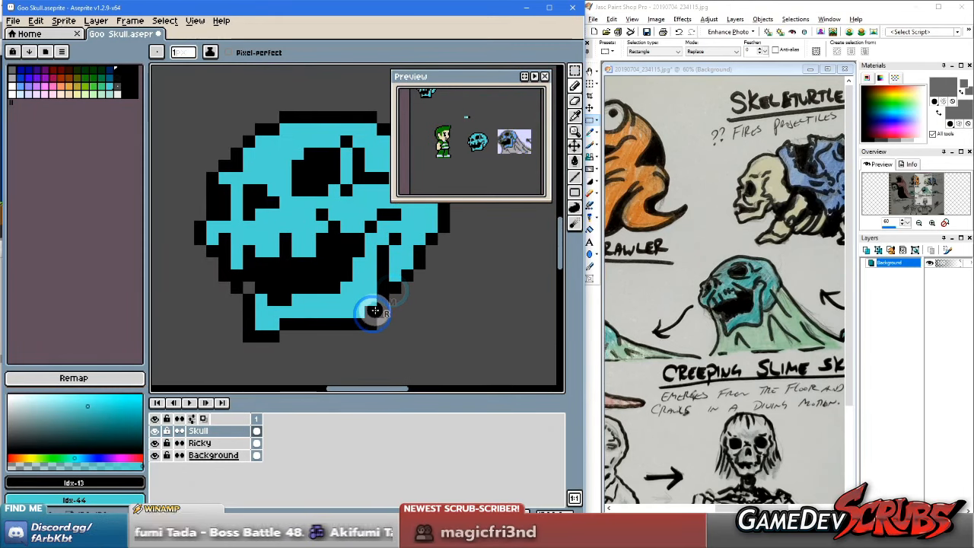
{"action": "scroll", "coordinate": [373, 302], "scroll_direction": "down", "scroll_amount": 2}
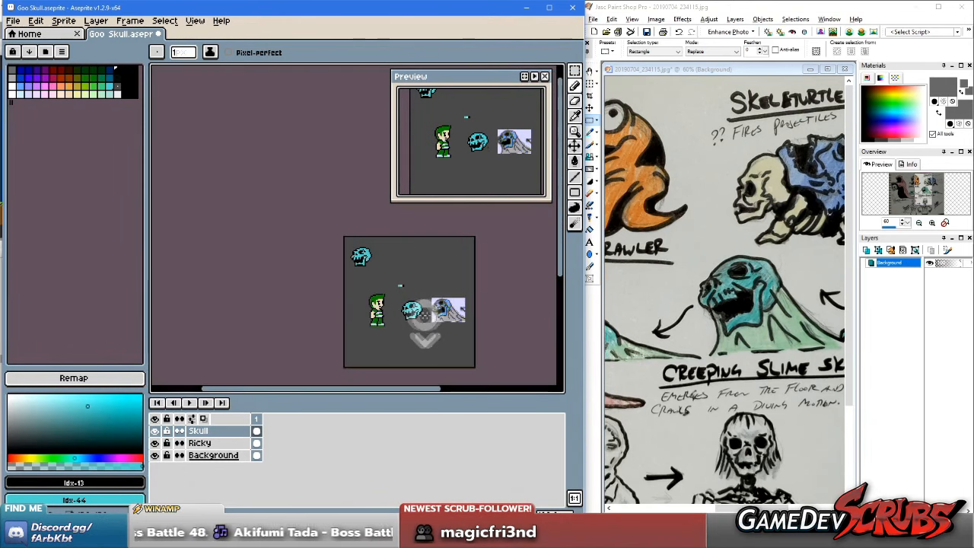
{"action": "scroll", "coordinate": [427, 318], "scroll_direction": "up", "scroll_amount": 6}
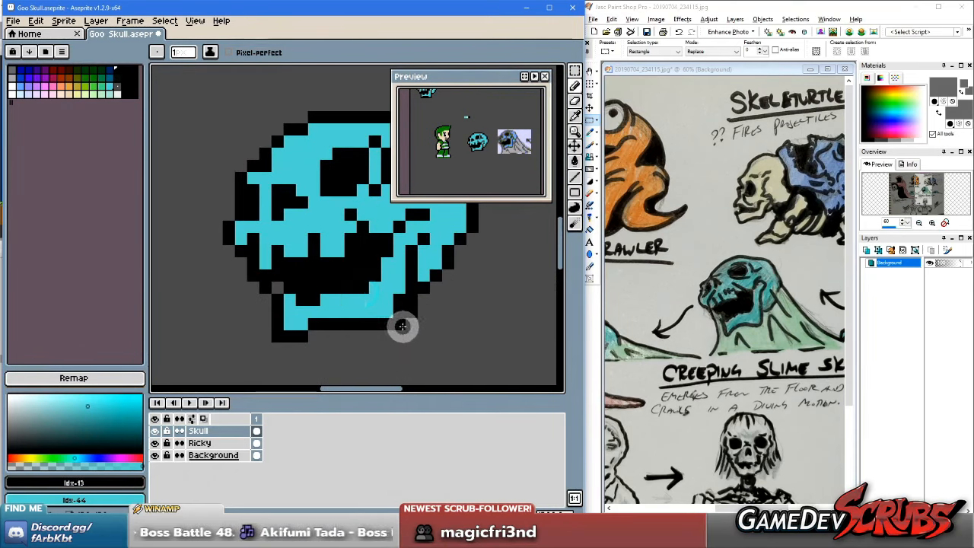
Step: Rework the border between the open mouth and the lower jaw with black and cyan pixels
{"action": "left_click", "coordinate": [339, 289]}
{"action": "right_click", "coordinate": [363, 288]}
{"action": "right_click", "coordinate": [313, 299]}
{"action": "right_click", "coordinate": [335, 290]}
{"action": "scroll", "coordinate": [422, 316], "scroll_direction": "down", "scroll_amount": 2}
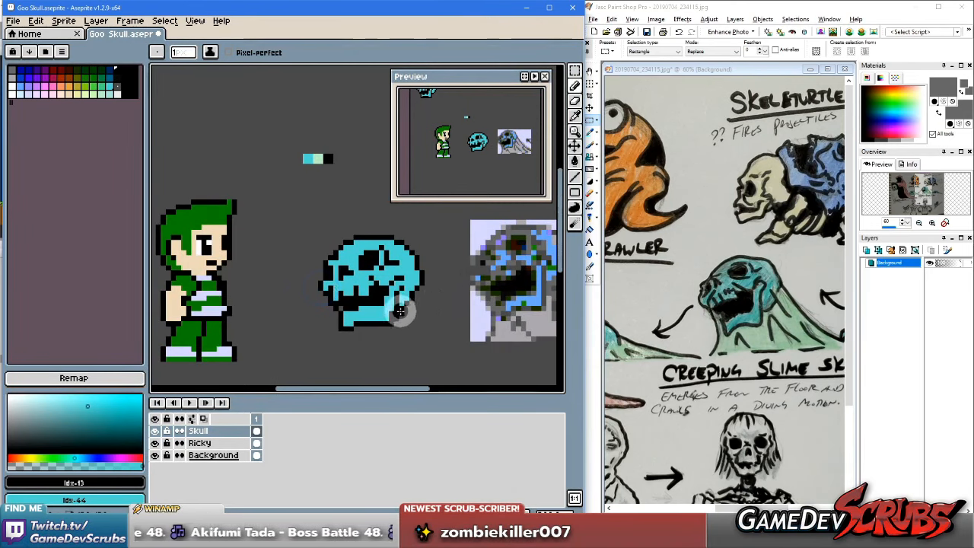
{"action": "scroll", "coordinate": [417, 308], "scroll_direction": "down", "scroll_amount": 2}
{"action": "scroll", "coordinate": [417, 309], "scroll_direction": "up", "scroll_amount": 2}
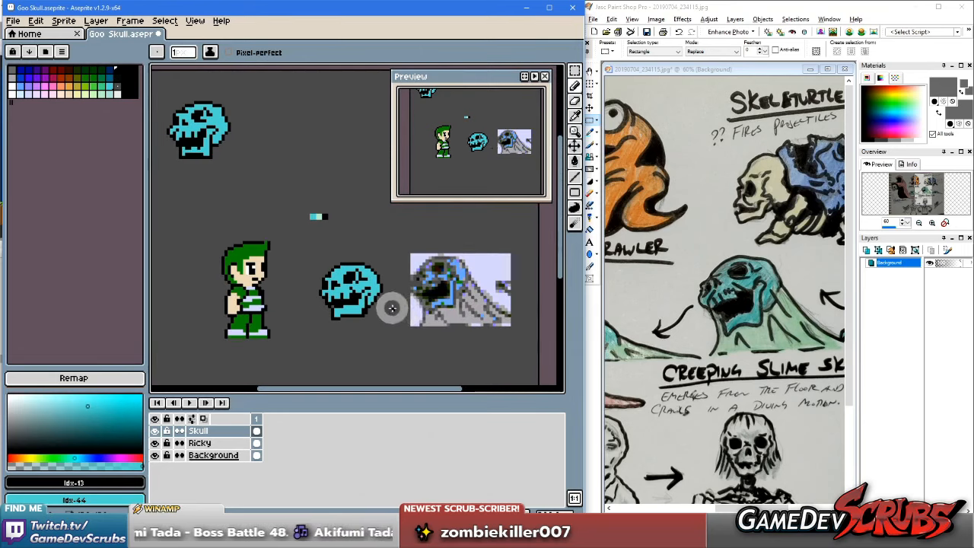
Step: Lower the front of the jaw by blackening its upper edge, adding cyan below and redrawing the chin outline
{"action": "scroll", "coordinate": [373, 301], "scroll_direction": "up", "scroll_amount": 4}
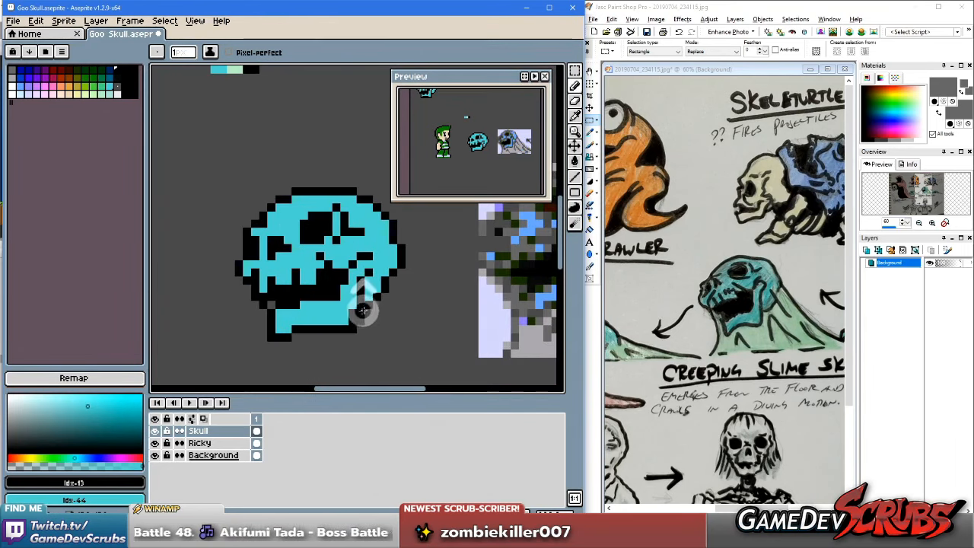
{"action": "scroll", "coordinate": [348, 314], "scroll_direction": "down", "scroll_amount": 1}
{"action": "left_click", "coordinate": [272, 312]}
{"action": "left_click_drag", "start_coordinate": [293, 311], "coordinate": [295, 307]}
{"action": "left_click", "coordinate": [331, 305]}
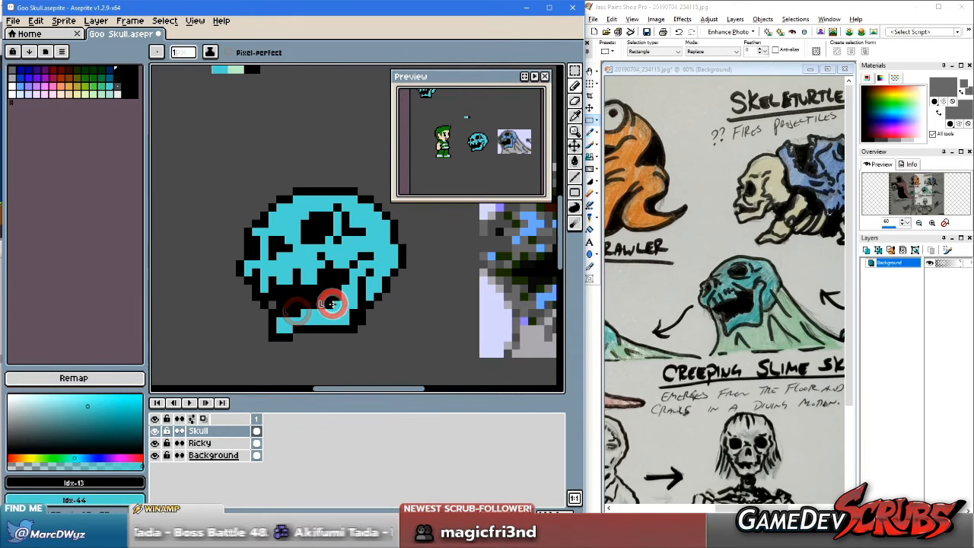
{"action": "right_click", "coordinate": [300, 330]}
{"action": "right_click", "coordinate": [305, 330]}
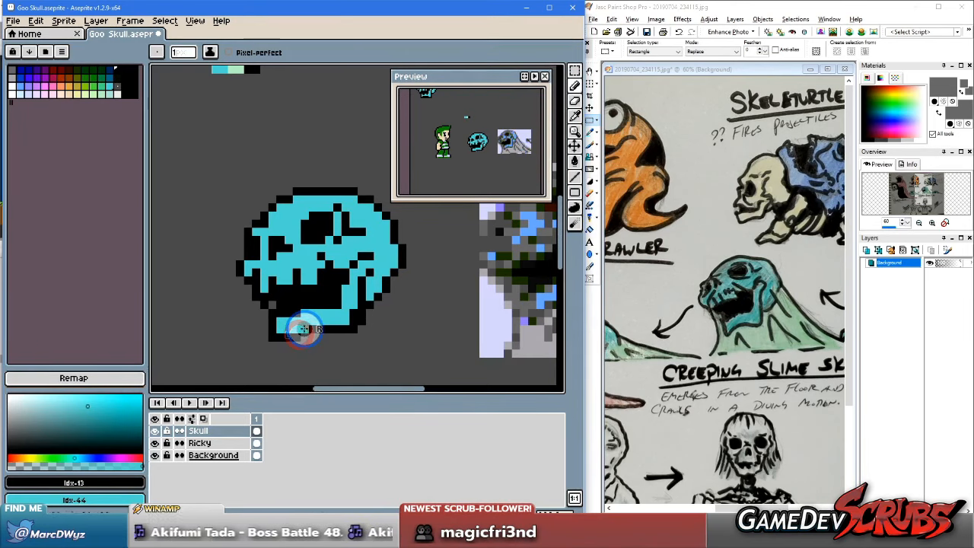
{"action": "left_click", "coordinate": [306, 330]}
{"action": "left_click", "coordinate": [279, 335]}
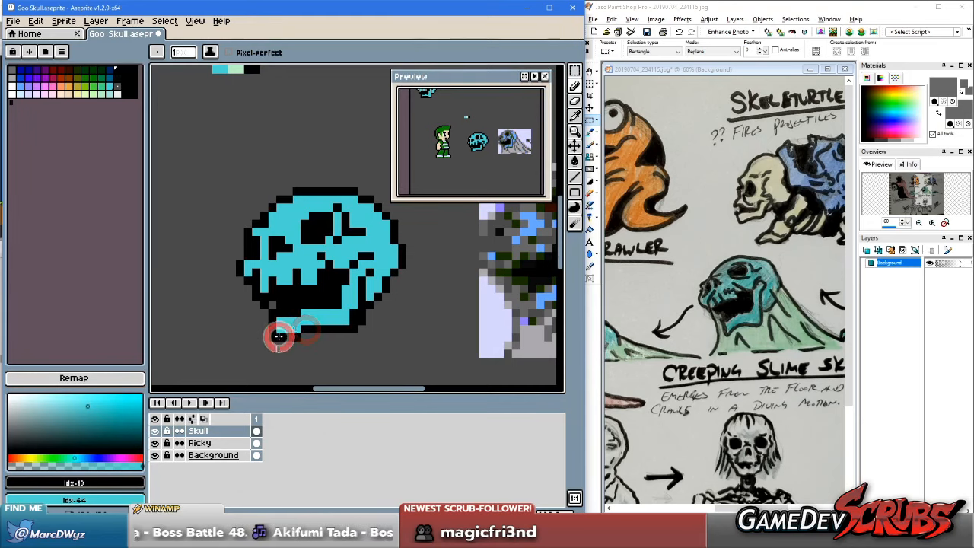
Step: Compare the skull's reshaped jaw with the first skull version, the character sprite and the pixelated reference image
{"action": "scroll", "coordinate": [381, 342], "scroll_direction": "down", "scroll_amount": 6}
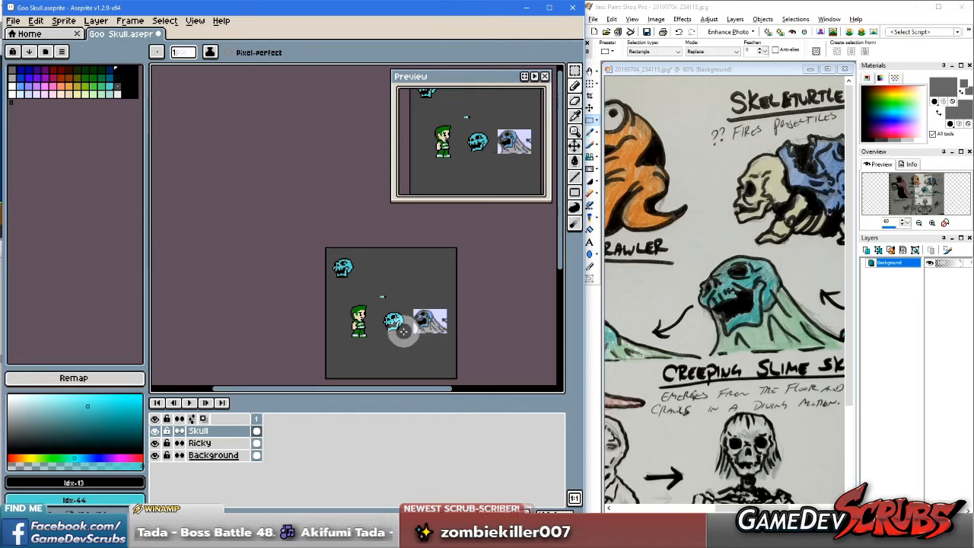
{"action": "scroll", "coordinate": [394, 324], "scroll_direction": "up", "scroll_amount": 2}
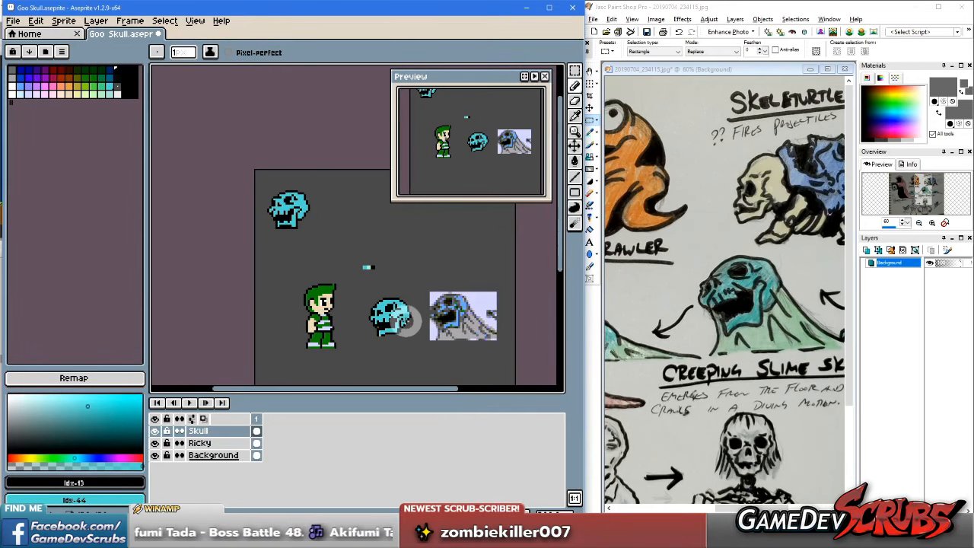
{"action": "scroll", "coordinate": [405, 322], "scroll_direction": "up", "scroll_amount": 3}
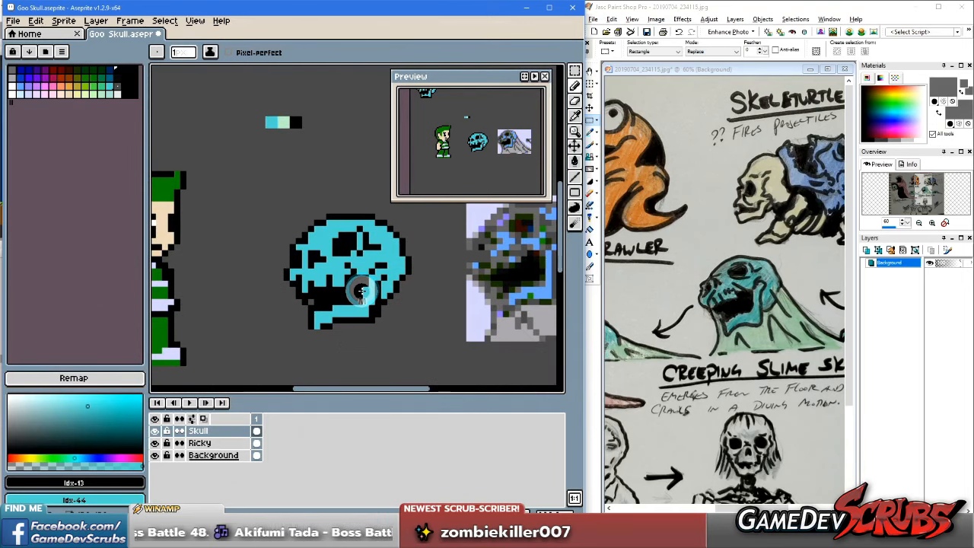
{"action": "scroll", "coordinate": [355, 292], "scroll_direction": "up", "scroll_amount": 1}
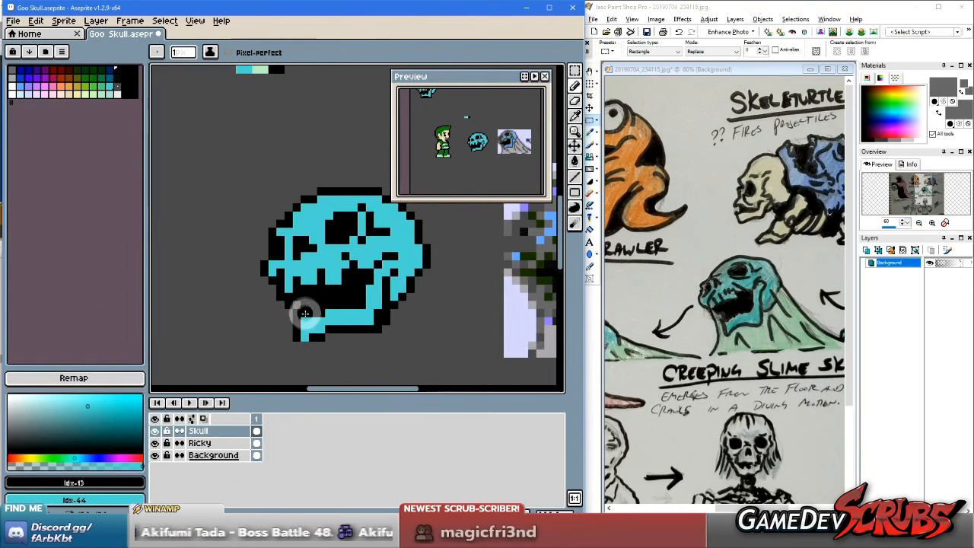
{"action": "scroll", "coordinate": [434, 340], "scroll_direction": "down", "scroll_amount": 4}
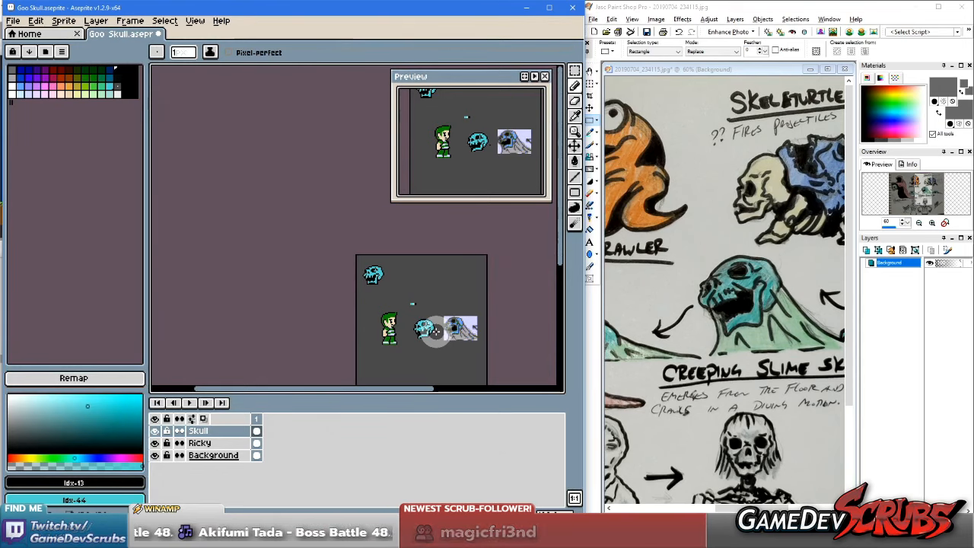
{"action": "scroll", "coordinate": [429, 330], "scroll_direction": "up", "scroll_amount": 4}
{"action": "key", "text": "v"}
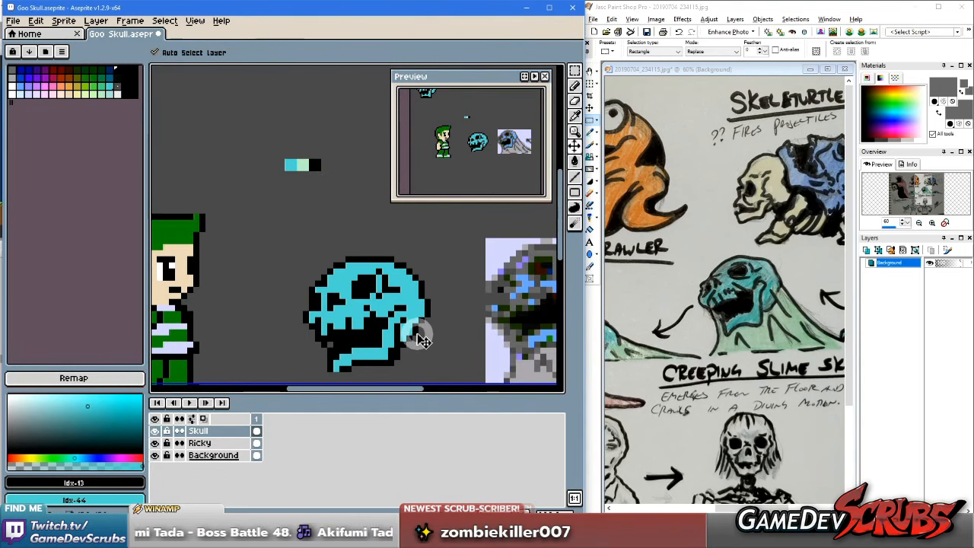
{"action": "key", "text": "b"}
{"action": "scroll", "coordinate": [411, 335], "scroll_direction": "down", "scroll_amount": 3}
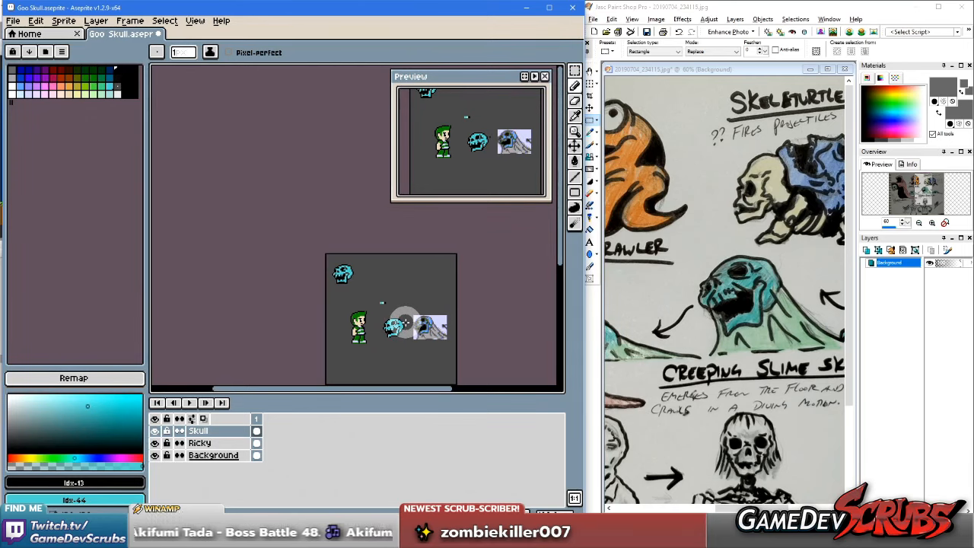
{"action": "scroll", "coordinate": [392, 328], "scroll_direction": "up", "scroll_amount": 4}
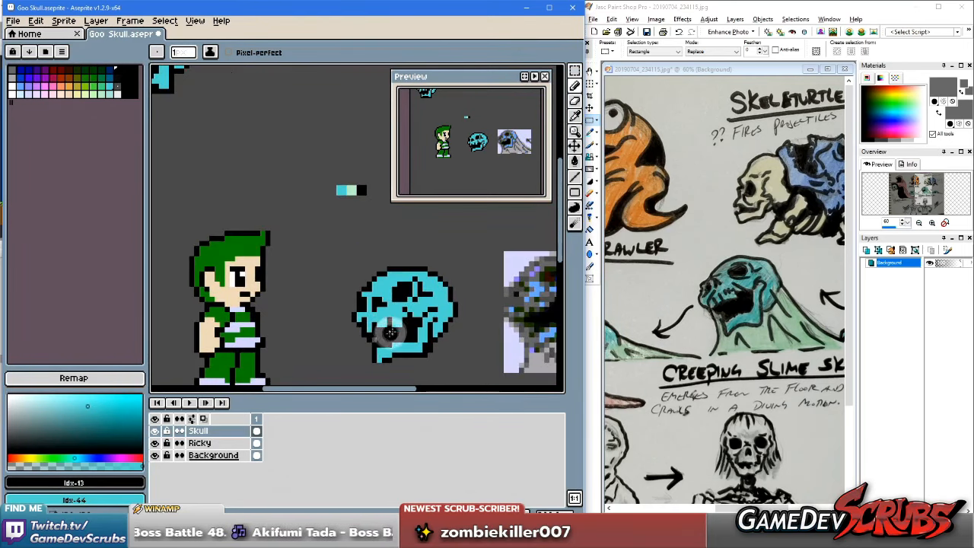
{"action": "scroll", "coordinate": [372, 325], "scroll_direction": "up", "scroll_amount": 3}
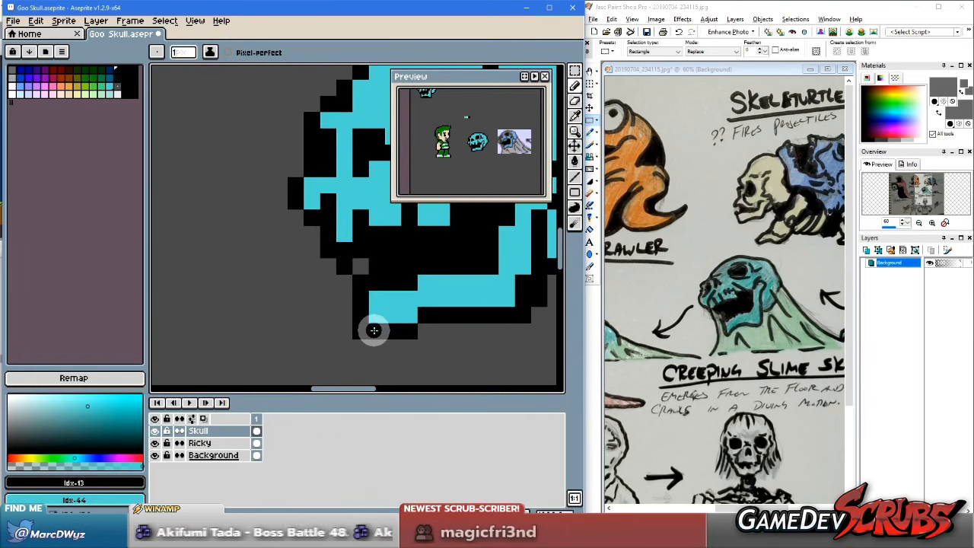
Step: Check the chin tip and compare the jaw's slope with the hand-drawn Creeping Slime Skull sketch
{"action": "left_click", "coordinate": [374, 332]}
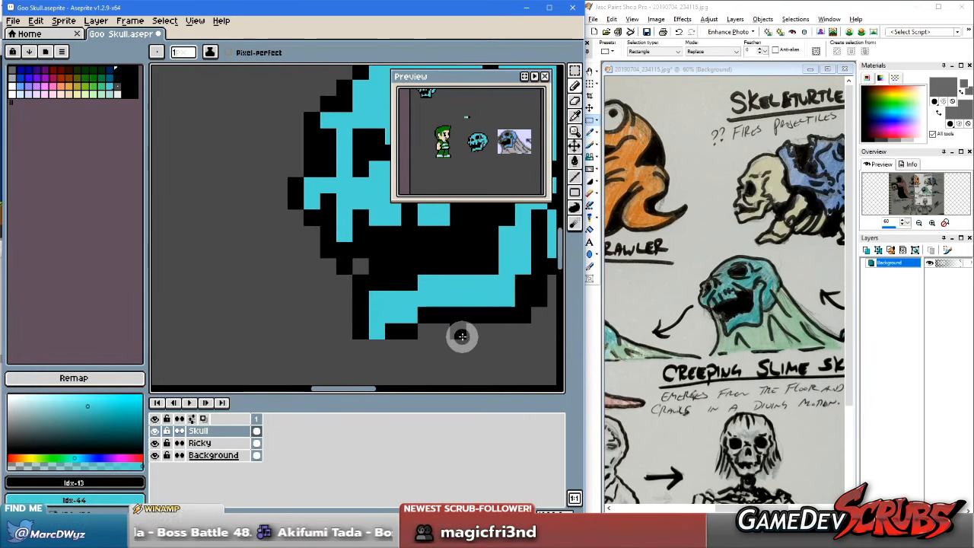
{"action": "scroll", "coordinate": [434, 298], "scroll_direction": "down", "scroll_amount": 4}
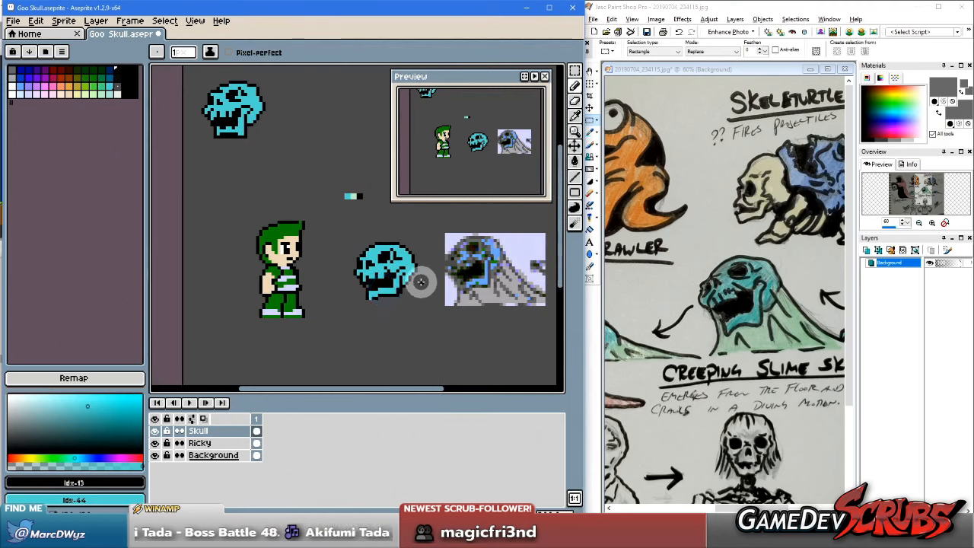
{"action": "scroll", "coordinate": [411, 278], "scroll_direction": "up", "scroll_amount": 2}
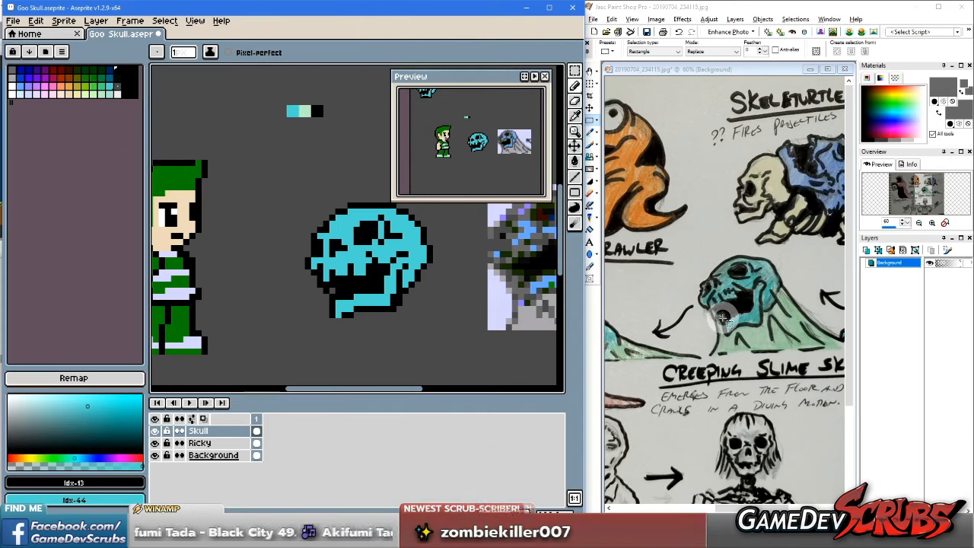
{"action": "scroll", "coordinate": [381, 305], "scroll_direction": "down", "scroll_amount": 3}
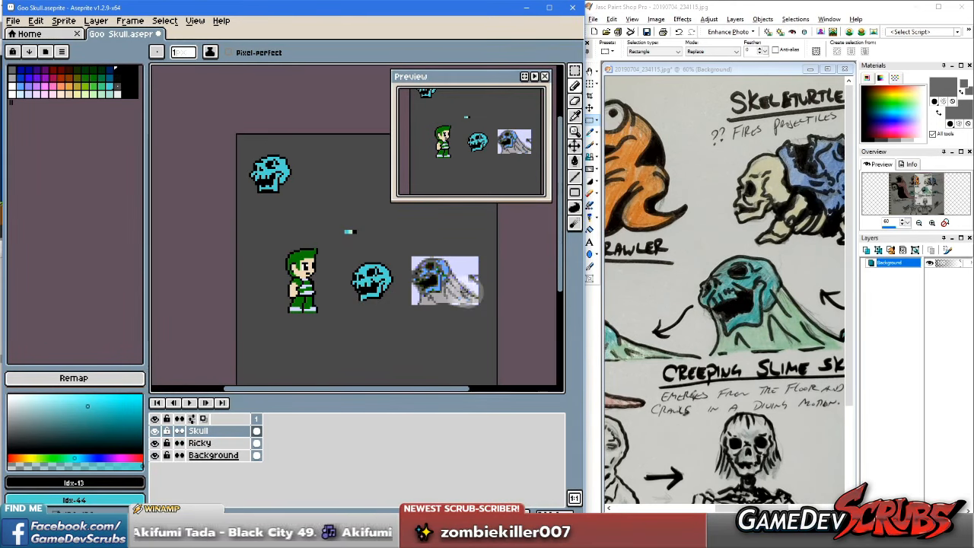
{"action": "scroll", "coordinate": [419, 288], "scroll_direction": "up", "scroll_amount": 2}
{"action": "left_click_drag", "start_coordinate": [393, 283], "coordinate": [450, 258]}
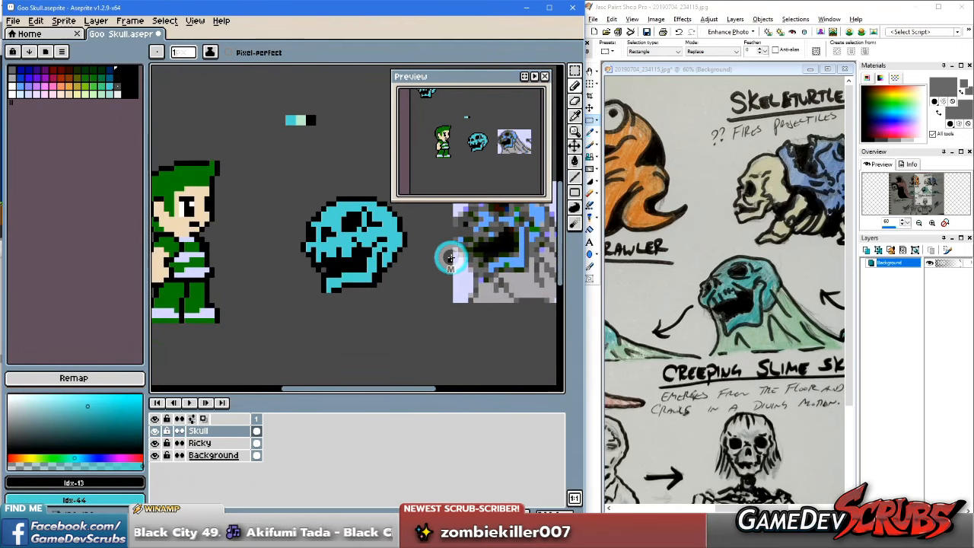
{"action": "scroll", "coordinate": [434, 251], "scroll_direction": "up", "scroll_amount": 1}
{"action": "scroll", "coordinate": [415, 245], "scroll_direction": "down", "scroll_amount": 2}
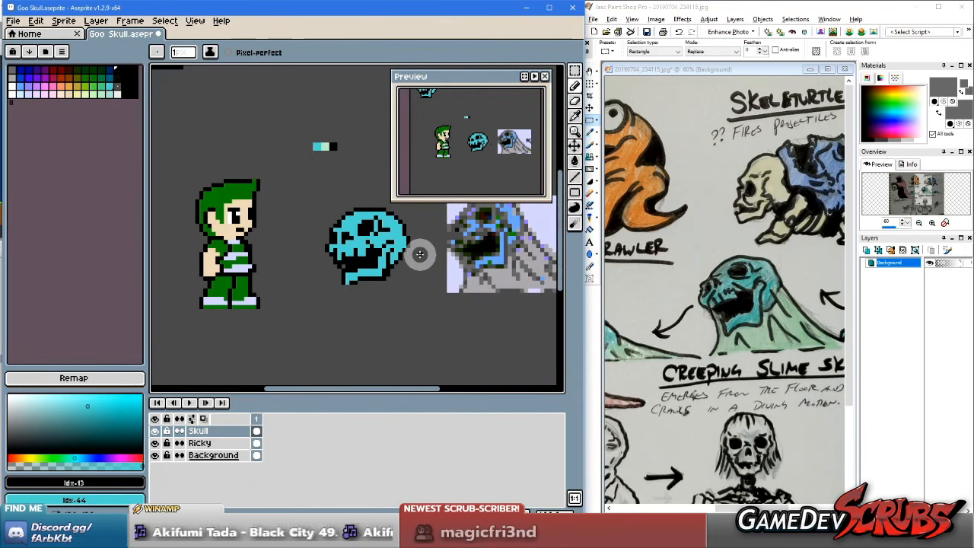
{"action": "scroll", "coordinate": [348, 281], "scroll_direction": "up", "scroll_amount": 5}
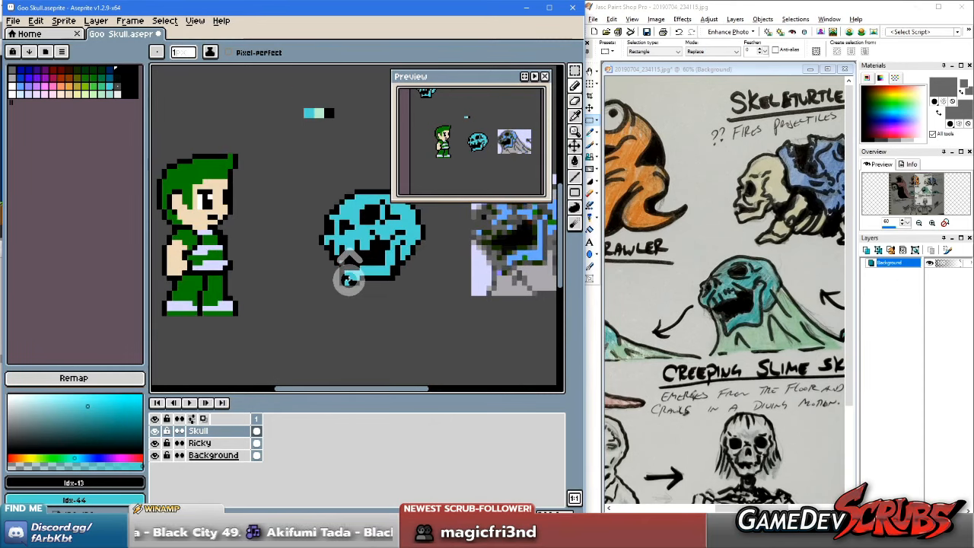
{"action": "left_click", "coordinate": [338, 282]}
{"action": "scroll", "coordinate": [428, 277], "scroll_direction": "down", "scroll_amount": 5}
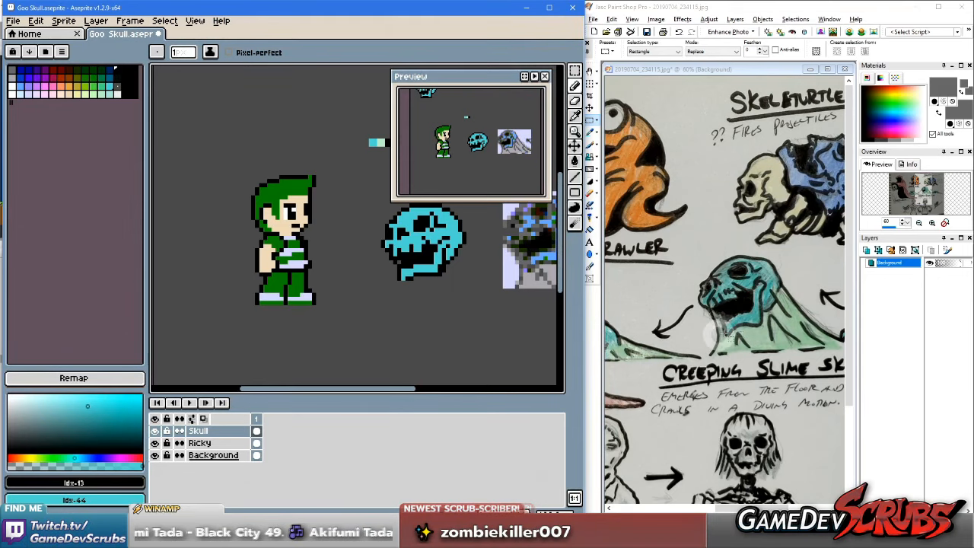
{"action": "scroll", "coordinate": [420, 290], "scroll_direction": "up", "scroll_amount": 5}
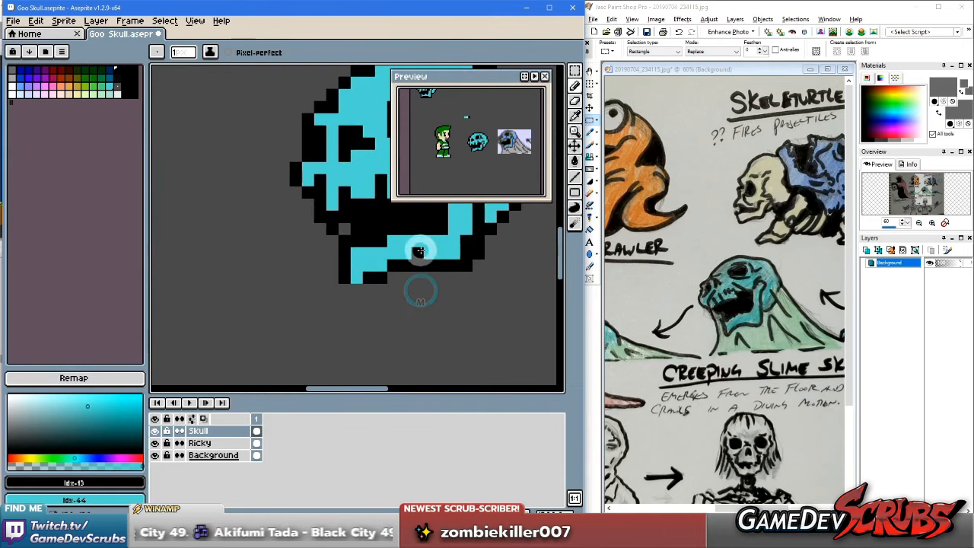
{"action": "scroll", "coordinate": [429, 278], "scroll_direction": "down", "scroll_amount": 1}
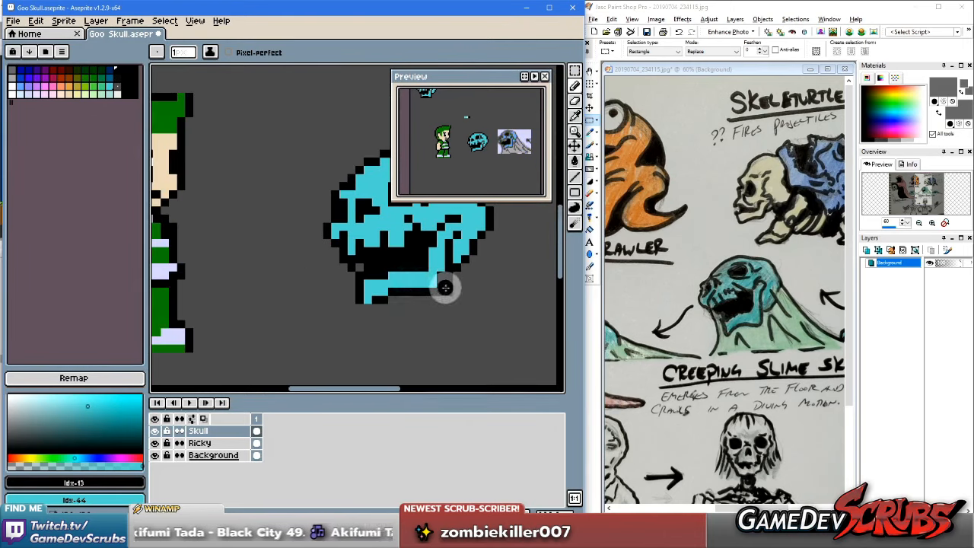
{"action": "scroll", "coordinate": [433, 277], "scroll_direction": "down", "scroll_amount": 1}
Step: Move the front section of the jaw one pixel toward the back of the skull and touch up the outline beside it
{"action": "key", "text": "m"}
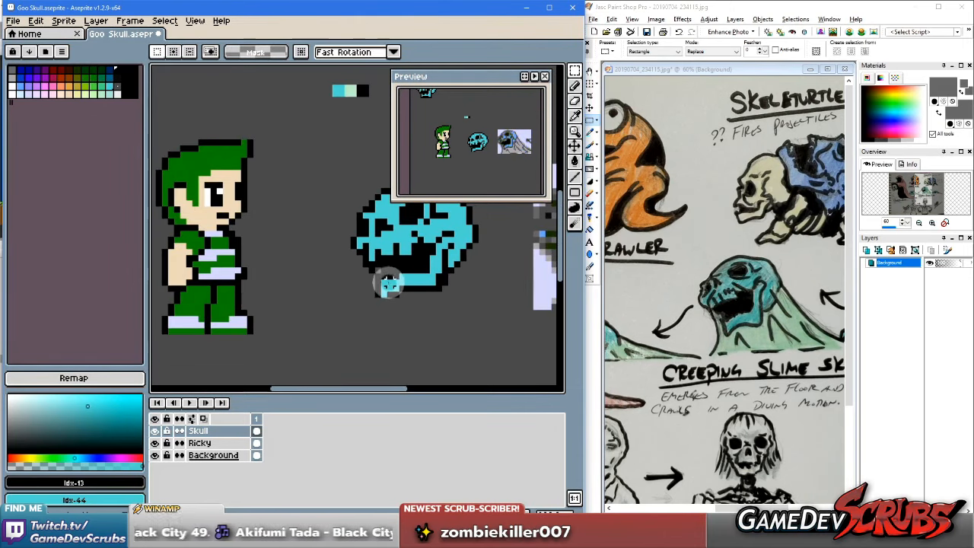
{"action": "mouse_move", "coordinate": [378, 271]}
{"action": "left_mouse_down"}
{"action": "mouse_move", "coordinate": [432, 318]}
{"action": "mouse_move", "coordinate": [403, 302]}
{"action": "left_mouse_up"}
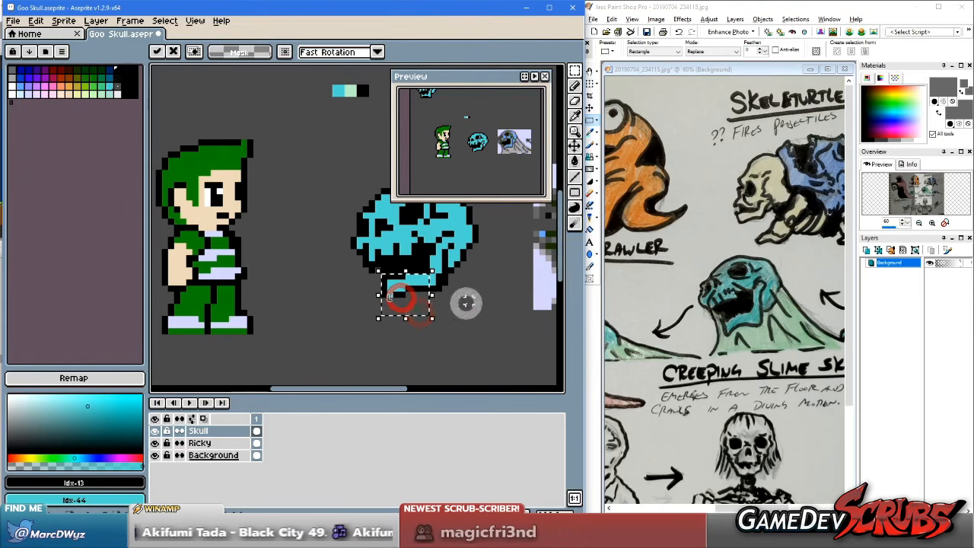
{"action": "left_click", "coordinate": [468, 302]}
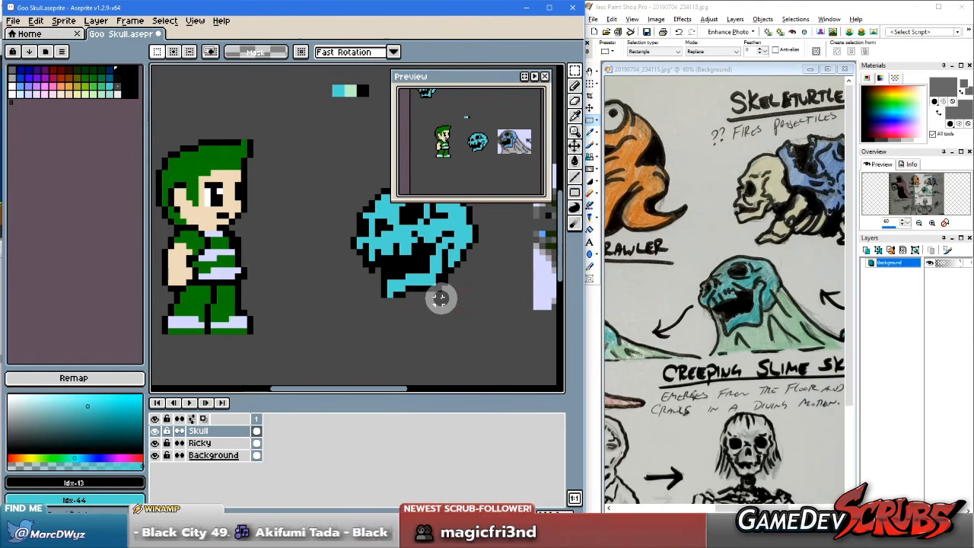
{"action": "key", "text": "b"}
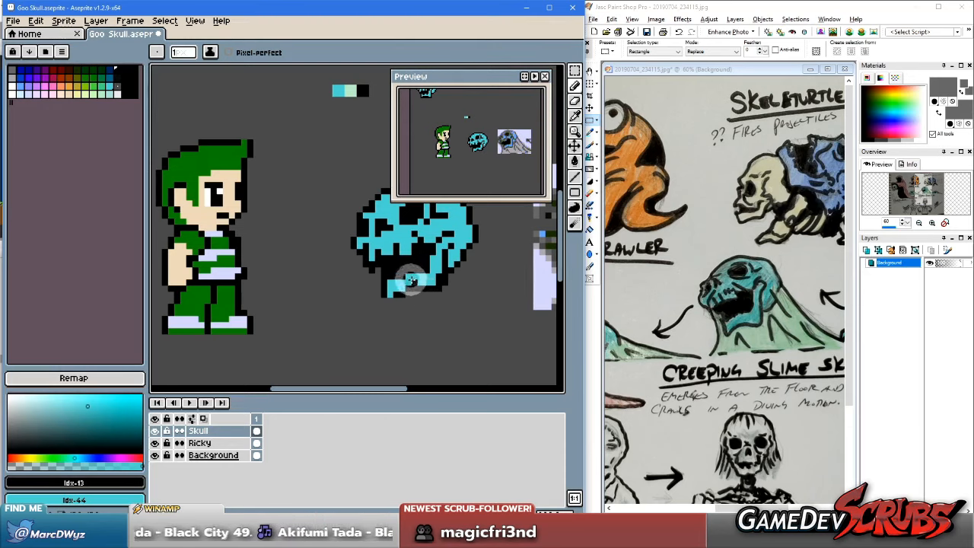
{"action": "scroll", "coordinate": [396, 282], "scroll_direction": "up", "scroll_amount": 2}
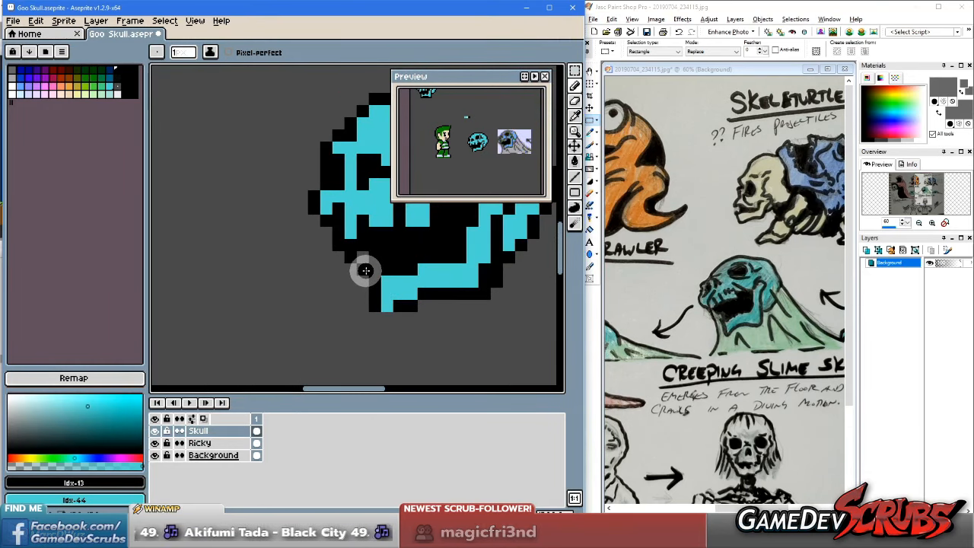
{"action": "right_click", "coordinate": [365, 275]}
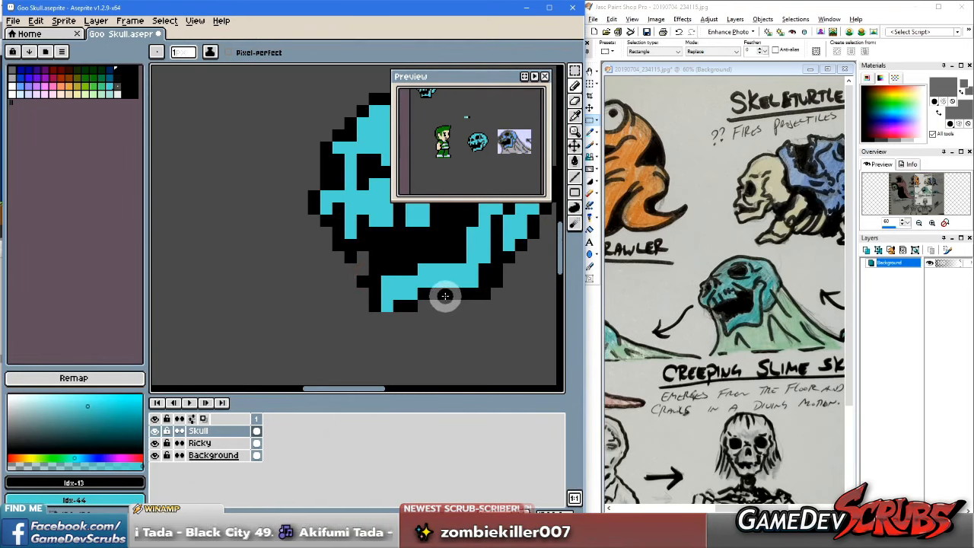
Step: Bridge the gap in the black outline between the front of the mouth and the lower jaw
{"action": "right_click", "coordinate": [366, 266]}
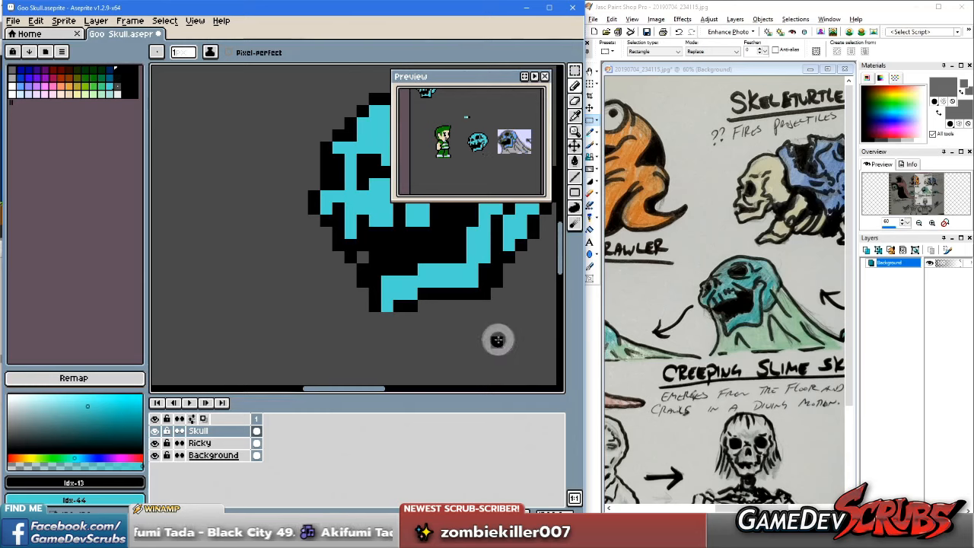
{"action": "scroll", "coordinate": [495, 337], "scroll_direction": "down", "scroll_amount": 2}
{"action": "left_click_drag", "start_coordinate": [452, 321], "coordinate": [355, 289]}
{"action": "scroll", "coordinate": [355, 289], "scroll_direction": "down", "scroll_amount": 1}
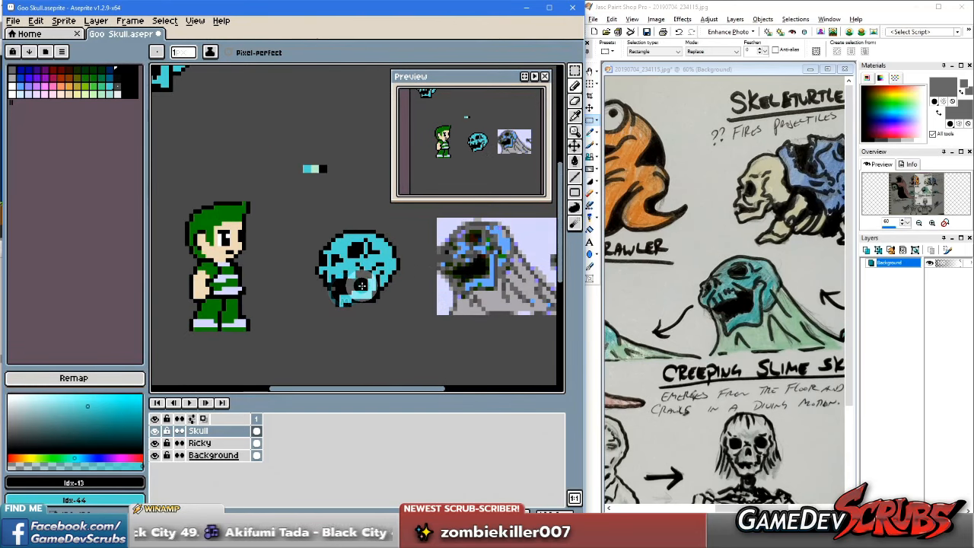
{"action": "scroll", "coordinate": [365, 288], "scroll_direction": "up", "scroll_amount": 1}
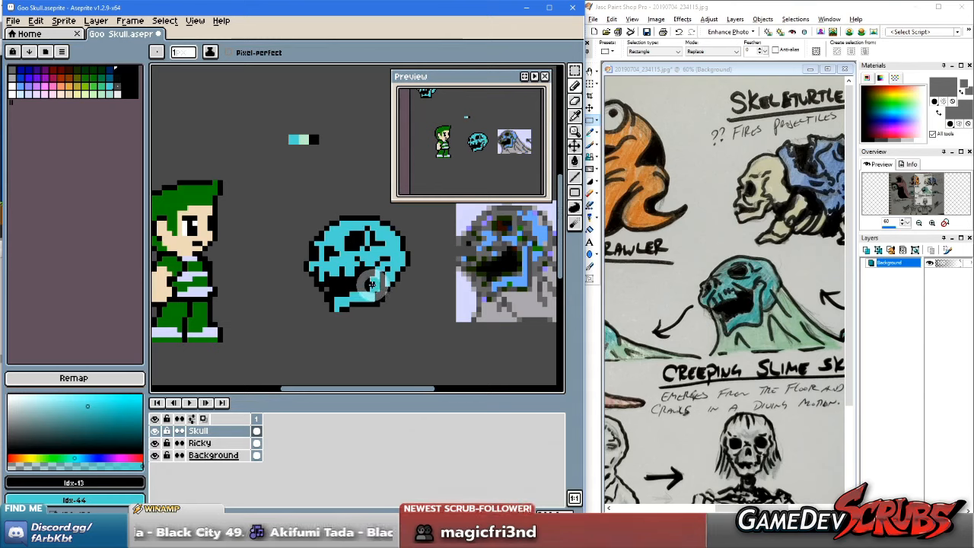
{"action": "scroll", "coordinate": [324, 294], "scroll_direction": "up", "scroll_amount": 1}
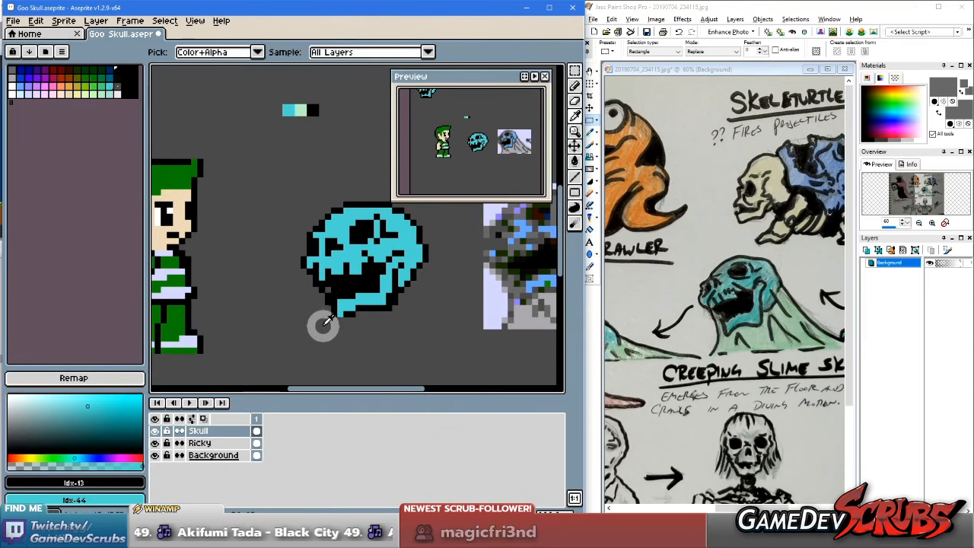
Step: Sample the transparent colour and erase the outline pixel in front of the chin tip
{"action": "left_click", "coordinate": [327, 314], "text": "alt"}
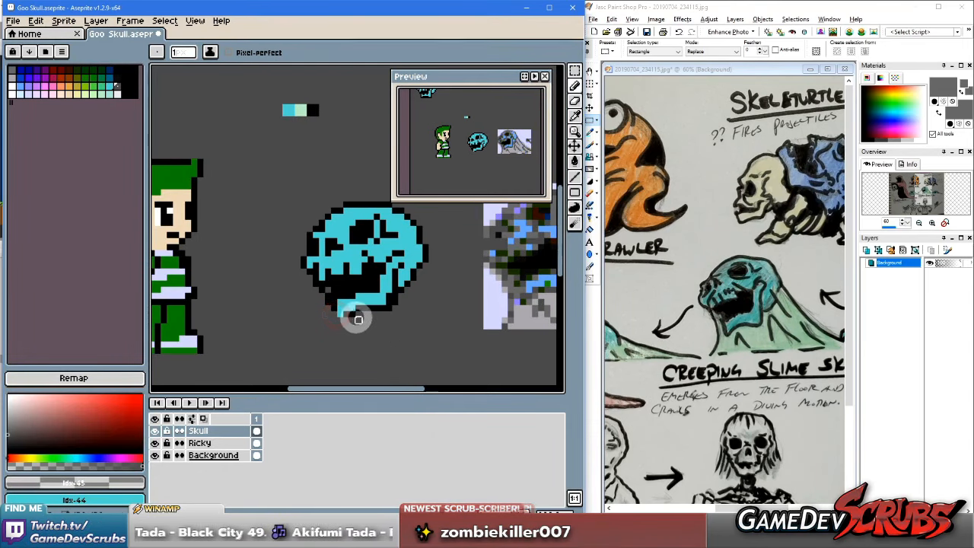
{"action": "scroll", "coordinate": [356, 323], "scroll_direction": "up", "scroll_amount": 1}
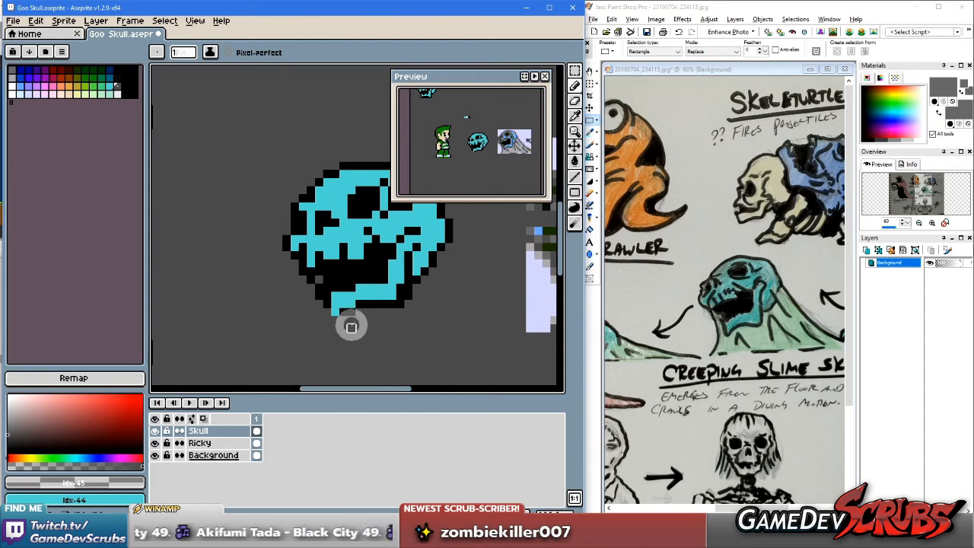
{"action": "left_click", "coordinate": [334, 312]}
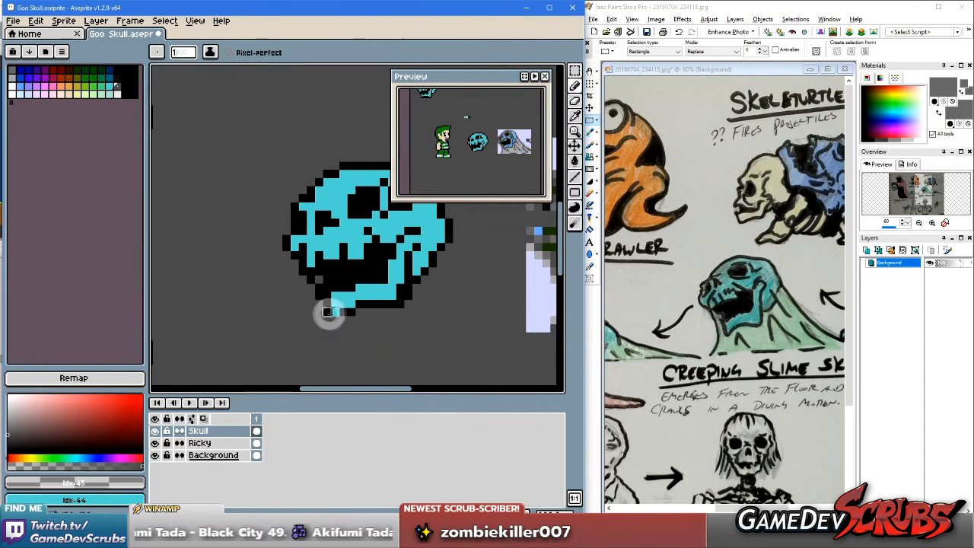
{"action": "left_click", "coordinate": [323, 315]}
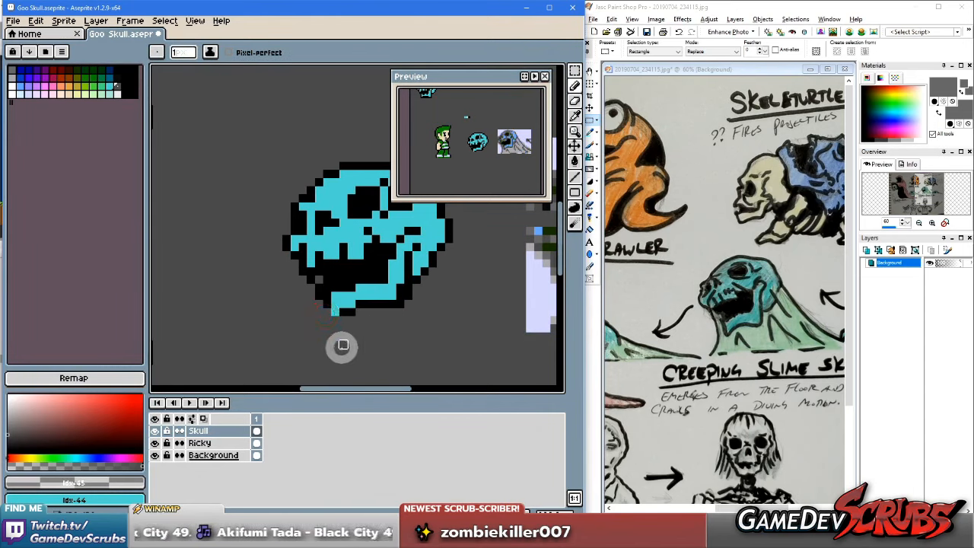
Step: Try blackening the lowest cyan pixel of the chin tip, and undo it
{"action": "scroll", "coordinate": [397, 272], "scroll_direction": "down", "scroll_amount": 1}
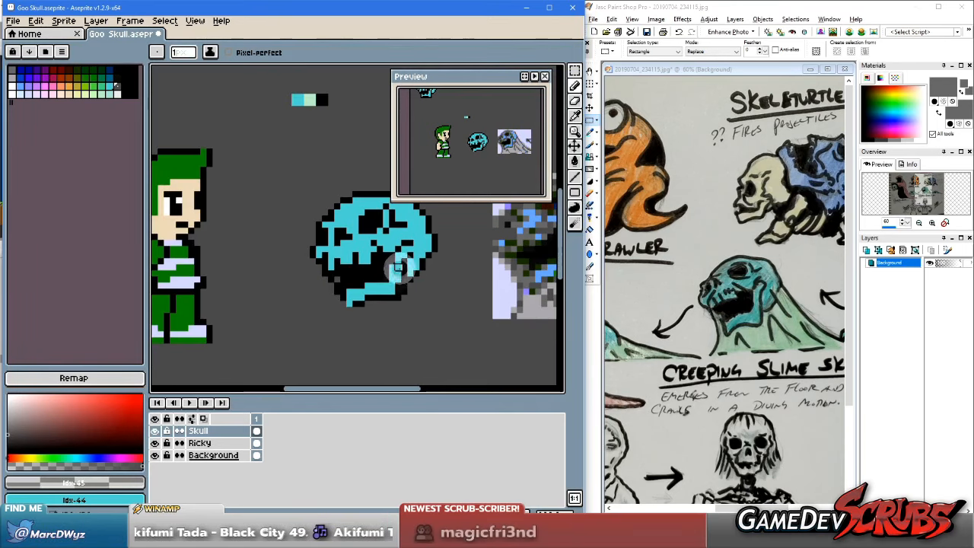
{"action": "scroll", "coordinate": [373, 266], "scroll_direction": "up", "scroll_amount": 1}
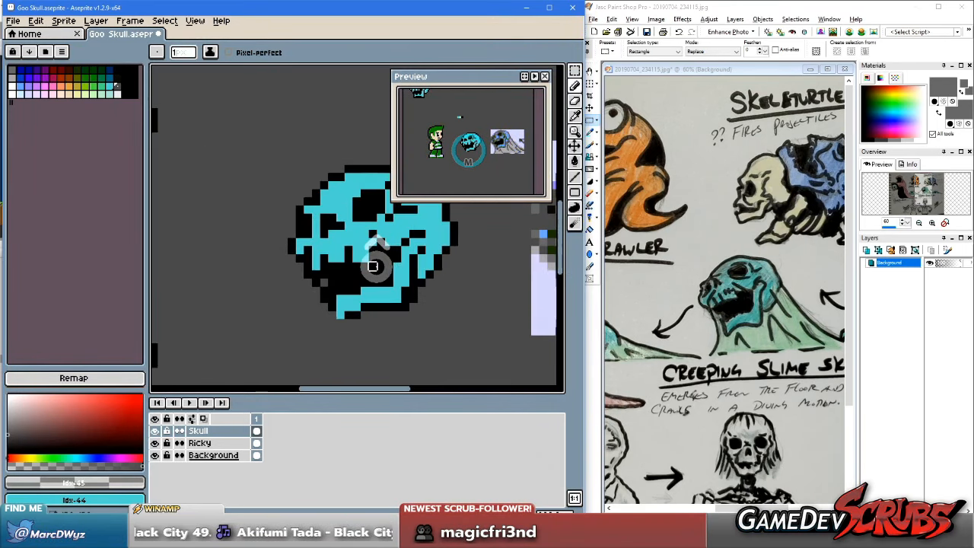
{"action": "mouse_move", "coordinate": [389, 258]}
{"action": "left_mouse_down"}
{"action": "mouse_move", "coordinate": [396, 290]}
{"action": "mouse_move", "coordinate": [350, 300]}
{"action": "mouse_move", "coordinate": [339, 308]}
{"action": "mouse_move", "coordinate": [348, 315]}
{"action": "left_mouse_up"}
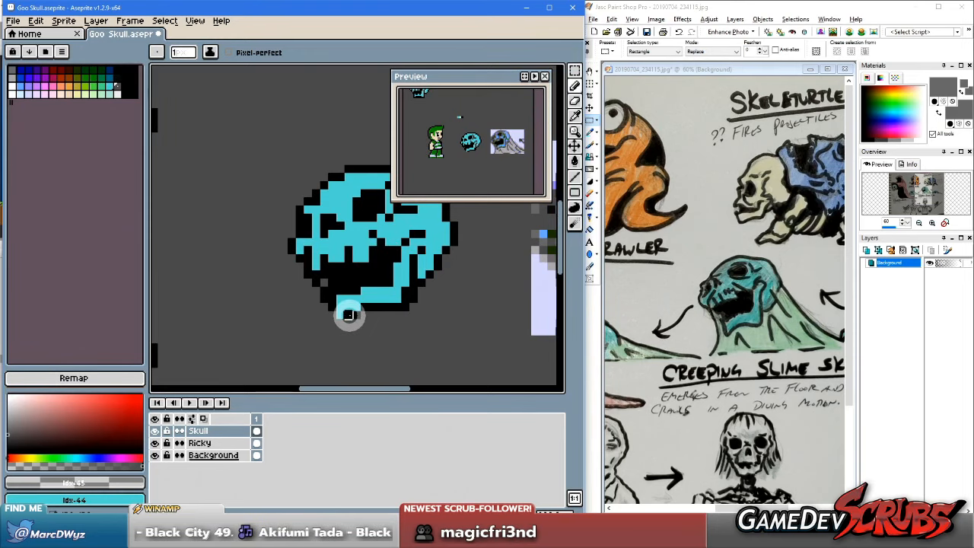
{"action": "right_click", "coordinate": [342, 317]}
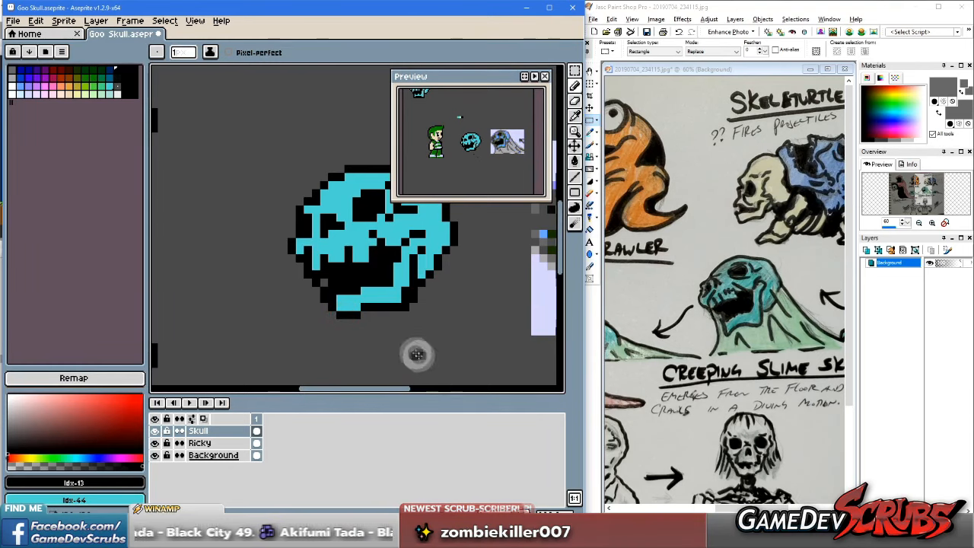
{"action": "key", "text": "ctrl+z"}
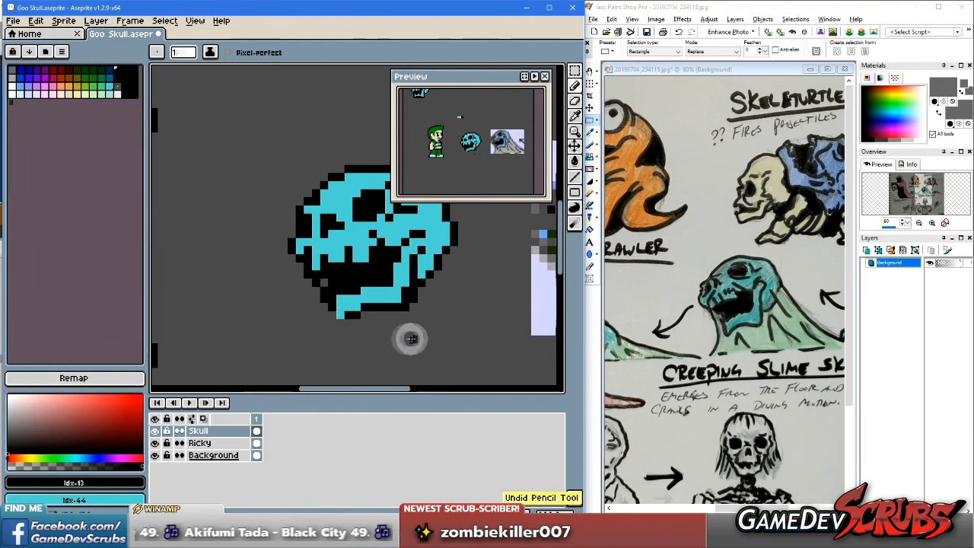
Step: Add a black outline pixel directly beneath the chin tip
{"action": "scroll", "coordinate": [393, 264], "scroll_direction": "down", "scroll_amount": 1}
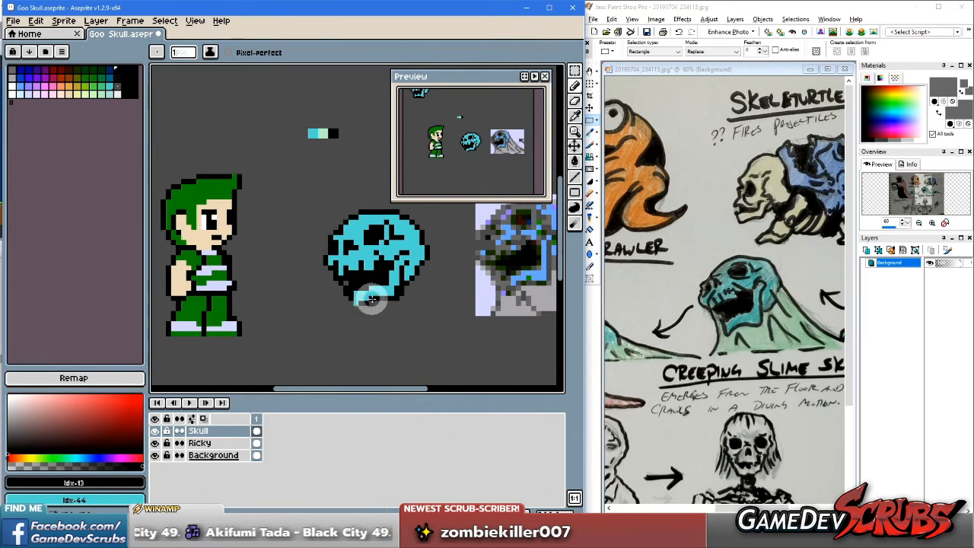
{"action": "scroll", "coordinate": [360, 312], "scroll_direction": "up", "scroll_amount": 1}
{"action": "scroll", "coordinate": [354, 303], "scroll_direction": "up", "scroll_amount": 1}
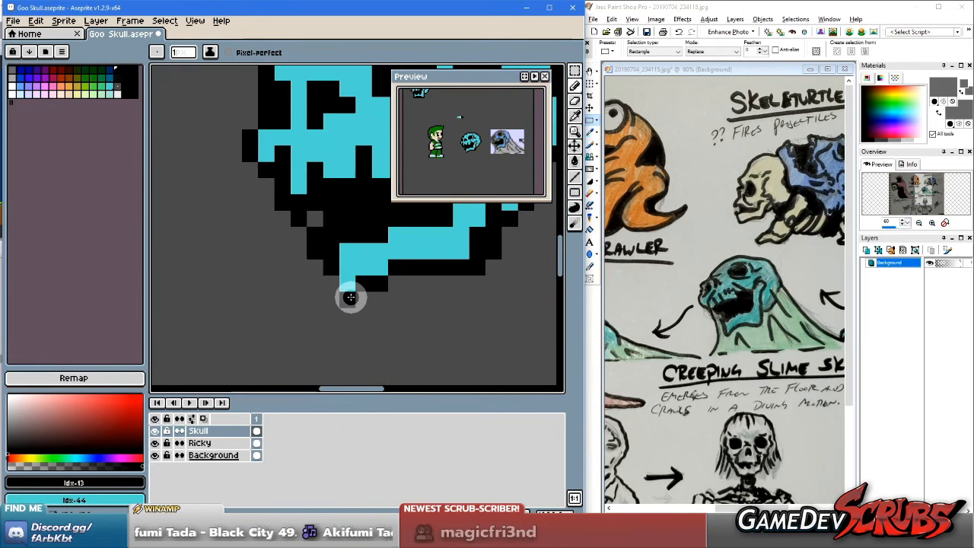
{"action": "scroll", "coordinate": [430, 326], "scroll_direction": "down", "scroll_amount": 1}
{"action": "key", "text": "v"}
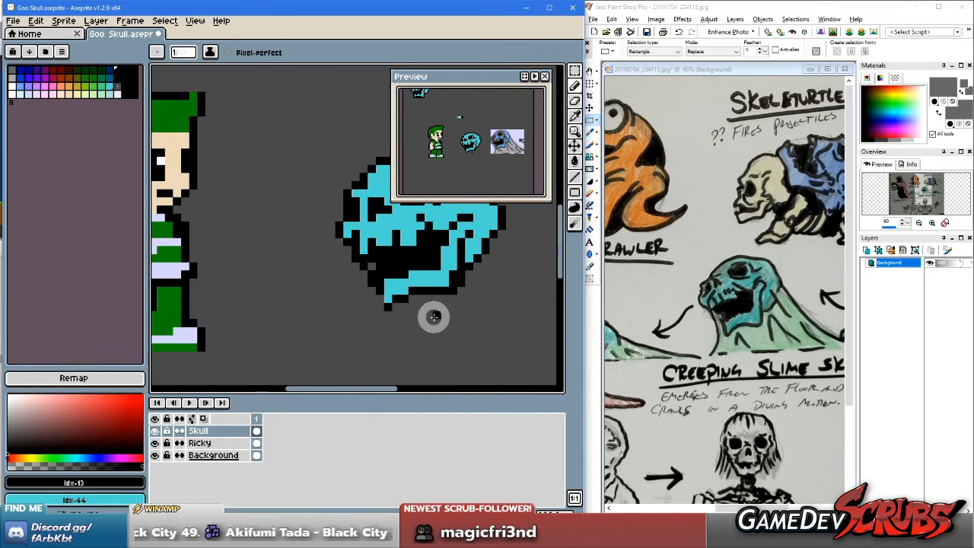
Step: Compare the skull's proportions and chin with the character sprite and the pixelated reference image
{"action": "scroll", "coordinate": [419, 309], "scroll_direction": "down", "scroll_amount": 2}
{"action": "scroll", "coordinate": [417, 308], "scroll_direction": "down", "scroll_amount": 3}
{"action": "mouse_move", "coordinate": [417, 308]}
{"action": "left_mouse_down"}
{"action": "mouse_move", "coordinate": [362, 294]}
{"action": "mouse_move", "coordinate": [360, 285]}
{"action": "mouse_move", "coordinate": [379, 283]}
{"action": "mouse_move", "coordinate": [352, 285]}
{"action": "left_mouse_up"}
{"action": "scroll", "coordinate": [363, 291], "scroll_direction": "up", "scroll_amount": 6}
{"action": "scroll", "coordinate": [377, 297], "scroll_direction": "down", "scroll_amount": 3}
{"action": "scroll", "coordinate": [420, 281], "scroll_direction": "down", "scroll_amount": 1}
{"action": "left_click_drag", "start_coordinate": [433, 281], "coordinate": [410, 280]}
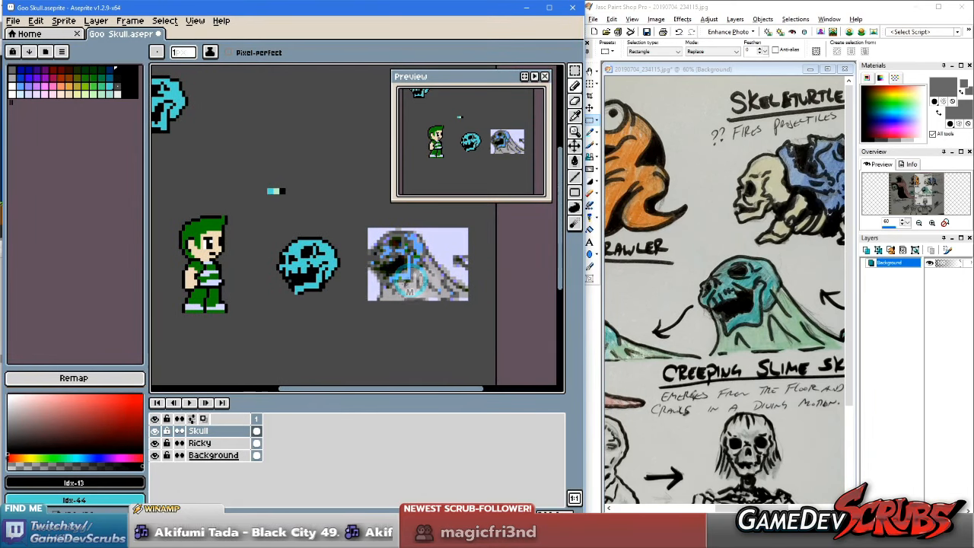
{"action": "scroll", "coordinate": [373, 269], "scroll_direction": "up", "scroll_amount": 1}
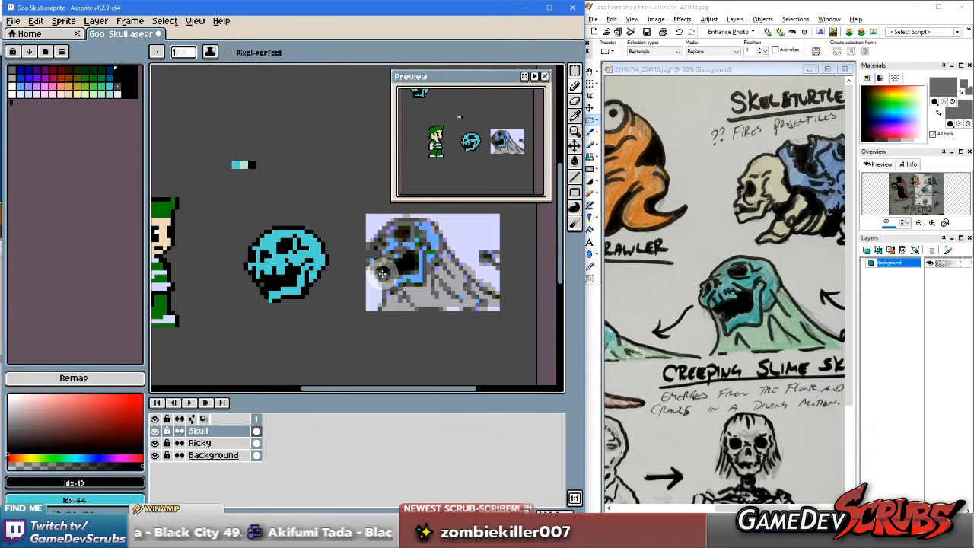
Step: Move the pixelated reference image farther from the skull and undo the stray pixel beside the skull
{"action": "key", "text": "m"}
{"action": "left_click_drag", "start_coordinate": [357, 206], "coordinate": [523, 333]}
{"action": "left_click_drag", "start_coordinate": [474, 314], "coordinate": [506, 314]}
{"action": "left_click", "coordinate": [329, 299]}
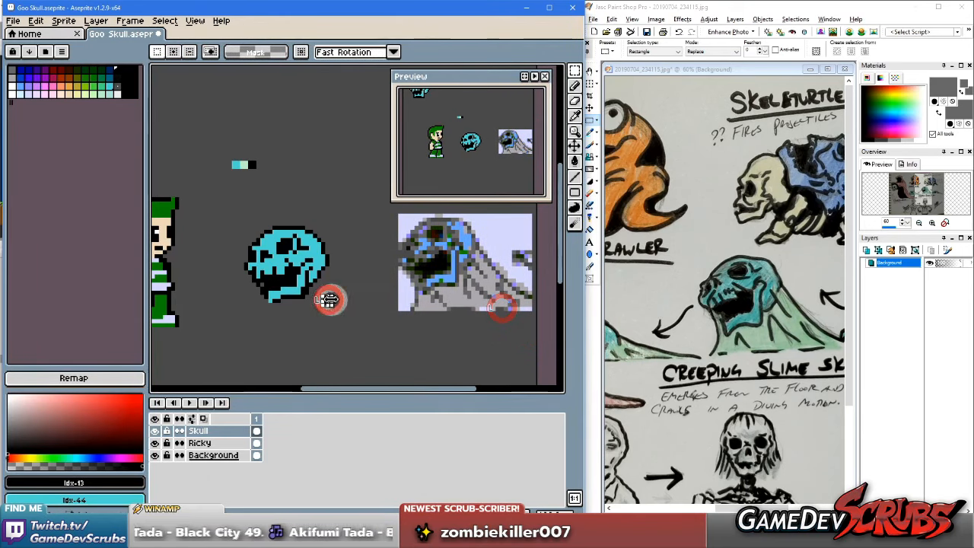
{"action": "key", "text": "b"}
{"action": "left_click", "coordinate": [294, 296]}
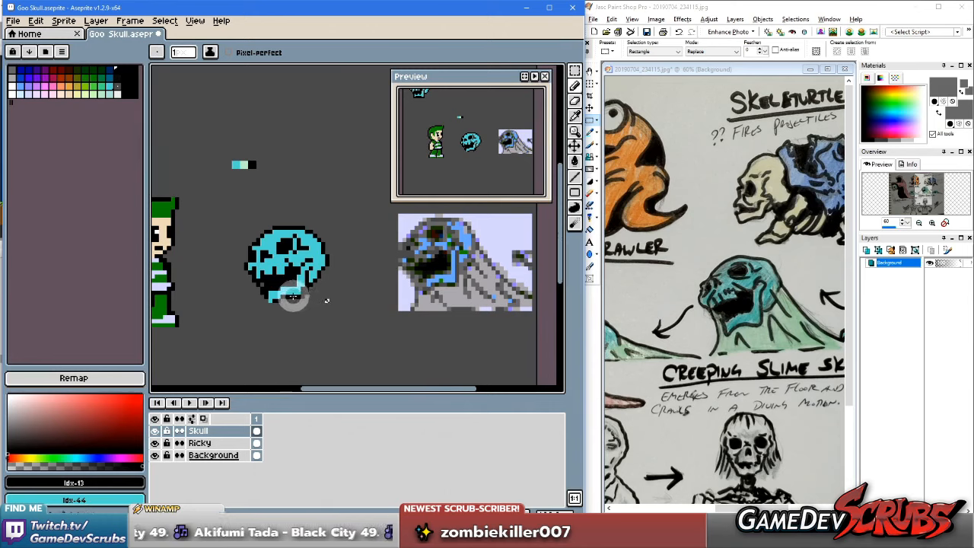
{"action": "key", "text": "ctrl+z"}
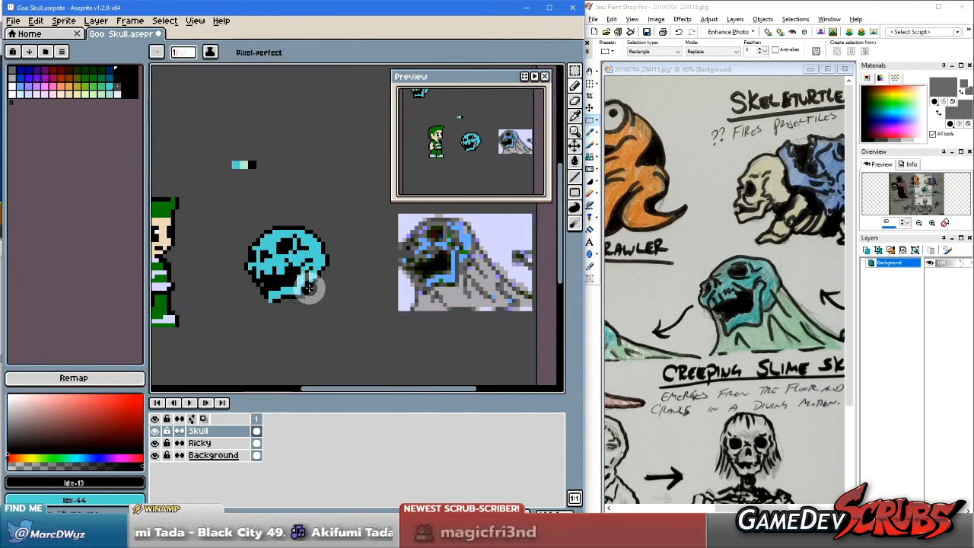
Step: Show the grid over the canvas to judge the skull's size
{"action": "scroll", "coordinate": [287, 277], "scroll_direction": "up", "scroll_amount": 1}
{"action": "scroll", "coordinate": [288, 277], "scroll_direction": "down", "scroll_amount": 1}
{"action": "left_click_drag", "start_coordinate": [292, 278], "coordinate": [330, 279]}
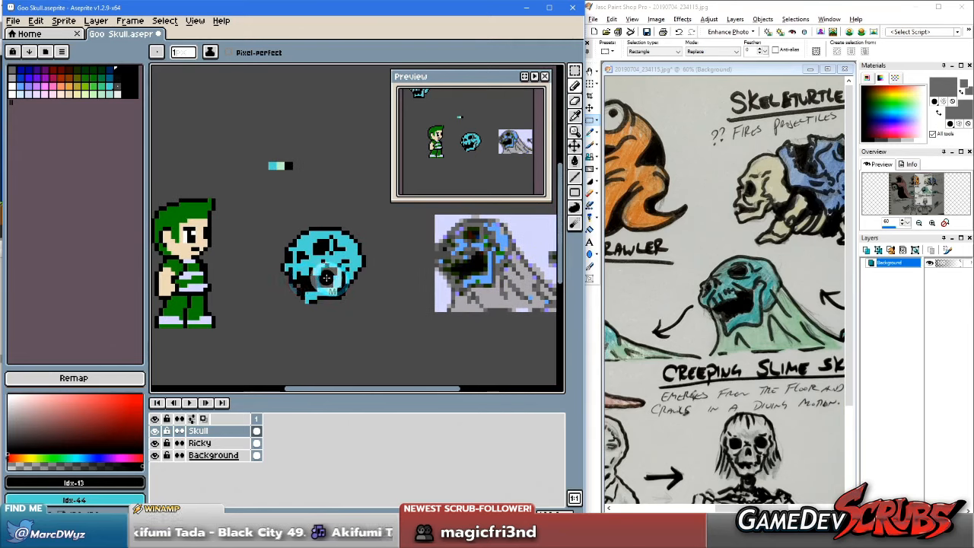
{"action": "left_click", "coordinate": [194, 21]}
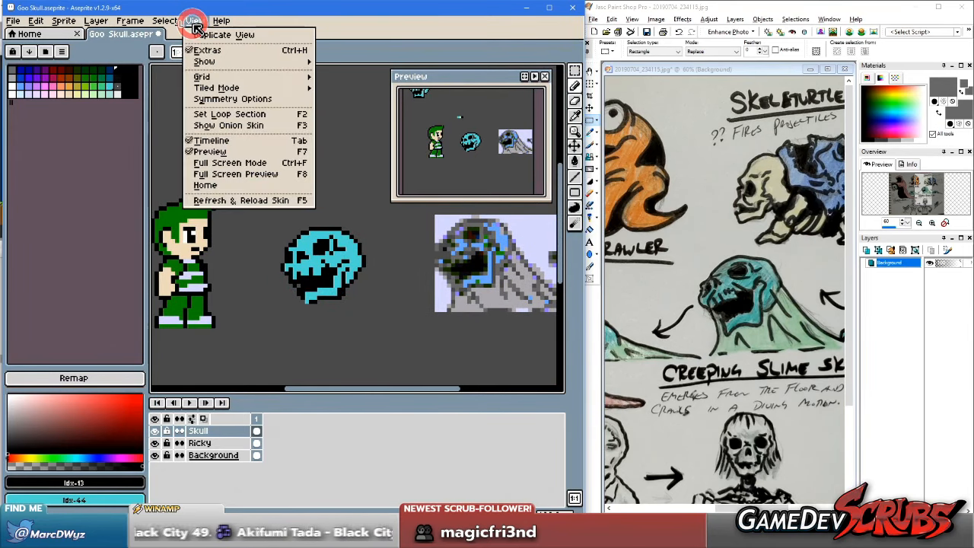
{"action": "mouse_move", "coordinate": [206, 76]}
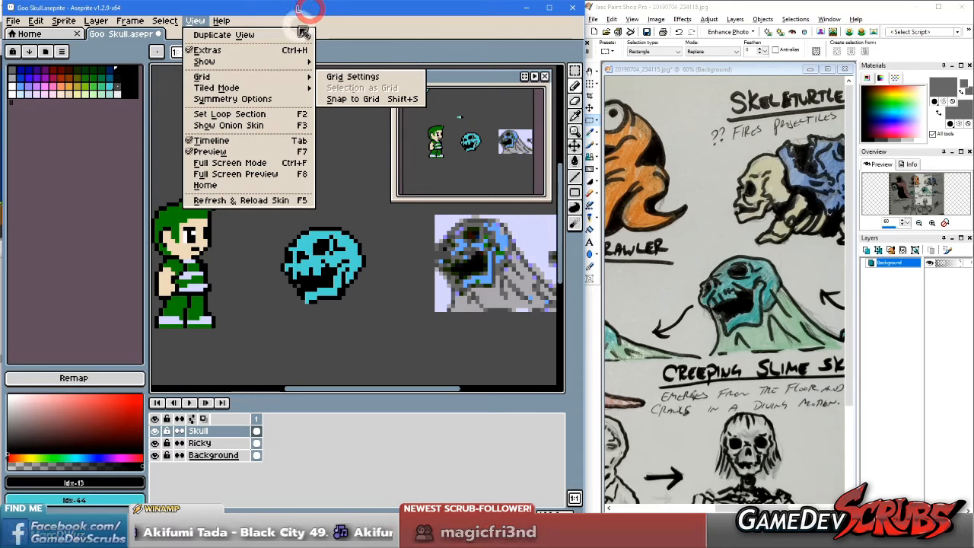
{"action": "left_click", "coordinate": [363, 57]}
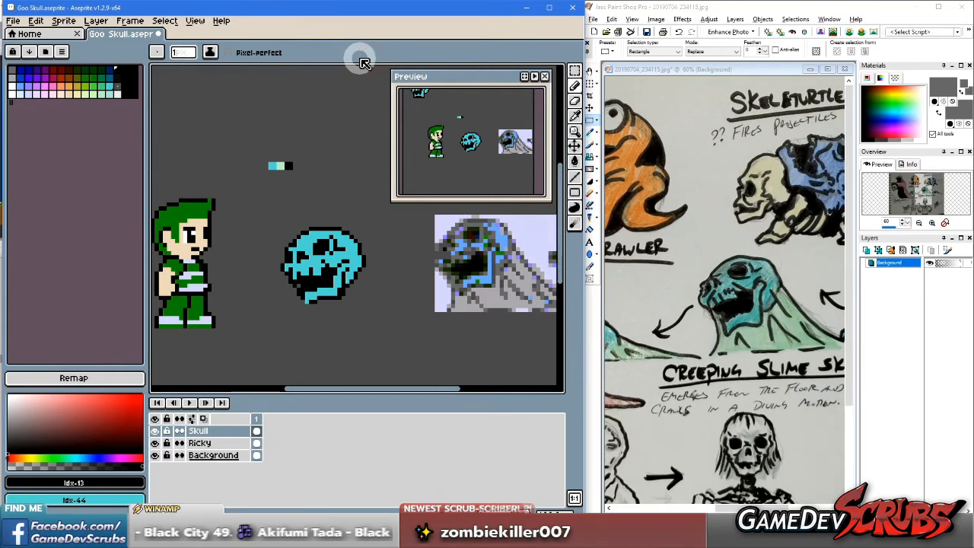
{"action": "key", "text": "ctrl+apostrophe"}
{"action": "middle_click", "coordinate": [302, 228]}
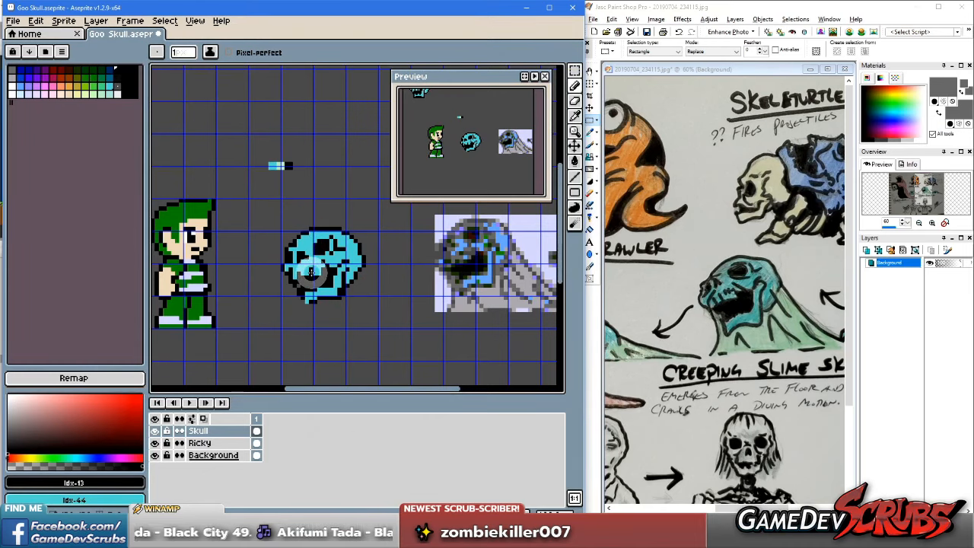
Step: Move the whole skull closer to the character sprite and slightly lower, and drop the selection
{"action": "key", "text": "m"}
{"action": "left_click_drag", "start_coordinate": [271, 216], "coordinate": [387, 326]}
{"action": "left_click_drag", "start_coordinate": [344, 297], "coordinate": [307, 300]}
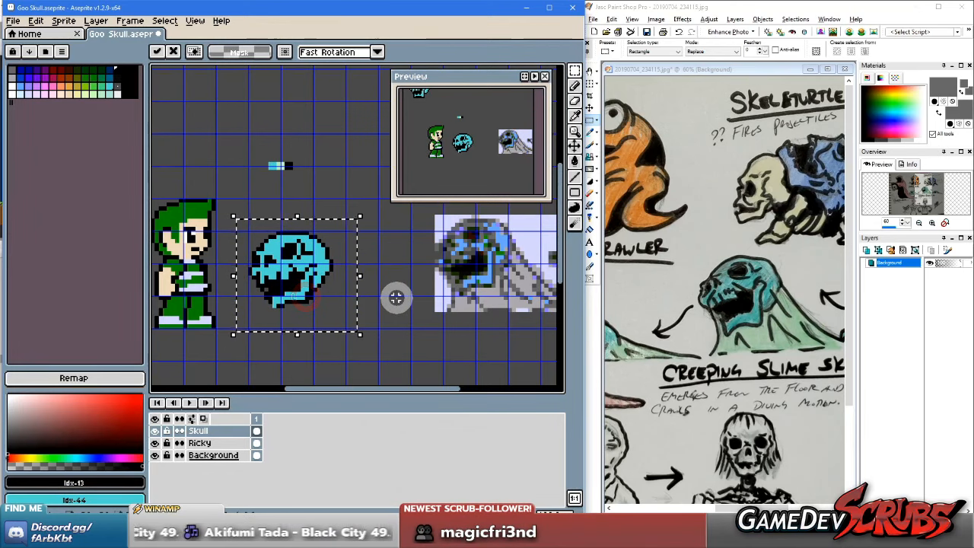
{"action": "left_click", "coordinate": [393, 296]}
Step: Sample the pale green from the colour swatches above the skull as the pencil colour
{"action": "scroll", "coordinate": [329, 283], "scroll_direction": "up", "scroll_amount": 1}
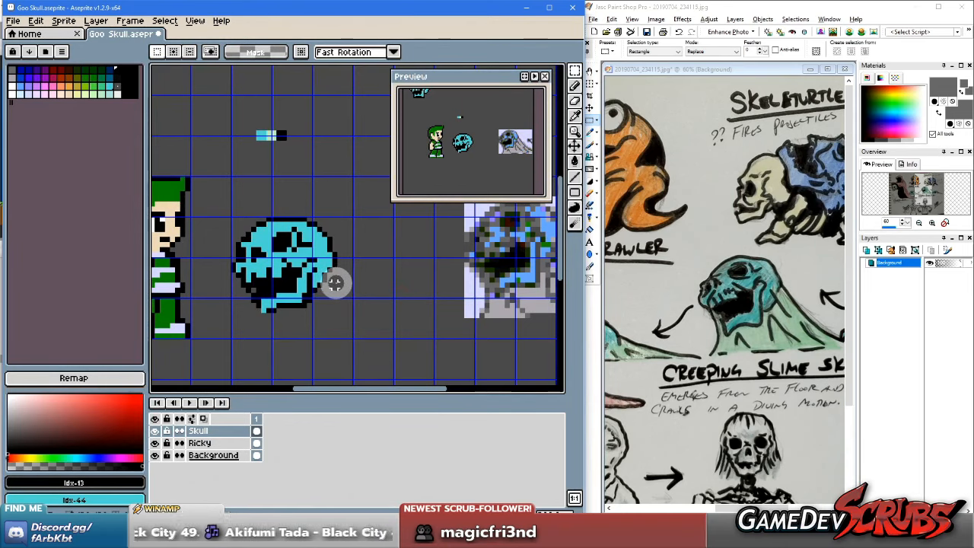
{"action": "scroll", "coordinate": [334, 283], "scroll_direction": "down", "scroll_amount": 2}
{"action": "scroll", "coordinate": [332, 280], "scroll_direction": "up", "scroll_amount": 1}
{"action": "scroll", "coordinate": [310, 277], "scroll_direction": "up", "scroll_amount": 1}
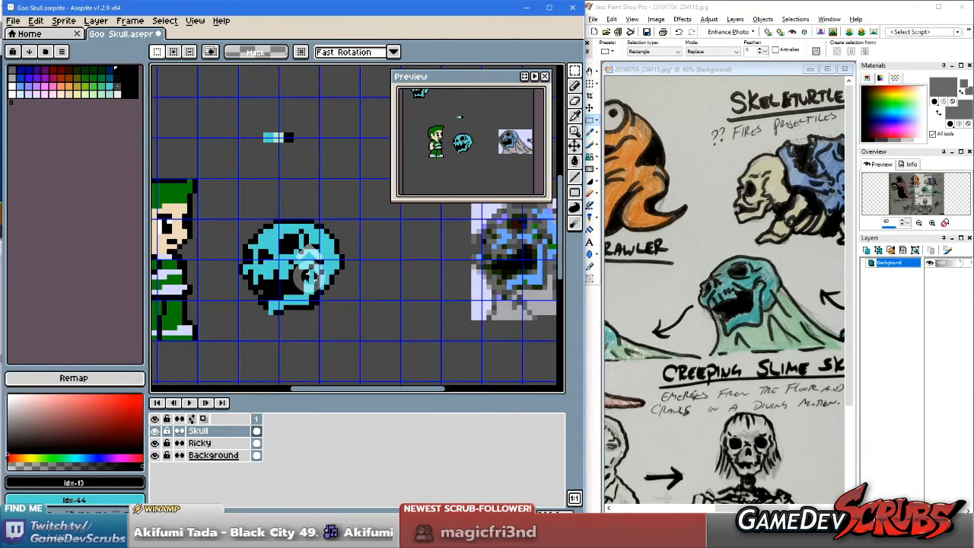
{"action": "key", "text": "b"}
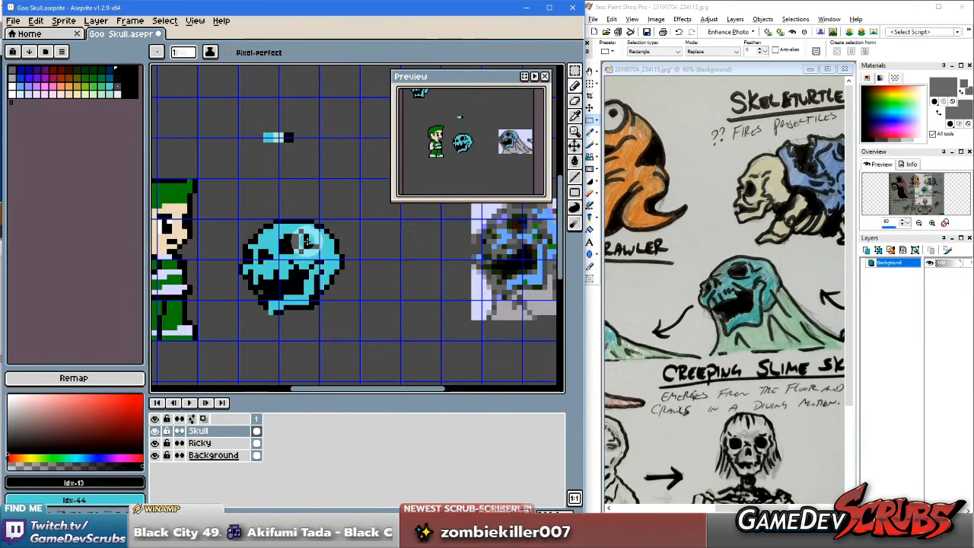
{"action": "scroll", "coordinate": [305, 242], "scroll_direction": "up", "scroll_amount": 1}
{"action": "key", "text": "i"}
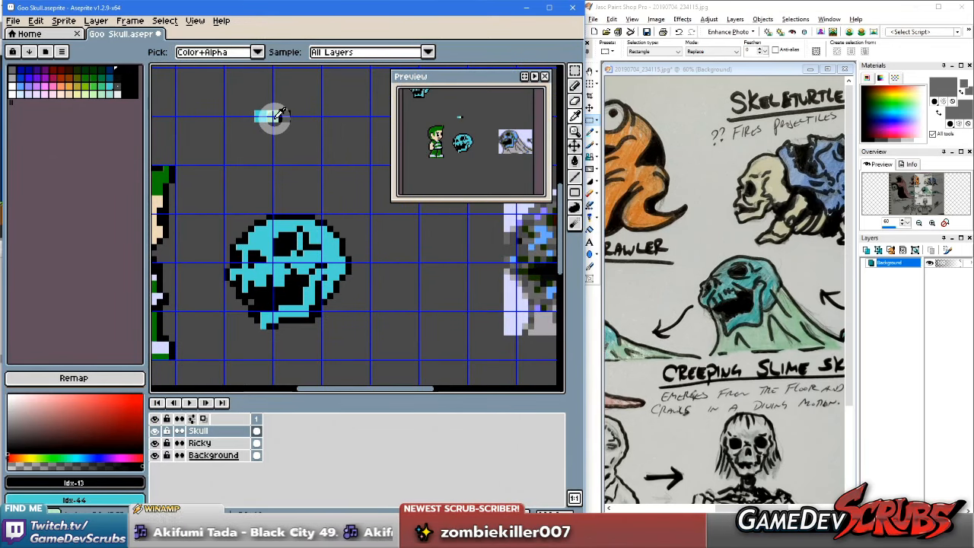
{"action": "left_click", "coordinate": [273, 118]}
{"action": "key", "text": "b"}
{"action": "scroll", "coordinate": [335, 321], "scroll_direction": "down", "scroll_amount": 2}
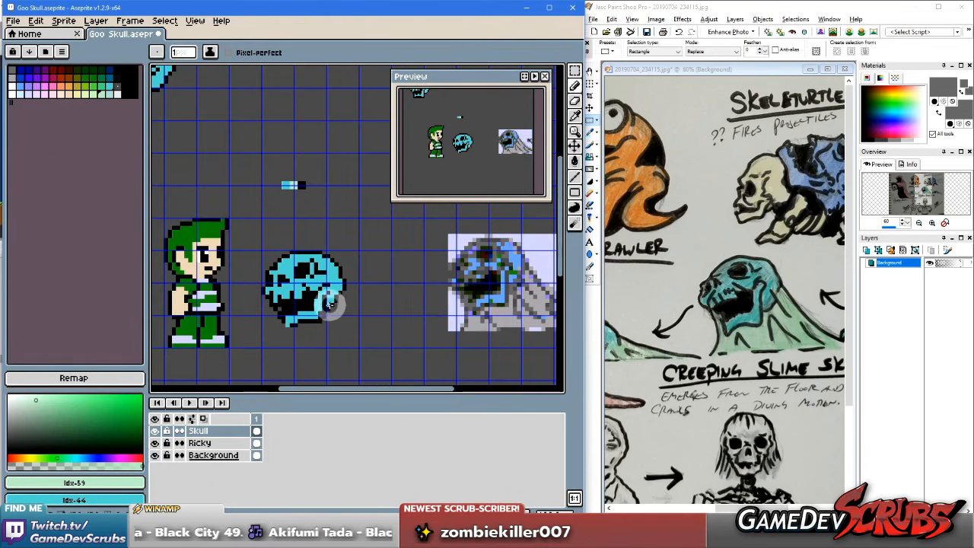
Step: Sample black from the skull for the pencil and switch to the Creeping Slime Skull sketch in Paint Shop Pro
{"action": "scroll", "coordinate": [332, 304], "scroll_direction": "up", "scroll_amount": 1}
{"action": "mouse_move", "coordinate": [308, 328]}
{"action": "left_mouse_down"}
{"action": "mouse_move", "coordinate": [343, 307]}
{"action": "mouse_move", "coordinate": [252, 302]}
{"action": "mouse_move", "coordinate": [250, 321]}
{"action": "mouse_move", "coordinate": [308, 318]}
{"action": "left_mouse_up"}
{"action": "scroll", "coordinate": [324, 314], "scroll_direction": "up", "scroll_amount": 1}
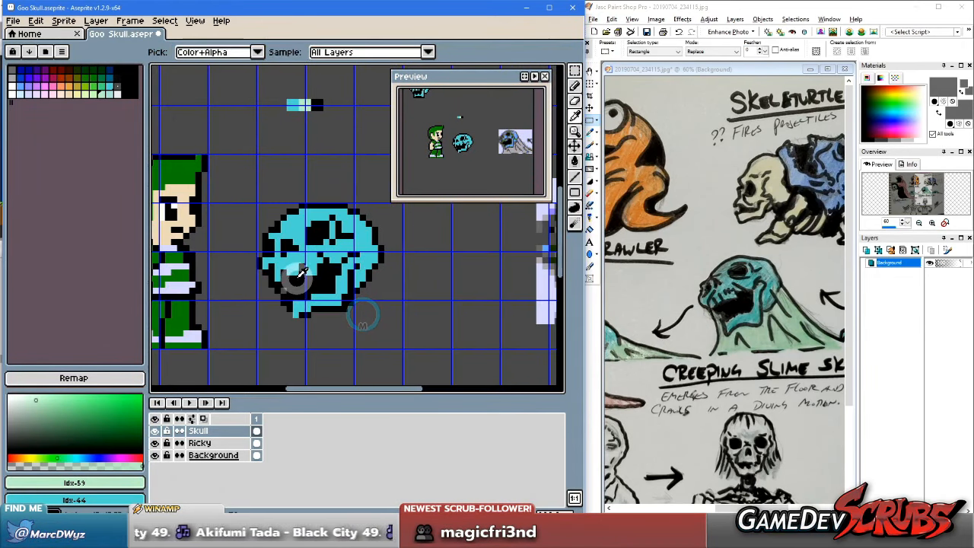
{"action": "left_click", "coordinate": [294, 282], "text": "alt"}
{"action": "scroll", "coordinate": [381, 308], "scroll_direction": "down", "scroll_amount": 2}
{"action": "left_click_drag", "start_coordinate": [410, 307], "coordinate": [325, 302]}
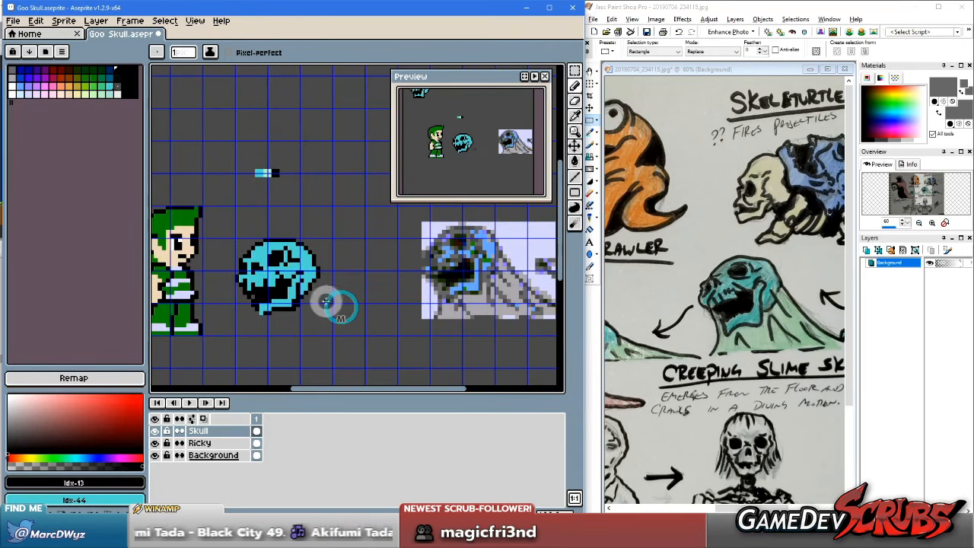
{"action": "left_click", "coordinate": [789, 308]}
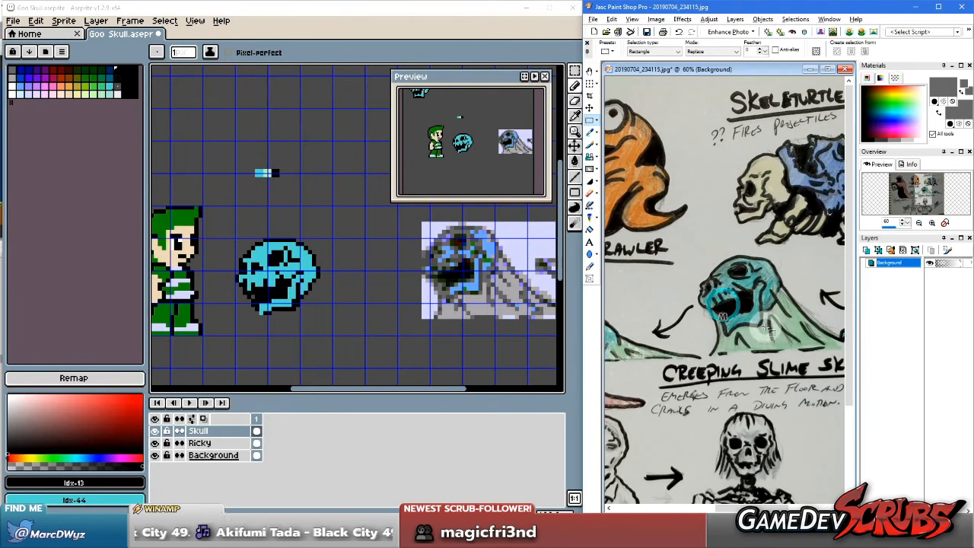
Step: Return to the Aseprite sprite and start the slime's black back outline, sloping down from the rear of the skull
{"action": "scroll", "coordinate": [769, 308], "scroll_direction": "up", "scroll_amount": 2}
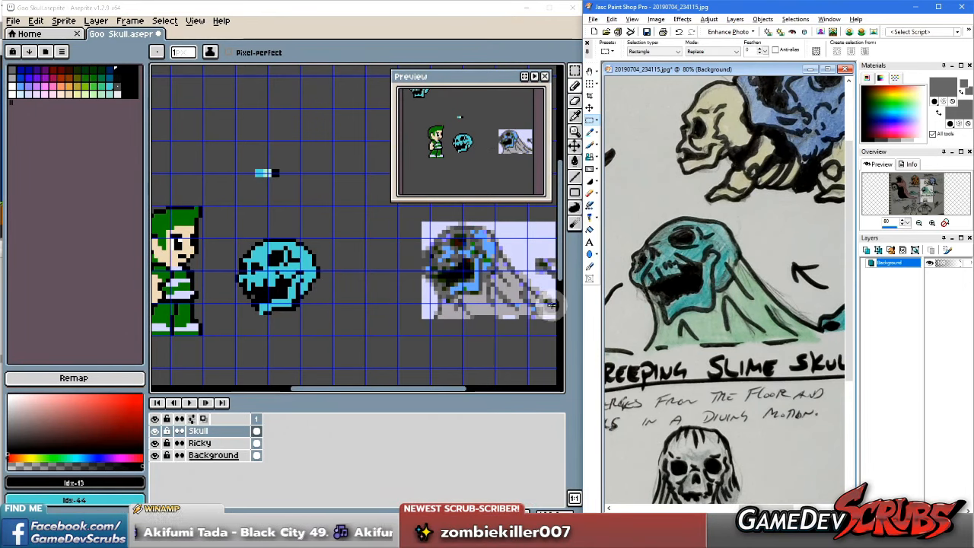
{"action": "left_click", "coordinate": [355, 299]}
{"action": "scroll", "coordinate": [368, 294], "scroll_direction": "up", "scroll_amount": 1}
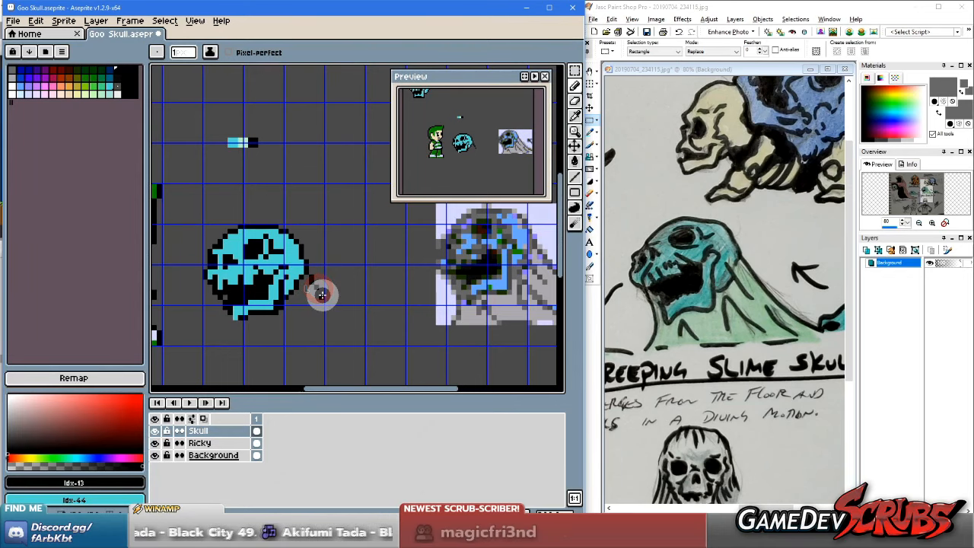
{"action": "scroll", "coordinate": [331, 296], "scroll_direction": "up", "scroll_amount": 1}
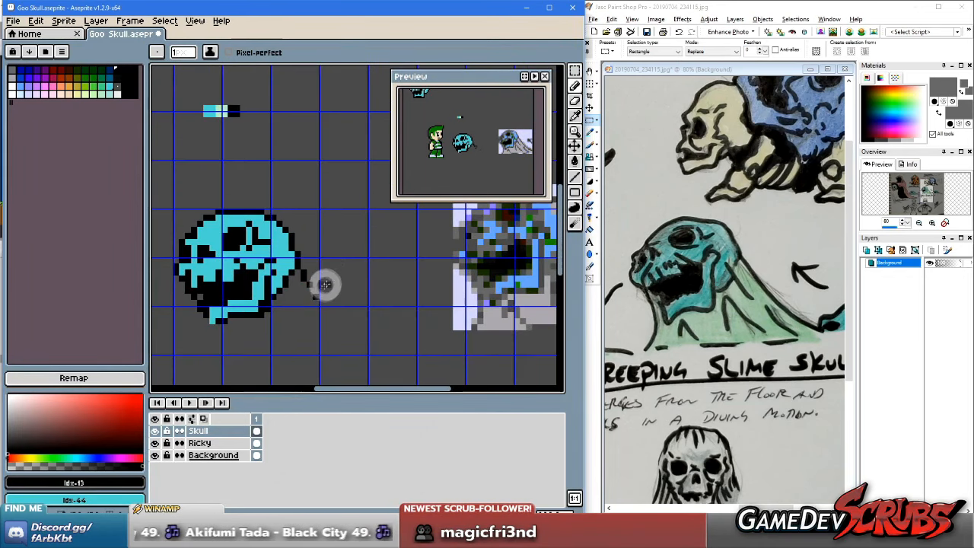
{"action": "key", "text": "ctrl+z"}
{"action": "left_click", "coordinate": [316, 289]}
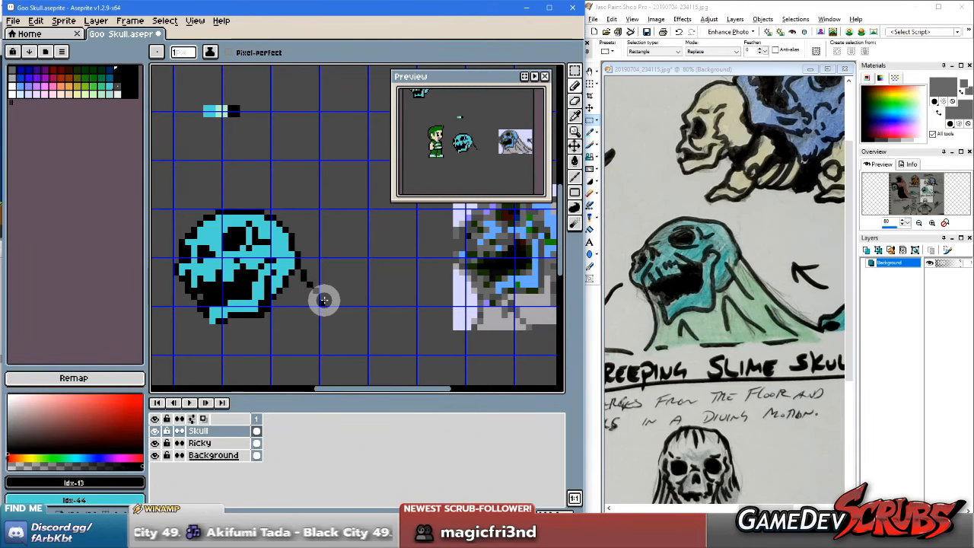
Step: Extend the slime's black back outline diagonally down to the ground line, flattening it out at the end
{"action": "left_click_drag", "start_coordinate": [332, 309], "coordinate": [334, 318]}
{"action": "key", "text": "ctrl+z"}
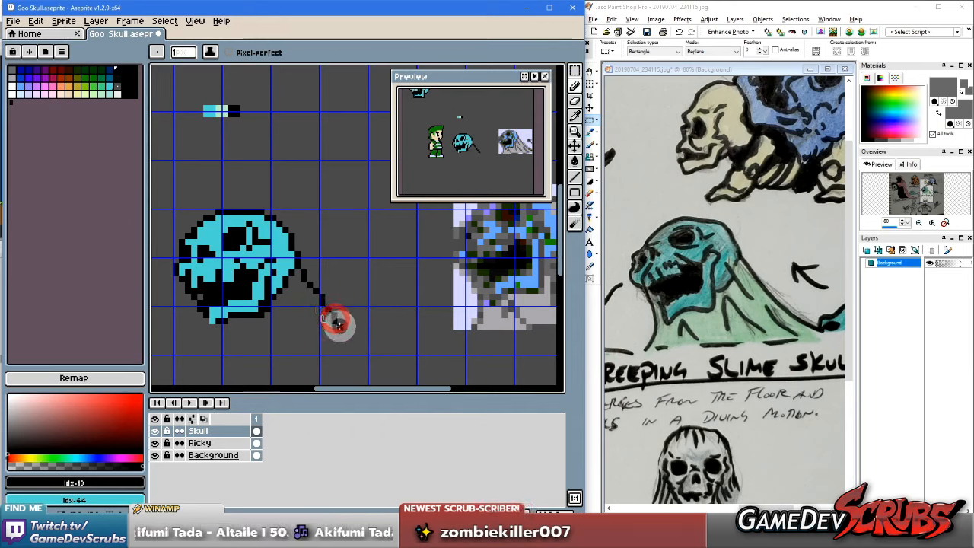
{"action": "key", "text": "ctrl+z"}
{"action": "left_click_drag", "start_coordinate": [334, 315], "coordinate": [343, 328]}
{"action": "key", "text": "ctrl+z"}
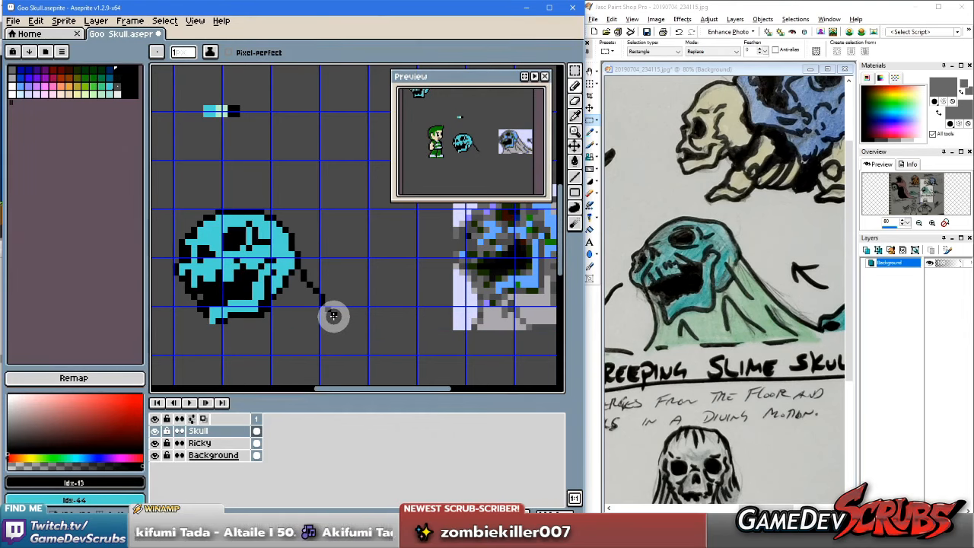
{"action": "left_click_drag", "start_coordinate": [343, 323], "coordinate": [348, 326]}
{"action": "key", "text": "ctrl+z"}
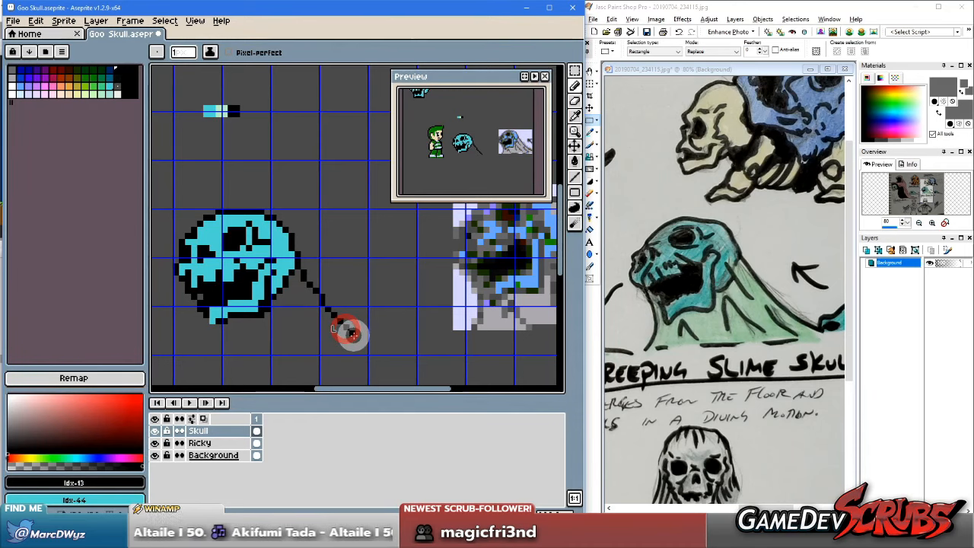
{"action": "mouse_move", "coordinate": [365, 344]}
{"action": "left_mouse_down"}
{"action": "mouse_move", "coordinate": [382, 354]}
{"action": "mouse_move", "coordinate": [365, 343]}
{"action": "left_mouse_up"}
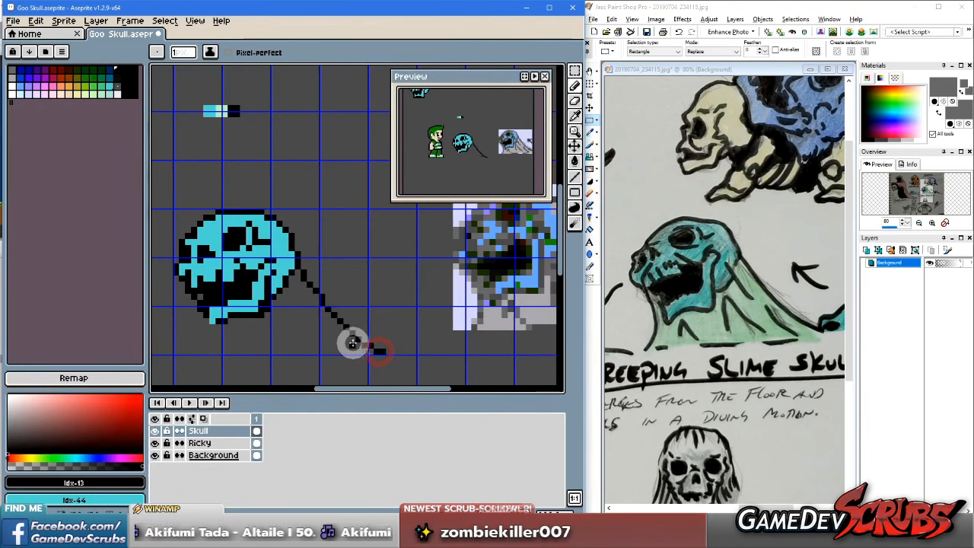
Step: Draw the slime's front edge and base in the swatches' pale green and fill the enclosed body with that colour
{"action": "left_click_drag", "start_coordinate": [319, 350], "coordinate": [358, 342]}
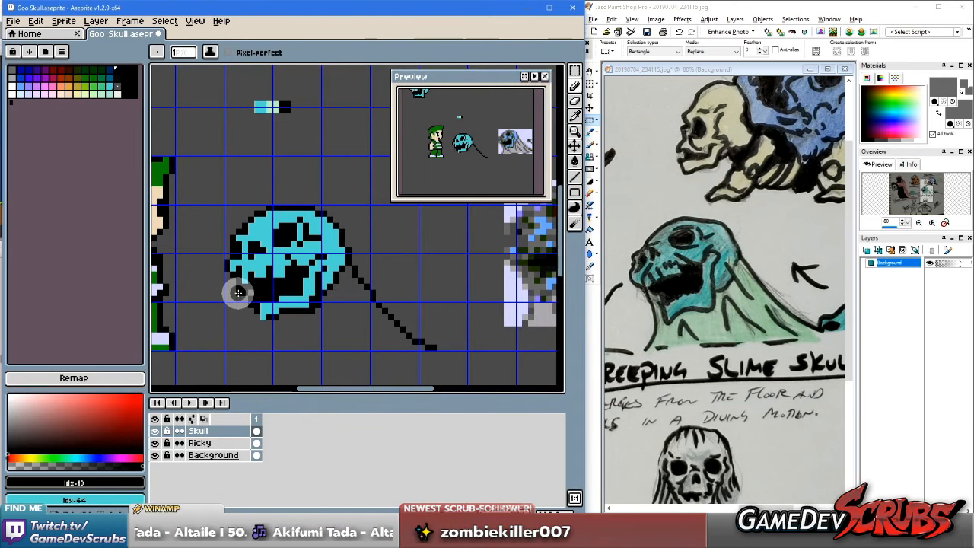
{"action": "key", "text": "z"}
{"action": "left_click", "coordinate": [269, 105]}
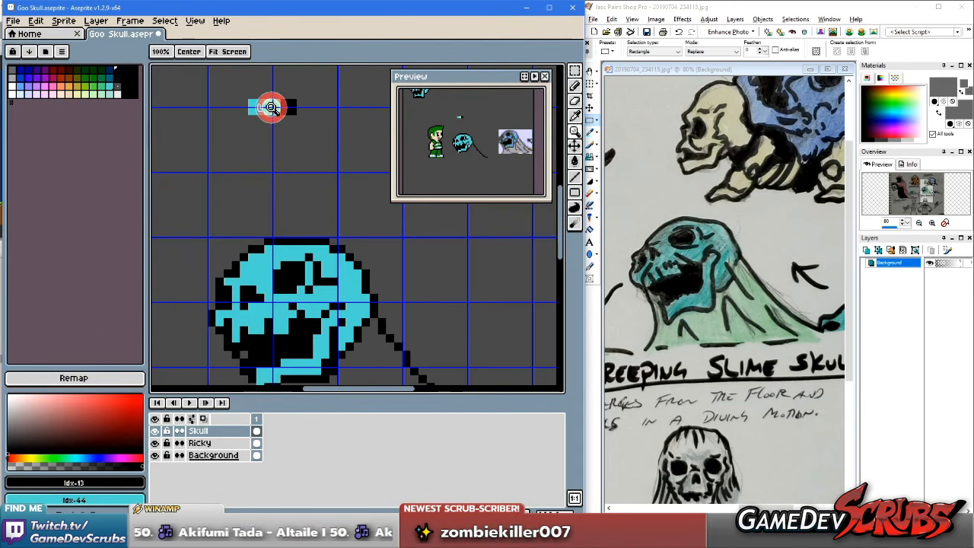
{"action": "scroll", "coordinate": [310, 263], "scroll_direction": "down", "scroll_amount": 3}
{"action": "key", "text": "i"}
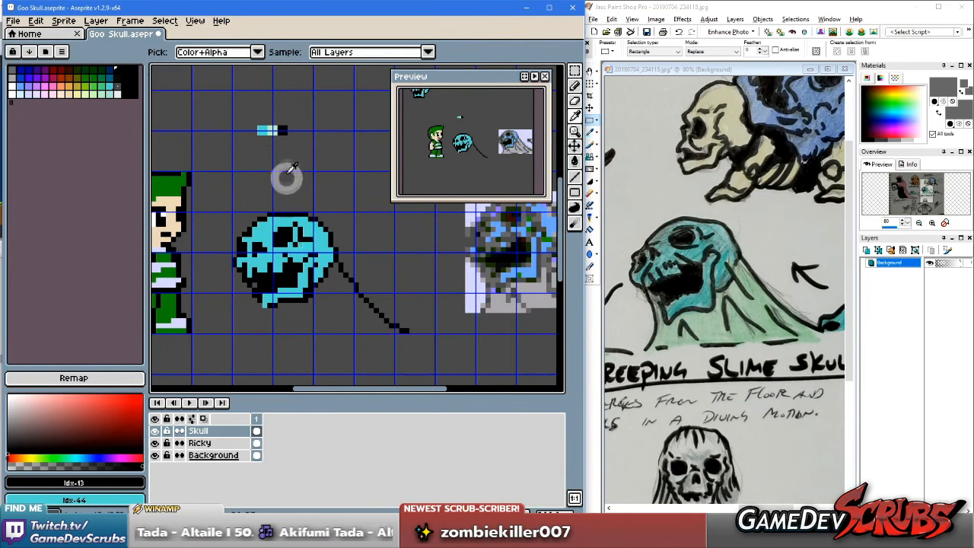
{"action": "left_click", "coordinate": [282, 123]}
{"action": "key", "text": "z"}
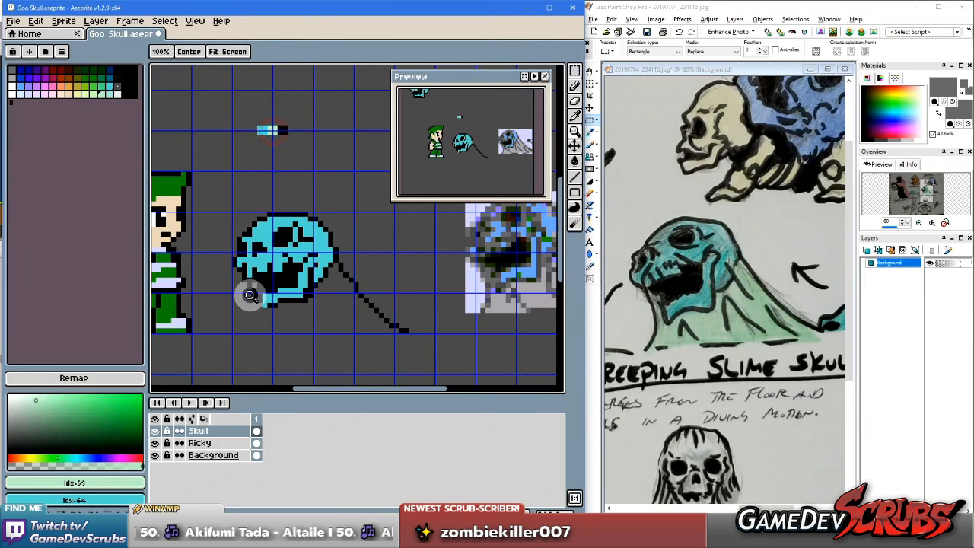
{"action": "key", "text": "b"}
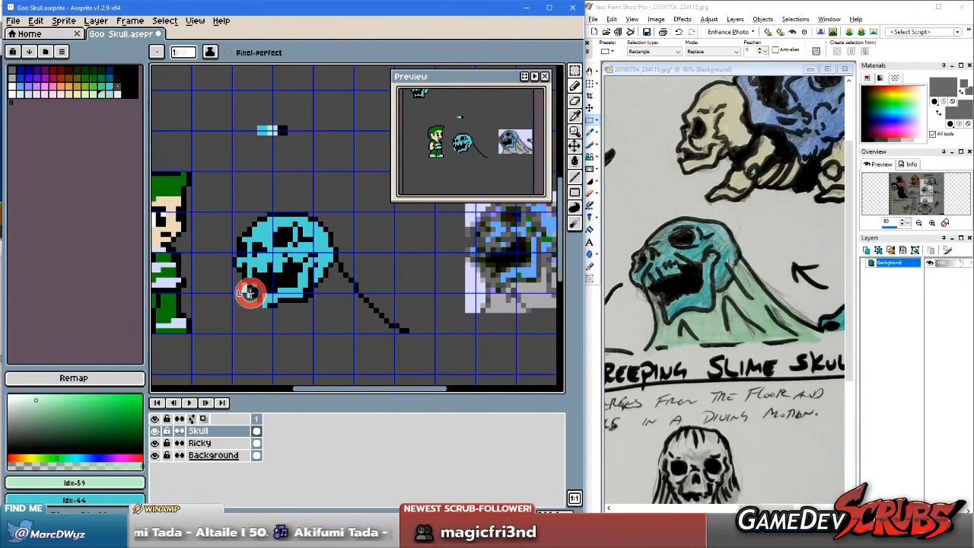
{"action": "mouse_move", "coordinate": [248, 295]}
{"action": "left_mouse_down"}
{"action": "mouse_move", "coordinate": [248, 318]}
{"action": "mouse_move", "coordinate": [287, 320]}
{"action": "mouse_move", "coordinate": [265, 316]}
{"action": "mouse_move", "coordinate": [254, 331]}
{"action": "mouse_move", "coordinate": [259, 317]}
{"action": "mouse_move", "coordinate": [251, 330]}
{"action": "mouse_move", "coordinate": [407, 329]}
{"action": "left_mouse_up"}
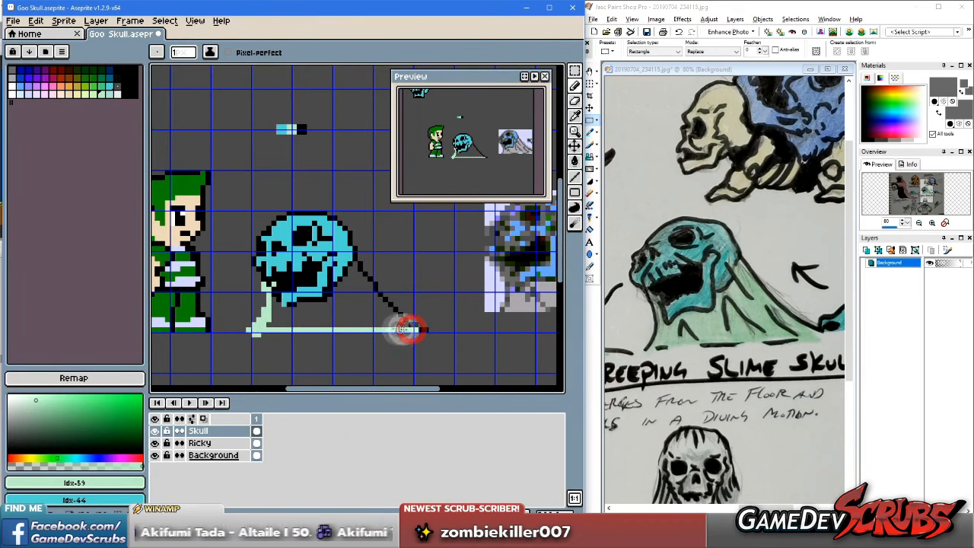
{"action": "key", "text": "g"}
{"action": "left_click", "coordinate": [323, 311]}
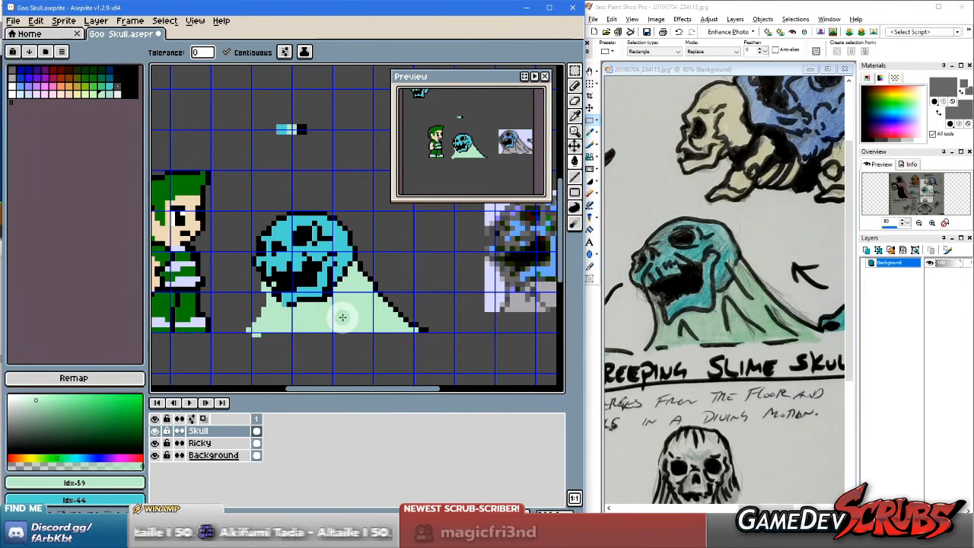
Step: Sample black from the outline and draw the missing outline pixels around the tip of the skull's chin
{"action": "key", "text": "b"}
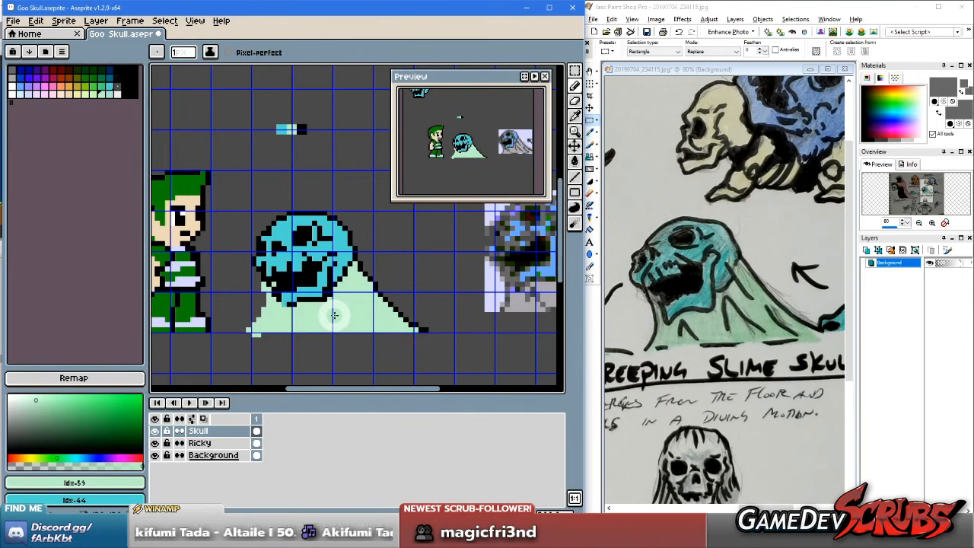
{"action": "key", "text": "m"}
{"action": "scroll", "coordinate": [328, 309], "scroll_direction": "up", "scroll_amount": 2}
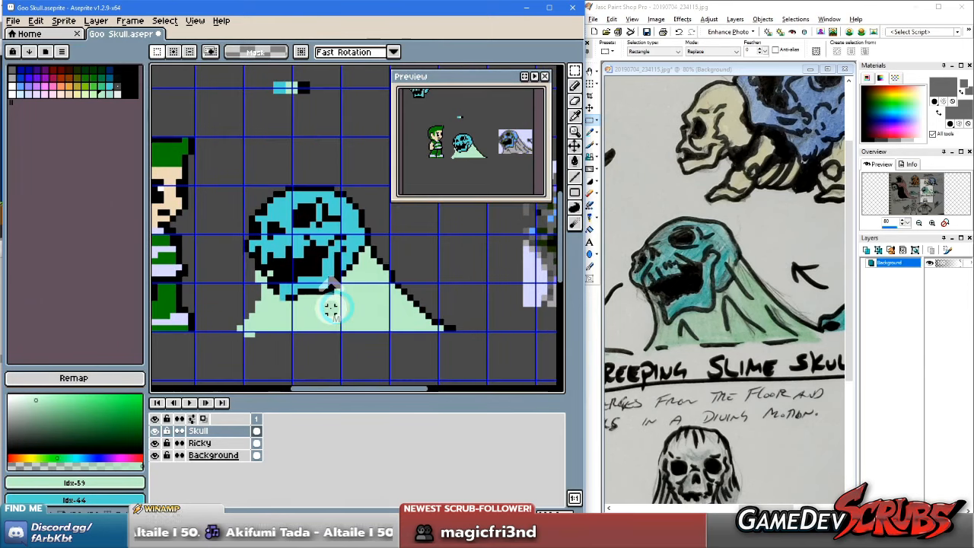
{"action": "key", "text": "b"}
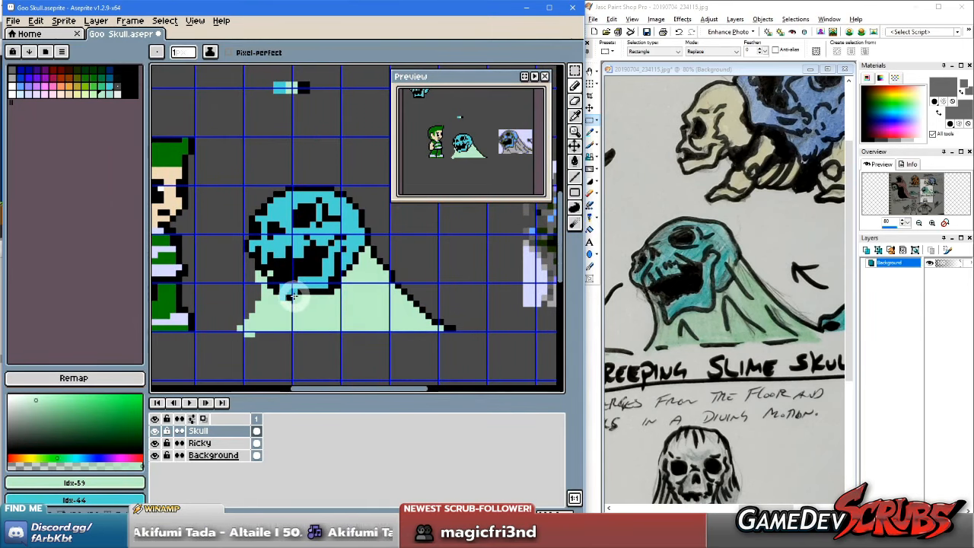
{"action": "left_click", "coordinate": [292, 297], "text": "alt"}
{"action": "left_click_drag", "start_coordinate": [292, 296], "coordinate": [278, 304]}
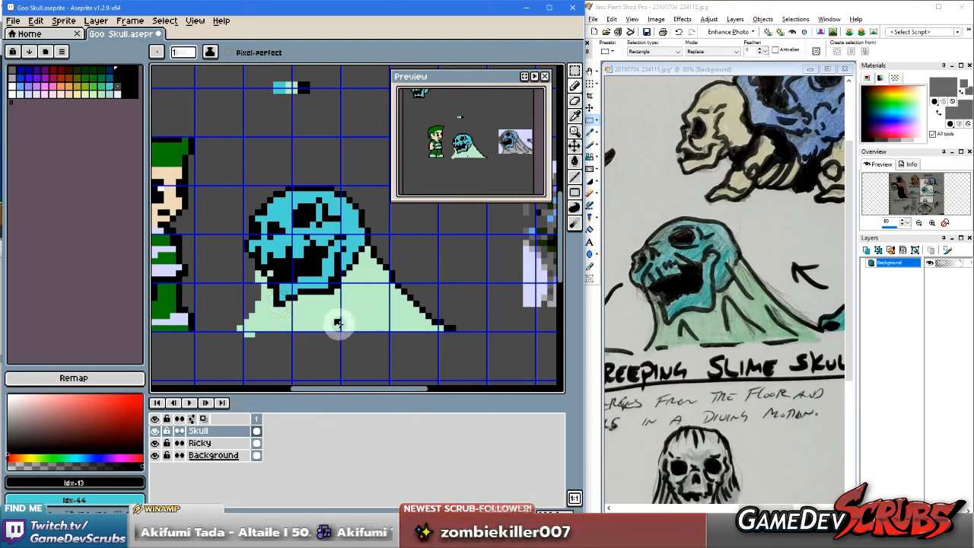
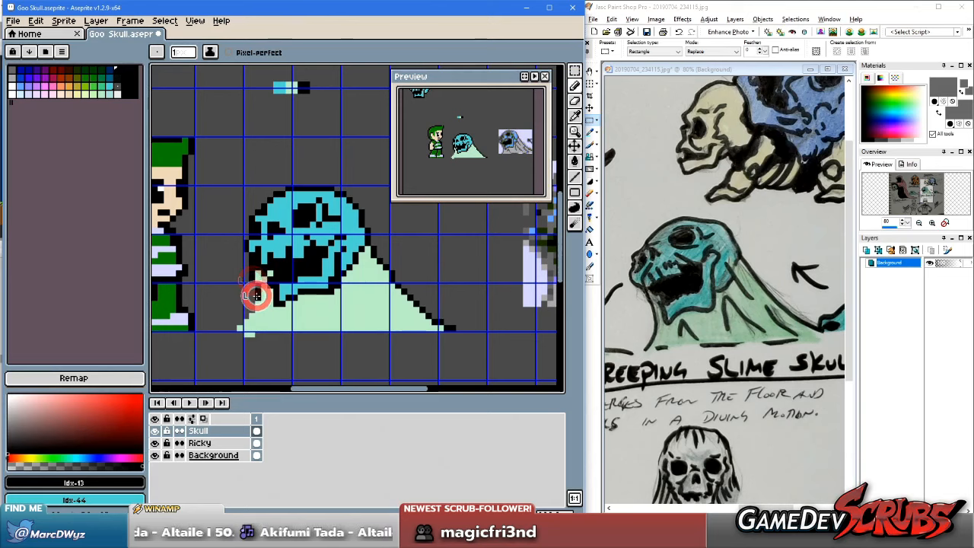
Step: Outline the slime's front edge in black down to the ground and erase the stray green pixels below its base
{"action": "left_click", "coordinate": [240, 322]}
{"action": "left_click", "coordinate": [234, 328]}
{"action": "left_click", "coordinate": [229, 329]}
{"action": "left_click", "coordinate": [230, 324], "text": "alt"}
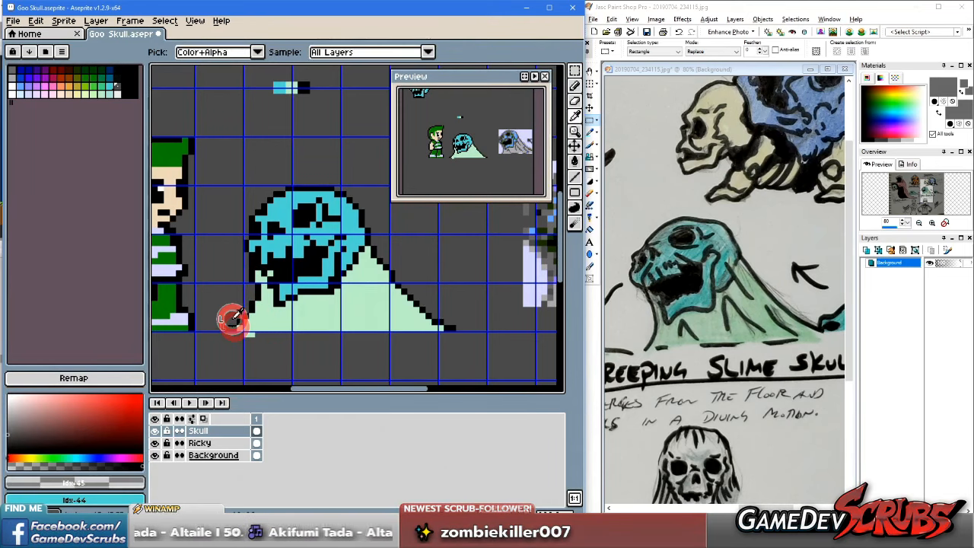
{"action": "left_click", "coordinate": [239, 335]}
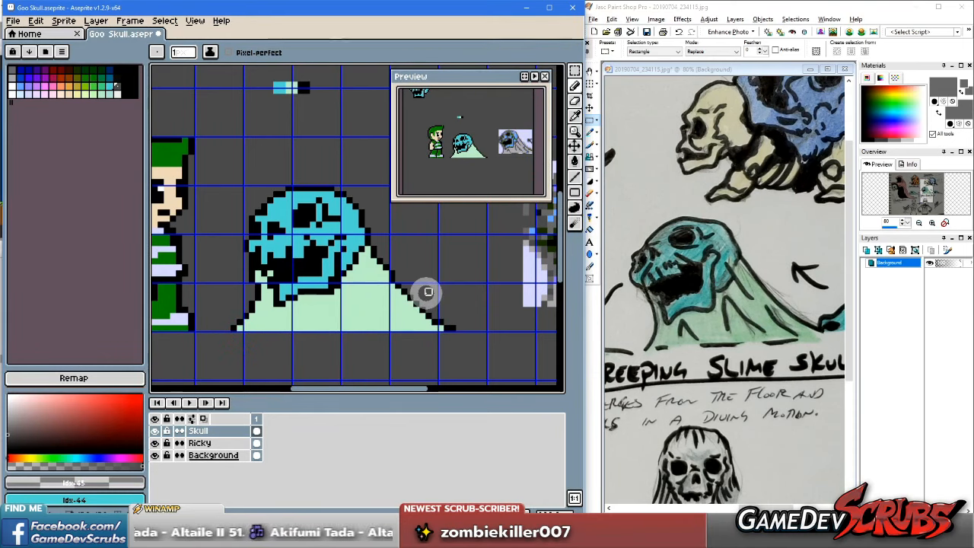
Step: Smooth the slime's back outline into a curve below the skull and lengthen its tail end at the ground
{"action": "left_click", "coordinate": [391, 267], "text": "alt"}
{"action": "left_click", "coordinate": [381, 270]}
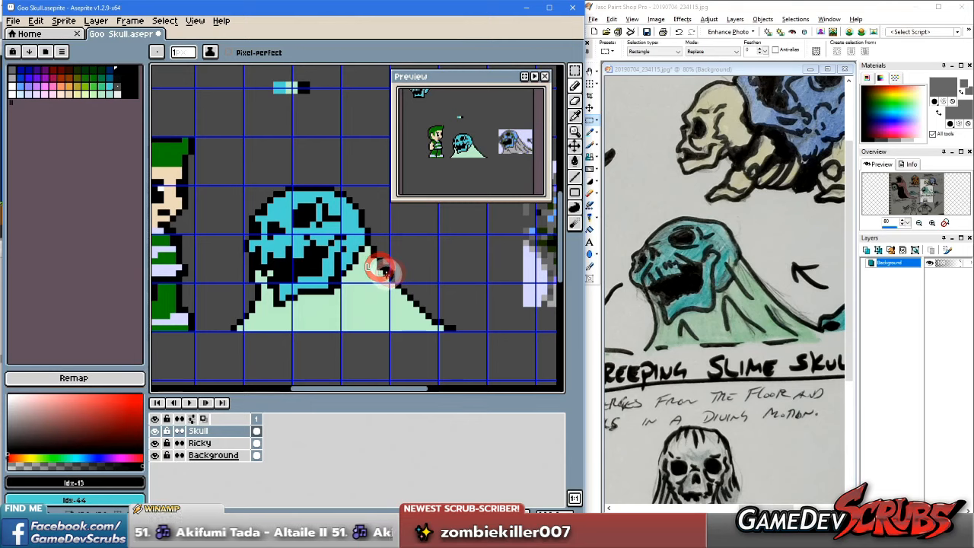
{"action": "left_click", "coordinate": [401, 268], "text": "alt"}
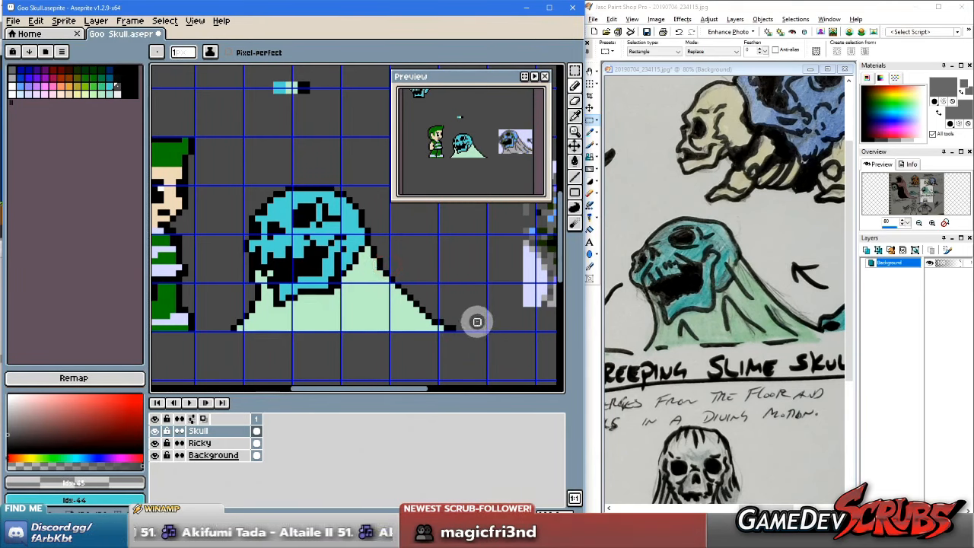
{"action": "key", "text": "alt"}
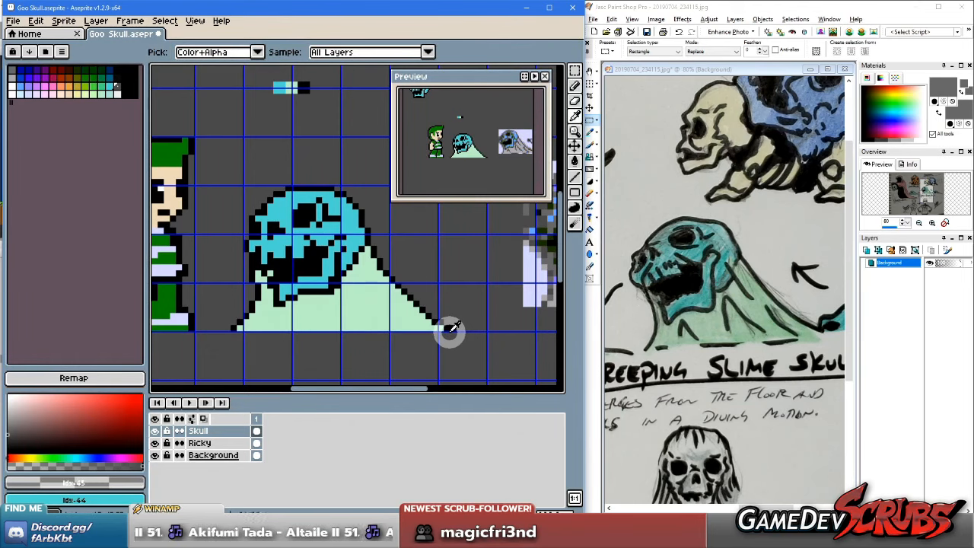
{"action": "left_click", "coordinate": [440, 320]}
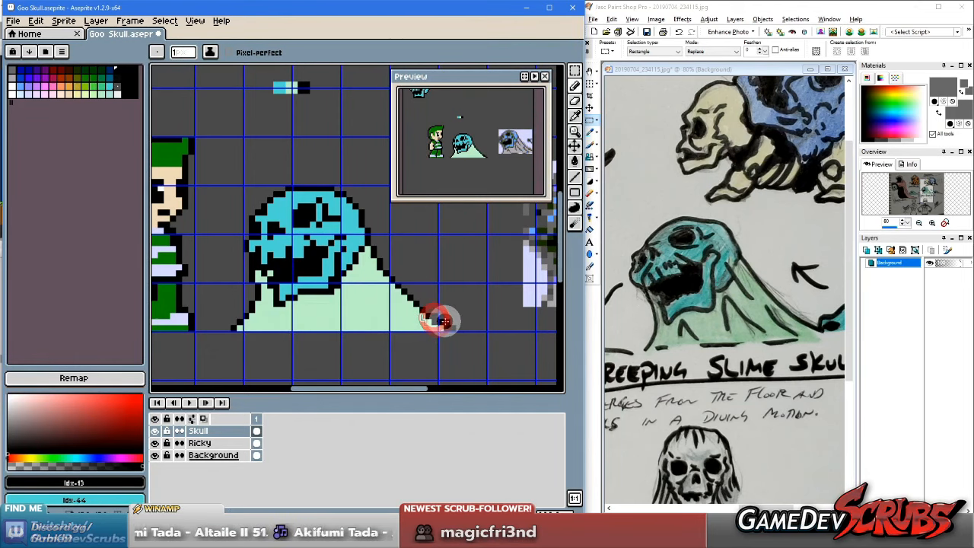
{"action": "left_click", "coordinate": [445, 324]}
{"action": "left_click", "coordinate": [435, 325]}
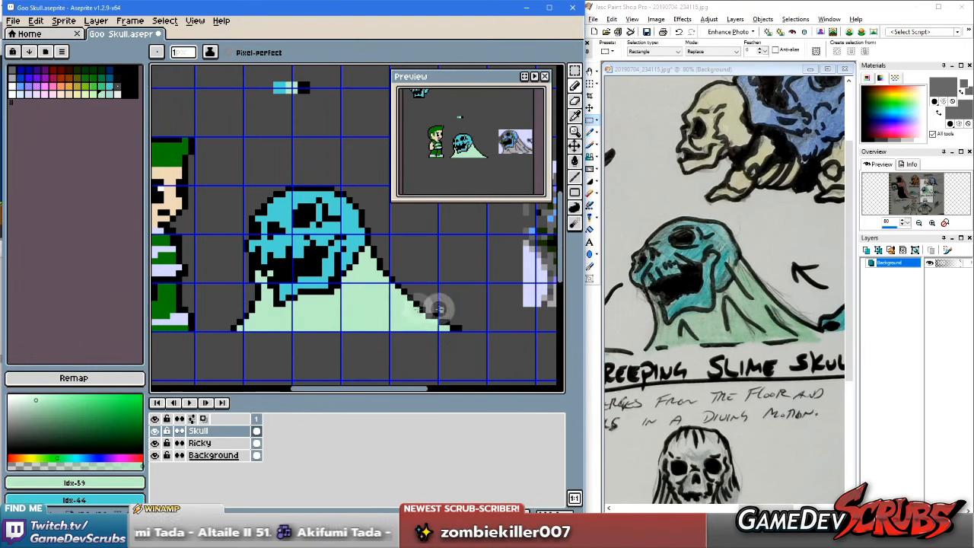
Step: Select the whole slime skull, move it two pixels away from the character sprite, and drop the selection
{"action": "scroll", "coordinate": [434, 304], "scroll_direction": "down", "scroll_amount": 2}
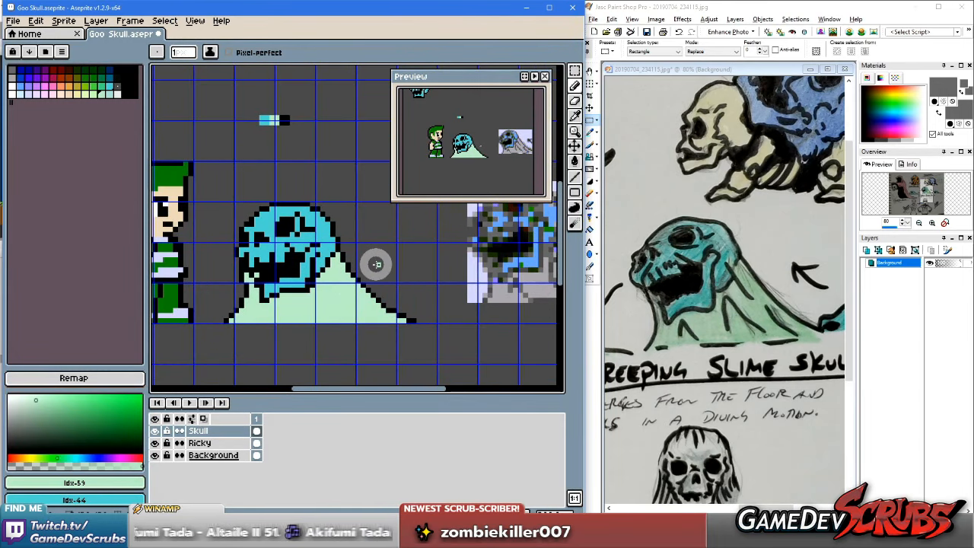
{"action": "left_click_drag", "start_coordinate": [207, 195], "coordinate": [430, 353]}
{"action": "left_click", "coordinate": [356, 316]}
{"action": "key", "text": "Right"}
{"action": "key", "text": "Right"}
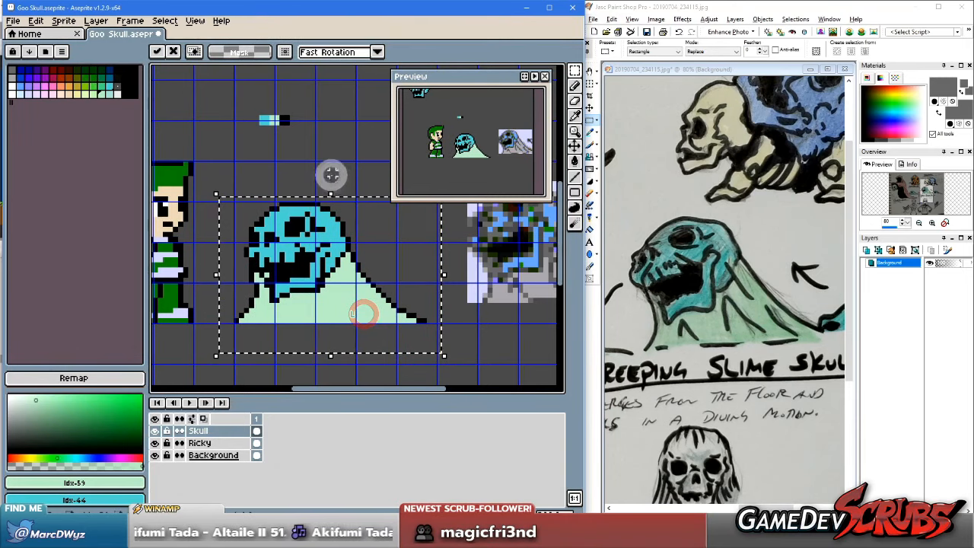
{"action": "left_click", "coordinate": [322, 169]}
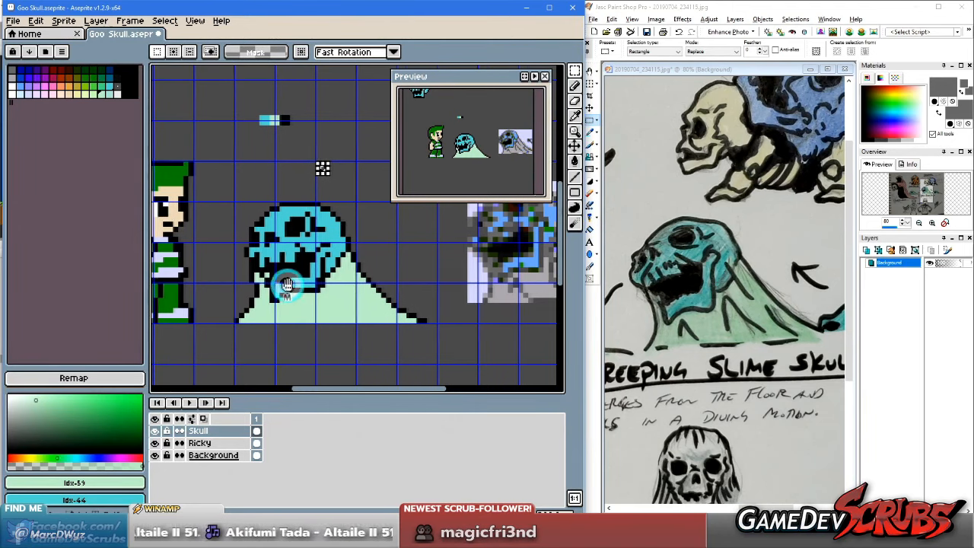
Step: Sample black and touch up the slime's front outline where it meets the skull's open jaw
{"action": "left_click_drag", "start_coordinate": [282, 279], "coordinate": [302, 281]}
{"action": "scroll", "coordinate": [296, 278], "scroll_direction": "up", "scroll_amount": 1}
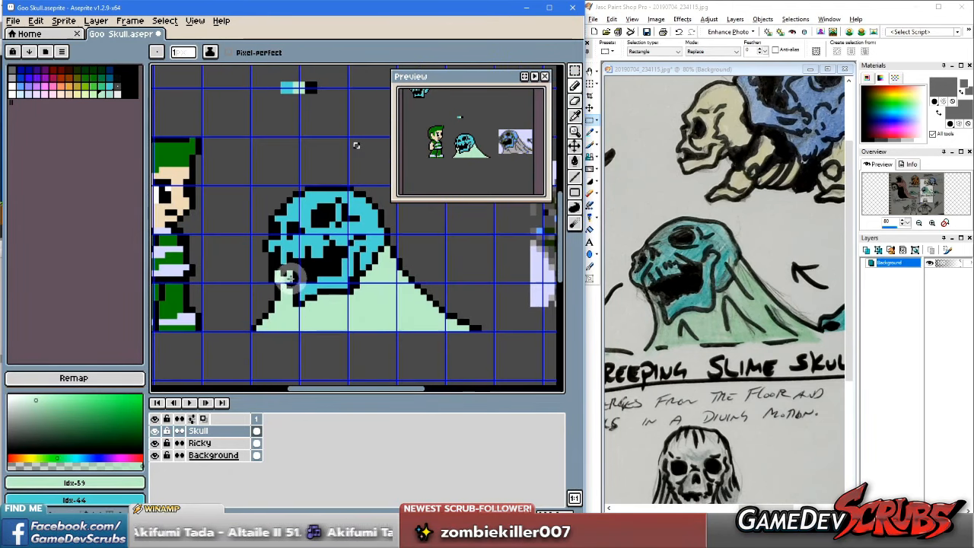
{"action": "key", "text": "m"}
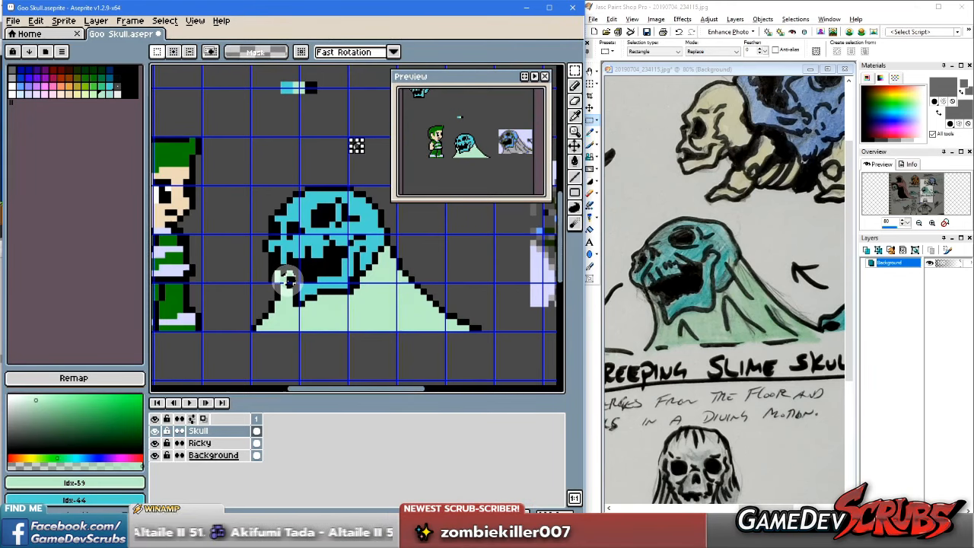
{"action": "key", "text": "b"}
{"action": "left_click", "coordinate": [272, 274], "text": "alt"}
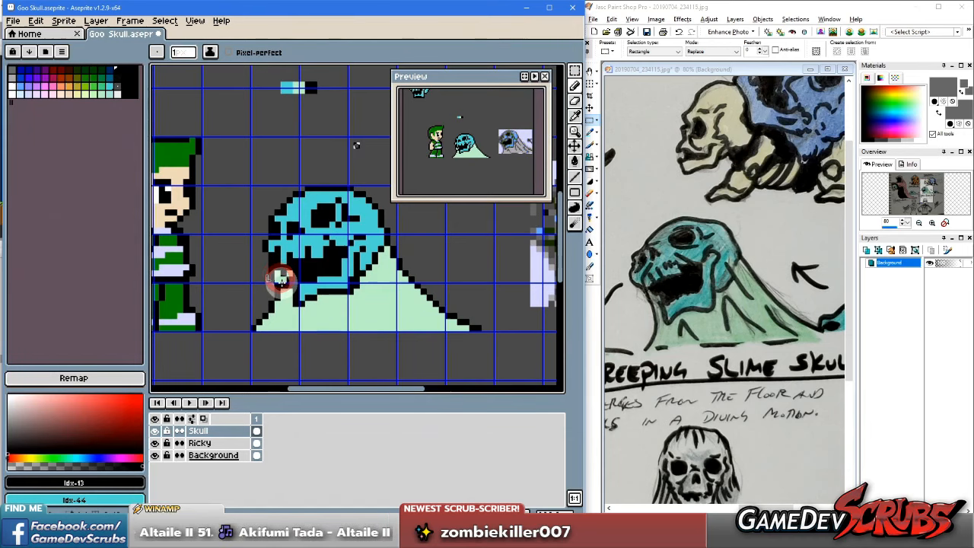
{"action": "key", "text": "v"}
{"action": "key", "text": "b"}
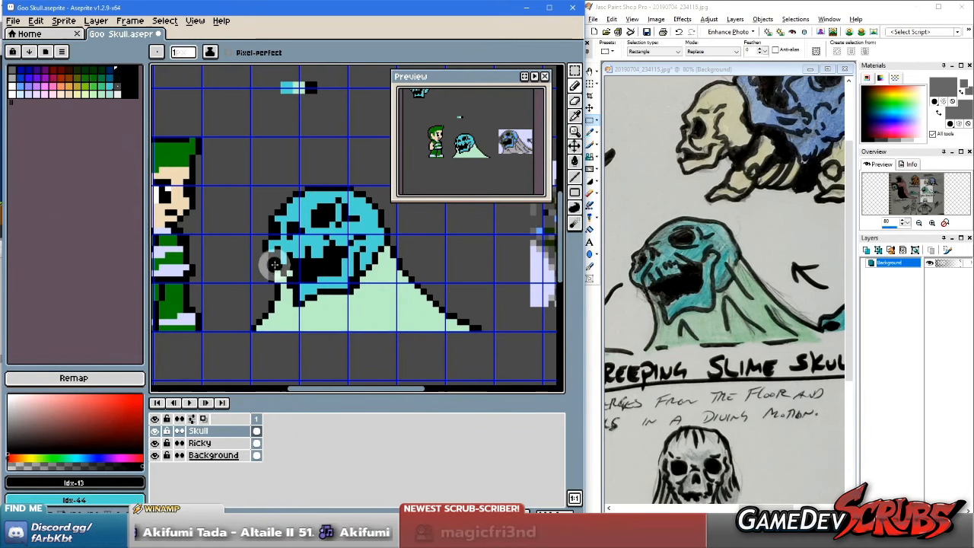
{"action": "left_click", "coordinate": [278, 282]}
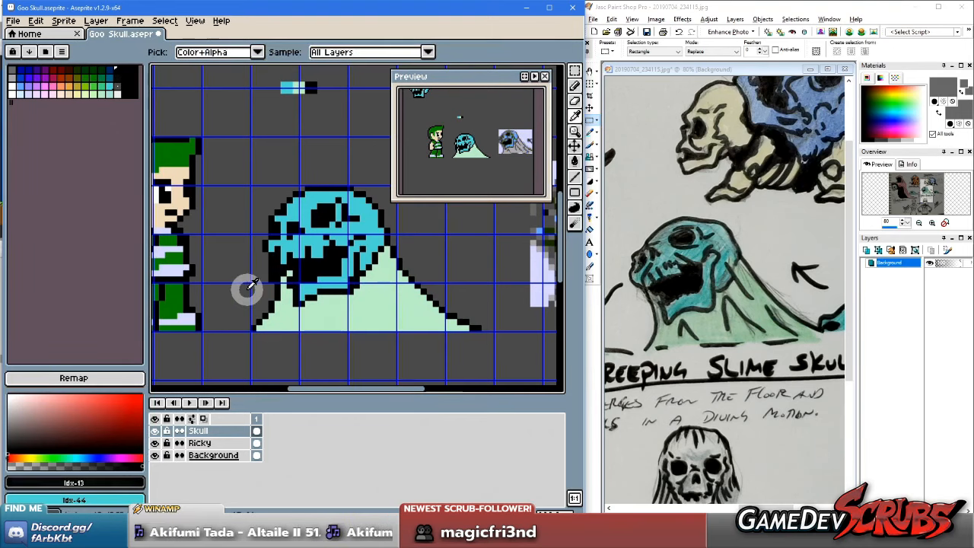
Step: Select the lower part of the slime's front outline, shift it one pixel outward, and drop the selection
{"action": "left_click", "coordinate": [245, 289], "text": "alt"}
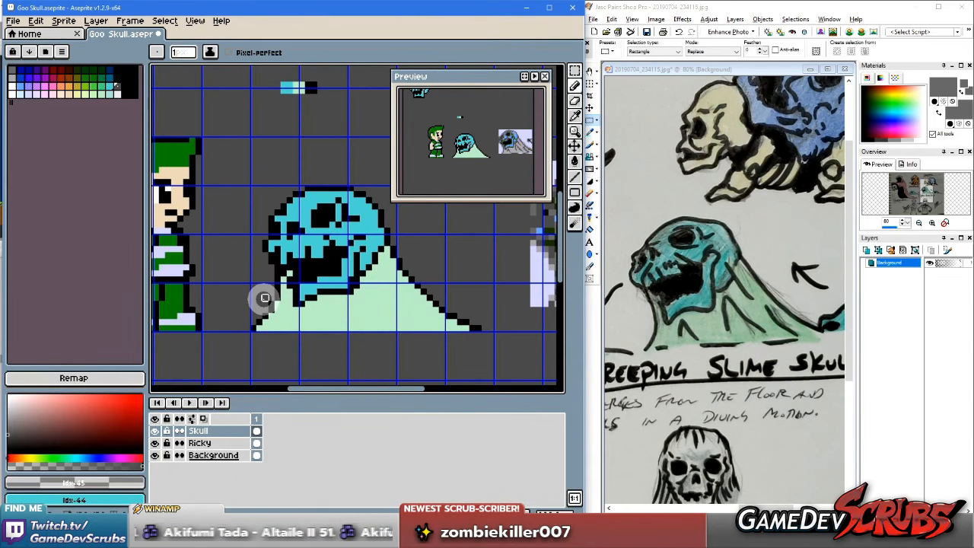
{"action": "key", "text": "m"}
{"action": "mouse_move", "coordinate": [233, 346]}
{"action": "left_mouse_down"}
{"action": "mouse_move", "coordinate": [276, 274]}
{"action": "mouse_move", "coordinate": [264, 286]}
{"action": "left_mouse_up"}
{"action": "left_click", "coordinate": [302, 305]}
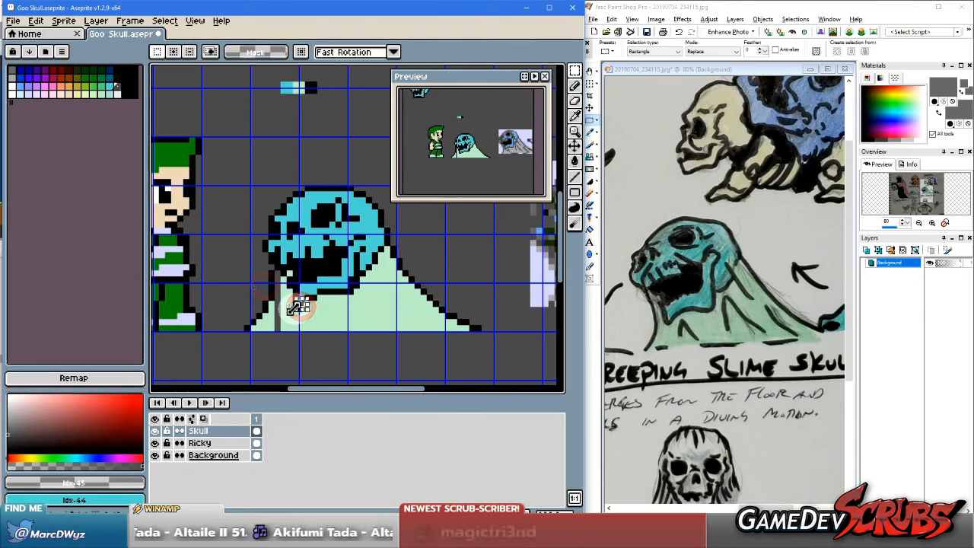
Step: Sample the pale green and fill the vertical gap behind the slime's front outline up to the skull's teeth
{"action": "left_click", "coordinate": [283, 318], "text": "alt"}
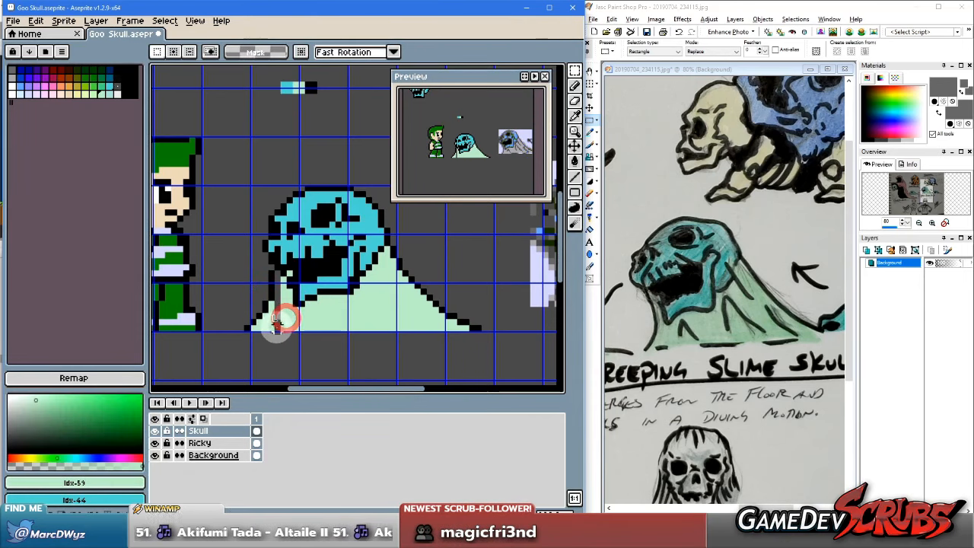
{"action": "left_click_drag", "start_coordinate": [277, 319], "coordinate": [277, 274]}
{"action": "left_click", "coordinate": [284, 311], "text": "alt"}
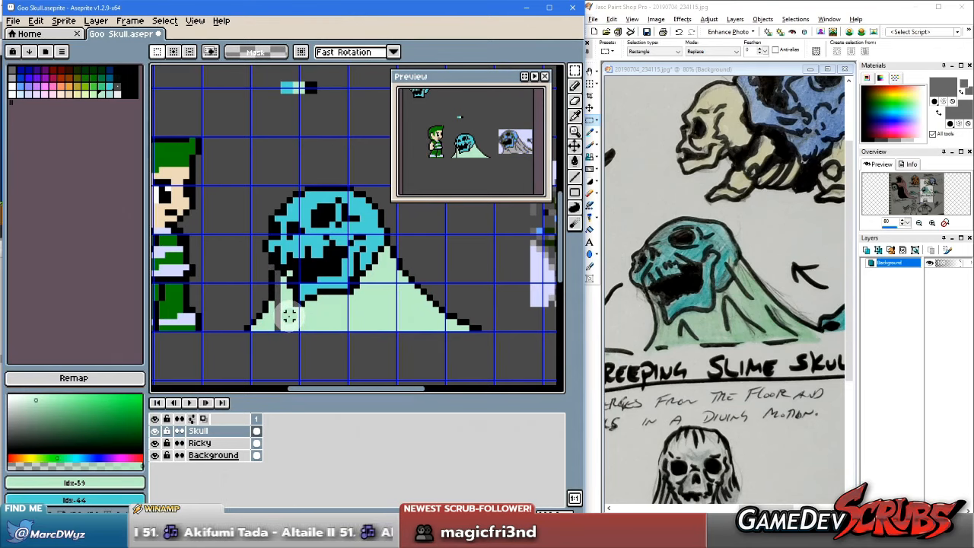
{"action": "key", "text": "b"}
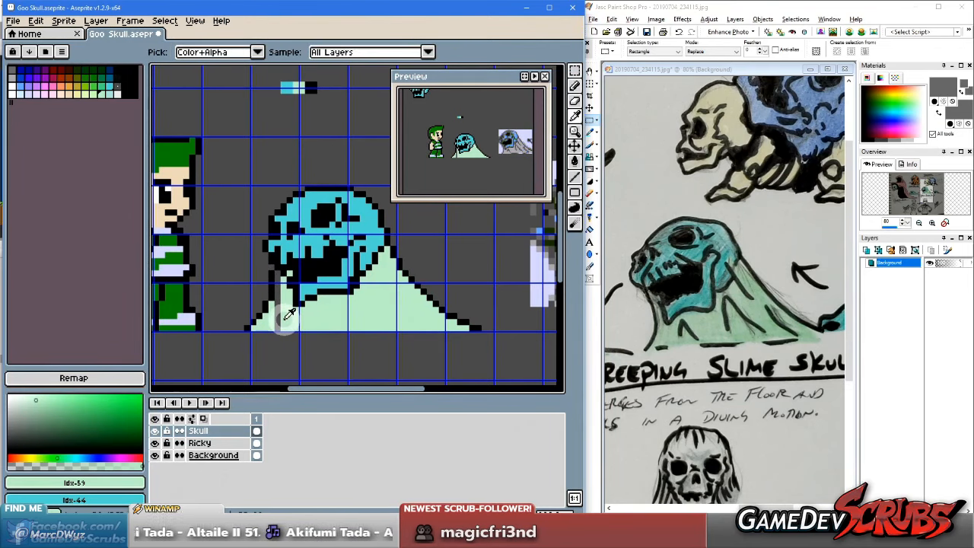
{"action": "left_click_drag", "start_coordinate": [280, 321], "coordinate": [277, 276]}
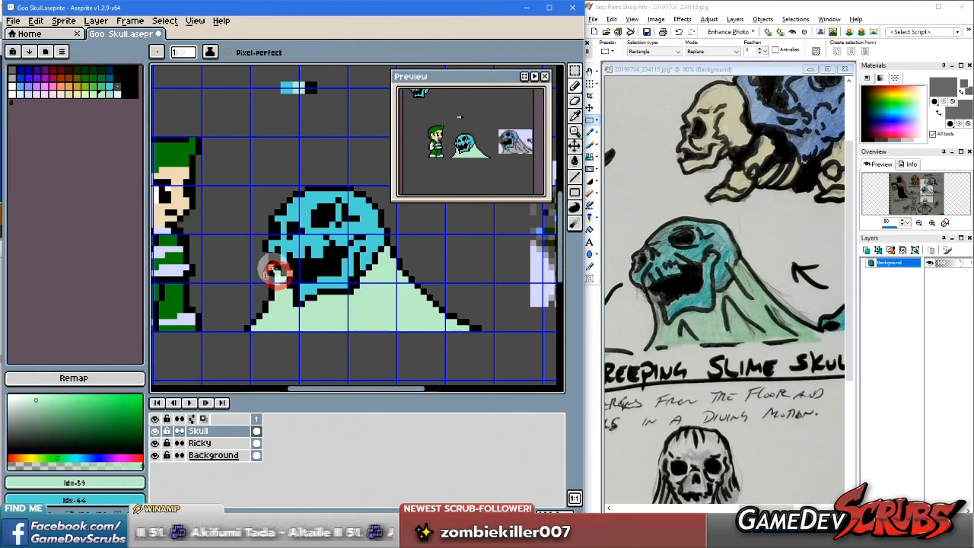
{"action": "left_click", "coordinate": [271, 268]}
Step: Sample black and touch up the outline pixels below the skull's upper teeth, undoing the stray pixel
{"action": "left_click", "coordinate": [266, 261], "text": "alt"}
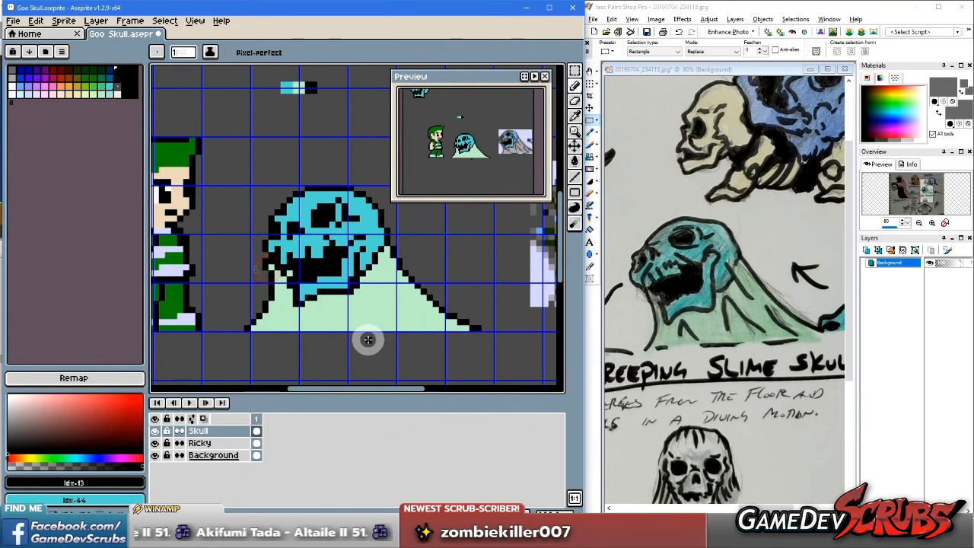
{"action": "left_click", "coordinate": [265, 252]}
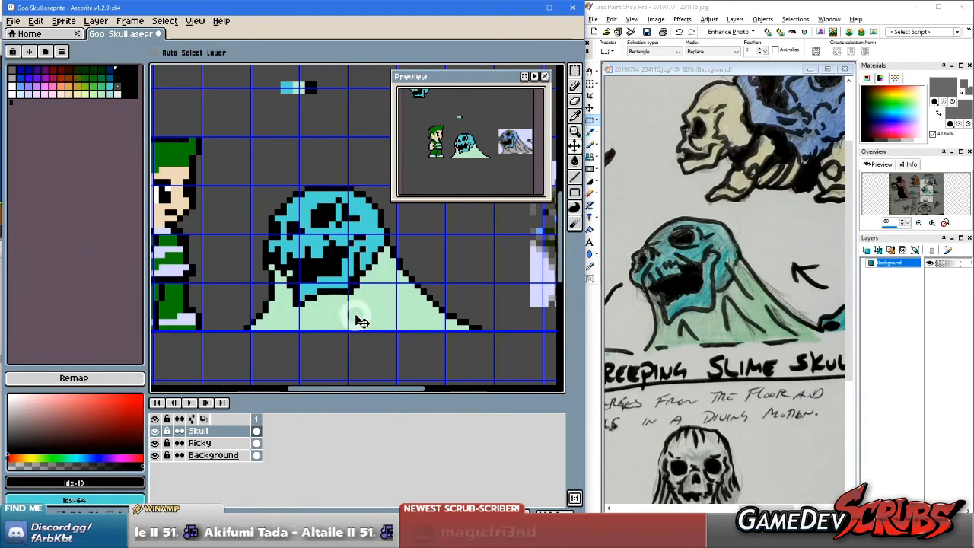
{"action": "key", "text": "ctrl+z"}
{"action": "left_click", "coordinate": [271, 267]}
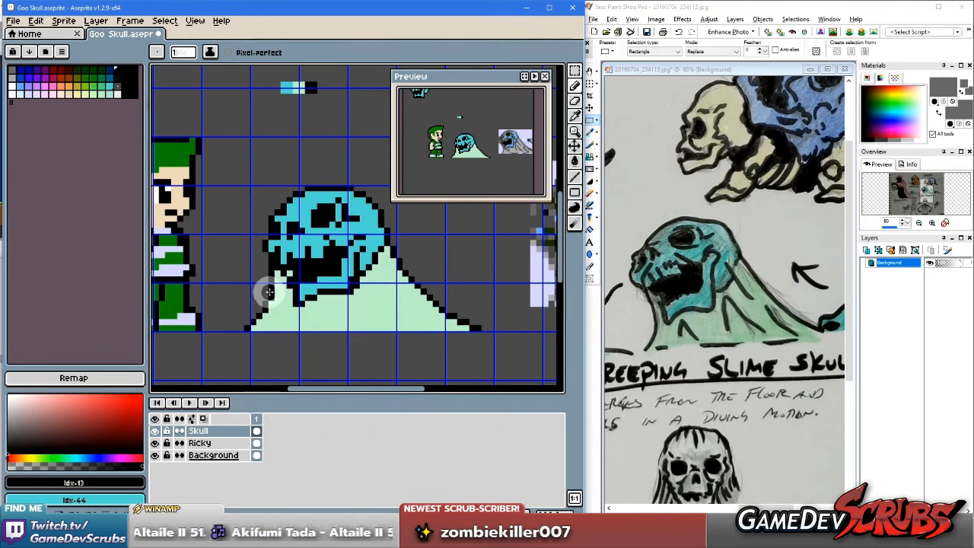
Step: Thicken the slime's front outline in black along its inner side, from below the teeth to the ground
{"action": "key", "text": "v"}
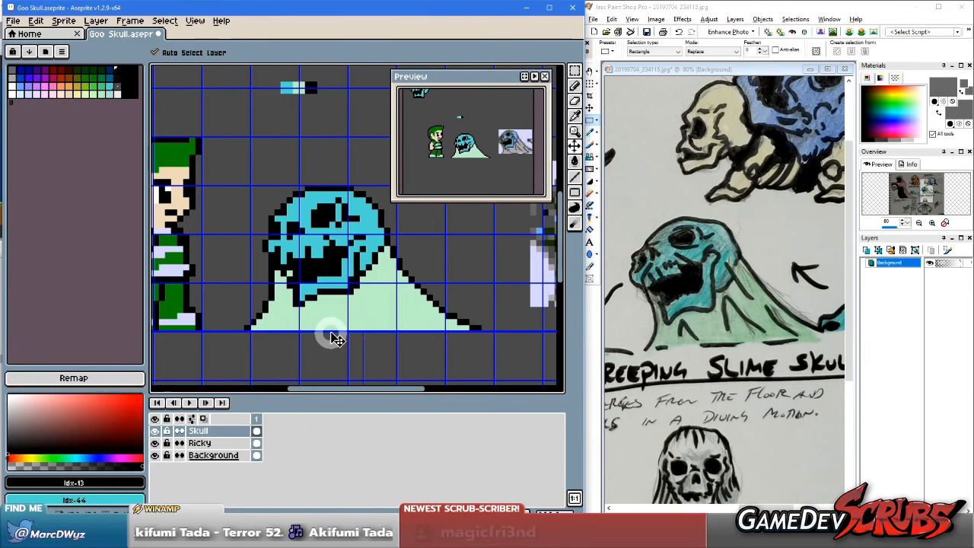
{"action": "key", "text": "b"}
{"action": "left_click_drag", "start_coordinate": [277, 278], "coordinate": [261, 313]}
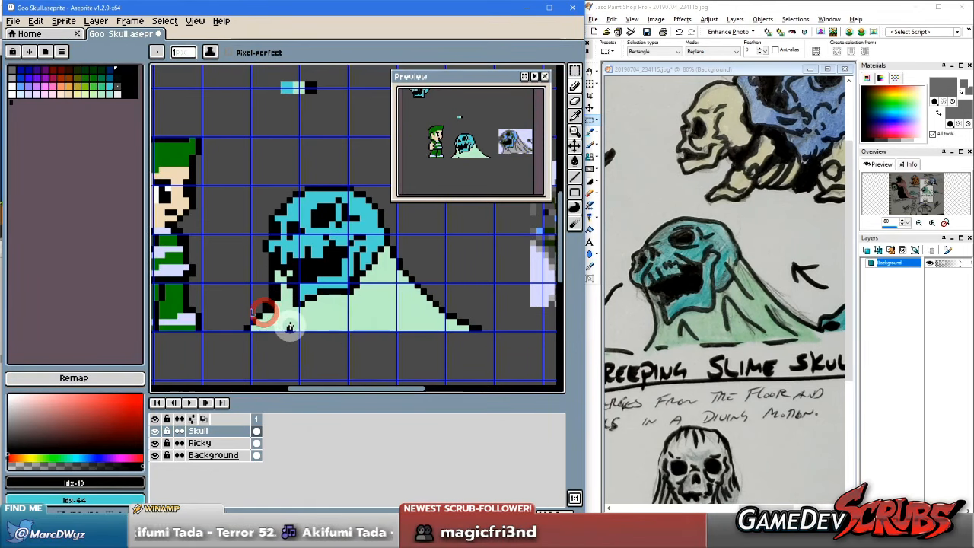
{"action": "left_click", "coordinate": [251, 325]}
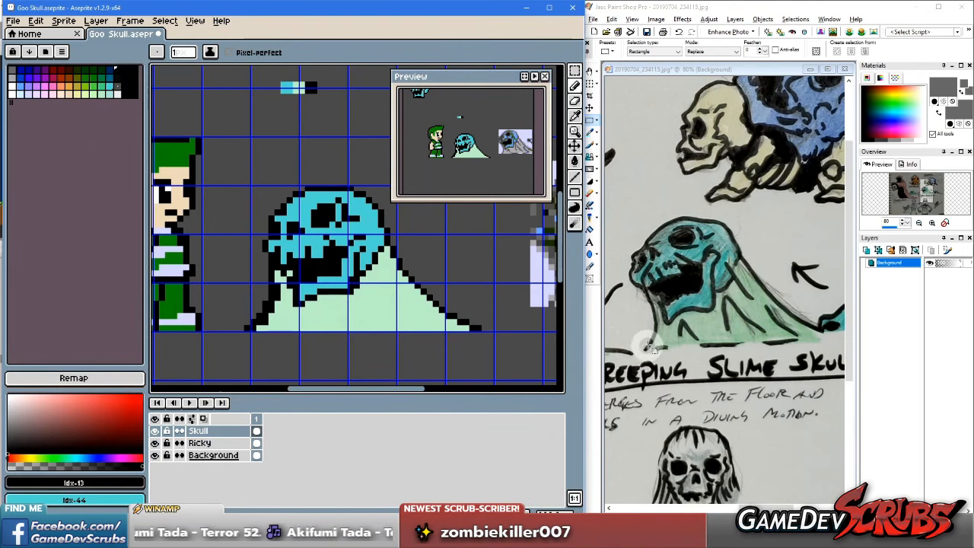
Step: Switch to Paint Shop Pro and try selecting the skull in the reference sketch, restoring the sketch to its original state
{"action": "mouse_move", "coordinate": [625, 223]}
{"action": "left_mouse_down"}
{"action": "mouse_move", "coordinate": [706, 288]}
{"action": "mouse_move", "coordinate": [719, 329]}
{"action": "left_mouse_up"}
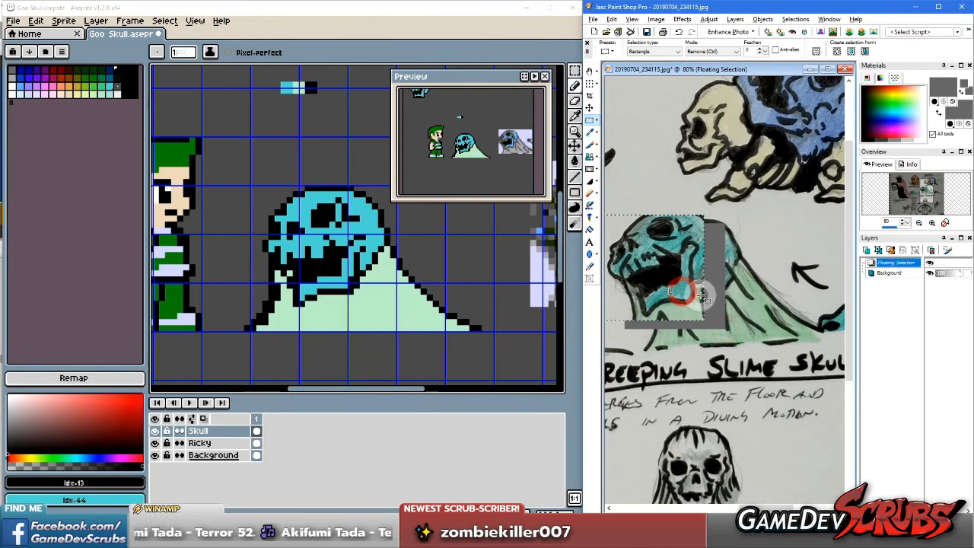
{"action": "right_click", "coordinate": [662, 346]}
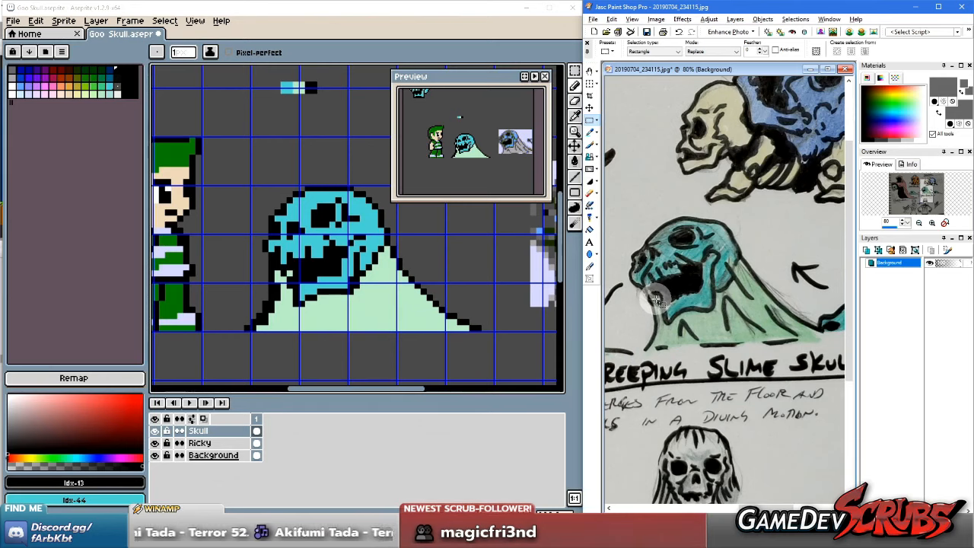
Step: Sample the background grey and trim the outer pixels of the slime's front outline to make it thinner
{"action": "left_click", "coordinate": [283, 270]}
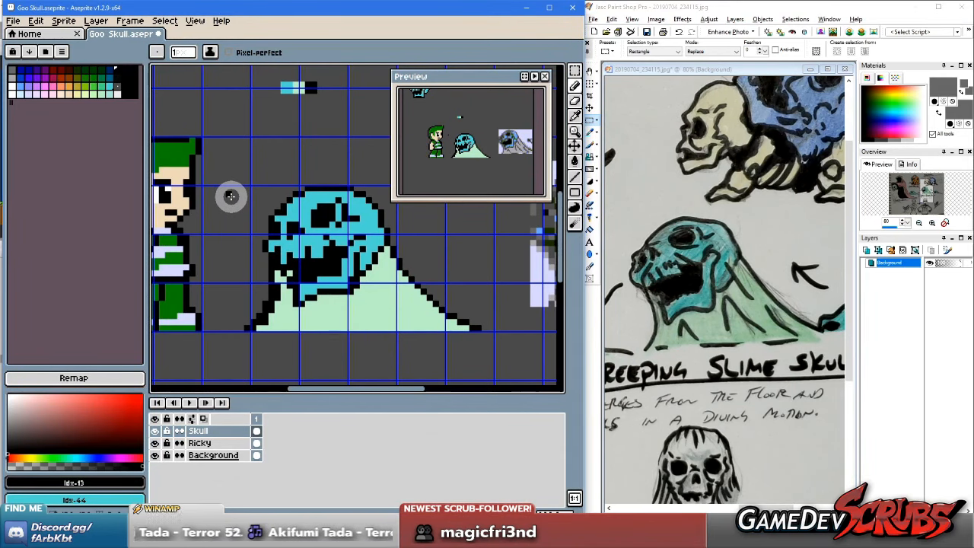
{"action": "left_click", "coordinate": [254, 292], "text": "alt"}
{"action": "left_click_drag", "start_coordinate": [274, 283], "coordinate": [269, 295]}
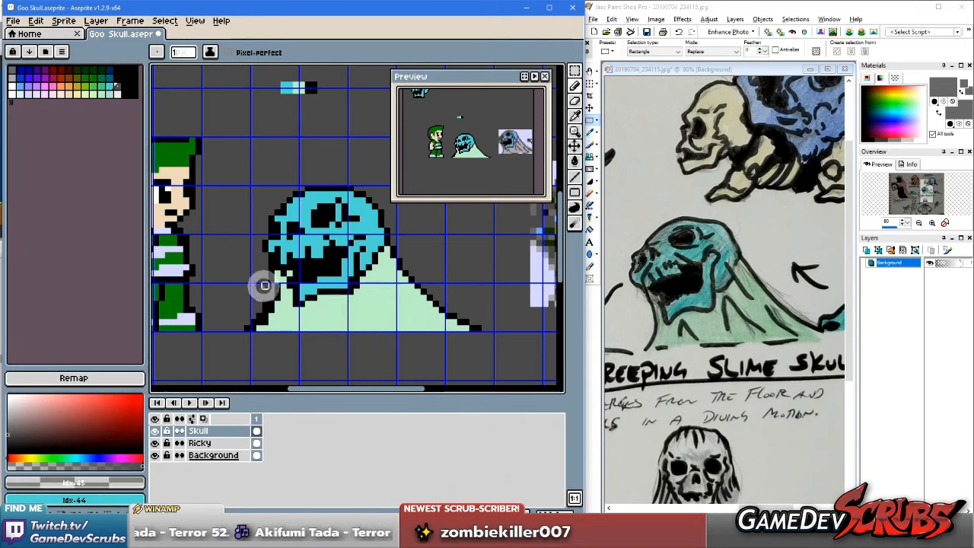
{"action": "left_click_drag", "start_coordinate": [264, 310], "coordinate": [253, 320]}
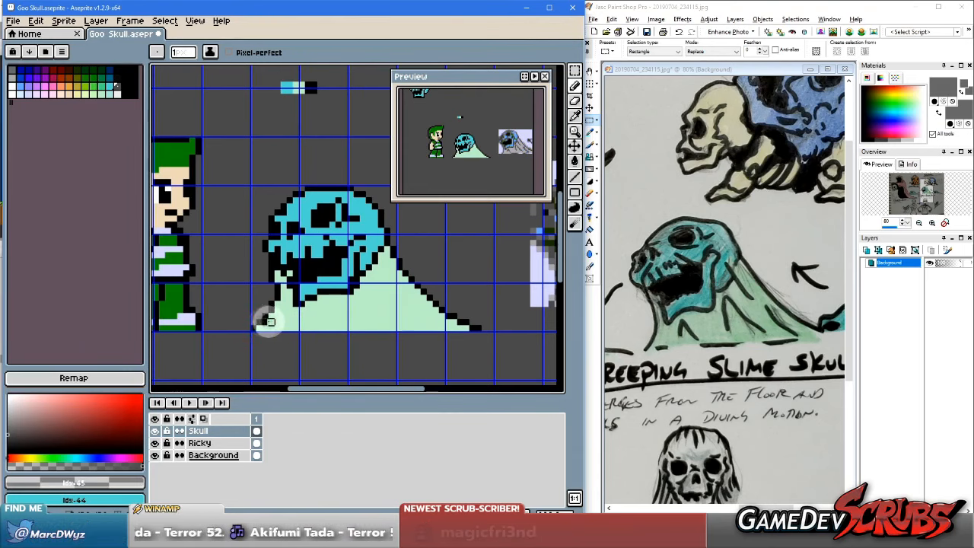
{"action": "key", "text": "ctrl+z"}
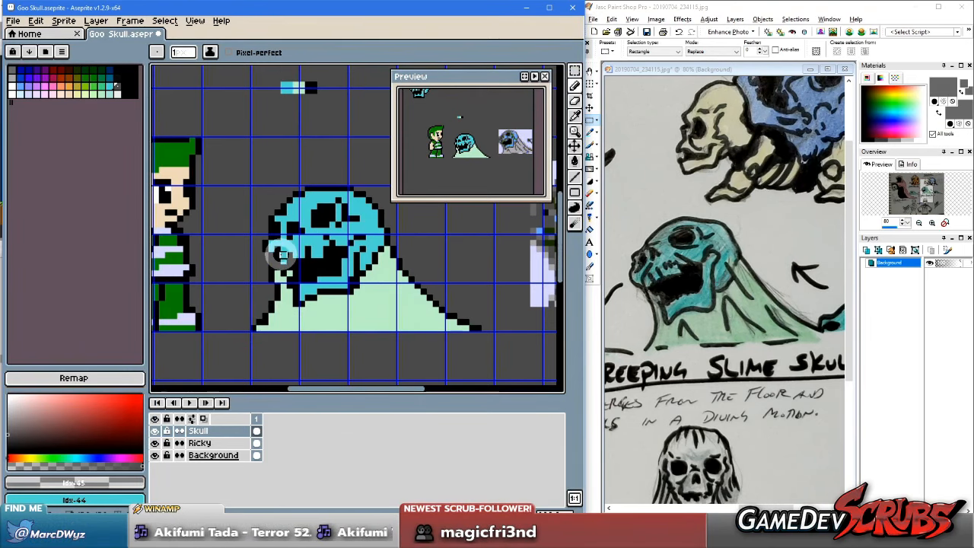
{"action": "left_click_drag", "start_coordinate": [259, 327], "coordinate": [283, 283]}
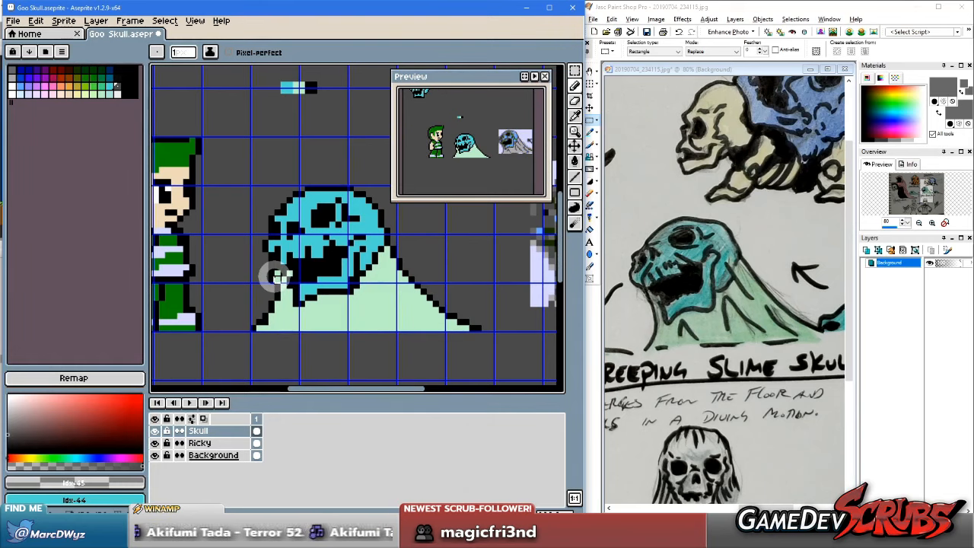
Step: Redraw the slime's front outline steeper and closer under the jaw in black, clearing the leftover outer pixels with background grey
{"action": "left_click", "coordinate": [274, 276], "text": "alt"}
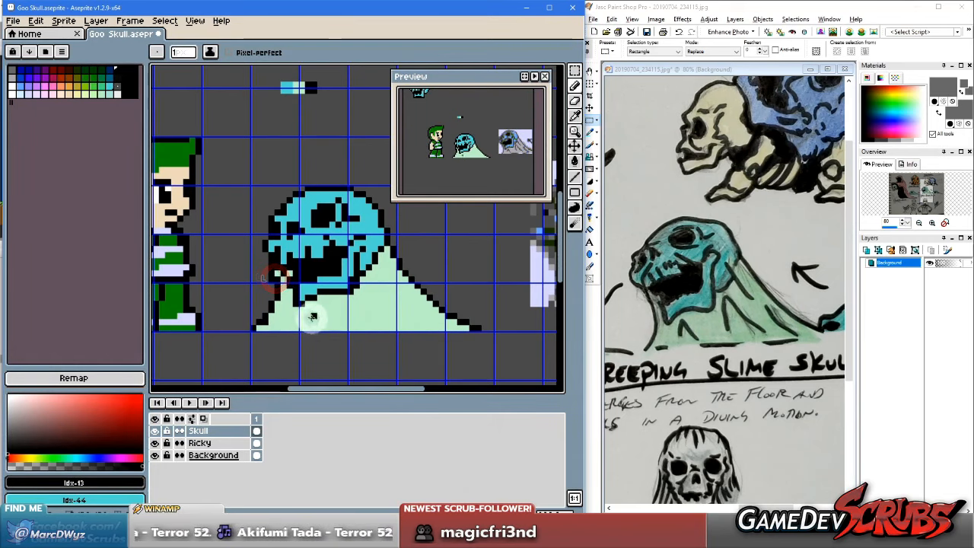
{"action": "left_click", "coordinate": [261, 282], "text": "alt"}
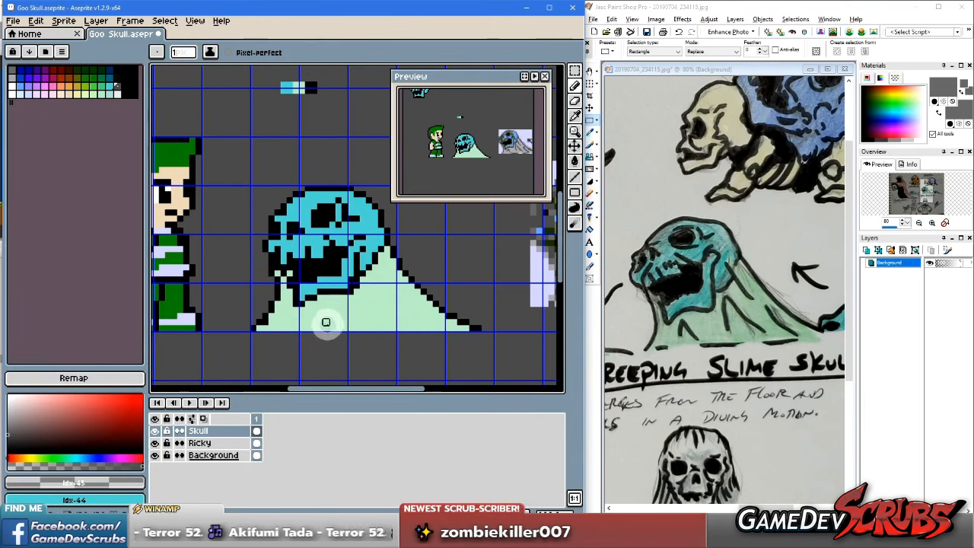
{"action": "left_click", "coordinate": [280, 296], "text": "alt"}
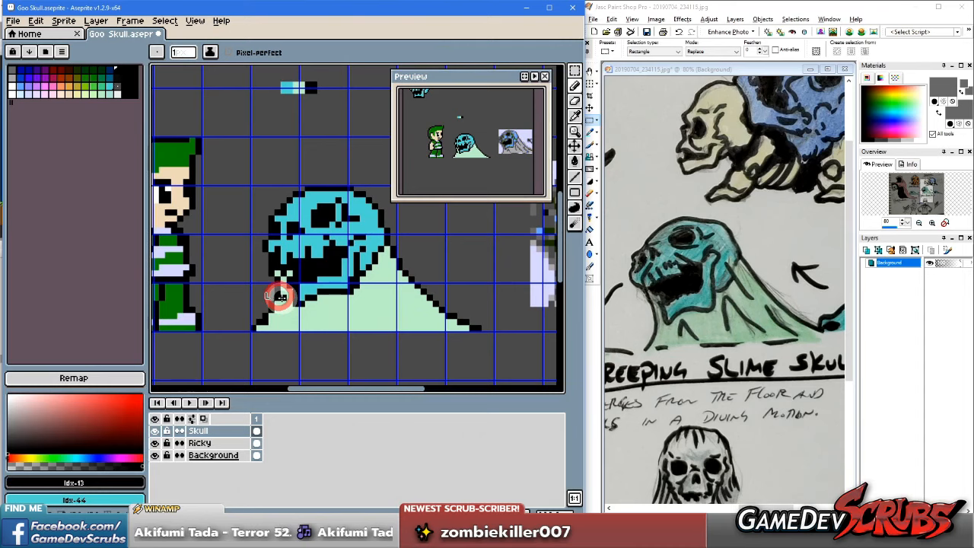
{"action": "mouse_move", "coordinate": [262, 325]}
{"action": "left_mouse_down"}
{"action": "mouse_move", "coordinate": [268, 327]}
{"action": "mouse_move", "coordinate": [281, 306]}
{"action": "mouse_move", "coordinate": [260, 293]}
{"action": "mouse_move", "coordinate": [271, 316]}
{"action": "left_mouse_up"}
{"action": "left_click", "coordinate": [259, 291], "text": "alt"}
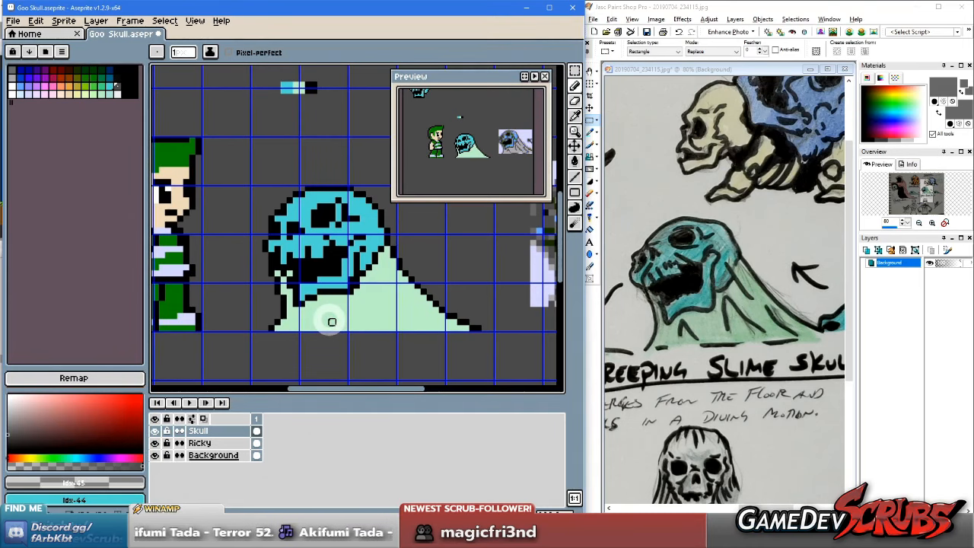
{"action": "left_click", "coordinate": [280, 289], "text": "alt"}
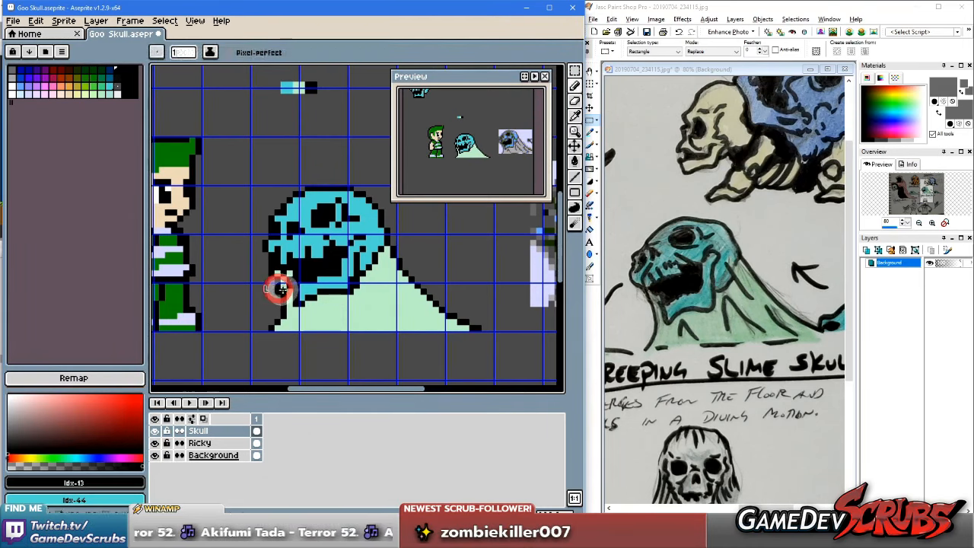
{"action": "left_click", "coordinate": [268, 290], "text": "alt"}
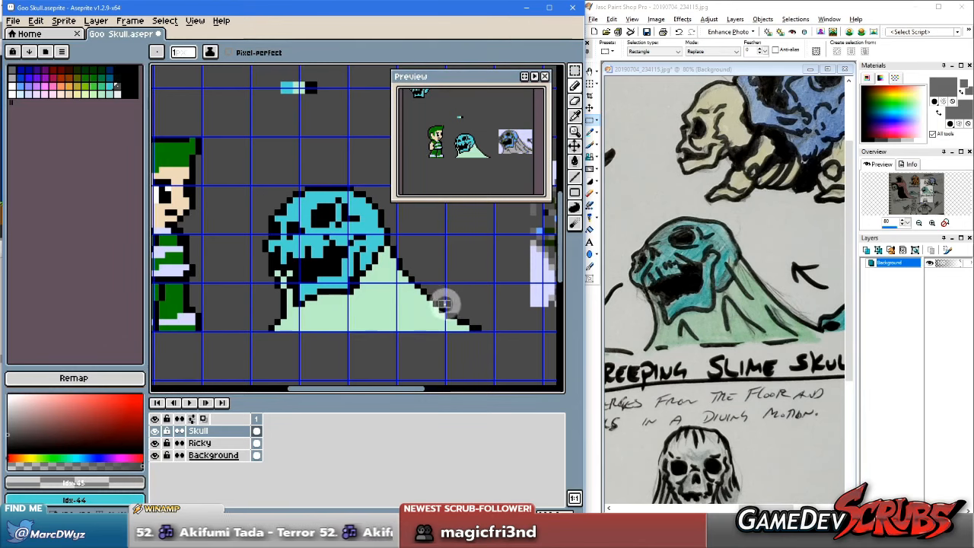
Step: Sample black and draw a short diagonal fold line from the back of the skull's jaw into the slime
{"action": "left_click", "coordinate": [369, 261], "text": "alt"}
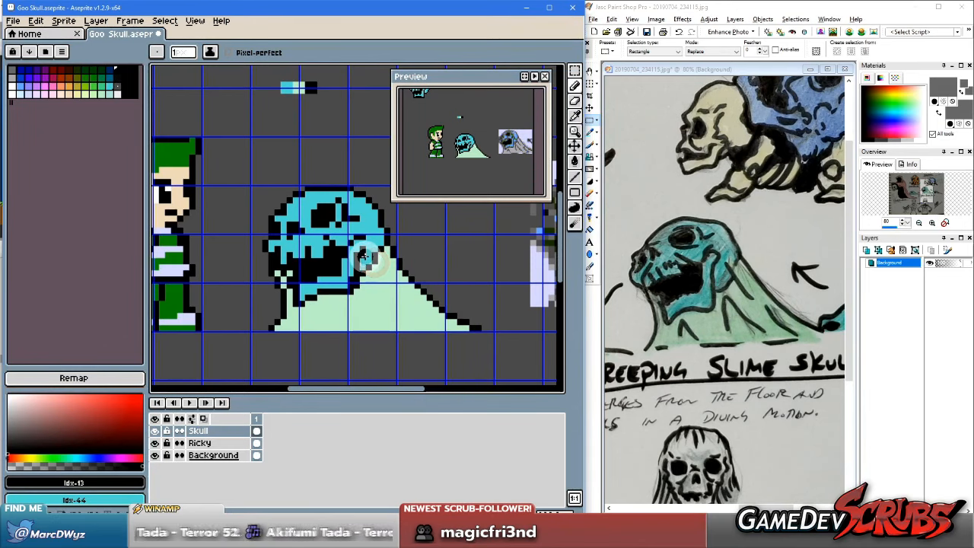
{"action": "left_click", "coordinate": [368, 257]}
{"action": "left_click", "coordinate": [376, 261]}
{"action": "left_click", "coordinate": [383, 267]}
{"action": "left_click", "coordinate": [389, 276]}
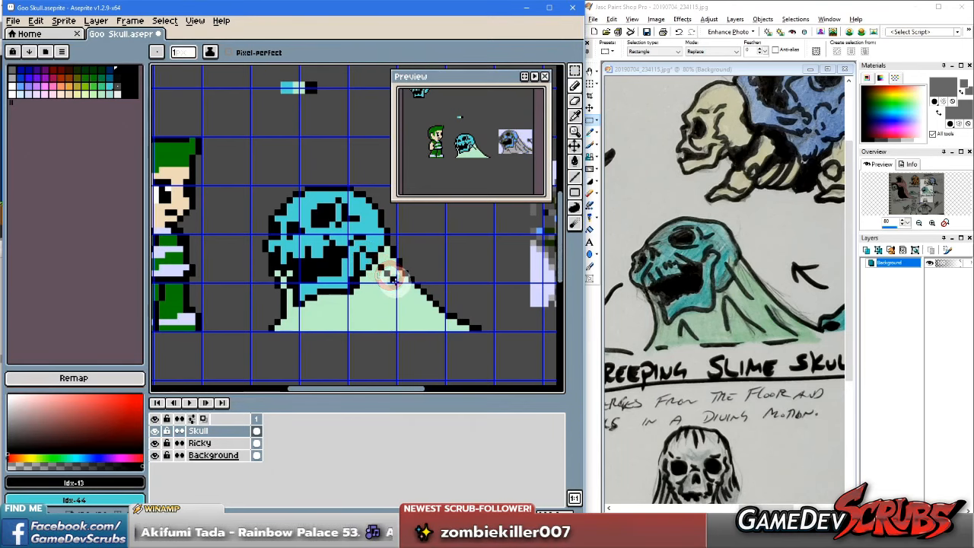
{"action": "left_click", "coordinate": [394, 280]}
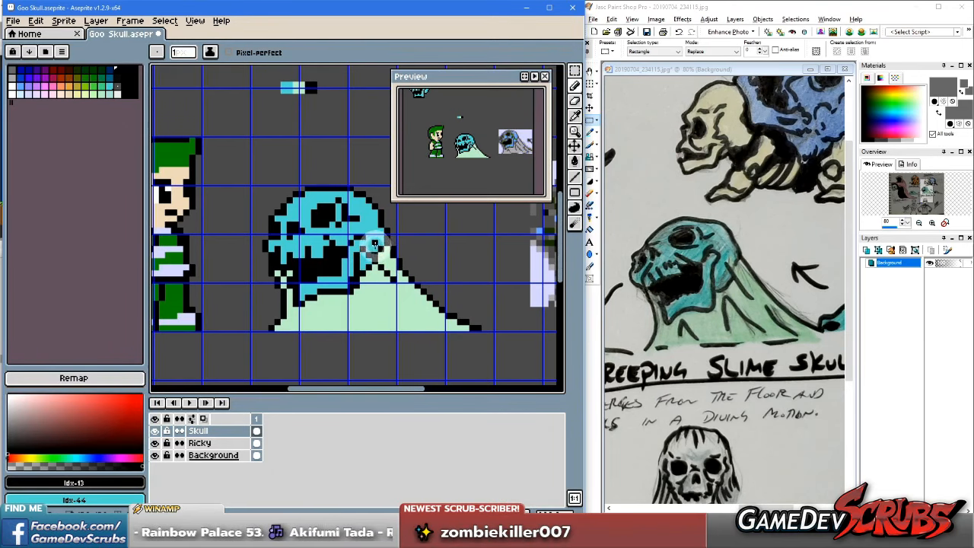
Step: Sample the skull's blue and recolour the diagonal fold line behind the jaw with it
{"action": "left_click", "coordinate": [370, 253], "text": "alt"}
{"action": "left_click", "coordinate": [380, 266], "text": "alt"}
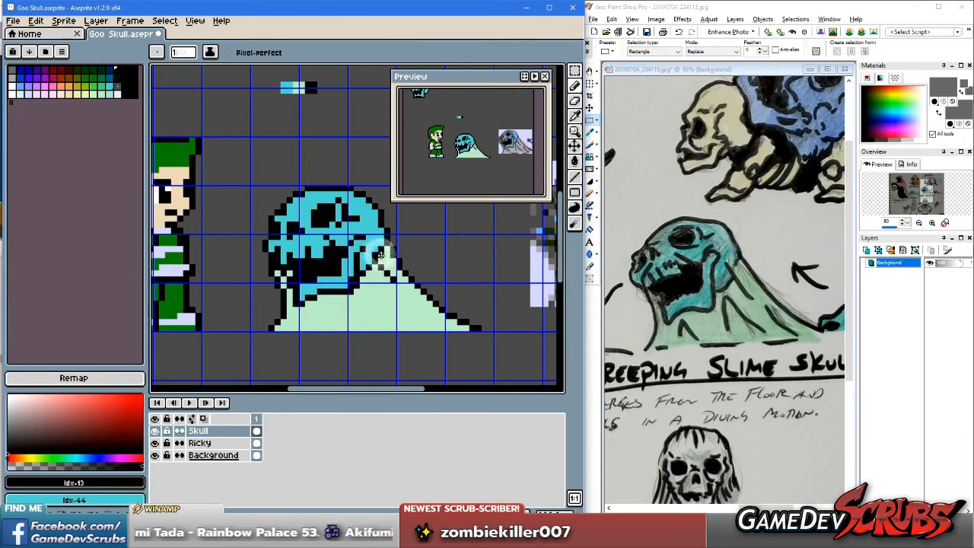
{"action": "left_click", "coordinate": [370, 251], "text": "alt"}
{"action": "left_click", "coordinate": [379, 265]}
{"action": "left_click", "coordinate": [383, 269]}
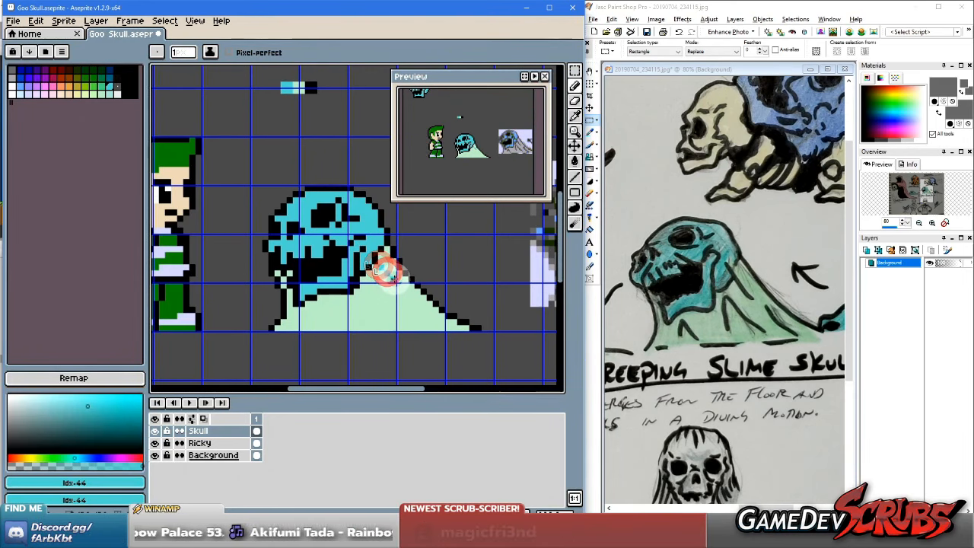
{"action": "left_click", "coordinate": [392, 274]}
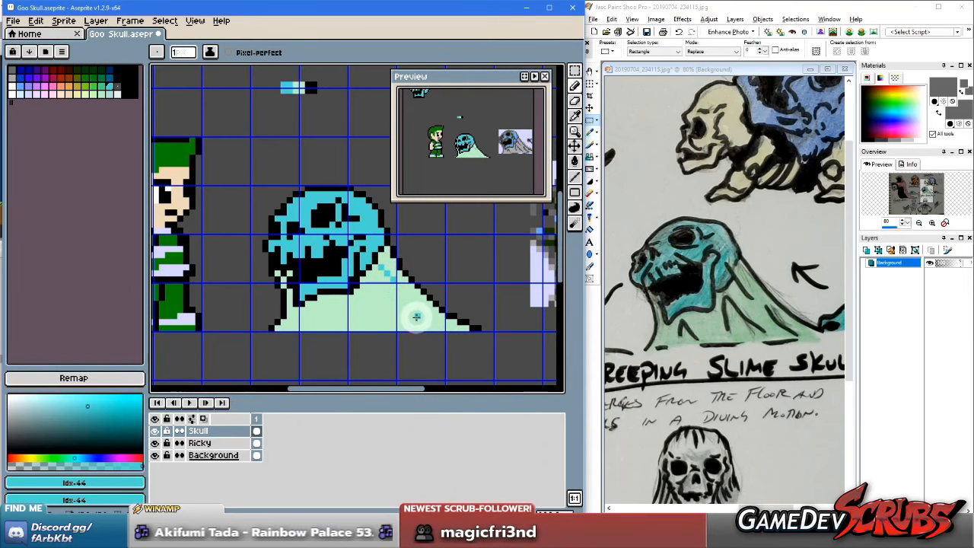
Step: Draw several diagonal blue fold lines across the lower slime body, behind and below the skull's jaw
{"action": "mouse_move", "coordinate": [369, 297]}
{"action": "left_mouse_down"}
{"action": "mouse_move", "coordinate": [401, 318]}
{"action": "mouse_move", "coordinate": [430, 315]}
{"action": "mouse_move", "coordinate": [411, 305]}
{"action": "mouse_move", "coordinate": [434, 328]}
{"action": "left_mouse_up"}
{"action": "left_click", "coordinate": [382, 305]}
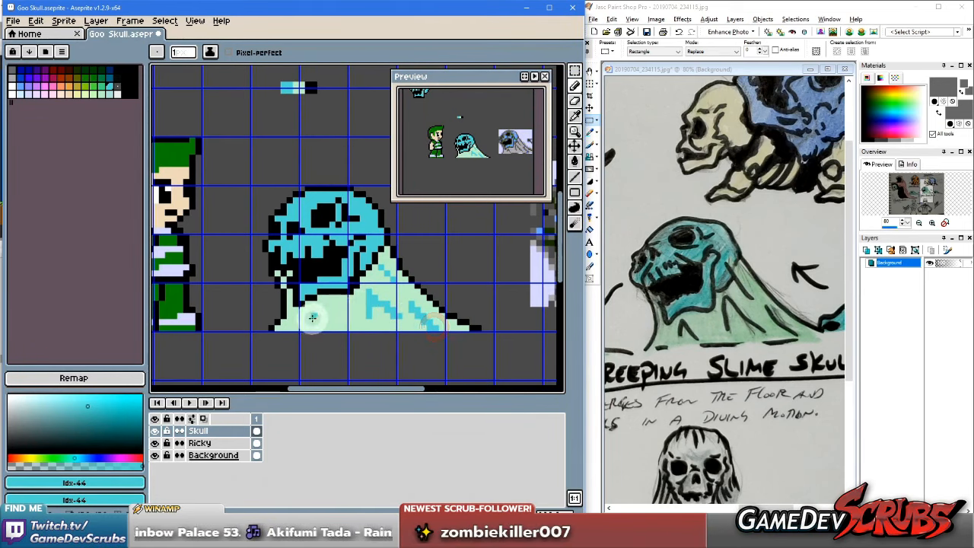
{"action": "mouse_move", "coordinate": [305, 320]}
{"action": "left_mouse_down"}
{"action": "mouse_move", "coordinate": [312, 307]}
{"action": "mouse_move", "coordinate": [351, 335]}
{"action": "mouse_move", "coordinate": [307, 307]}
{"action": "left_mouse_up"}
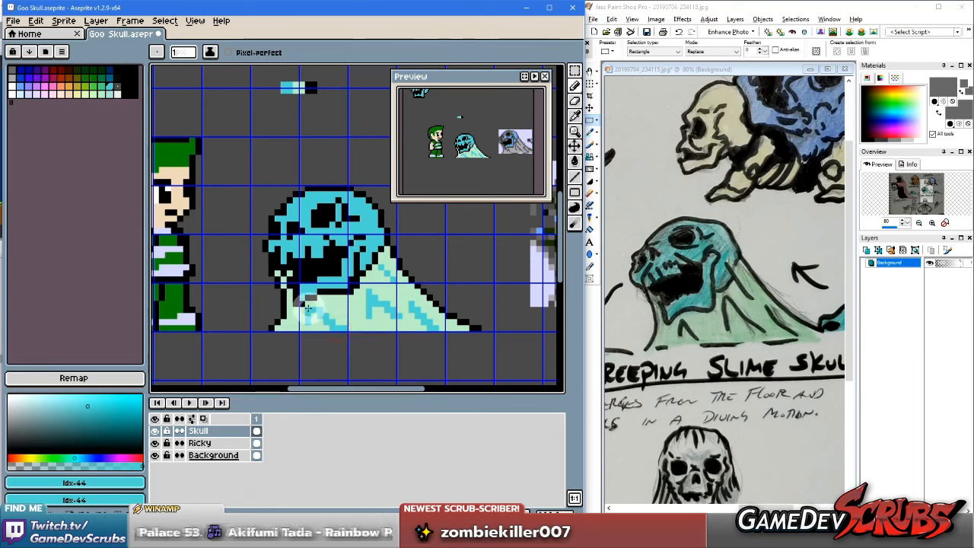
{"action": "left_click", "coordinate": [294, 326]}
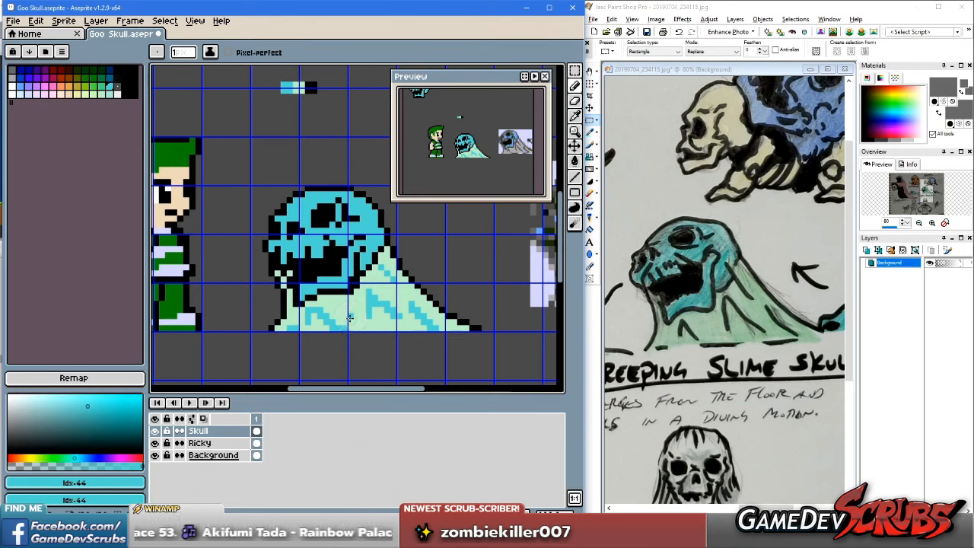
Step: Try recolouring the slime's front and back outlines in the skull's blue, and undo the recolouring
{"action": "mouse_move", "coordinate": [306, 293]}
{"action": "left_mouse_down"}
{"action": "mouse_move", "coordinate": [279, 285]}
{"action": "mouse_move", "coordinate": [270, 269]}
{"action": "mouse_move", "coordinate": [271, 327]}
{"action": "left_mouse_up"}
{"action": "left_click_drag", "start_coordinate": [392, 251], "coordinate": [445, 312]}
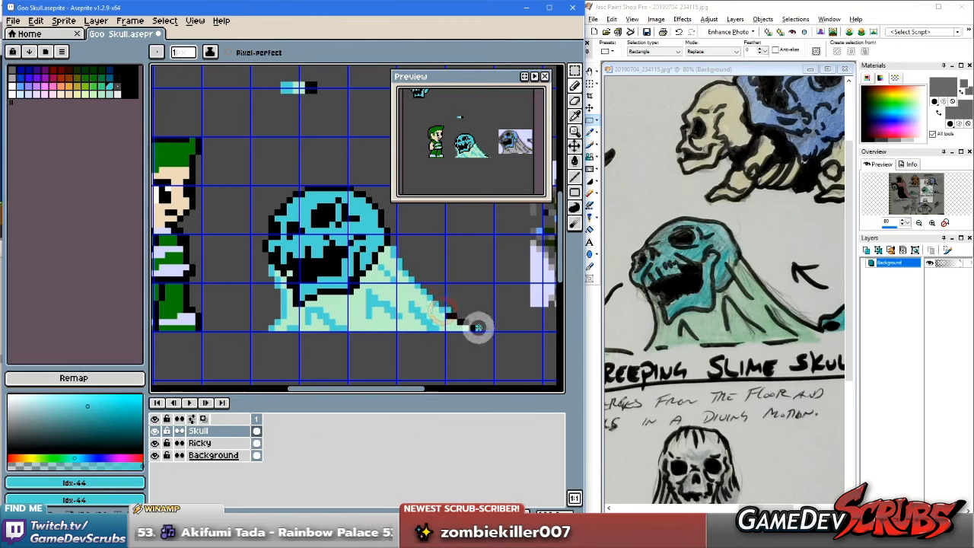
{"action": "left_click", "coordinate": [444, 309]}
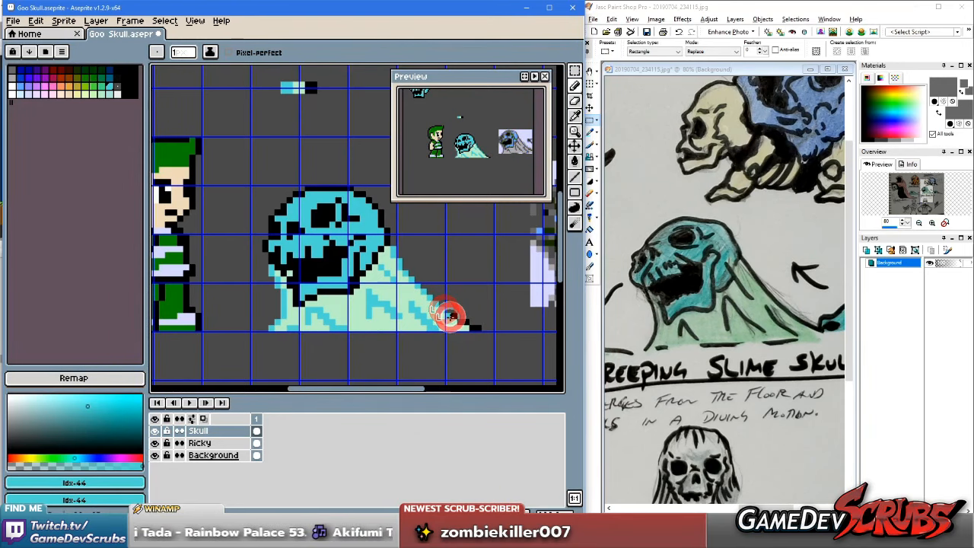
{"action": "left_click_drag", "start_coordinate": [453, 317], "coordinate": [473, 326]}
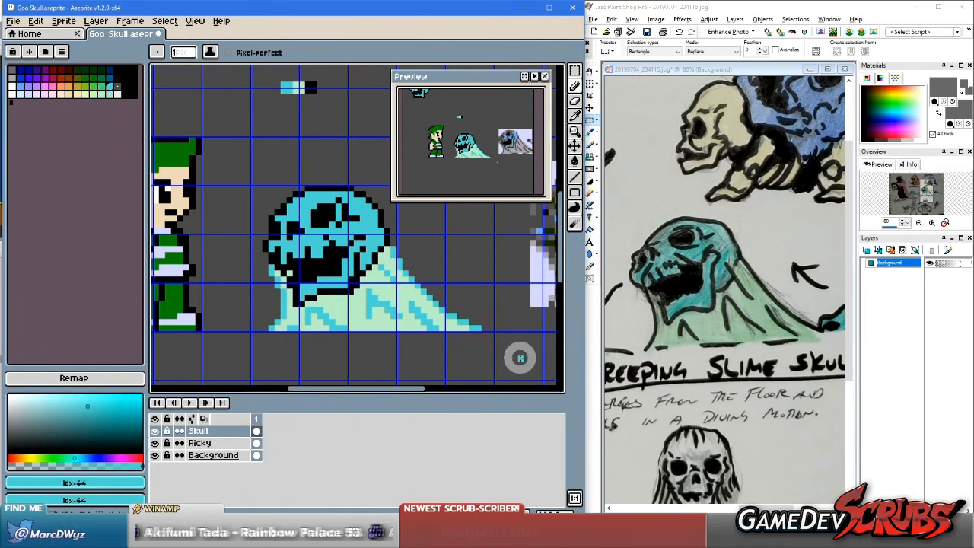
{"action": "key", "text": "ctrl+z"}
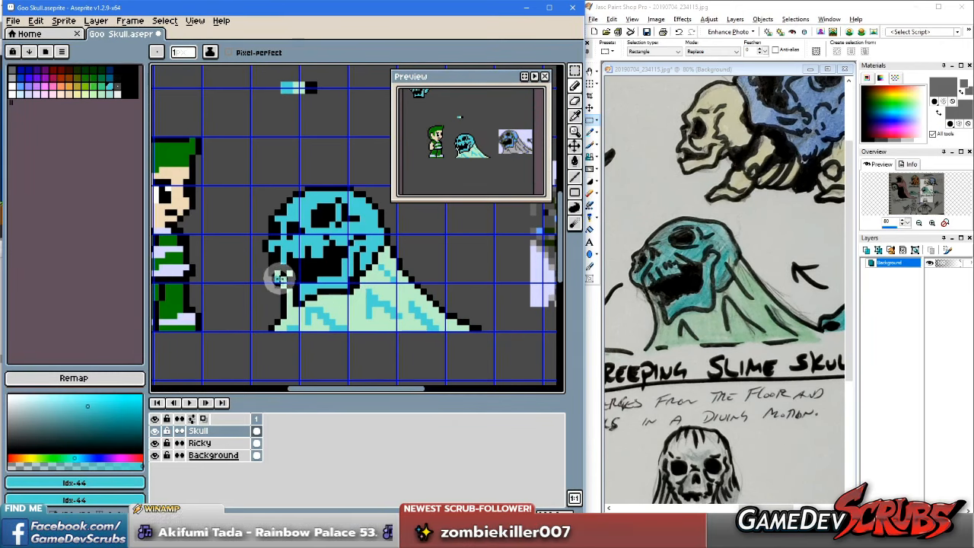
Step: Sample black from the outline and trace over the middle fold line, including its short vertical branch, leaving some blue beneath it
{"action": "key", "text": "z"}
{"action": "left_click", "coordinate": [268, 258]}
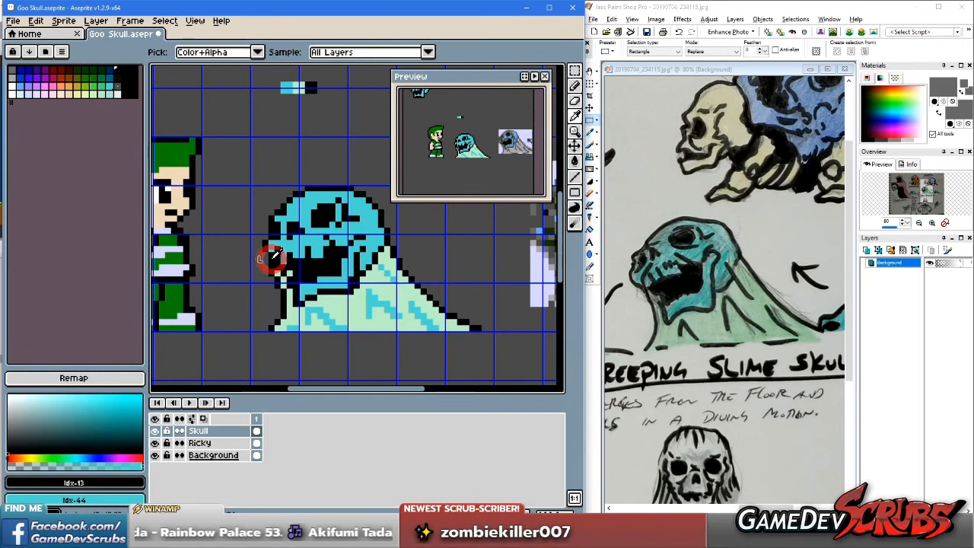
{"action": "right_click", "coordinate": [300, 275]}
{"action": "key", "text": "b"}
{"action": "key", "text": "alt"}
{"action": "left_click", "coordinate": [274, 260]}
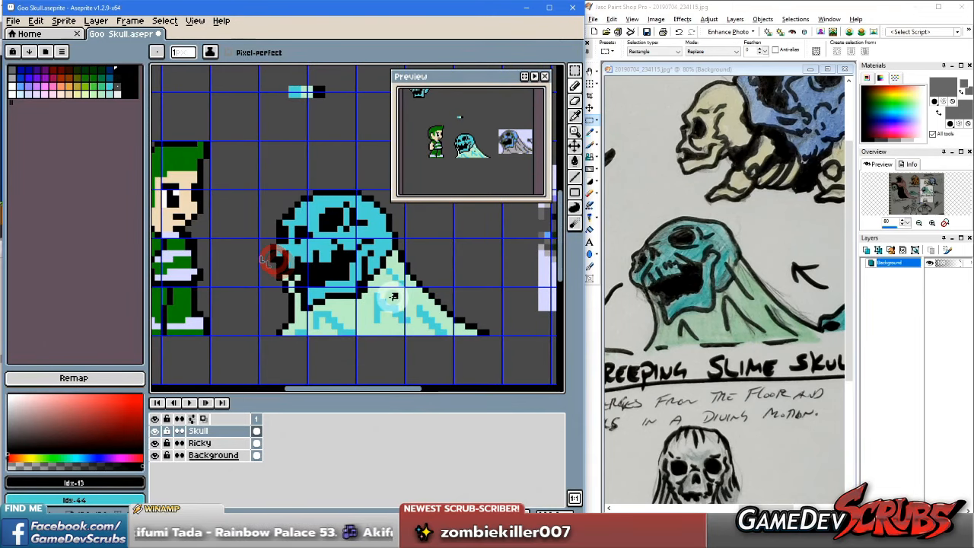
{"action": "left_click_drag", "start_coordinate": [379, 298], "coordinate": [339, 297]}
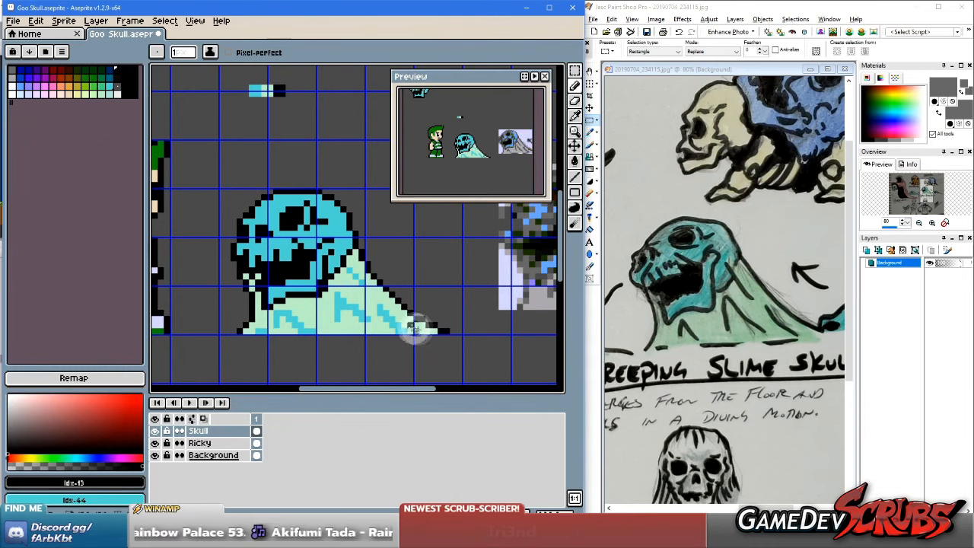
{"action": "left_click_drag", "start_coordinate": [398, 327], "coordinate": [415, 326]}
{"action": "scroll", "coordinate": [371, 320], "scroll_direction": "up", "scroll_amount": 1}
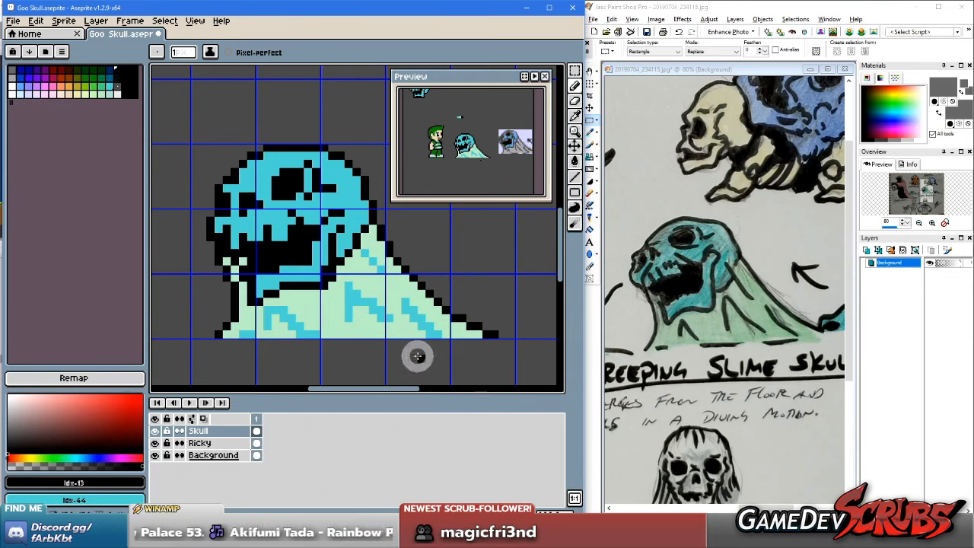
{"action": "left_click_drag", "start_coordinate": [413, 352], "coordinate": [440, 357]}
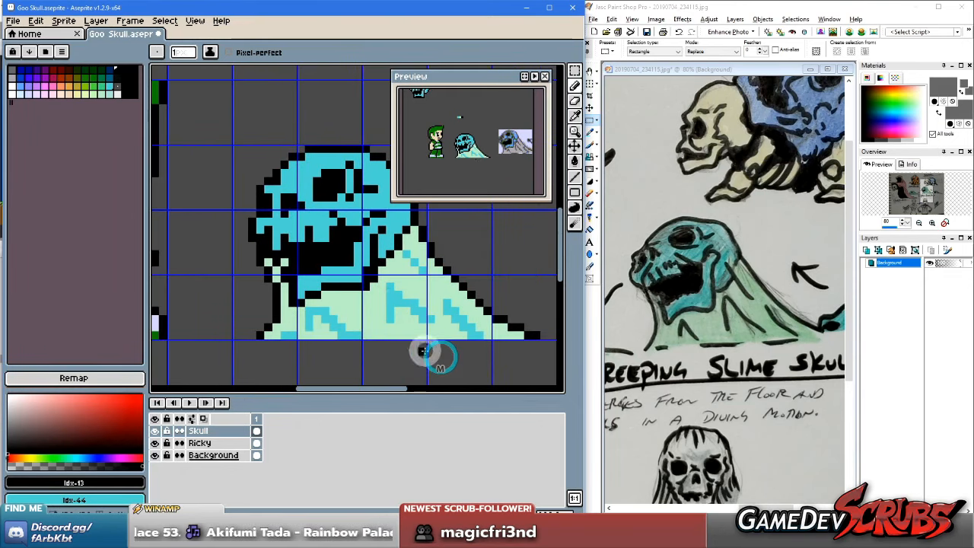
{"action": "left_click", "coordinate": [391, 288]}
{"action": "left_click", "coordinate": [397, 293]}
{"action": "left_click", "coordinate": [404, 300]}
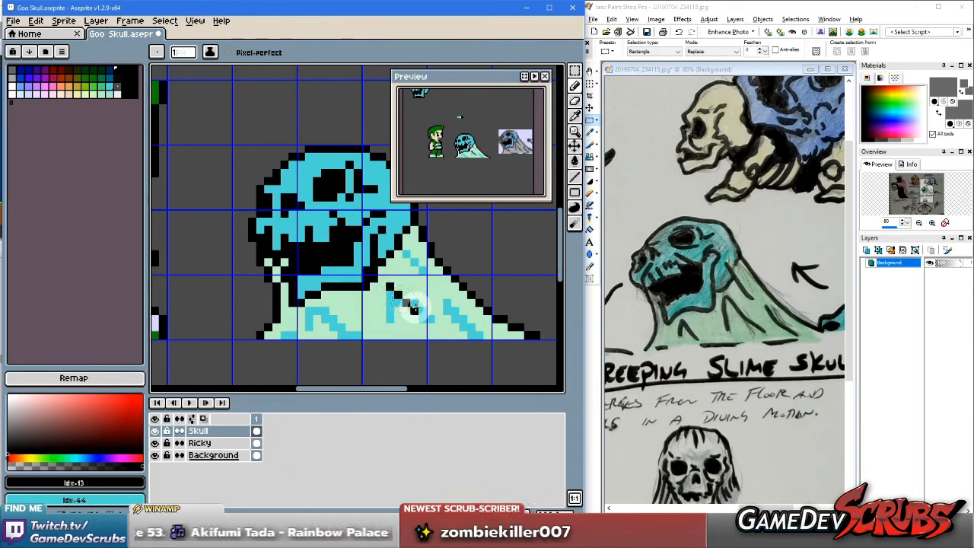
{"action": "left_click", "coordinate": [418, 315]}
{"action": "left_click_drag", "start_coordinate": [390, 297], "coordinate": [391, 309]}
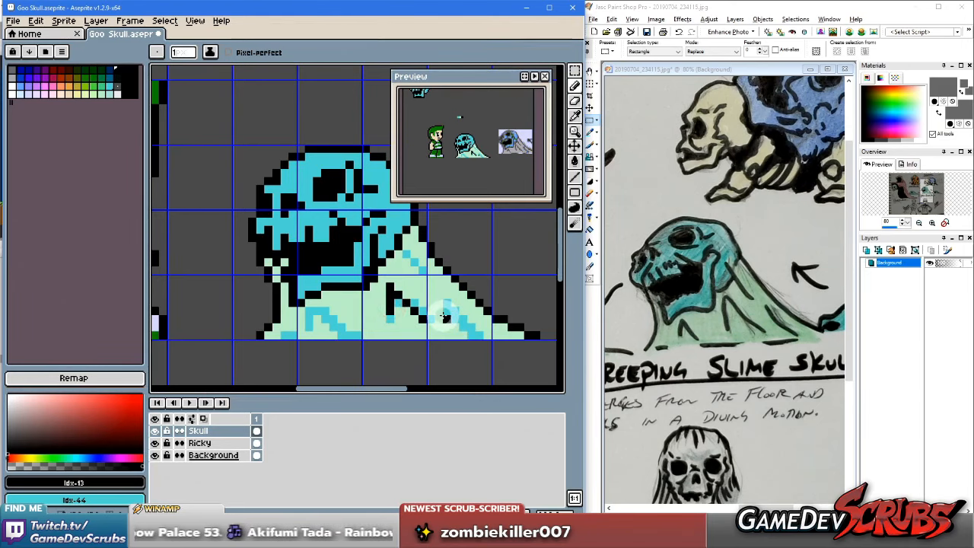
Step: Trace the rear fold line and the short diagonal fold behind the jaw in black, undoing the stray stroke
{"action": "left_click", "coordinate": [448, 309]}
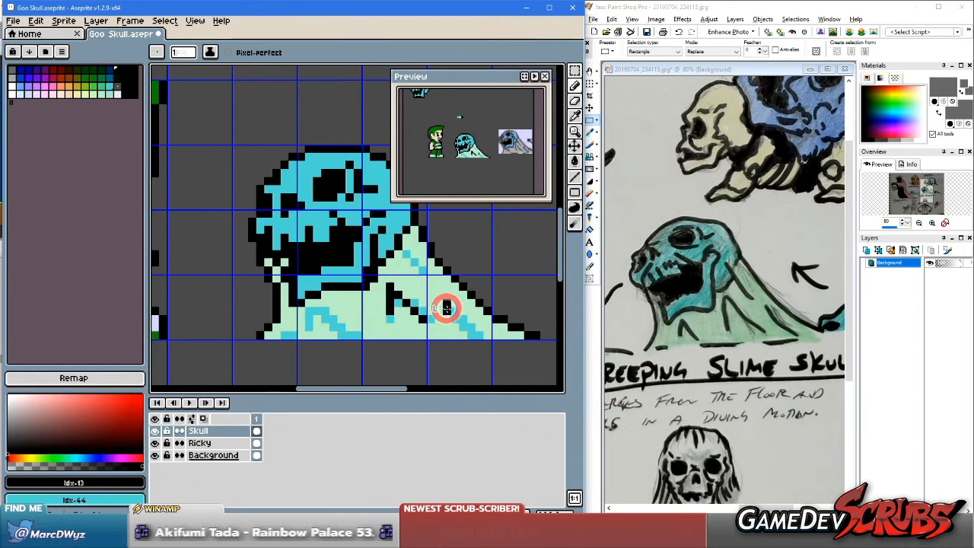
{"action": "left_click", "coordinate": [455, 318]}
{"action": "left_click", "coordinate": [463, 326]}
{"action": "left_click", "coordinate": [470, 334]}
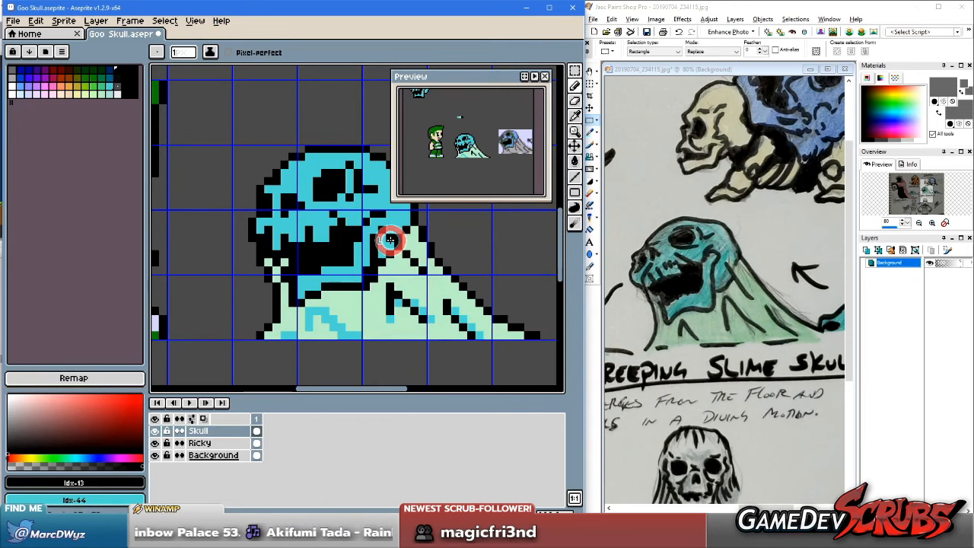
{"action": "key", "text": "v"}
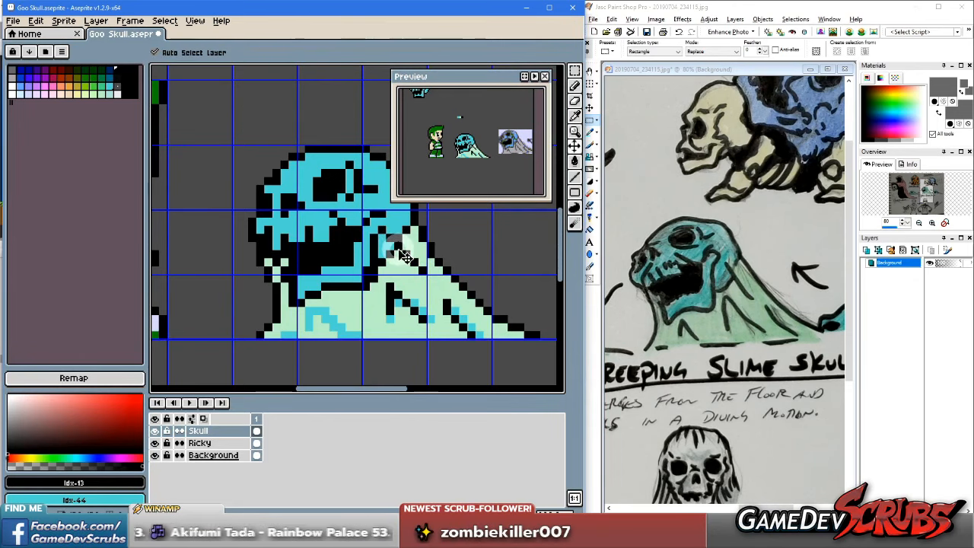
{"action": "key", "text": "b"}
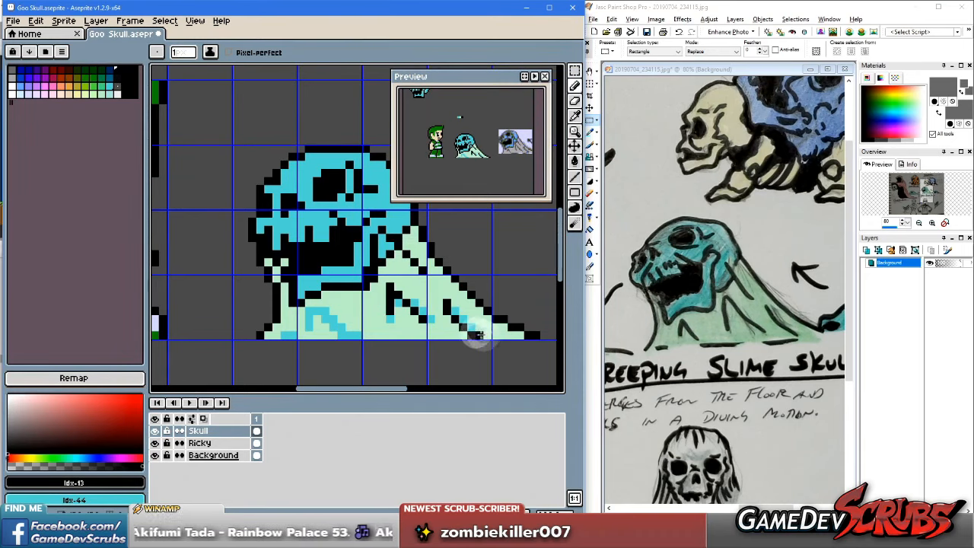
{"action": "key", "text": "ctrl+z"}
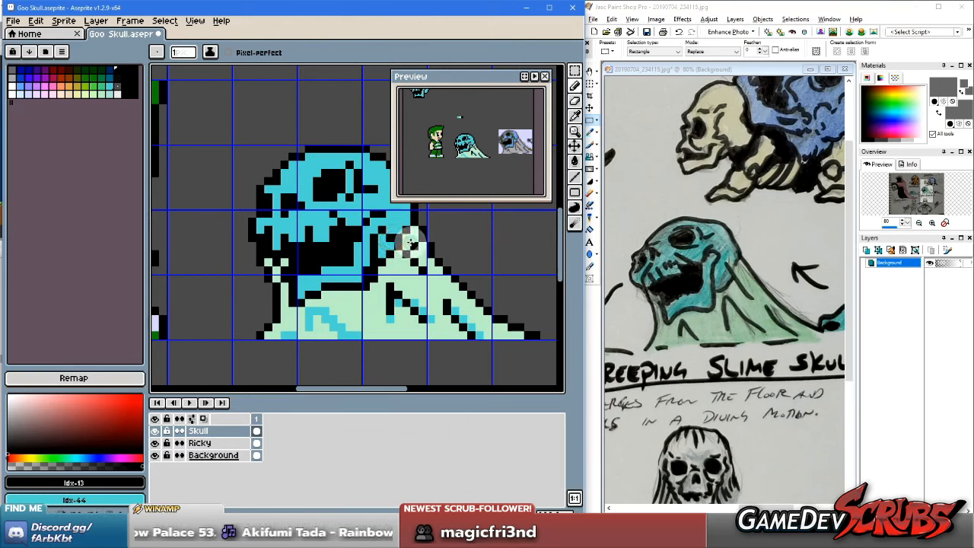
Step: Sample the slime's pale green and paint it over pixels where the back of the skull meets the slime
{"action": "left_click", "coordinate": [407, 240], "text": "alt"}
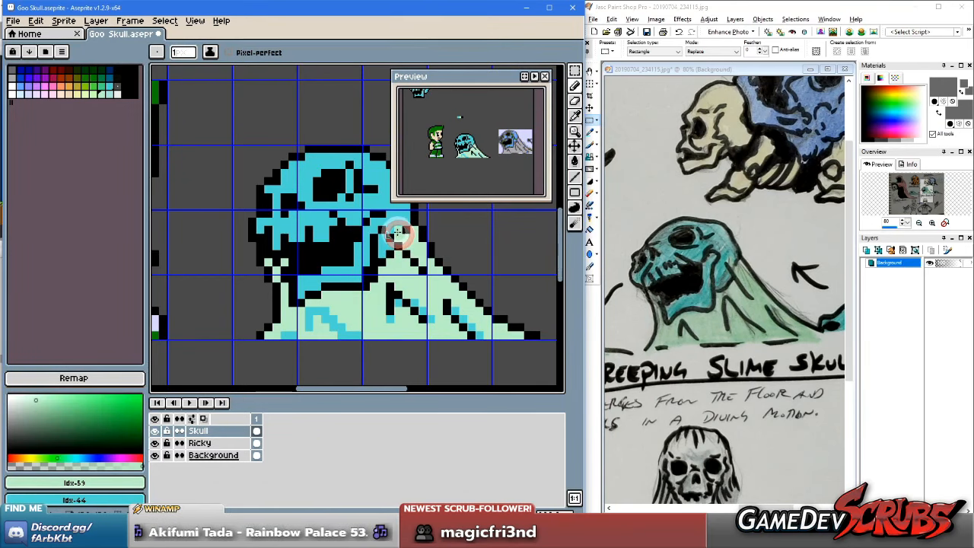
{"action": "scroll", "coordinate": [396, 294], "scroll_direction": "down", "scroll_amount": 1}
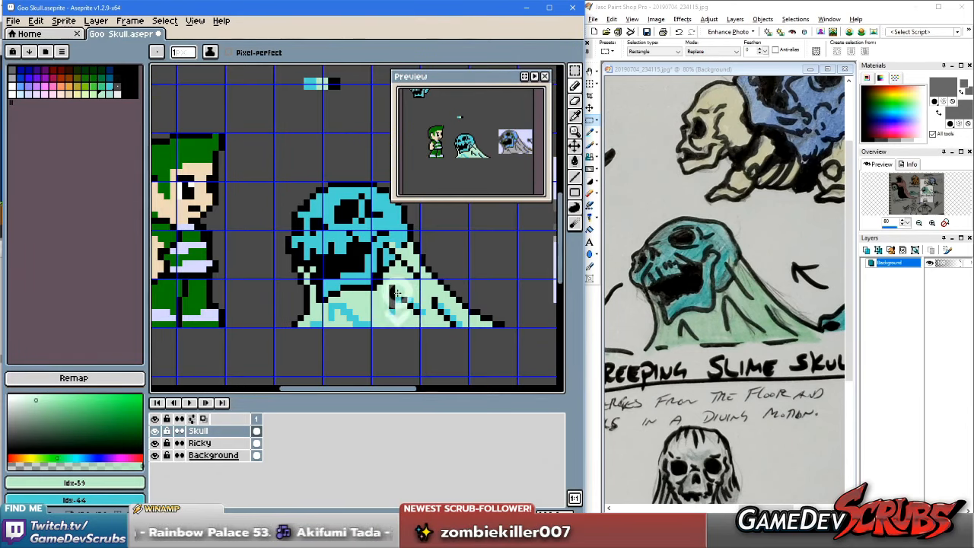
{"action": "left_click_drag", "start_coordinate": [414, 294], "coordinate": [413, 310]}
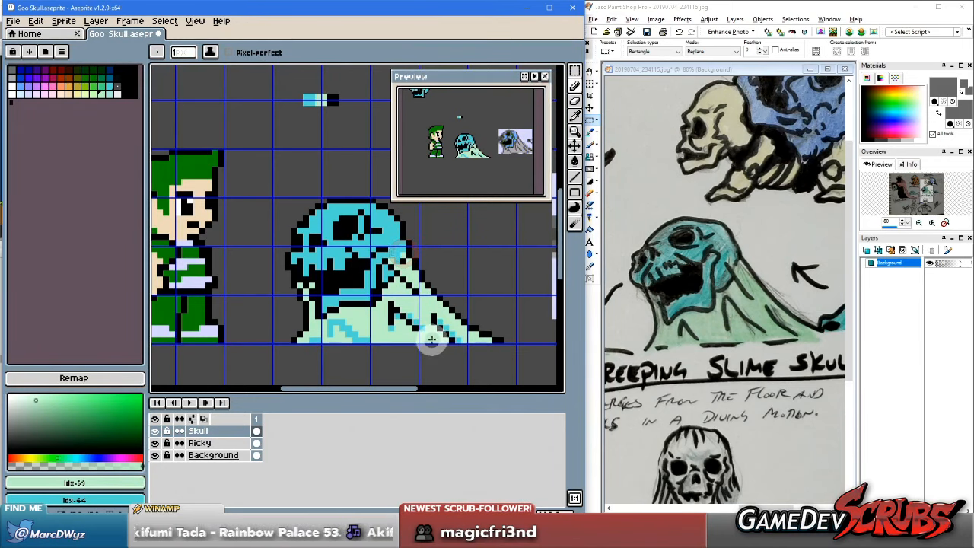
{"action": "left_click_drag", "start_coordinate": [429, 340], "coordinate": [439, 334]}
{"action": "scroll", "coordinate": [406, 302], "scroll_direction": "up", "scroll_amount": 1}
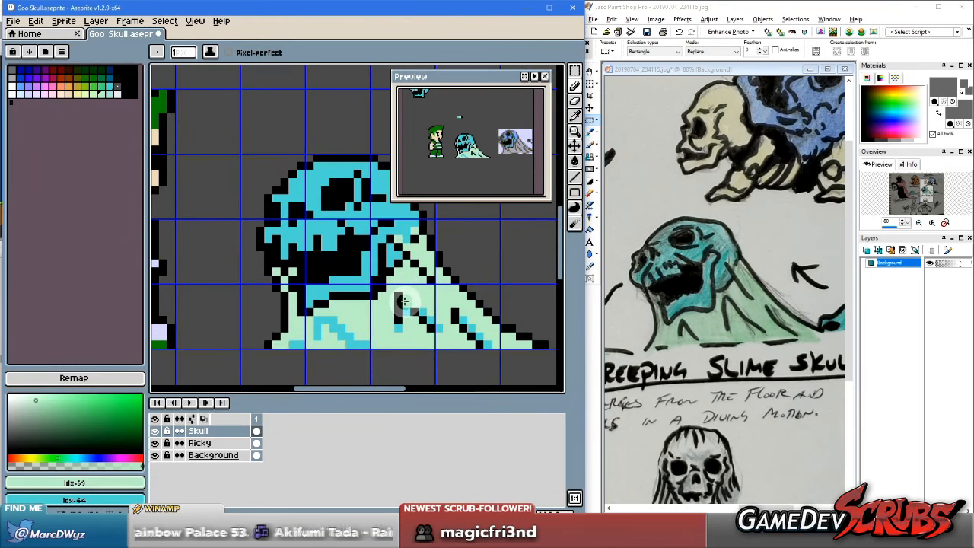
{"action": "scroll", "coordinate": [406, 301], "scroll_direction": "down", "scroll_amount": 1}
{"action": "left_click_drag", "start_coordinate": [404, 297], "coordinate": [401, 301]}
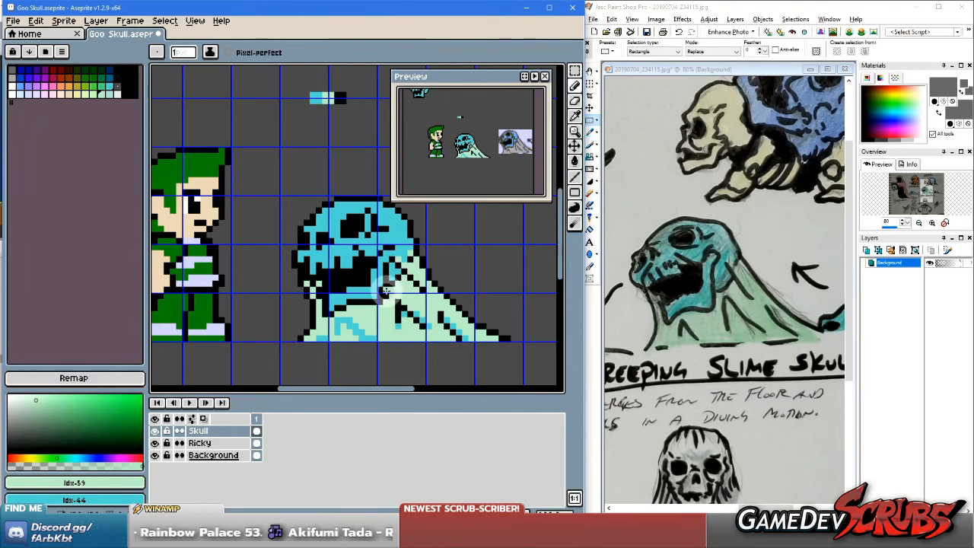
Step: Try repainting pixels at the rear of the jaw in pale slime green, and undo the strokes
{"action": "left_click_drag", "start_coordinate": [397, 288], "coordinate": [399, 283]}
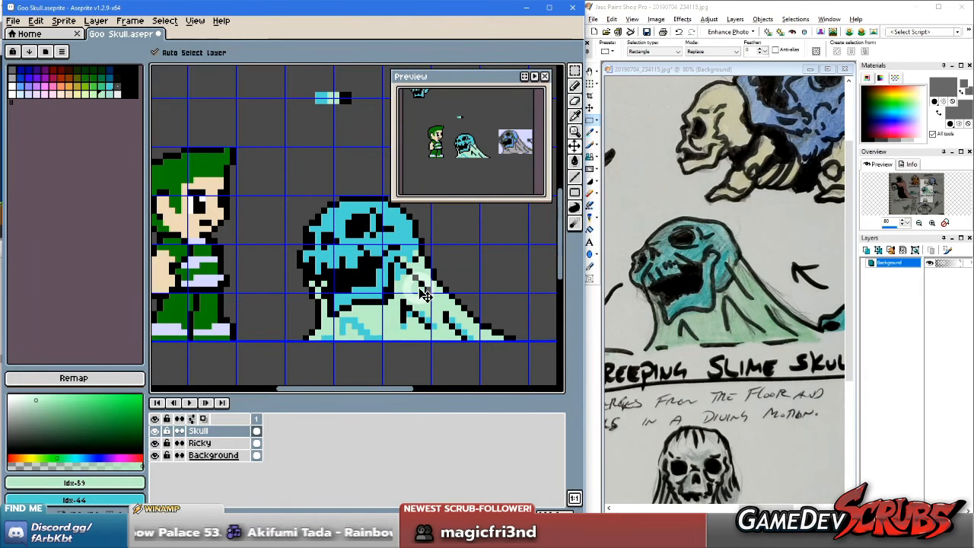
{"action": "key", "text": "ctrl+z"}
{"action": "key", "text": "ctrl+z"}
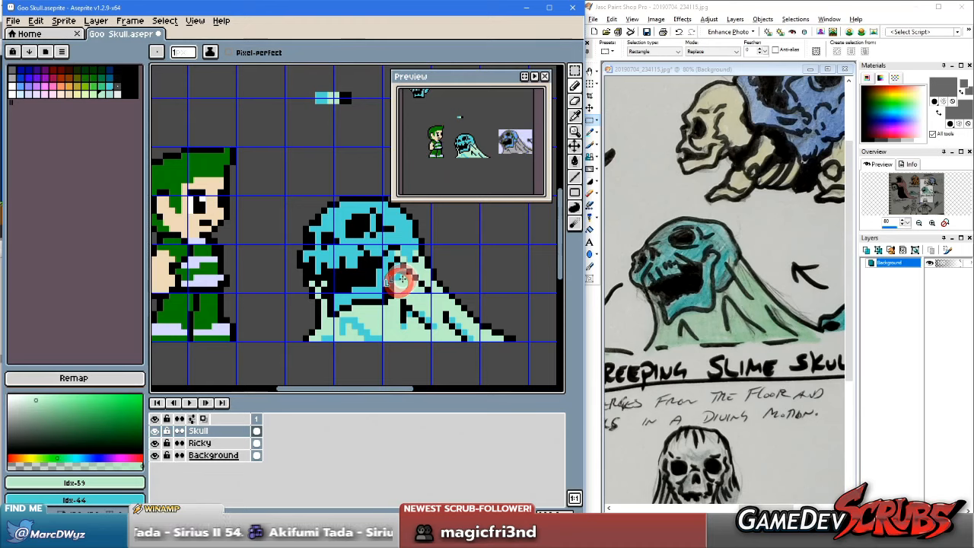
{"action": "left_click_drag", "start_coordinate": [403, 279], "coordinate": [405, 279]}
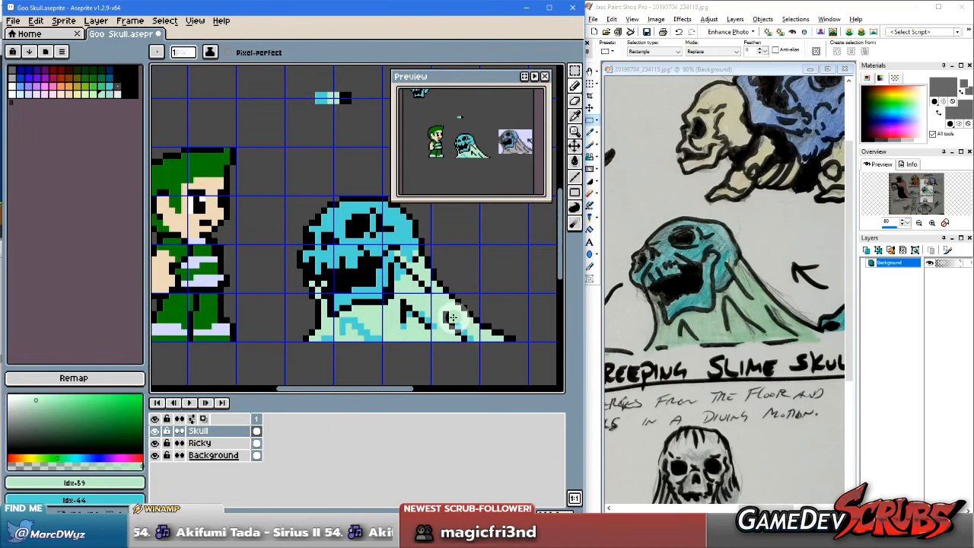
{"action": "key", "text": "ctrl+z"}
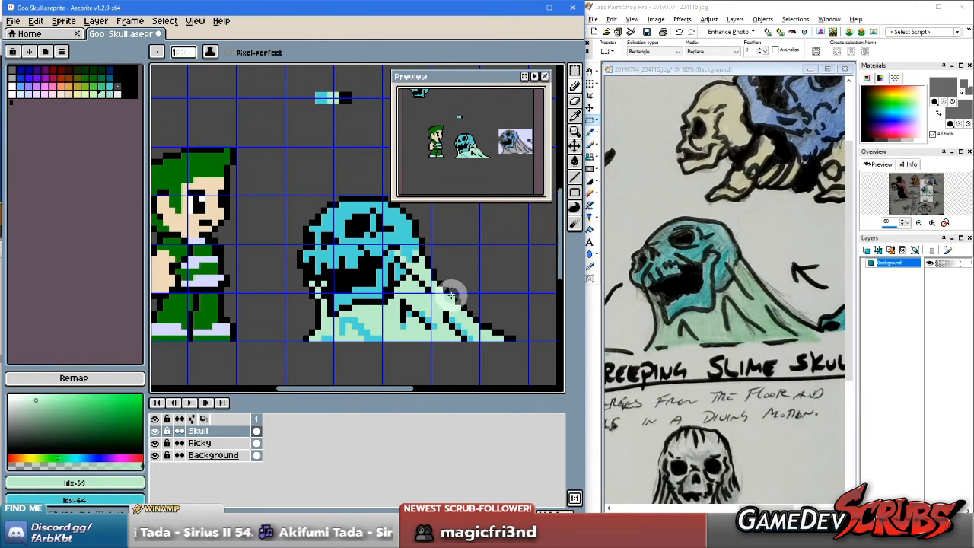
Step: Sample the skull's blue and try a touch-up pixel where the back of the skull meets the slime
{"action": "key", "text": "z"}
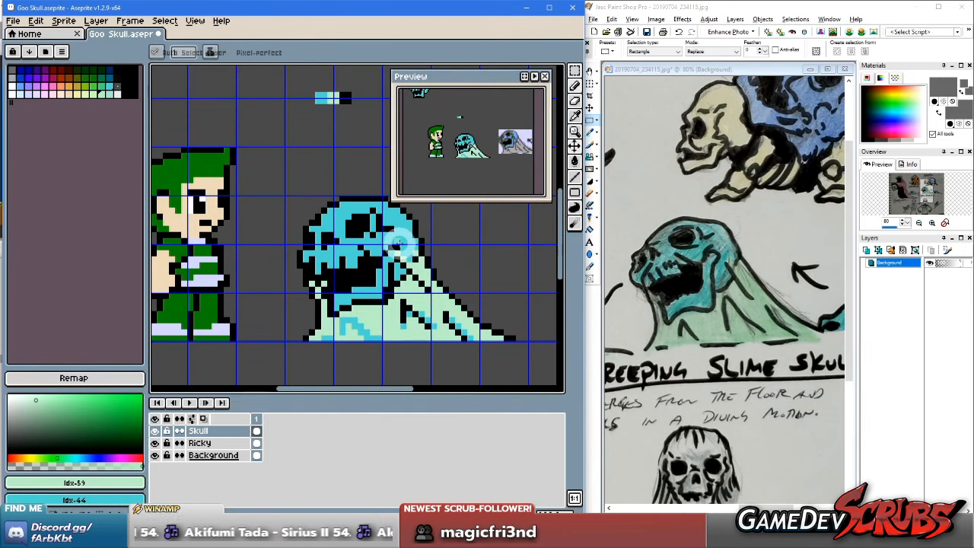
{"action": "left_click", "coordinate": [397, 244]}
{"action": "key", "text": "b"}
{"action": "left_click", "coordinate": [402, 245], "text": "alt"}
{"action": "left_click", "coordinate": [398, 248]}
{"action": "scroll", "coordinate": [429, 316], "scroll_direction": "down", "scroll_amount": 1}
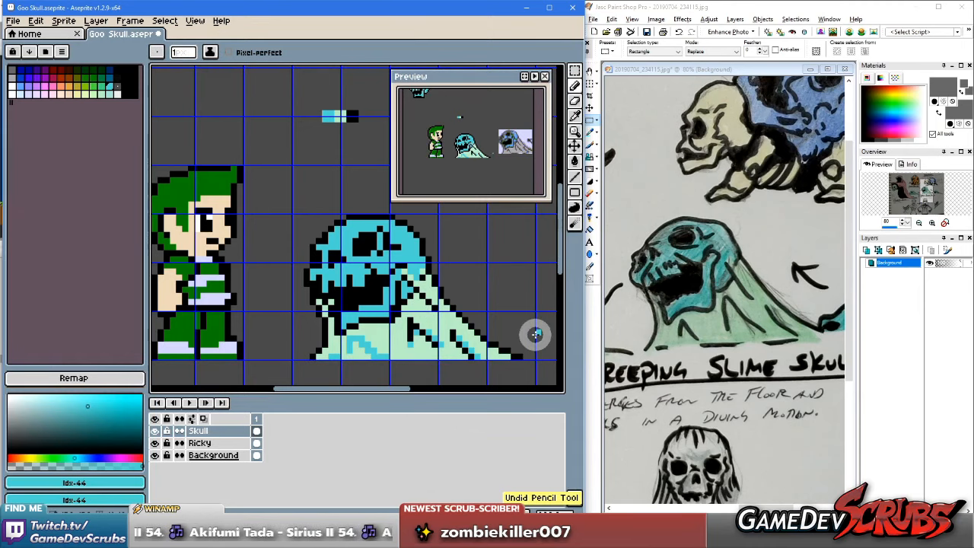
Step: Sample black and trace over the front fold line below the jaw, keeping blue pixels beneath it as shading
{"action": "scroll", "coordinate": [439, 320], "scroll_direction": "up", "scroll_amount": 2}
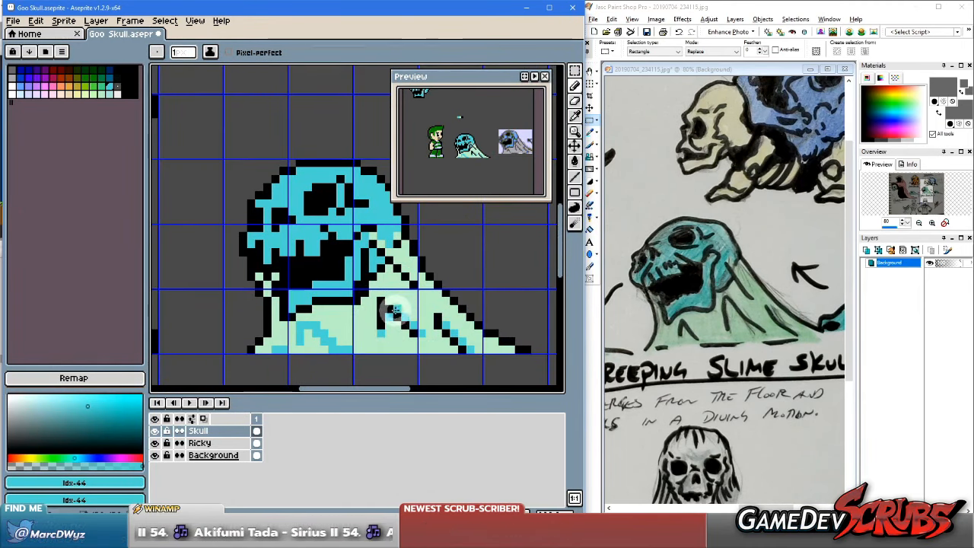
{"action": "key", "text": "alt"}
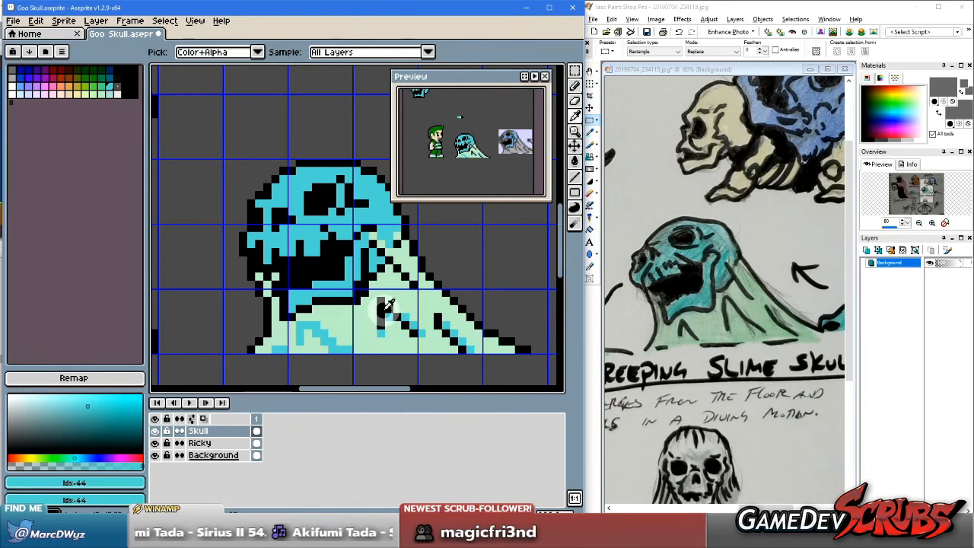
{"action": "left_click", "coordinate": [386, 301], "text": "alt"}
{"action": "left_click", "coordinate": [305, 325]}
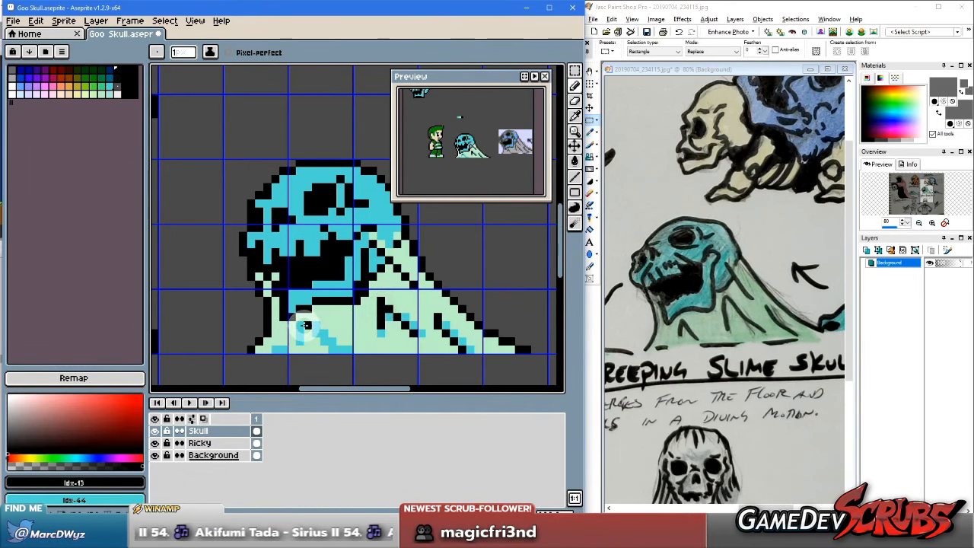
{"action": "left_click", "coordinate": [319, 333]}
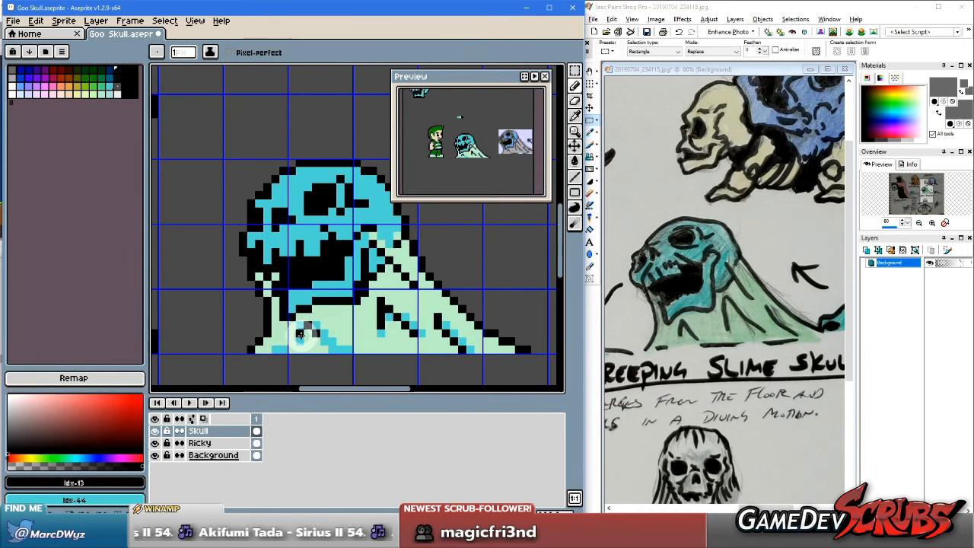
{"action": "left_click", "coordinate": [302, 335]}
{"action": "left_click", "coordinate": [321, 339]}
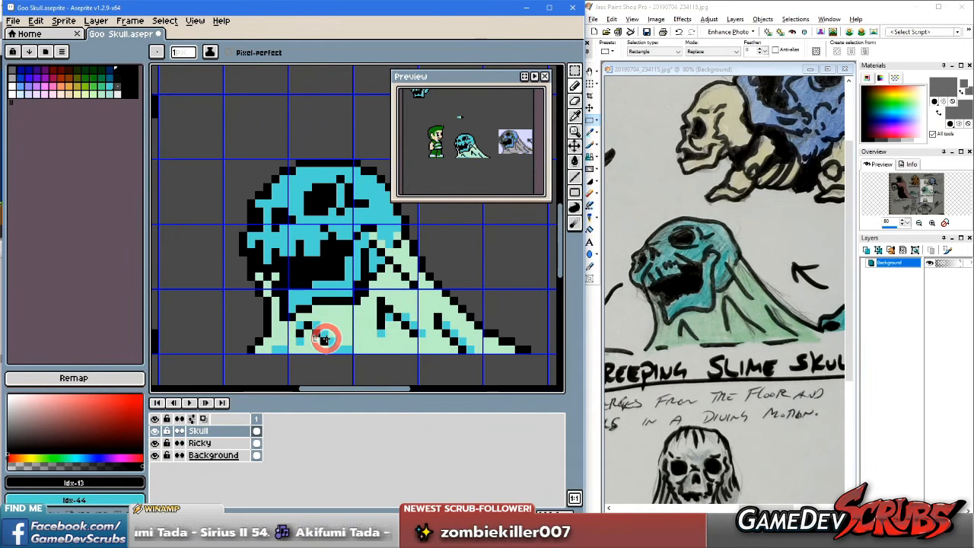
{"action": "scroll", "coordinate": [365, 344], "scroll_direction": "up", "scroll_amount": 2}
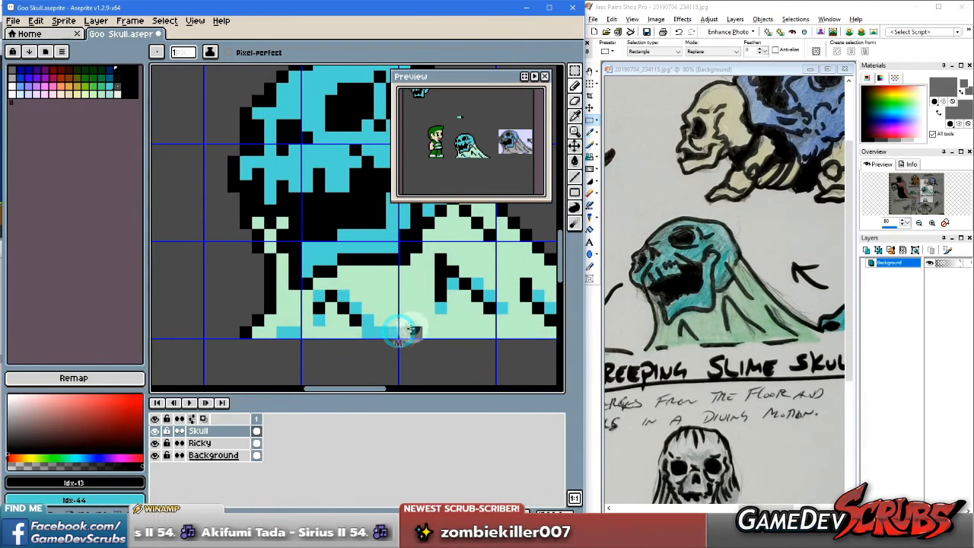
{"action": "scroll", "coordinate": [396, 331], "scroll_direction": "down", "scroll_amount": 3}
{"action": "left_click", "coordinate": [451, 335]}
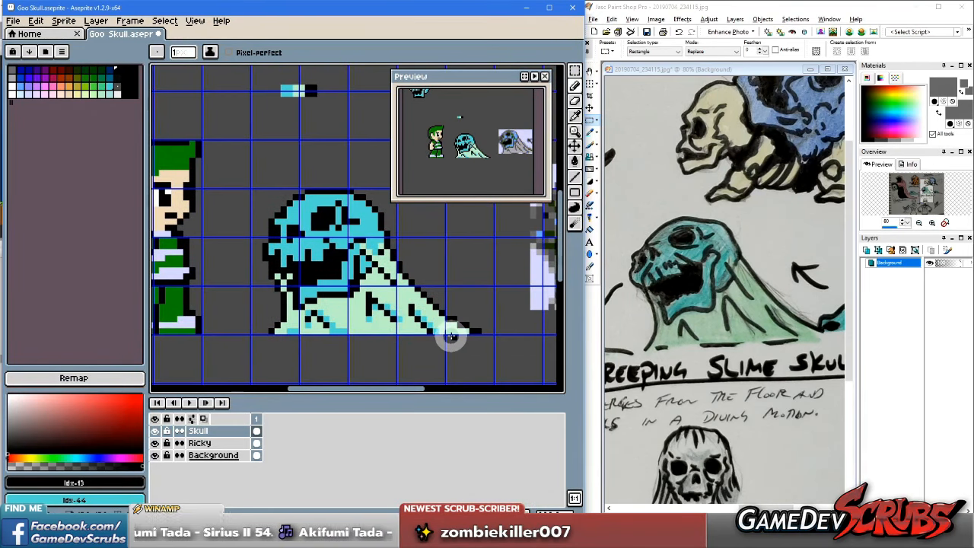
{"action": "scroll", "coordinate": [381, 330], "scroll_direction": "up", "scroll_amount": 1}
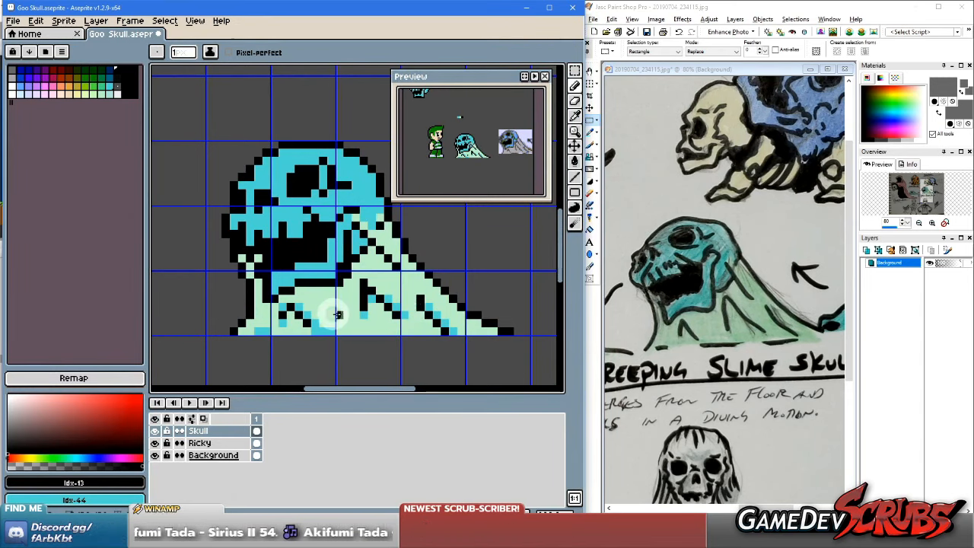
Step: Paint a short black diagonal fold line at the slime's front base, below the skull's open jaw
{"action": "scroll", "coordinate": [332, 310], "scroll_direction": "up", "scroll_amount": 1}
{"action": "scroll", "coordinate": [334, 302], "scroll_direction": "up", "scroll_amount": 1}
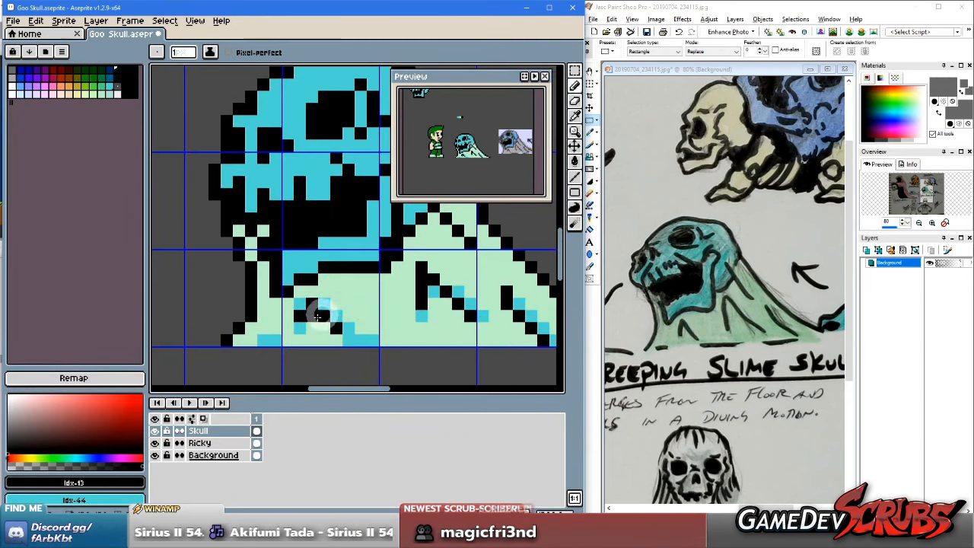
{"action": "left_click", "coordinate": [261, 338]}
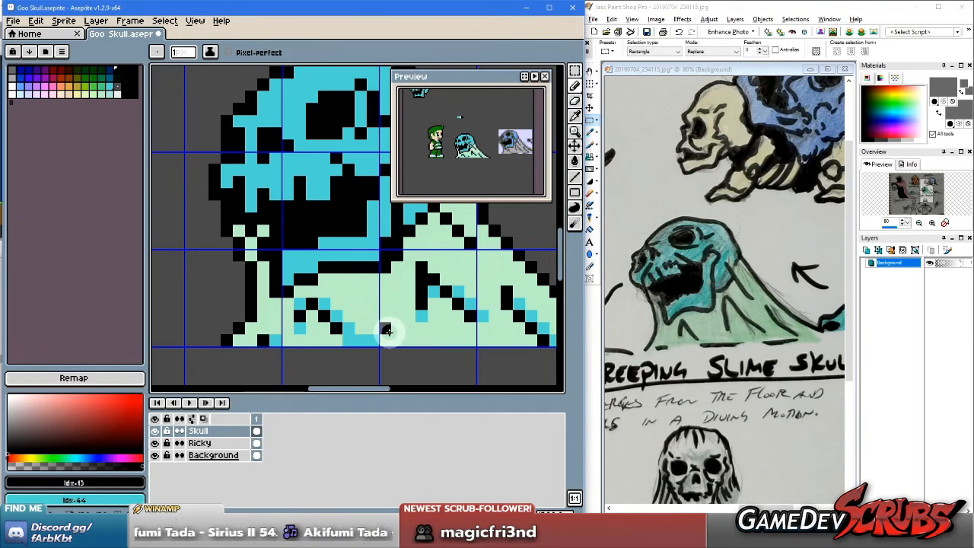
{"action": "left_click_drag", "start_coordinate": [385, 329], "coordinate": [279, 339]}
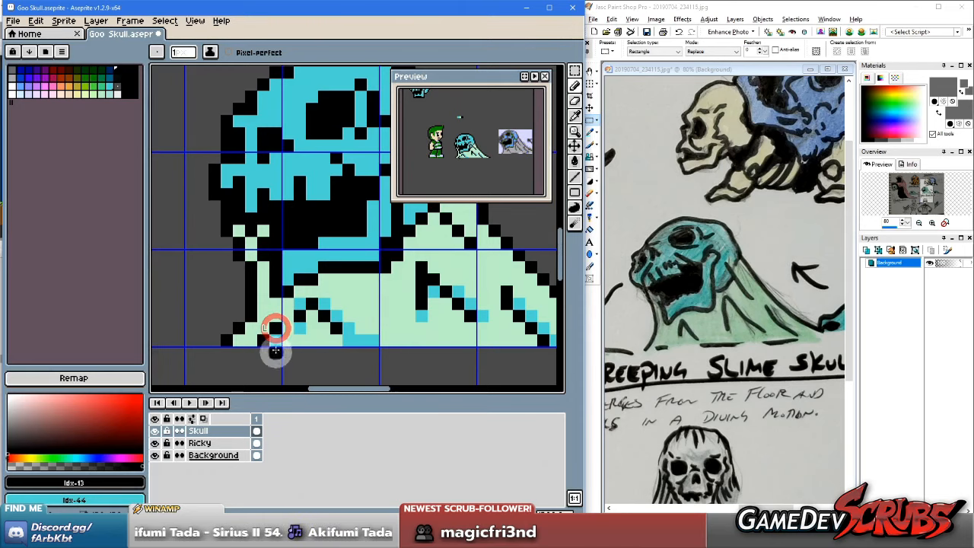
{"action": "left_click_drag", "start_coordinate": [363, 339], "coordinate": [328, 348]}
{"action": "left_click", "coordinate": [345, 344]}
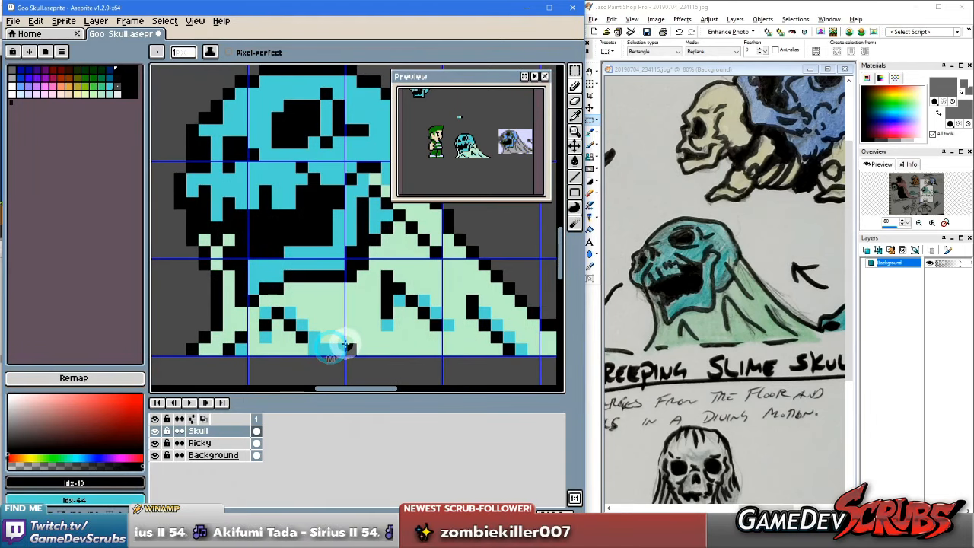
Step: Sample the skull's blue and add shading pixels around the tops of the front, middle and rear slime folds
{"action": "left_click", "coordinate": [270, 332], "text": "alt"}
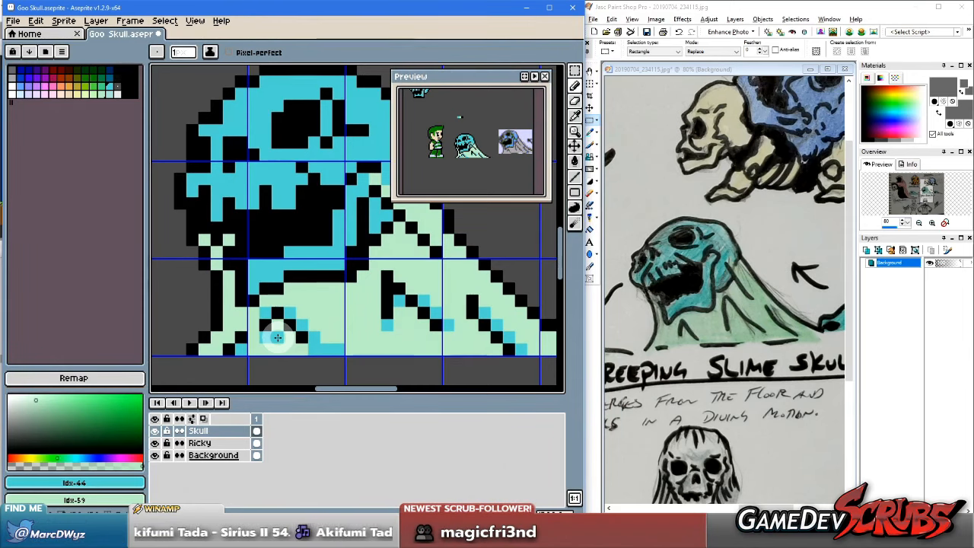
{"action": "left_click_drag", "start_coordinate": [317, 309], "coordinate": [261, 311]}
{"action": "left_click", "coordinate": [332, 283]}
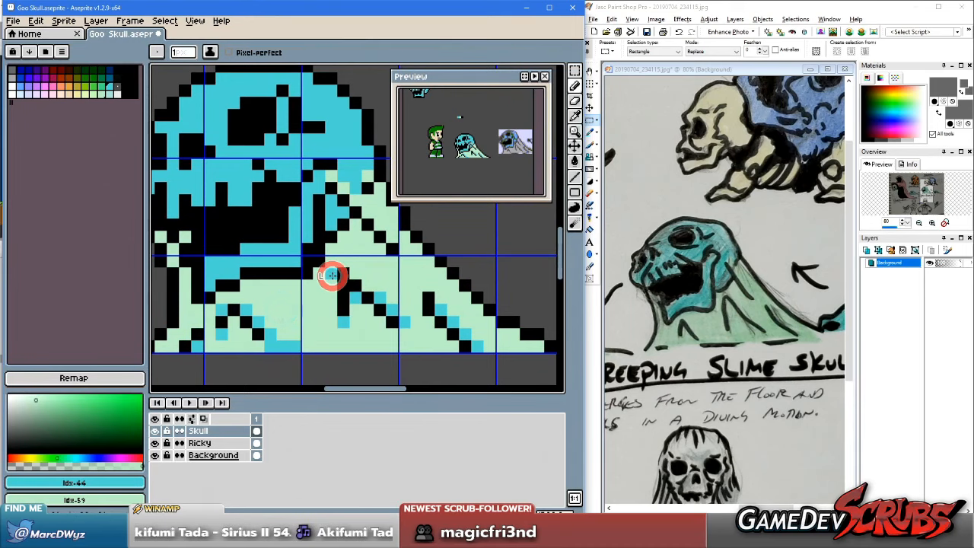
{"action": "left_click", "coordinate": [413, 293]}
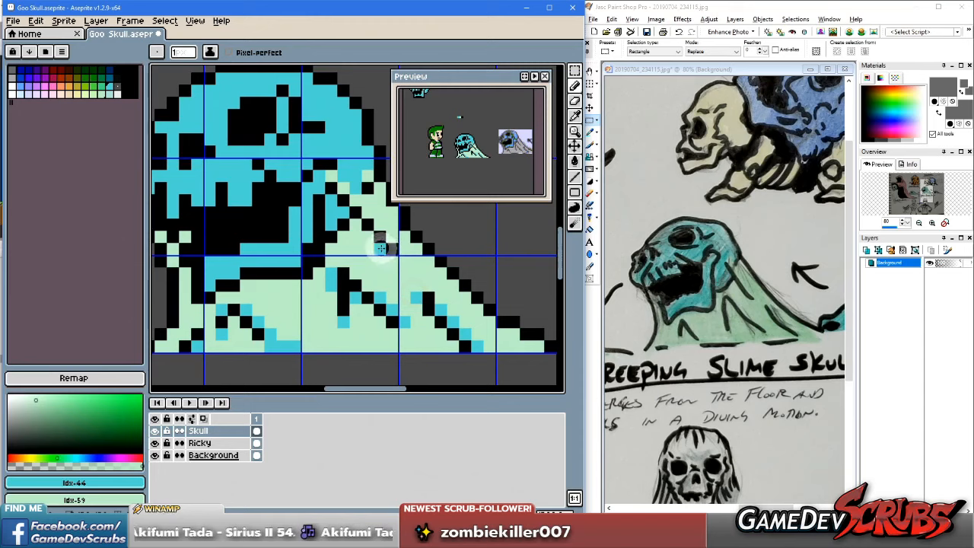
Step: Shade beneath the upper fold line behind the jaw with a diagonal of blue pixels, undoing stray strokes
{"action": "left_click_drag", "start_coordinate": [368, 237], "coordinate": [398, 261]}
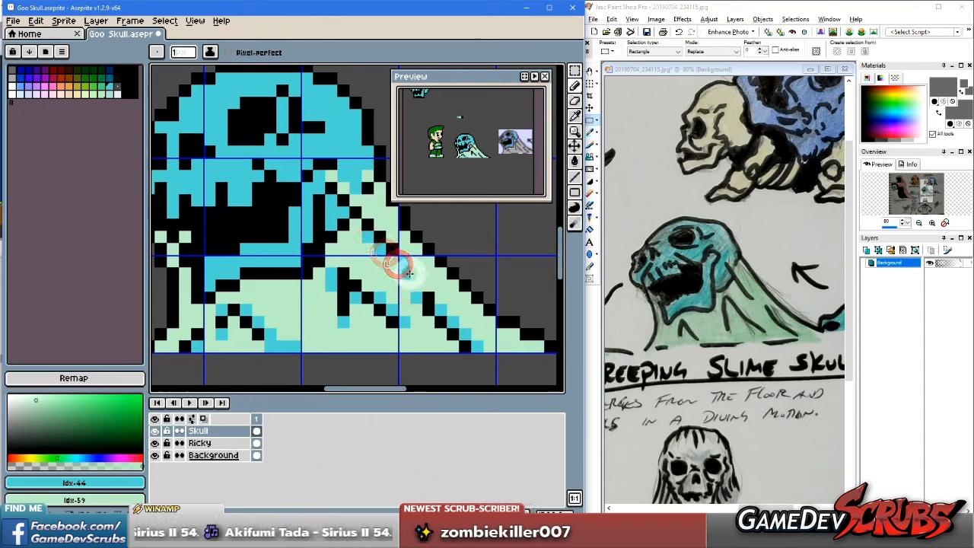
{"action": "key", "text": "ctrl+z"}
{"action": "left_click", "coordinate": [398, 272]}
{"action": "left_click", "coordinate": [454, 309]}
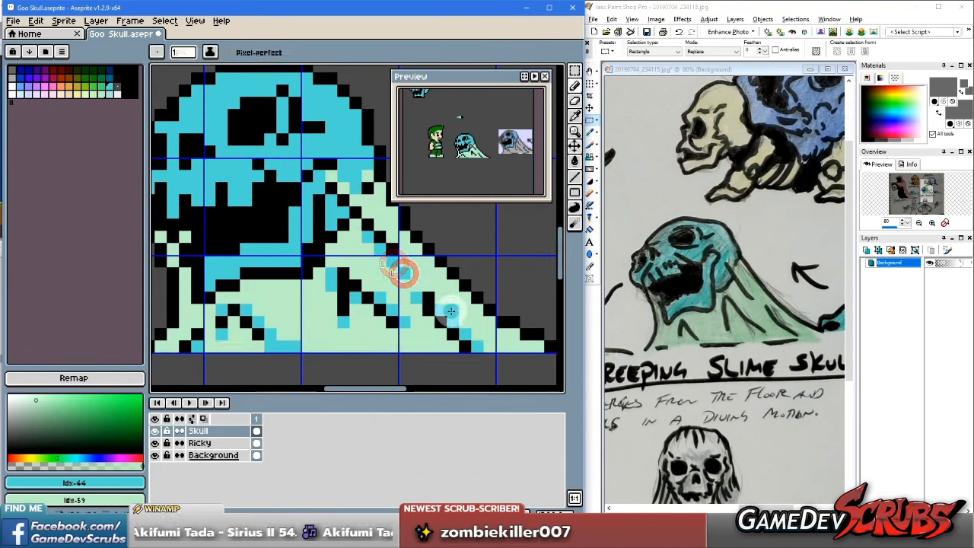
{"action": "left_click_drag", "start_coordinate": [450, 304], "coordinate": [429, 294]}
{"action": "key", "text": "ctrl+z"}
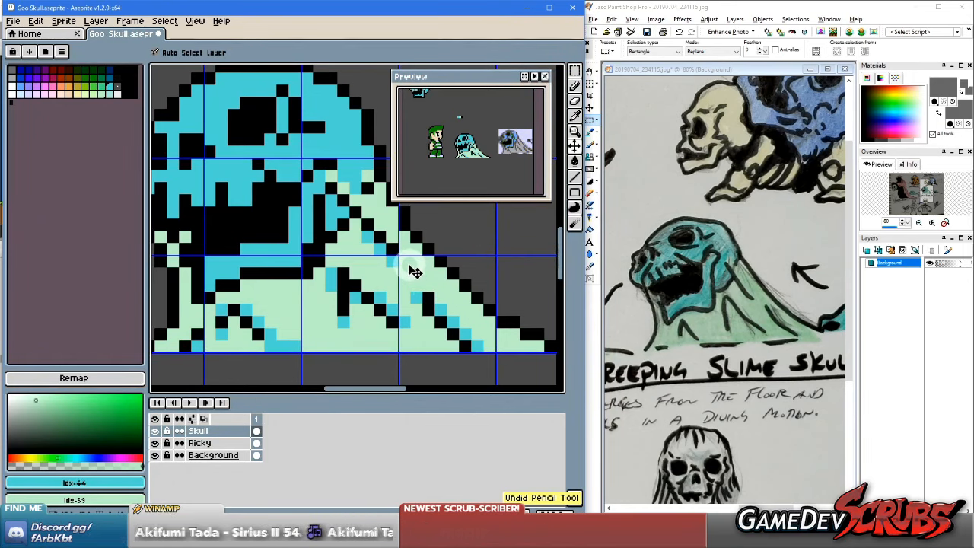
{"action": "left_click", "coordinate": [402, 261]}
{"action": "left_click", "coordinate": [443, 297]}
Step: Try extending the blue shading one pixel higher above the middle slime fold
{"action": "scroll", "coordinate": [443, 298], "scroll_direction": "down", "scroll_amount": 3}
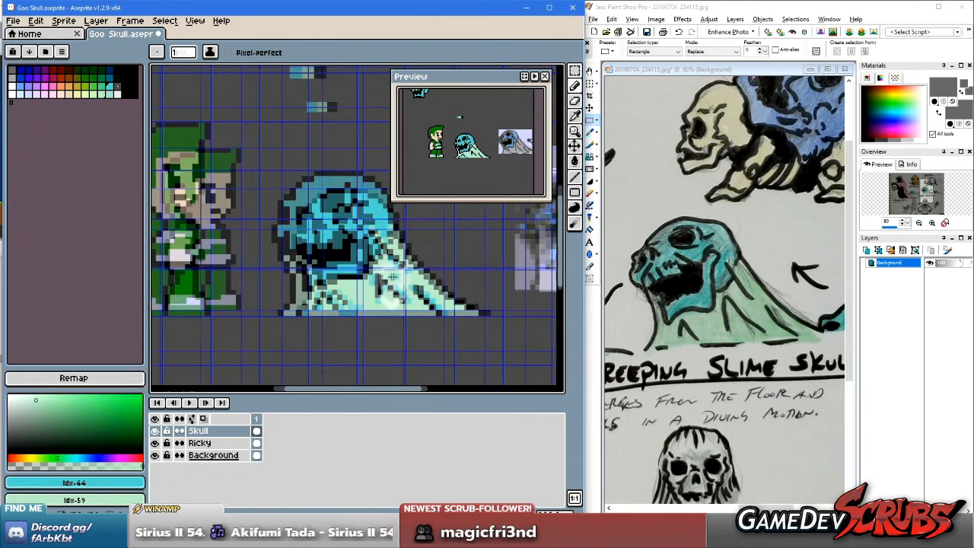
{"action": "scroll", "coordinate": [363, 312], "scroll_direction": "up", "scroll_amount": 2}
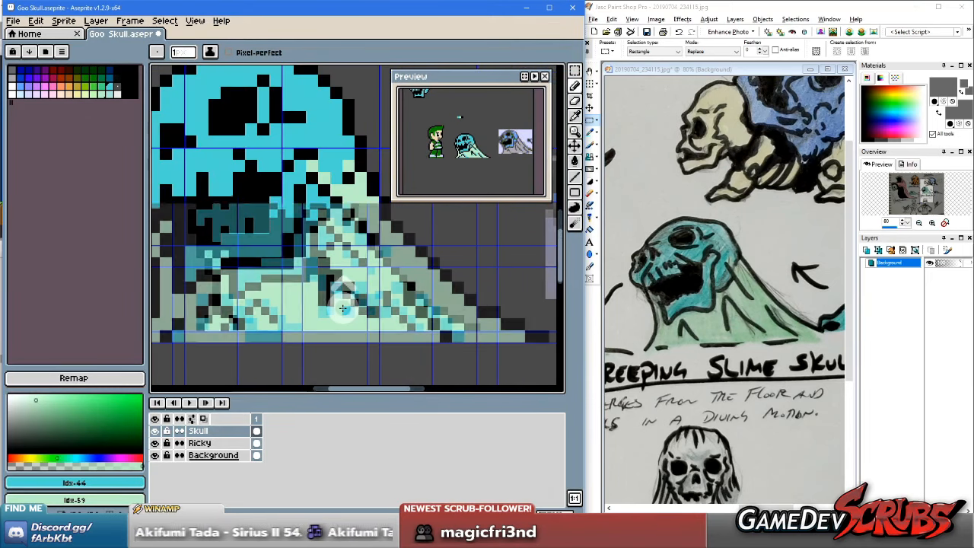
{"action": "left_click", "coordinate": [317, 251]}
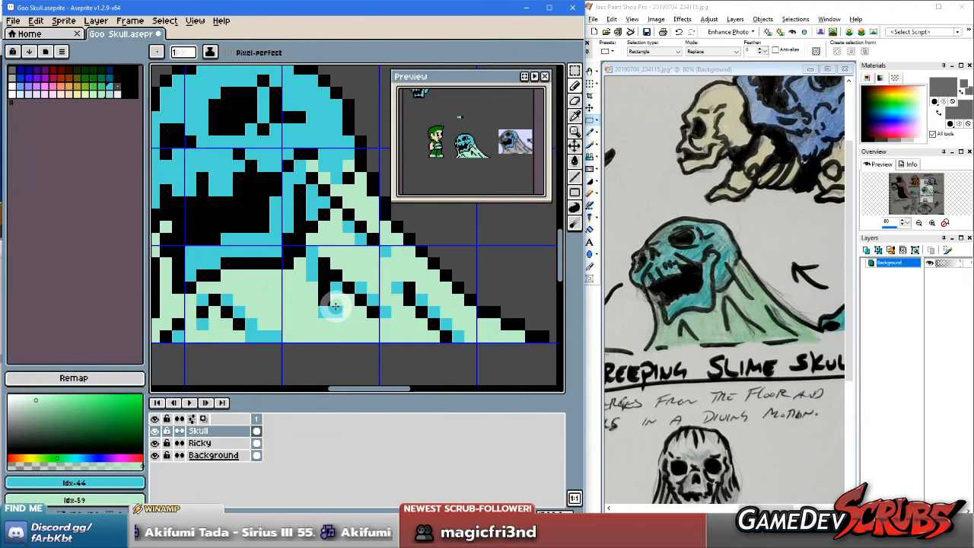
{"action": "scroll", "coordinate": [352, 300], "scroll_direction": "down", "scroll_amount": 1}
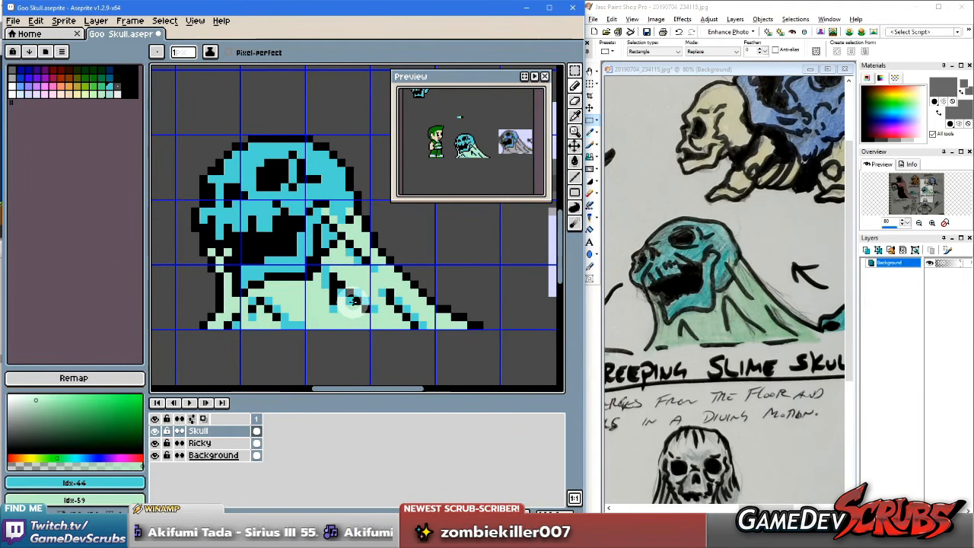
{"action": "scroll", "coordinate": [409, 317], "scroll_direction": "up", "scroll_amount": 2}
Step: Move the rear fold's shading to its underside, painting blue pixels below the black line and covering those above it in pale green
{"action": "left_click", "coordinate": [394, 323]}
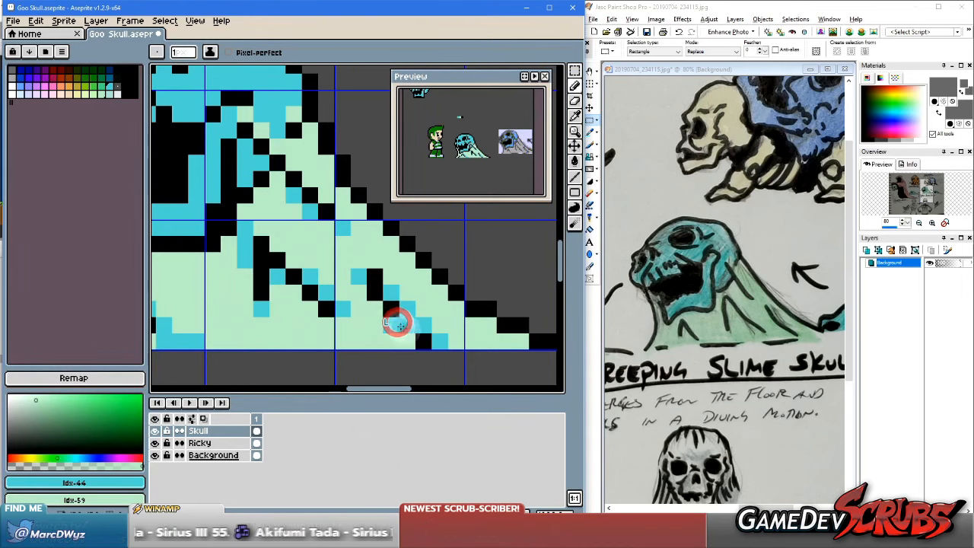
{"action": "key", "text": "z"}
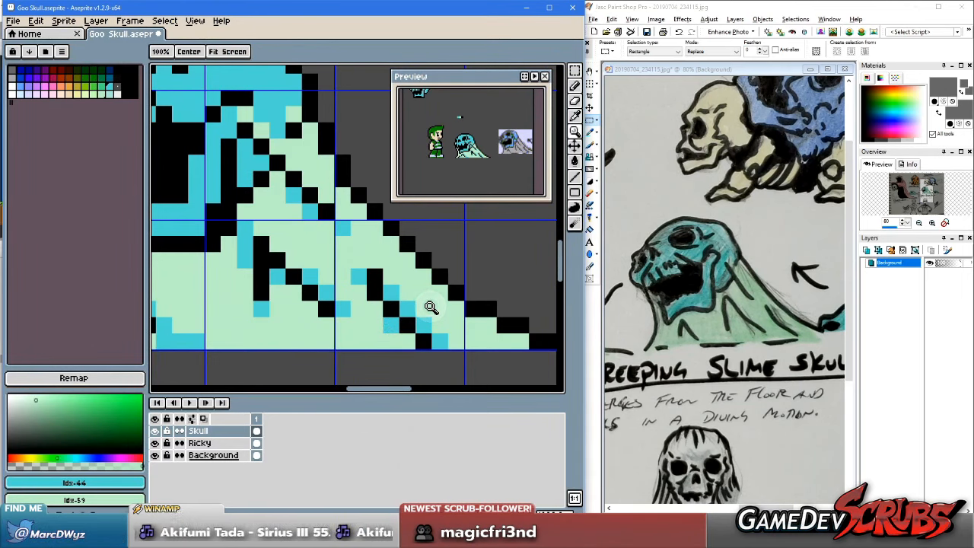
{"action": "key", "text": "b"}
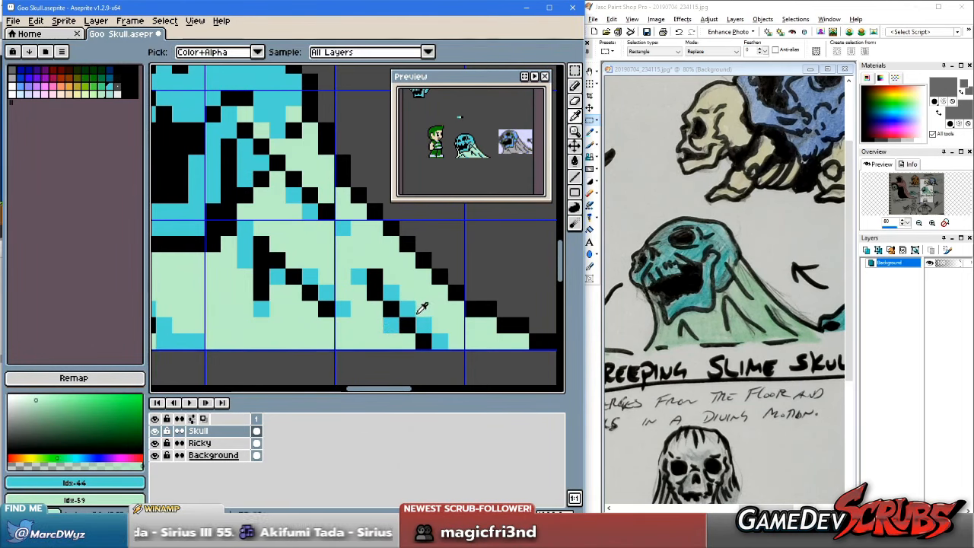
{"action": "right_click", "coordinate": [411, 292], "text": "alt"}
{"action": "right_click", "coordinate": [429, 318]}
{"action": "left_click", "coordinate": [412, 340]}
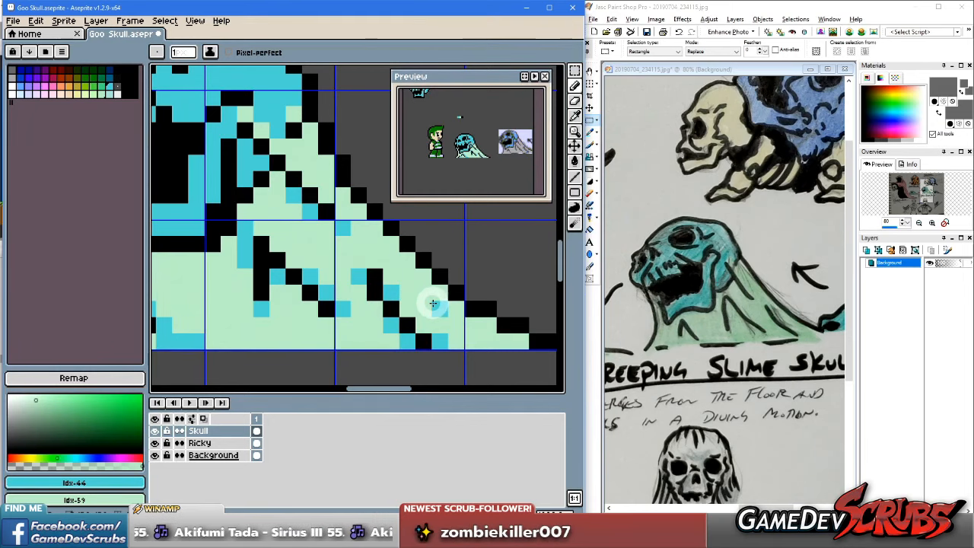
{"action": "left_click", "coordinate": [405, 296]}
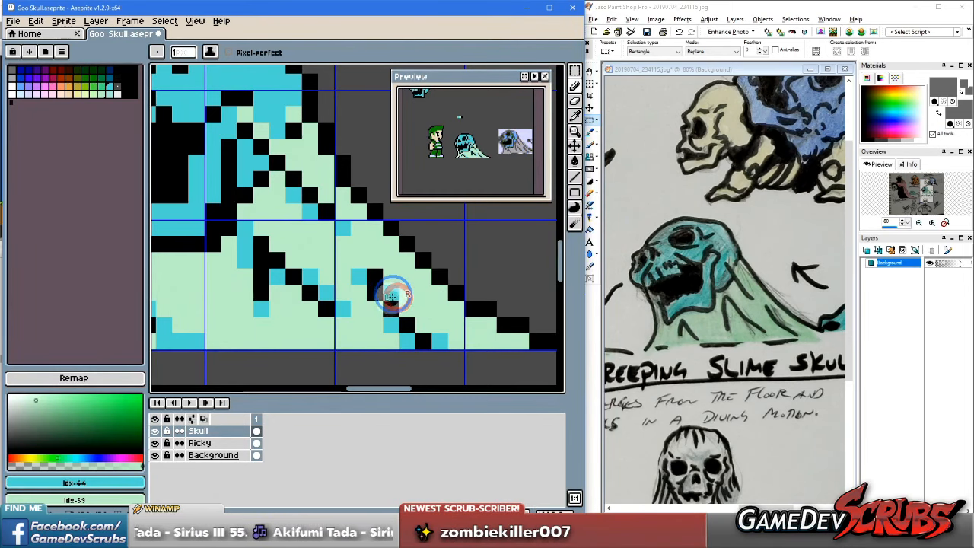
{"action": "scroll", "coordinate": [396, 298], "scroll_direction": "down", "scroll_amount": 3}
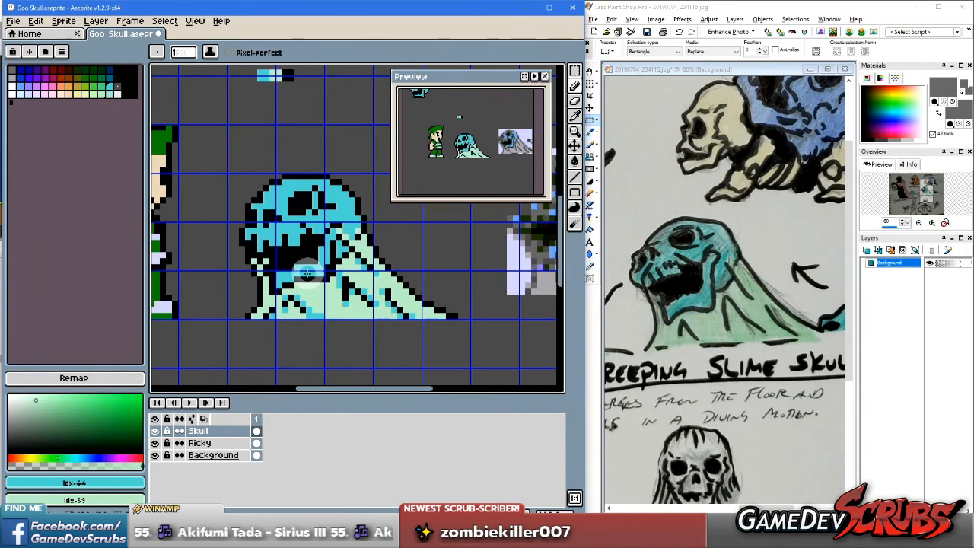
{"action": "scroll", "coordinate": [315, 272], "scroll_direction": "up", "scroll_amount": 4}
{"action": "left_click", "coordinate": [501, 332]}
{"action": "scroll", "coordinate": [297, 312], "scroll_direction": "down", "scroll_amount": 4}
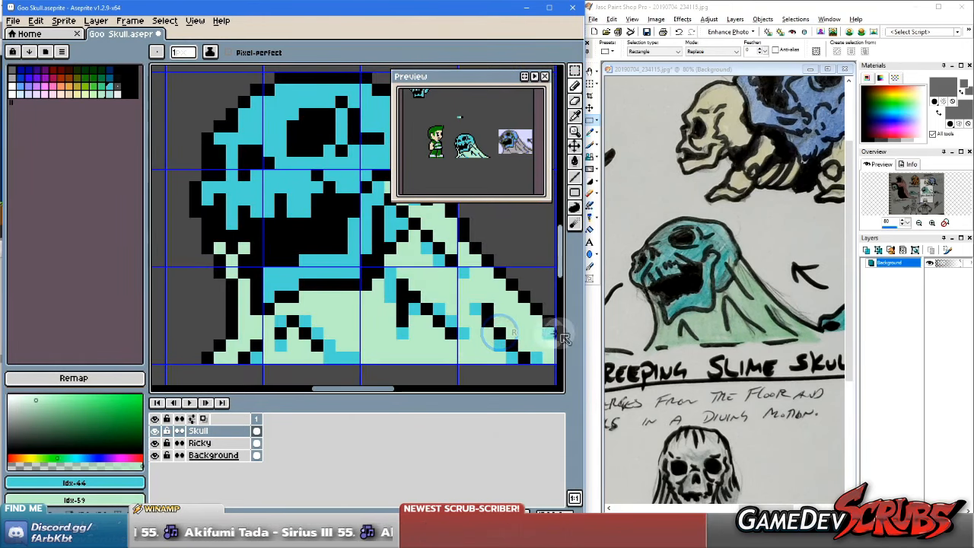
Step: Examine the slime folds and their blue shading at different zoom levels against the whole sprite
{"action": "left_click_drag", "start_coordinate": [385, 297], "coordinate": [343, 299]}
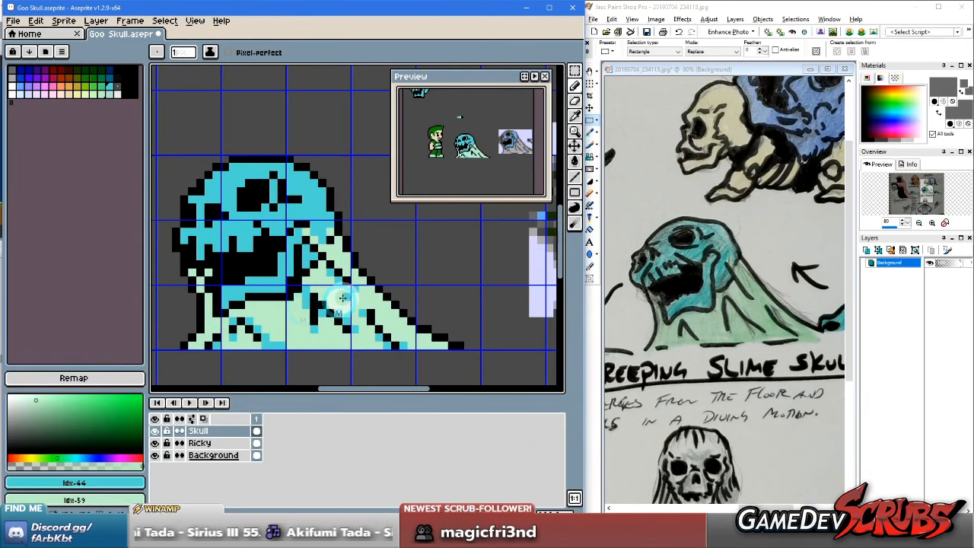
{"action": "left_click", "coordinate": [234, 311]}
{"action": "scroll", "coordinate": [331, 333], "scroll_direction": "down", "scroll_amount": 1}
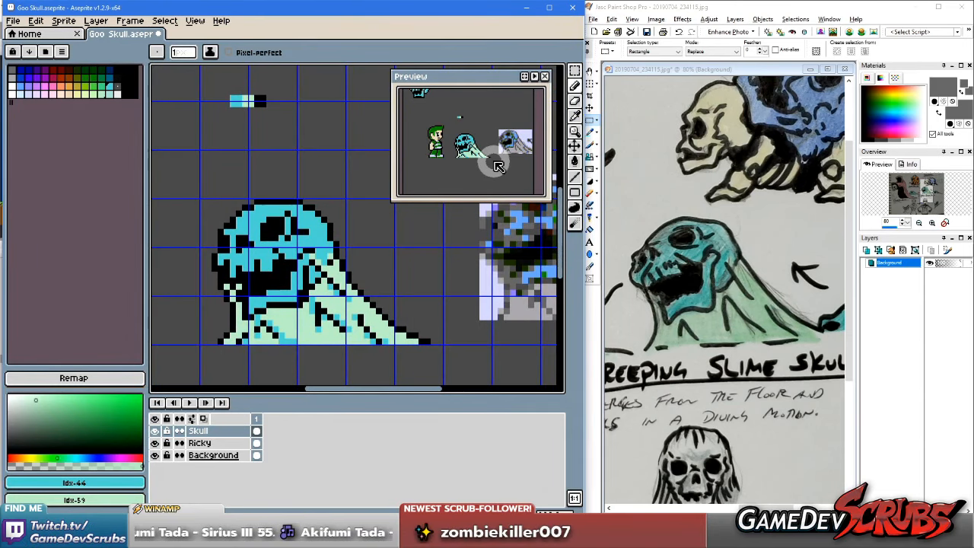
{"action": "scroll", "coordinate": [320, 327], "scroll_direction": "up", "scroll_amount": 1}
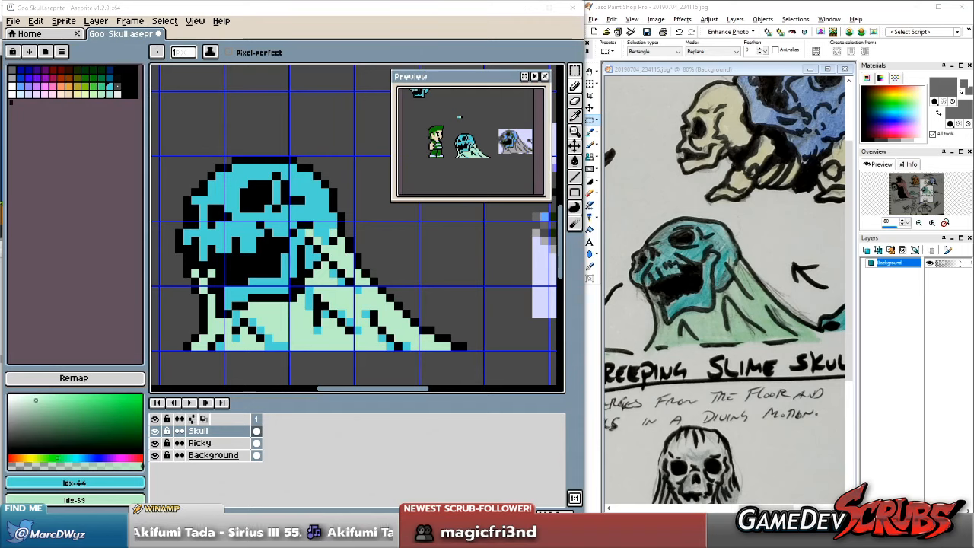
{"action": "left_click", "coordinate": [325, 260]}
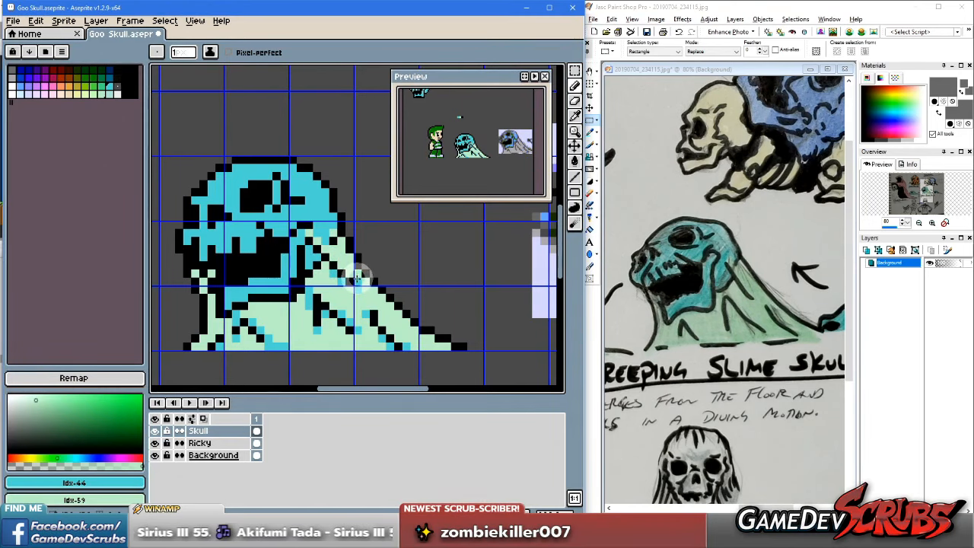
{"action": "scroll", "coordinate": [355, 277], "scroll_direction": "down", "scroll_amount": 1}
{"action": "scroll", "coordinate": [335, 295], "scroll_direction": "up", "scroll_amount": 2}
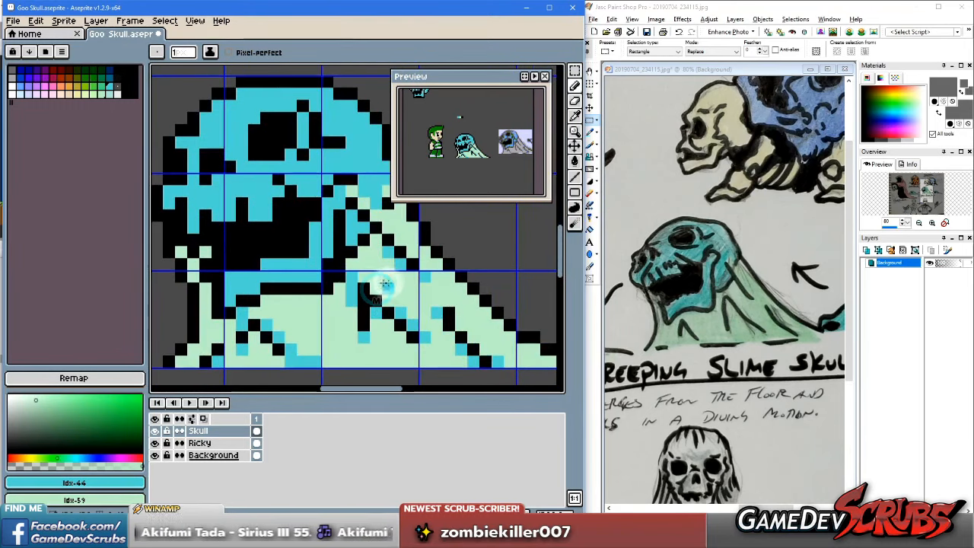
{"action": "scroll", "coordinate": [350, 293], "scroll_direction": "down", "scroll_amount": 1}
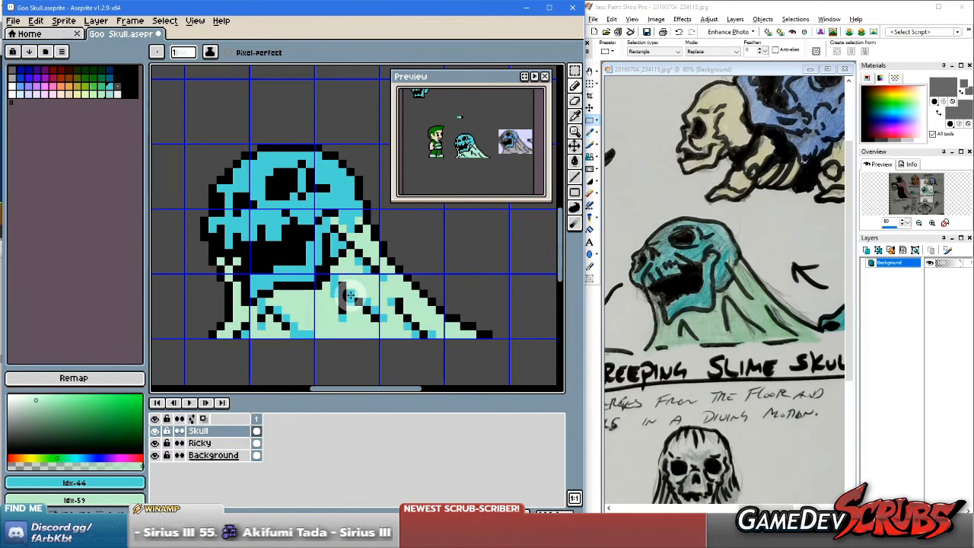
{"action": "left_click", "coordinate": [374, 294]}
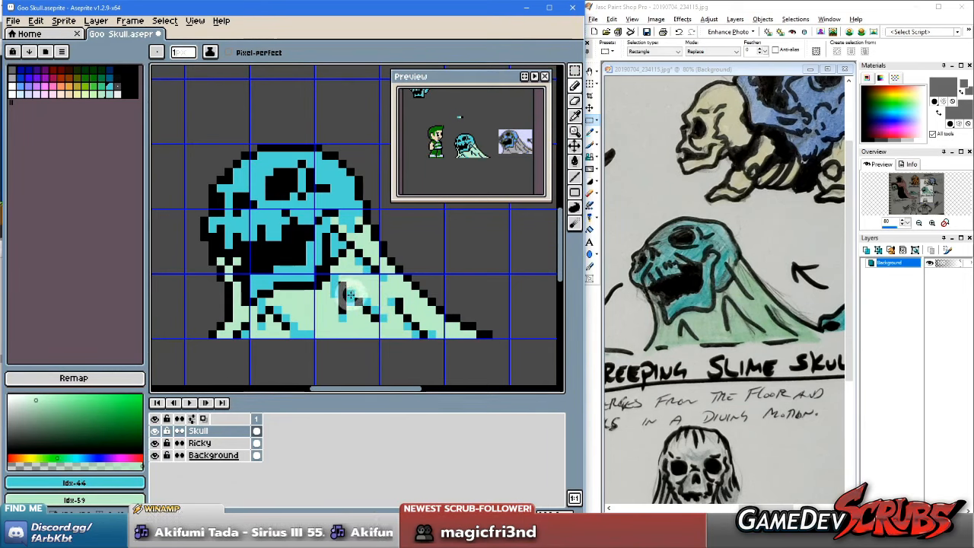
Step: Cover the blue shading pixels above the middle slime fold with pale green
{"action": "scroll", "coordinate": [349, 294], "scroll_direction": "up", "scroll_amount": 1}
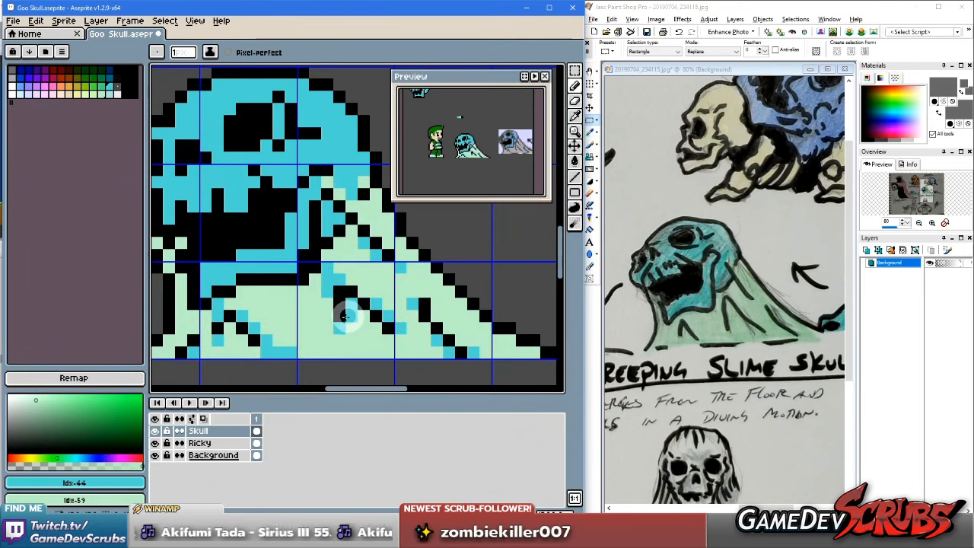
{"action": "key", "text": "alt"}
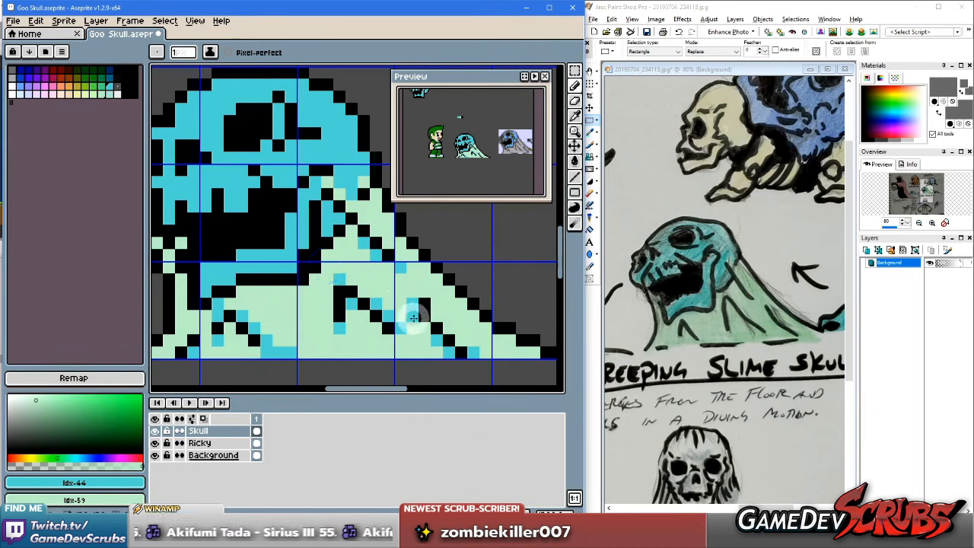
{"action": "left_click", "coordinate": [340, 292], "text": "alt"}
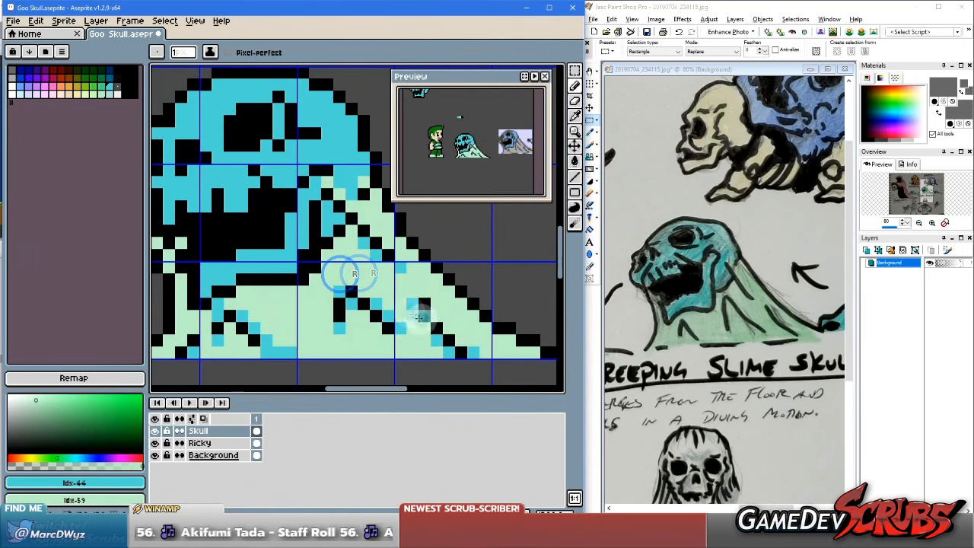
Step: Repaint the black pixel at the top of the rear slime fold in blue
{"action": "scroll", "coordinate": [409, 313], "scroll_direction": "down", "scroll_amount": 2}
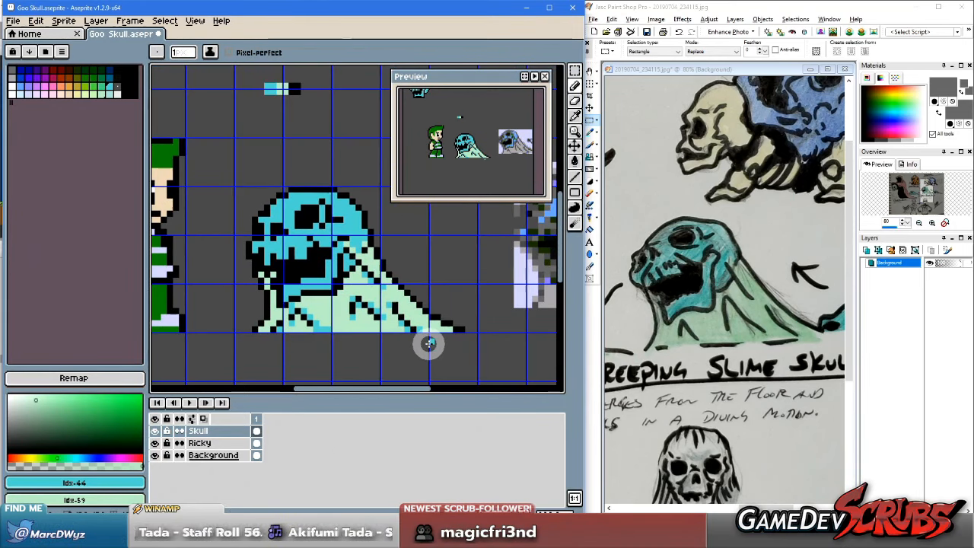
{"action": "scroll", "coordinate": [423, 341], "scroll_direction": "up", "scroll_amount": 3}
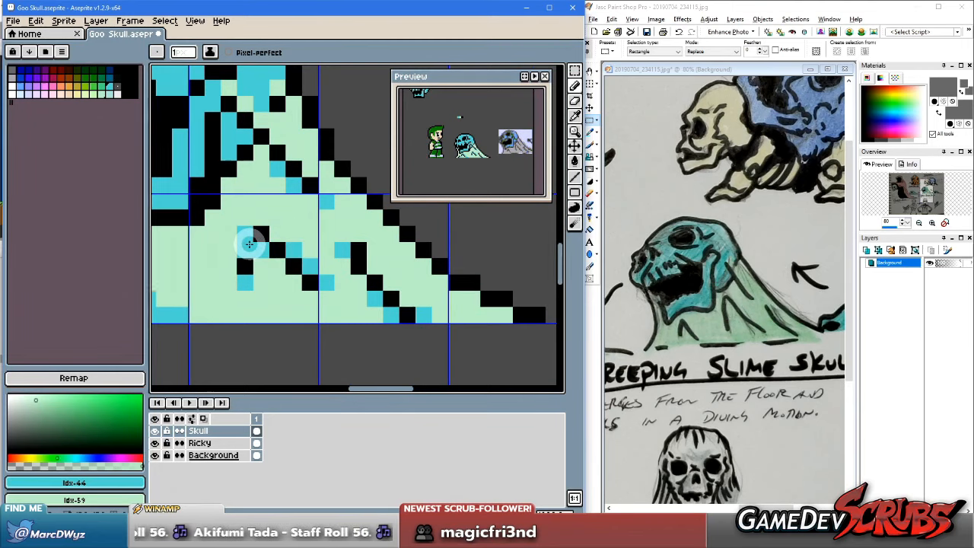
{"action": "scroll", "coordinate": [249, 244], "scroll_direction": "down", "scroll_amount": 2}
{"action": "left_click_drag", "start_coordinate": [341, 284], "coordinate": [435, 333]}
{"action": "left_click_drag", "start_coordinate": [378, 304], "coordinate": [431, 327]}
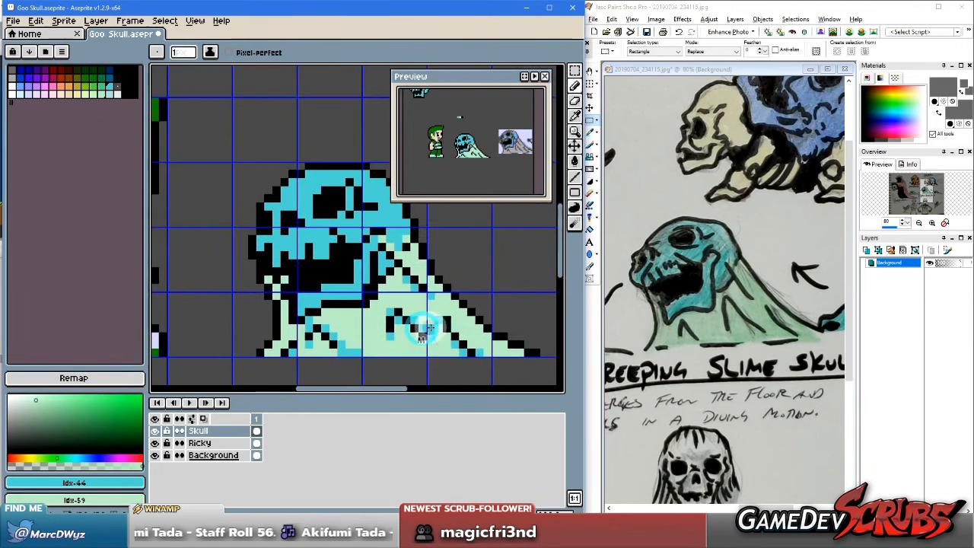
{"action": "scroll", "coordinate": [423, 327], "scroll_direction": "up", "scroll_amount": 2}
{"action": "left_click", "coordinate": [456, 312]}
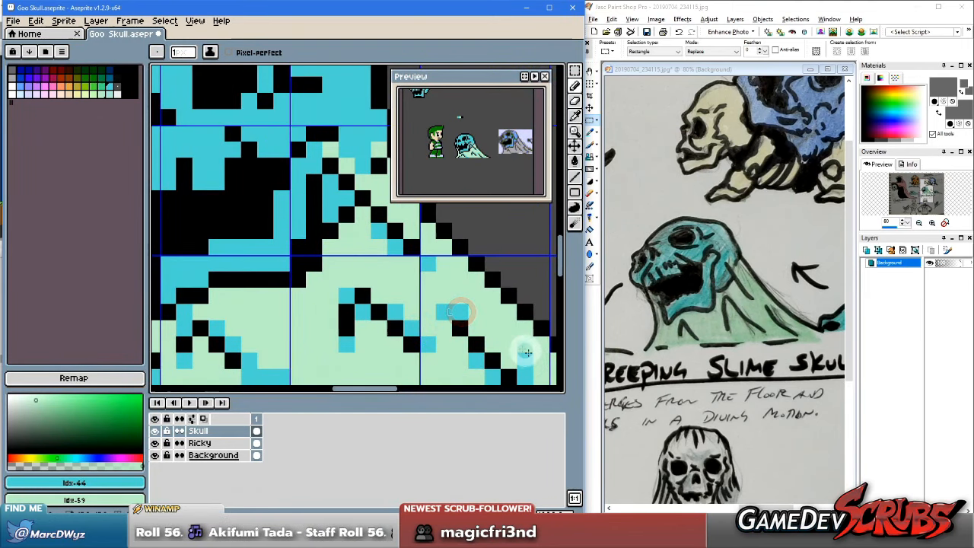
Step: Hide the pixel grid over the sprite and save the Goo Skull.aseprite file
{"action": "scroll", "coordinate": [410, 325], "scroll_direction": "down", "scroll_amount": 2}
{"action": "scroll", "coordinate": [282, 283], "scroll_direction": "down", "scroll_amount": 2}
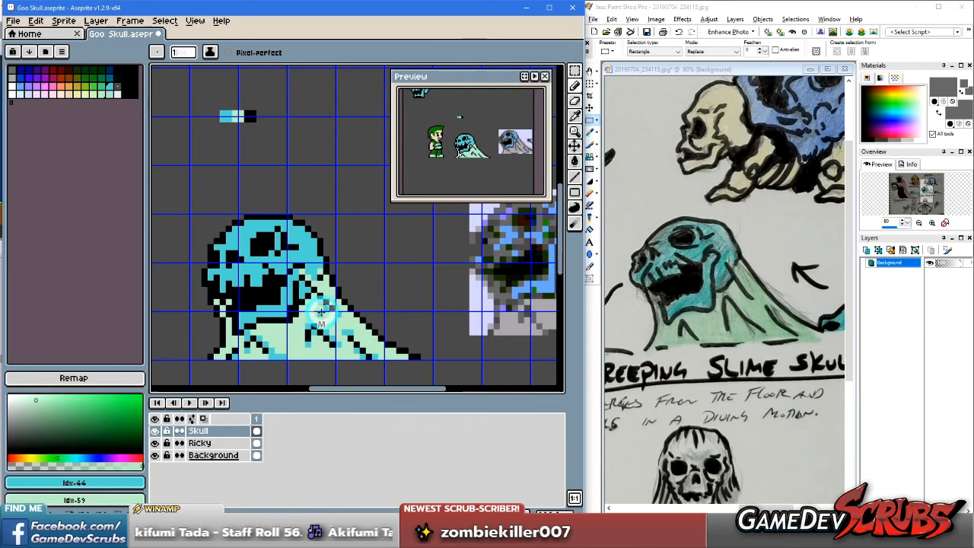
{"action": "key", "text": "ctrl+apostrophe"}
{"action": "left_click_drag", "start_coordinate": [372, 346], "coordinate": [386, 345]}
{"action": "key", "text": "ctrl"}
{"action": "key", "text": "ctrl"}
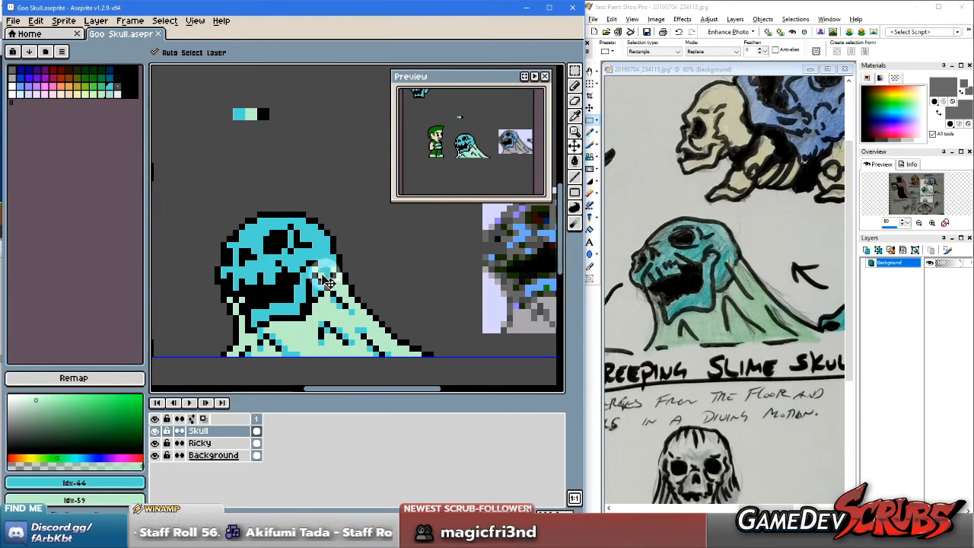
{"action": "left_click_drag", "start_coordinate": [331, 318], "coordinate": [362, 308]}
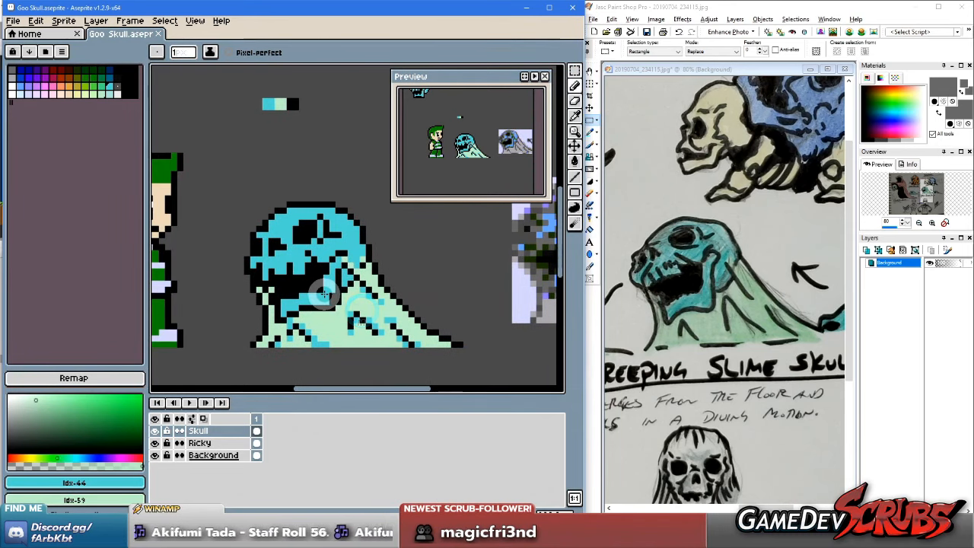
{"action": "key", "text": "ctrl"}
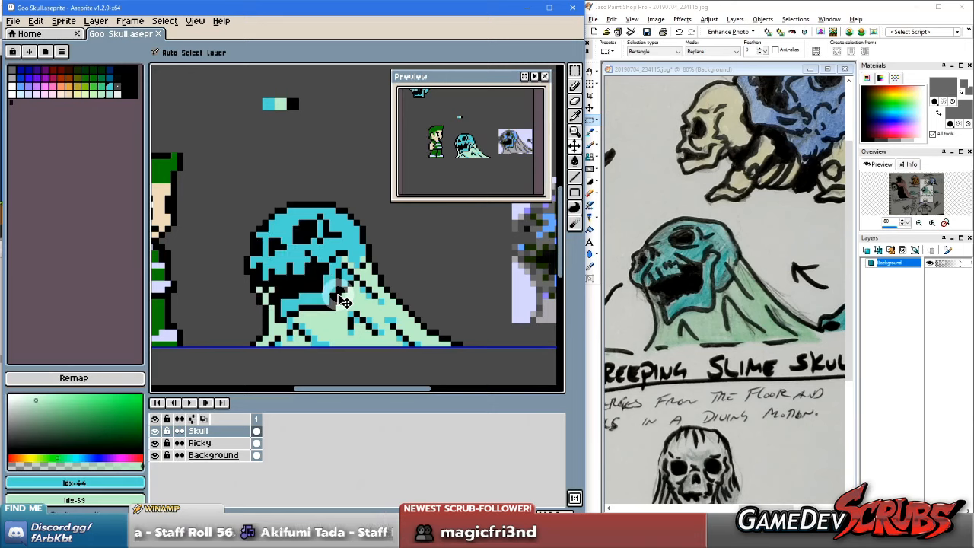
{"action": "key", "text": "ctrl+s"}
{"action": "key", "text": "ctrl+s"}
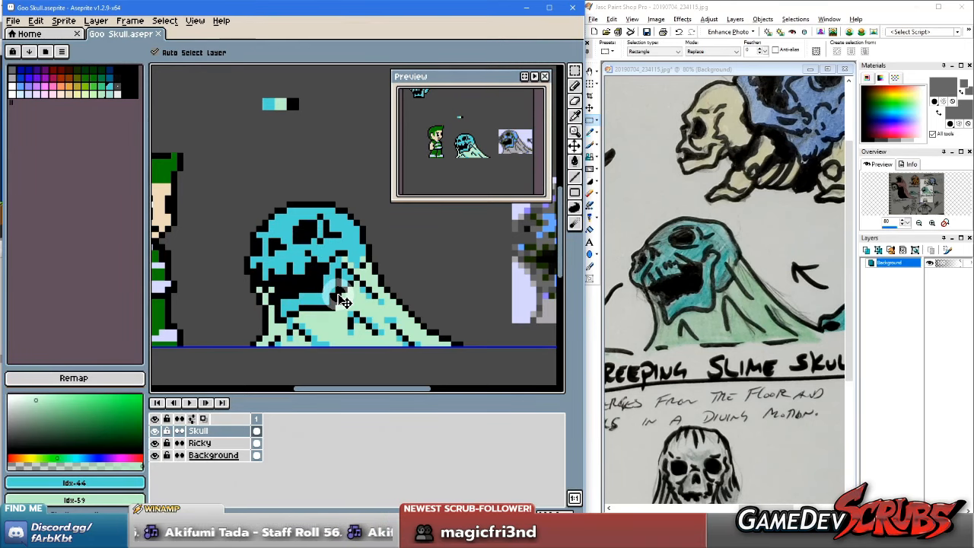
Step: Cover the short black and blue fold marks at the slime's front base with pale green
{"action": "scroll", "coordinate": [338, 295], "scroll_direction": "right", "scroll_amount": 2}
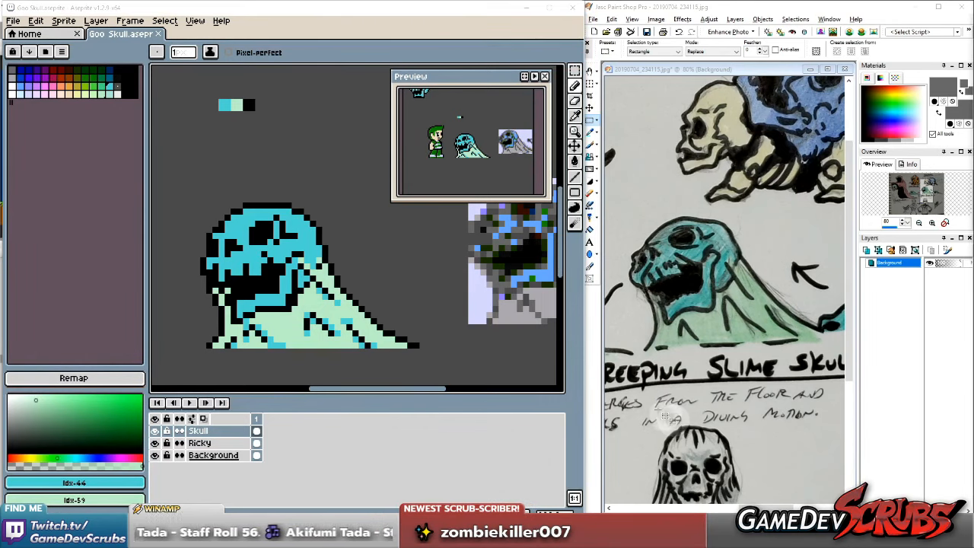
{"action": "left_click_drag", "start_coordinate": [288, 278], "coordinate": [330, 265]}
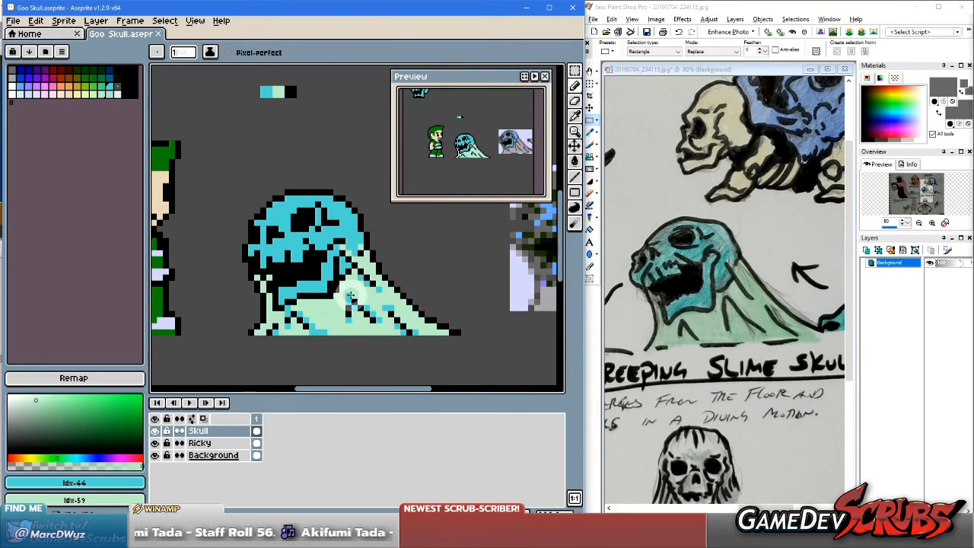
{"action": "scroll", "coordinate": [349, 283], "scroll_direction": "up", "scroll_amount": 1}
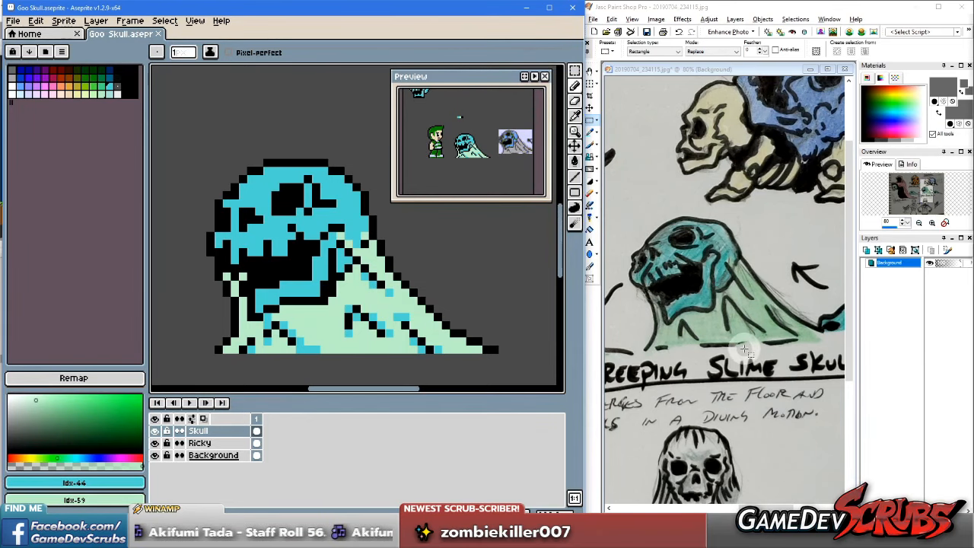
{"action": "scroll", "coordinate": [315, 337], "scroll_direction": "up", "scroll_amount": 1}
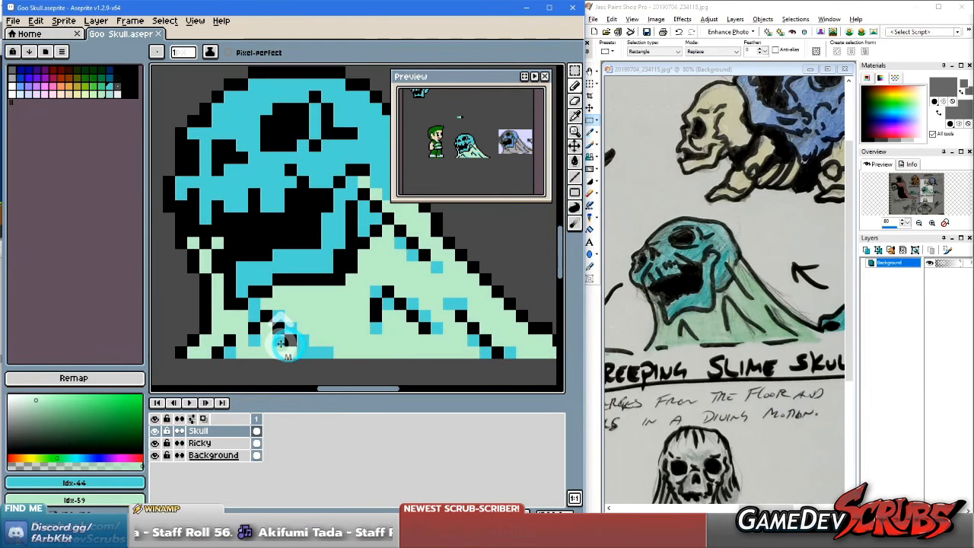
{"action": "scroll", "coordinate": [317, 335], "scroll_direction": "up", "scroll_amount": 1}
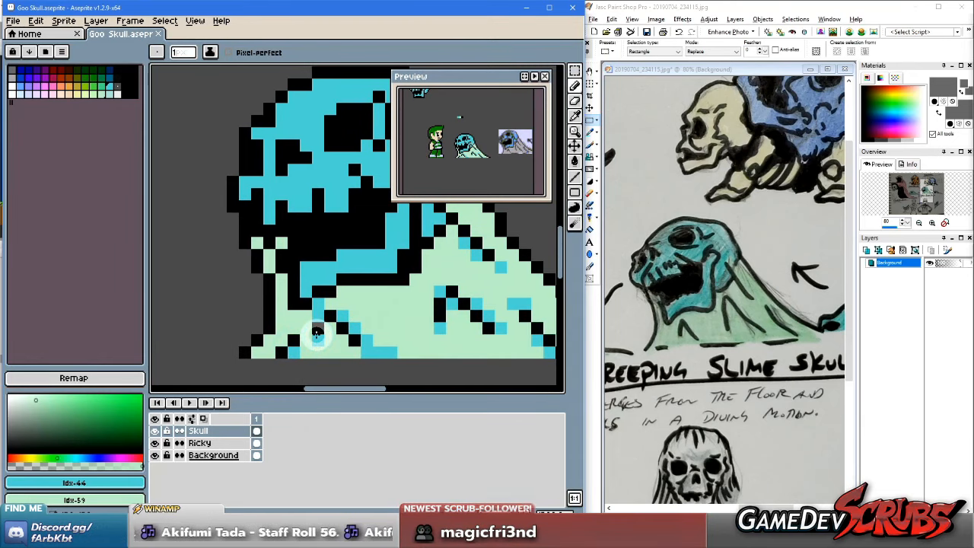
{"action": "left_click", "coordinate": [296, 322], "text": "alt"}
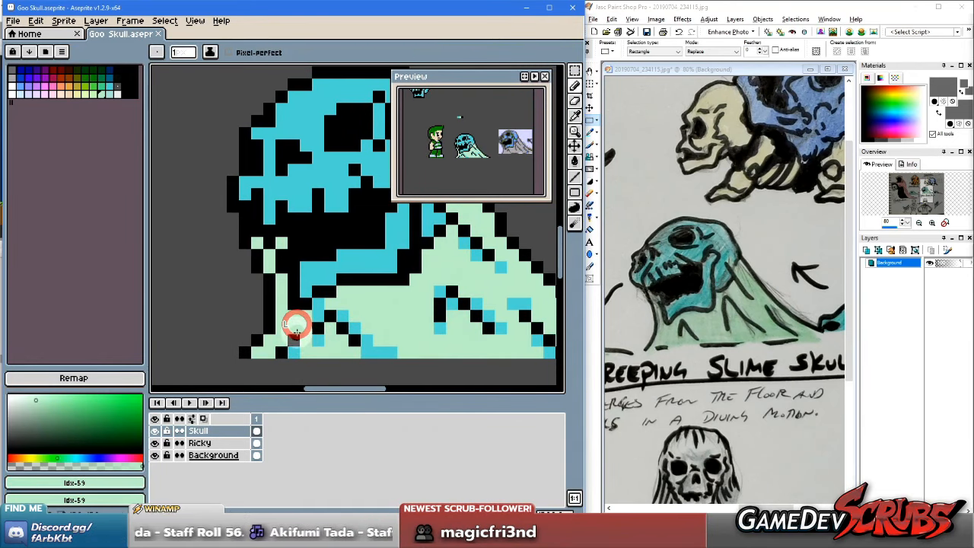
{"action": "left_click", "coordinate": [282, 343]}
{"action": "scroll", "coordinate": [400, 304], "scroll_direction": "down", "scroll_amount": 2}
{"action": "left_click_drag", "start_coordinate": [399, 304], "coordinate": [336, 324]}
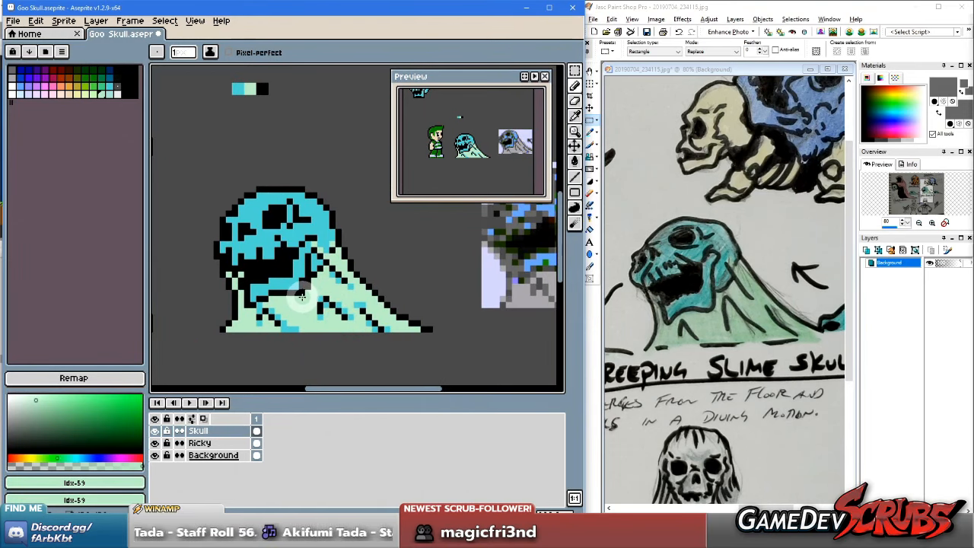
Step: Examine the slime's front edge and the fold beneath the jaw, close up and against the whole sprite
{"action": "scroll", "coordinate": [302, 295], "scroll_direction": "up", "scroll_amount": 1}
{"action": "scroll", "coordinate": [284, 308], "scroll_direction": "up", "scroll_amount": 1}
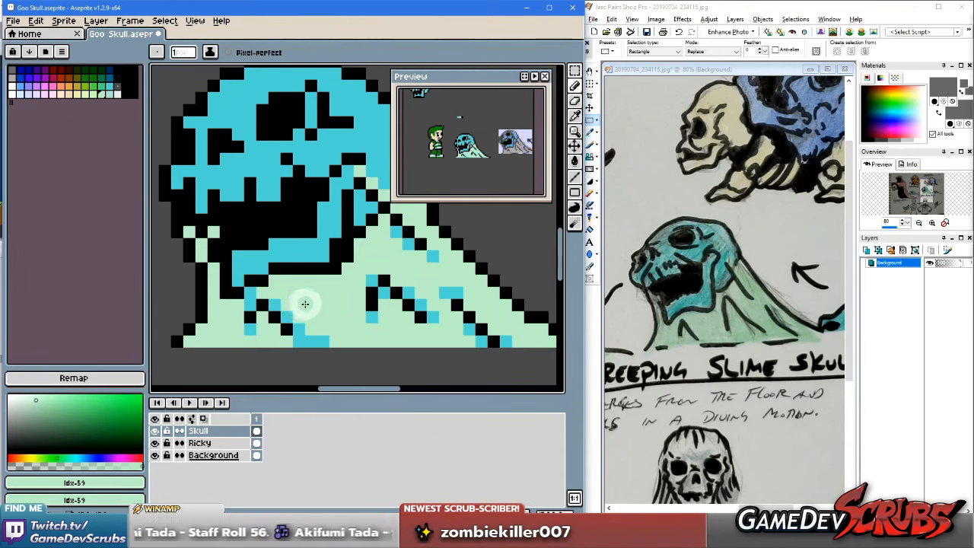
{"action": "scroll", "coordinate": [304, 304], "scroll_direction": "down", "scroll_amount": 3}
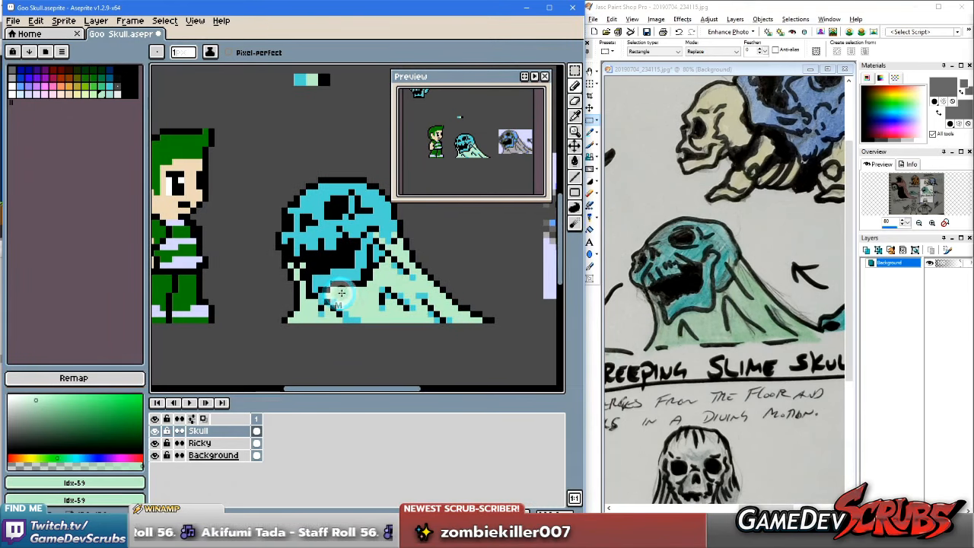
{"action": "scroll", "coordinate": [339, 284], "scroll_direction": "up", "scroll_amount": 3}
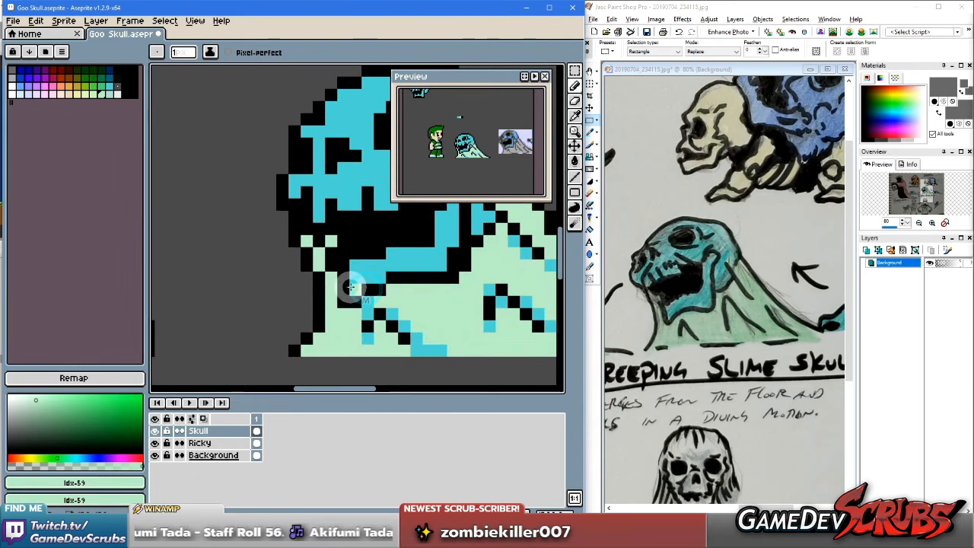
{"action": "scroll", "coordinate": [417, 282], "scroll_direction": "down", "scroll_amount": 3}
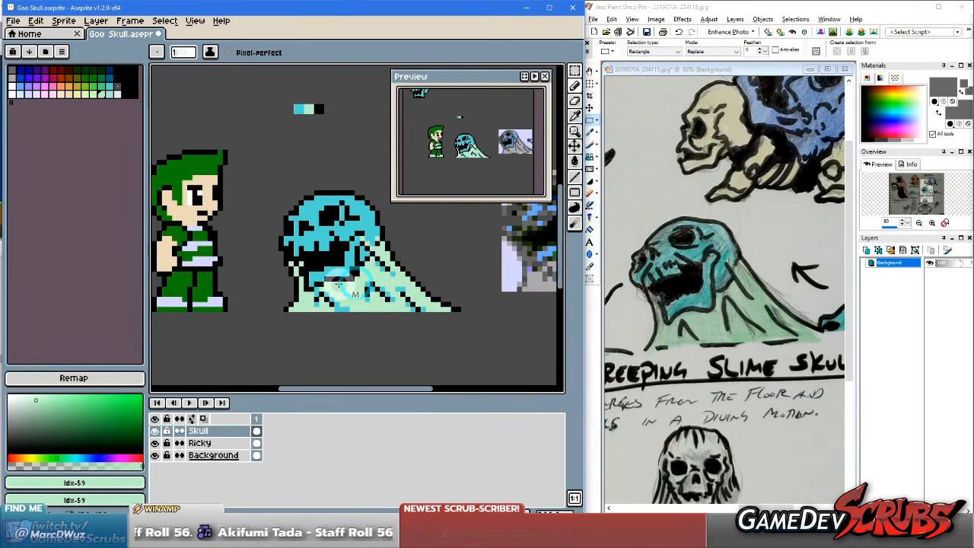
{"action": "scroll", "coordinate": [332, 281], "scroll_direction": "up", "scroll_amount": 1}
{"action": "scroll", "coordinate": [332, 282], "scroll_direction": "up", "scroll_amount": 1}
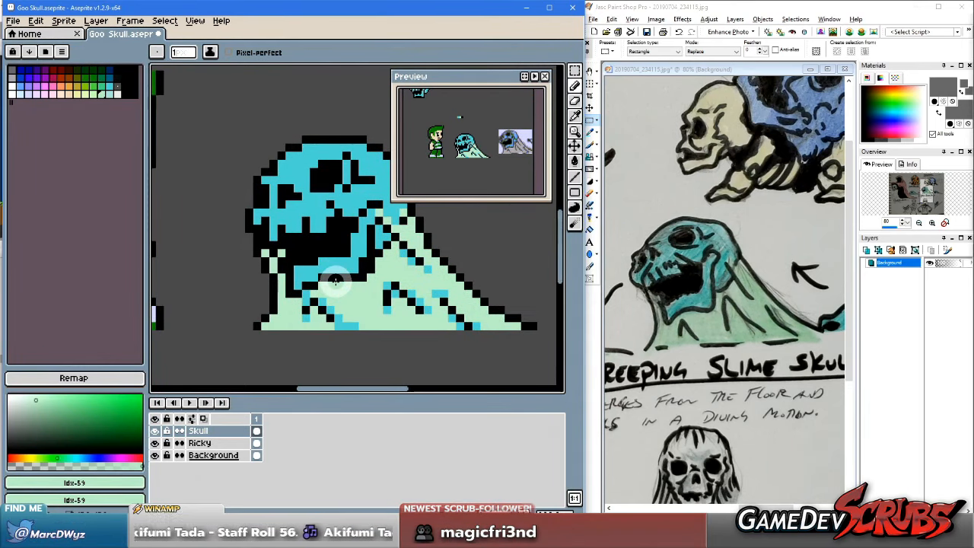
{"action": "mouse_move", "coordinate": [375, 284]}
{"action": "left_mouse_down"}
{"action": "mouse_move", "coordinate": [338, 284]}
{"action": "mouse_move", "coordinate": [385, 268]}
{"action": "left_mouse_up"}
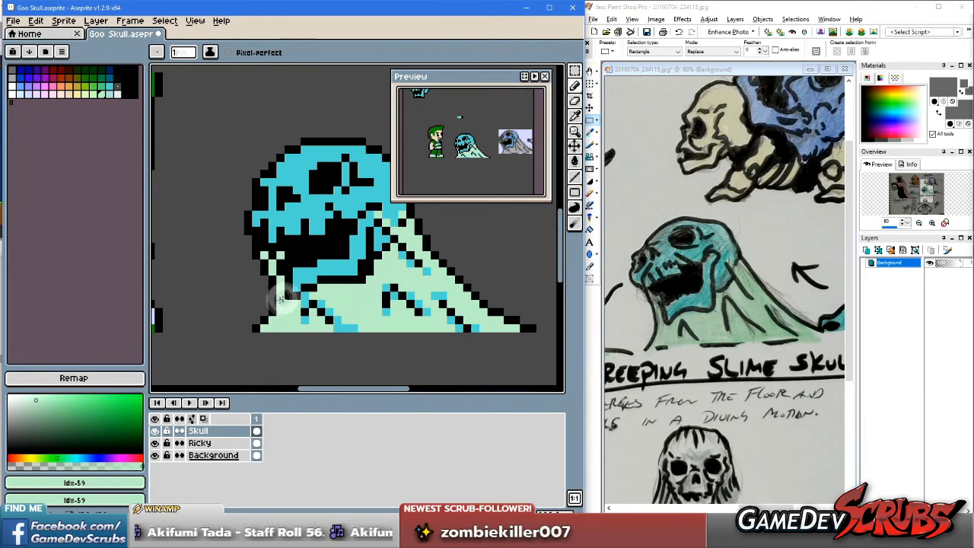
Step: Cover the blue pixel between the jaw outline and the top of the front slime fold with pale green
{"action": "scroll", "coordinate": [304, 308], "scroll_direction": "up", "scroll_amount": 1}
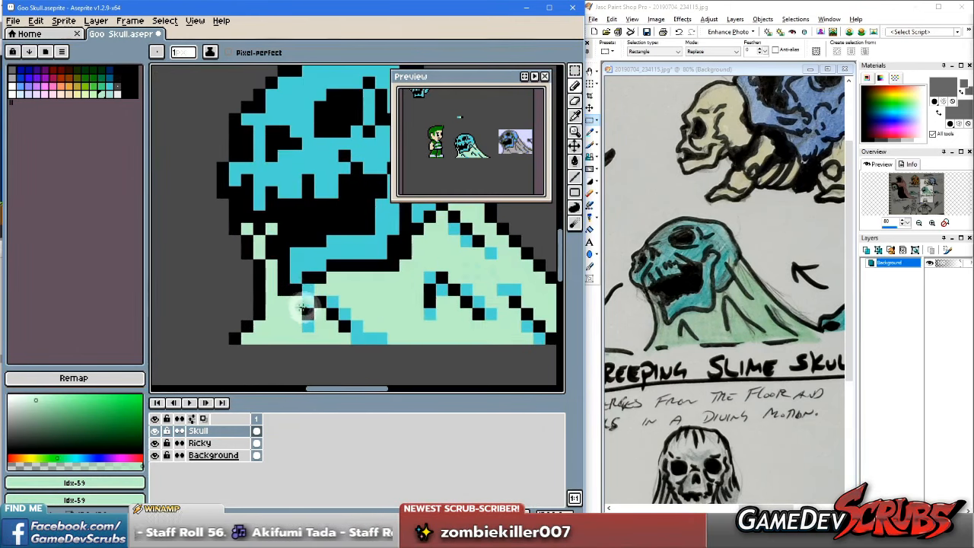
{"action": "scroll", "coordinate": [384, 327], "scroll_direction": "down", "scroll_amount": 1}
{"action": "scroll", "coordinate": [386, 312], "scroll_direction": "up", "scroll_amount": 1}
{"action": "left_click", "coordinate": [385, 288], "text": "alt"}
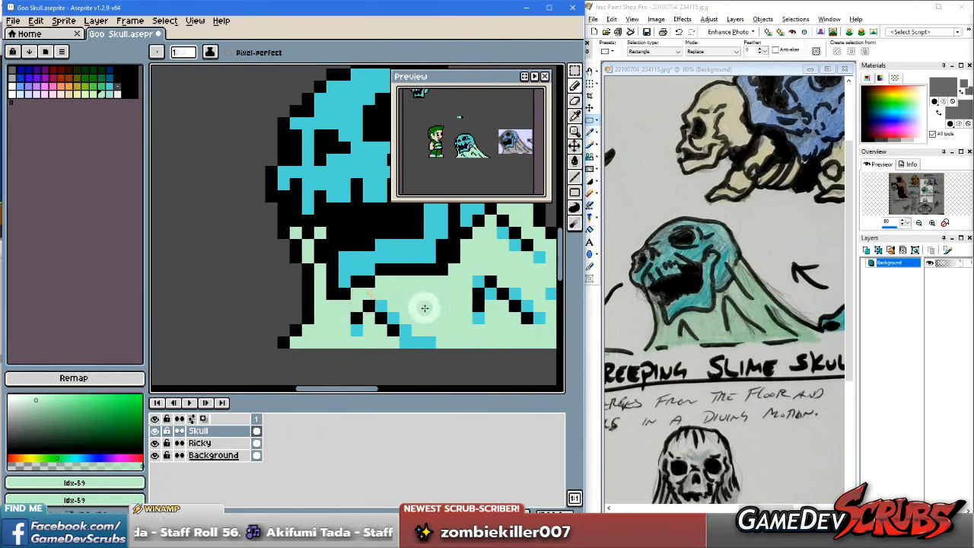
{"action": "scroll", "coordinate": [425, 307], "scroll_direction": "down", "scroll_amount": 2}
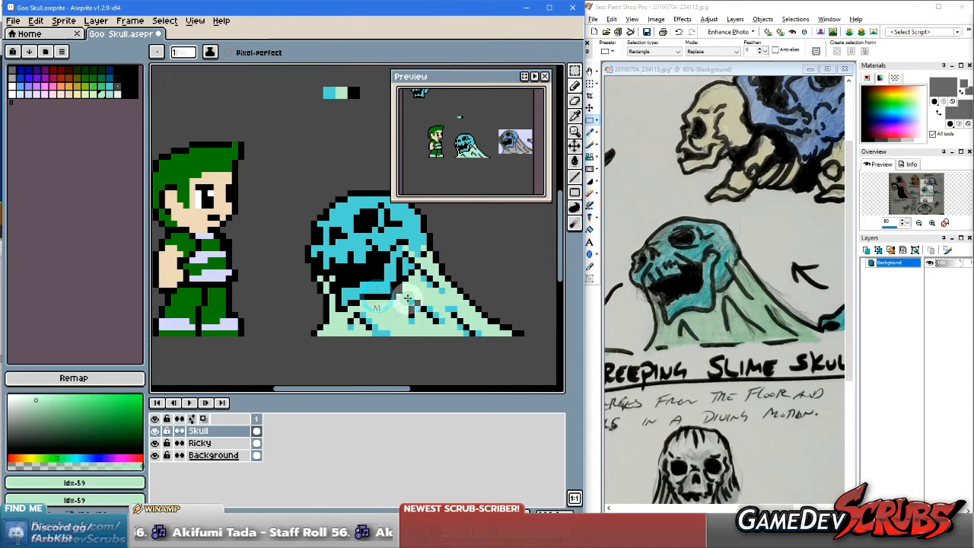
Step: Paint a diagonal row of black pixels along the outer side of the slime's rear outline, down toward the base
{"action": "scroll", "coordinate": [412, 301], "scroll_direction": "up", "scroll_amount": 1}
{"action": "left_click", "coordinate": [420, 247]}
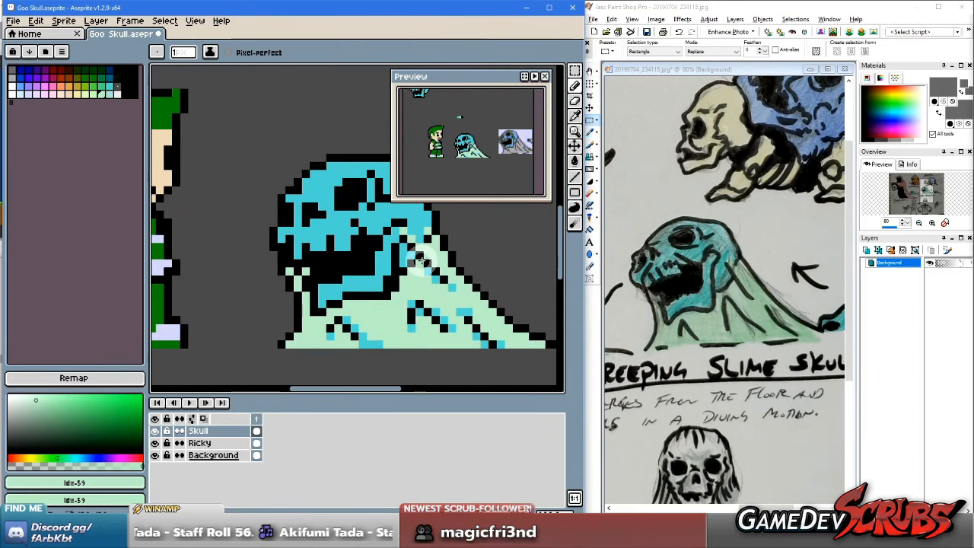
{"action": "left_click", "coordinate": [442, 280]}
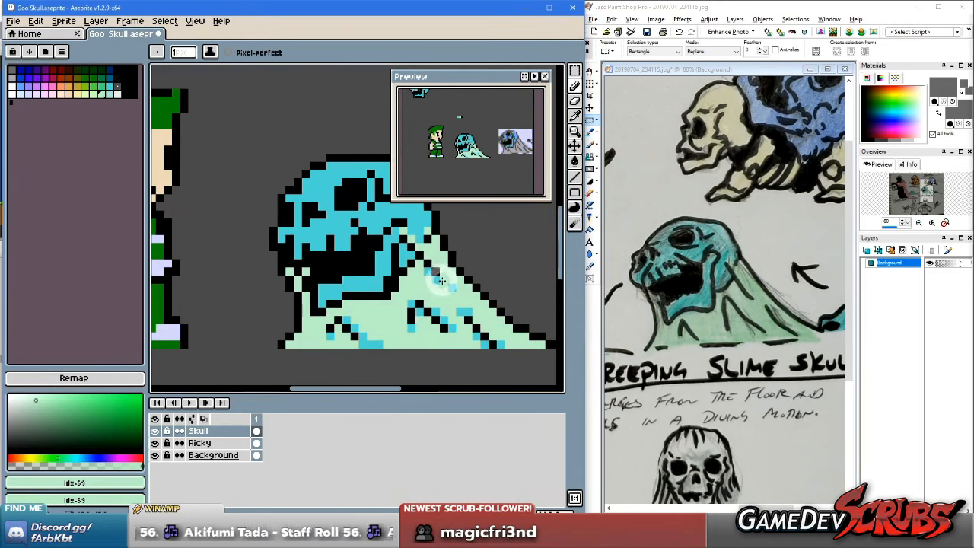
{"action": "left_click", "coordinate": [474, 299]}
{"action": "scroll", "coordinate": [474, 299], "scroll_direction": "up", "scroll_amount": 1}
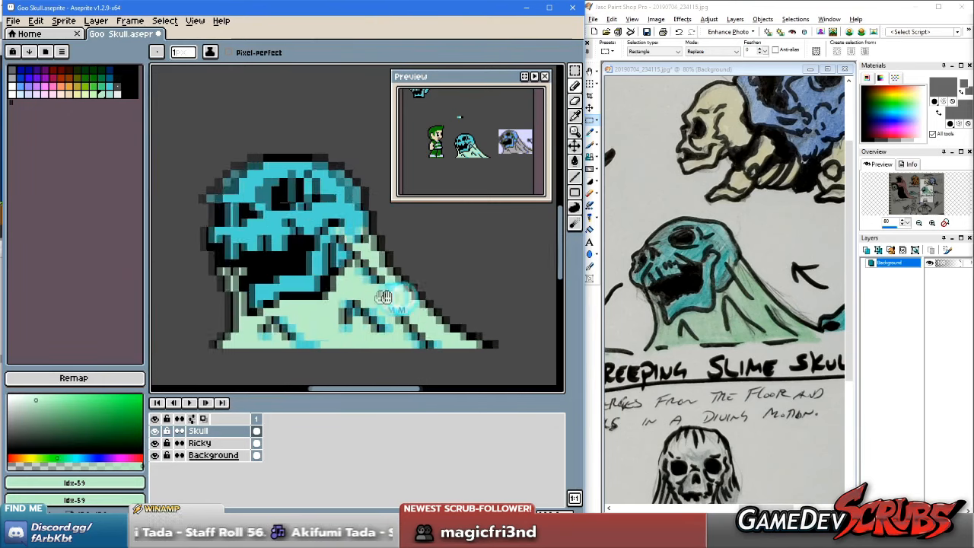
{"action": "scroll", "coordinate": [355, 267], "scroll_direction": "up", "scroll_amount": 1}
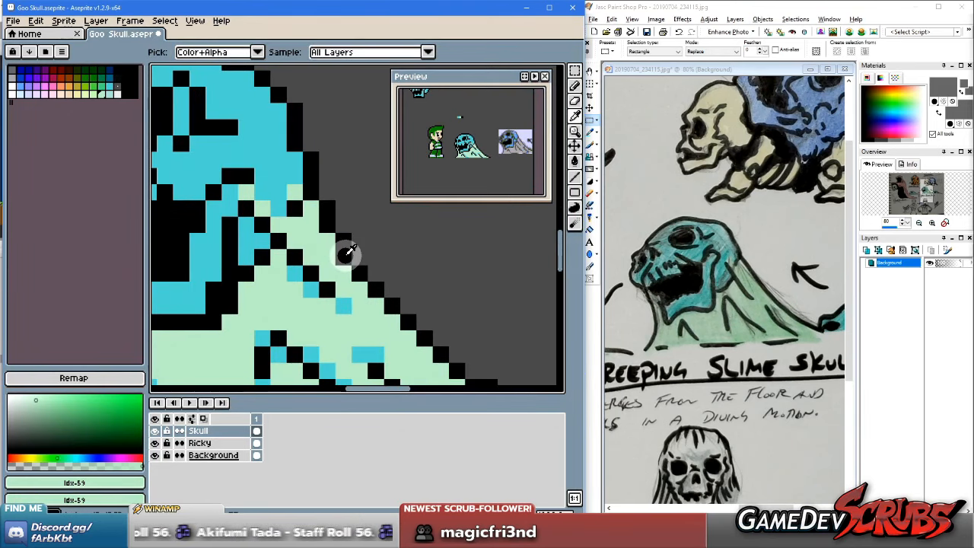
{"action": "left_click", "coordinate": [355, 259], "text": "alt"}
{"action": "left_click", "coordinate": [378, 276]}
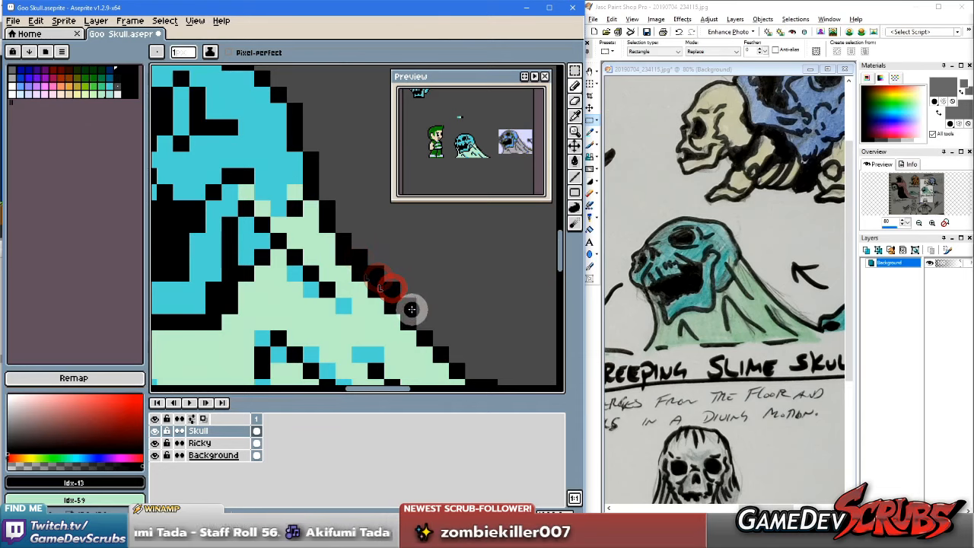
{"action": "scroll", "coordinate": [427, 318], "scroll_direction": "down", "scroll_amount": 1}
{"action": "left_click", "coordinate": [417, 314]}
{"action": "left_click", "coordinate": [428, 325]}
{"action": "left_click", "coordinate": [441, 337]}
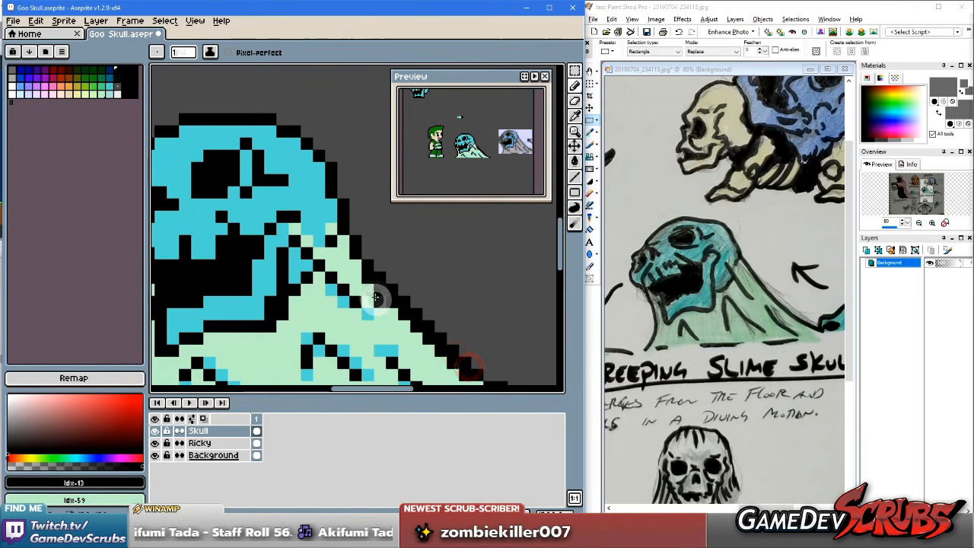
Step: Thin the slime's rear outline to one pixel by covering its inner black pixels with pale green
{"action": "scroll", "coordinate": [374, 297], "scroll_direction": "down", "scroll_amount": 1}
{"action": "left_click", "coordinate": [393, 325], "text": "alt"}
{"action": "left_click_drag", "start_coordinate": [383, 295], "coordinate": [436, 348]}
{"action": "left_click", "coordinate": [440, 350], "text": "alt"}
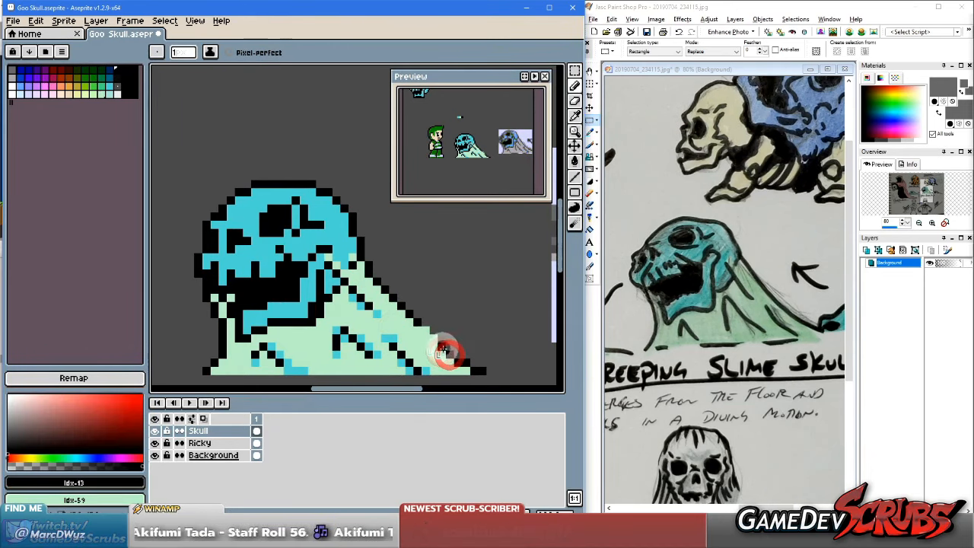
{"action": "left_click_drag", "start_coordinate": [441, 344], "coordinate": [428, 330]}
Step: Examine the reshaped rear outline of the slime at different zoom levels and compare it with the sketch
{"action": "scroll", "coordinate": [329, 256], "scroll_direction": "down", "scroll_amount": 1}
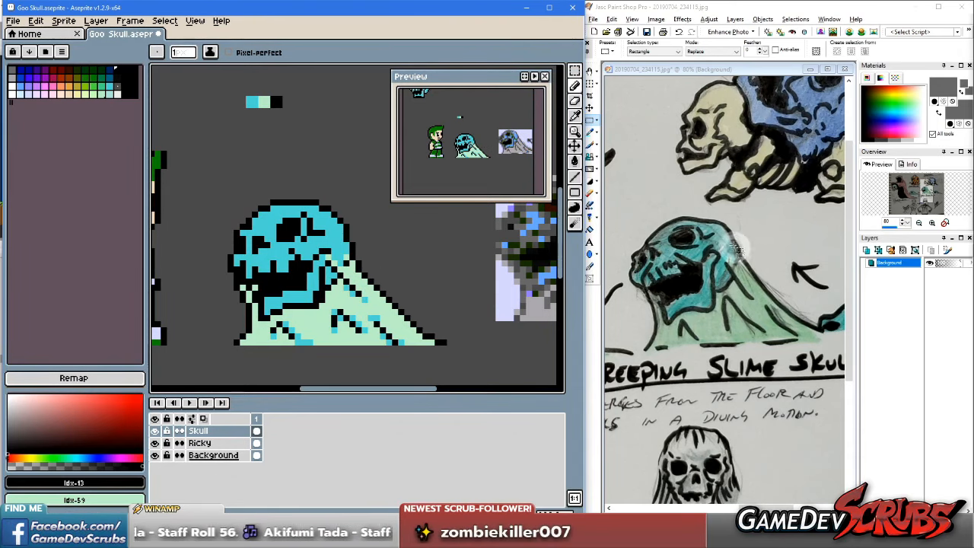
{"action": "middle_click", "coordinate": [376, 300]}
{"action": "scroll", "coordinate": [375, 301], "scroll_direction": "up", "scroll_amount": 1}
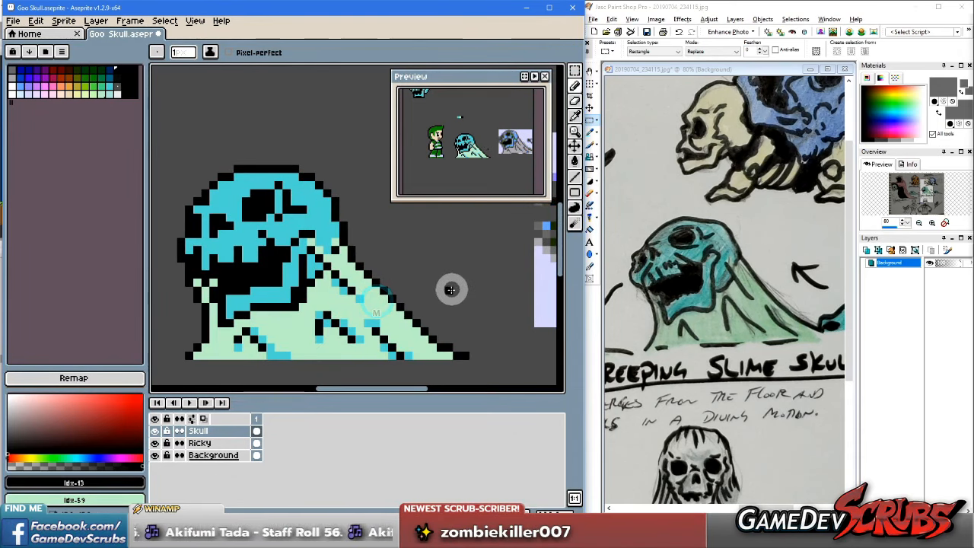
{"action": "left_click_drag", "start_coordinate": [398, 285], "coordinate": [429, 304]}
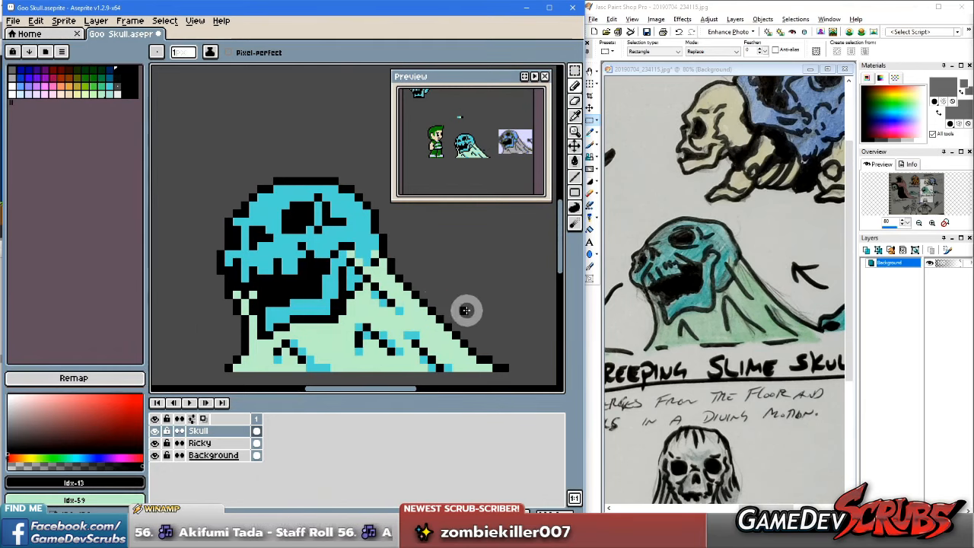
{"action": "left_click_drag", "start_coordinate": [461, 309], "coordinate": [415, 297]}
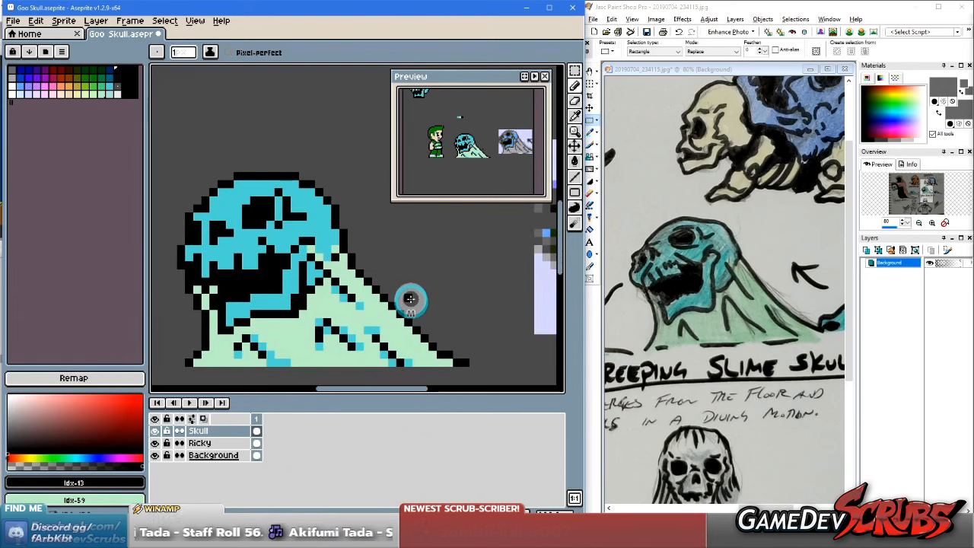
{"action": "scroll", "coordinate": [388, 280], "scroll_direction": "up", "scroll_amount": 1}
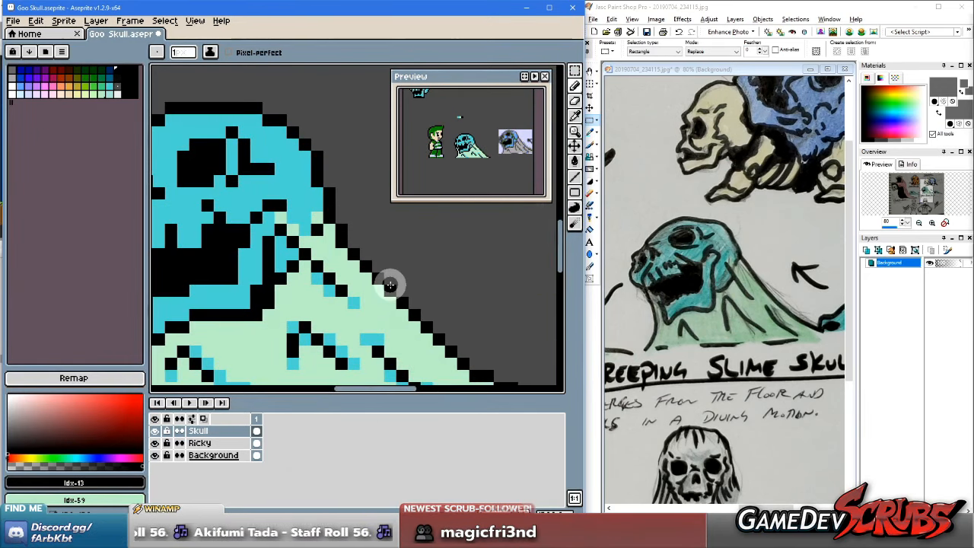
{"action": "scroll", "coordinate": [400, 305], "scroll_direction": "down", "scroll_amount": 1}
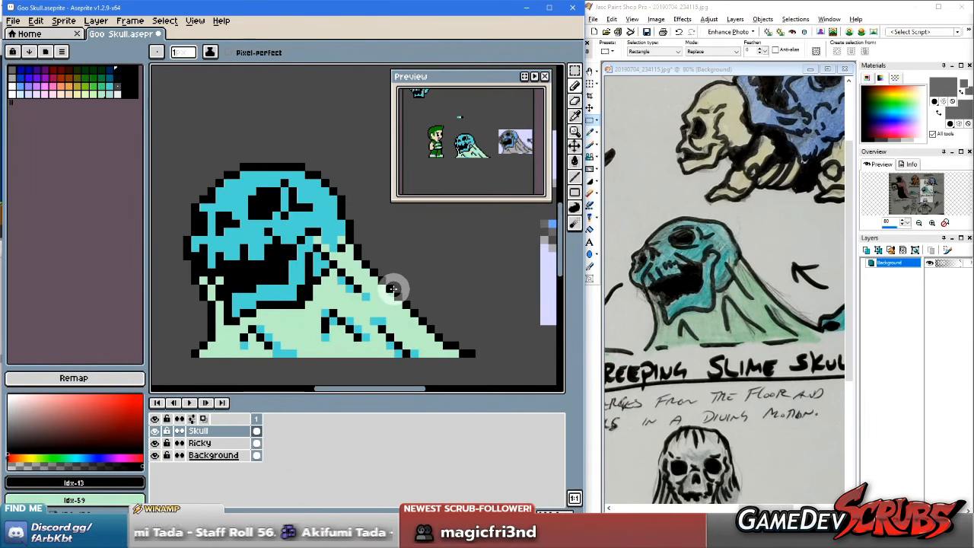
{"action": "scroll", "coordinate": [362, 296], "scroll_direction": "down", "scroll_amount": 2}
{"action": "scroll", "coordinate": [352, 295], "scroll_direction": "up", "scroll_amount": 1}
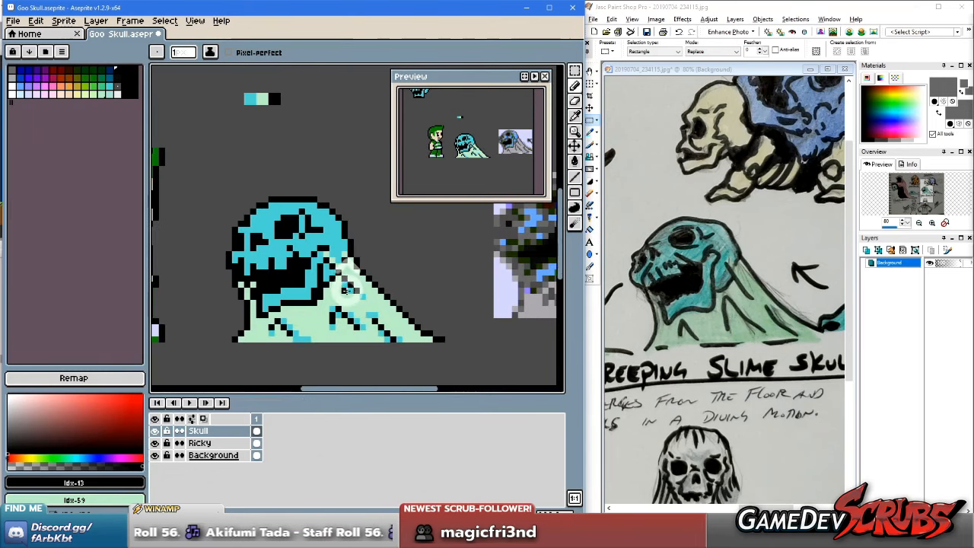
Step: Shift the lower end of the slime's rear outline one pixel toward the skull
{"action": "scroll", "coordinate": [346, 289], "scroll_direction": "up", "scroll_amount": 1}
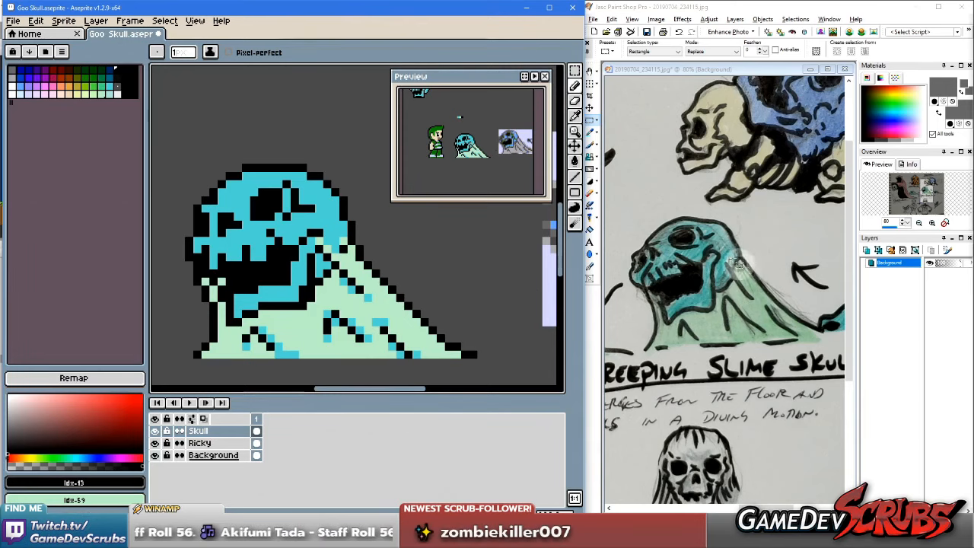
{"action": "left_click", "coordinate": [732, 242]}
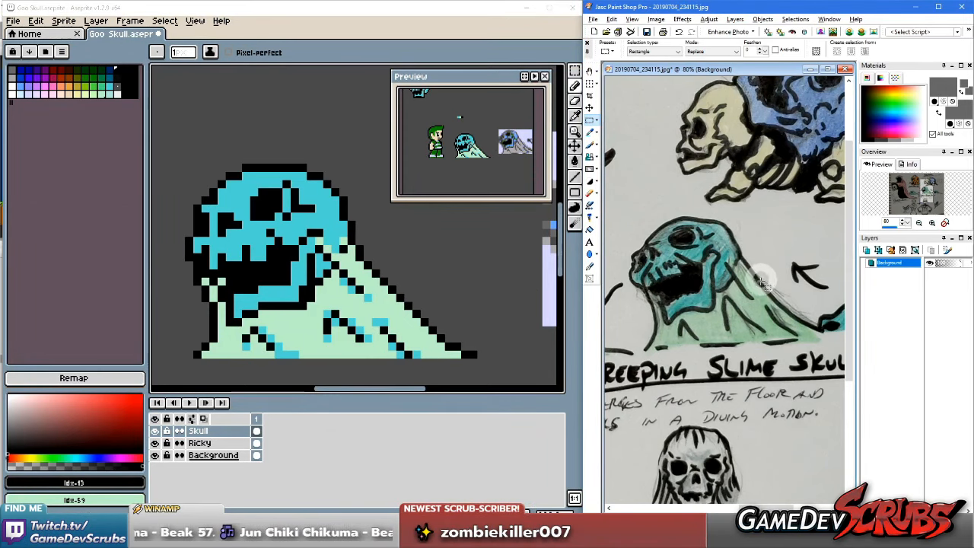
{"action": "middle_click", "coordinate": [405, 280]}
{"action": "scroll", "coordinate": [414, 322], "scroll_direction": "up", "scroll_amount": 1}
{"action": "left_click_drag", "start_coordinate": [412, 321], "coordinate": [437, 301]}
{"action": "scroll", "coordinate": [438, 300], "scroll_direction": "down", "scroll_amount": 1}
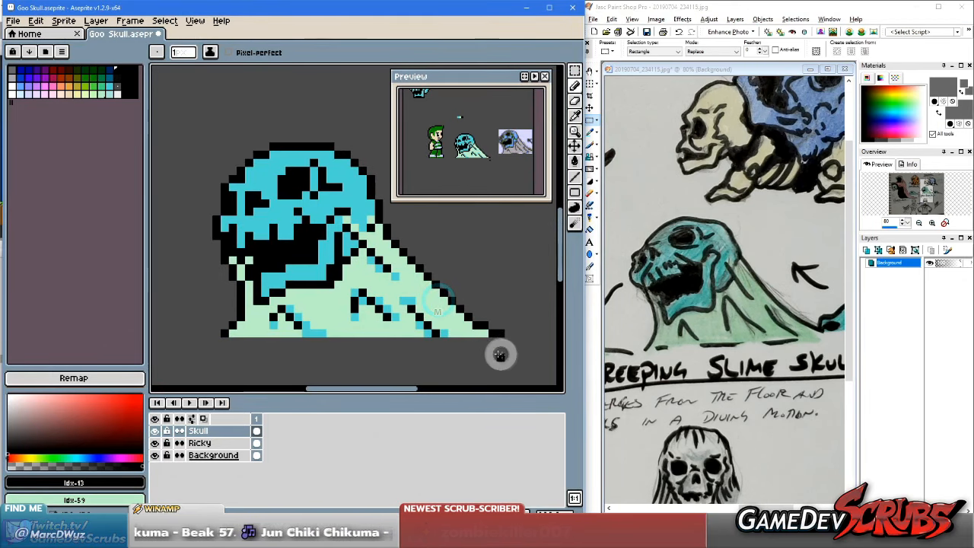
{"action": "key", "text": "m"}
{"action": "mouse_move", "coordinate": [510, 367]}
{"action": "left_mouse_down"}
{"action": "mouse_move", "coordinate": [456, 274]}
{"action": "mouse_move", "coordinate": [406, 238]}
{"action": "mouse_move", "coordinate": [390, 246]}
{"action": "left_mouse_up"}
{"action": "left_click", "coordinate": [518, 341]}
{"action": "left_click_drag", "start_coordinate": [498, 349], "coordinate": [457, 313]}
{"action": "left_click", "coordinate": [498, 318]}
Step: Try to steepen the slime's rear slope by shifting two successively lower sections inward by one pixel each
{"action": "left_click", "coordinate": [503, 353]}
{"action": "left_click_drag", "start_coordinate": [503, 353], "coordinate": [424, 275]}
{"action": "left_click_drag", "start_coordinate": [417, 273], "coordinate": [397, 262]}
{"action": "left_click", "coordinate": [429, 307]}
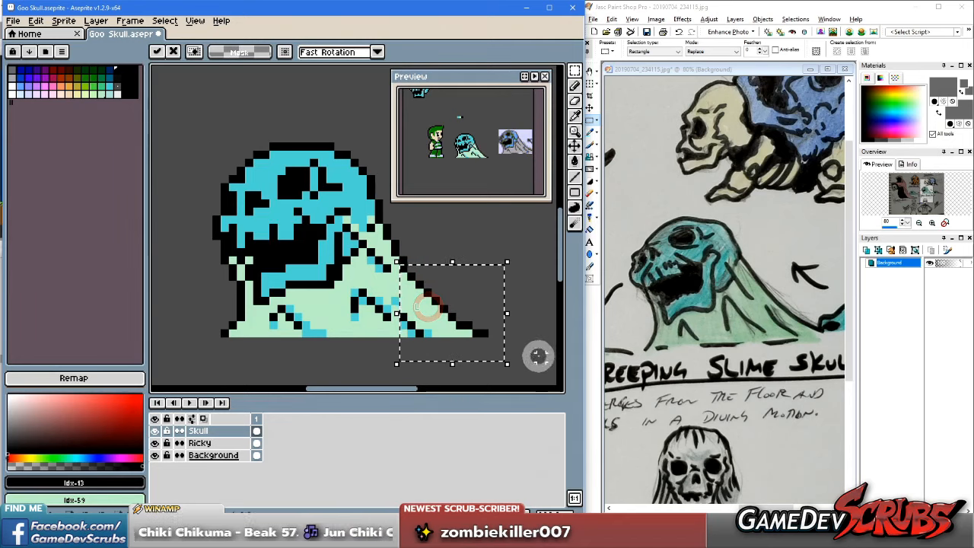
{"action": "left_click", "coordinate": [542, 351]}
{"action": "left_click_drag", "start_coordinate": [543, 373], "coordinate": [399, 278]}
{"action": "left_click", "coordinate": [428, 307]}
{"action": "left_click", "coordinate": [489, 257]}
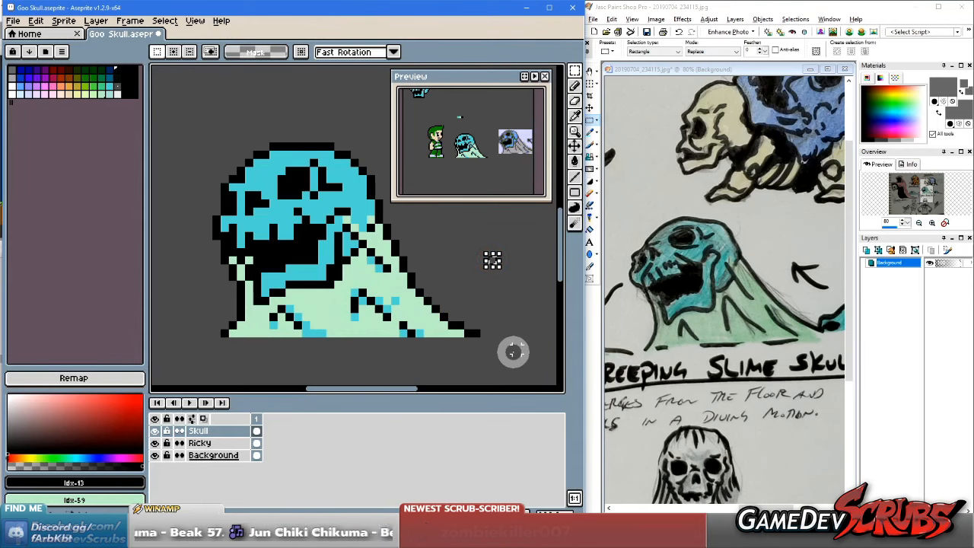
Step: Undo the last two inward shifts of the slime's lower rear sections
{"action": "key", "text": "ctrl+z"}
{"action": "key", "text": "ctrl+z"}
{"action": "key", "text": "ctrl+z"}
{"action": "key", "text": "ctrl+z"}
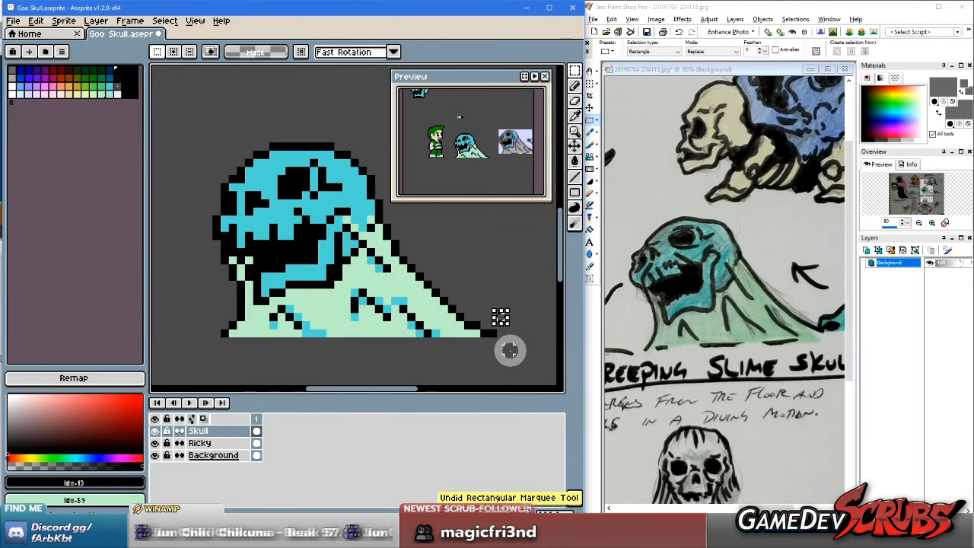
Step: Try again to curve the slime's rear slope by moving its lower section, and a smaller part of it, one pixel inward each
{"action": "left_click_drag", "start_coordinate": [541, 389], "coordinate": [466, 312]}
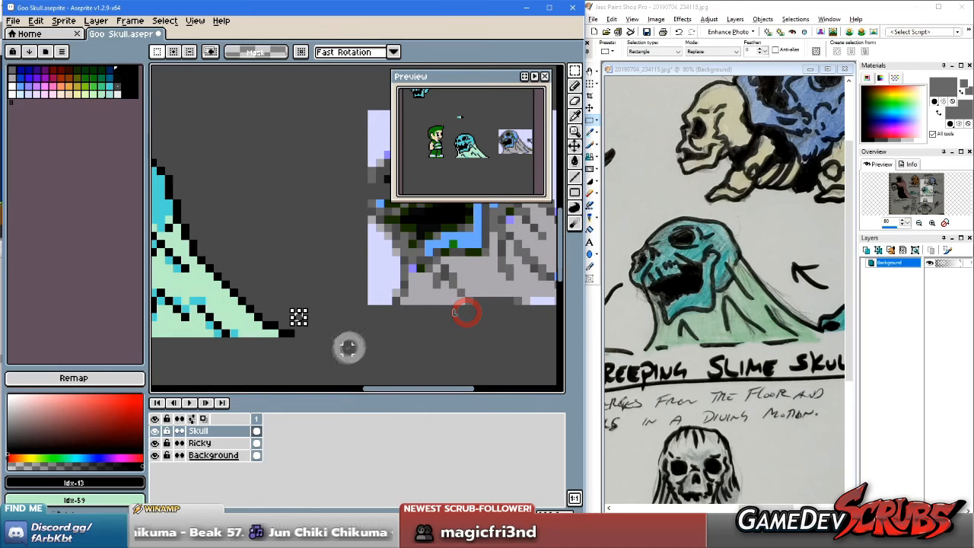
{"action": "left_click_drag", "start_coordinate": [348, 347], "coordinate": [482, 343]}
{"action": "left_click", "coordinate": [451, 372]}
{"action": "left_click", "coordinate": [462, 341]}
{"action": "left_click_drag", "start_coordinate": [462, 341], "coordinate": [350, 275]}
{"action": "left_click_drag", "start_coordinate": [370, 310], "coordinate": [360, 305]}
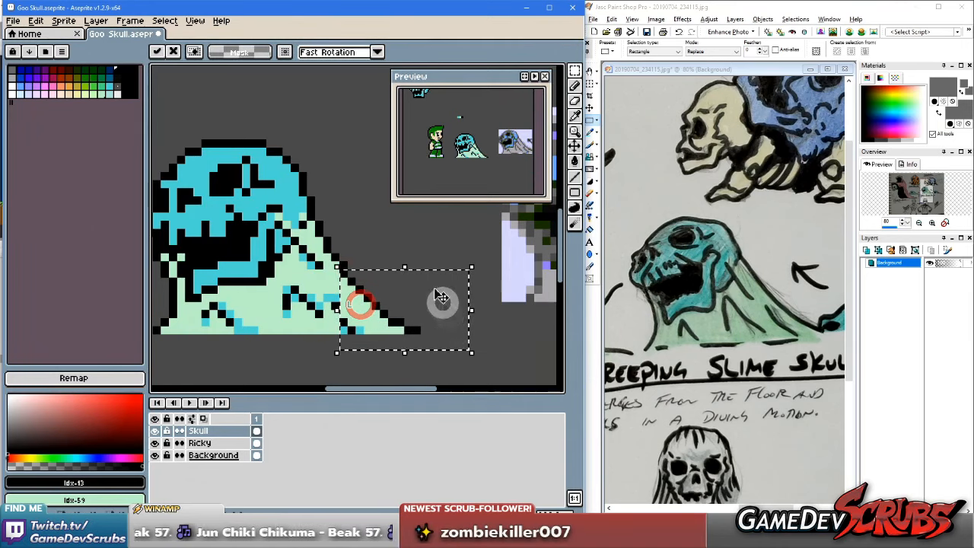
{"action": "left_click", "coordinate": [393, 244]}
{"action": "left_click_drag", "start_coordinate": [470, 358], "coordinate": [355, 294]}
{"action": "left_click_drag", "start_coordinate": [387, 331], "coordinate": [386, 332]}
{"action": "left_click", "coordinate": [413, 266]}
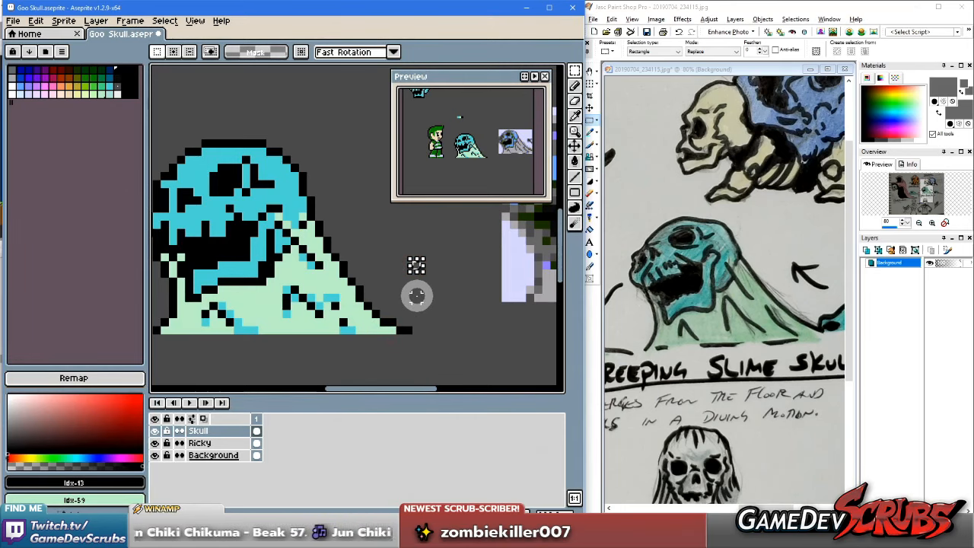
Step: Compare the curved rear slope with the sketch and undo the repeated inward shifts
{"action": "left_click_drag", "start_coordinate": [339, 291], "coordinate": [426, 299]}
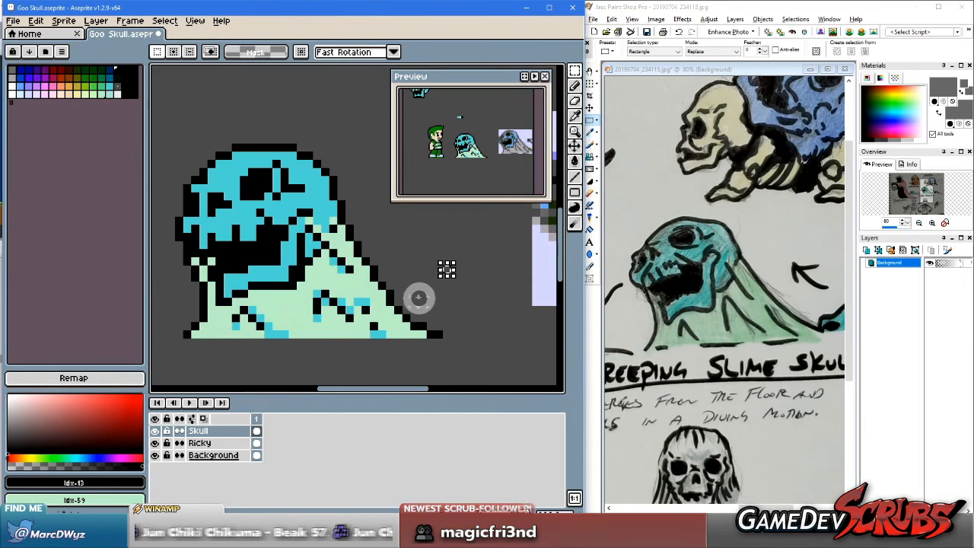
{"action": "left_click_drag", "start_coordinate": [424, 298], "coordinate": [386, 300]}
{"action": "scroll", "coordinate": [403, 274], "scroll_direction": "down", "scroll_amount": 1}
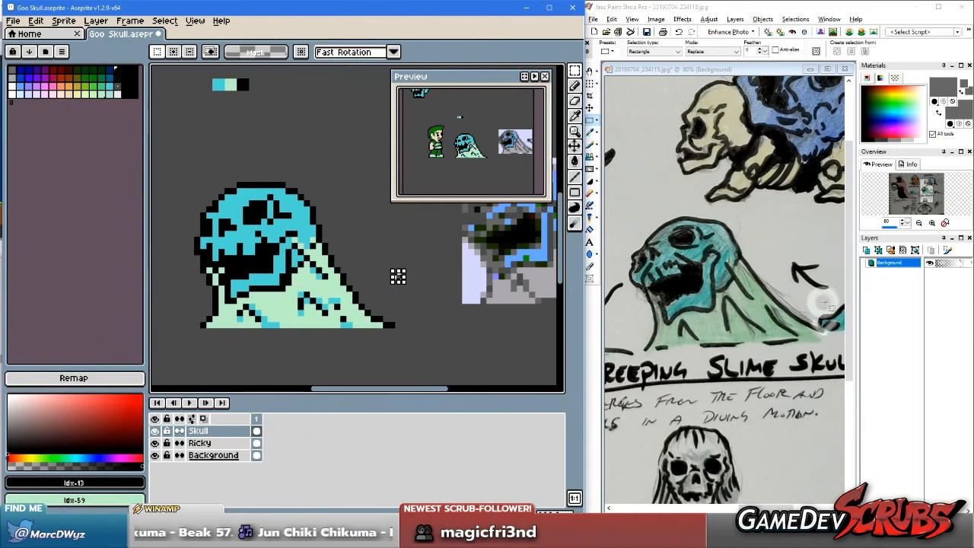
{"action": "left_click_drag", "start_coordinate": [398, 277], "coordinate": [378, 275]}
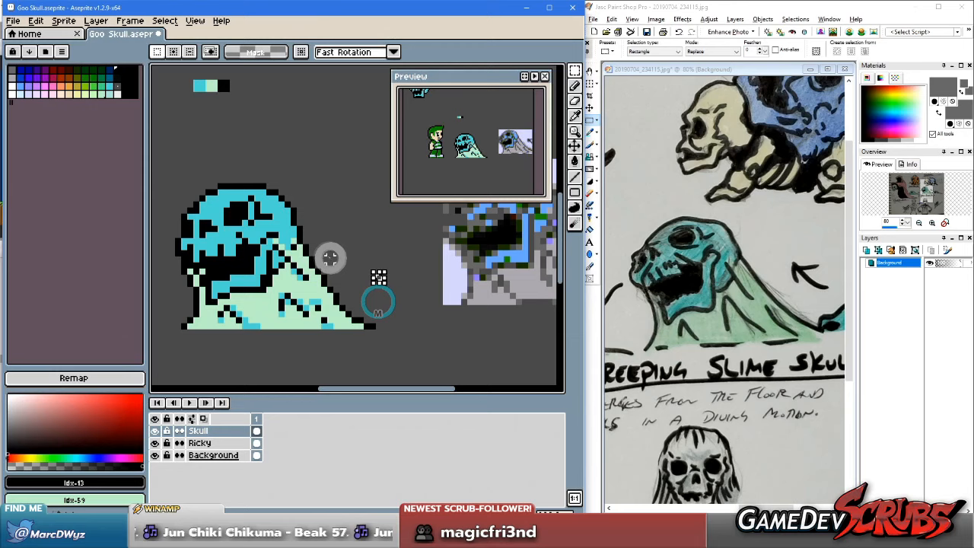
{"action": "scroll", "coordinate": [376, 283], "scroll_direction": "down", "scroll_amount": 1}
{"action": "key", "text": "ctrl+z"}
{"action": "key", "text": "ctrl+z"}
{"action": "key", "text": "ctrl+z"}
{"action": "key", "text": "ctrl+z"}
{"action": "key", "text": "ctrl+z"}
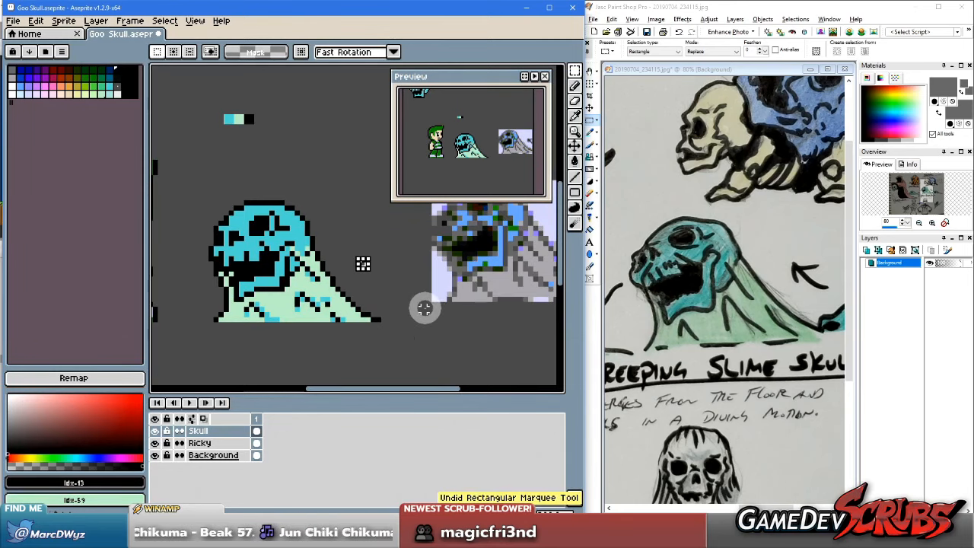
{"action": "left_click", "coordinate": [363, 263]}
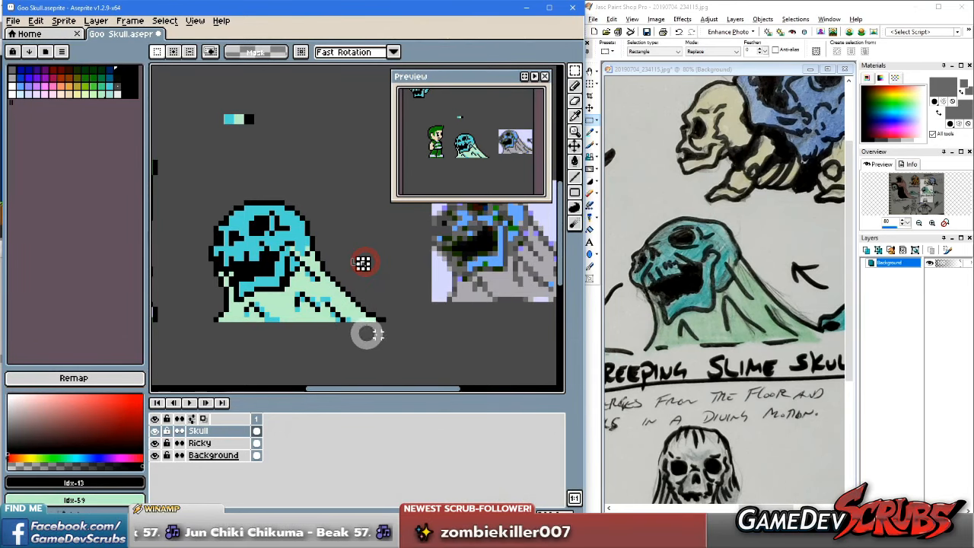
Step: Lower the skull and the slime above its base rows by one pixel
{"action": "scroll", "coordinate": [327, 307], "scroll_direction": "up", "scroll_amount": 1}
{"action": "left_click_drag", "start_coordinate": [371, 256], "coordinate": [389, 280]}
{"action": "scroll", "coordinate": [386, 266], "scroll_direction": "up", "scroll_amount": 1}
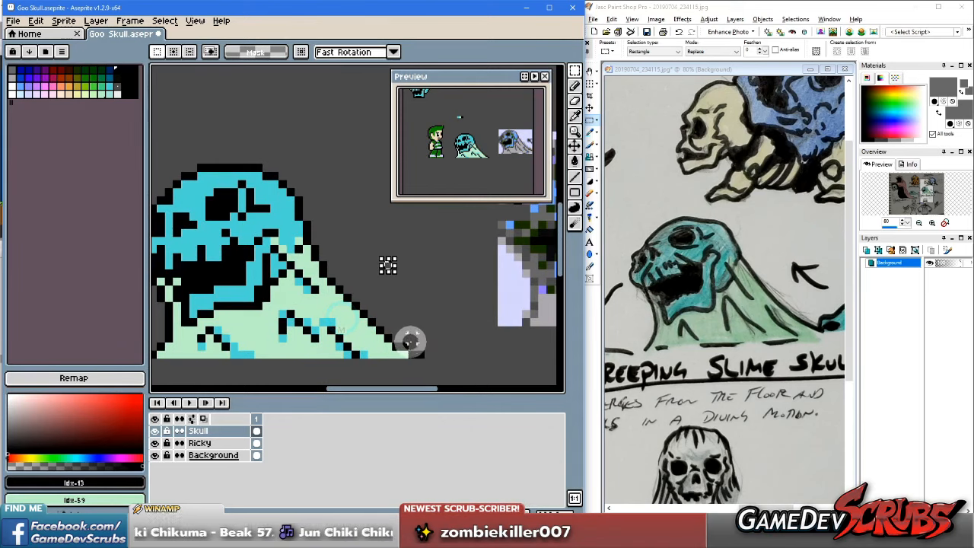
{"action": "scroll", "coordinate": [391, 283], "scroll_direction": "down", "scroll_amount": 1}
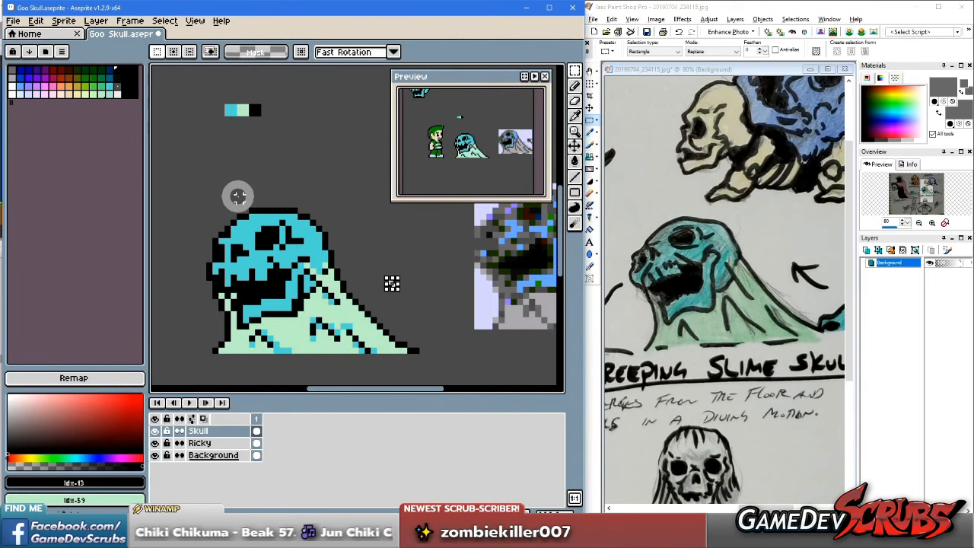
{"action": "left_click_drag", "start_coordinate": [172, 187], "coordinate": [428, 330]}
{"action": "mouse_move", "coordinate": [322, 293]}
{"action": "left_mouse_down"}
{"action": "mouse_move", "coordinate": [329, 308]}
{"action": "mouse_move", "coordinate": [326, 296]}
{"action": "left_mouse_up"}
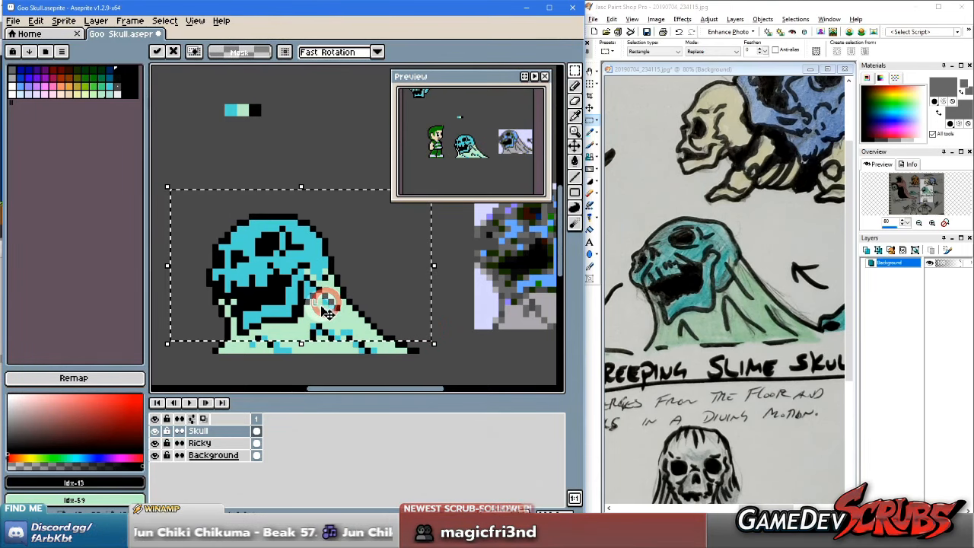
{"action": "left_click", "coordinate": [403, 364]}
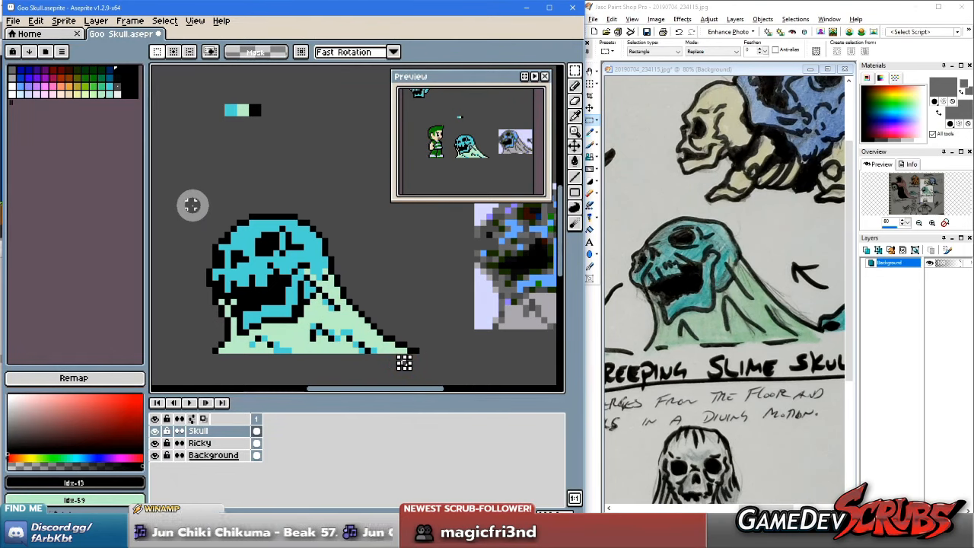
Step: Shift the slime's lower rear section one pixel away from the skull to widen the base
{"action": "scroll", "coordinate": [403, 364], "scroll_direction": "down", "scroll_amount": 3}
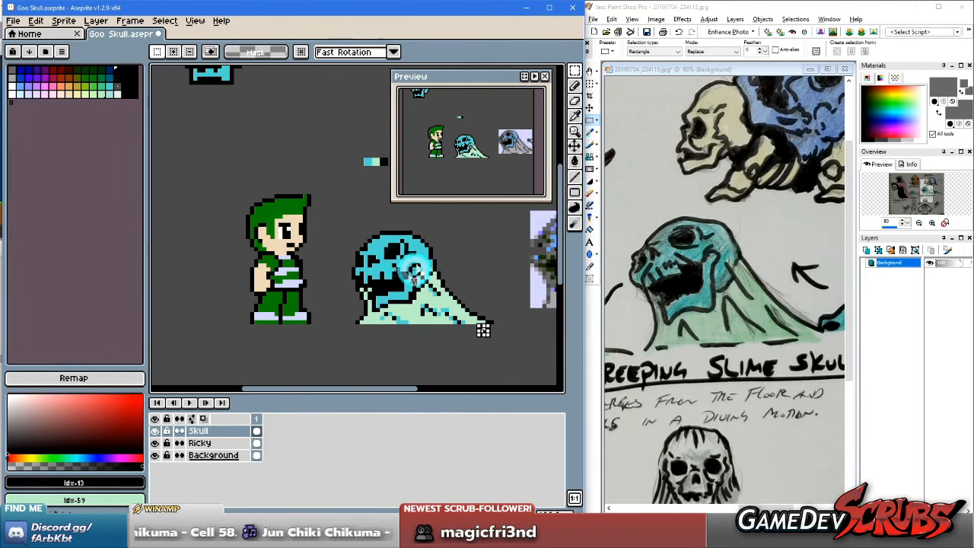
{"action": "scroll", "coordinate": [483, 329], "scroll_direction": "up", "scroll_amount": 3}
{"action": "left_click_drag", "start_coordinate": [396, 289], "coordinate": [361, 286]}
{"action": "left_click", "coordinate": [418, 287]}
{"action": "left_click", "coordinate": [473, 352]}
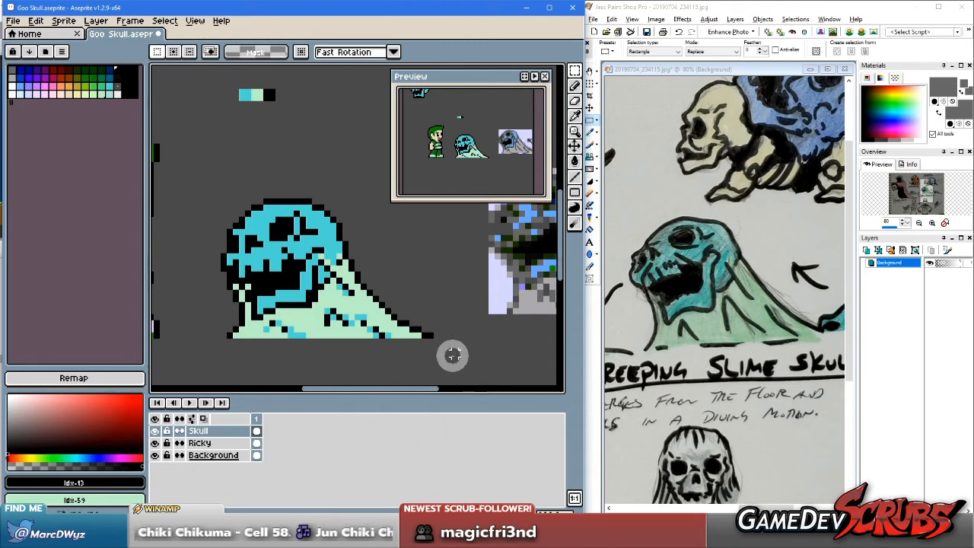
{"action": "left_click_drag", "start_coordinate": [463, 355], "coordinate": [376, 330]}
{"action": "left_click", "coordinate": [402, 294]}
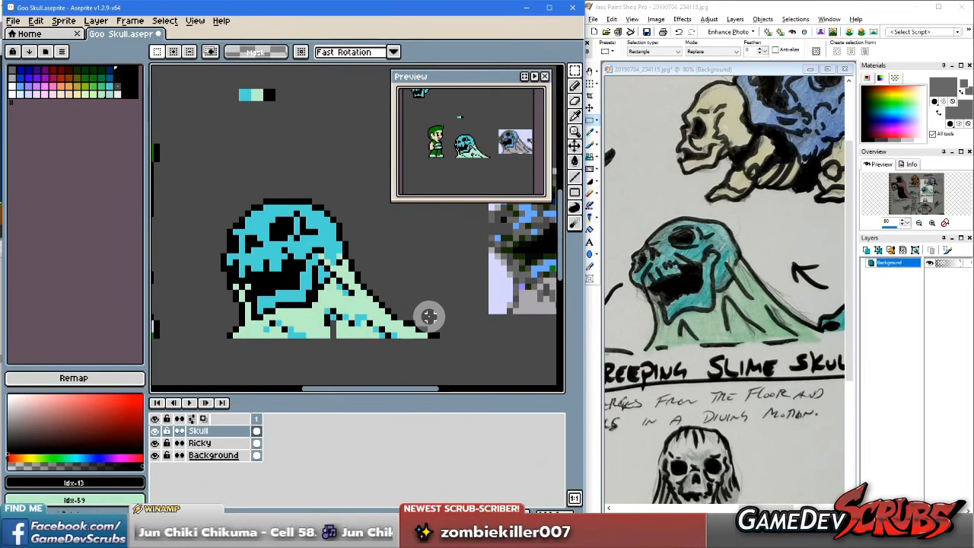
Step: Repair the slime's lower rear outline with a black pixel and lengthen its tail tip using pale green and black pixels
{"action": "key", "text": "b"}
{"action": "left_click", "coordinate": [401, 322]}
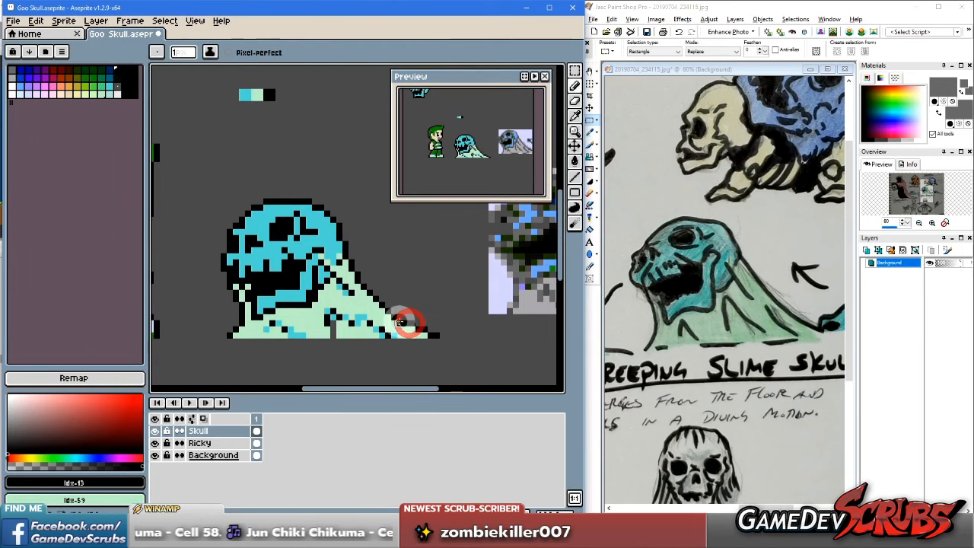
{"action": "scroll", "coordinate": [376, 289], "scroll_direction": "up", "scroll_amount": 1}
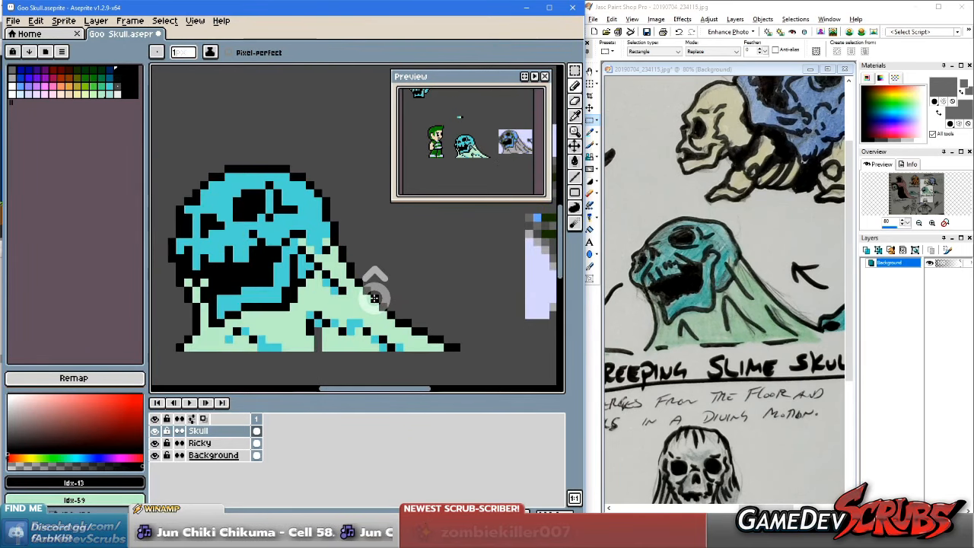
{"action": "scroll", "coordinate": [358, 289], "scroll_direction": "down", "scroll_amount": 1}
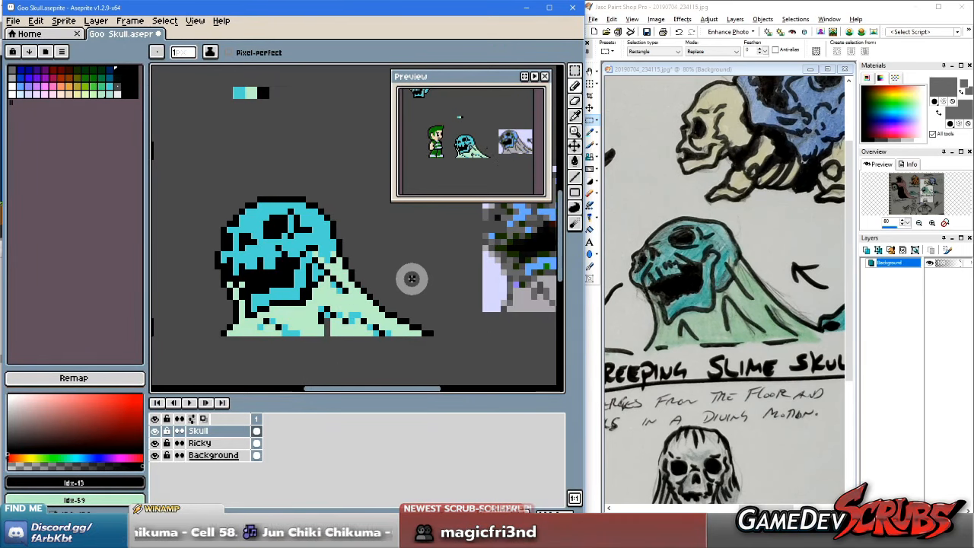
{"action": "left_click", "coordinate": [418, 331], "text": "alt"}
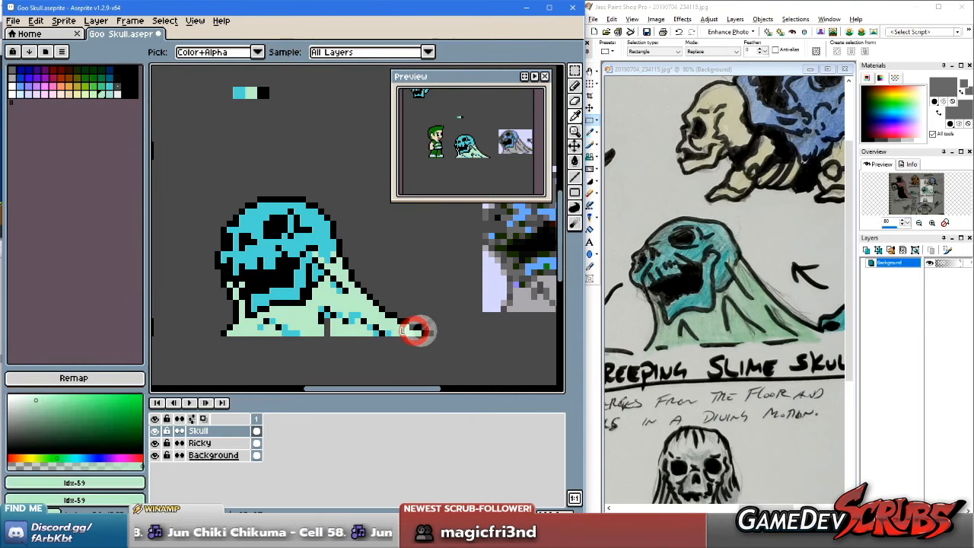
{"action": "left_click", "coordinate": [424, 333]}
{"action": "left_click", "coordinate": [429, 331], "text": "alt"}
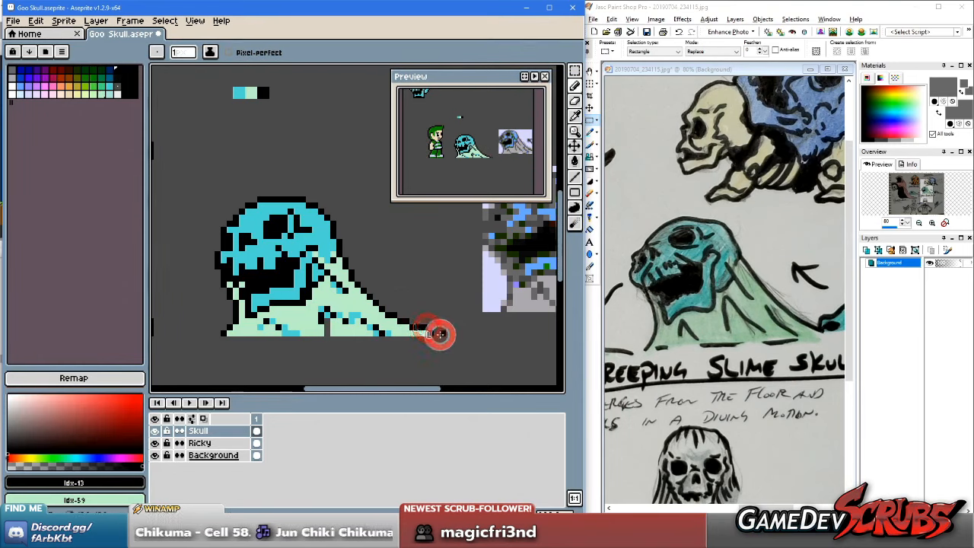
Step: Compare the sprite with the green-haired character and display the grid over the canvas
{"action": "scroll", "coordinate": [309, 288], "scroll_direction": "down", "scroll_amount": 2}
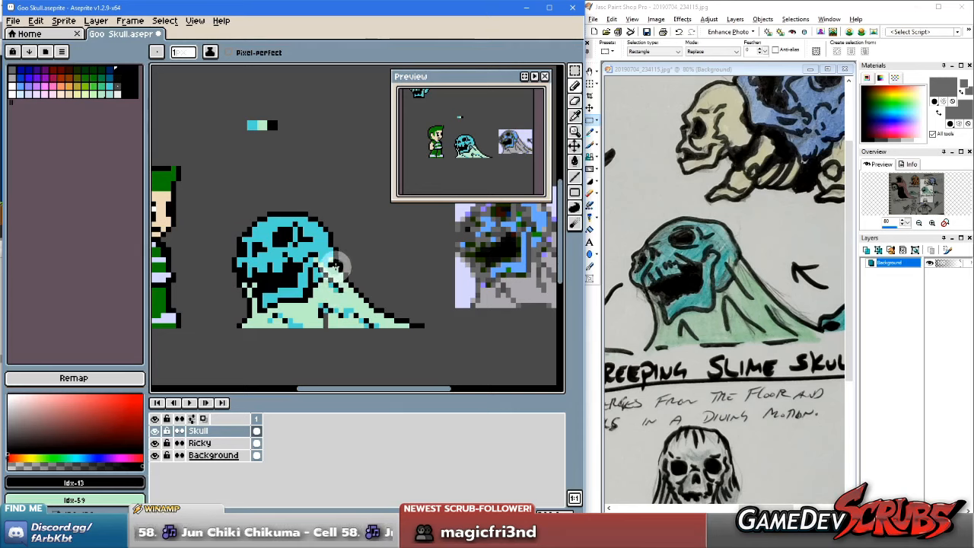
{"action": "scroll", "coordinate": [342, 261], "scroll_direction": "up", "scroll_amount": 1}
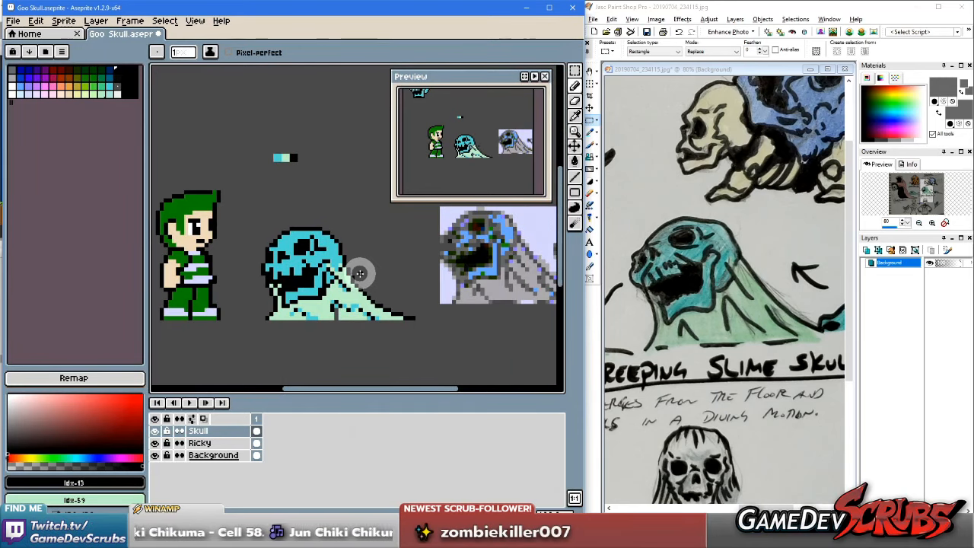
{"action": "scroll", "coordinate": [359, 271], "scroll_direction": "up", "scroll_amount": 2}
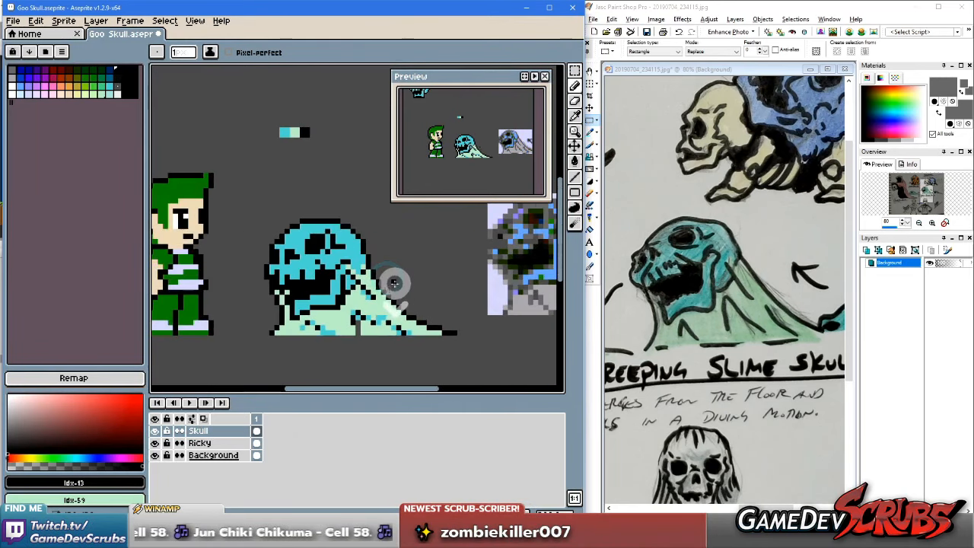
{"action": "key", "text": "v"}
{"action": "key", "text": "ctrl+apostrophe"}
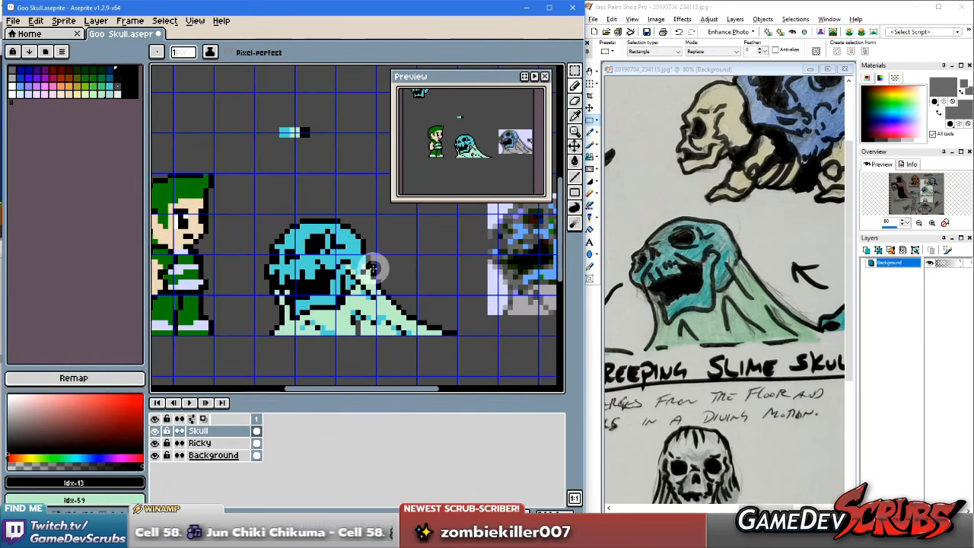
Step: Move the whole goo skull two pixels toward the green-haired character, aligning its front edge with a vertical grid line
{"action": "key", "text": "m"}
{"action": "left_click_drag", "start_coordinate": [248, 202], "coordinate": [467, 359]}
{"action": "left_click_drag", "start_coordinate": [363, 313], "coordinate": [352, 314]}
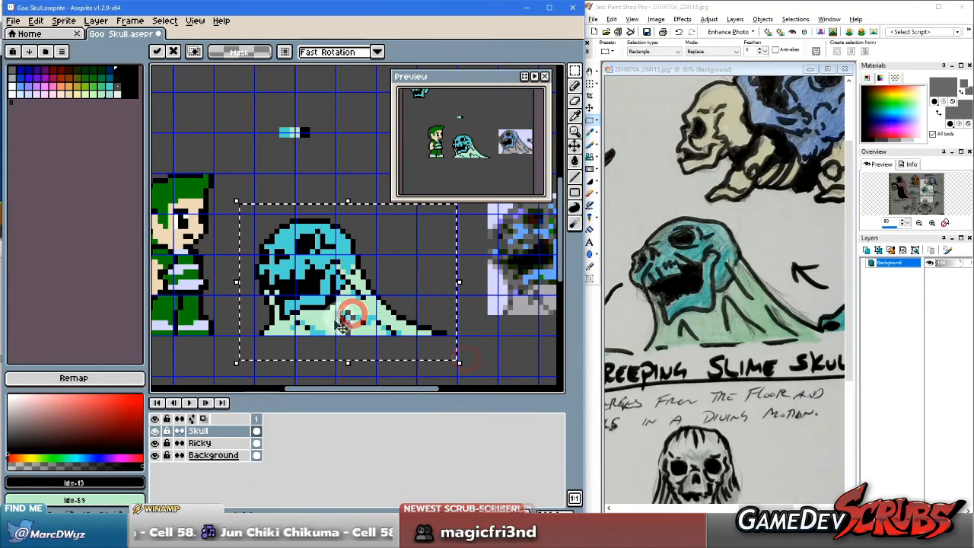
{"action": "left_click", "coordinate": [320, 183]}
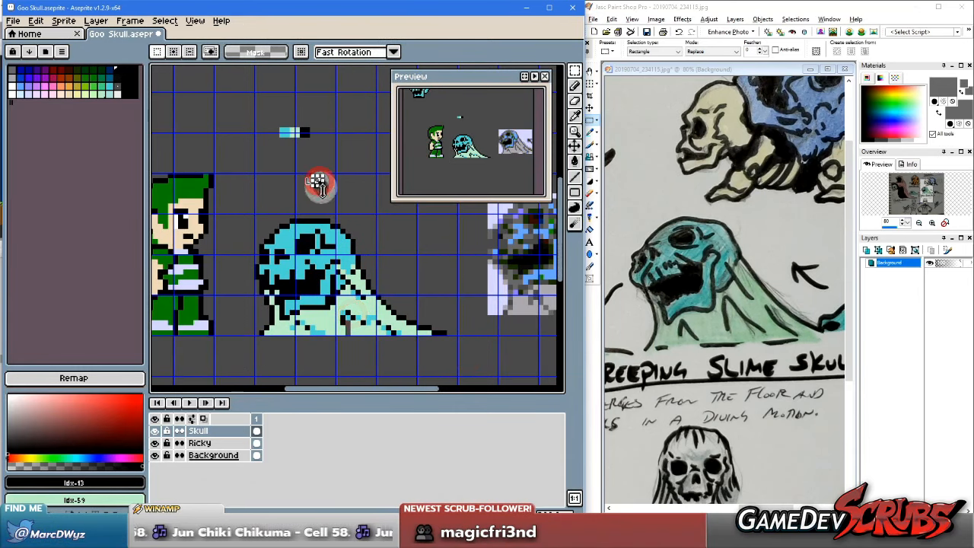
Step: Outline the skull body and the trailing slime with temporary selections to check how they fit the grid tiles
{"action": "left_click_drag", "start_coordinate": [257, 219], "coordinate": [373, 333]}
{"action": "left_click_drag", "start_coordinate": [377, 297], "coordinate": [451, 334]}
{"action": "left_click", "coordinate": [388, 272]}
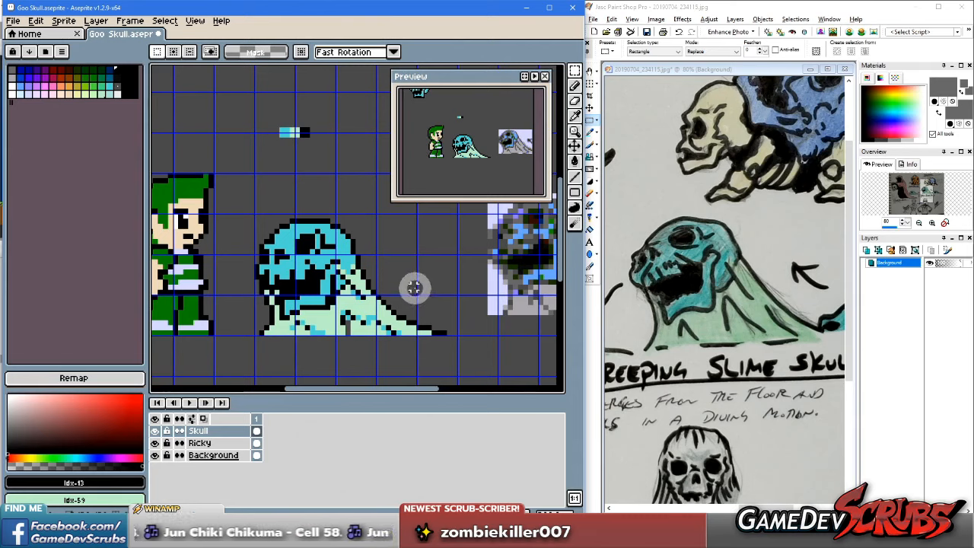
Step: Select the small fold details in the slime just behind the jaw and shift them slightly to reshape the fold
{"action": "scroll", "coordinate": [346, 293], "scroll_direction": "up", "scroll_amount": 1}
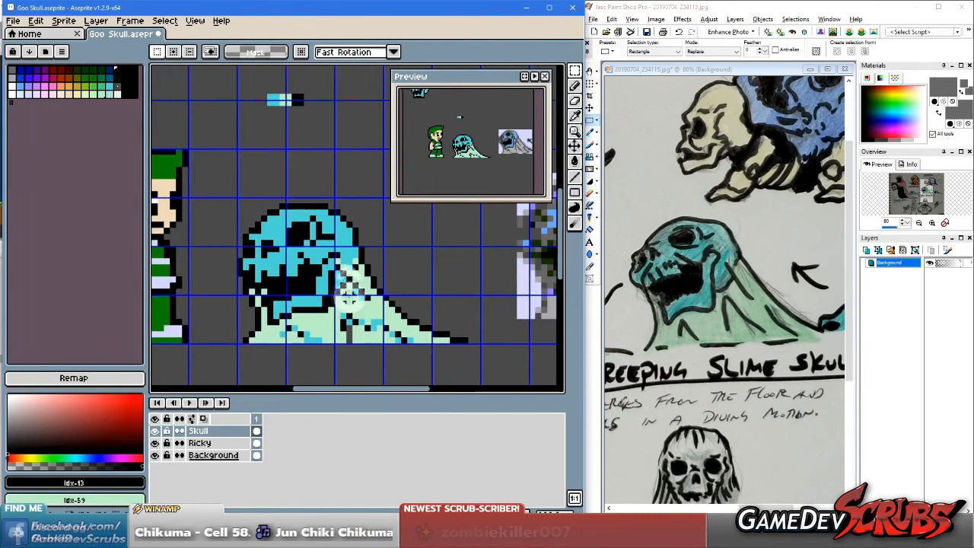
{"action": "left_click_drag", "start_coordinate": [335, 259], "coordinate": [361, 293]}
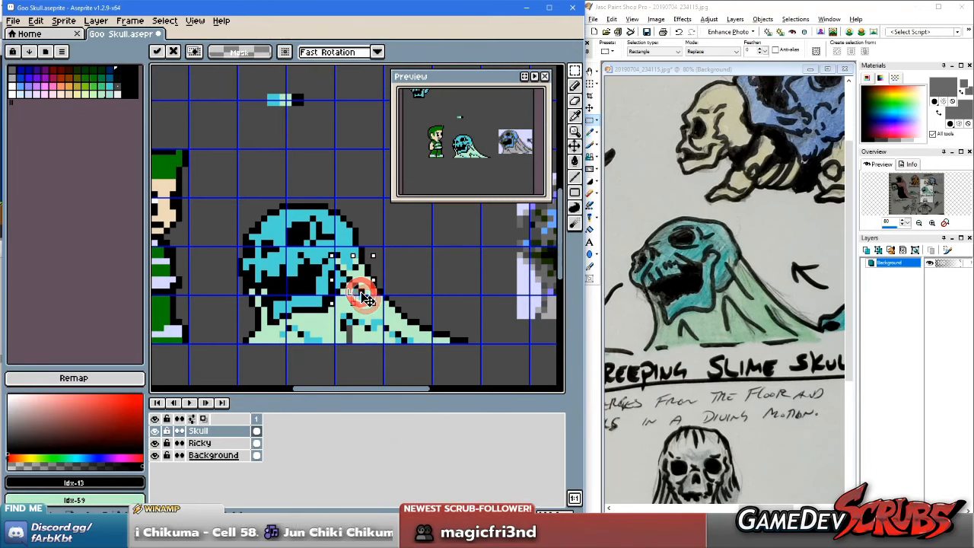
{"action": "left_click", "coordinate": [408, 283]}
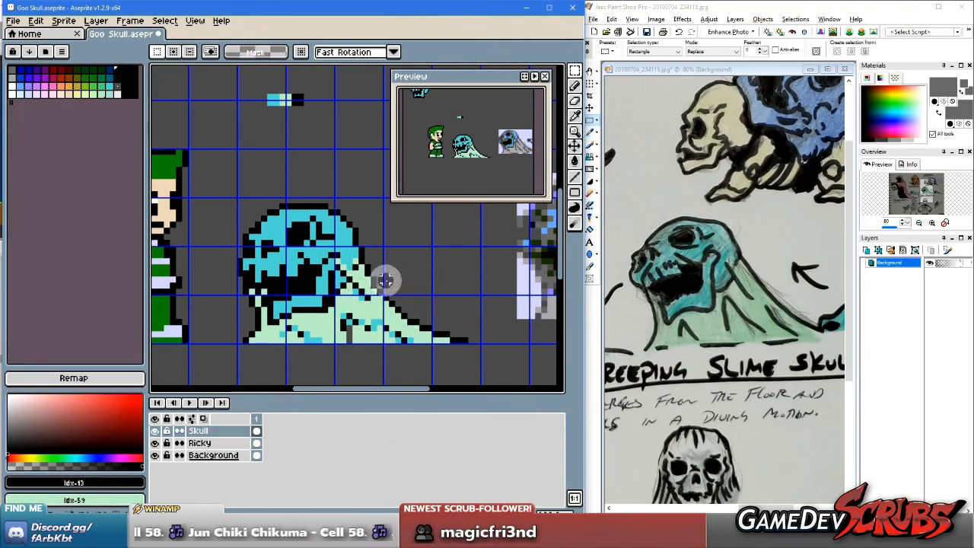
{"action": "scroll", "coordinate": [386, 281], "scroll_direction": "up", "scroll_amount": 1}
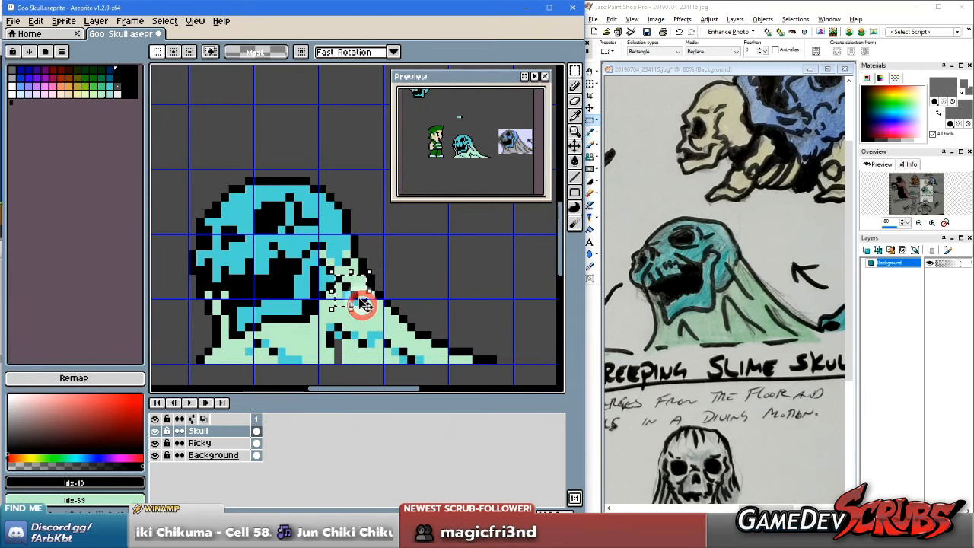
{"action": "left_click_drag", "start_coordinate": [361, 304], "coordinate": [361, 310]}
{"action": "left_click", "coordinate": [324, 256]}
{"action": "left_click_drag", "start_coordinate": [323, 256], "coordinate": [335, 282]}
{"action": "left_click", "coordinate": [368, 283]}
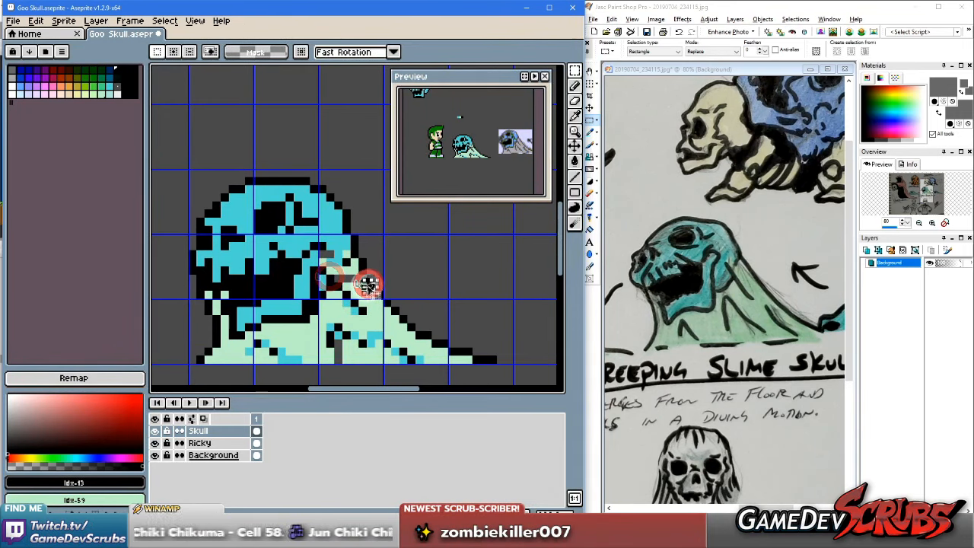
Step: Fill the gaps in the slime behind the jaw with pale green and touch up the area with cyan
{"action": "key", "text": "b"}
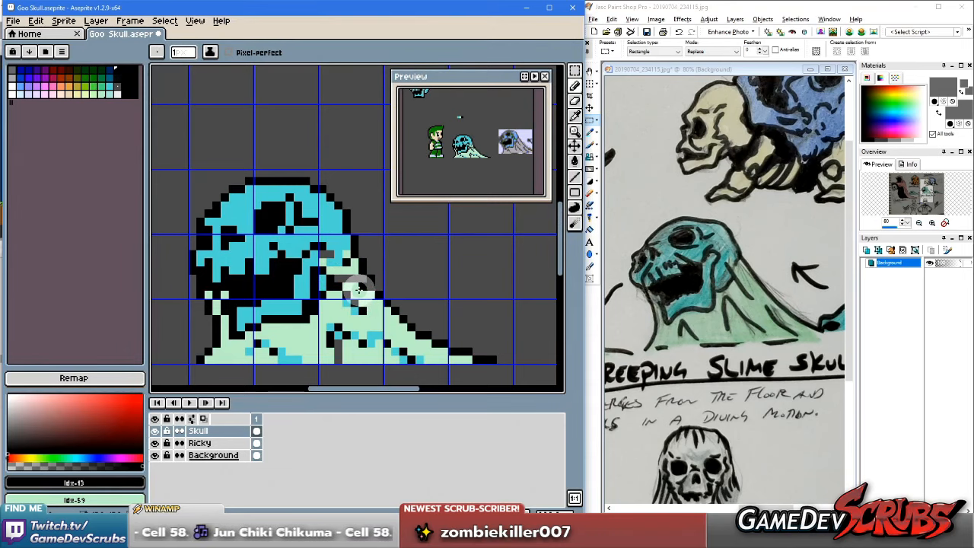
{"action": "left_click", "coordinate": [338, 280], "text": "alt"}
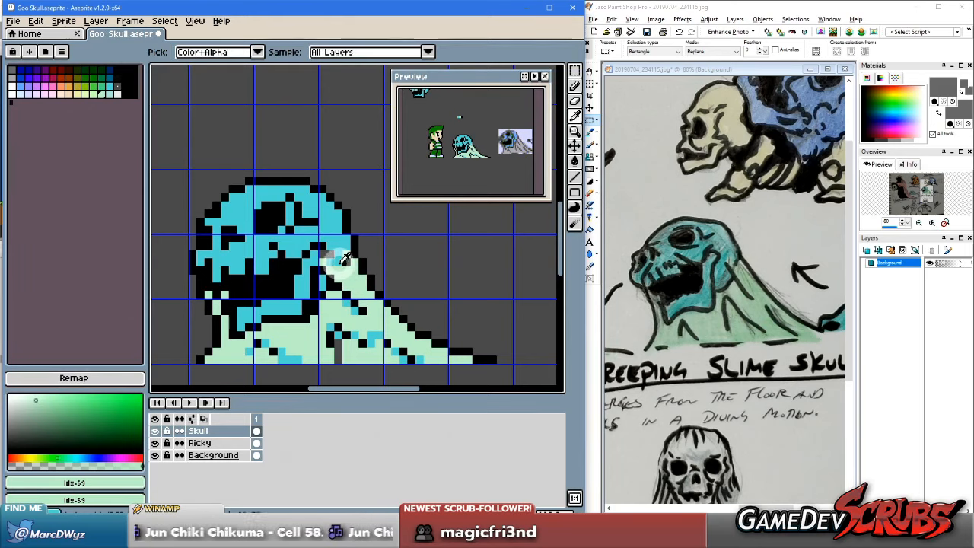
{"action": "left_click", "coordinate": [332, 262], "text": "alt"}
{"action": "scroll", "coordinate": [357, 315], "scroll_direction": "down", "scroll_amount": 1}
{"action": "scroll", "coordinate": [352, 315], "scroll_direction": "up", "scroll_amount": 2}
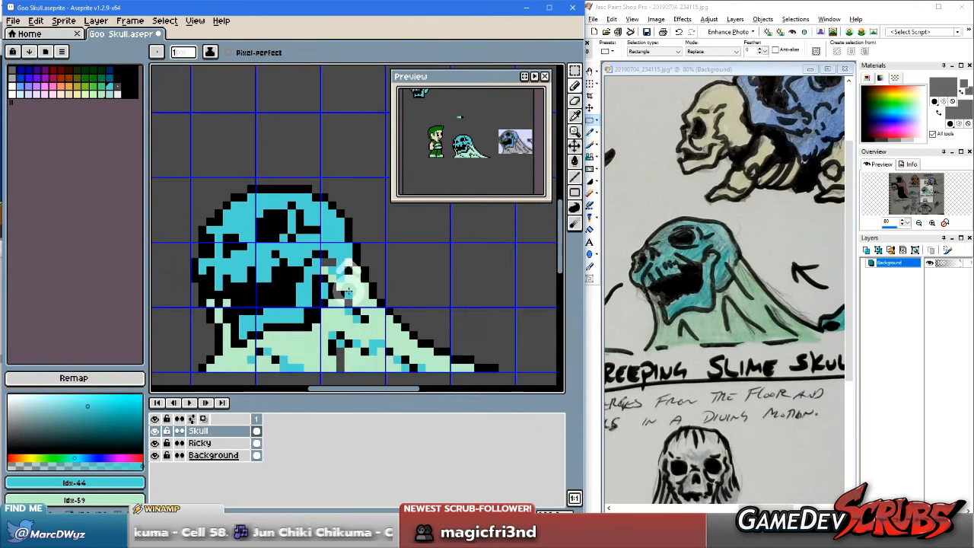
Step: Save the sprite file and hide the grid to compare the goo skull with the green-haired character
{"action": "scroll", "coordinate": [341, 247], "scroll_direction": "down", "scroll_amount": 3}
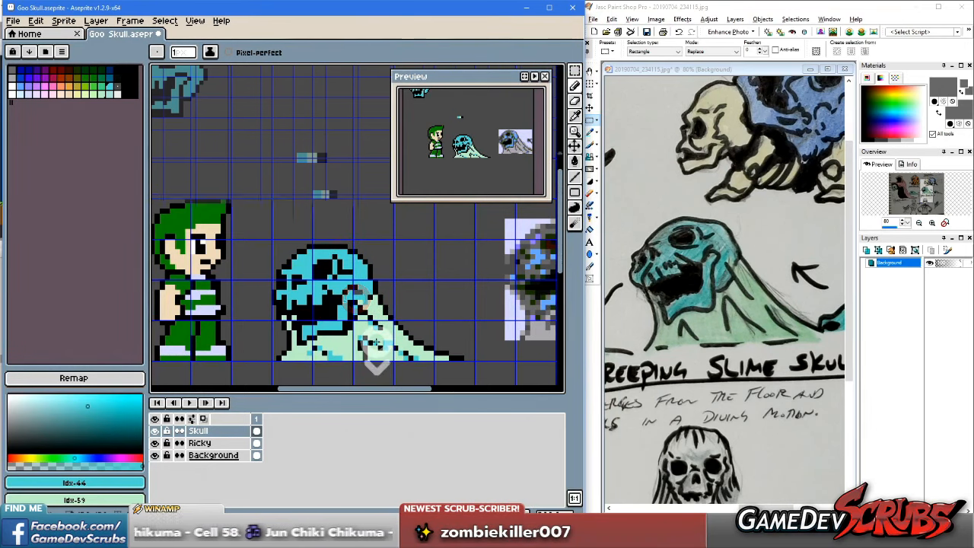
{"action": "scroll", "coordinate": [385, 342], "scroll_direction": "down", "scroll_amount": 1}
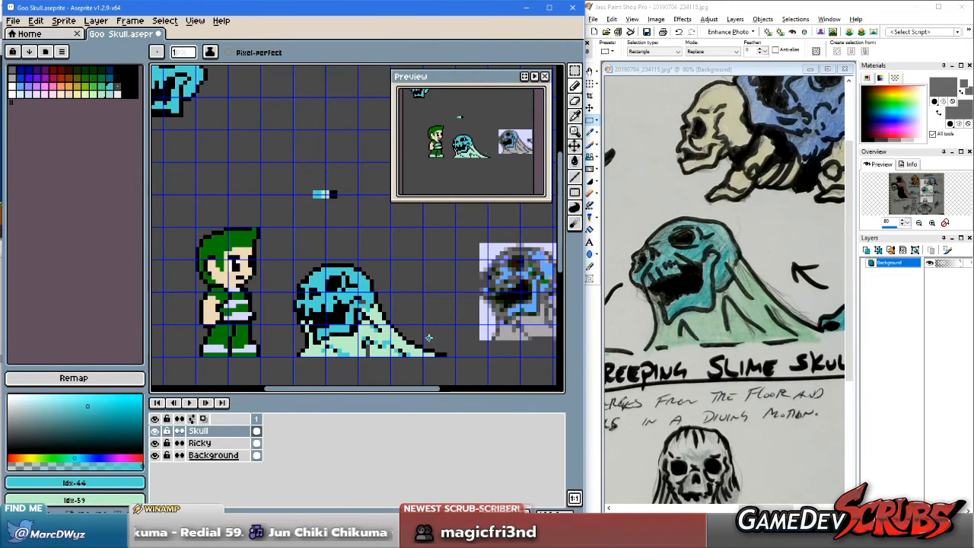
{"action": "left_click_drag", "start_coordinate": [387, 294], "coordinate": [342, 293]}
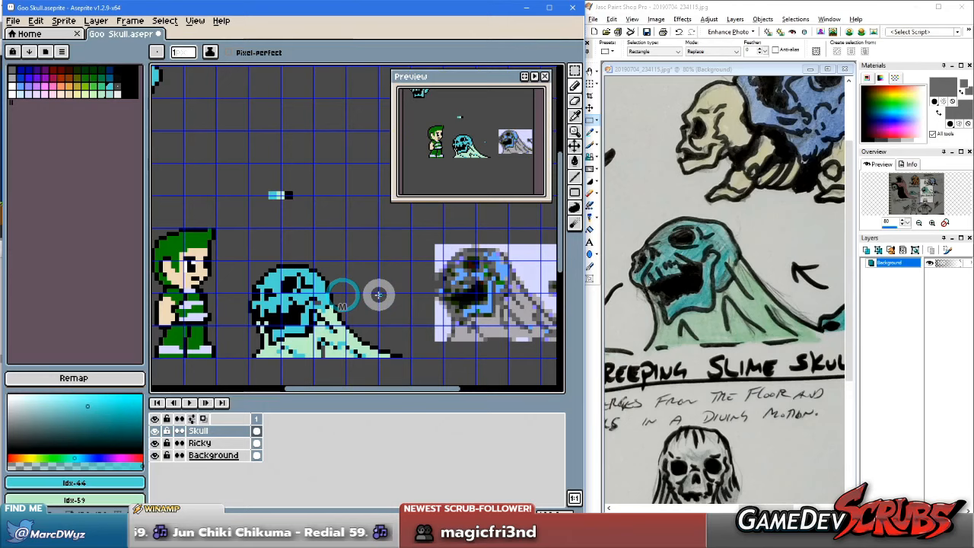
{"action": "scroll", "coordinate": [394, 267], "scroll_direction": "down", "scroll_amount": 3}
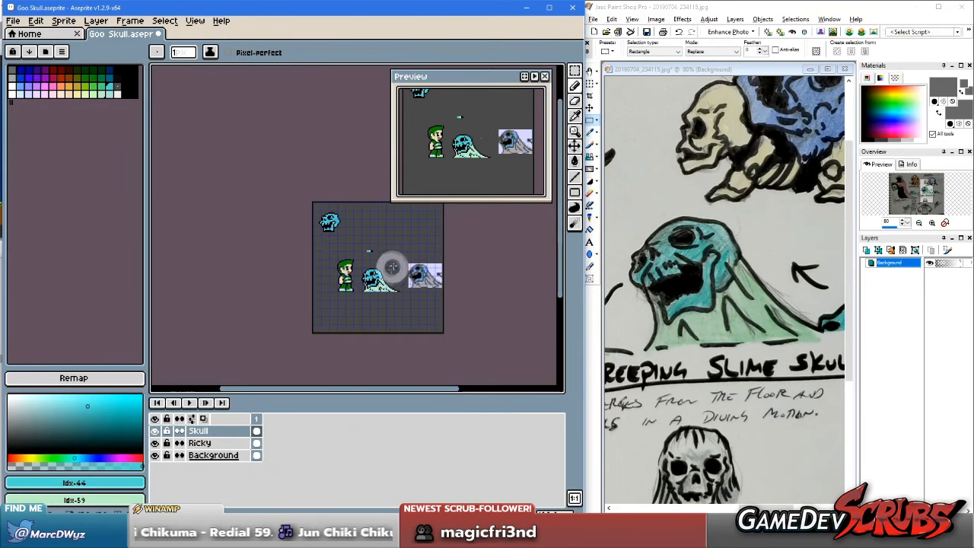
{"action": "scroll", "coordinate": [396, 270], "scroll_direction": "up", "scroll_amount": 2}
{"action": "key", "text": "b"}
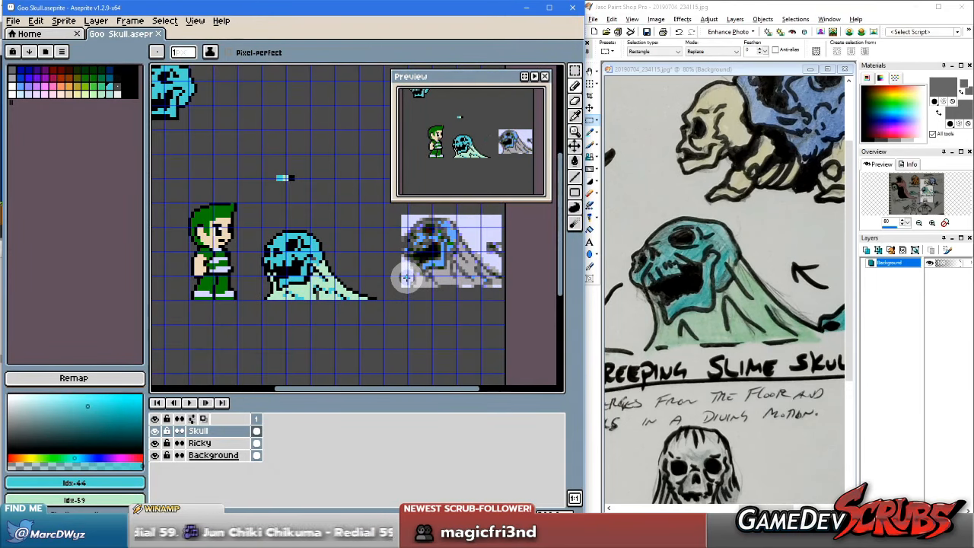
{"action": "key", "text": "ctrl+apostrophe"}
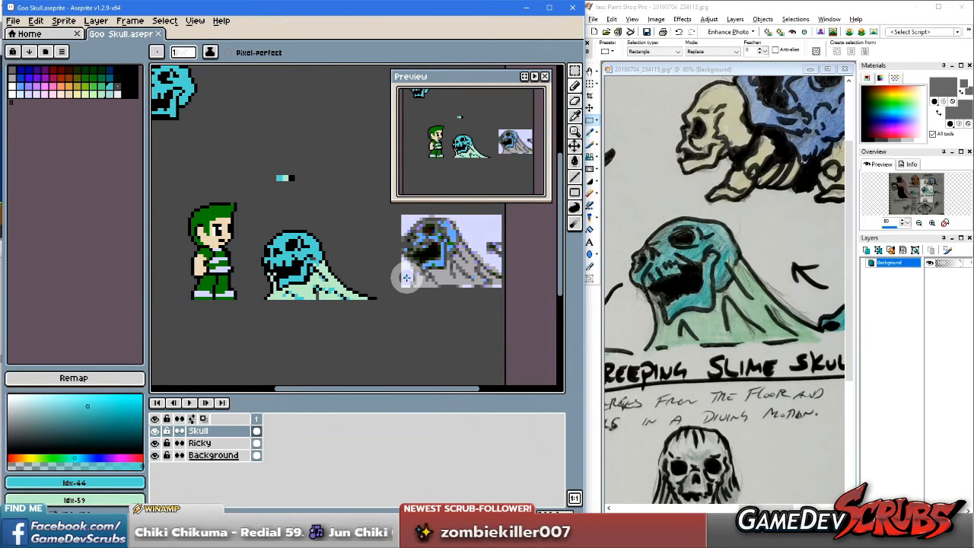
{"action": "scroll", "coordinate": [404, 277], "scroll_direction": "up", "scroll_amount": 2}
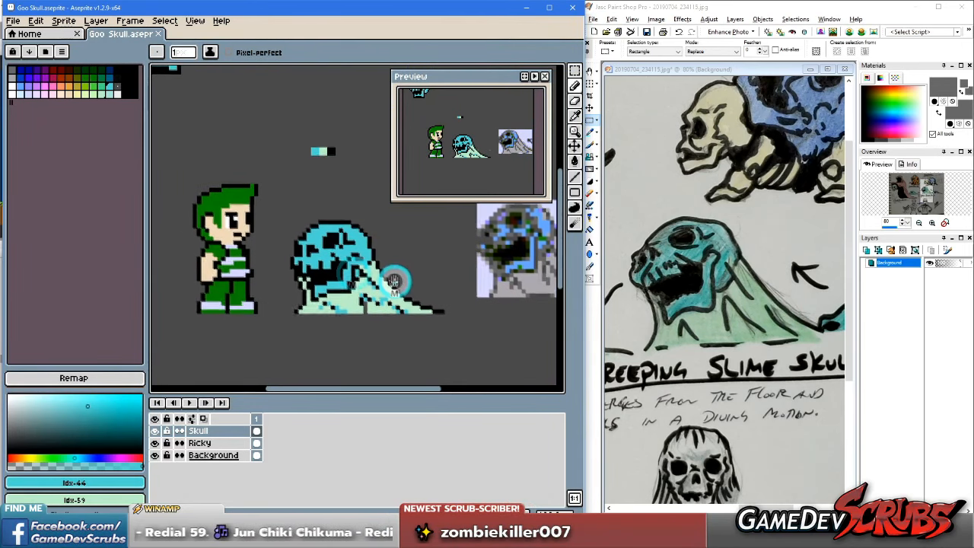
{"action": "scroll", "coordinate": [394, 280], "scroll_direction": "down", "scroll_amount": 2}
{"action": "scroll", "coordinate": [389, 266], "scroll_direction": "up", "scroll_amount": 2}
{"action": "left_click_drag", "start_coordinate": [402, 272], "coordinate": [343, 272]}
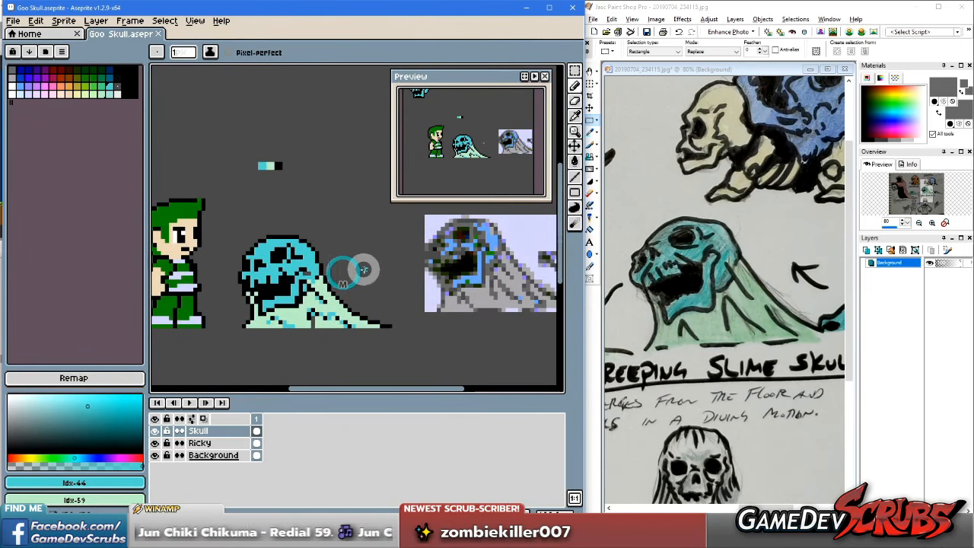
{"action": "scroll", "coordinate": [364, 270], "scroll_direction": "down", "scroll_amount": 1}
Step: Select the pixelated reference sketch beside the goo skull and delete it from the canvas
{"action": "key", "text": "m"}
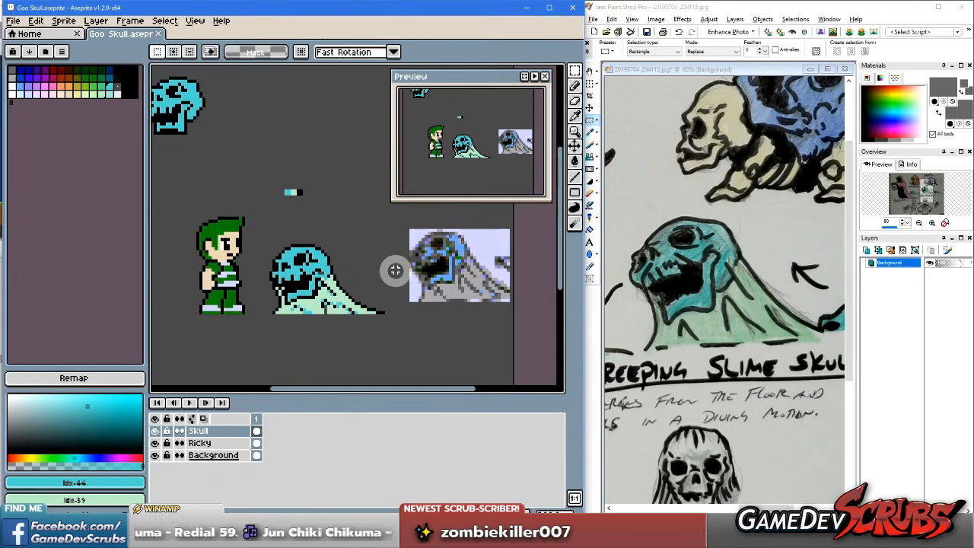
{"action": "left_click_drag", "start_coordinate": [398, 219], "coordinate": [543, 327]}
{"action": "key", "text": "Delete"}
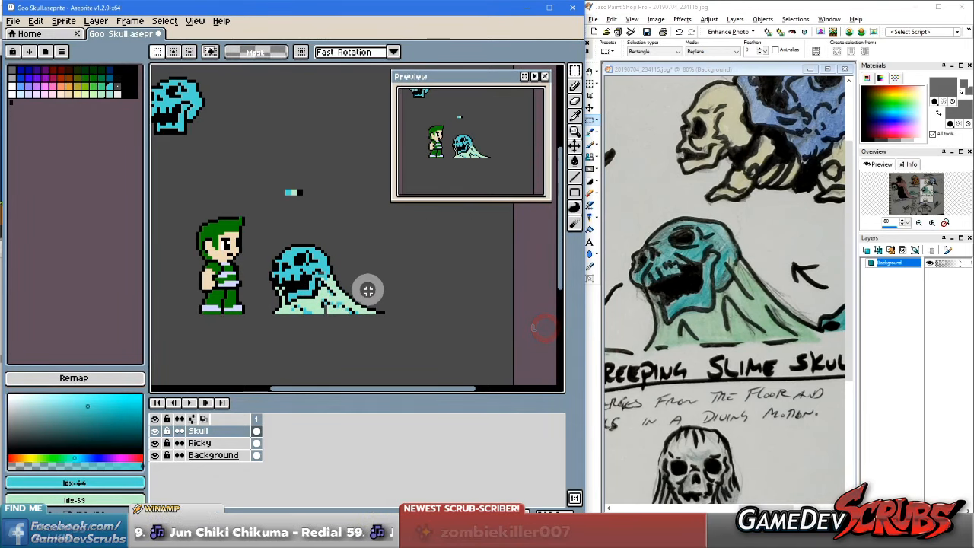
Step: Paint over the black and cyan fold marks and the grey gap in the lower slime with pale green
{"action": "scroll", "coordinate": [366, 284], "scroll_direction": "up", "scroll_amount": 1}
{"action": "scroll", "coordinate": [386, 285], "scroll_direction": "up", "scroll_amount": 3}
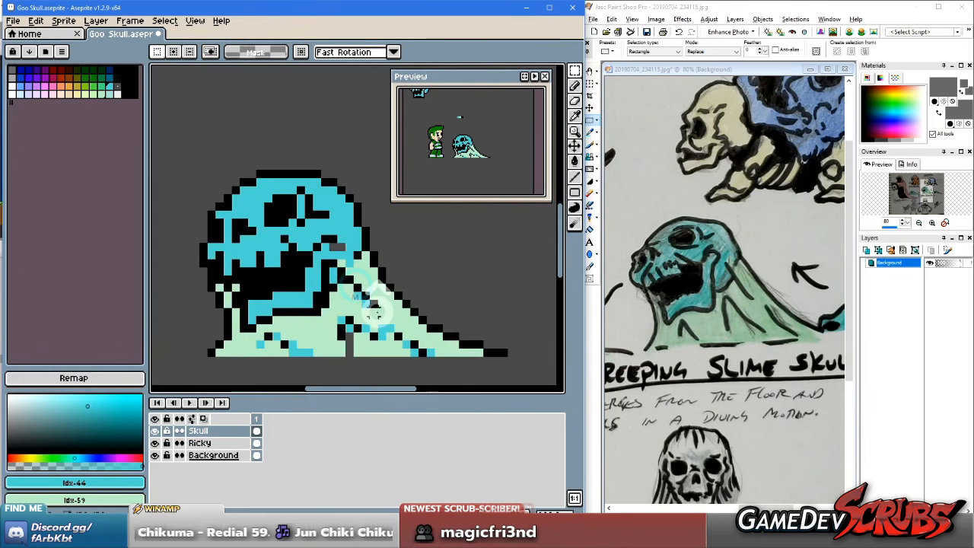
{"action": "key", "text": "b"}
{"action": "scroll", "coordinate": [377, 306], "scroll_direction": "up", "scroll_amount": 1}
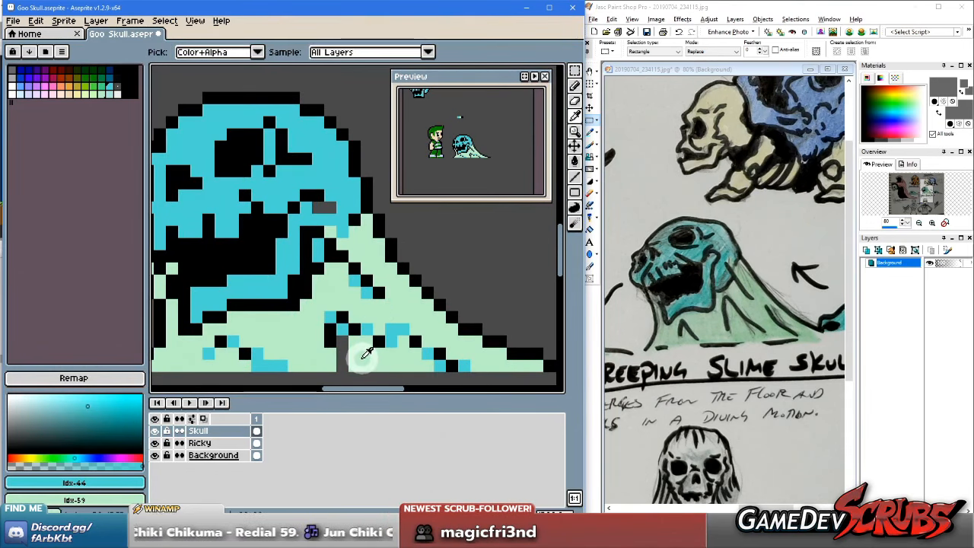
{"action": "left_click", "coordinate": [354, 356], "text": "alt"}
{"action": "mouse_move", "coordinate": [409, 345]}
{"action": "left_mouse_down"}
{"action": "mouse_move", "coordinate": [350, 344]}
{"action": "mouse_move", "coordinate": [365, 332]}
{"action": "mouse_move", "coordinate": [444, 366]}
{"action": "mouse_move", "coordinate": [391, 363]}
{"action": "mouse_move", "coordinate": [357, 332]}
{"action": "mouse_move", "coordinate": [299, 316]}
{"action": "left_mouse_up"}
{"action": "mouse_move", "coordinate": [304, 335]}
{"action": "left_mouse_down"}
{"action": "mouse_move", "coordinate": [371, 336]}
{"action": "mouse_move", "coordinate": [284, 347]}
{"action": "mouse_move", "coordinate": [302, 330]}
{"action": "mouse_move", "coordinate": [267, 343]}
{"action": "mouse_move", "coordinate": [342, 355]}
{"action": "mouse_move", "coordinate": [317, 354]}
{"action": "left_mouse_up"}
Step: Recolor the black pixels of the diagonal slime fold behind the jaw in the skull's cyan
{"action": "left_click", "coordinate": [325, 279], "text": "alt"}
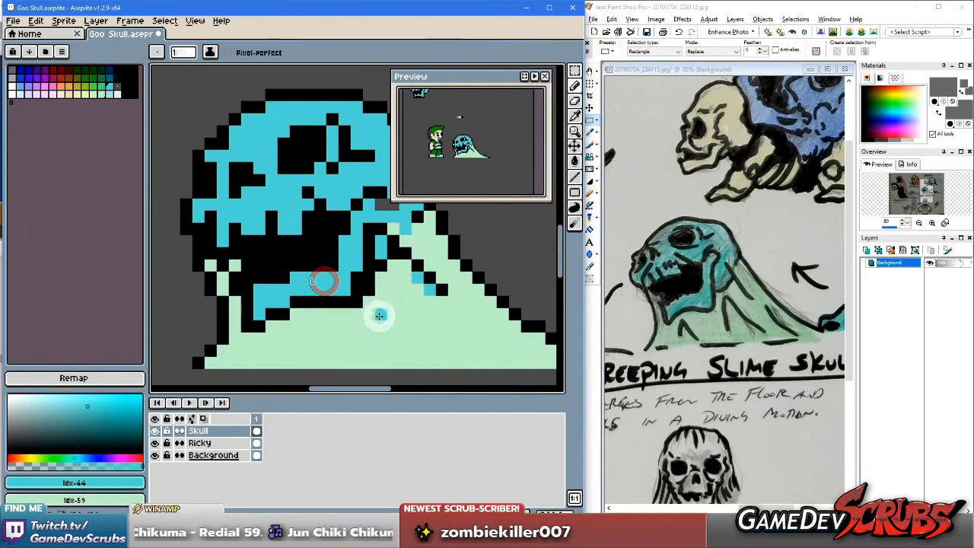
{"action": "left_click_drag", "start_coordinate": [389, 324], "coordinate": [327, 318]}
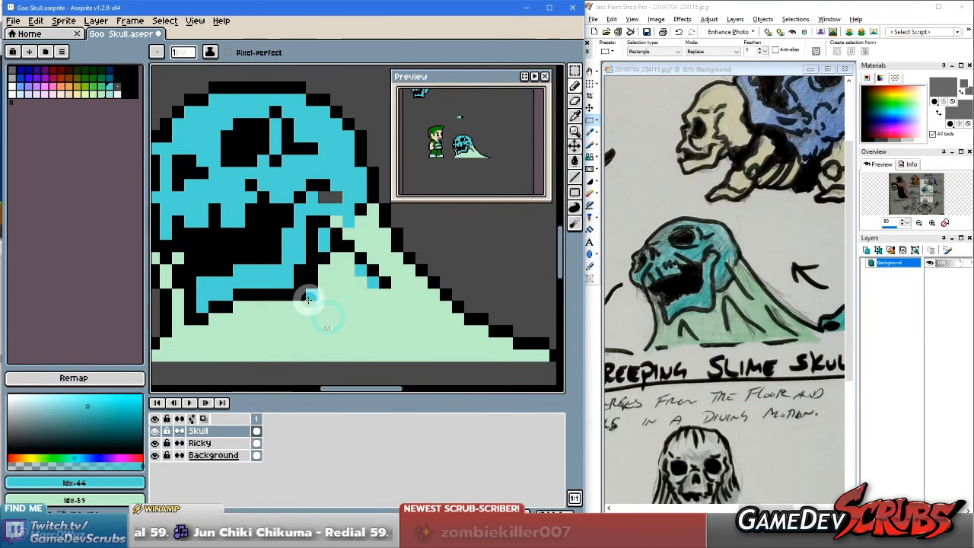
{"action": "left_click", "coordinate": [350, 253]}
{"action": "left_click", "coordinate": [349, 244]}
{"action": "key", "text": "ctrl+z"}
{"action": "left_click", "coordinate": [362, 257]}
{"action": "left_click", "coordinate": [372, 268]}
{"action": "left_click", "coordinate": [385, 282]}
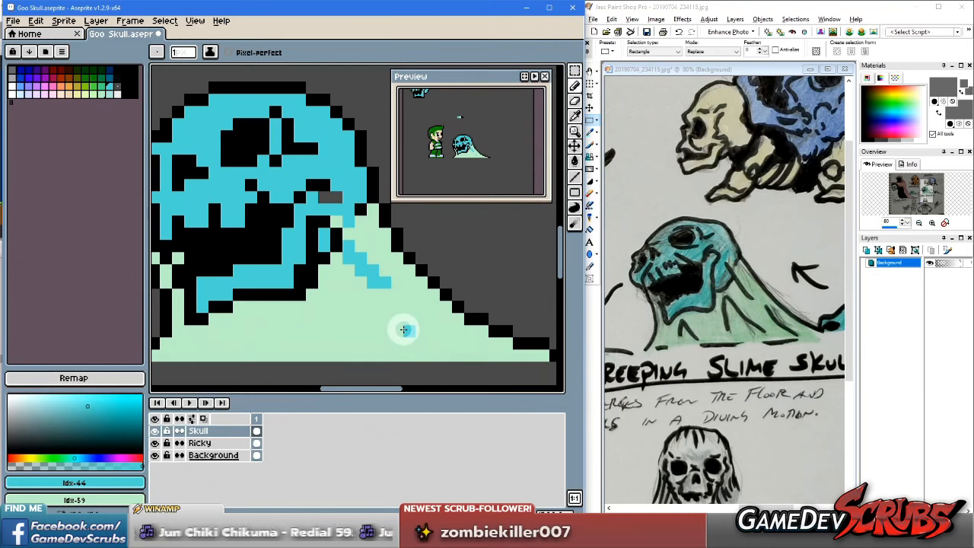
Step: Continue the cyan fold down the slime's rear slope in a broken stepped line reaching the tail's base
{"action": "left_click", "coordinate": [395, 304]}
{"action": "left_click", "coordinate": [440, 327]}
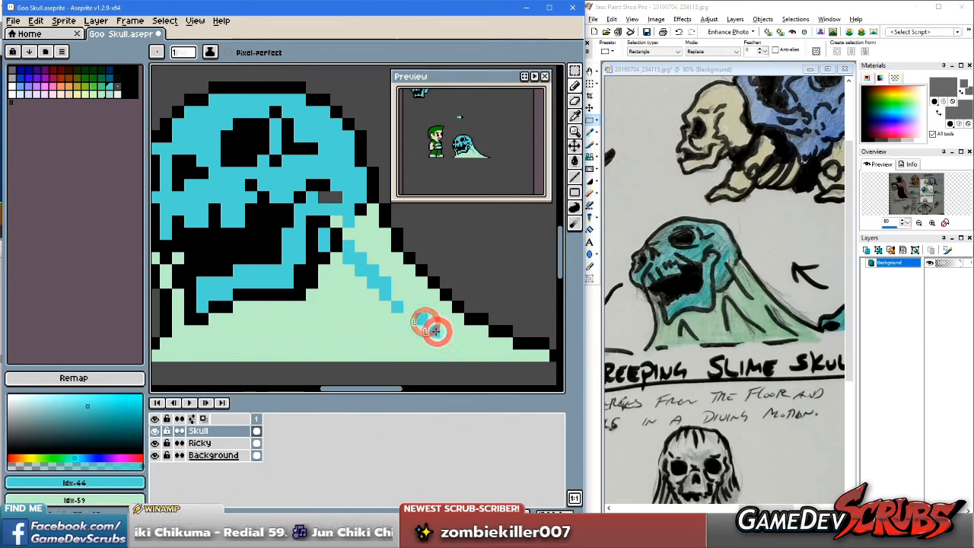
{"action": "left_click_drag", "start_coordinate": [435, 331], "coordinate": [502, 354]}
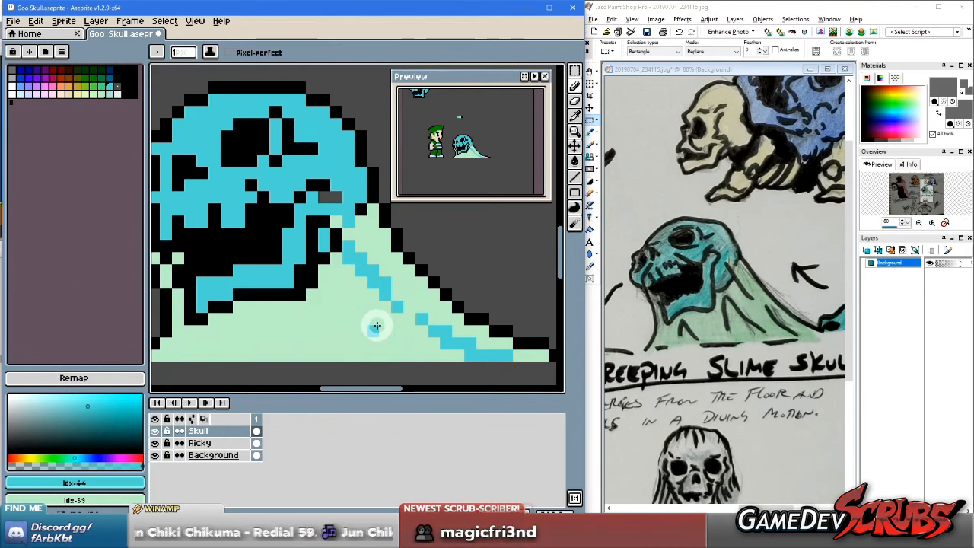
Step: Paint an arched cyan fold in the middle of the lower slime, undoing the first strokes and redrawing its front leg
{"action": "left_click_drag", "start_coordinate": [376, 326], "coordinate": [404, 323]}
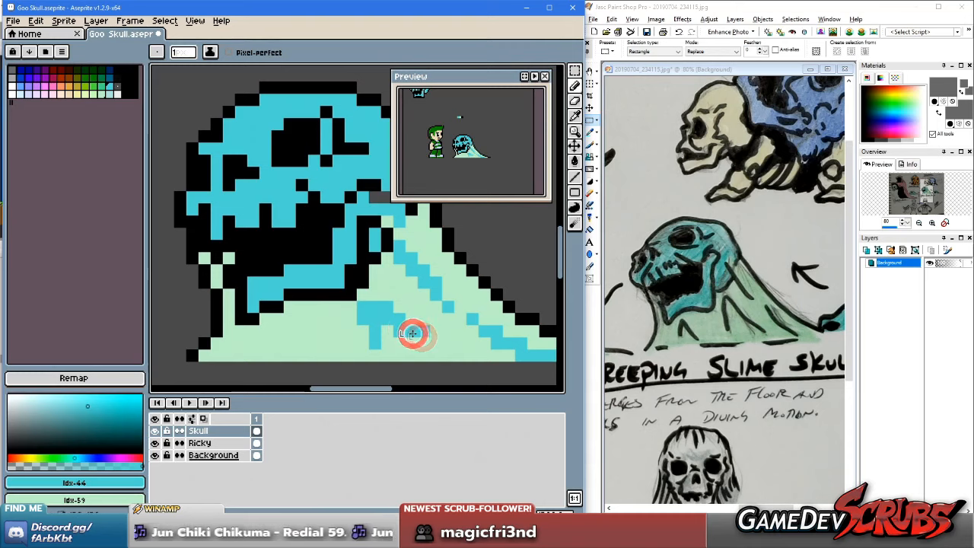
{"action": "key", "text": "ctrl+z"}
{"action": "key", "text": "ctrl+z"}
{"action": "left_click_drag", "start_coordinate": [413, 335], "coordinate": [374, 308]}
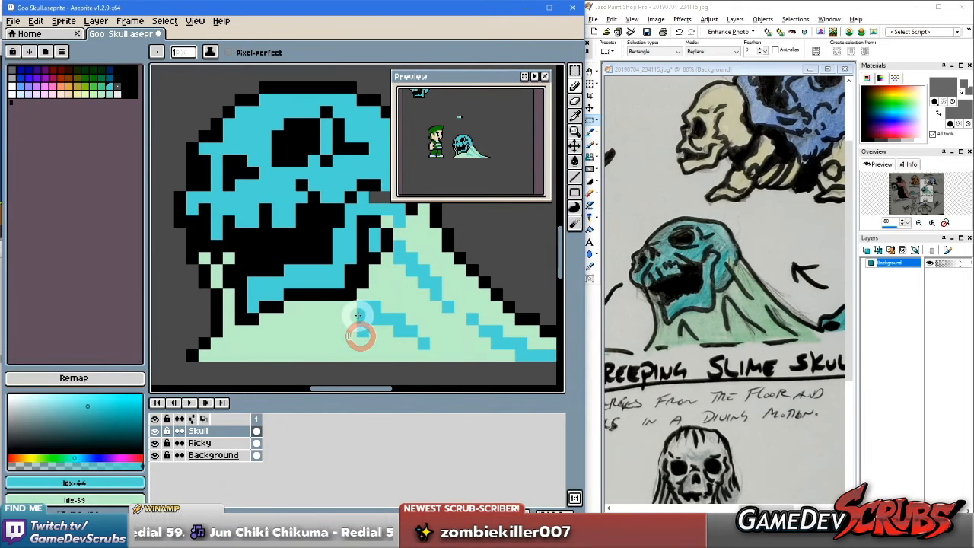
{"action": "mouse_move", "coordinate": [354, 324]}
{"action": "left_mouse_down"}
{"action": "mouse_move", "coordinate": [460, 368]}
{"action": "mouse_move", "coordinate": [375, 340]}
{"action": "mouse_move", "coordinate": [426, 341]}
{"action": "left_mouse_up"}
Step: Add a smaller arched cyan fold to the slime beneath the jaw and extend its rear leg to the base
{"action": "mouse_move", "coordinate": [311, 340]}
{"action": "left_mouse_down"}
{"action": "mouse_move", "coordinate": [333, 316]}
{"action": "mouse_move", "coordinate": [359, 341]}
{"action": "left_mouse_up"}
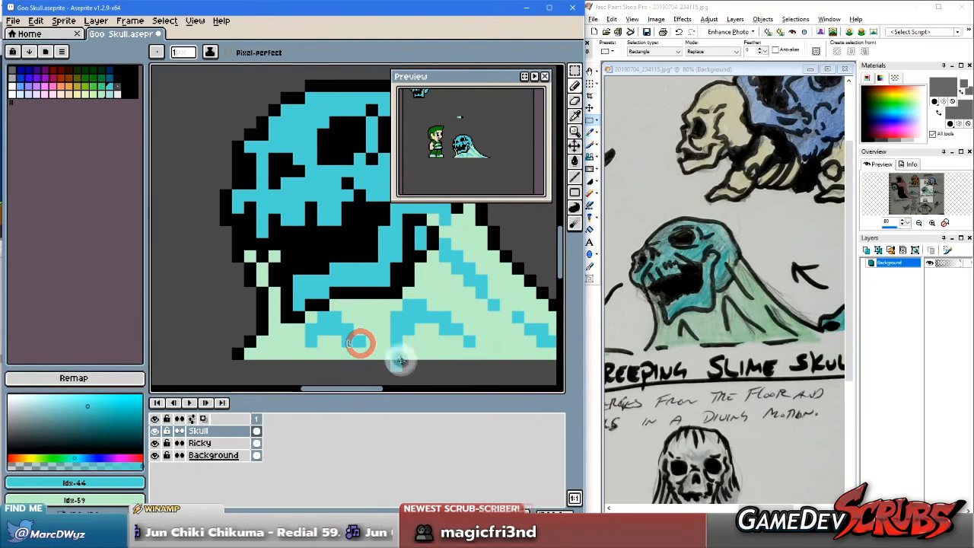
{"action": "left_click_drag", "start_coordinate": [425, 341], "coordinate": [352, 337]}
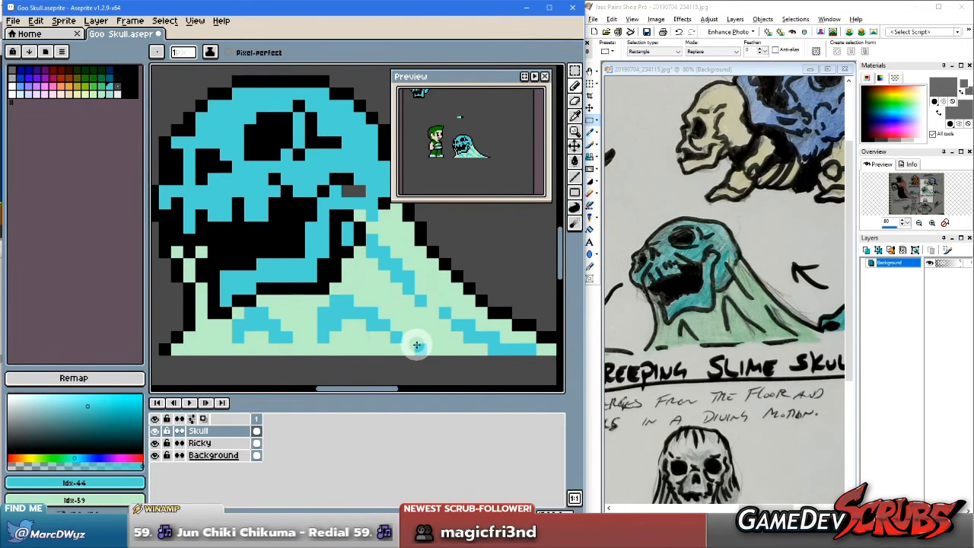
{"action": "left_click_drag", "start_coordinate": [409, 345], "coordinate": [427, 351]}
{"action": "key", "text": "ctrl+z"}
{"action": "scroll", "coordinate": [411, 346], "scroll_direction": "down", "scroll_amount": 2}
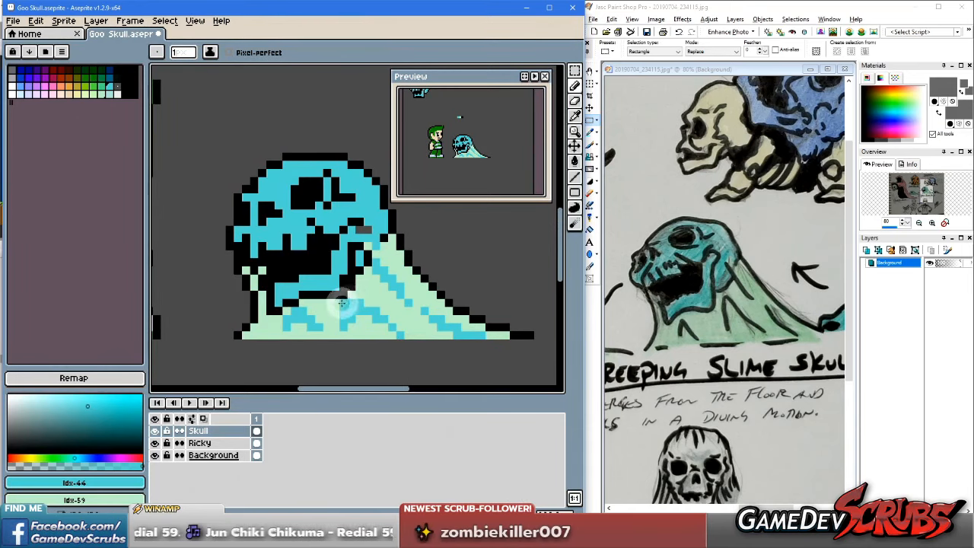
{"action": "left_click_drag", "start_coordinate": [292, 333], "coordinate": [317, 331]}
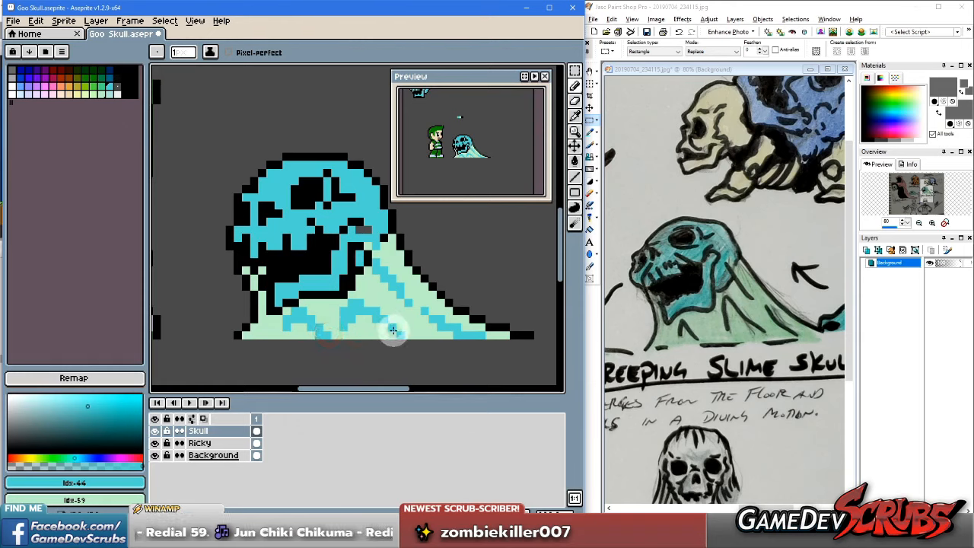
{"action": "key", "text": "v"}
{"action": "key", "text": "b"}
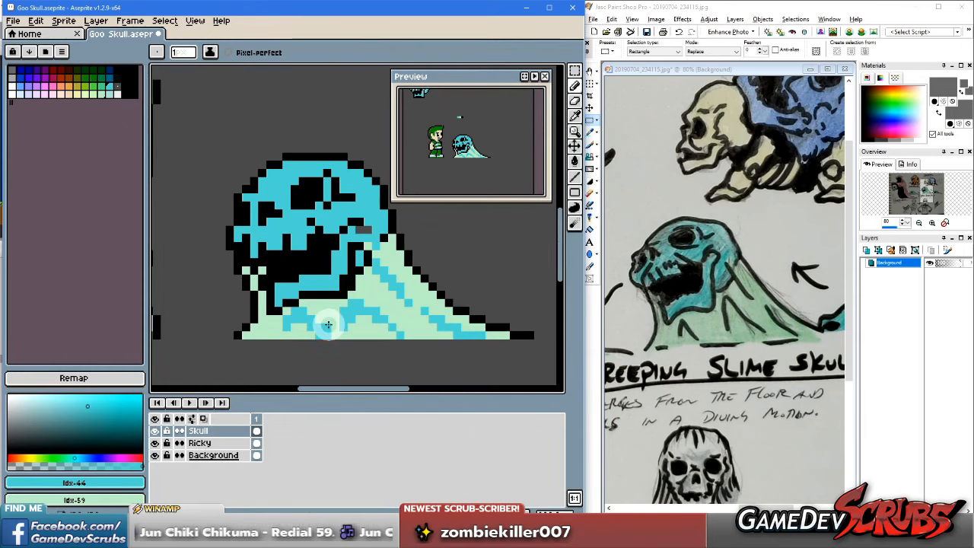
{"action": "left_click", "coordinate": [315, 326], "text": "alt"}
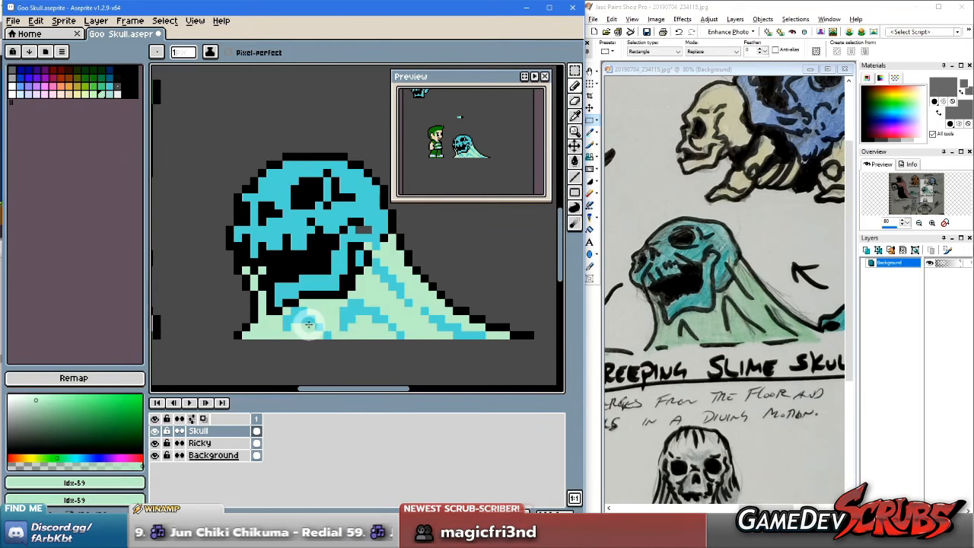
{"action": "scroll", "coordinate": [353, 299], "scroll_direction": "down", "scroll_amount": 3}
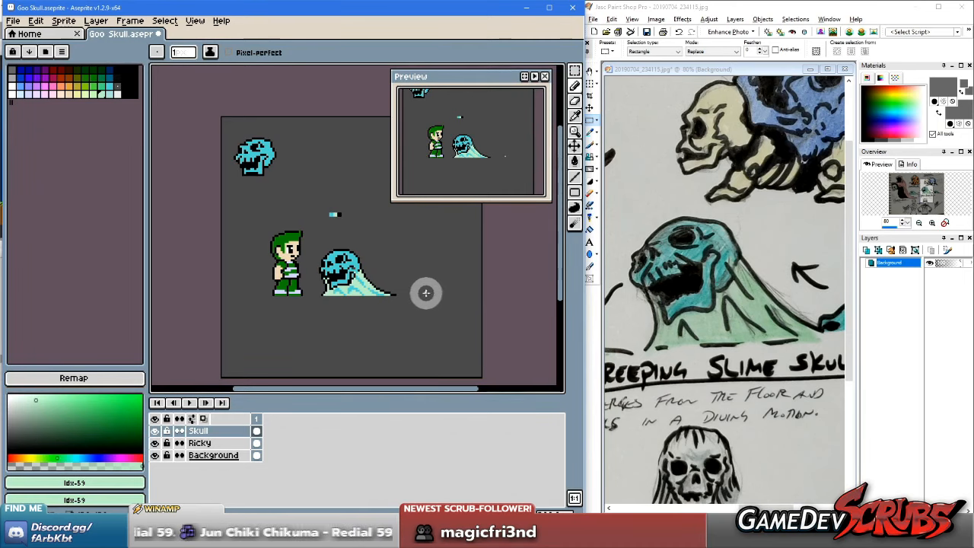
{"action": "scroll", "coordinate": [404, 286], "scroll_direction": "up", "scroll_amount": 4}
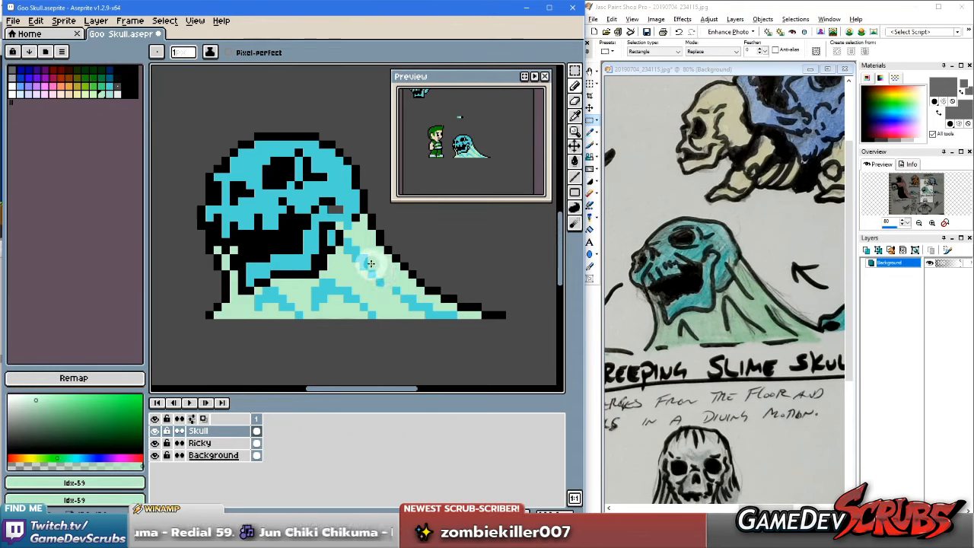
Step: Extend the black outline behind the jaw hinge diagonally down into the slime, over the top of the cyan fold
{"action": "scroll", "coordinate": [366, 262], "scroll_direction": "up", "scroll_amount": 1}
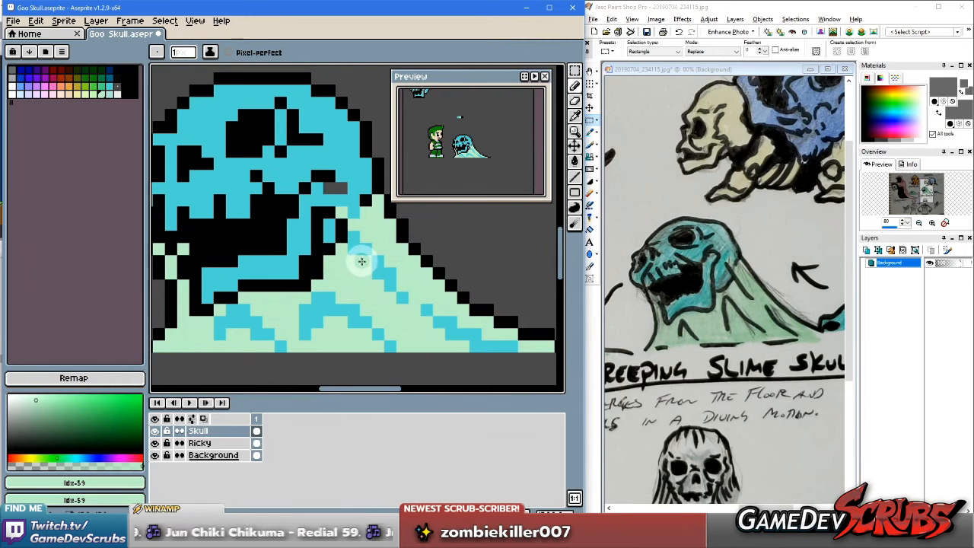
{"action": "key", "text": "super"}
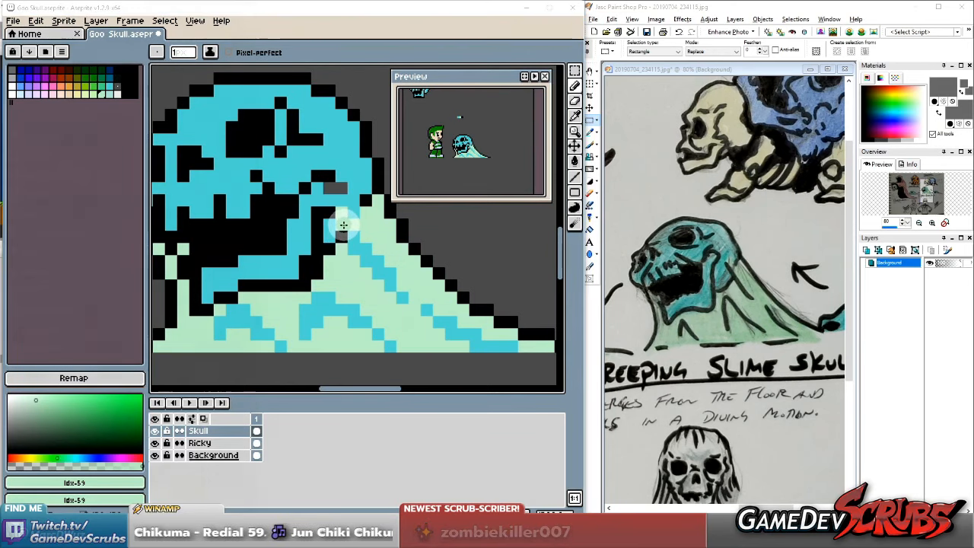
{"action": "key", "text": "super"}
{"action": "key", "text": "alt"}
{"action": "left_click", "coordinate": [342, 230], "text": "alt"}
{"action": "left_click_drag", "start_coordinate": [353, 237], "coordinate": [359, 255]}
Step: Recolor the cyan pixels above the new black diagonal in slime green and repaint the fold's upper end in cyan just beneath it
{"action": "scroll", "coordinate": [397, 306], "scroll_direction": "down", "scroll_amount": 3}
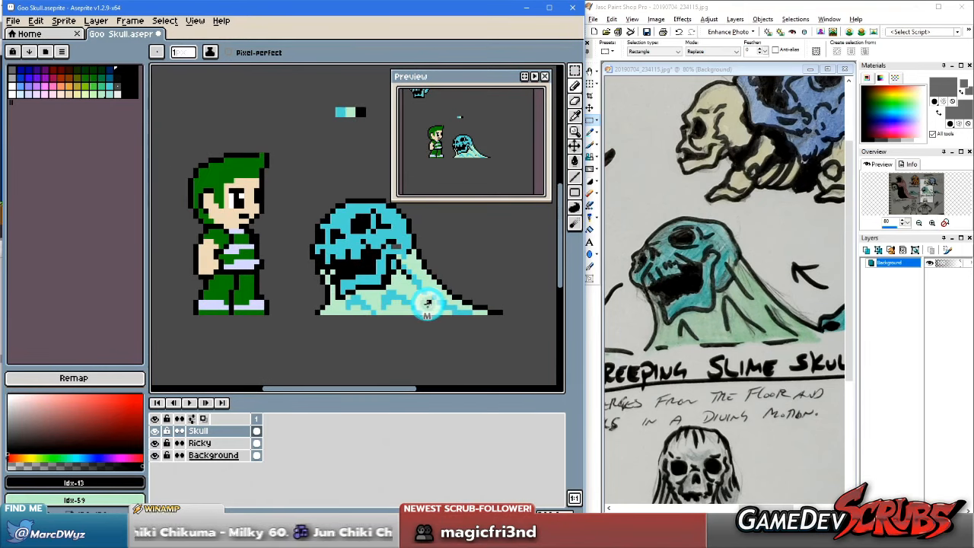
{"action": "scroll", "coordinate": [411, 305], "scroll_direction": "down", "scroll_amount": 1}
{"action": "scroll", "coordinate": [408, 283], "scroll_direction": "up", "scroll_amount": 2}
{"action": "scroll", "coordinate": [408, 282], "scroll_direction": "up", "scroll_amount": 1}
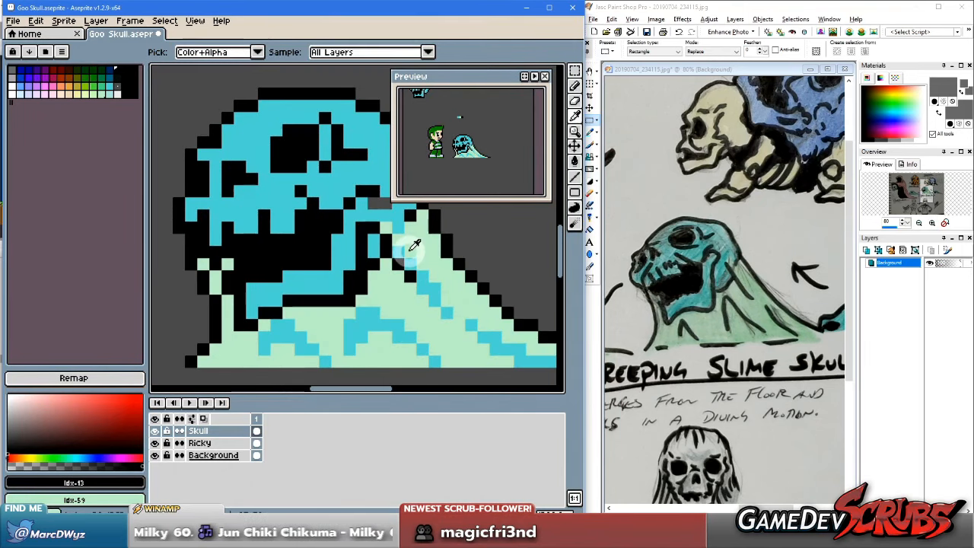
{"action": "left_click", "coordinate": [404, 255], "text": "alt"}
{"action": "left_click", "coordinate": [424, 274]}
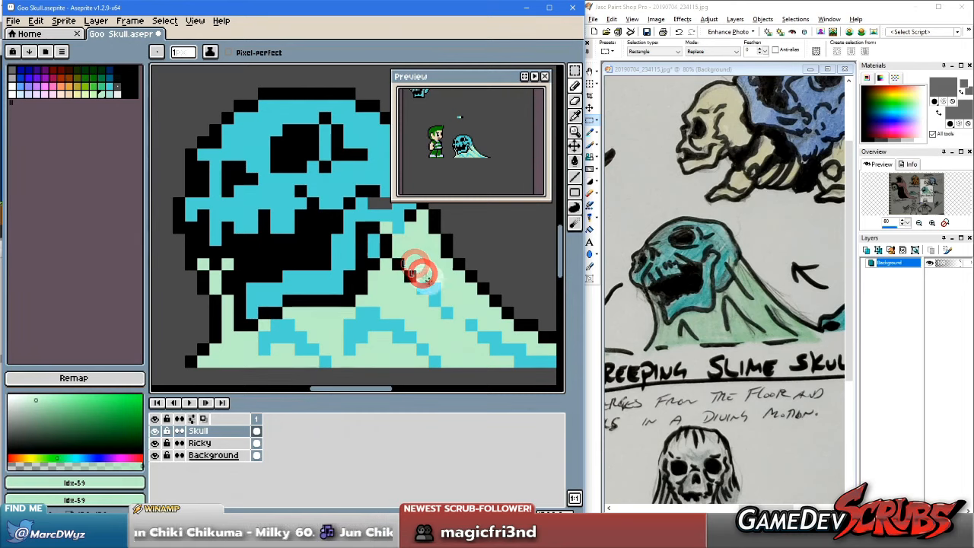
{"action": "left_click", "coordinate": [426, 286], "text": "alt"}
{"action": "left_click", "coordinate": [397, 267]}
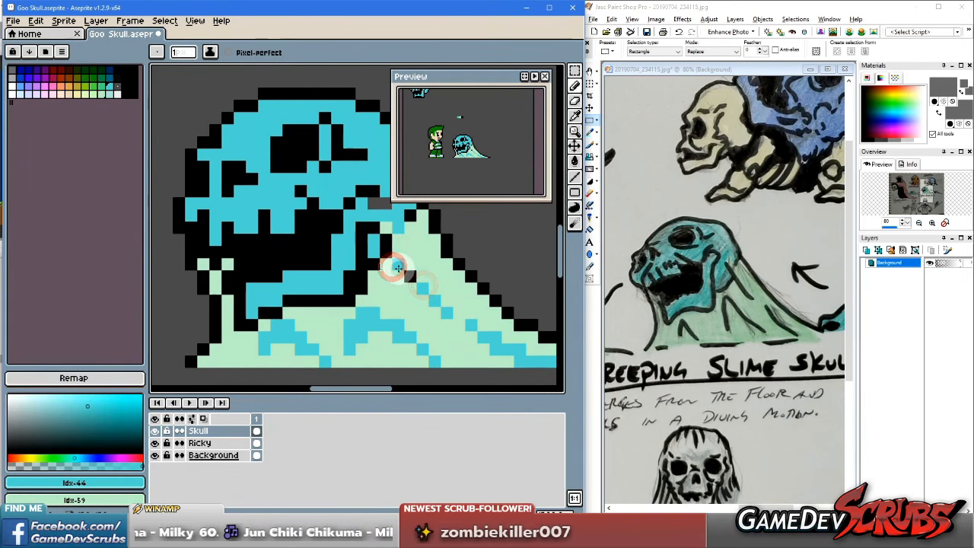
{"action": "key", "text": "ctrl+z"}
{"action": "left_click", "coordinate": [386, 268]}
{"action": "left_click", "coordinate": [397, 278]}
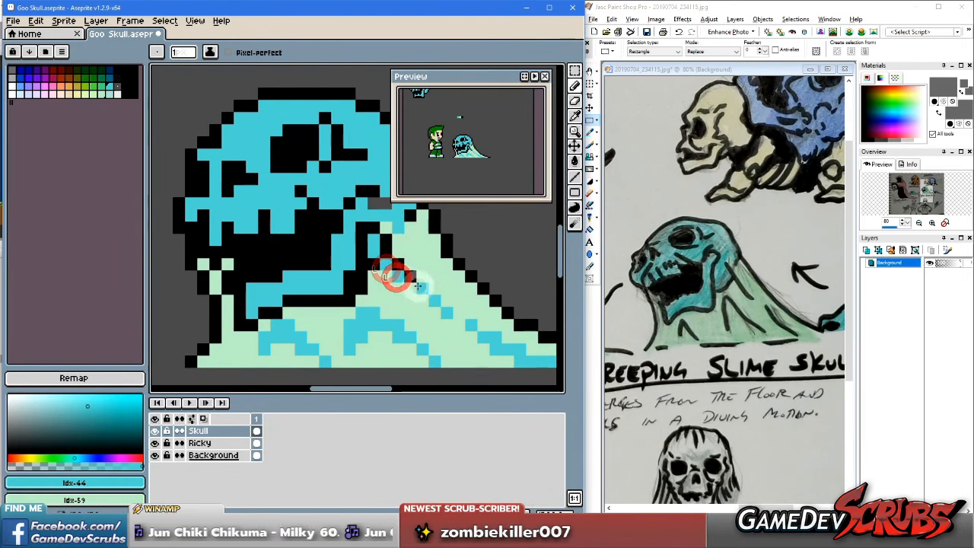
Step: Shift the jaw hinge's rear outline one pixel inward with black, recoloring the old outline pixels in slime green
{"action": "scroll", "coordinate": [403, 265], "scroll_direction": "down", "scroll_amount": 3}
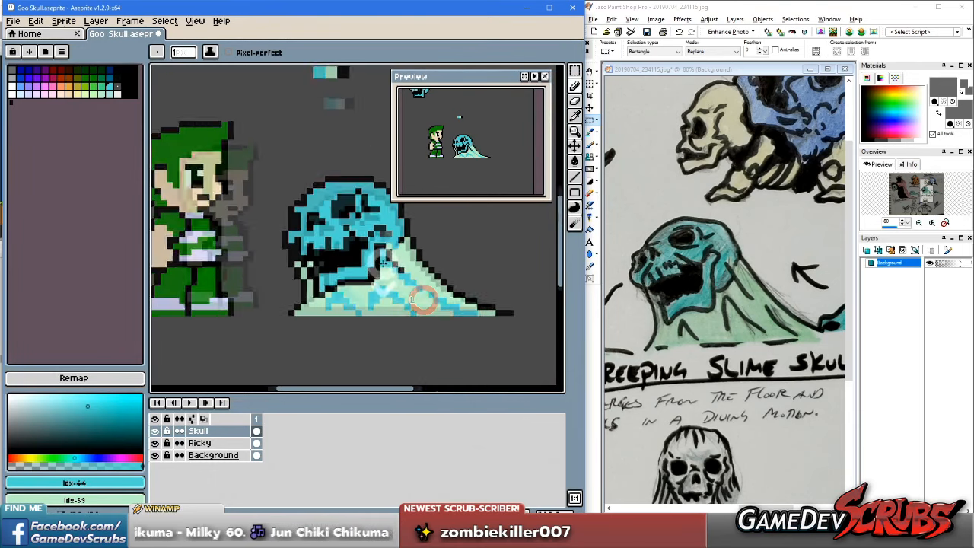
{"action": "left_click_drag", "start_coordinate": [455, 287], "coordinate": [429, 311]}
{"action": "scroll", "coordinate": [429, 310], "scroll_direction": "down", "scroll_amount": 2}
{"action": "scroll", "coordinate": [436, 290], "scroll_direction": "up", "scroll_amount": 5}
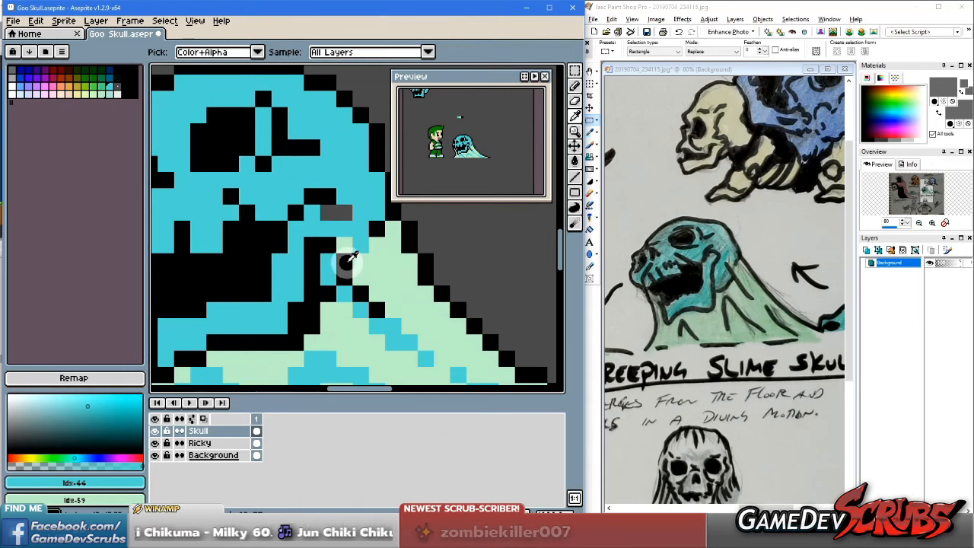
{"action": "left_click", "coordinate": [327, 259], "text": "alt"}
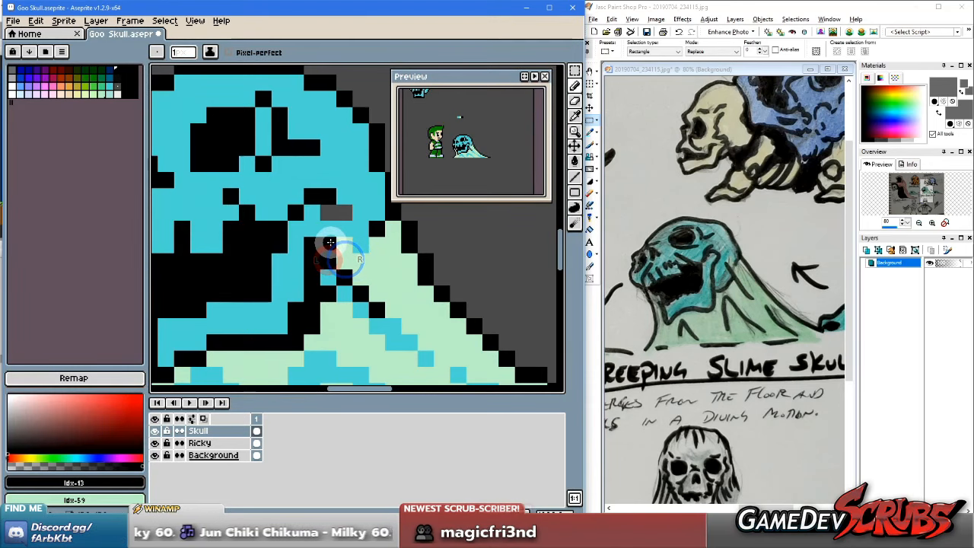
{"action": "scroll", "coordinate": [394, 279], "scroll_direction": "down", "scroll_amount": 4}
{"action": "scroll", "coordinate": [444, 300], "scroll_direction": "down", "scroll_amount": 1}
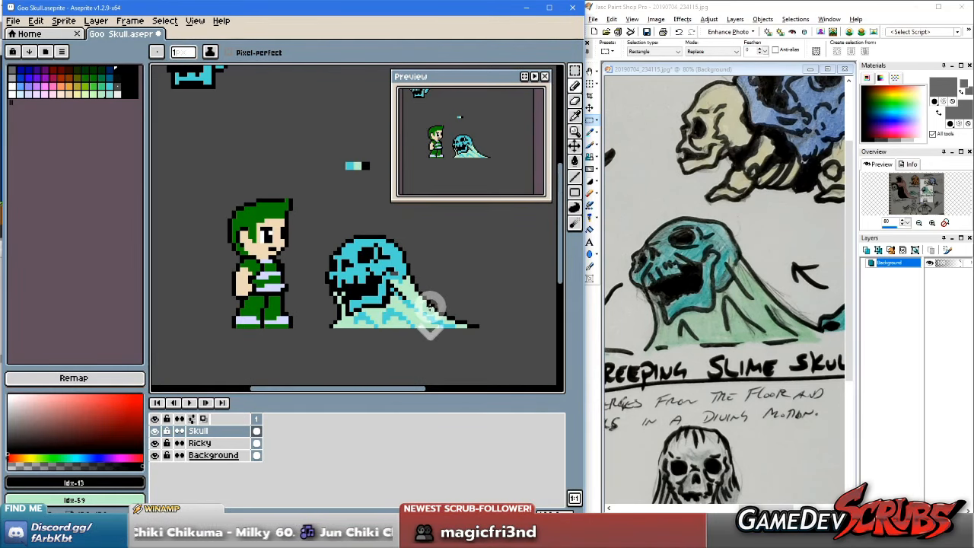
Step: Fill the grey gap beneath the cheekbone with the skull's cyan and dab slime green just above the jaw hinge
{"action": "scroll", "coordinate": [445, 312], "scroll_direction": "up", "scroll_amount": 5}
{"action": "left_click", "coordinate": [370, 237], "text": "alt"}
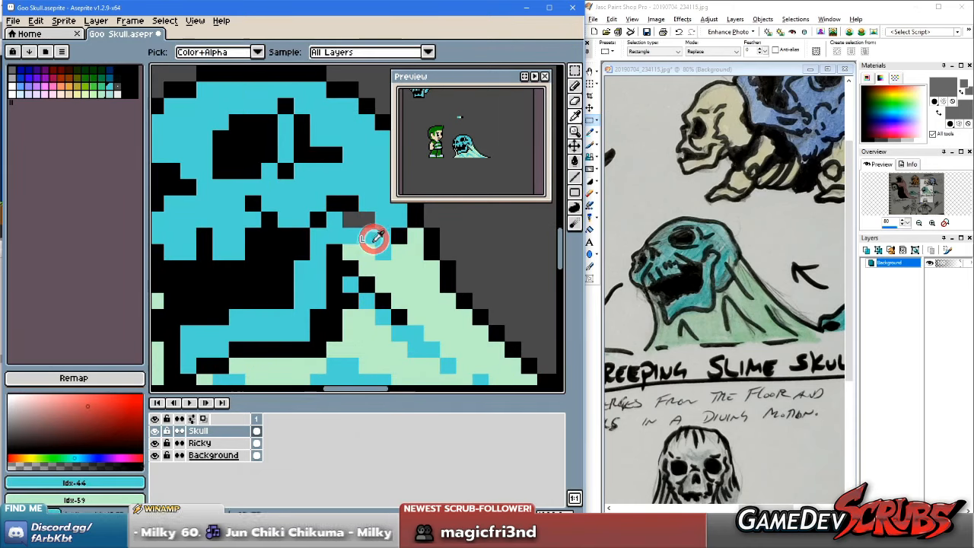
{"action": "scroll", "coordinate": [417, 286], "scroll_direction": "down", "scroll_amount": 4}
{"action": "scroll", "coordinate": [417, 285], "scroll_direction": "up", "scroll_amount": 3}
{"action": "left_click", "coordinate": [365, 273], "text": "alt"}
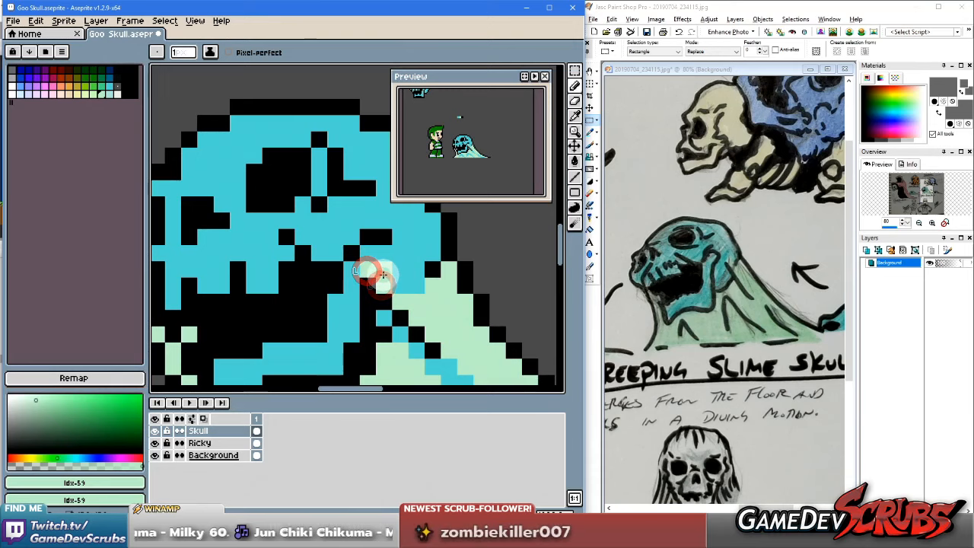
{"action": "scroll", "coordinate": [457, 316], "scroll_direction": "down", "scroll_amount": 3}
{"action": "scroll", "coordinate": [468, 323], "scroll_direction": "down", "scroll_amount": 1}
{"action": "scroll", "coordinate": [457, 326], "scroll_direction": "up", "scroll_amount": 2}
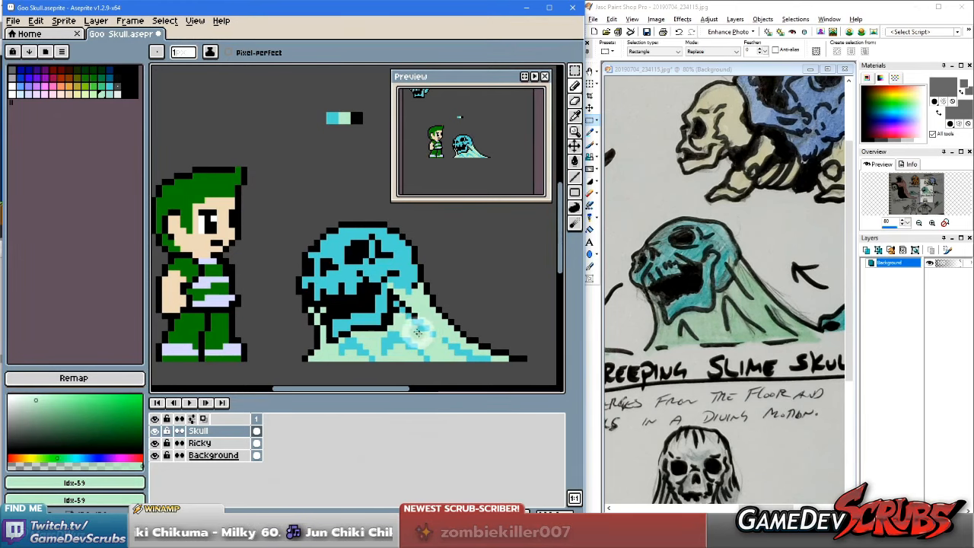
{"action": "scroll", "coordinate": [402, 322], "scroll_direction": "up", "scroll_amount": 1}
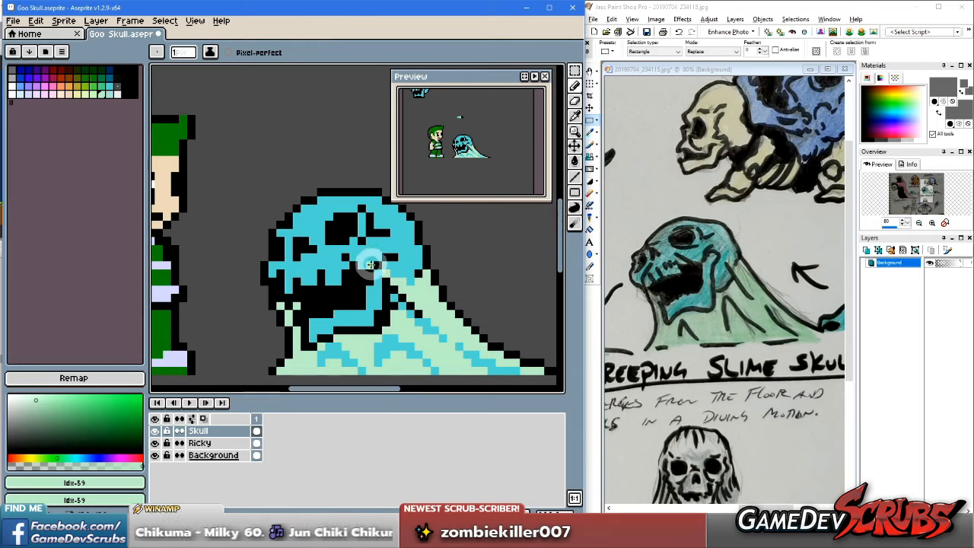
Step: Add black outline pixels behind the top of the jaw hinge and touch up the hinge in the skull's cyan
{"action": "key", "text": "i"}
{"action": "left_click", "coordinate": [393, 258], "text": "alt"}
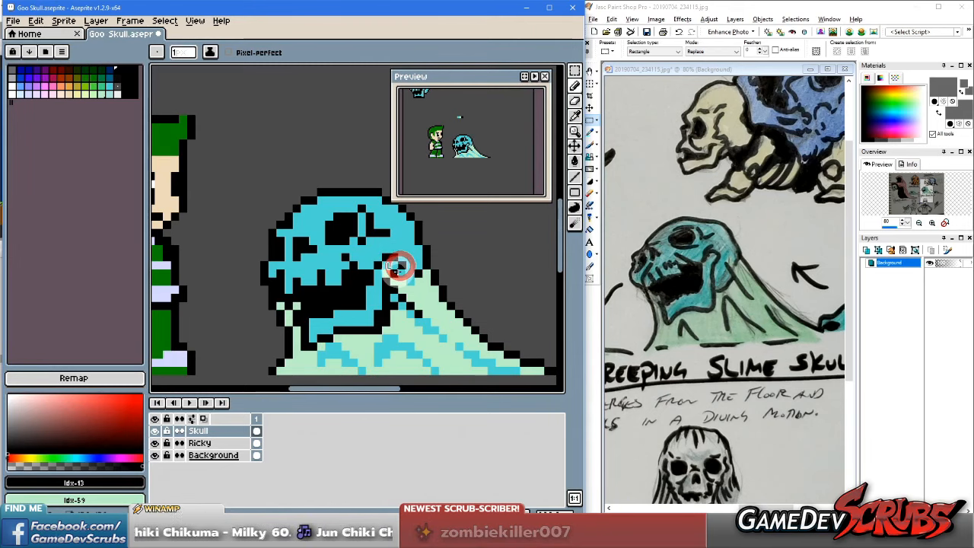
{"action": "key", "text": "alt"}
{"action": "left_click", "coordinate": [388, 261], "text": "alt"}
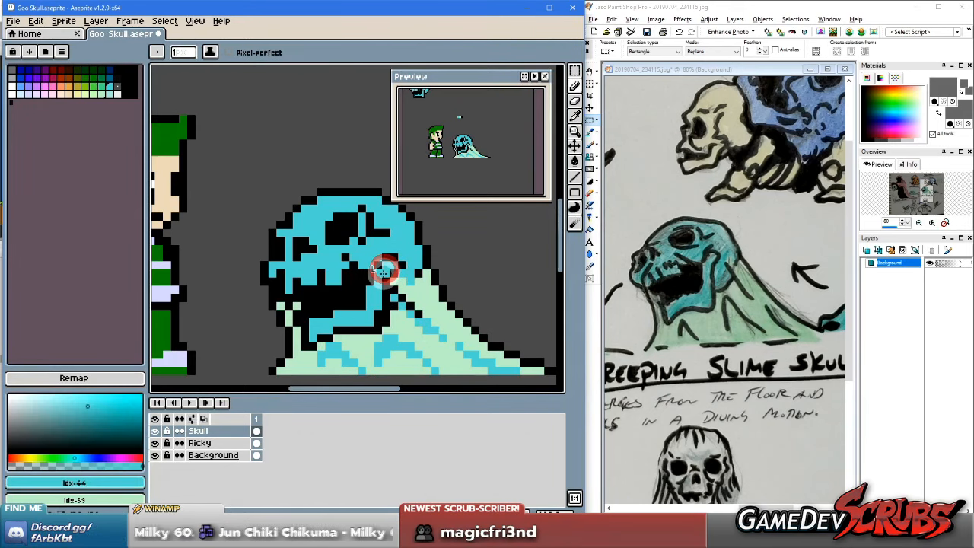
{"action": "scroll", "coordinate": [440, 344], "scroll_direction": "down", "scroll_amount": 1}
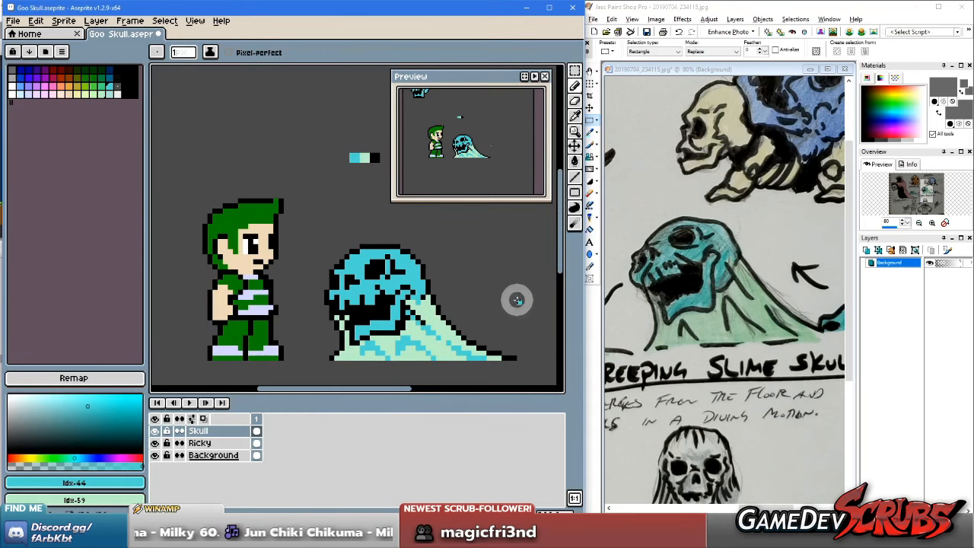
{"action": "scroll", "coordinate": [520, 293], "scroll_direction": "down", "scroll_amount": 1}
{"action": "left_click_drag", "start_coordinate": [522, 291], "coordinate": [451, 295]}
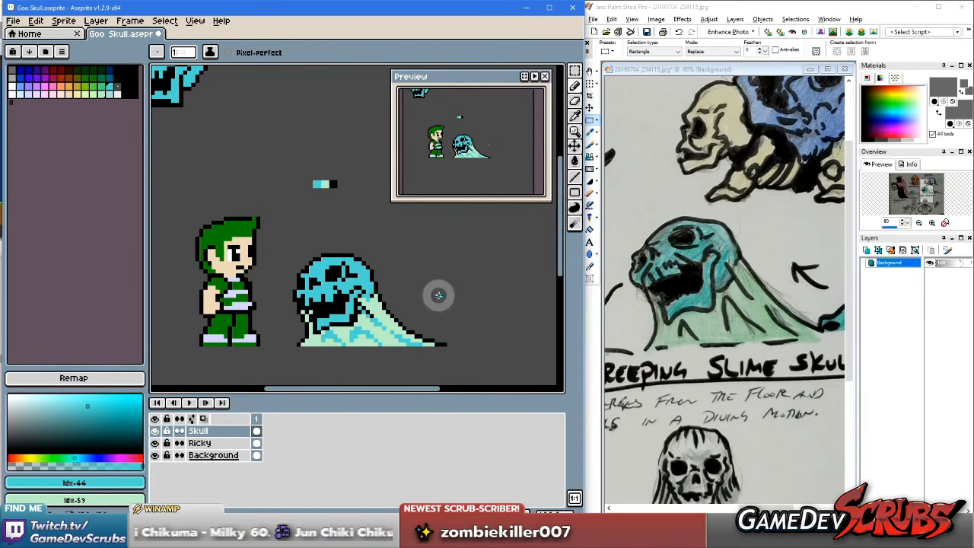
{"action": "scroll", "coordinate": [375, 303], "scroll_direction": "up", "scroll_amount": 1}
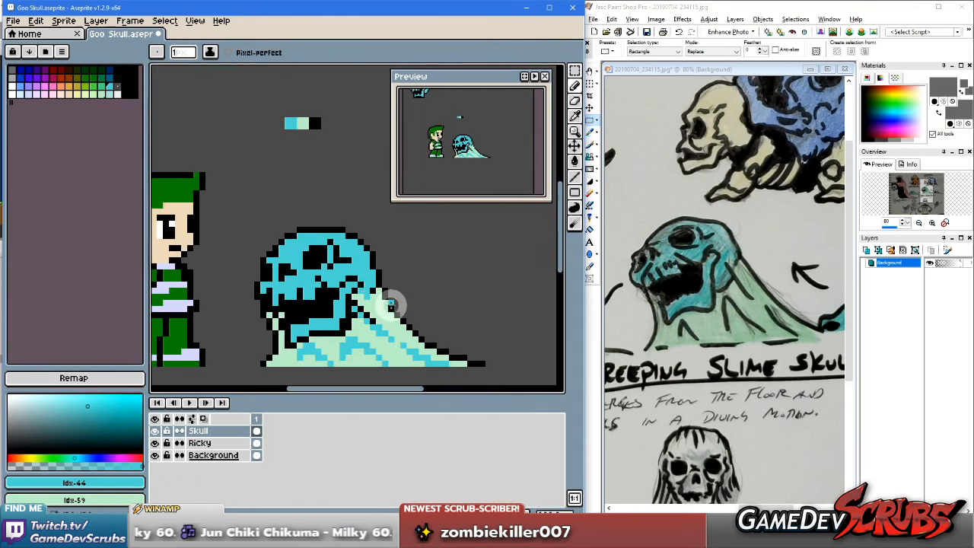
{"action": "left_click_drag", "start_coordinate": [372, 308], "coordinate": [349, 302]}
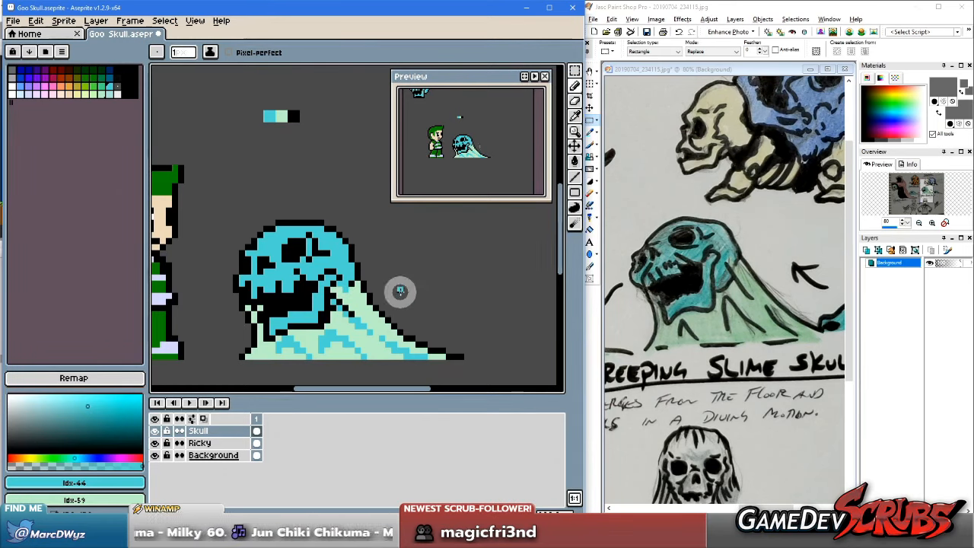
Step: Retouch the pixels where the skull's jaw hinge meets the slime trail and save the sprite
{"action": "scroll", "coordinate": [355, 289], "scroll_direction": "up", "scroll_amount": 1}
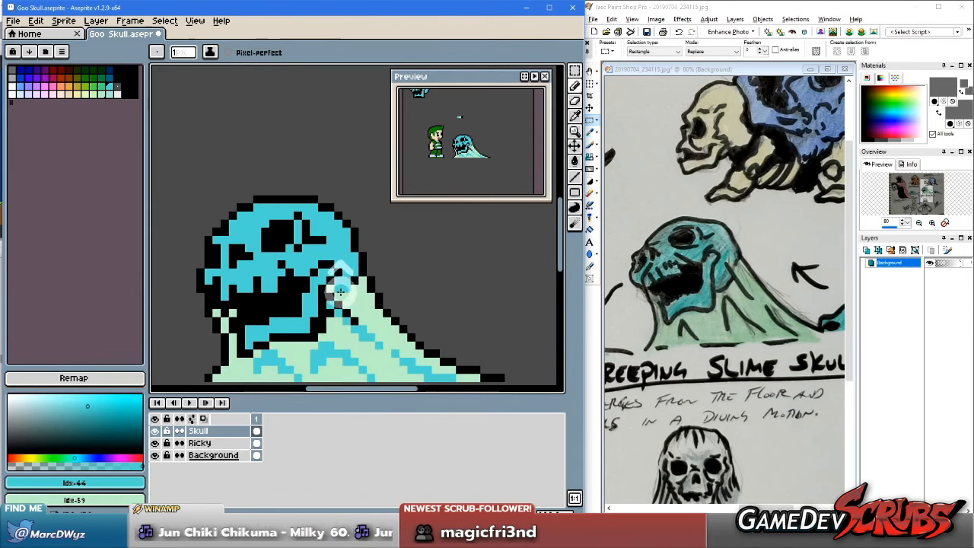
{"action": "left_click", "coordinate": [339, 286], "text": "ctrl"}
{"action": "scroll", "coordinate": [411, 328], "scroll_direction": "down", "scroll_amount": 1}
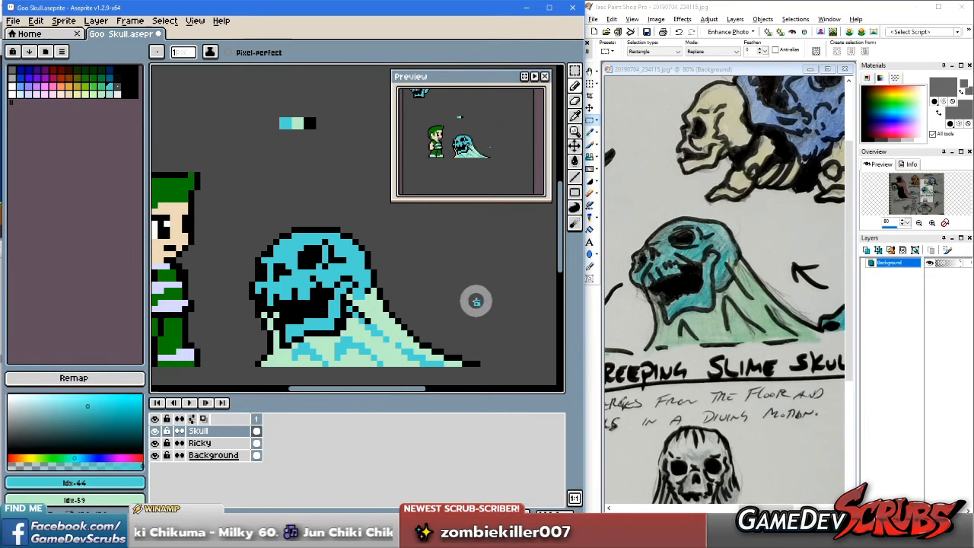
{"action": "scroll", "coordinate": [461, 302], "scroll_direction": "down", "scroll_amount": 1}
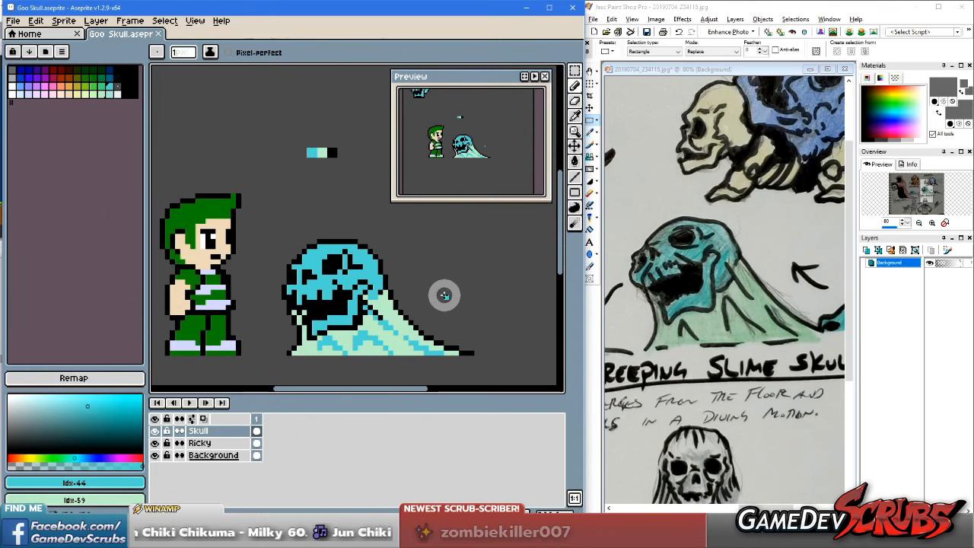
Step: Examine the slime skull's eye socket, jaw and neck at several magnifications against the reference sketch
{"action": "scroll", "coordinate": [436, 292], "scroll_direction": "up", "scroll_amount": 1}
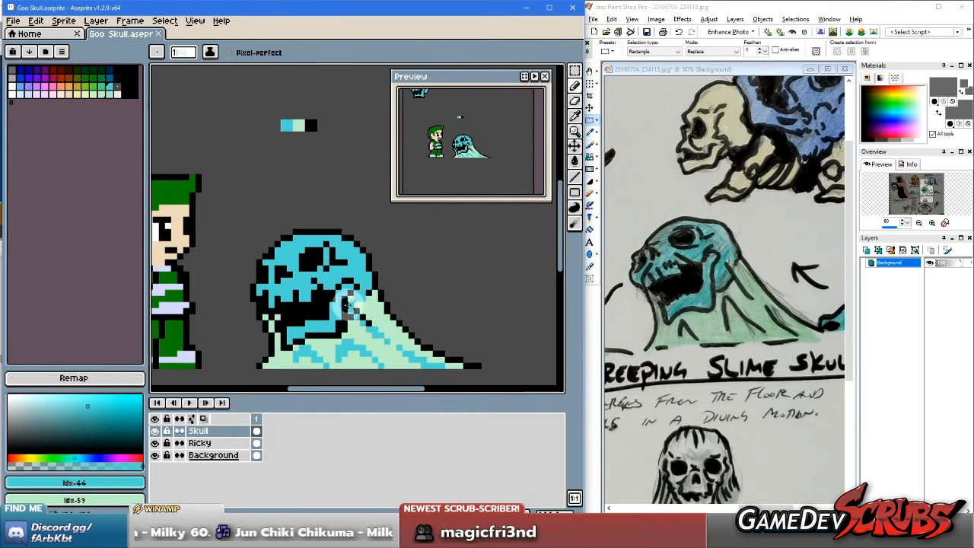
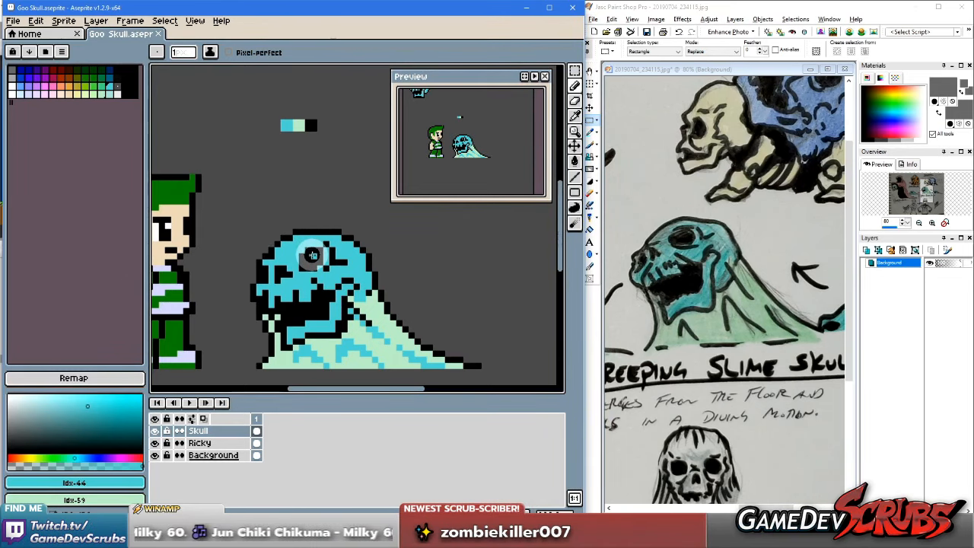
{"action": "left_click_drag", "start_coordinate": [342, 293], "coordinate": [375, 295]}
{"action": "scroll", "coordinate": [326, 298], "scroll_direction": "up", "scroll_amount": 1}
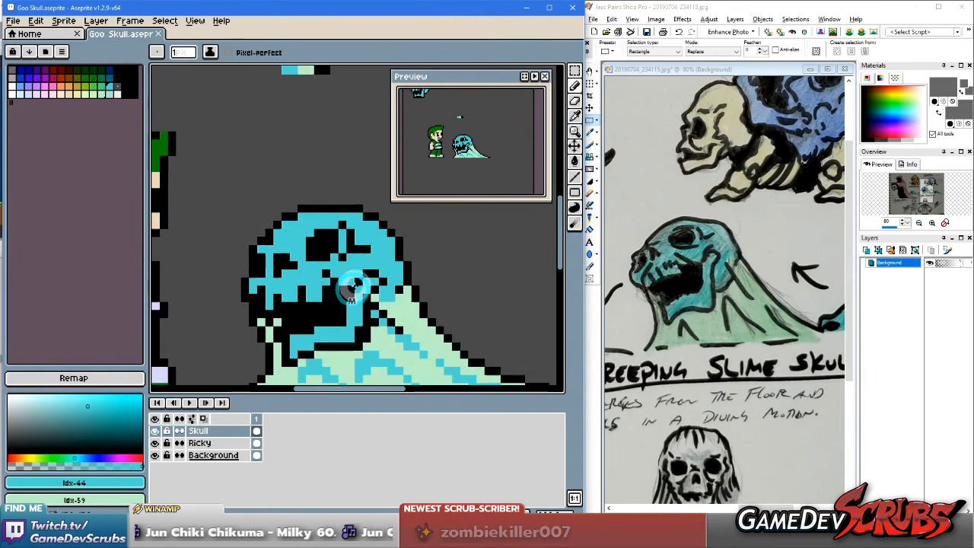
{"action": "scroll", "coordinate": [340, 261], "scroll_direction": "down", "scroll_amount": 2}
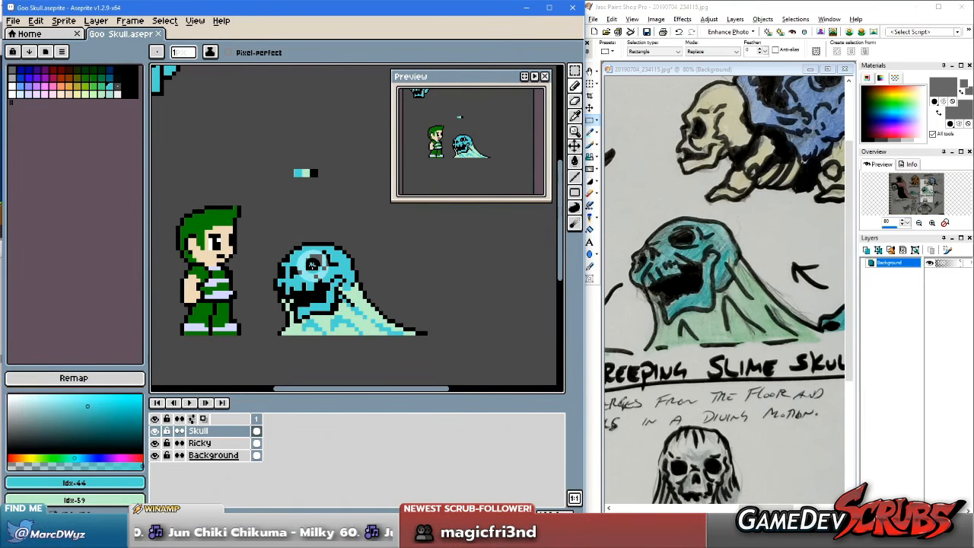
{"action": "scroll", "coordinate": [321, 264], "scroll_direction": "up", "scroll_amount": 1}
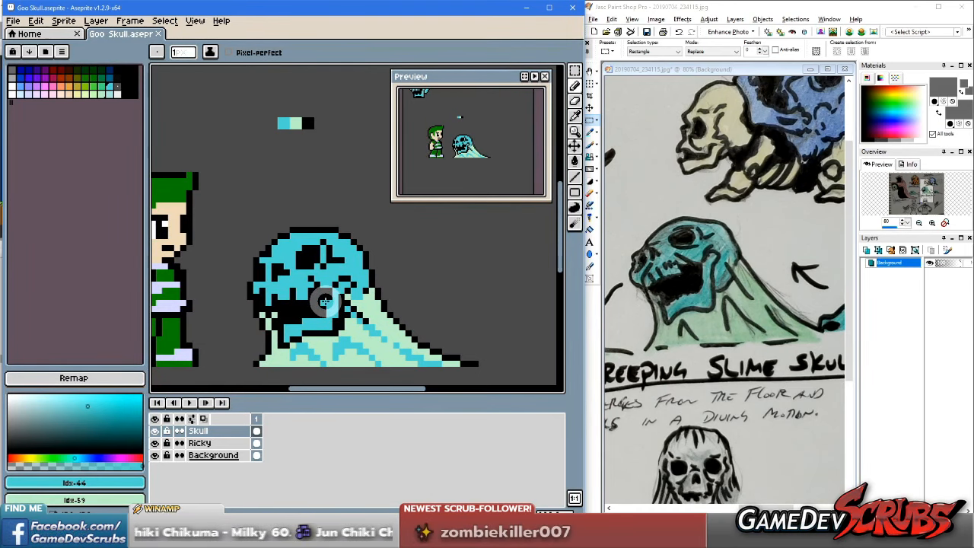
{"action": "scroll", "coordinate": [333, 302], "scroll_direction": "down", "scroll_amount": 1}
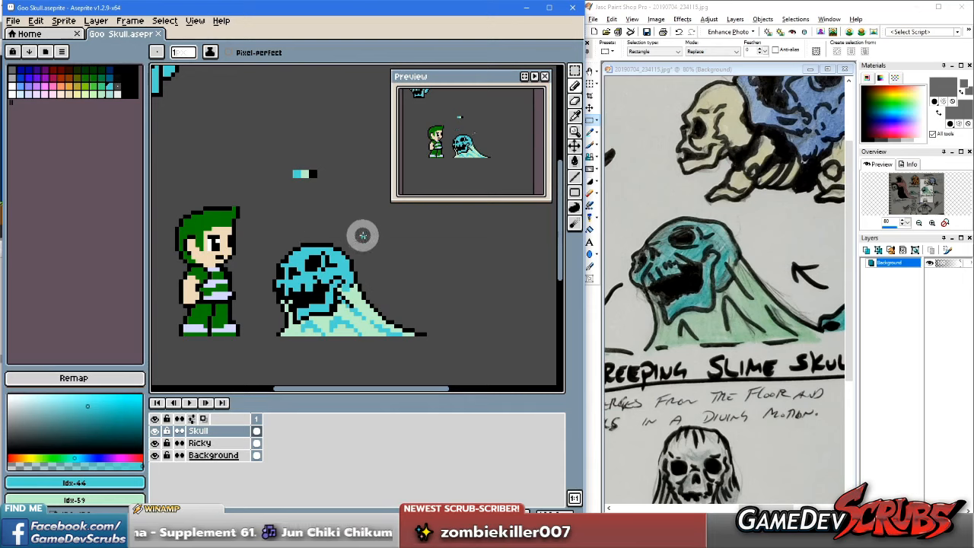
{"action": "scroll", "coordinate": [330, 237], "scroll_direction": "down", "scroll_amount": 1}
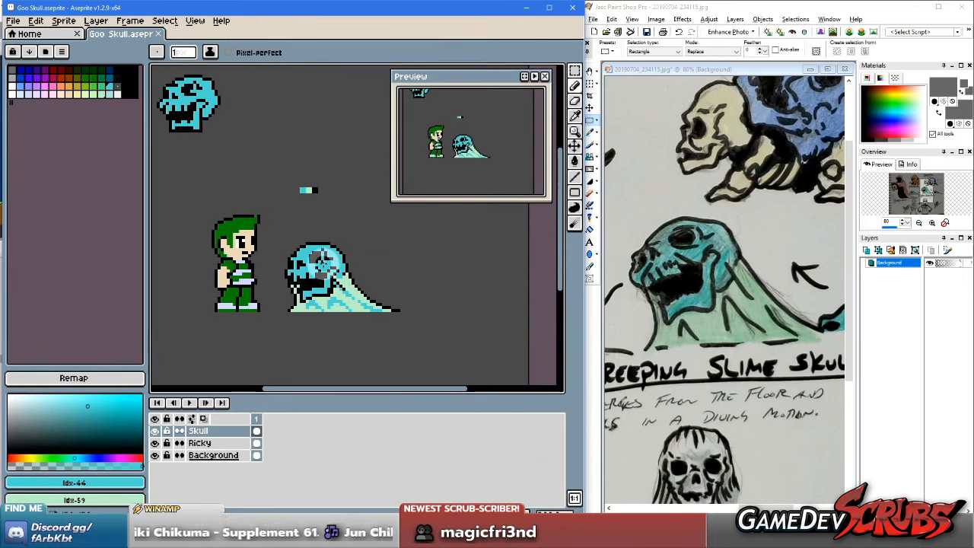
{"action": "scroll", "coordinate": [324, 257], "scroll_direction": "up", "scroll_amount": 1}
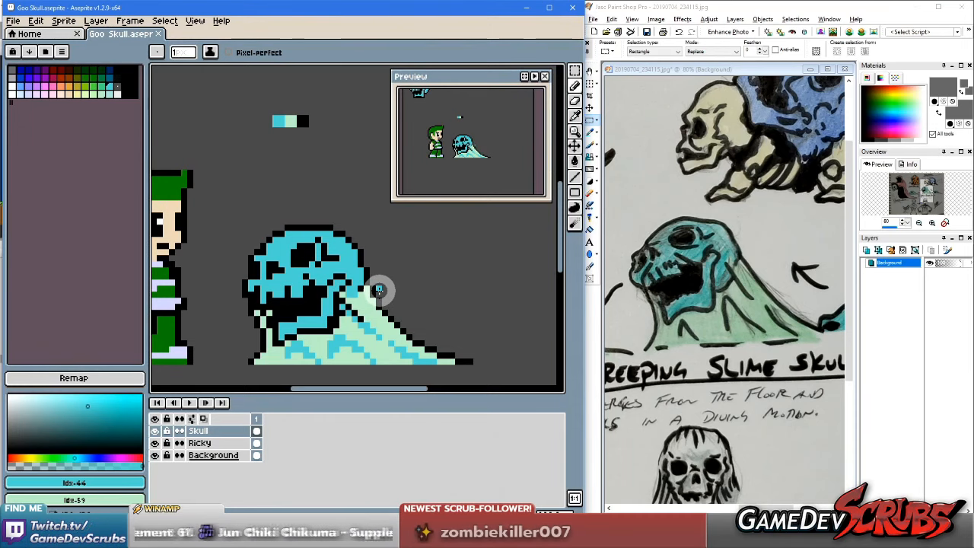
Step: Redraw the crease behind the jaw in black (Idx-13) and cover its old pixels with light green (Idx-59)
{"action": "scroll", "coordinate": [355, 312], "scroll_direction": "up", "scroll_amount": 1}
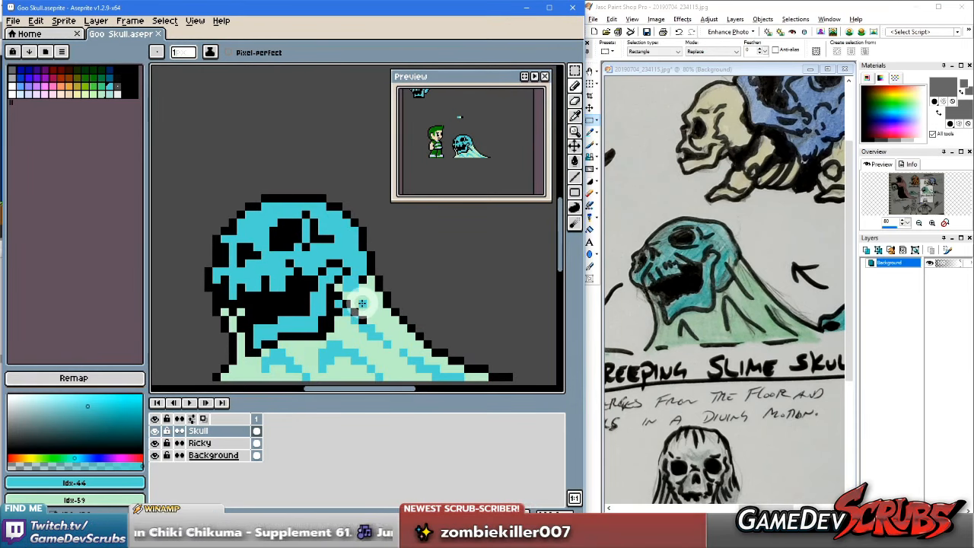
{"action": "left_click", "coordinate": [347, 300], "text": "alt"}
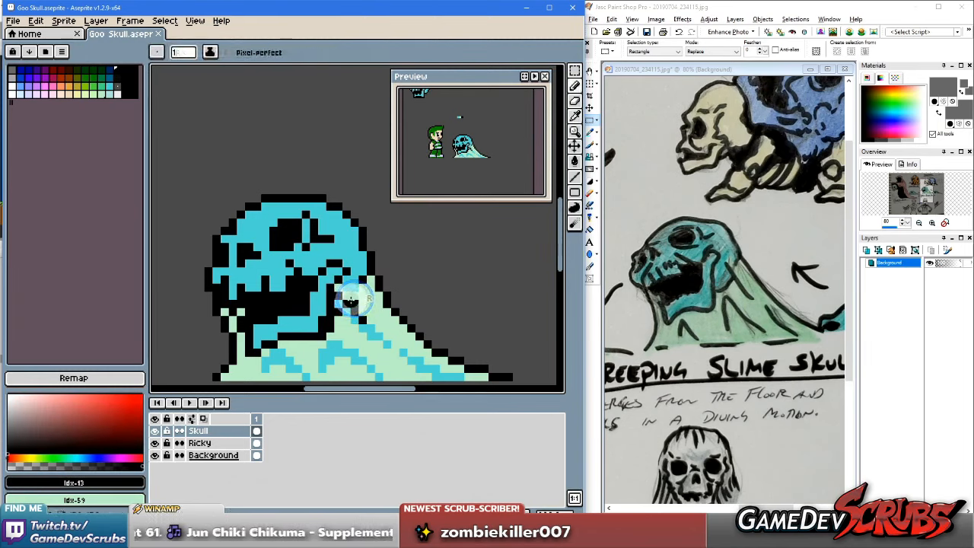
{"action": "left_click_drag", "start_coordinate": [355, 302], "coordinate": [358, 305]}
{"action": "right_click", "coordinate": [363, 317]}
{"action": "right_click", "coordinate": [348, 309]}
{"action": "right_click", "coordinate": [359, 325]}
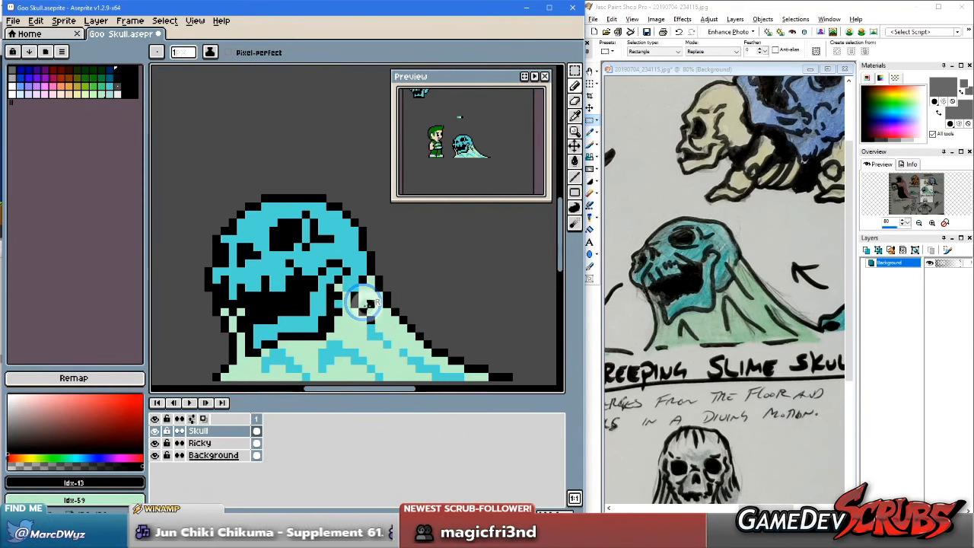
Step: Add a blue (Idx-44) shading pixel beside the slime crease and reshape the jaw's back edge with black outline and blue fill
{"action": "left_click", "coordinate": [371, 332], "text": "alt"}
{"action": "left_click", "coordinate": [363, 302]}
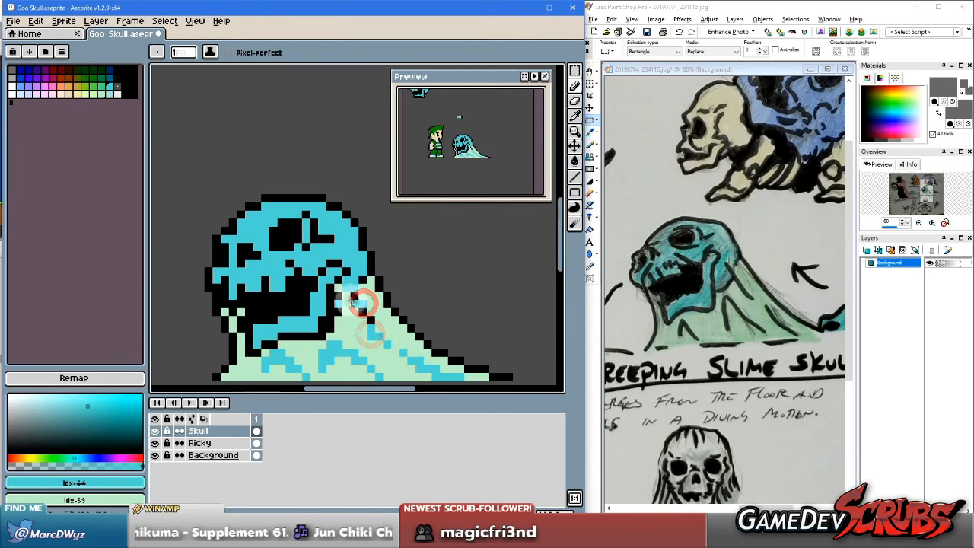
{"action": "key", "text": "alt"}
{"action": "right_click", "coordinate": [341, 287], "text": "alt"}
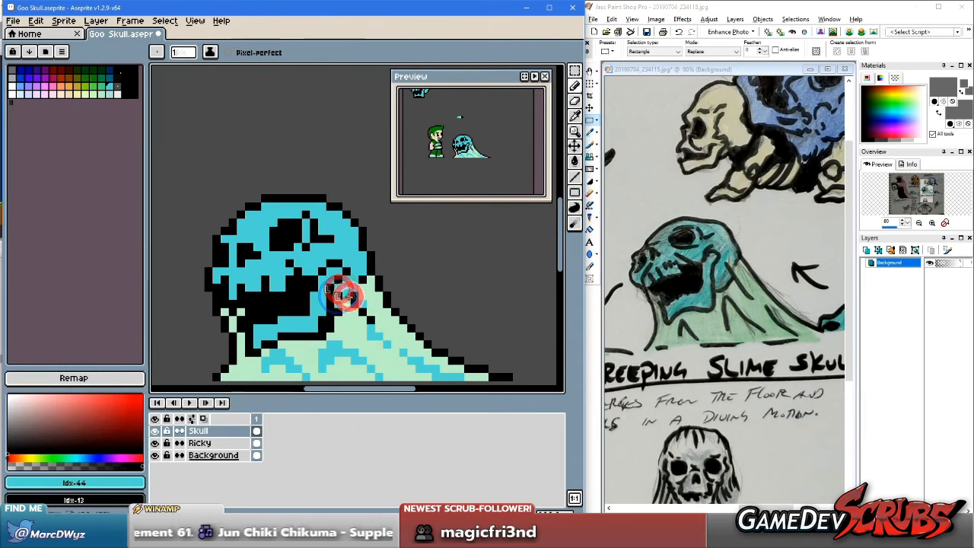
{"action": "right_click", "coordinate": [337, 302]}
{"action": "left_click", "coordinate": [339, 292]}
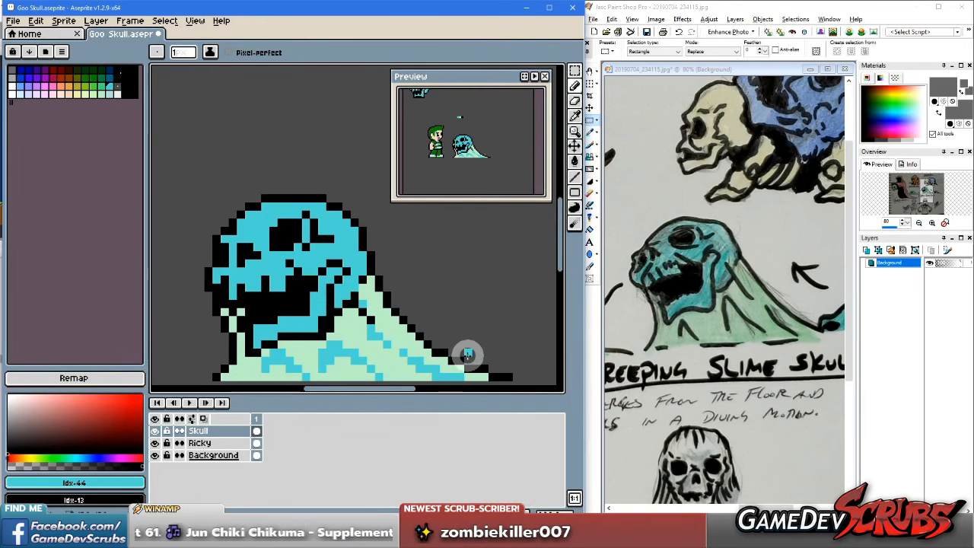
Step: Refine the blue streak below the neck crease using light green (Idx-59) and blue (Idx-44), and check the whole sprite
{"action": "left_click", "coordinate": [373, 340], "text": "alt"}
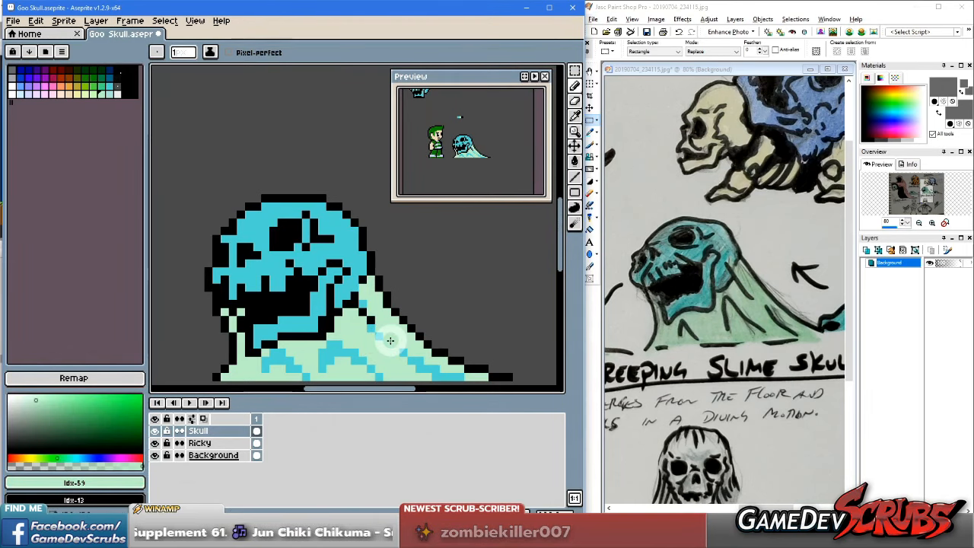
{"action": "left_click", "coordinate": [371, 325], "text": "alt"}
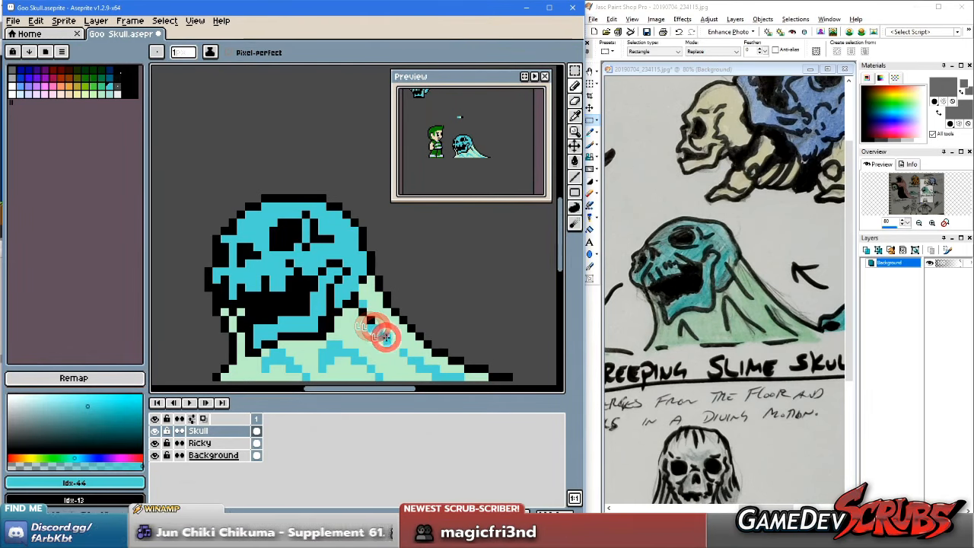
{"action": "scroll", "coordinate": [362, 312], "scroll_direction": "down", "scroll_amount": 3}
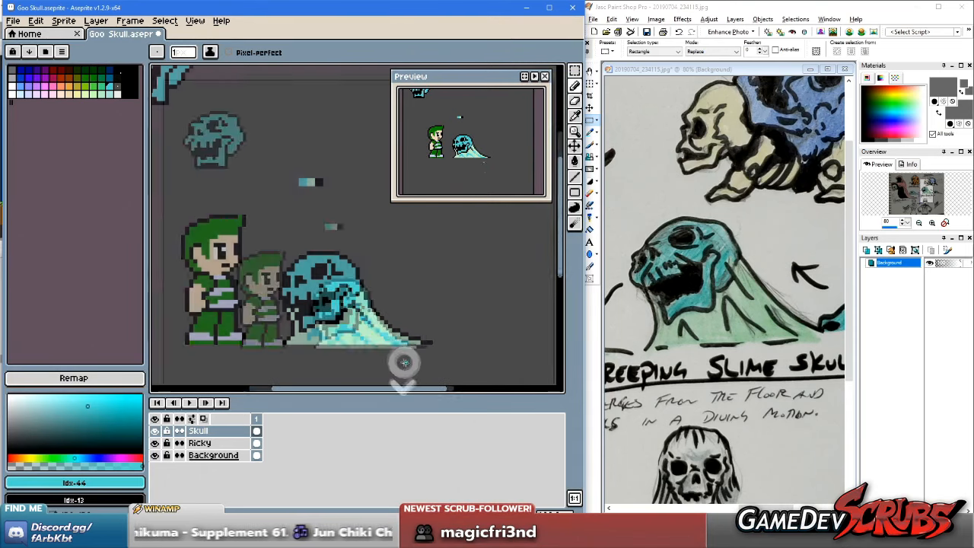
{"action": "scroll", "coordinate": [405, 363], "scroll_direction": "down", "scroll_amount": 4}
{"action": "scroll", "coordinate": [438, 352], "scroll_direction": "up", "scroll_amount": 4}
{"action": "scroll", "coordinate": [296, 312], "scroll_direction": "up", "scroll_amount": 2}
{"action": "left_click_drag", "start_coordinate": [296, 312], "coordinate": [442, 309]}
{"action": "left_click_drag", "start_coordinate": [350, 309], "coordinate": [447, 309]}
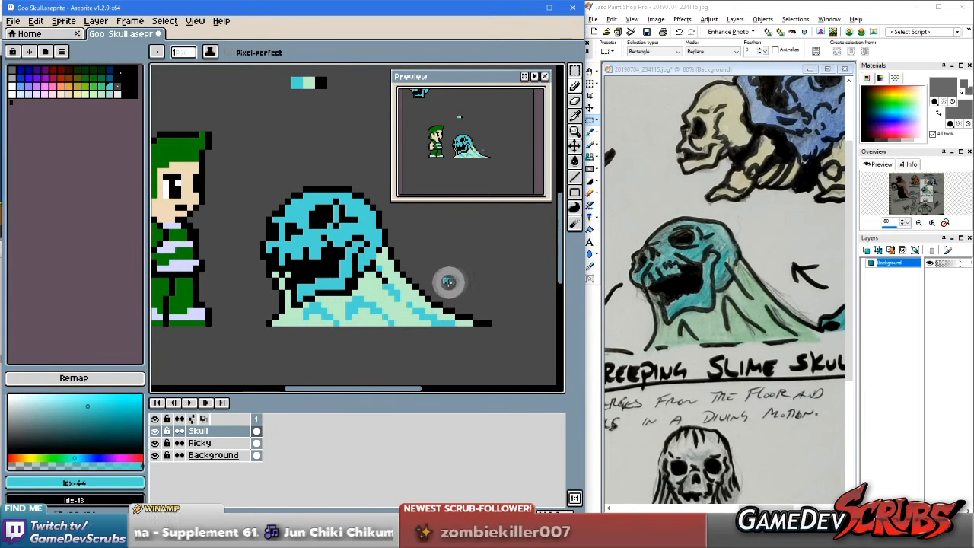
Step: Rework the neck crease with light green and black, extending its black pixels up to the jaw hinge
{"action": "scroll", "coordinate": [385, 273], "scroll_direction": "up", "scroll_amount": 1}
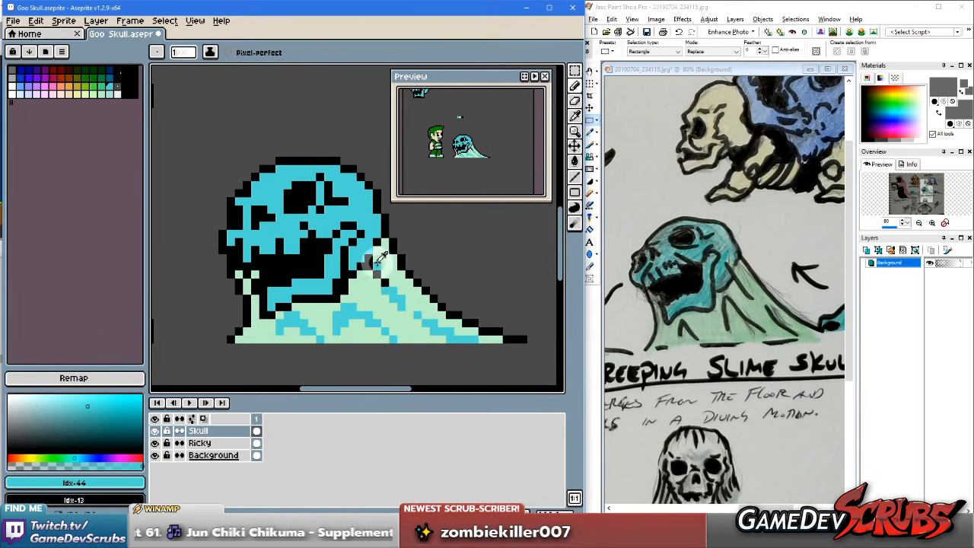
{"action": "left_click", "coordinate": [378, 255], "text": "alt"}
{"action": "left_click", "coordinate": [359, 253], "text": "alt"}
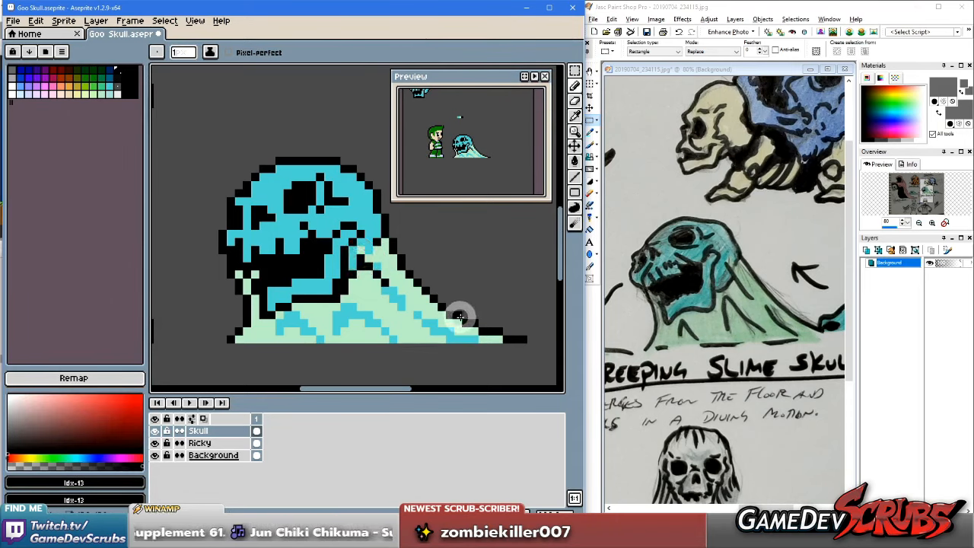
{"action": "scroll", "coordinate": [460, 323], "scroll_direction": "down", "scroll_amount": 1}
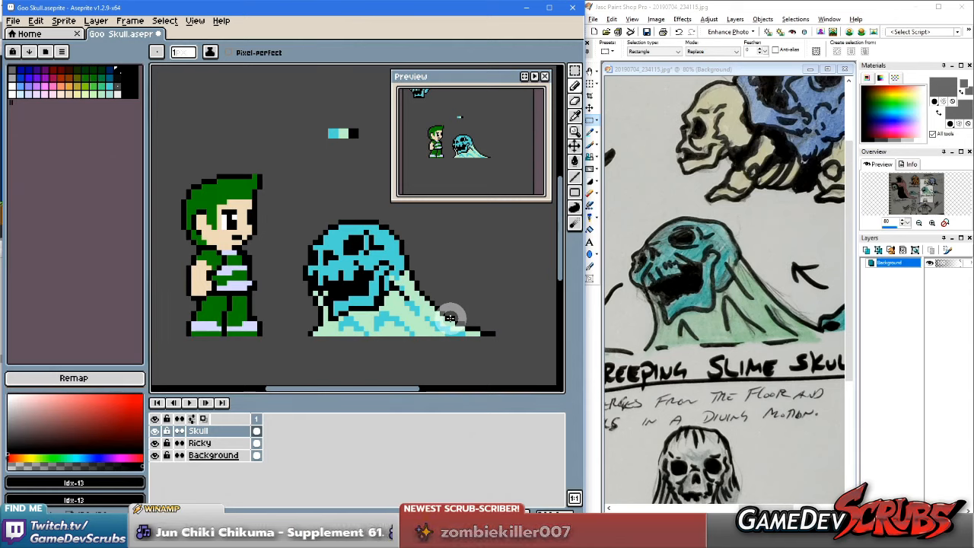
{"action": "scroll", "coordinate": [450, 318], "scroll_direction": "up", "scroll_amount": 1}
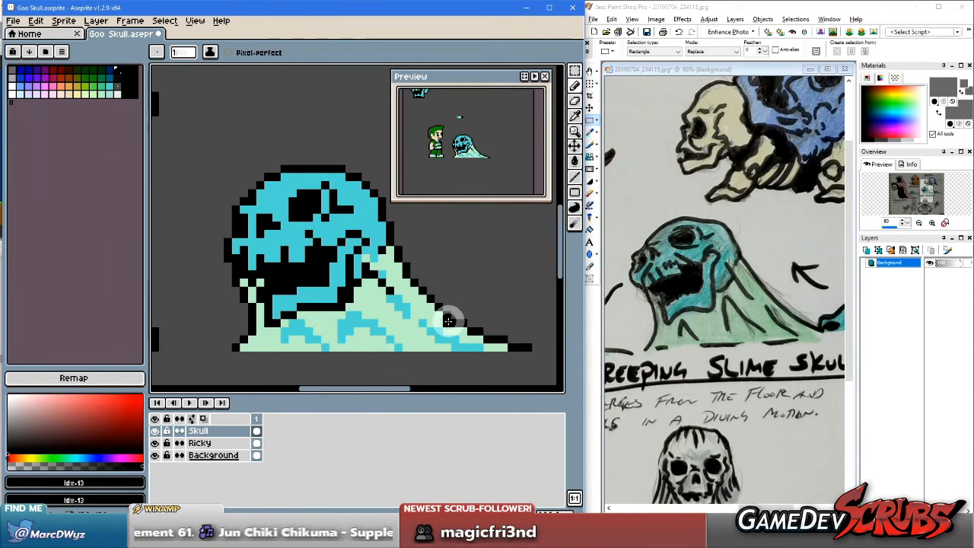
{"action": "scroll", "coordinate": [448, 321], "scroll_direction": "up", "scroll_amount": 1}
{"action": "left_click_drag", "start_coordinate": [347, 242], "coordinate": [355, 253]}
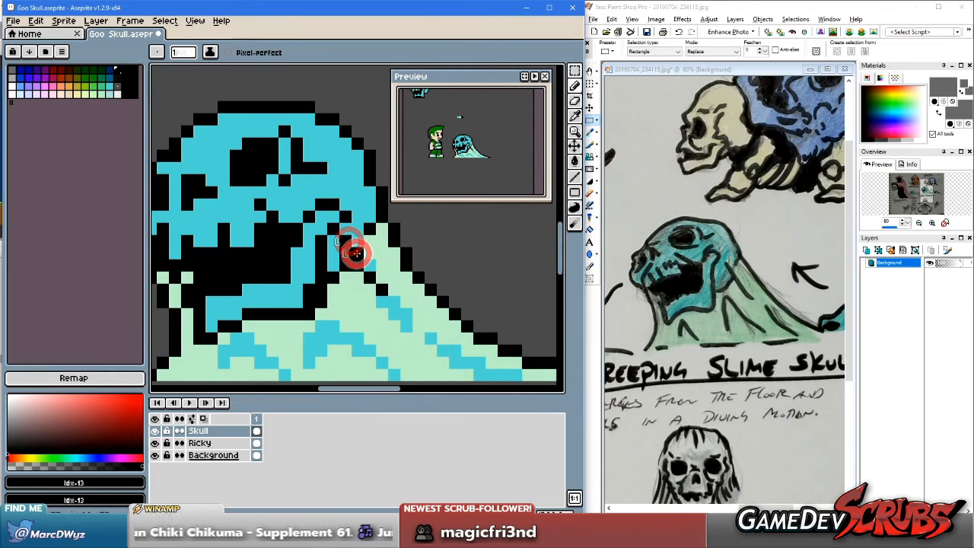
Step: Cover the leftover blue pixels beside the top of the neck crease with light green (Idx-59)
{"action": "left_click", "coordinate": [354, 276], "text": "alt"}
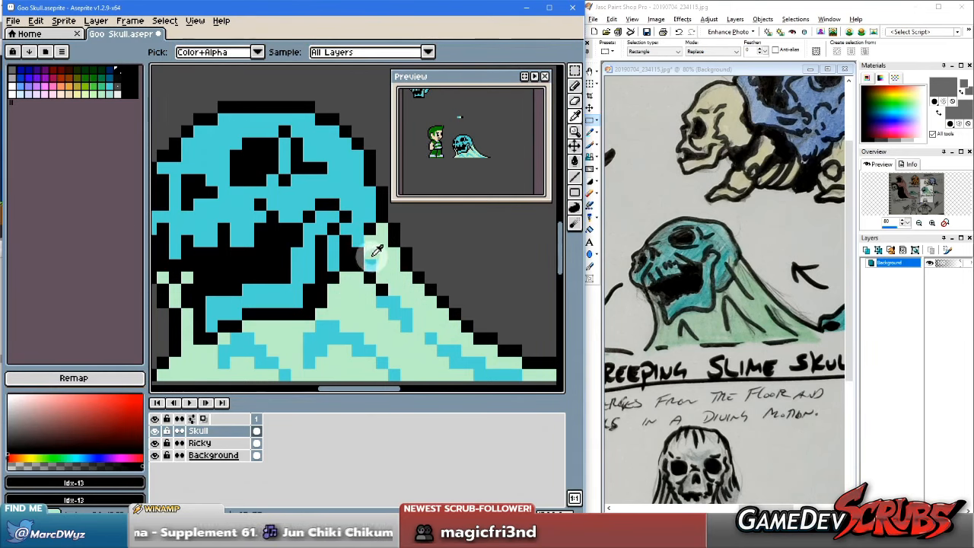
{"action": "left_click", "coordinate": [373, 256], "text": "alt"}
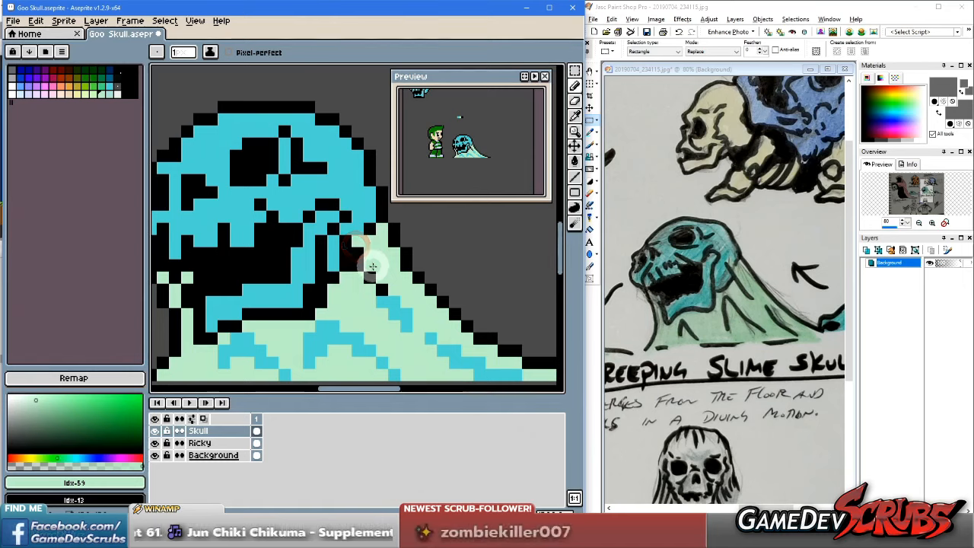
{"action": "left_click_drag", "start_coordinate": [373, 267], "coordinate": [373, 265]}
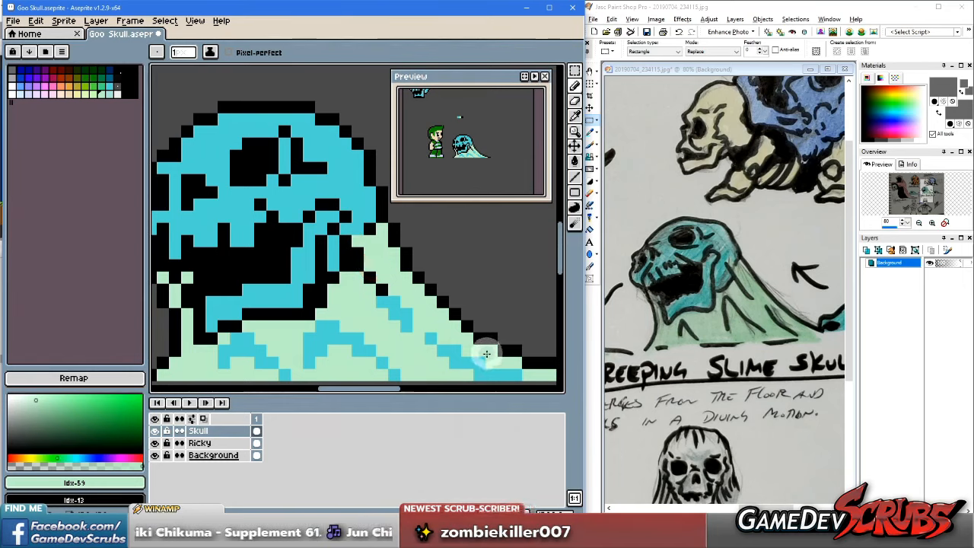
Step: Recolour the upper neck crease pixels in blue (Idx-44), undo the stray pencil stroke, and check the whole sprite
{"action": "scroll", "coordinate": [458, 338], "scroll_direction": "right", "scroll_amount": 3}
{"action": "left_click_drag", "start_coordinate": [356, 313], "coordinate": [372, 317]}
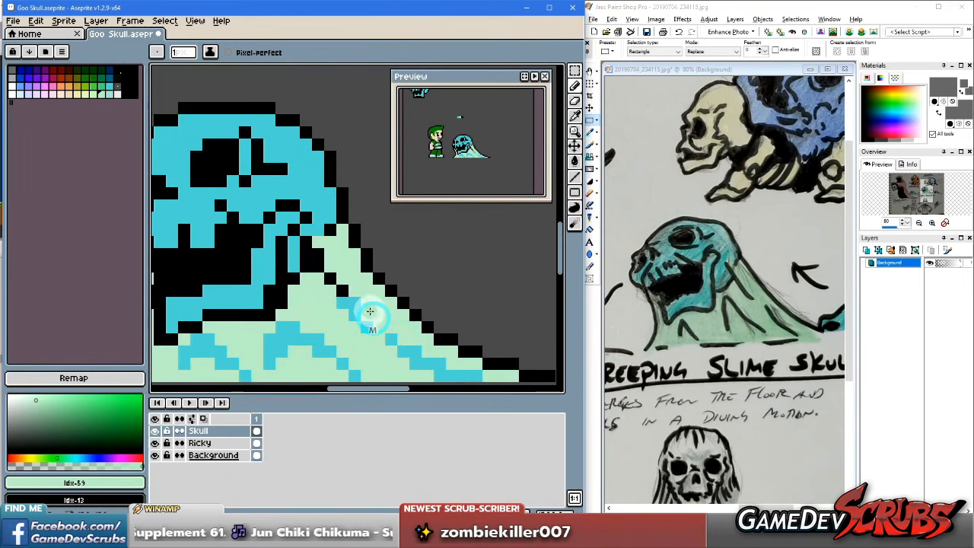
{"action": "left_click", "coordinate": [355, 304], "text": "alt"}
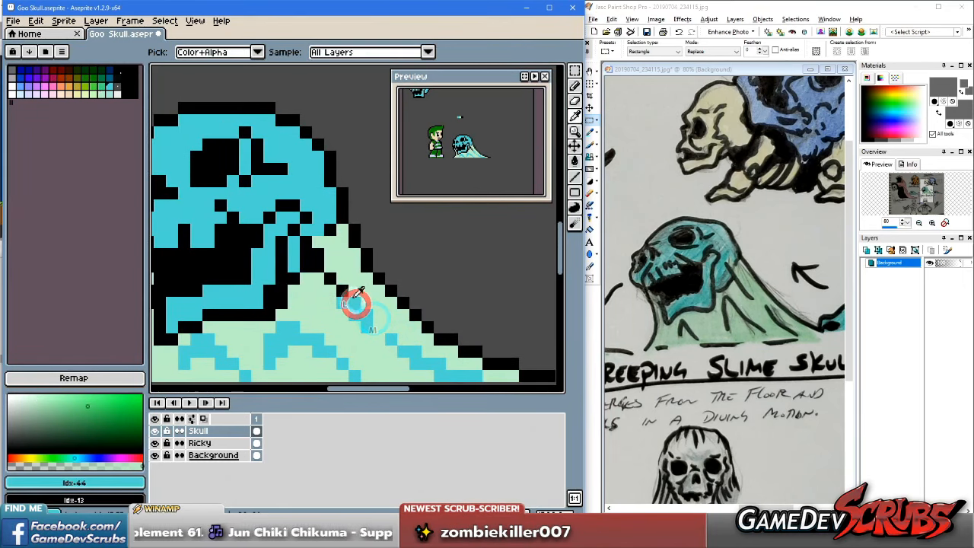
{"action": "key", "text": "ctrl+z"}
{"action": "left_click", "coordinate": [329, 265]}
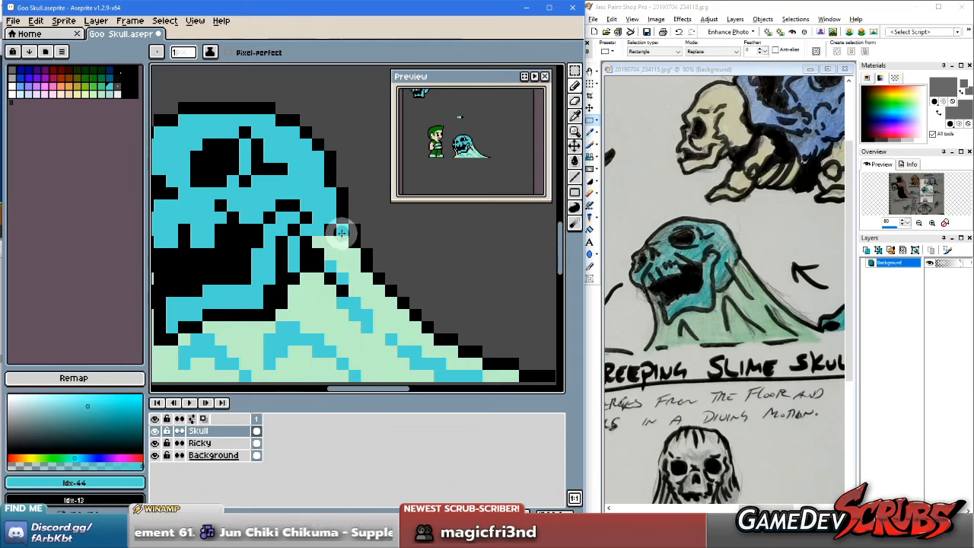
{"action": "key", "text": "ctrl+z"}
{"action": "scroll", "coordinate": [391, 320], "scroll_direction": "down", "scroll_amount": 2}
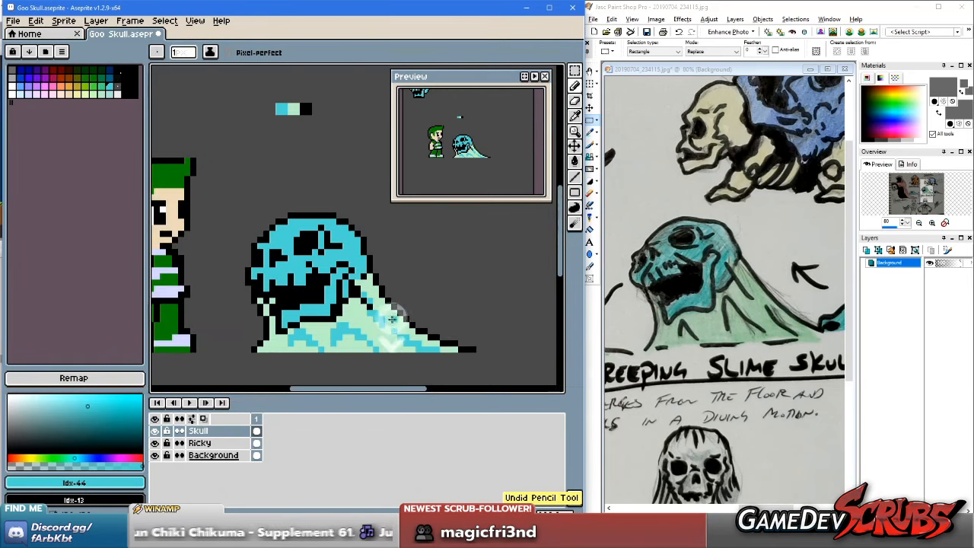
{"action": "scroll", "coordinate": [394, 326], "scroll_direction": "down", "scroll_amount": 3}
{"action": "left_click", "coordinate": [461, 357]}
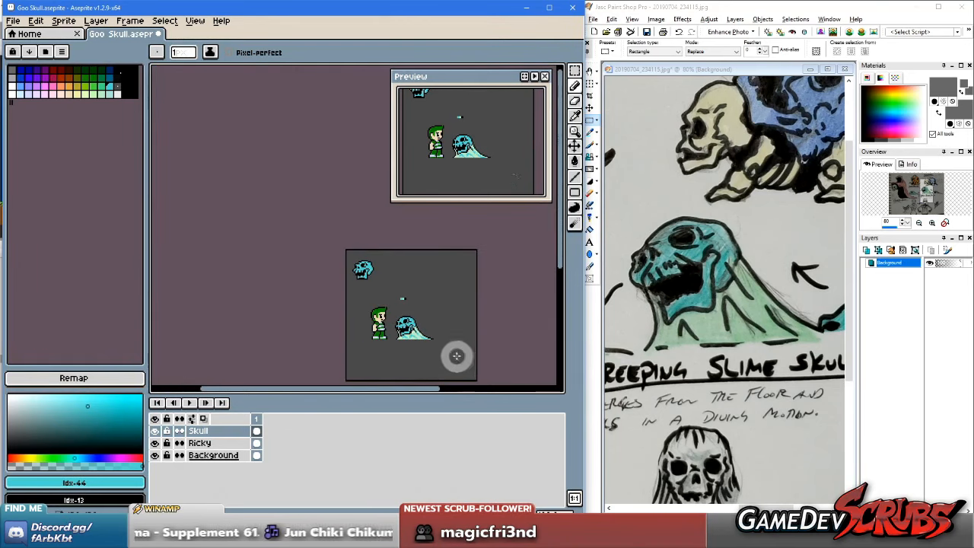
{"action": "scroll", "coordinate": [457, 356], "scroll_direction": "up", "scroll_amount": 6}
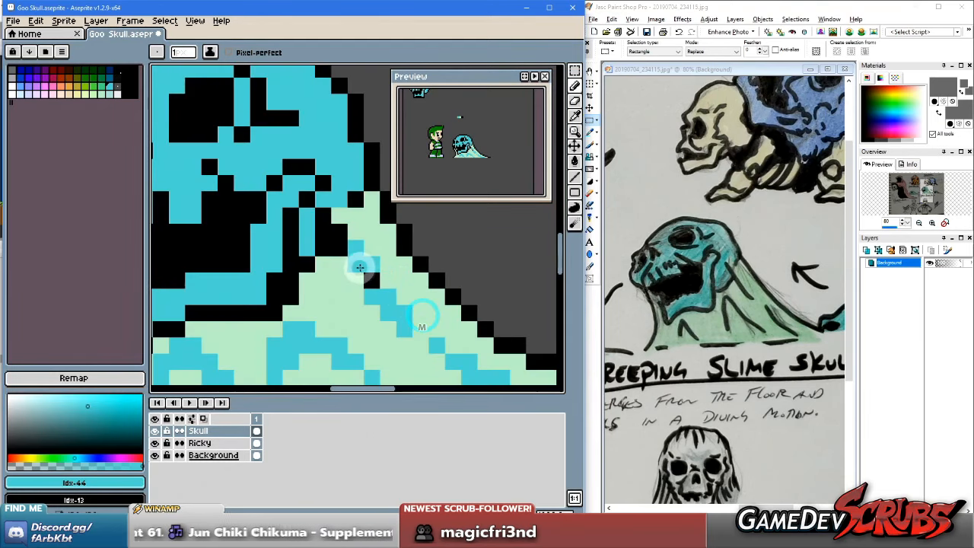
Step: Paint the blue pixels between the jaw hinge and the top of the neck crease black (Idx-13), and check the whole sprite
{"action": "scroll", "coordinate": [359, 267], "scroll_direction": "down", "scroll_amount": 4}
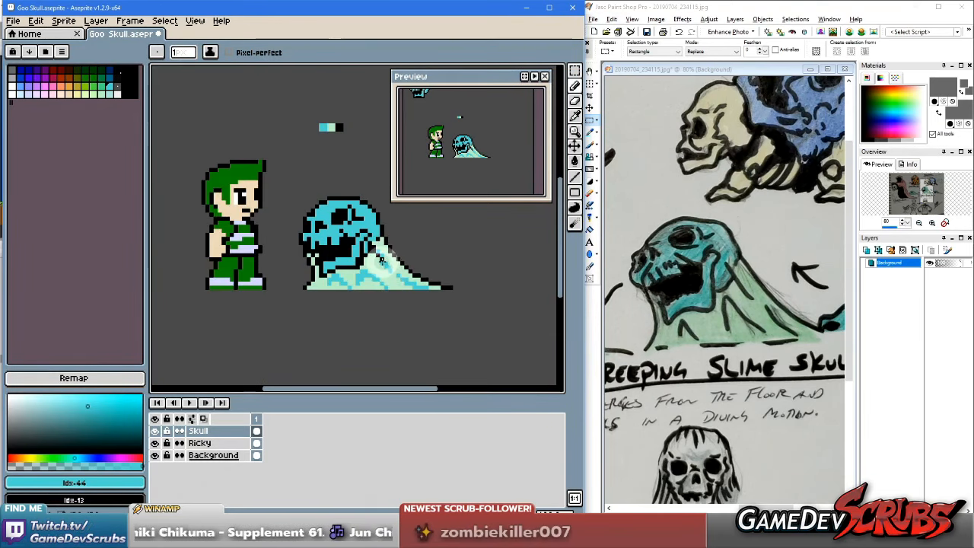
{"action": "scroll", "coordinate": [381, 259], "scroll_direction": "up", "scroll_amount": 3}
{"action": "left_click", "coordinate": [373, 244]}
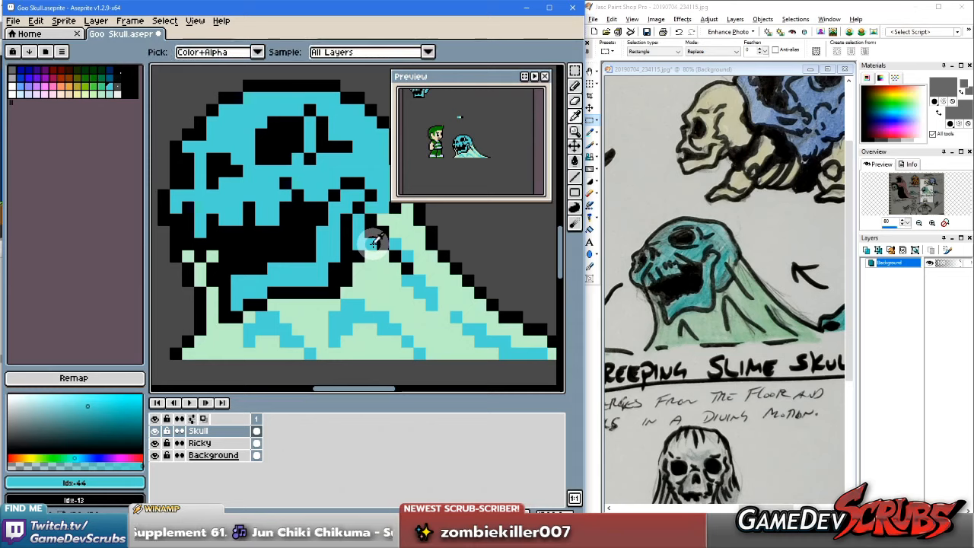
{"action": "left_click", "coordinate": [364, 242]}
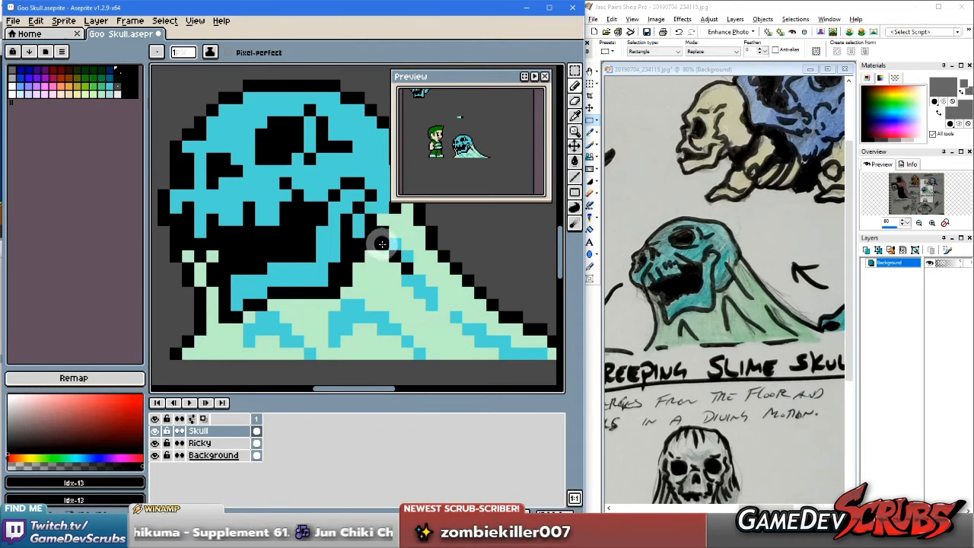
{"action": "scroll", "coordinate": [380, 328], "scroll_direction": "down", "scroll_amount": 4}
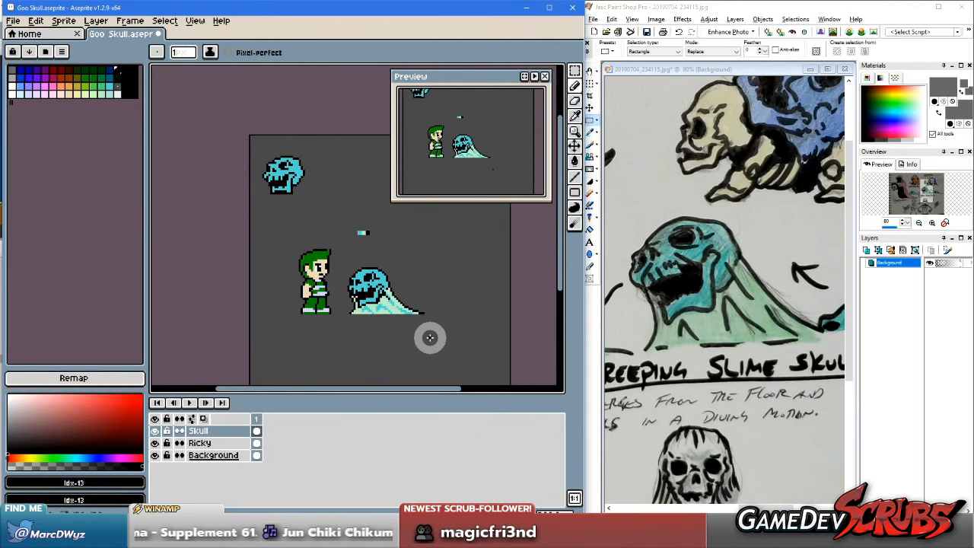
Step: Add a light green (Idx-59) highlight along the upper back of the cranium and check it against the whole sprite
{"action": "scroll", "coordinate": [364, 295], "scroll_direction": "up", "scroll_amount": 3}
{"action": "key", "text": "i"}
{"action": "left_click", "coordinate": [451, 314]}
{"action": "scroll", "coordinate": [441, 320], "scroll_direction": "up", "scroll_amount": 2}
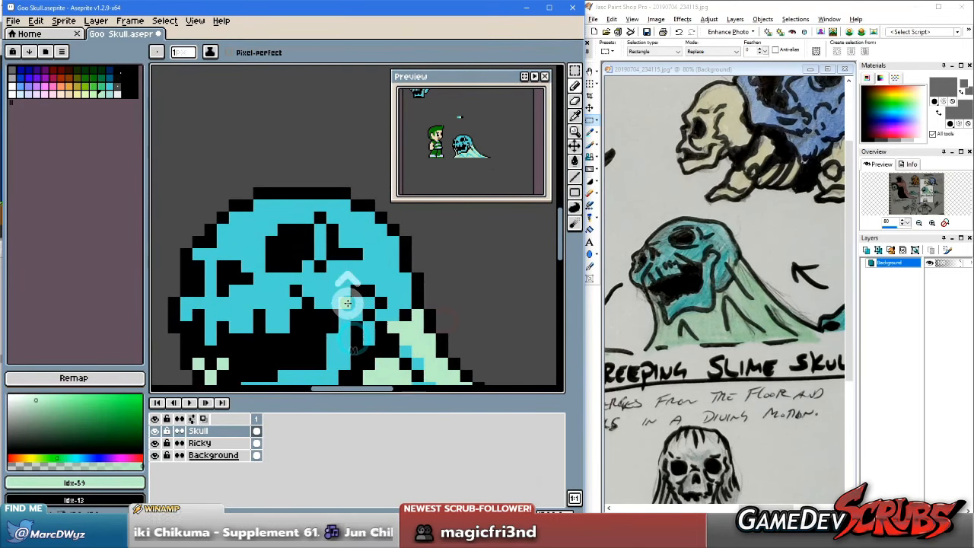
{"action": "left_click_drag", "start_coordinate": [352, 220], "coordinate": [370, 235]}
{"action": "scroll", "coordinate": [363, 265], "scroll_direction": "down", "scroll_amount": 1}
{"action": "scroll", "coordinate": [396, 344], "scroll_direction": "down", "scroll_amount": 1}
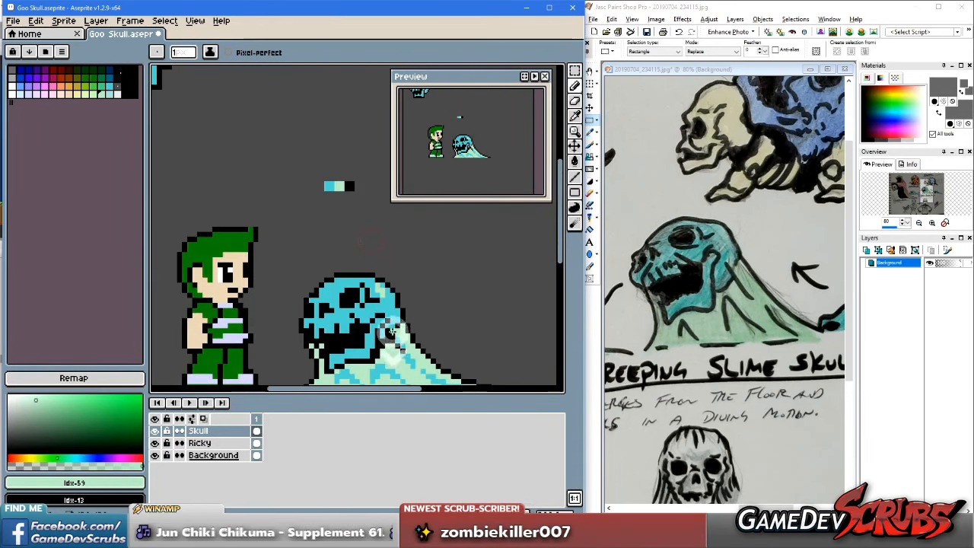
Step: Add a matching light green (Idx-59) highlight along the upper forehead and review the skull's shading
{"action": "scroll", "coordinate": [401, 343], "scroll_direction": "up", "scroll_amount": 1}
{"action": "scroll", "coordinate": [302, 268], "scroll_direction": "up", "scroll_amount": 1}
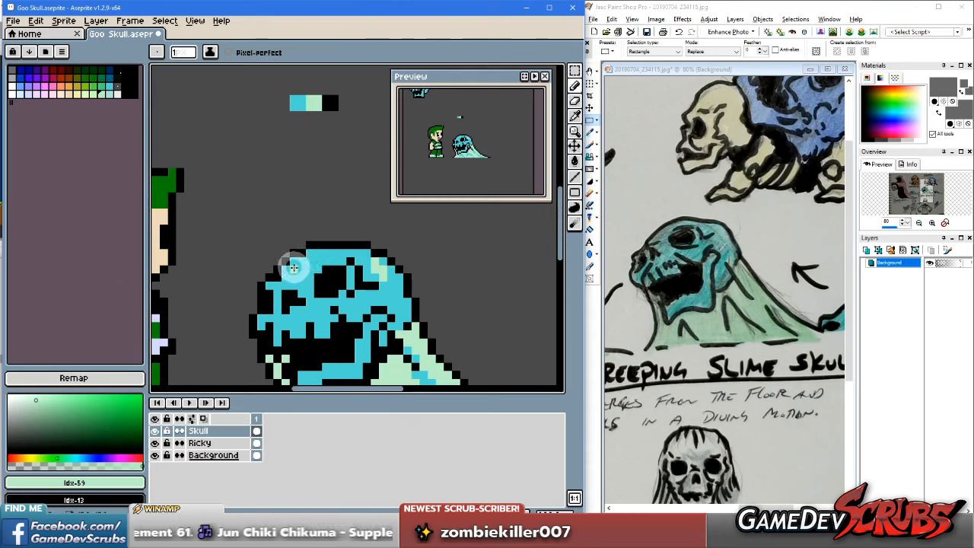
{"action": "left_click_drag", "start_coordinate": [319, 255], "coordinate": [301, 267]}
{"action": "scroll", "coordinate": [358, 295], "scroll_direction": "down", "scroll_amount": 2}
{"action": "left_click_drag", "start_coordinate": [421, 341], "coordinate": [354, 299]}
{"action": "scroll", "coordinate": [369, 304], "scroll_direction": "down", "scroll_amount": 1}
{"action": "scroll", "coordinate": [373, 309], "scroll_direction": "down", "scroll_amount": 1}
{"action": "scroll", "coordinate": [369, 304], "scroll_direction": "up", "scroll_amount": 3}
{"action": "scroll", "coordinate": [324, 266], "scroll_direction": "up", "scroll_amount": 1}
{"action": "scroll", "coordinate": [323, 267], "scroll_direction": "down", "scroll_amount": 2}
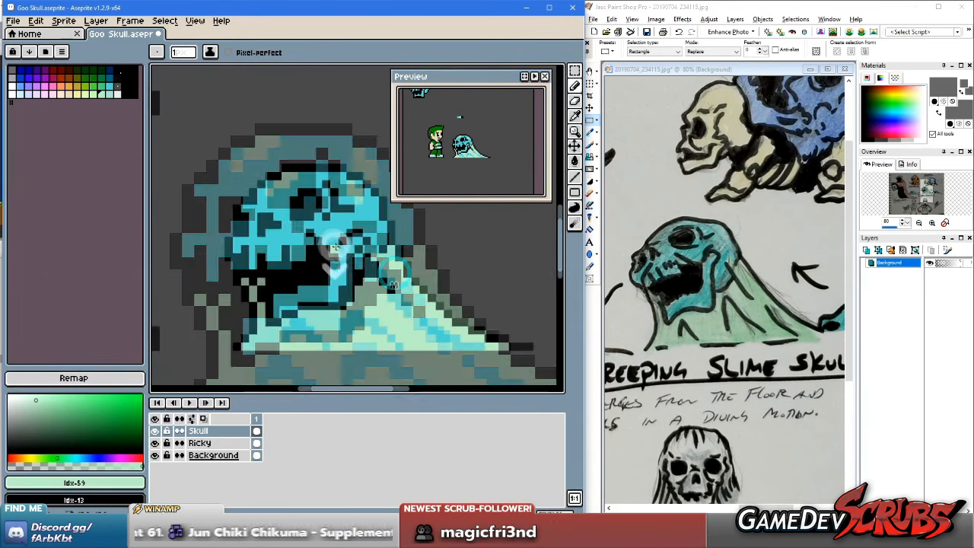
Step: Highlight the brow between the nose cavity and the eye socket in light green, and undo the extra pencil stroke on the cheekbone
{"action": "left_click_drag", "start_coordinate": [268, 207], "coordinate": [275, 214]}
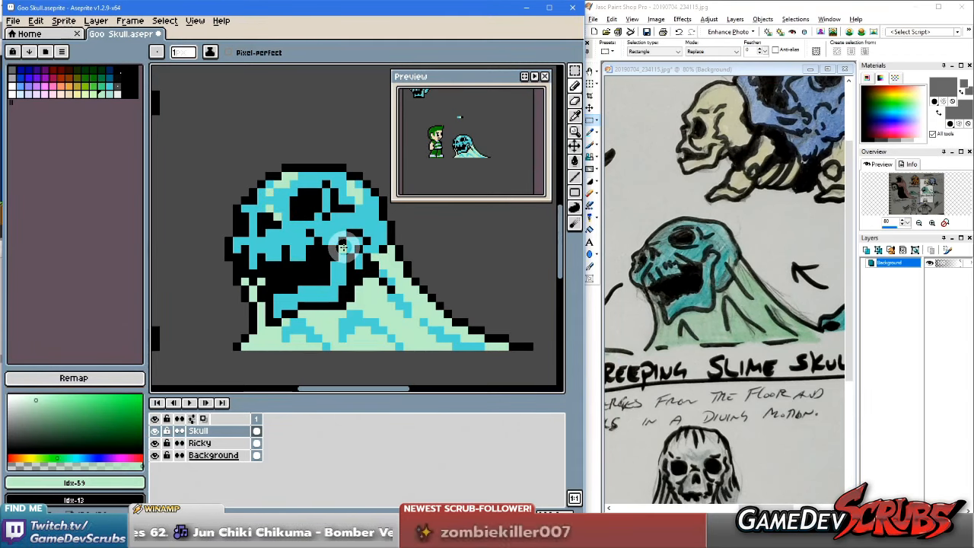
{"action": "left_click_drag", "start_coordinate": [303, 278], "coordinate": [331, 292]}
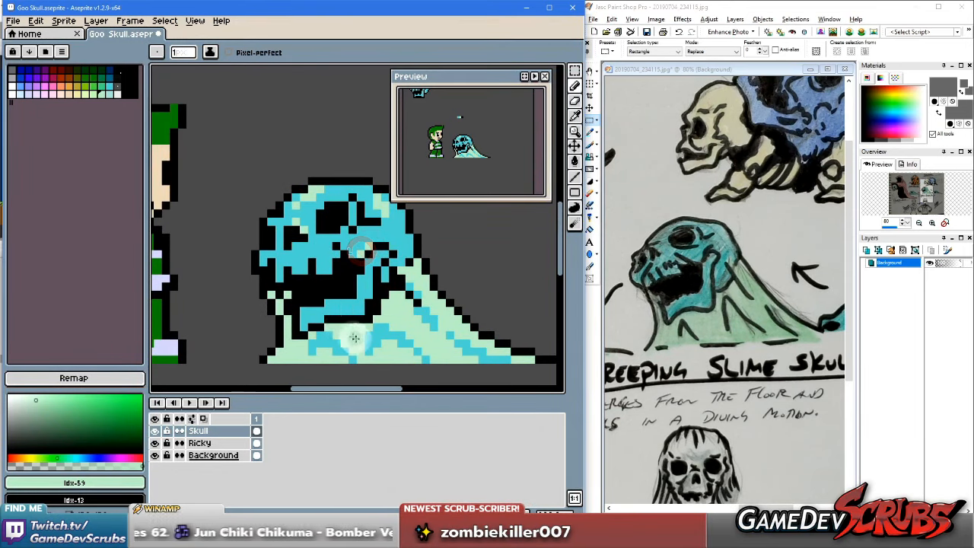
{"action": "scroll", "coordinate": [303, 308], "scroll_direction": "down", "scroll_amount": 1}
{"action": "scroll", "coordinate": [303, 308], "scroll_direction": "up", "scroll_amount": 2}
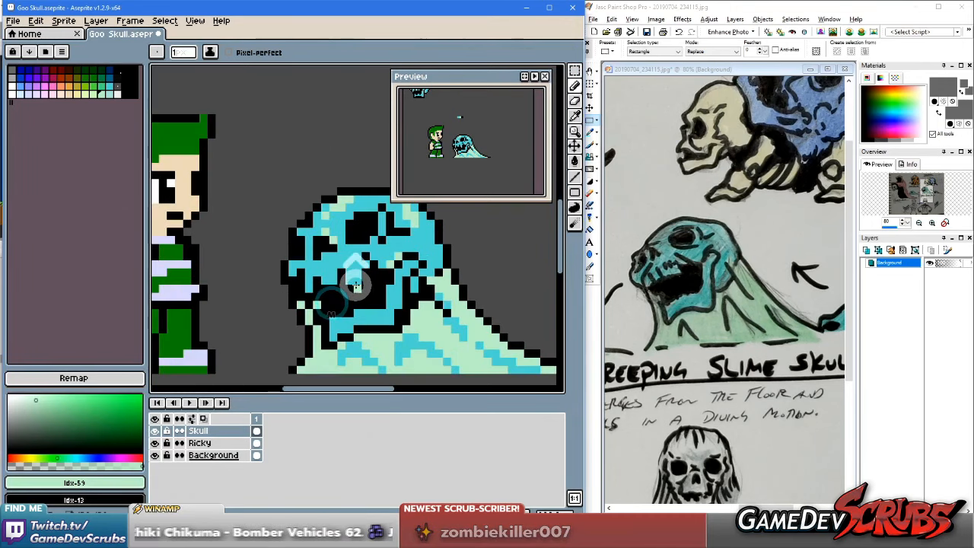
{"action": "key", "text": "v"}
{"action": "key", "text": "b"}
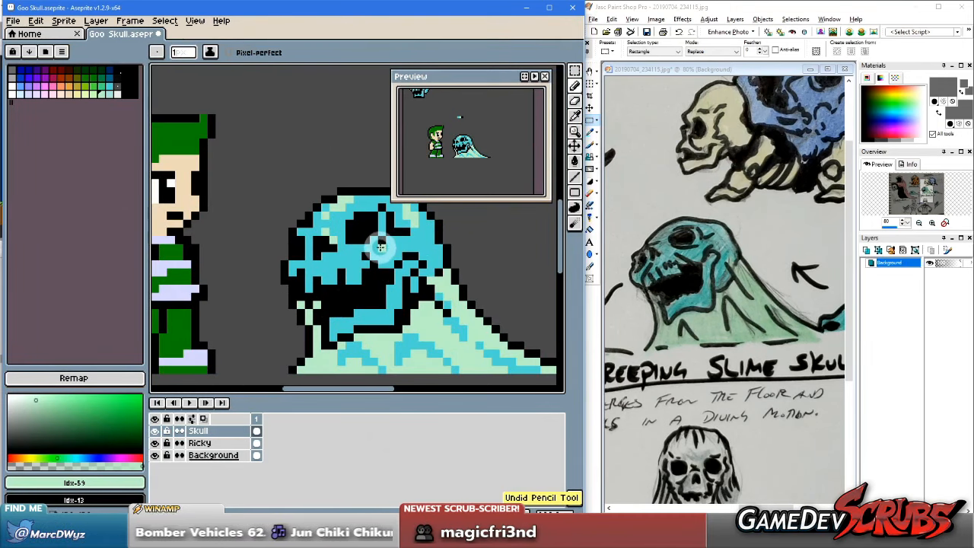
Step: Add light green (Idx-59) pixels below the eye socket, at the front of the upper jaw and on the front brow ridge
{"action": "left_click", "coordinate": [387, 242]}
{"action": "left_click", "coordinate": [392, 242]}
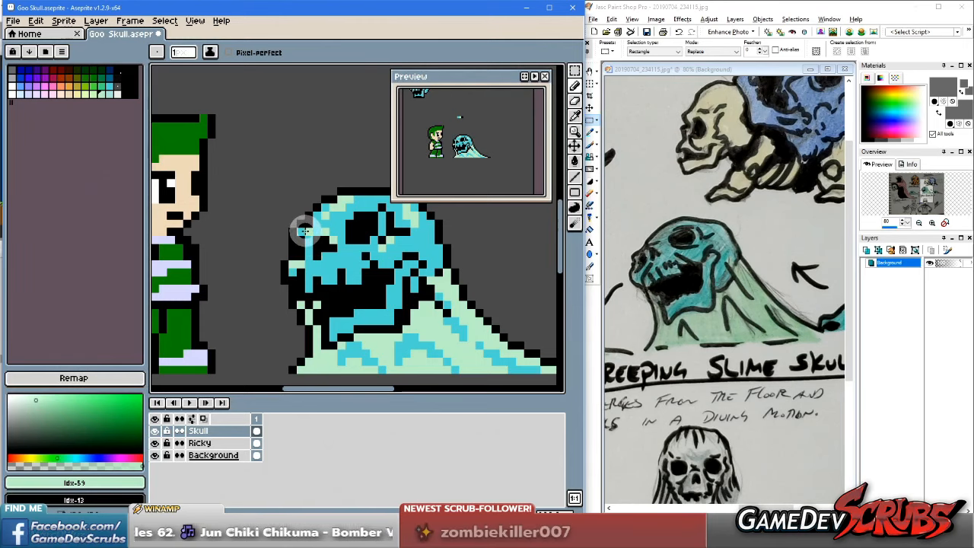
{"action": "left_click", "coordinate": [306, 231]}
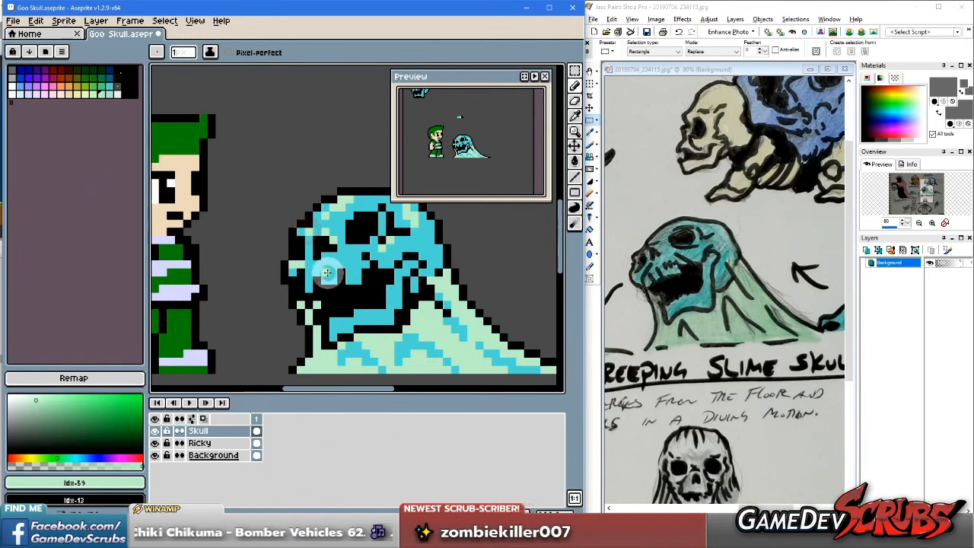
{"action": "scroll", "coordinate": [397, 307], "scroll_direction": "down", "scroll_amount": 4}
{"action": "left_click_drag", "start_coordinate": [454, 334], "coordinate": [405, 331]}
{"action": "scroll", "coordinate": [401, 312], "scroll_direction": "up", "scroll_amount": 4}
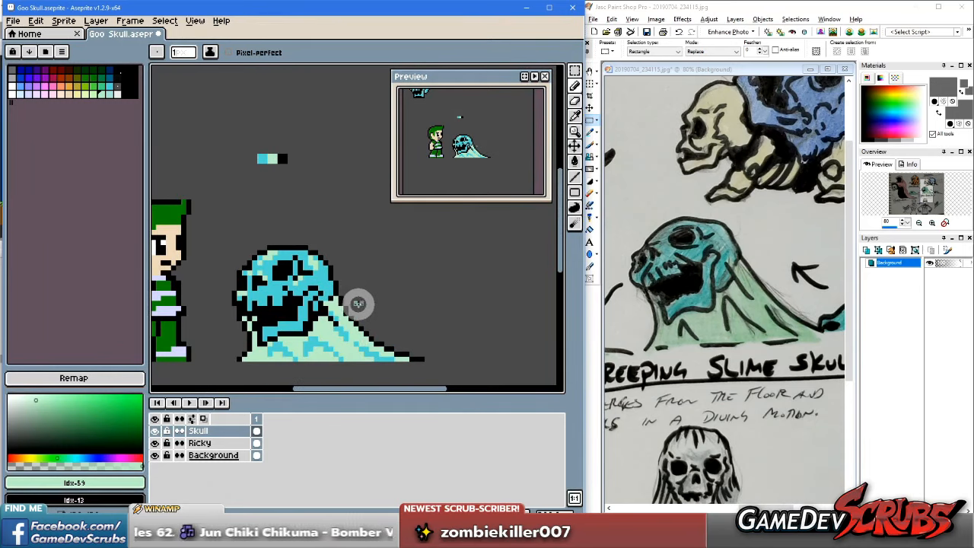
Step: Extend the light green (Idx-59) into the lower back of the skull where it meets the slime neck
{"action": "scroll", "coordinate": [398, 303], "scroll_direction": "up", "scroll_amount": 2}
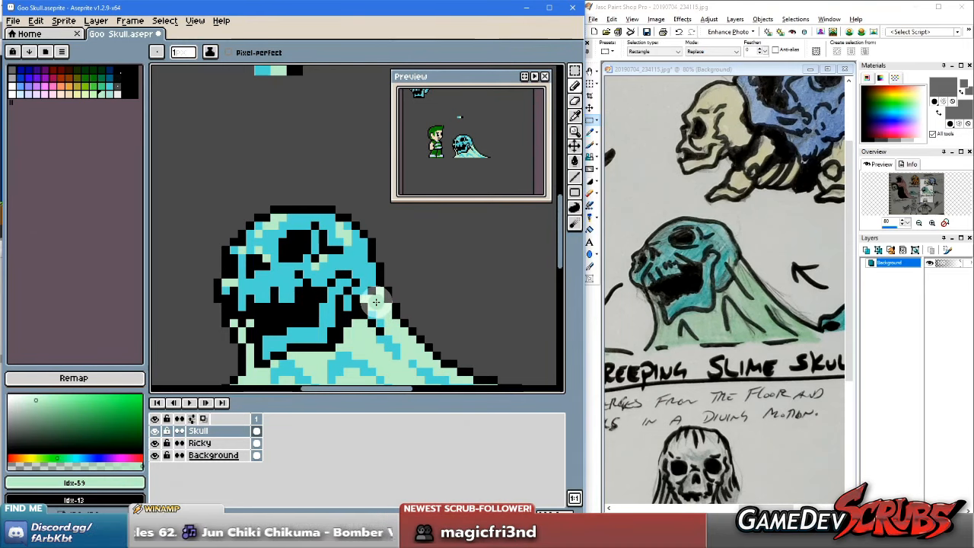
{"action": "key", "text": "alt"}
{"action": "left_click", "coordinate": [372, 291]}
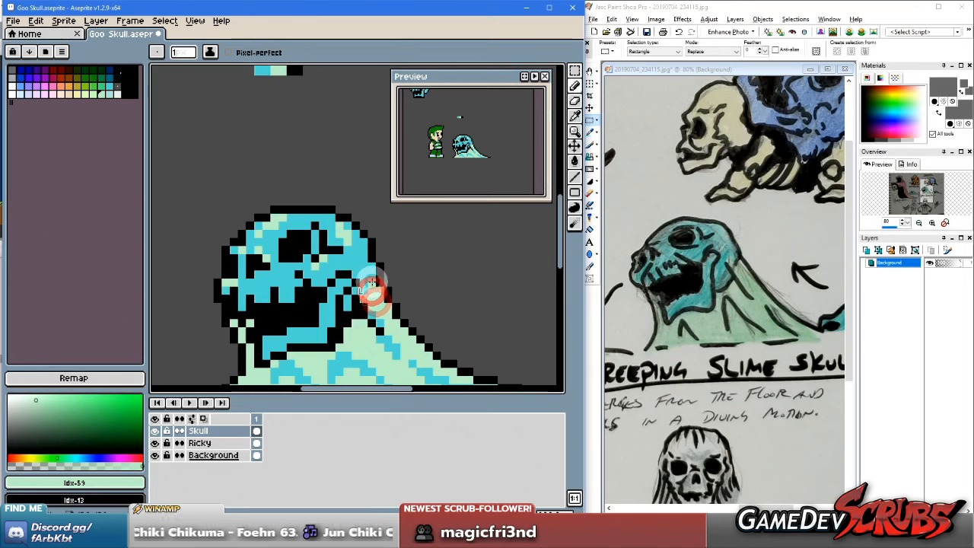
Step: Examine the skull's new highlights at several zoom levels beside the character sprite and the reference drawing
{"action": "scroll", "coordinate": [415, 344], "scroll_direction": "down", "scroll_amount": 1}
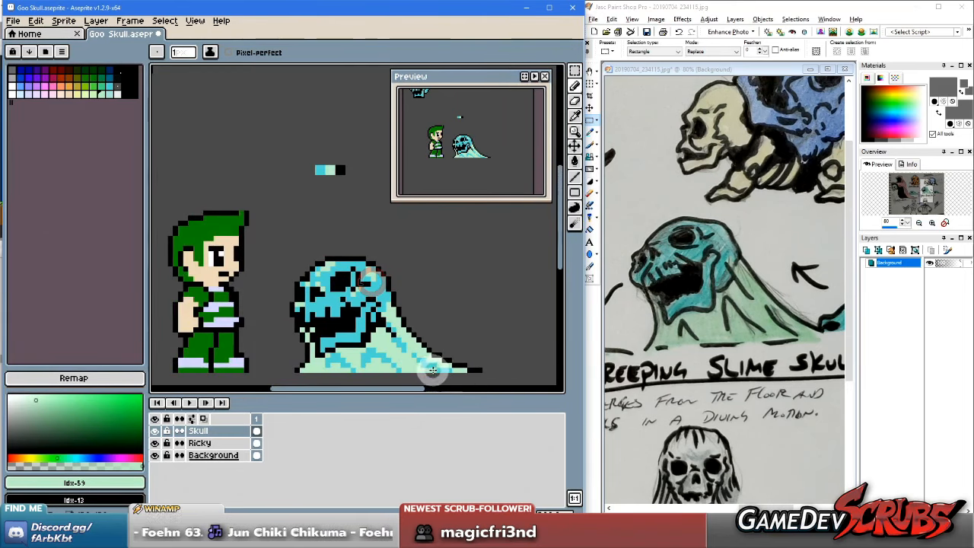
{"action": "scroll", "coordinate": [449, 365], "scroll_direction": "down", "scroll_amount": 1}
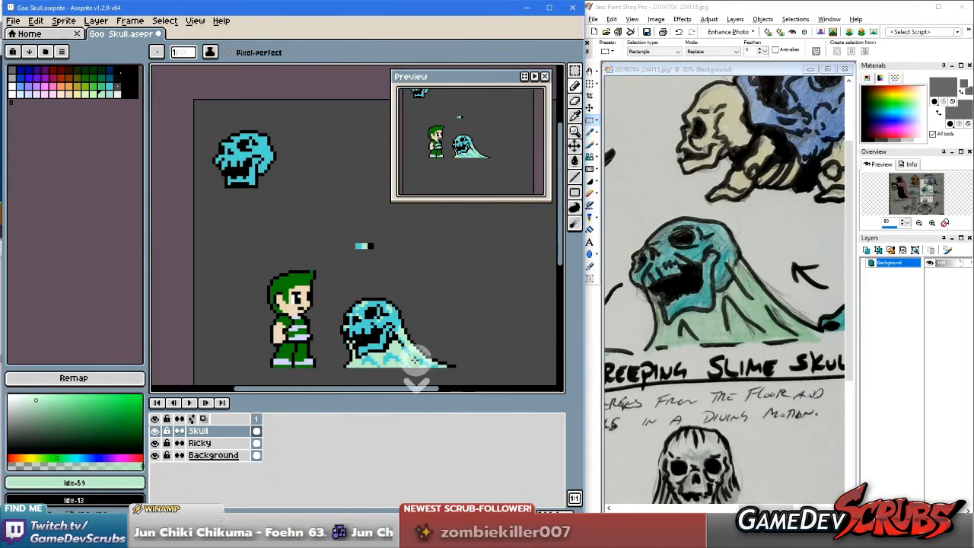
{"action": "scroll", "coordinate": [451, 365], "scroll_direction": "down", "scroll_amount": 1}
{"action": "scroll", "coordinate": [415, 335], "scroll_direction": "up", "scroll_amount": 3}
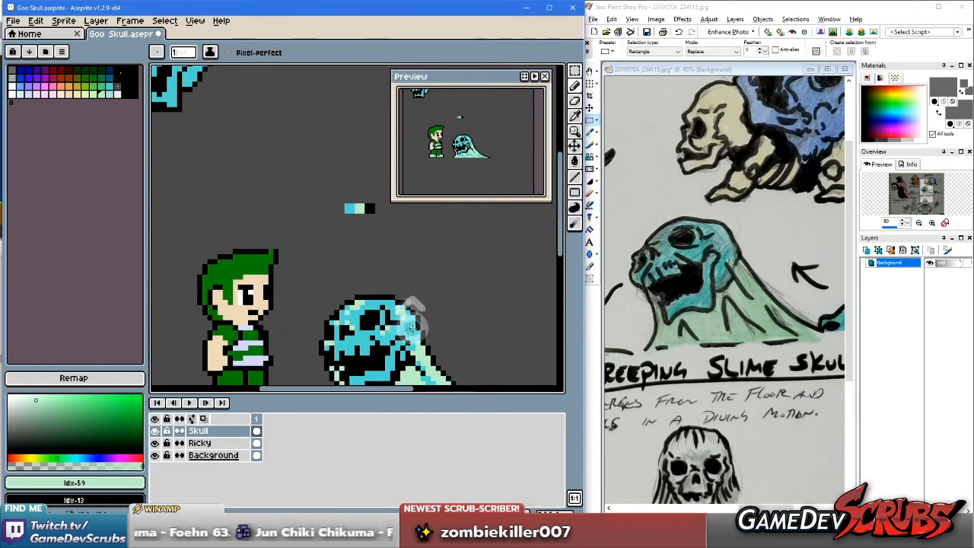
{"action": "scroll", "coordinate": [427, 341], "scroll_direction": "up", "scroll_amount": 2}
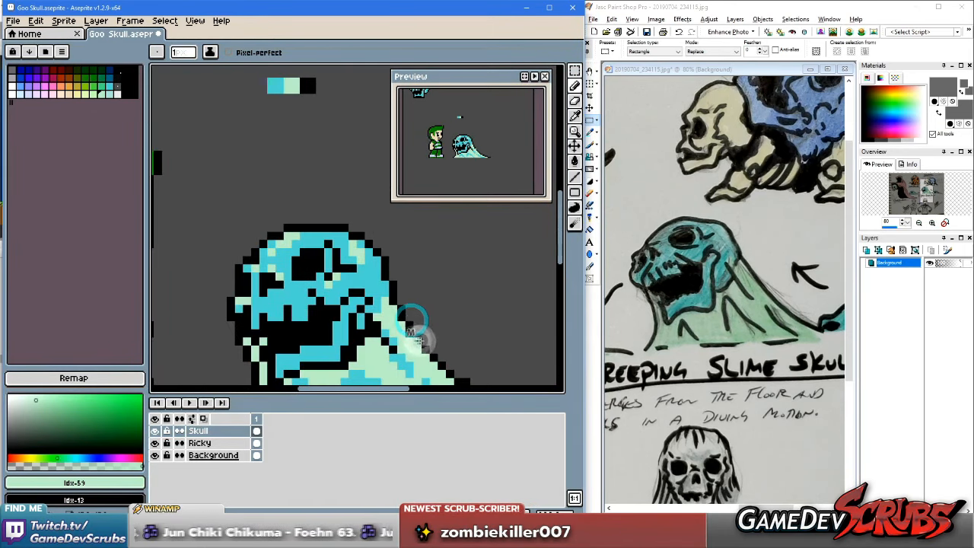
{"action": "scroll", "coordinate": [426, 342], "scroll_direction": "down", "scroll_amount": 4}
{"action": "scroll", "coordinate": [412, 355], "scroll_direction": "up", "scroll_amount": 4}
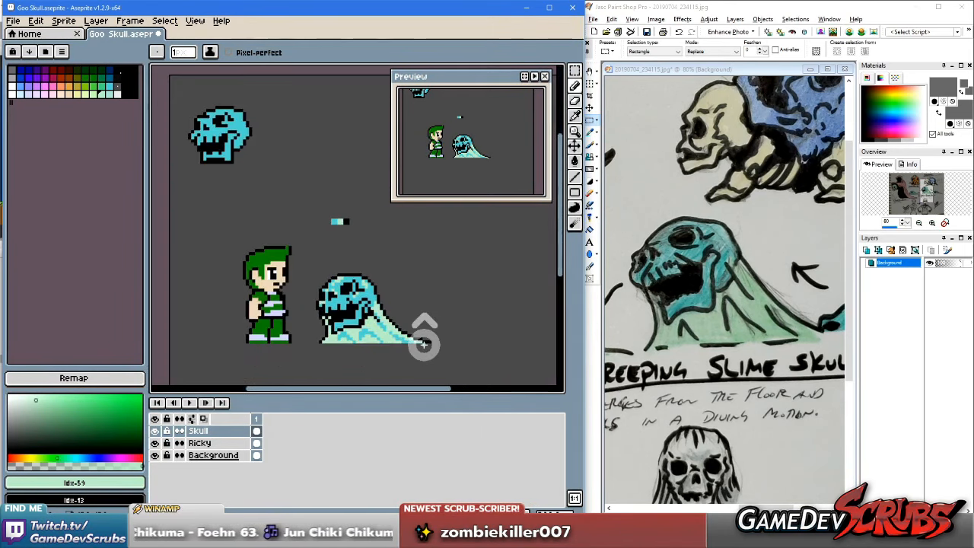
{"action": "left_click_drag", "start_coordinate": [362, 303], "coordinate": [407, 306]}
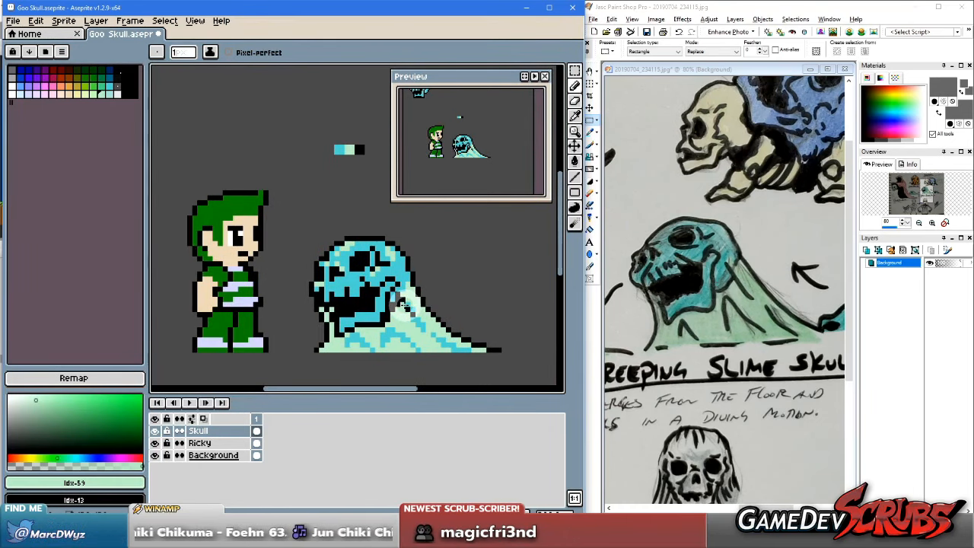
Step: Paint over the rear cranium highlight in blue (Idx-44), and retouch the front of the face with light green and blue as the two active colours
{"action": "scroll", "coordinate": [421, 277], "scroll_direction": "up", "scroll_amount": 3}
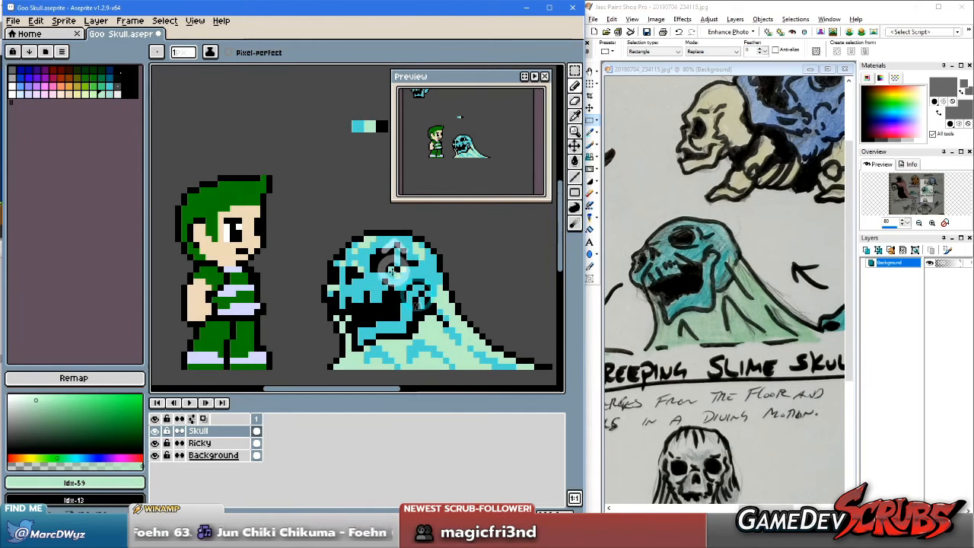
{"action": "left_click", "coordinate": [423, 271], "text": "alt"}
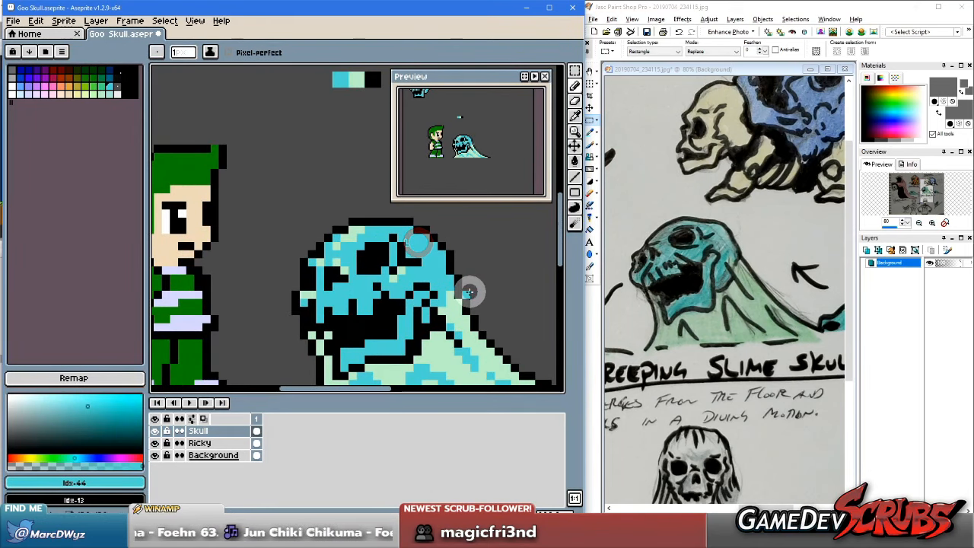
{"action": "left_click", "coordinate": [314, 267], "text": "alt"}
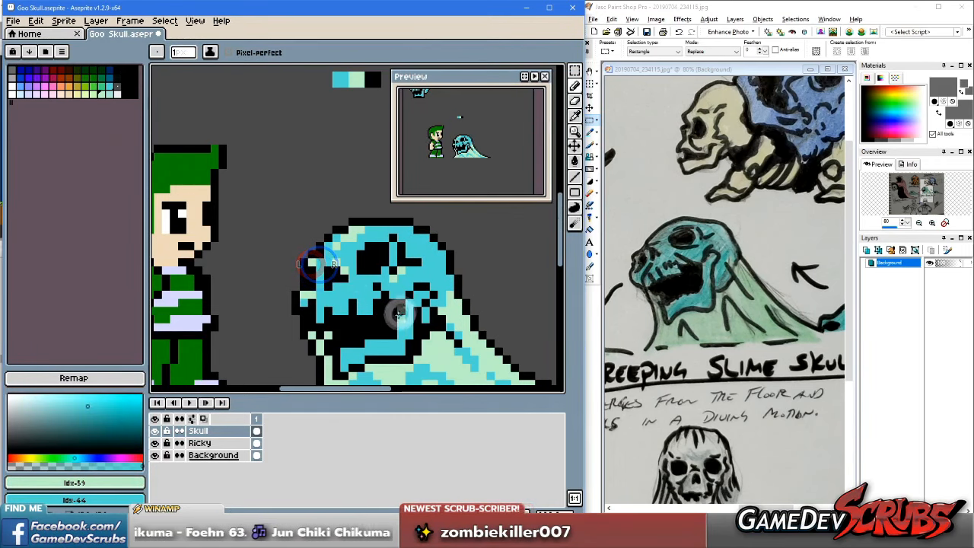
{"action": "right_click", "coordinate": [313, 295]}
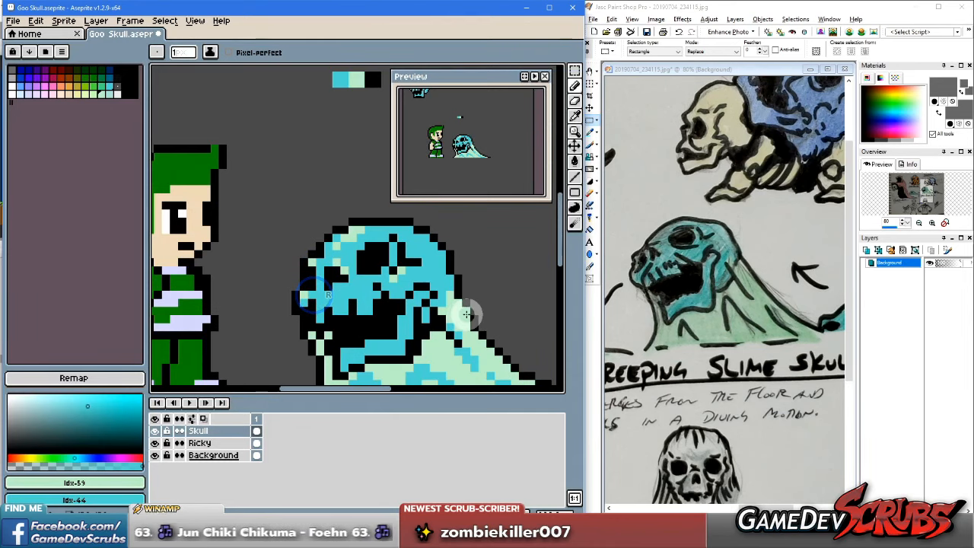
Step: Try recolouring pixels around the brow and nose cavity, and undo the last three pencil strokes
{"action": "scroll", "coordinate": [467, 313], "scroll_direction": "down", "scroll_amount": 1}
{"action": "scroll", "coordinate": [337, 264], "scroll_direction": "up", "scroll_amount": 2}
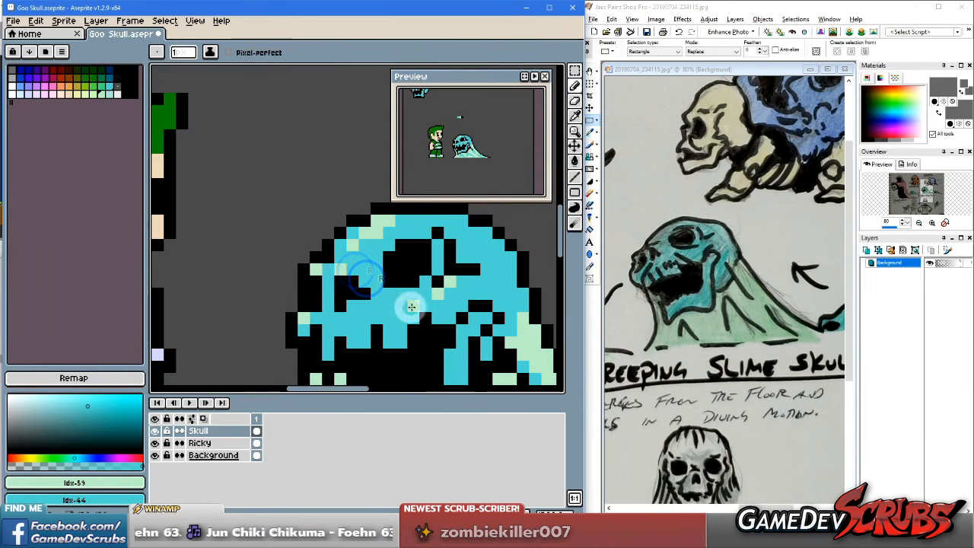
{"action": "left_click", "coordinate": [330, 287]}
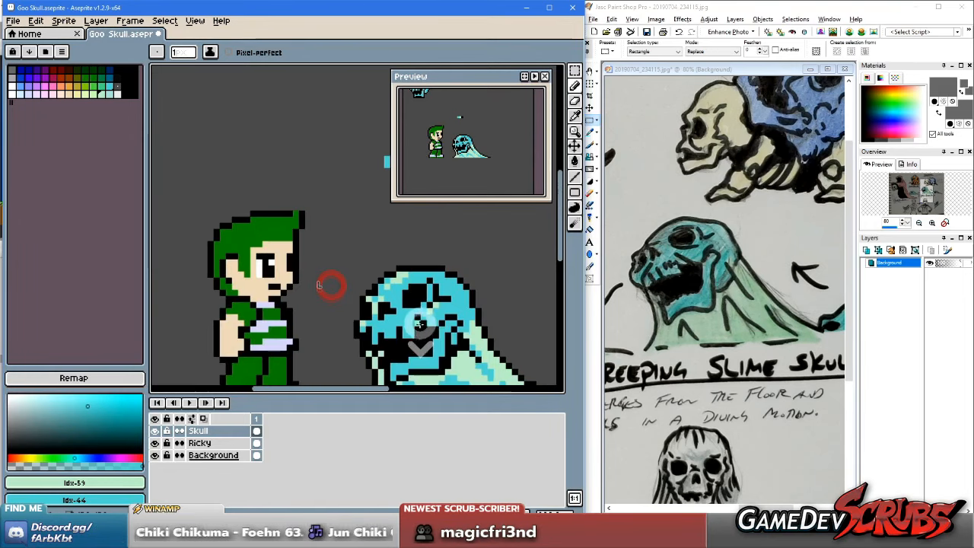
{"action": "scroll", "coordinate": [330, 283], "scroll_direction": "down", "scroll_amount": 1}
{"action": "scroll", "coordinate": [438, 335], "scroll_direction": "up", "scroll_amount": 1}
{"action": "scroll", "coordinate": [438, 334], "scroll_direction": "down", "scroll_amount": 1}
{"action": "key", "text": "v"}
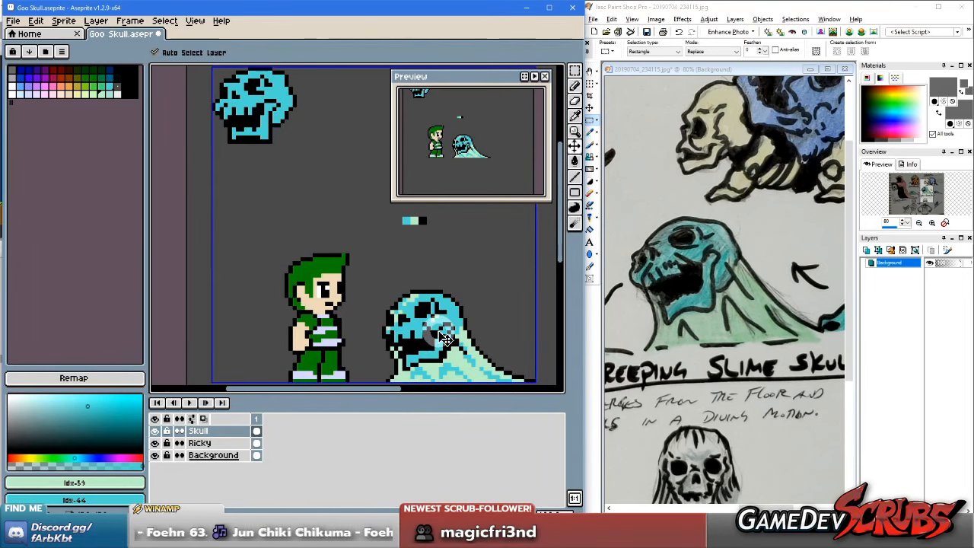
{"action": "key", "text": "ctrl+z"}
{"action": "key", "text": "ctrl+z"}
{"action": "key", "text": "ctrl+z"}
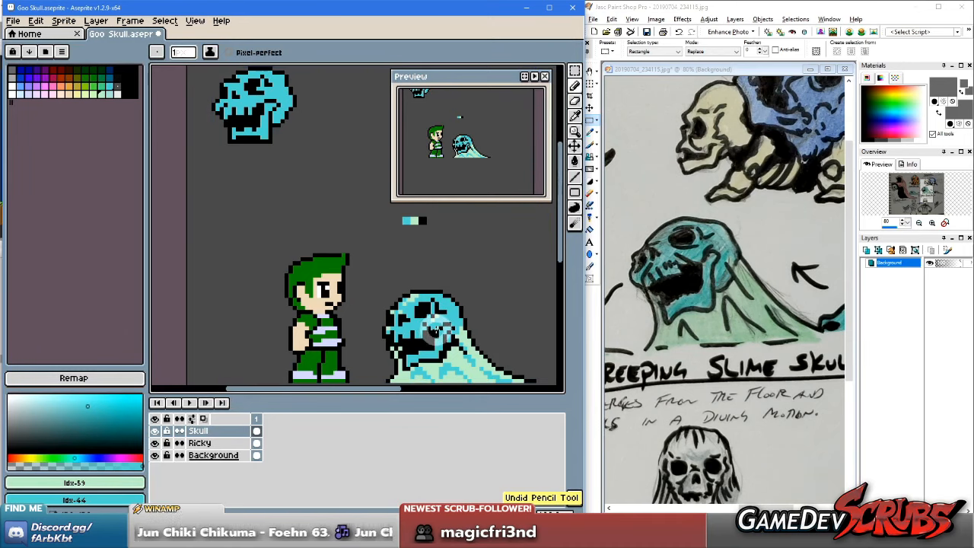
Step: Touch up the brow highlight with light green (Idx-59) and check the whole sprite
{"action": "scroll", "coordinate": [429, 323], "scroll_direction": "up", "scroll_amount": 1}
{"action": "scroll", "coordinate": [429, 323], "scroll_direction": "up", "scroll_amount": 2}
{"action": "scroll", "coordinate": [429, 318], "scroll_direction": "up", "scroll_amount": 1}
{"action": "scroll", "coordinate": [431, 316], "scroll_direction": "down", "scroll_amount": 2}
{"action": "scroll", "coordinate": [432, 312], "scroll_direction": "up", "scroll_amount": 1}
{"action": "scroll", "coordinate": [432, 312], "scroll_direction": "up", "scroll_amount": 1}
{"action": "left_click", "coordinate": [375, 276]}
{"action": "scroll", "coordinate": [448, 324], "scroll_direction": "down", "scroll_amount": 2}
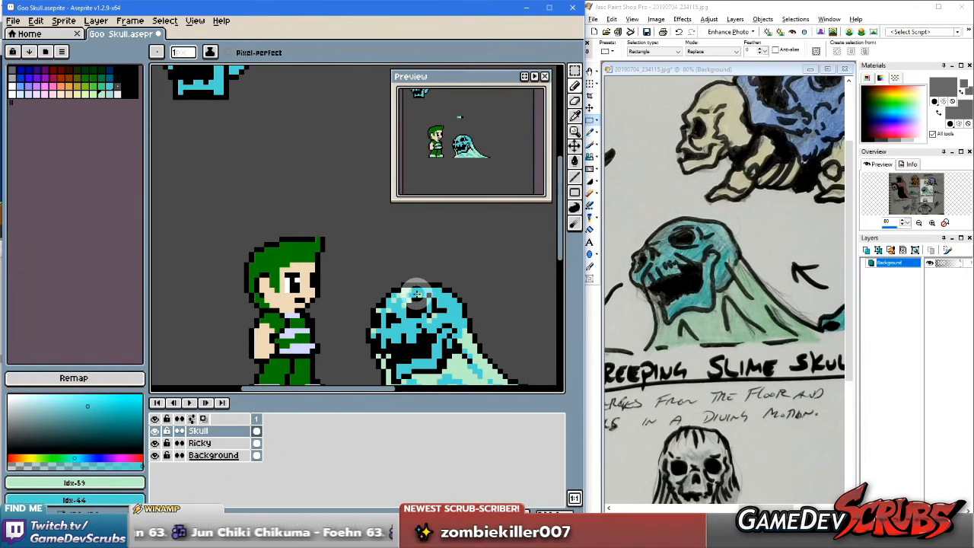
{"action": "scroll", "coordinate": [429, 305], "scroll_direction": "down", "scroll_amount": 1}
{"action": "scroll", "coordinate": [435, 328], "scroll_direction": "down", "scroll_amount": 1}
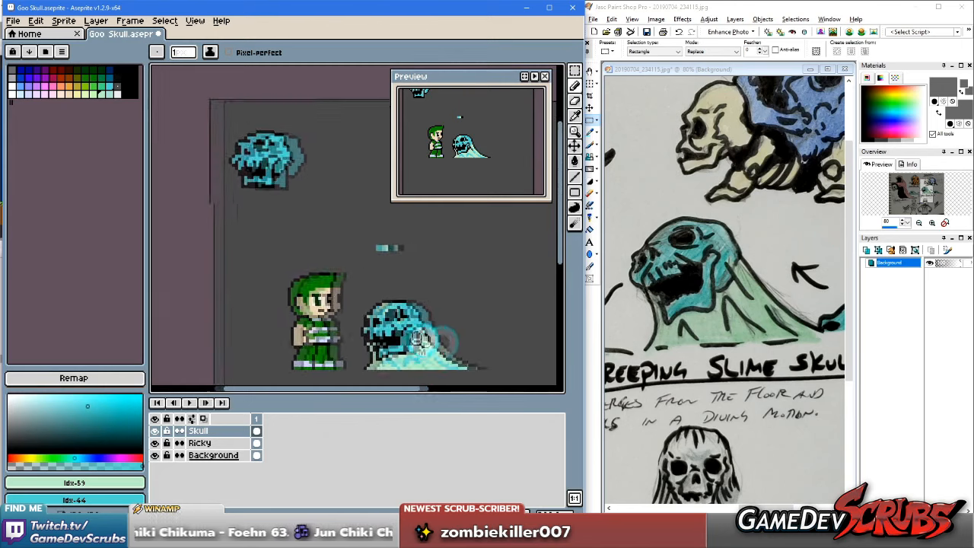
Step: Sketch light green (Idx-59) guide strokes above the front of the skull to mark the light direction
{"action": "scroll", "coordinate": [418, 315], "scroll_direction": "up", "scroll_amount": 1}
{"action": "scroll", "coordinate": [365, 289], "scroll_direction": "up", "scroll_amount": 1}
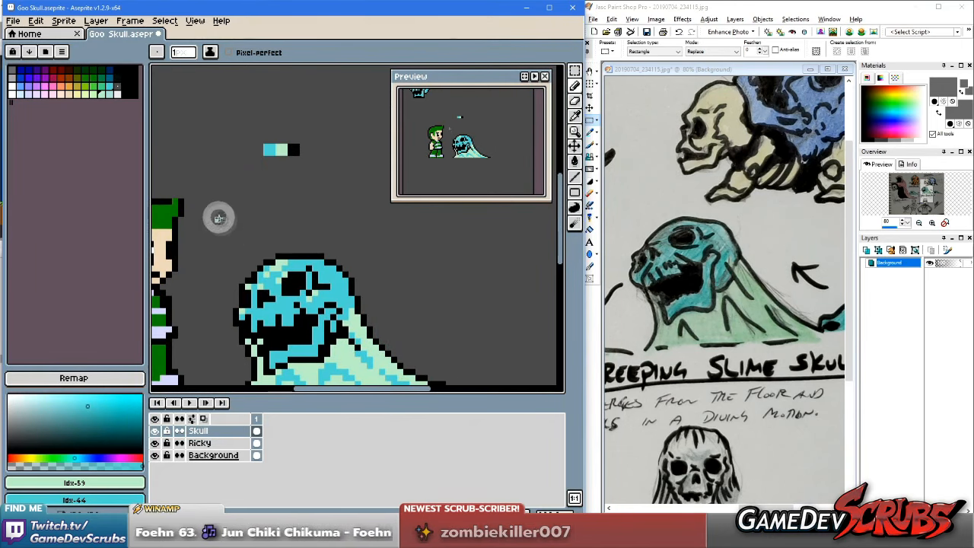
{"action": "mouse_move", "coordinate": [217, 215]}
{"action": "left_mouse_down"}
{"action": "mouse_move", "coordinate": [241, 242]}
{"action": "mouse_move", "coordinate": [219, 240]}
{"action": "mouse_move", "coordinate": [234, 280]}
{"action": "mouse_move", "coordinate": [285, 247]}
{"action": "left_mouse_up"}
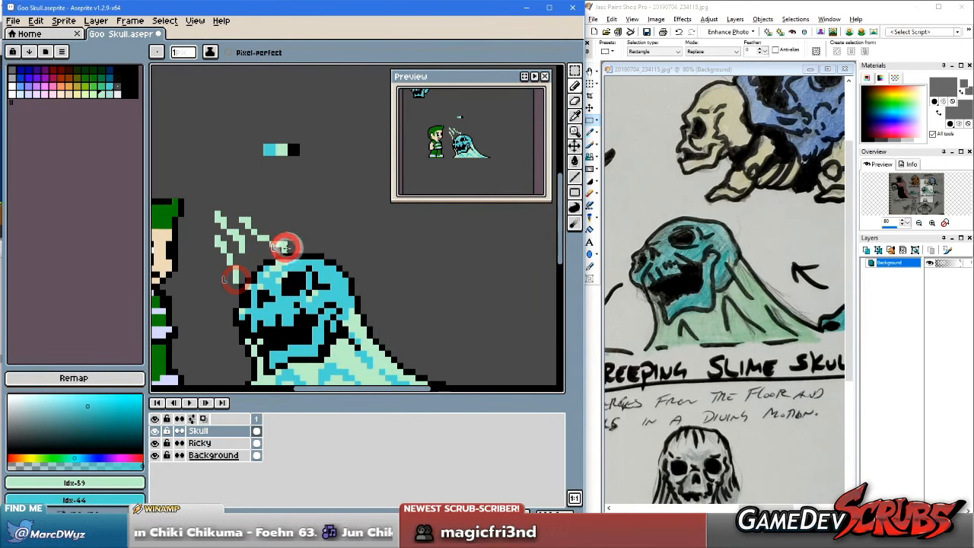
{"action": "left_click_drag", "start_coordinate": [343, 317], "coordinate": [379, 311]}
{"action": "scroll", "coordinate": [319, 255], "scroll_direction": "up", "scroll_amount": 2}
{"action": "scroll", "coordinate": [372, 314], "scroll_direction": "down", "scroll_amount": 3}
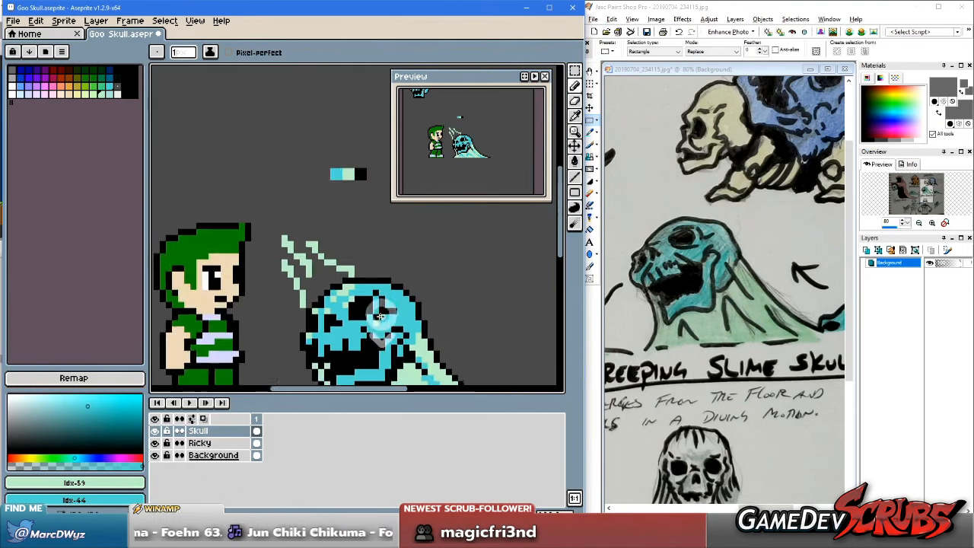
{"action": "left_click_drag", "start_coordinate": [418, 340], "coordinate": [426, 316]}
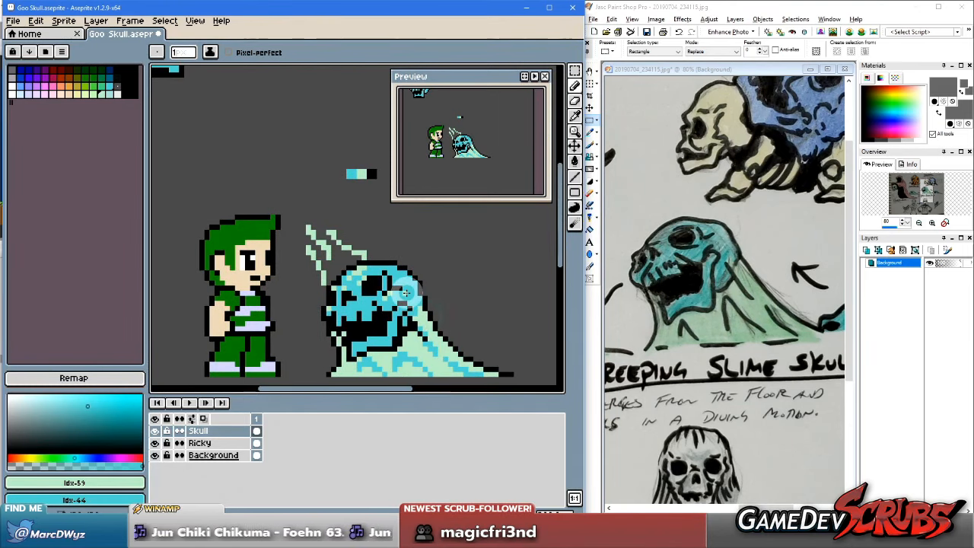
Step: Trim the crown highlight with blue (Idx-44) and add light green (Idx-59) along the front rim of the eye socket
{"action": "scroll", "coordinate": [373, 267], "scroll_direction": "up", "scroll_amount": 2}
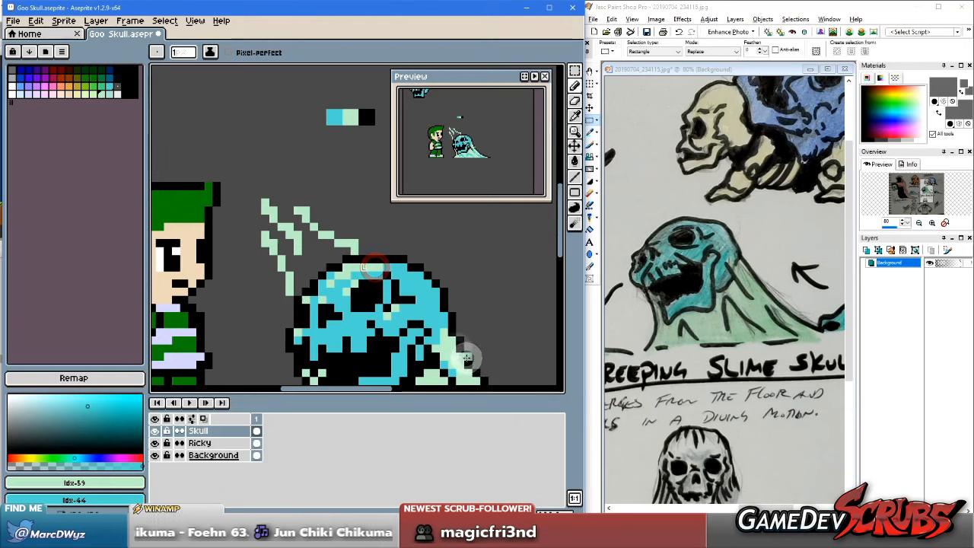
{"action": "right_click", "coordinate": [380, 268]}
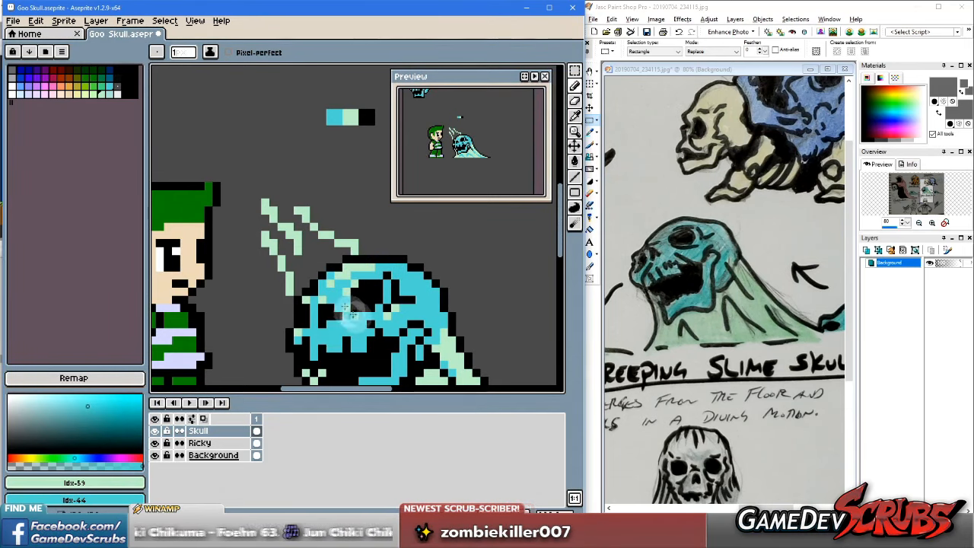
{"action": "scroll", "coordinate": [349, 321], "scroll_direction": "down", "scroll_amount": 2}
{"action": "scroll", "coordinate": [332, 254], "scroll_direction": "up", "scroll_amount": 1}
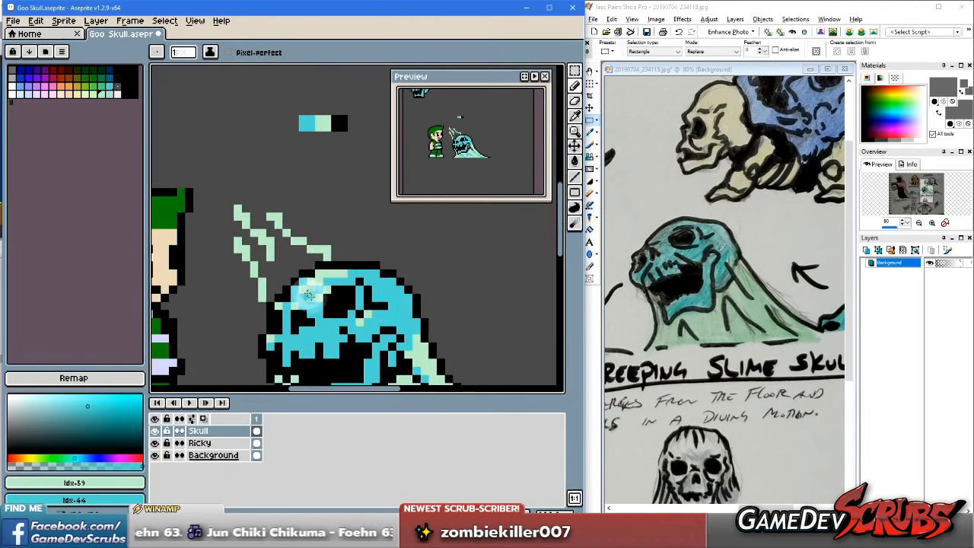
{"action": "left_click_drag", "start_coordinate": [350, 307], "coordinate": [365, 286]}
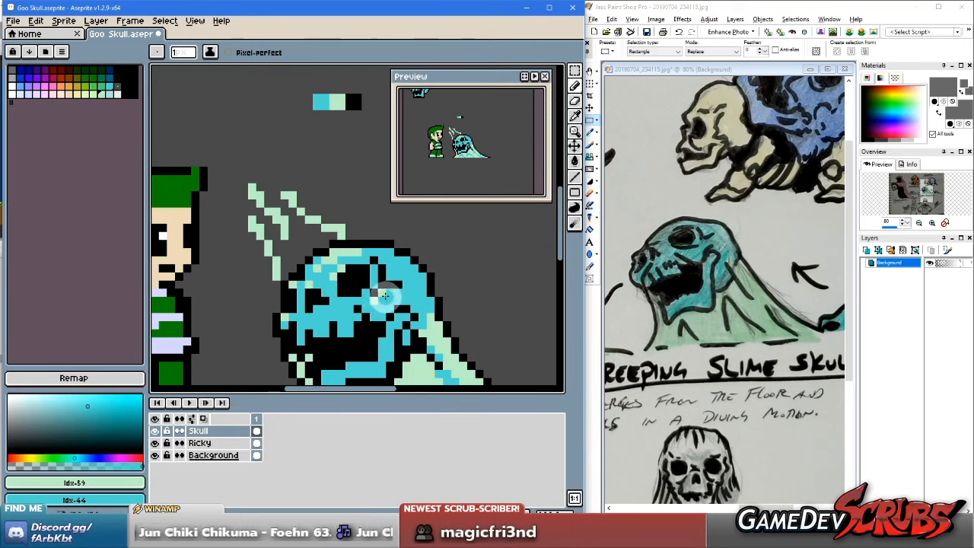
{"action": "scroll", "coordinate": [333, 307], "scroll_direction": "up", "scroll_amount": 1}
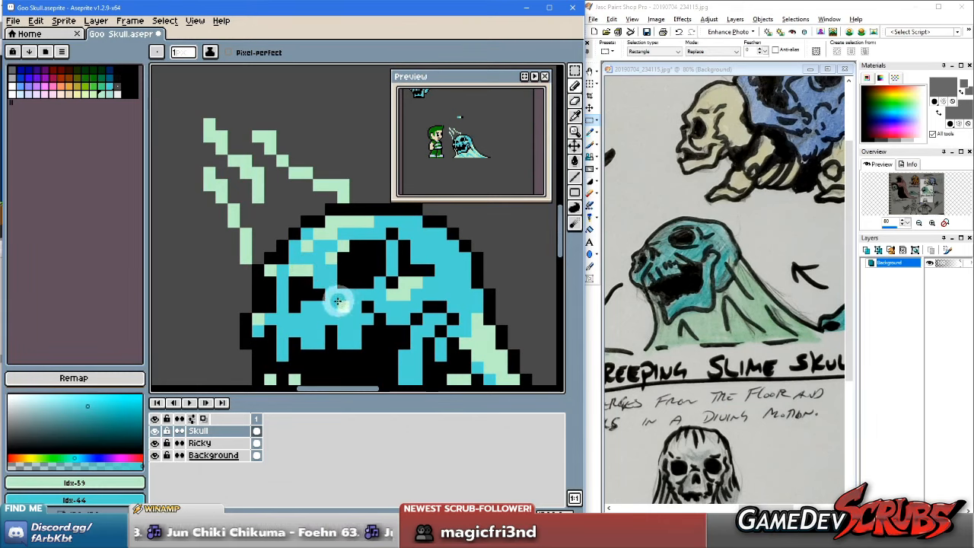
{"action": "scroll", "coordinate": [359, 322], "scroll_direction": "down", "scroll_amount": 1}
{"action": "left_click", "coordinate": [341, 285]}
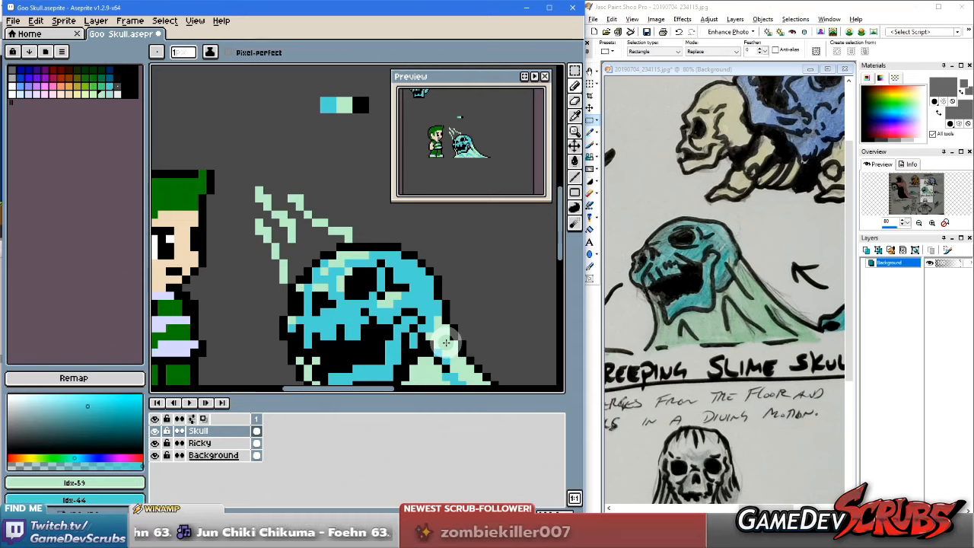
Step: Check the crown, eye-socket and cheekbone highlights up close and against the whole sprite
{"action": "scroll", "coordinate": [448, 350], "scroll_direction": "down", "scroll_amount": 1}
{"action": "scroll", "coordinate": [352, 310], "scroll_direction": "up", "scroll_amount": 1}
{"action": "scroll", "coordinate": [347, 301], "scroll_direction": "down", "scroll_amount": 1}
{"action": "scroll", "coordinate": [346, 302], "scroll_direction": "up", "scroll_amount": 3}
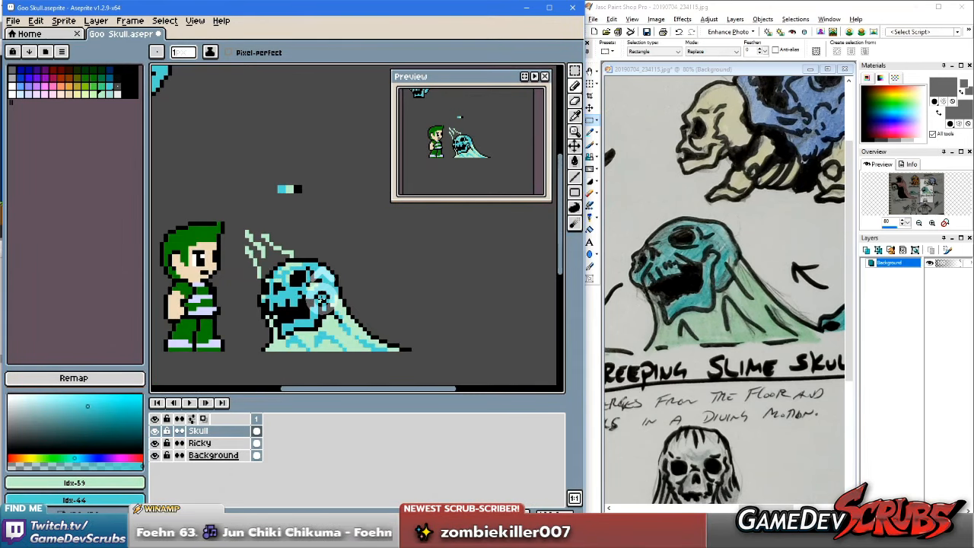
{"action": "left_click_drag", "start_coordinate": [300, 284], "coordinate": [380, 285]}
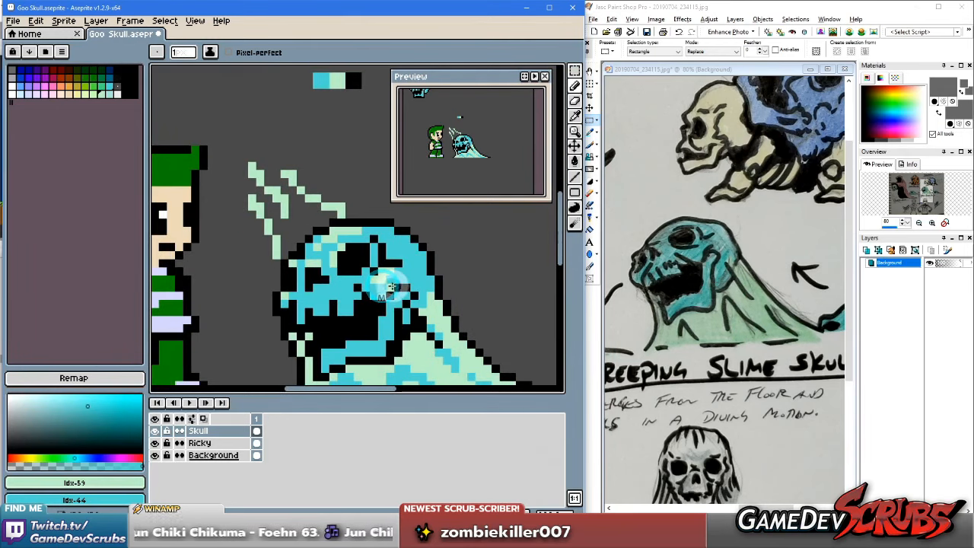
{"action": "scroll", "coordinate": [410, 279], "scroll_direction": "up", "scroll_amount": 1}
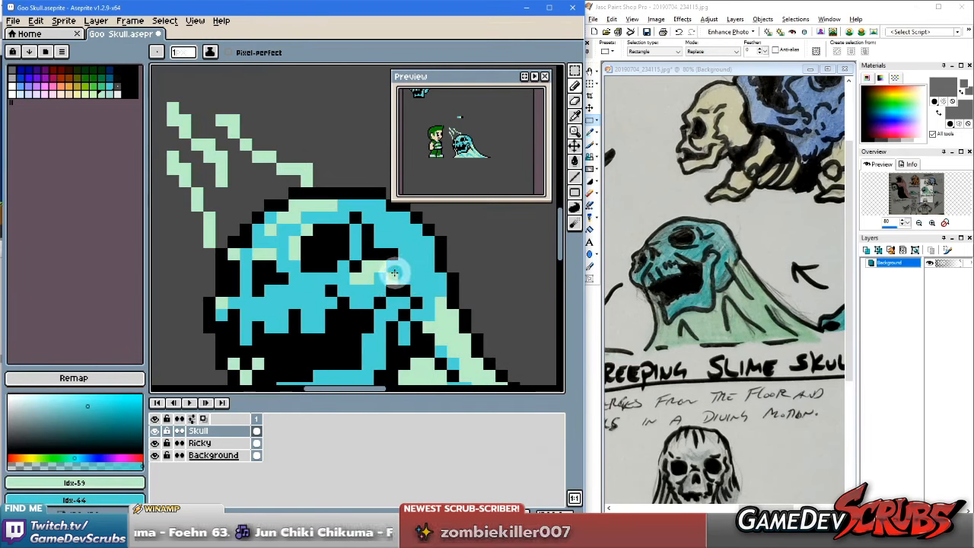
{"action": "scroll", "coordinate": [401, 276], "scroll_direction": "down", "scroll_amount": 3}
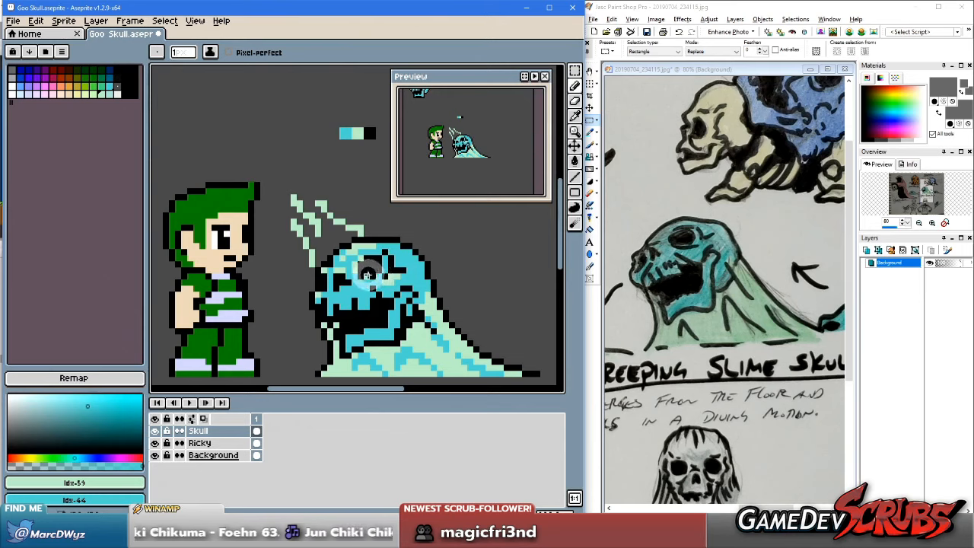
Step: Undo the newest pencil stroke and delete the remaining light green guide strokes above the skull using rectangular selections
{"action": "left_click_drag", "start_coordinate": [248, 150], "coordinate": [318, 237]}
{"action": "key", "text": "ctrl+z"}
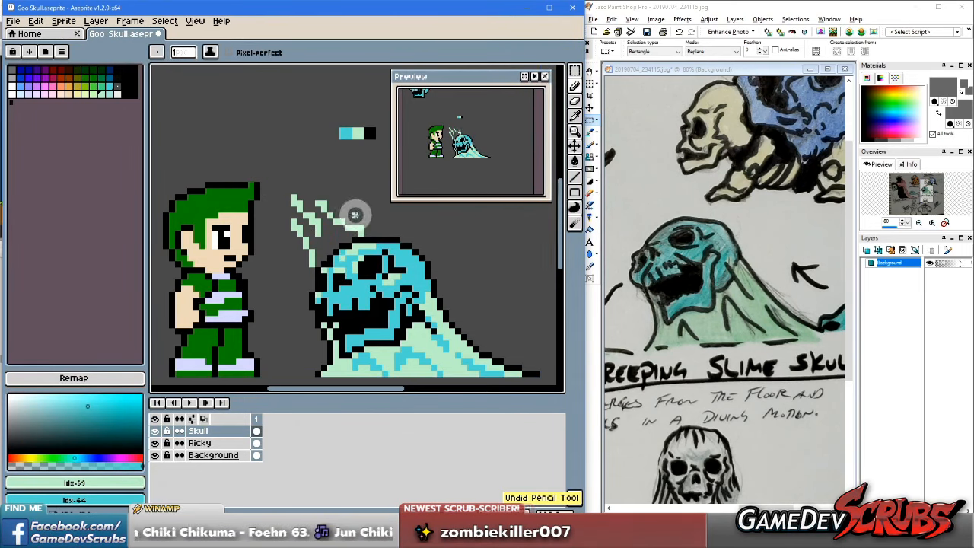
{"action": "scroll", "coordinate": [356, 239], "scroll_direction": "up", "scroll_amount": 1}
{"action": "key", "text": "m"}
{"action": "left_click_drag", "start_coordinate": [254, 163], "coordinate": [375, 229]}
{"action": "key", "text": "Delete"}
{"action": "left_click_drag", "start_coordinate": [256, 218], "coordinate": [290, 276]}
{"action": "key", "text": "Delete"}
{"action": "scroll", "coordinate": [363, 282], "scroll_direction": "down", "scroll_amount": 1}
{"action": "scroll", "coordinate": [363, 282], "scroll_direction": "up", "scroll_amount": 2}
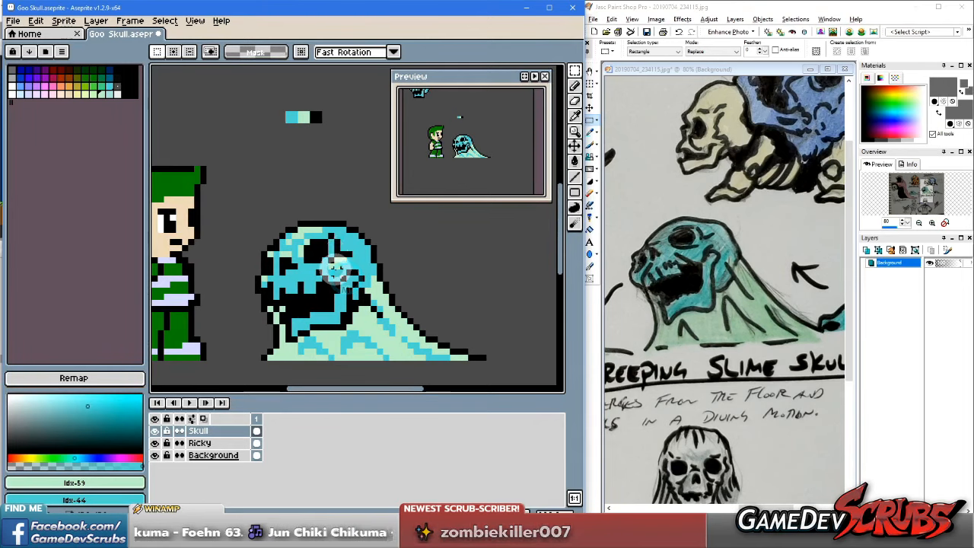
Step: Retouch the jaw hinge and the back of the skull above the neck with black (Idx-13) and blue (Idx-44)
{"action": "key", "text": "b"}
{"action": "scroll", "coordinate": [312, 262], "scroll_direction": "up", "scroll_amount": 1}
{"action": "left_click_drag", "start_coordinate": [312, 262], "coordinate": [306, 248]}
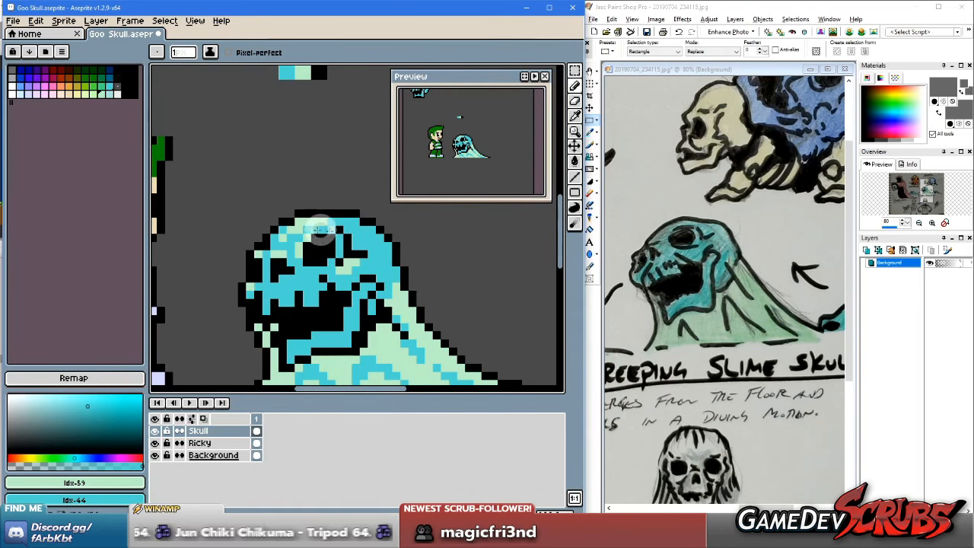
{"action": "key", "text": "alt"}
{"action": "left_click", "coordinate": [368, 271], "text": "alt"}
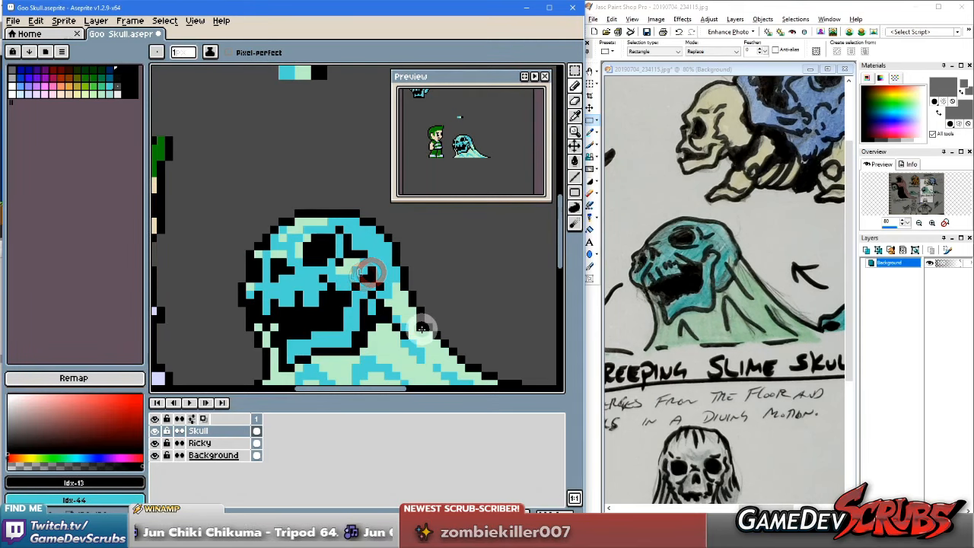
{"action": "key", "text": "alt"}
{"action": "left_click", "coordinate": [365, 254], "text": "alt"}
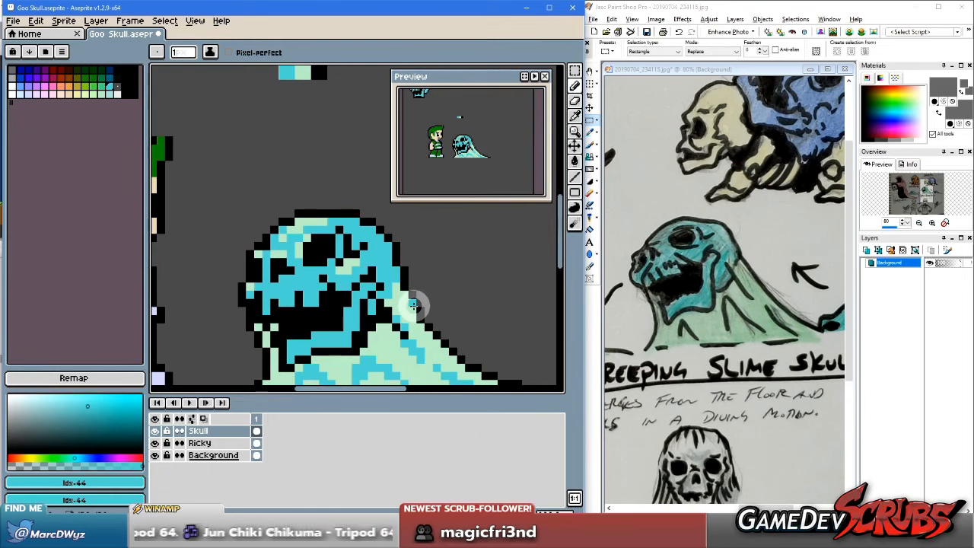
{"action": "left_click", "coordinate": [365, 248], "text": "alt"}
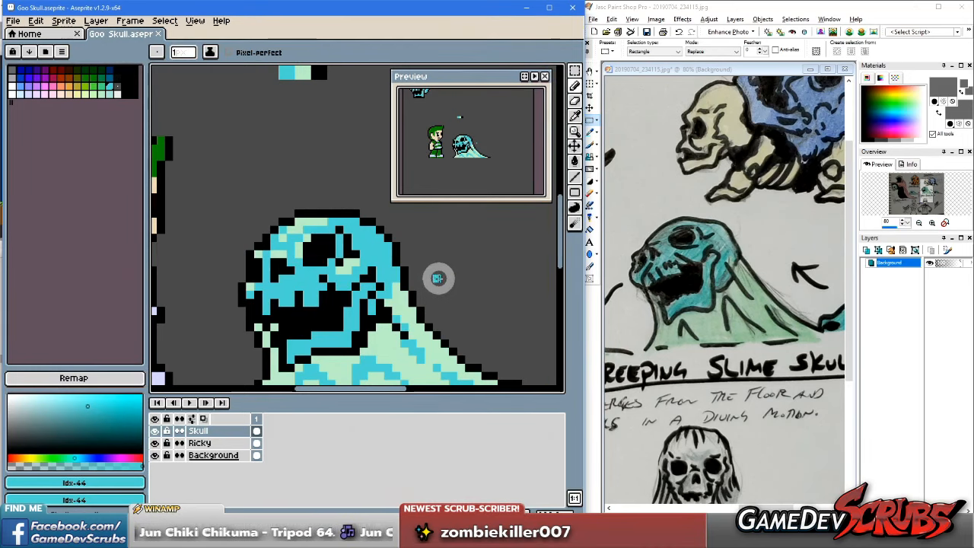
Step: Add light green (Idx-59) highlight pixels along the rim above the nose cavity, undoing the misplaced ones
{"action": "left_click", "coordinate": [315, 217], "text": "alt"}
{"action": "left_click", "coordinate": [311, 221], "text": "alt"}
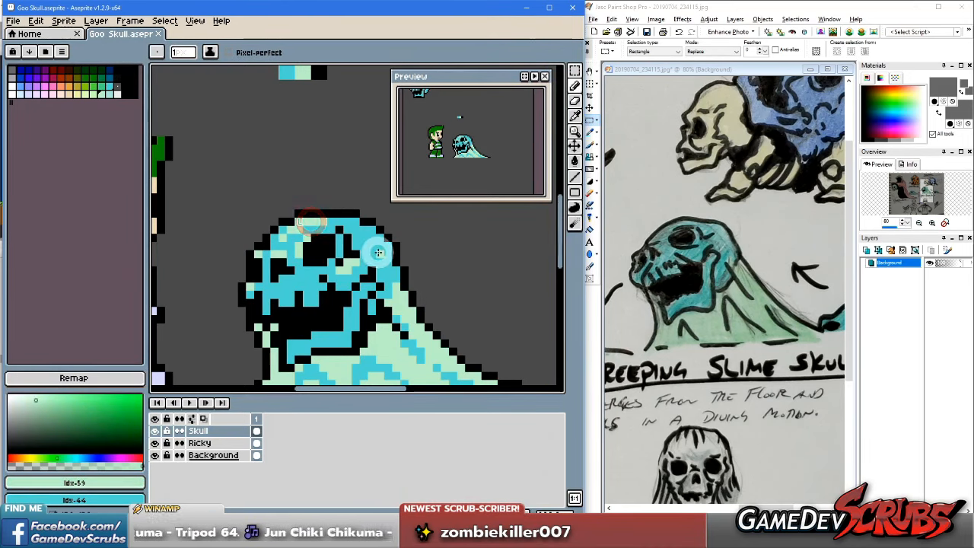
{"action": "left_click", "coordinate": [293, 262]}
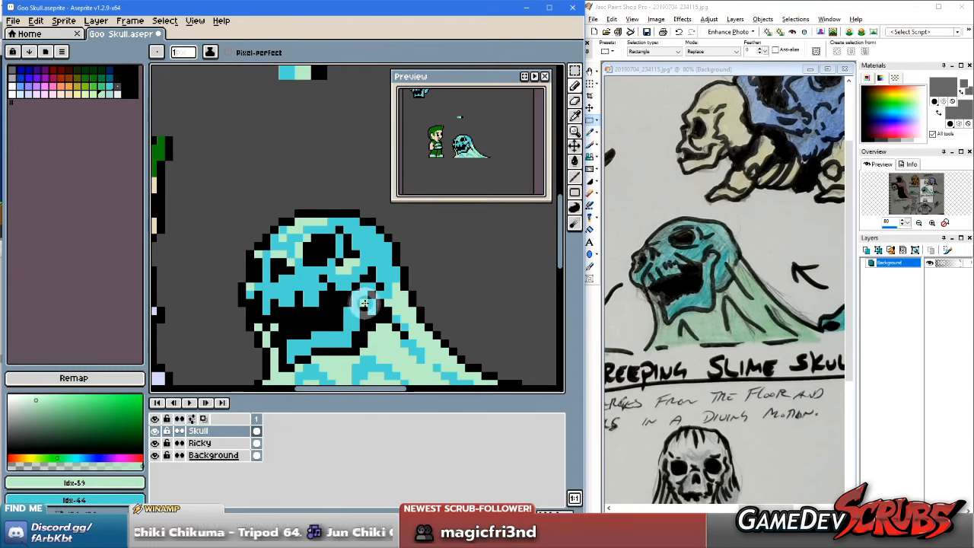
{"action": "scroll", "coordinate": [287, 262], "scroll_direction": "up", "scroll_amount": 1}
{"action": "left_click", "coordinate": [261, 255]}
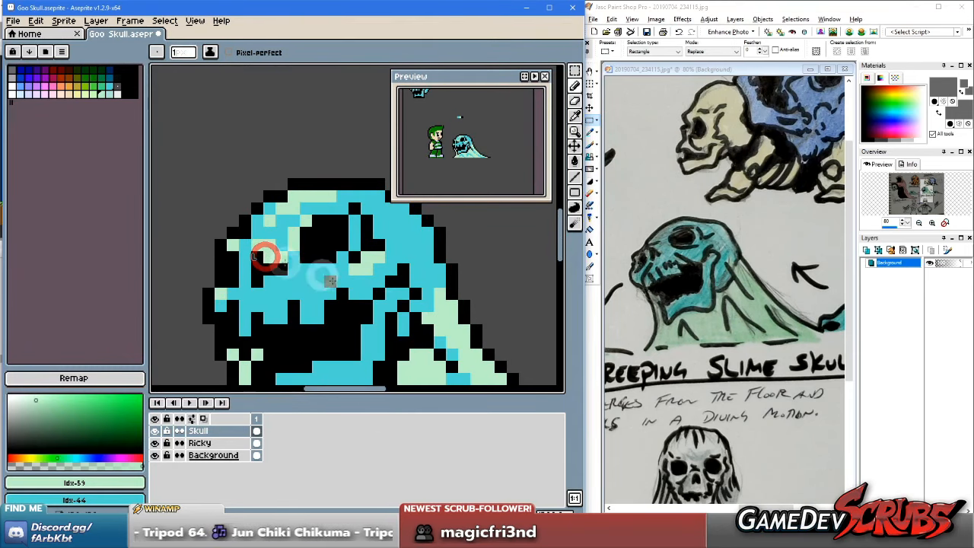
{"action": "key", "text": "ctrl+z"}
{"action": "left_click", "coordinate": [273, 256]}
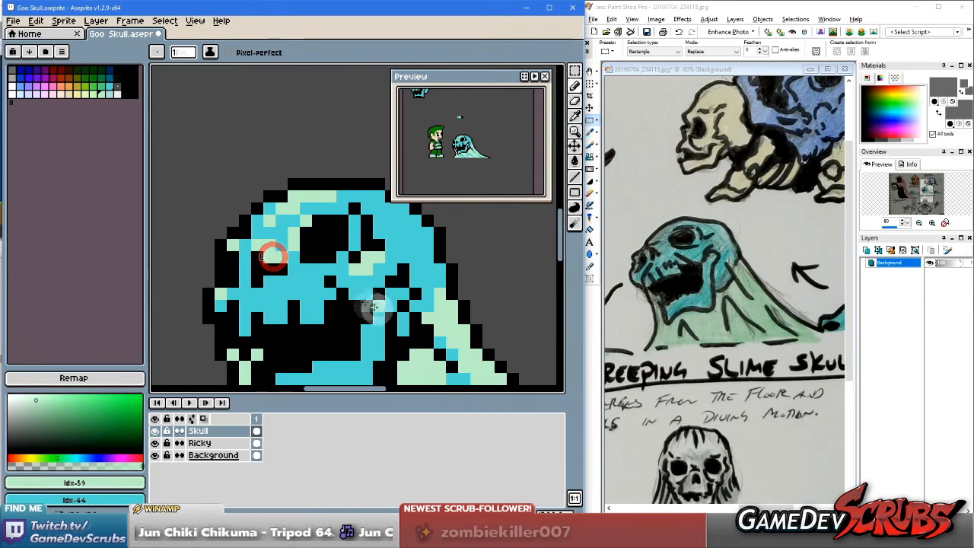
{"action": "key", "text": "ctrl+z"}
{"action": "left_click", "coordinate": [272, 245]}
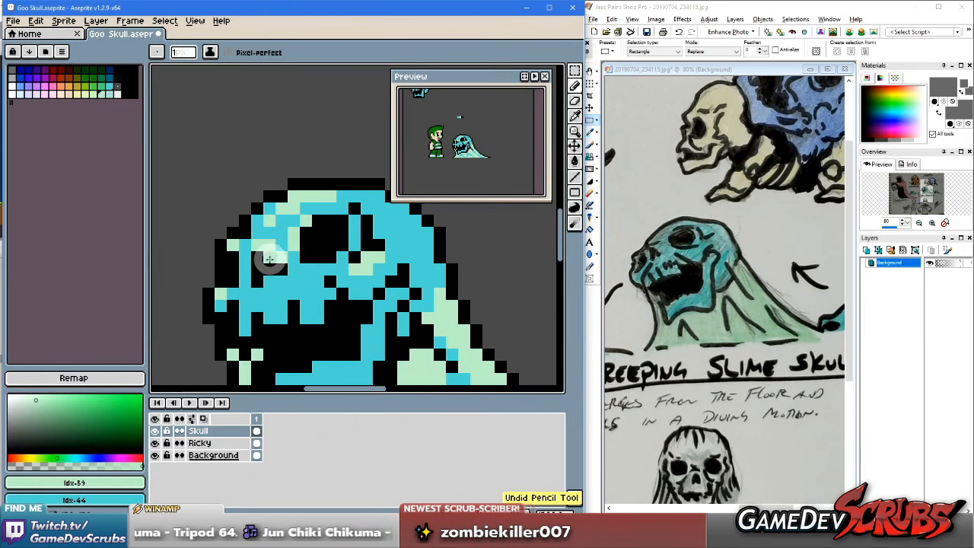
Step: Trim the highlight at the front of the nose bridge with blue (Idx-44)
{"action": "left_click", "coordinate": [257, 236], "text": "alt"}
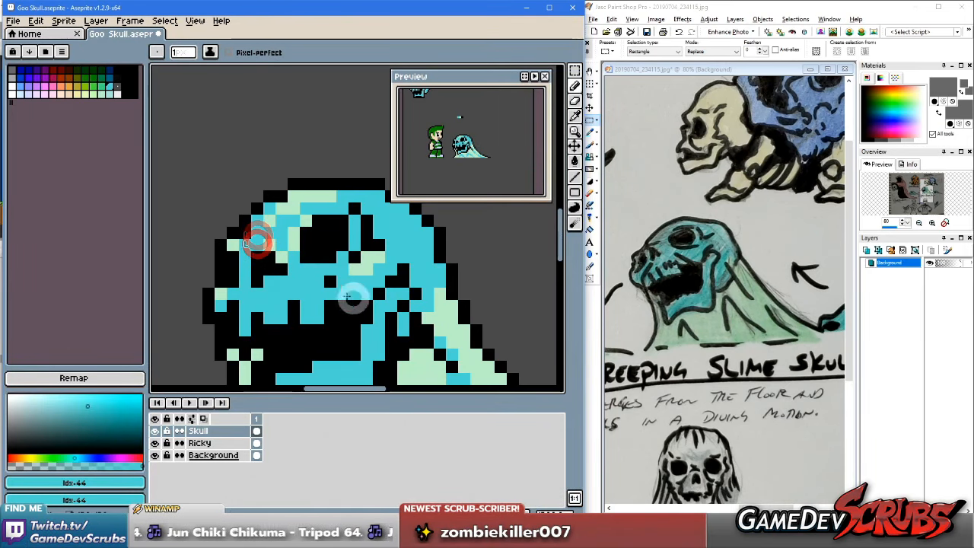
{"action": "scroll", "coordinate": [391, 304], "scroll_direction": "down", "scroll_amount": 1}
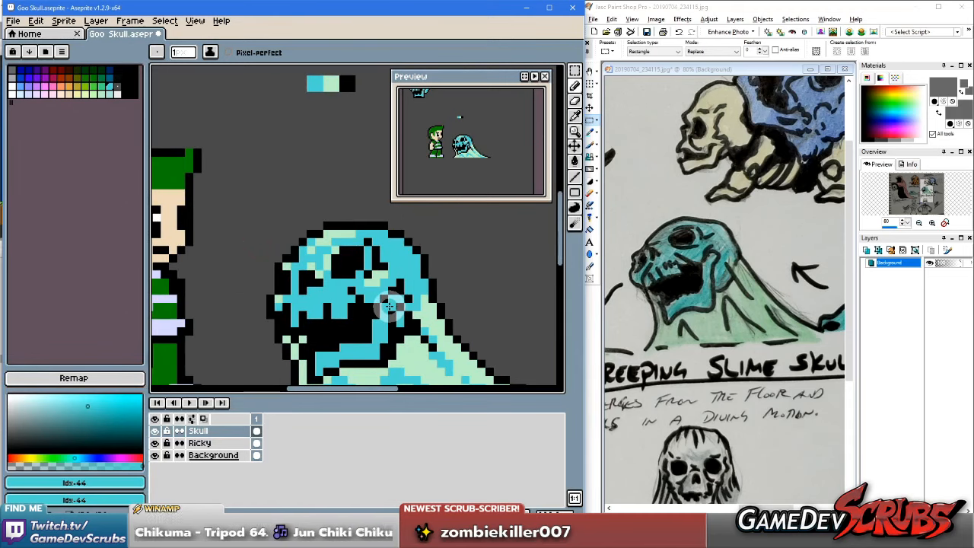
{"action": "scroll", "coordinate": [374, 301], "scroll_direction": "up", "scroll_amount": 1}
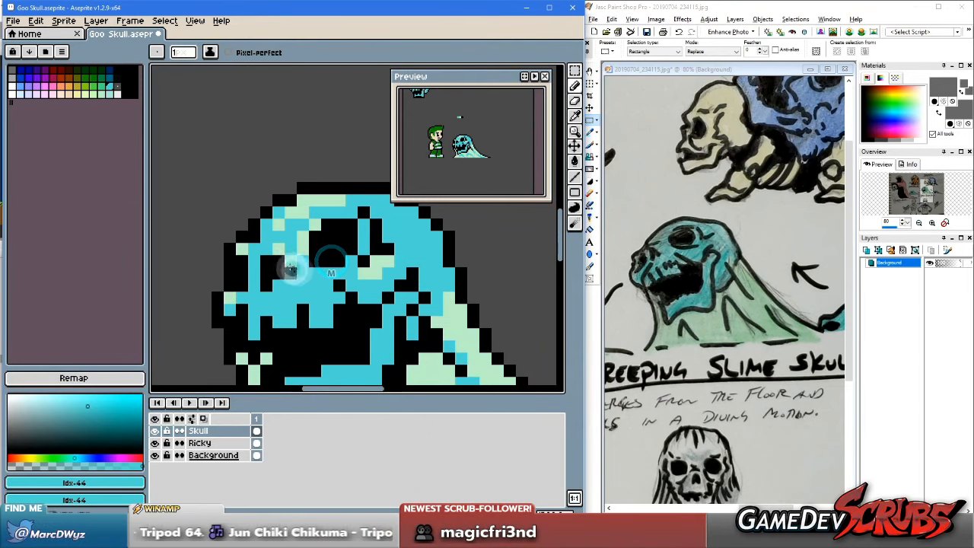
{"action": "scroll", "coordinate": [317, 277], "scroll_direction": "down", "scroll_amount": 1}
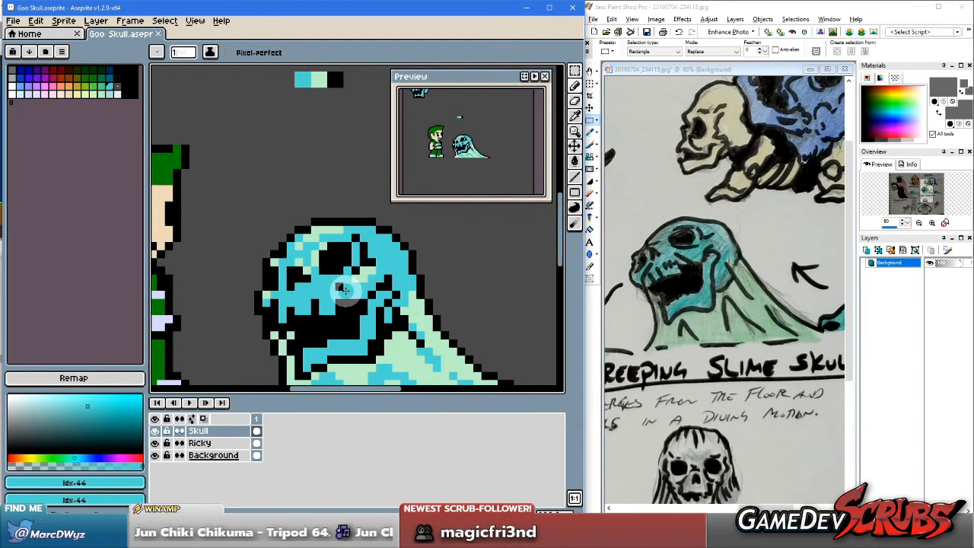
Step: Examine the finished skull shading at several zoom levels beside the character sprite
{"action": "scroll", "coordinate": [387, 295], "scroll_direction": "down", "scroll_amount": 1}
{"action": "scroll", "coordinate": [391, 296], "scroll_direction": "down", "scroll_amount": 1}
{"action": "scroll", "coordinate": [373, 289], "scroll_direction": "up", "scroll_amount": 2}
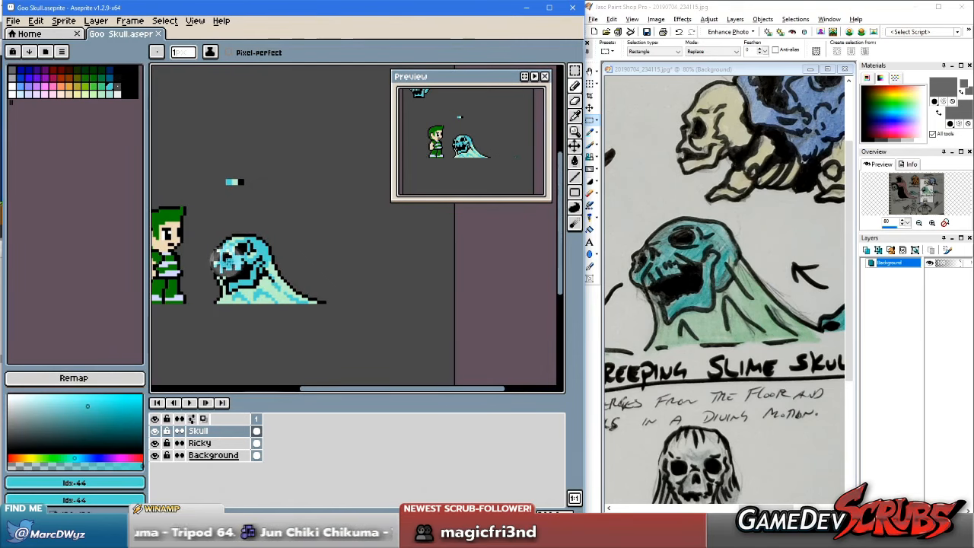
{"action": "scroll", "coordinate": [236, 259], "scroll_direction": "up", "scroll_amount": 1}
{"action": "scroll", "coordinate": [242, 259], "scroll_direction": "up", "scroll_amount": 1}
{"action": "scroll", "coordinate": [290, 263], "scroll_direction": "up", "scroll_amount": 1}
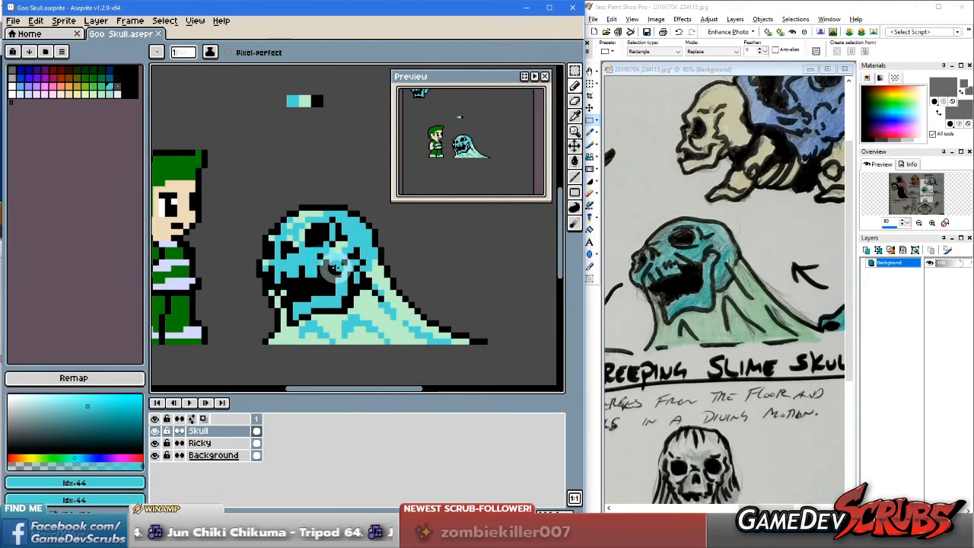
{"action": "scroll", "coordinate": [335, 267], "scroll_direction": "up", "scroll_amount": 1}
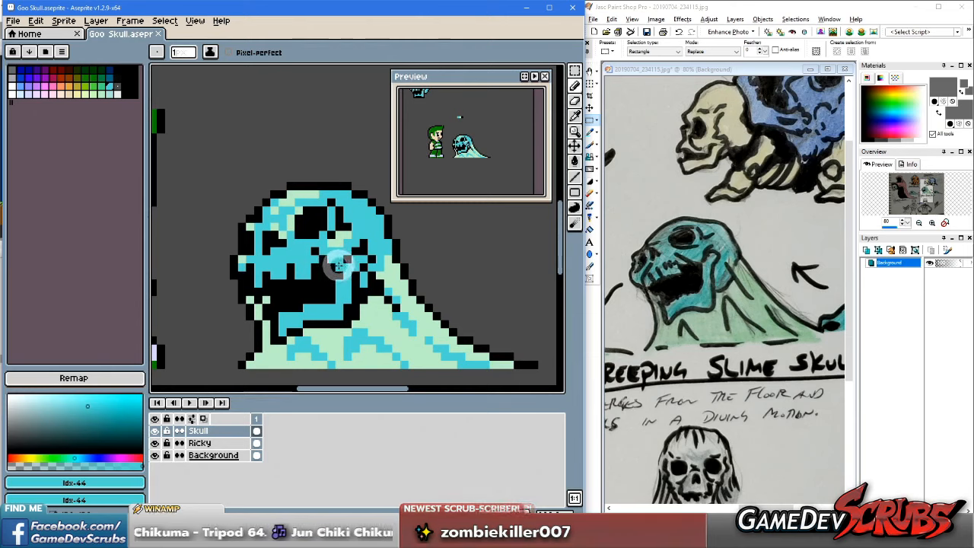
{"action": "scroll", "coordinate": [340, 267], "scroll_direction": "down", "scroll_amount": 1}
{"action": "scroll", "coordinate": [384, 274], "scroll_direction": "down", "scroll_amount": 1}
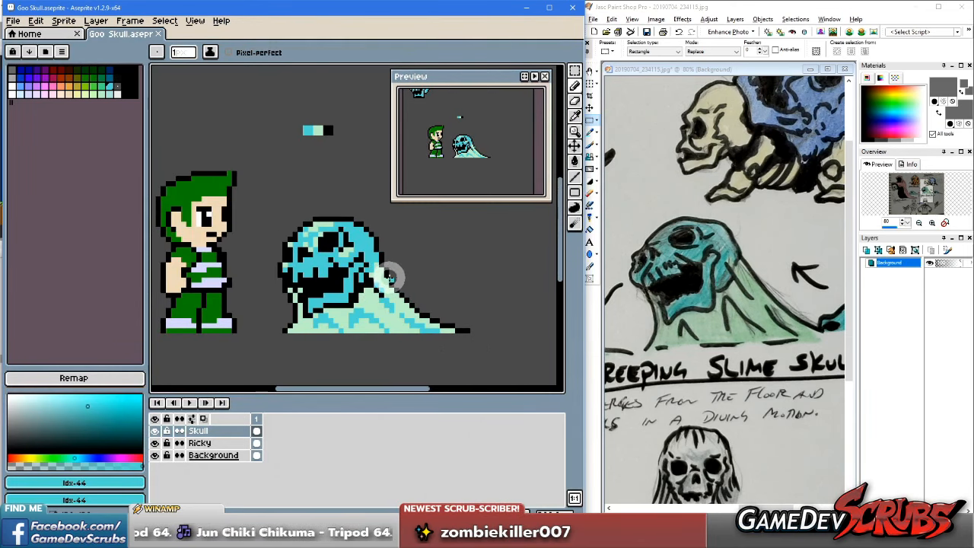
{"action": "scroll", "coordinate": [387, 275], "scroll_direction": "up", "scroll_amount": 1}
{"action": "scroll", "coordinate": [360, 270], "scroll_direction": "down", "scroll_amount": 1}
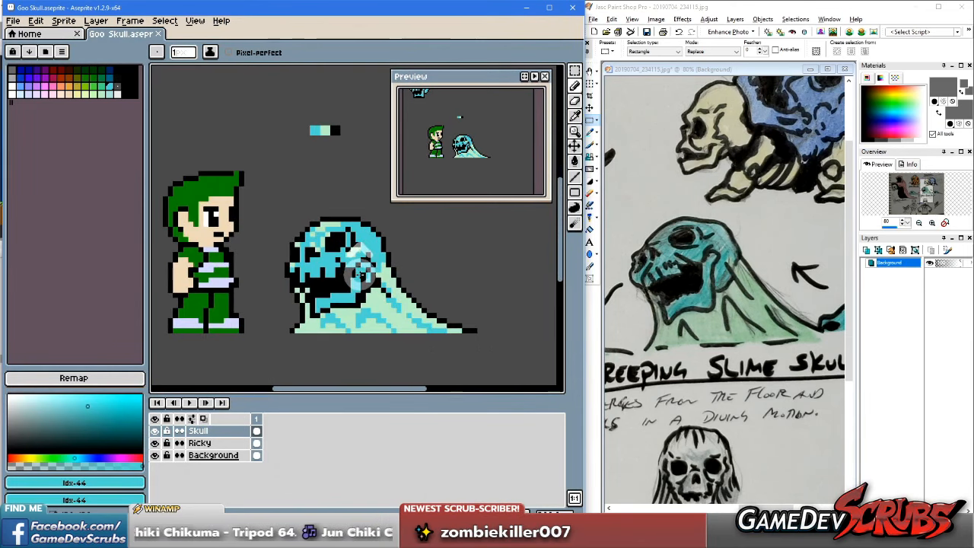
{"action": "scroll", "coordinate": [312, 244], "scroll_direction": "down", "scroll_amount": 1}
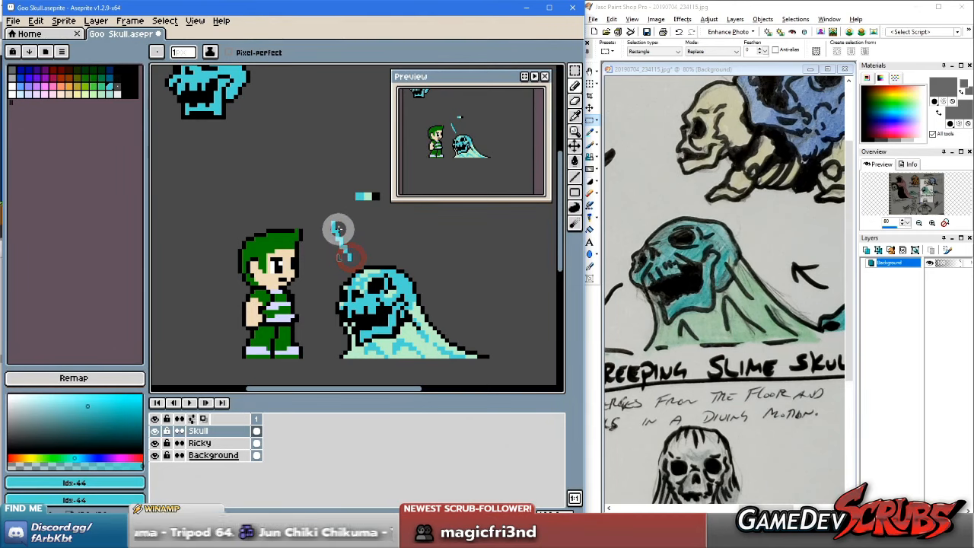
{"action": "left_click_drag", "start_coordinate": [333, 234], "coordinate": [333, 250]}
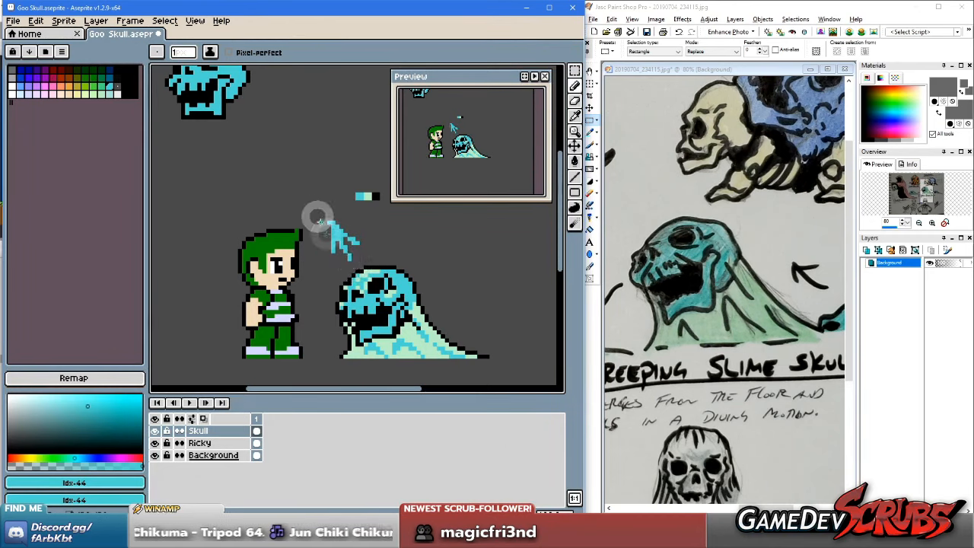
{"action": "left_click_drag", "start_coordinate": [279, 215], "coordinate": [304, 201]}
{"action": "left_click_drag", "start_coordinate": [315, 254], "coordinate": [313, 255]}
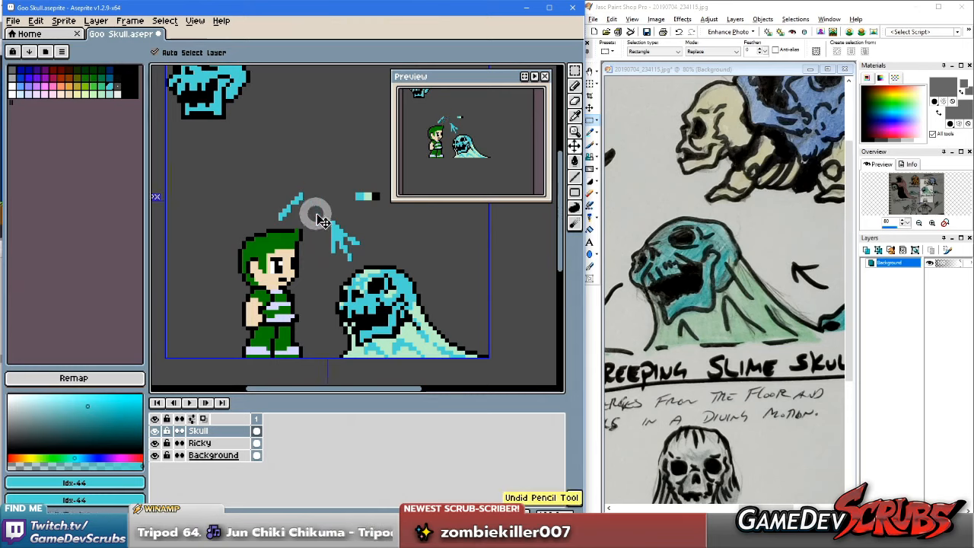
{"action": "key", "text": "ctrl+z"}
{"action": "key", "text": "ctrl+z"}
{"action": "key", "text": "ctrl+z"}
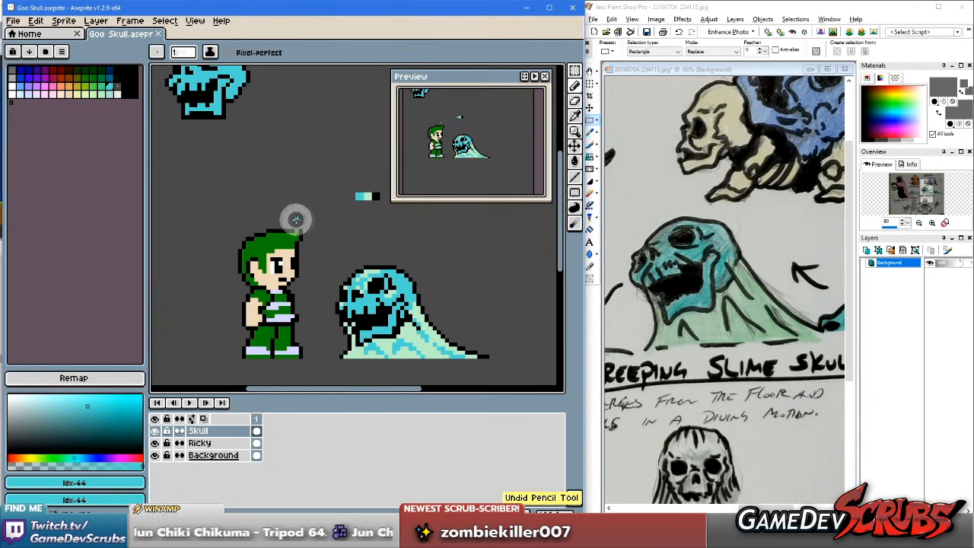
{"action": "left_click_drag", "start_coordinate": [329, 213], "coordinate": [317, 250]}
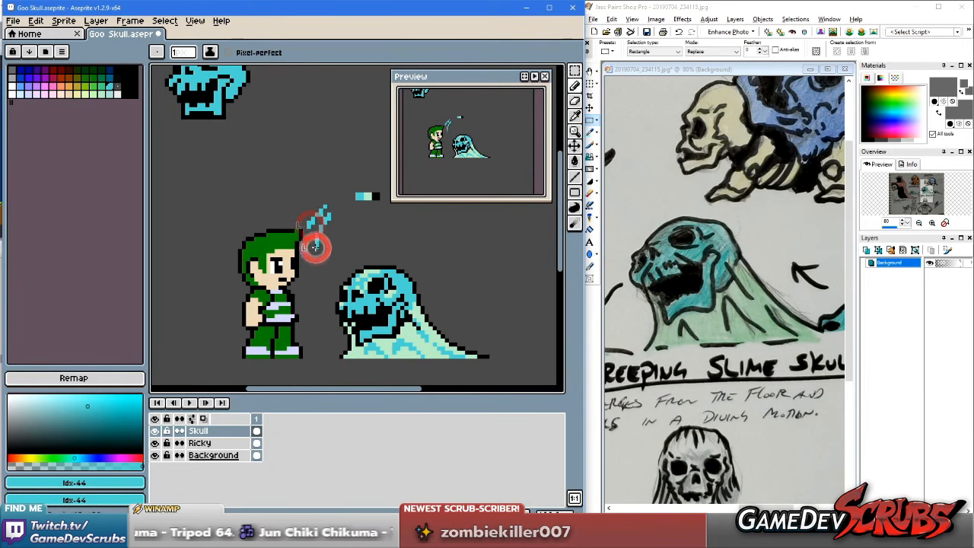
{"action": "left_click_drag", "start_coordinate": [292, 218], "coordinate": [326, 203]}
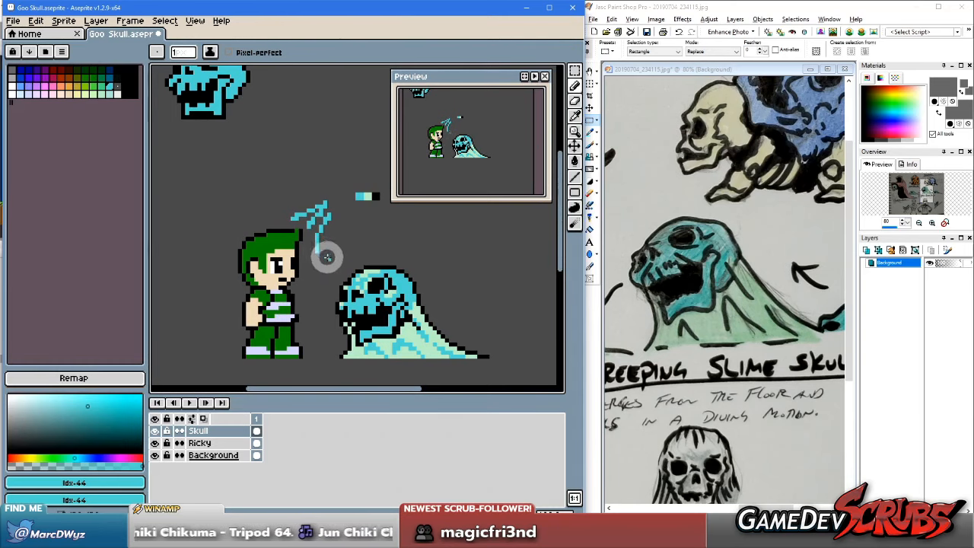
{"action": "key", "text": "ctrl+z"}
{"action": "key", "text": "ctrl+z"}
{"action": "key", "text": "ctrl+z"}
{"action": "key", "text": "ctrl+z"}
{"action": "key", "text": "ctrl+z"}
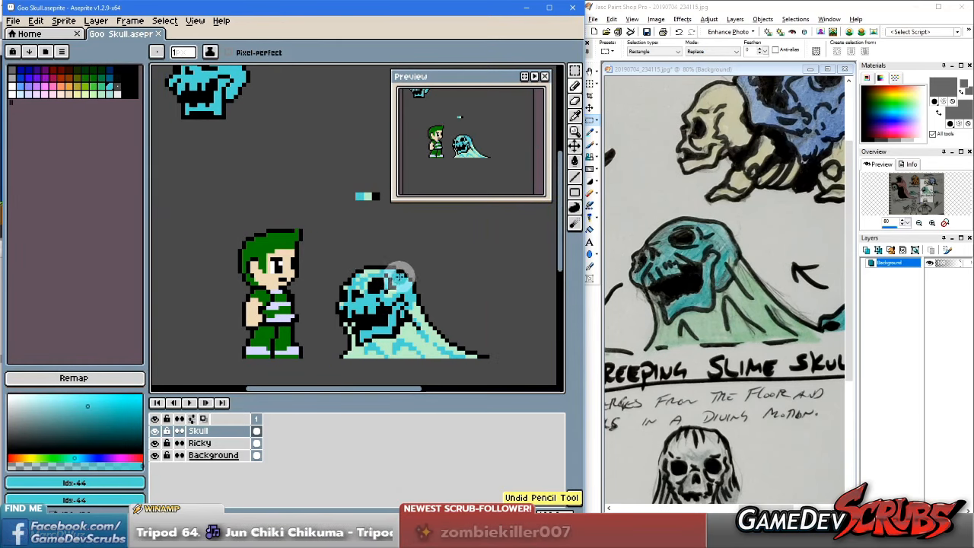
Step: Examine the skull's face, jaw and slime shading at several zoom levels against the reference drawing
{"action": "left_click_drag", "start_coordinate": [390, 283], "coordinate": [349, 281]}
{"action": "scroll", "coordinate": [349, 280], "scroll_direction": "up", "scroll_amount": 2}
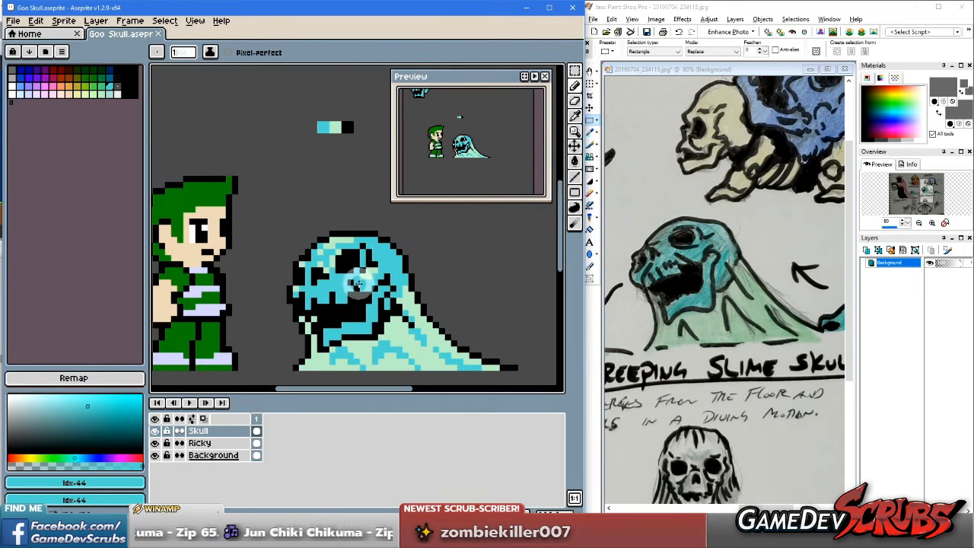
{"action": "scroll", "coordinate": [357, 277], "scroll_direction": "up", "scroll_amount": 1}
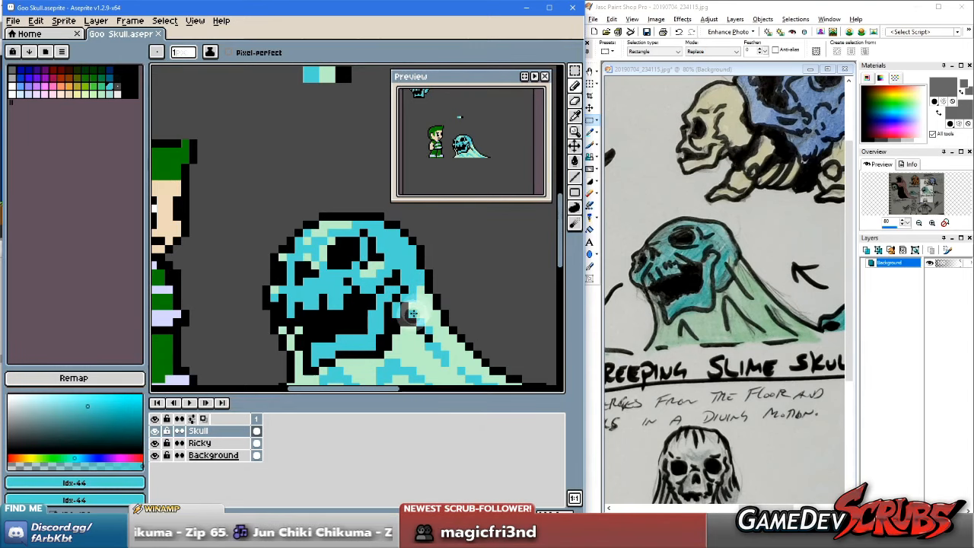
{"action": "scroll", "coordinate": [443, 301], "scroll_direction": "down", "scroll_amount": 1}
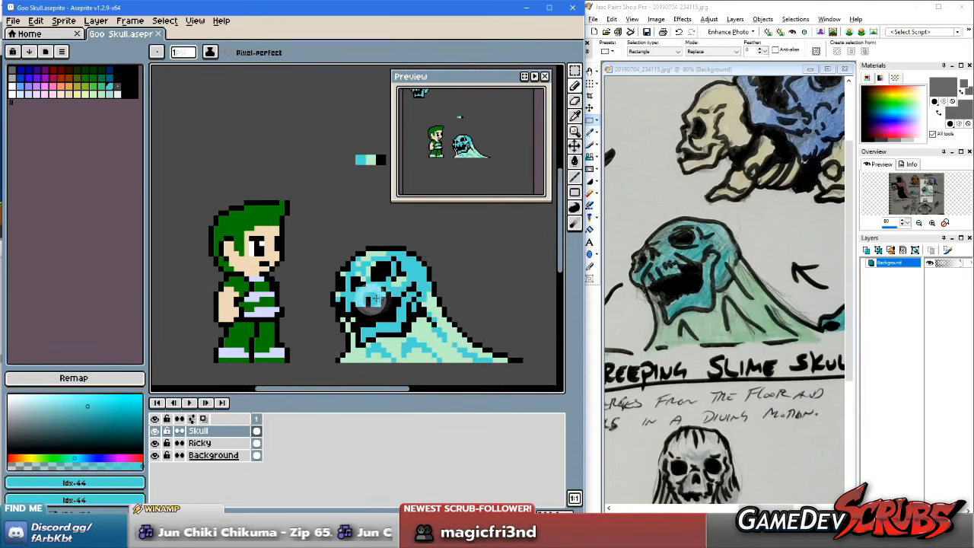
{"action": "scroll", "coordinate": [352, 325], "scroll_direction": "up", "scroll_amount": 1}
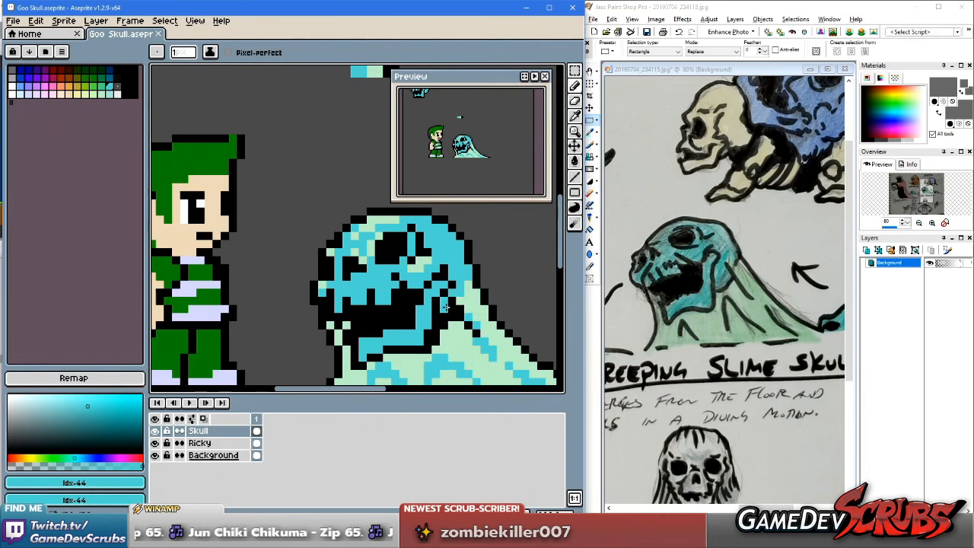
{"action": "scroll", "coordinate": [446, 306], "scroll_direction": "down", "scroll_amount": 3}
{"action": "scroll", "coordinate": [381, 316], "scroll_direction": "up", "scroll_amount": 2}
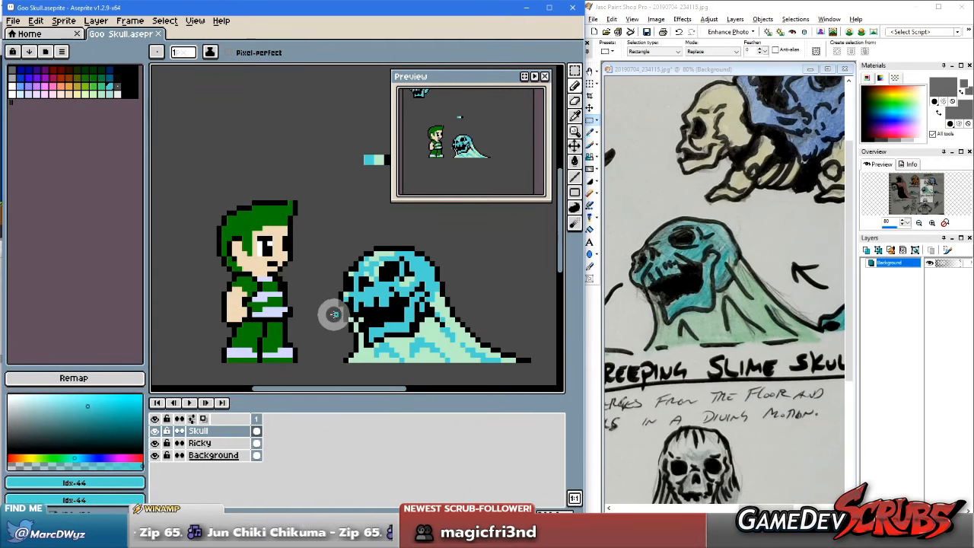
{"action": "scroll", "coordinate": [381, 311], "scroll_direction": "up", "scroll_amount": 1}
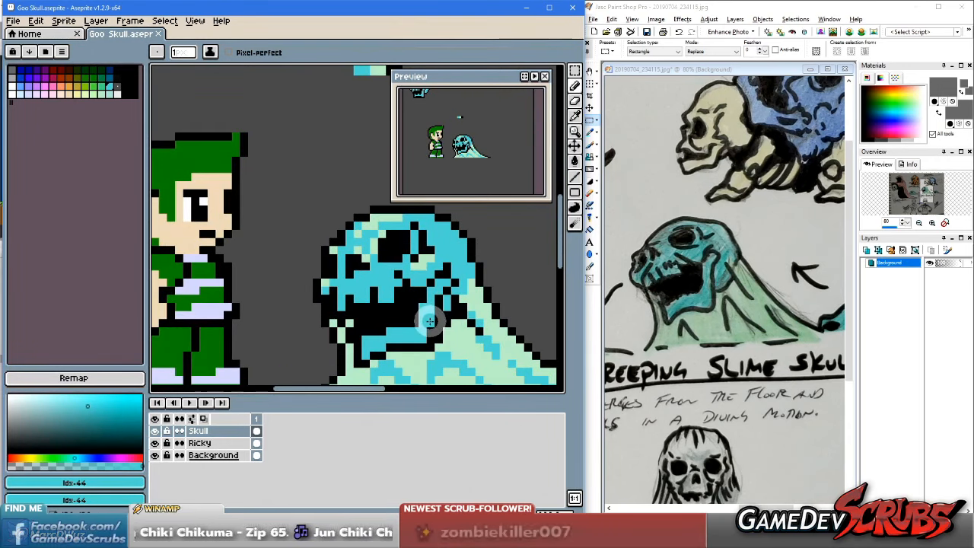
{"action": "scroll", "coordinate": [431, 313], "scroll_direction": "down", "scroll_amount": 3}
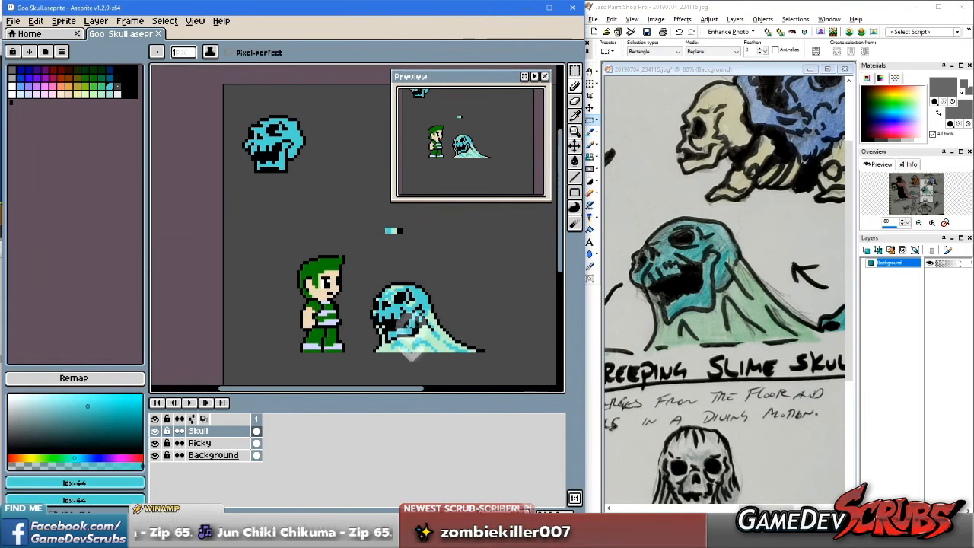
{"action": "scroll", "coordinate": [460, 328], "scroll_direction": "up", "scroll_amount": 1}
{"action": "scroll", "coordinate": [460, 328], "scroll_direction": "up", "scroll_amount": 5}
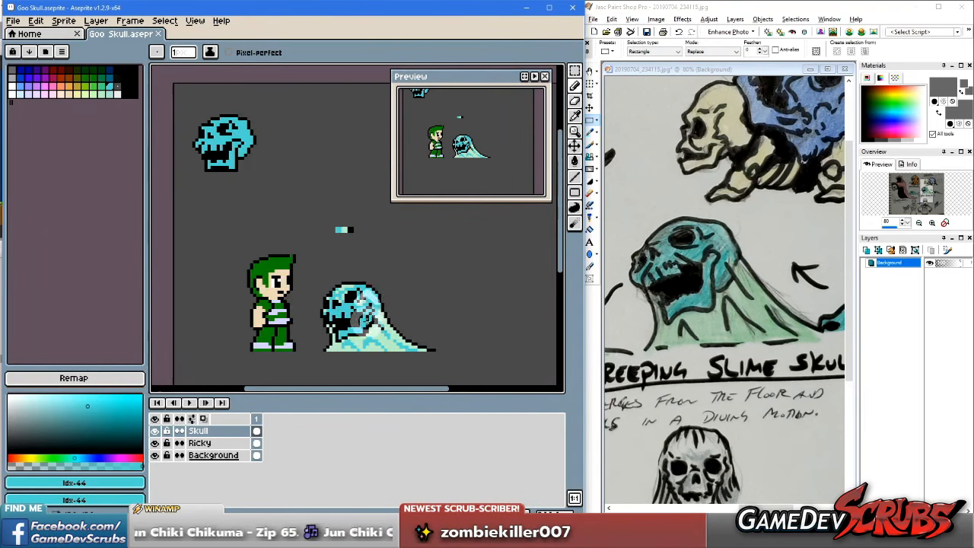
{"action": "scroll", "coordinate": [312, 330], "scroll_direction": "down", "scroll_amount": 1}
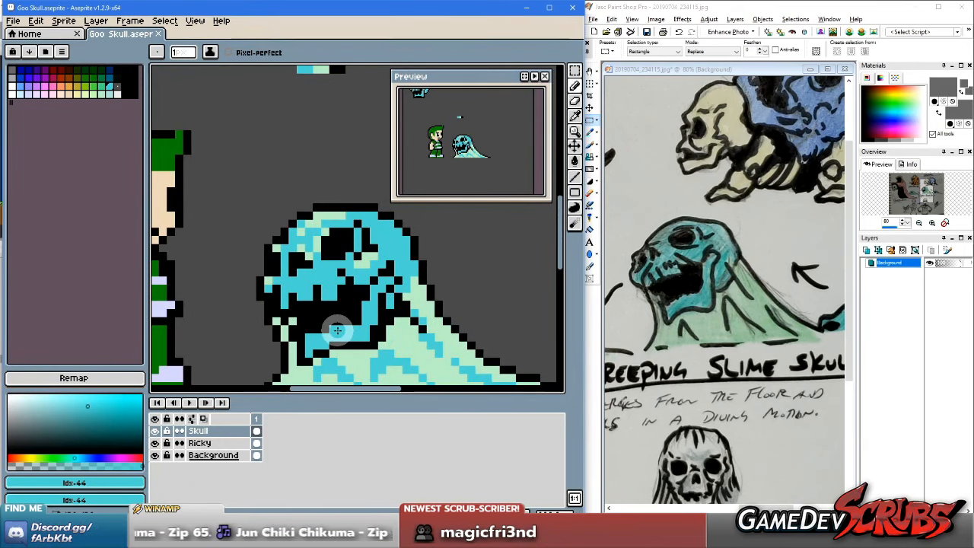
{"action": "scroll", "coordinate": [354, 337], "scroll_direction": "down", "scroll_amount": 1}
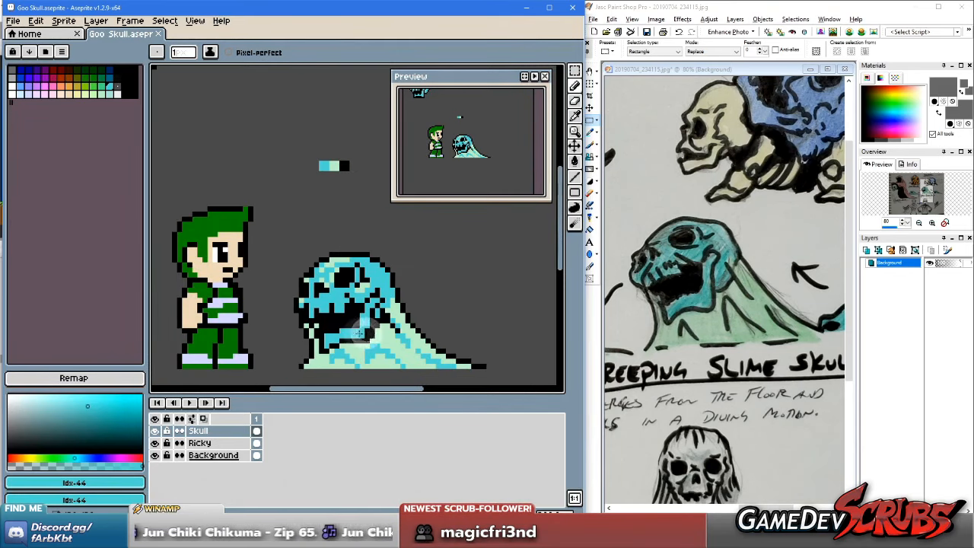
{"action": "scroll", "coordinate": [353, 333], "scroll_direction": "down", "scroll_amount": 3}
{"action": "scroll", "coordinate": [376, 331], "scroll_direction": "up", "scroll_amount": 5}
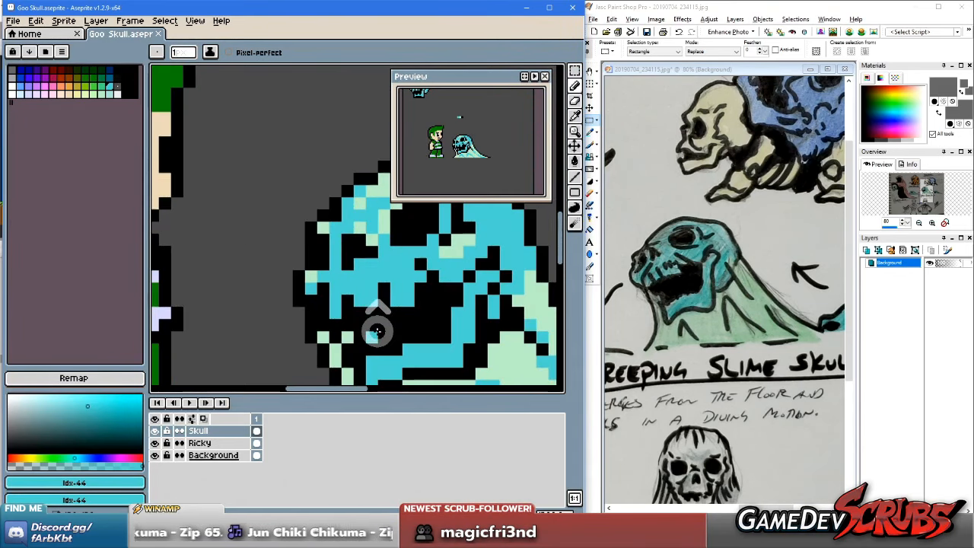
{"action": "scroll", "coordinate": [372, 335], "scroll_direction": "down", "scroll_amount": 1}
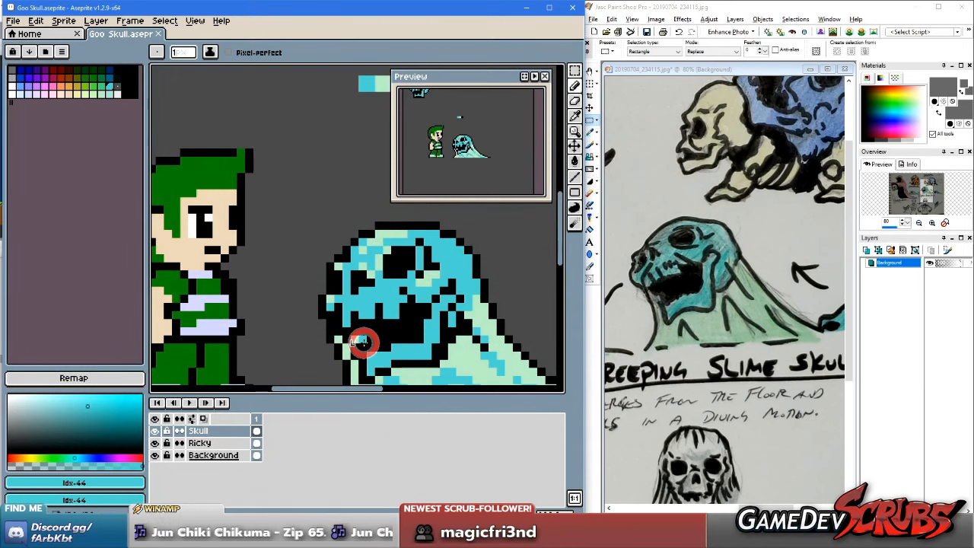
Step: Undo the stray blue pencil mark near the mouth and review the whole sprite beside the character from near and far
{"action": "scroll", "coordinate": [364, 346], "scroll_direction": "down", "scroll_amount": 1}
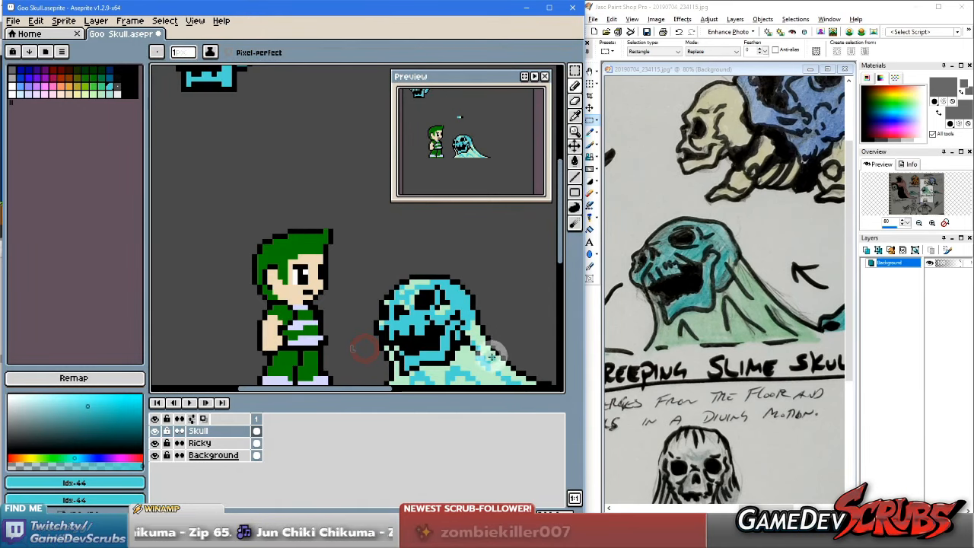
{"action": "key", "text": "ctrl+z"}
{"action": "scroll", "coordinate": [407, 347], "scroll_direction": "up", "scroll_amount": 2}
{"action": "scroll", "coordinate": [415, 347], "scroll_direction": "down", "scroll_amount": 3}
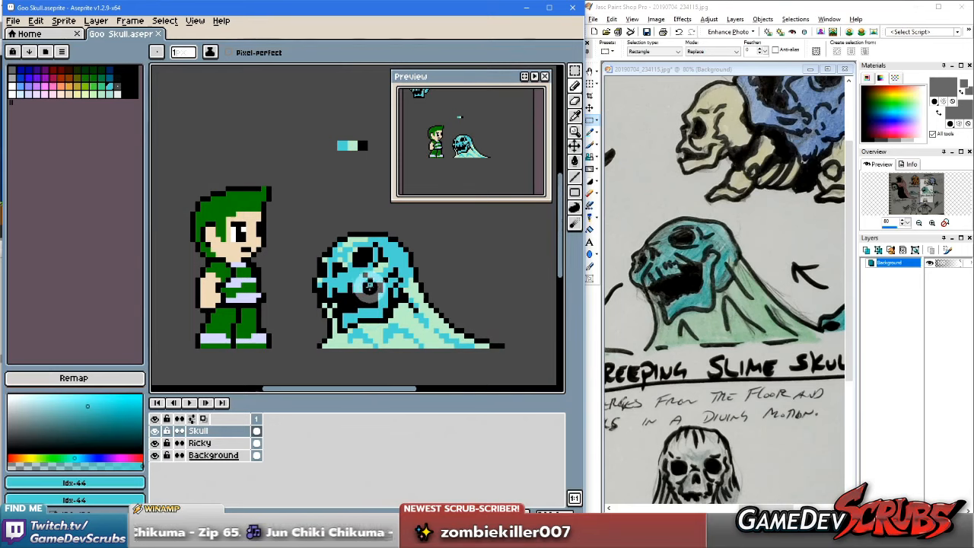
{"action": "scroll", "coordinate": [369, 283], "scroll_direction": "down", "scroll_amount": 4}
{"action": "scroll", "coordinate": [365, 275], "scroll_direction": "up", "scroll_amount": 2}
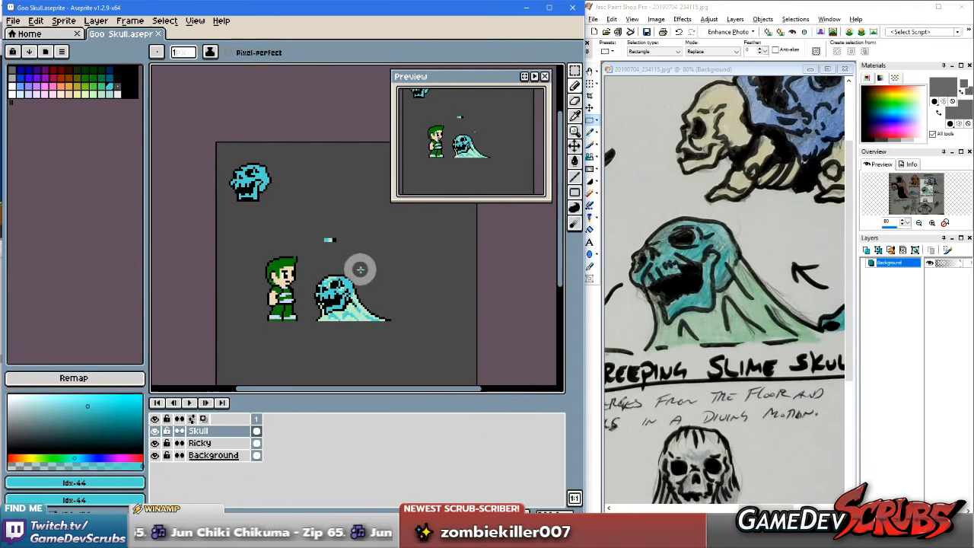
{"action": "scroll", "coordinate": [345, 286], "scroll_direction": "up", "scroll_amount": 5}
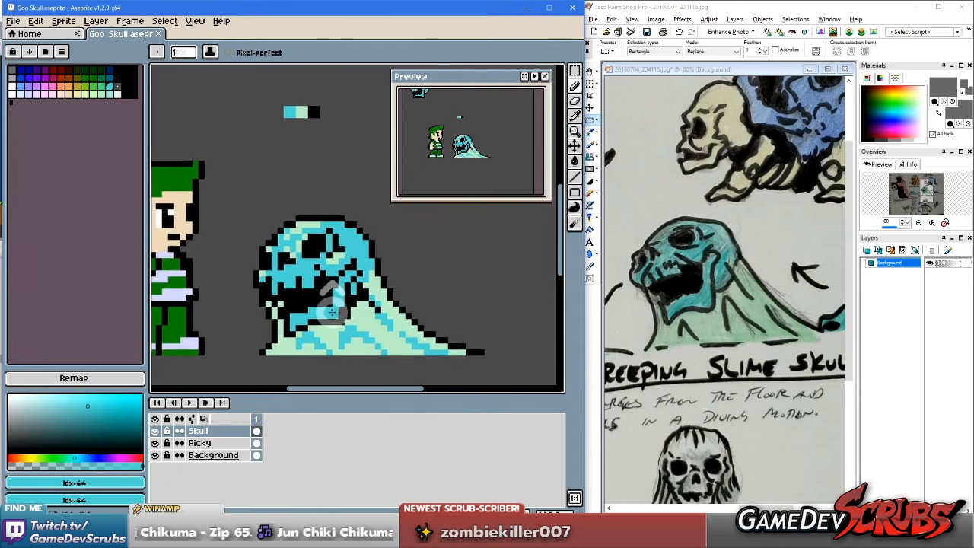
{"action": "scroll", "coordinate": [366, 309], "scroll_direction": "up", "scroll_amount": 2}
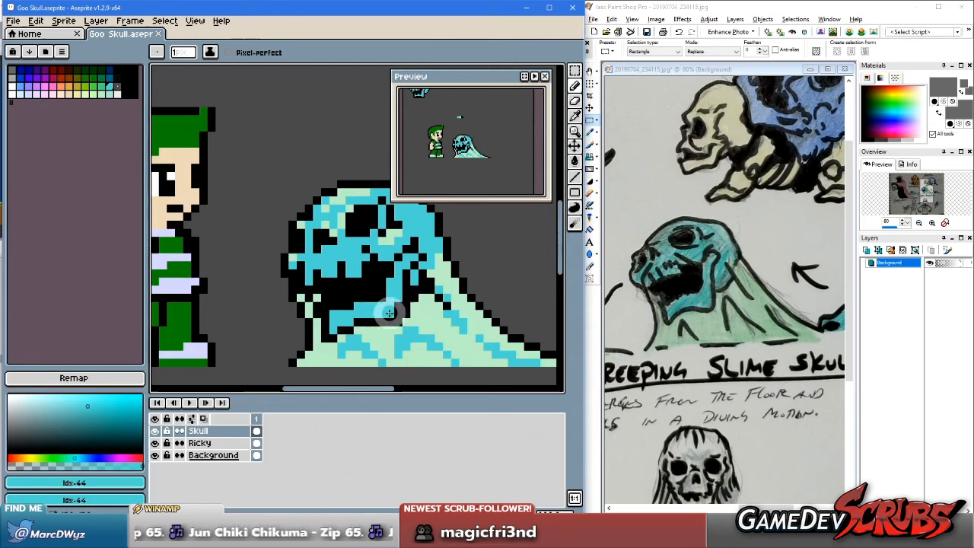
{"action": "scroll", "coordinate": [388, 313], "scroll_direction": "down", "scroll_amount": 3}
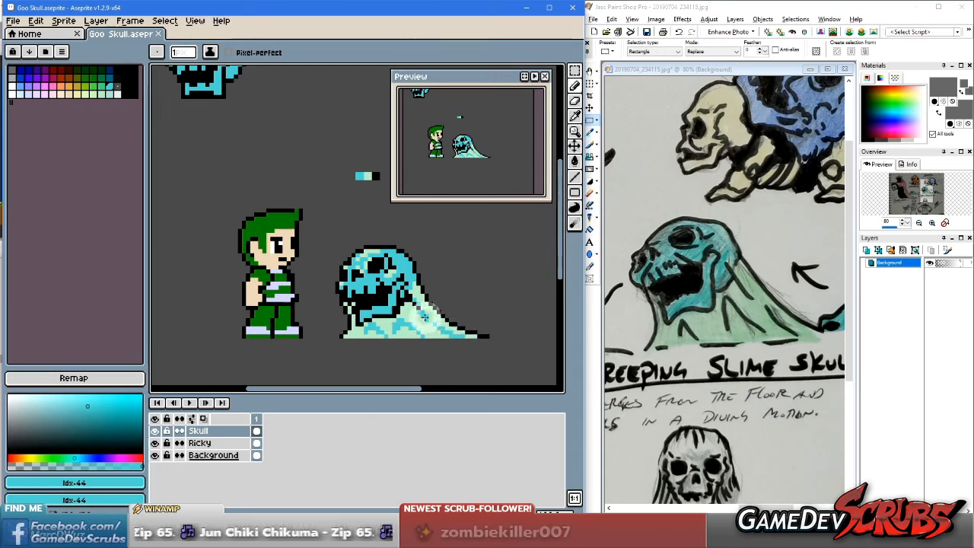
Step: Repaint the light green highlights in front of the eye socket and above the nose cavity with the skull's blue (Idx-44)
{"action": "scroll", "coordinate": [363, 295], "scroll_direction": "up", "scroll_amount": 3}
{"action": "scroll", "coordinate": [362, 295], "scroll_direction": "up", "scroll_amount": 2}
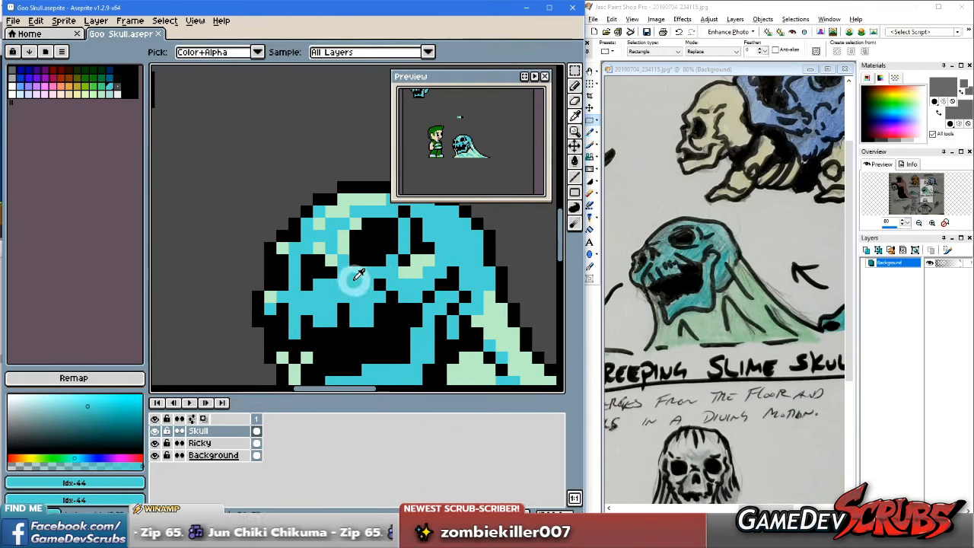
{"action": "left_click", "coordinate": [352, 280], "text": "alt"}
{"action": "left_click_drag", "start_coordinate": [343, 248], "coordinate": [355, 226]}
{"action": "scroll", "coordinate": [345, 228], "scroll_direction": "down", "scroll_amount": 4}
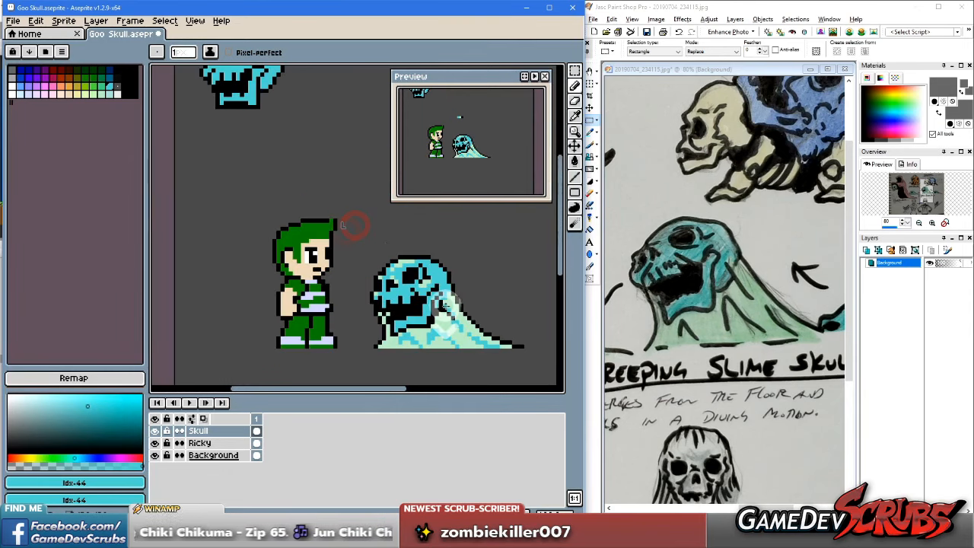
{"action": "scroll", "coordinate": [434, 301], "scroll_direction": "up", "scroll_amount": 1}
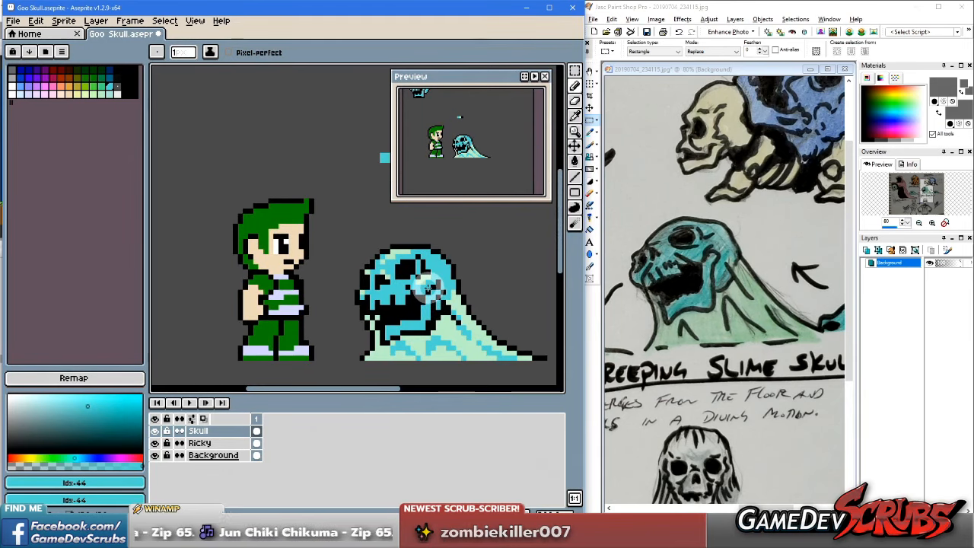
{"action": "scroll", "coordinate": [439, 305], "scroll_direction": "up", "scroll_amount": 1}
{"action": "scroll", "coordinate": [366, 265], "scroll_direction": "up", "scroll_amount": 1}
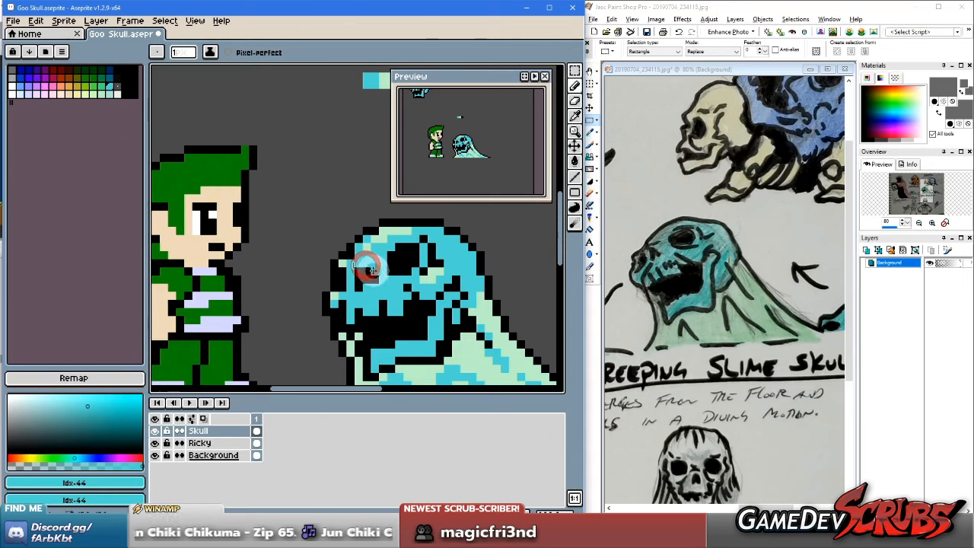
{"action": "scroll", "coordinate": [370, 271], "scroll_direction": "down", "scroll_amount": 1}
{"action": "scroll", "coordinate": [481, 345], "scroll_direction": "down", "scroll_amount": 2}
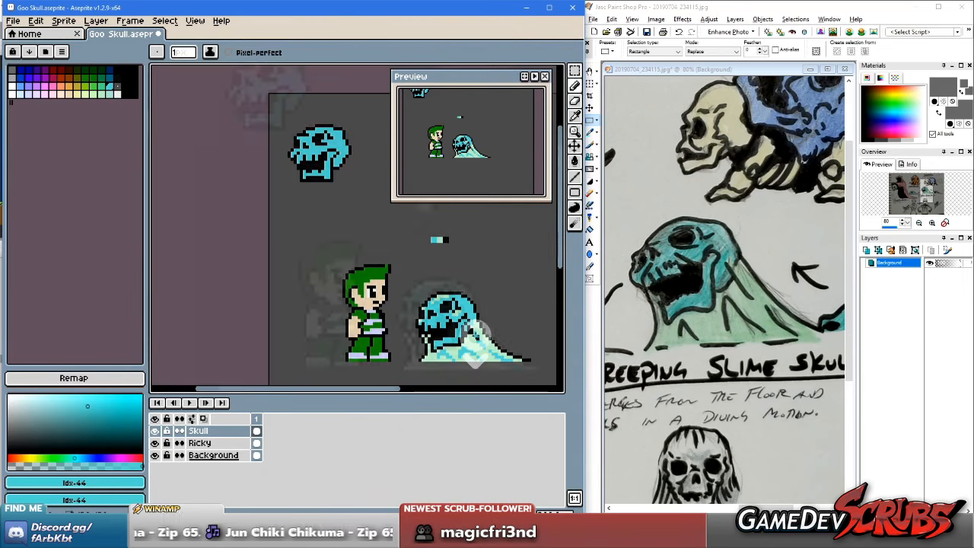
Step: Inspect the retouched brow, the jaw and the front slime strand at several zoom levels
{"action": "left_click_drag", "start_coordinate": [491, 340], "coordinate": [404, 327]}
{"action": "scroll", "coordinate": [367, 316], "scroll_direction": "up", "scroll_amount": 3}
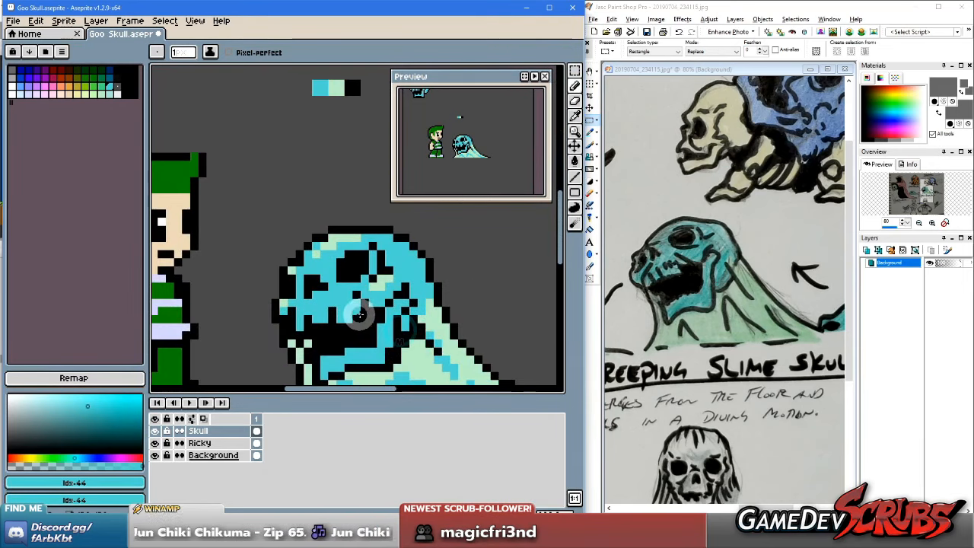
{"action": "scroll", "coordinate": [395, 308], "scroll_direction": "down", "scroll_amount": 3}
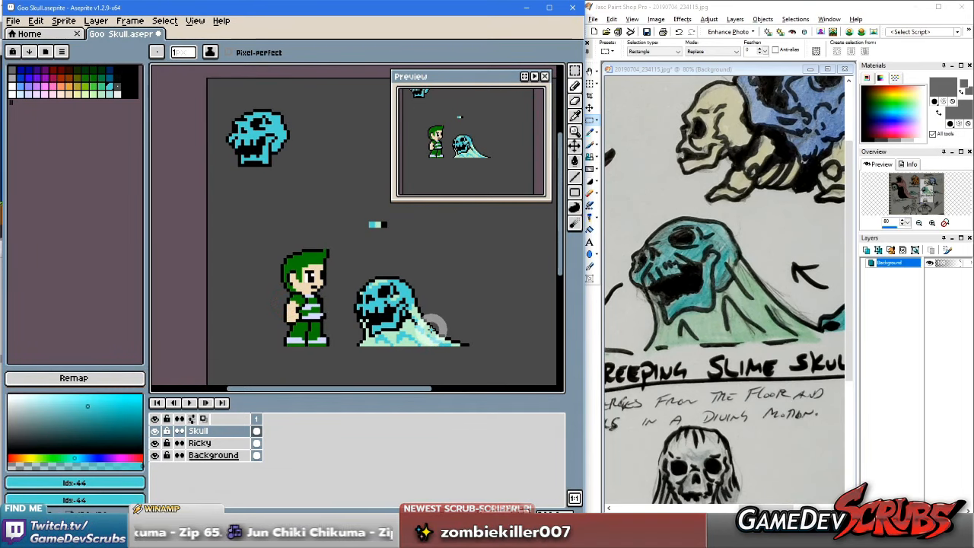
{"action": "scroll", "coordinate": [428, 326], "scroll_direction": "down", "scroll_amount": 3}
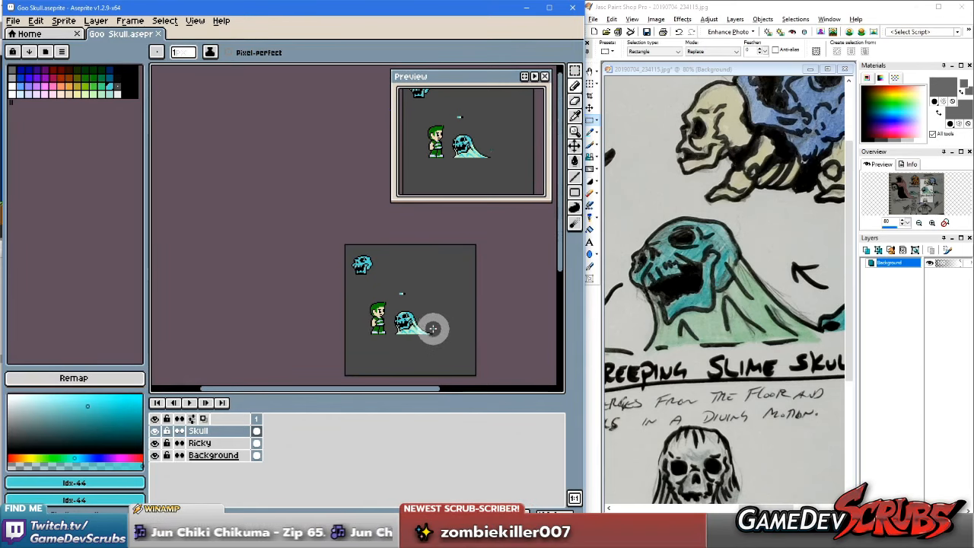
{"action": "scroll", "coordinate": [427, 329], "scroll_direction": "up", "scroll_amount": 5}
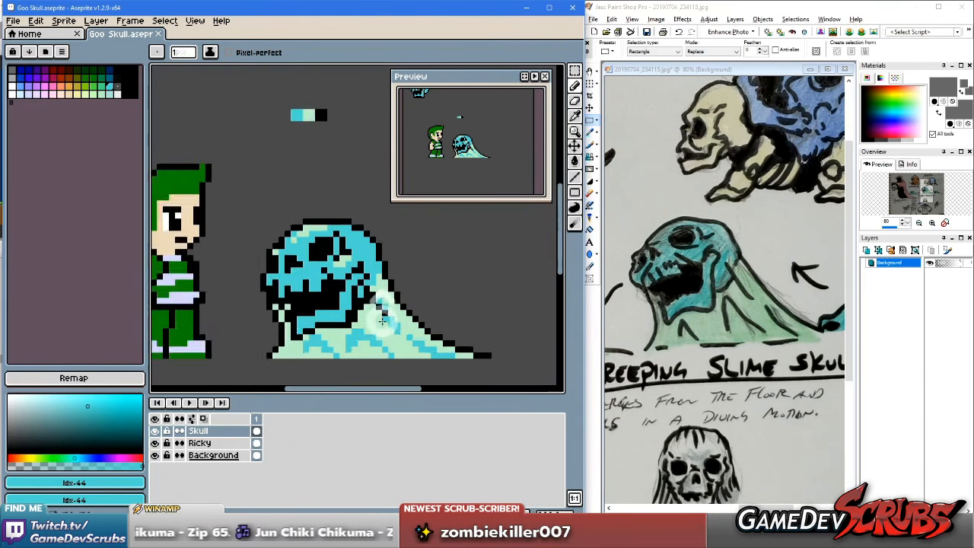
{"action": "scroll", "coordinate": [369, 309], "scroll_direction": "left", "scroll_amount": 2}
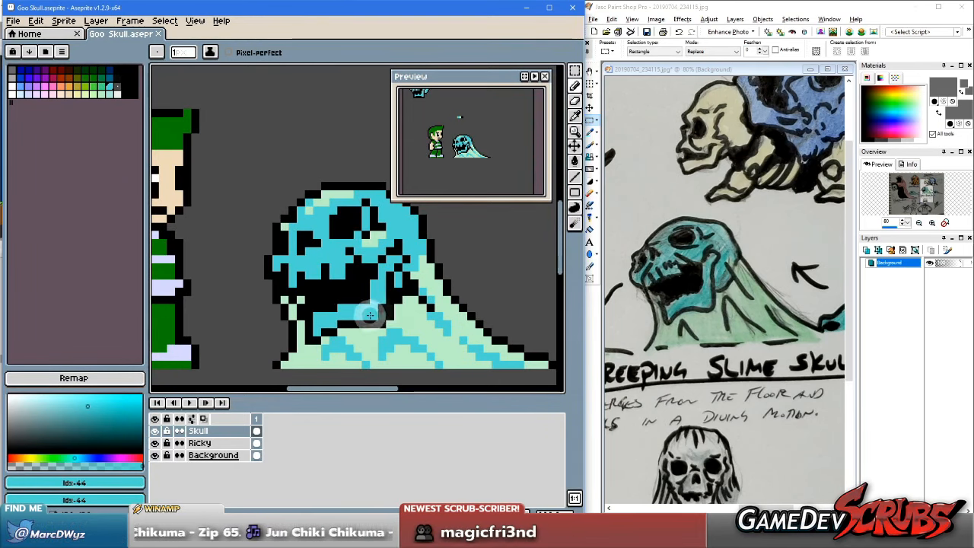
{"action": "scroll", "coordinate": [394, 310], "scroll_direction": "up", "scroll_amount": 2}
{"action": "scroll", "coordinate": [399, 310], "scroll_direction": "left", "scroll_amount": 2}
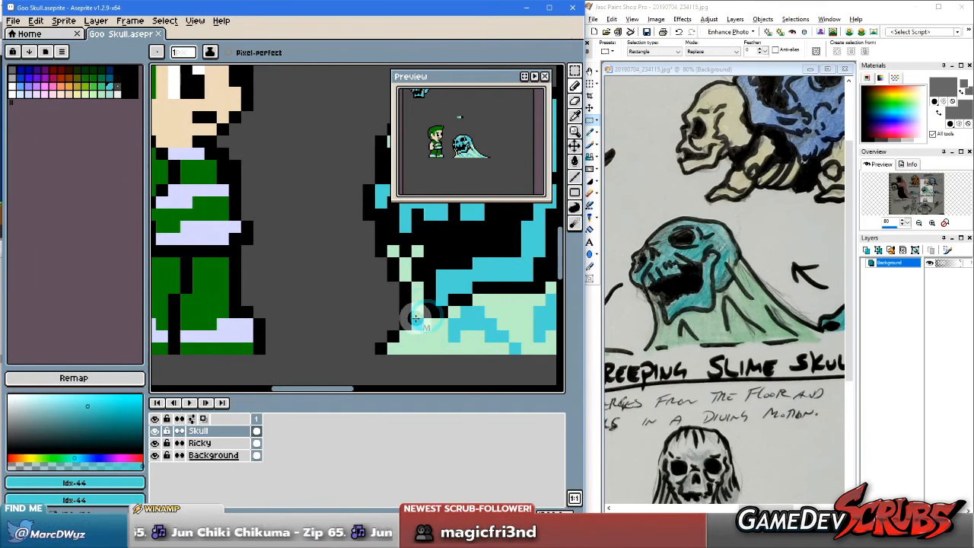
Step: Try to reshape the base of the front slime strand with light green (Idx-59) and a black outline pixel, and undo the strokes
{"action": "scroll", "coordinate": [416, 318], "scroll_direction": "down", "scroll_amount": 3}
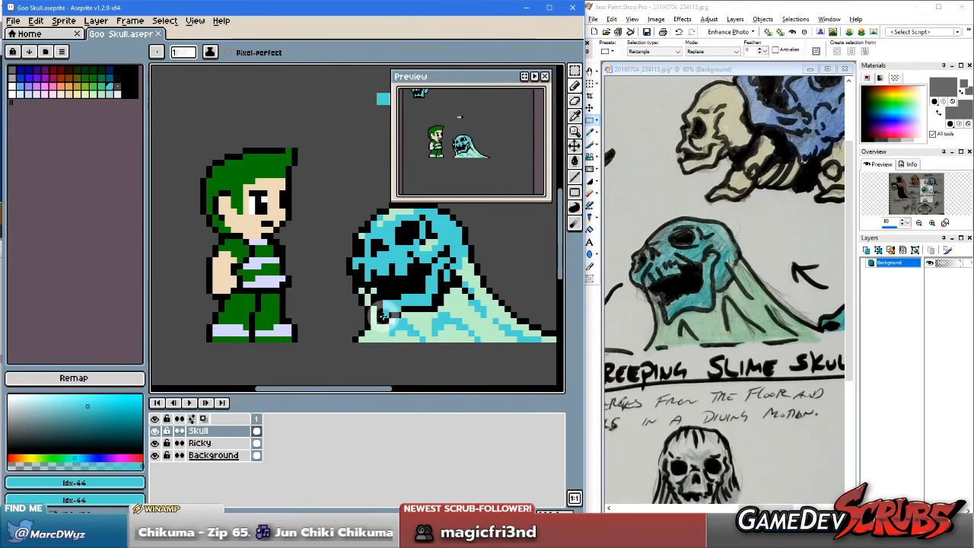
{"action": "scroll", "coordinate": [388, 314], "scroll_direction": "up", "scroll_amount": 3}
{"action": "left_click", "coordinate": [362, 311], "text": "alt"}
{"action": "left_click", "coordinate": [355, 338]}
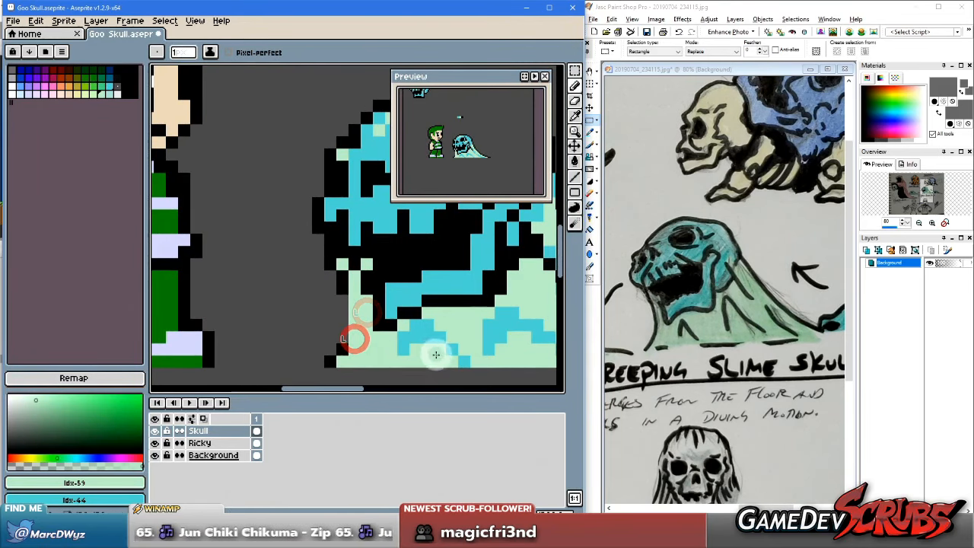
{"action": "scroll", "coordinate": [489, 310], "scroll_direction": "down", "scroll_amount": 2}
{"action": "left_click_drag", "start_coordinate": [490, 310], "coordinate": [395, 316]}
{"action": "scroll", "coordinate": [405, 315], "scroll_direction": "down", "scroll_amount": 1}
{"action": "scroll", "coordinate": [319, 310], "scroll_direction": "up", "scroll_amount": 3}
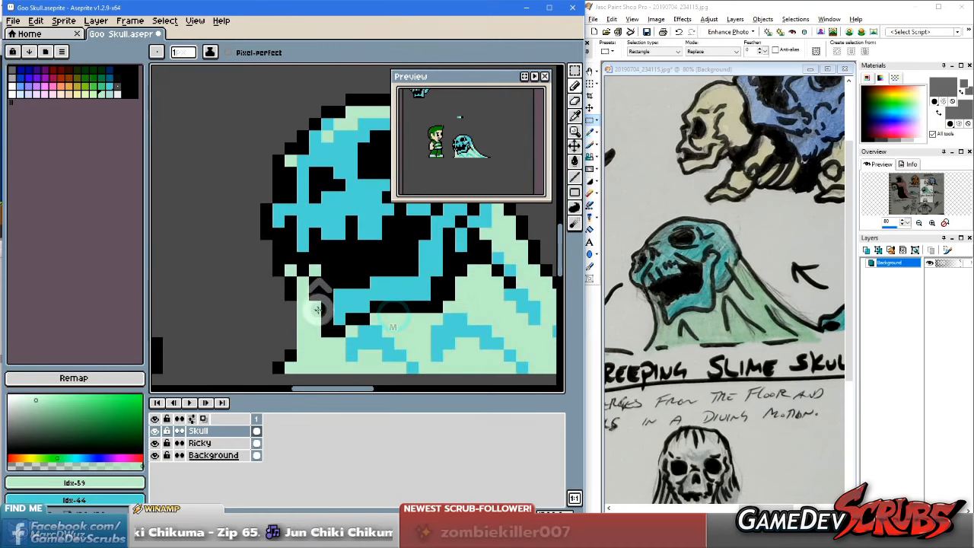
{"action": "left_click", "coordinate": [289, 291], "text": "alt"}
{"action": "left_click", "coordinate": [289, 343]}
{"action": "scroll", "coordinate": [289, 346], "scroll_direction": "down", "scroll_amount": 3}
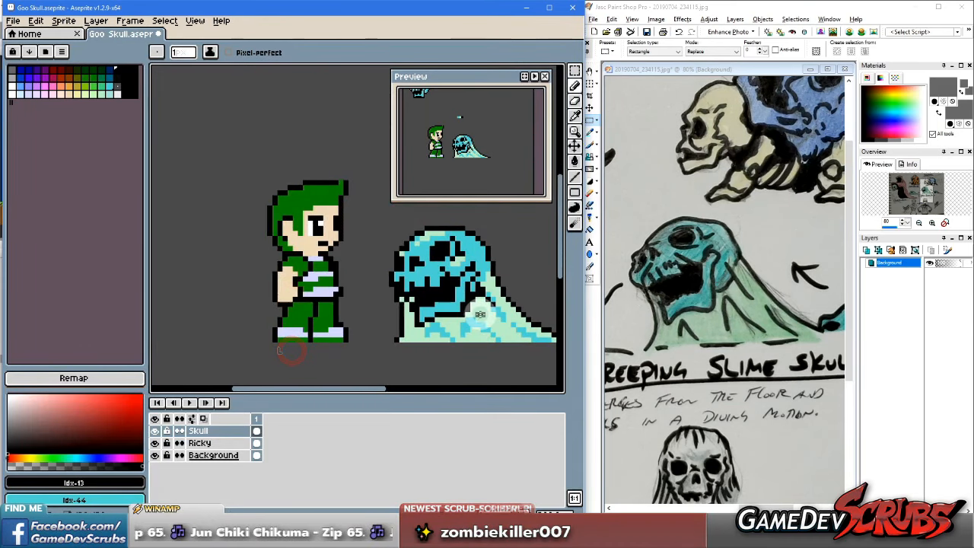
{"action": "key", "text": "ctrl+z"}
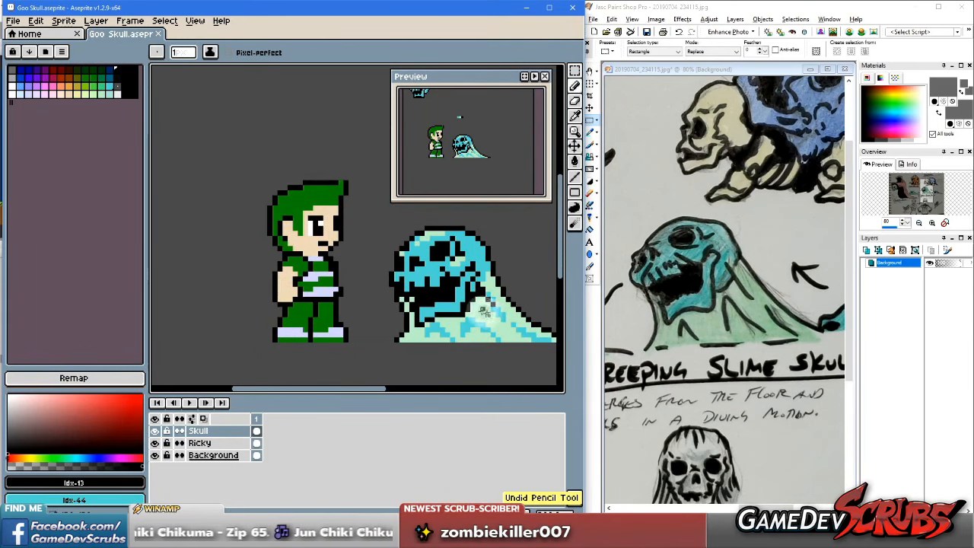
Step: Try a light green (Idx-59) pencil stroke over the black between the front slime strand and the jaw, and undo it
{"action": "scroll", "coordinate": [412, 312], "scroll_direction": "up", "scroll_amount": 2}
{"action": "left_click", "coordinate": [414, 329], "text": "alt"}
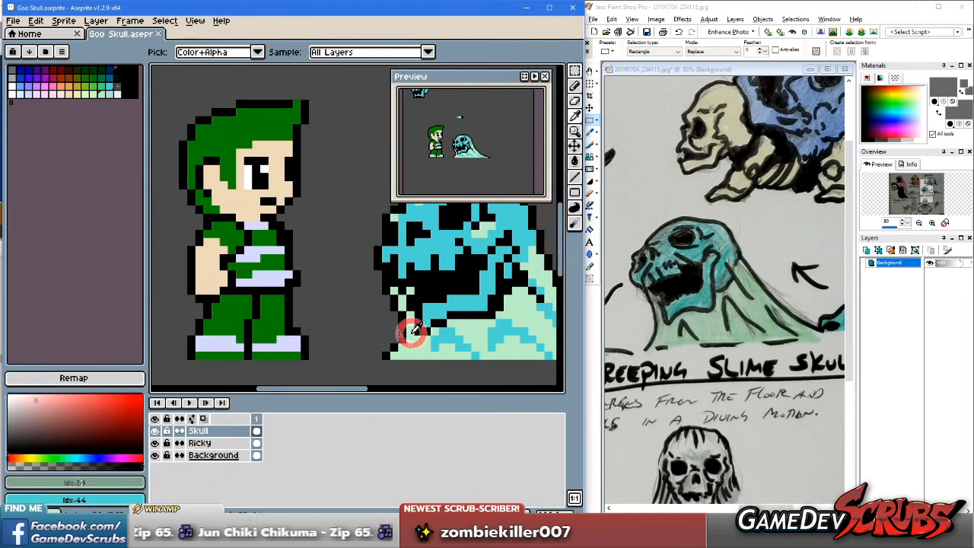
{"action": "mouse_move", "coordinate": [413, 330]}
{"action": "left_mouse_down"}
{"action": "mouse_move", "coordinate": [407, 315]}
{"action": "mouse_move", "coordinate": [419, 309]}
{"action": "left_mouse_up"}
{"action": "key", "text": "ctrl+z"}
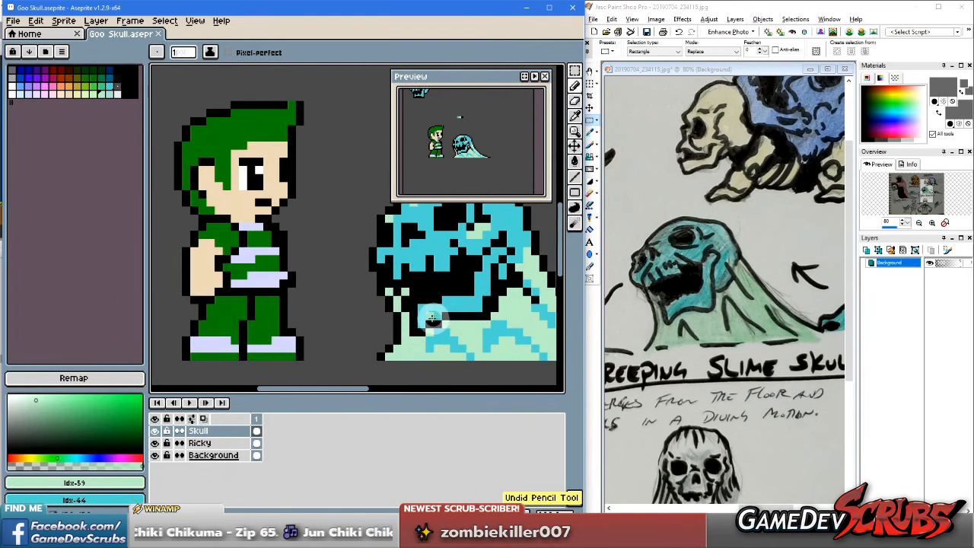
Step: Try the skull's blue (Idx-44) on the light green slime pixel at the front of the mouth, and undo it
{"action": "scroll", "coordinate": [433, 318], "scroll_direction": "up", "scroll_amount": 2}
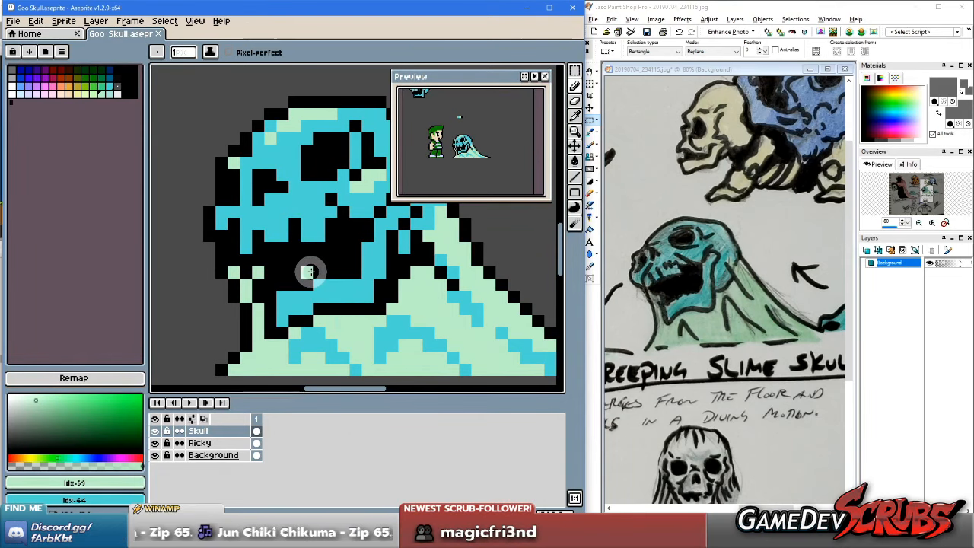
{"action": "left_click", "coordinate": [276, 232], "text": "alt"}
{"action": "left_click", "coordinate": [258, 271]}
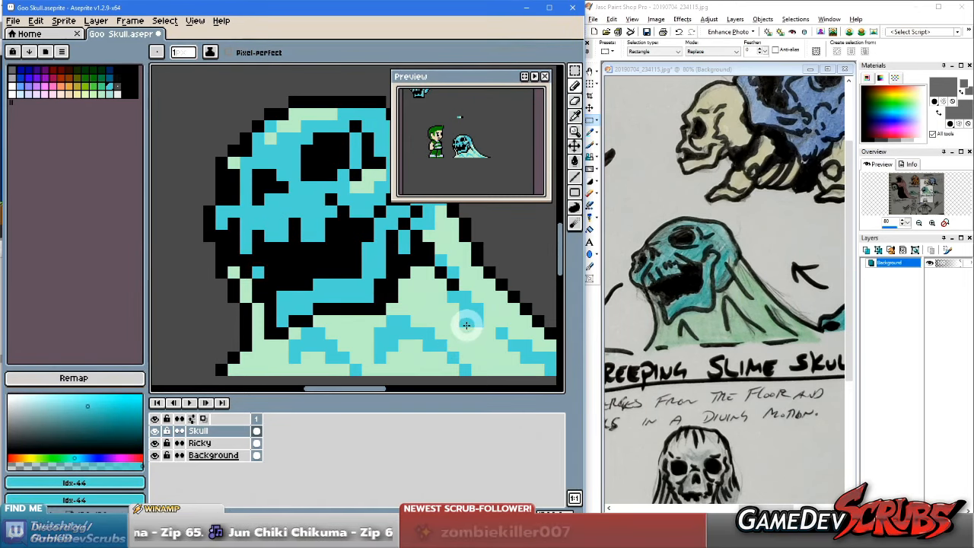
{"action": "key", "text": "ctrl"}
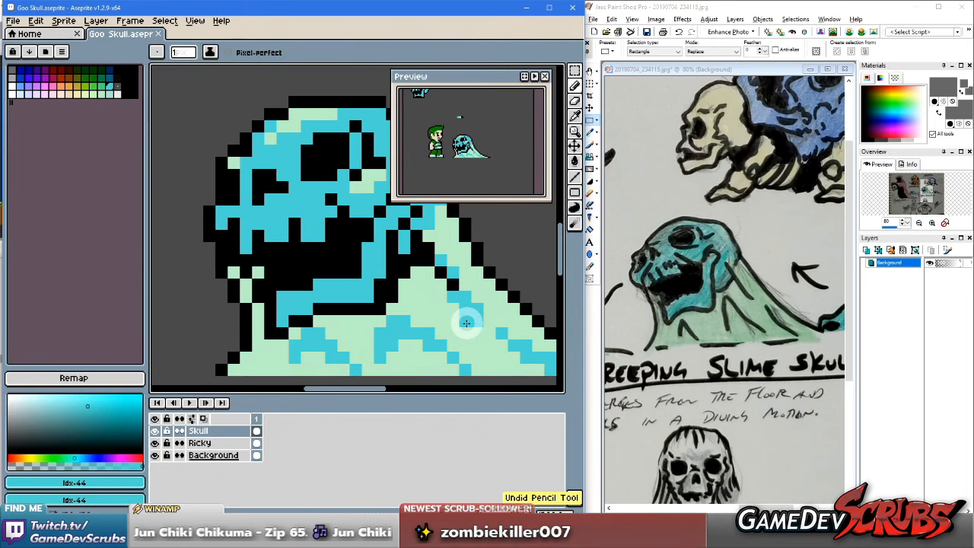
{"action": "key", "text": "ctrl"}
Step: Try dark navy (Idx-12) in place of black across the mouth interior, the cheek crevices and the front of the jaw
{"action": "scroll", "coordinate": [455, 306], "scroll_direction": "down", "scroll_amount": 4}
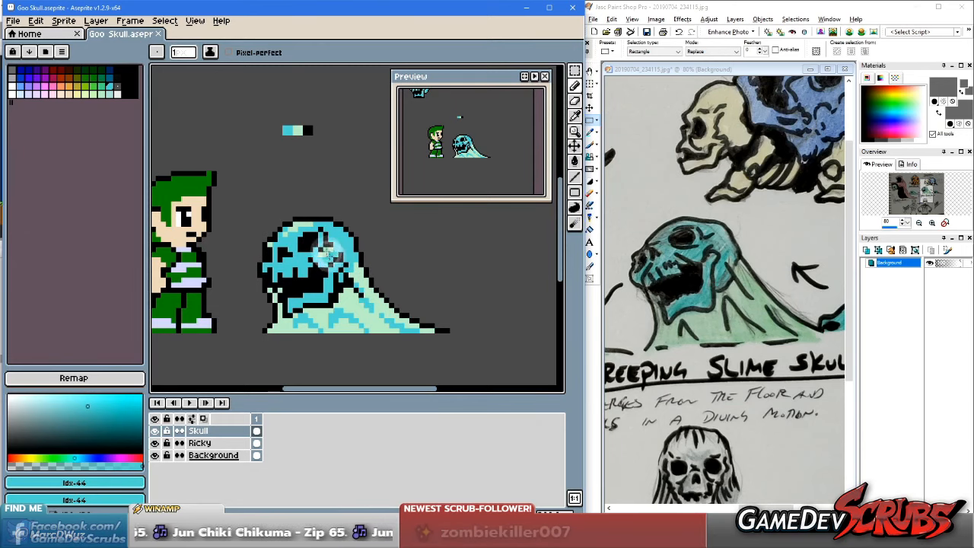
{"action": "scroll", "coordinate": [293, 247], "scroll_direction": "up", "scroll_amount": 1}
{"action": "scroll", "coordinate": [293, 247], "scroll_direction": "down", "scroll_amount": 1}
{"action": "scroll", "coordinate": [319, 251], "scroll_direction": "up", "scroll_amount": 2}
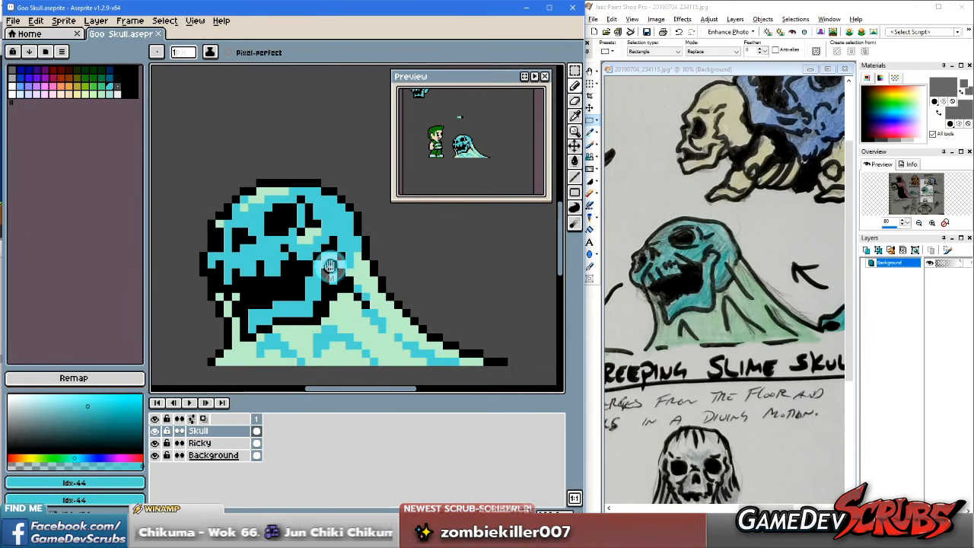
{"action": "scroll", "coordinate": [351, 259], "scroll_direction": "up", "scroll_amount": 1}
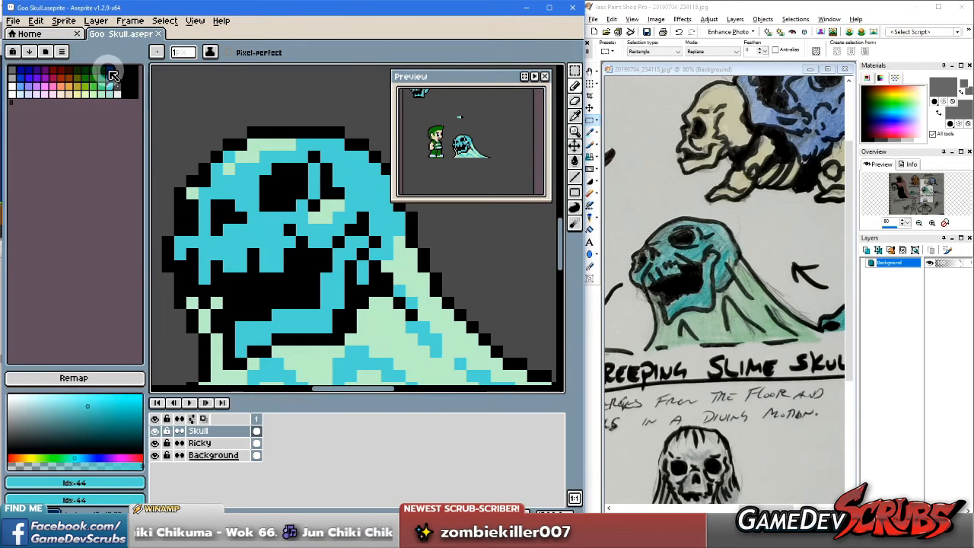
{"action": "left_click", "coordinate": [108, 69]}
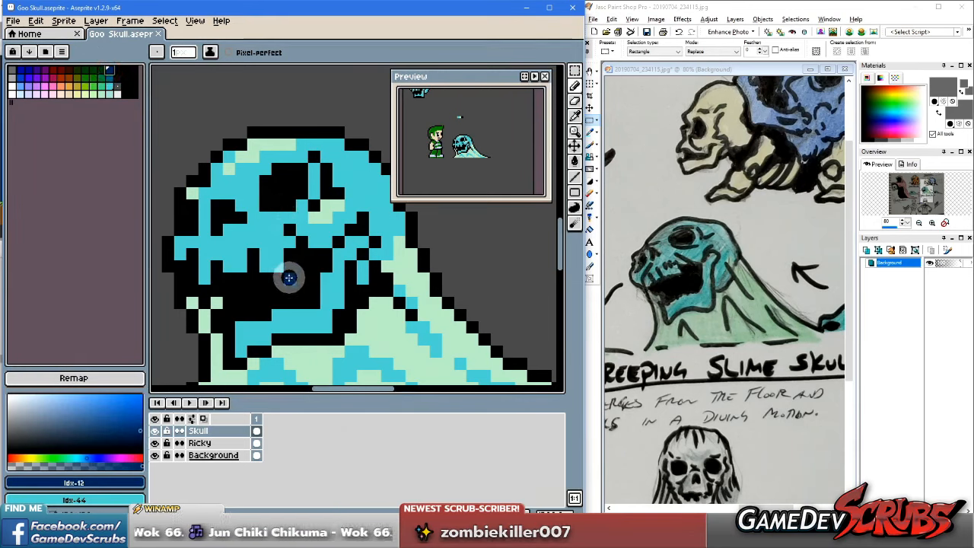
{"action": "left_click_drag", "start_coordinate": [188, 268], "coordinate": [190, 254]}
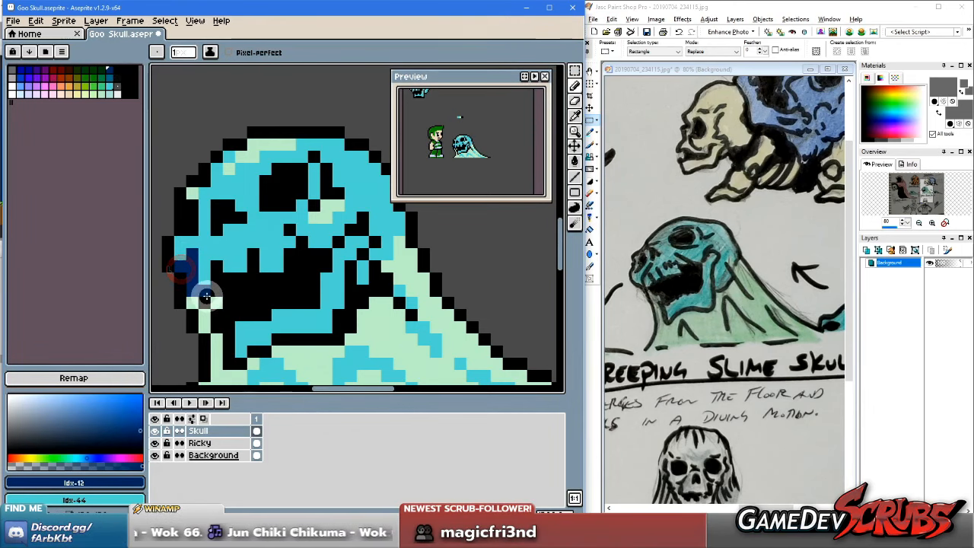
{"action": "left_click_drag", "start_coordinate": [207, 298], "coordinate": [217, 283]}
{"action": "left_click", "coordinate": [255, 265]}
{"action": "left_click", "coordinate": [376, 271]}
{"action": "mouse_move", "coordinate": [375, 284]}
{"action": "left_mouse_down"}
{"action": "mouse_move", "coordinate": [411, 315]}
{"action": "mouse_move", "coordinate": [384, 315]}
{"action": "mouse_move", "coordinate": [354, 293]}
{"action": "mouse_move", "coordinate": [350, 267]}
{"action": "mouse_move", "coordinate": [375, 245]}
{"action": "mouse_move", "coordinate": [362, 219]}
{"action": "mouse_move", "coordinate": [339, 242]}
{"action": "mouse_move", "coordinate": [286, 231]}
{"action": "mouse_move", "coordinate": [321, 263]}
{"action": "mouse_move", "coordinate": [298, 253]}
{"action": "mouse_move", "coordinate": [296, 292]}
{"action": "mouse_move", "coordinate": [317, 285]}
{"action": "mouse_move", "coordinate": [293, 257]}
{"action": "mouse_move", "coordinate": [291, 281]}
{"action": "mouse_move", "coordinate": [257, 284]}
{"action": "mouse_move", "coordinate": [232, 305]}
{"action": "mouse_move", "coordinate": [277, 282]}
{"action": "mouse_move", "coordinate": [317, 299]}
{"action": "mouse_move", "coordinate": [219, 326]}
{"action": "left_mouse_up"}
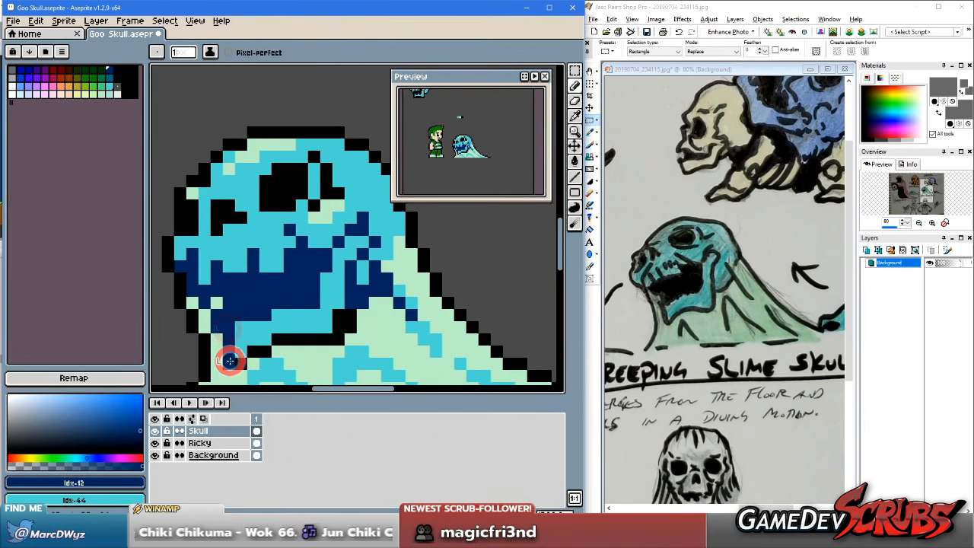
Step: Try the same dark navy (Idx-12) along the jaw's underside, in the eye socket and in the nose cavity
{"action": "mouse_move", "coordinate": [280, 337]}
{"action": "left_mouse_down"}
{"action": "mouse_move", "coordinate": [330, 335]}
{"action": "mouse_move", "coordinate": [339, 317]}
{"action": "mouse_move", "coordinate": [348, 325]}
{"action": "left_mouse_up"}
{"action": "mouse_move", "coordinate": [293, 199]}
{"action": "left_mouse_down"}
{"action": "mouse_move", "coordinate": [265, 189]}
{"action": "mouse_move", "coordinate": [281, 173]}
{"action": "mouse_move", "coordinate": [293, 190]}
{"action": "mouse_move", "coordinate": [288, 203]}
{"action": "mouse_move", "coordinate": [311, 207]}
{"action": "mouse_move", "coordinate": [325, 193]}
{"action": "left_mouse_up"}
{"action": "mouse_move", "coordinate": [315, 158]}
{"action": "left_mouse_down"}
{"action": "mouse_move", "coordinate": [217, 211]}
{"action": "mouse_move", "coordinate": [217, 224]}
{"action": "mouse_move", "coordinate": [226, 211]}
{"action": "mouse_move", "coordinate": [241, 220]}
{"action": "mouse_move", "coordinate": [193, 230]}
{"action": "left_mouse_up"}
{"action": "scroll", "coordinate": [395, 299], "scroll_direction": "down", "scroll_amount": 3}
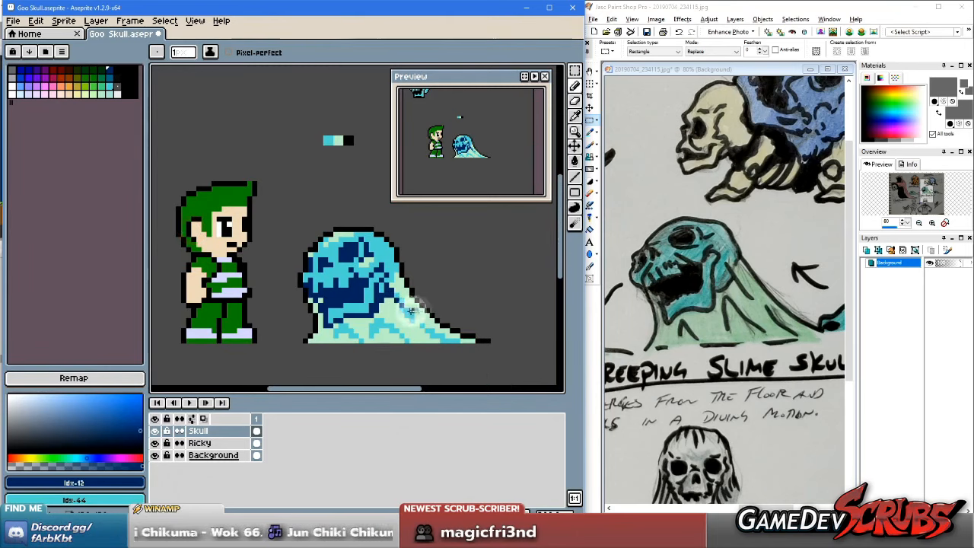
Step: Examine the navy-shaded skull beside the character and against the reference drawing at several zoom levels
{"action": "scroll", "coordinate": [435, 308], "scroll_direction": "up", "scroll_amount": 1}
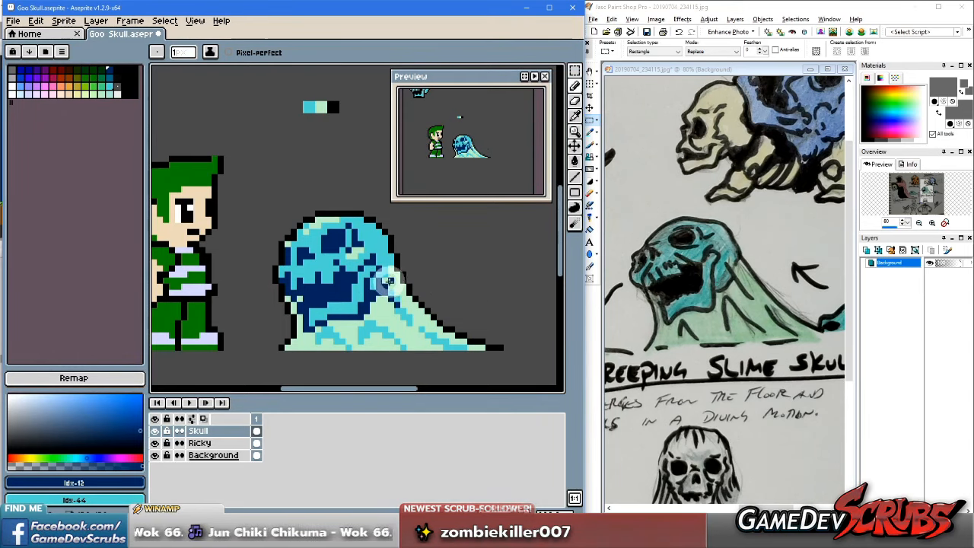
{"action": "left_click_drag", "start_coordinate": [309, 295], "coordinate": [408, 286]}
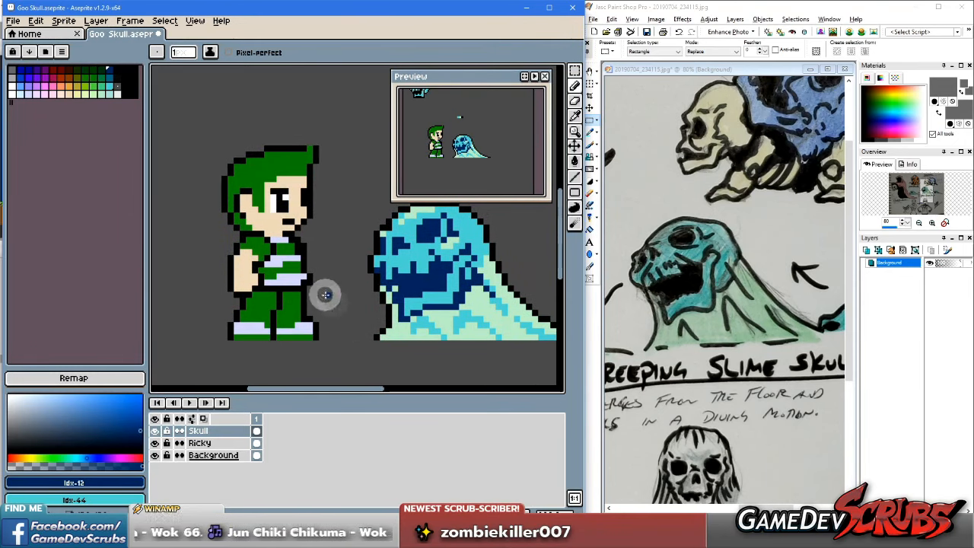
{"action": "scroll", "coordinate": [315, 282], "scroll_direction": "right", "scroll_amount": 3}
{"action": "scroll", "coordinate": [323, 274], "scroll_direction": "up", "scroll_amount": 2}
{"action": "scroll", "coordinate": [323, 263], "scroll_direction": "down", "scroll_amount": 1}
{"action": "scroll", "coordinate": [323, 263], "scroll_direction": "right", "scroll_amount": 2}
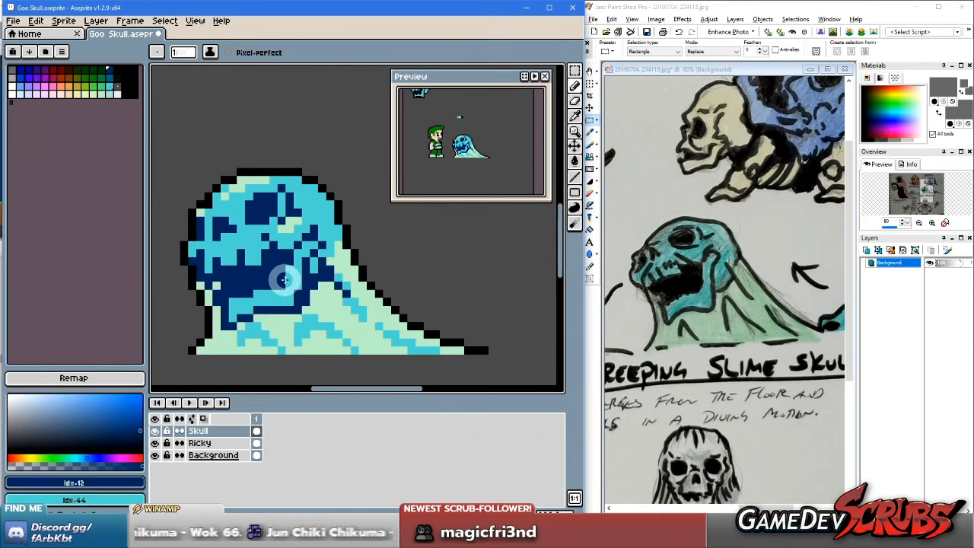
{"action": "key", "text": "g"}
{"action": "scroll", "coordinate": [283, 280], "scroll_direction": "up", "scroll_amount": 1}
{"action": "scroll", "coordinate": [284, 280], "scroll_direction": "down", "scroll_amount": 4}
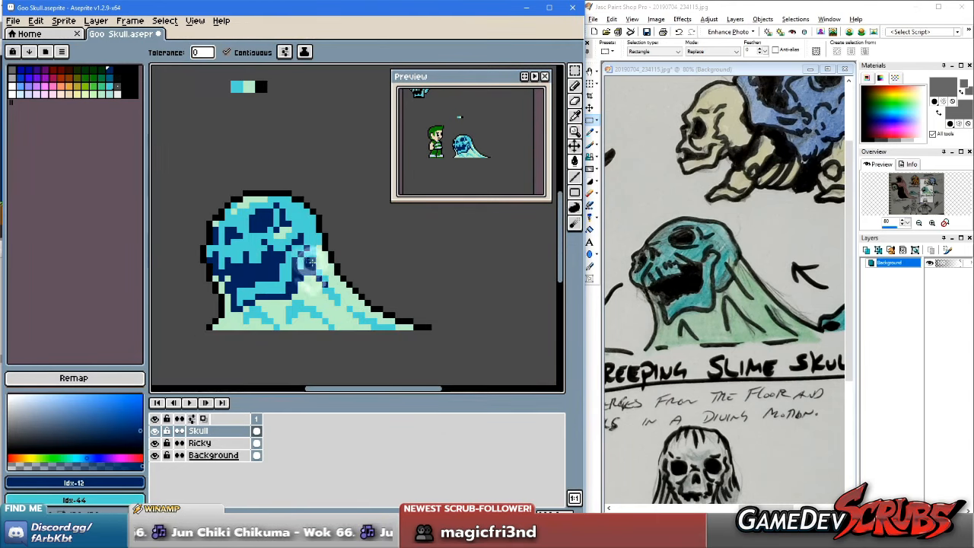
{"action": "scroll", "coordinate": [324, 275], "scroll_direction": "up", "scroll_amount": 4}
{"action": "scroll", "coordinate": [334, 279], "scroll_direction": "down", "scroll_amount": 2}
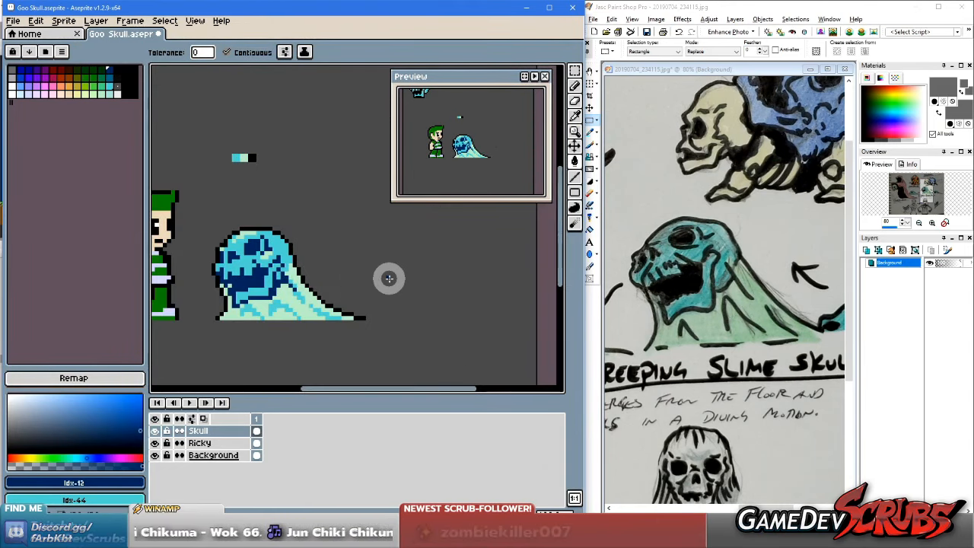
{"action": "scroll", "coordinate": [335, 279], "scroll_direction": "down", "scroll_amount": 1}
{"action": "scroll", "coordinate": [280, 269], "scroll_direction": "down", "scroll_amount": 3}
{"action": "scroll", "coordinate": [288, 274], "scroll_direction": "up", "scroll_amount": 3}
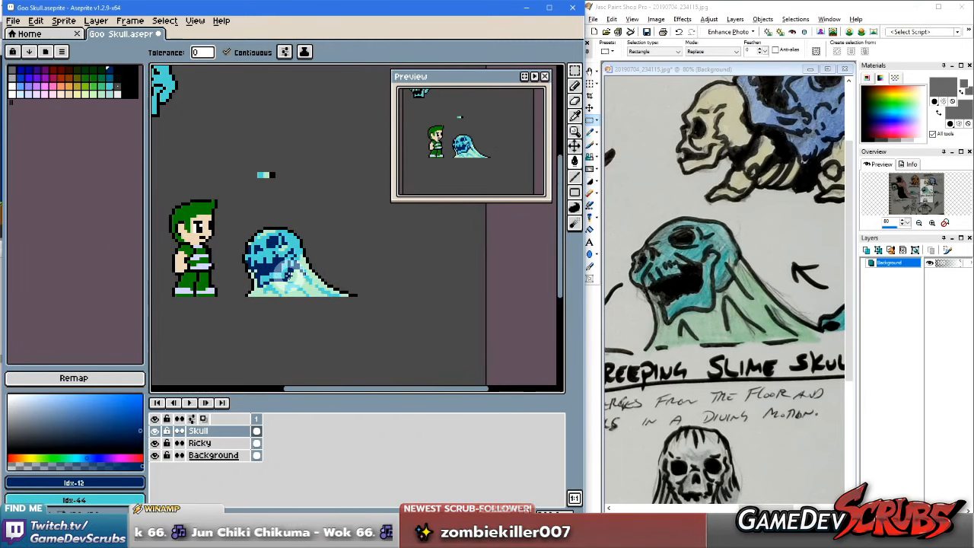
{"action": "scroll", "coordinate": [288, 274], "scroll_direction": "up", "scroll_amount": 4}
{"action": "scroll", "coordinate": [358, 319], "scroll_direction": "down", "scroll_amount": 3}
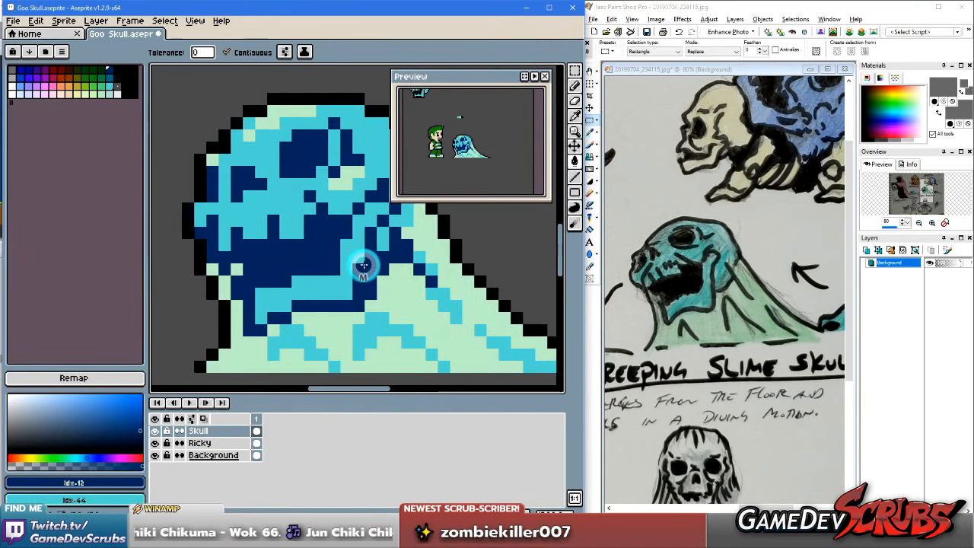
{"action": "scroll", "coordinate": [399, 272], "scroll_direction": "up", "scroll_amount": 2}
{"action": "scroll", "coordinate": [414, 289], "scroll_direction": "down", "scroll_amount": 3}
{"action": "scroll", "coordinate": [413, 279], "scroll_direction": "up", "scroll_amount": 3}
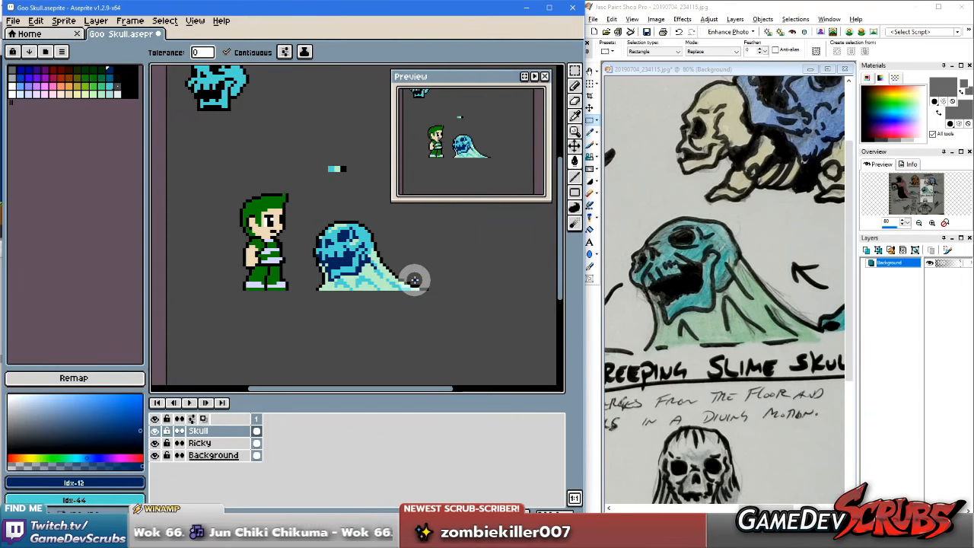
{"action": "scroll", "coordinate": [380, 274], "scroll_direction": "down", "scroll_amount": 1}
{"action": "scroll", "coordinate": [352, 270], "scroll_direction": "up", "scroll_amount": 1}
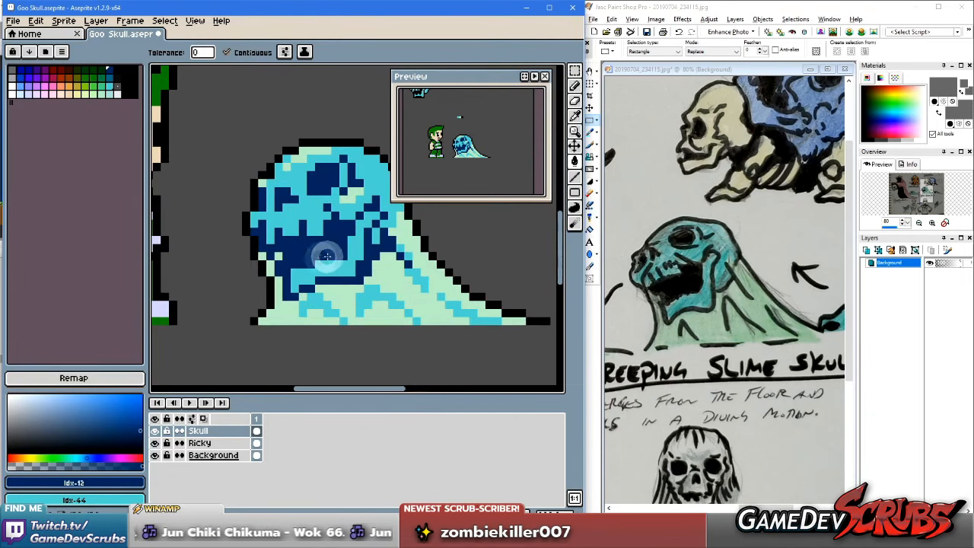
Step: Fill the navy mouth interior, jaw outline, slime crevice and cheek gaps with the outline's black (Idx-13)
{"action": "left_click", "coordinate": [255, 236], "text": "alt"}
{"action": "left_click", "coordinate": [262, 235]}
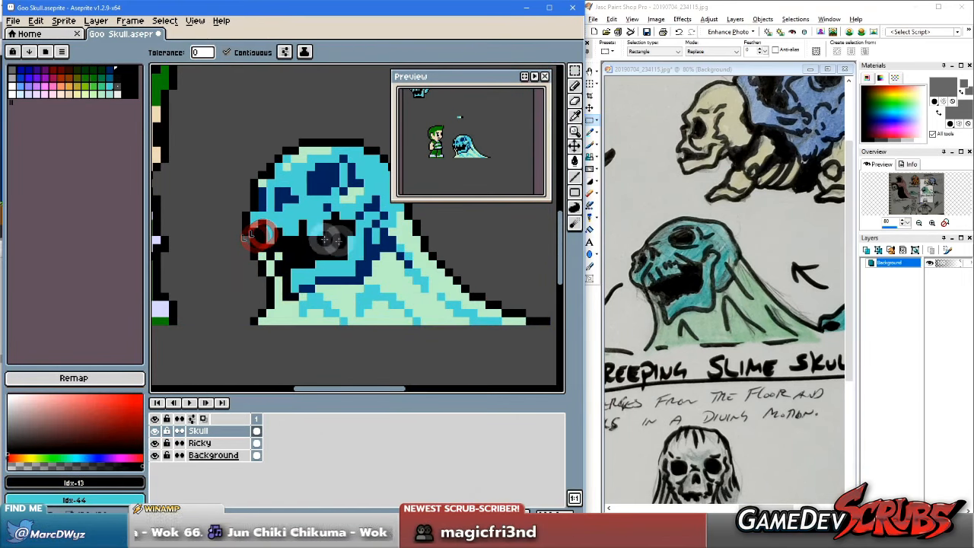
{"action": "left_click", "coordinate": [335, 282]}
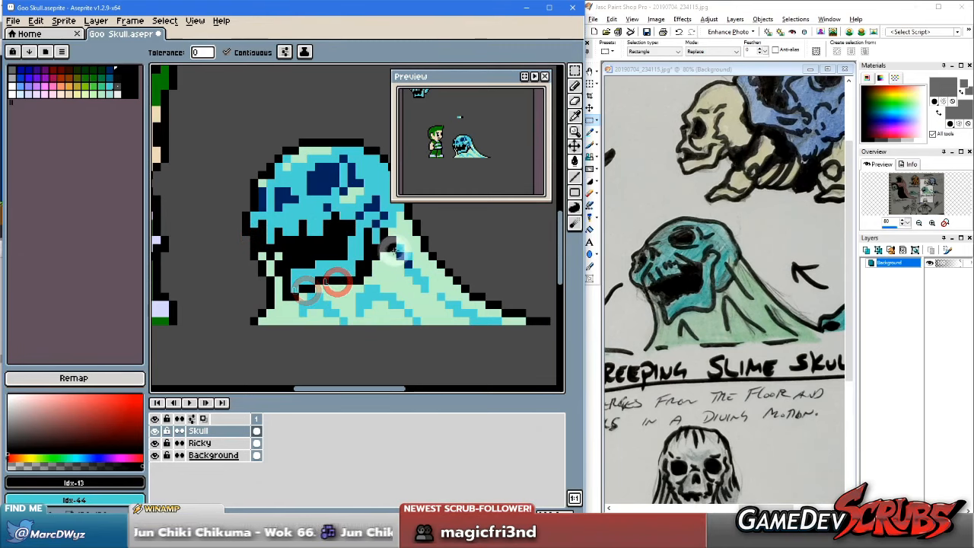
{"action": "left_click", "coordinate": [409, 264]}
{"action": "left_click", "coordinate": [377, 219]}
{"action": "left_click", "coordinate": [384, 219]}
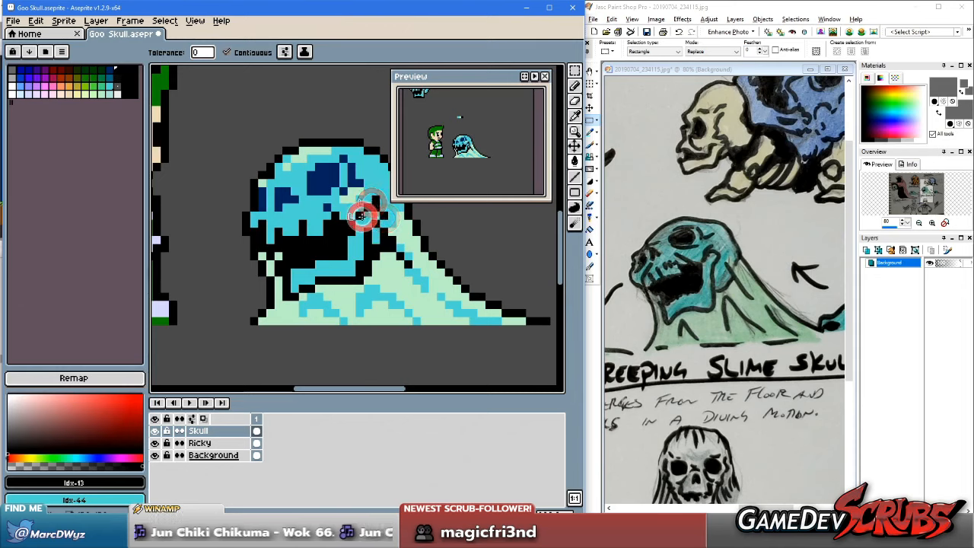
Step: Fill the remaining navy in the eye socket, nose cavity and front of the face with black (Idx-13), and review the sprite
{"action": "left_click", "coordinate": [352, 179]}
{"action": "left_click", "coordinate": [321, 178]}
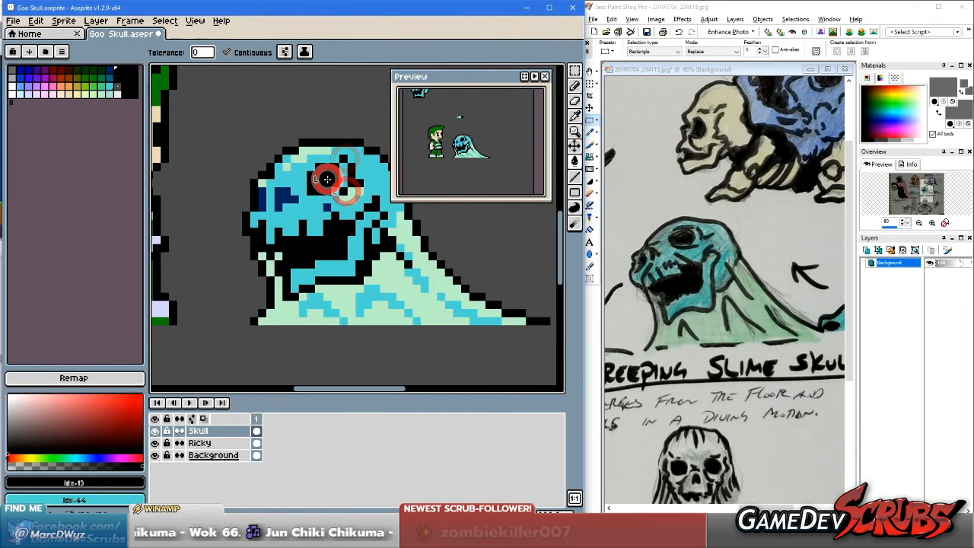
{"action": "left_click", "coordinate": [276, 199]}
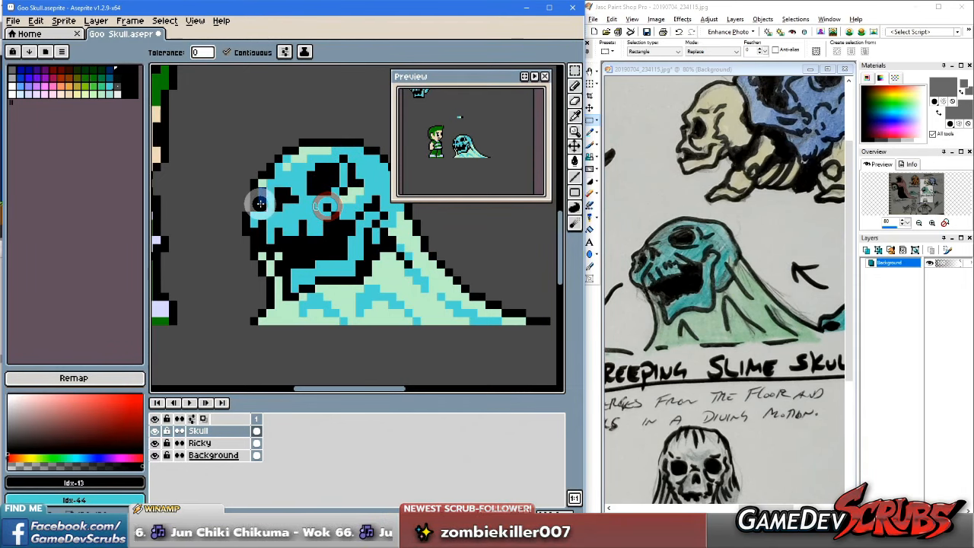
{"action": "scroll", "coordinate": [335, 265], "scroll_direction": "down", "scroll_amount": 3}
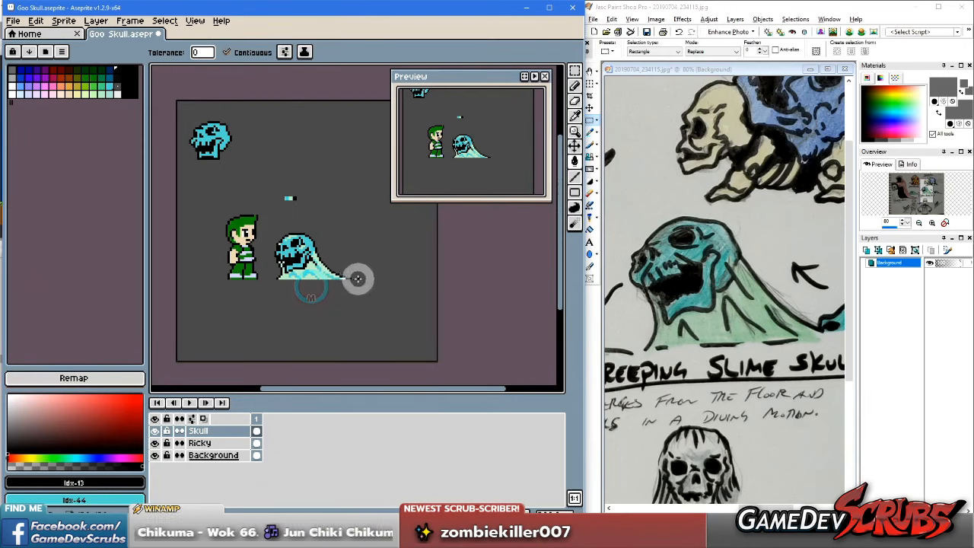
{"action": "scroll", "coordinate": [335, 280], "scroll_direction": "up", "scroll_amount": 2}
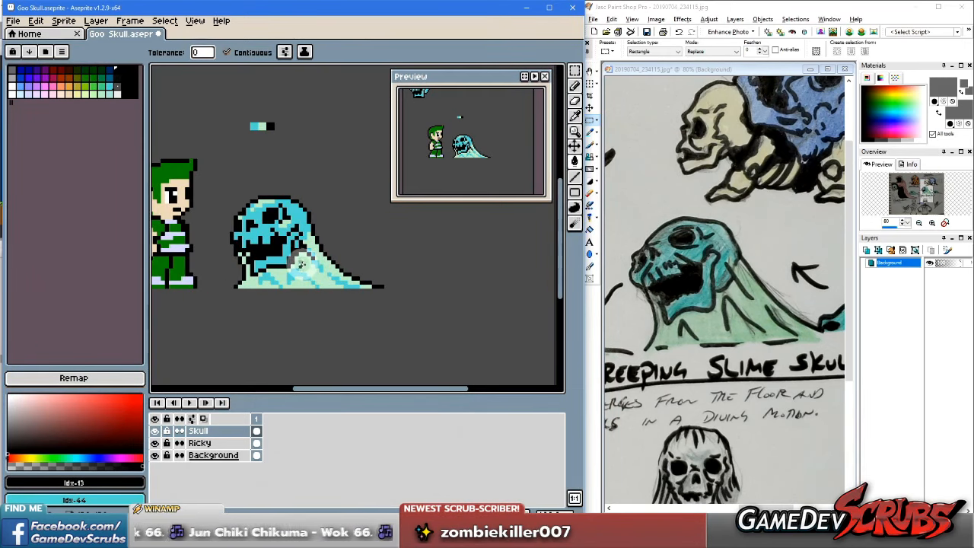
{"action": "scroll", "coordinate": [338, 268], "scroll_direction": "up", "scroll_amount": 3}
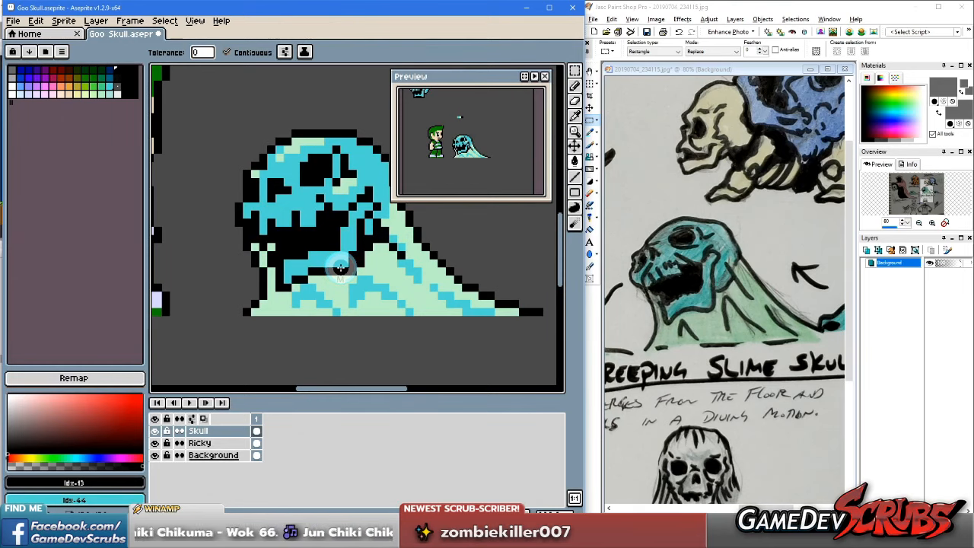
{"action": "scroll", "coordinate": [314, 264], "scroll_direction": "up", "scroll_amount": 1}
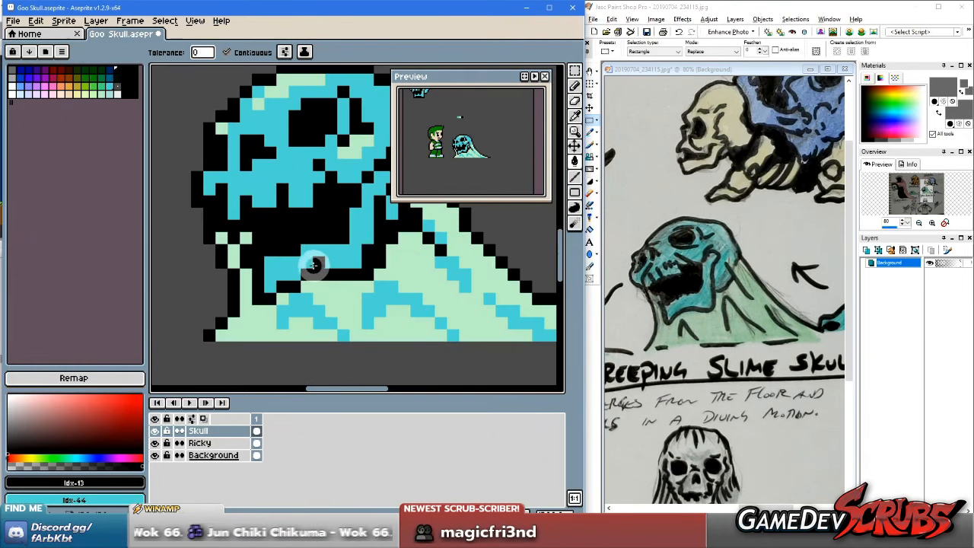
Step: Paint pale green (Idx-59) pixels with the Pencil to connect the slime strand in front of the jaw
{"action": "key", "text": "b"}
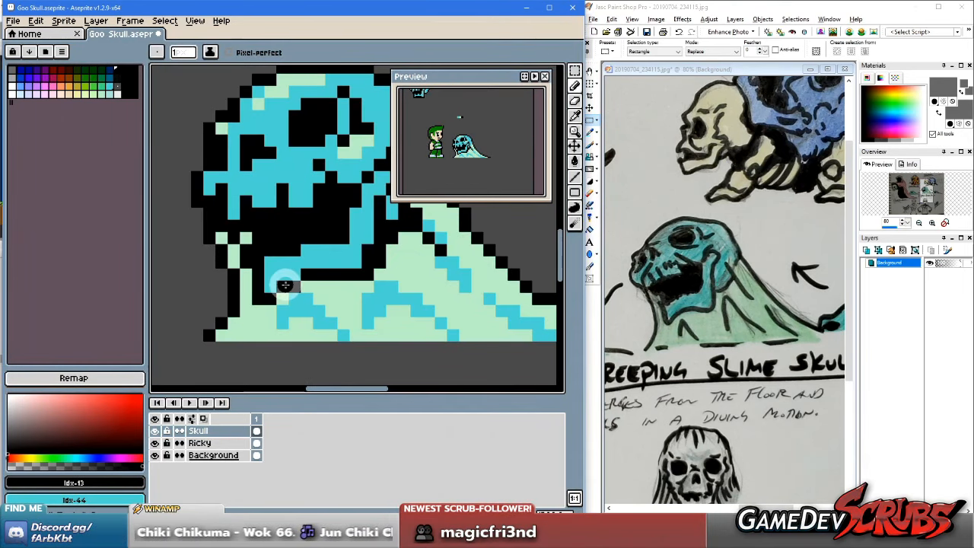
{"action": "left_click", "coordinate": [249, 279], "text": "alt"}
{"action": "left_click", "coordinate": [246, 283]}
{"action": "left_click", "coordinate": [248, 252]}
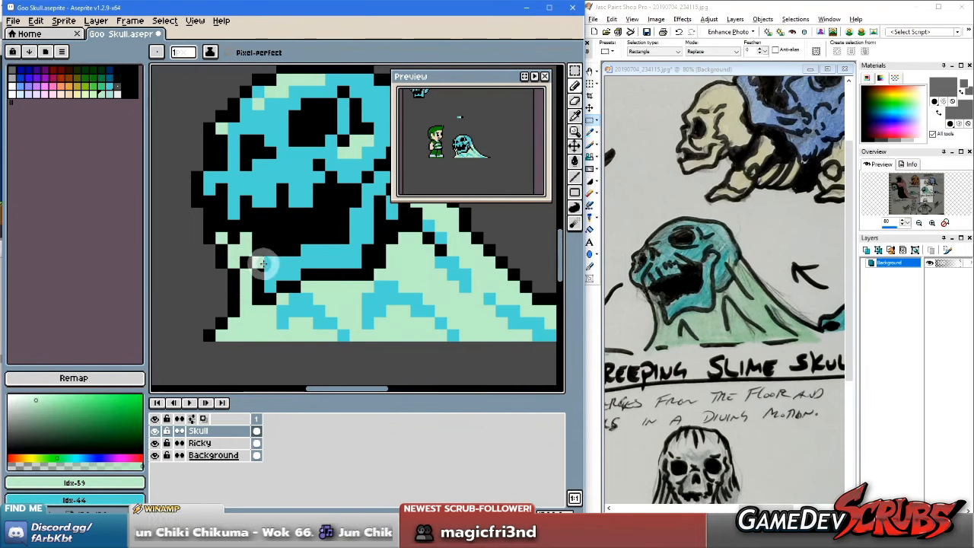
{"action": "scroll", "coordinate": [332, 296], "scroll_direction": "down", "scroll_amount": 2}
{"action": "scroll", "coordinate": [331, 282], "scroll_direction": "up", "scroll_amount": 2}
{"action": "scroll", "coordinate": [332, 282], "scroll_direction": "up", "scroll_amount": 1}
Step: Extend the front tip of the lower jaw in cyan (Idx-44) and separate it from the slime strand with black (Idx-13)
{"action": "left_click", "coordinate": [270, 277], "text": "alt"}
{"action": "left_click_drag", "start_coordinate": [257, 271], "coordinate": [256, 283]}
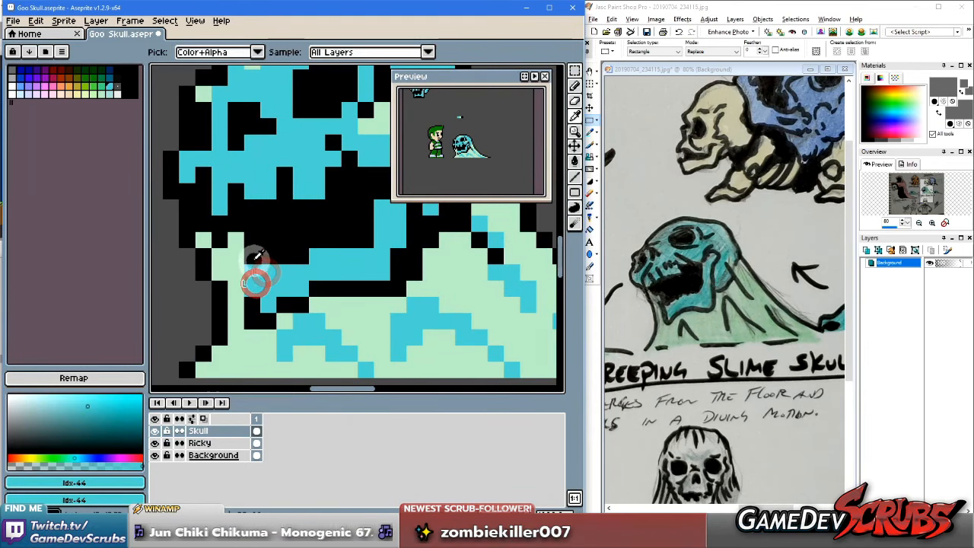
{"action": "left_click", "coordinate": [253, 259], "text": "alt"}
{"action": "left_click", "coordinate": [236, 269]}
{"action": "scroll", "coordinate": [282, 294], "scroll_direction": "down", "scroll_amount": 1}
{"action": "key", "text": "ctrl+z"}
{"action": "left_click", "coordinate": [250, 279]}
{"action": "left_click", "coordinate": [312, 283]}
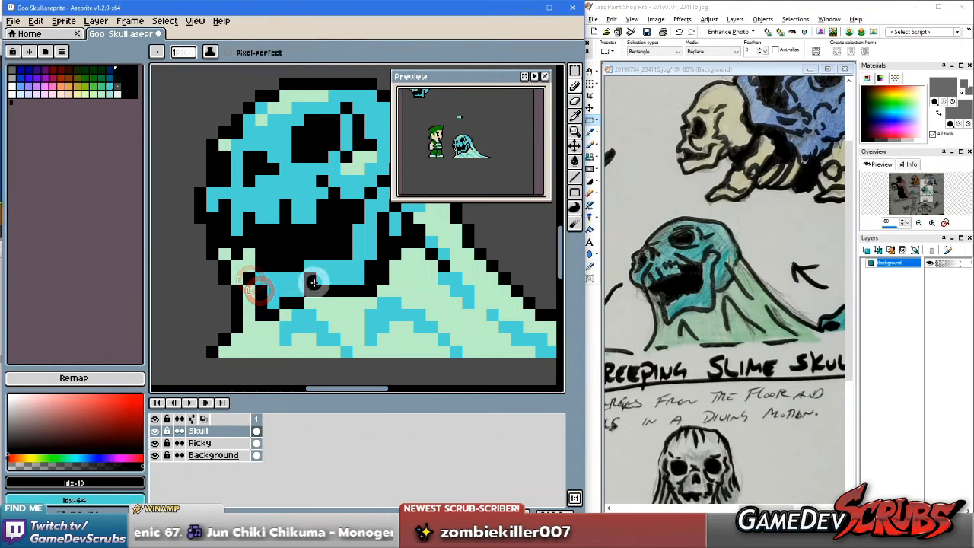
{"action": "scroll", "coordinate": [283, 330], "scroll_direction": "down", "scroll_amount": 2}
{"action": "scroll", "coordinate": [273, 286], "scroll_direction": "up", "scroll_amount": 1}
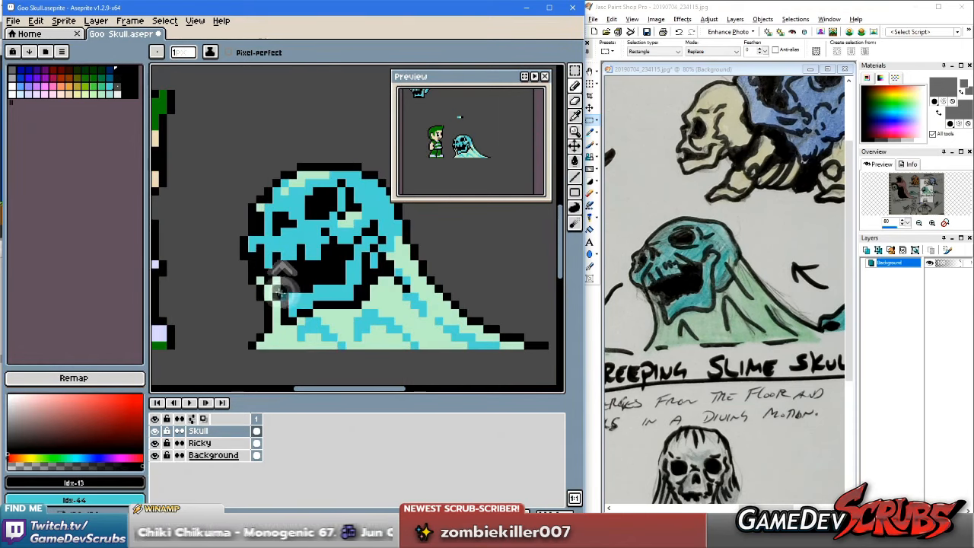
Step: Try extending the slime strand into the mouth with pale green (Idx-59) pixels, and paint them back to black (Idx-13)
{"action": "left_click", "coordinate": [273, 286], "text": "alt"}
{"action": "left_click", "coordinate": [282, 282]}
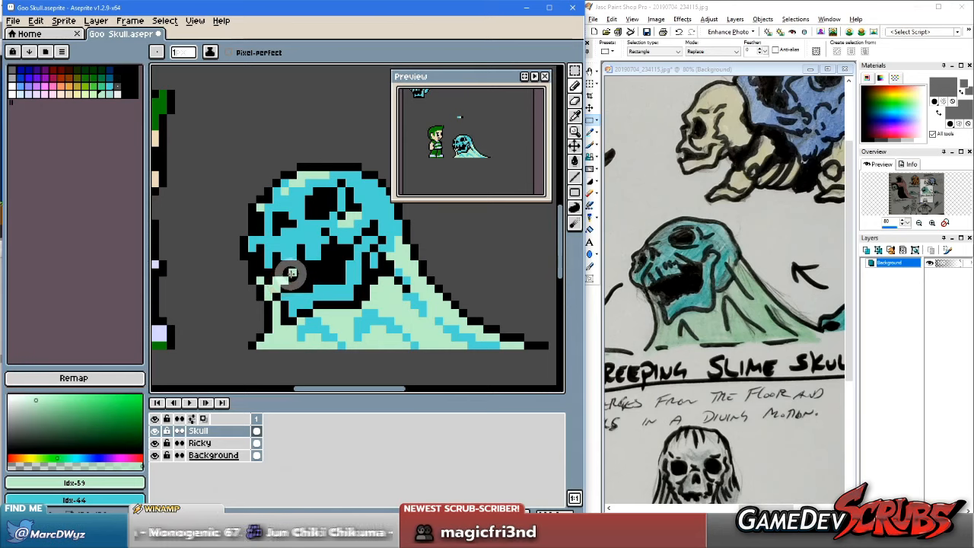
{"action": "left_click", "coordinate": [291, 280]}
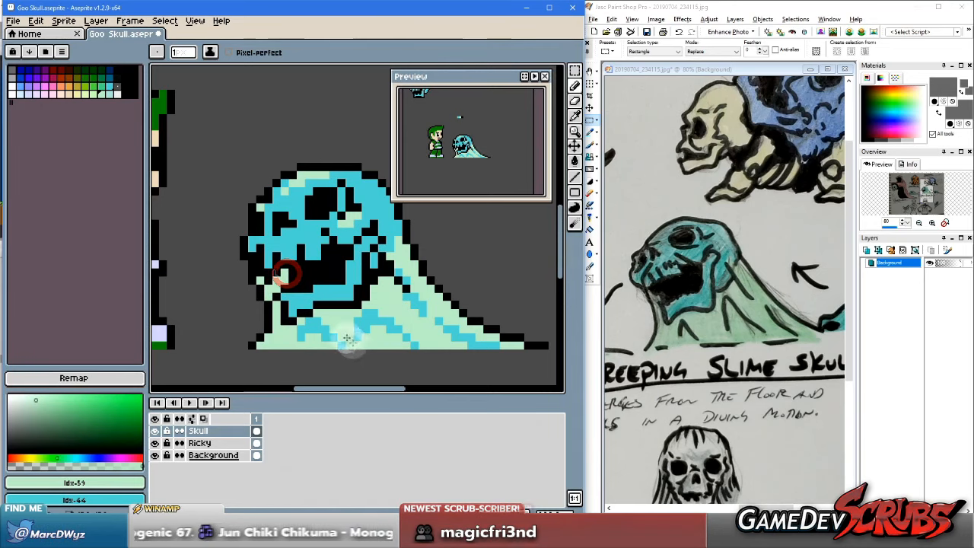
{"action": "right_click", "coordinate": [294, 279], "text": "alt"}
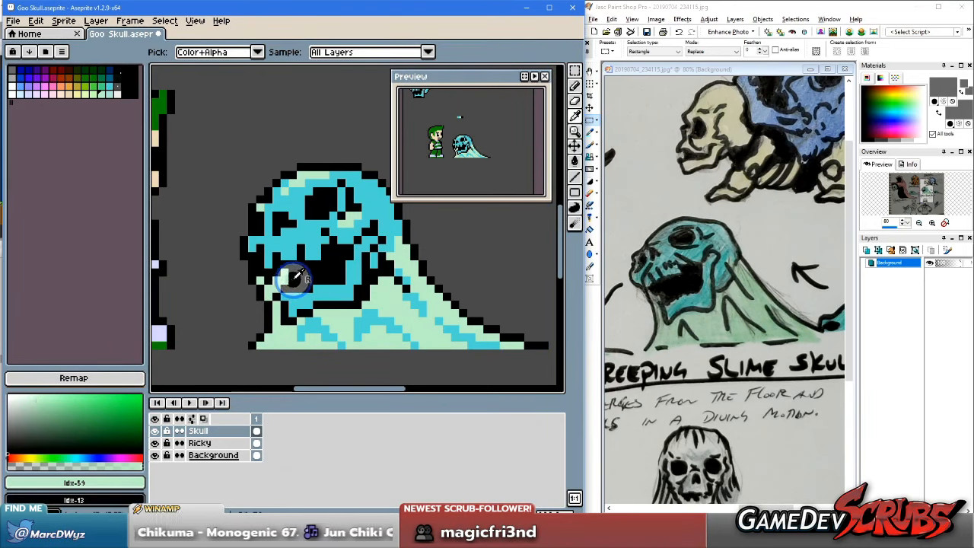
{"action": "right_click", "coordinate": [282, 280]}
{"action": "scroll", "coordinate": [377, 314], "scroll_direction": "down", "scroll_amount": 3}
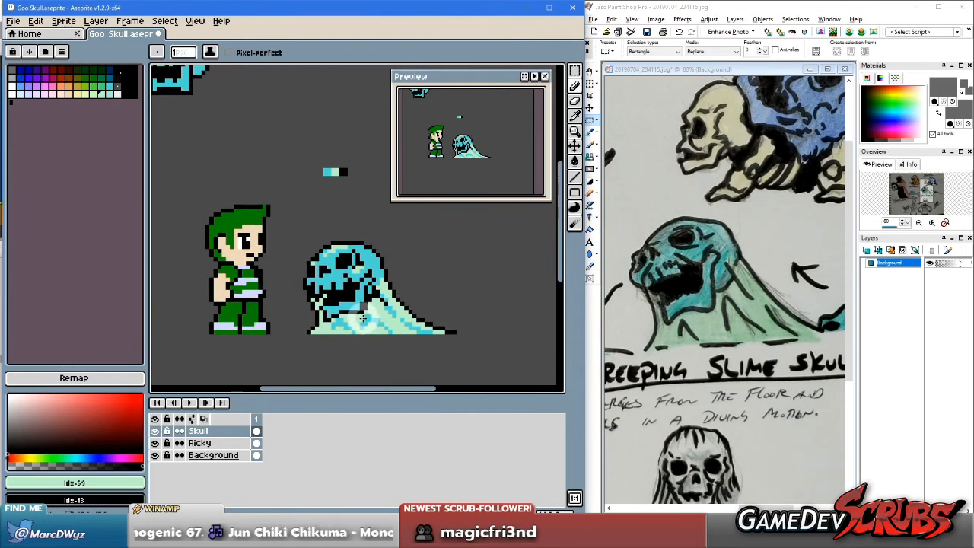
{"action": "scroll", "coordinate": [363, 319], "scroll_direction": "up", "scroll_amount": 4}
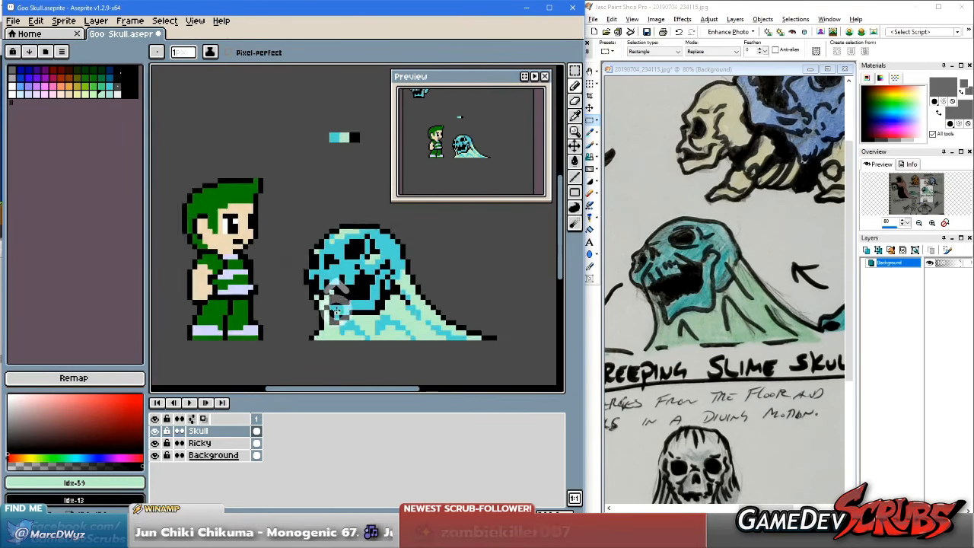
{"action": "left_click", "coordinate": [321, 283]}
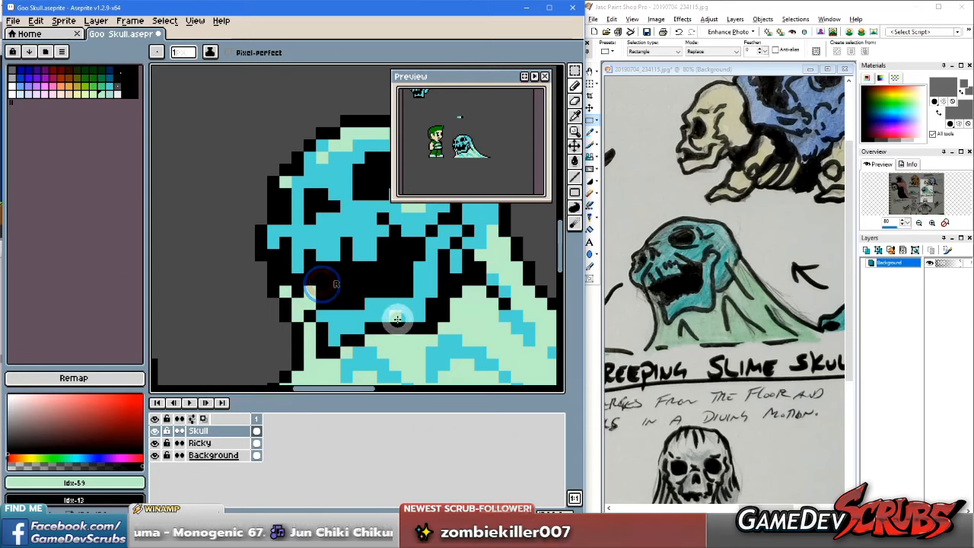
Step: Try a black (Idx-13) pixel where the slime strand meets the jaw, and undo the pencil edit
{"action": "scroll", "coordinate": [398, 315], "scroll_direction": "down", "scroll_amount": 4}
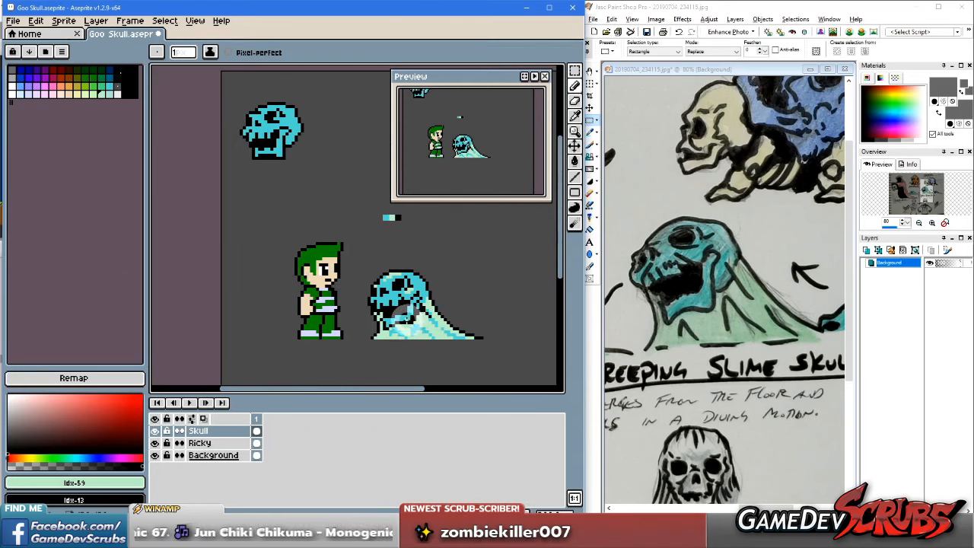
{"action": "scroll", "coordinate": [395, 314], "scroll_direction": "up", "scroll_amount": 3}
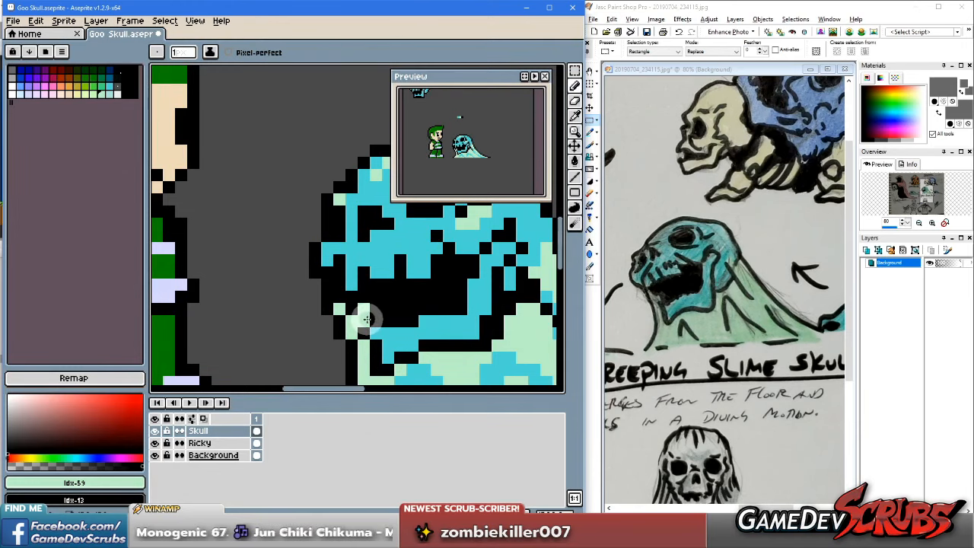
{"action": "key", "text": "i"}
{"action": "key", "text": "b"}
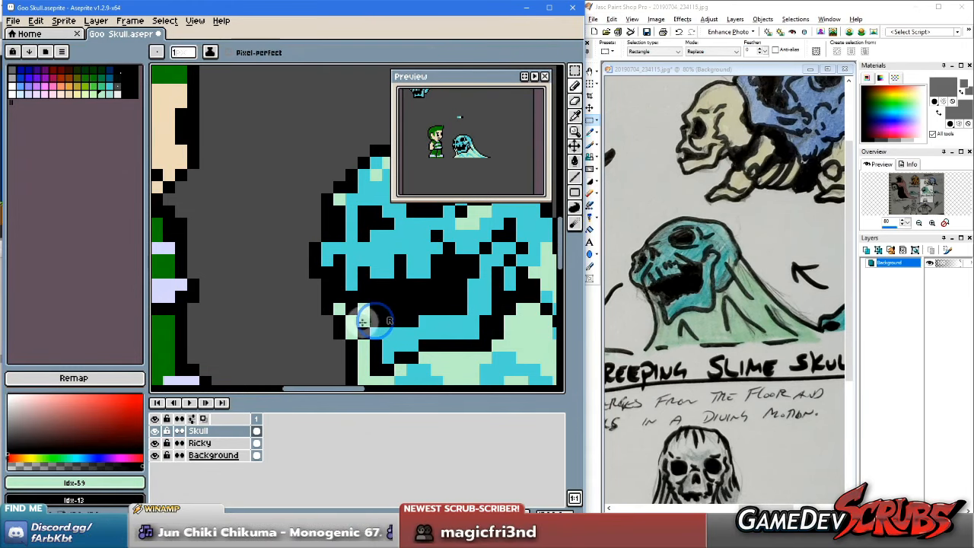
{"action": "scroll", "coordinate": [423, 318], "scroll_direction": "down", "scroll_amount": 3}
{"action": "scroll", "coordinate": [481, 330], "scroll_direction": "down", "scroll_amount": 1}
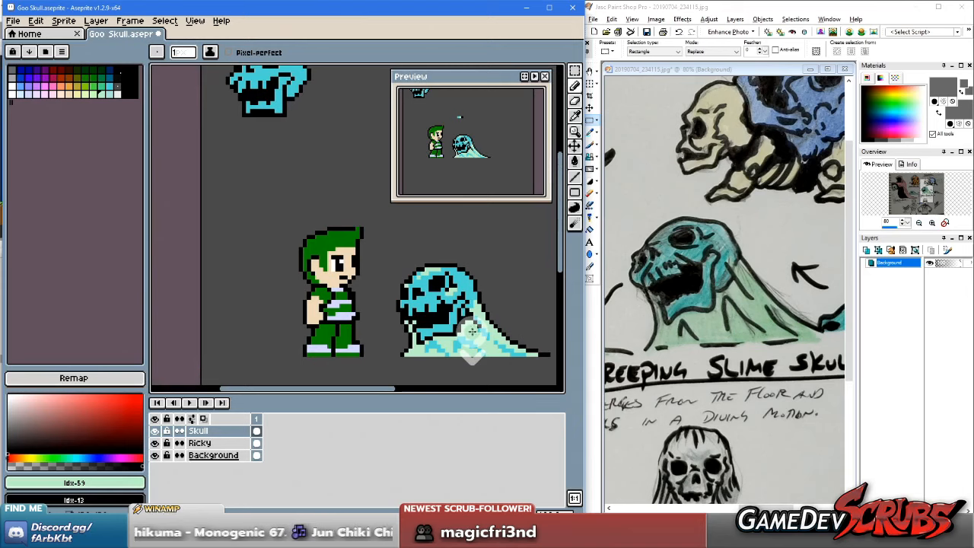
{"action": "key", "text": "ctrl+z"}
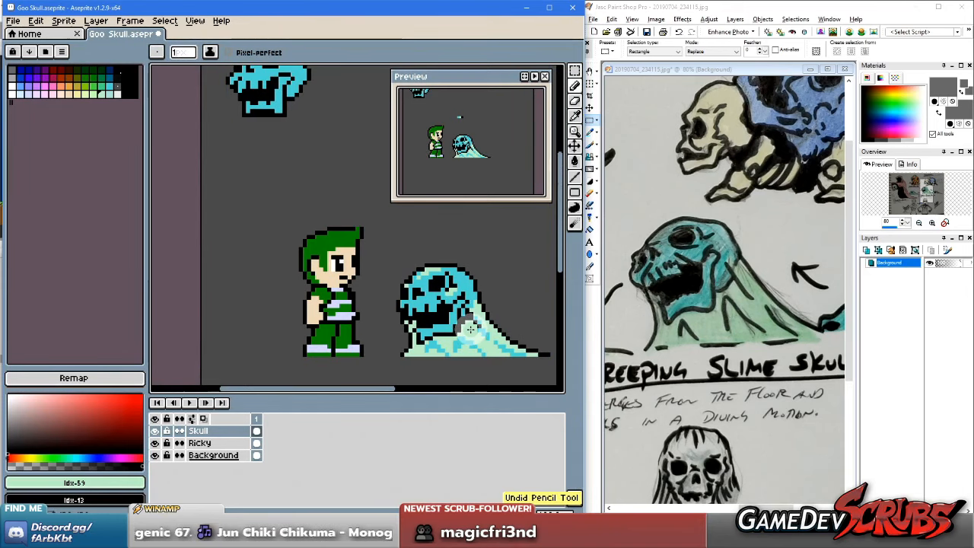
Step: Compare the slime skull sprite with the full reference sheet, viewing the reference in Paint Shop Pro at 30% zoom
{"action": "scroll", "coordinate": [469, 327], "scroll_direction": "up", "scroll_amount": 2}
{"action": "left_click_drag", "start_coordinate": [467, 327], "coordinate": [328, 317]}
{"action": "scroll", "coordinate": [364, 320], "scroll_direction": "down", "scroll_amount": 2}
{"action": "left_click_drag", "start_coordinate": [407, 319], "coordinate": [337, 320]}
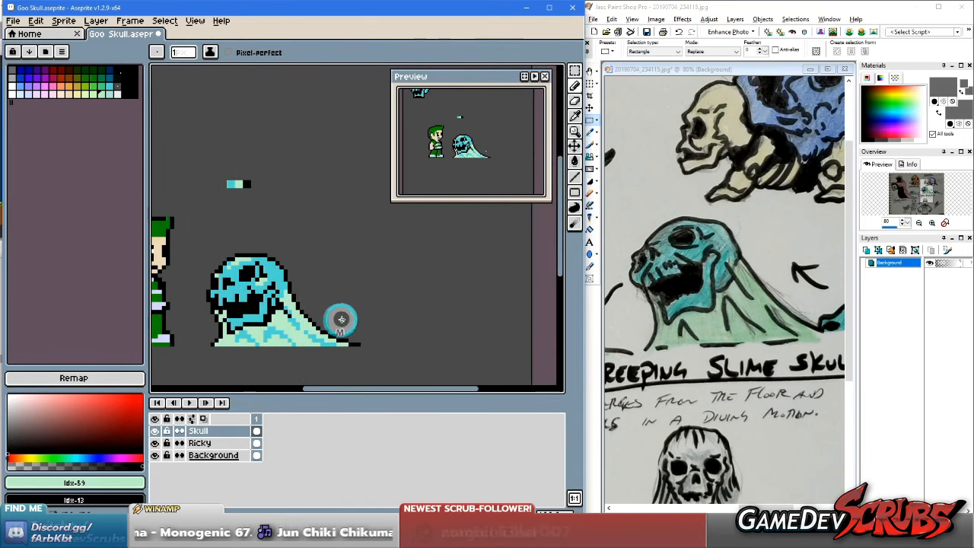
{"action": "scroll", "coordinate": [337, 319], "scroll_direction": "down", "scroll_amount": 2}
{"action": "left_click", "coordinate": [683, 326]}
{"action": "scroll", "coordinate": [683, 325], "scroll_direction": "down", "scroll_amount": 3}
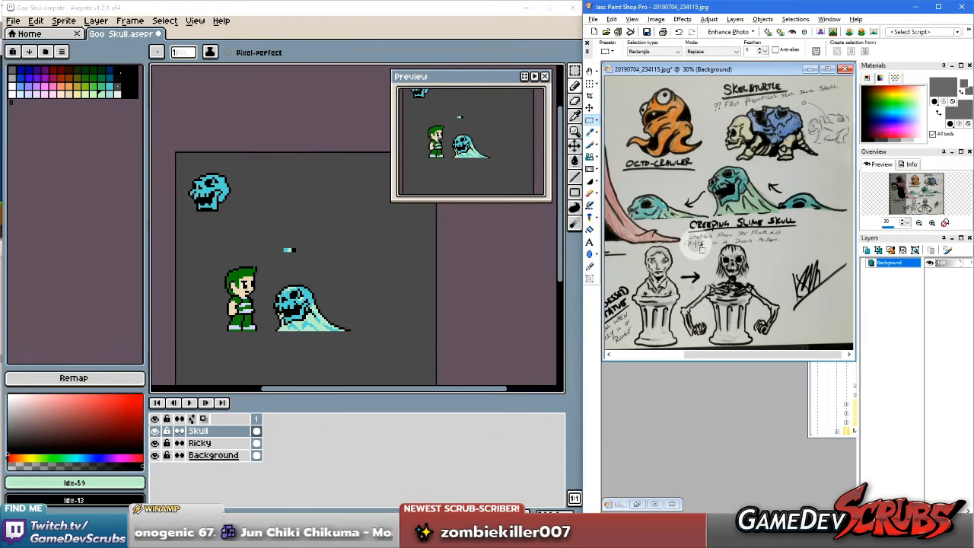
{"action": "left_click", "coordinate": [343, 317]}
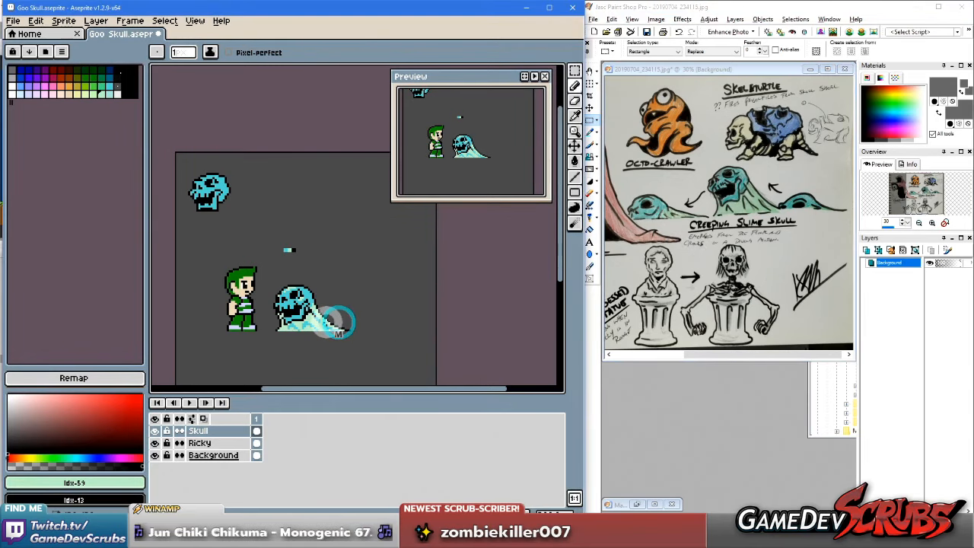
{"action": "scroll", "coordinate": [343, 318], "scroll_direction": "up", "scroll_amount": 1}
{"action": "scroll", "coordinate": [350, 308], "scroll_direction": "down", "scroll_amount": 1}
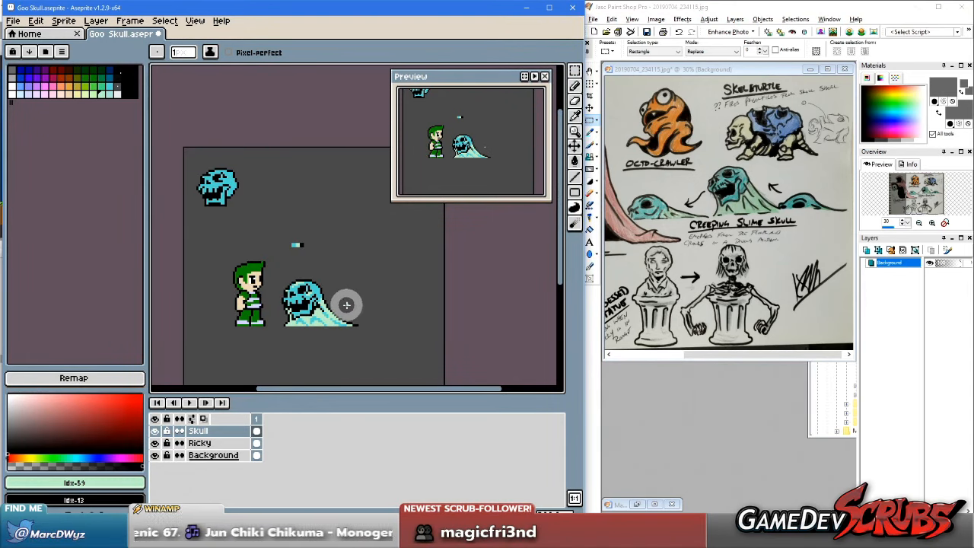
Step: Undo the stray pale green stroke across the skull, try a rectangular selection around the sprite and clear it
{"action": "scroll", "coordinate": [309, 289], "scroll_direction": "up", "scroll_amount": 1}
{"action": "left_click_drag", "start_coordinate": [266, 274], "coordinate": [415, 326]}
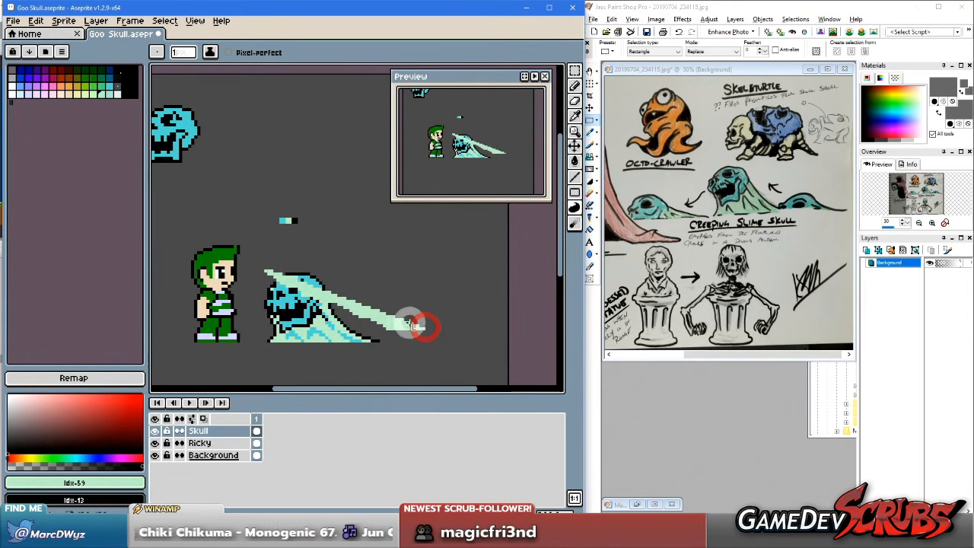
{"action": "key", "text": "ctrl+z"}
{"action": "key", "text": "m"}
{"action": "left_click_drag", "start_coordinate": [265, 268], "coordinate": [395, 327]}
{"action": "mouse_move", "coordinate": [315, 321]}
{"action": "left_mouse_down"}
{"action": "mouse_move", "coordinate": [323, 333]}
{"action": "mouse_move", "coordinate": [319, 314]}
{"action": "left_mouse_up"}
{"action": "left_click", "coordinate": [446, 323]}
{"action": "left_click", "coordinate": [449, 325]}
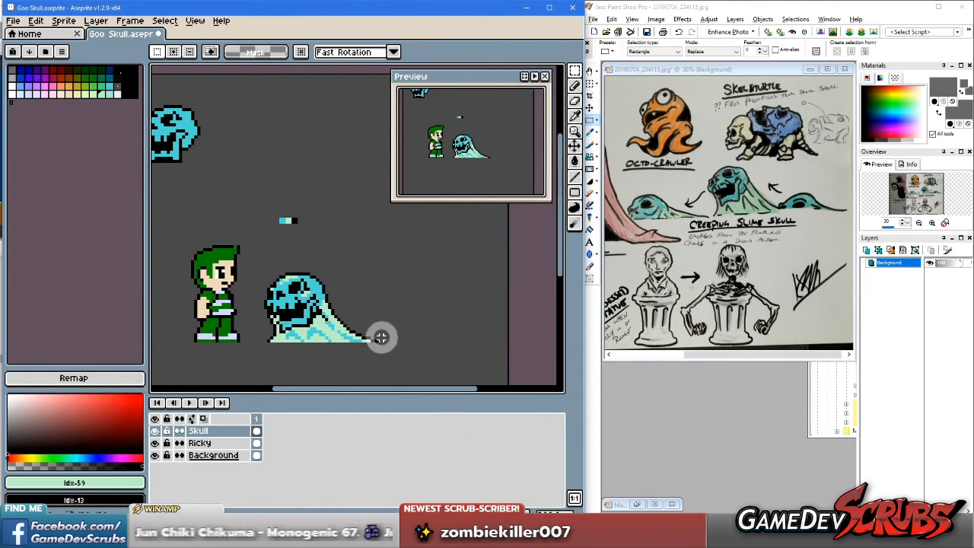
Step: Pick the skull's cyan (Idx-44) from the forehead, review the sprite beside the character and save the file
{"action": "scroll", "coordinate": [353, 310], "scroll_direction": "down", "scroll_amount": 2}
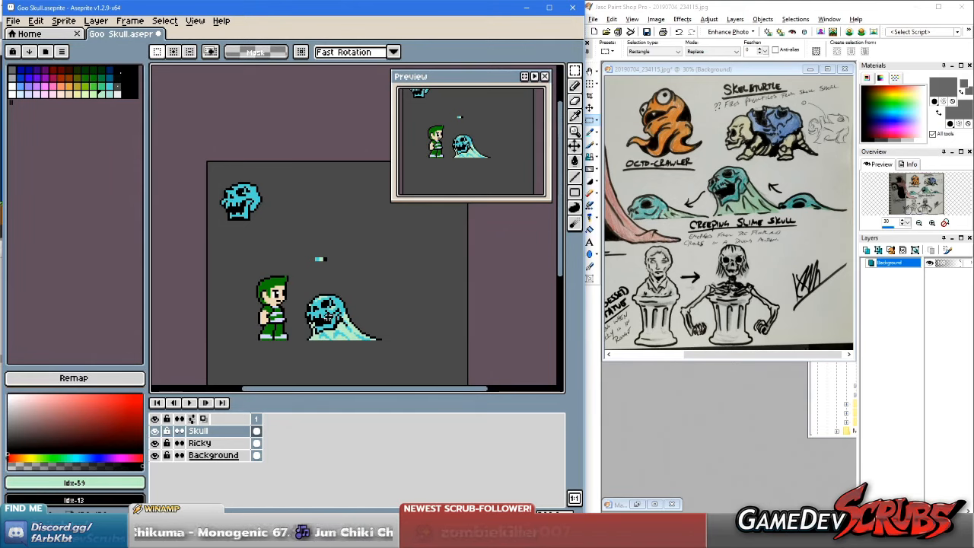
{"action": "scroll", "coordinate": [320, 304], "scroll_direction": "up", "scroll_amount": 4}
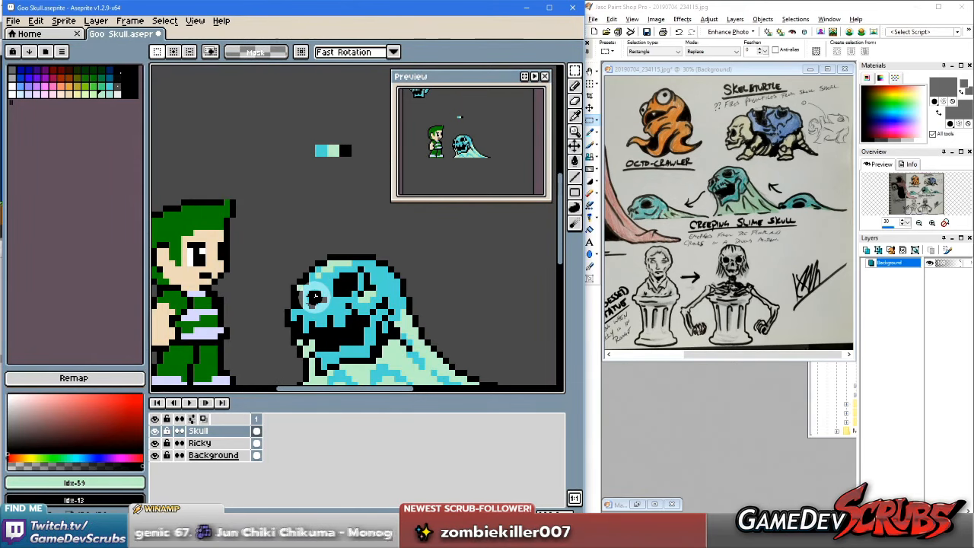
{"action": "key", "text": "b"}
{"action": "scroll", "coordinate": [311, 292], "scroll_direction": "up", "scroll_amount": 1}
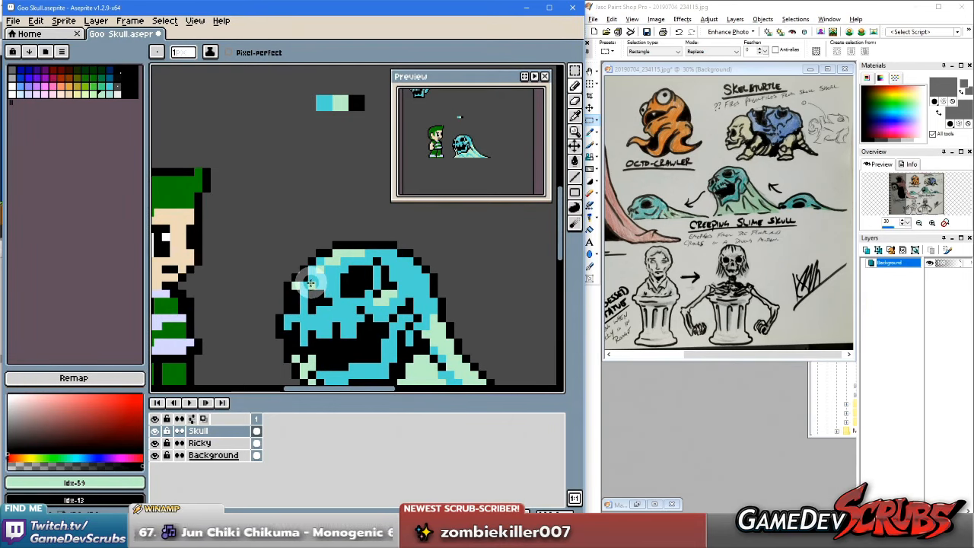
{"action": "left_click", "coordinate": [308, 282], "text": "alt"}
{"action": "scroll", "coordinate": [452, 328], "scroll_direction": "down", "scroll_amount": 2}
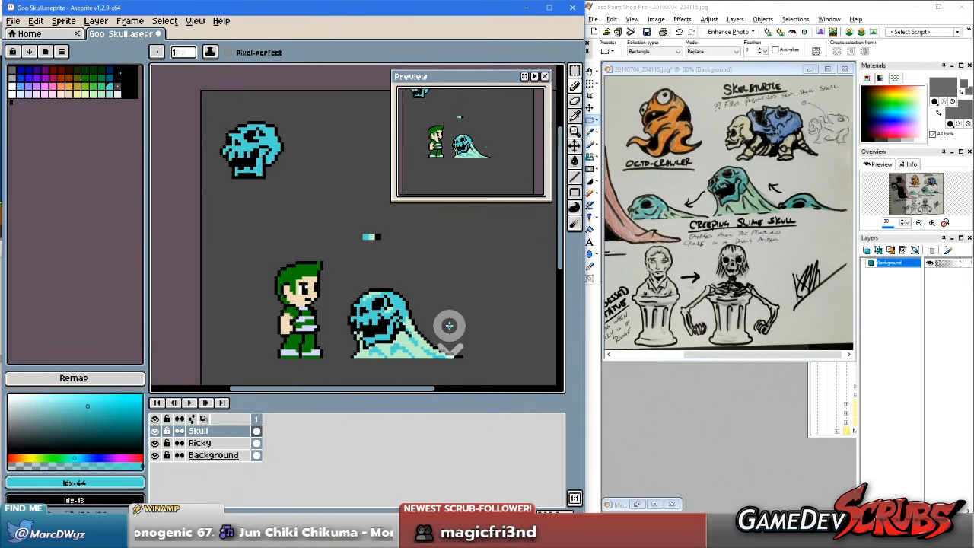
{"action": "scroll", "coordinate": [449, 325], "scroll_direction": "down", "scroll_amount": 1}
{"action": "scroll", "coordinate": [464, 326], "scroll_direction": "up", "scroll_amount": 3}
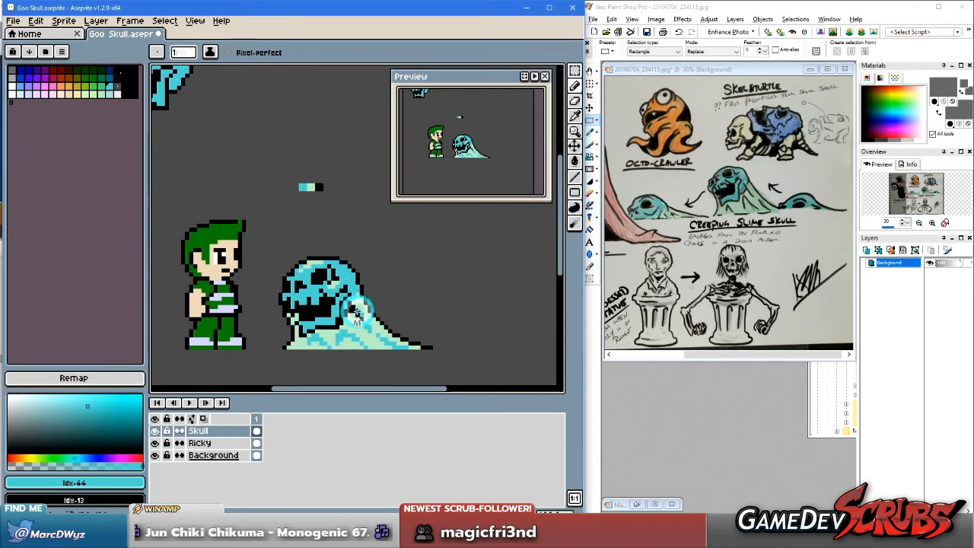
{"action": "key", "text": "ctrl+z"}
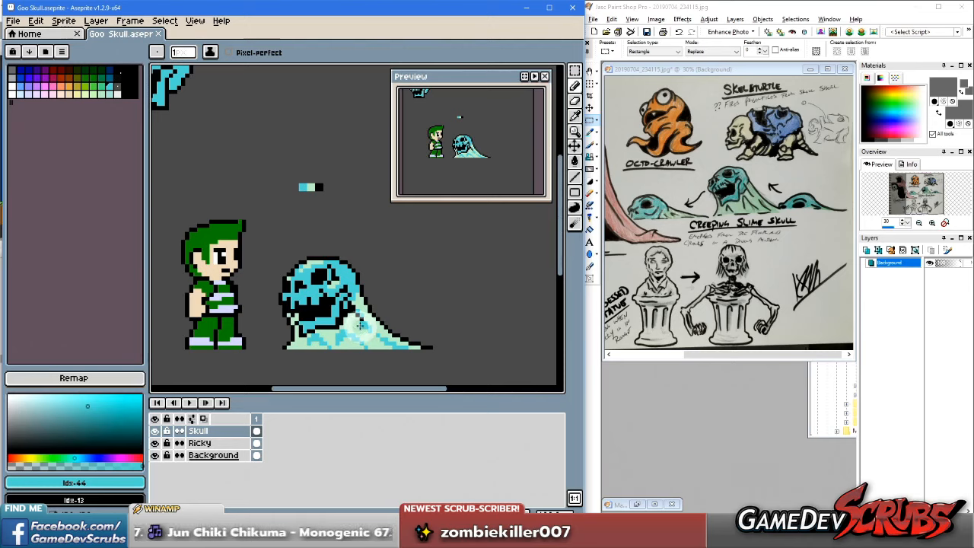
Step: Extend the slime's pale green (Idx-59) up onto the lower back of the skull with the Pencil
{"action": "left_click", "coordinate": [346, 301], "text": "alt"}
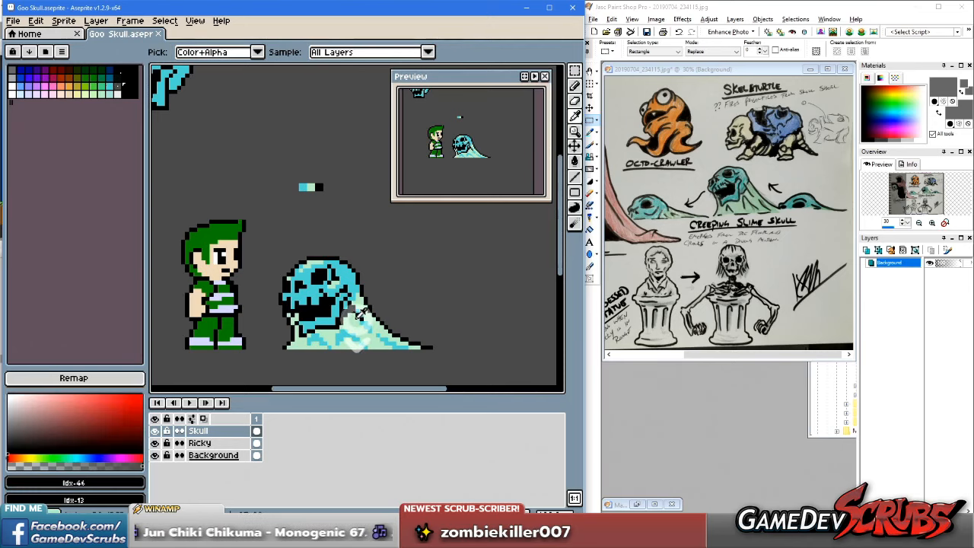
{"action": "left_click", "coordinate": [299, 273], "text": "alt"}
{"action": "scroll", "coordinate": [281, 273], "scroll_direction": "down", "scroll_amount": 3}
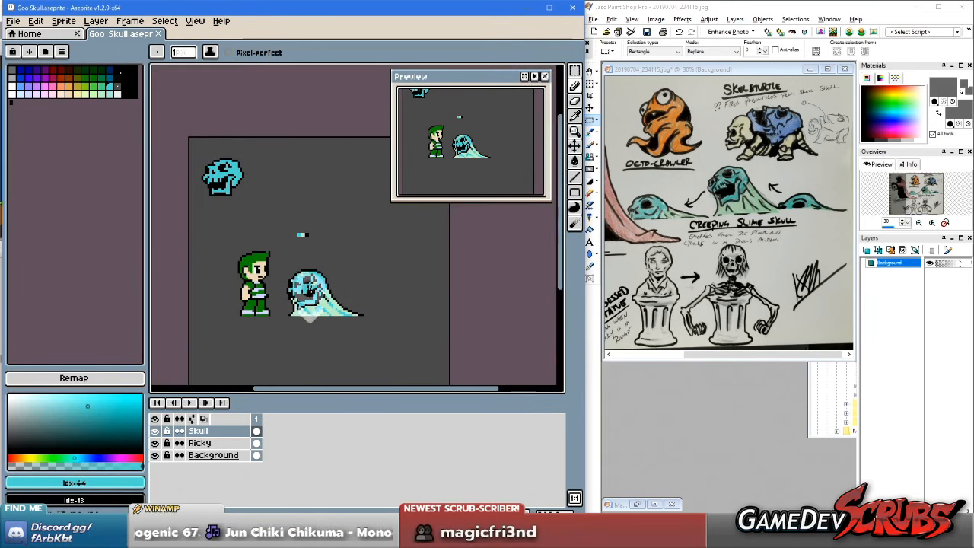
{"action": "scroll", "coordinate": [300, 283], "scroll_direction": "up", "scroll_amount": 3}
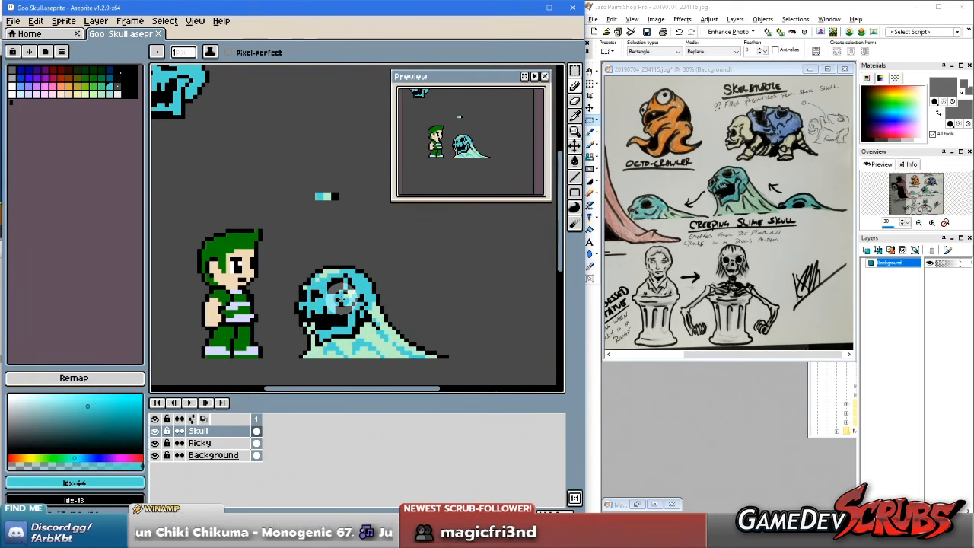
{"action": "scroll", "coordinate": [354, 301], "scroll_direction": "up", "scroll_amount": 4}
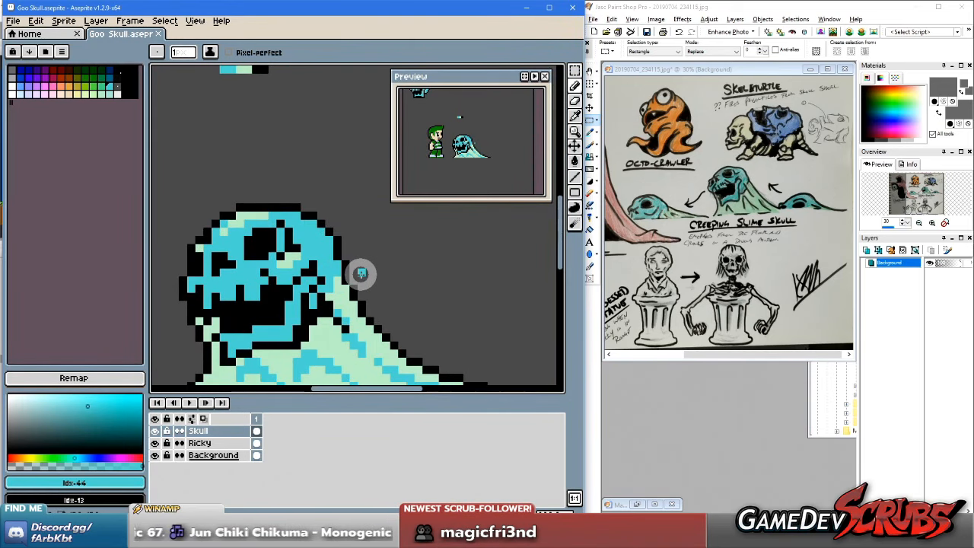
{"action": "left_click", "coordinate": [339, 289], "text": "alt"}
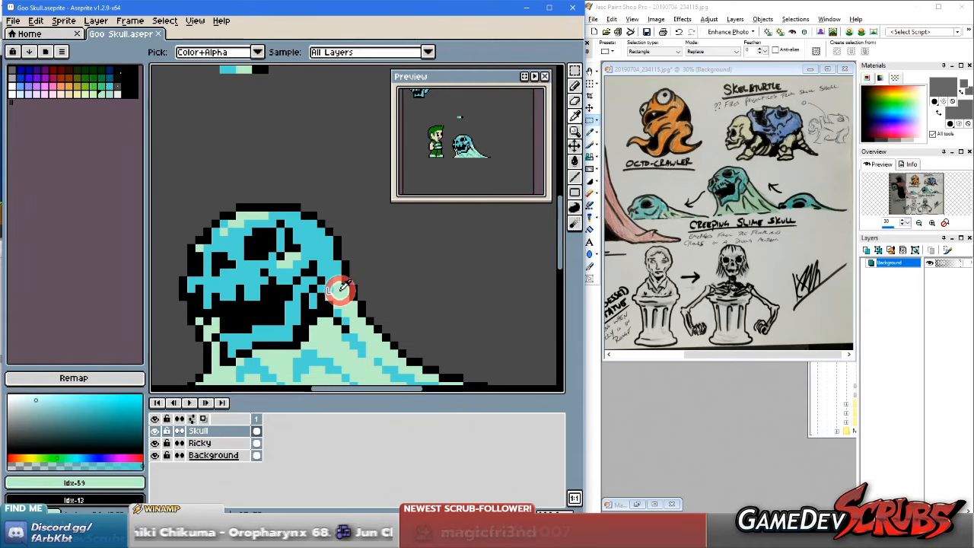
{"action": "left_click", "coordinate": [331, 266]}
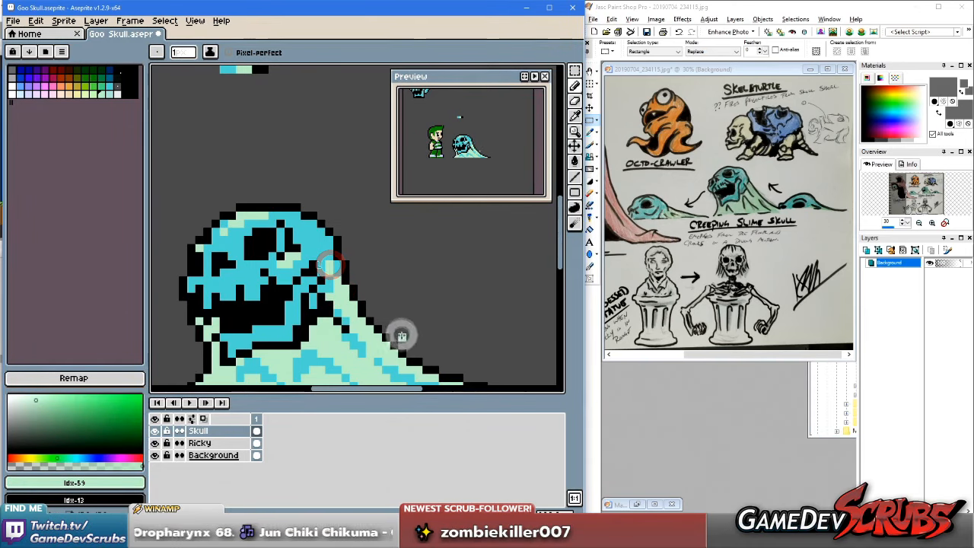
{"action": "scroll", "coordinate": [399, 331], "scroll_direction": "down", "scroll_amount": 2}
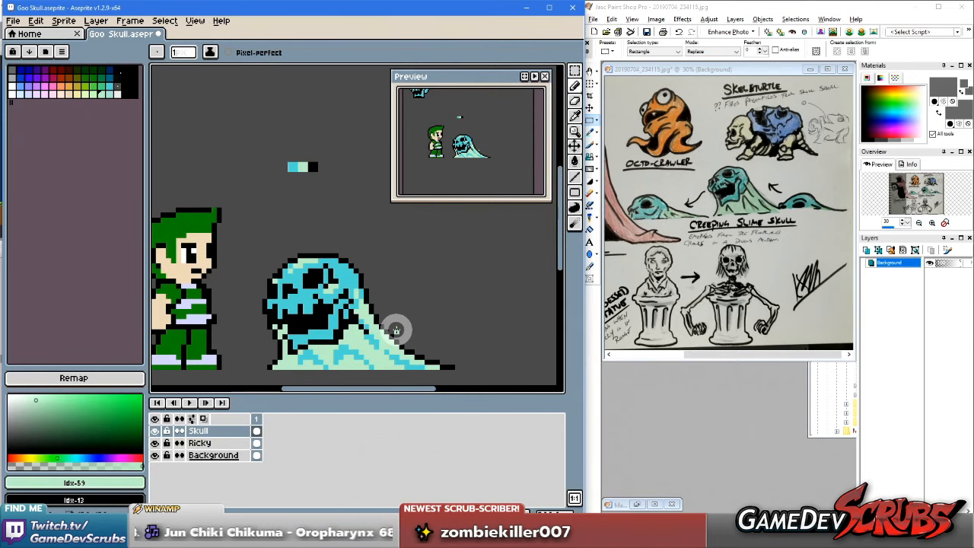
Step: Save the sprite file and review the slime skull next to the character
{"action": "key", "text": "ctrl"}
{"action": "scroll", "coordinate": [377, 315], "scroll_direction": "up", "scroll_amount": 1}
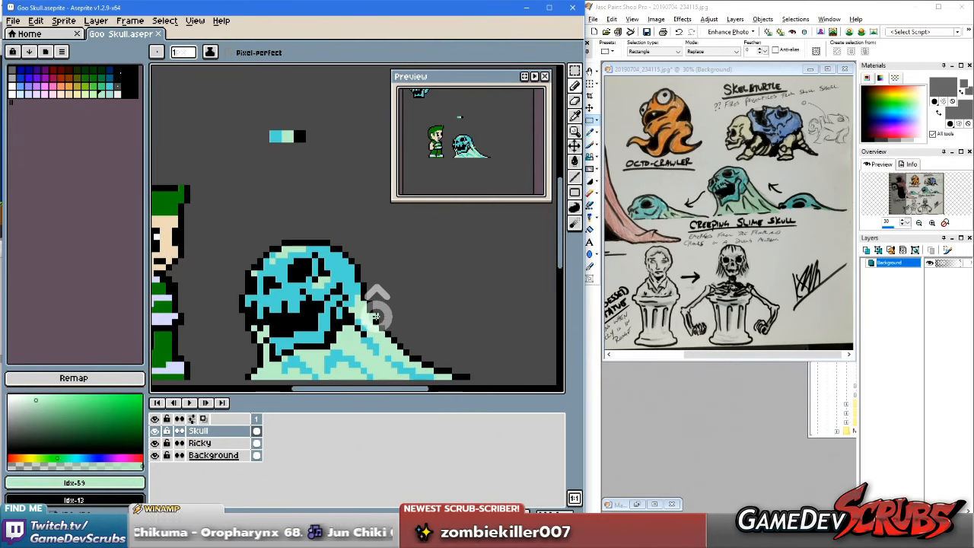
{"action": "key", "text": "ctrl"}
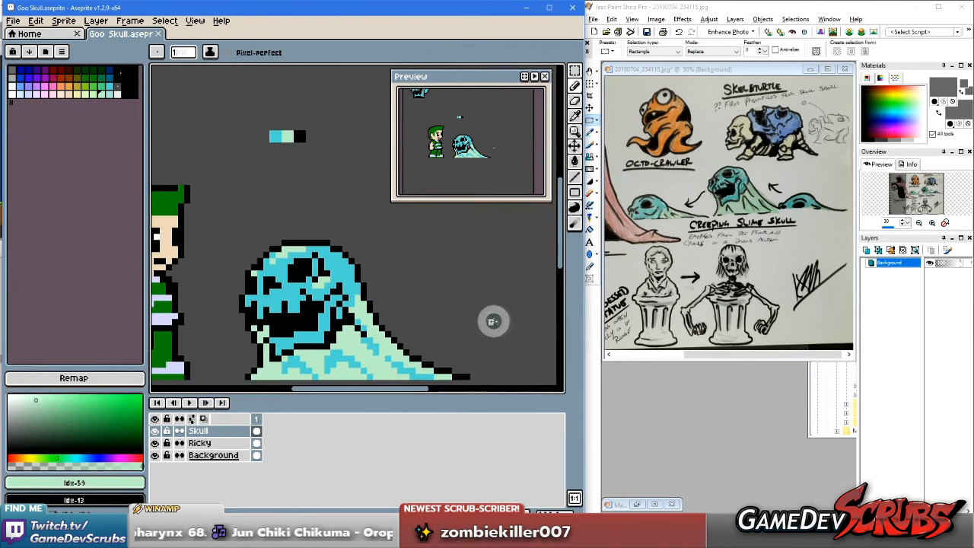
{"action": "key", "text": "ctrl+s"}
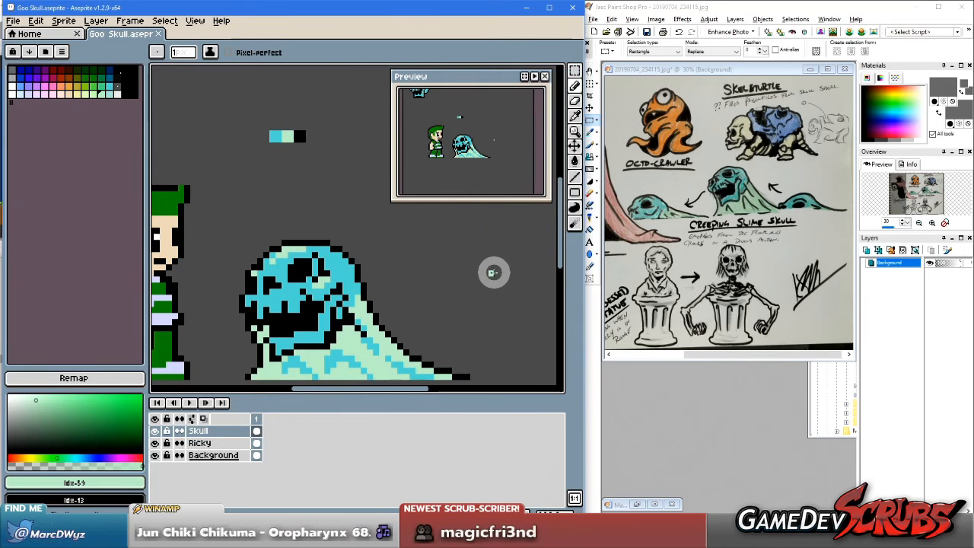
{"action": "scroll", "coordinate": [384, 318], "scroll_direction": "down", "scroll_amount": 1}
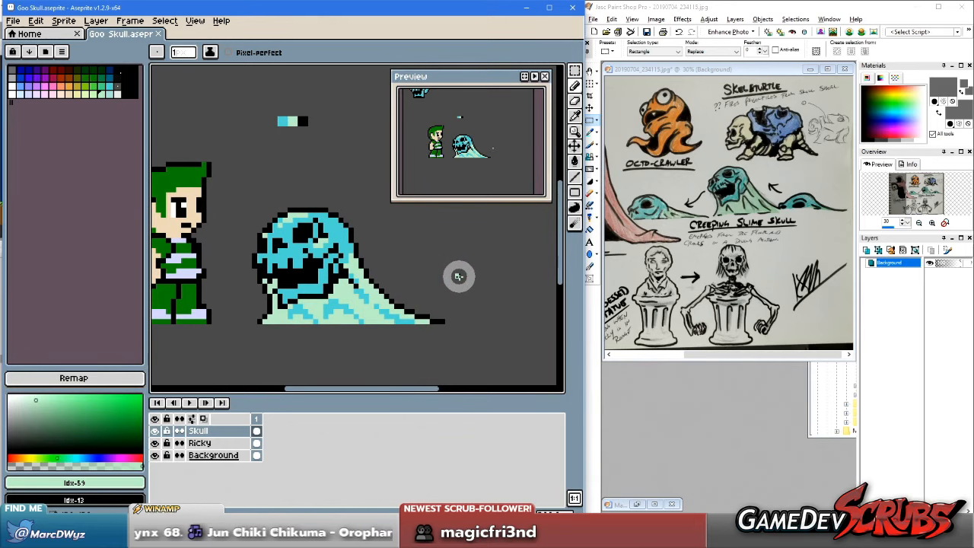
Step: Thin out the cyan streak on the slime's back slope with pale green (Idx-59) and save the file
{"action": "scroll", "coordinate": [450, 274], "scroll_direction": "up", "scroll_amount": 2}
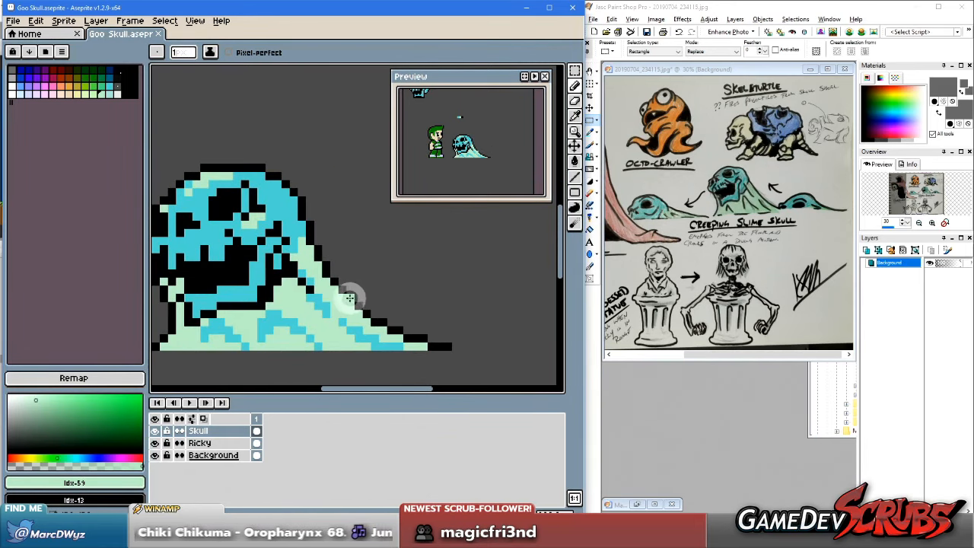
{"action": "left_click", "coordinate": [335, 306], "text": "alt"}
{"action": "left_click", "coordinate": [330, 307]}
{"action": "left_click", "coordinate": [319, 309]}
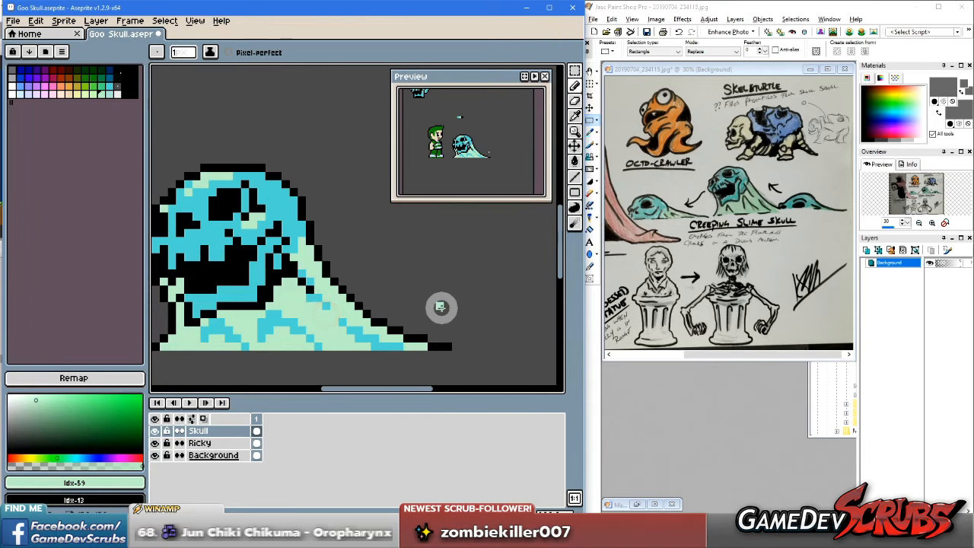
{"action": "left_click", "coordinate": [306, 295]}
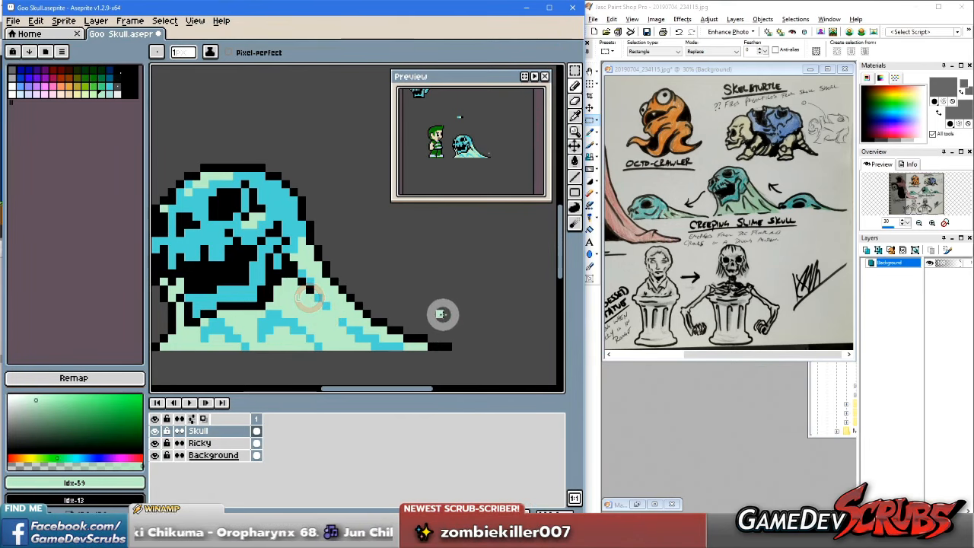
{"action": "key", "text": "ctrl+s"}
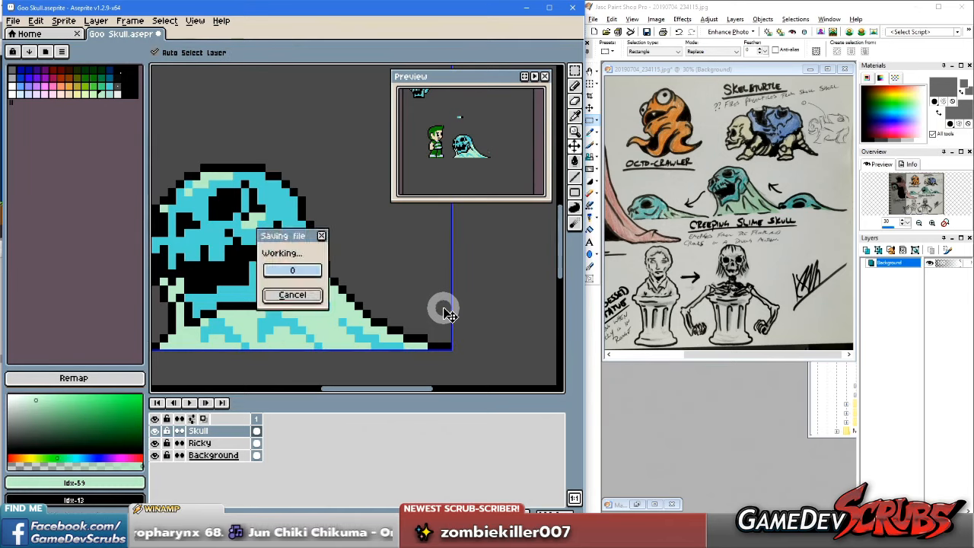
{"action": "scroll", "coordinate": [376, 299], "scroll_direction": "down", "scroll_amount": 1}
{"action": "scroll", "coordinate": [376, 299], "scroll_direction": "down", "scroll_amount": 3}
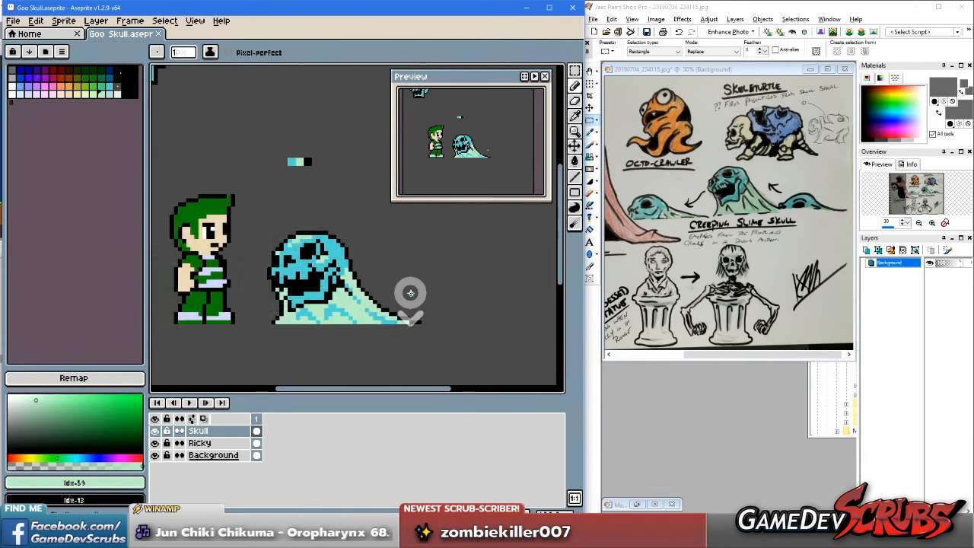
Step: Select the front end of the skull's lower jaw with a rectangular selection and shift it slightly back toward the slime
{"action": "scroll", "coordinate": [418, 284], "scroll_direction": "up", "scroll_amount": 1}
{"action": "left_click_drag", "start_coordinate": [398, 291], "coordinate": [373, 285]}
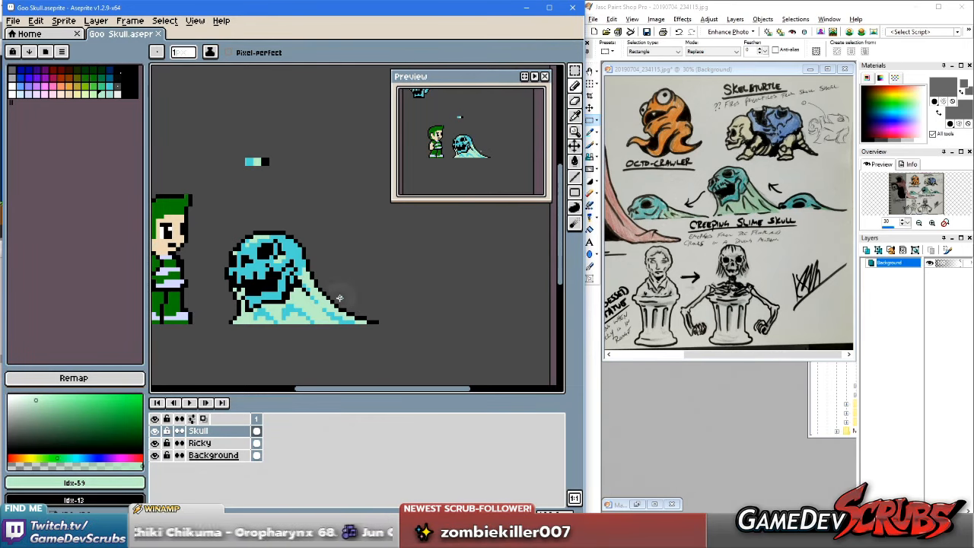
{"action": "scroll", "coordinate": [339, 298], "scroll_direction": "up", "scroll_amount": 2}
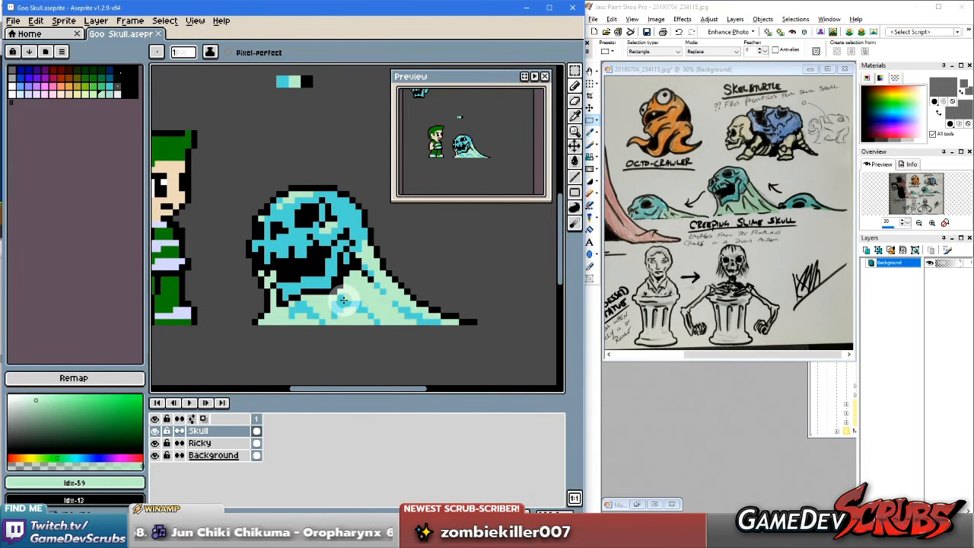
{"action": "scroll", "coordinate": [309, 291], "scroll_direction": "up", "scroll_amount": 1}
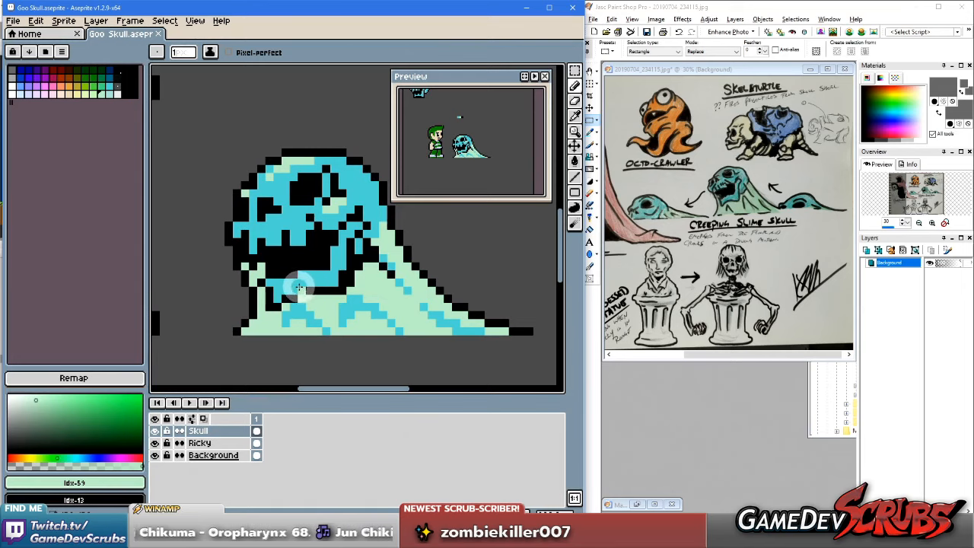
{"action": "key", "text": "m"}
{"action": "mouse_move", "coordinate": [259, 271]}
{"action": "left_mouse_down"}
{"action": "mouse_move", "coordinate": [272, 305]}
{"action": "mouse_move", "coordinate": [278, 290]}
{"action": "mouse_move", "coordinate": [288, 298]}
{"action": "left_mouse_up"}
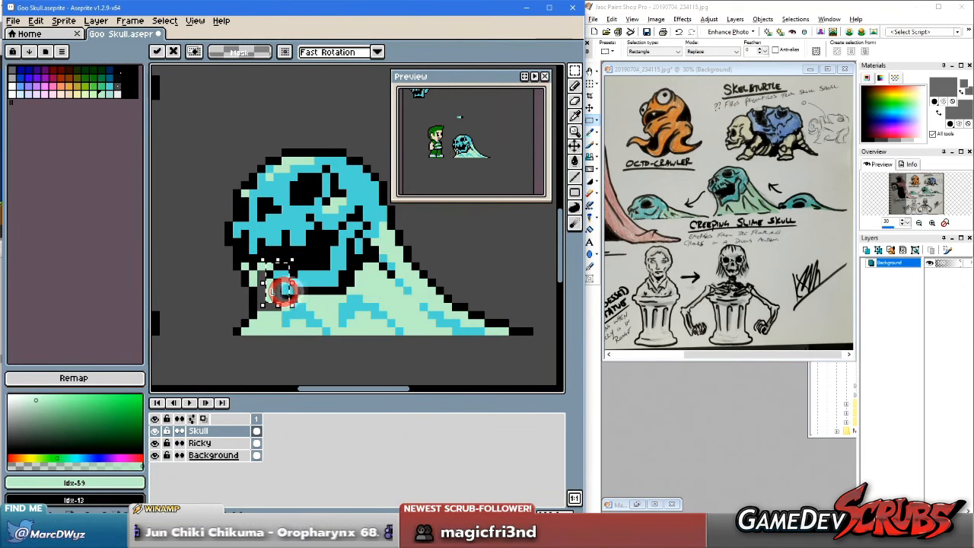
{"action": "left_click", "coordinate": [315, 284]}
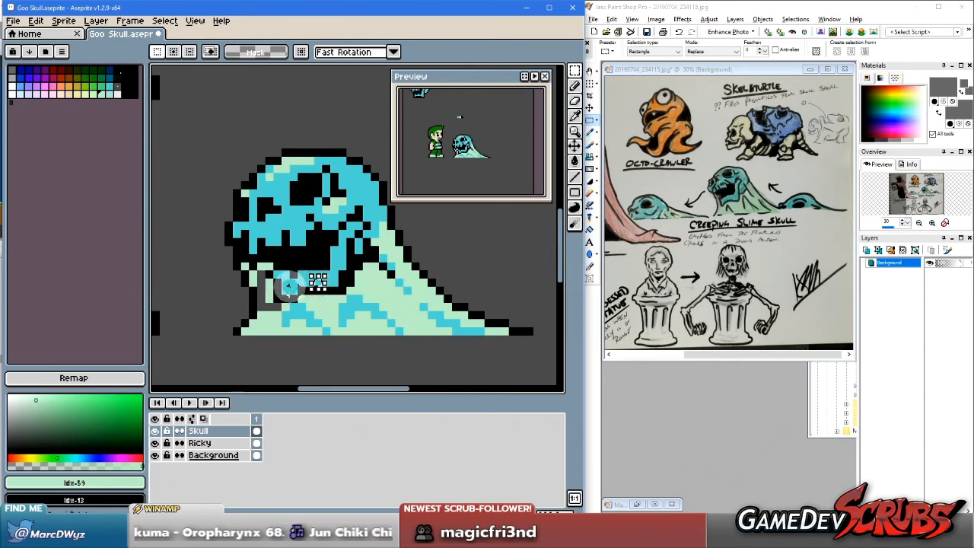
{"action": "scroll", "coordinate": [288, 286], "scroll_direction": "up", "scroll_amount": 1}
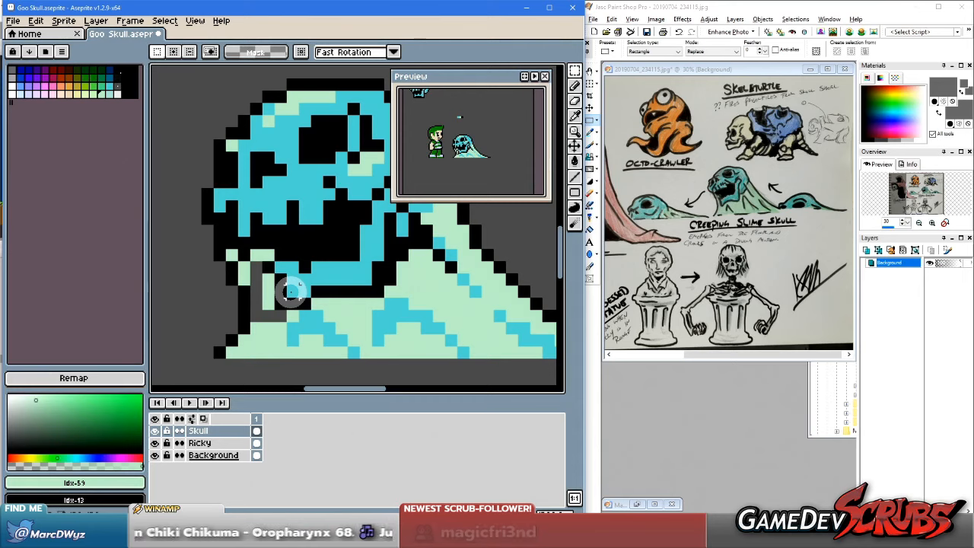
Step: Fill the gap beside the shifted jaw with pale green (Idx-59) and clean up the chin's outline in black (Idx-13)
{"action": "key", "text": "b"}
{"action": "left_click", "coordinate": [268, 333], "text": "alt"}
{"action": "mouse_move", "coordinate": [257, 315]}
{"action": "left_mouse_down"}
{"action": "mouse_move", "coordinate": [257, 272]}
{"action": "mouse_move", "coordinate": [262, 318]}
{"action": "left_mouse_up"}
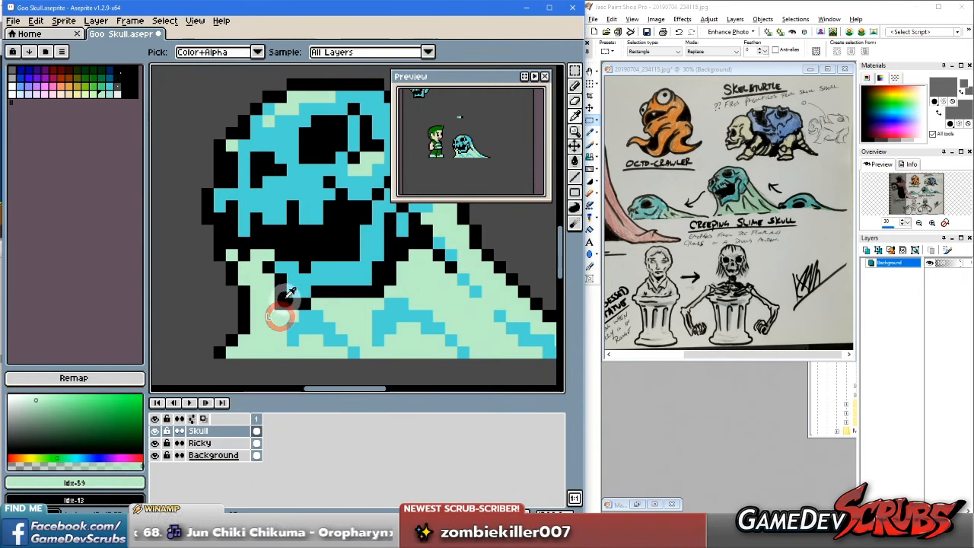
{"action": "left_click", "coordinate": [283, 297], "text": "alt"}
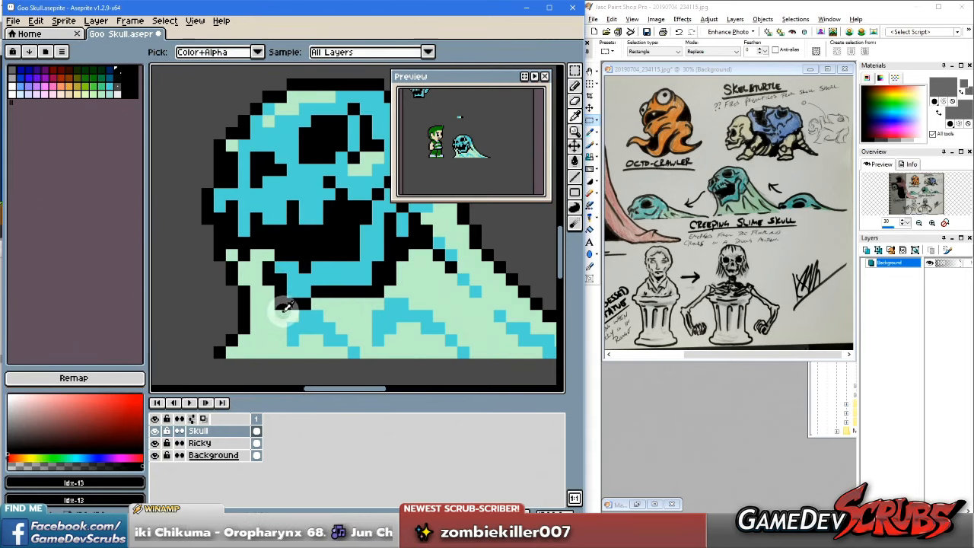
{"action": "left_click", "coordinate": [280, 305], "text": "alt"}
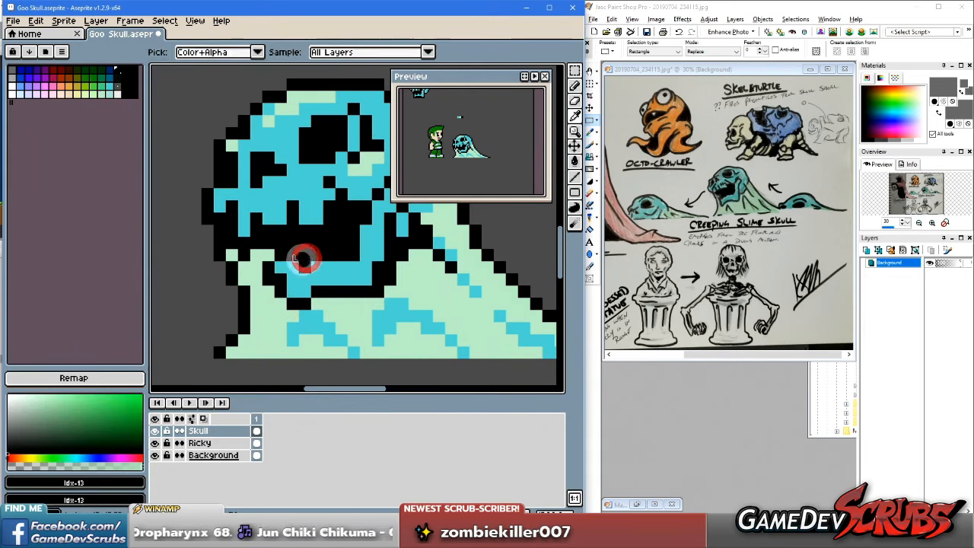
{"action": "left_click", "coordinate": [283, 264], "text": "alt"}
{"action": "scroll", "coordinate": [354, 304], "scroll_direction": "down", "scroll_amount": 2}
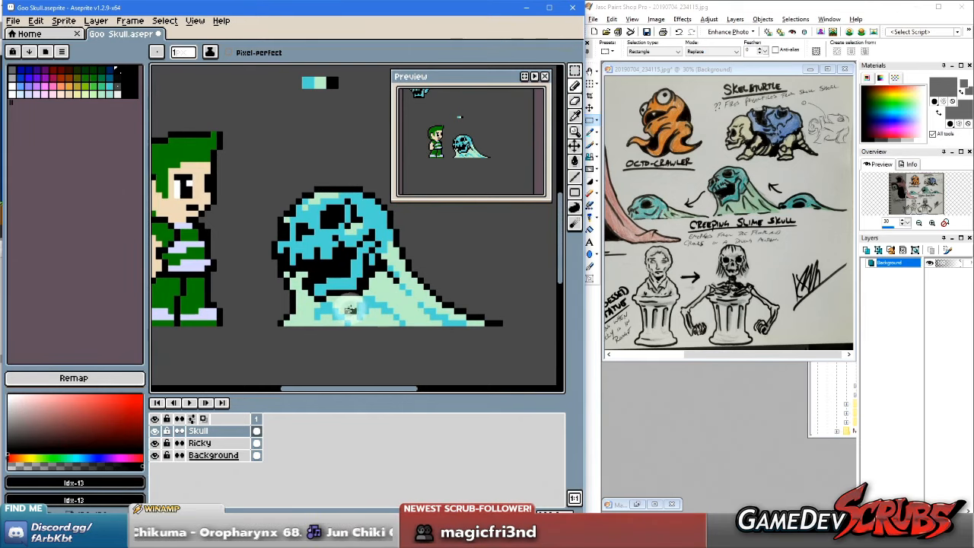
{"action": "scroll", "coordinate": [396, 305], "scroll_direction": "down", "scroll_amount": 1}
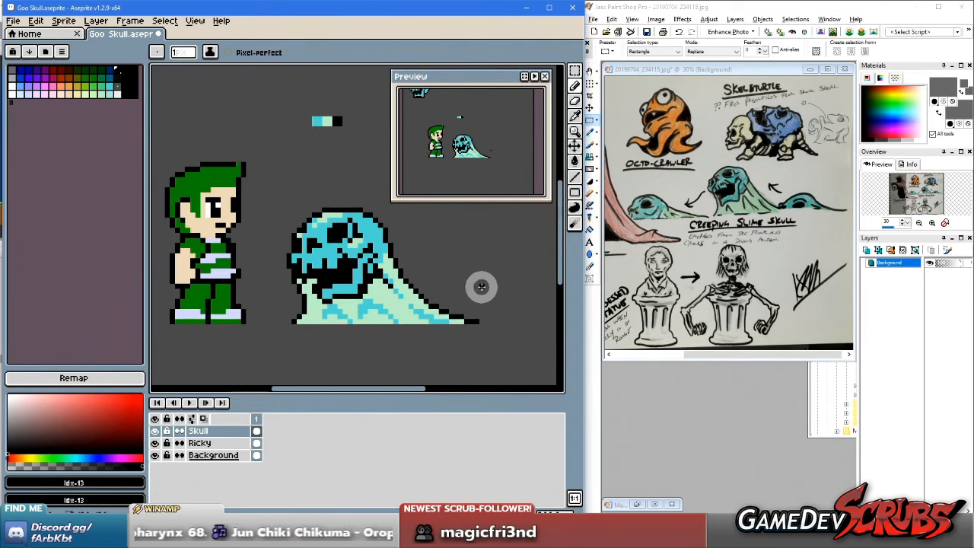
Step: Touch up the front corner of the lower jaw with the skull's cyan (Idx-44) and save the file
{"action": "scroll", "coordinate": [441, 270], "scroll_direction": "up", "scroll_amount": 2}
{"action": "left_click", "coordinate": [311, 299], "text": "alt"}
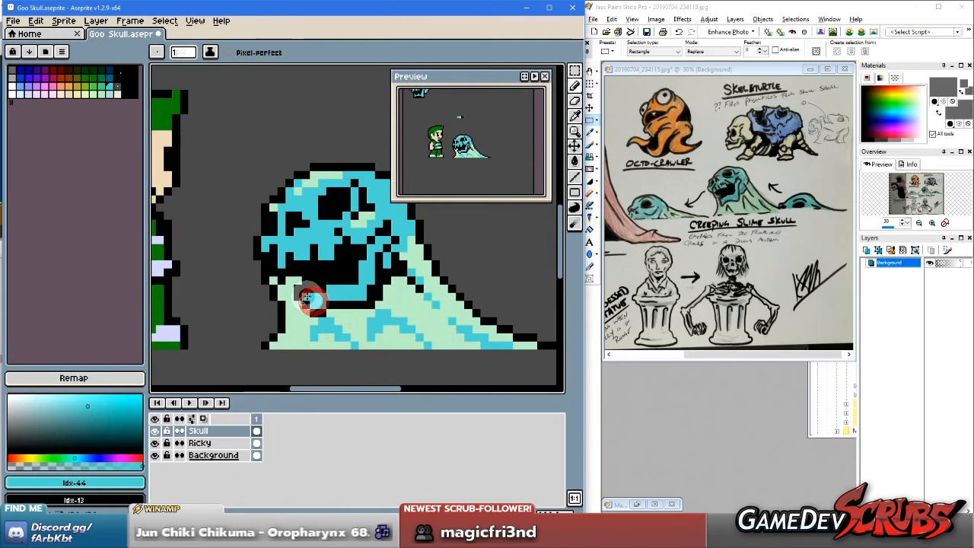
{"action": "scroll", "coordinate": [509, 283], "scroll_direction": "down", "scroll_amount": 1}
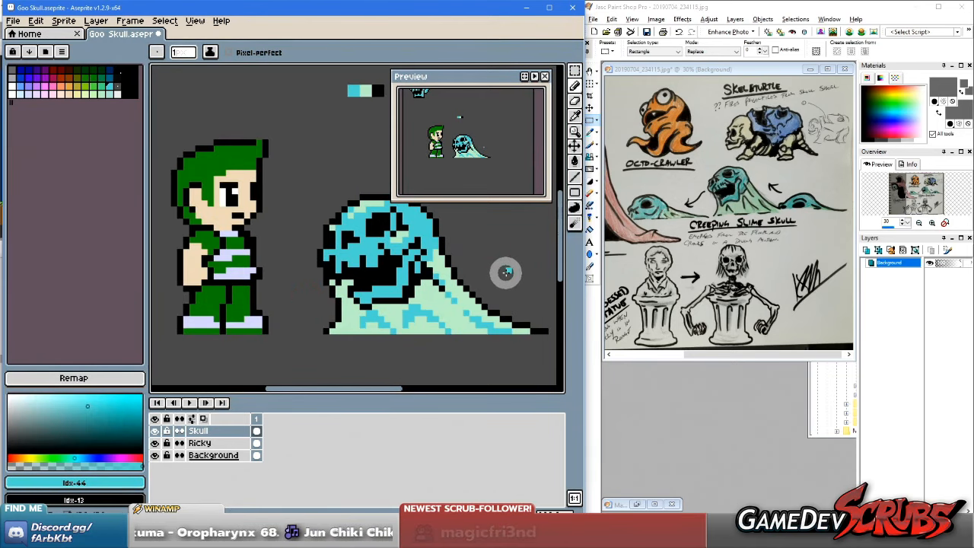
{"action": "key", "text": "ctrl+s"}
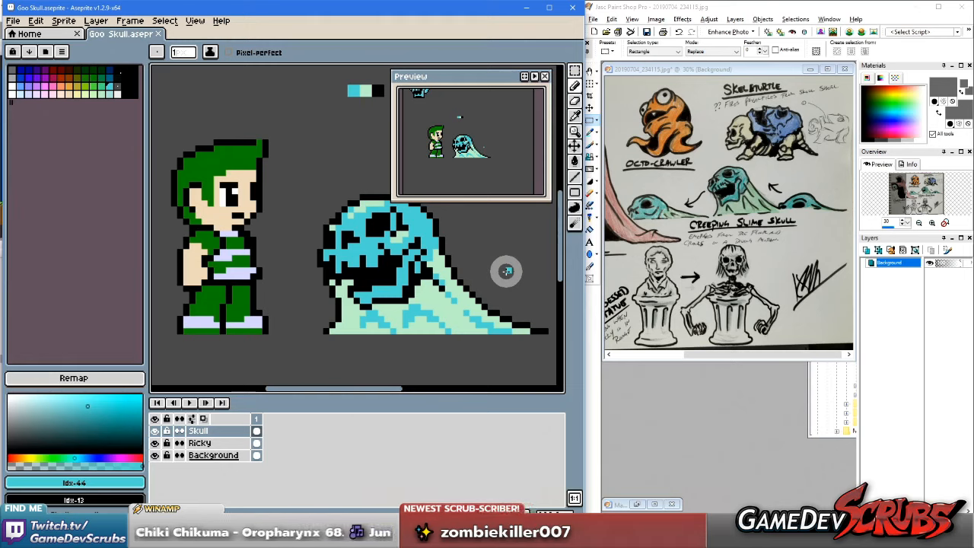
Step: Try a black (Idx-13) pixel on the front edge of the skull's face, undoing and repainting it to compare
{"action": "scroll", "coordinate": [374, 276], "scroll_direction": "up", "scroll_amount": 2}
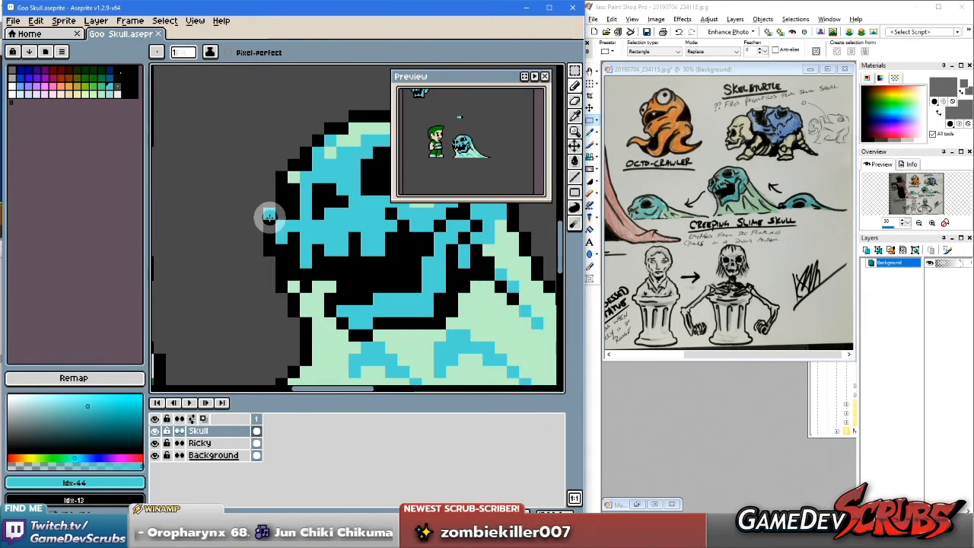
{"action": "scroll", "coordinate": [493, 291], "scroll_direction": "down", "scroll_amount": 2}
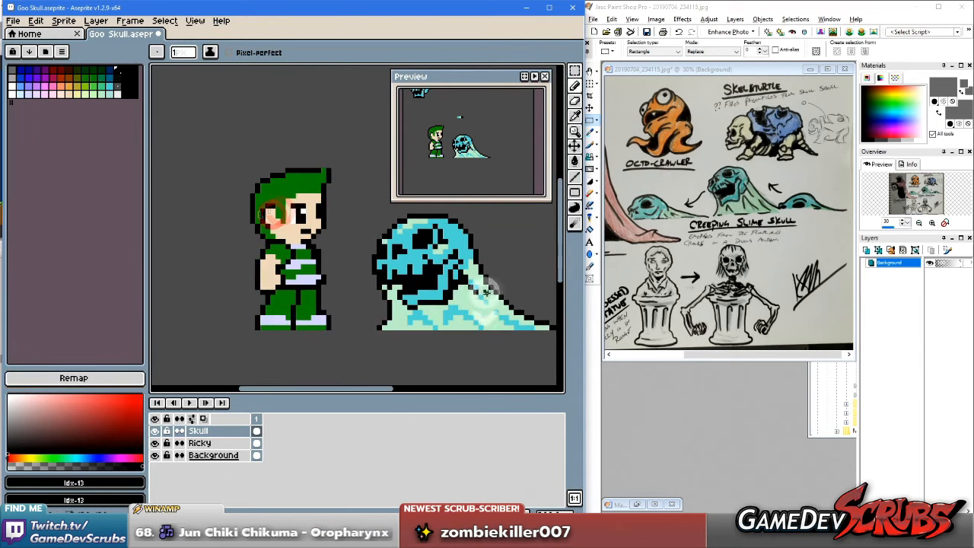
{"action": "scroll", "coordinate": [494, 294], "scroll_direction": "down", "scroll_amount": 1}
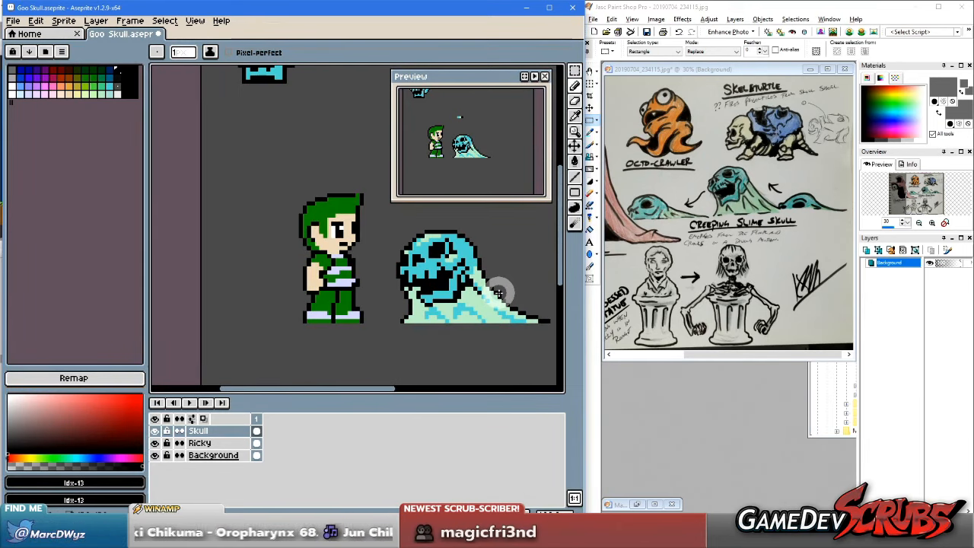
{"action": "scroll", "coordinate": [493, 291], "scroll_direction": "up", "scroll_amount": 1}
{"action": "key", "text": "ctrl+z"}
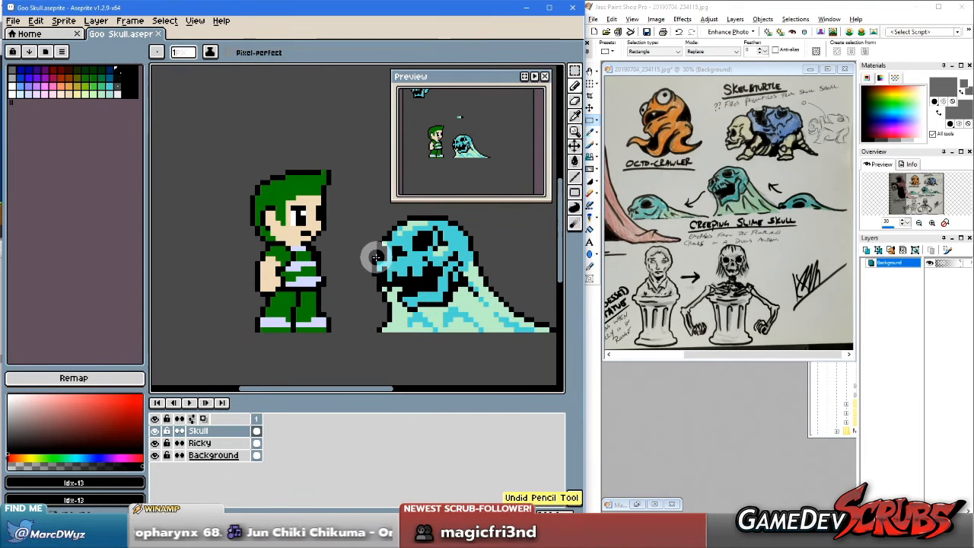
{"action": "left_click", "coordinate": [375, 257]}
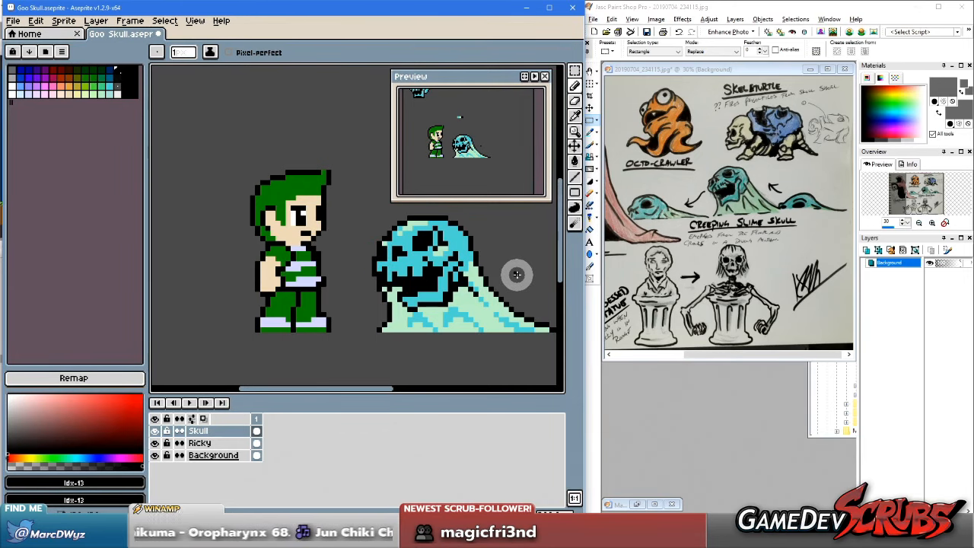
{"action": "key", "text": "ctrl+z"}
{"action": "left_click", "coordinate": [374, 258]}
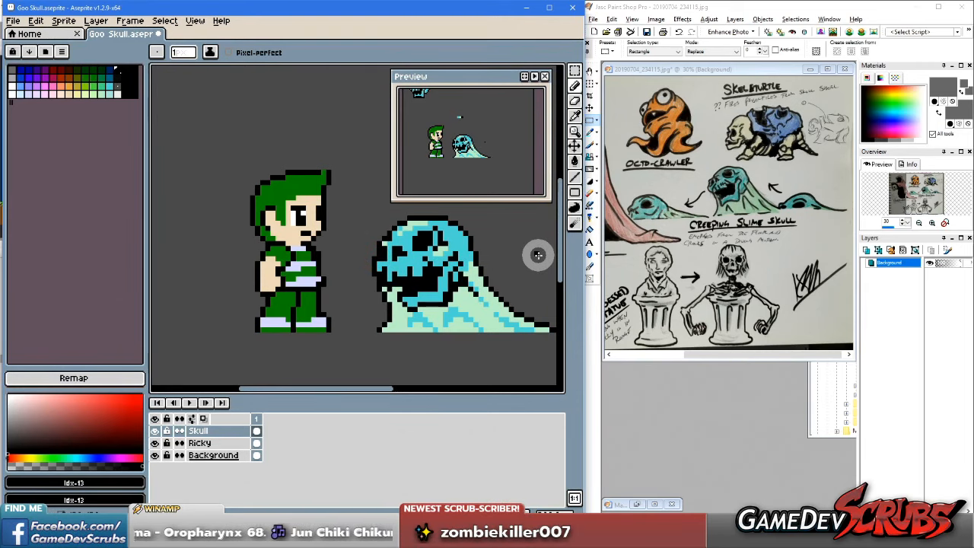
{"action": "scroll", "coordinate": [538, 255], "scroll_direction": "up", "scroll_amount": 1}
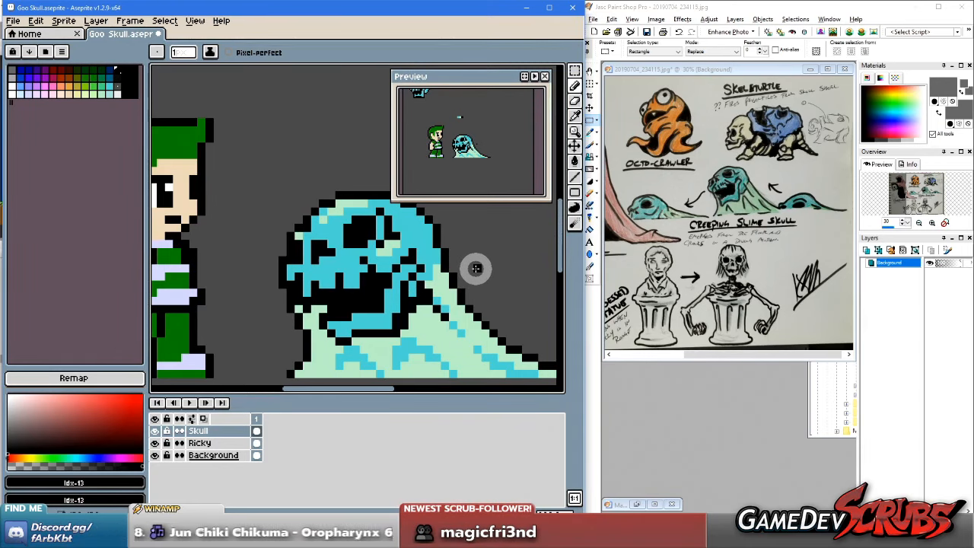
{"action": "key", "text": "v"}
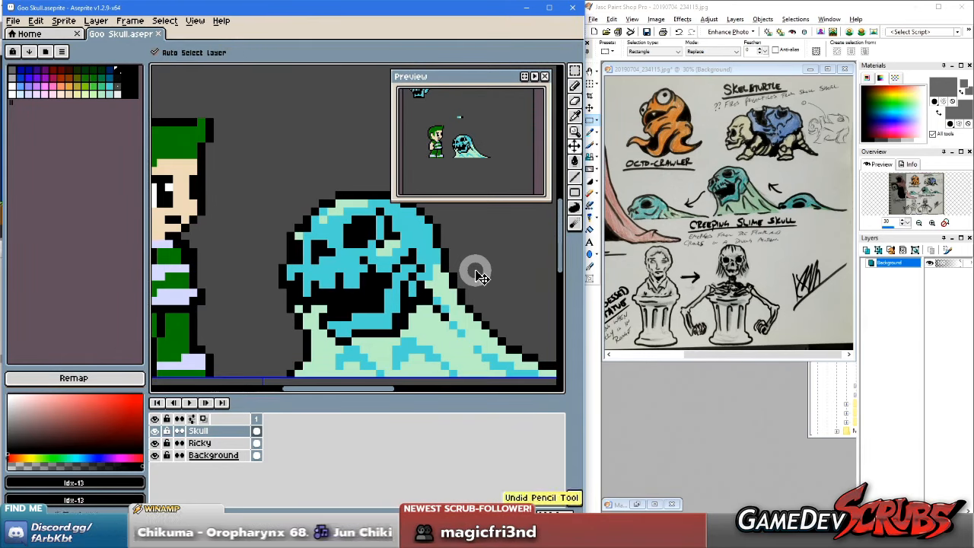
Step: Paint the front edge pixel of the skull's face black (Idx-13) with the Pencil and check it beside the character
{"action": "key", "text": "b"}
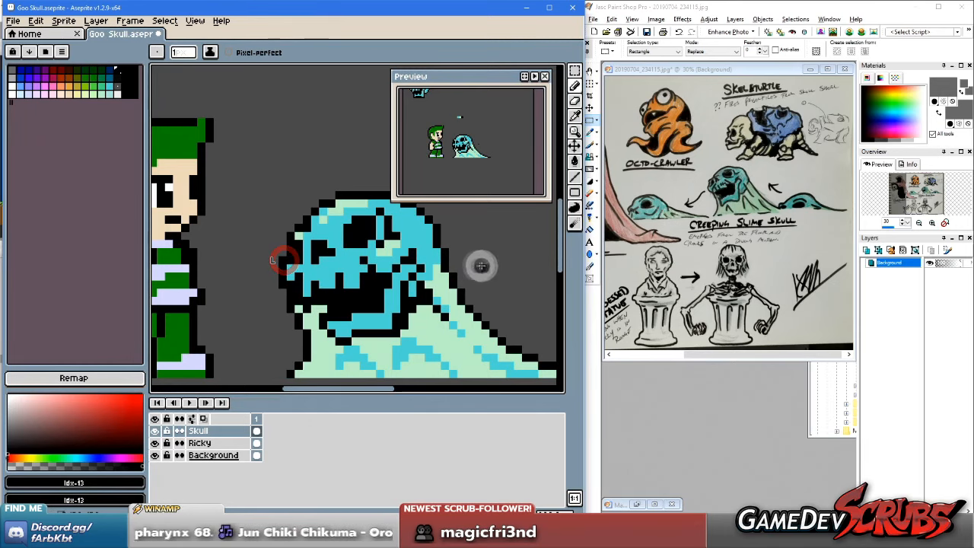
{"action": "scroll", "coordinate": [500, 268], "scroll_direction": "down", "scroll_amount": 1}
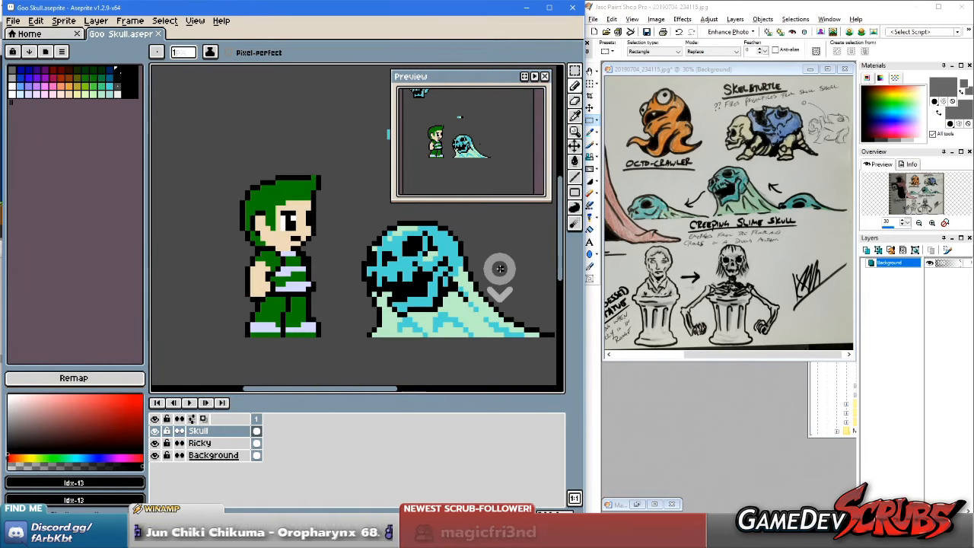
{"action": "scroll", "coordinate": [499, 269], "scroll_direction": "down", "scroll_amount": 1}
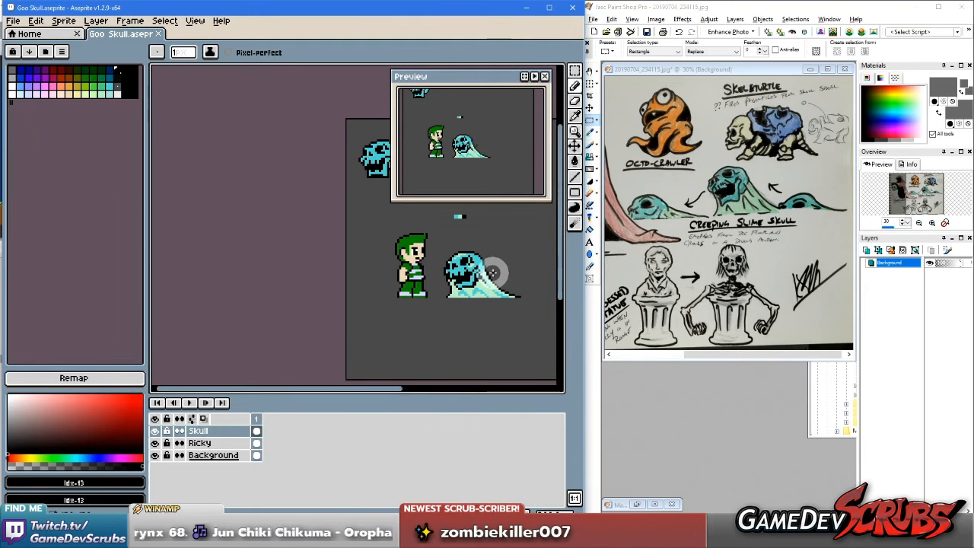
{"action": "scroll", "coordinate": [487, 270], "scroll_direction": "up", "scroll_amount": 4}
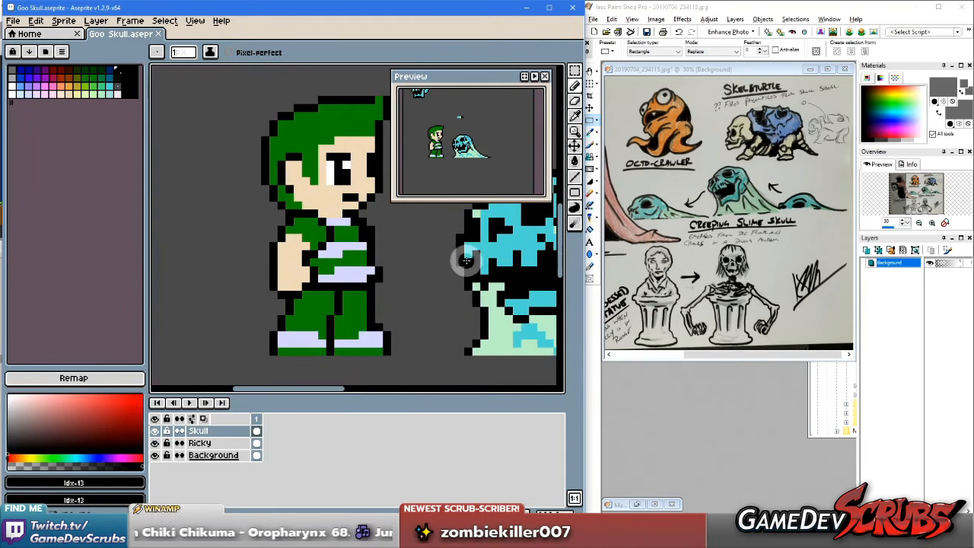
Step: Touch up the front of the skull's face with its own cyan (Idx-44) and save the file
{"action": "left_click_drag", "start_coordinate": [483, 247], "coordinate": [294, 271]}
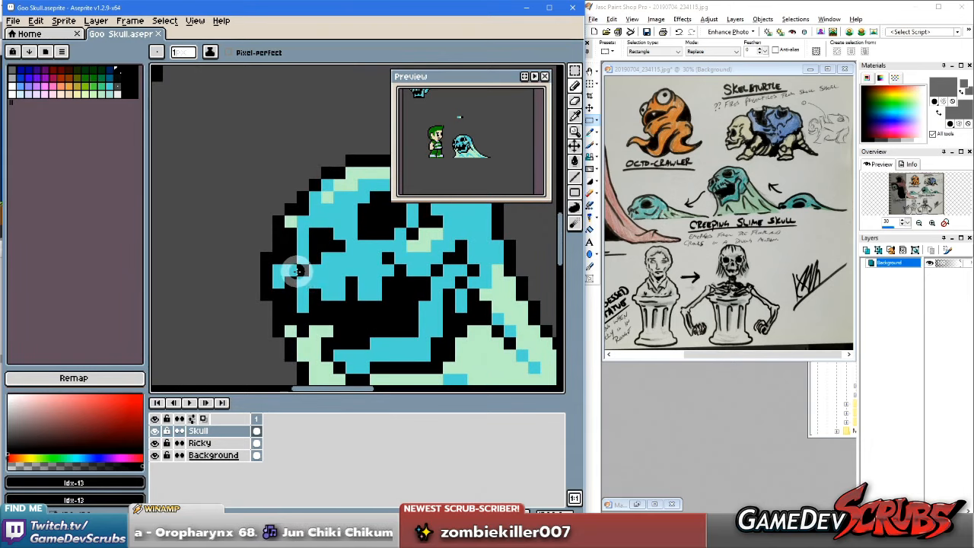
{"action": "left_click", "coordinate": [294, 271], "text": "alt"}
{"action": "scroll", "coordinate": [290, 263], "scroll_direction": "down", "scroll_amount": 2}
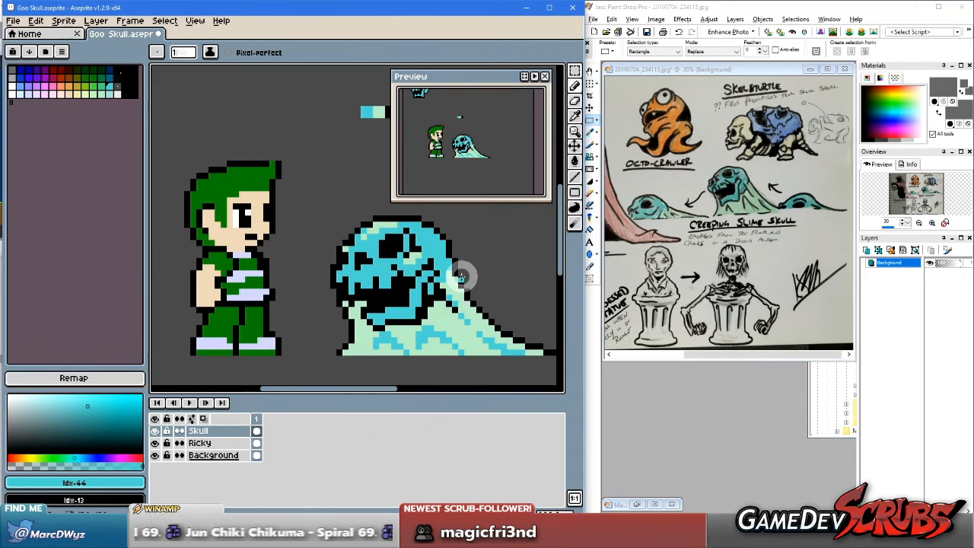
{"action": "key", "text": "v"}
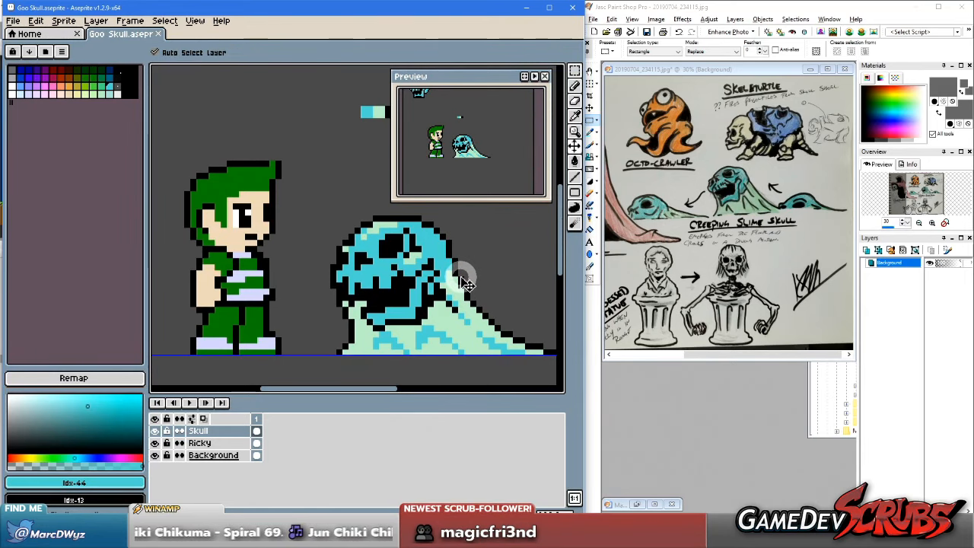
{"action": "key", "text": "b"}
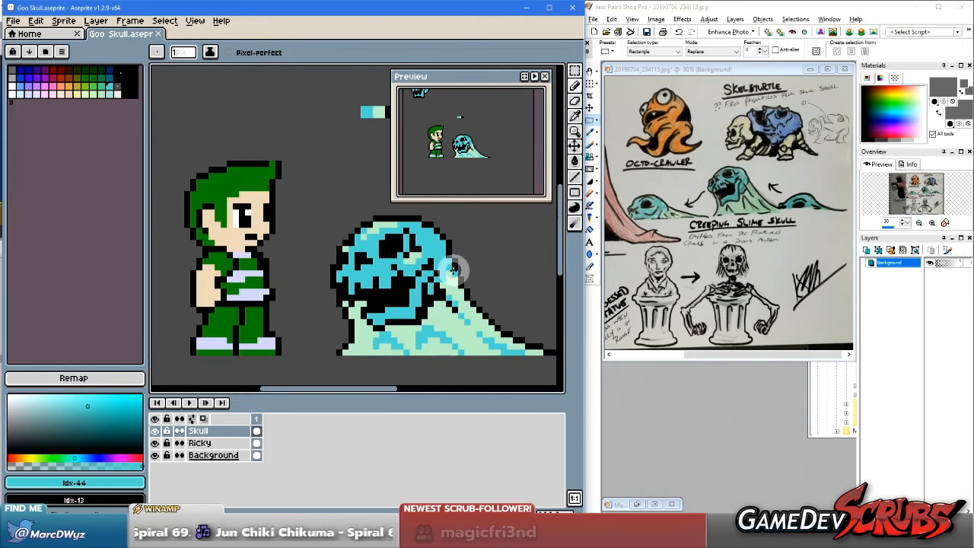
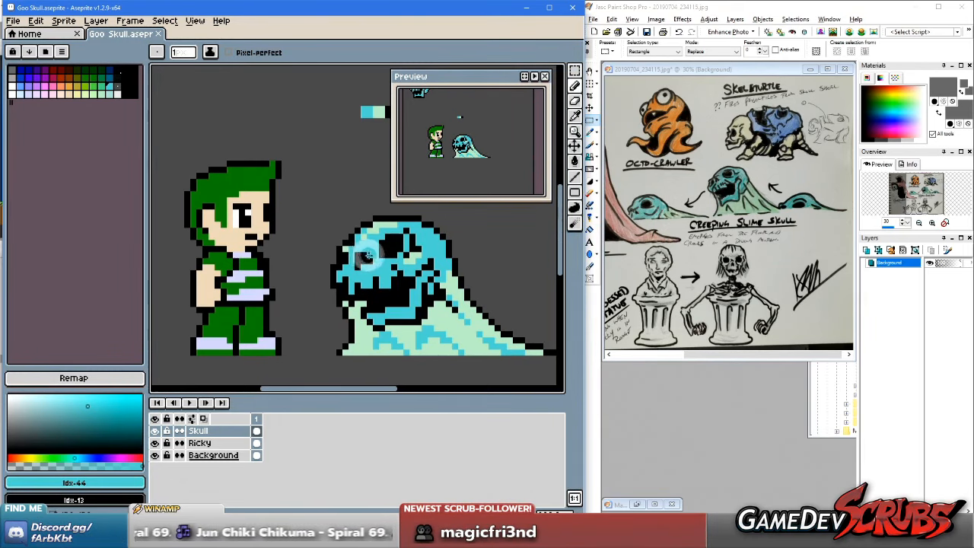
Step: Delete the spare skull copy in the upper corner of the canvas, deselect, and shift the preview window slightly aside
{"action": "scroll", "coordinate": [365, 256], "scroll_direction": "up", "scroll_amount": 1}
{"action": "scroll", "coordinate": [376, 261], "scroll_direction": "down", "scroll_amount": 4}
{"action": "scroll", "coordinate": [375, 261], "scroll_direction": "up", "scroll_amount": 1}
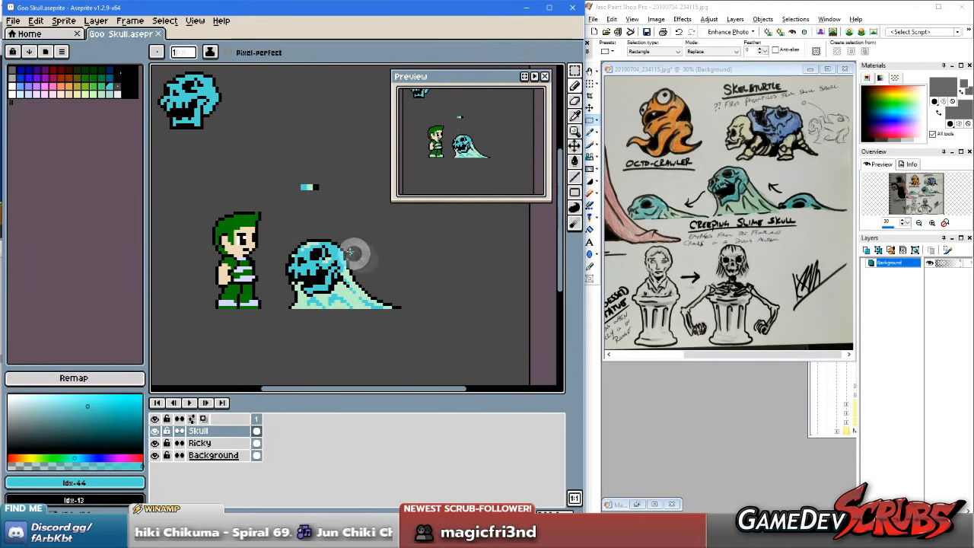
{"action": "scroll", "coordinate": [287, 215], "scroll_direction": "down", "scroll_amount": 1}
{"action": "key", "text": "m"}
{"action": "left_click_drag", "start_coordinate": [190, 111], "coordinate": [256, 169]}
{"action": "key", "text": "Delete"}
{"action": "left_click", "coordinate": [304, 172]}
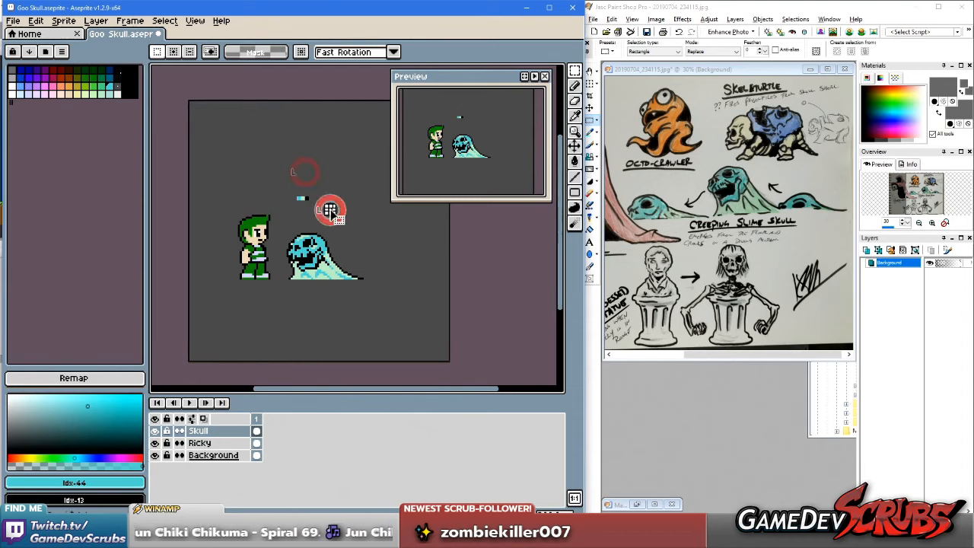
{"action": "left_click_drag", "start_coordinate": [477, 78], "coordinate": [485, 81]}
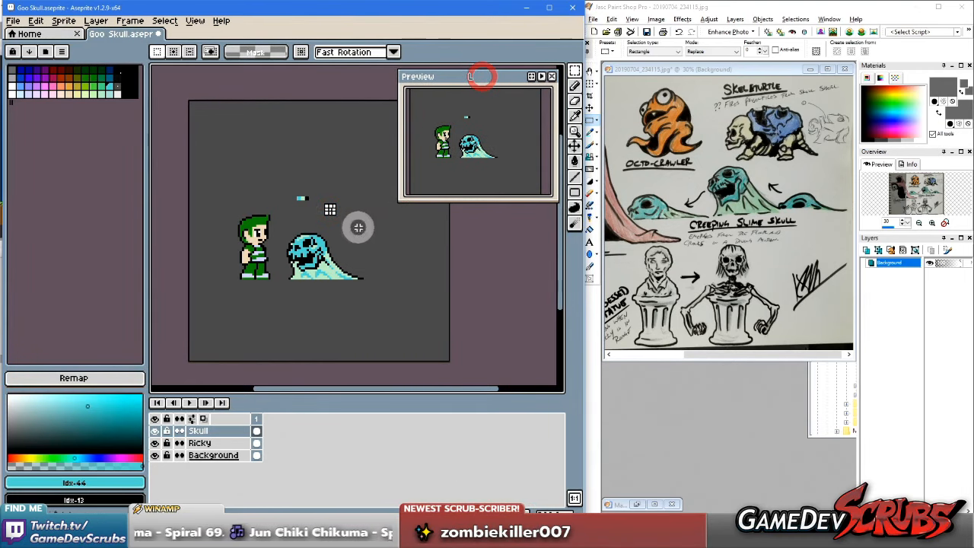
Step: Examine the slime skull's size beside the character with the grid temporarily shown over the canvas
{"action": "scroll", "coordinate": [342, 242], "scroll_direction": "up", "scroll_amount": 1}
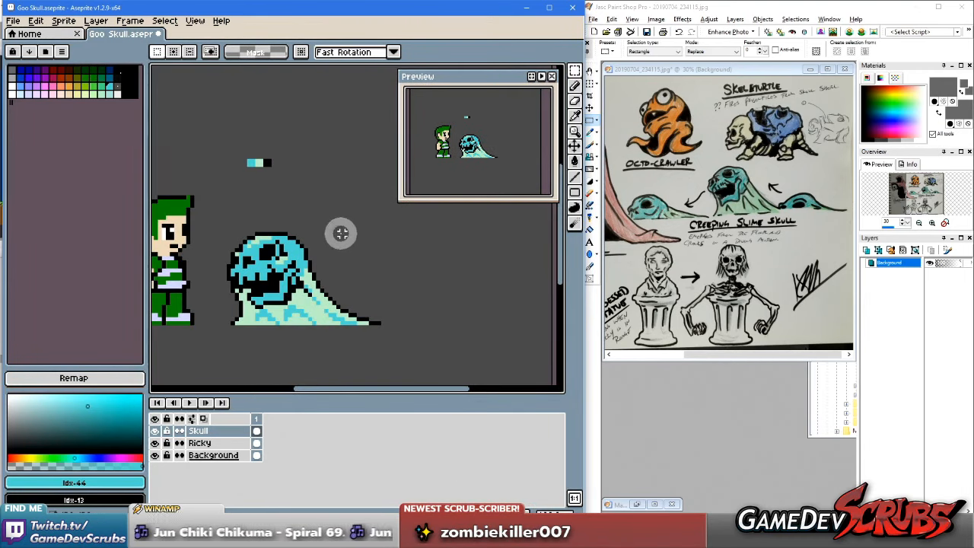
{"action": "key", "text": "b"}
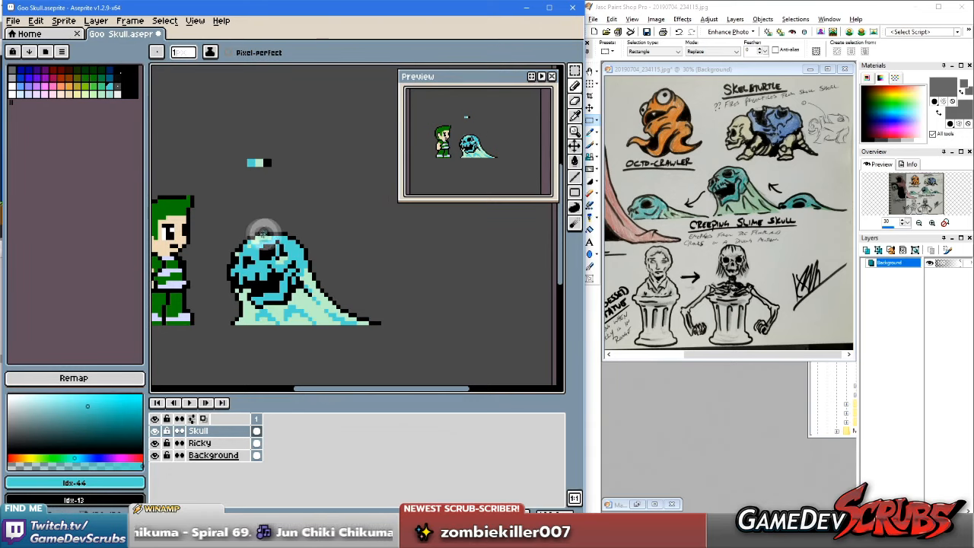
{"action": "scroll", "coordinate": [262, 218], "scroll_direction": "up", "scroll_amount": 1}
{"action": "scroll", "coordinate": [282, 215], "scroll_direction": "down", "scroll_amount": 1}
{"action": "key", "text": "v"}
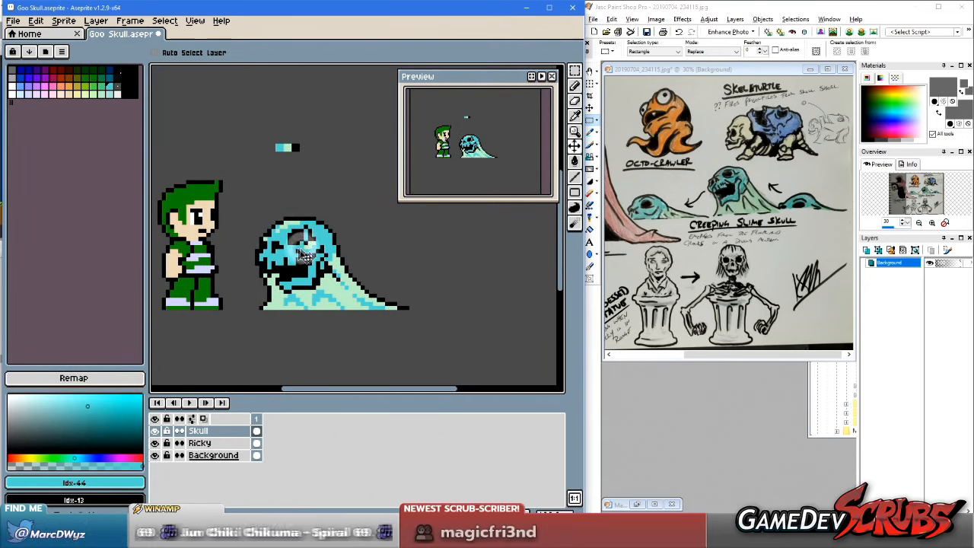
{"action": "key", "text": "ctrl"}
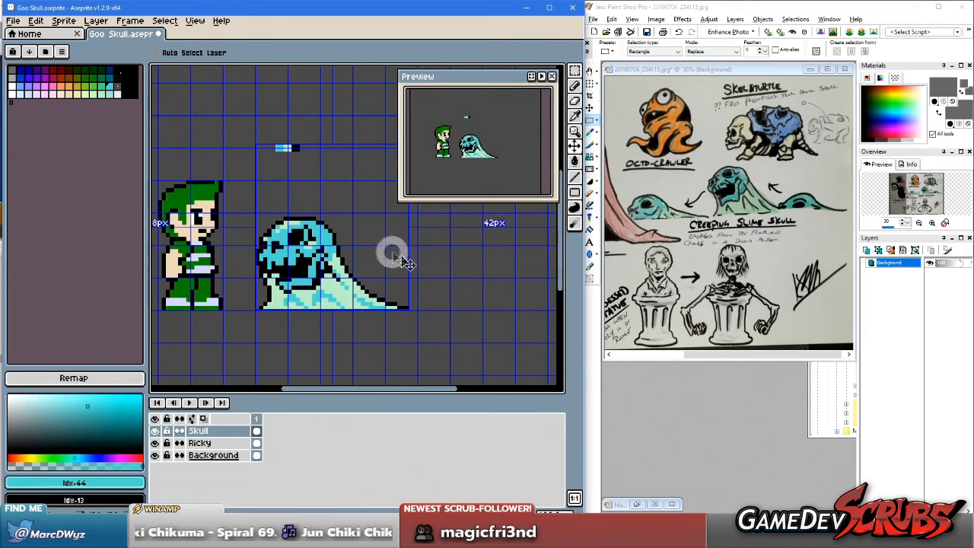
{"action": "left_click_drag", "start_coordinate": [305, 270], "coordinate": [305, 268]}
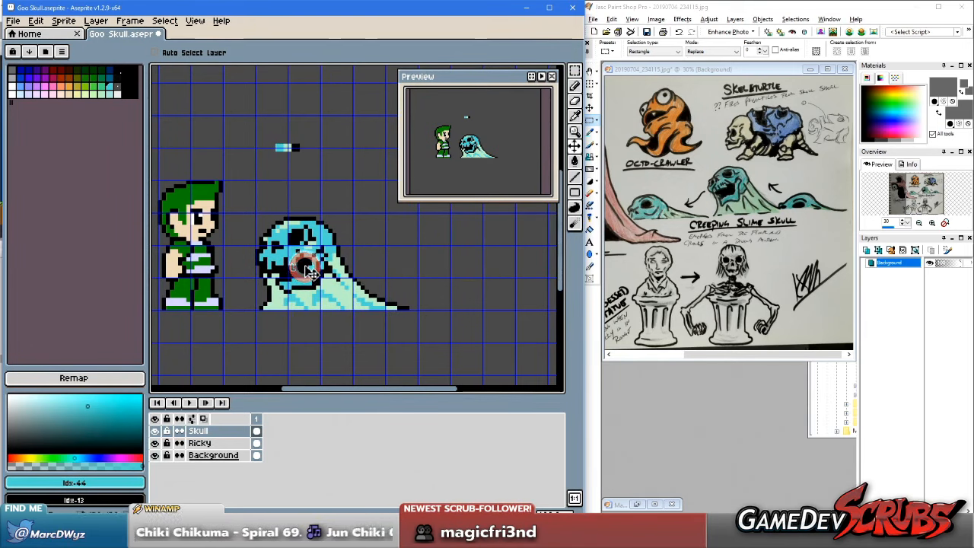
{"action": "scroll", "coordinate": [306, 270], "scroll_direction": "up", "scroll_amount": 2}
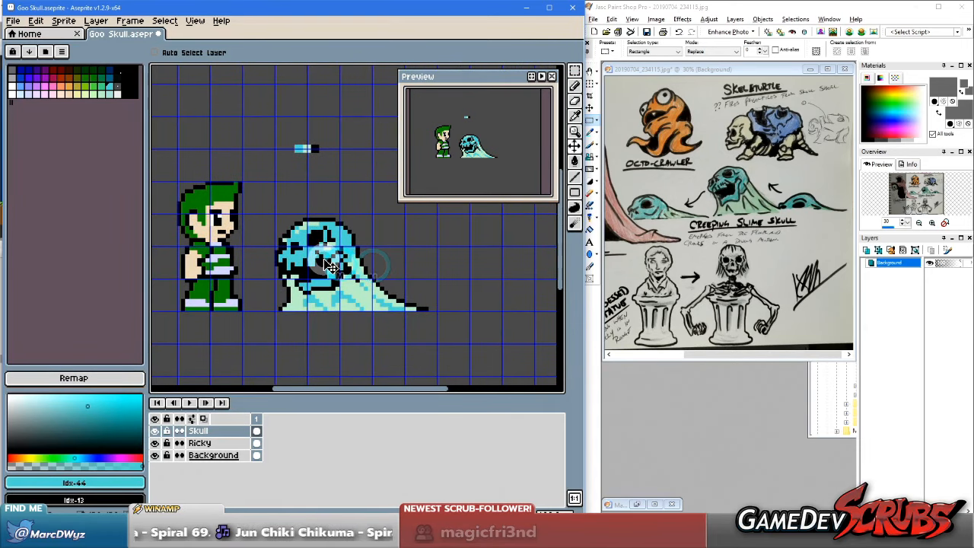
{"action": "scroll", "coordinate": [323, 272], "scroll_direction": "down", "scroll_amount": 3}
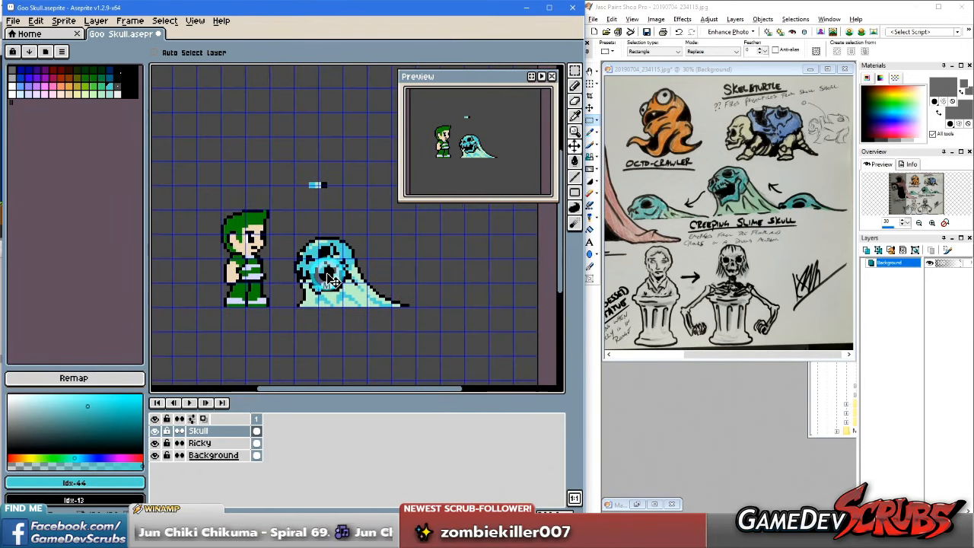
{"action": "scroll", "coordinate": [310, 214], "scroll_direction": "up", "scroll_amount": 1}
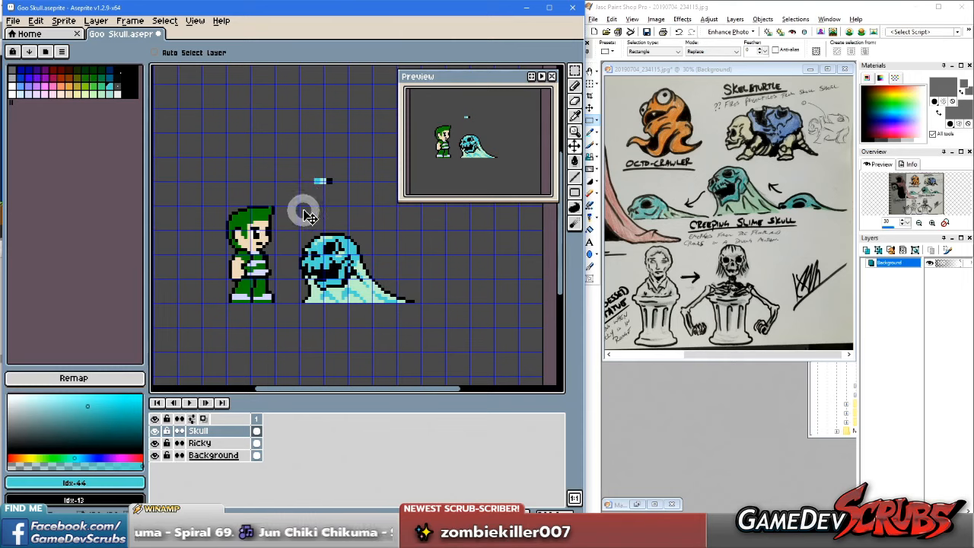
{"action": "key", "text": "ctrl+apostrophe"}
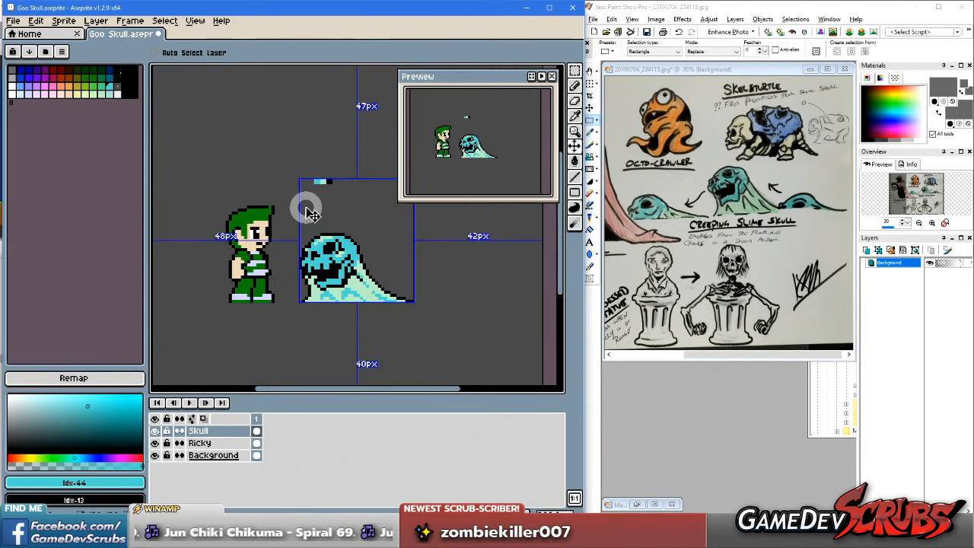
Step: Delete the three-colour swatch strip above the slime skull and save the file
{"action": "key", "text": "m"}
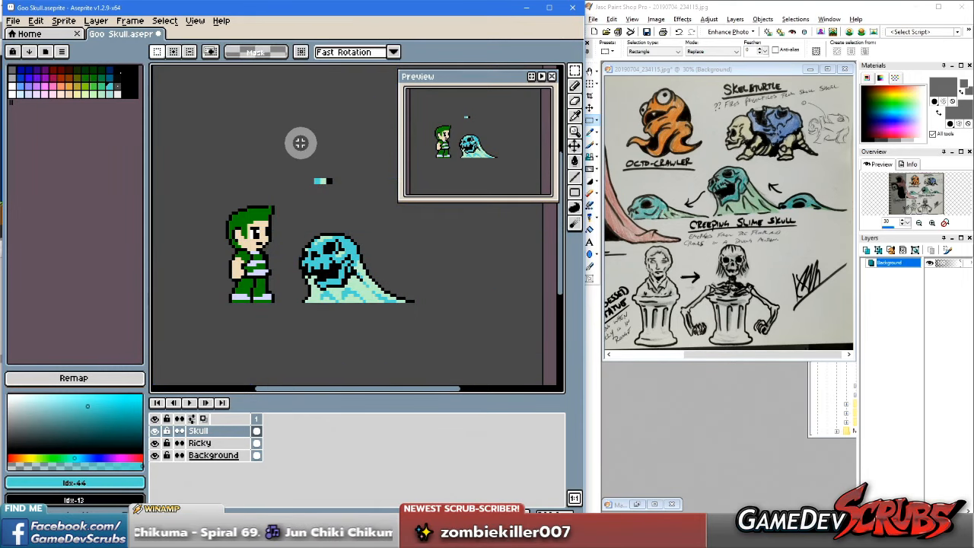
{"action": "left_click_drag", "start_coordinate": [305, 156], "coordinate": [348, 193]}
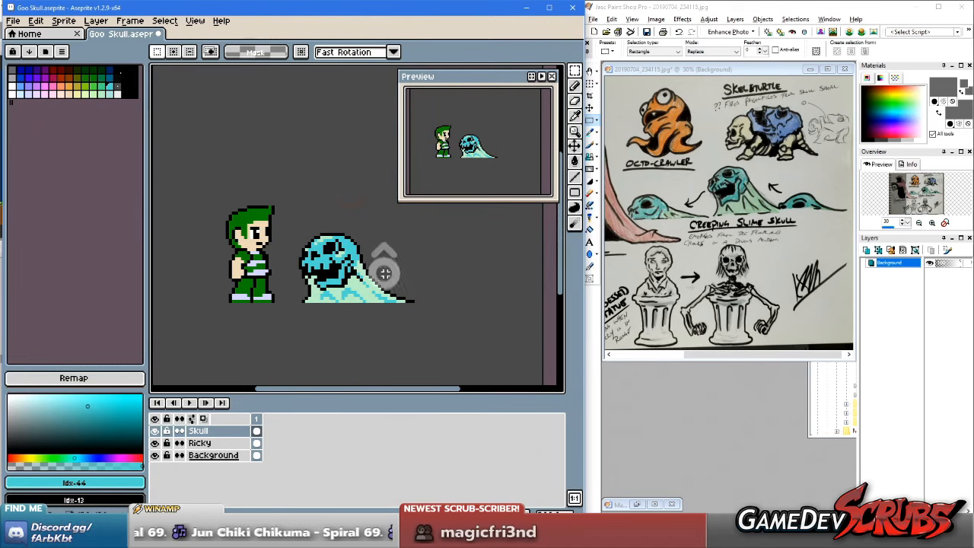
{"action": "scroll", "coordinate": [378, 270], "scroll_direction": "up", "scroll_amount": 1}
{"action": "scroll", "coordinate": [379, 278], "scroll_direction": "up", "scroll_amount": 1}
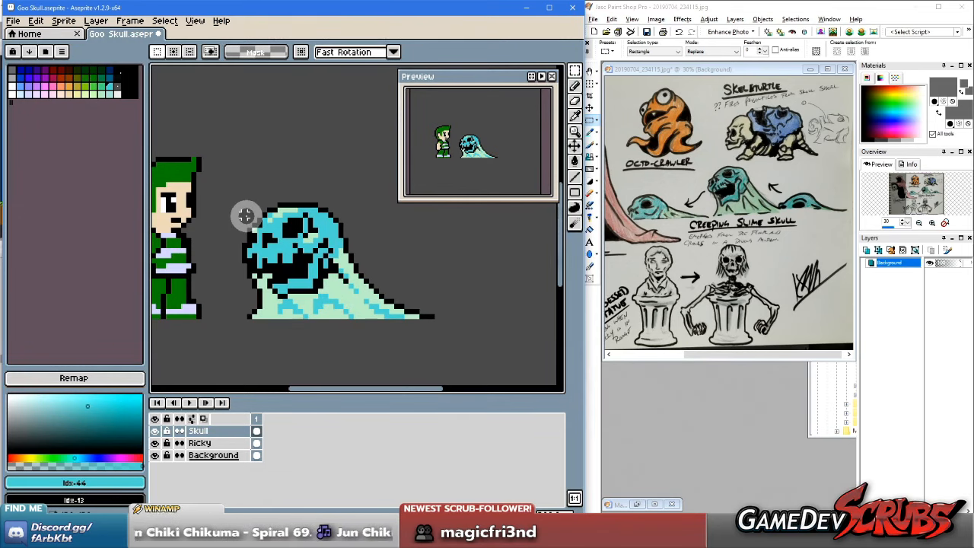
{"action": "scroll", "coordinate": [365, 259], "scroll_direction": "down", "scroll_amount": 4}
{"action": "scroll", "coordinate": [301, 259], "scroll_direction": "up", "scroll_amount": 2}
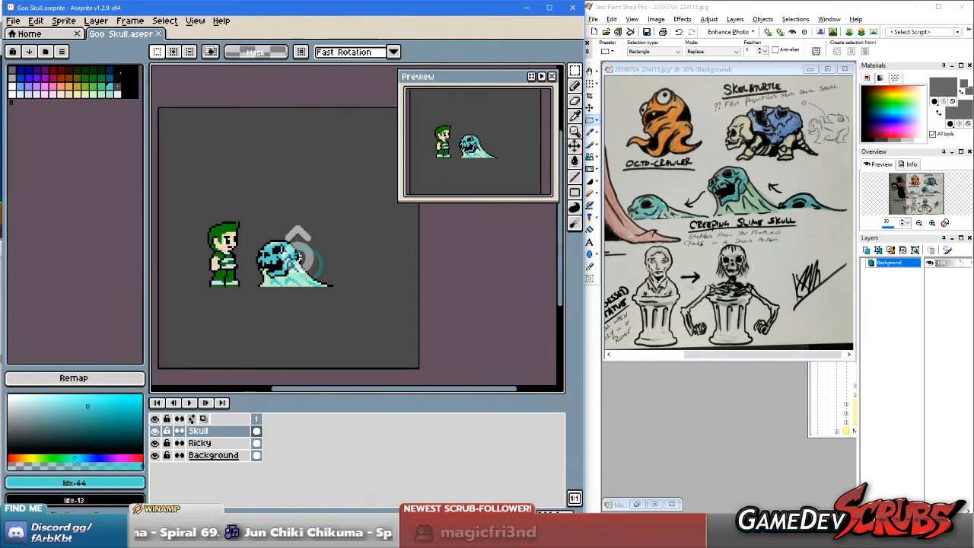
{"action": "scroll", "coordinate": [299, 251], "scroll_direction": "up", "scroll_amount": 2}
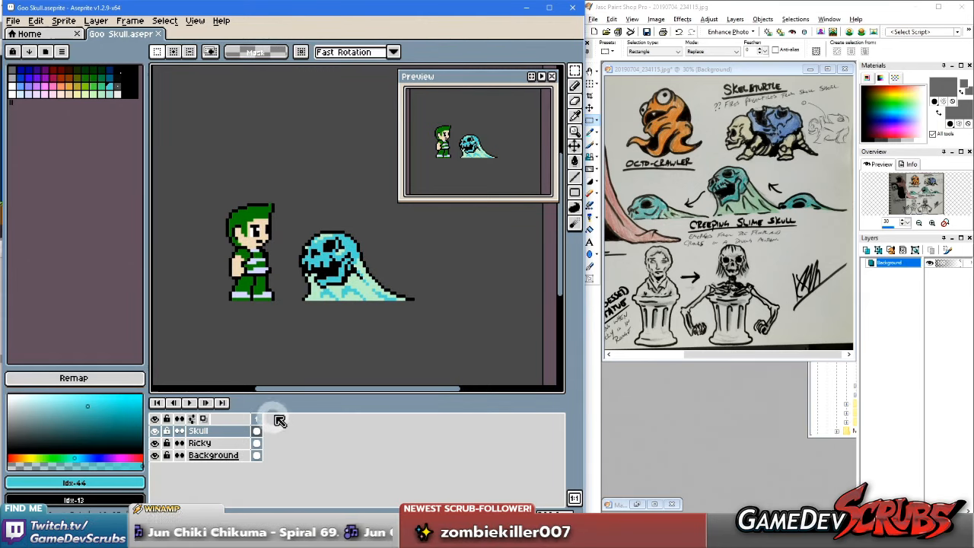
Step: Add three new frames that duplicate the current sprite, making a four-frame animation
{"action": "left_click", "coordinate": [224, 404]}
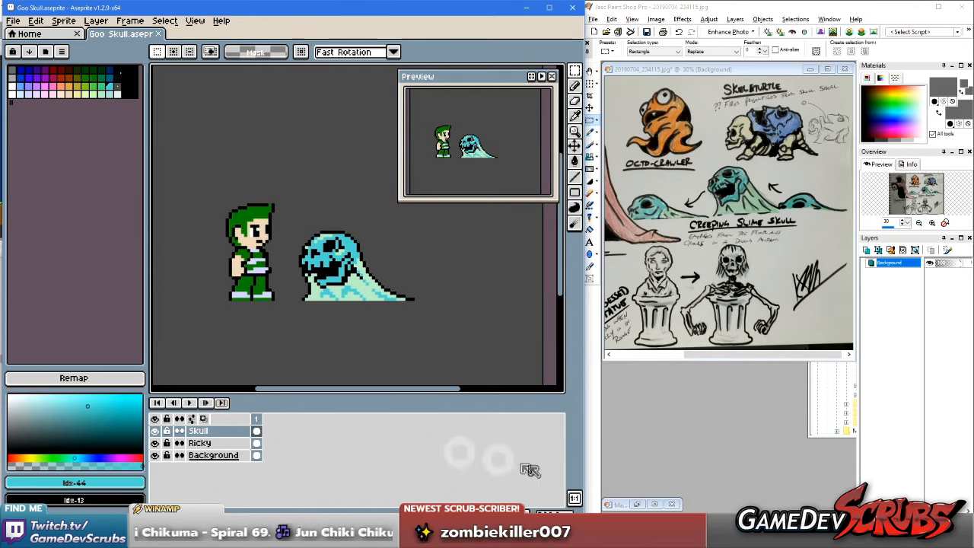
{"action": "left_click", "coordinate": [529, 504]}
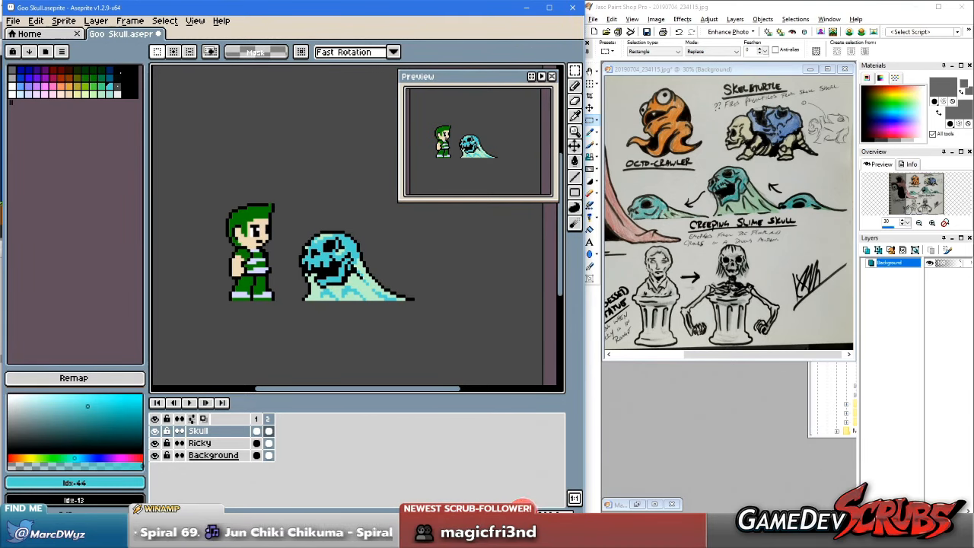
{"action": "left_click", "coordinate": [529, 505]}
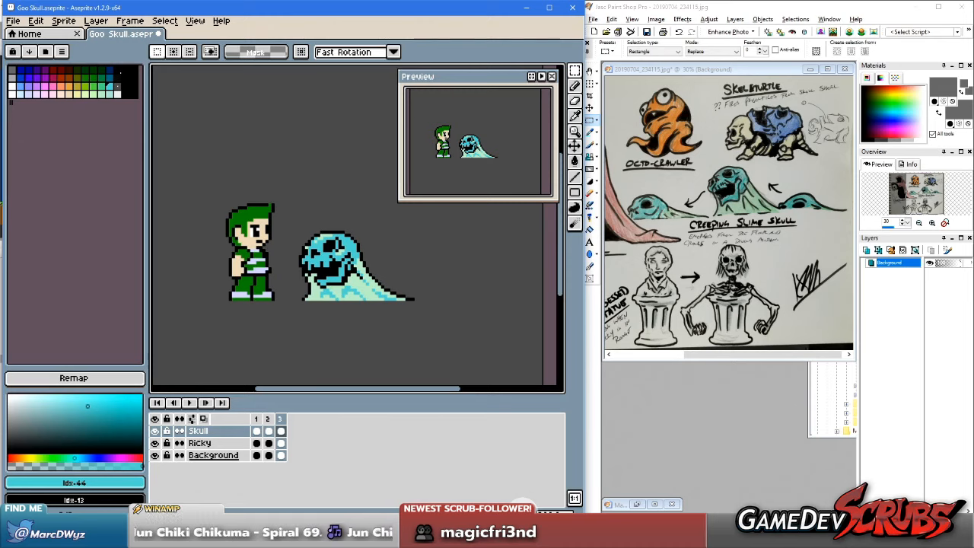
{"action": "left_click", "coordinate": [526, 506]}
Step: Erase the entire slime skull from frame 1 of the Skull layer
{"action": "left_click", "coordinate": [255, 419]}
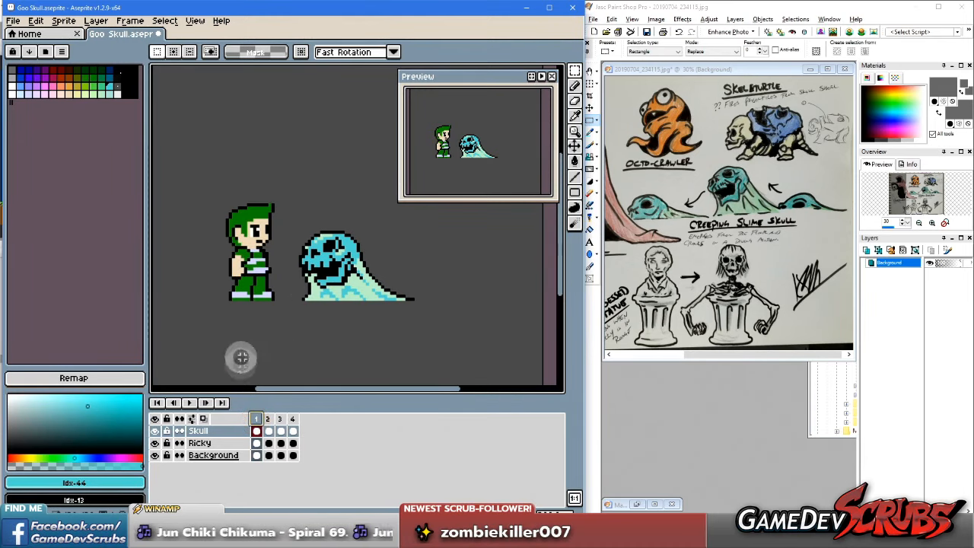
{"action": "left_click_drag", "start_coordinate": [290, 215], "coordinate": [444, 329]}
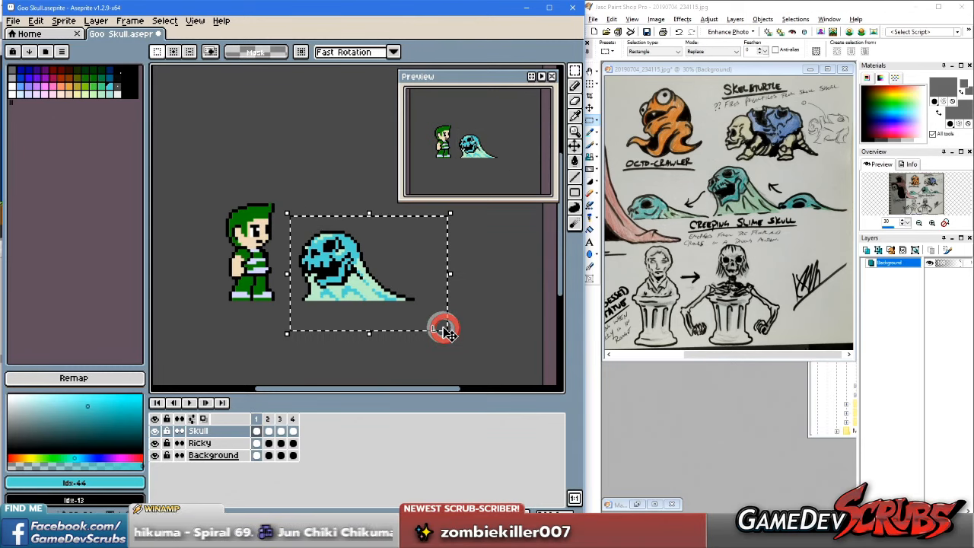
{"action": "key", "text": "Delete"}
Step: In frame 2, show the grid, erase the slime skull's lower part, and move the remaining upper part down to ground level and slightly right
{"action": "left_click", "coordinate": [269, 419]}
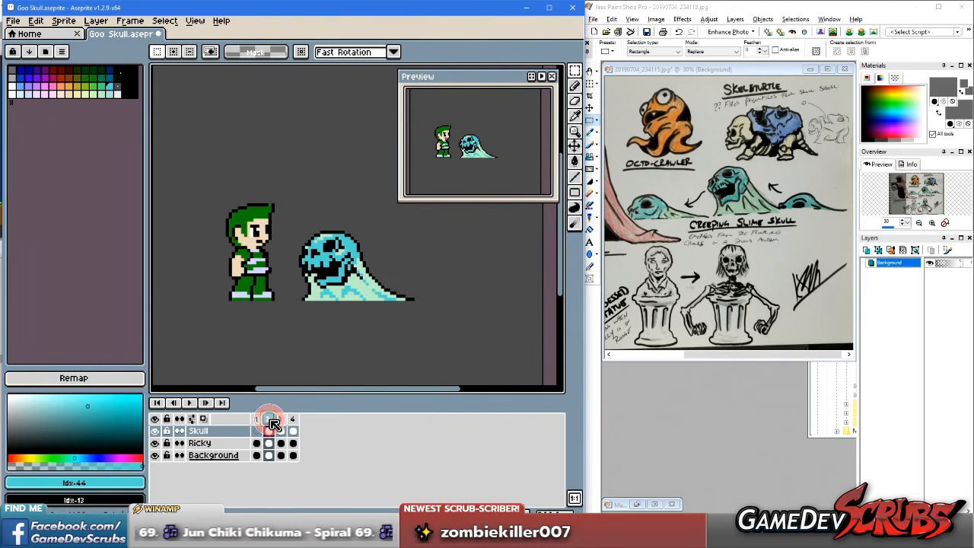
{"action": "left_click_drag", "start_coordinate": [293, 222], "coordinate": [472, 281]}
{"action": "key", "text": "ctrl+apostrophe"}
{"action": "left_click_drag", "start_coordinate": [456, 339], "coordinate": [291, 278]}
{"action": "key", "text": "Delete"}
{"action": "mouse_move", "coordinate": [298, 222]}
{"action": "left_mouse_down"}
{"action": "mouse_move", "coordinate": [361, 288]}
{"action": "mouse_move", "coordinate": [393, 302]}
{"action": "left_mouse_up"}
{"action": "left_click_drag", "start_coordinate": [341, 264], "coordinate": [363, 291]}
{"action": "left_click", "coordinate": [446, 293]}
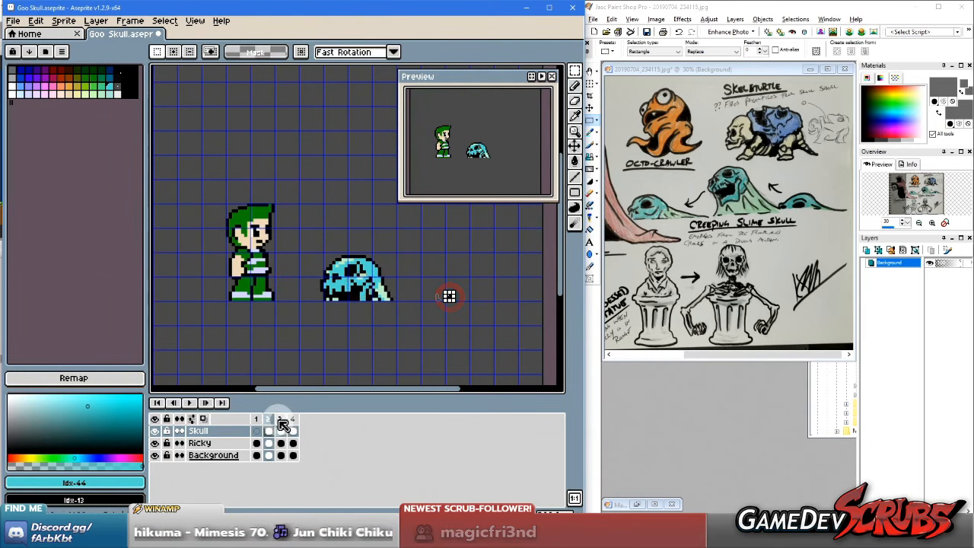
Step: In frame 4, erase the slime skull's lower part and move the remaining upper part straight down to ground level
{"action": "left_click", "coordinate": [280, 420]}
{"action": "left_click", "coordinate": [294, 419]}
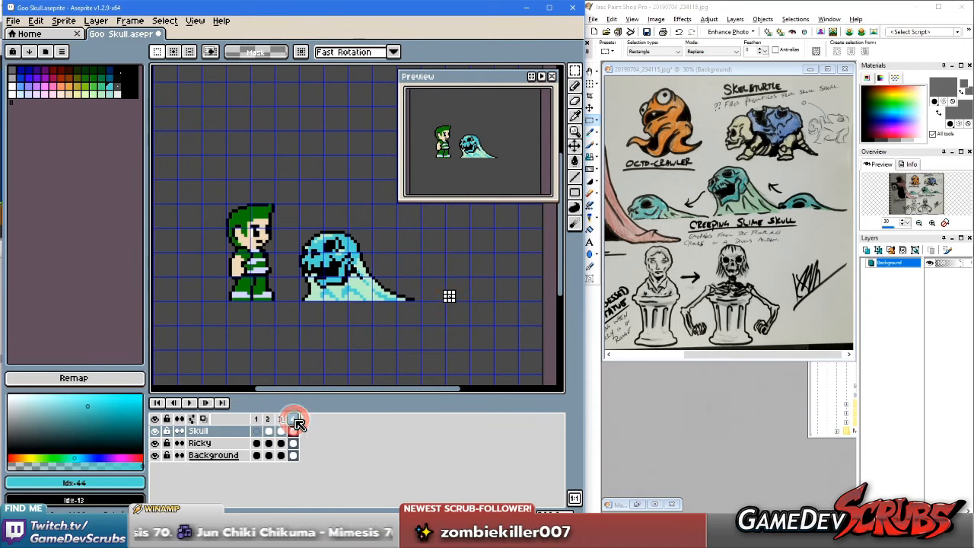
{"action": "left_click", "coordinate": [410, 259]}
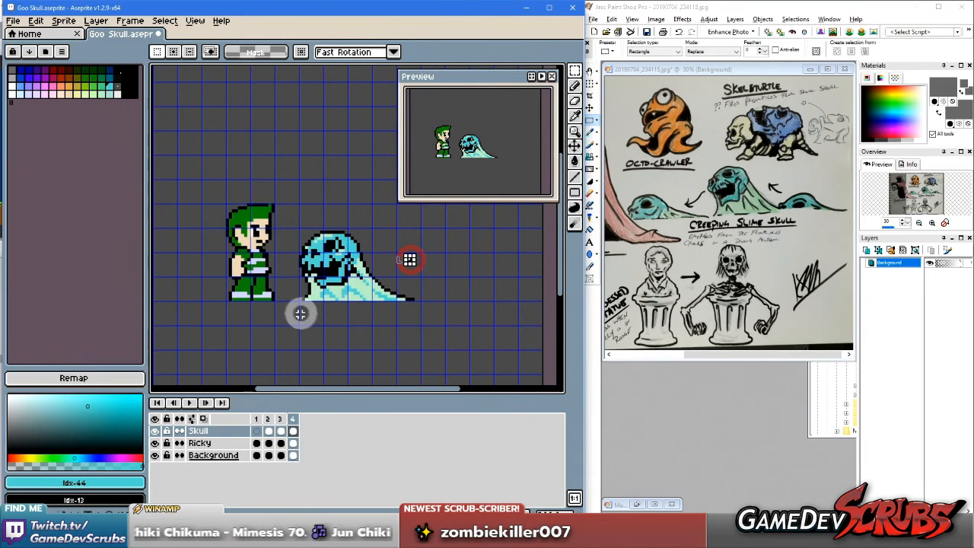
{"action": "mouse_move", "coordinate": [297, 321]}
{"action": "left_mouse_down"}
{"action": "mouse_move", "coordinate": [446, 321]}
{"action": "mouse_move", "coordinate": [296, 275]}
{"action": "mouse_move", "coordinate": [446, 311]}
{"action": "left_mouse_up"}
{"action": "key", "text": "Delete"}
{"action": "left_click_drag", "start_coordinate": [291, 223], "coordinate": [404, 289]}
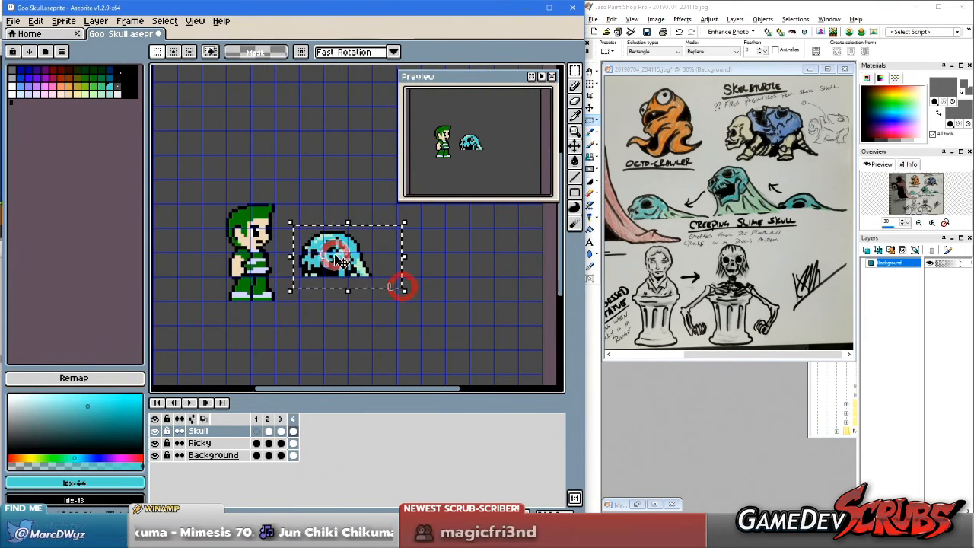
{"action": "left_click_drag", "start_coordinate": [340, 262], "coordinate": [340, 286]}
{"action": "left_click", "coordinate": [425, 286]}
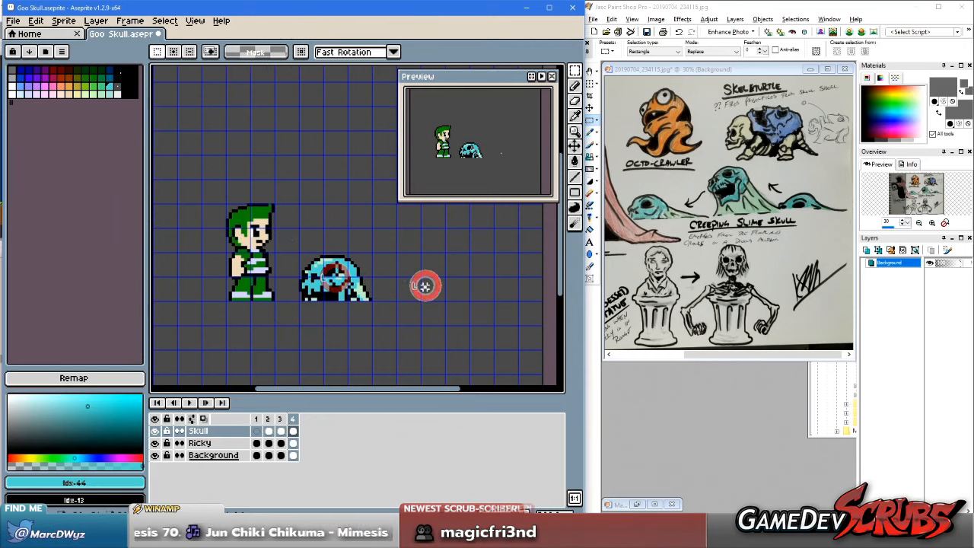
Step: Move the half-emerged skull in frame 2 farther away from the character, deselect it, and compare with frame 3
{"action": "left_click", "coordinate": [267, 419]}
{"action": "left_click_drag", "start_coordinate": [383, 300], "coordinate": [399, 301]}
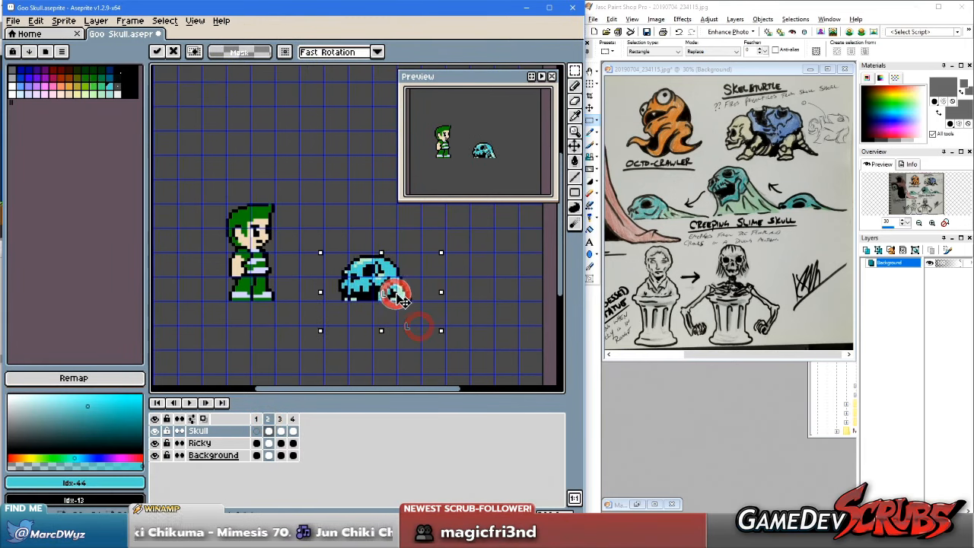
{"action": "left_click", "coordinate": [492, 335]}
{"action": "left_click", "coordinate": [280, 418]}
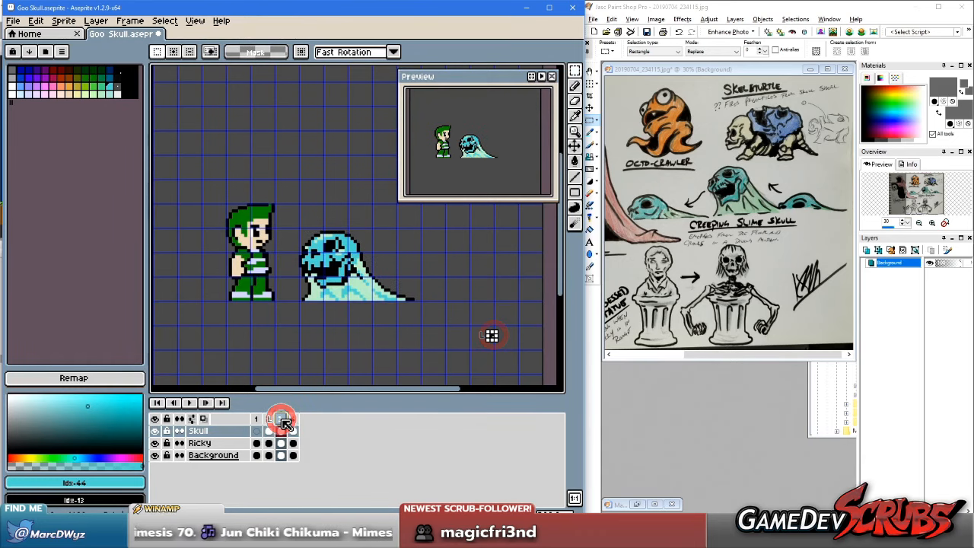
Step: Move the full slime skull in frame 3 slightly farther from the character, compare its position with frames 2 and 4, and deselect it
{"action": "left_click_drag", "start_coordinate": [296, 232], "coordinate": [450, 333]}
{"action": "left_click_drag", "start_coordinate": [337, 281], "coordinate": [360, 280]}
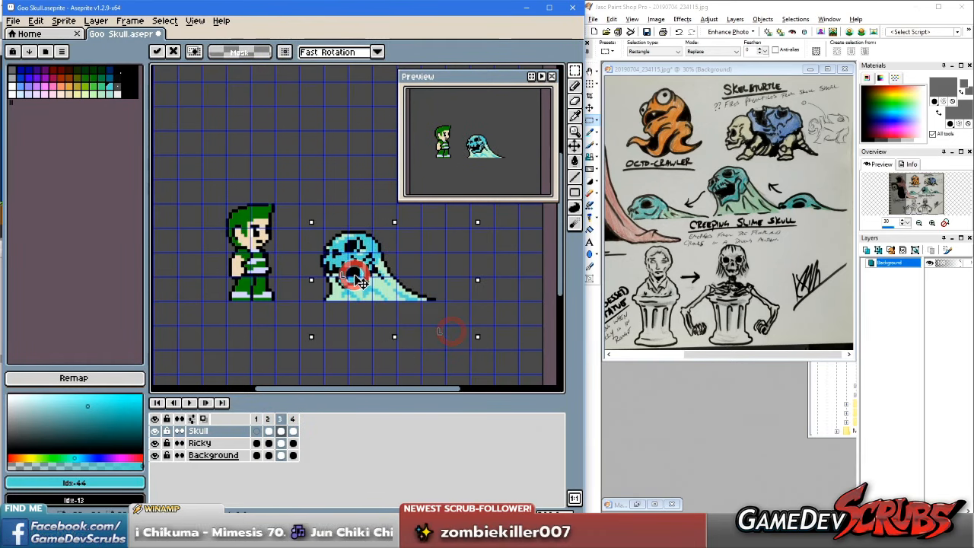
{"action": "left_click", "coordinate": [269, 420]}
{"action": "left_click", "coordinate": [280, 419]}
{"action": "left_click", "coordinate": [293, 419]}
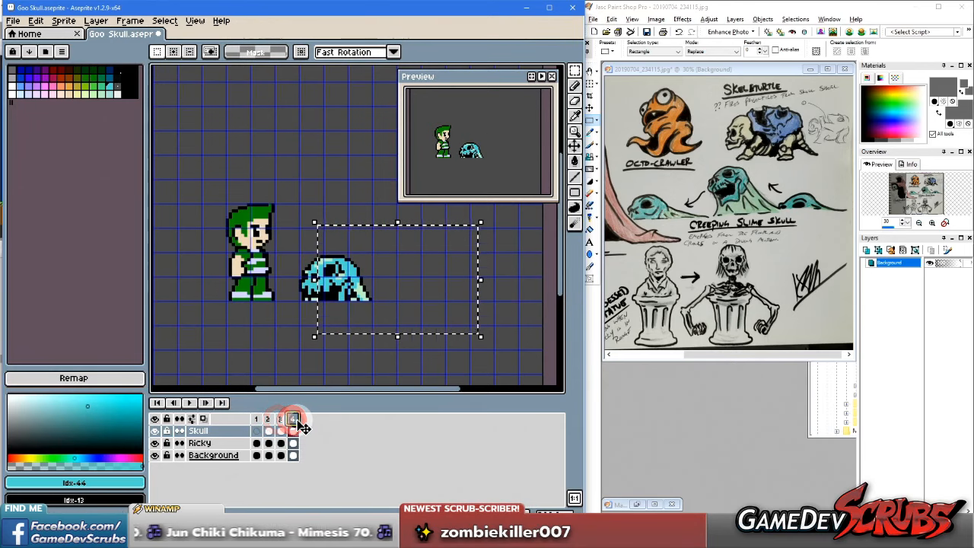
{"action": "left_click", "coordinate": [281, 419]}
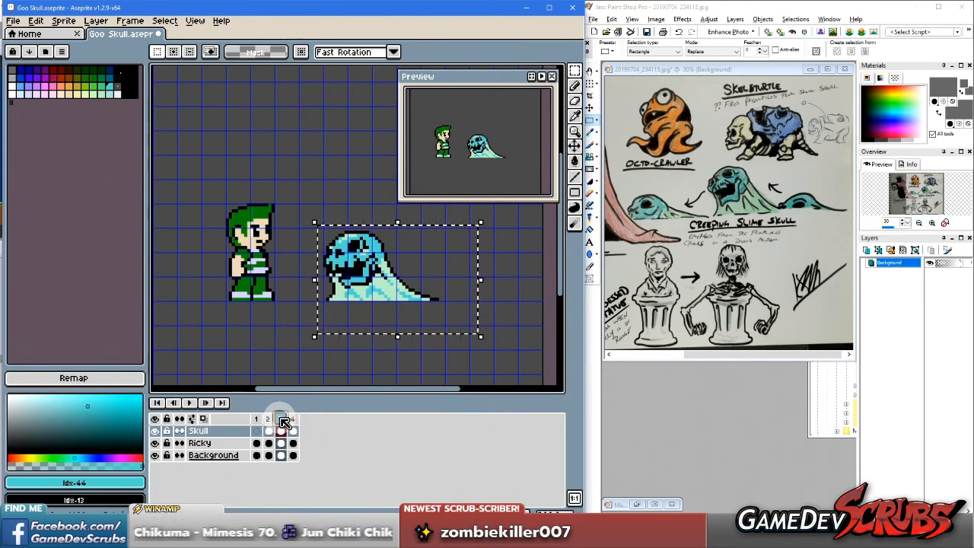
{"action": "left_click", "coordinate": [271, 418]}
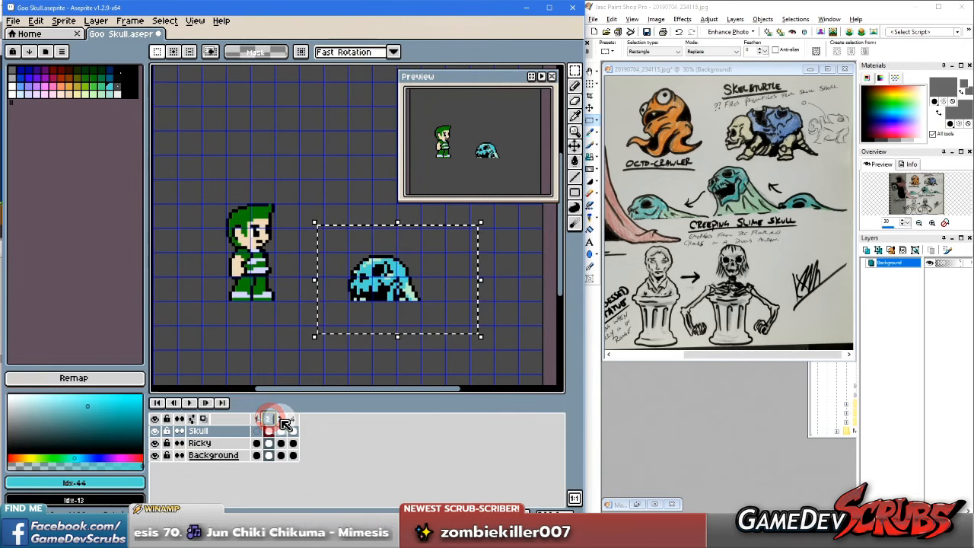
{"action": "left_click", "coordinate": [280, 419]}
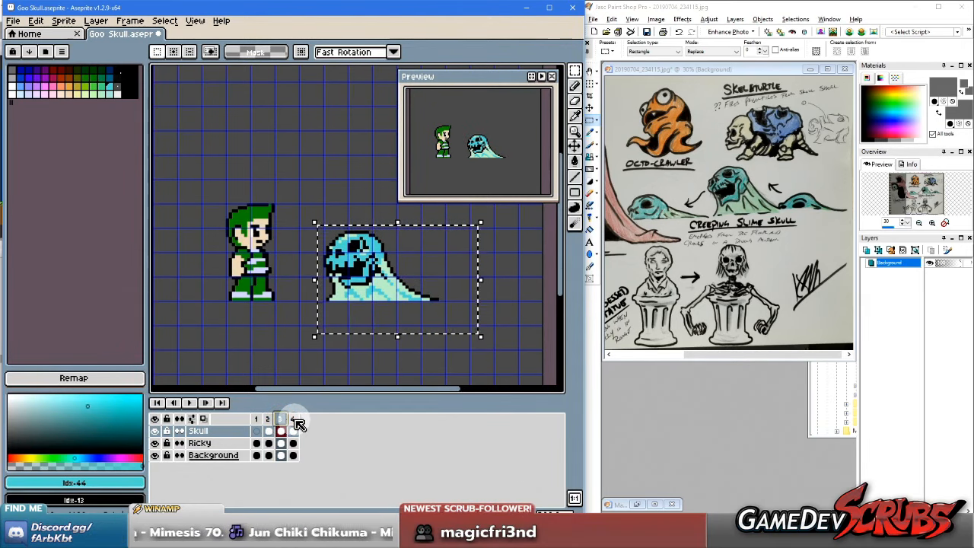
{"action": "left_click", "coordinate": [294, 419]}
{"action": "left_click", "coordinate": [276, 363]}
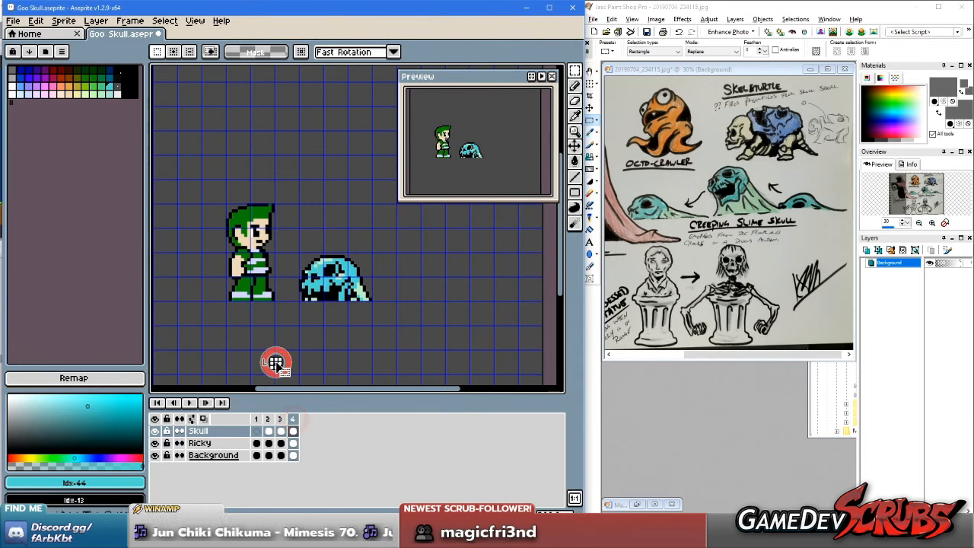
Step: Play the animation, compare frames 3 and 4, and move the half-sunk skull in frame 4 slightly away from the character at ground level
{"action": "left_click", "coordinate": [190, 403]}
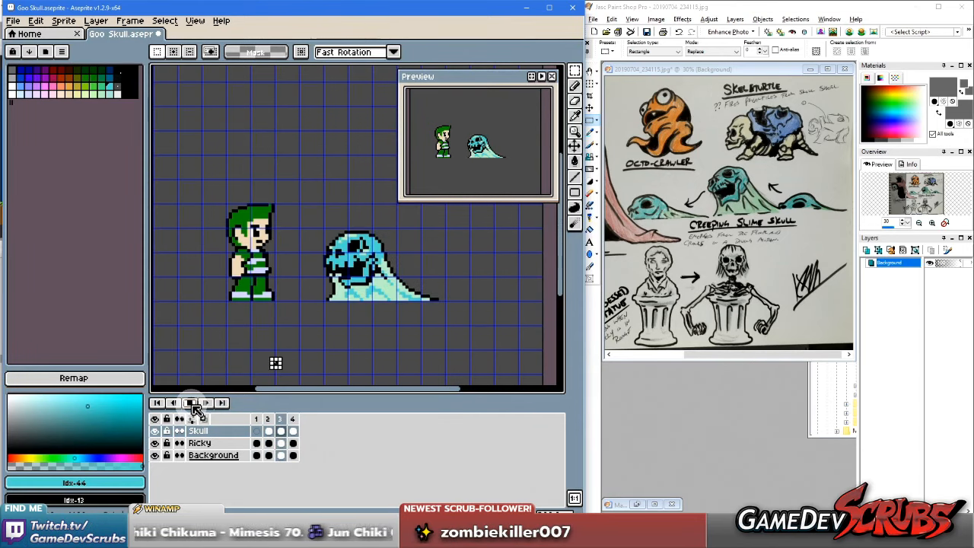
{"action": "left_click", "coordinate": [191, 403]}
{"action": "left_click", "coordinate": [280, 419]}
{"action": "left_click", "coordinate": [293, 419]}
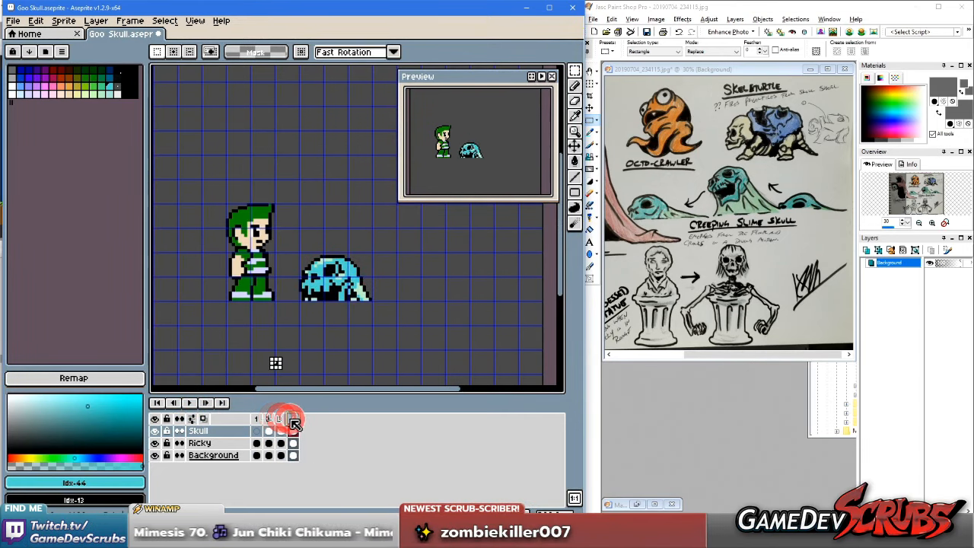
{"action": "left_click", "coordinate": [281, 418]}
{"action": "left_click", "coordinate": [293, 419]}
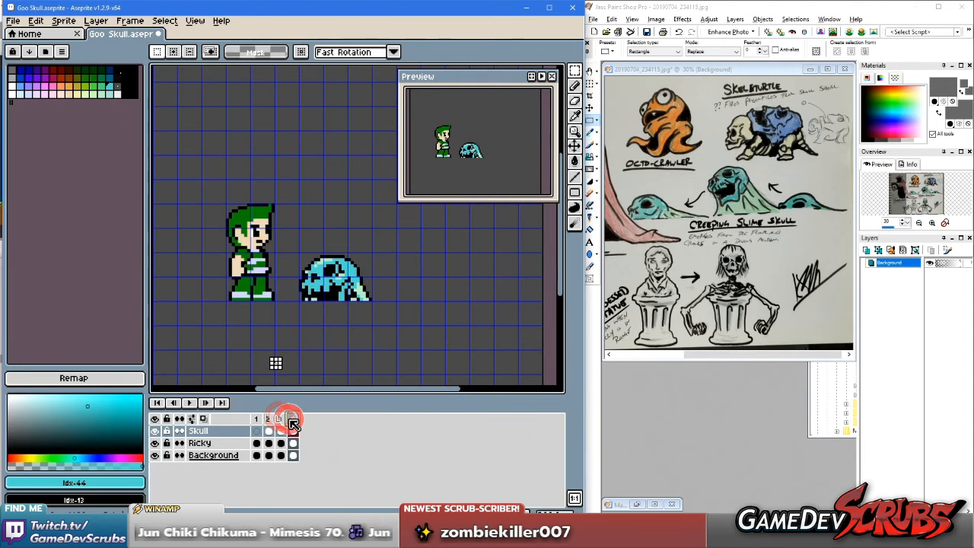
{"action": "left_click_drag", "start_coordinate": [294, 243], "coordinate": [431, 326]}
{"action": "left_click_drag", "start_coordinate": [361, 296], "coordinate": [378, 304]}
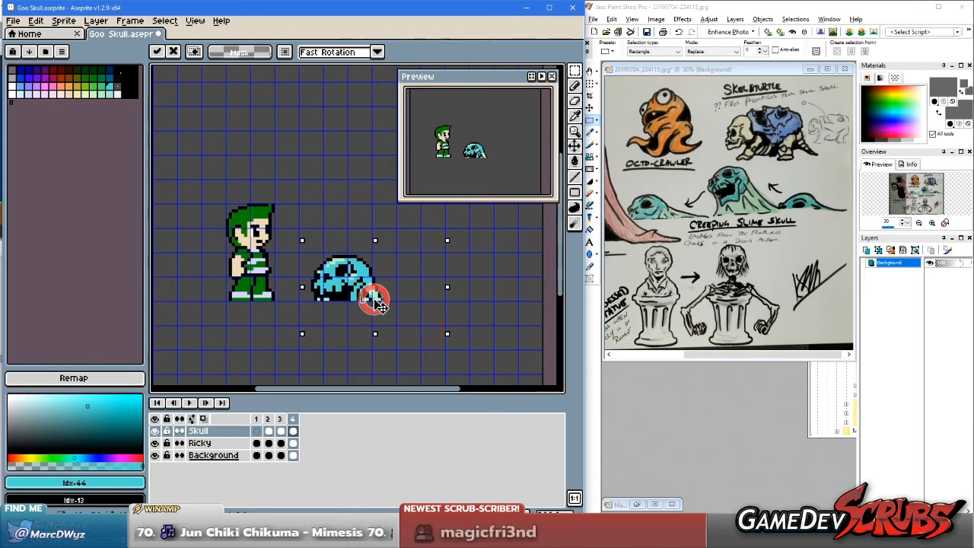
Step: Play the animation from frame 2 and compare the skull's position across frames 2, 3 and 4
{"action": "left_click", "coordinate": [270, 419]}
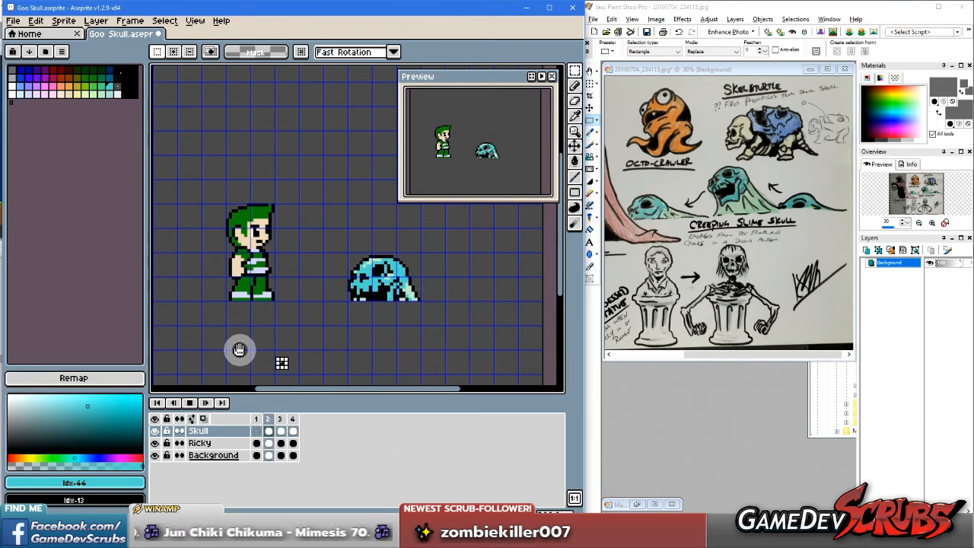
{"action": "left_click", "coordinate": [189, 403]}
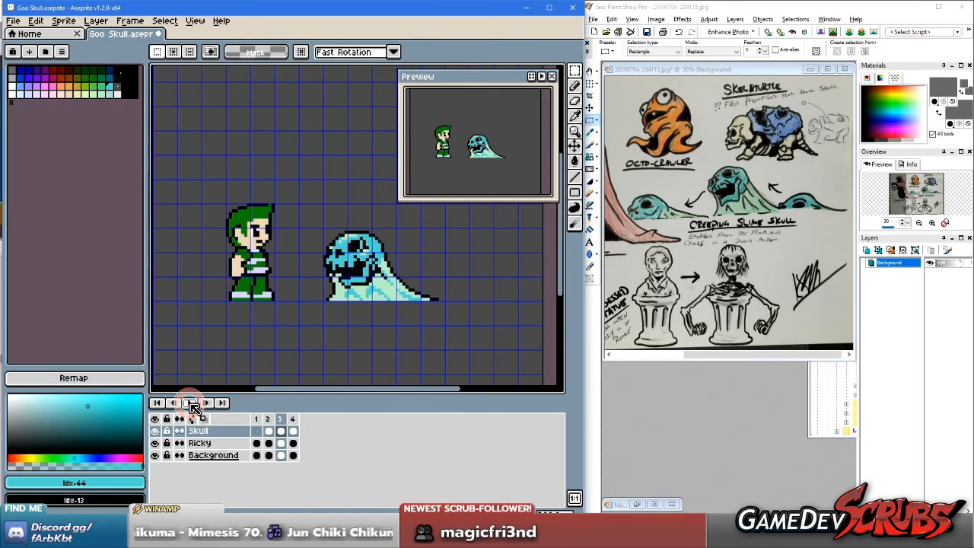
{"action": "left_click", "coordinate": [190, 404]}
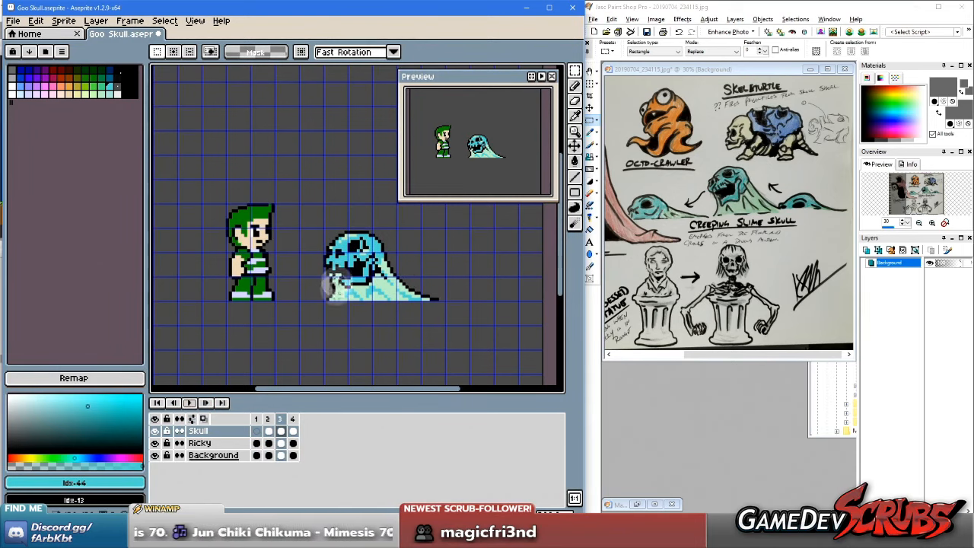
{"action": "left_click", "coordinate": [281, 419]}
{"action": "left_click", "coordinate": [270, 419]}
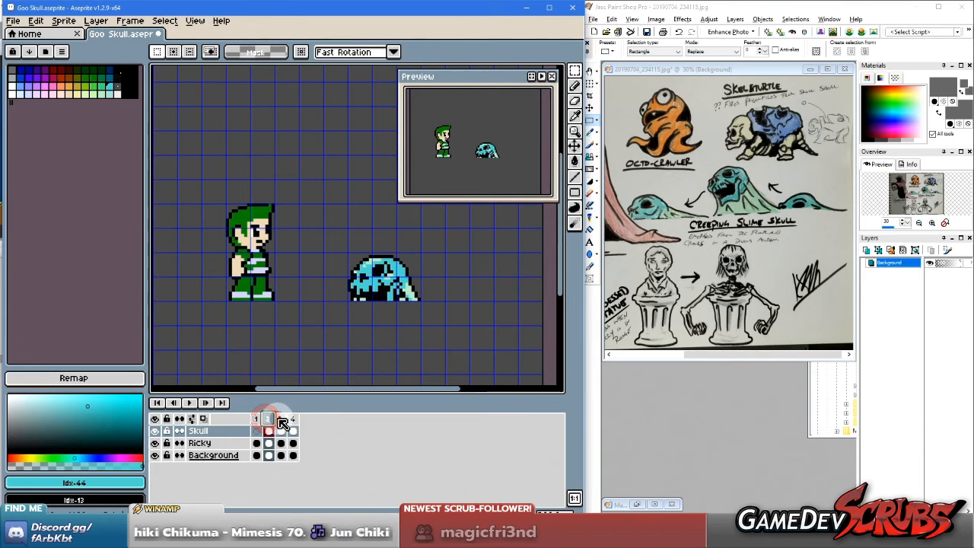
{"action": "left_click", "coordinate": [279, 418]}
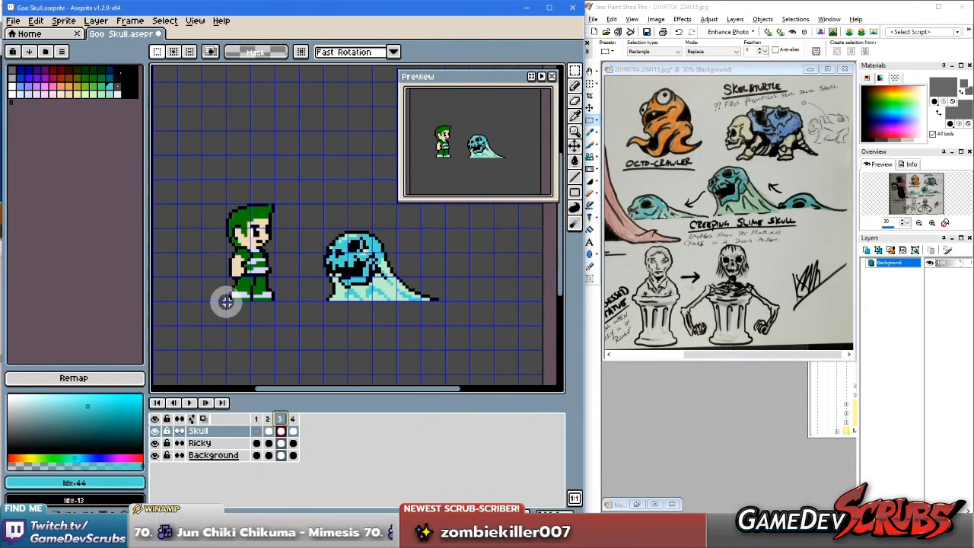
{"action": "left_click", "coordinate": [293, 420]}
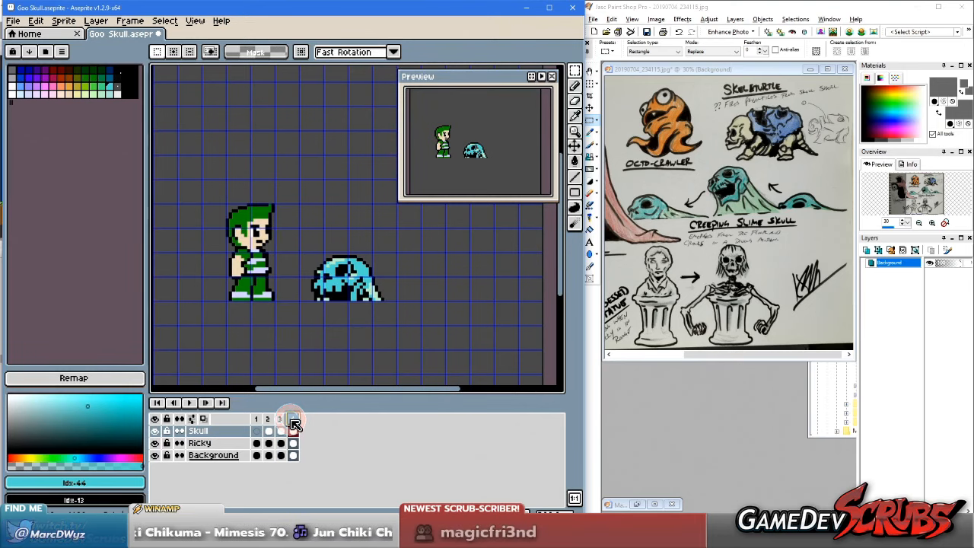
{"action": "left_click", "coordinate": [280, 420]}
{"action": "left_click", "coordinate": [294, 419]}
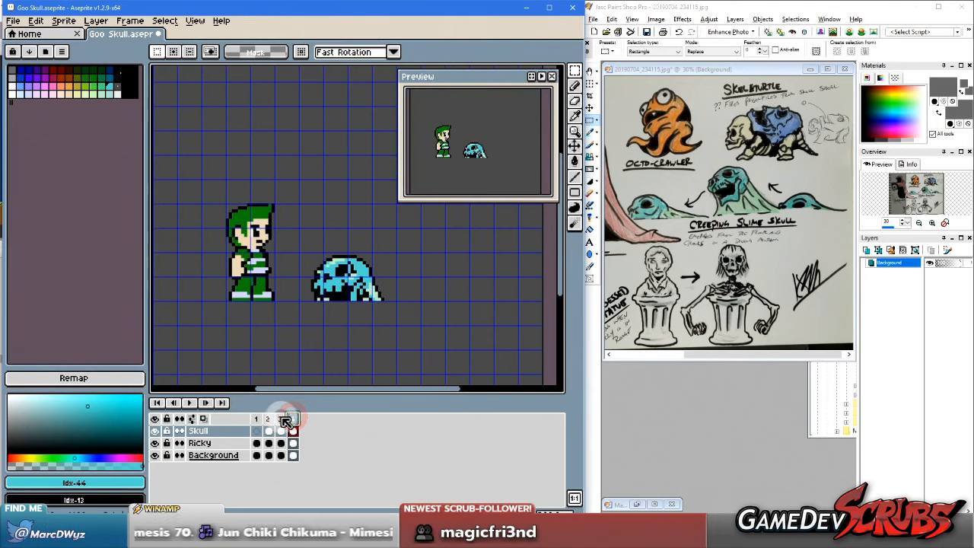
{"action": "left_click", "coordinate": [280, 419]}
{"action": "left_click", "coordinate": [268, 419]}
{"action": "left_click", "coordinate": [280, 419]}
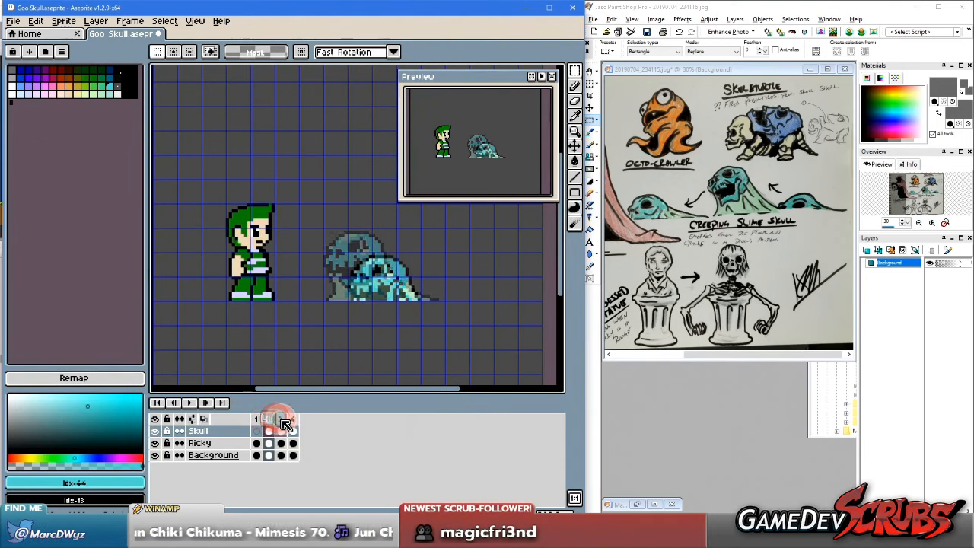
Step: Shift the half-sunk skull in frame 4 slightly farther from the character, fine-tune its position against frame 3, and deselect it
{"action": "left_click", "coordinate": [294, 419]}
{"action": "left_click_drag", "start_coordinate": [299, 244], "coordinate": [435, 330]}
{"action": "left_click", "coordinate": [353, 293]}
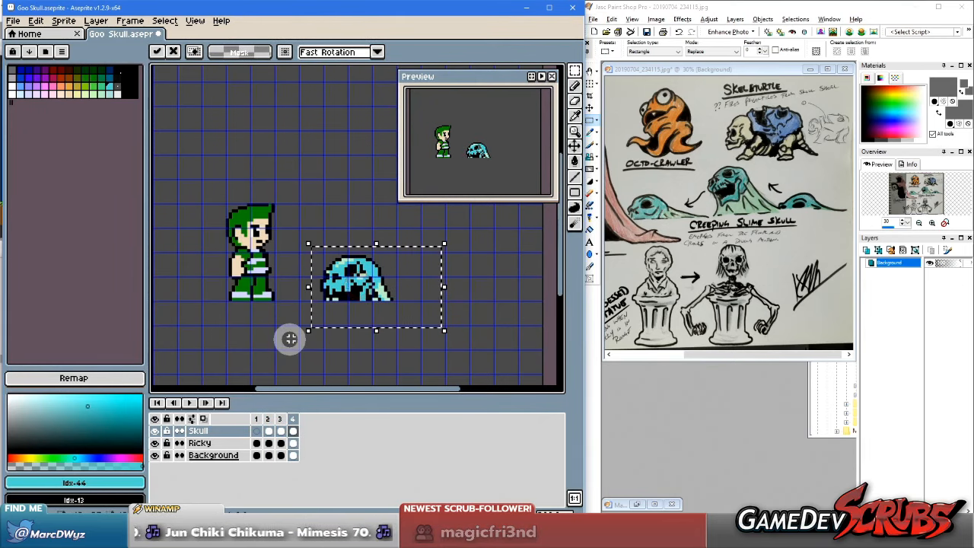
{"action": "left_click", "coordinate": [280, 418]}
{"action": "left_click", "coordinate": [292, 419]}
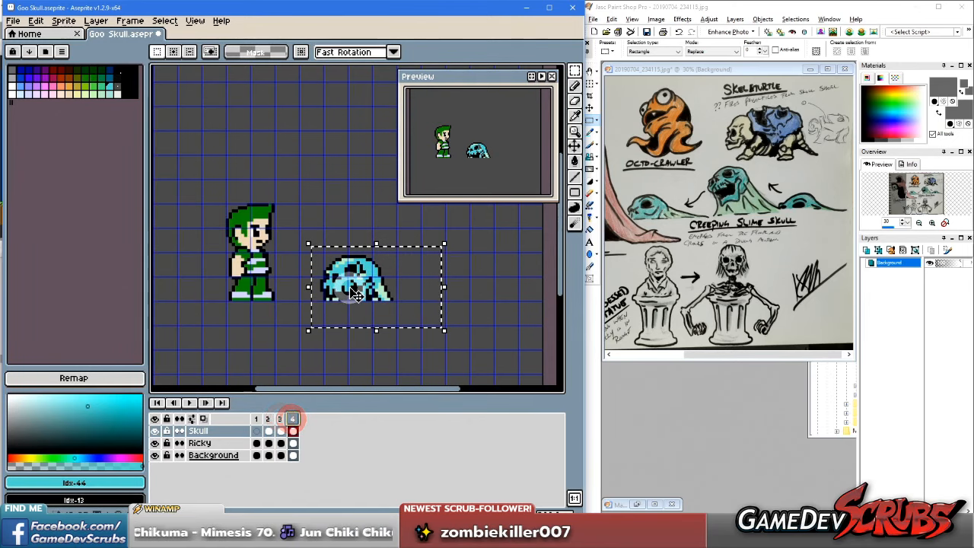
{"action": "left_click_drag", "start_coordinate": [353, 293], "coordinate": [346, 293]}
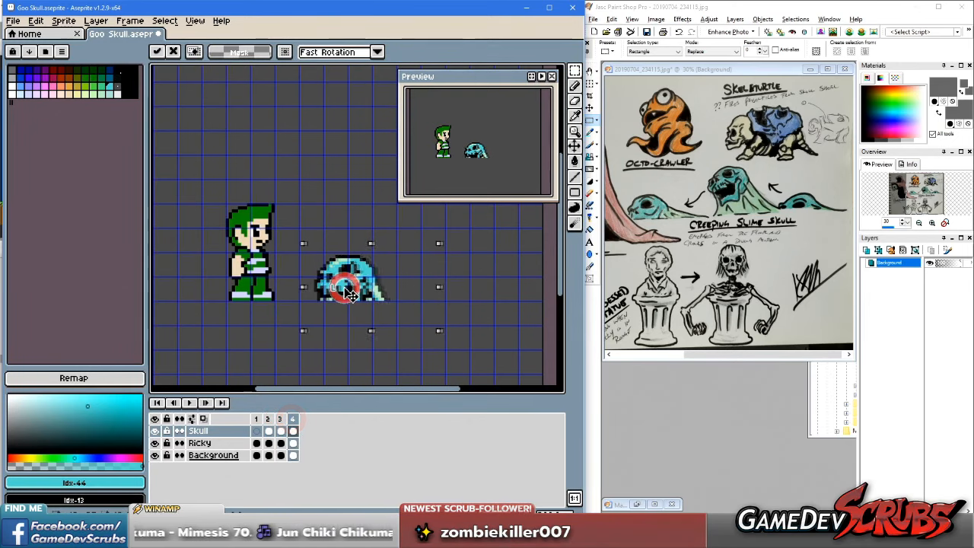
{"action": "left_click", "coordinate": [282, 373]}
Step: Play the animation twice and step through its four frames to check the skull's forward movement
{"action": "left_click", "coordinate": [191, 403]}
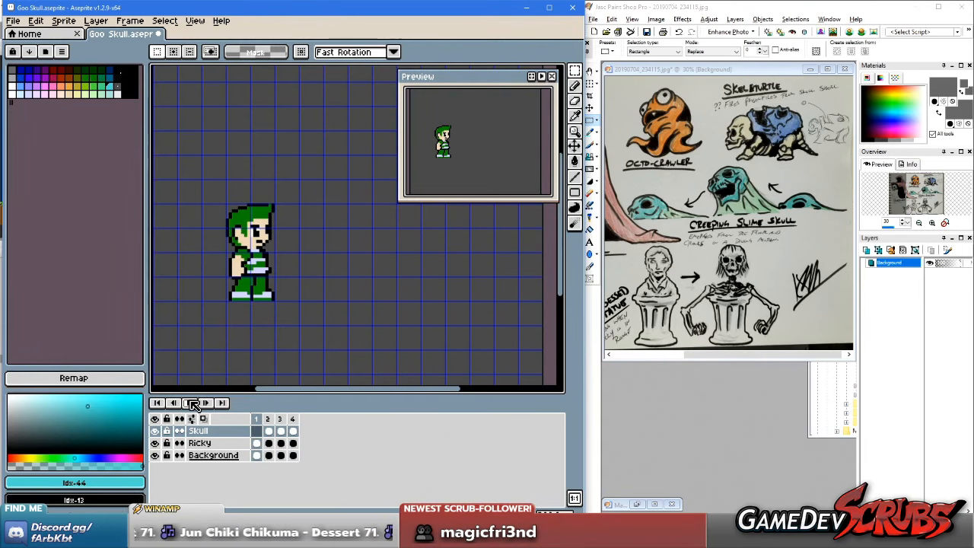
{"action": "left_click", "coordinate": [190, 403]}
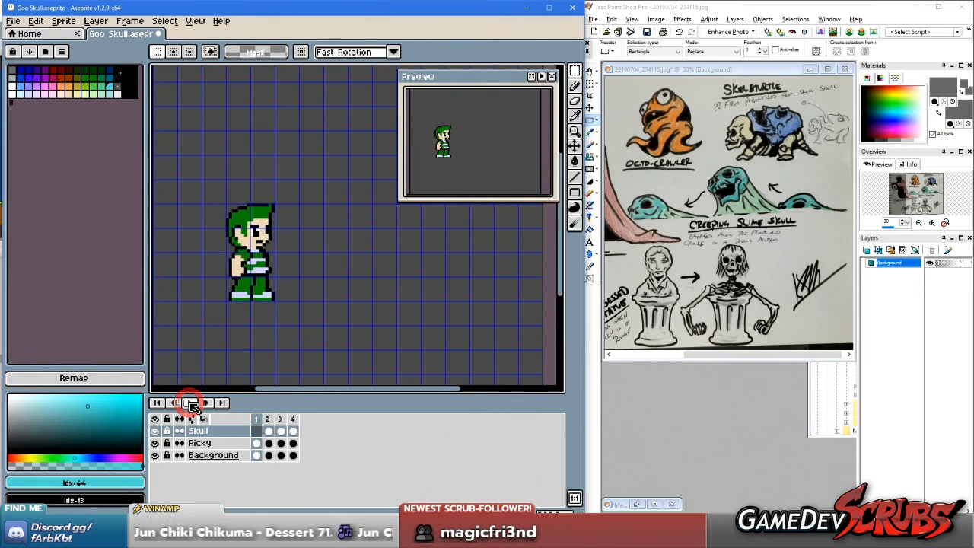
{"action": "left_click", "coordinate": [258, 418]}
{"action": "left_click", "coordinate": [268, 419]}
{"action": "left_click", "coordinate": [282, 420]}
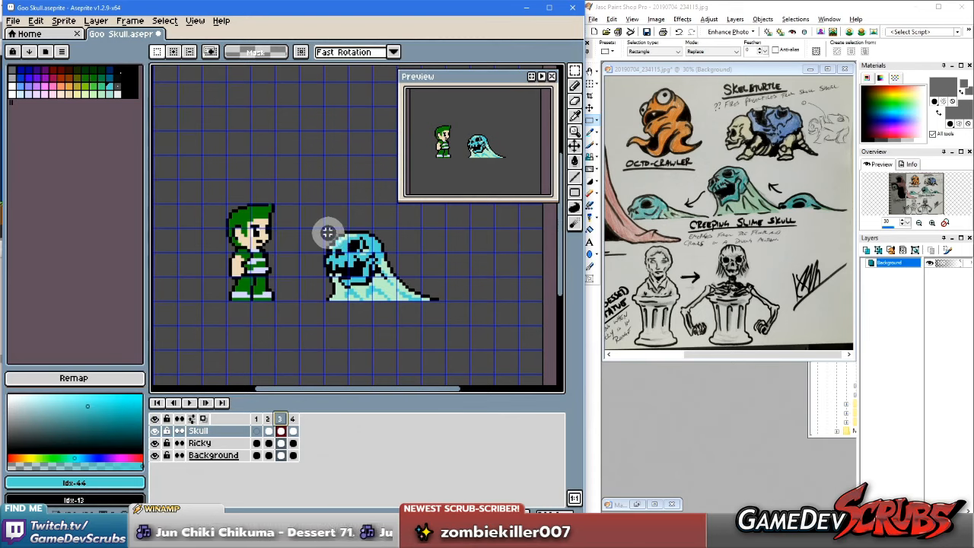
{"action": "left_click", "coordinate": [294, 418]}
{"action": "left_click", "coordinate": [191, 403]}
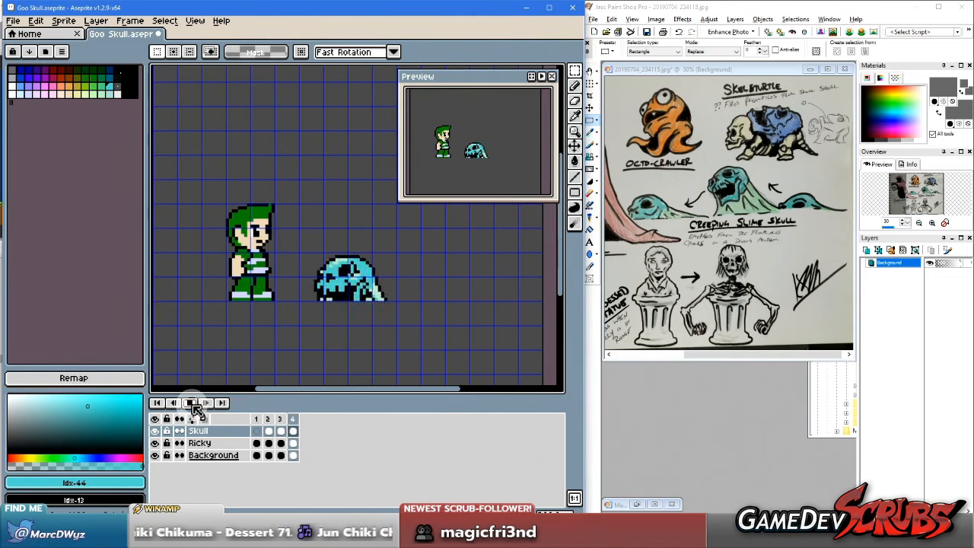
{"action": "left_click", "coordinate": [191, 404]}
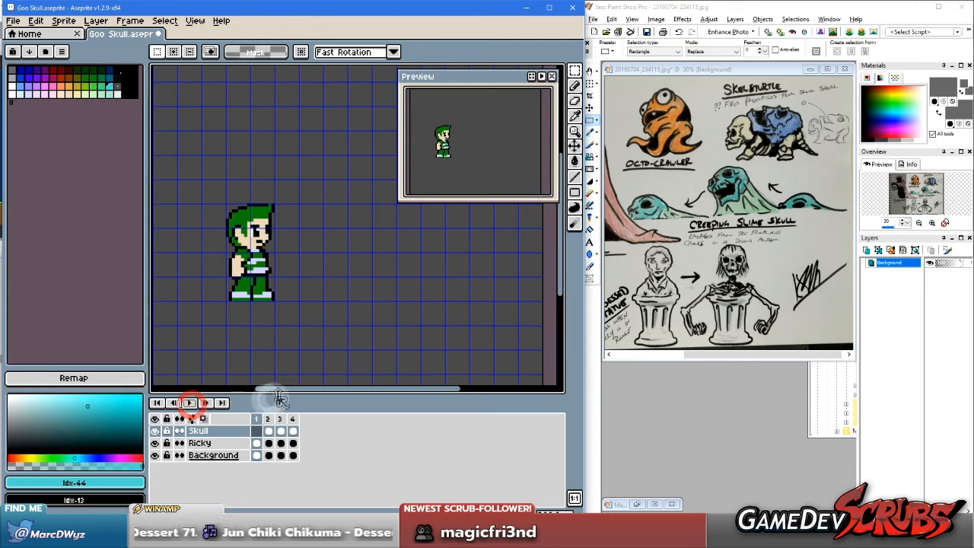
{"action": "left_click", "coordinate": [267, 418]}
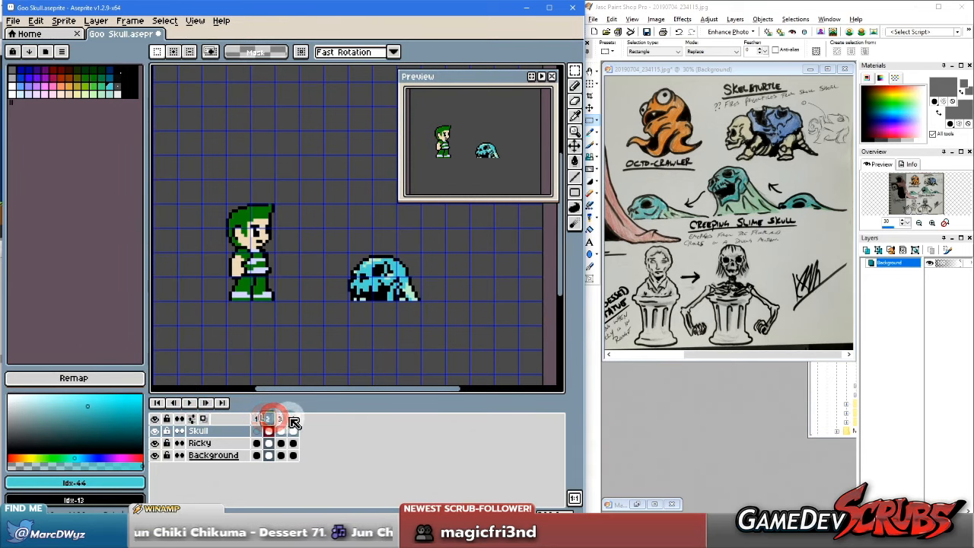
{"action": "left_click", "coordinate": [293, 420]}
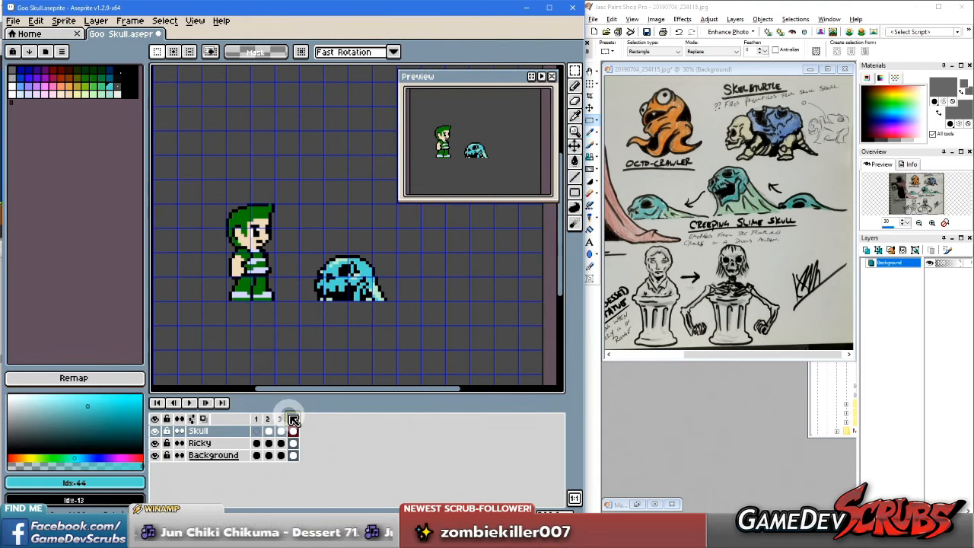
Step: Examine the skull in frames 4 and 3 up close and compare it with the Creeping Slime Skull sketch in the Paint Shop Pro reference
{"action": "scroll", "coordinate": [316, 294], "scroll_direction": "up", "scroll_amount": 2}
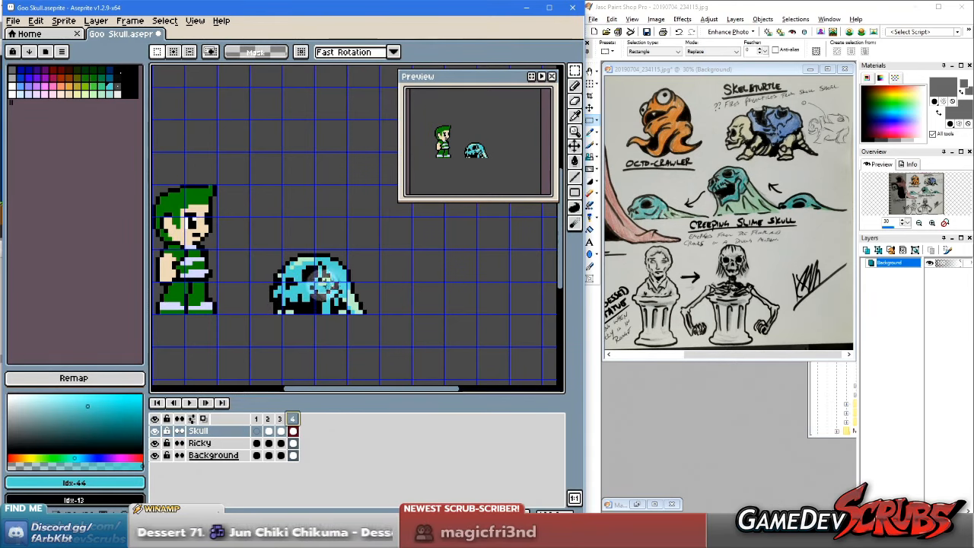
{"action": "left_click_drag", "start_coordinate": [361, 263], "coordinate": [443, 264]}
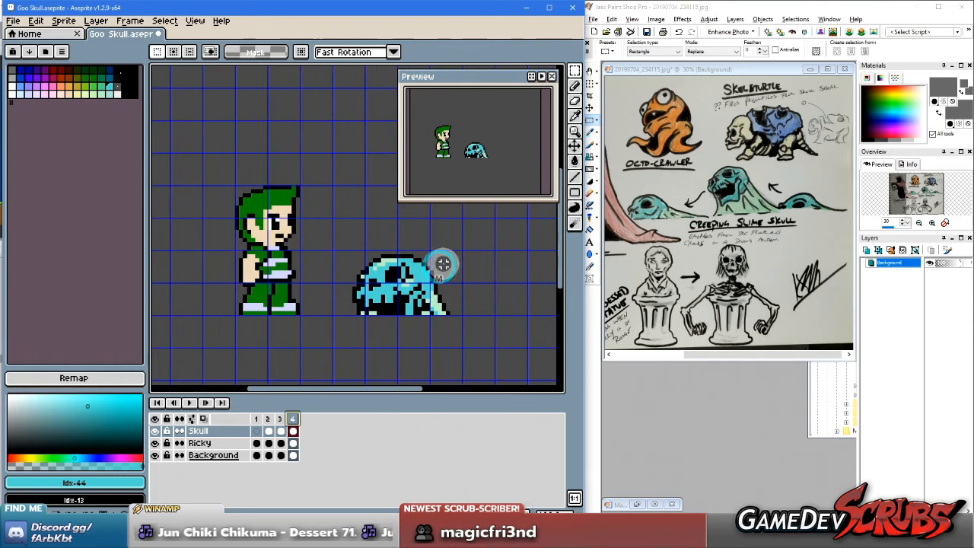
{"action": "left_click", "coordinate": [280, 421]}
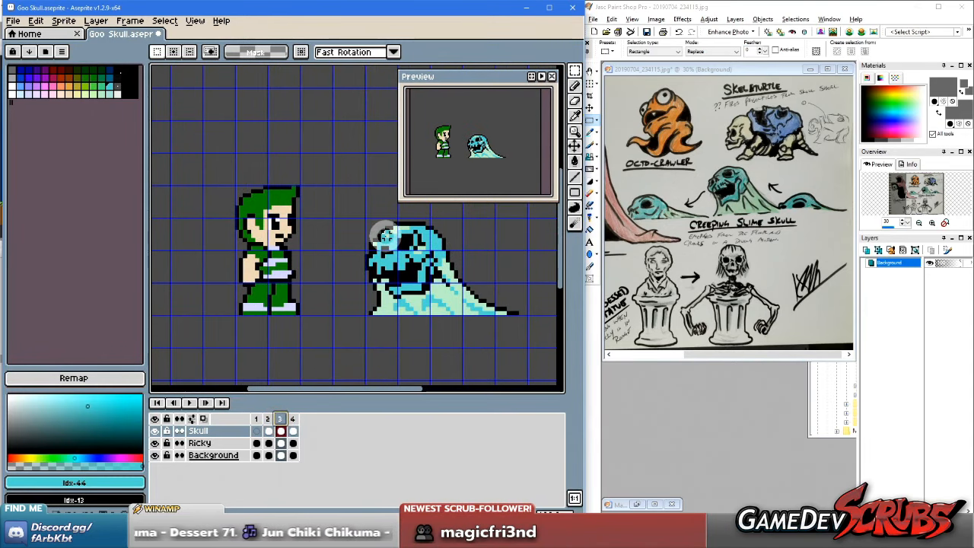
{"action": "left_click_drag", "start_coordinate": [452, 292], "coordinate": [345, 274]}
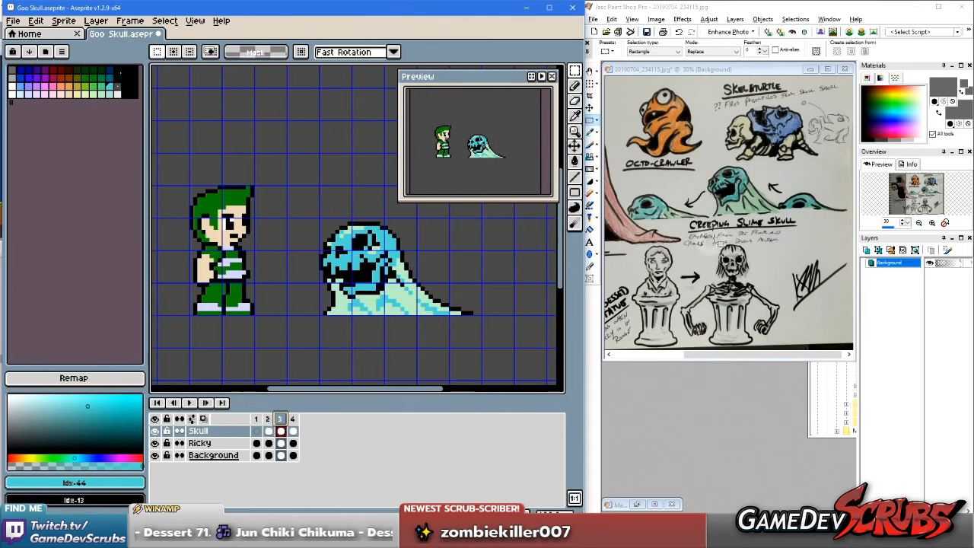
{"action": "left_click", "coordinate": [696, 213]}
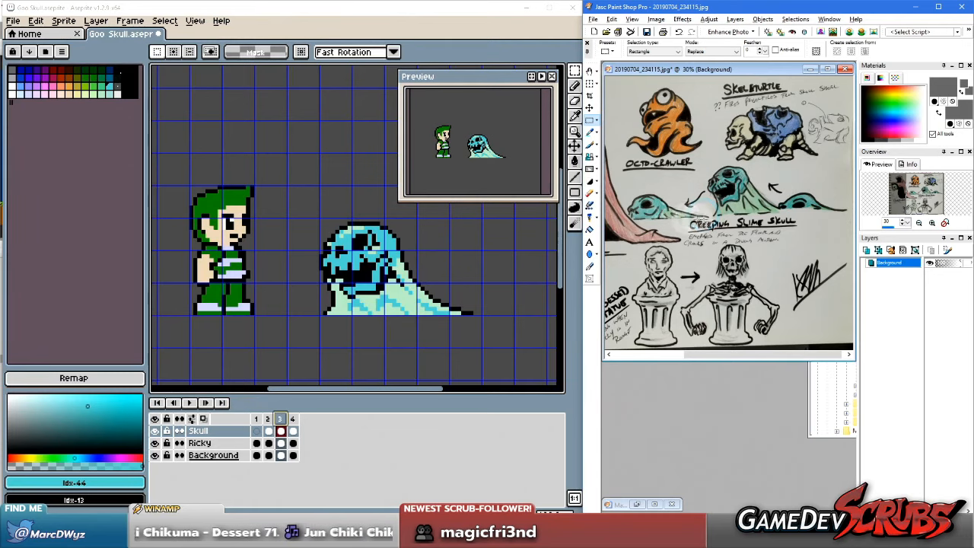
{"action": "scroll", "coordinate": [692, 220], "scroll_direction": "down", "scroll_amount": 1}
{"action": "scroll", "coordinate": [745, 202], "scroll_direction": "up", "scroll_amount": 1}
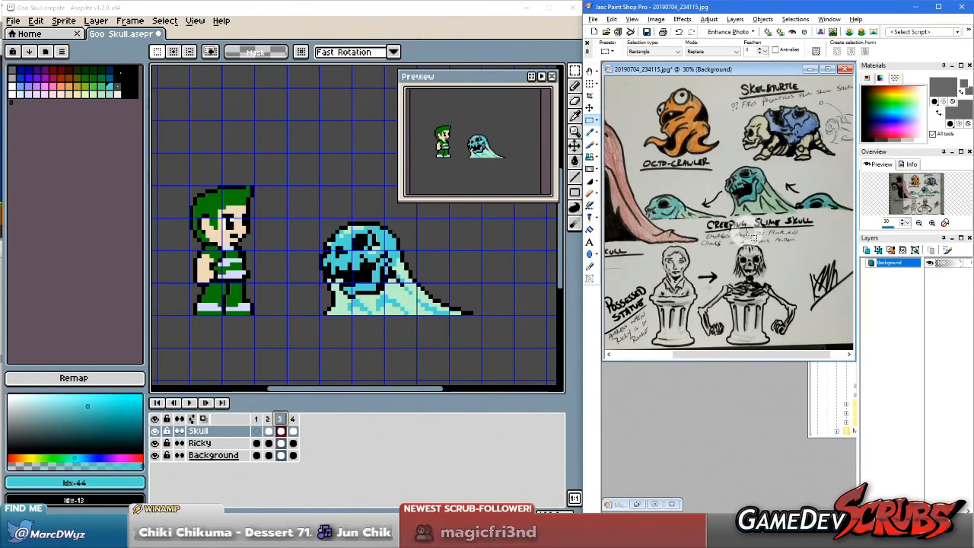
{"action": "left_click", "coordinate": [514, 278]}
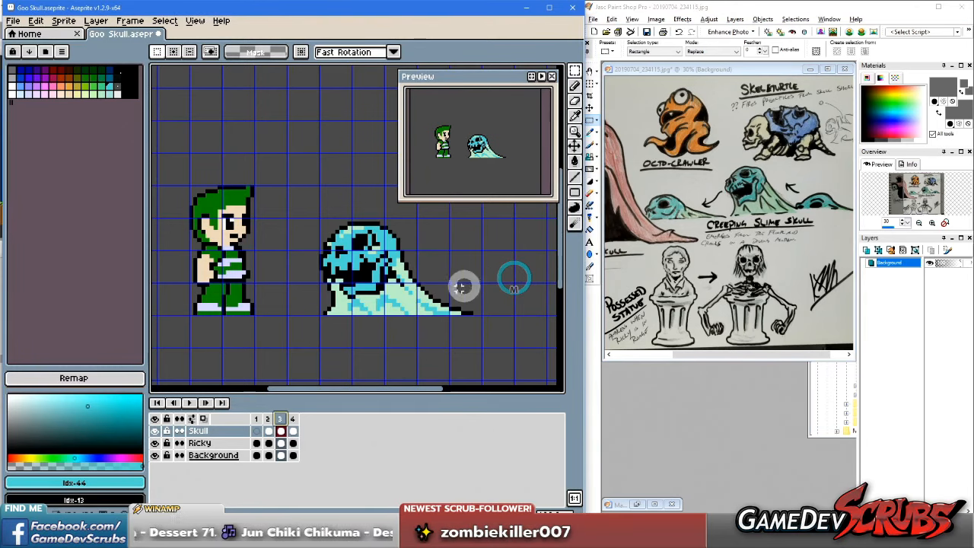
Step: Compare the skull's poses and positions in frames 2, 3 and 4 with the Creeping Slime Skull sketch in the Paint Shop Pro reference
{"action": "left_click", "coordinate": [709, 272]}
{"action": "scroll", "coordinate": [714, 266], "scroll_direction": "up", "scroll_amount": 1}
{"action": "scroll", "coordinate": [791, 190], "scroll_direction": "down", "scroll_amount": 1}
{"action": "scroll", "coordinate": [805, 186], "scroll_direction": "down", "scroll_amount": 1}
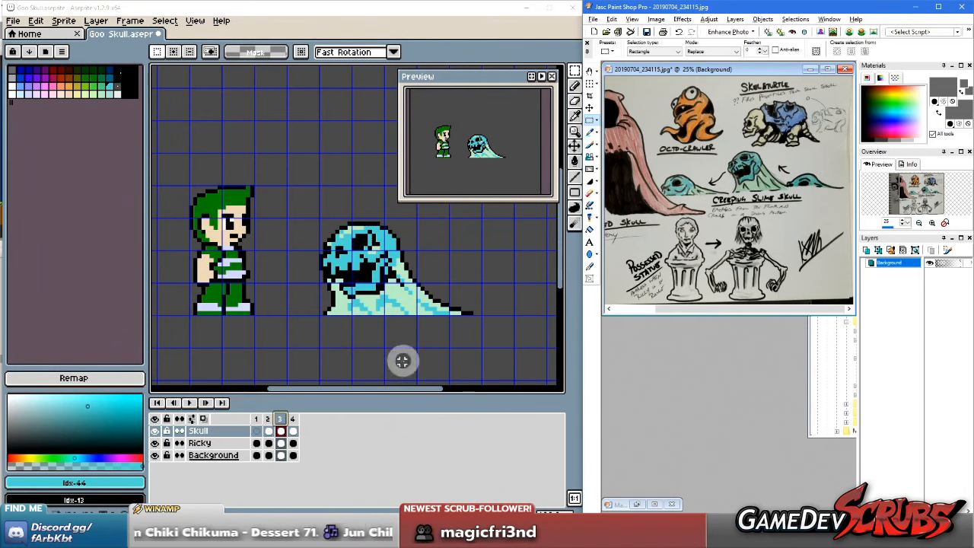
{"action": "left_click", "coordinate": [288, 420]}
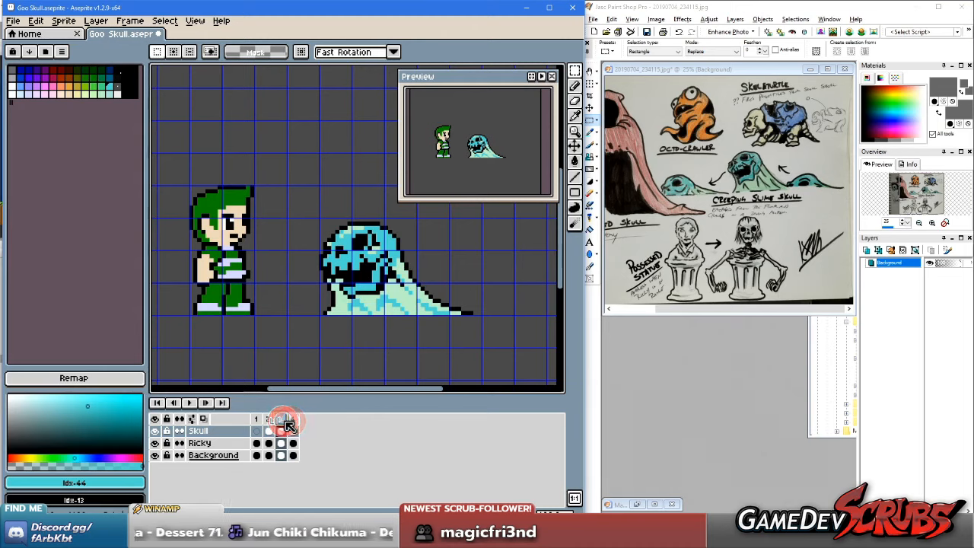
{"action": "left_click", "coordinate": [266, 420]}
{"action": "left_click", "coordinate": [270, 420]}
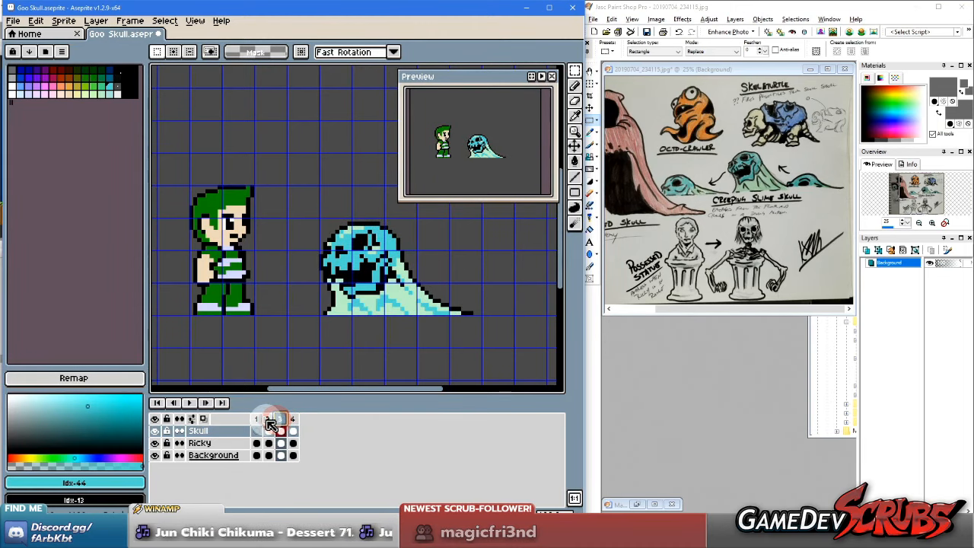
{"action": "left_click", "coordinate": [268, 419]}
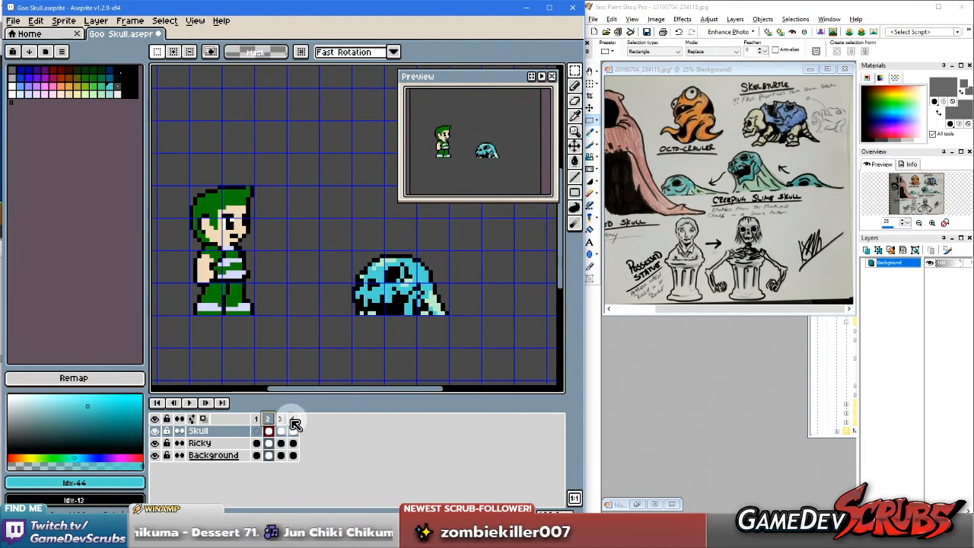
{"action": "left_click", "coordinate": [281, 419]}
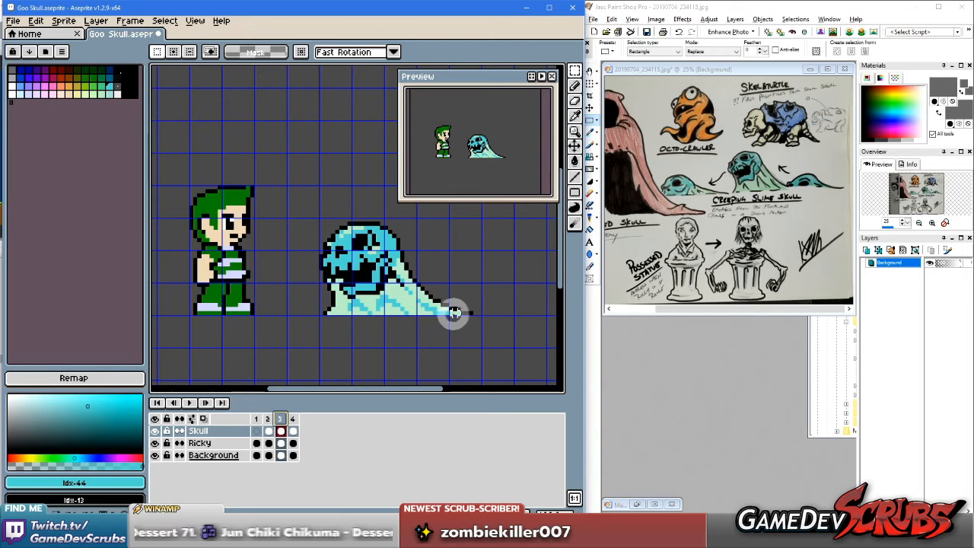
{"action": "left_click", "coordinate": [292, 420]}
{"action": "left_click", "coordinate": [269, 419]}
{"action": "left_click", "coordinate": [281, 420]}
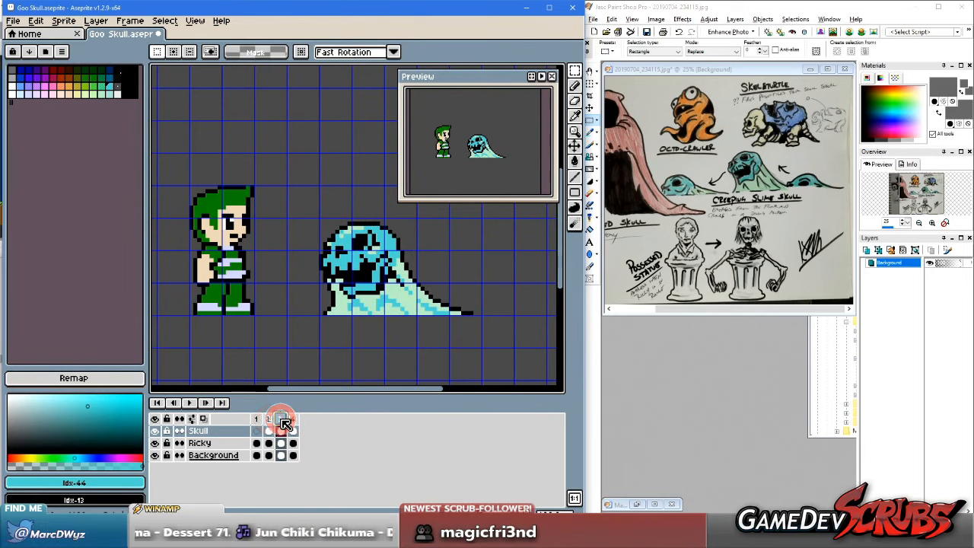
Step: Shift the half-sunk skull in frame 2 slightly farther from the character
{"action": "left_click", "coordinate": [268, 419]}
{"action": "left_click_drag", "start_coordinate": [346, 237], "coordinate": [474, 332]}
{"action": "left_click_drag", "start_coordinate": [406, 302], "coordinate": [419, 303]}
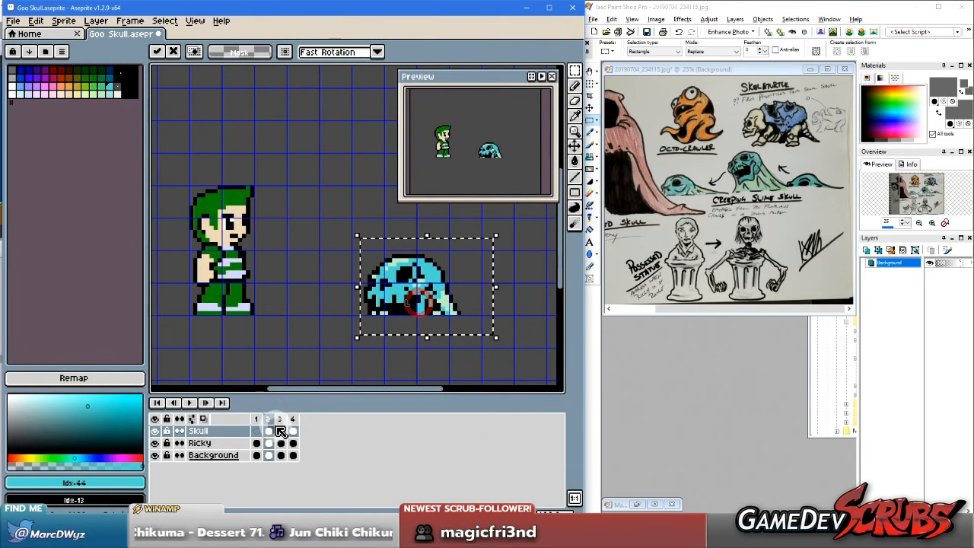
Step: Compare the skull's position between frames 2, 3 and 4, then clear the selection
{"action": "left_click", "coordinate": [257, 419]}
{"action": "left_click", "coordinate": [268, 419]}
{"action": "left_click", "coordinate": [280, 420]}
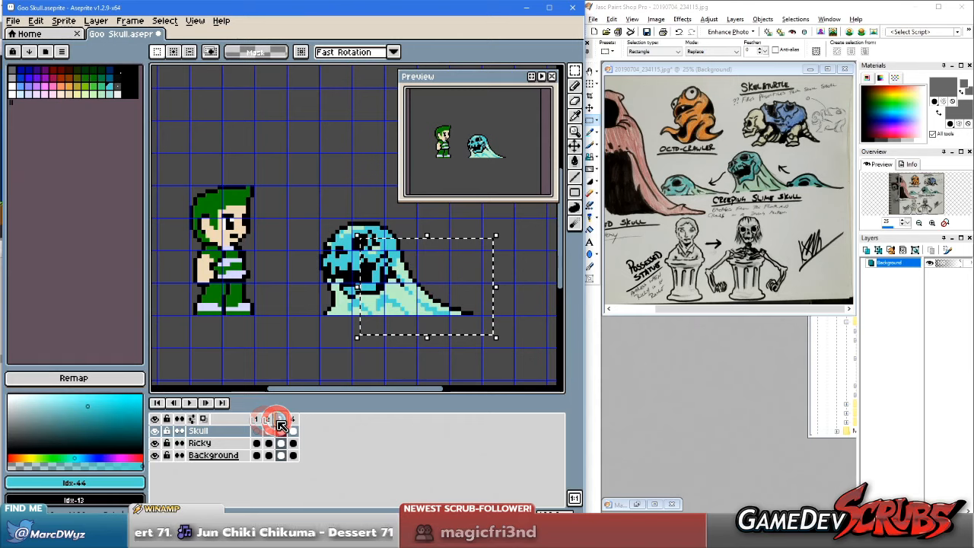
{"action": "left_click", "coordinate": [269, 420]}
{"action": "left_click", "coordinate": [280, 419]}
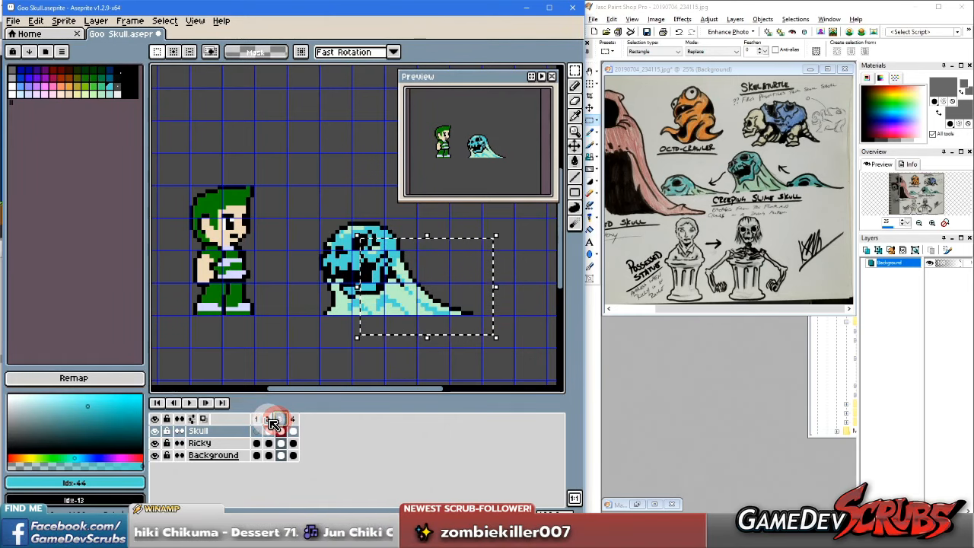
{"action": "left_click", "coordinate": [267, 420]}
{"action": "key", "text": "Right"}
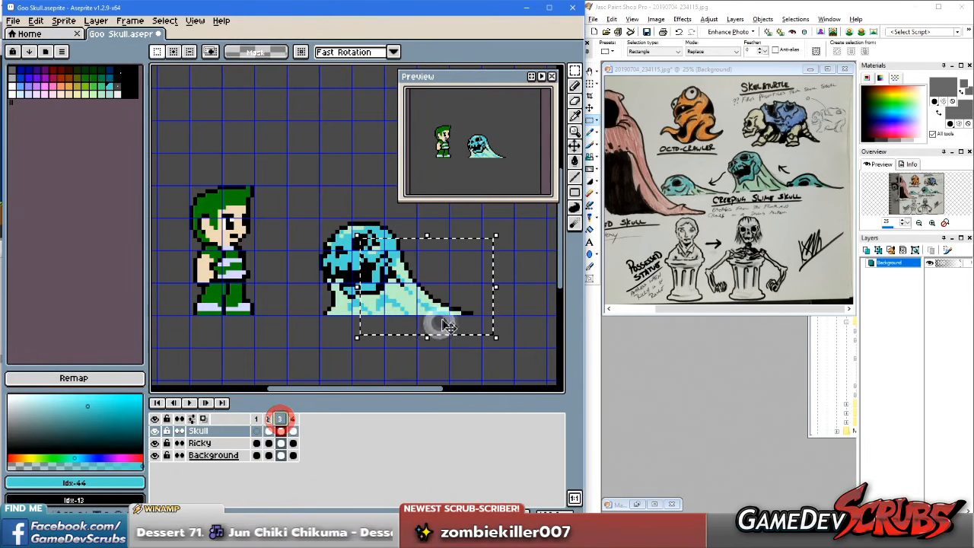
{"action": "left_click", "coordinate": [268, 420]}
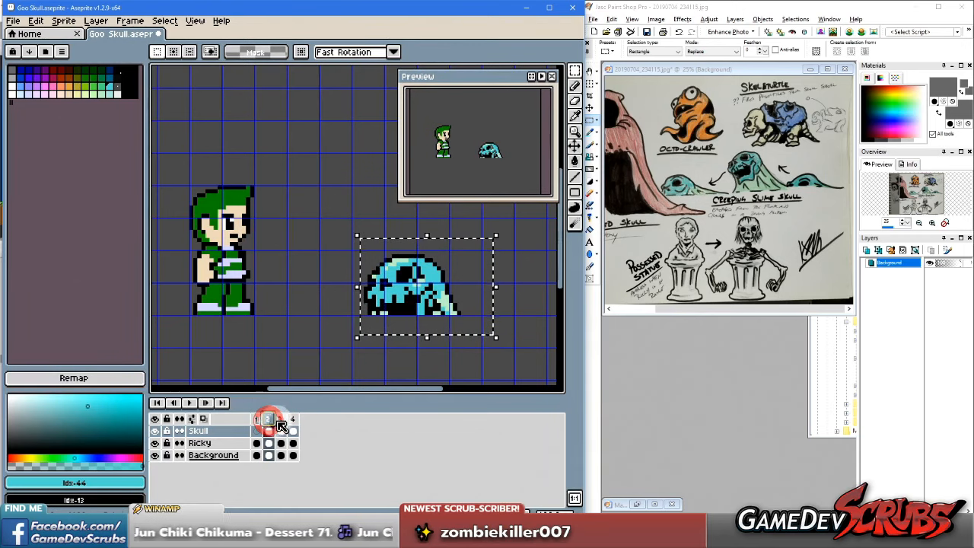
{"action": "left_click", "coordinate": [280, 420]}
{"action": "left_click", "coordinate": [294, 419]}
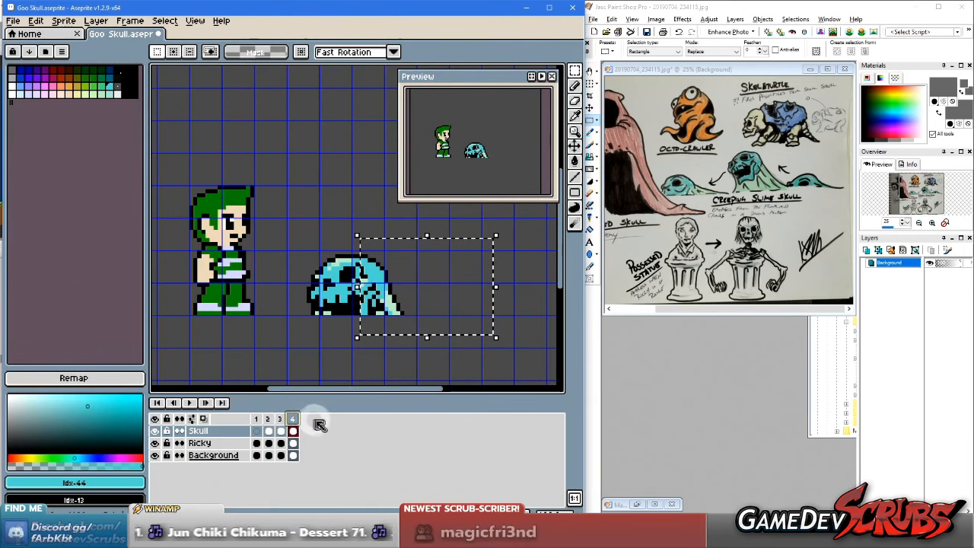
{"action": "left_click", "coordinate": [315, 419]}
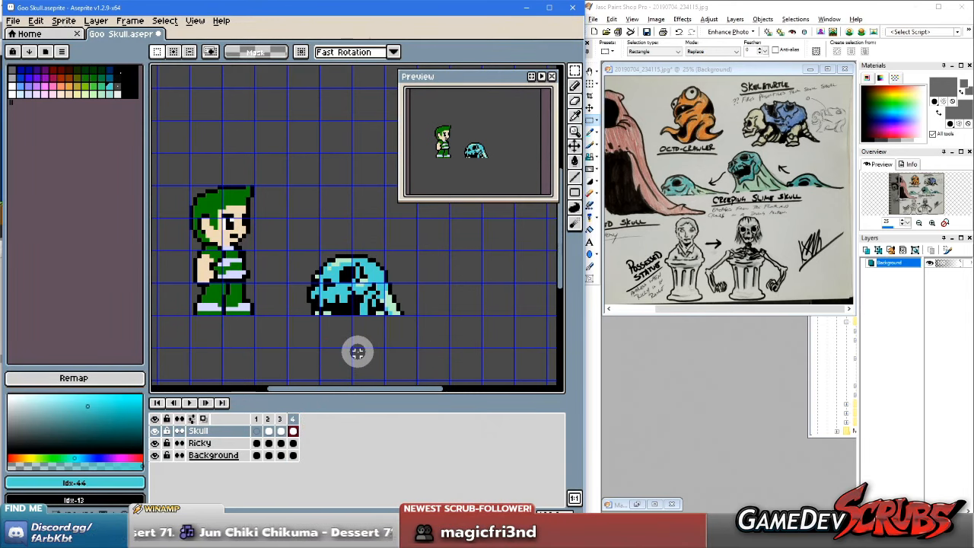
Step: Switch to Paint Shop Pro, enlarge its window and zoom in on the Creeping Slime Skull sketch
{"action": "left_click", "coordinate": [686, 259]}
{"action": "right_click", "coordinate": [683, 262]}
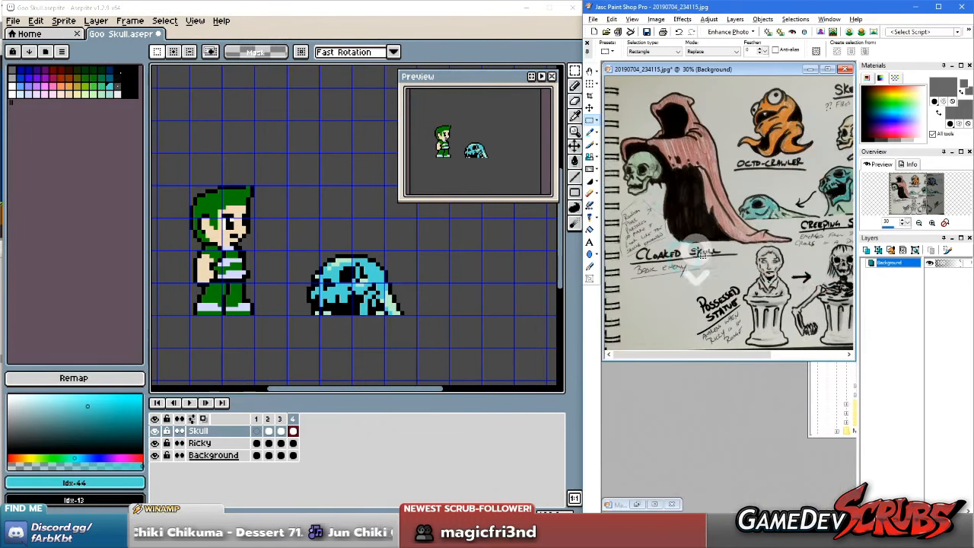
{"action": "left_click", "coordinate": [937, 7]}
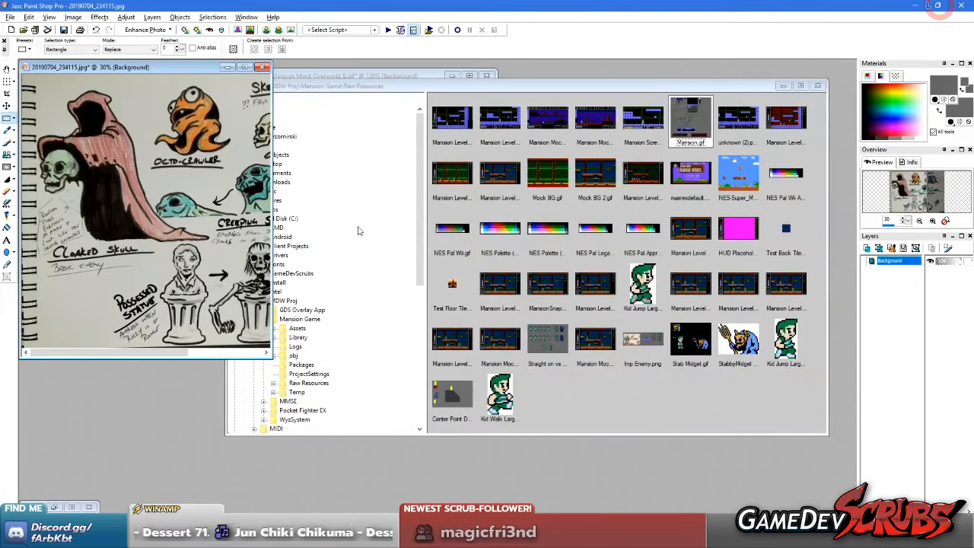
{"action": "left_click", "coordinate": [199, 226]}
{"action": "left_click", "coordinate": [204, 222]}
{"action": "scroll", "coordinate": [510, 281], "scroll_direction": "up", "scroll_amount": 3}
Step: Try placing a copy of the tall middle skull sketch over the sunken skull nearest the cloaked figure, and undo it
{"action": "left_click_drag", "start_coordinate": [332, 190], "coordinate": [576, 355]}
{"action": "key", "text": "ctrl+c"}
{"action": "key", "text": "ctrl+e"}
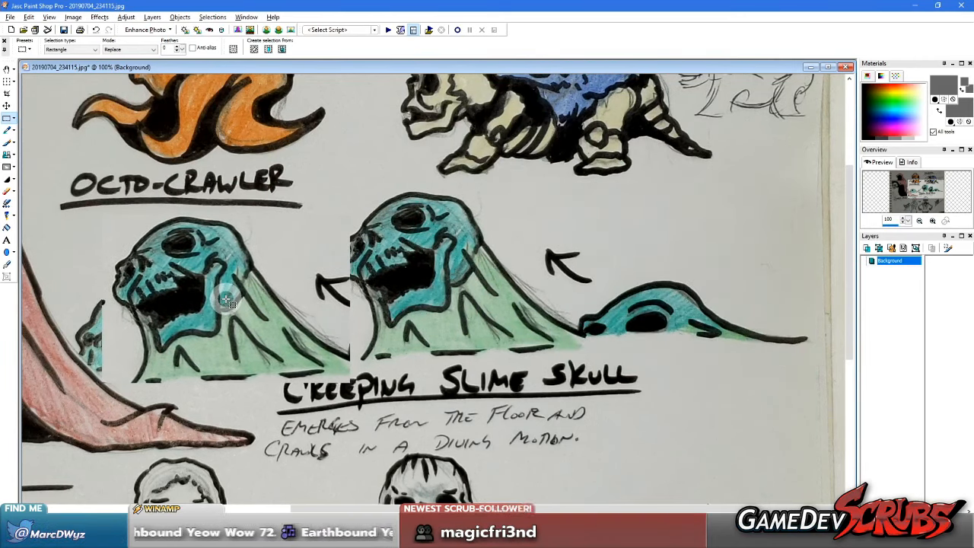
{"action": "left_click", "coordinate": [227, 301]}
{"action": "key", "text": "Delete"}
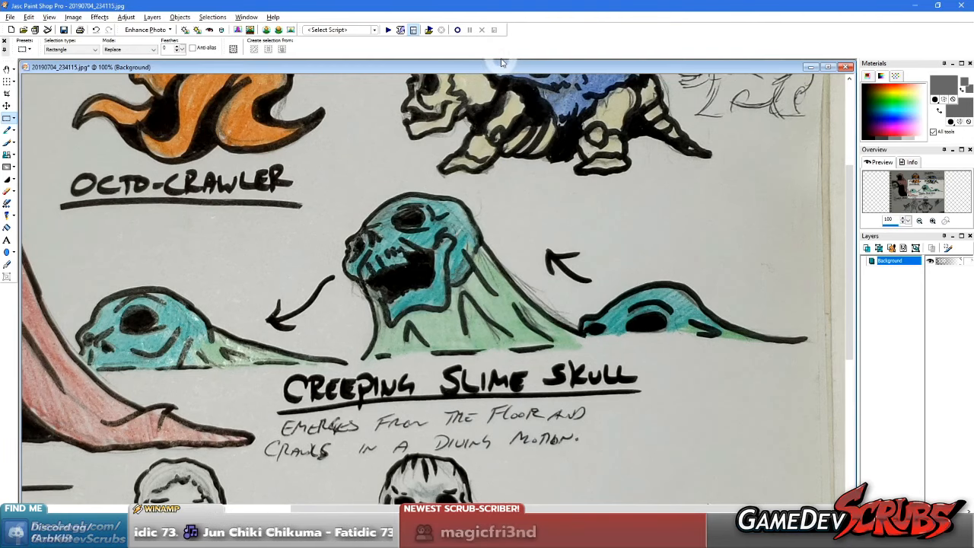
Step: Reposition the Paint Shop Pro reference so the tall skull sketch shows beside Aseprite, and return to the sprite
{"action": "left_click_drag", "start_coordinate": [498, 71], "coordinate": [605, 78]}
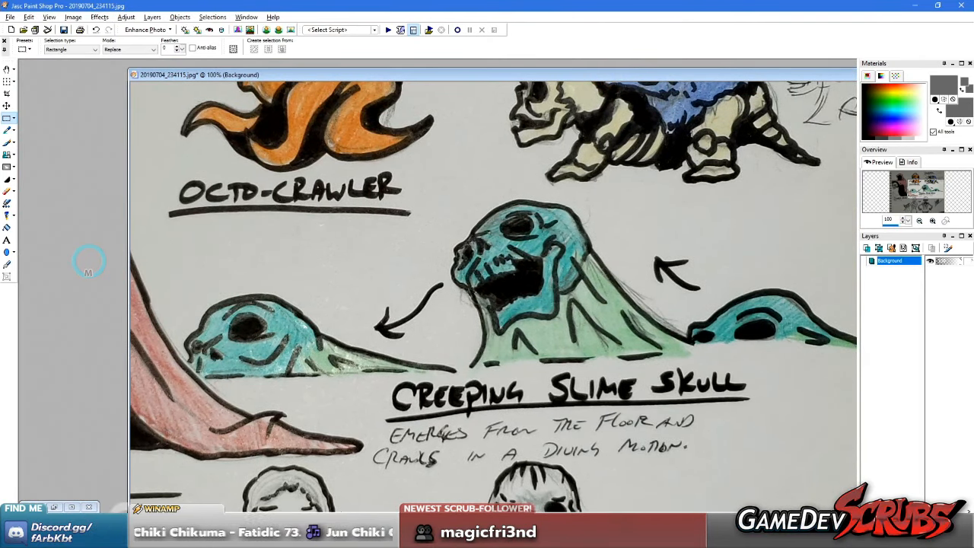
{"action": "key", "text": "alt+Tab"}
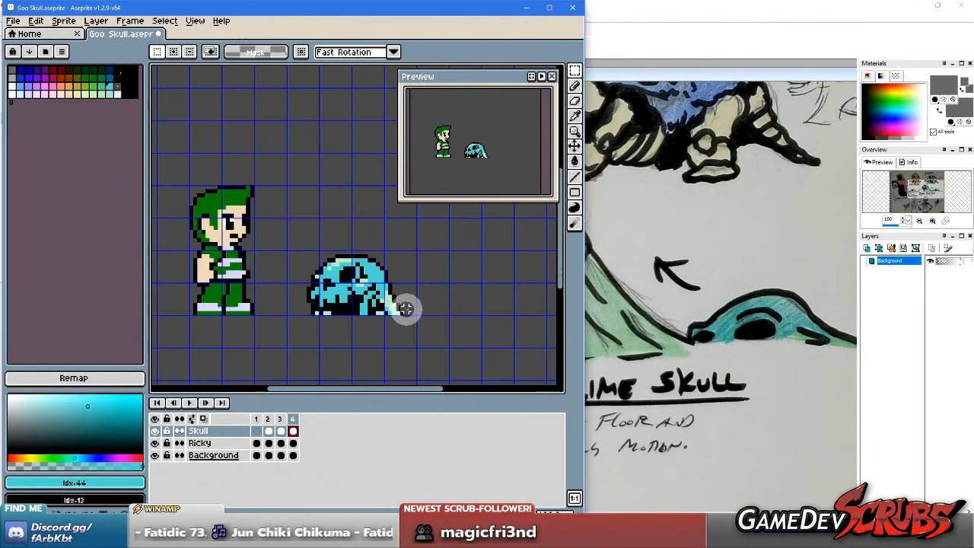
{"action": "scroll", "coordinate": [395, 301], "scroll_direction": "up", "scroll_amount": 3}
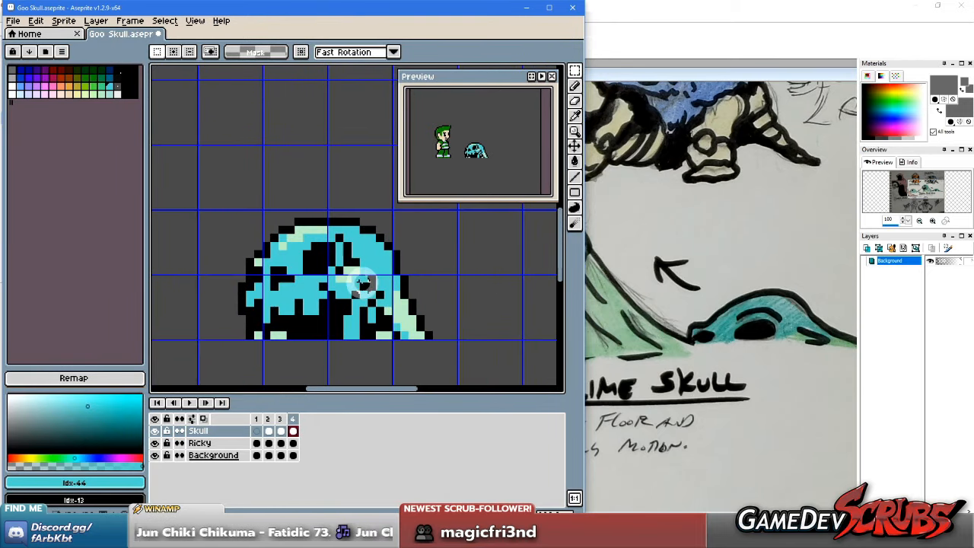
{"action": "left_click", "coordinate": [683, 238]}
{"action": "mouse_move", "coordinate": [638, 11]}
{"action": "left_mouse_down"}
{"action": "mouse_move", "coordinate": [843, 24]}
{"action": "mouse_move", "coordinate": [894, 17]}
{"action": "left_mouse_up"}
{"action": "left_click", "coordinate": [242, 210]}
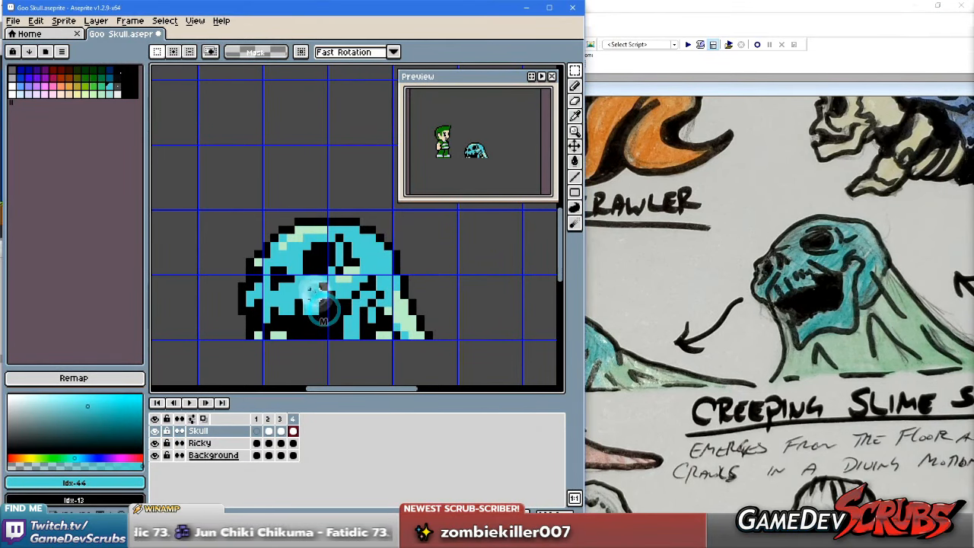
Step: In frame 3, paint the lower front corner pixel of the skull's eye socket with cyan sampled from the skull
{"action": "scroll", "coordinate": [324, 312], "scroll_direction": "down", "scroll_amount": 2}
{"action": "left_click", "coordinate": [280, 419]}
{"action": "scroll", "coordinate": [361, 259], "scroll_direction": "up", "scroll_amount": 2}
{"action": "left_click_drag", "start_coordinate": [359, 261], "coordinate": [343, 293]}
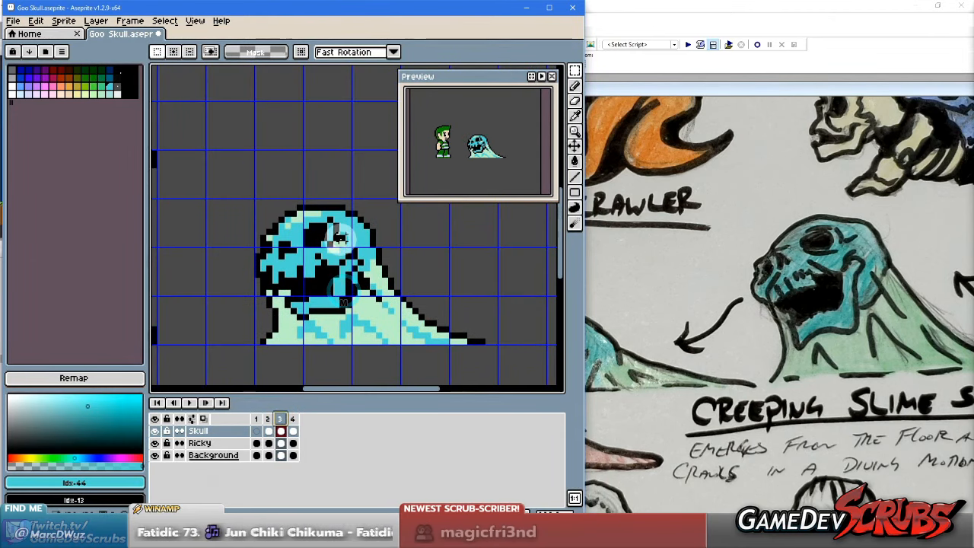
{"action": "key", "text": "b"}
{"action": "scroll", "coordinate": [333, 224], "scroll_direction": "up", "scroll_amount": 1}
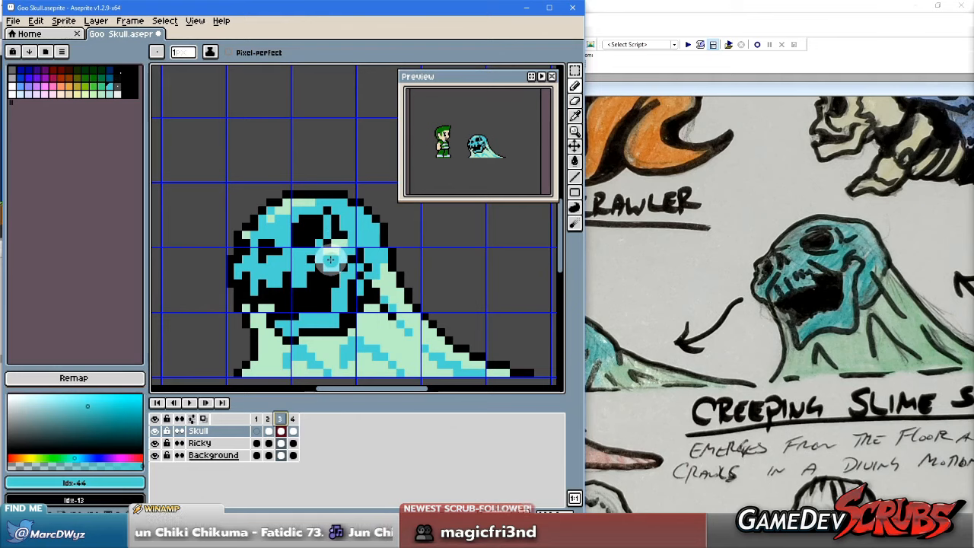
{"action": "key", "text": "i"}
{"action": "left_click", "coordinate": [302, 252]}
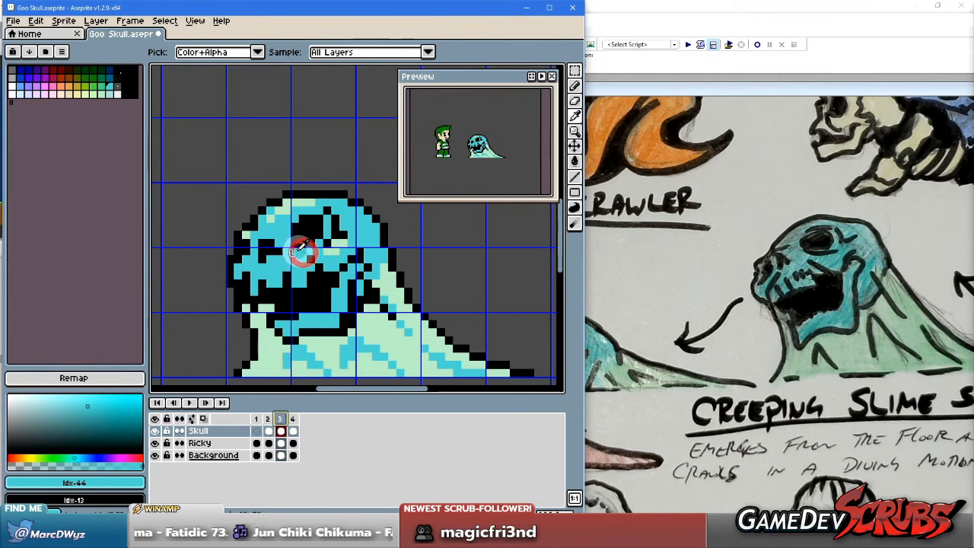
{"action": "key", "text": "b"}
{"action": "left_click", "coordinate": [296, 243]}
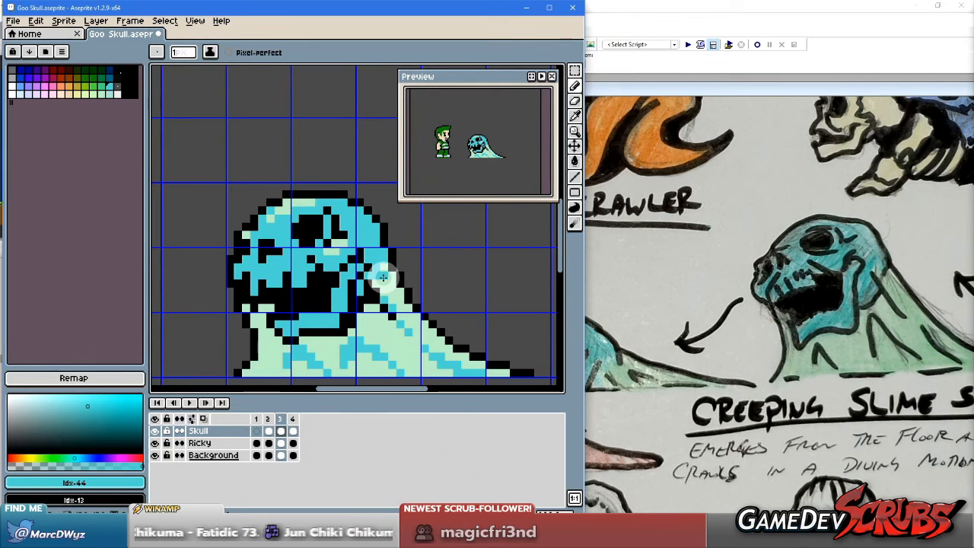
Step: Undo the eye socket pixel change, repaint that corner pixel cyan, and save the sprite file
{"action": "key", "text": "v"}
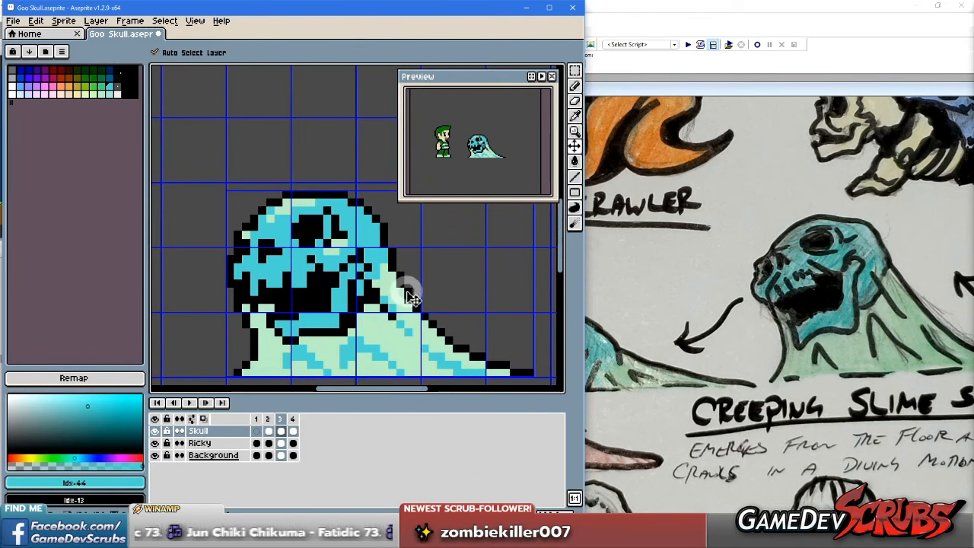
{"action": "key", "text": "ctrl+z"}
{"action": "key", "text": "b"}
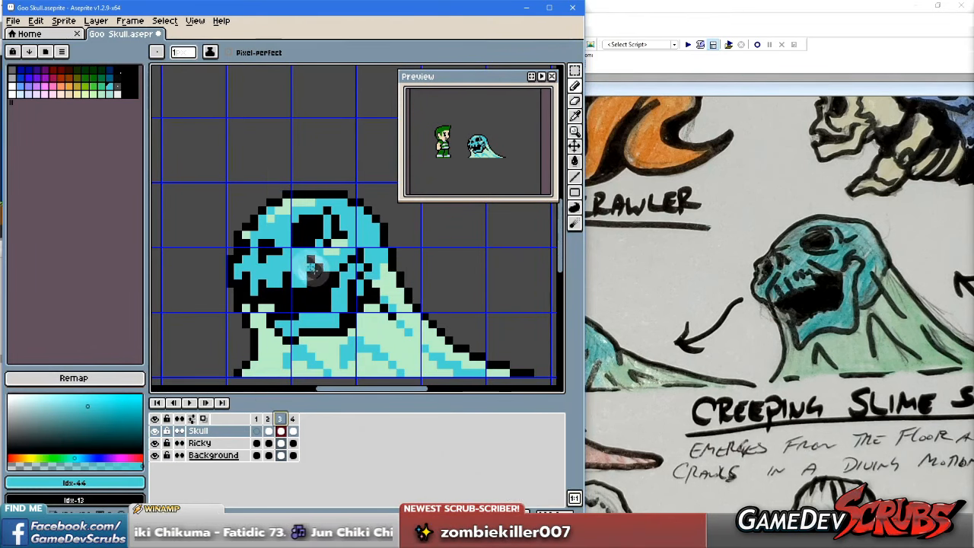
{"action": "left_click", "coordinate": [293, 242]}
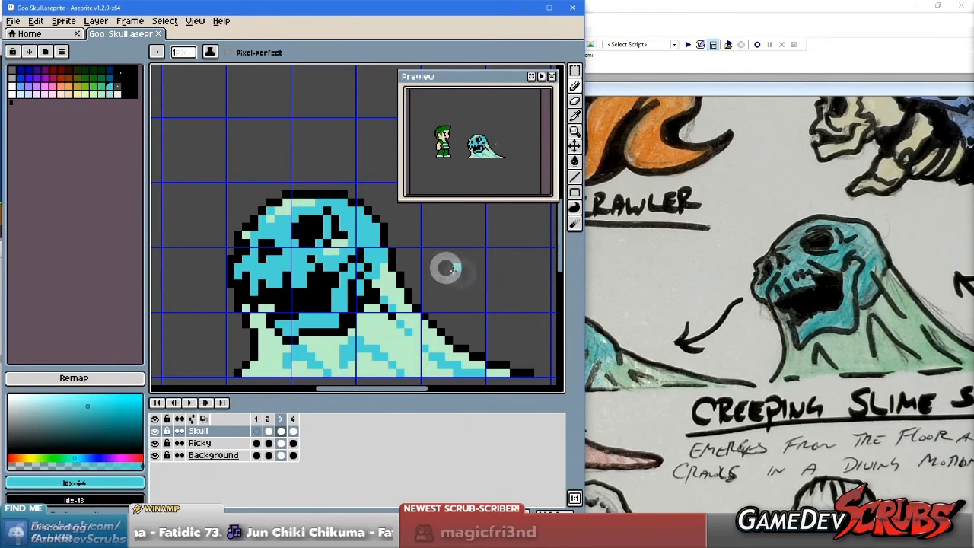
Step: Hide the grid and view the full skull next to the character at a smaller scale
{"action": "scroll", "coordinate": [383, 248], "scroll_direction": "down", "scroll_amount": 1}
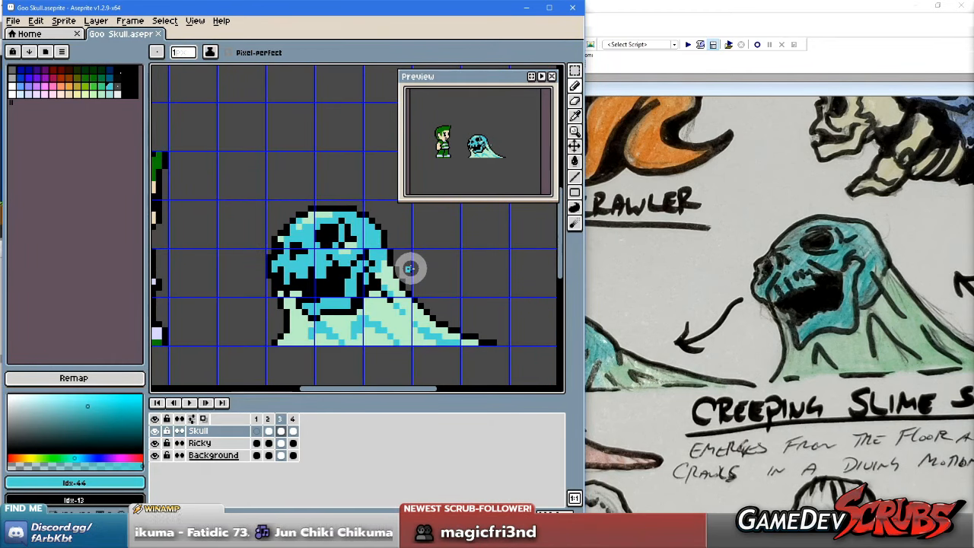
{"action": "key", "text": "ctrl+apostrophe"}
{"action": "scroll", "coordinate": [409, 268], "scroll_direction": "down", "scroll_amount": 2}
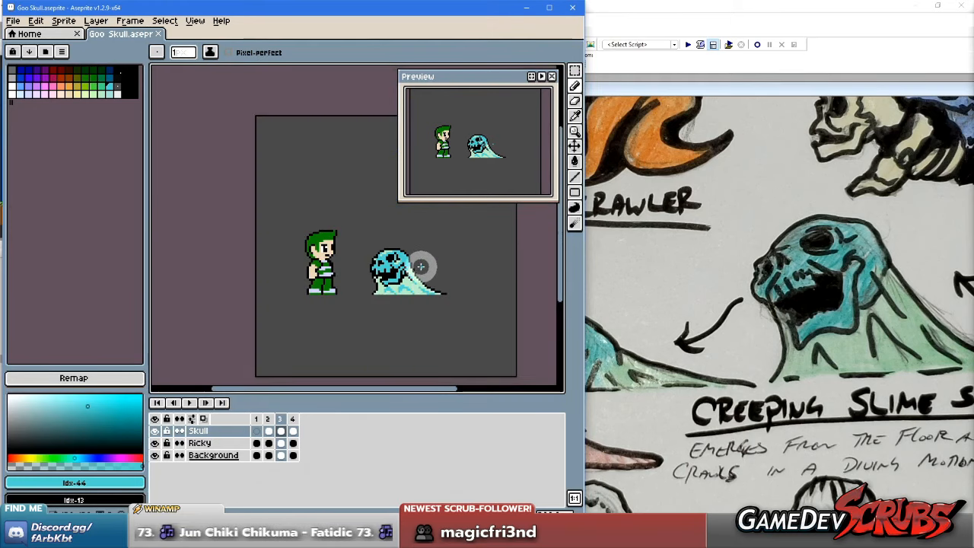
{"action": "scroll", "coordinate": [363, 265], "scroll_direction": "up", "scroll_amount": 1}
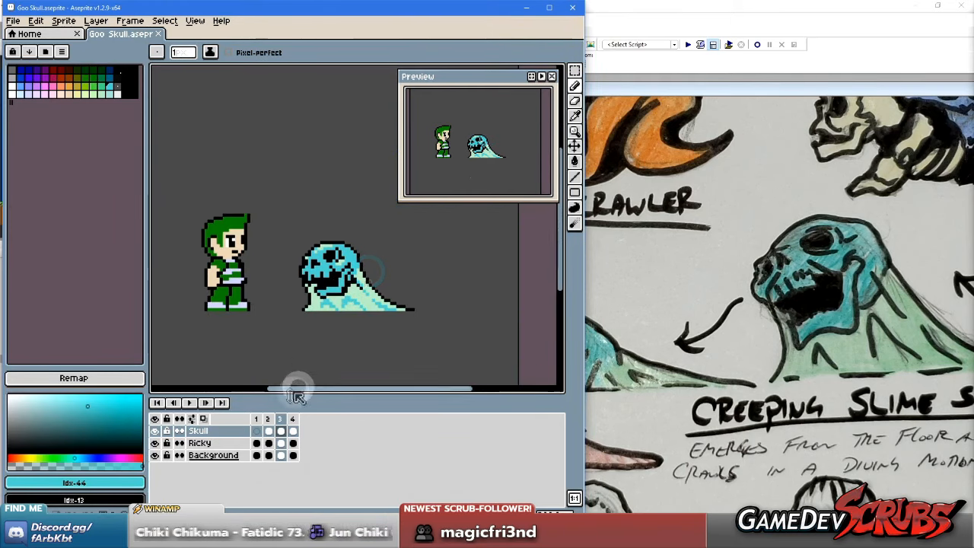
Step: Delete both half-sunk skull frames and the first frame, keeping only the frame with the fully emerged skull
{"action": "left_click", "coordinate": [269, 425]}
{"action": "right_click", "coordinate": [272, 420]}
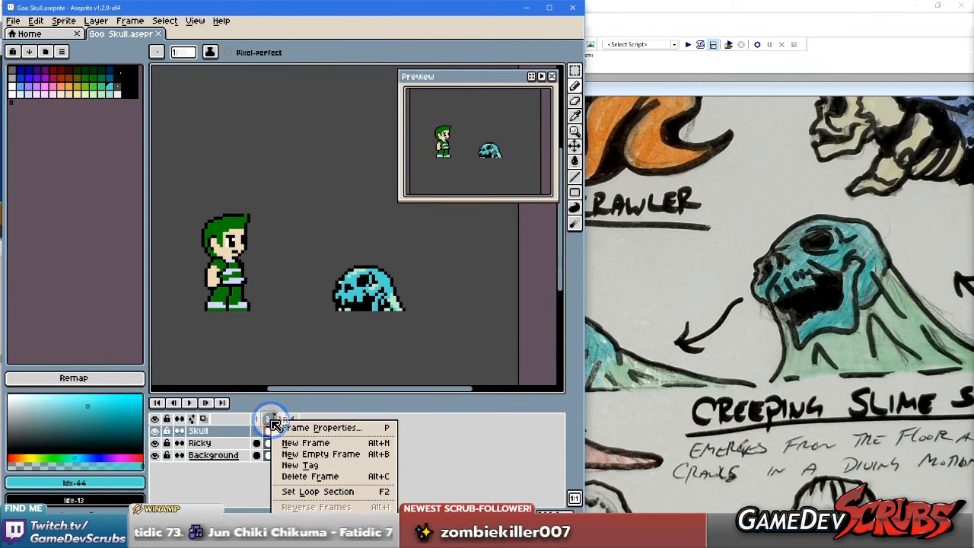
{"action": "left_click", "coordinate": [337, 475]}
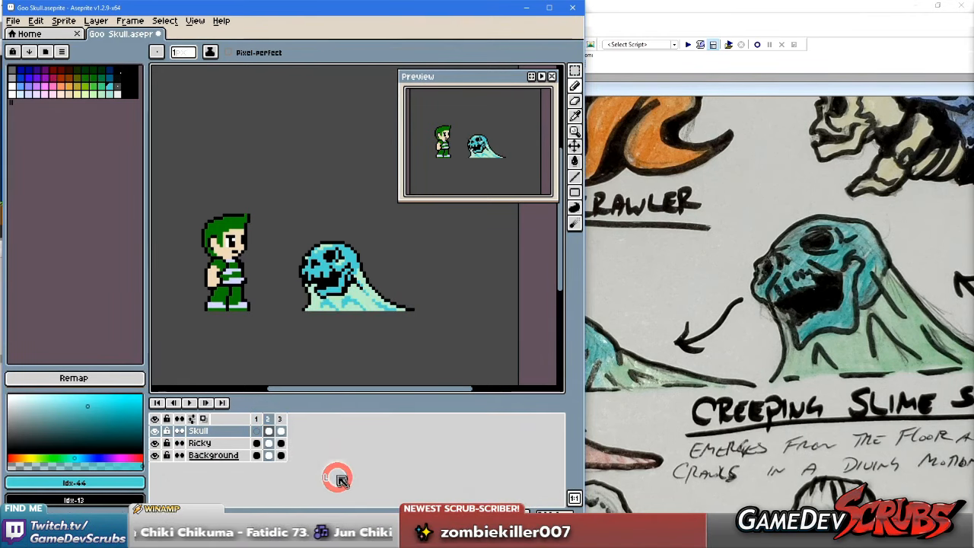
{"action": "left_click", "coordinate": [279, 419]}
{"action": "right_click", "coordinate": [279, 421]}
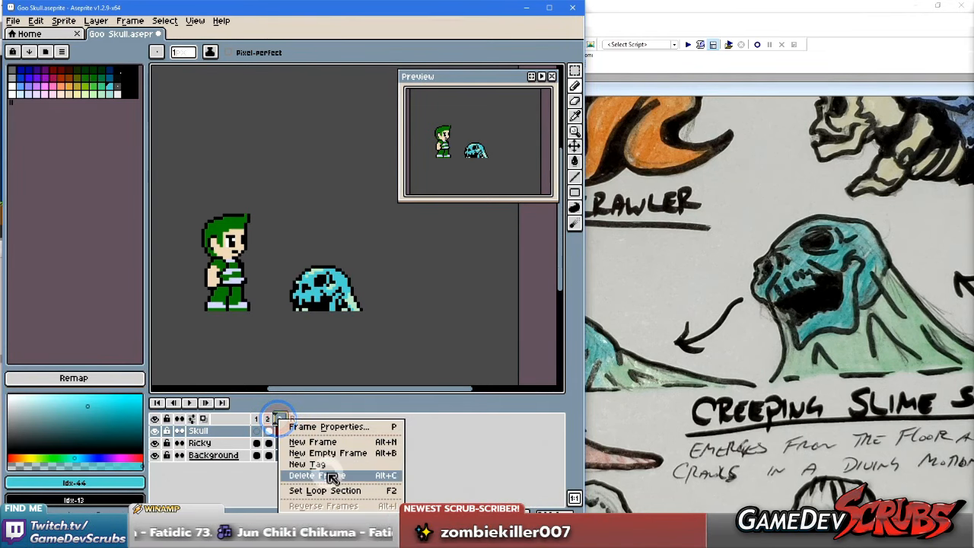
{"action": "left_click", "coordinate": [326, 474]}
{"action": "left_click", "coordinate": [257, 420]}
{"action": "left_click", "coordinate": [272, 421]}
{"action": "right_click", "coordinate": [257, 419]}
{"action": "left_click", "coordinate": [298, 475]}
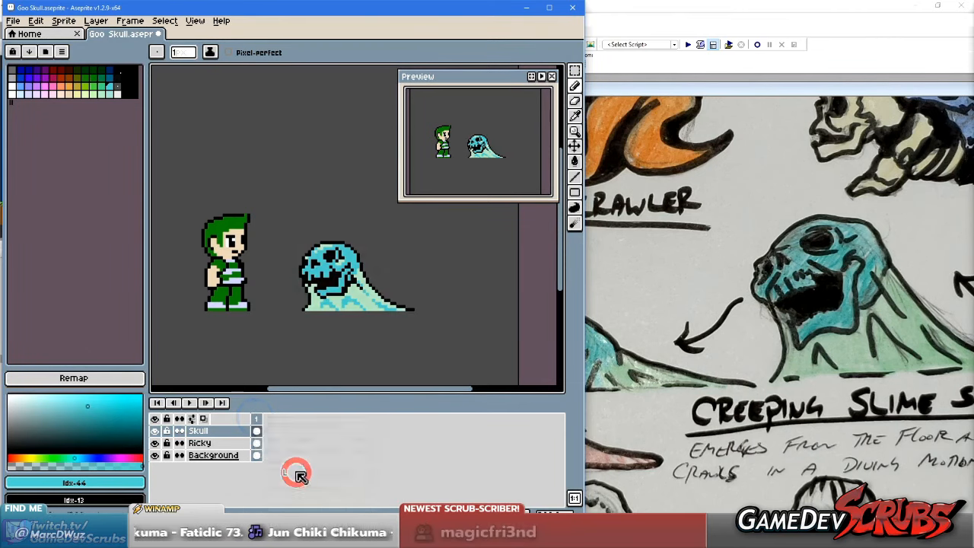
Step: Show the grid and move the whole skull about one grid cell closer to the character, lining it up with the grid
{"action": "left_click_drag", "start_coordinate": [322, 300], "coordinate": [355, 306]}
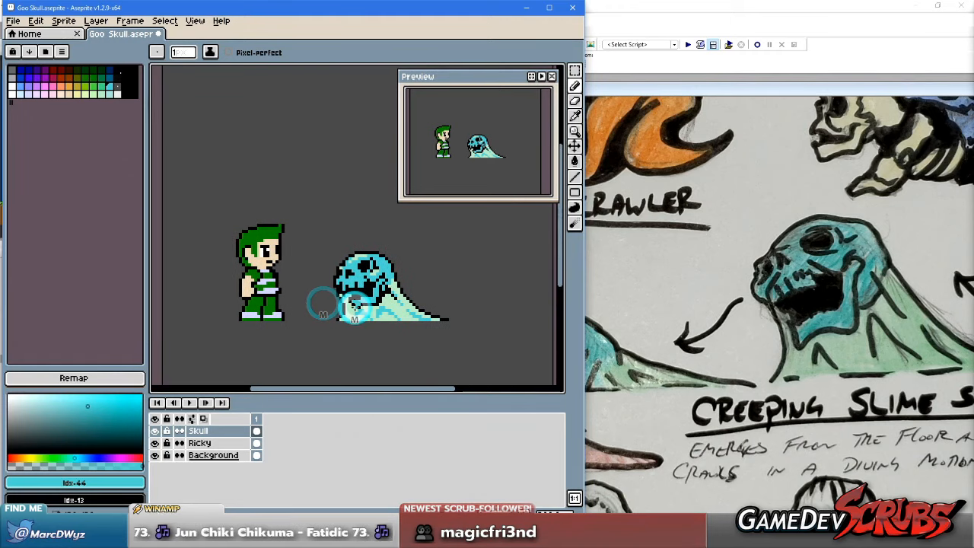
{"action": "key", "text": "ctrl+apostrophe"}
{"action": "scroll", "coordinate": [363, 305], "scroll_direction": "up", "scroll_amount": 2}
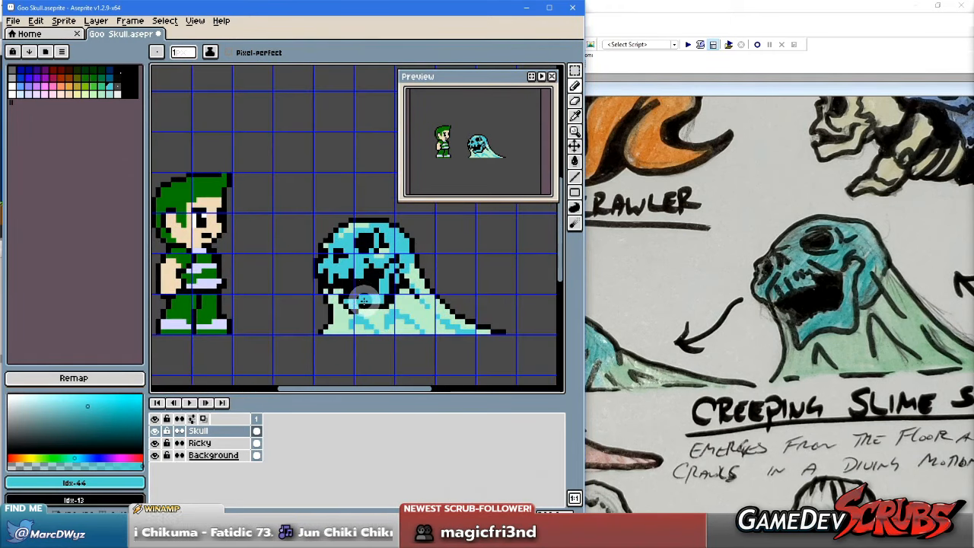
{"action": "key", "text": "m"}
{"action": "scroll", "coordinate": [362, 323], "scroll_direction": "down", "scroll_amount": 1}
{"action": "left_click_drag", "start_coordinate": [307, 206], "coordinate": [499, 363]}
{"action": "left_click", "coordinate": [386, 320]}
{"action": "left_click_drag", "start_coordinate": [386, 320], "coordinate": [352, 320]}
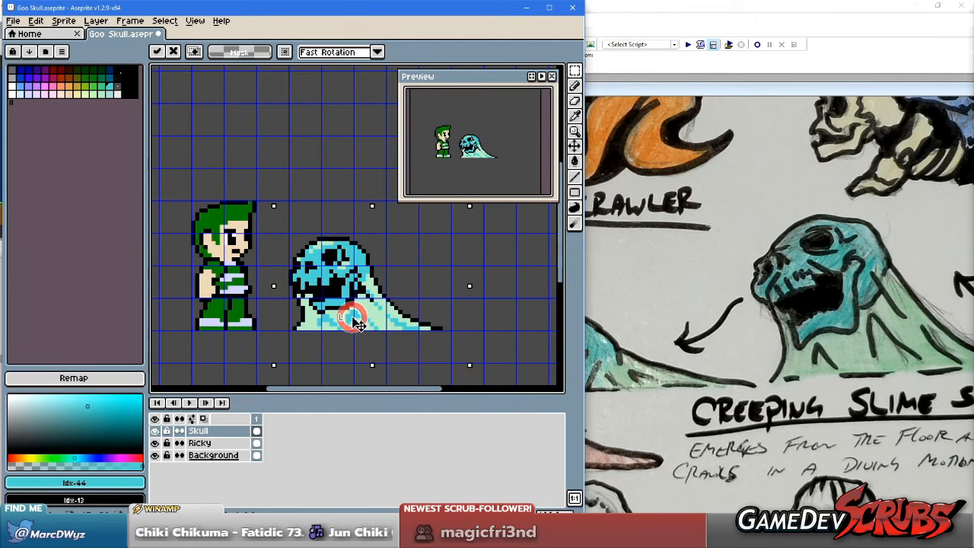
{"action": "left_click", "coordinate": [506, 314]}
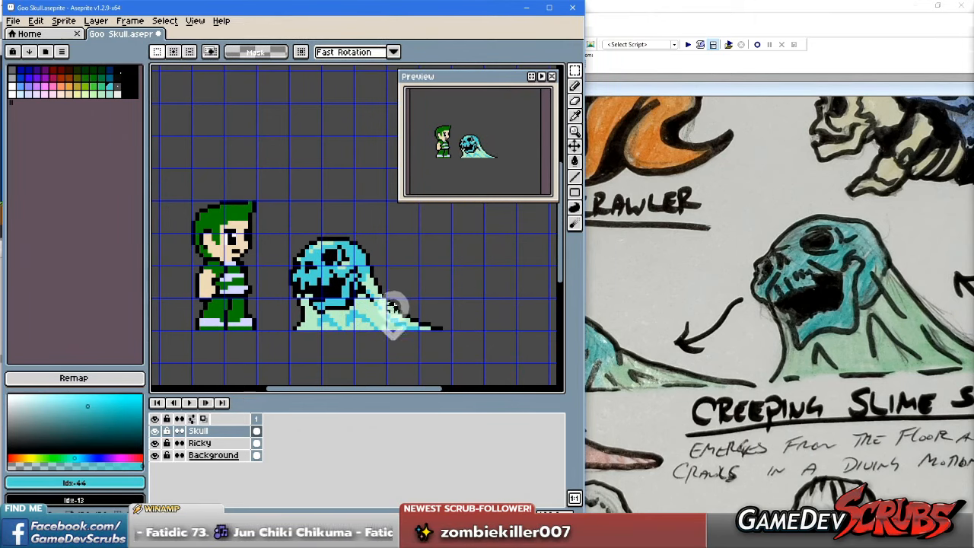
Step: Try to raise the upper part of the skull a few pixels above its jaw and slime, and undo the move
{"action": "scroll", "coordinate": [395, 316], "scroll_direction": "down", "scroll_amount": 2}
{"action": "scroll", "coordinate": [411, 313], "scroll_direction": "down", "scroll_amount": 1}
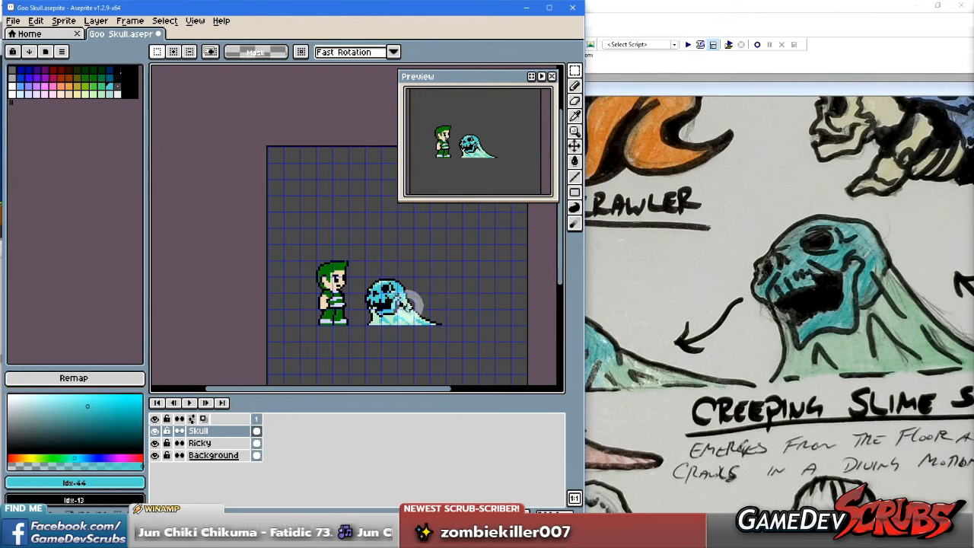
{"action": "scroll", "coordinate": [399, 299], "scroll_direction": "up", "scroll_amount": 3}
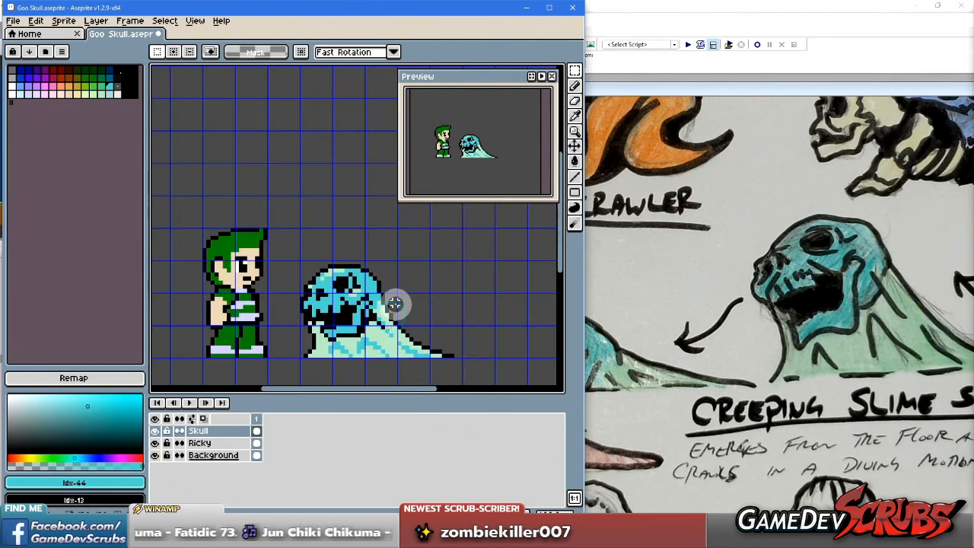
{"action": "left_click_drag", "start_coordinate": [325, 273], "coordinate": [458, 313]}
{"action": "left_click_drag", "start_coordinate": [346, 291], "coordinate": [348, 271]}
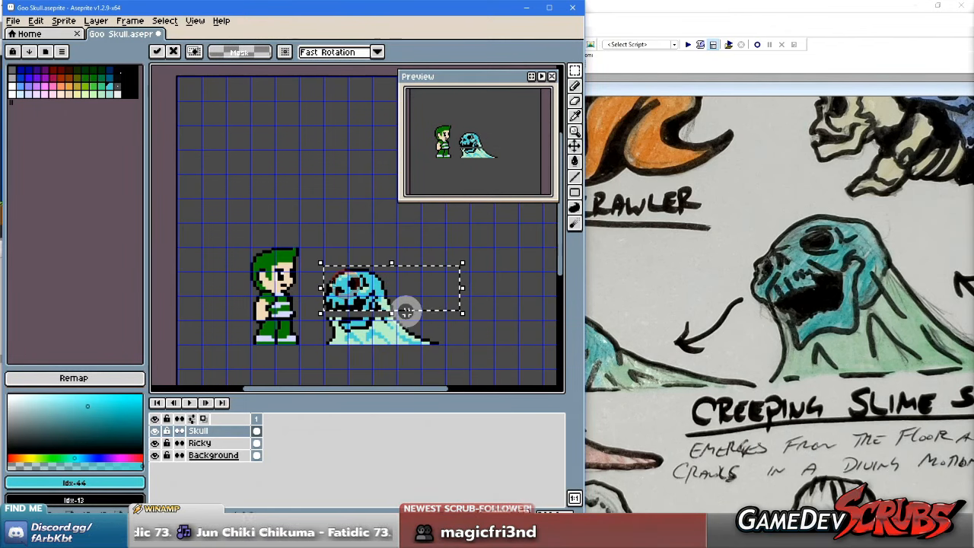
{"action": "key", "text": "ctrl+z"}
{"action": "left_click", "coordinate": [527, 335]}
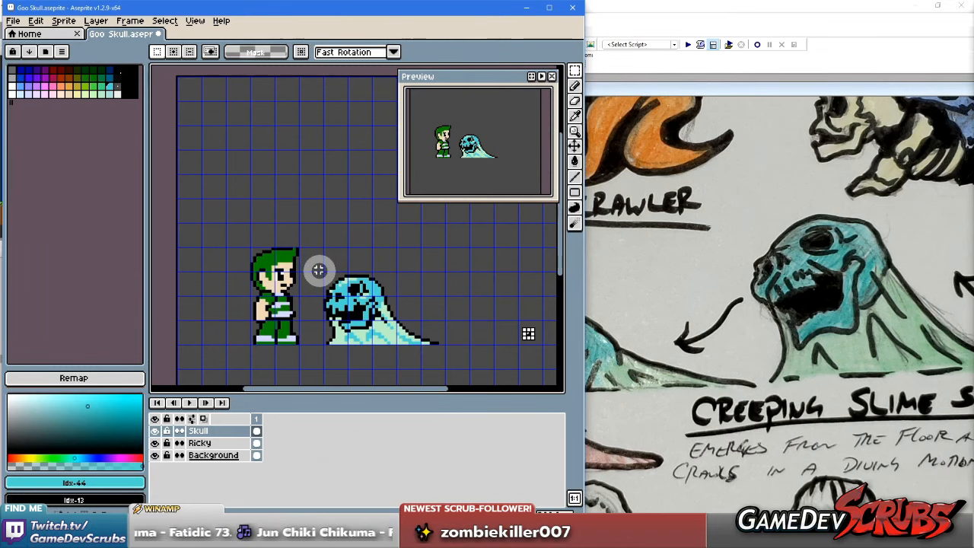
Step: Set the grid cell width and height to 4 pixels
{"action": "left_click", "coordinate": [163, 20]}
{"action": "mouse_move", "coordinate": [190, 23]}
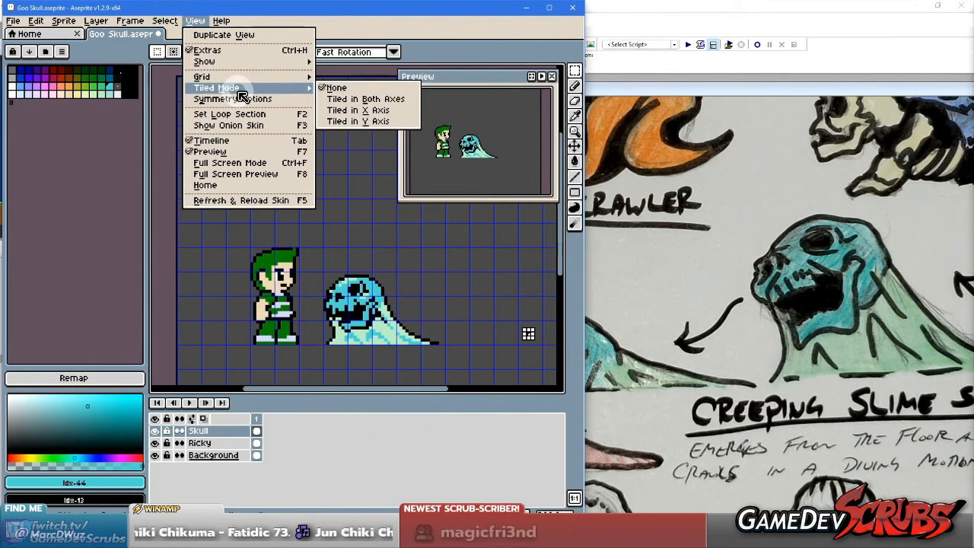
{"action": "mouse_move", "coordinate": [275, 79]}
{"action": "left_click", "coordinate": [359, 78]}
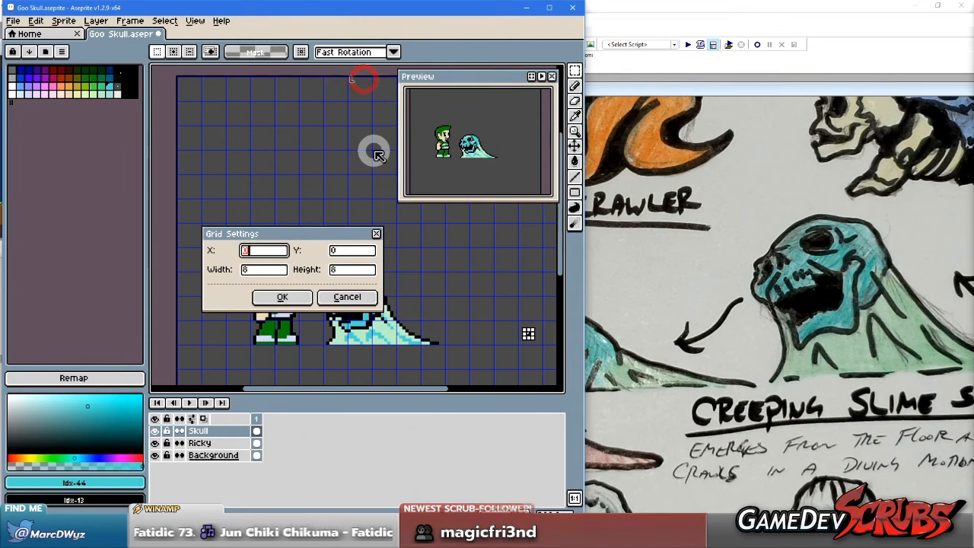
{"action": "left_click", "coordinate": [261, 274]}
{"action": "type", "text": "4"}
{"action": "key", "text": "Tab"}
{"action": "type", "text": "4"}
{"action": "left_click", "coordinate": [288, 304]}
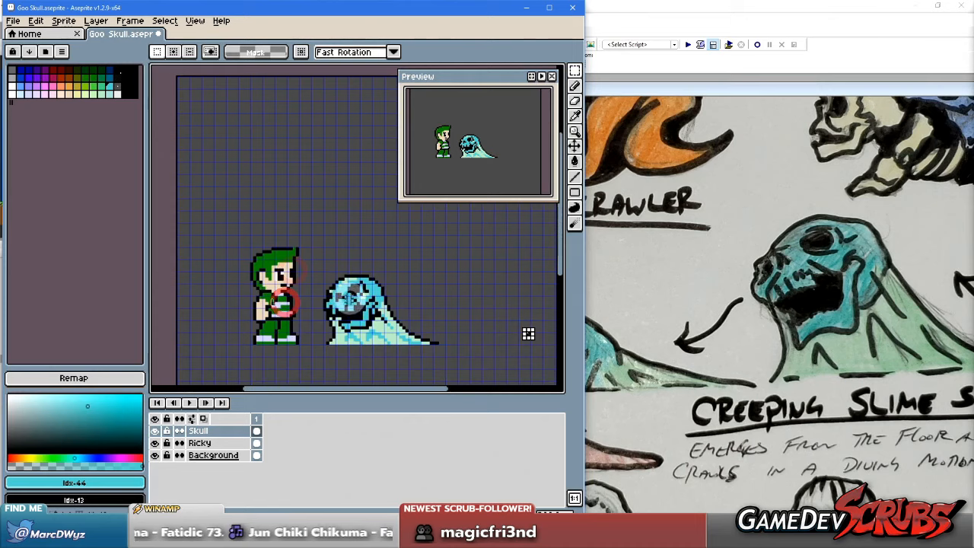
Step: Delete the skull sprite in successive horizontal strips from the slime base upward, keeping only the top of the head
{"action": "left_click_drag", "start_coordinate": [316, 350], "coordinate": [323, 325]}
{"action": "key", "text": "Delete"}
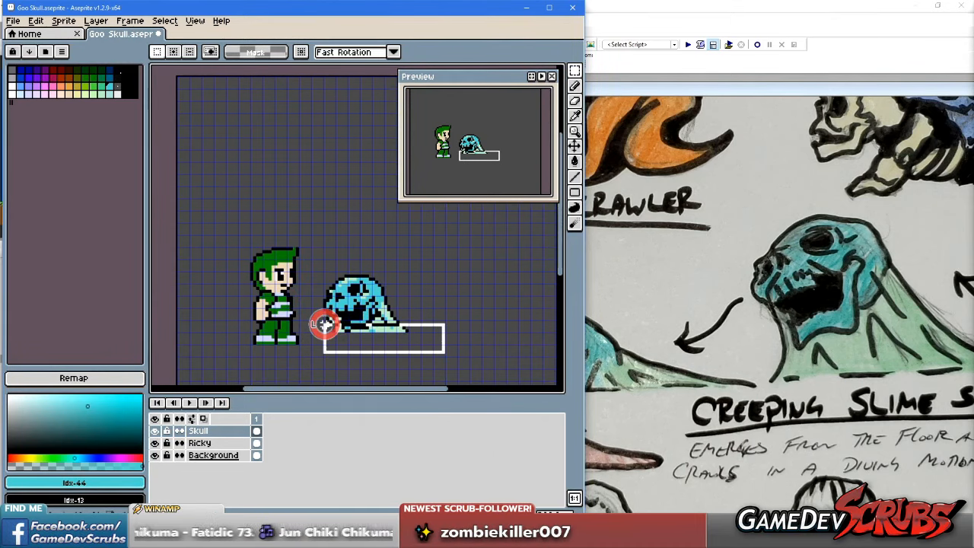
{"action": "key", "text": "Delete"}
{"action": "left_click_drag", "start_coordinate": [424, 343], "coordinate": [312, 310]}
{"action": "key", "text": "Delete"}
{"action": "left_click_drag", "start_coordinate": [437, 327], "coordinate": [312, 297]}
{"action": "key", "text": "Delete"}
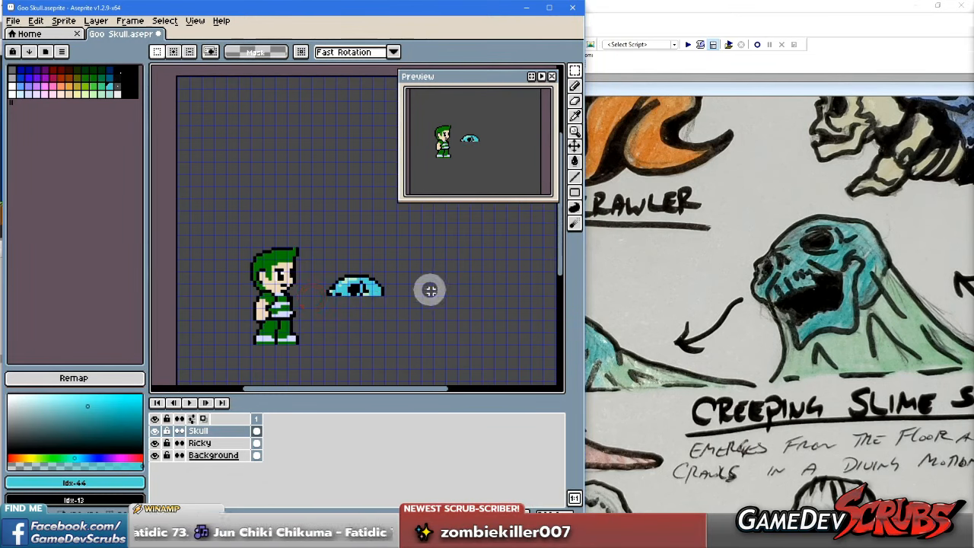
Step: Undo all the strip deletions to restore the full skull, clear the selection, and save the sprite file
{"action": "key", "text": "ctrl+z"}
{"action": "key", "text": "ctrl+z"}
{"action": "key", "text": "ctrl+z"}
{"action": "key", "text": "ctrl+z"}
{"action": "key", "text": "ctrl+z"}
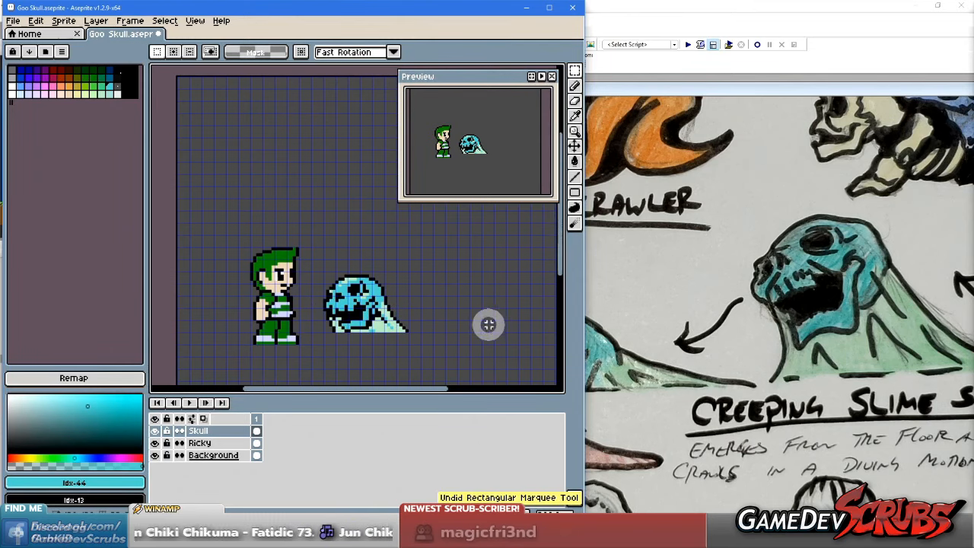
{"action": "key", "text": "ctrl+z"}
{"action": "key", "text": "ctrl+d"}
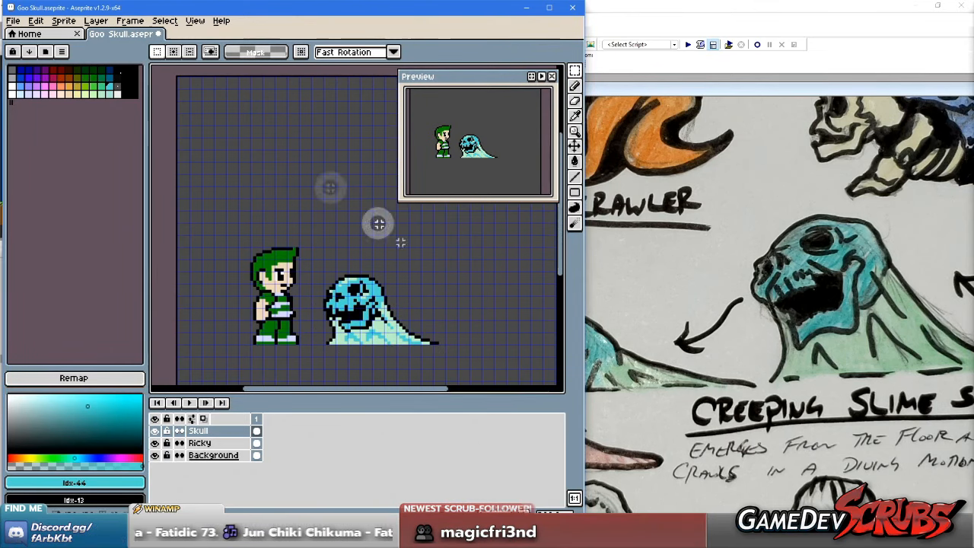
{"action": "left_click", "coordinate": [13, 20]}
{"action": "left_click", "coordinate": [36, 72]}
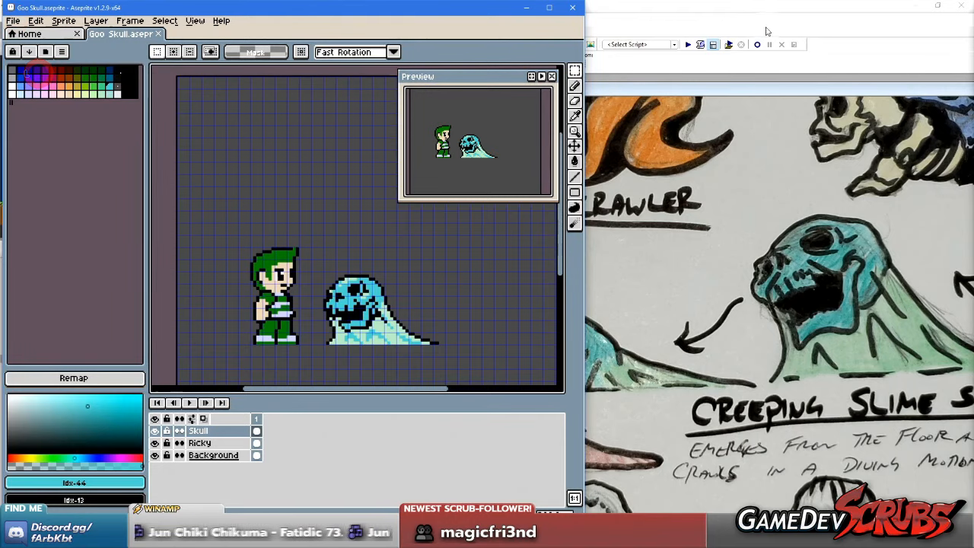
Step: Maximize the editor window and frame the character and full skull together in the enlarged canvas
{"action": "double_click", "coordinate": [554, 8]}
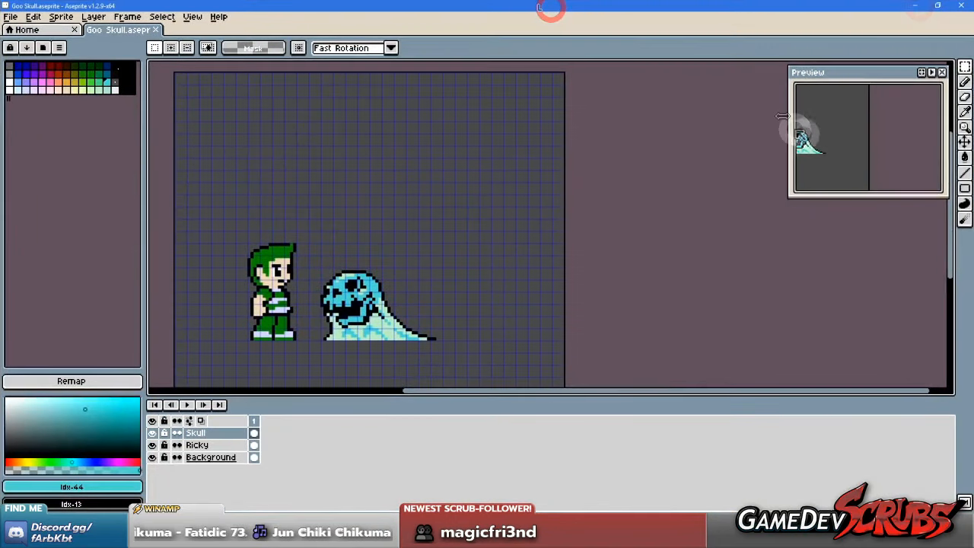
{"action": "scroll", "coordinate": [583, 223], "scroll_direction": "down", "scroll_amount": 1}
{"action": "left_click_drag", "start_coordinate": [554, 232], "coordinate": [593, 221]}
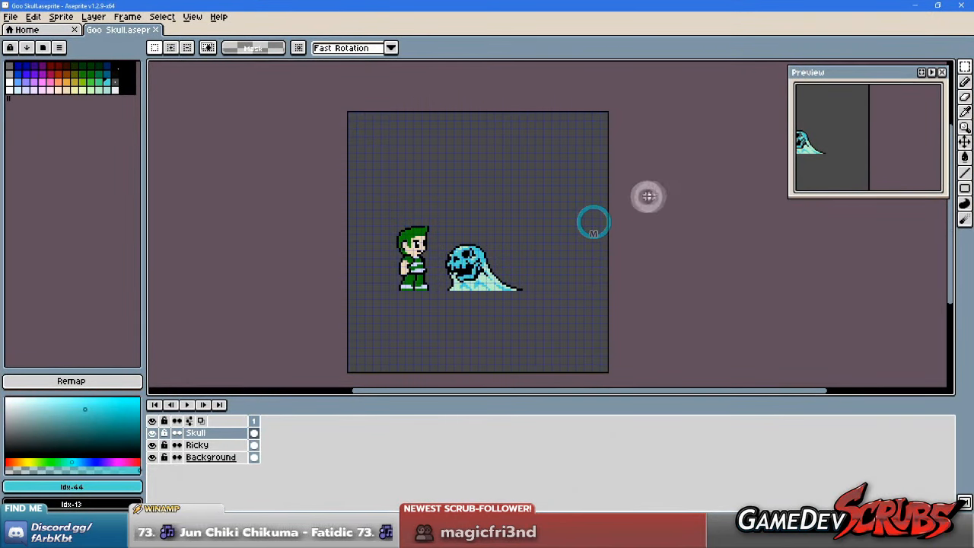
{"action": "scroll", "coordinate": [537, 221], "scroll_direction": "up", "scroll_amount": 3}
{"action": "scroll", "coordinate": [519, 266], "scroll_direction": "down", "scroll_amount": 1}
{"action": "left_click_drag", "start_coordinate": [516, 284], "coordinate": [525, 274]}
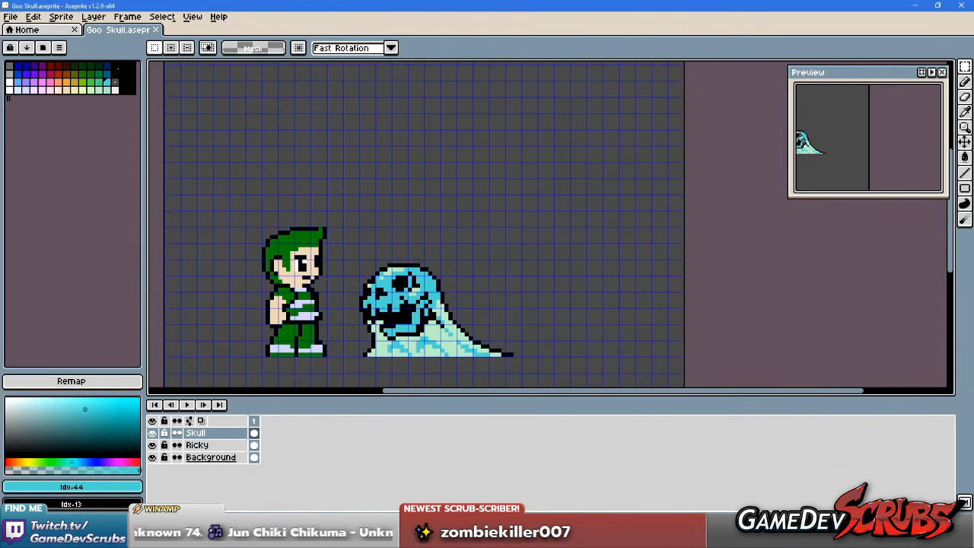
{"action": "left_click_drag", "start_coordinate": [451, 318], "coordinate": [478, 289]}
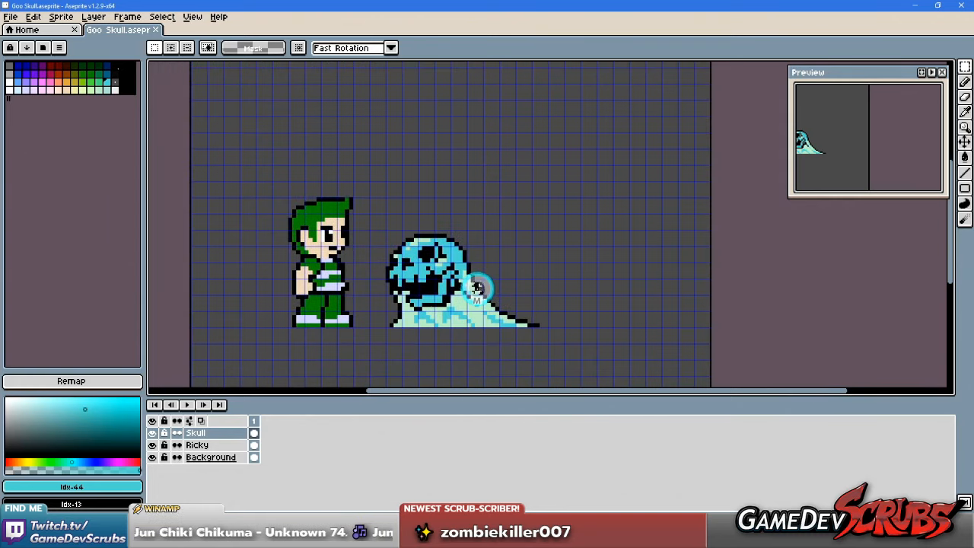